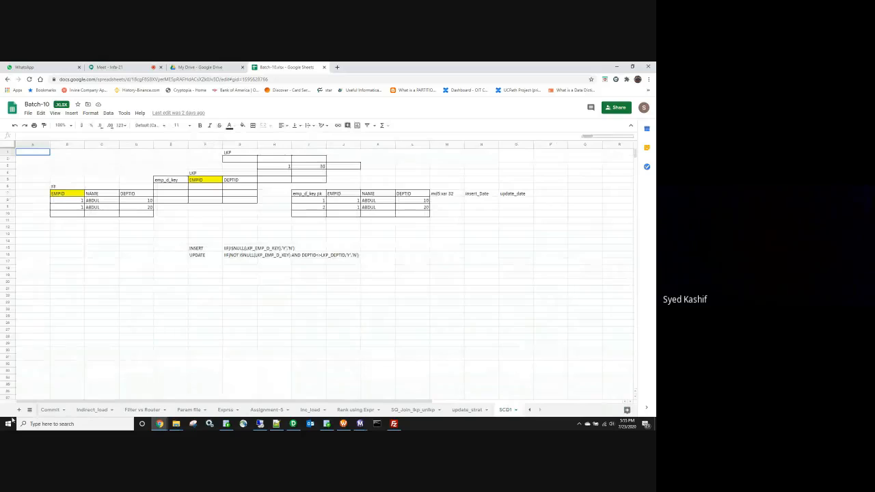
Step: Add a blank sheet to the Batch-10 workbook and rename its Sheet8 tab to SCD2
left_click(19, 409)
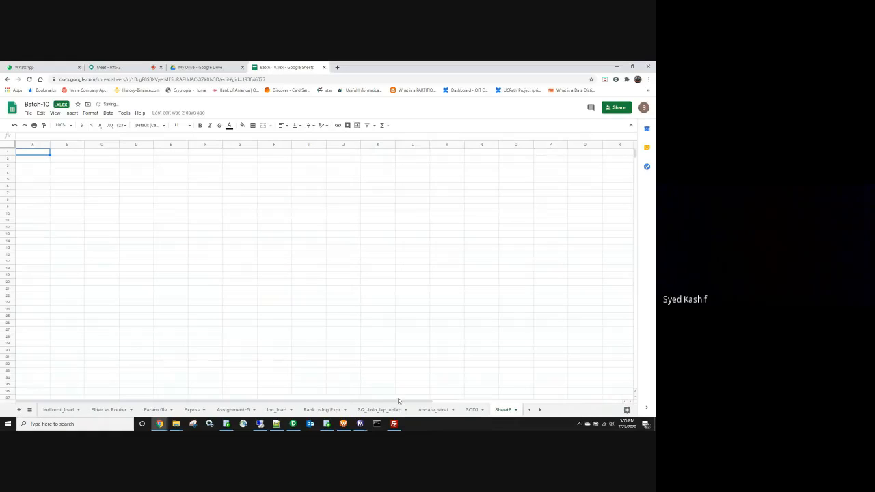
right_click(507, 410)
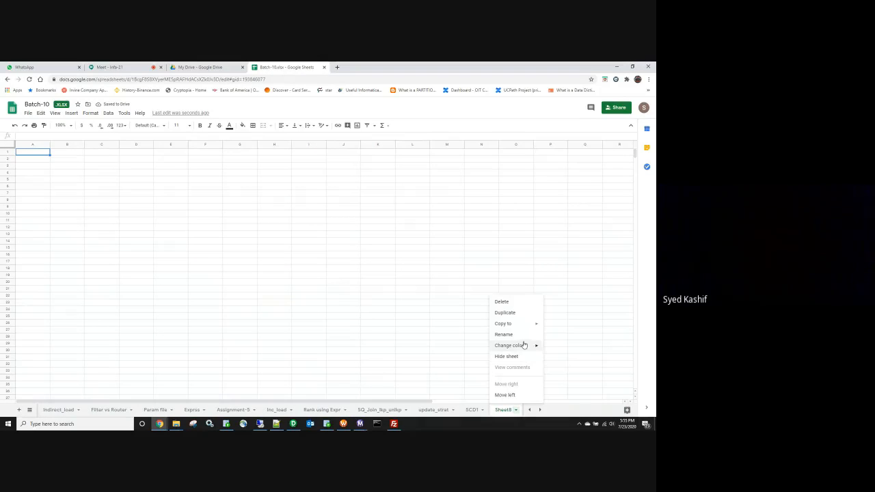
left_click(511, 334)
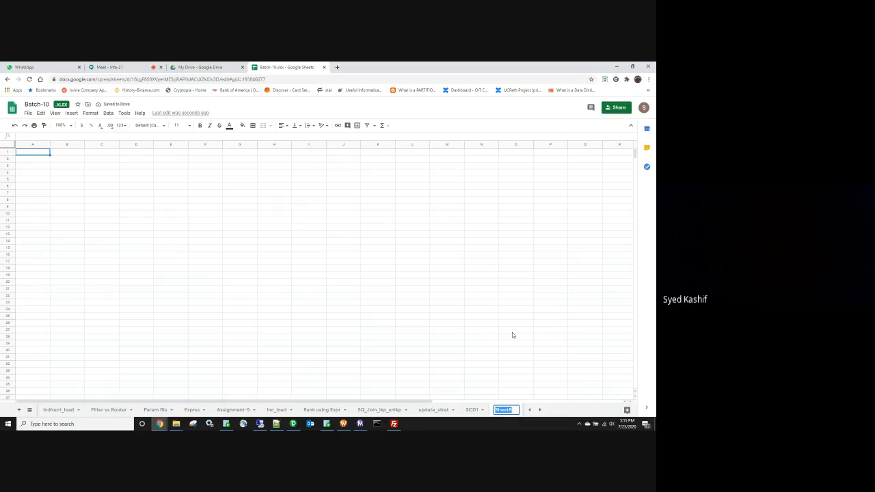
type("SCD2")
key("Return")
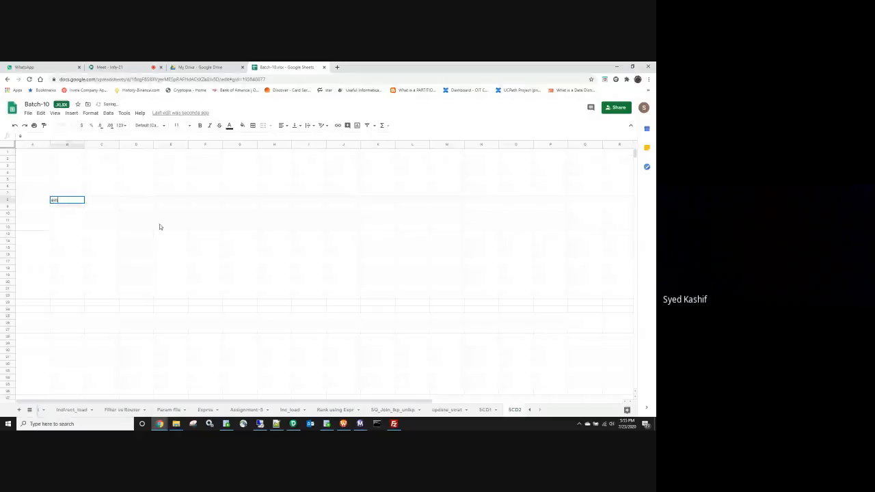
Step: Finish the emp_ff title and headers, then enter the row 1, abdul, 10, 1000
type("_ff")
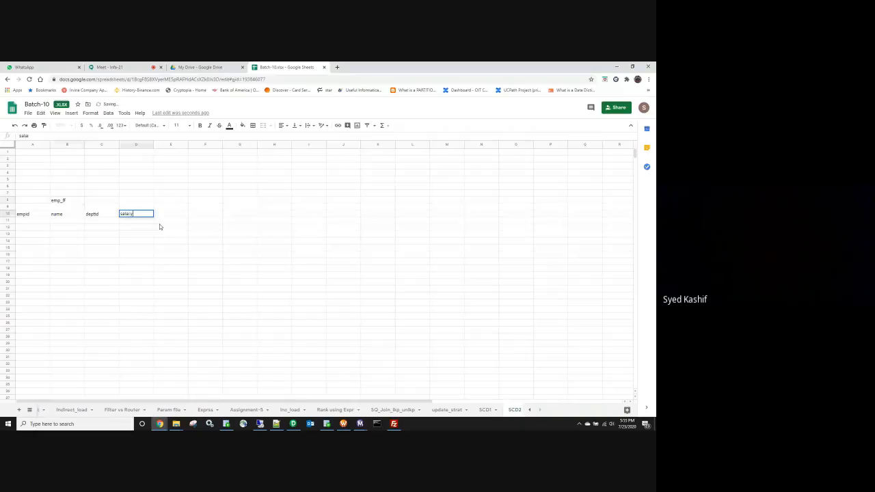
key("Return")
type("1")
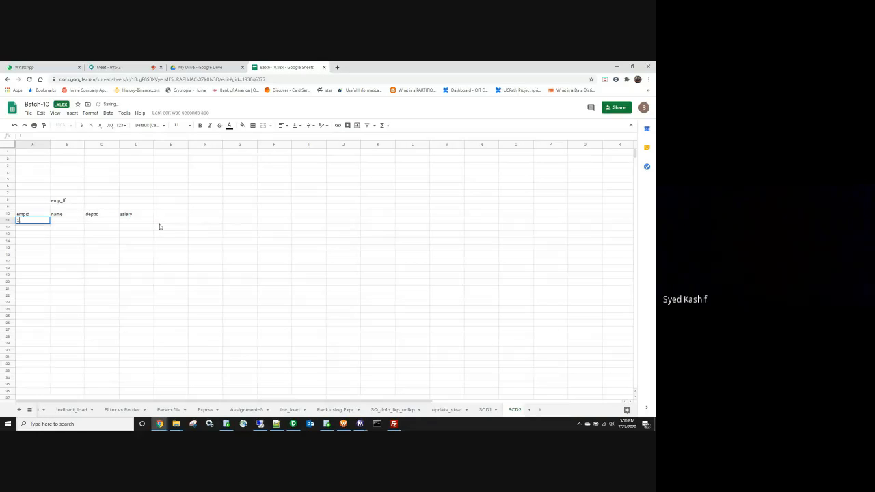
key("Tab")
type("abdul")
key("Tab")
type("10")
key("Tab")
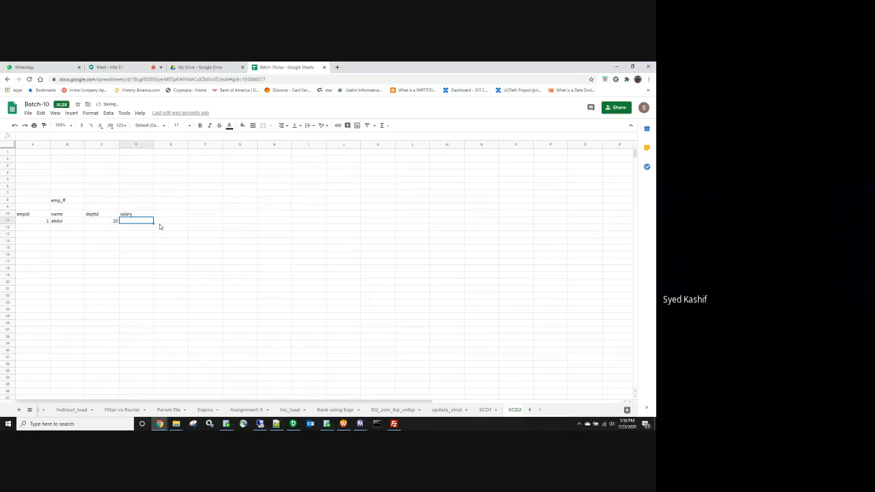
type("1000")
left_click(58, 323)
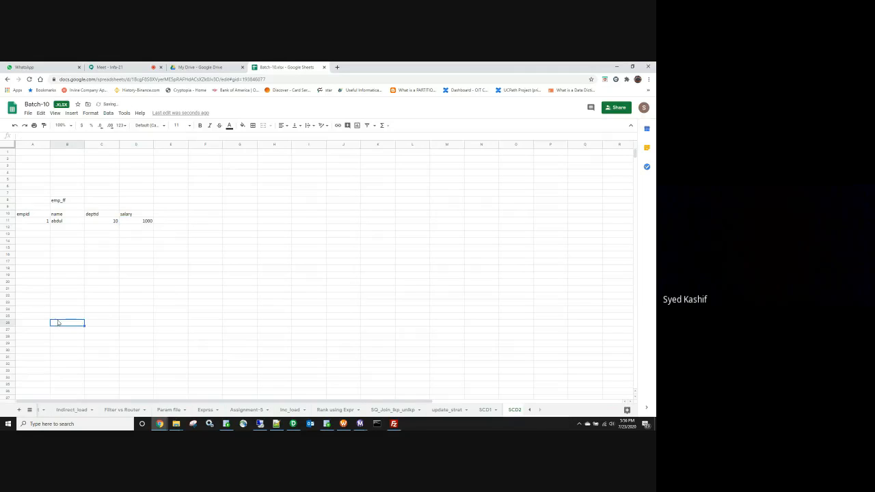
Step: Apply All borders to the emp_ff table in A10:D11
left_click_drag(100, 213, 115, 221)
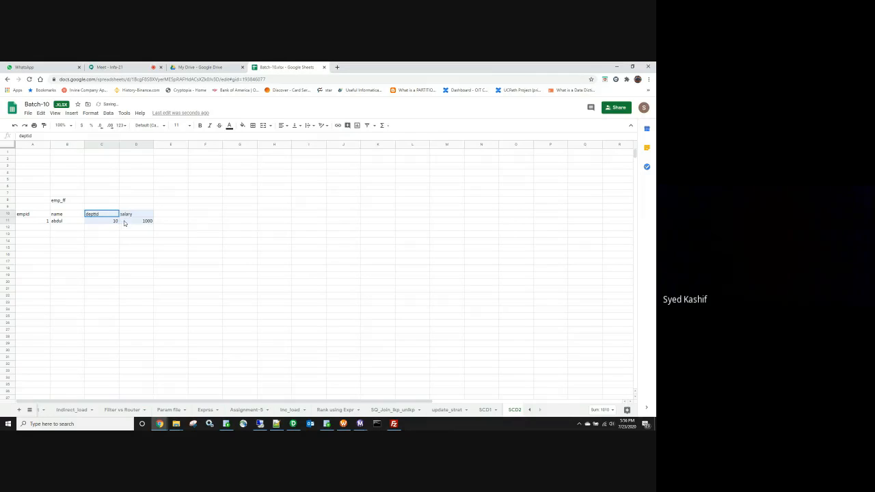
left_click_drag(35, 214, 136, 221)
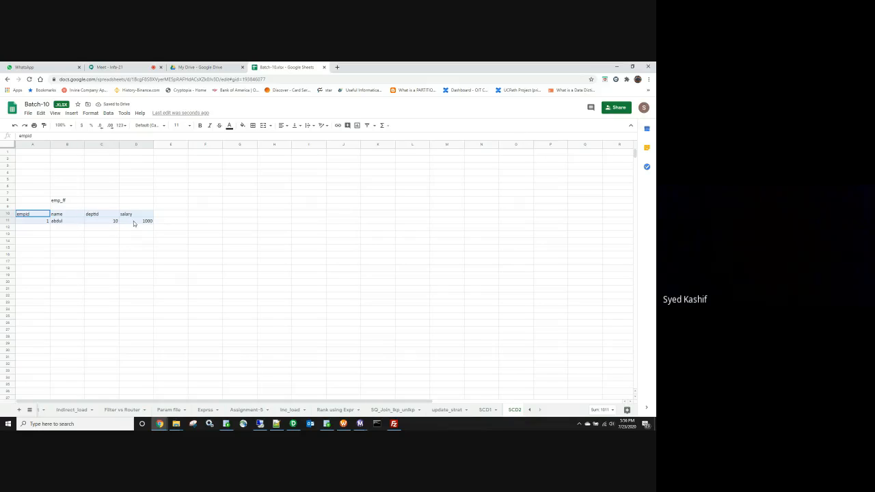
left_click(252, 126)
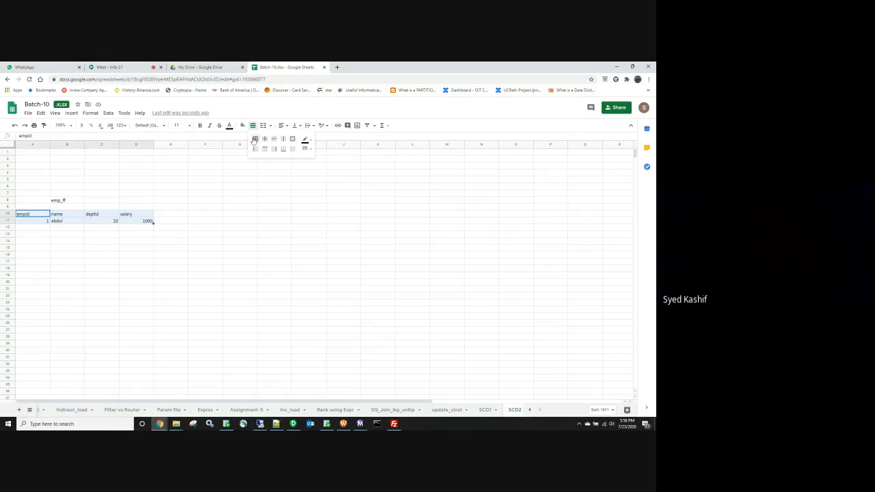
left_click(254, 139)
left_click(274, 206)
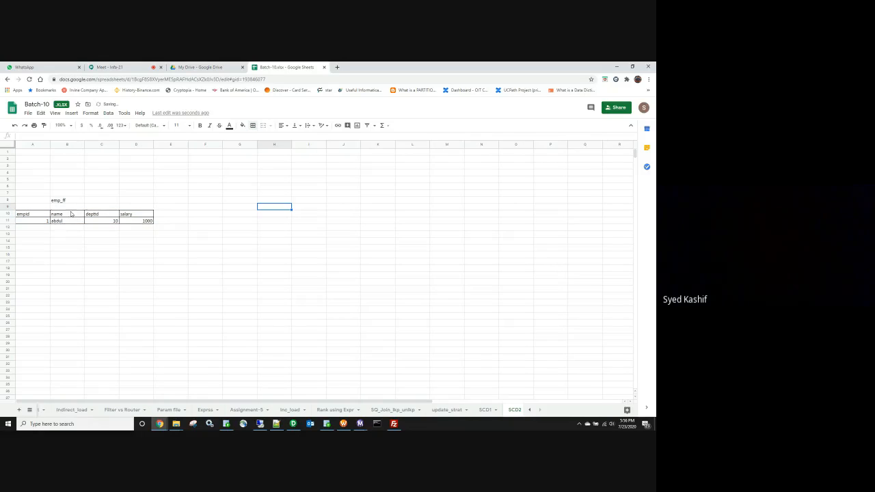
left_click_drag(106, 215, 137, 220)
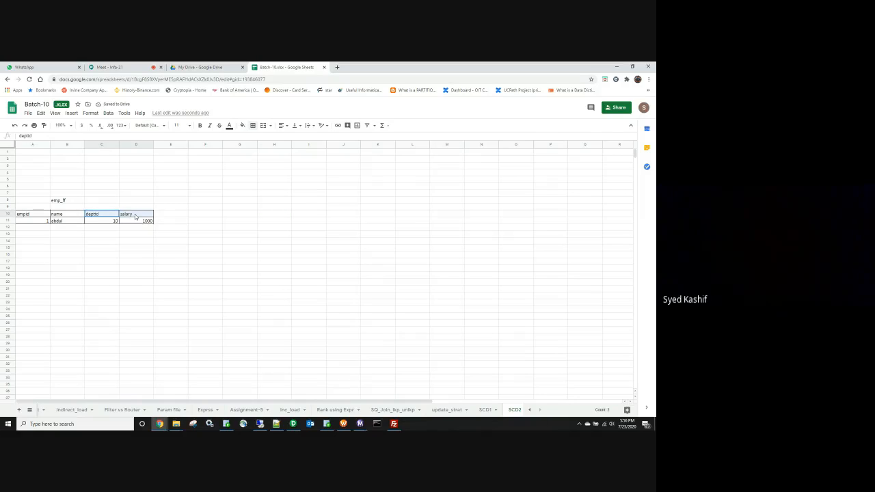
left_click(136, 248)
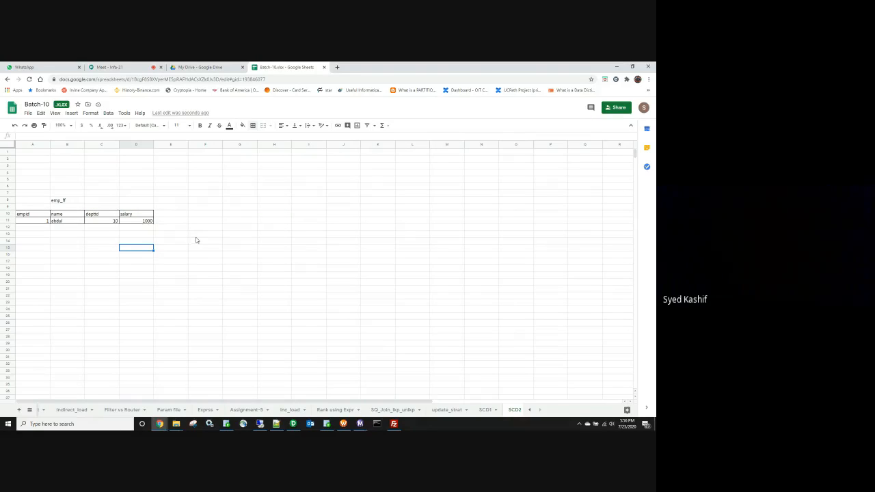
Step: List empid, name, deptid and salary down cells F8:F11
left_click(200, 195)
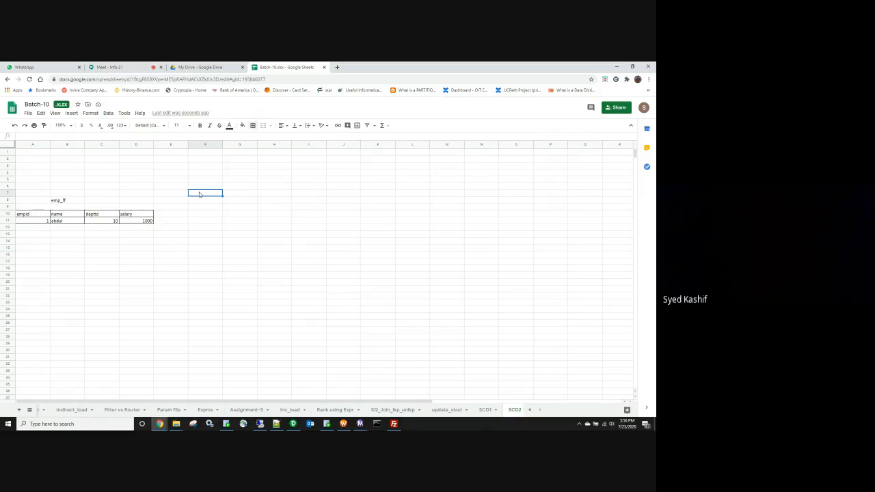
type("emp")
key("Escape")
left_click(320, 260)
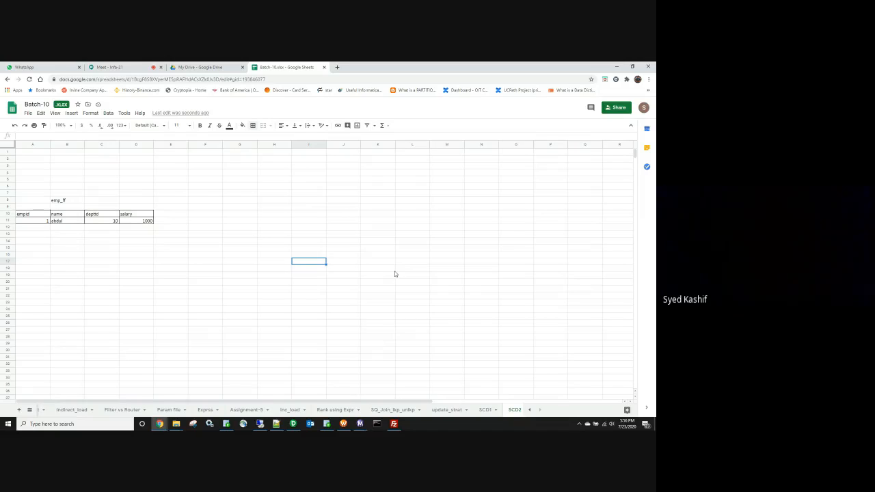
left_click(196, 203)
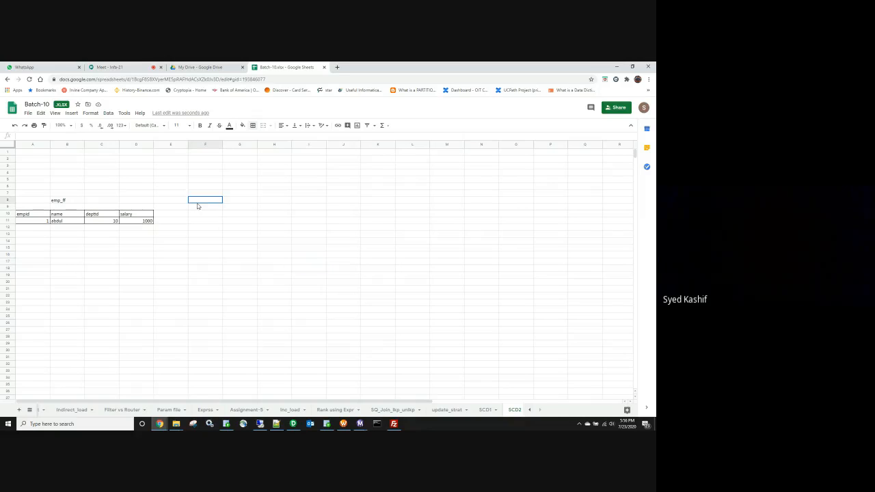
type("empid")
key("Return")
type("name")
key("Return")
type("deptid")
key("Return")
type("salary")
left_click(202, 254)
Step: Put All borders on the F8:F11 list and label F6 SD and G6 SQ
left_click_drag(197, 201, 197, 221)
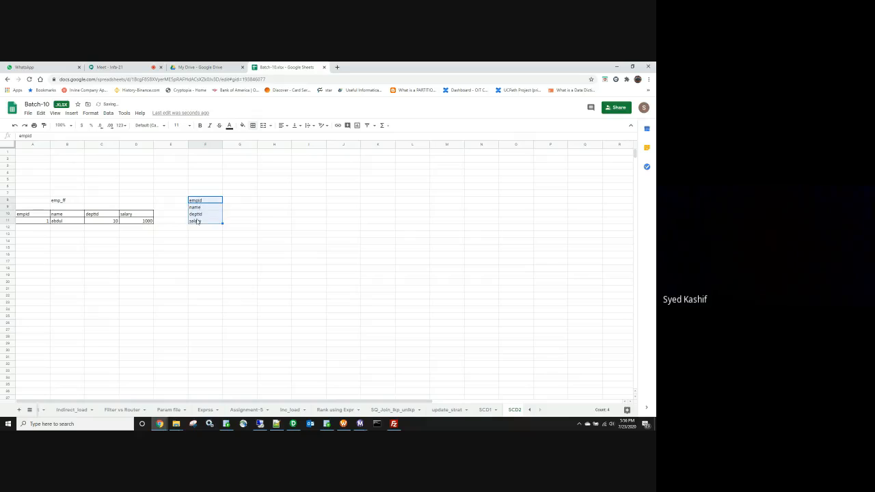
left_click(252, 125)
left_click(256, 139)
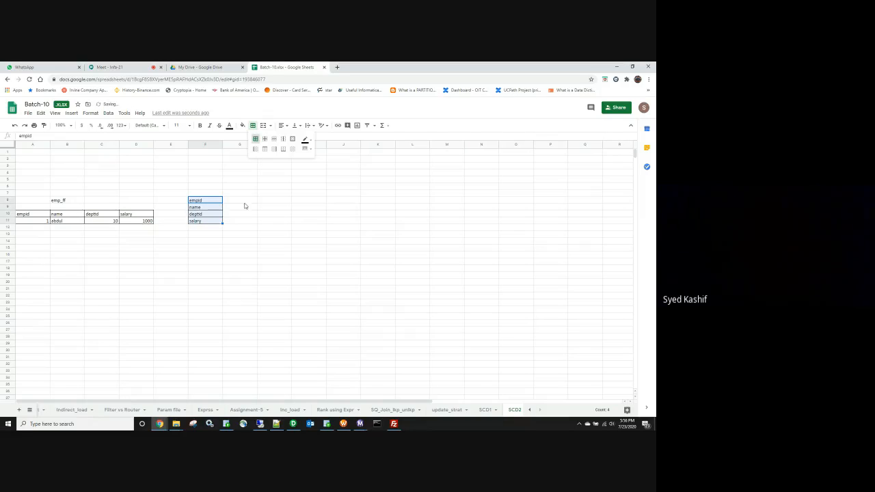
left_click(211, 188)
type("SD")
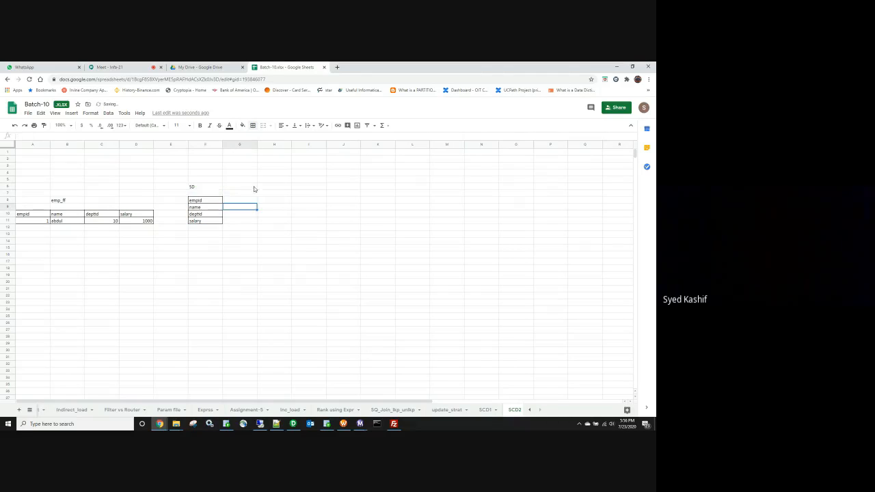
left_click(254, 189)
type("SQ")
Step: Copy the bordered field list into G8:G11 under the SQ label
left_click_drag(216, 202, 211, 221)
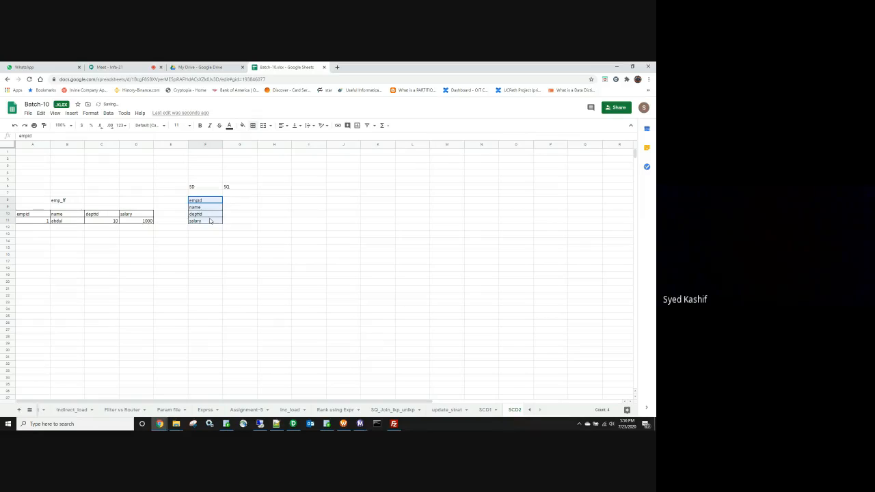
key("ctrl+c")
left_click(239, 201)
key("ctrl+v")
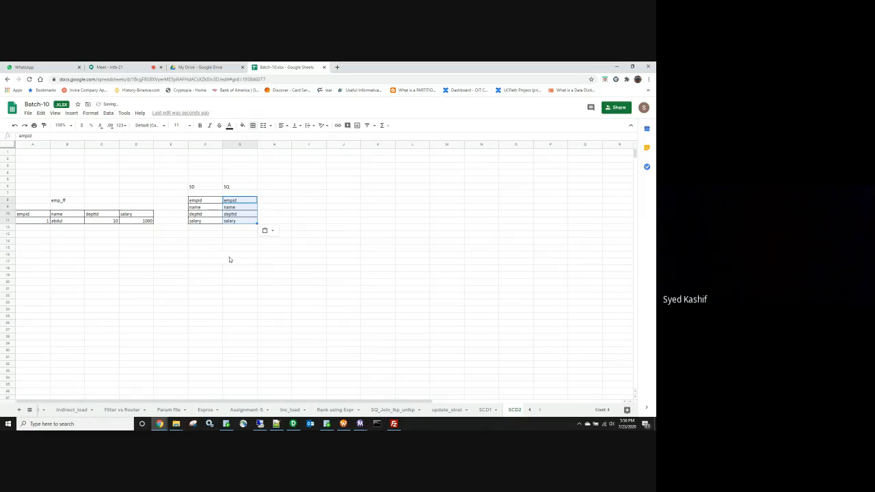
left_click(292, 251)
left_click(242, 187)
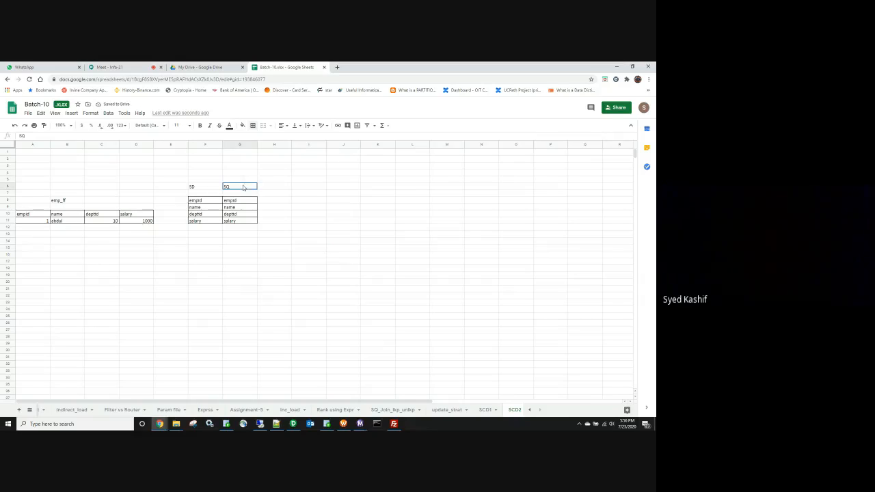
left_click(278, 209)
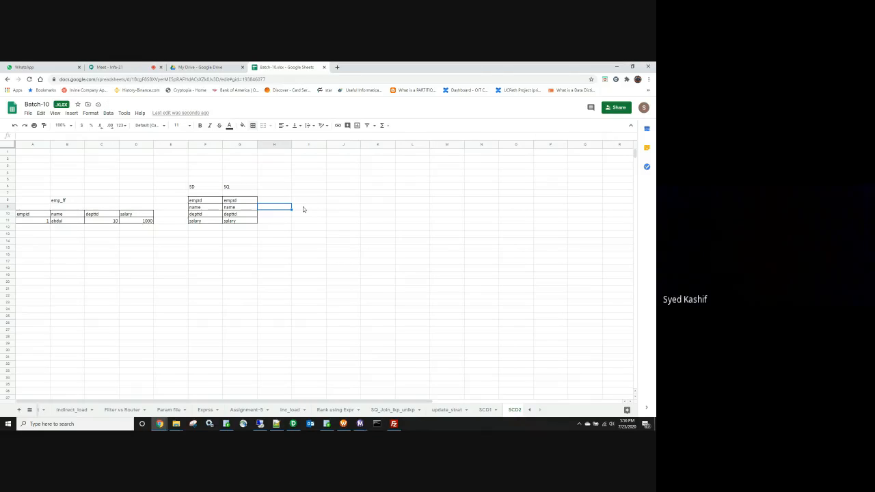
Step: Title the diagram scd-1 in cell G3
left_click(245, 168)
type("scd")
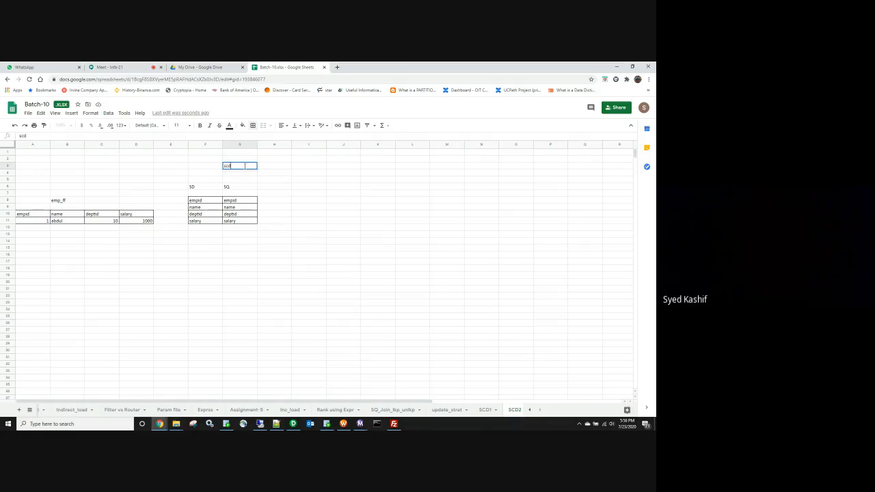
type("-1")
left_click(323, 208)
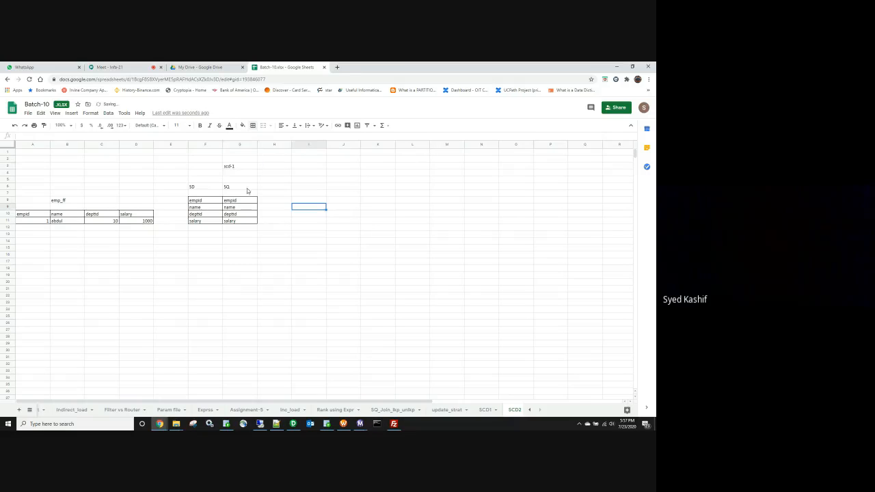
left_click(198, 188)
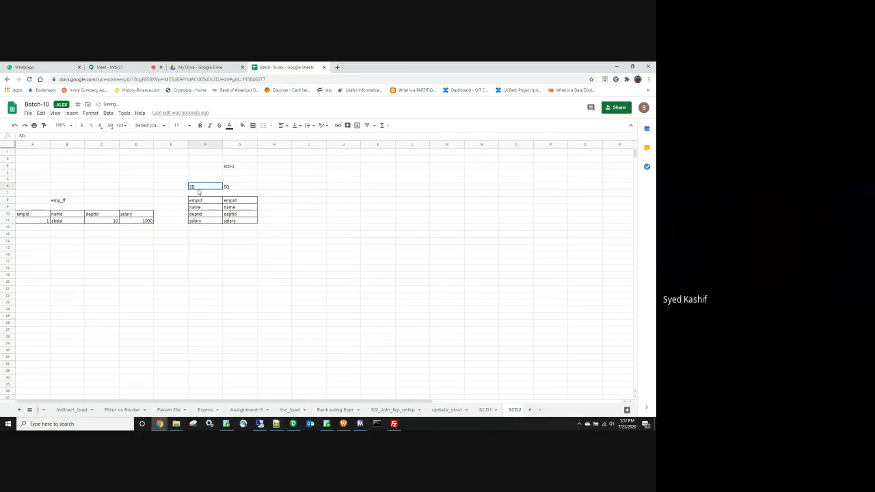
left_click(250, 188)
left_click(275, 202)
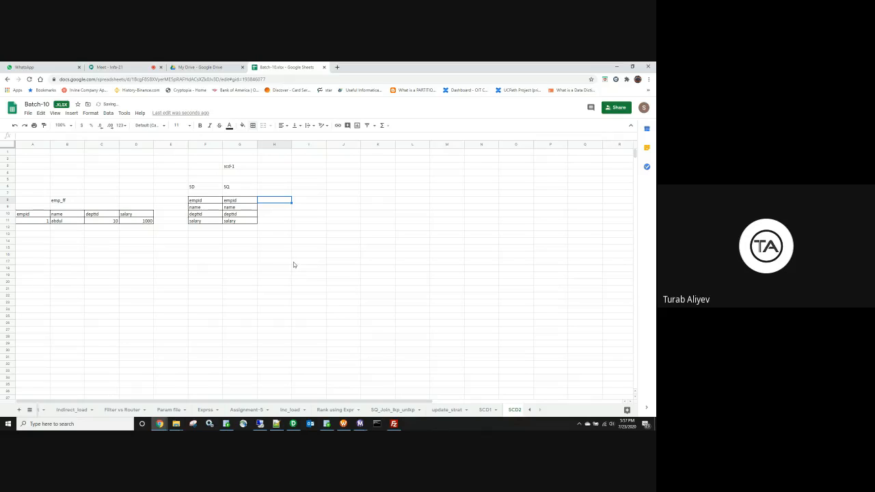
Step: Label H6 Exp_MD5 and copy the SQ fields into I8:I11
left_click(278, 189)
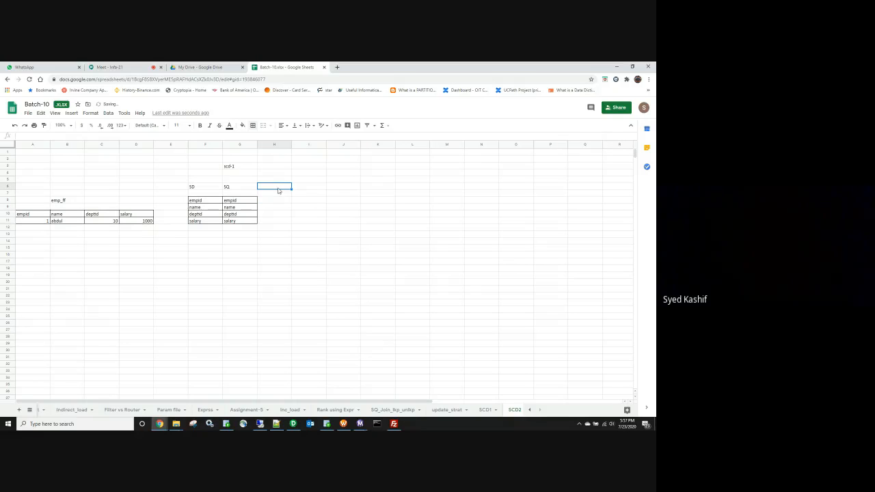
type("Exp_")
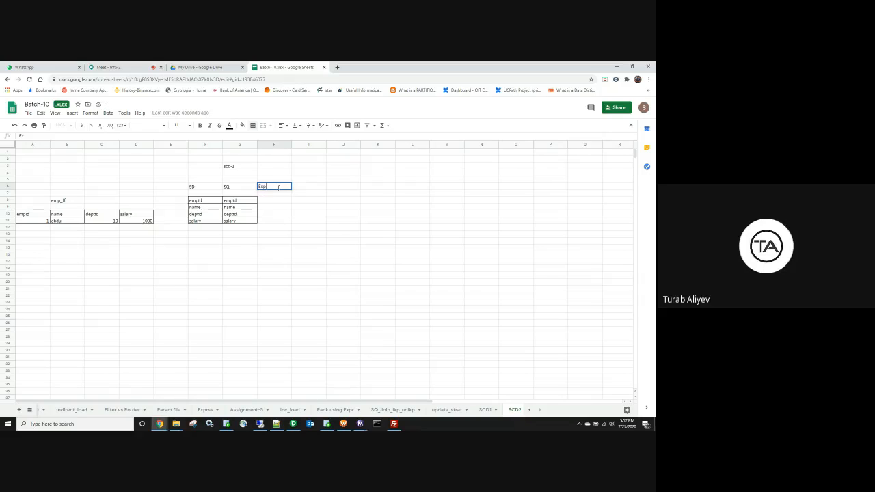
type("MD5")
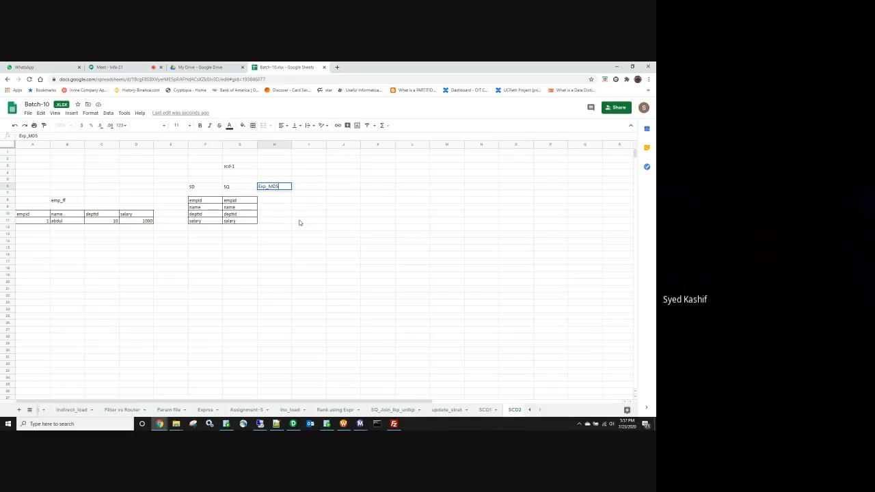
left_click(280, 221)
left_click_drag(248, 200, 239, 222)
key("ctrl+c")
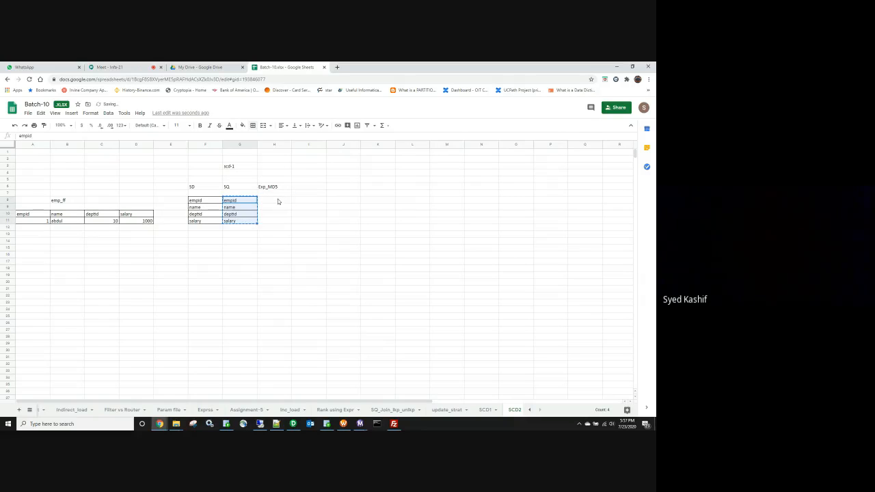
left_click(278, 201)
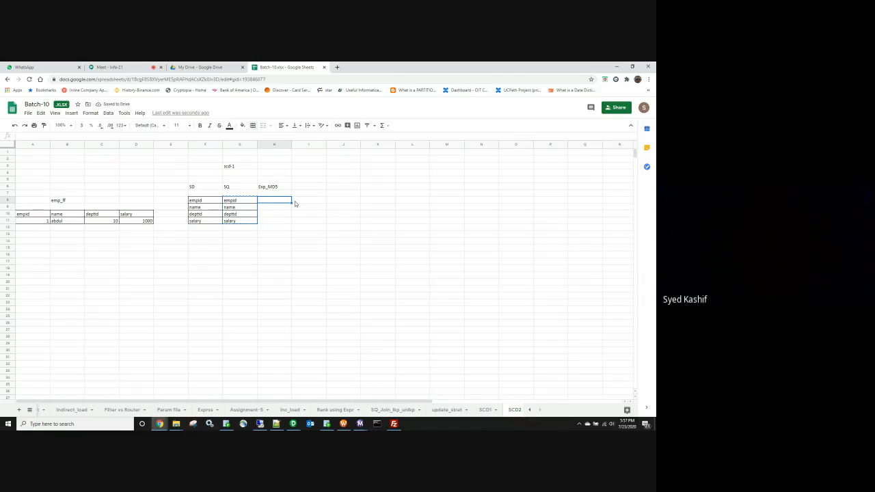
left_click(274, 188)
left_click(299, 201)
key("ctrl+v")
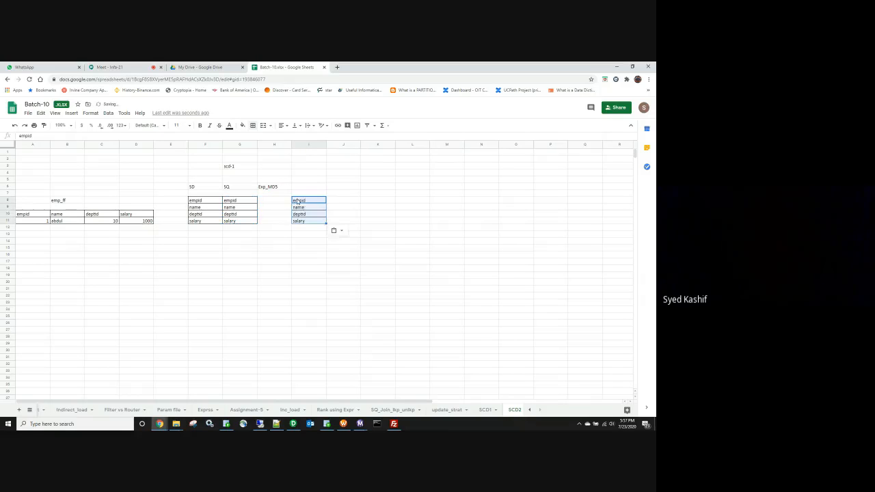
Step: Move the Exp_MD5 label from H6 to I6 above the new list
left_click(275, 189)
key("ctrl+x")
left_click(307, 189)
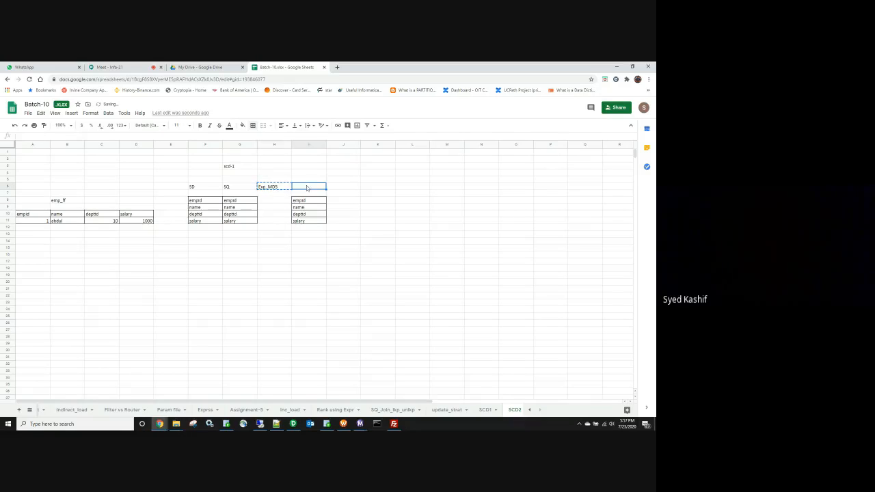
key("ctrl+v")
Step: Label H12 O/P and enter md5(to_char(deptid)||to_char(salary)) in I12
left_click(273, 230)
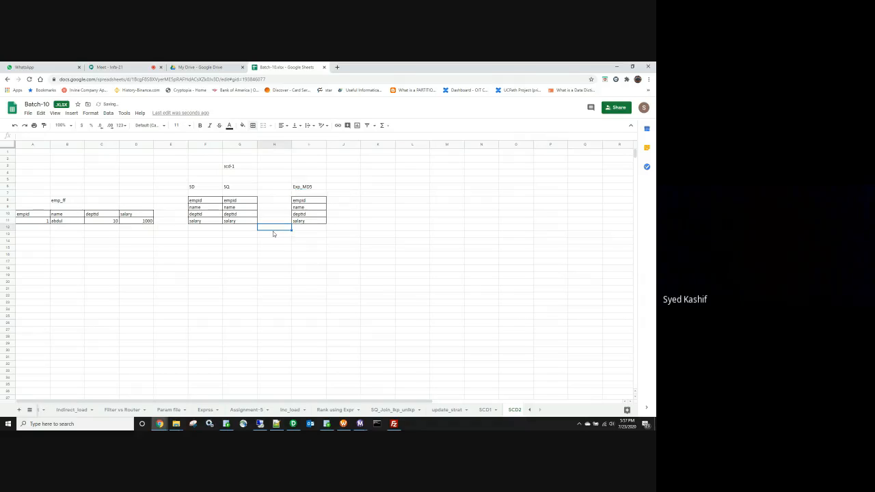
type("O/P")
key("Tab")
type("DEPTID")
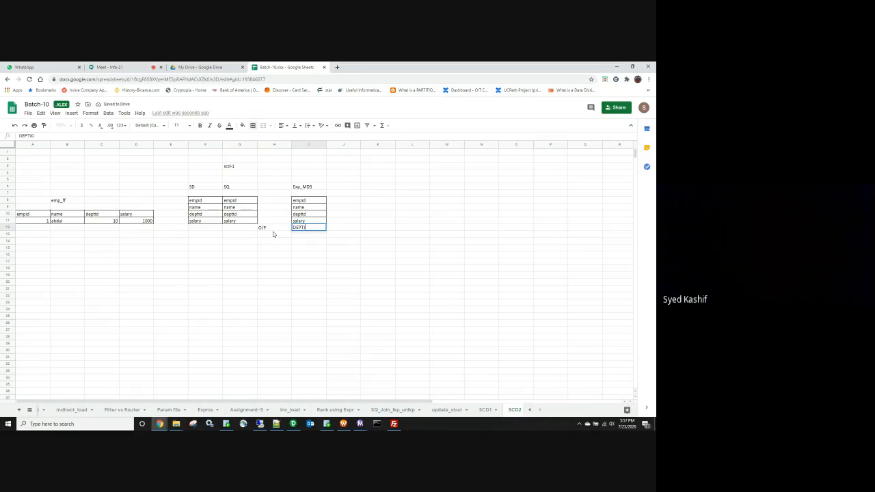
key("BackSpace")
key("BackSpace")
key("BackSpace")
key("BackSpace")
type("md5")
type("(deptid")
key("BackSpace")
key("BackSpace")
key("BackSpace")
type("to_char(deptid")
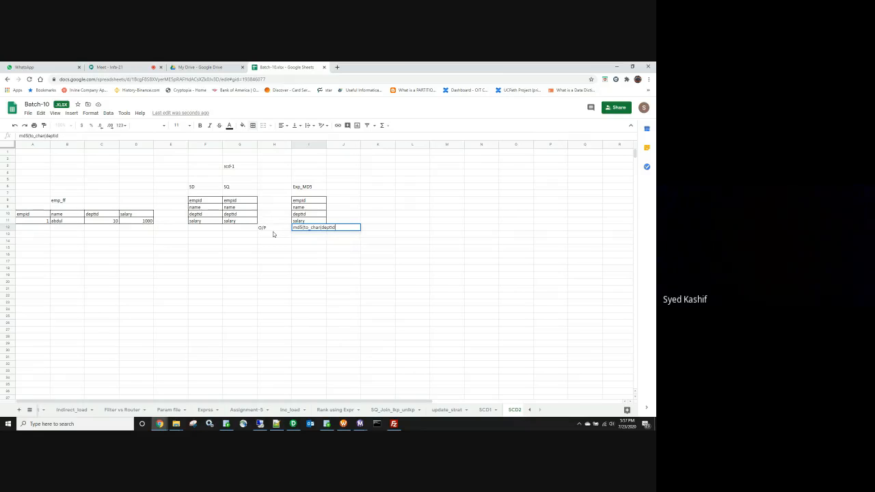
type(")||to_char(salar")
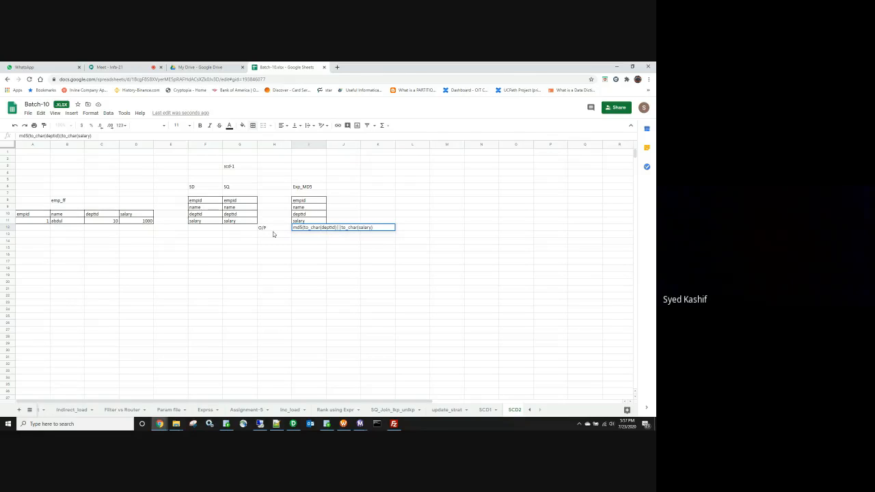
type("y))")
left_click(309, 166)
Step: Widen column I and break the md5 expression onto two lines before ||
left_click_drag(326, 144, 336, 144)
double_click(335, 228)
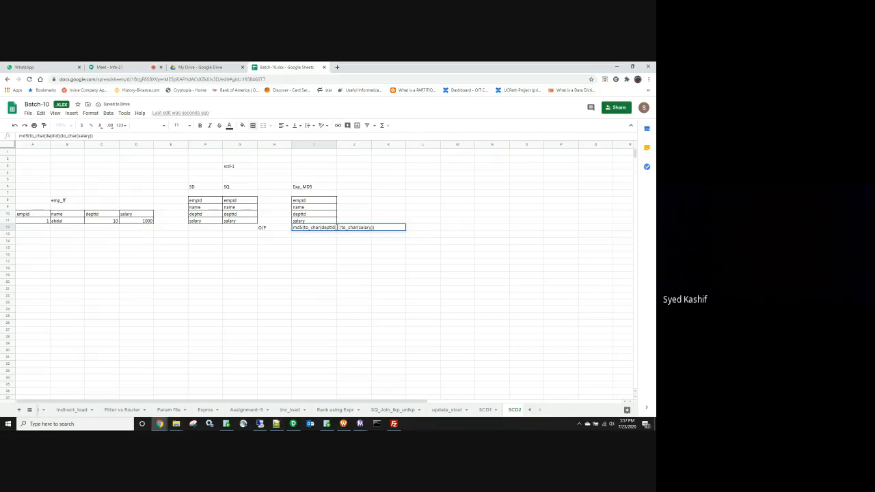
key("alt+Return")
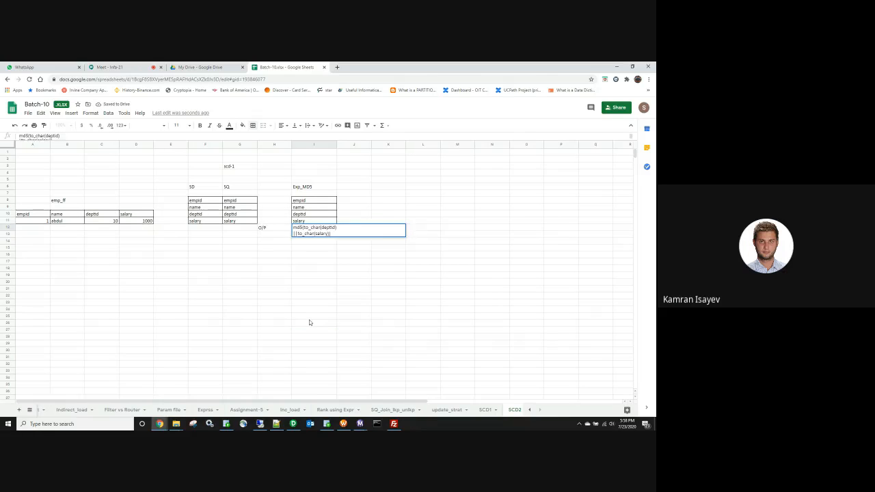
left_click(311, 321)
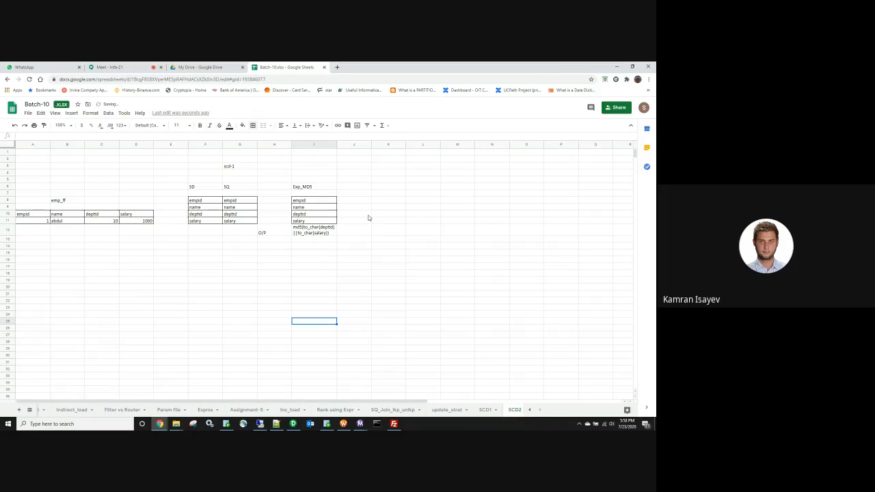
left_click(369, 216)
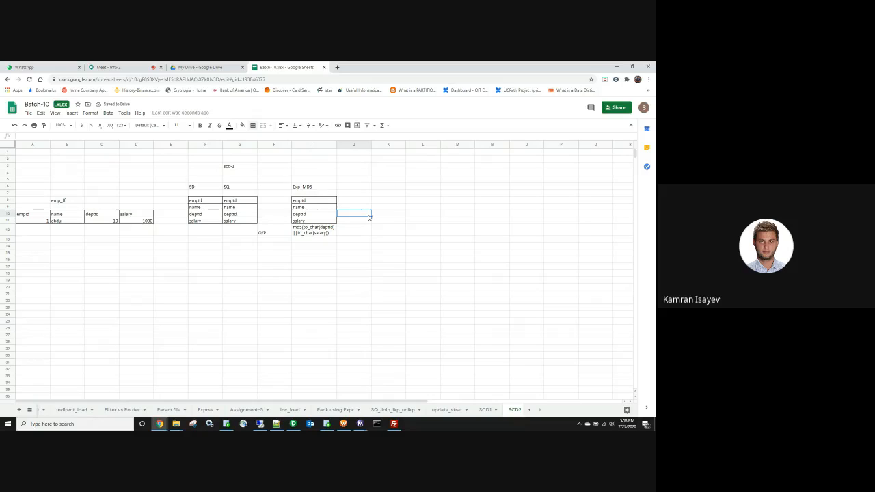
left_click(370, 268)
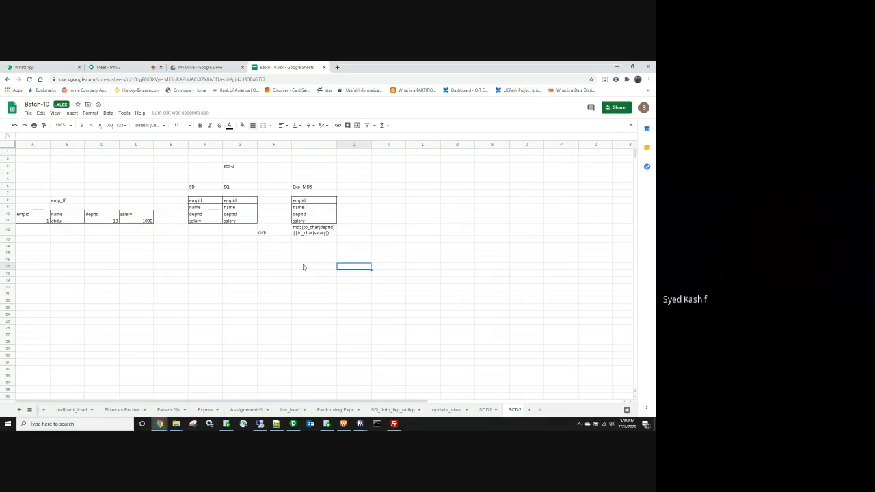
key("ctrl+plus")
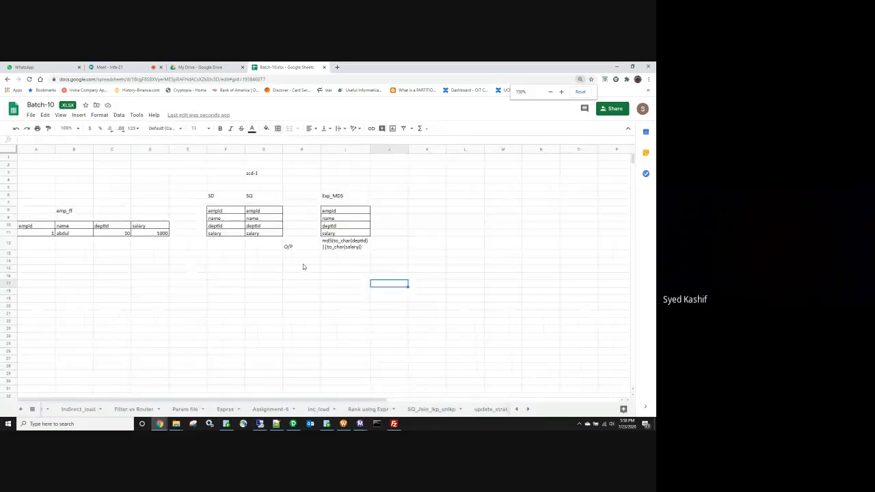
key("ctrl+plus")
type("+++")
key("ctrl+plus")
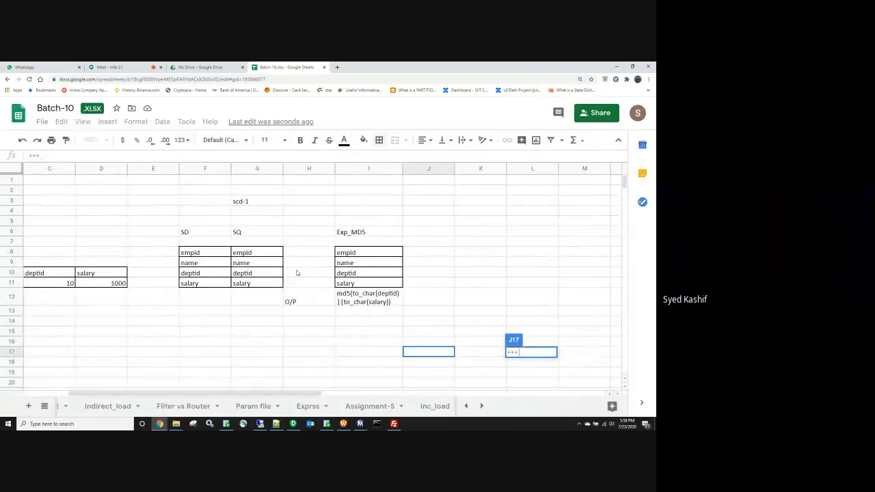
scroll(297, 273, "right", 2)
left_click(440, 329)
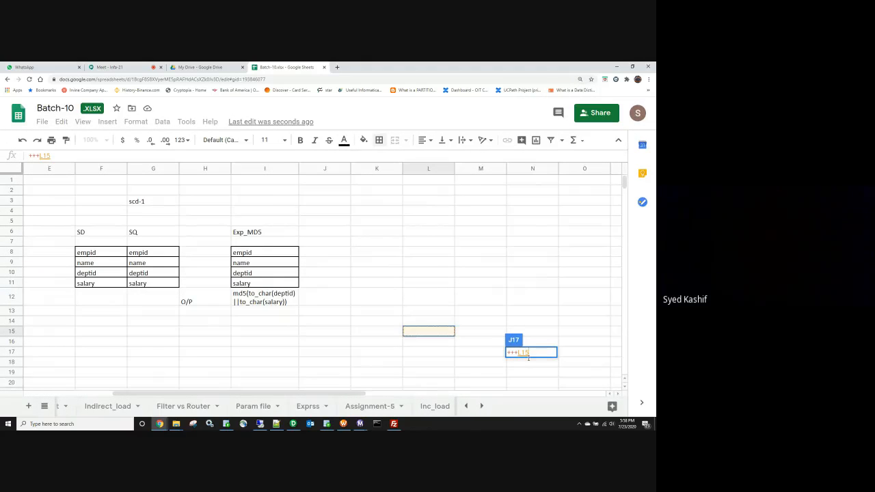
left_click(464, 373)
left_click(420, 363)
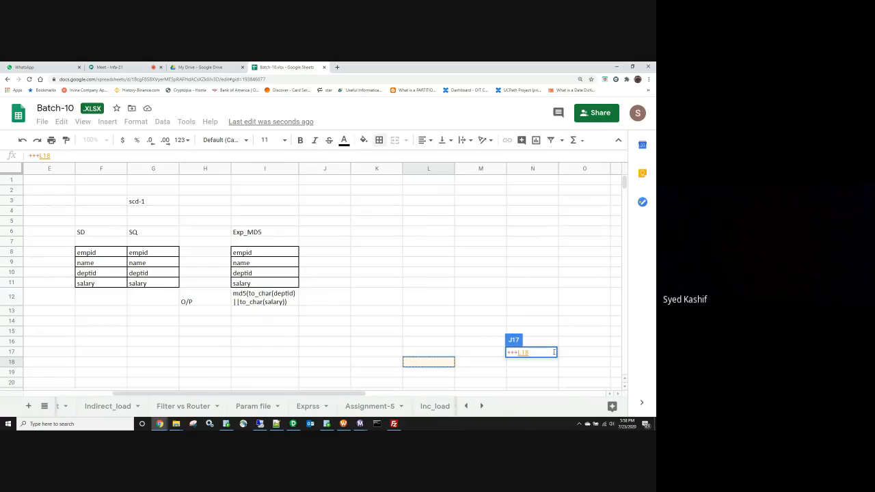
key("Escape")
left_click(544, 332)
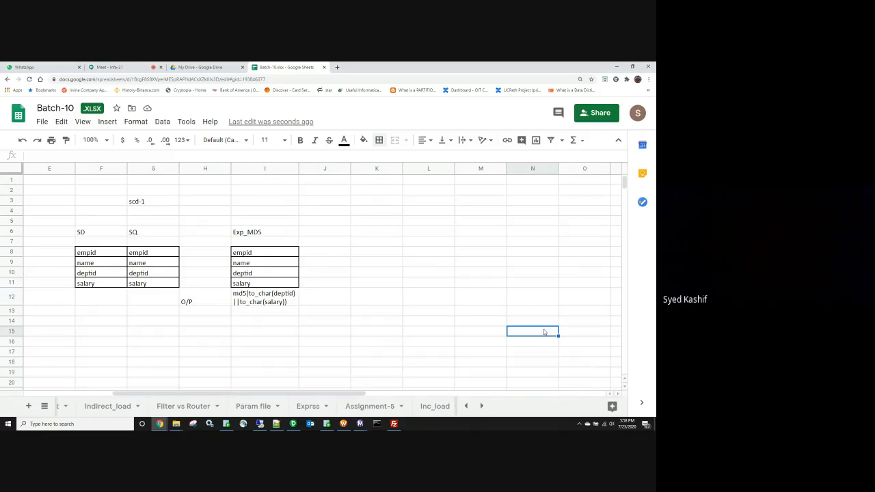
left_click(344, 318)
left_click(93, 235)
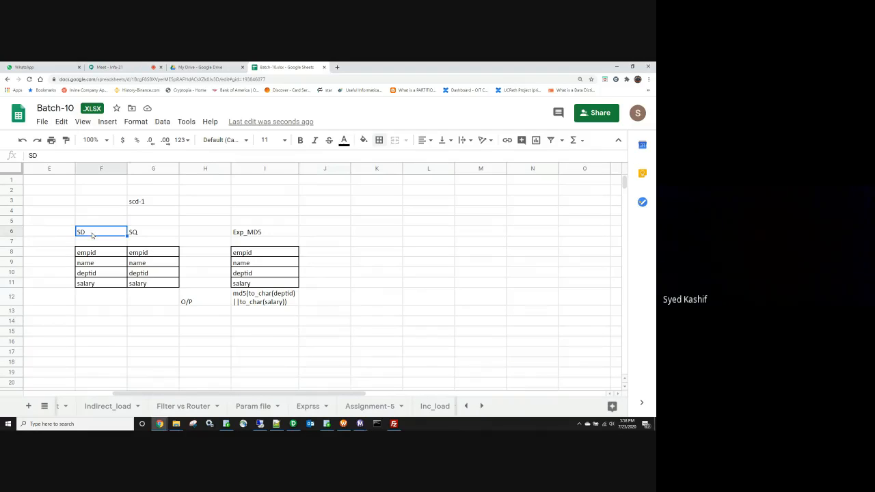
left_click_drag(207, 393, 115, 394)
left_click(182, 335)
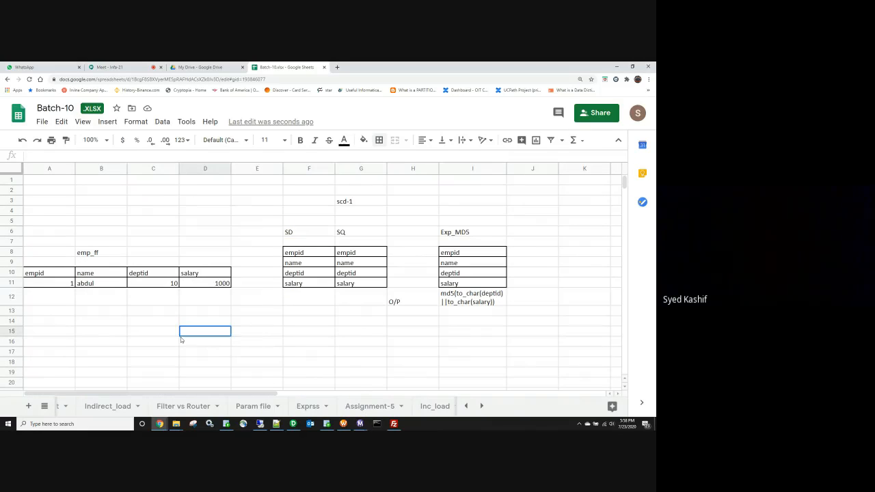
scroll(182, 341, "down", 2)
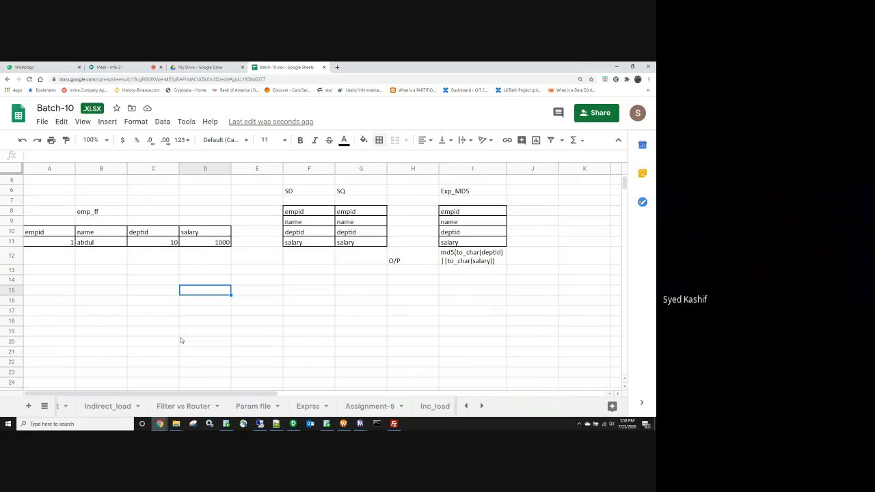
scroll(181, 341, "down", 1)
scroll(181, 340, "down", 4)
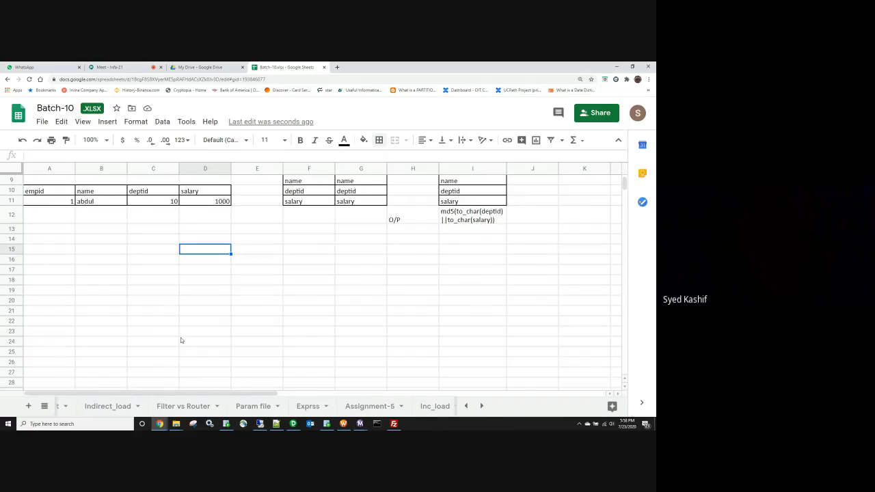
scroll(181, 341, "up", 6)
scroll(181, 340, "up", 1)
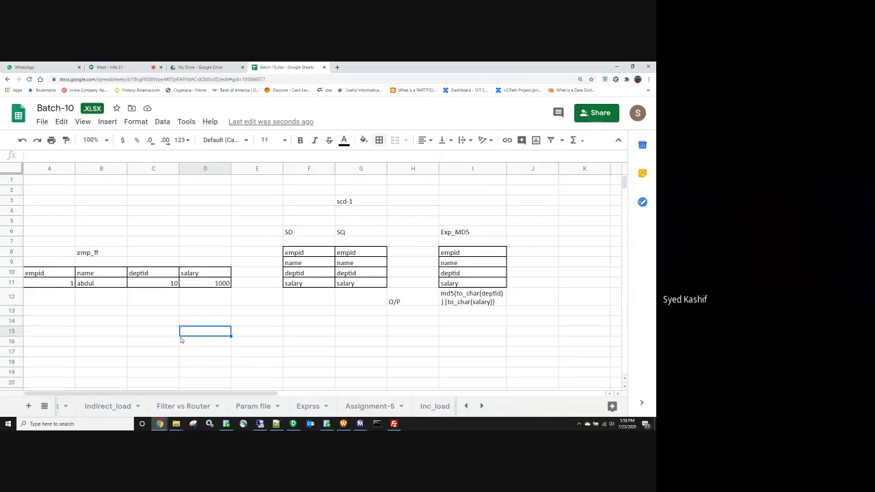
scroll(181, 340, "down", 5)
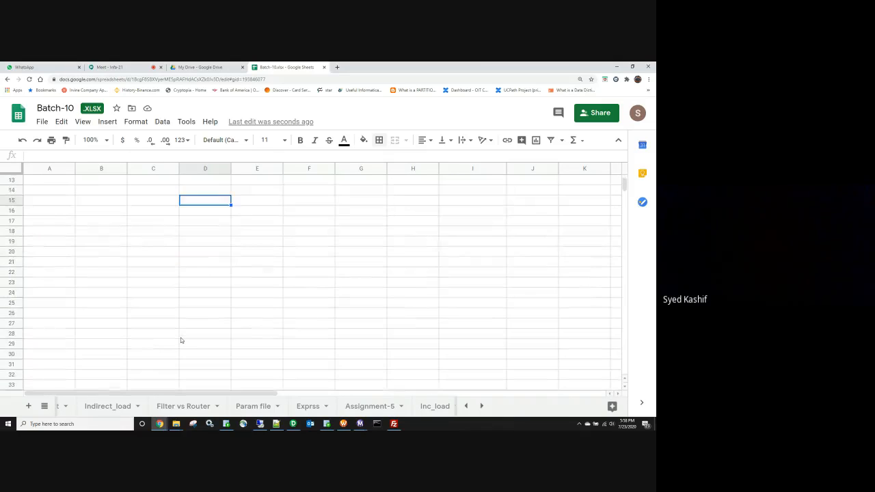
scroll(181, 340, "up", 3)
scroll(180, 340, "up", 3)
left_click(201, 305)
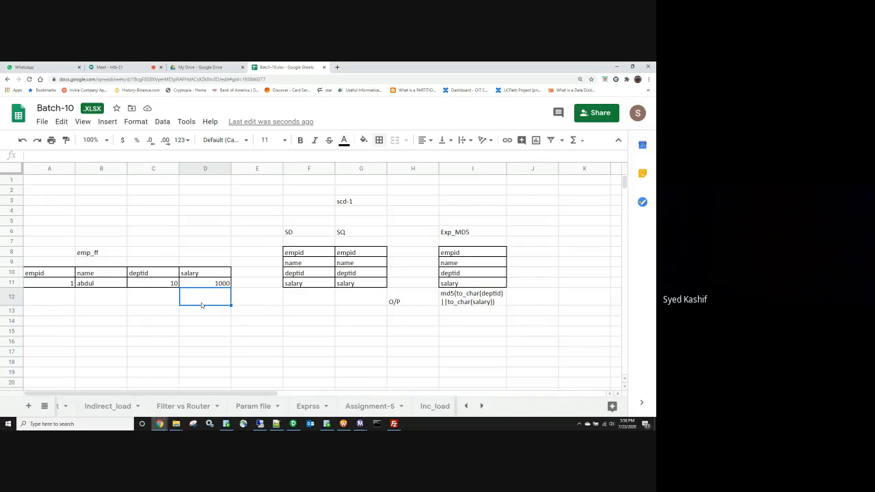
scroll(202, 304, "down", 1)
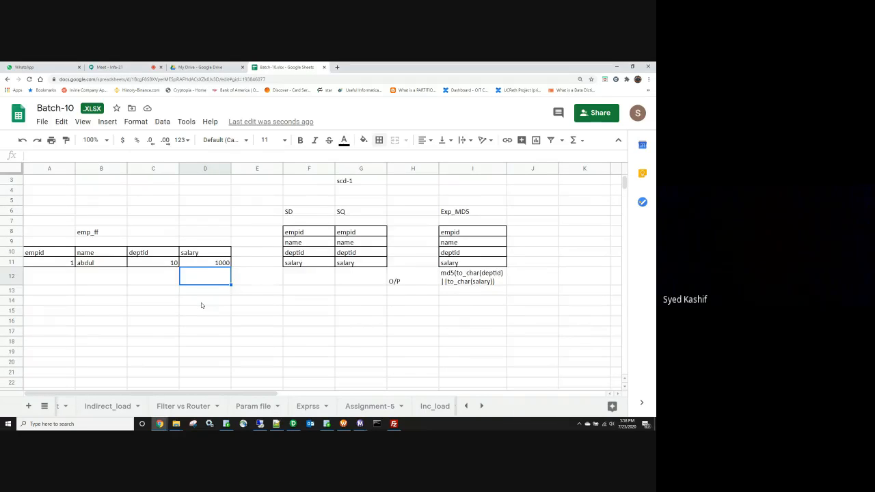
scroll(202, 304, "up", 1)
scroll(201, 305, "right", 7)
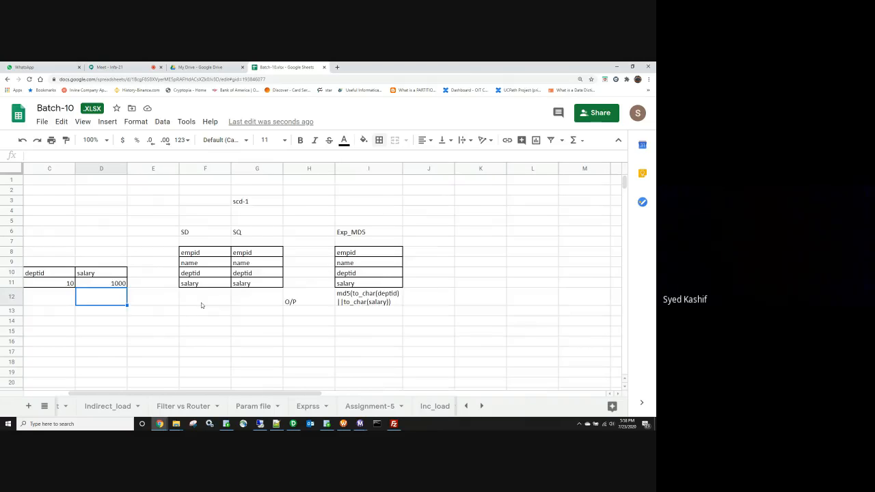
scroll(201, 303, "left", 7)
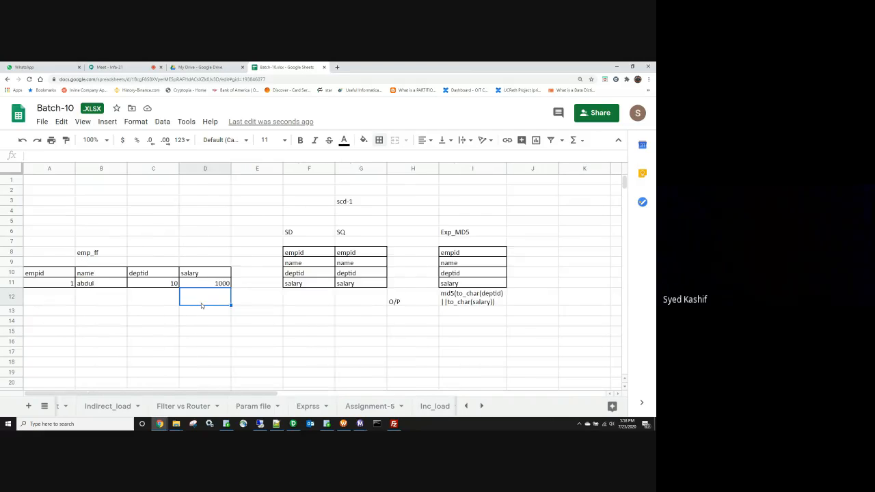
scroll(200, 302, "right", 15)
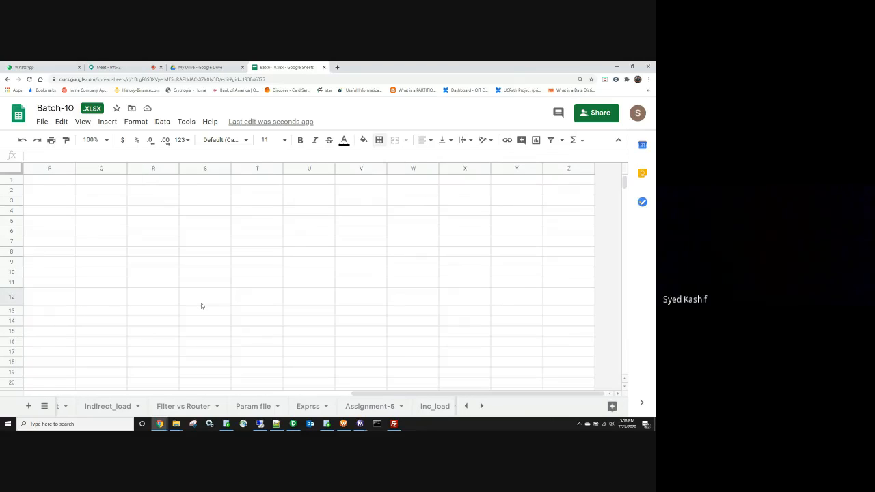
left_click_drag(359, 395, 32, 395)
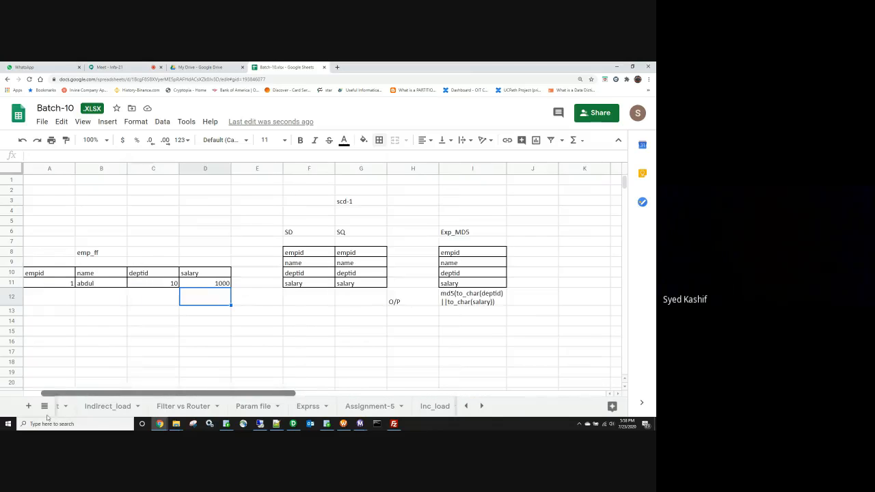
left_click(263, 343, "shift")
scroll(264, 343, "right", 15)
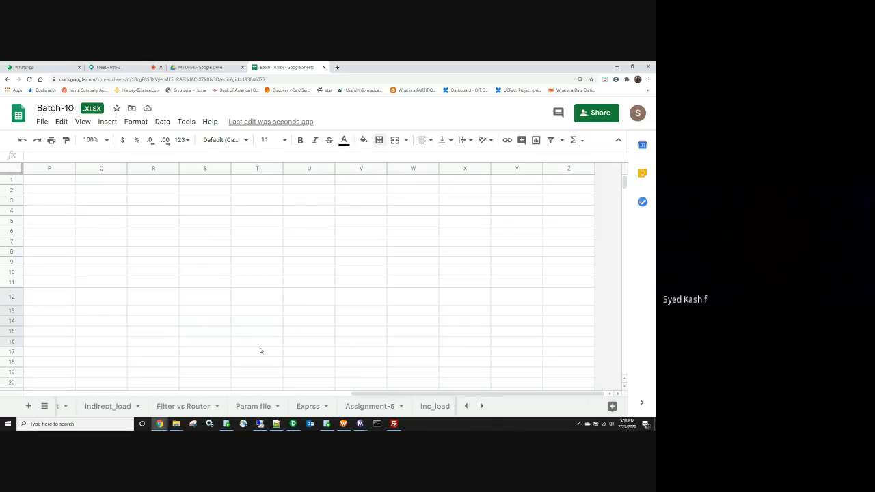
scroll(259, 351, "left", 15)
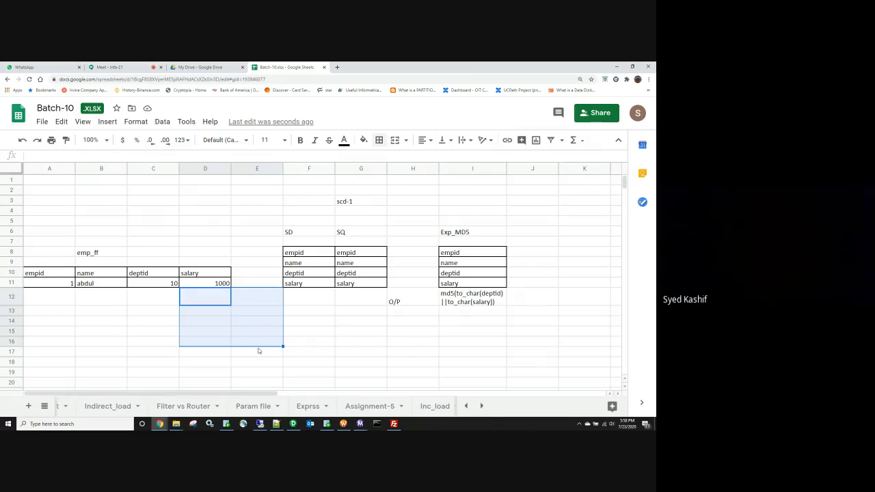
type("+++")
key("Escape")
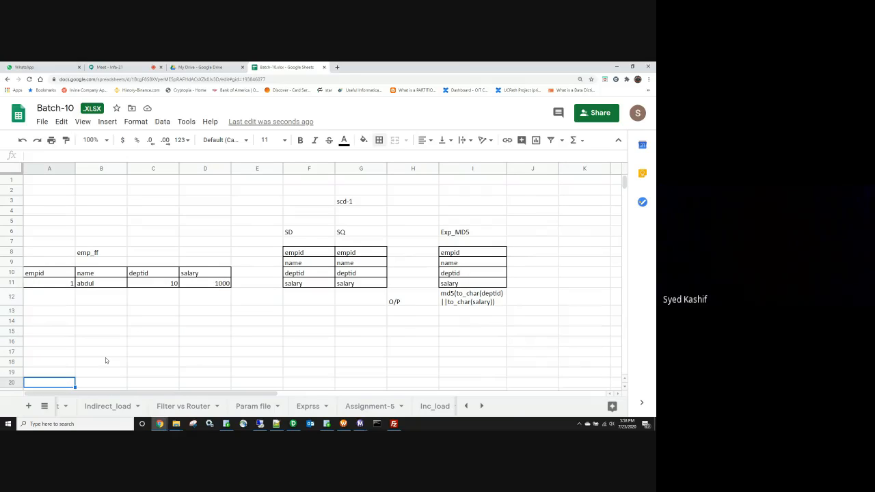
type("+++++++++++++")
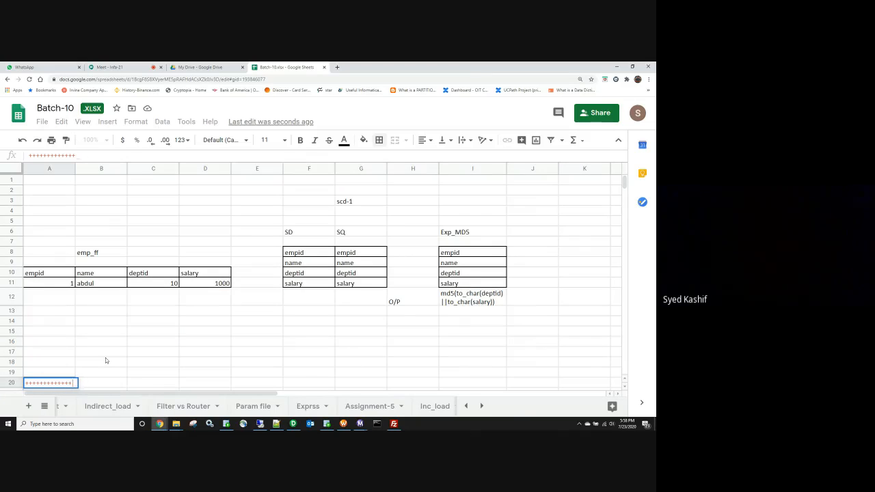
key("Escape")
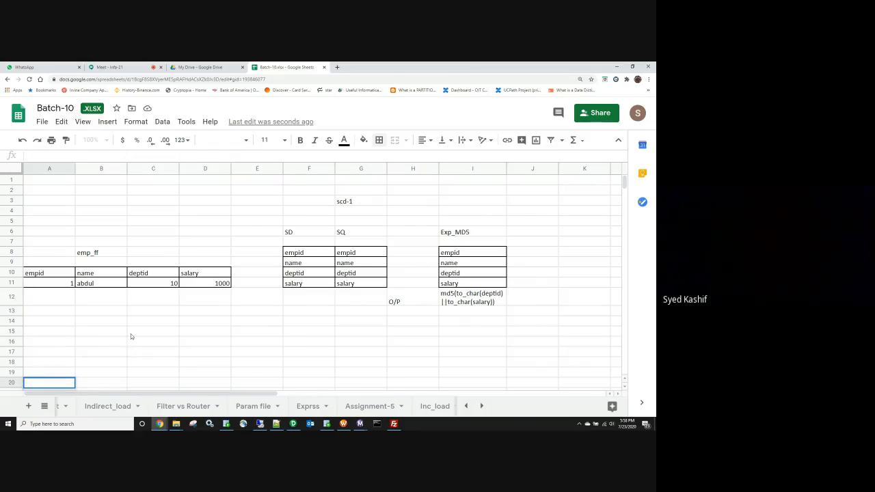
left_click(130, 334)
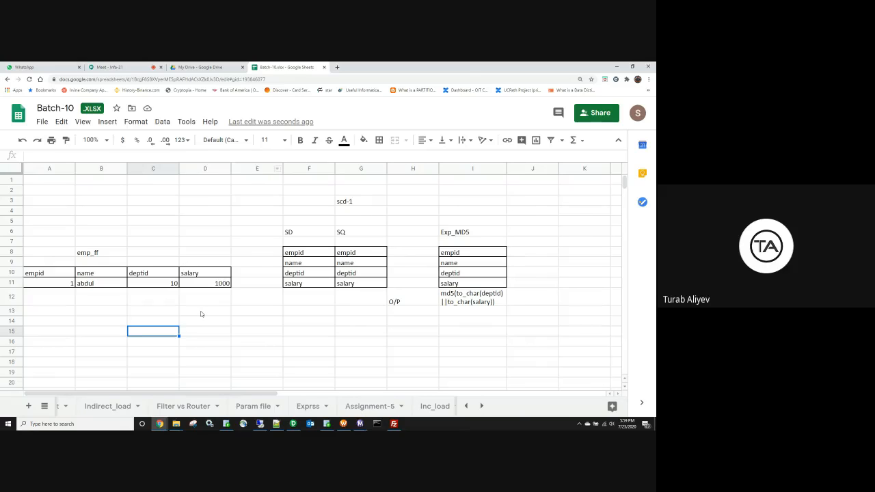
scroll(201, 313, "down", 3)
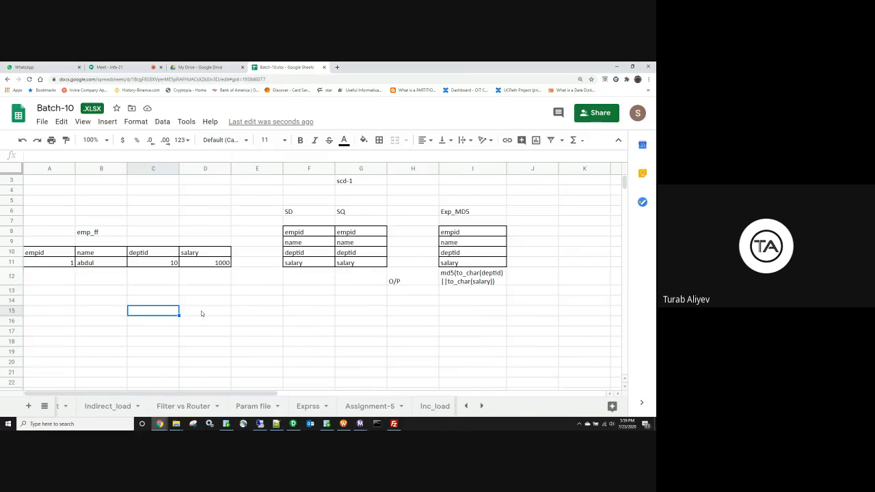
left_click(201, 313)
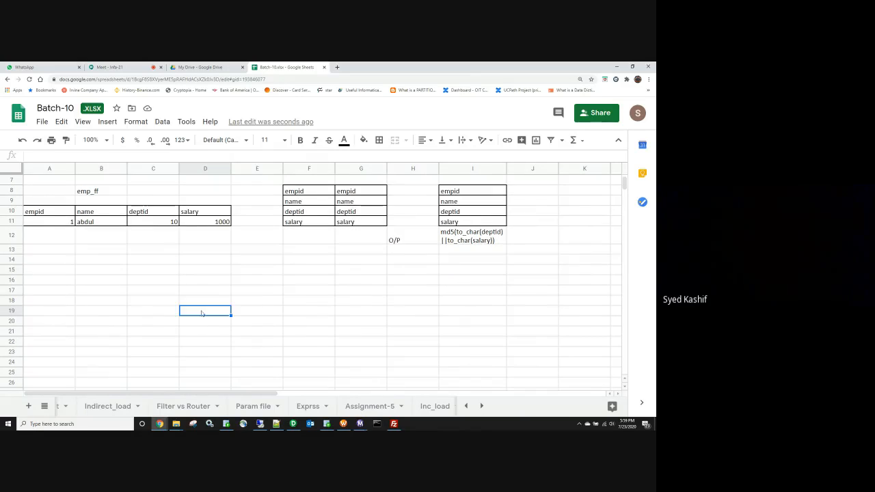
scroll(201, 313, "down", 2)
scroll(200, 313, "up", 3)
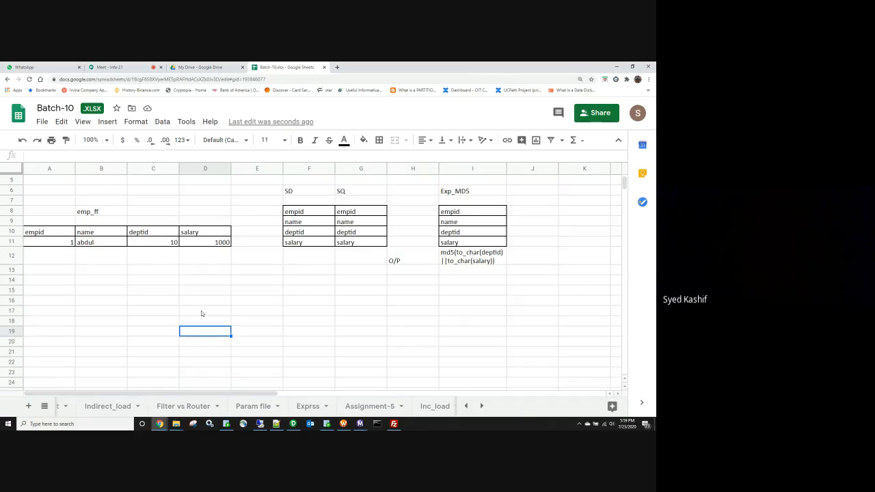
Step: Settle the browser zoom at 125% and reselect cells F8, G6 and I12
key("ctrl+plus")
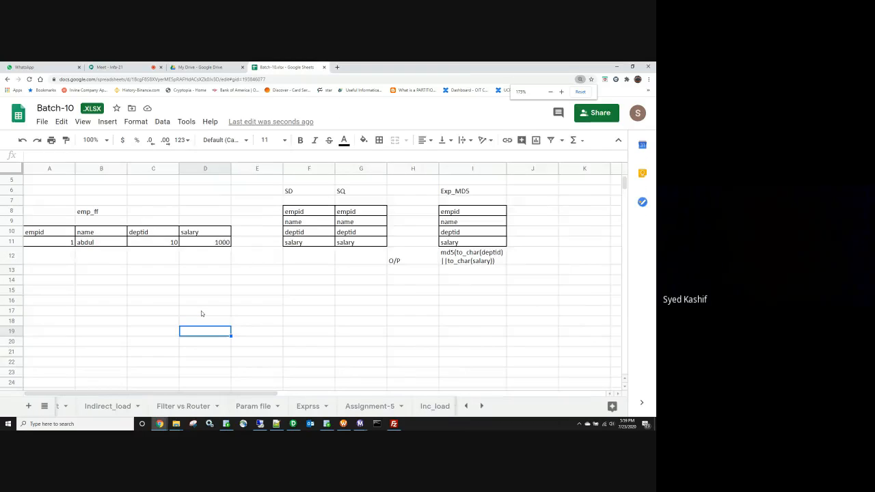
key("ctrl+plus")
key("ctrl+plus")
key("ctrl+plus")
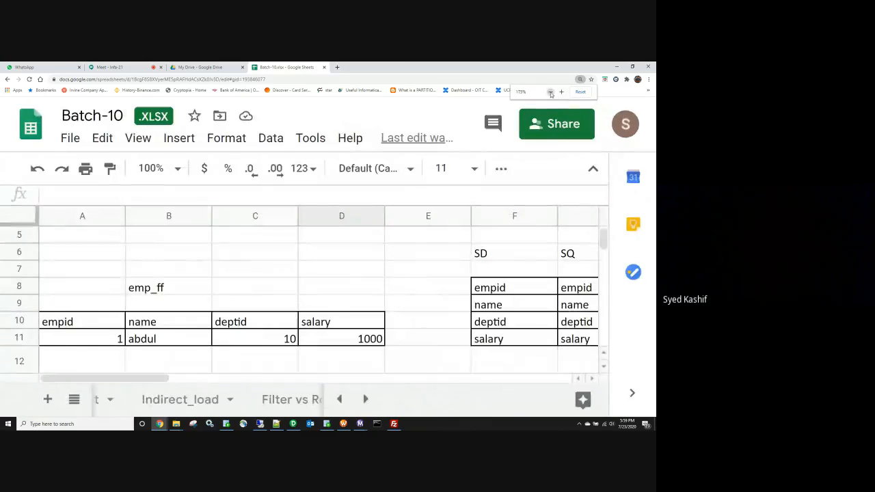
left_click(550, 92)
left_click(551, 93)
left_click(550, 92)
left_click(551, 93)
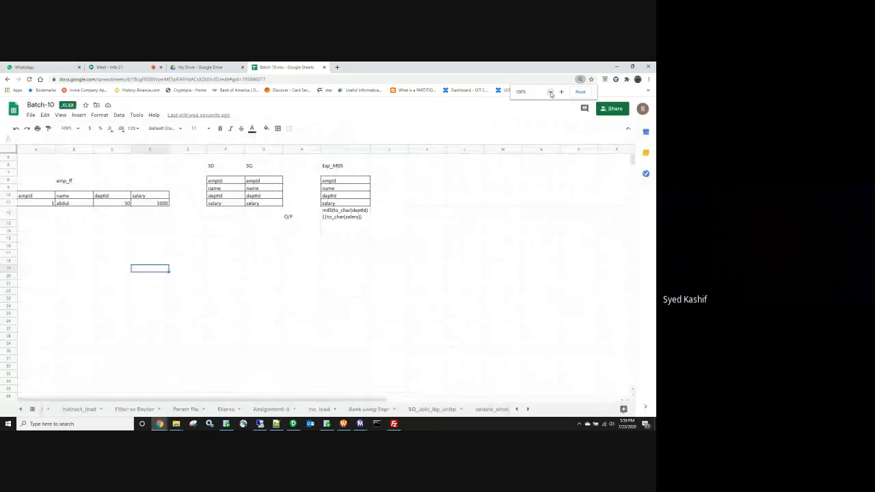
left_click(561, 92)
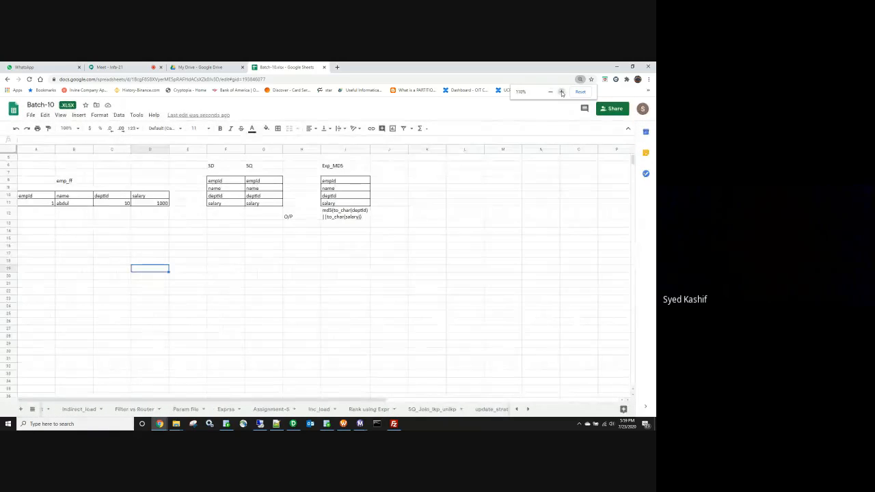
left_click(561, 92)
left_click(561, 92)
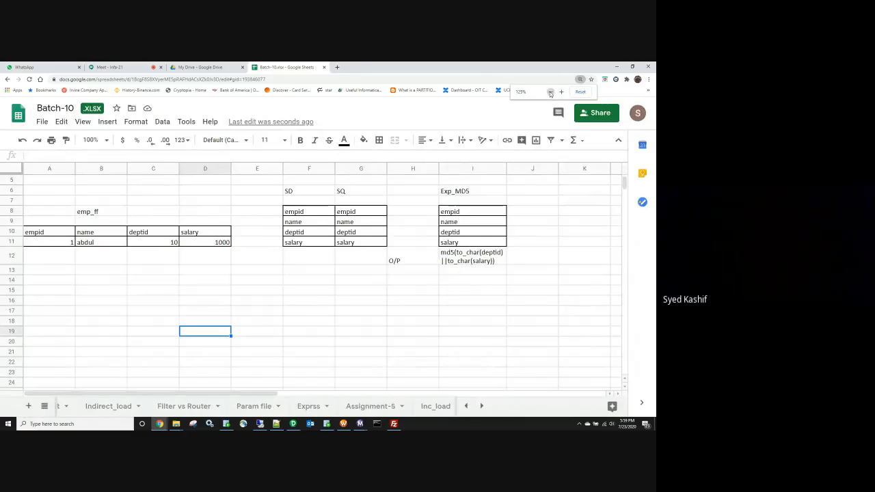
left_click(550, 92)
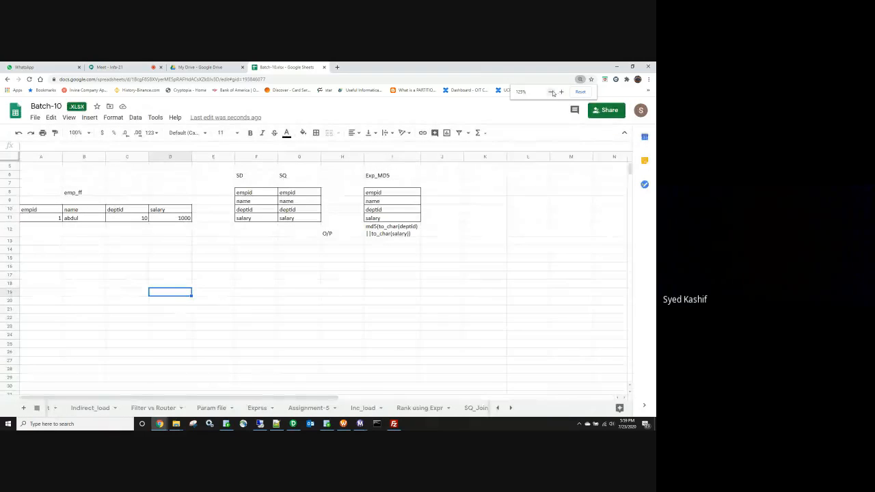
left_click(431, 267)
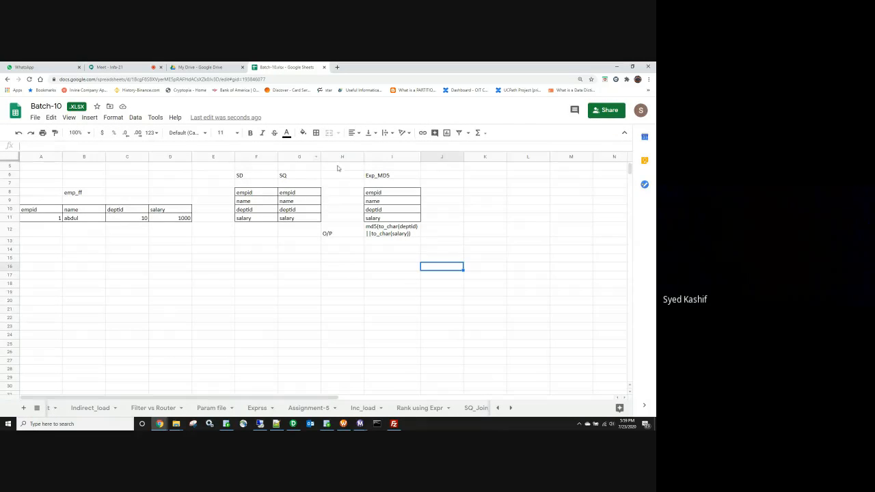
left_click(259, 196)
left_click(291, 176)
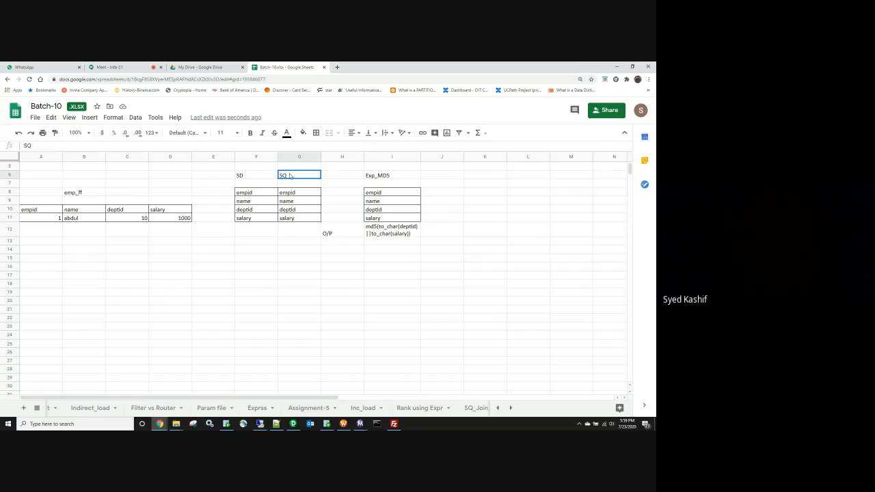
left_click(386, 230)
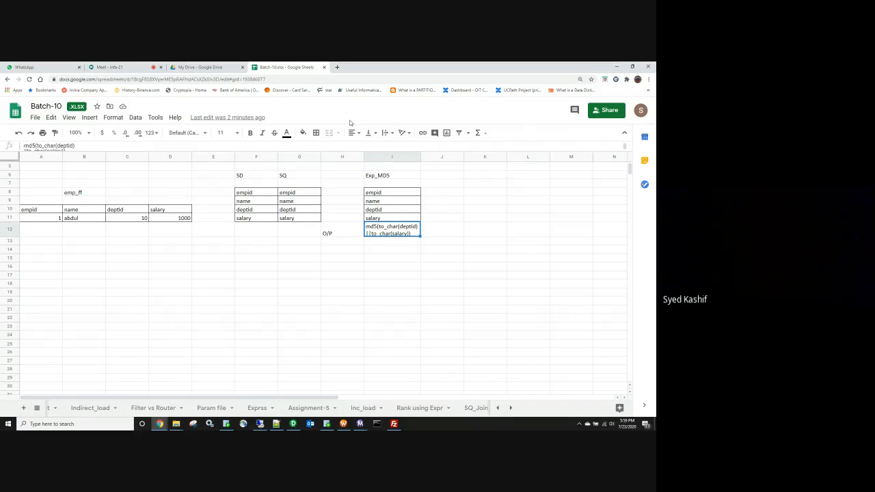
Step: Apply All borders to the two-line md5 expression cell I12
left_click(316, 133)
left_click(342, 275)
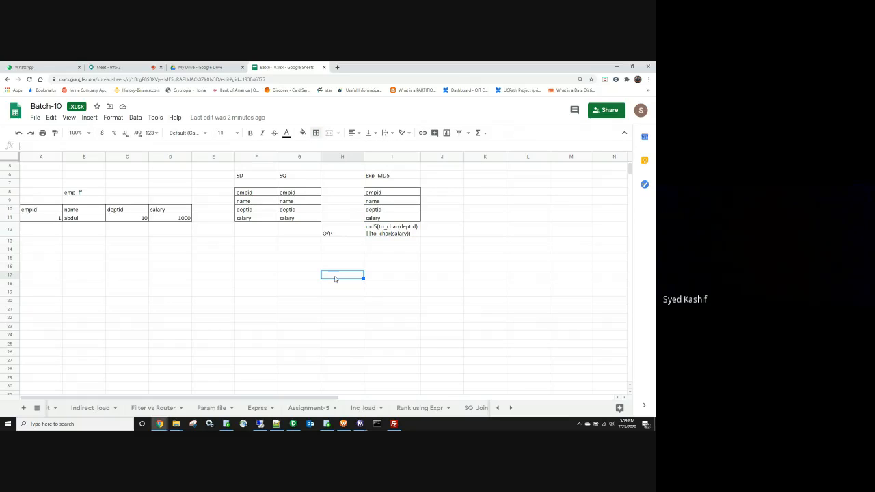
left_click(386, 235)
left_click(318, 133)
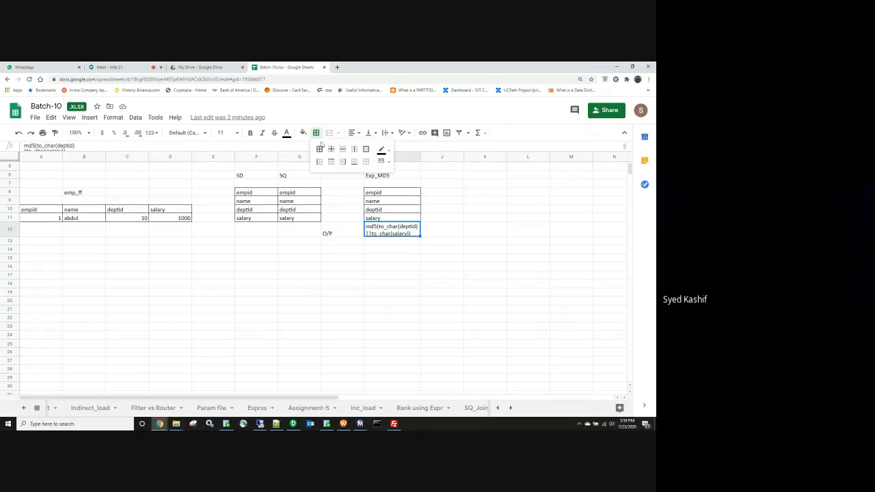
left_click(320, 149)
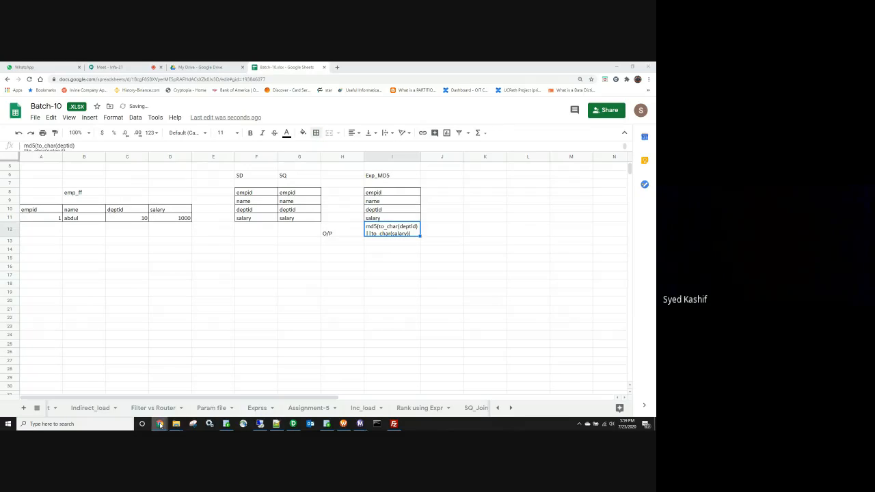
mouse_move(159, 424)
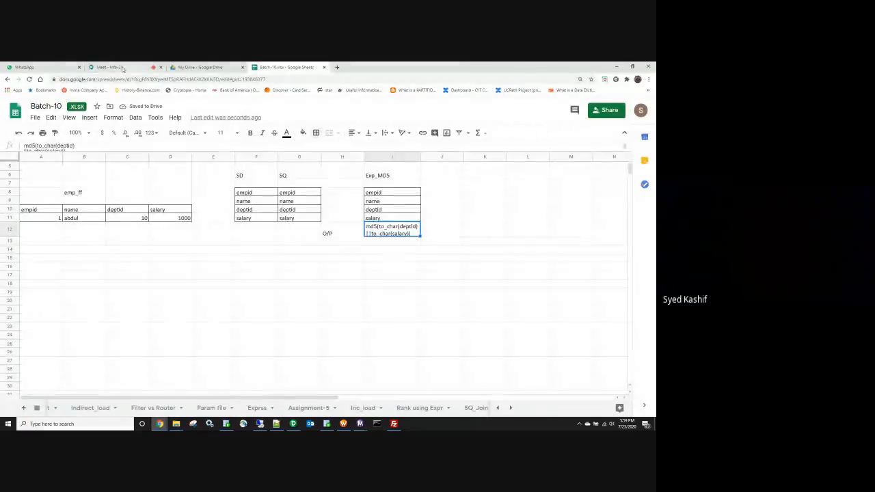
left_click(109, 67)
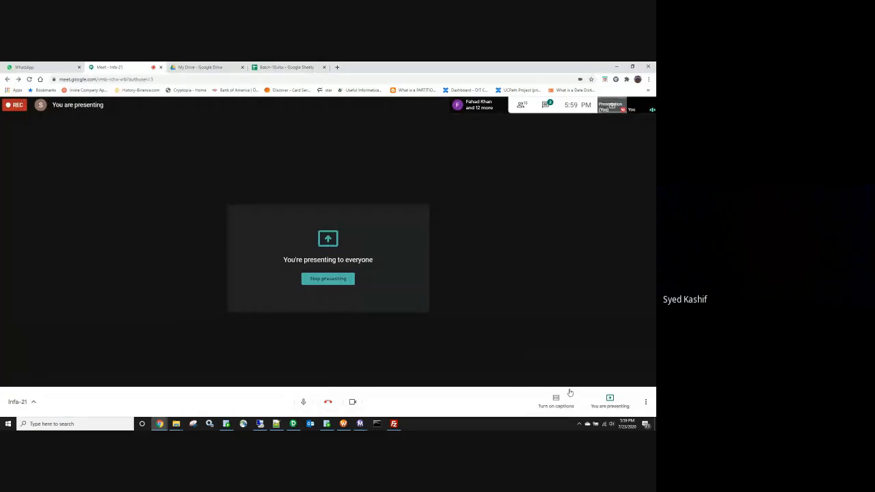
left_click(646, 403)
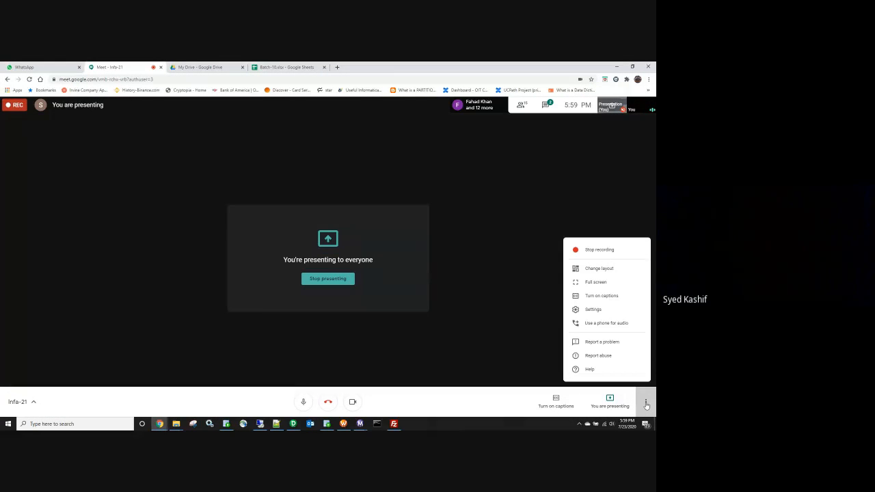
left_click(599, 269)
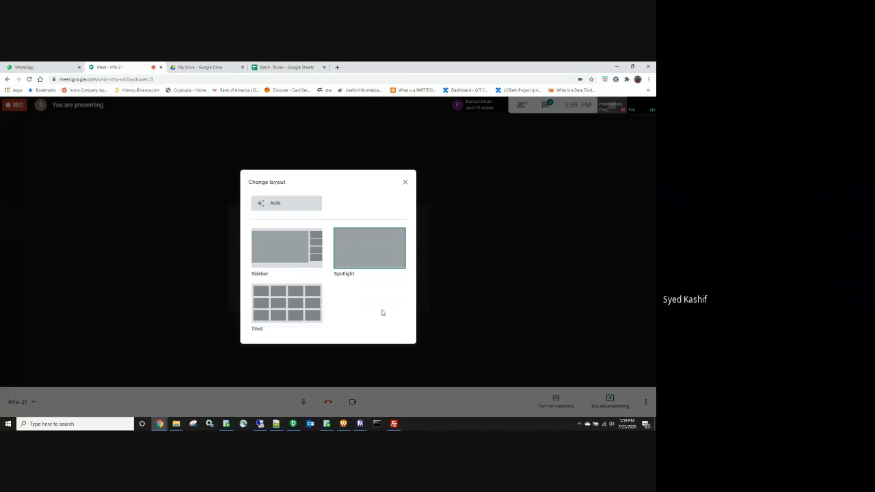
left_click(548, 229)
left_click(618, 67)
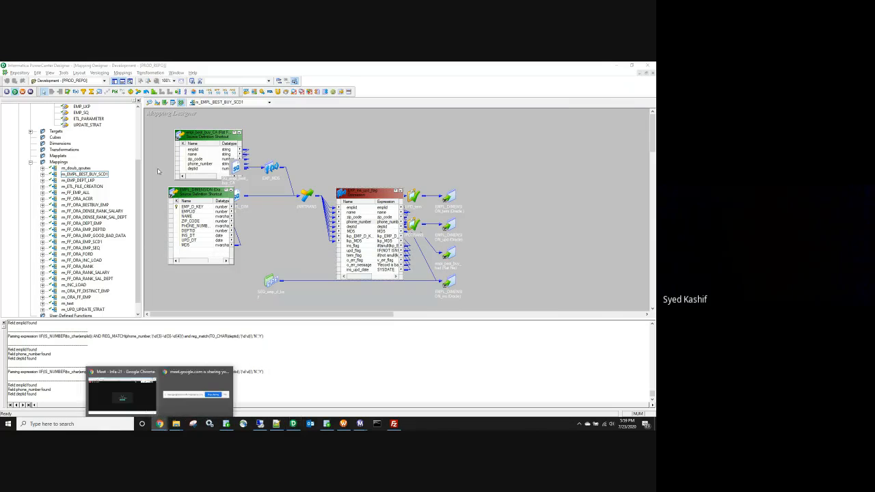
left_click(120, 395)
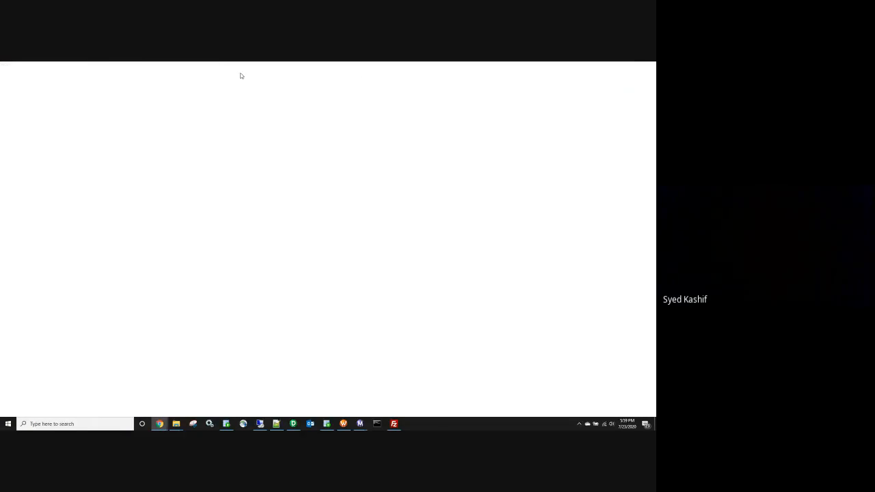
left_click(280, 67)
left_click(377, 281)
left_click(433, 259)
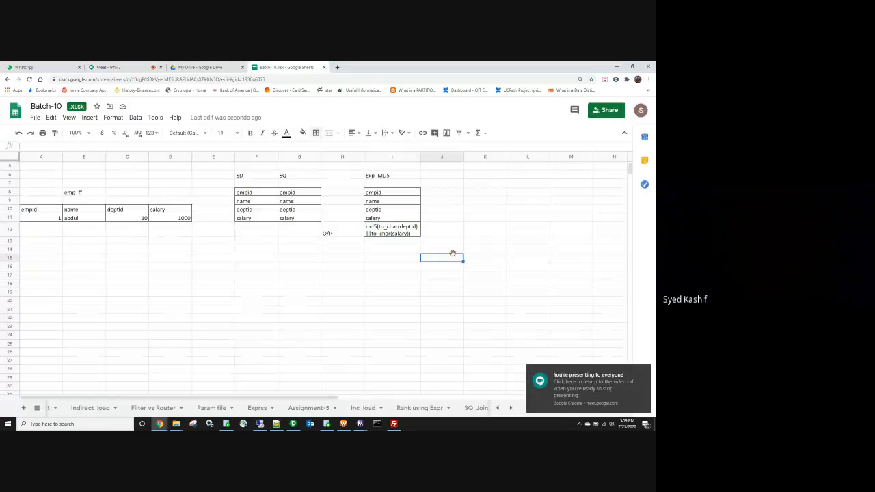
scroll(470, 251, "up", 2)
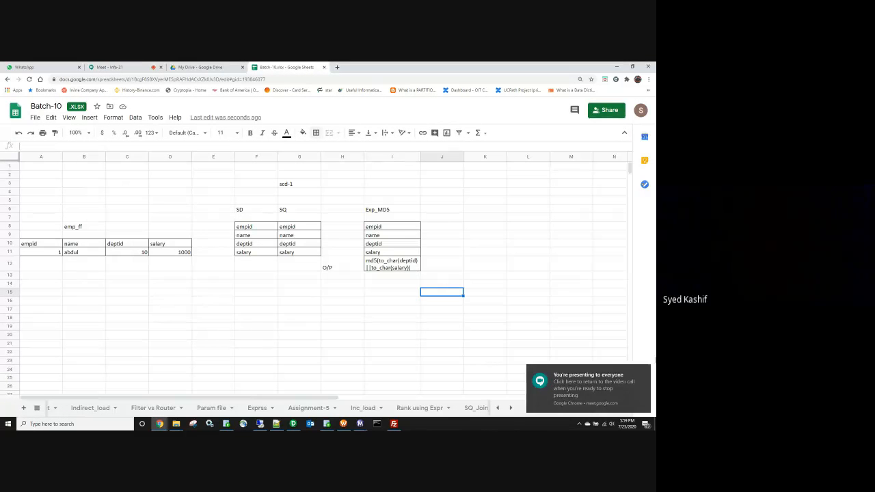
left_click(646, 372)
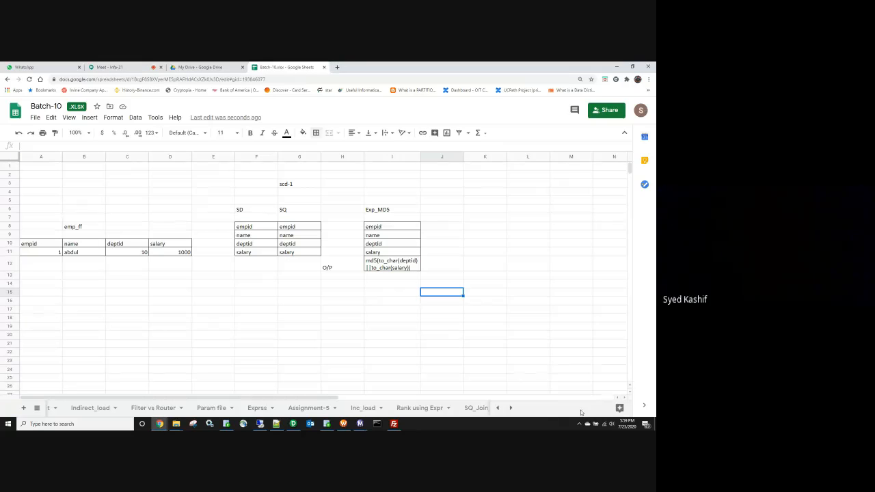
left_click(624, 397)
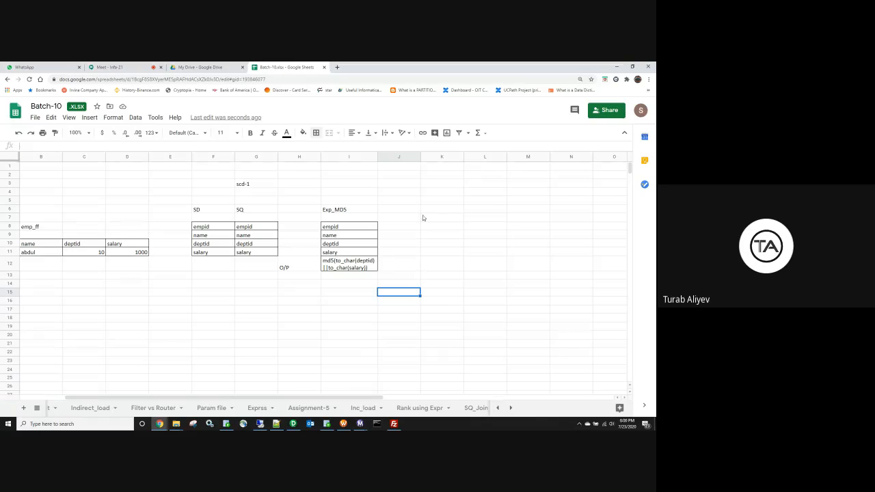
left_click(417, 194)
left_click(423, 194)
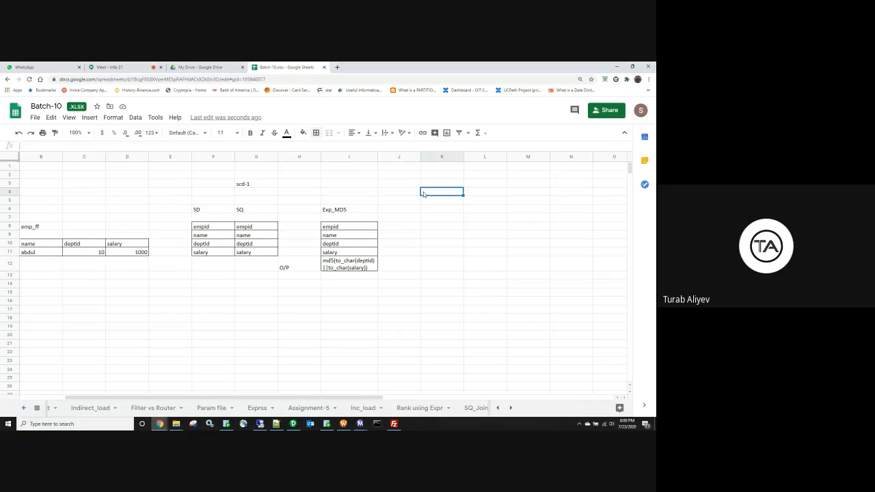
type("lkp")
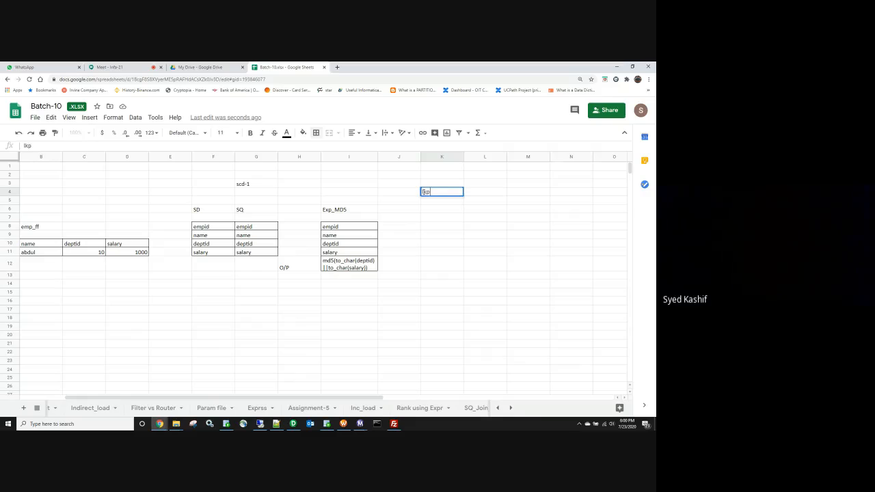
left_click(422, 244)
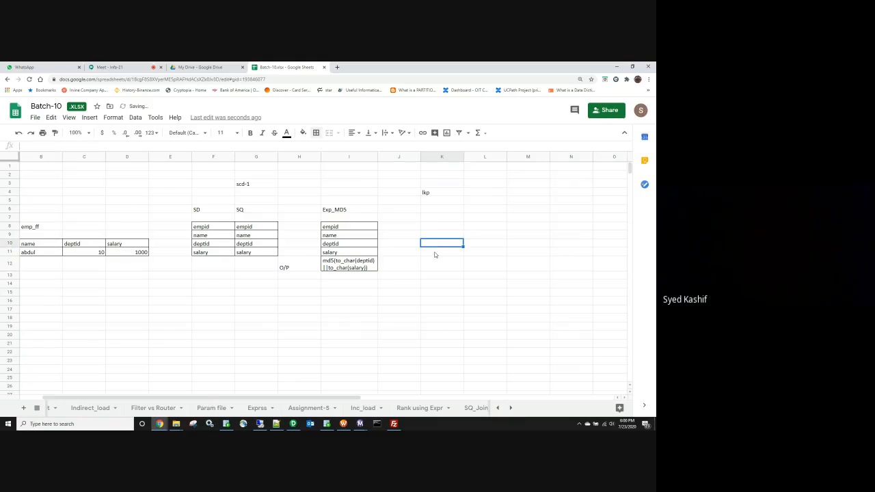
left_click(333, 320)
key("Right")
key("Right")
key("Right")
key("Right")
key("Right")
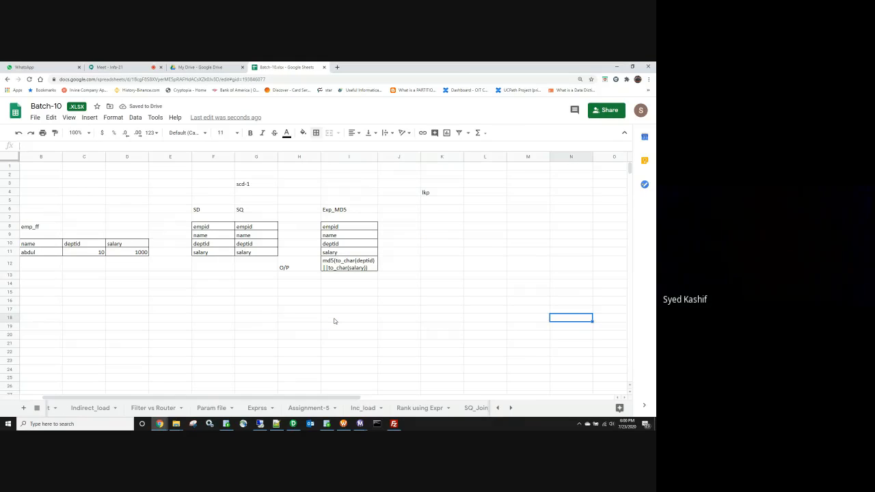
key("Right")
key("Right")
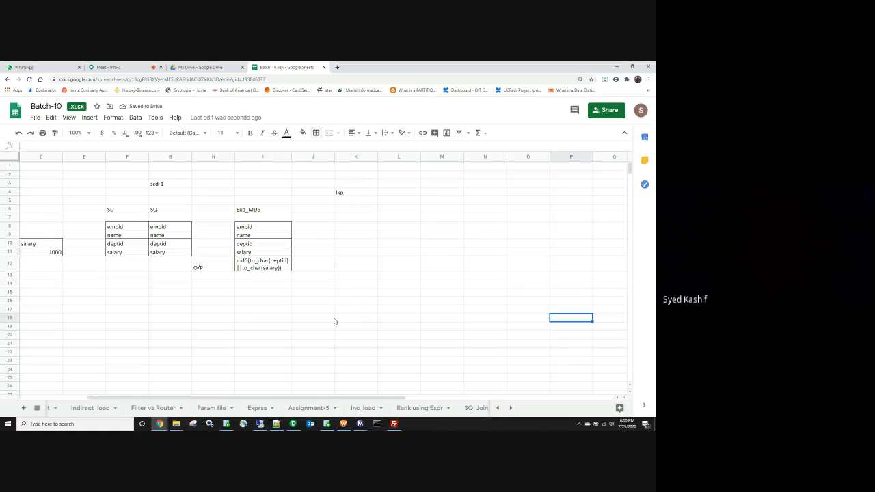
key("Left")
key("Home")
key("Right")
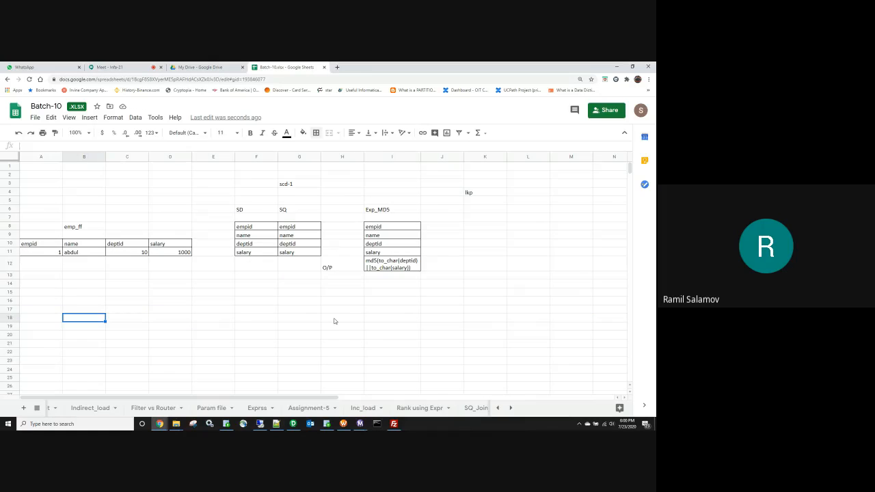
key("Right")
key("Right")
key("Right")
key("Right")
key("Right")
key("Right")
key("Right")
key("Right")
key("Right")
key("Right")
key("Right")
key("Right")
key("Right")
key("Right")
key("Right")
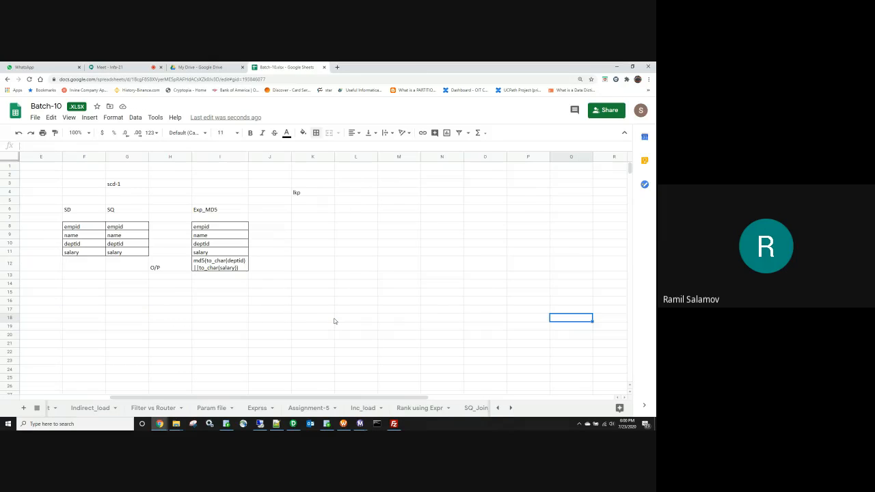
Step: Head Q8 with emp_d_key and paste empid, name, deptid, salary beneath it
left_click(556, 226)
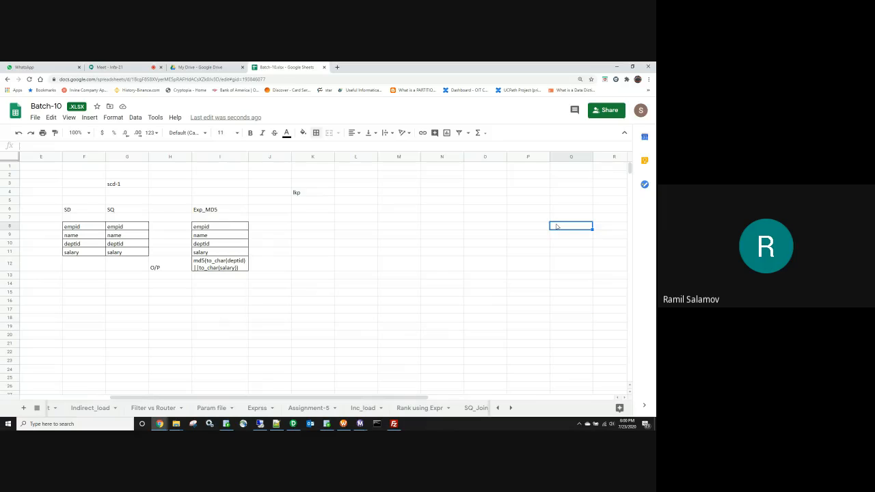
type("emp_d_")
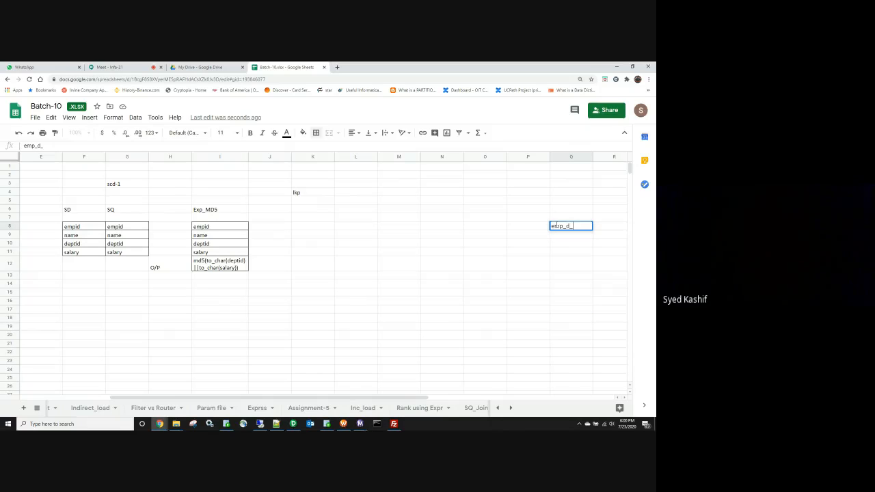
type("key")
left_click_drag(410, 244, 356, 244)
left_click_drag(219, 226, 223, 253)
key("ctrl+c")
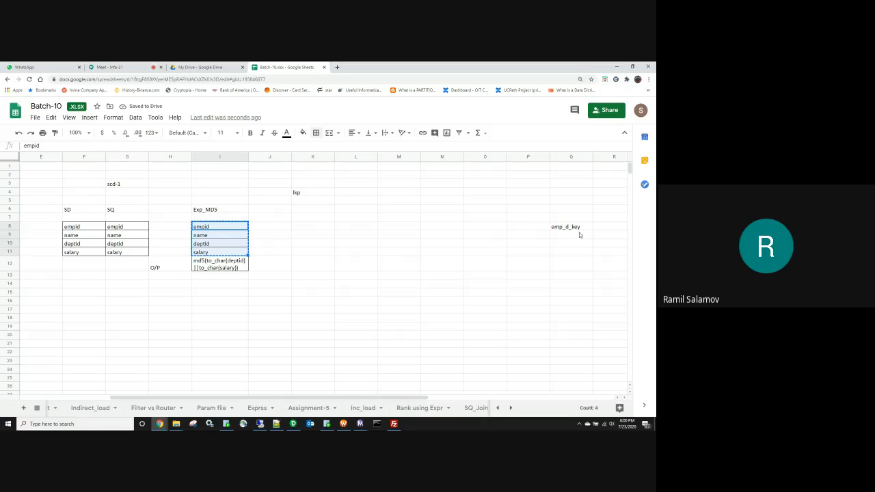
left_click(578, 235)
key("ctrl+v")
Step: Add ins_dt, upd_dt and md5 below salary in the emp_d_key column
left_click(571, 277)
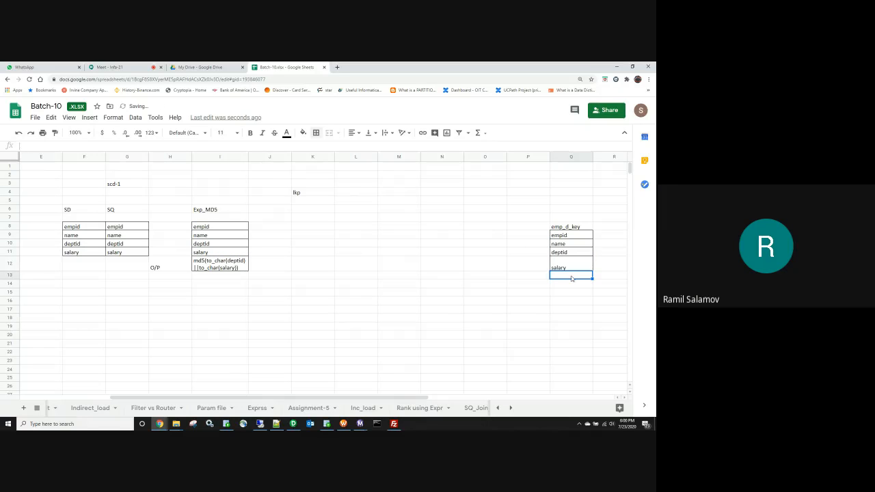
type("ins_dt")
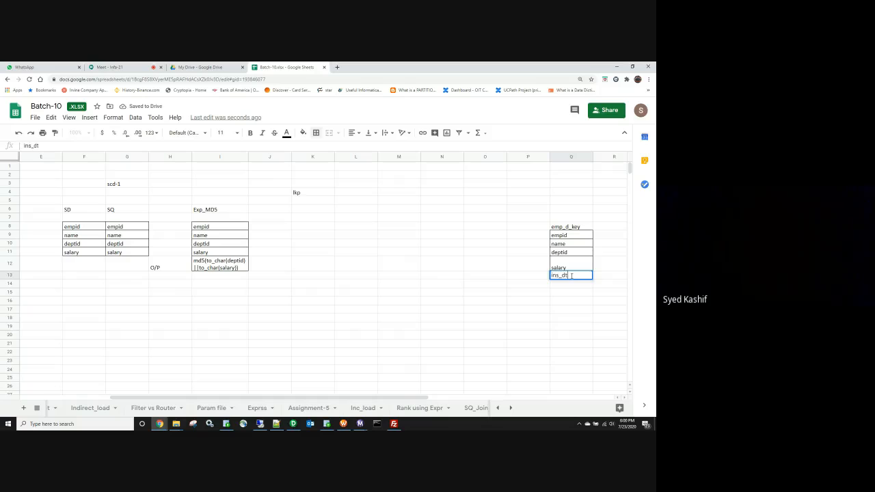
key("Return")
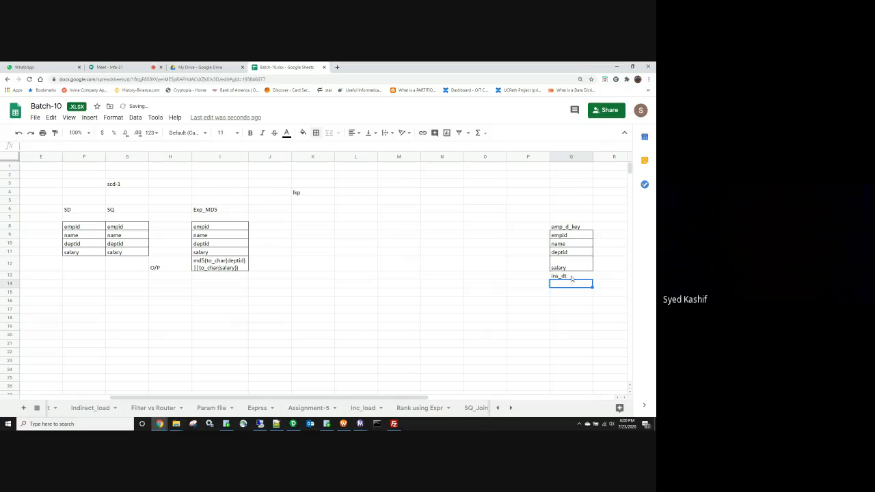
type("upd_dt")
key("Return")
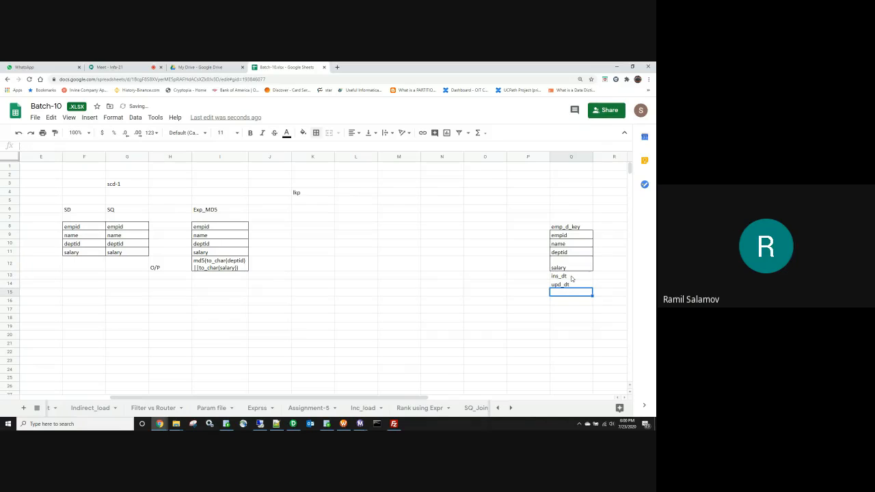
type("md5")
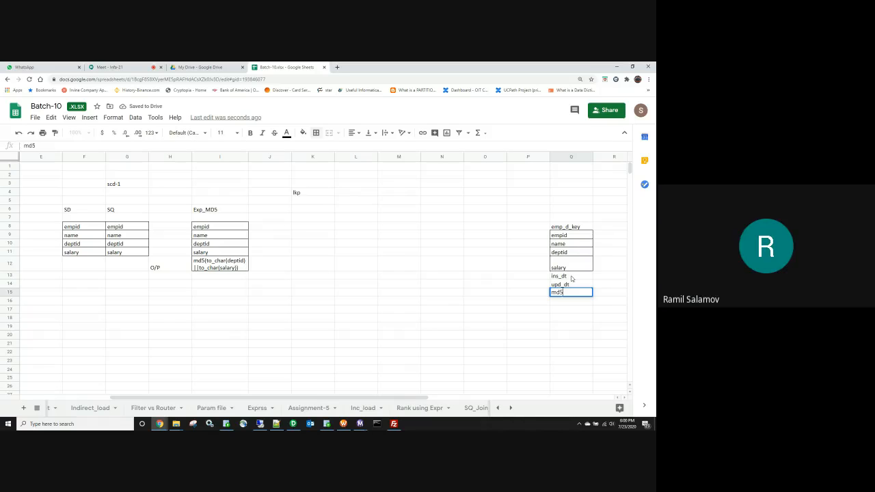
key("Return")
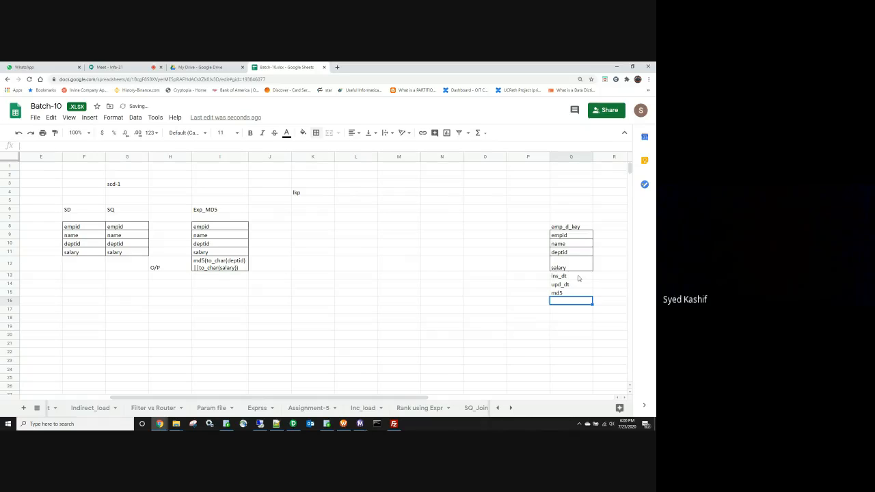
Step: Apply All borders to the emp_d_key column from header to md5
left_click_drag(567, 217, 557, 292)
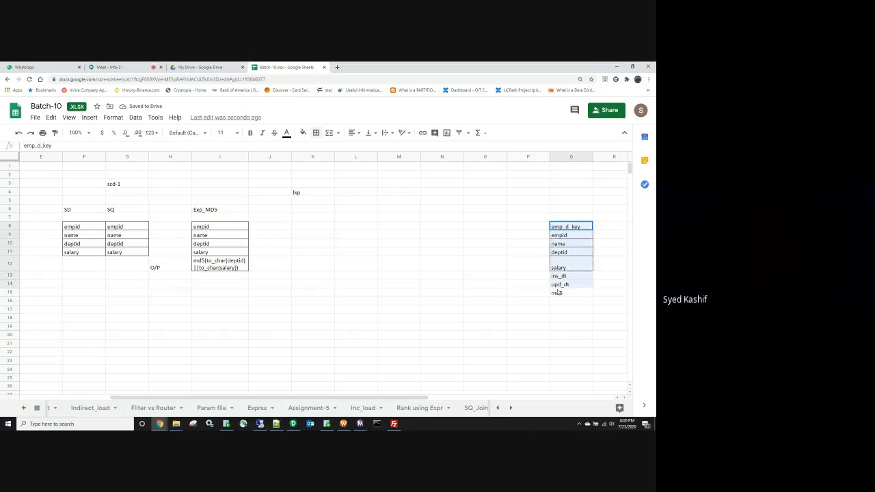
left_click(316, 133)
left_click(319, 149)
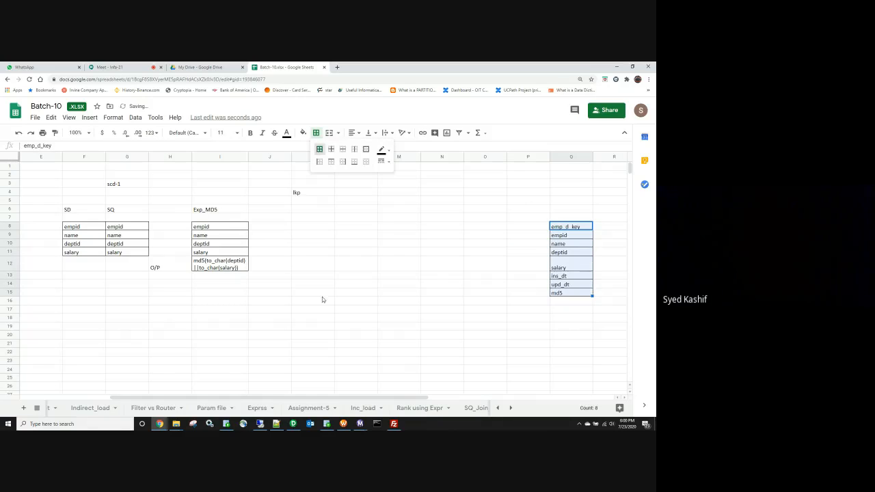
left_click(326, 293)
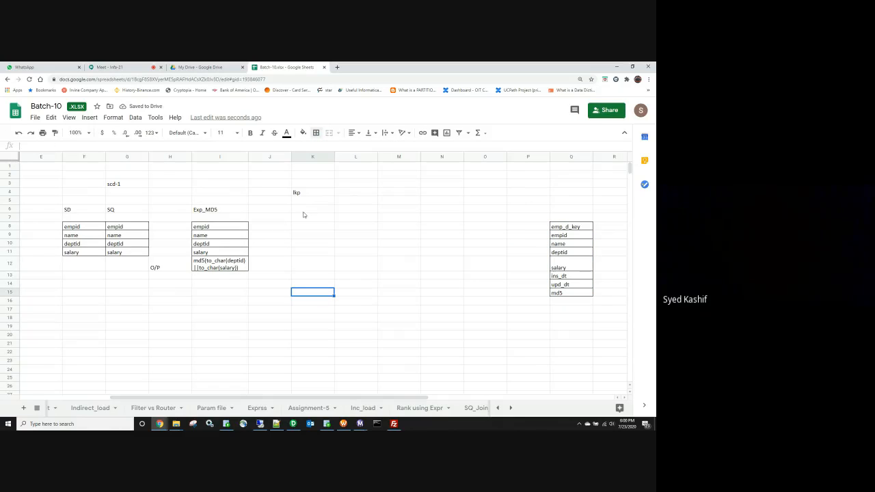
Step: Change the K4 label from lkp to 'lkp tgt'
double_click(311, 192)
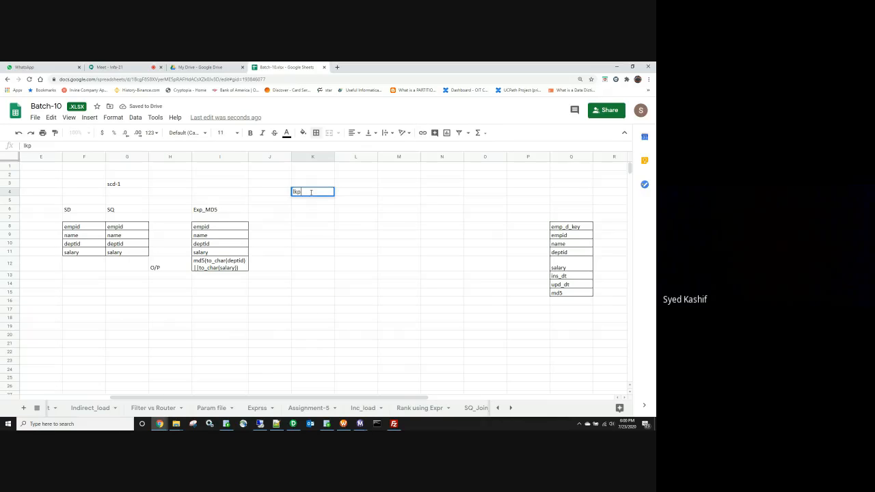
type("tgt")
left_click(356, 261)
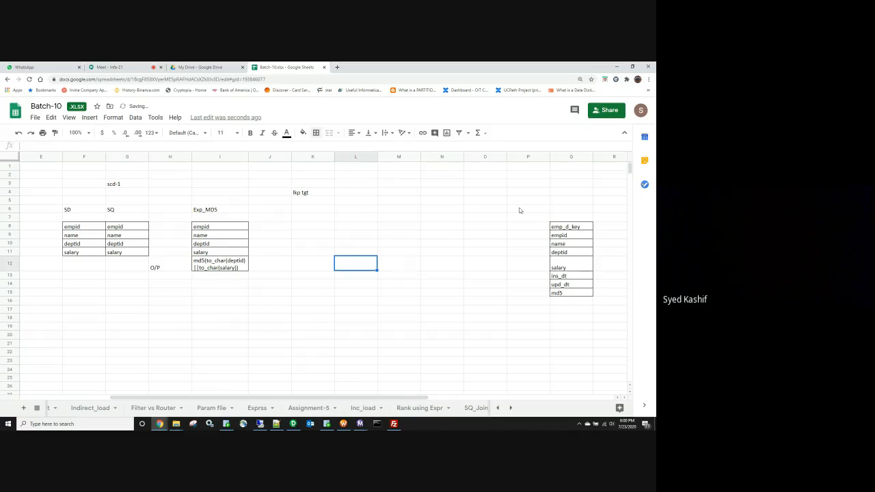
Step: Copy emp_d_key, empid and md5 from the target list into the lkp tgt block at K5
left_click(562, 228)
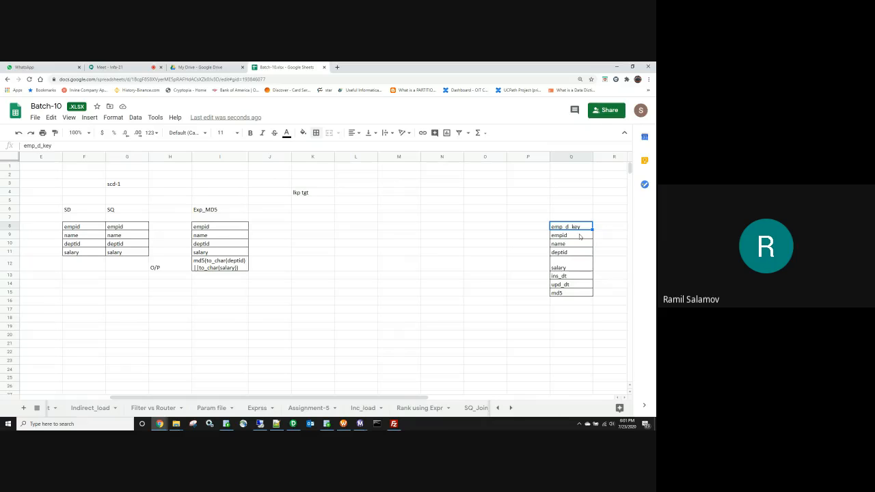
key("XF86AudioLowerVolume")
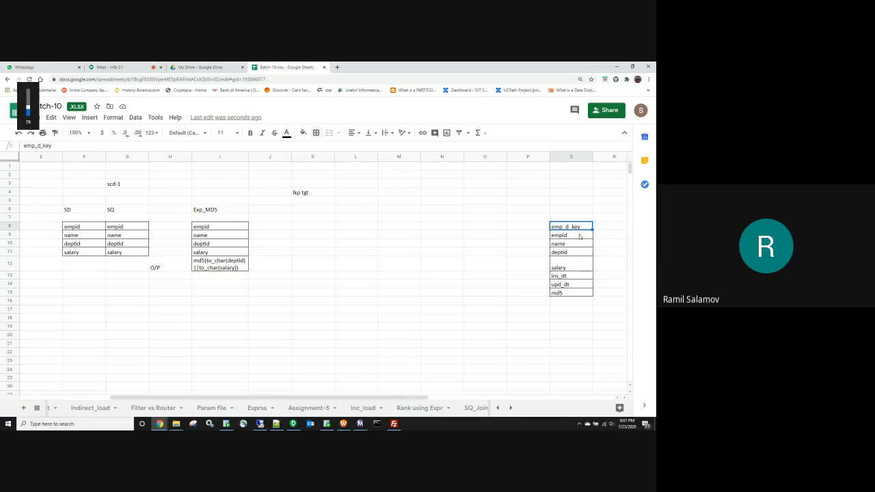
left_click(580, 237, "ctrl")
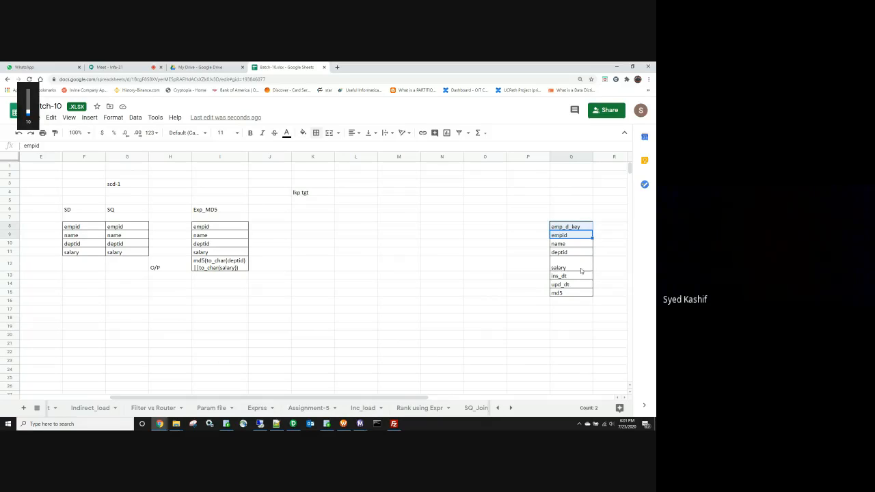
left_click(574, 293, "ctrl")
key("ctrl+c")
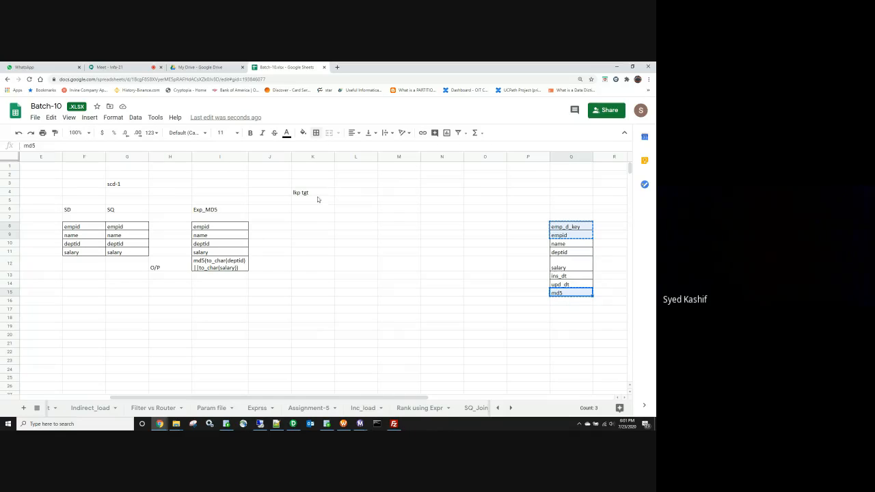
left_click(322, 201)
key("ctrl+v")
left_click(316, 236)
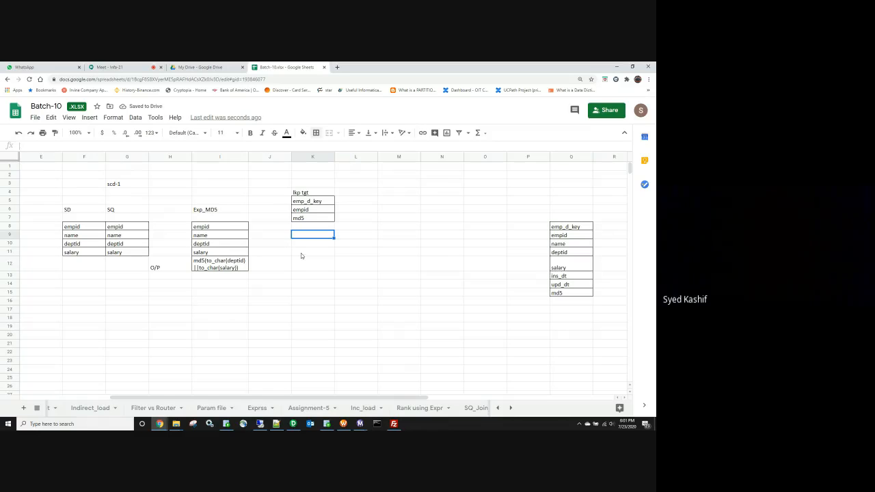
Step: Add in_empid below md5 in lkp tgt with a dashed arrow from Exp_MD5's empid
left_click(243, 227)
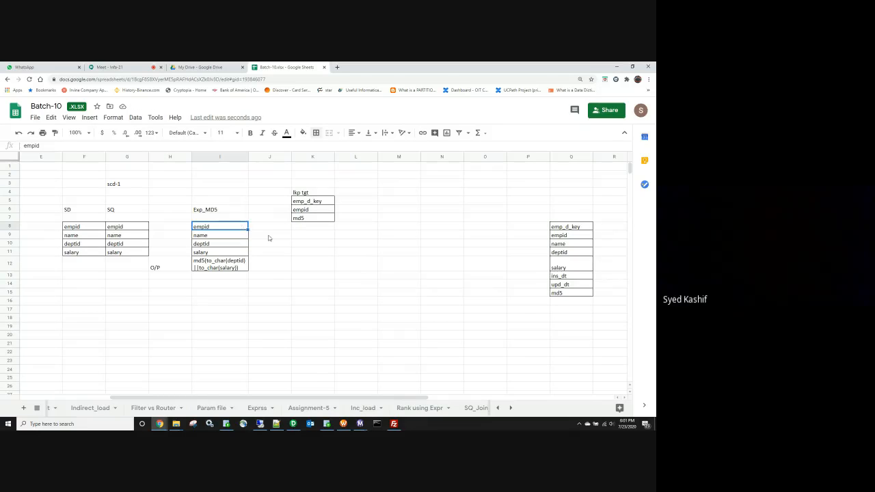
key("ctrl+c")
left_click(318, 226)
key("ctrl+v")
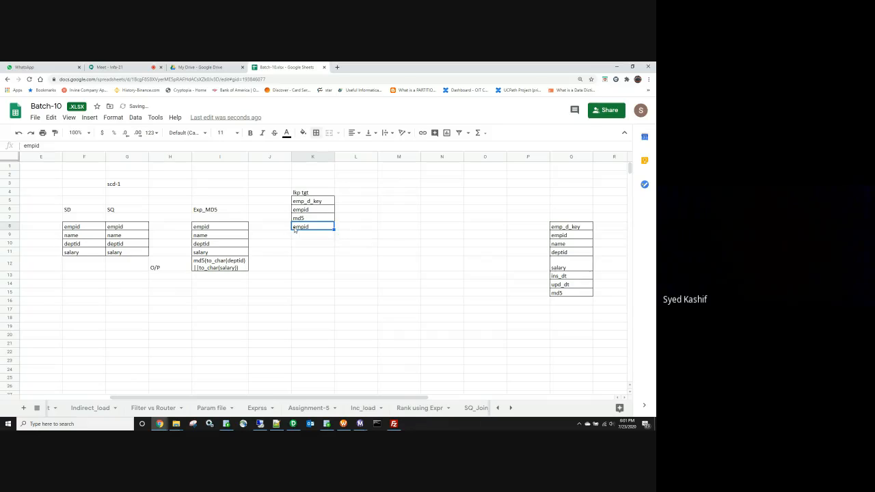
double_click(295, 229)
key("Left")
key("Left")
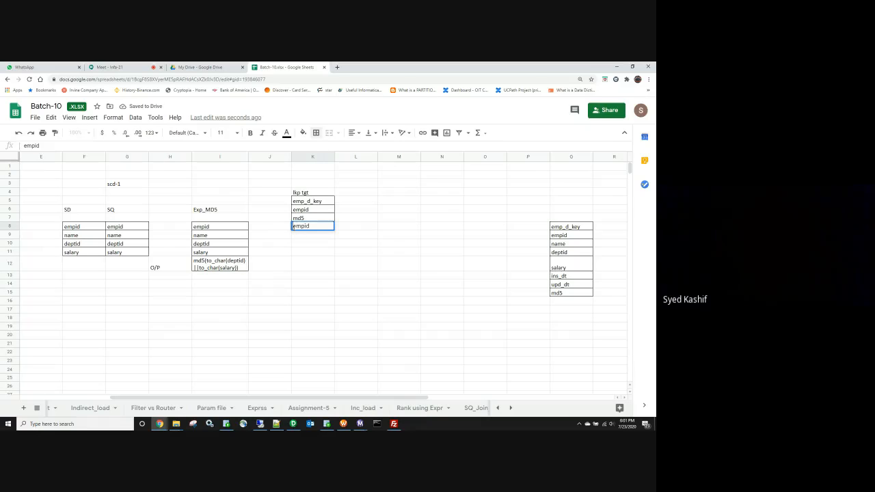
type("in_")
left_click(264, 228)
type("--")
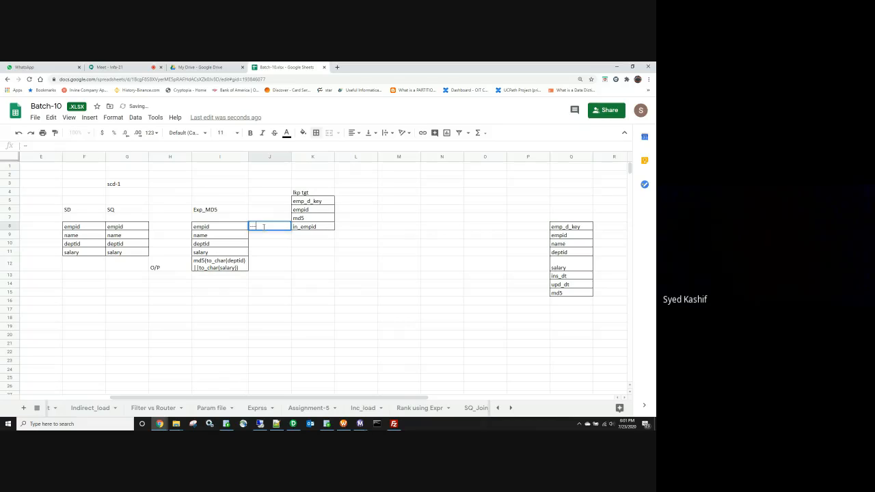
type("----------->")
left_click(269, 278)
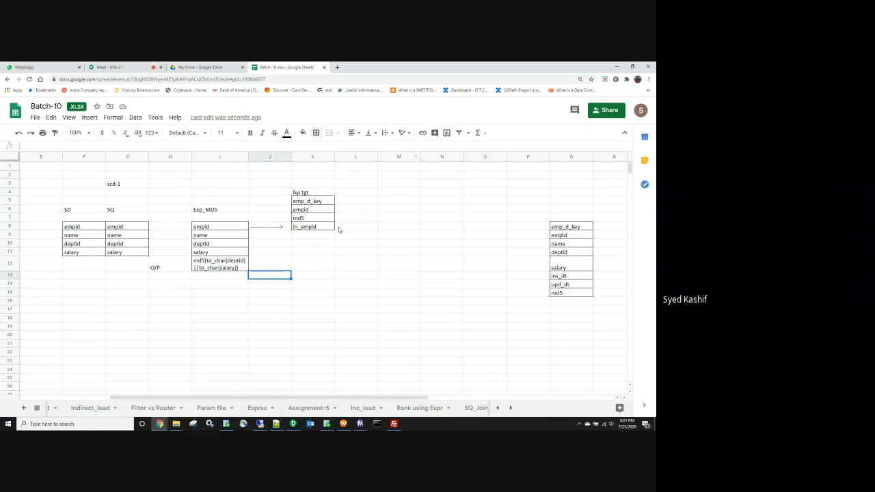
Step: Label cell L7 as exp_is_upd_flg
left_click(370, 218)
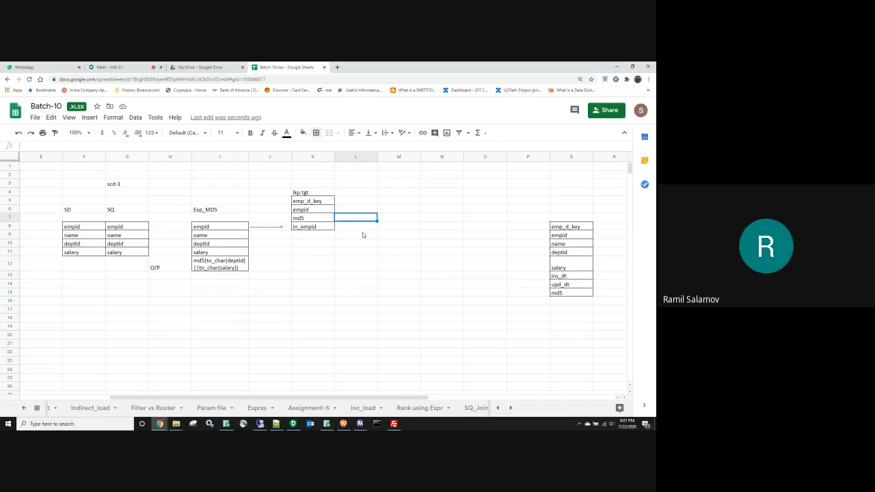
type("e")
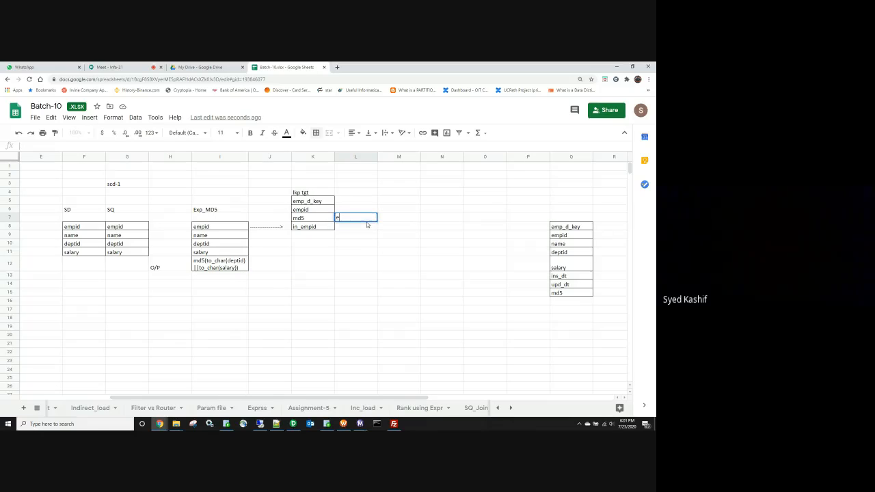
type("xp")
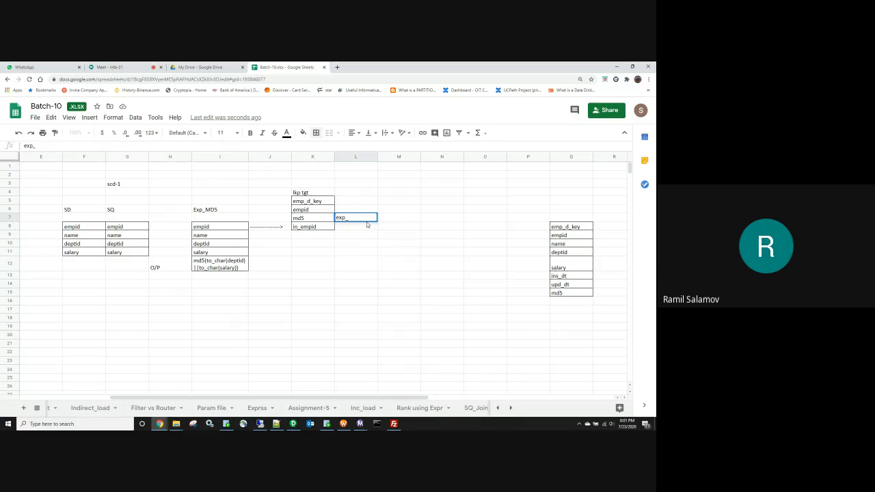
type("_is_up")
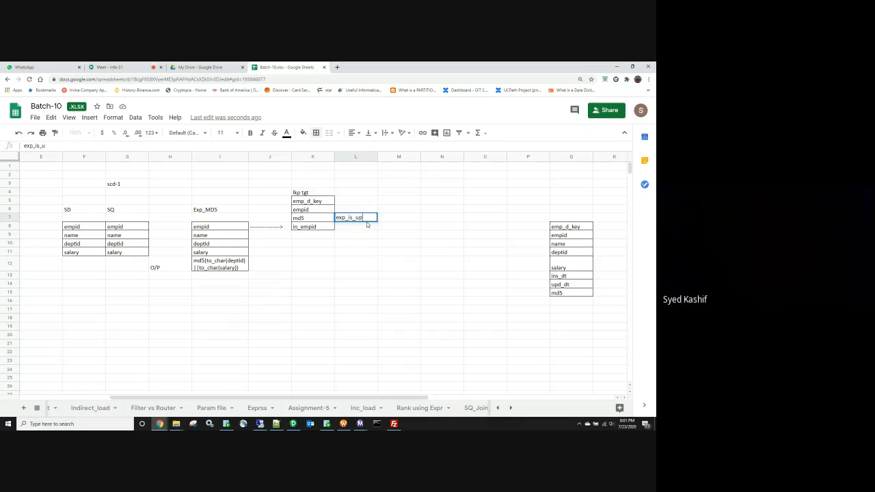
type("d_gl")
key("BackSpace")
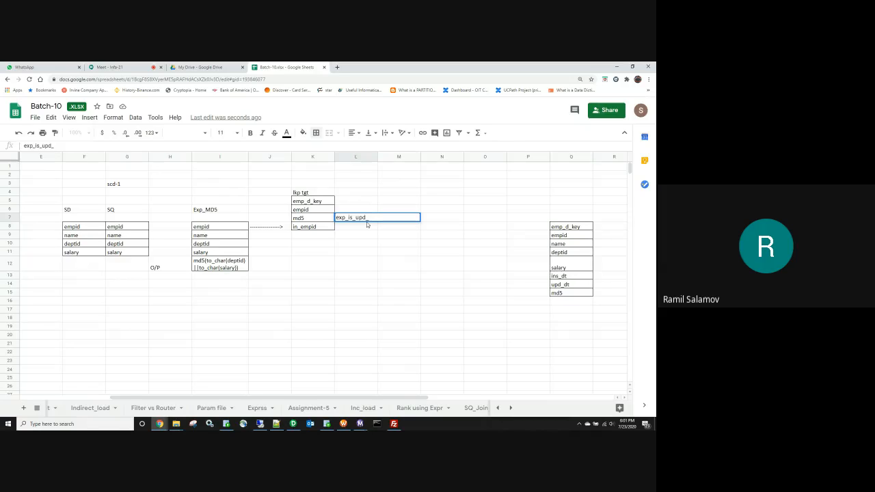
left_click(363, 269)
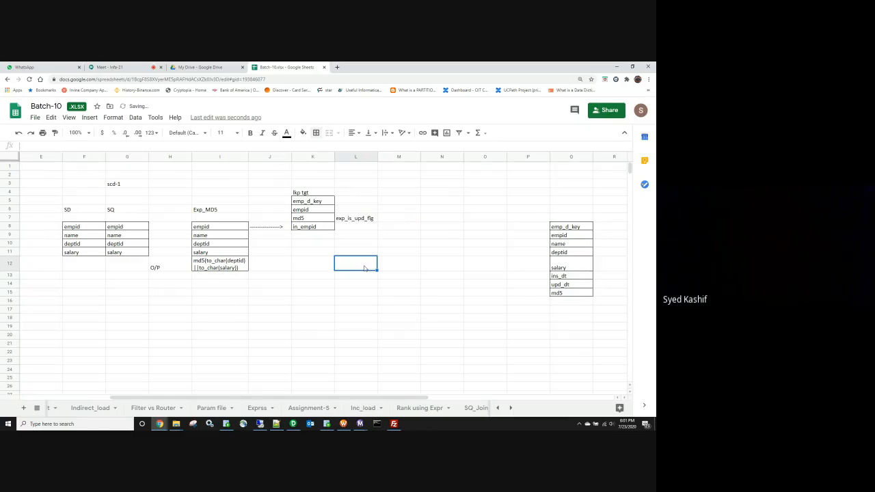
Step: Copy empid, name, deptid and salary under the label and add md5 beneath them
left_click(357, 237)
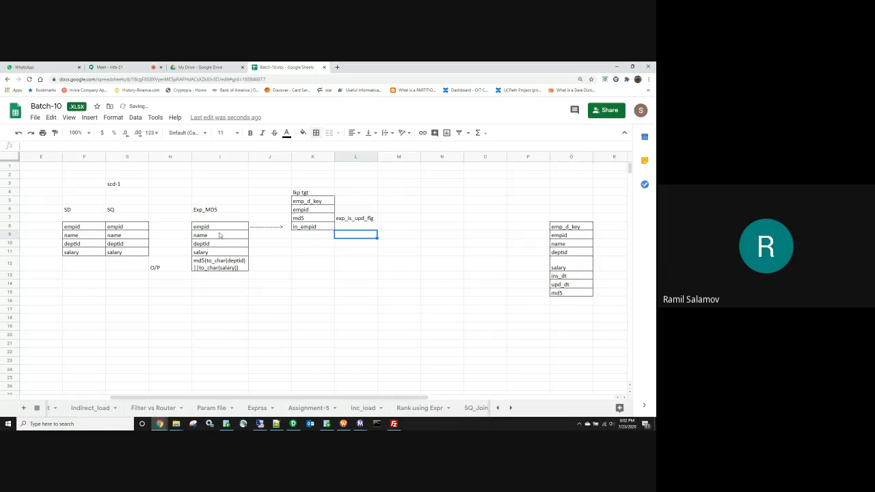
left_click_drag(216, 230, 218, 253)
key("ctrl+c")
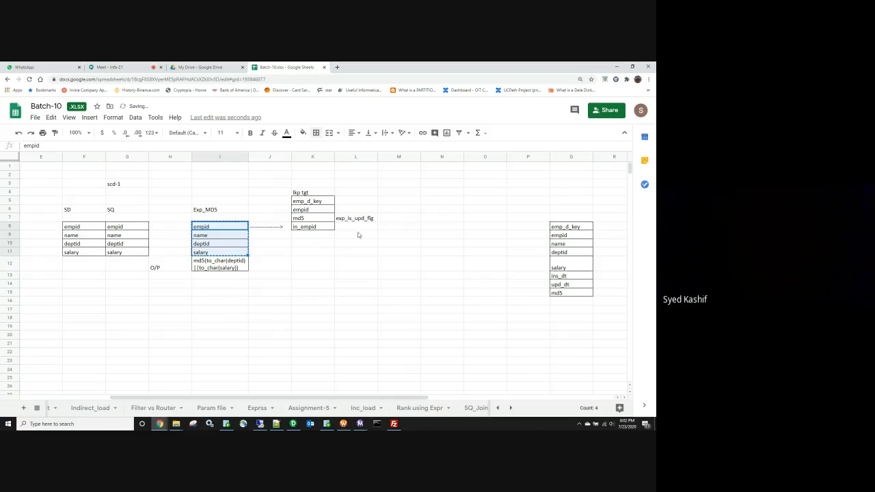
left_click(357, 235)
key("ctrl+v")
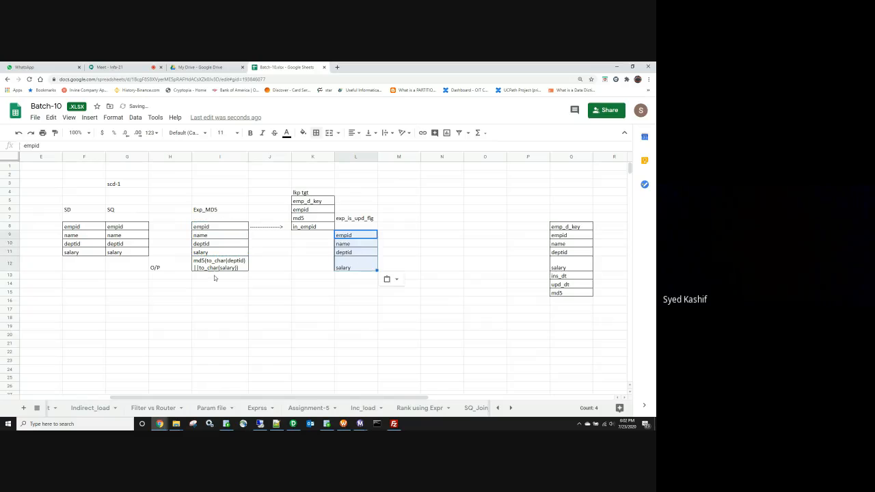
left_click(348, 275)
type("md")
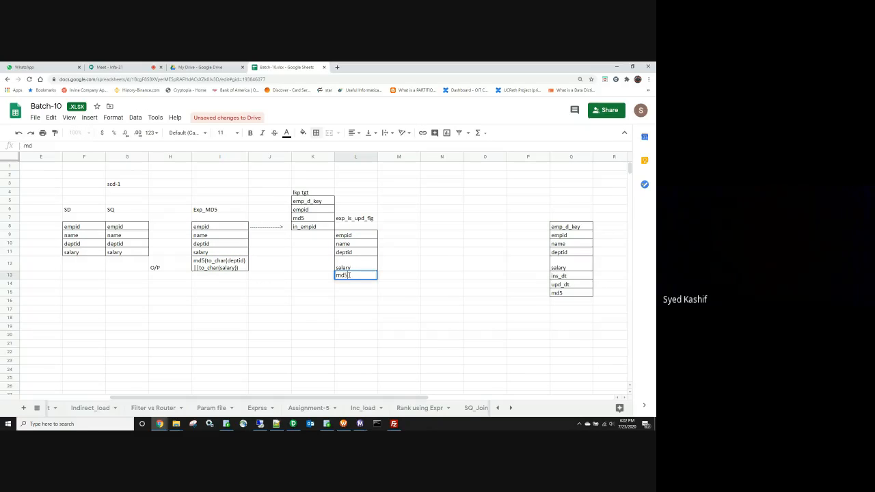
type("5")
left_click(266, 284)
Step: Paste dashed arrows from the Exp_MD5 ports across into the exp_is_upd_flg box
left_click(270, 228)
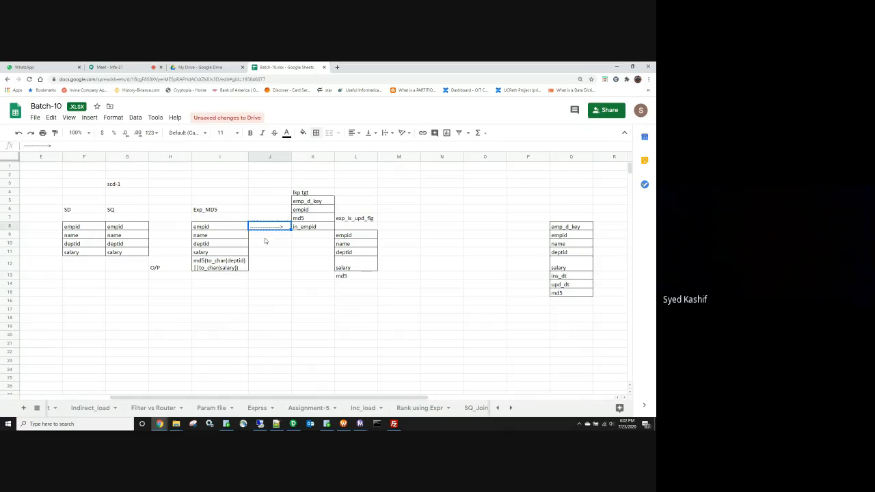
left_click(265, 243)
key("ctrl+v")
left_click(300, 244)
key("ctrl+v")
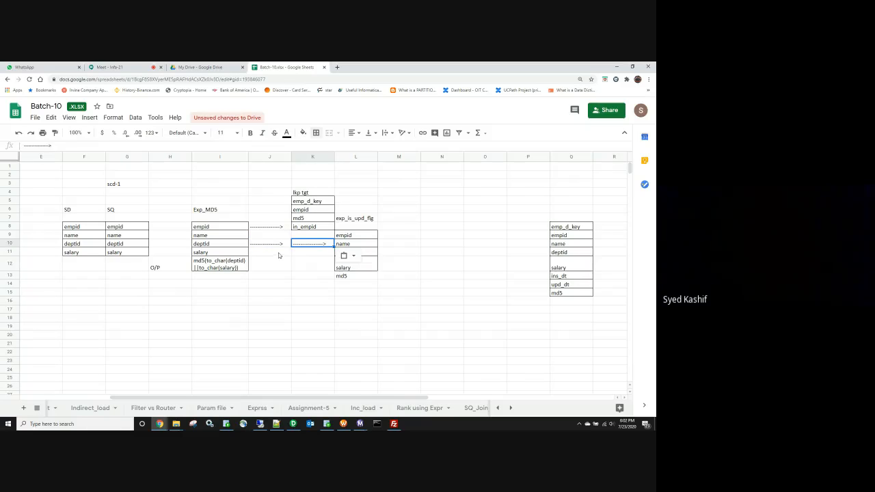
left_click(276, 253)
key("ctrl+v")
left_click(302, 253)
key("ctrl+v")
left_click(275, 266)
key("ctrl+v")
left_click(310, 264)
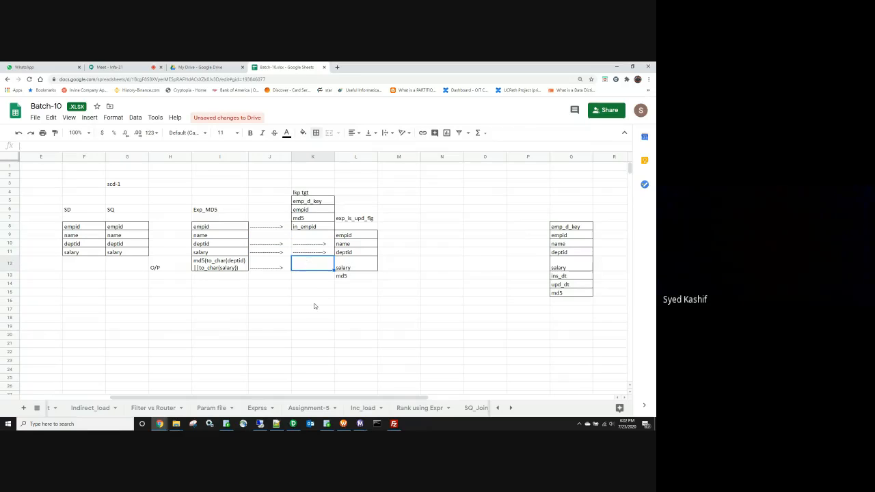
key("ctrl+v")
left_click(314, 305)
Step: Put a border around the md5 cell
left_click(355, 277)
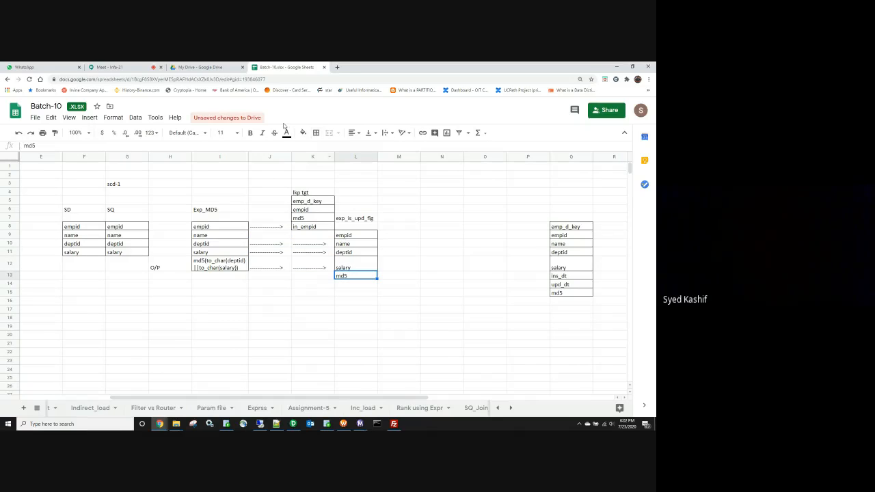
left_click(316, 133)
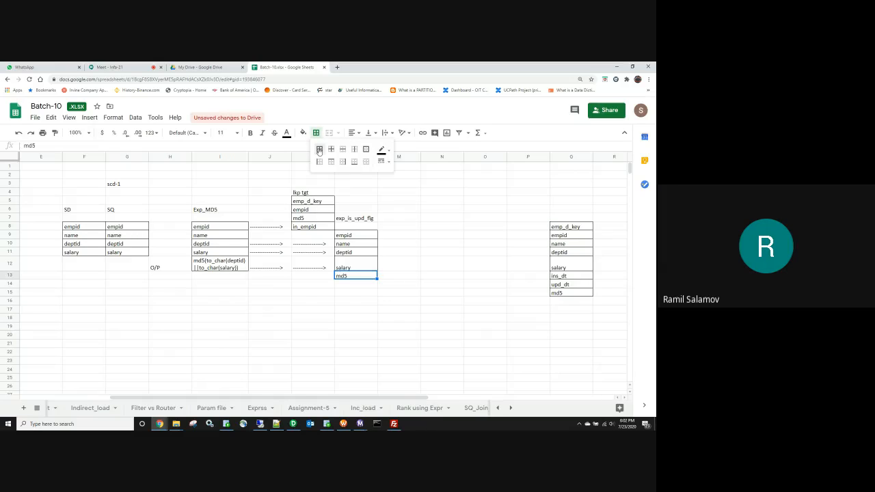
left_click(224, 308)
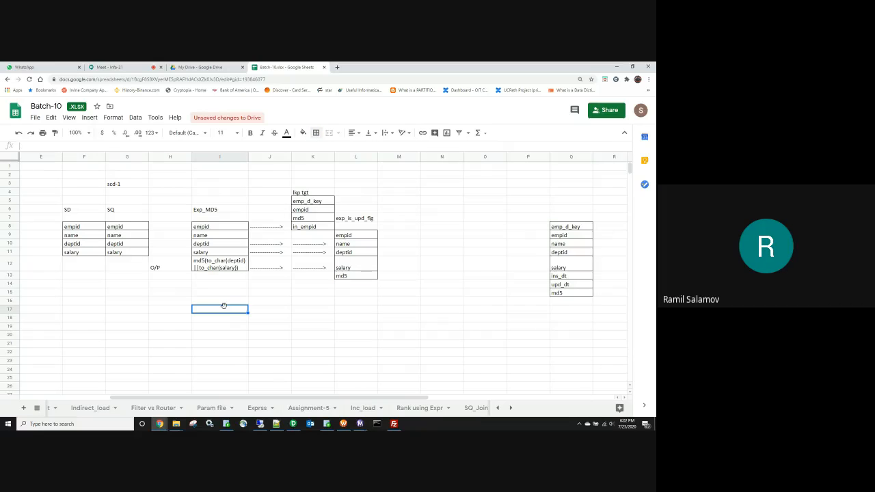
left_click(345, 303)
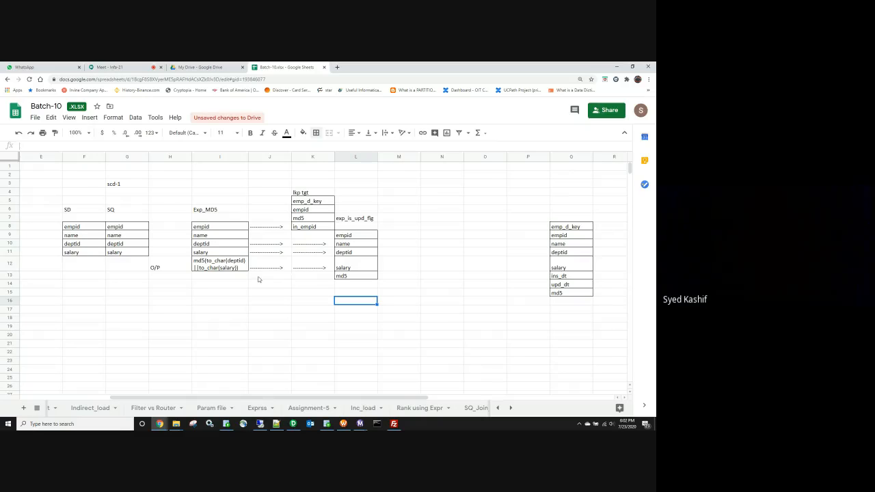
Step: Copy the lookup's emp_d_key and md5 into the box, renamed lkp_emp_d_key and lkp_md5
left_click(315, 203)
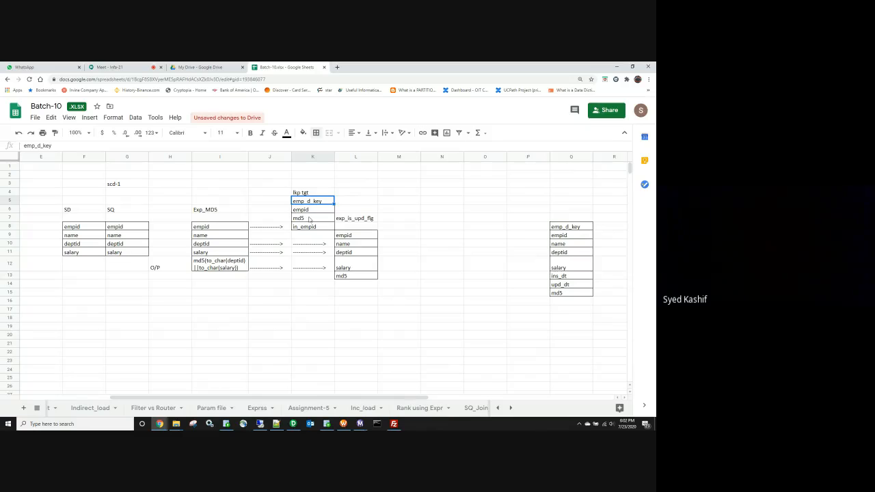
left_click(309, 218, "ctrl")
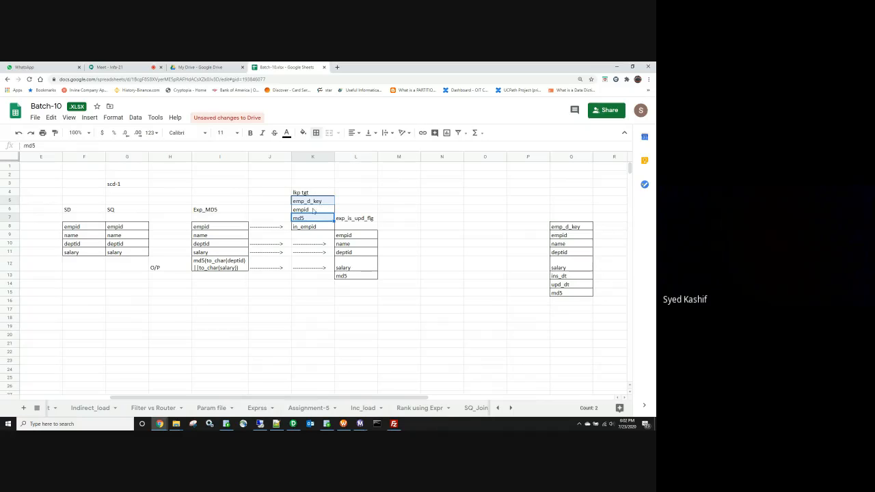
key("ctrl+c")
left_click(348, 284)
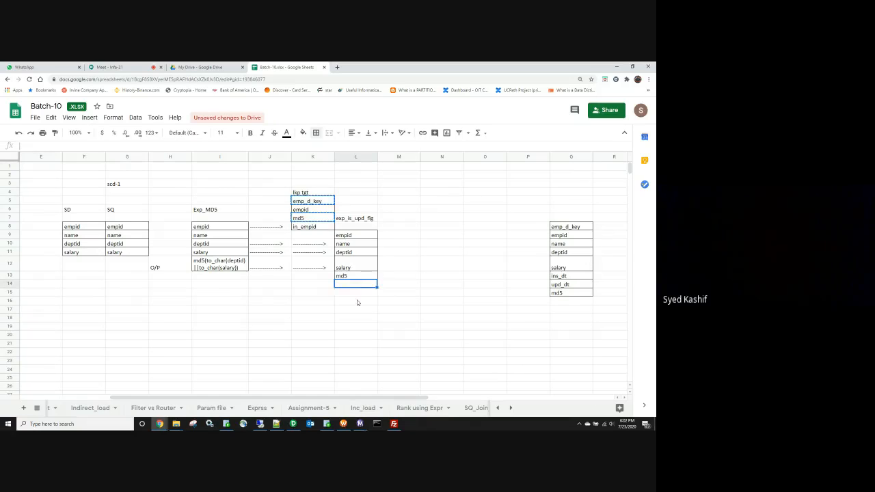
key("ctrl+v")
double_click(336, 286)
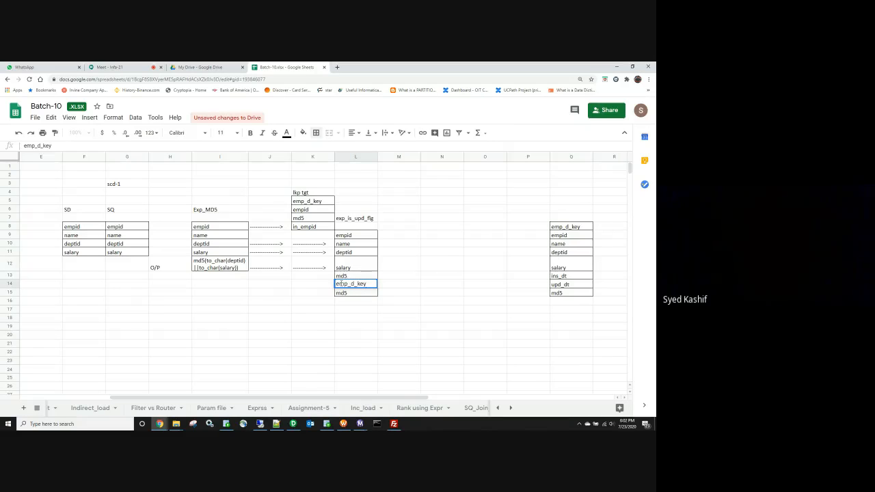
type("lkp")
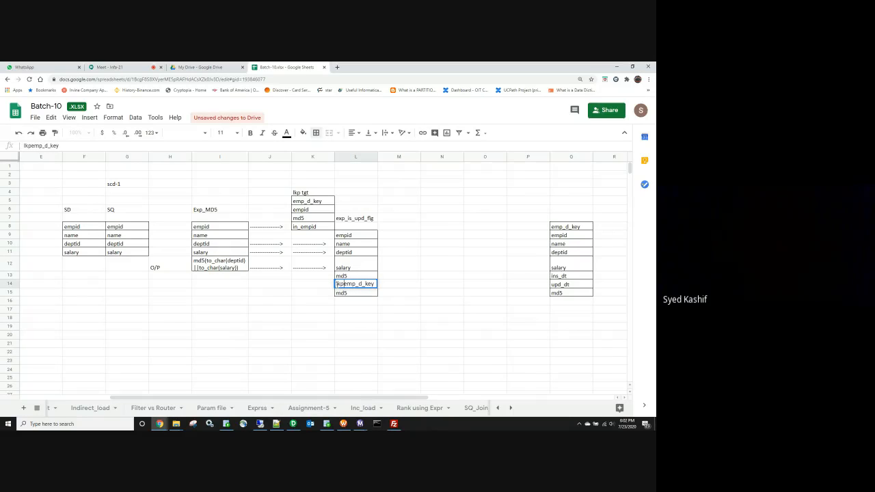
type("_")
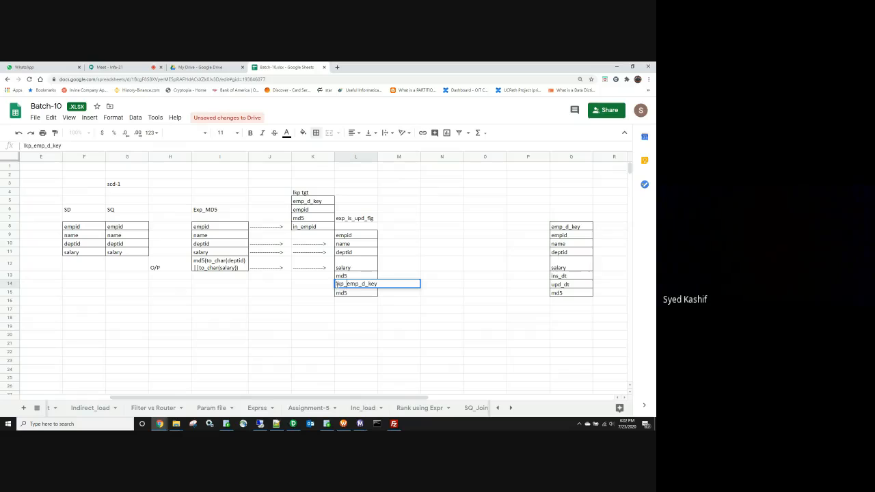
double_click(335, 293)
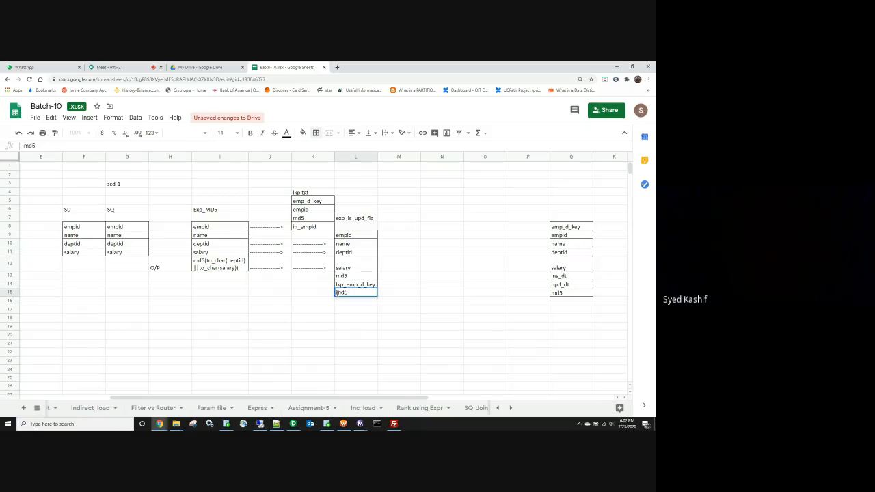
type("lkp_")
left_click(369, 337)
left_click(301, 319)
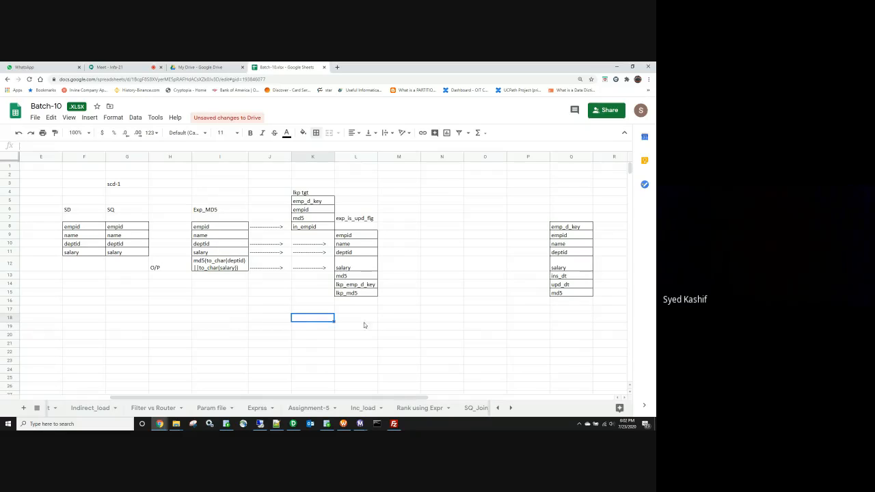
Step: Add output ports o_ins_flag and o_upd_flag below lkp_md5
left_click(359, 304)
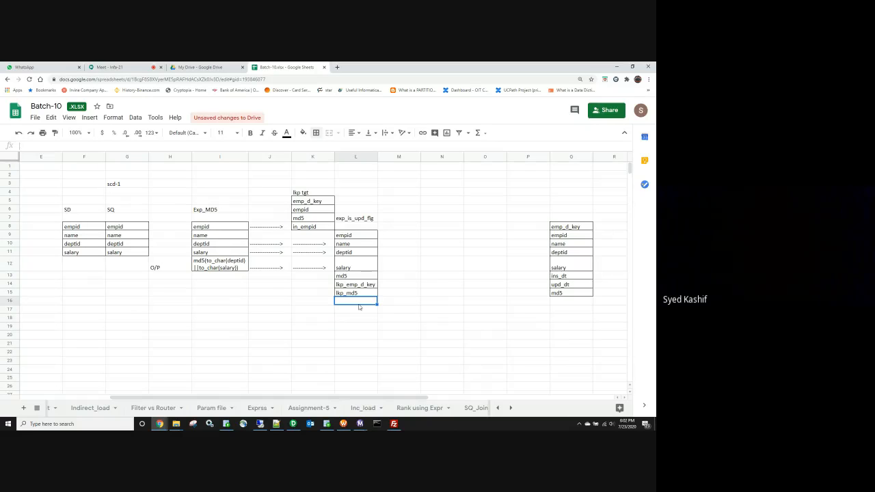
type("o_o")
key("BackSpace")
key("BackSpace")
key("BackSpace")
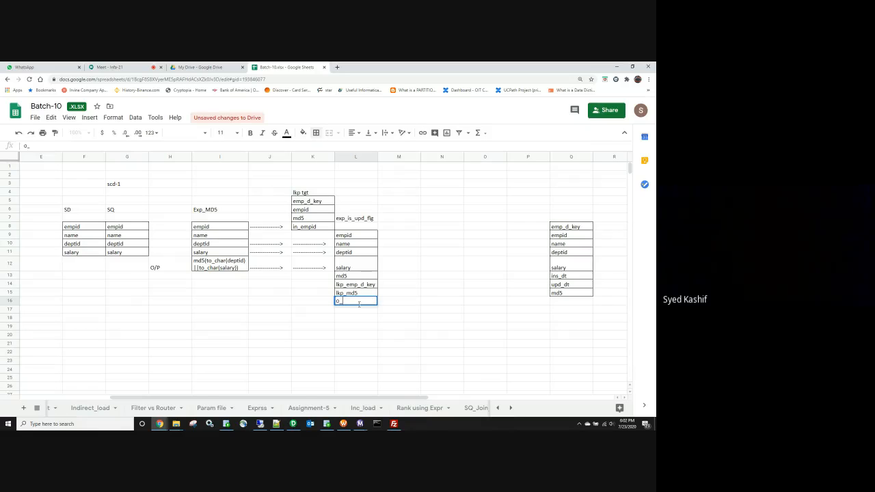
type("o_ins_glag")
key("Return")
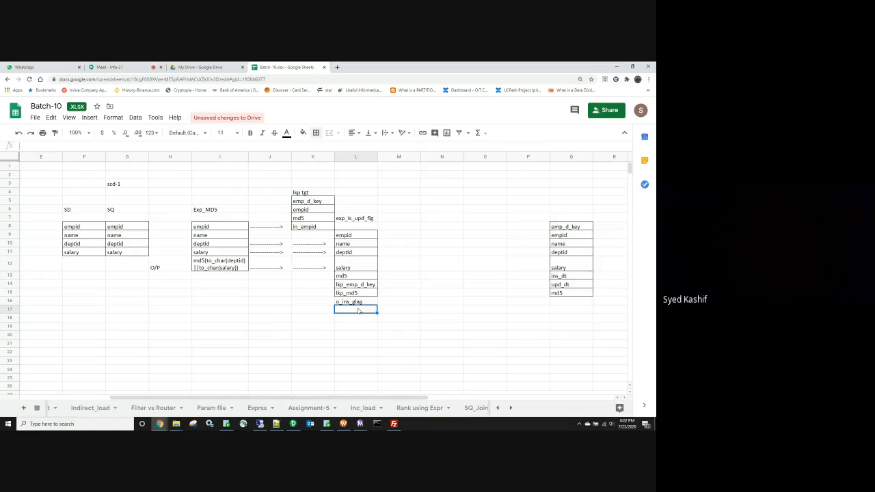
double_click(356, 303)
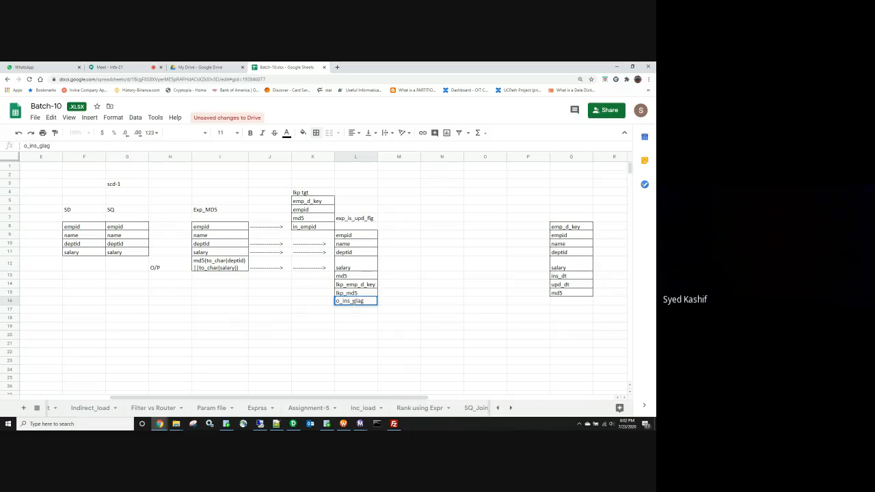
key("Delete")
type("f")
key("Return")
type("o_")
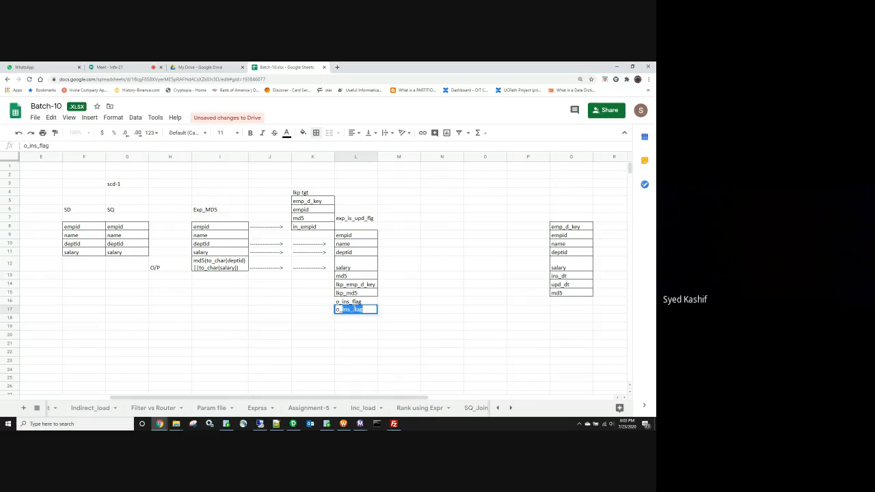
type("upd_flag")
left_click(400, 335)
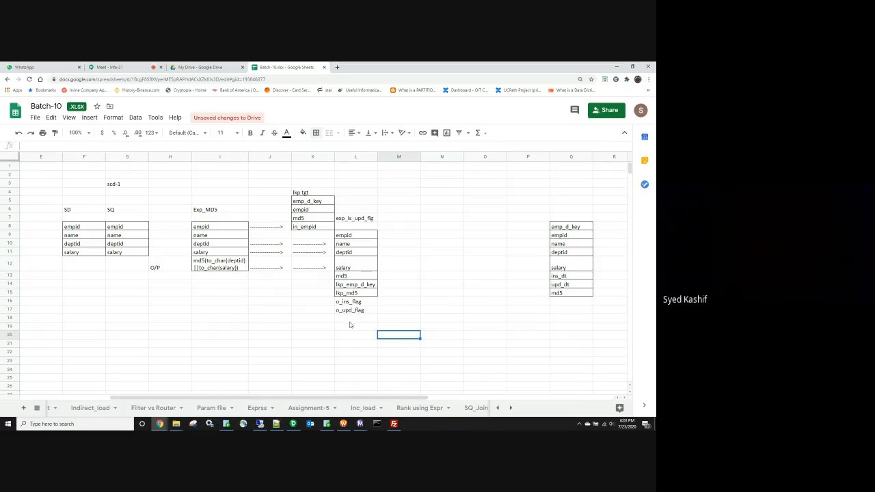
left_click(352, 317)
left_click(388, 303)
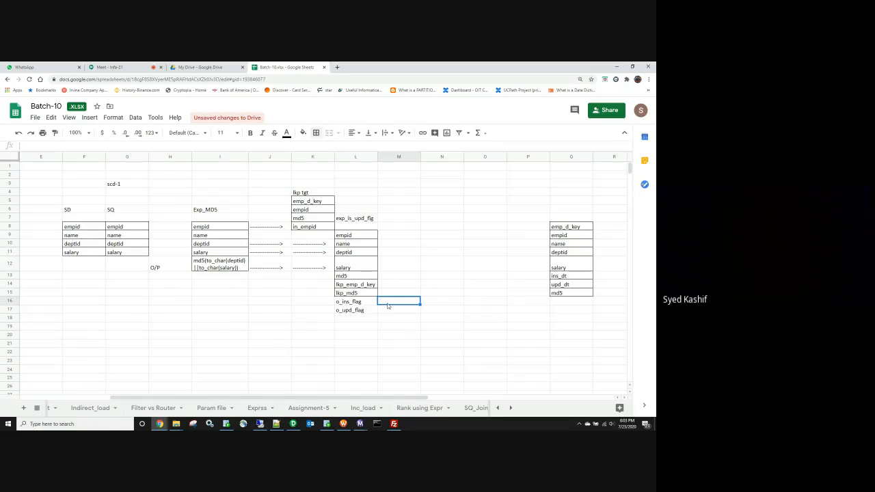
left_click(318, 305)
Step: Start the insert-flag expression iif(isnull(lkp_emp_d_key) in J16 and widen column J
left_click(271, 304)
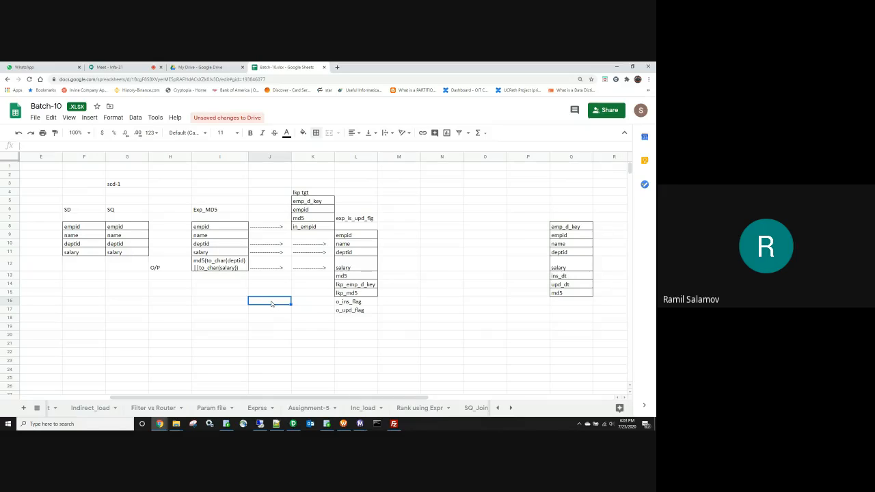
type("iif(")
type("isnull(")
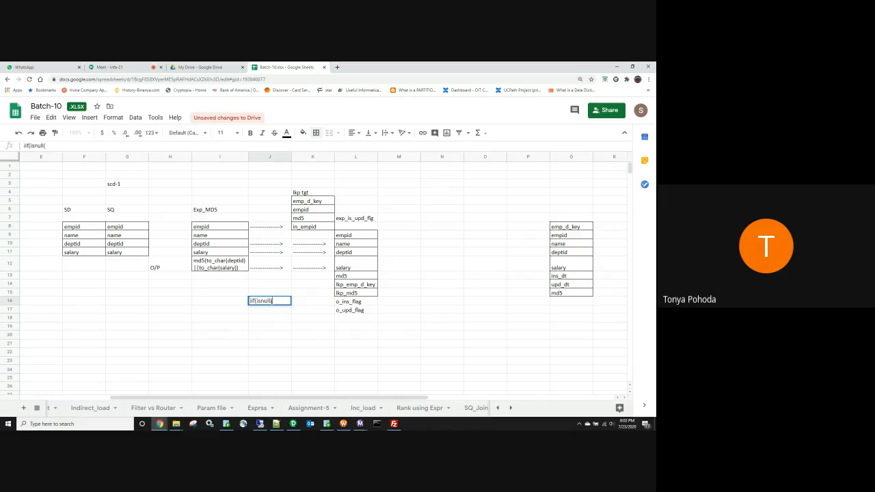
type("lkp_emp")
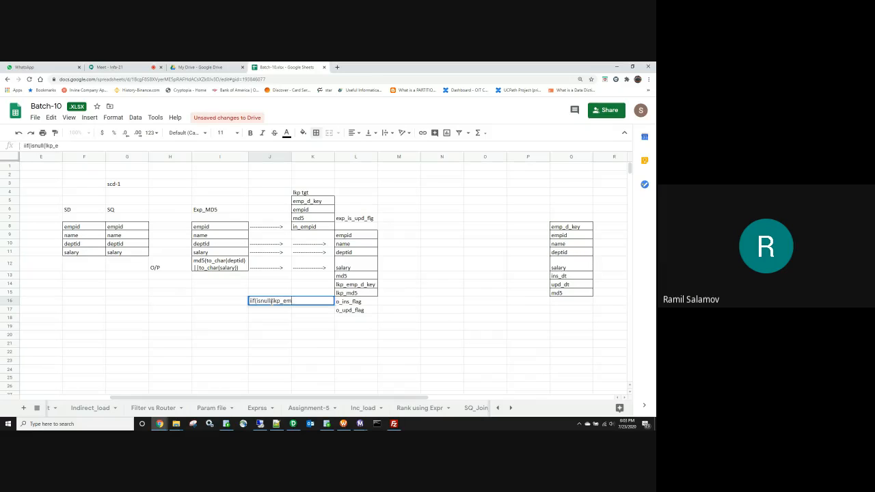
type("_d_")
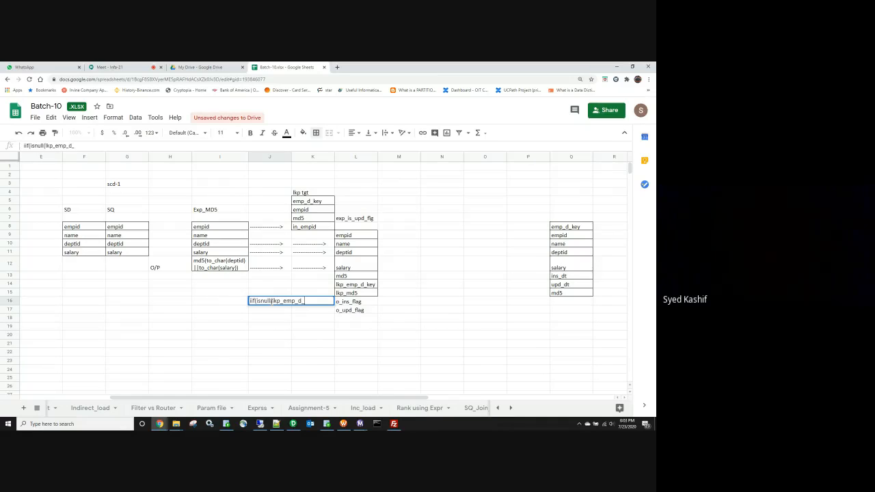
type("key")
left_click(303, 337)
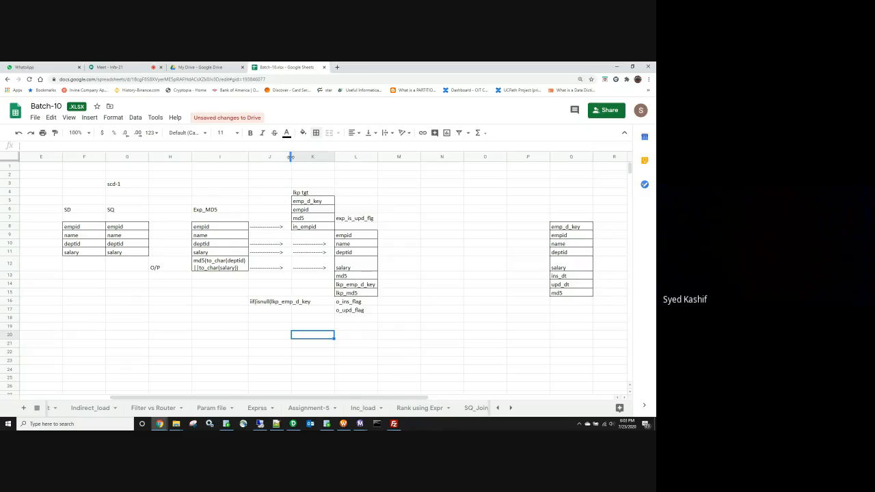
left_click_drag(290, 157, 312, 157)
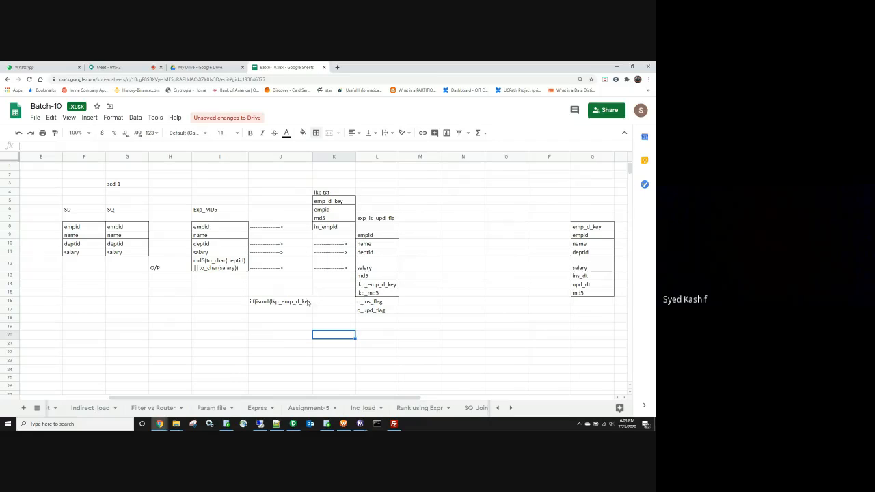
Step: Complete J16 as iif(isnull(lkp_emp_d_key),'Y','N')
left_click(308, 302)
double_click(309, 301)
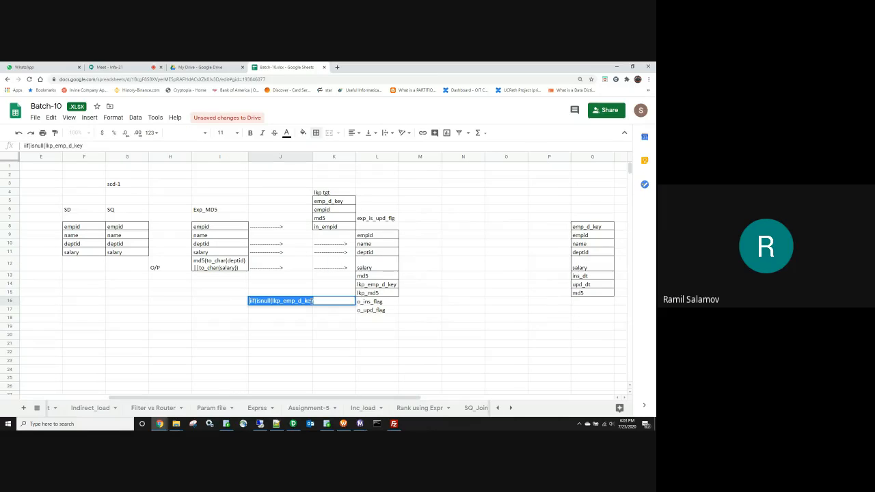
left_click(304, 322)
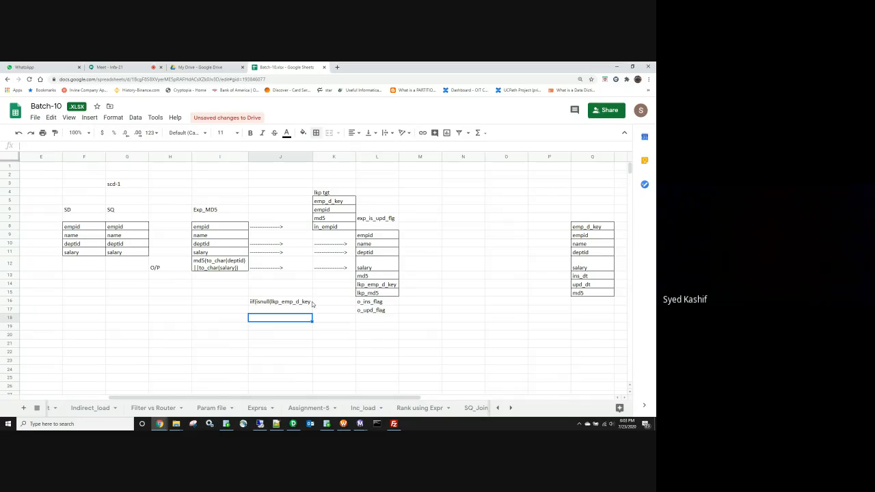
double_click(312, 302)
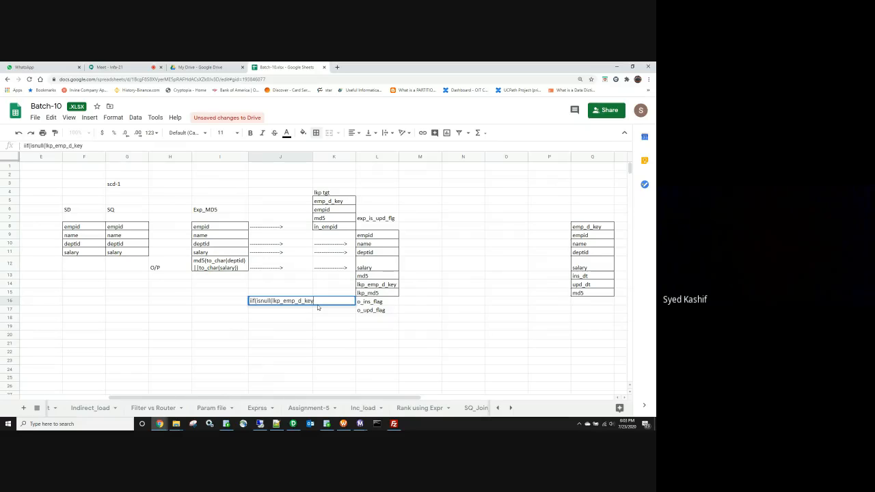
type(")")
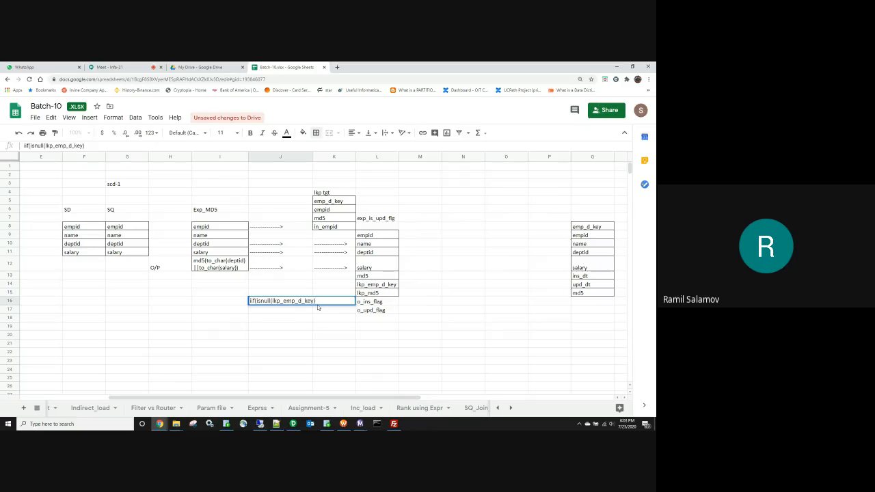
type(",")
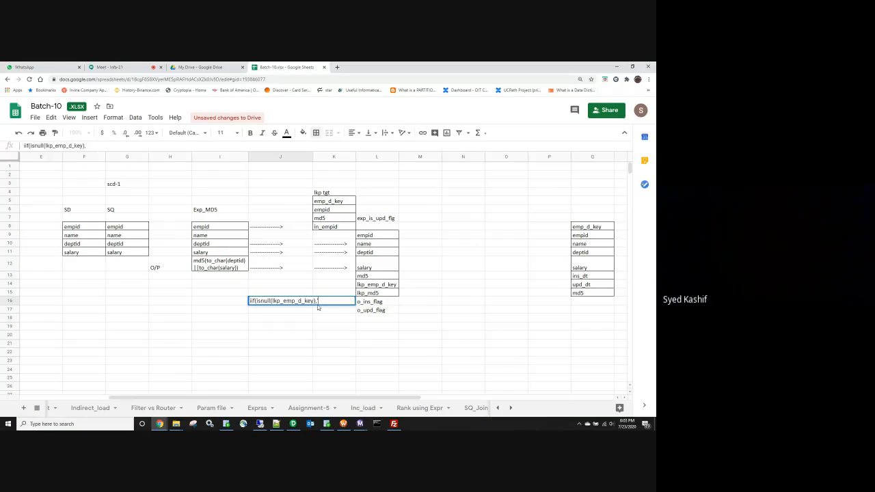
type("'Y','")
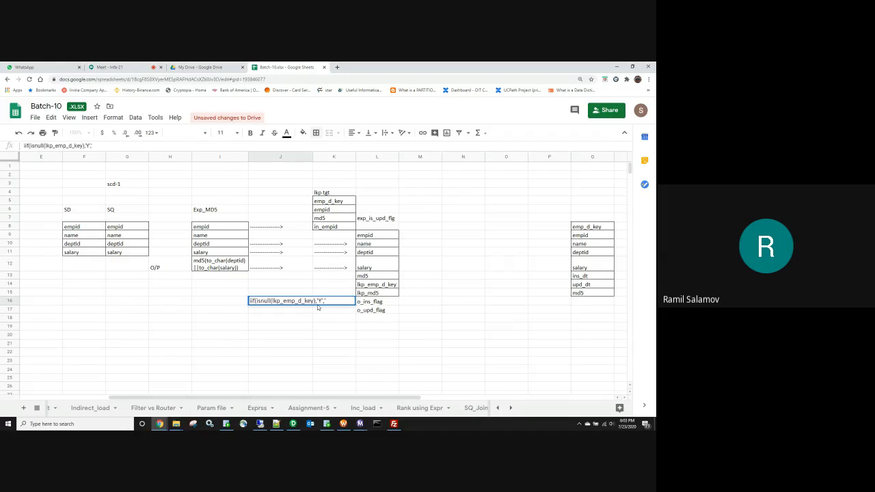
type("N')")
left_click(301, 318)
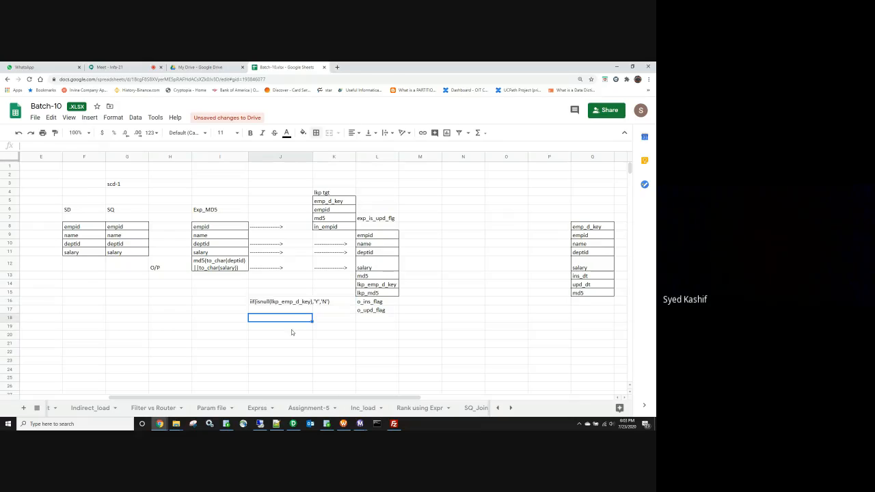
left_click(283, 311)
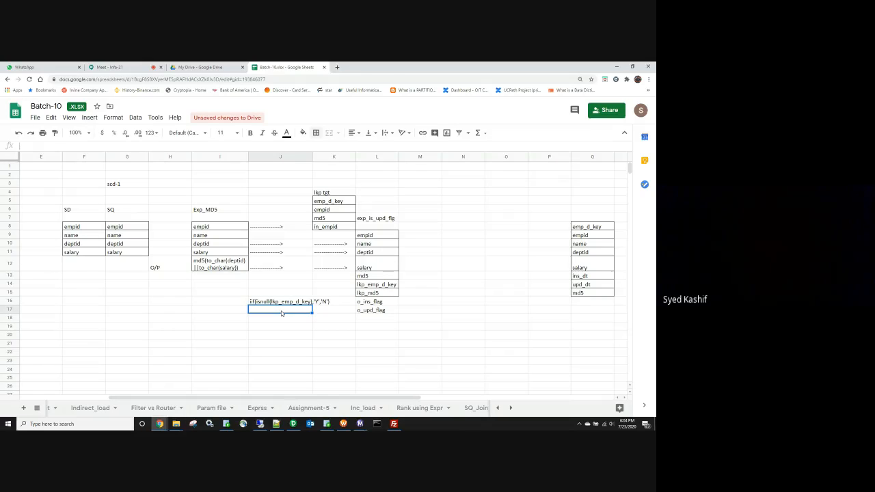
Step: Enter IIF(NOT ISNULL(LKP_EMP_D_KEY) and md5<>lkp_md5,'Y','N') across two lines in J17
type("IIF(NOT")
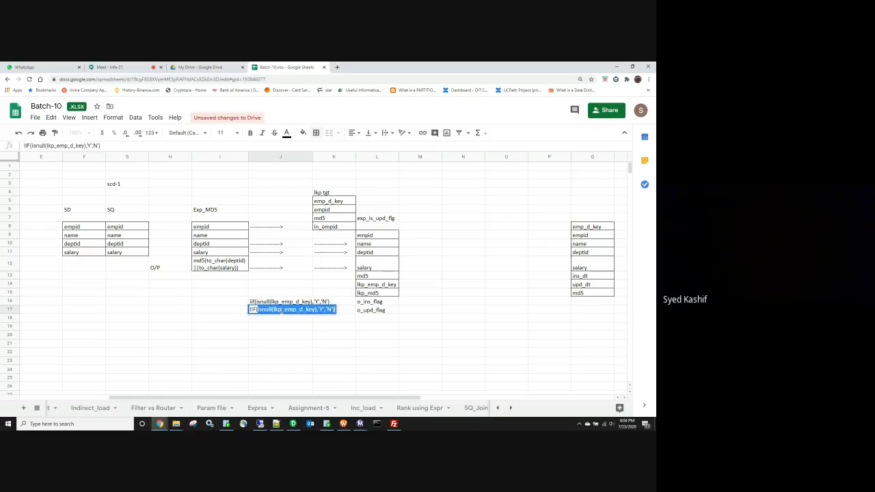
type(" ISNULL")
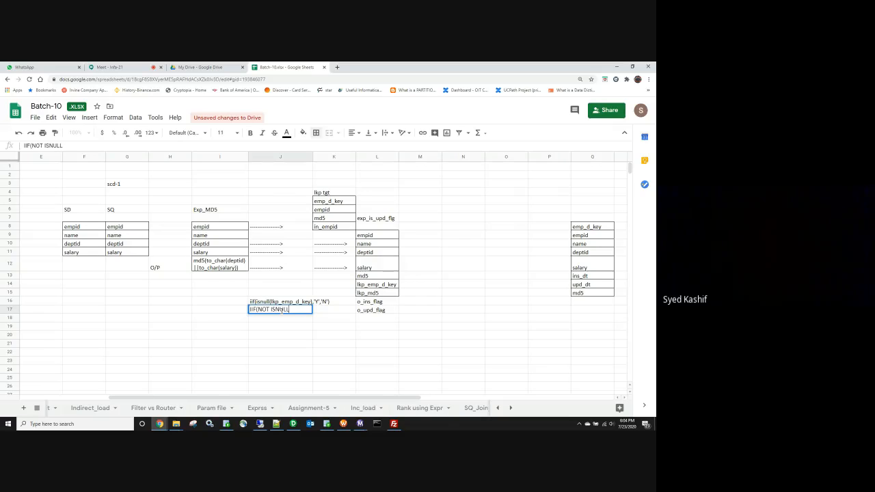
type("(LKP_EMP_D_KEY")
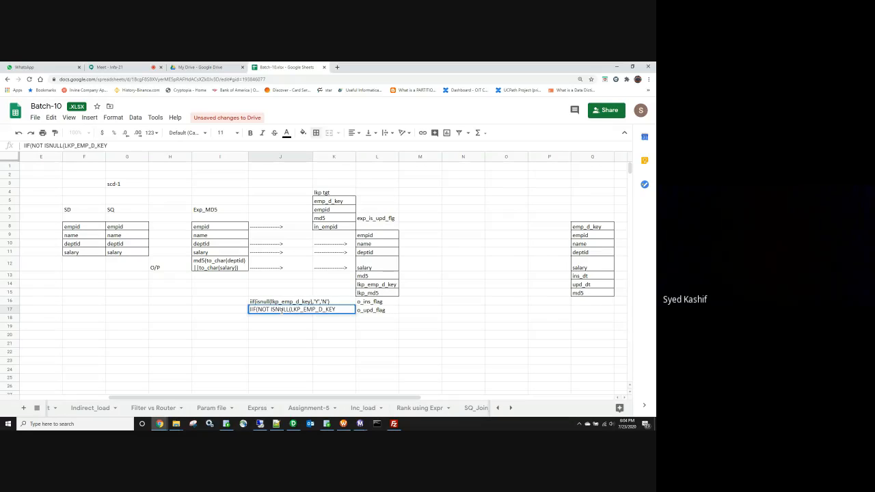
type(")")
key("alt+Return")
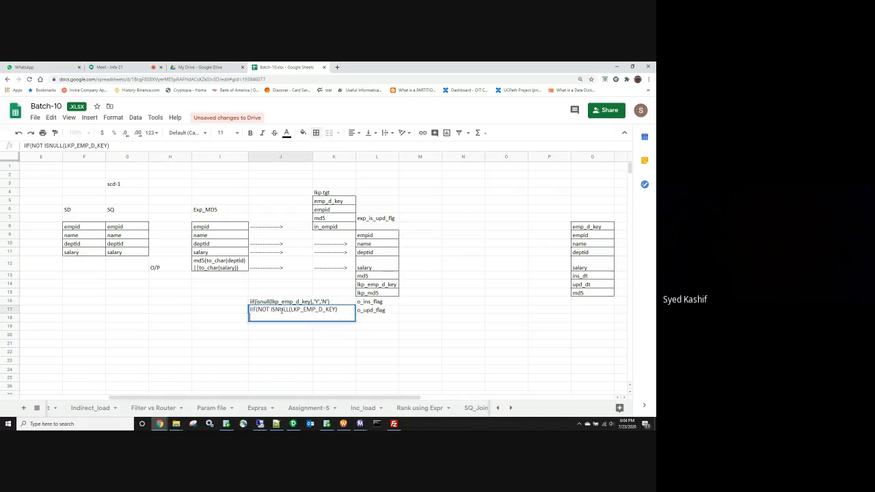
type("and ")
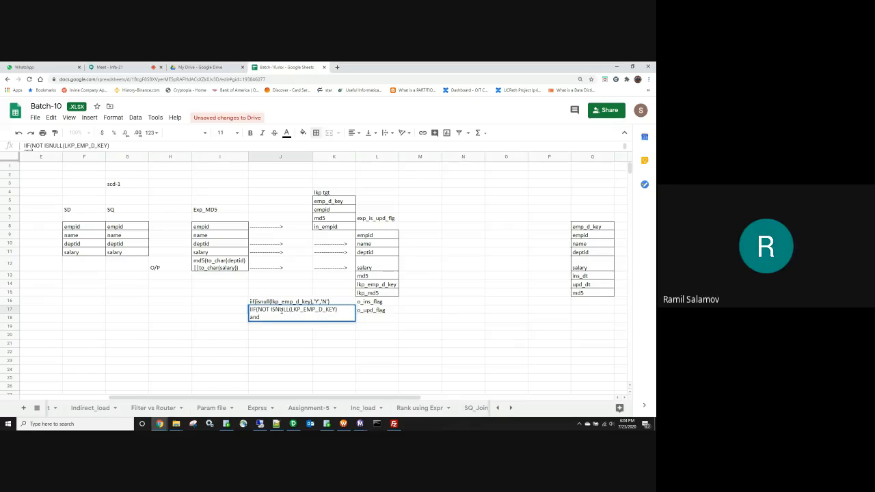
type("md5<>lkp")
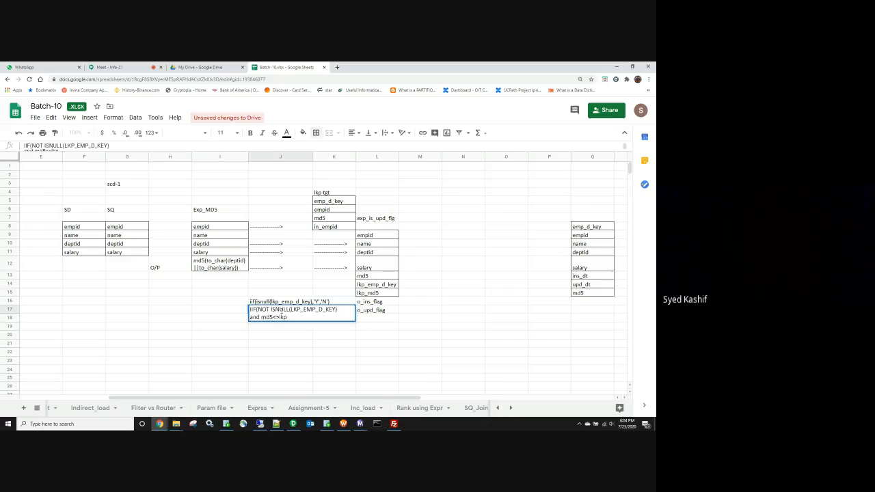
type("_m")
type("d5m")
key("BackSpace")
type(",")
key("BackSpace")
key("BackSpace")
type("Y','N'")
left_click(272, 348)
left_click(293, 316)
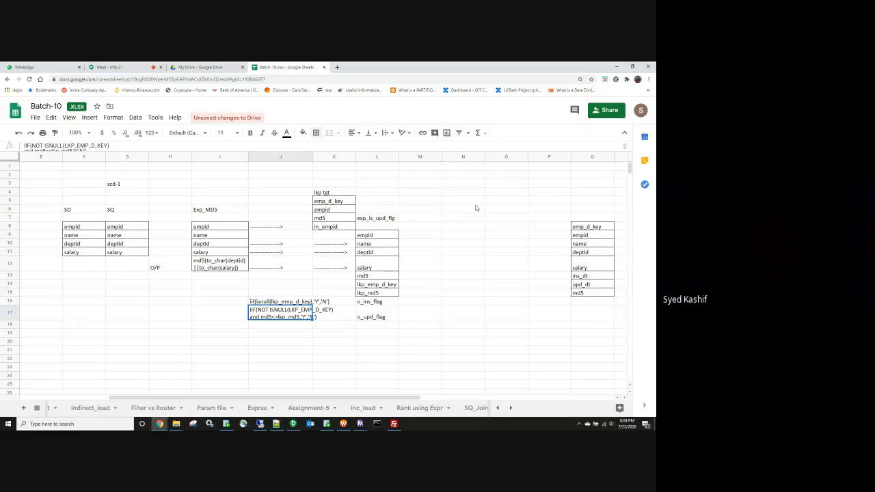
Step: Label the router RTR in N8 with groups INS and UPD in M9 and M10
left_click(451, 228)
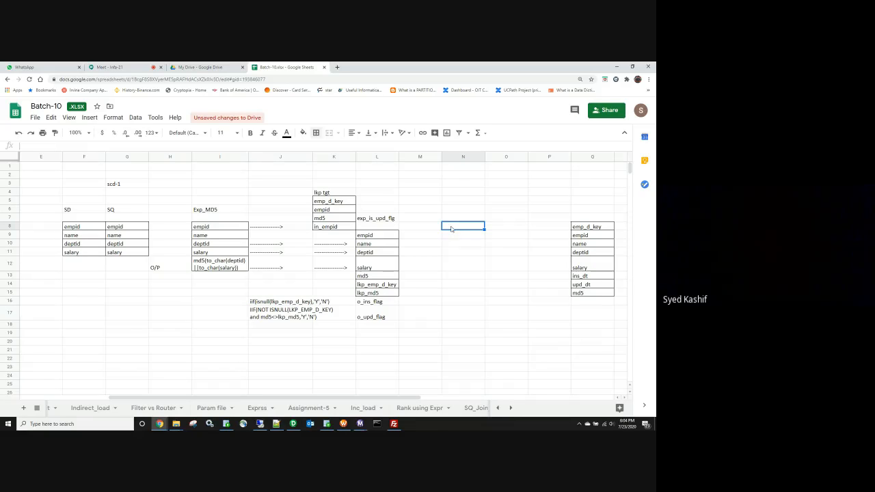
type("RTR")
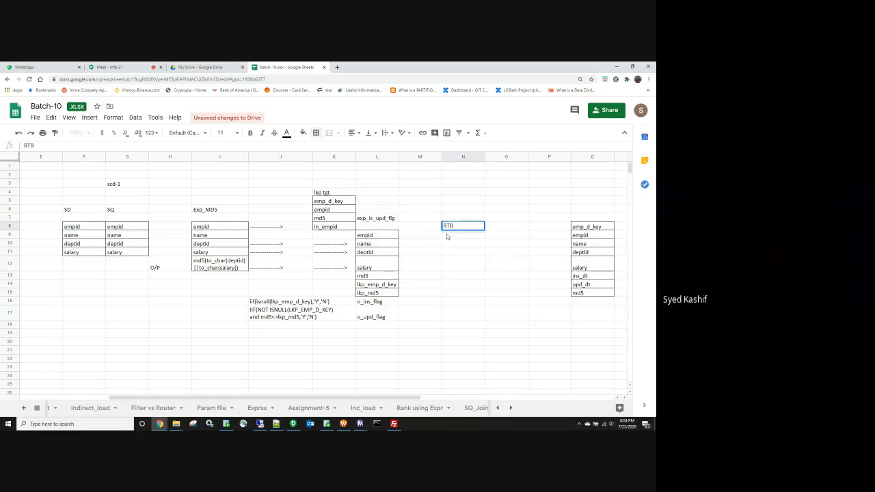
key("Return")
left_click(427, 238)
type("l")
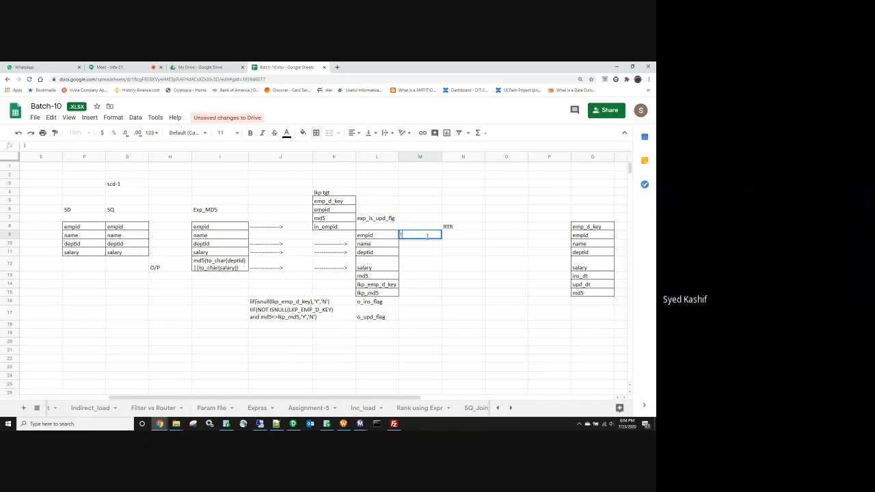
type("NS")
key("Return")
type("U")
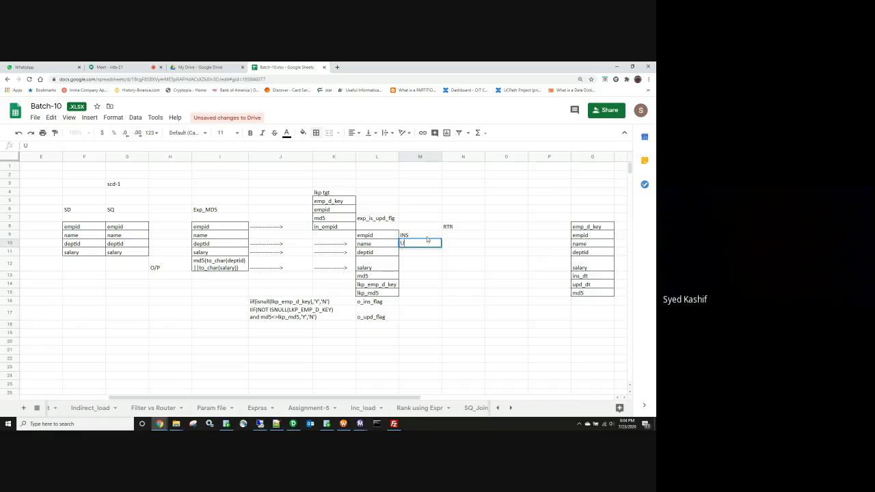
type("PD")
key("Tab")
Step: Add the group conditions INS_FLAG=y in N9 and upd_flag=y in N10
key("Up")
type("IS")
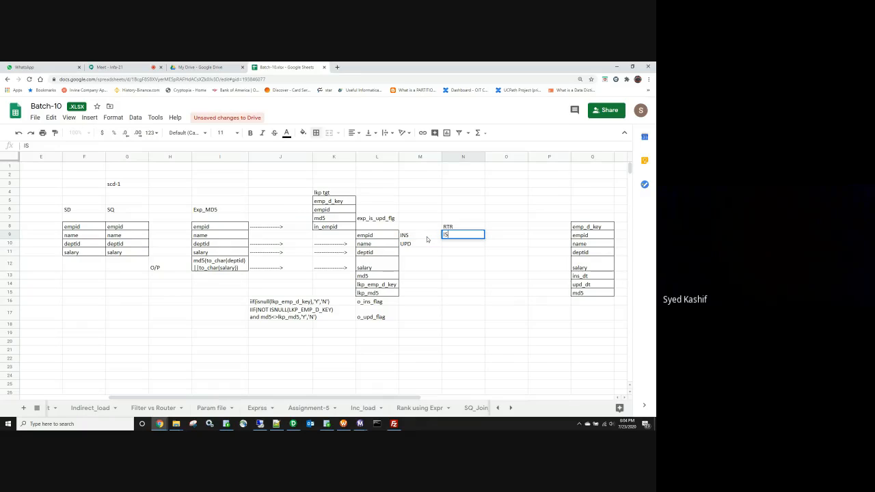
key("BackSpace")
type("NS_FLAG=y")
key("Return")
type("u")
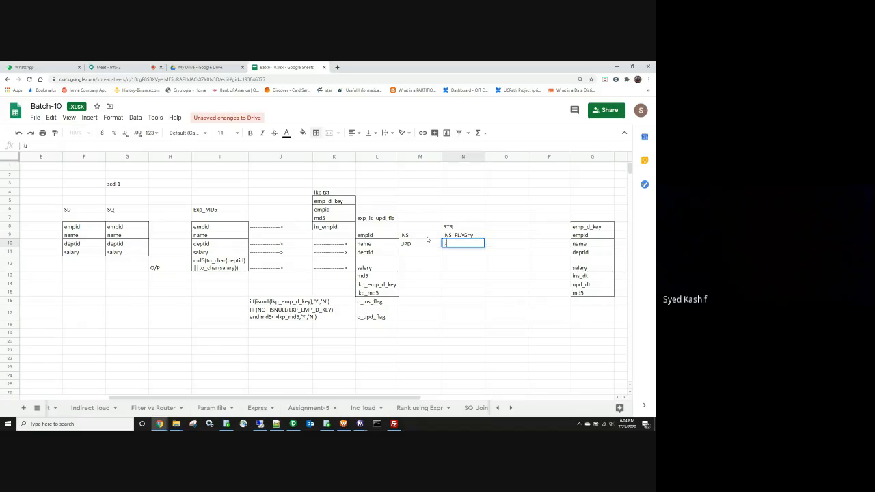
type("pd_flag=y")
left_click(471, 275)
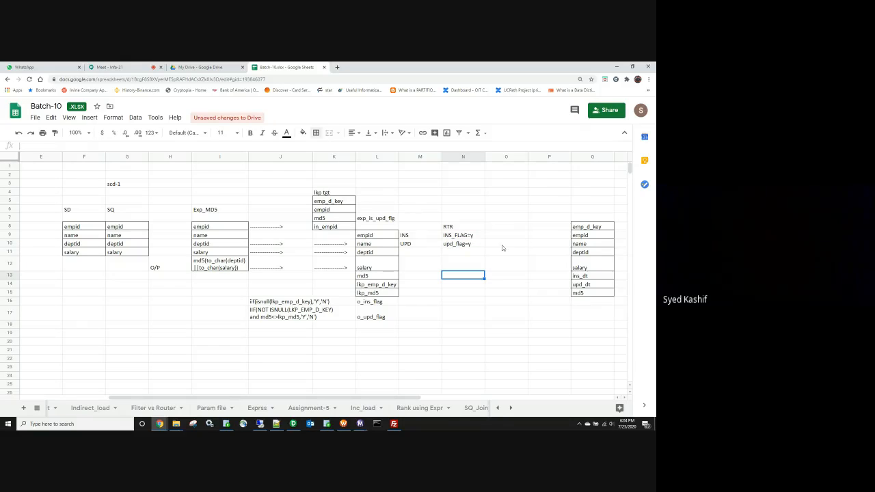
left_click(492, 247)
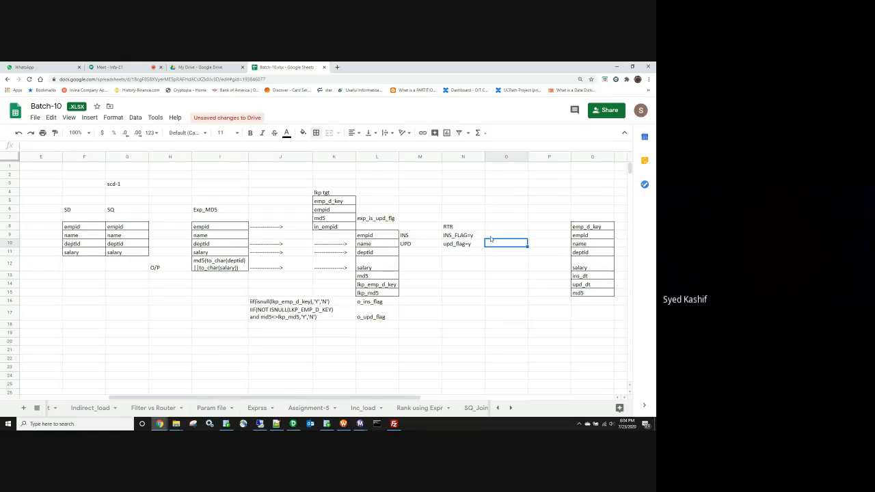
left_click(492, 238)
Step: Duplicate the target field list Q8:Q15 starting at Q19
left_click_drag(582, 227, 584, 292)
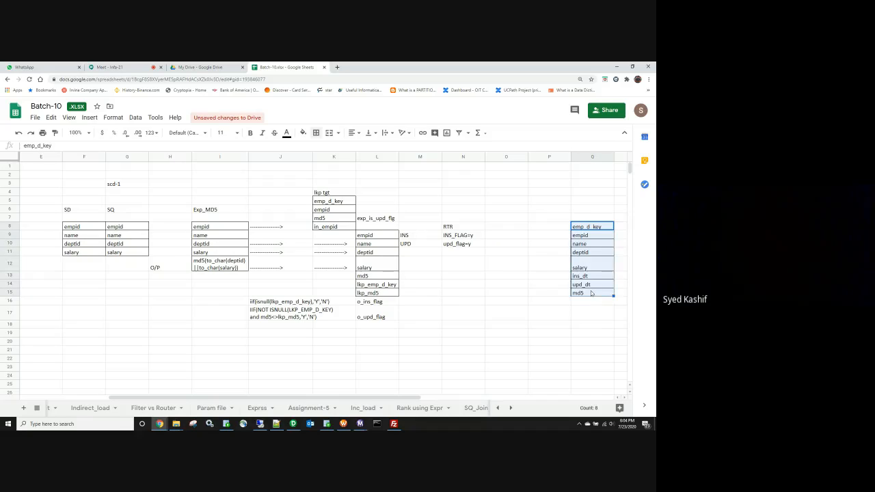
key("ctrl+c")
left_click(592, 330)
key("ctrl+v")
Step: Label the two target copies ins in Q6 and upd in Q18
left_click(592, 209)
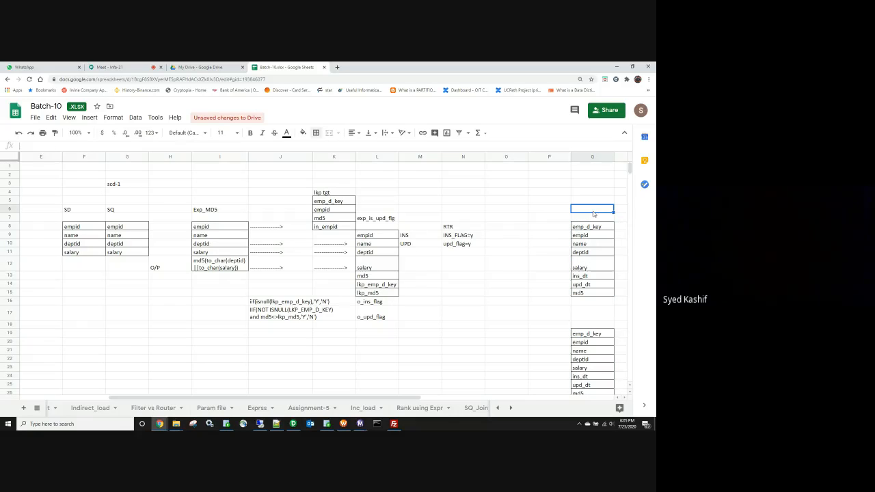
type("ins")
left_click(589, 324)
type("upd")
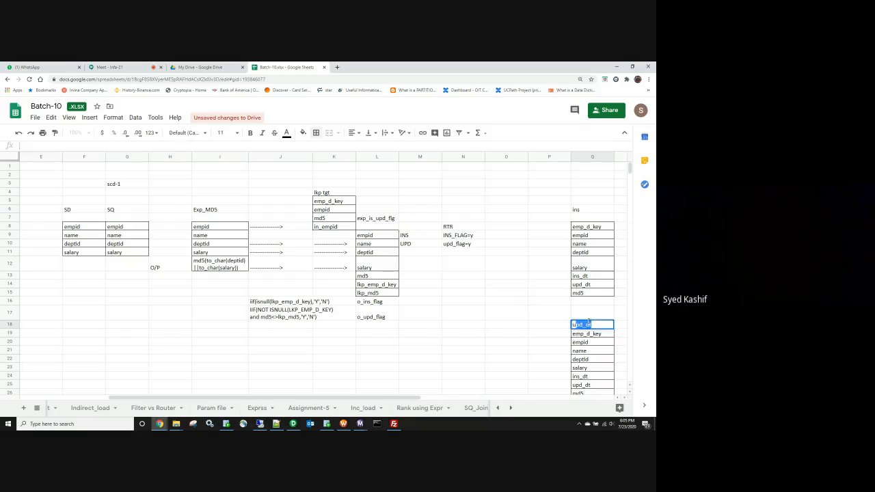
key("BackSpace")
left_click(523, 277)
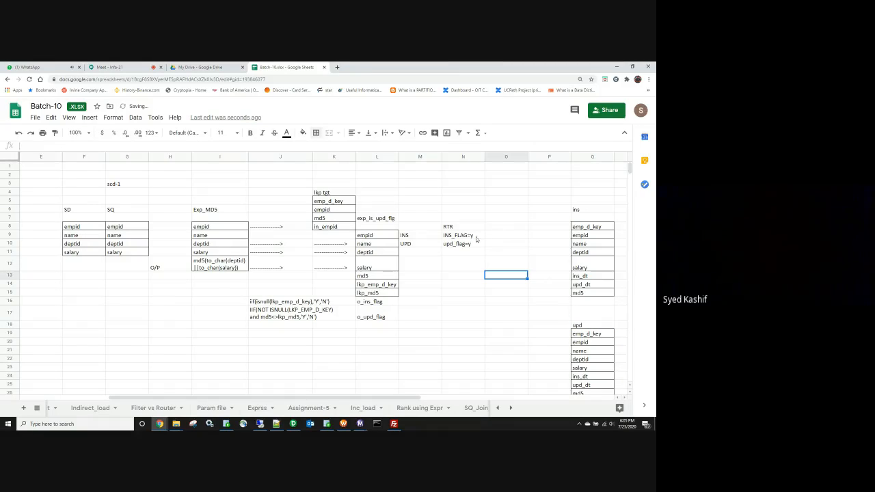
left_click_drag(370, 237, 363, 295)
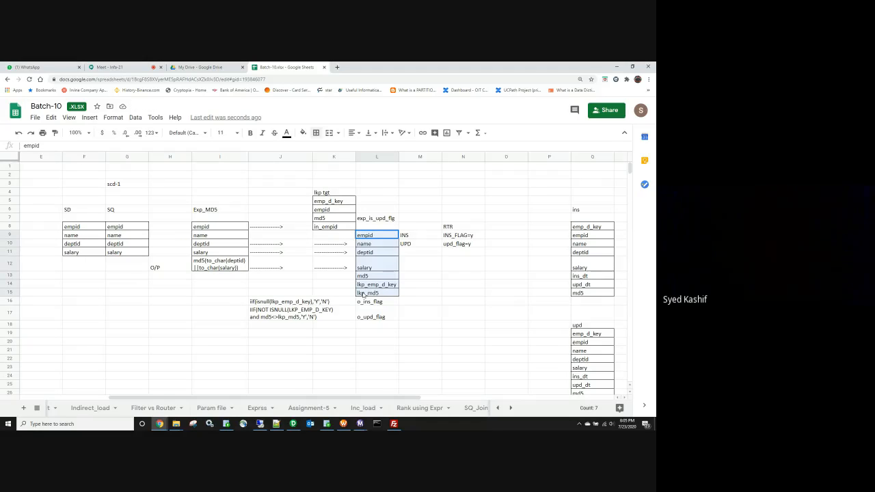
Step: Copy the empid through lkp_emp_d_key ports into the router list and shift it to O9
left_click(372, 235)
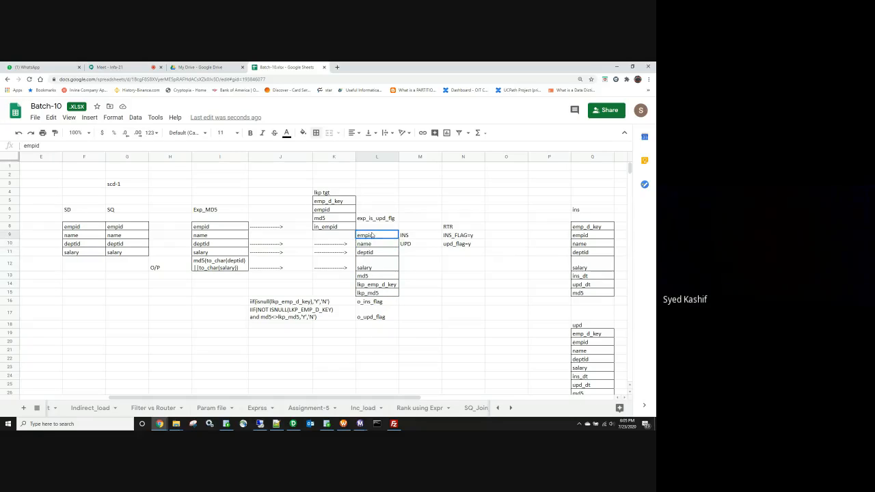
left_click_drag(371, 235, 375, 284)
key("ctrl+c")
left_click(444, 254)
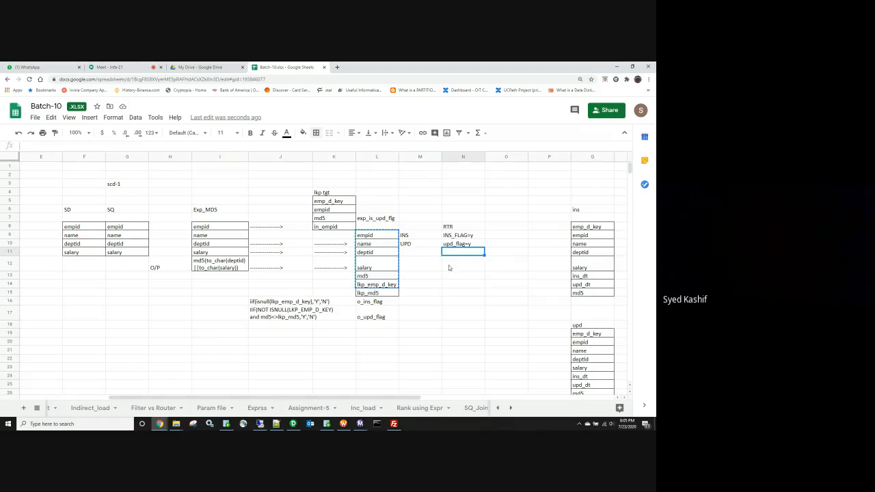
key("ctrl+v")
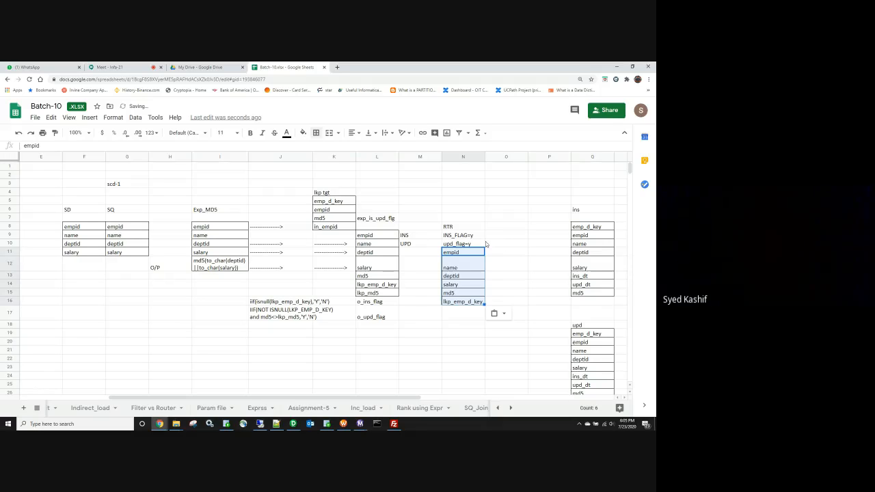
key("ctrl+c")
left_click(501, 239)
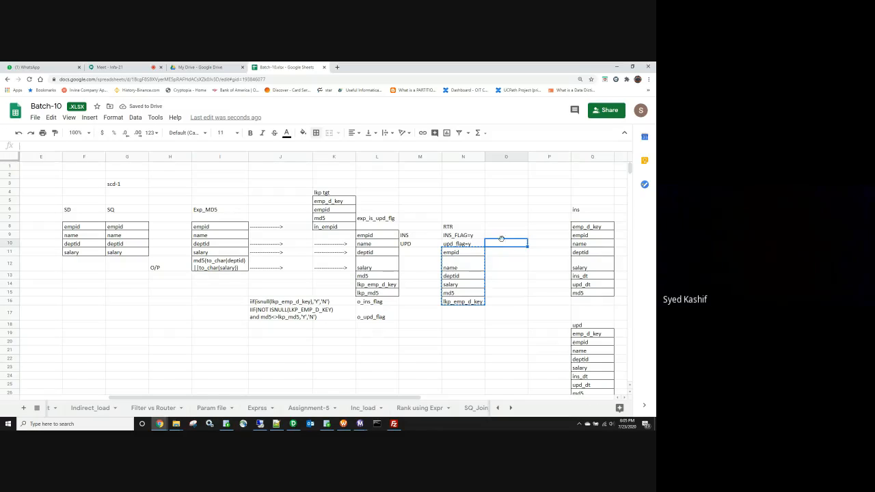
left_click(501, 237)
key("ctrl+v")
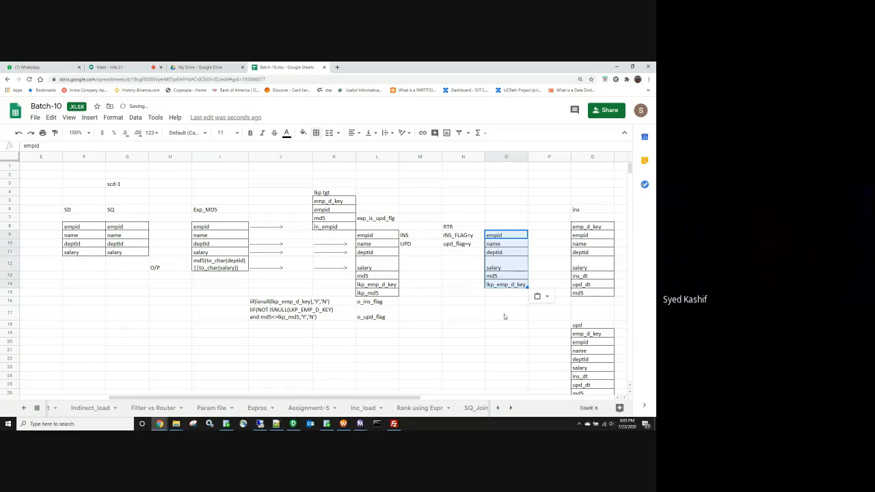
Step: Add an o_ins_upd_dt output port in L18 with the expression sysdate in J18
left_click(370, 325)
type("o")
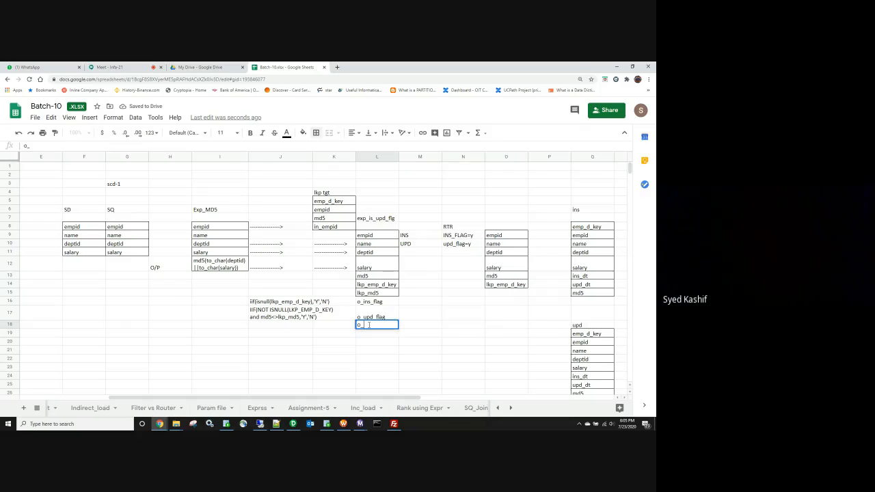
type("_")
key("BackSpace")
type("ins_upd_dt")
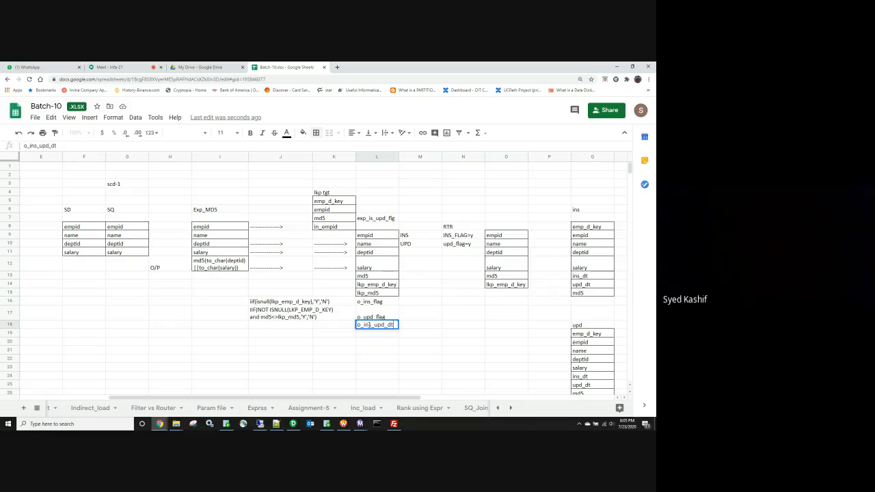
left_click(278, 325)
type("sys")
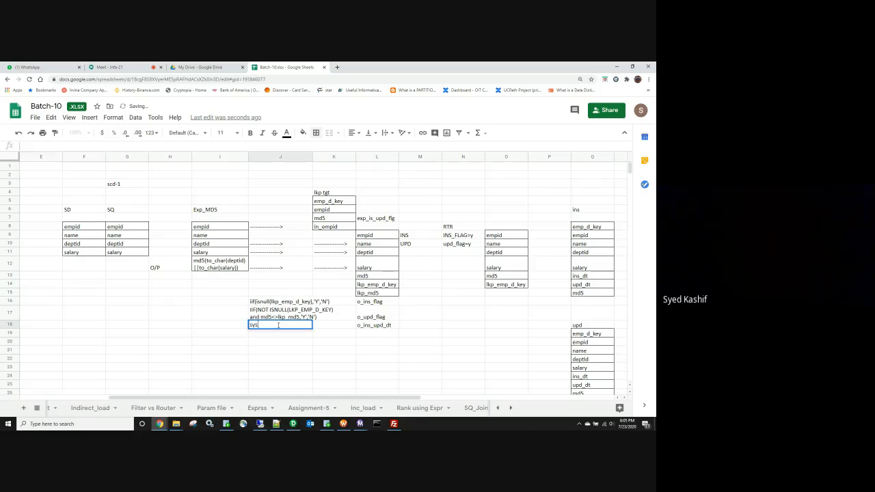
type("date")
key("Return")
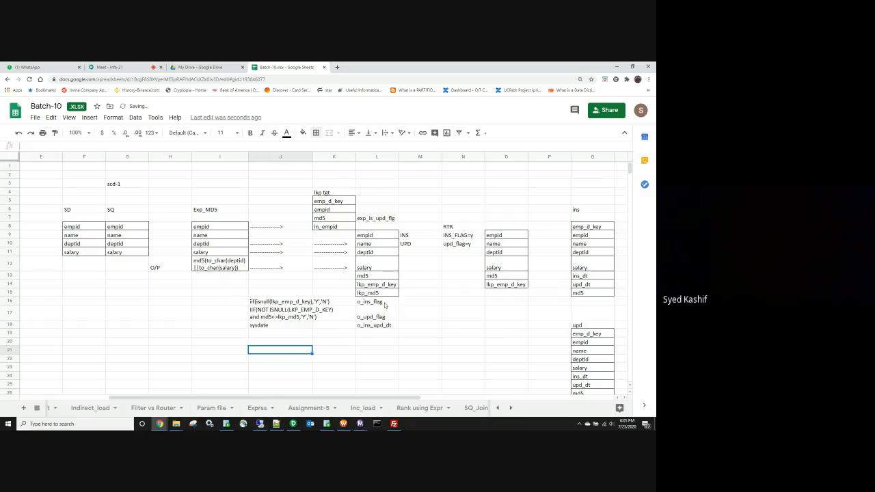
Step: Apply all borders to the three output flag ports in L16:L18
left_click_drag(383, 302, 380, 327)
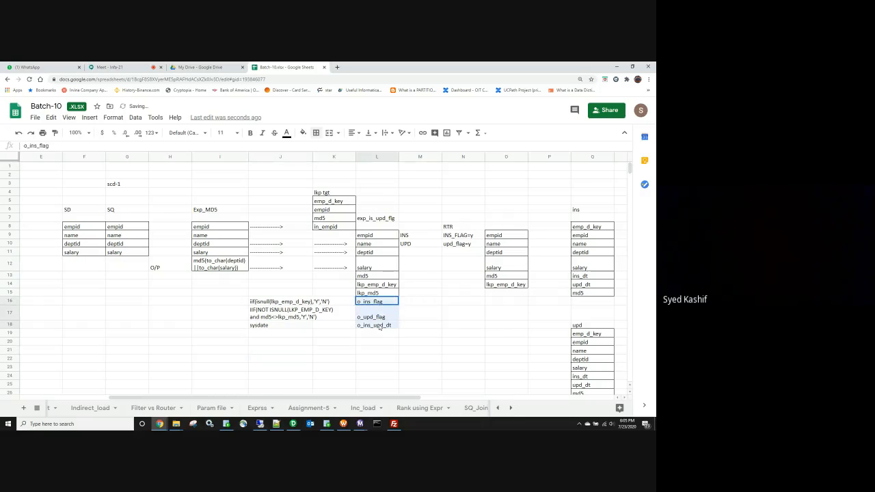
left_click(315, 133)
left_click(319, 150)
left_click(419, 332)
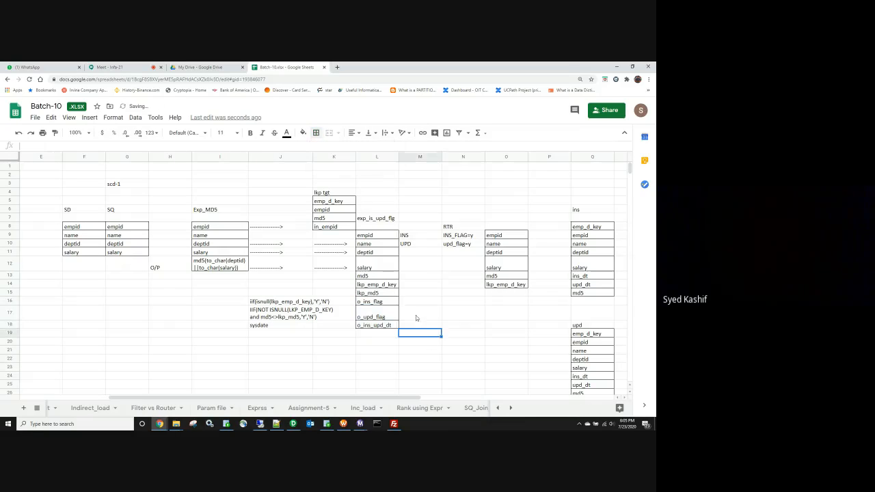
Step: Copy the output ports to O15 in the router, renamed ins_flag, upd_flag and ins_upd_dt
left_click_drag(383, 302, 379, 325)
key("ctrl+c")
left_click(503, 293)
key("ctrl+v")
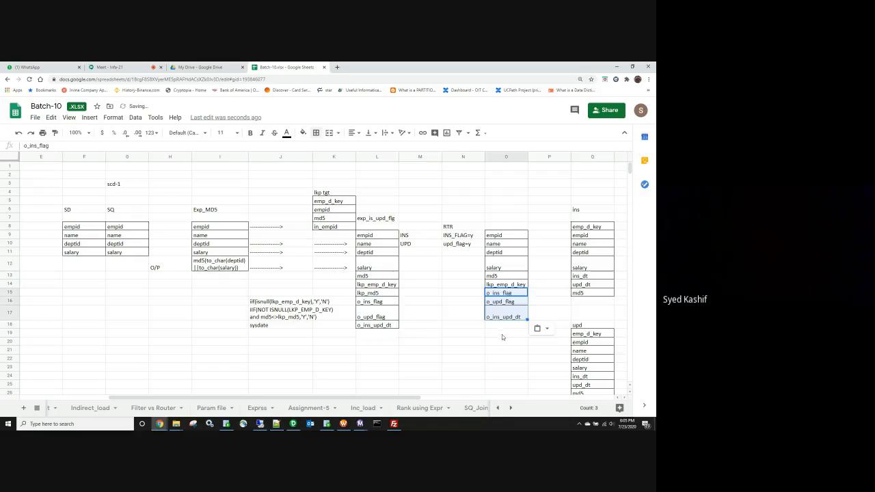
left_click(495, 301)
double_click(495, 292)
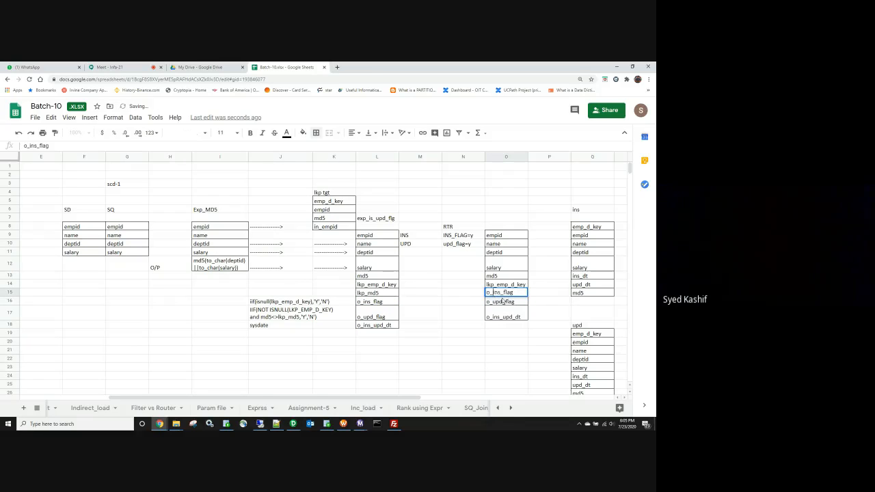
key("BackSpace")
key("BackSpace")
double_click(493, 302)
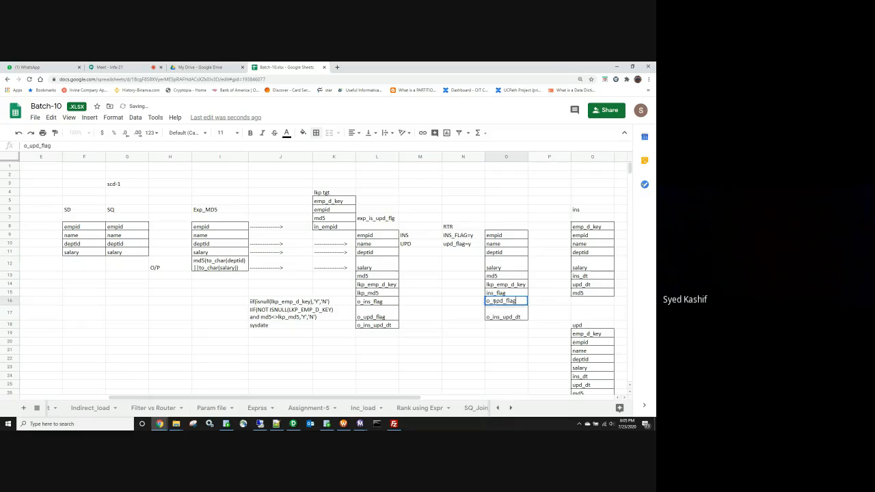
key("BackSpace")
key("BackSpace")
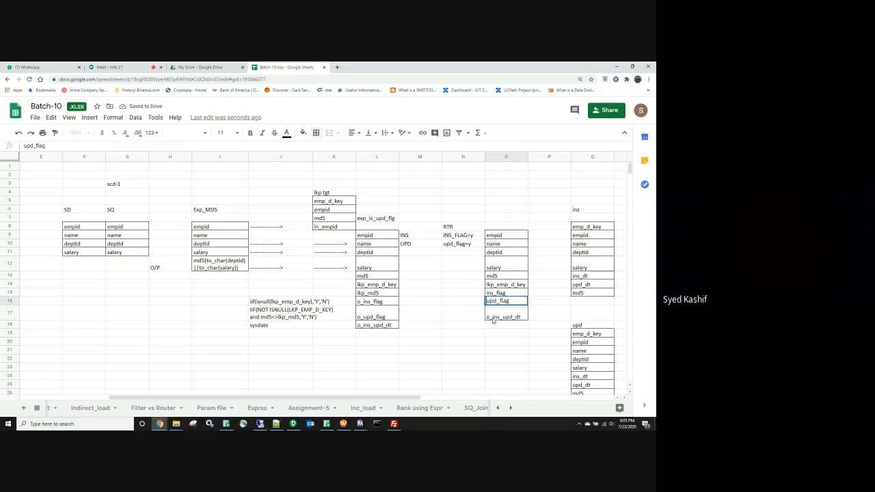
double_click(493, 320)
key("BackSpace")
key("BackSpace")
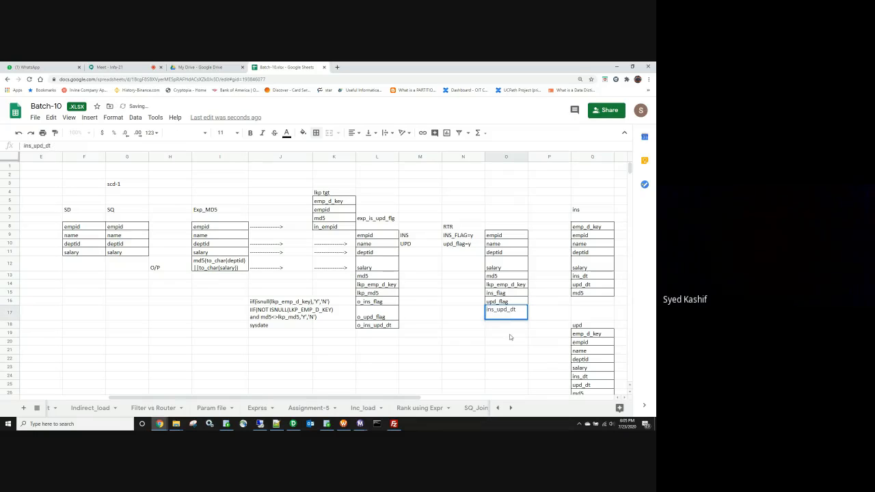
left_click(503, 341)
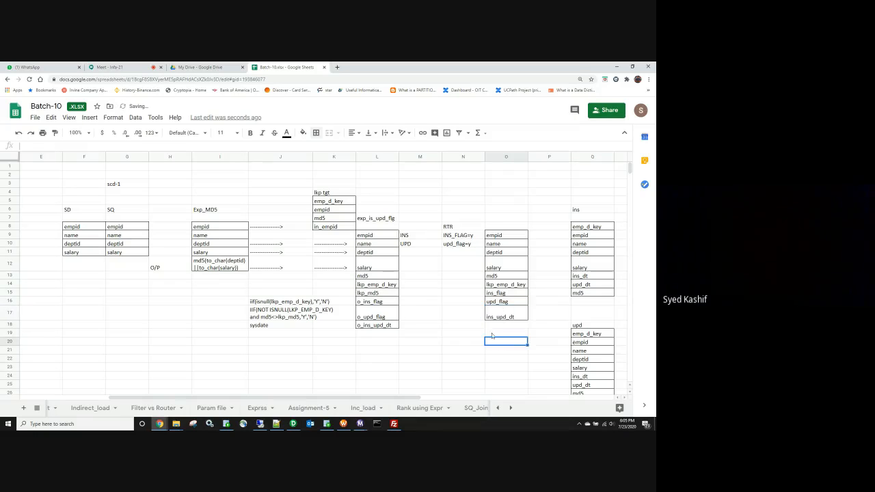
left_click(286, 227)
key("ctrl+c")
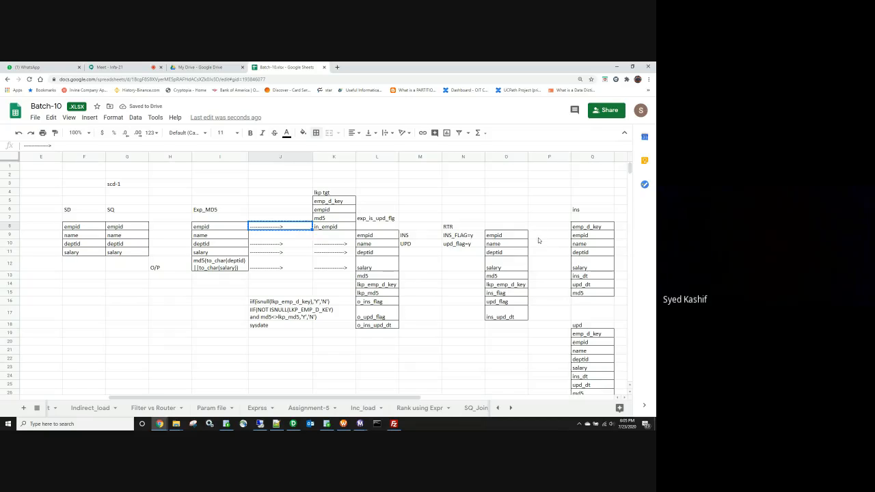
Step: Paste dashed arrows in P9:P12, P13 and P15 linking router ports to the ins target
left_click_drag(546, 235, 552, 263)
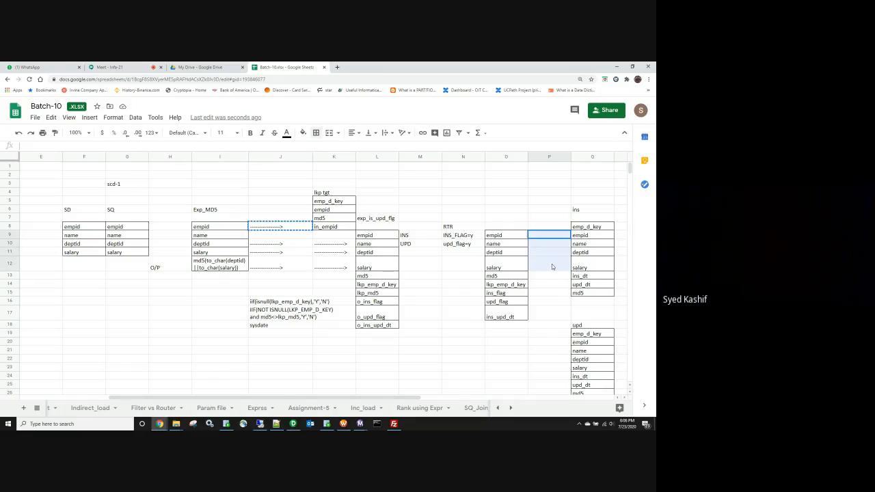
key("ctrl+v")
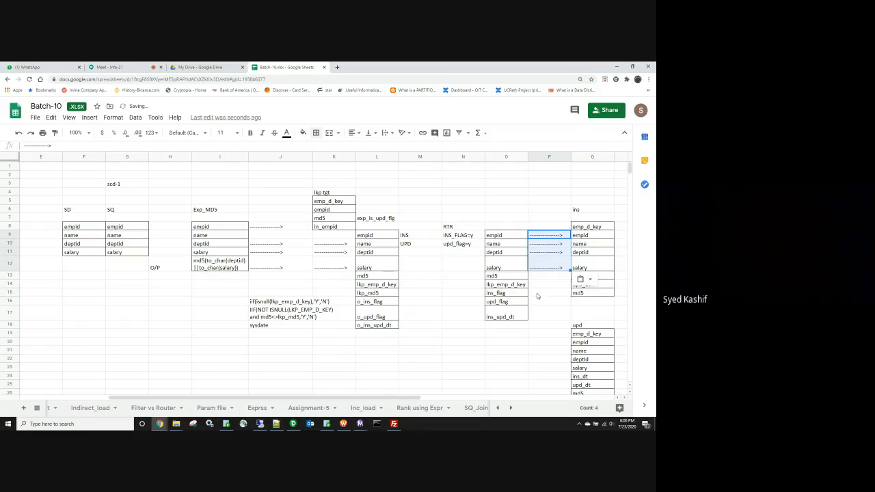
left_click(549, 341)
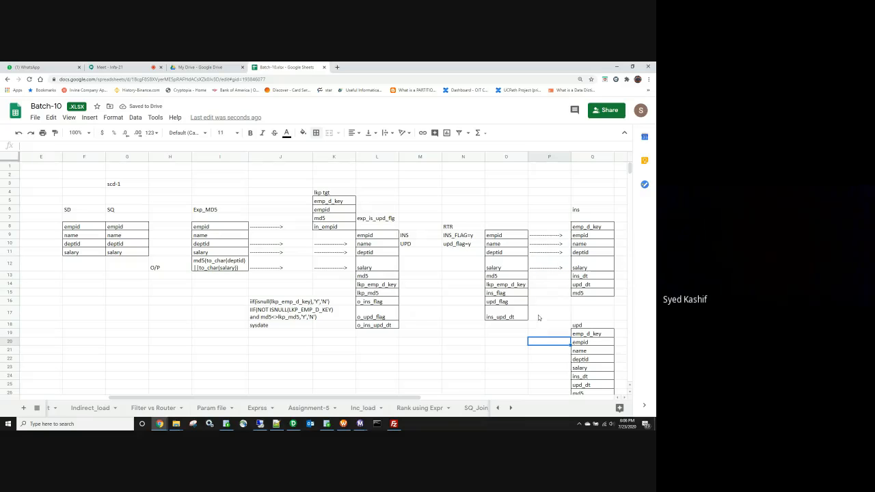
left_click(561, 276)
key("ctrl+v")
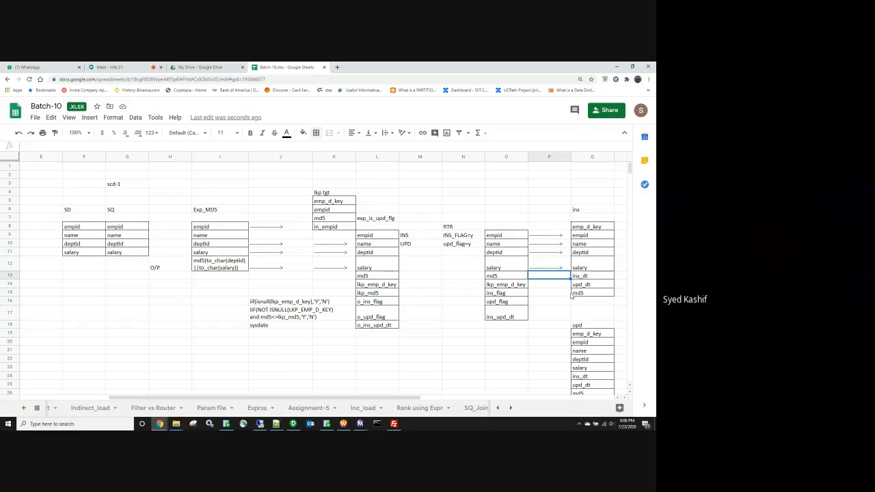
left_click(548, 292)
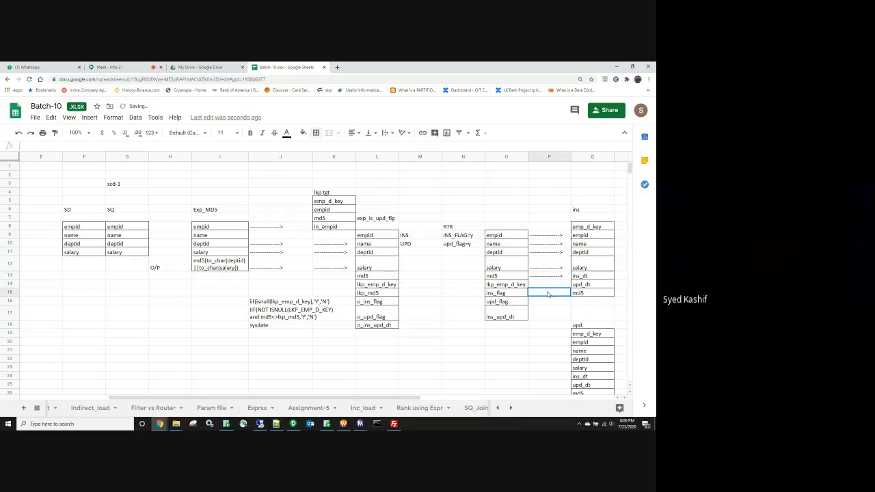
key("ctrl+v")
Step: Add an arrow in P7 toward emp_d_key and label the source seq_gen in O7
left_click(580, 227)
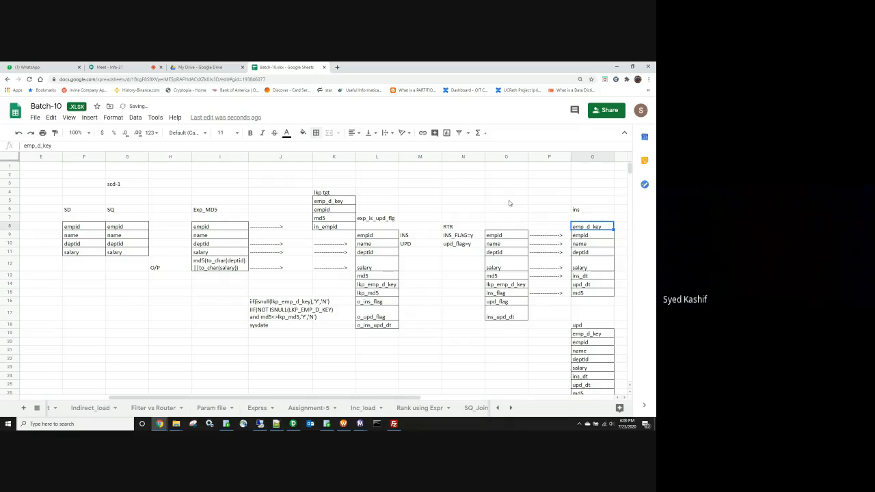
key("Left")
key("Up")
key("Up")
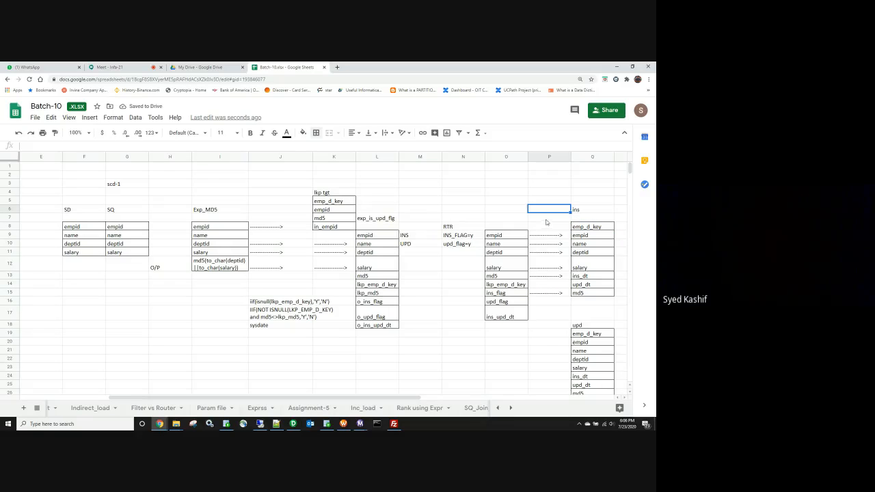
left_click(543, 218)
key("ctrl+v")
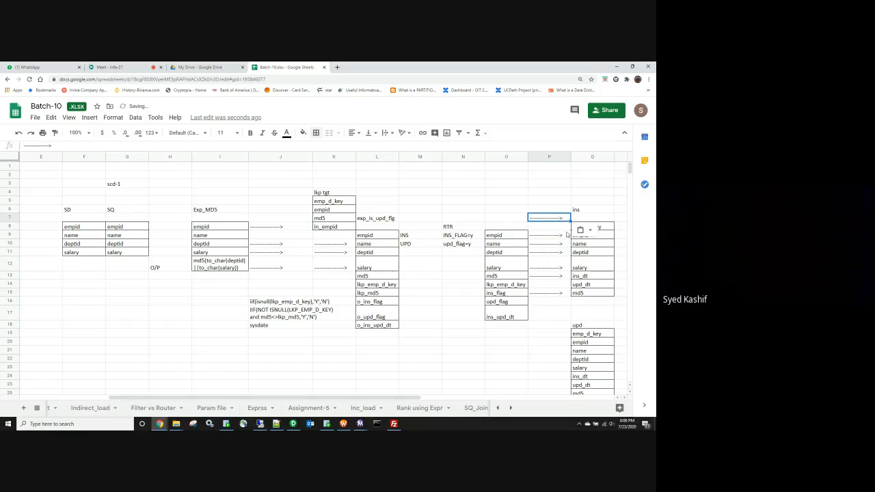
left_click(500, 221)
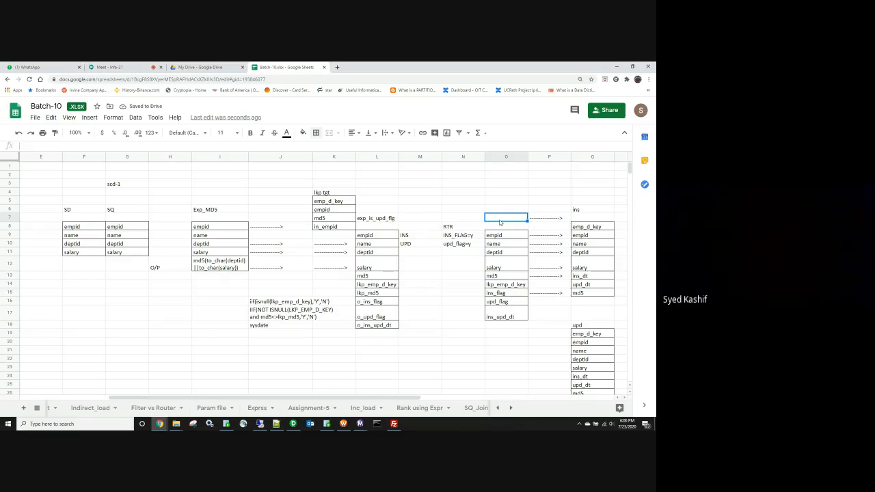
type("seq_gen")
Step: Label upd_strat in P19 with dd_update in O19 in front of the upd target
left_click(467, 347)
scroll(519, 328, "down", 2)
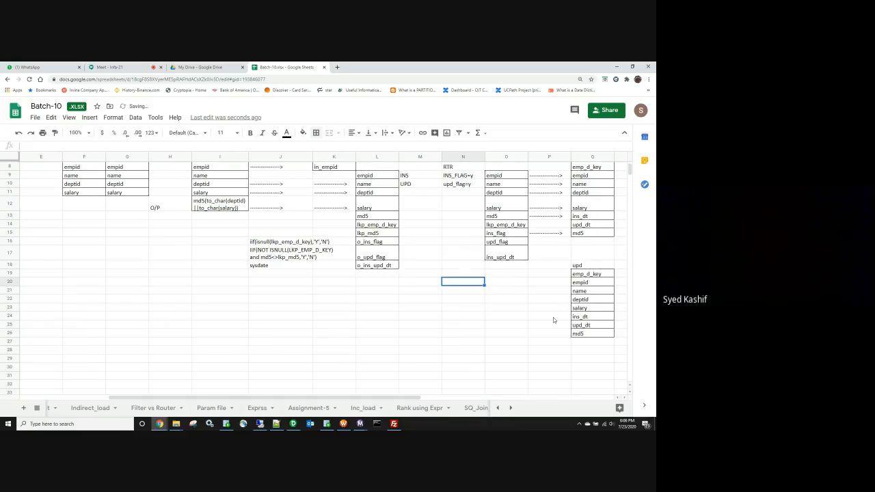
left_click(532, 273)
type("u")
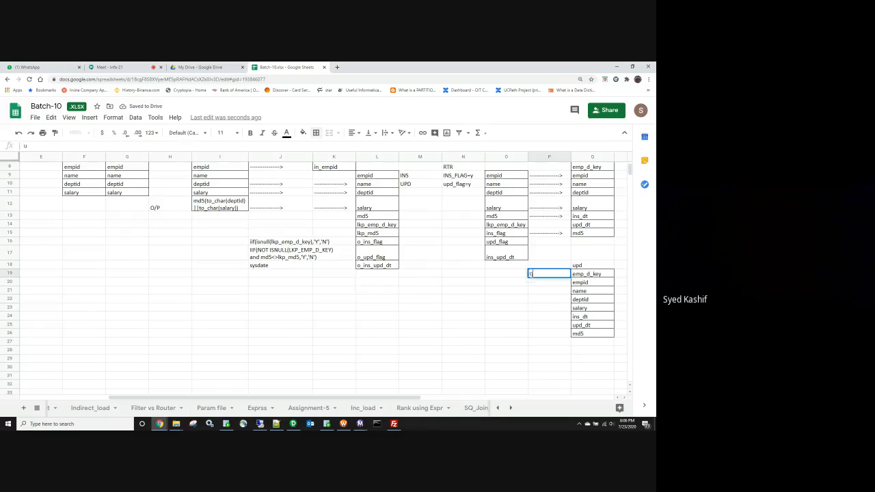
type("pd_strat")
key("Left")
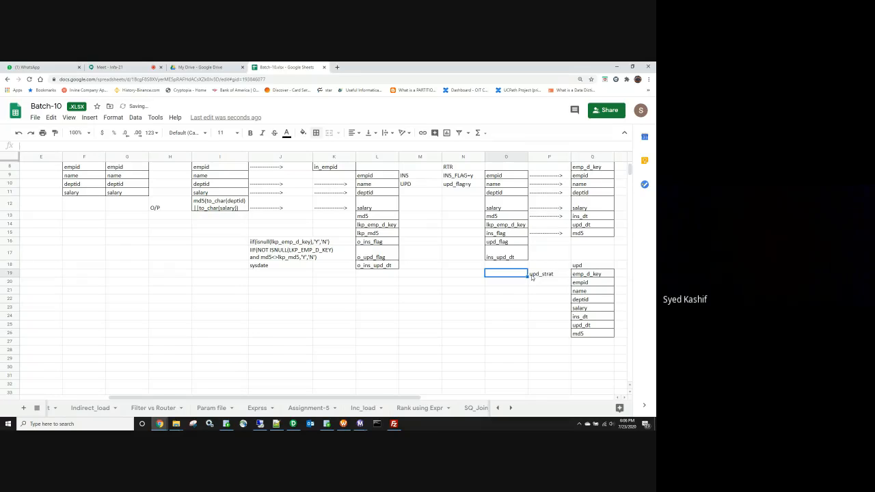
type("dd_update")
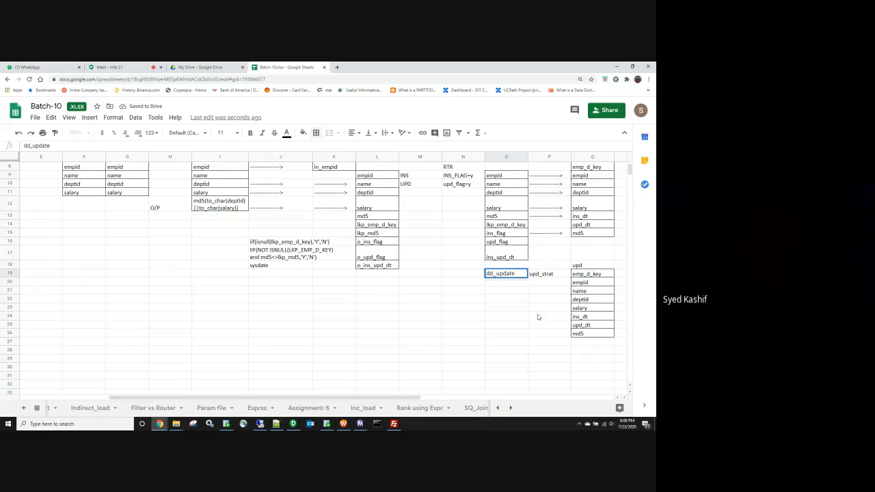
left_click_drag(539, 316, 539, 307)
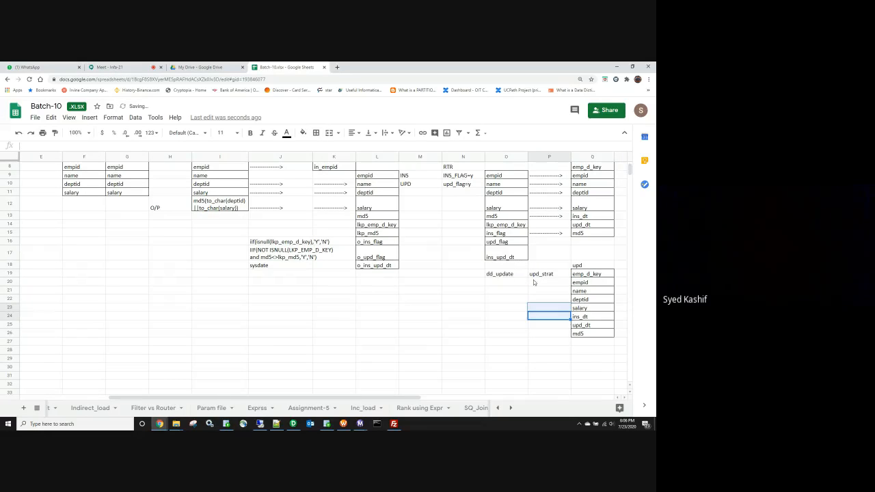
left_click(515, 326)
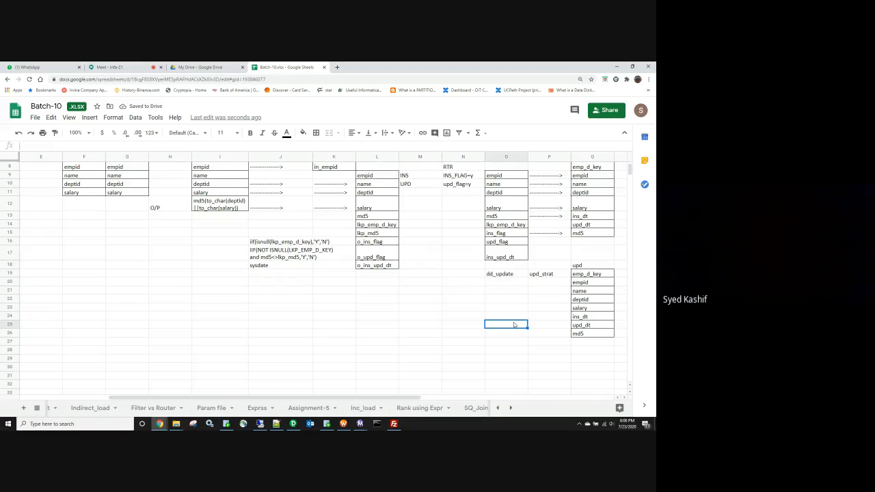
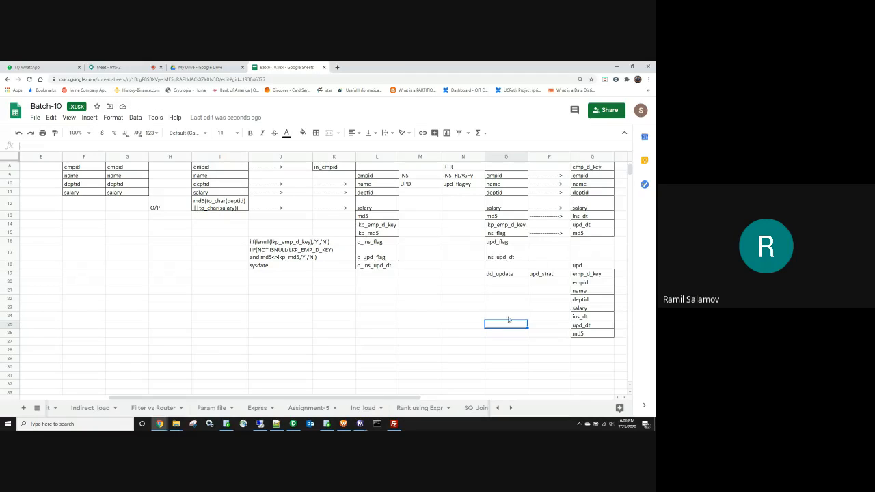
Step: Move upd_strat up to P18 and copy lkp_emp_d_key into P19
left_click(547, 277)
left_click_drag(547, 276, 547, 268)
left_click(512, 226)
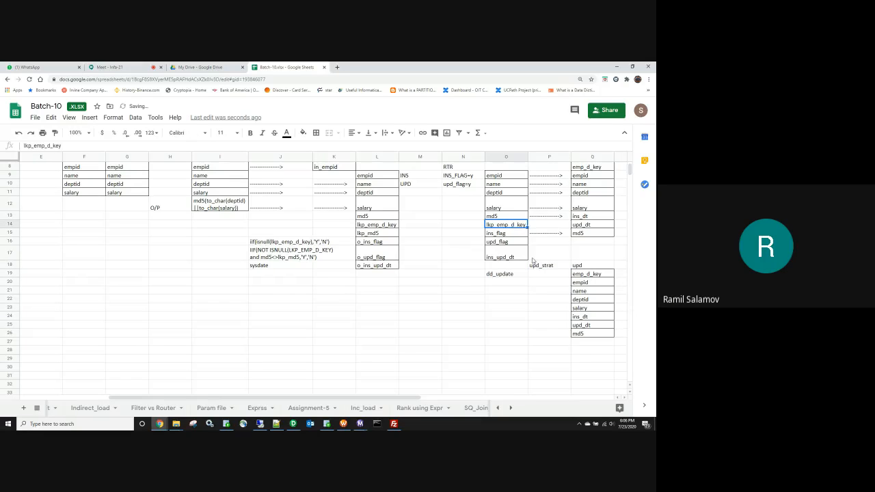
key("ctrl+c")
left_click(543, 274)
key("ctrl+v")
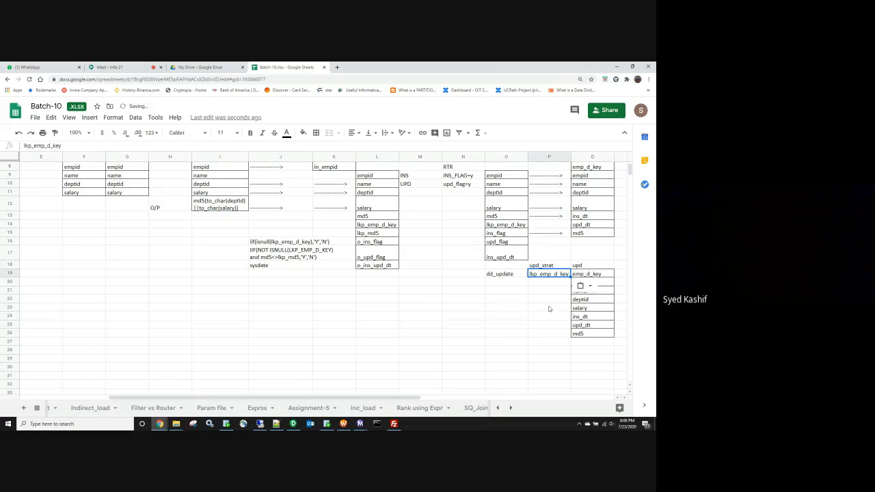
Step: Copy the deptid and salary ports into P22:P23 beside the upd target
left_click(549, 307)
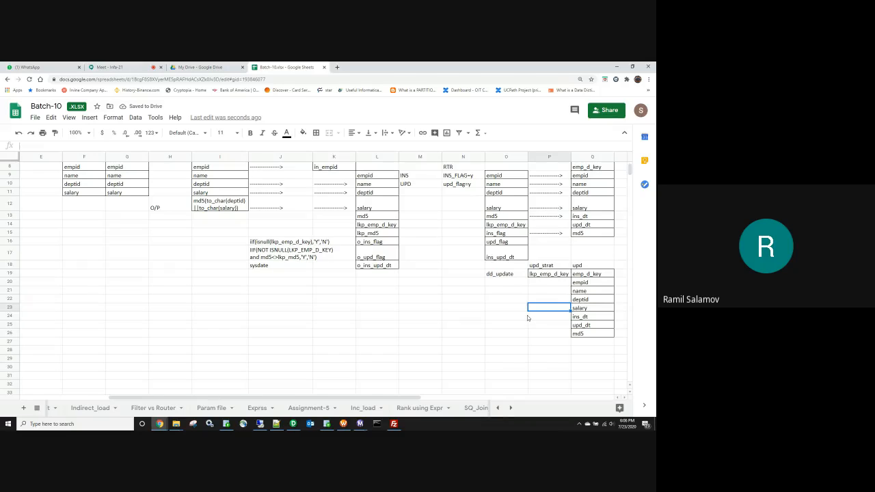
left_click(554, 299)
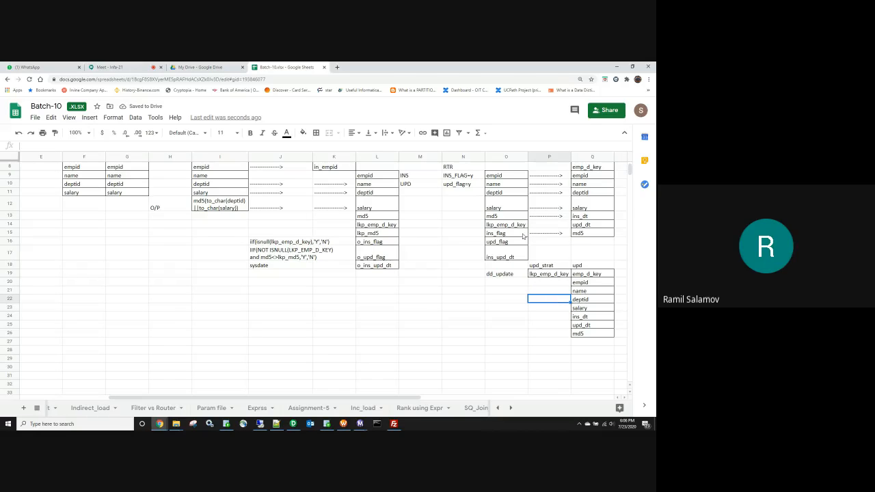
left_click_drag(502, 193, 505, 206)
key("ctrl+c")
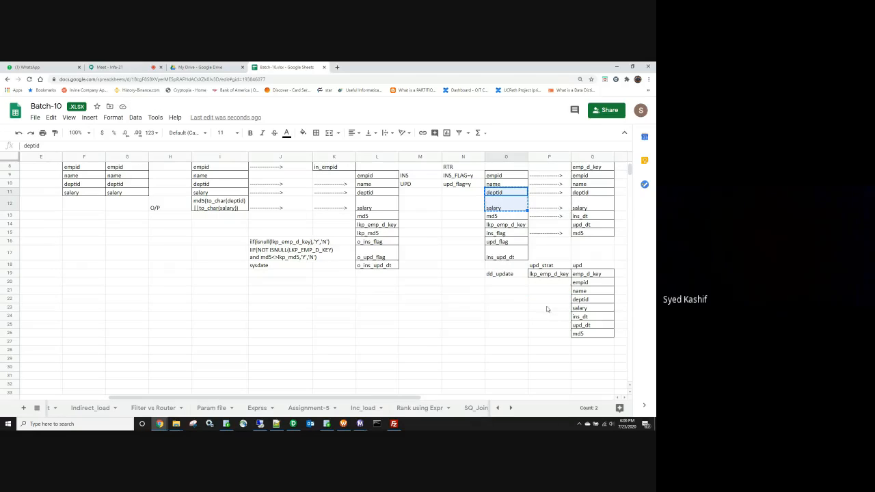
left_click(547, 300)
key("ctrl+v")
Step: Copy ins_upd_dt into P25 and md5 into P26
left_click(497, 359)
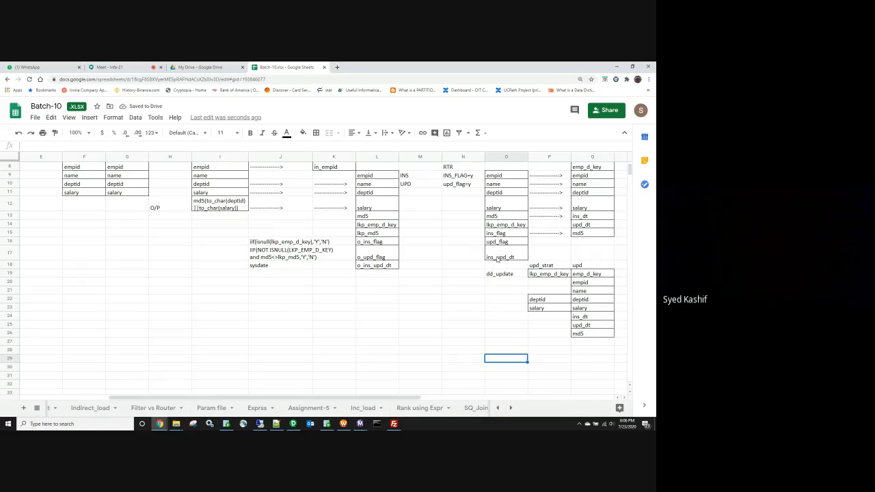
left_click(499, 257)
left_click(553, 325)
key("ctrl+v")
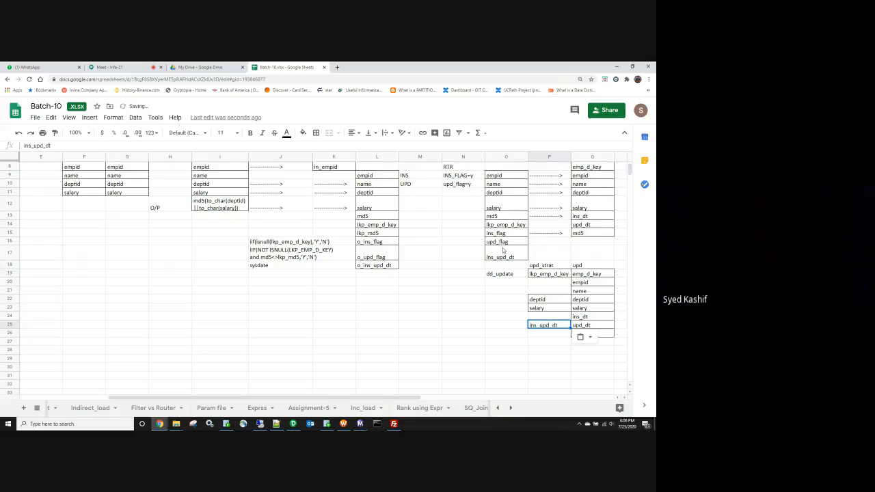
left_click(502, 217)
key("ctrl+c")
left_click(548, 334)
key("ctrl+v")
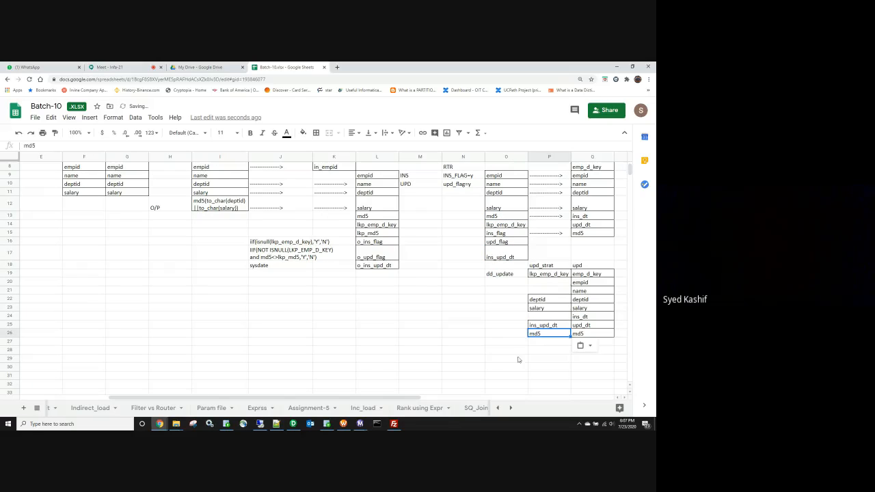
left_click(463, 358)
Step: Type the headers empid, name, deptid and emp_d_key across row 26 from E26
scroll(277, 371, "up", 3)
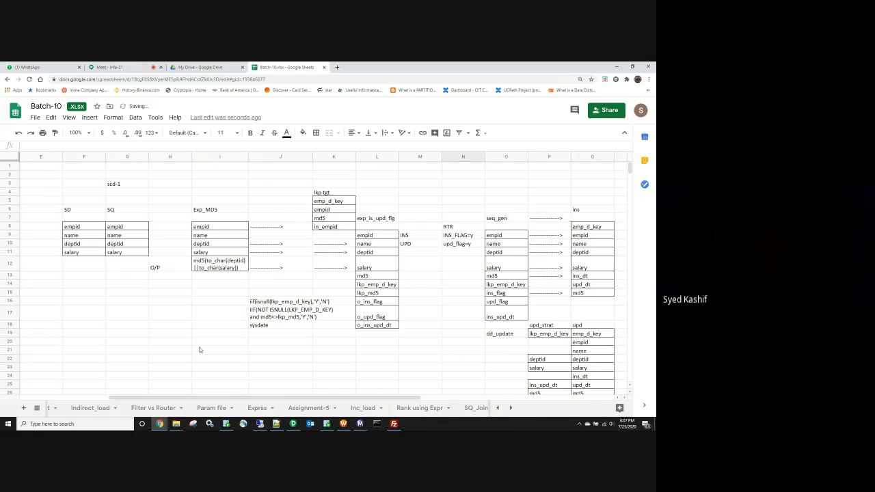
left_click_drag(201, 342, 200, 349)
left_click(208, 314)
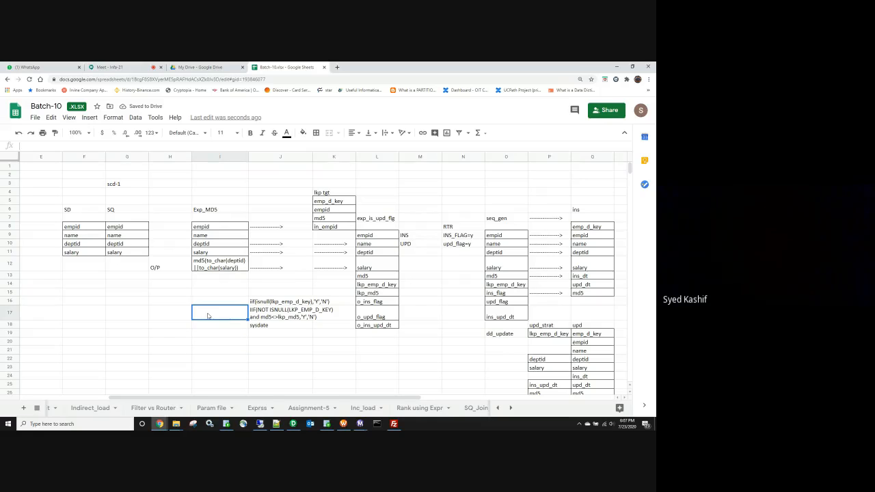
scroll(229, 315, "down", 1)
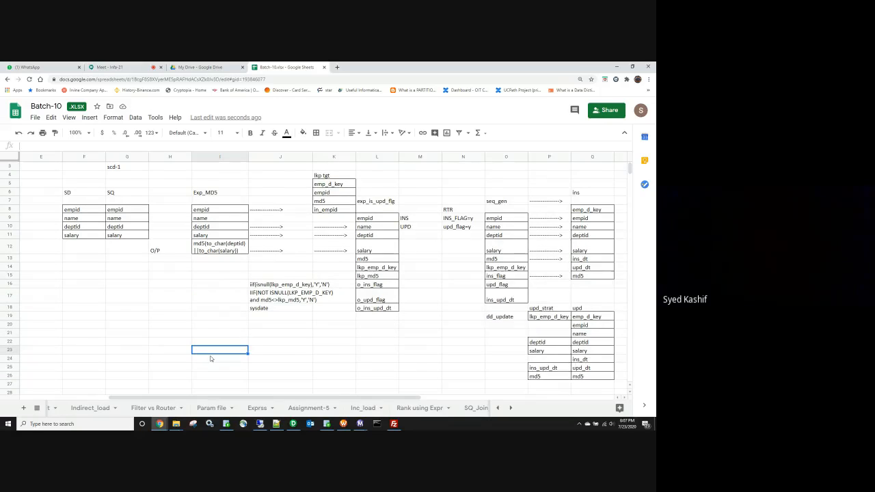
scroll(212, 356, "down", 3)
left_click(43, 334)
type("emp")
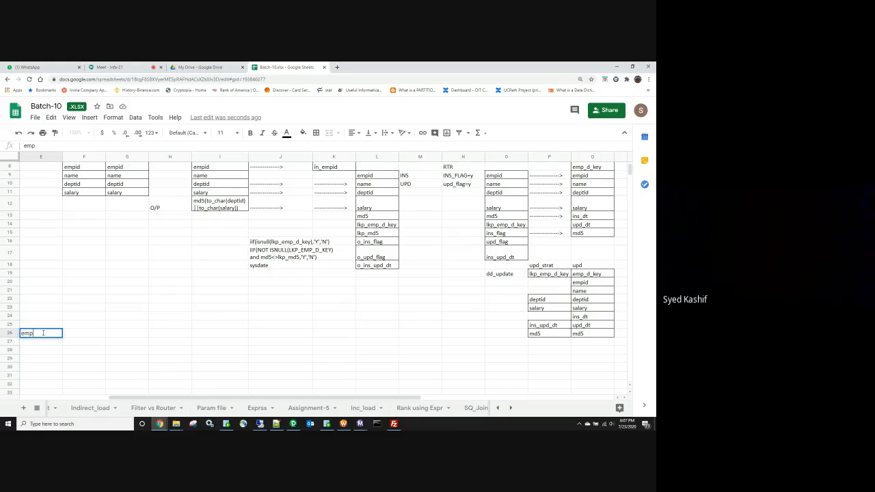
type("id")
key("Tab")
type("name")
key("Tab")
type("d")
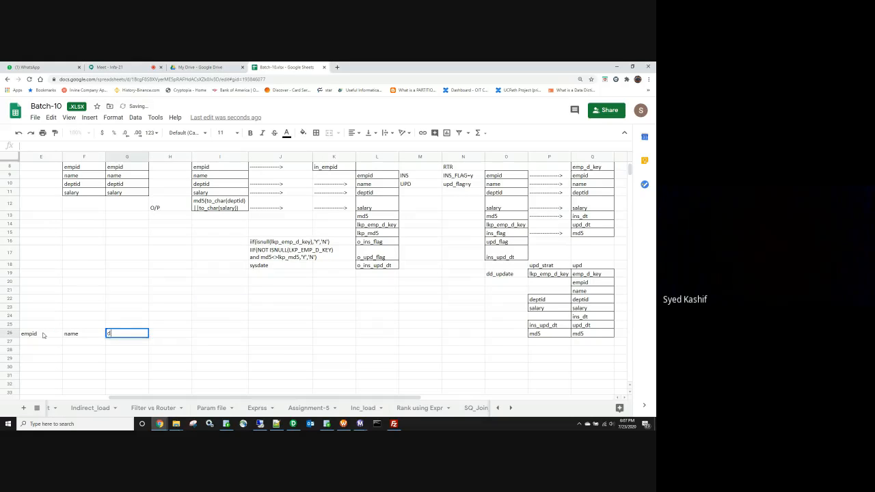
type("eptid")
key("Tab")
key("Tab")
key("Tab")
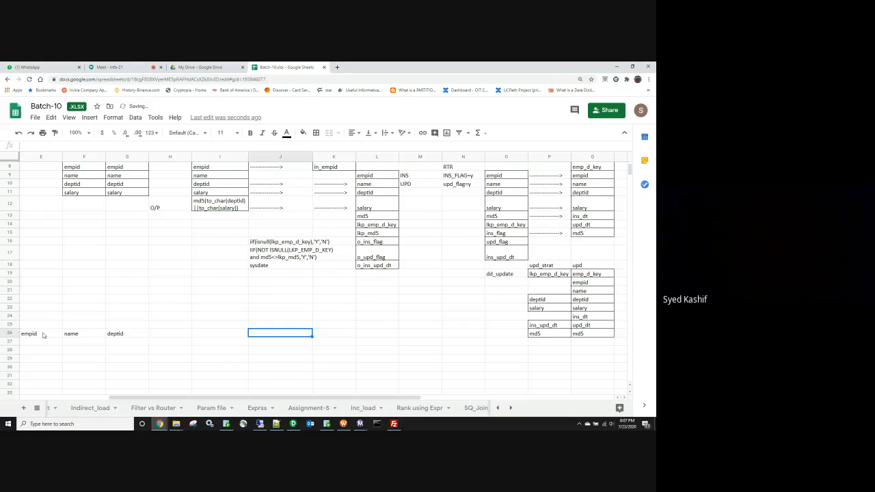
key("shift+Tab")
type("emp_")
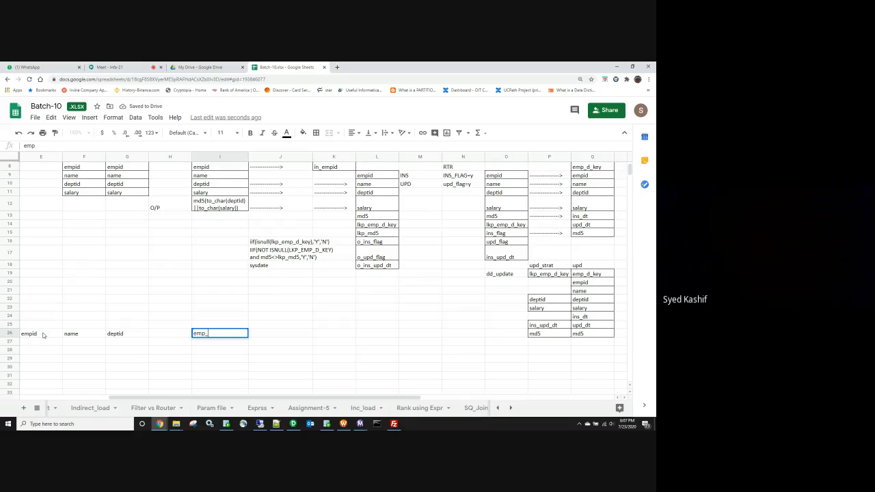
type("d_key")
key("Tab")
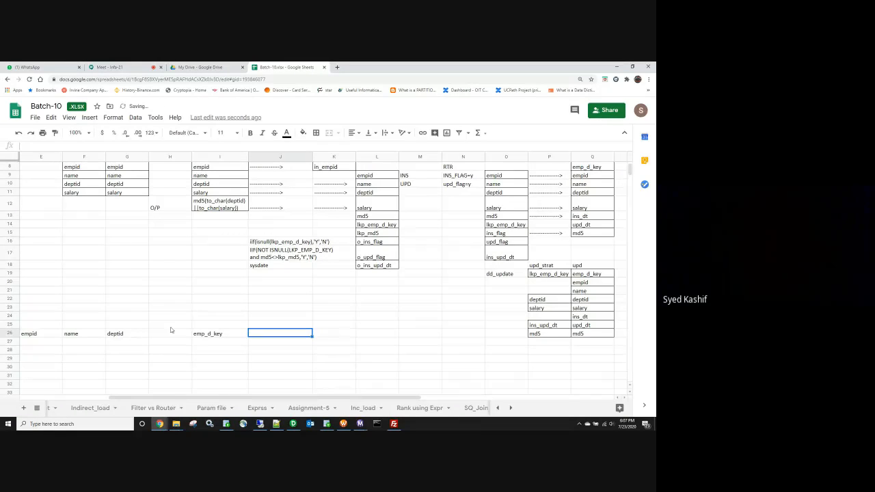
Step: Insert sal before emp_d_key and shift emp_d_key over to J26
left_click(171, 332)
type("sal")
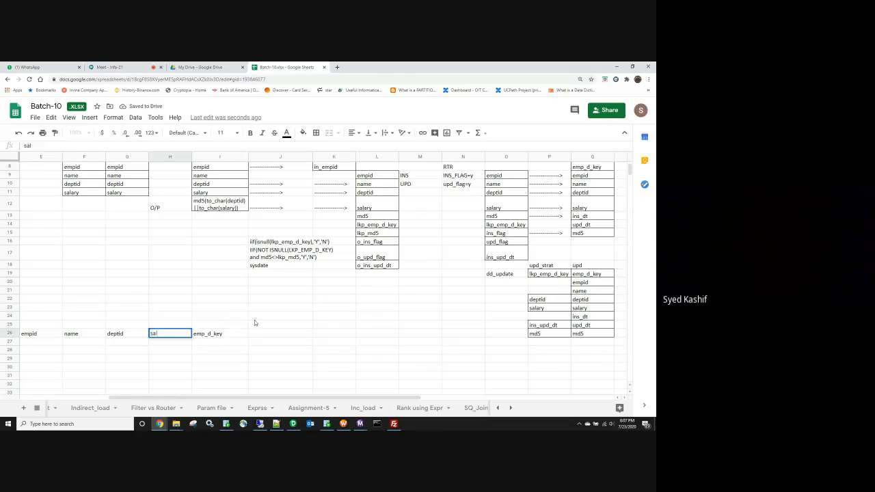
key("Tab")
key("ctrl+c")
key("Right")
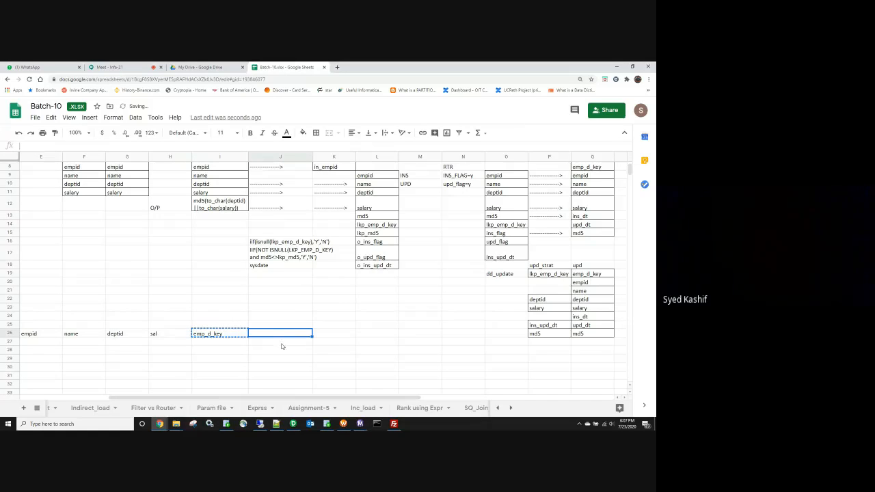
key("ctrl+v")
key("ctrl+Left")
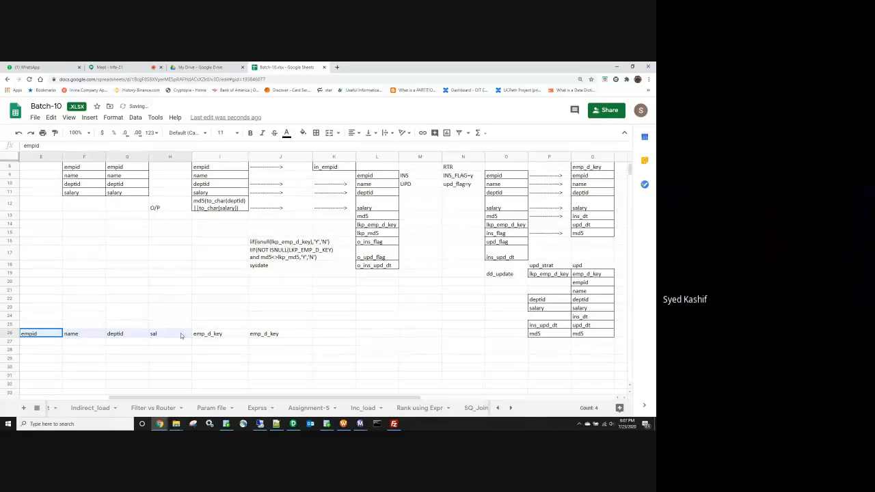
Step: Copy empid through sal into K26:N26 and clear the stray I26 cell
left_click(176, 333, "shift")
key("ctrl+c")
left_click(214, 335)
key("Delete")
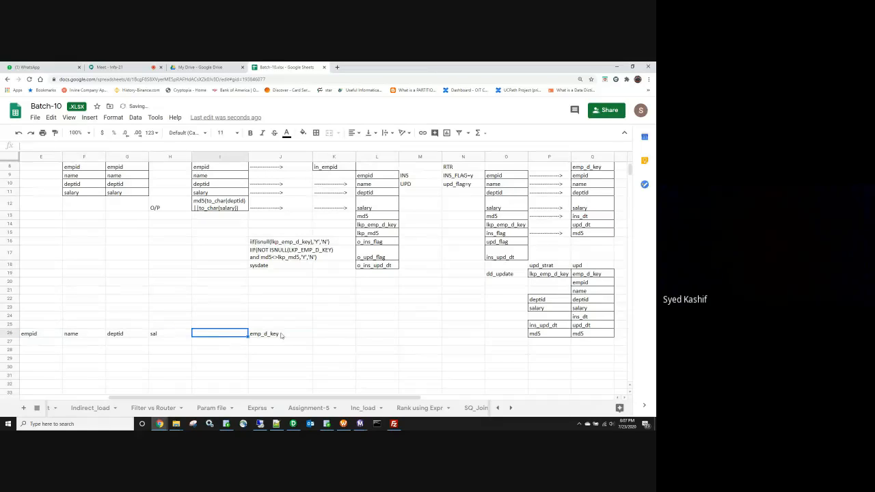
left_click(338, 334)
key("ctrl+v")
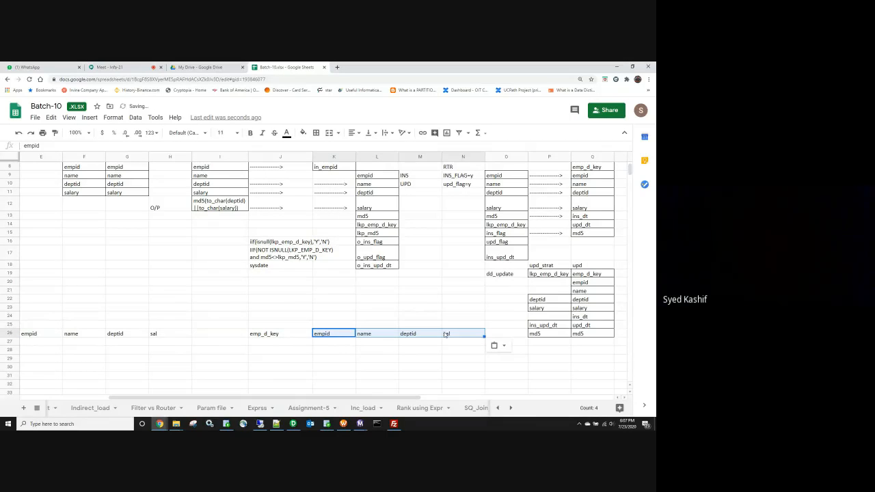
Step: Move the whole header row from row 26 down to row 31
left_click_drag(446, 334, 31, 334)
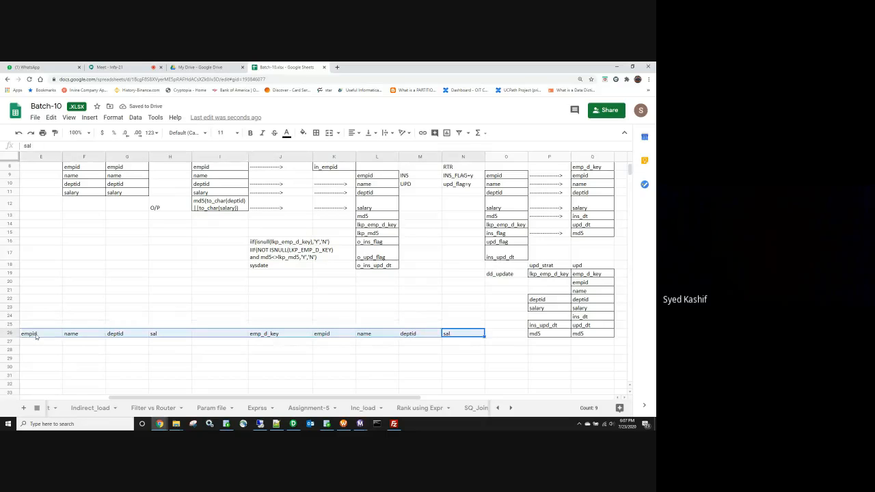
key("ctrl+x")
left_click(41, 376)
key("ctrl+v")
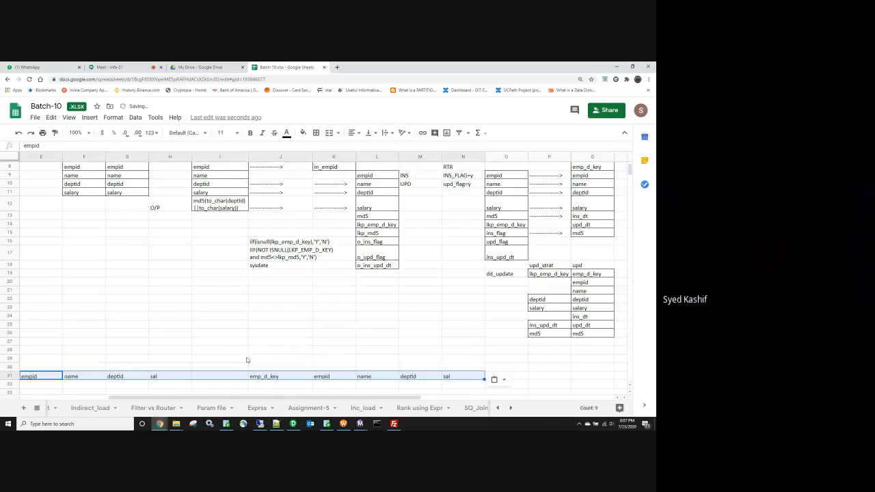
scroll(246, 360, "down", 3)
Step: Add ins_dt, upd_dt and md5 headers after sal in row 31
left_click(505, 327)
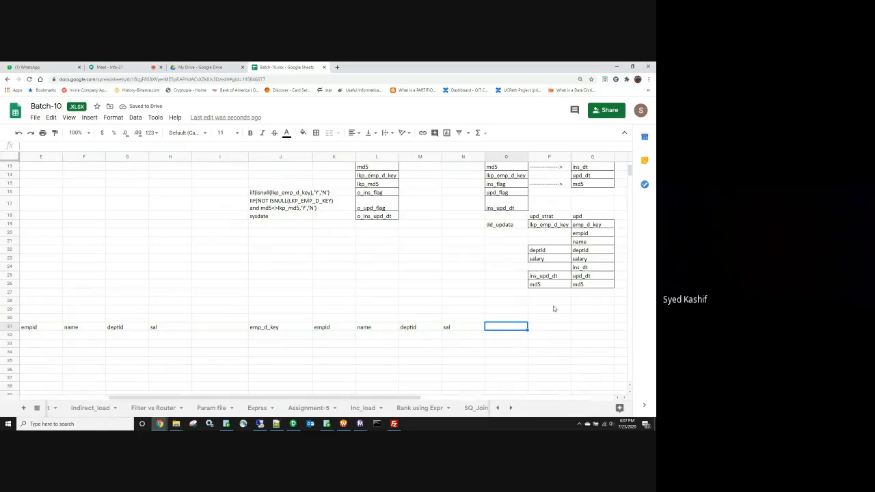
type("ins_")
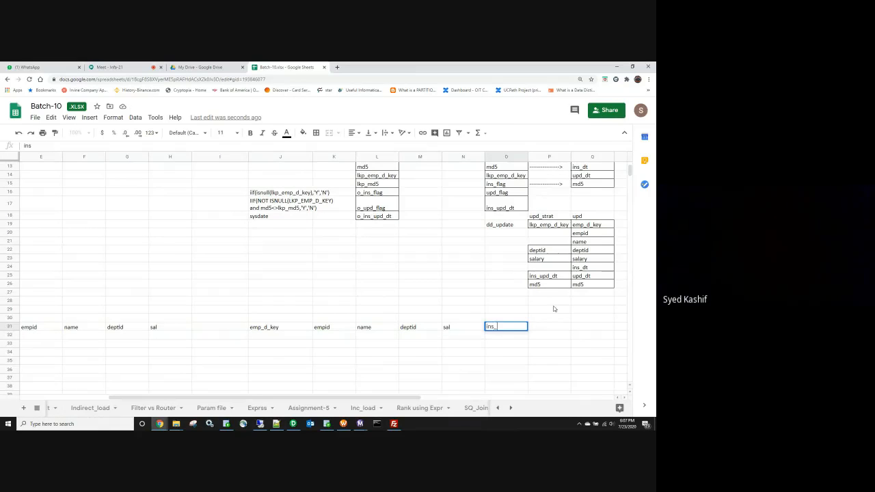
type("dt")
key("Tab")
type("upd")
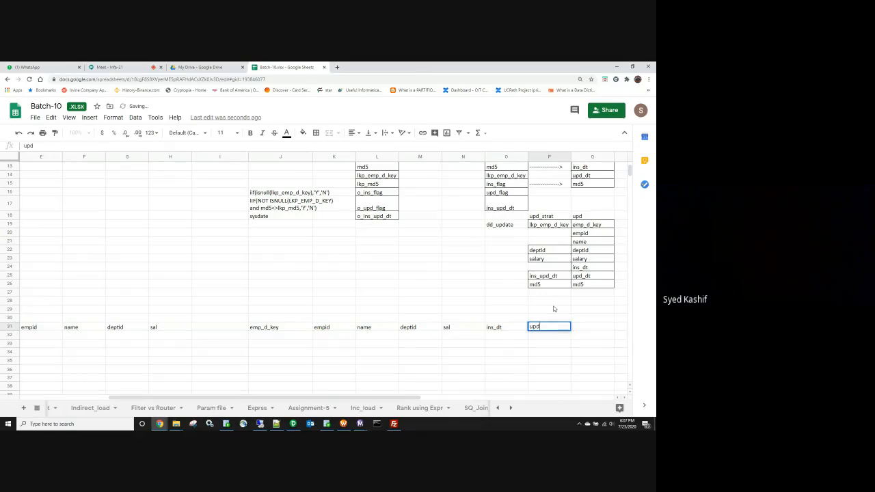
type("_dt")
key("Tab")
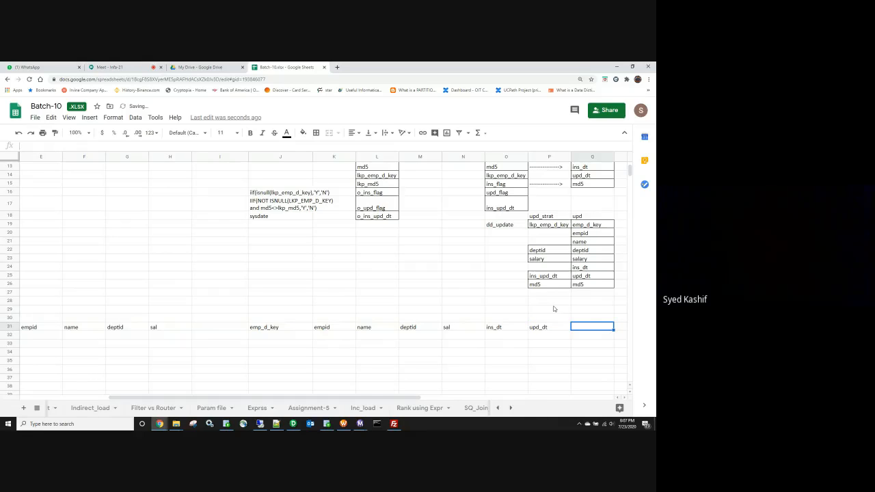
type("md5")
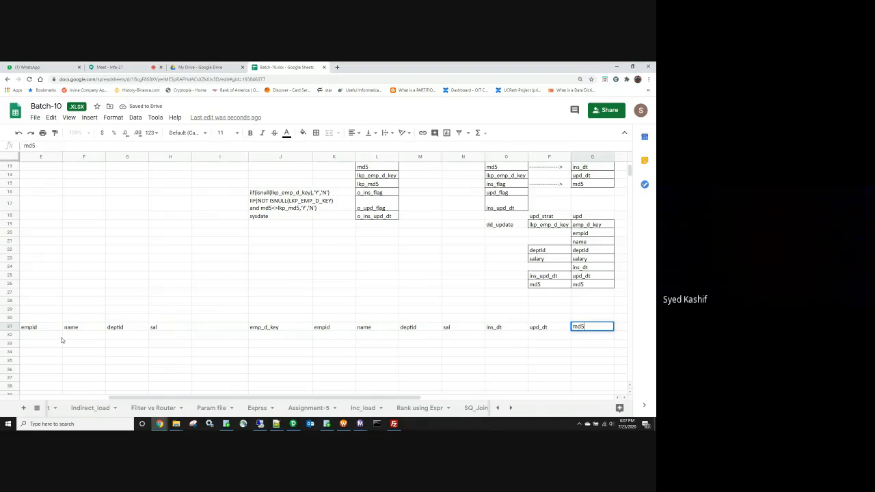
Step: Enter the source record in row 32: empid 1, an employee name, deptid 10, sal 1000
left_click(58, 336)
type("a")
left_click(88, 342)
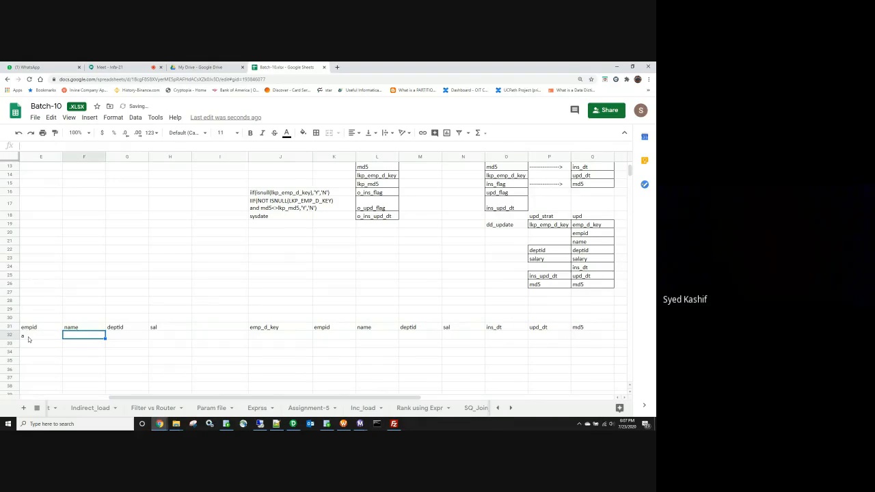
left_click(28, 339)
type("1")
key("Tab")
type("abdi")
key("BackSpace")
type("ul")
key("Tab")
type("10")
key("Tab")
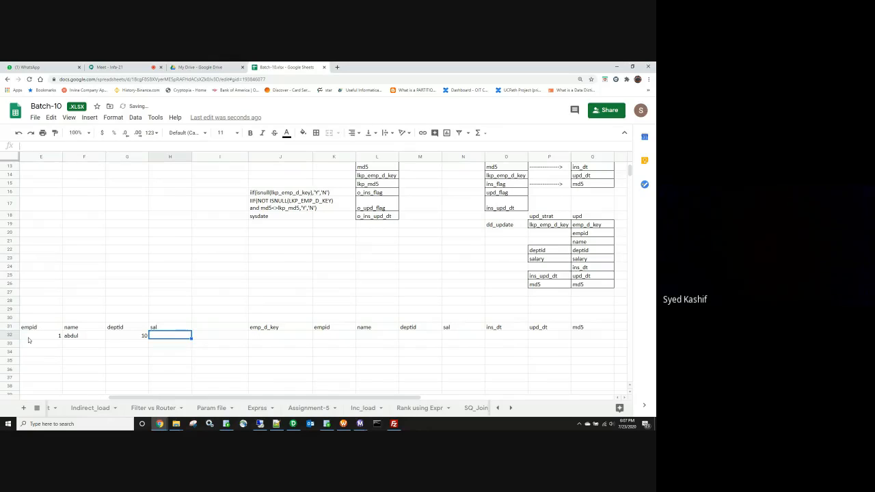
type("1000")
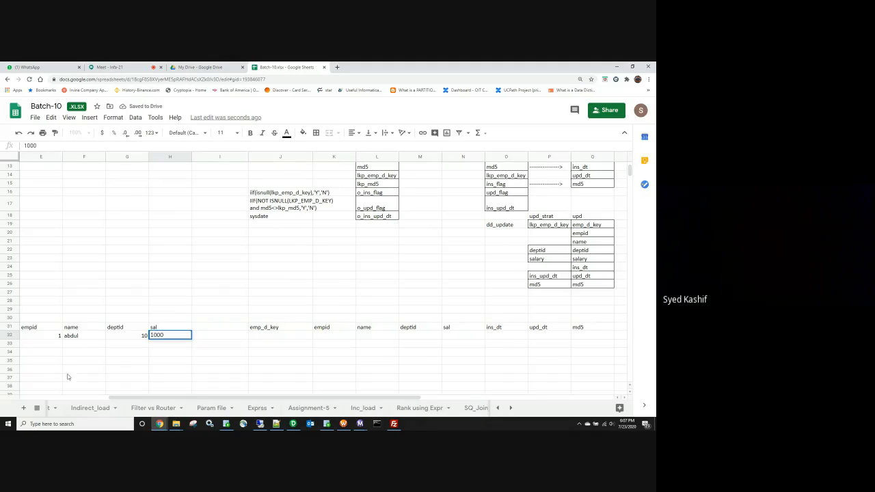
left_click(83, 368)
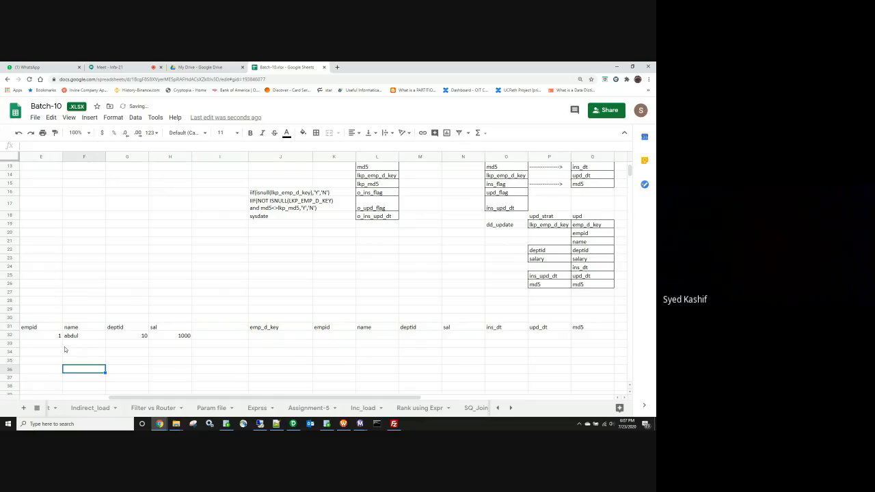
Step: Enter emp_d_key 1 in J32 and copy the source values into K32:N32
left_click(254, 336)
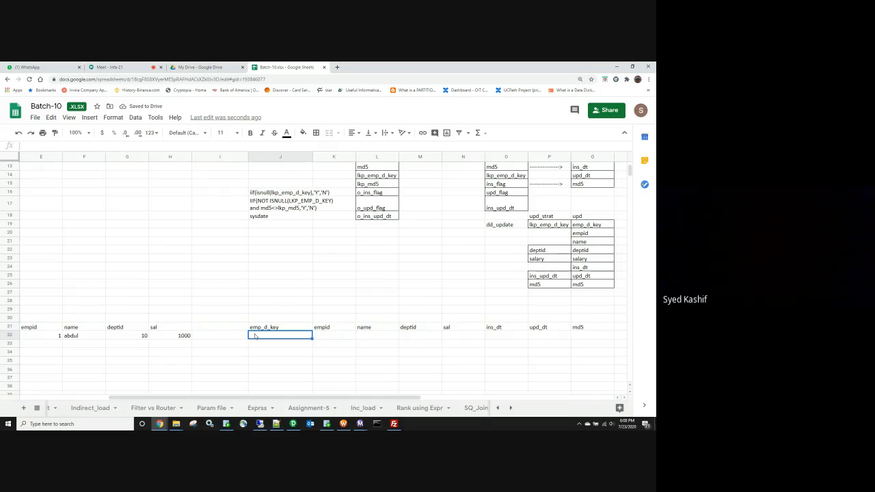
type("1")
key("Tab")
left_click(49, 336)
left_click_drag(50, 339, 171, 336)
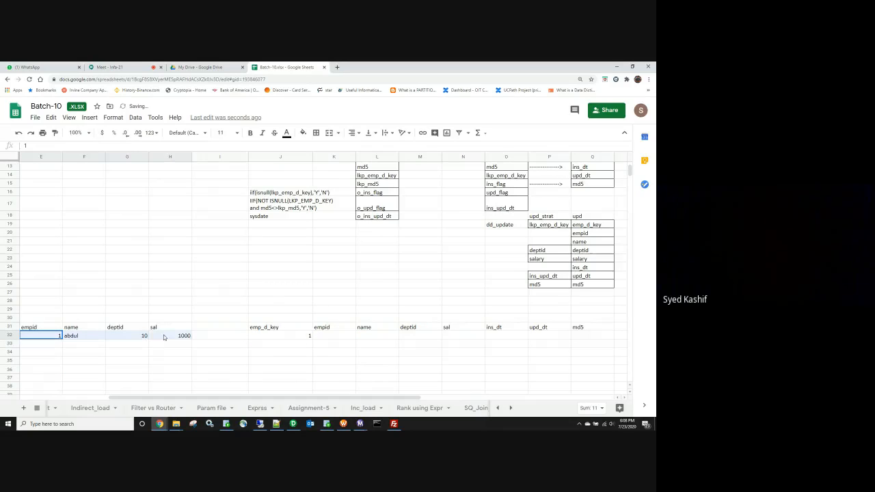
key("ctrl+c")
left_click(329, 338)
key("ctrl+v")
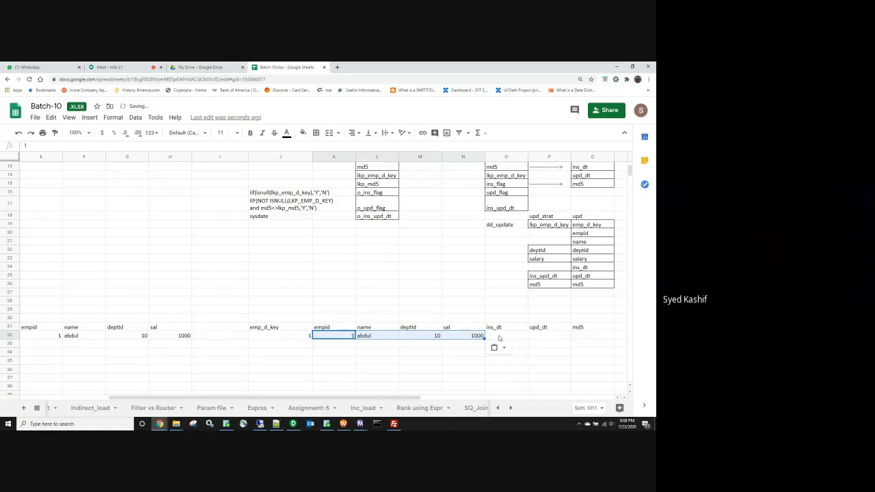
Step: Enter ins_dt 7/23, try null and 9999/12/31 for upd_dt, then clear it
left_click(499, 337)
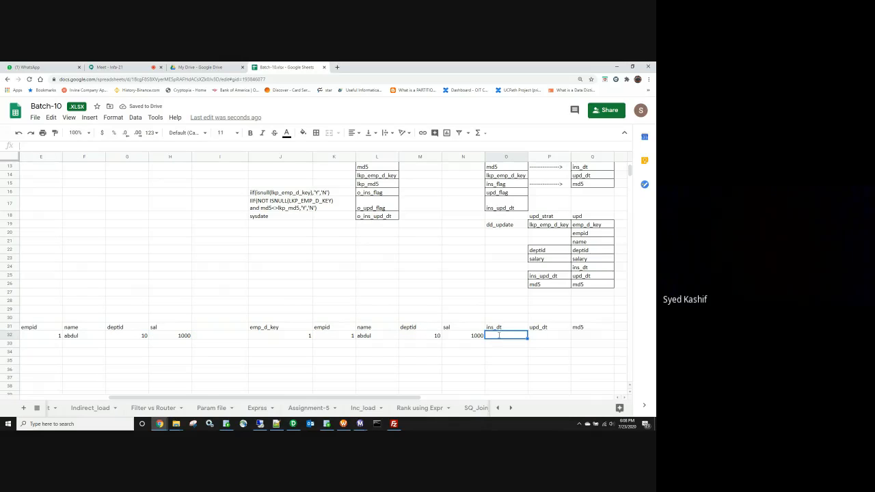
type("7/23")
key("Tab")
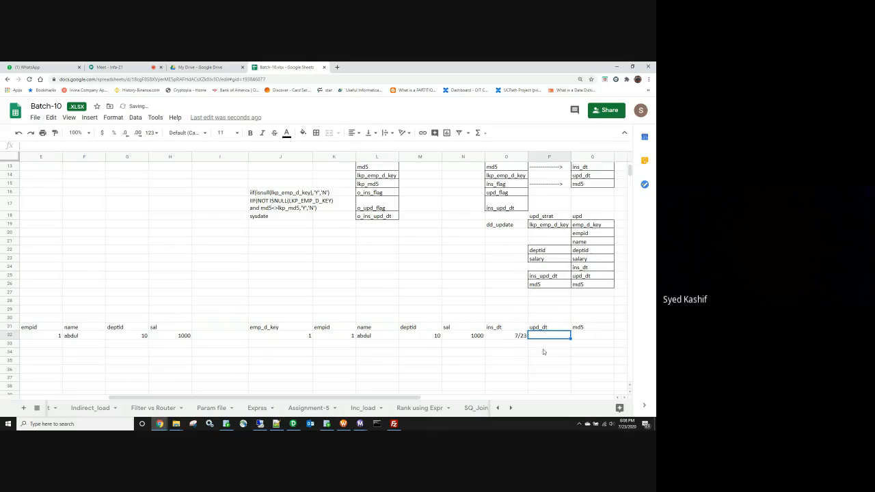
type("null")
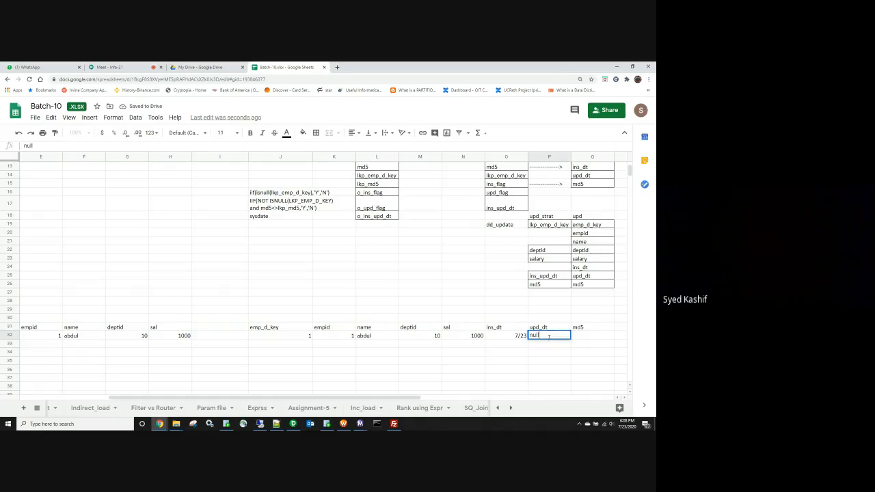
key("Return")
left_click(543, 337)
type("9999/12/31")
left_click(547, 364)
left_click(546, 337)
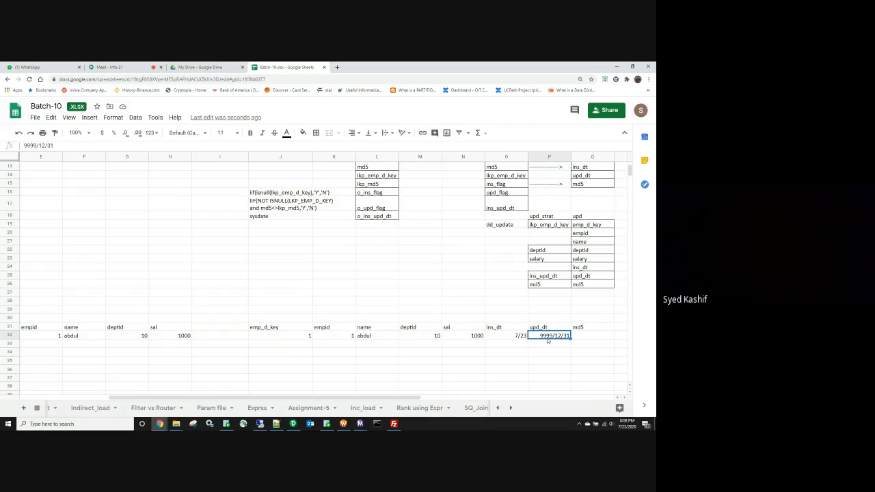
key("Delete")
Step: Enter the md5 value abc111 in Q32
left_click(590, 337)
type("abc111")
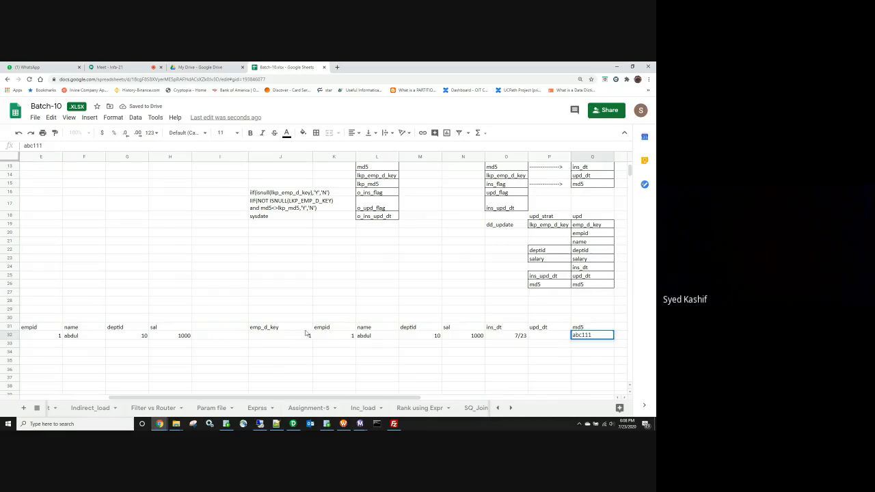
left_click_drag(146, 336, 178, 338)
left_click(591, 339)
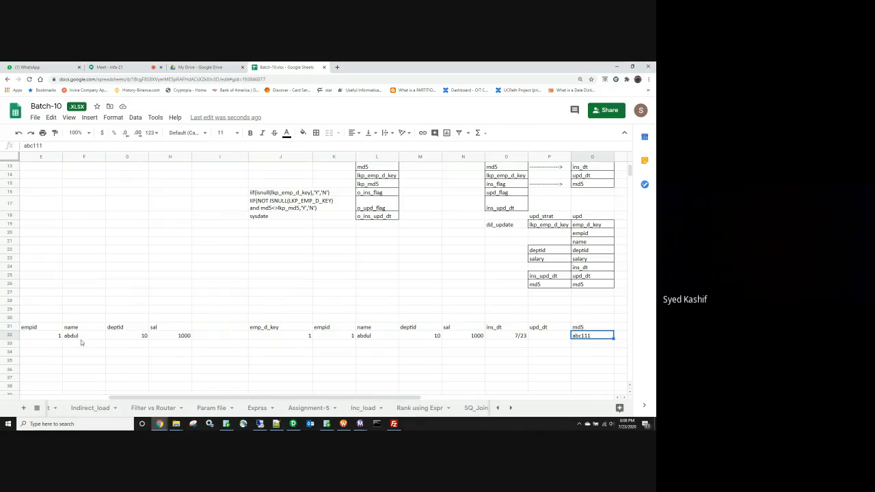
Step: Change deptid to 20 in both the source and target rows
left_click(137, 336)
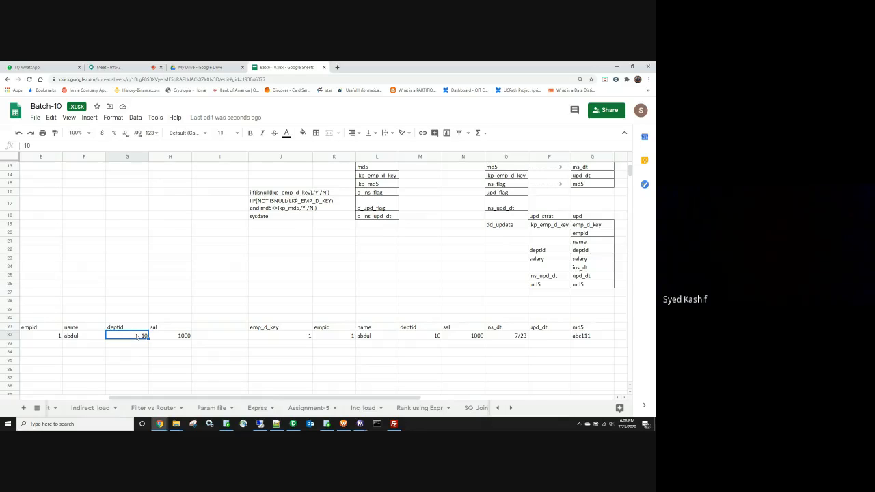
type("20")
left_click(337, 372)
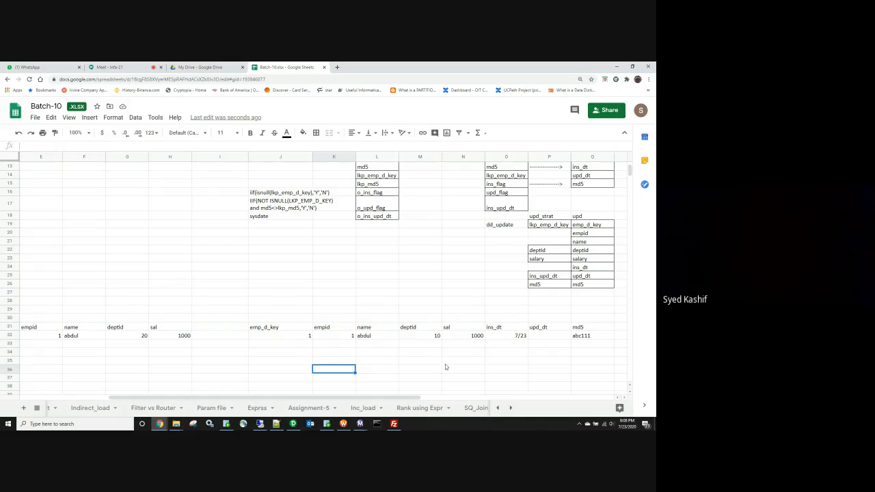
left_click(428, 335)
type("20")
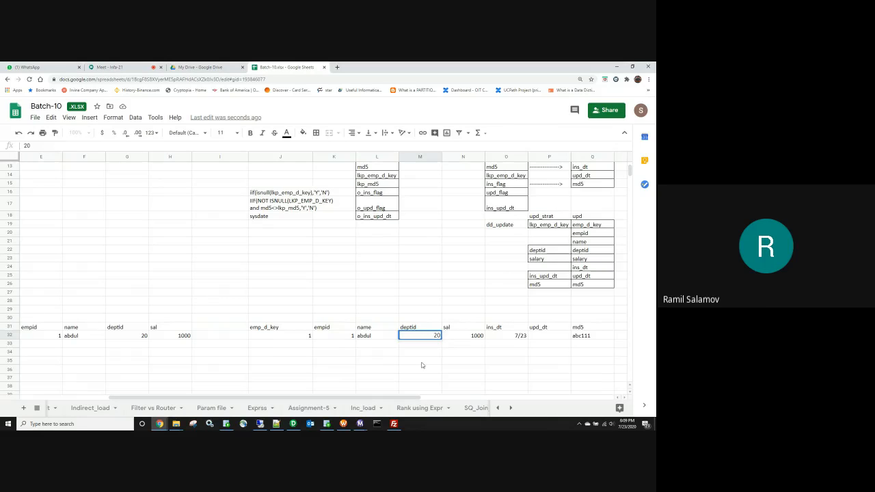
left_click(422, 365)
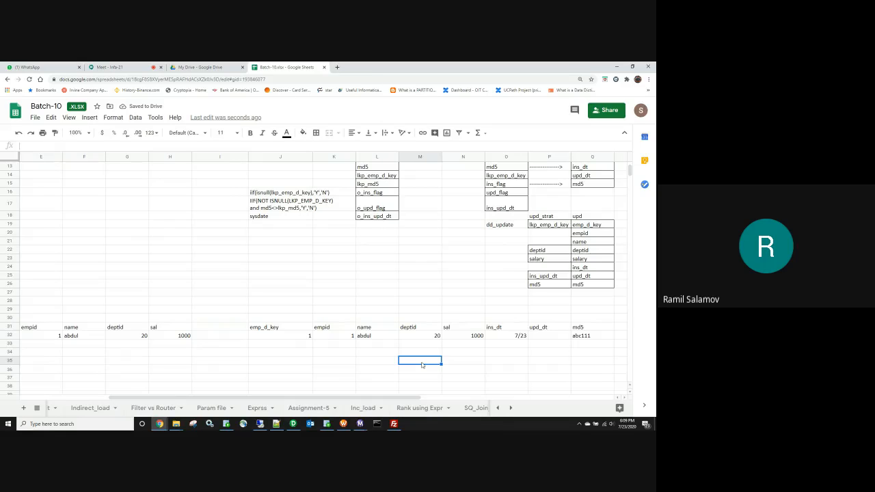
Step: Set upd_dt to 7/24 and change the md5 value to abc123
left_click(534, 336)
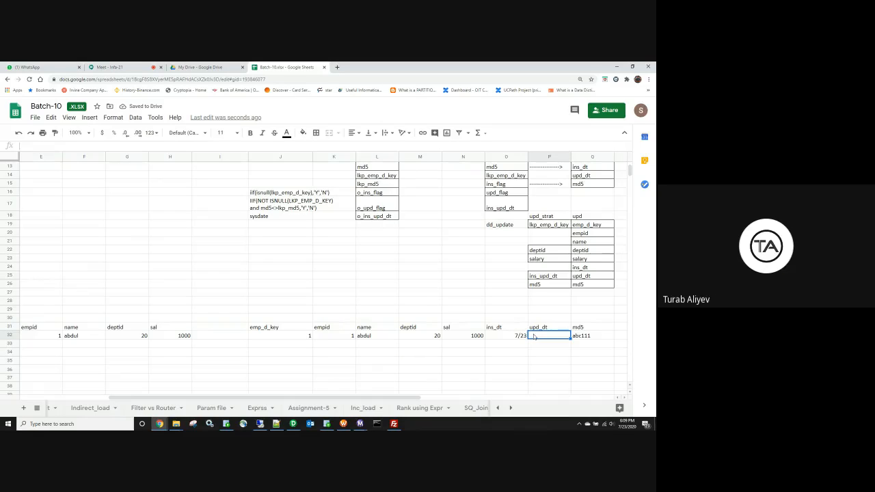
type("7/24")
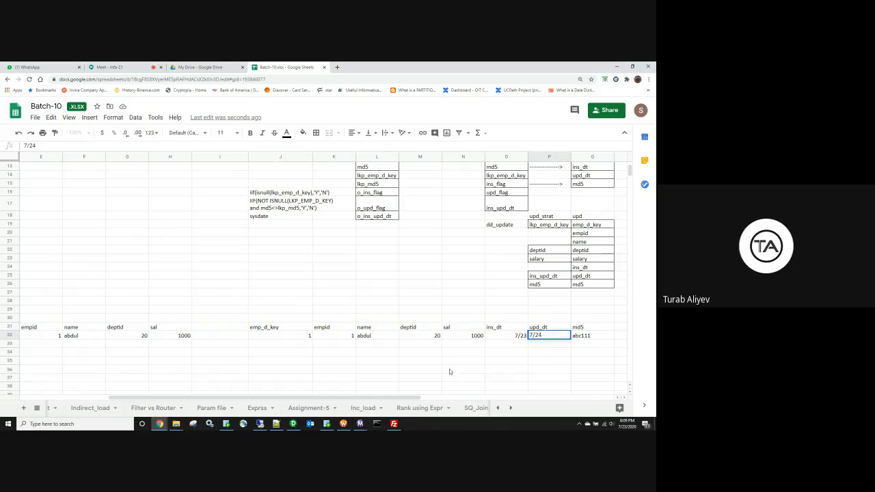
left_click(450, 371)
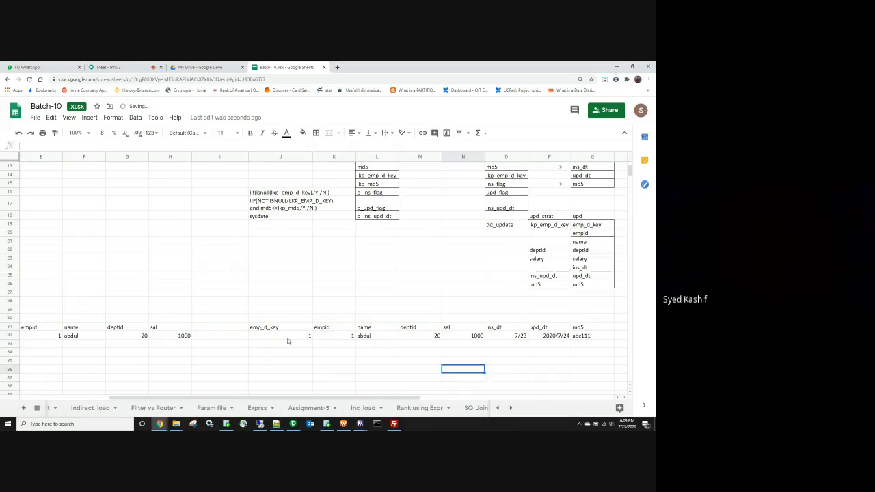
left_click_drag(288, 340, 589, 336)
left_click(590, 336)
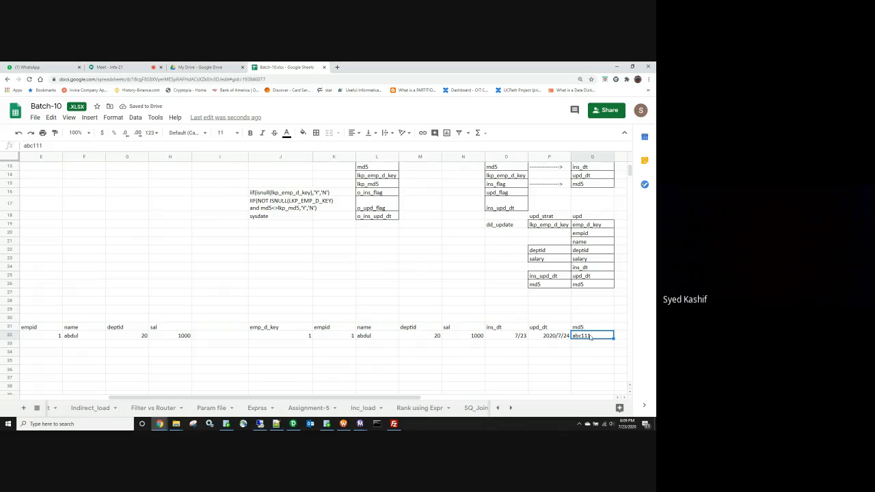
double_click(590, 336)
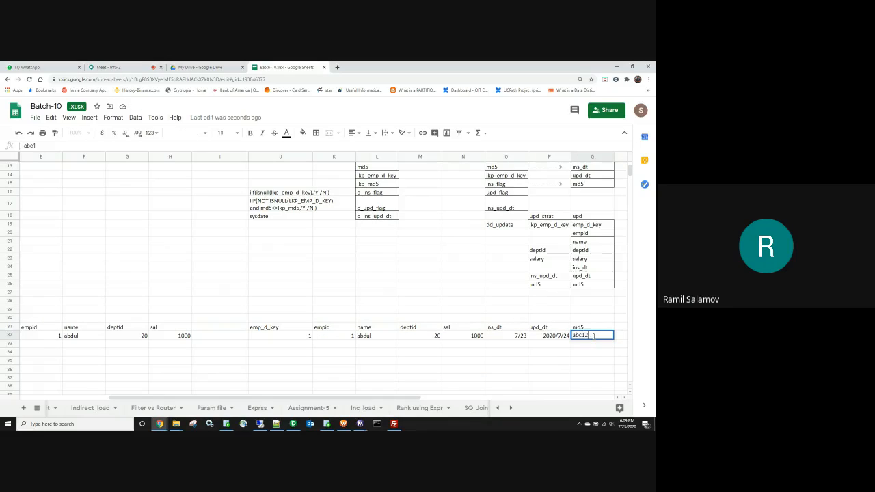
key("BackSpace")
key("BackSpace")
type("23")
left_click(507, 391)
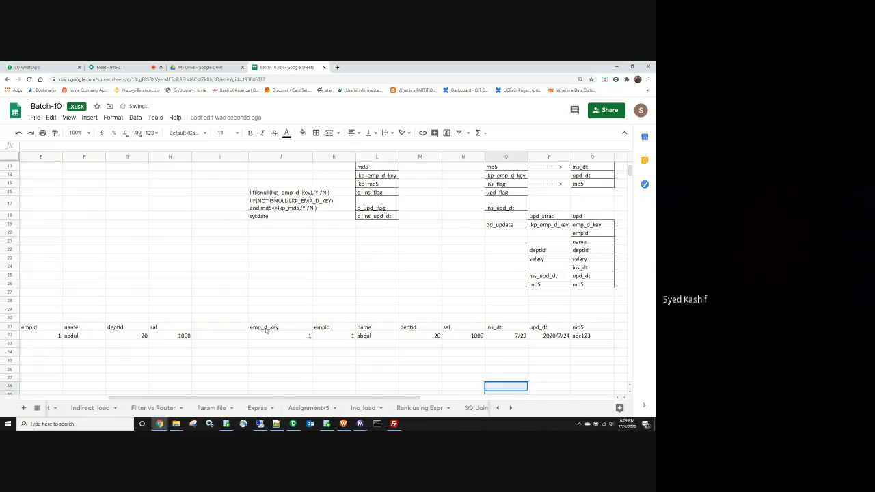
left_click_drag(267, 331, 585, 343)
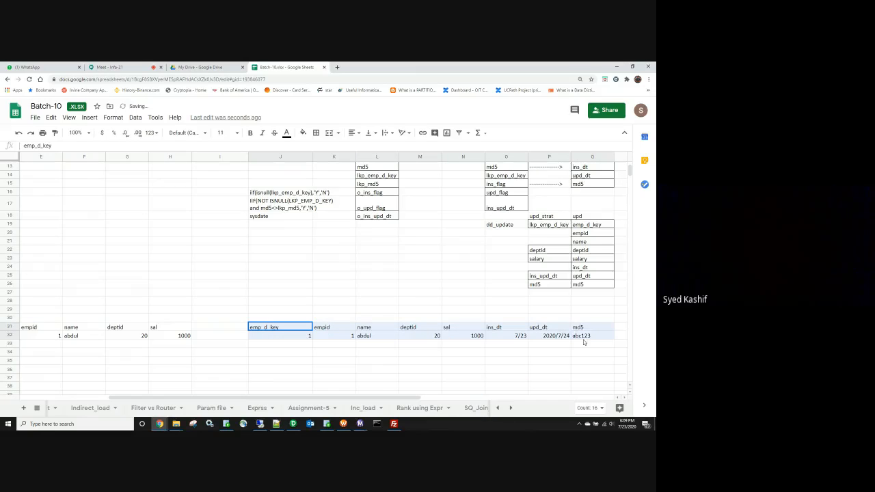
Step: Put all borders on the target table and start a new header row with emp_d_key
left_click(315, 133)
left_click(318, 149)
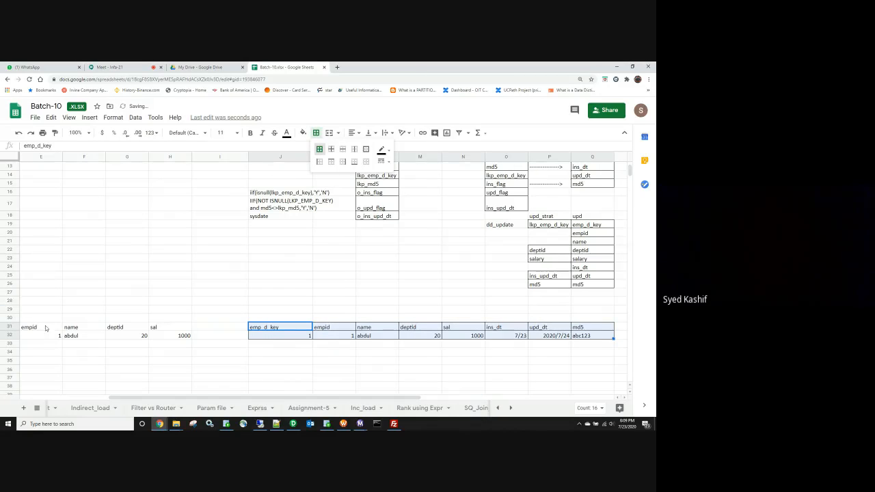
left_click_drag(33, 330, 179, 337)
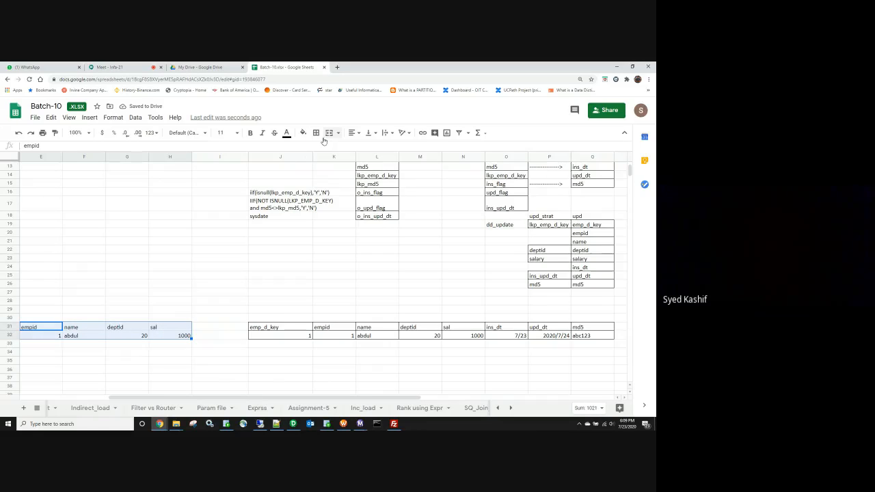
left_click(305, 358)
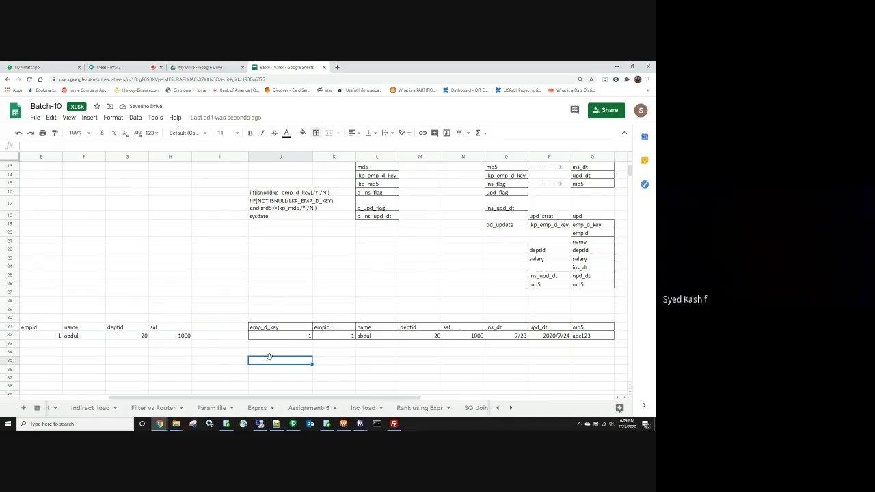
type("emp_d")
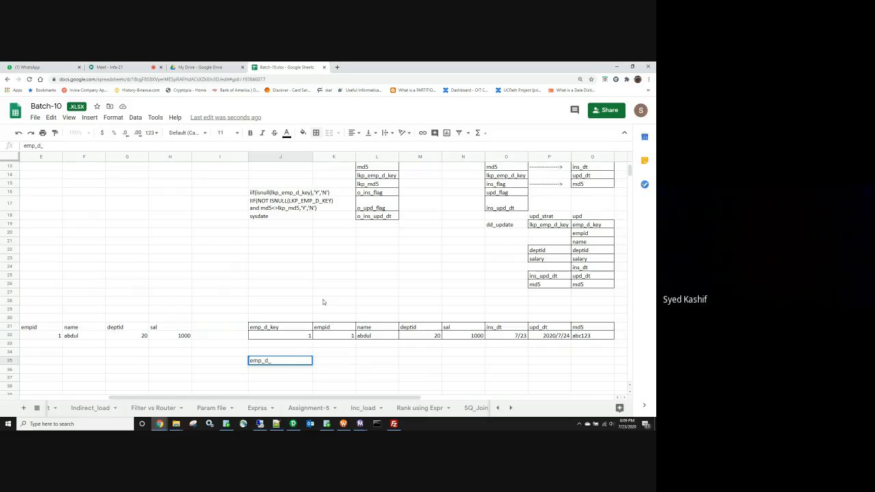
type("_key")
left_click(341, 363)
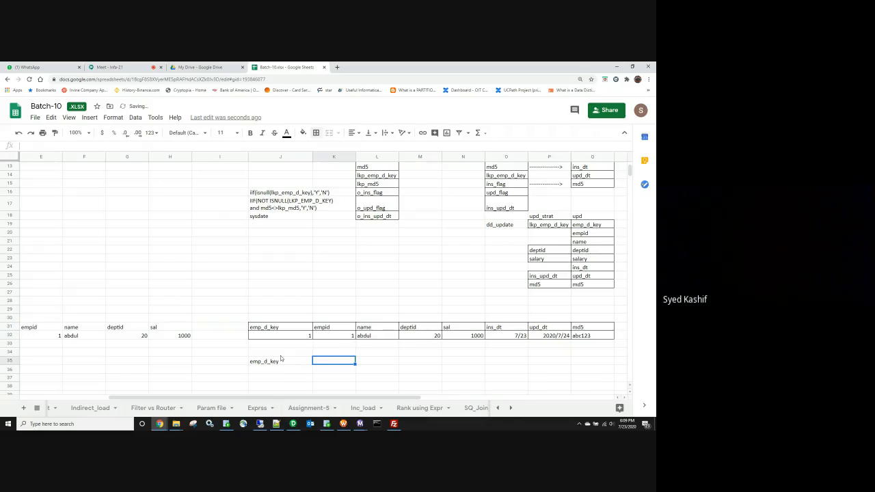
Step: Copy the empid–sal headings into K35:N35 and add ins_dt after them
left_click_drag(46, 327, 156, 330)
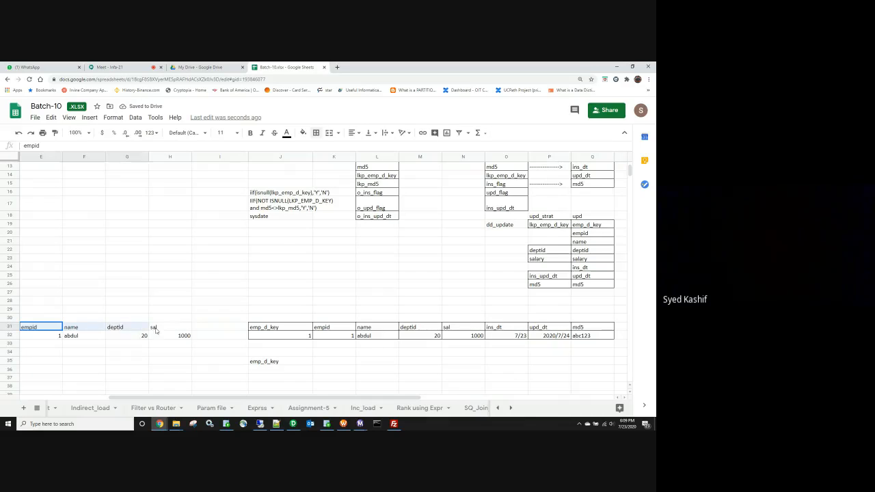
key("ctrl+c")
left_click(335, 362)
key("ctrl+v")
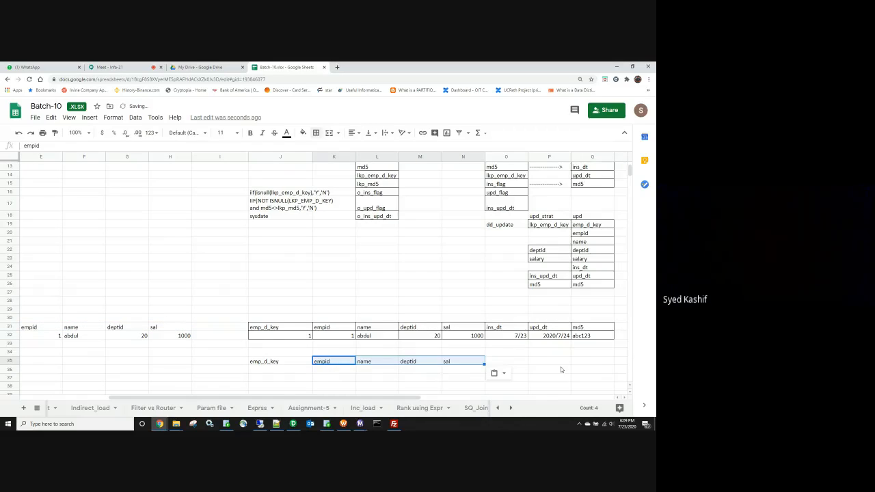
left_click(510, 360)
type("ins")
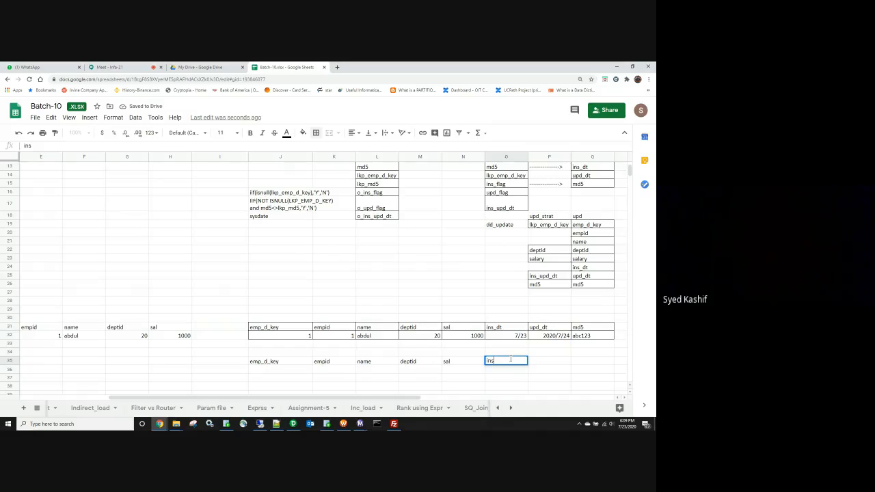
type("_dt")
key("Tab")
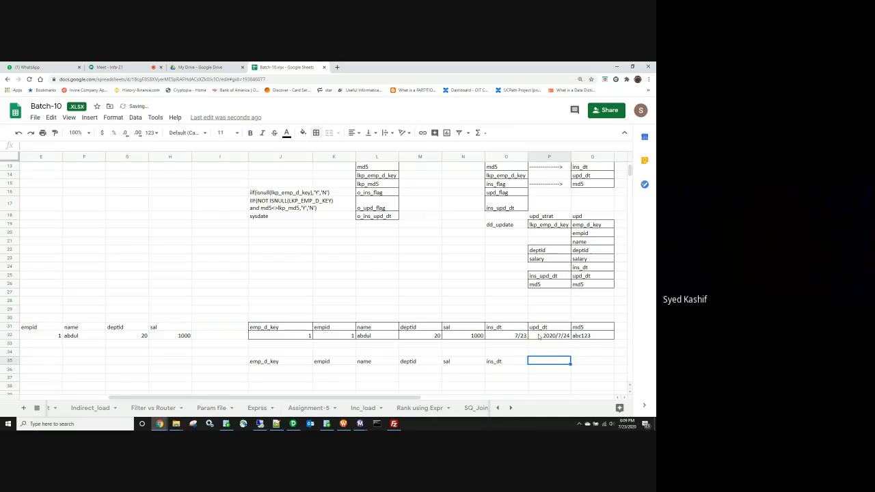
Step: Add end_dt, md5 and act_flag headings to finish row 35
type("end_dt")
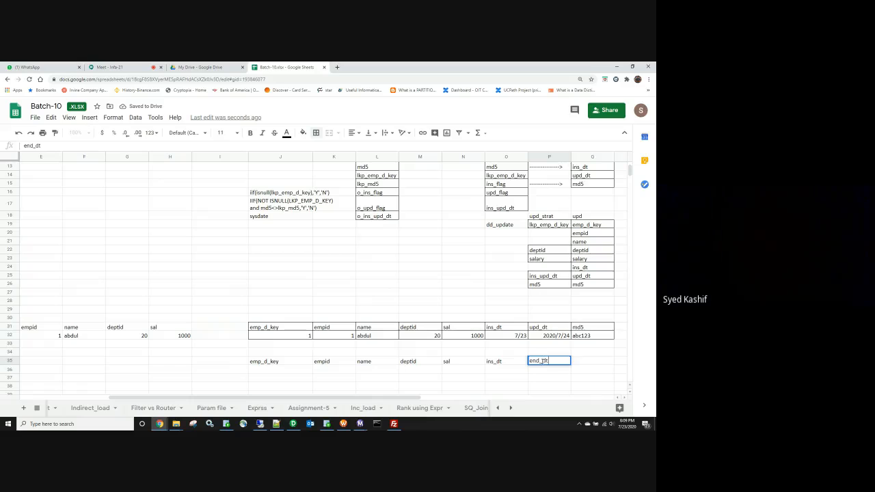
key("Tab")
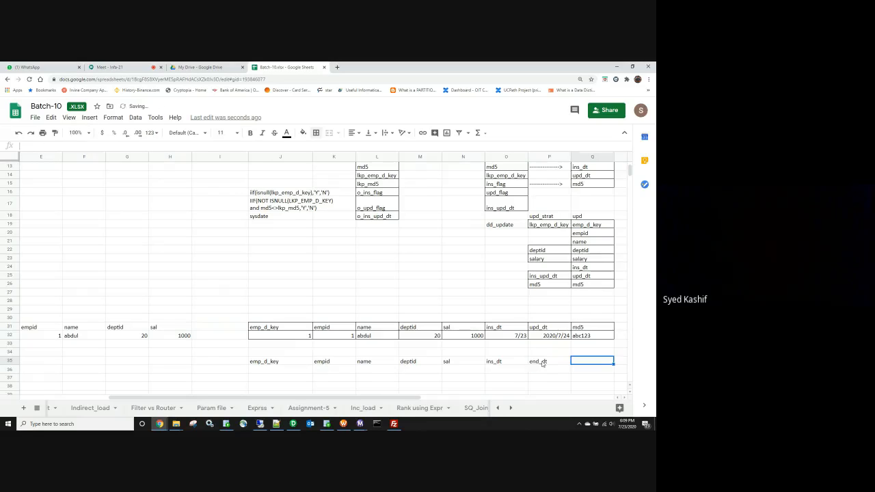
type("md")
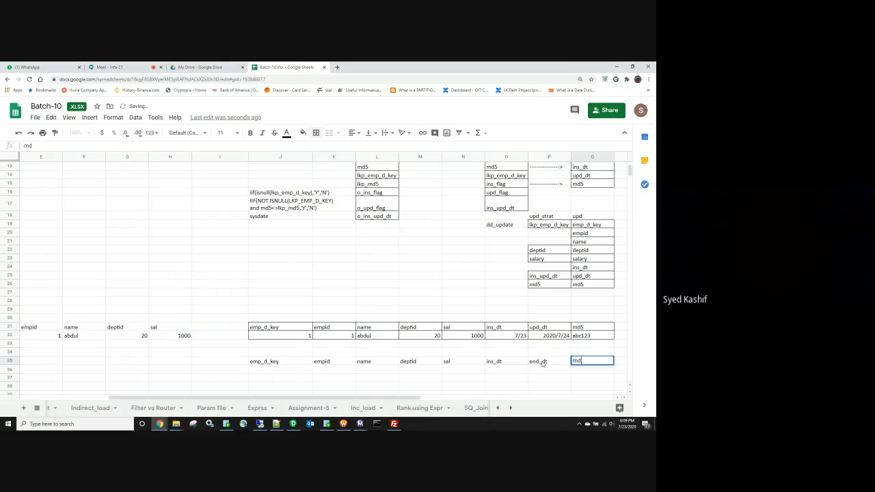
type("5")
key("Tab")
type("ac")
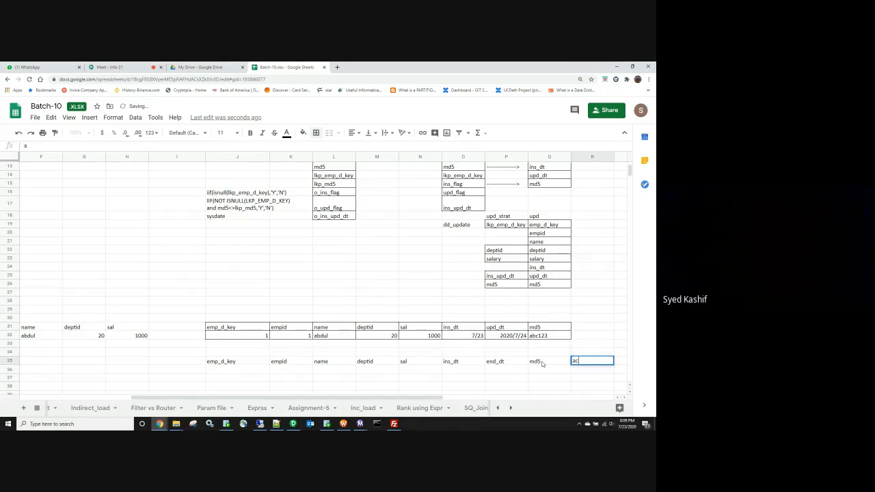
type("t_flag")
key("Return")
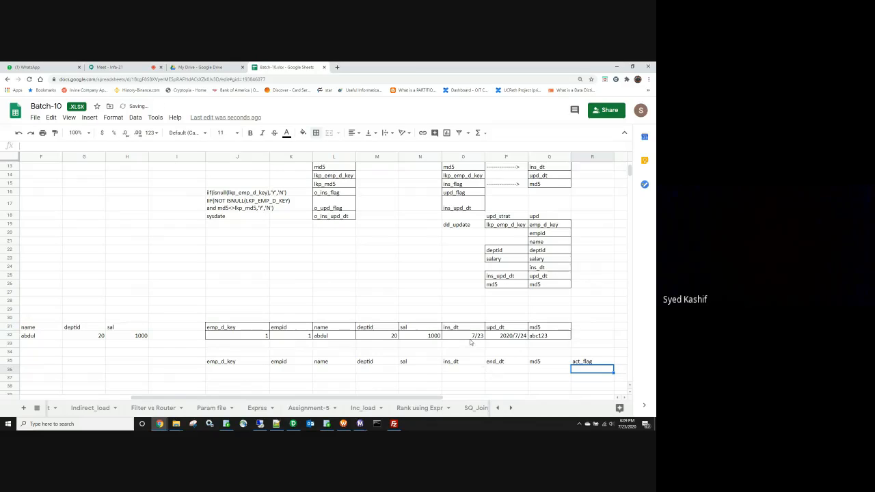
left_click(494, 327)
left_click(501, 361)
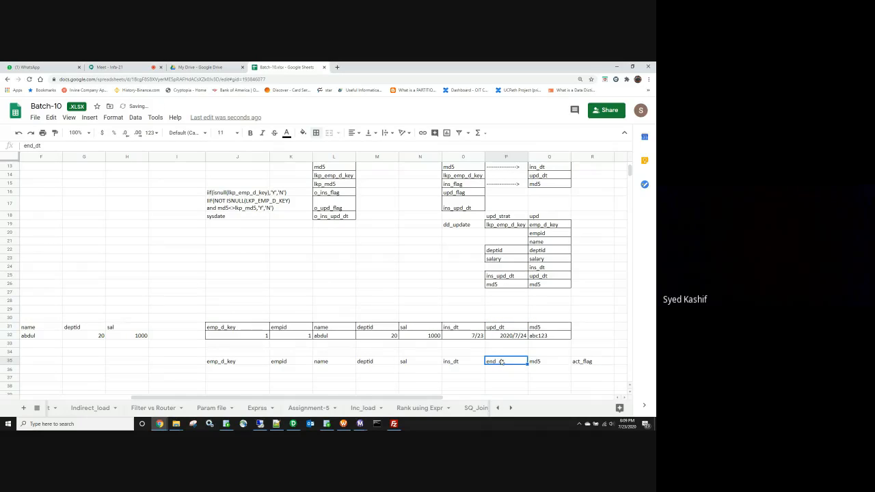
left_click(583, 363)
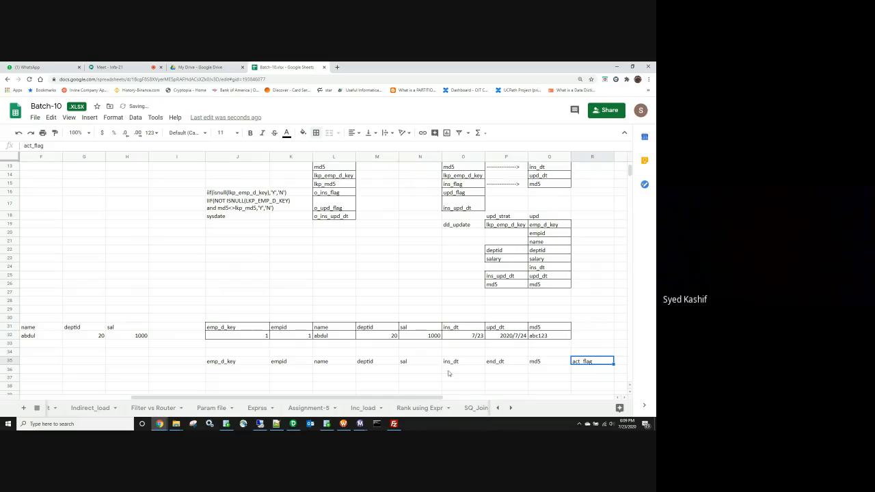
left_click(283, 378)
Step: Enter surrogate key 1 in the first history row and change the source deptid from 20 to 10
scroll(217, 332, "down", 2)
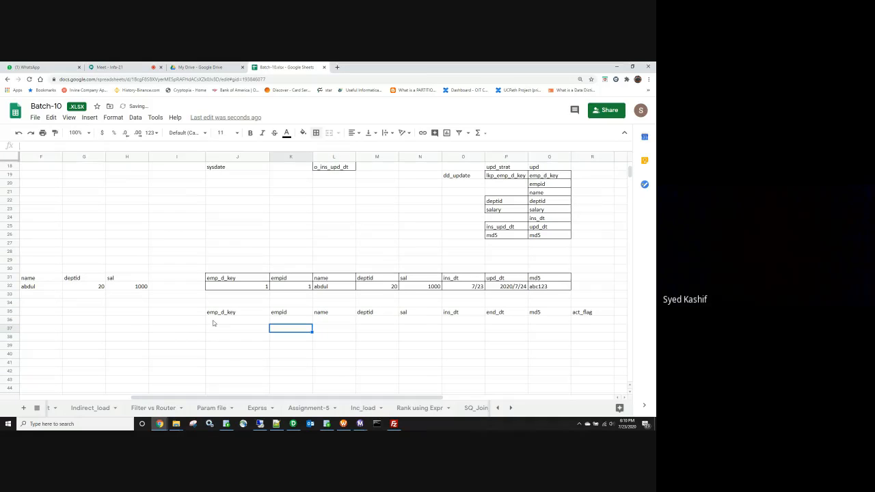
scroll(236, 395, "left", 1)
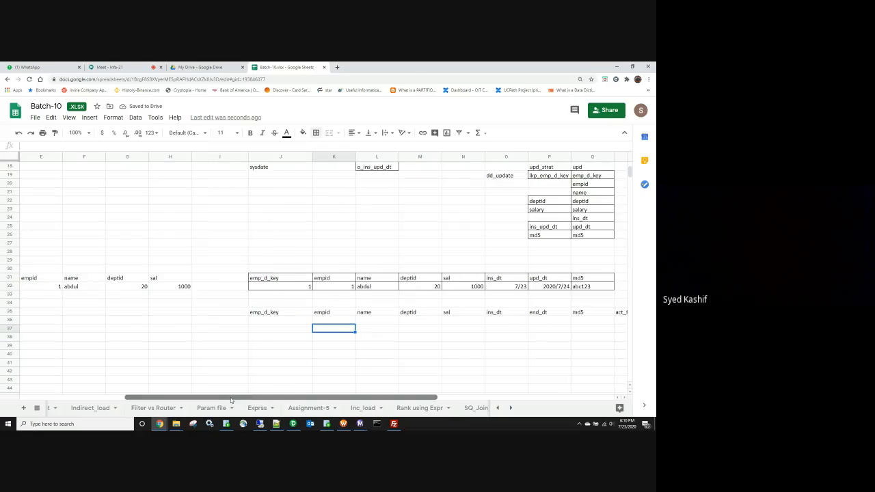
left_click(260, 323)
type("1")
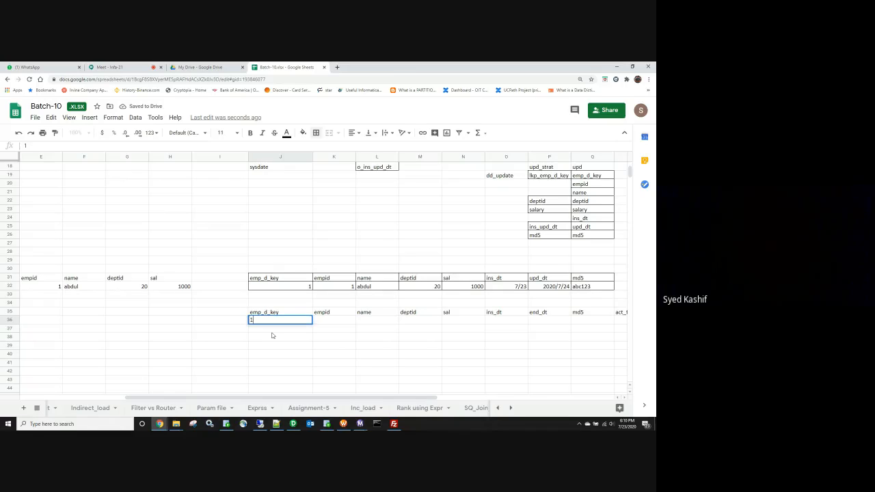
key("Tab")
left_click_drag(55, 287, 179, 287)
left_click(145, 288)
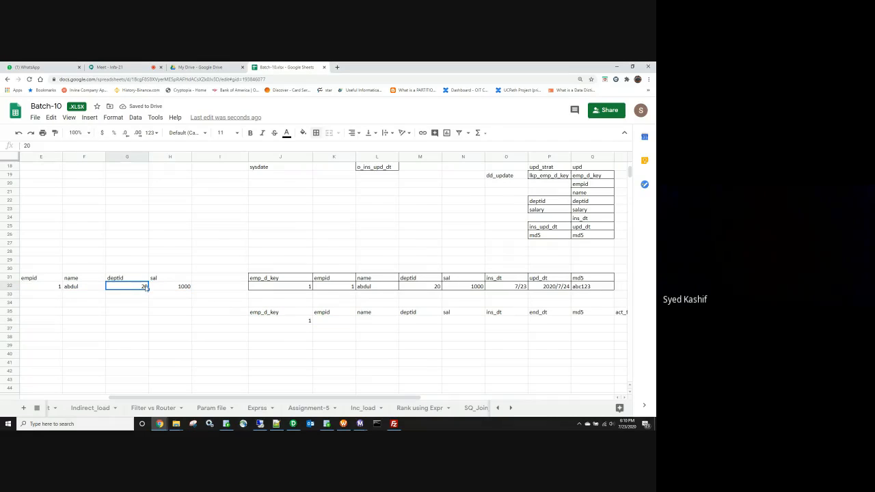
type("10")
left_click(116, 346)
Step: Copy the source empid-to-sal values into the history row and add ins_dt 7/23, md5 abc111, flag Y
left_click_drag(56, 287, 174, 288)
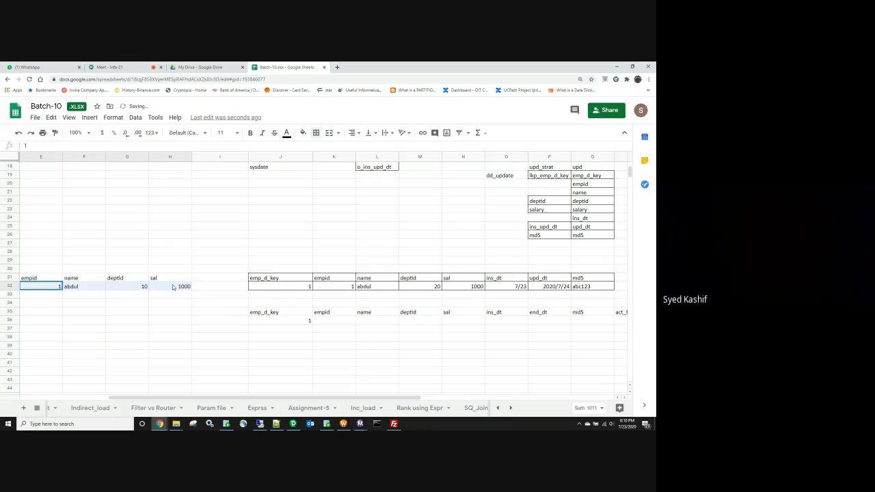
key("ctrl+c")
left_click(338, 321)
key("ctrl+v")
left_click(512, 324)
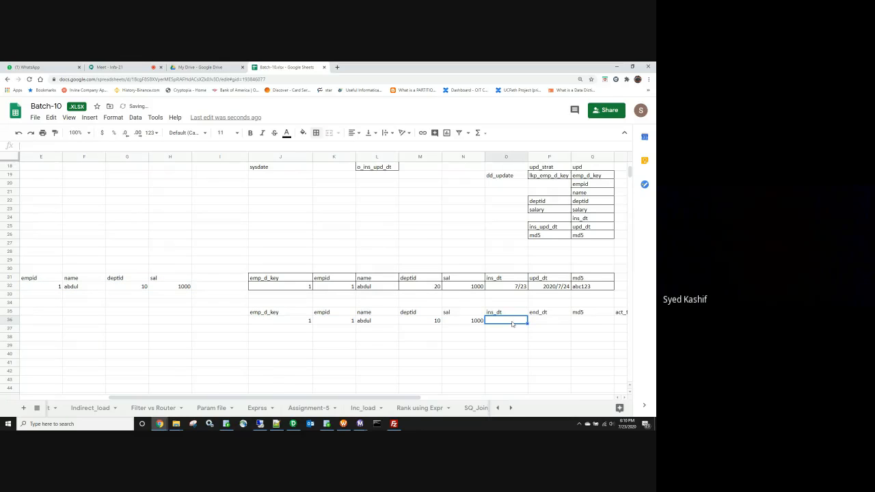
type("7/23")
key("Tab")
key("Tab")
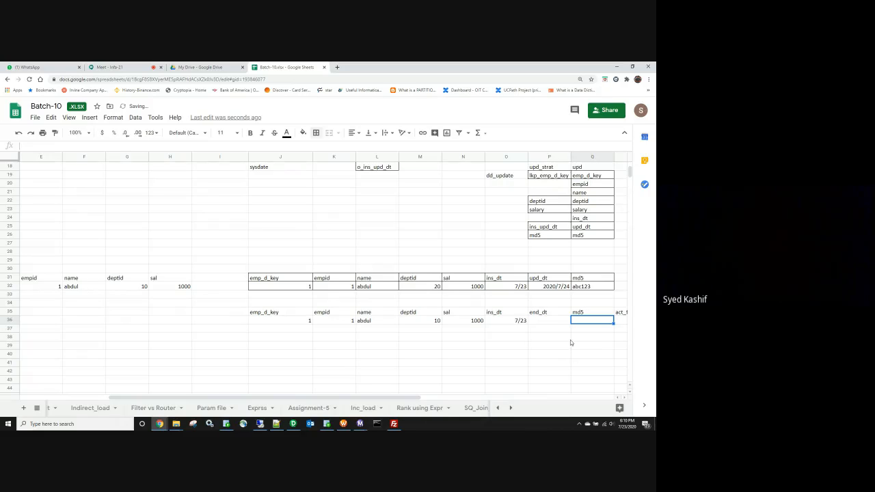
type("abc111")
key("Tab")
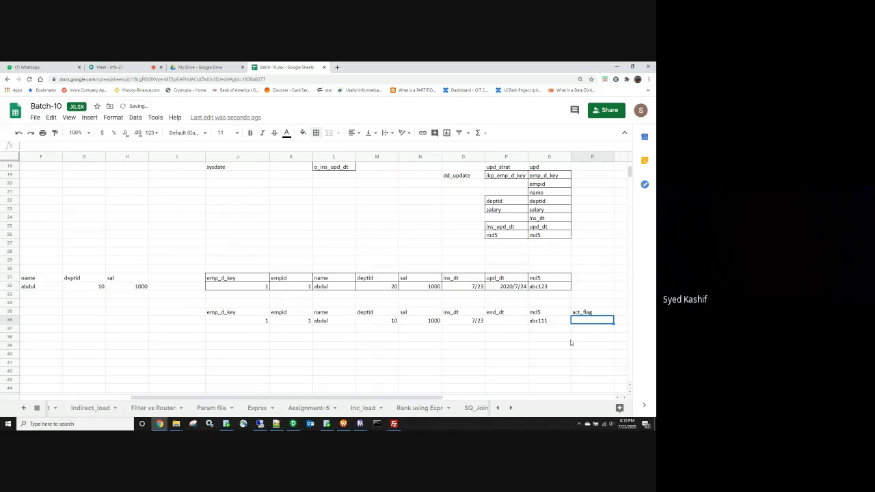
type("Y")
left_click(449, 377)
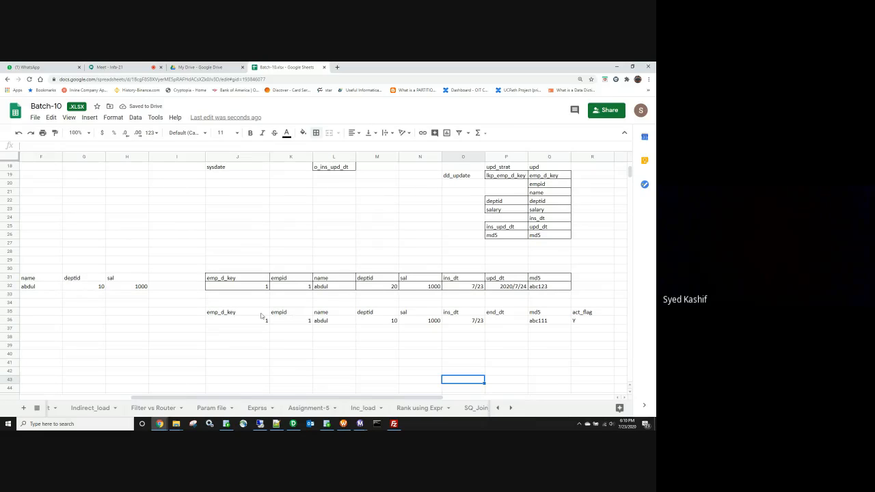
Step: Apply all borders to the history table J35:R37
left_click_drag(256, 311, 589, 332)
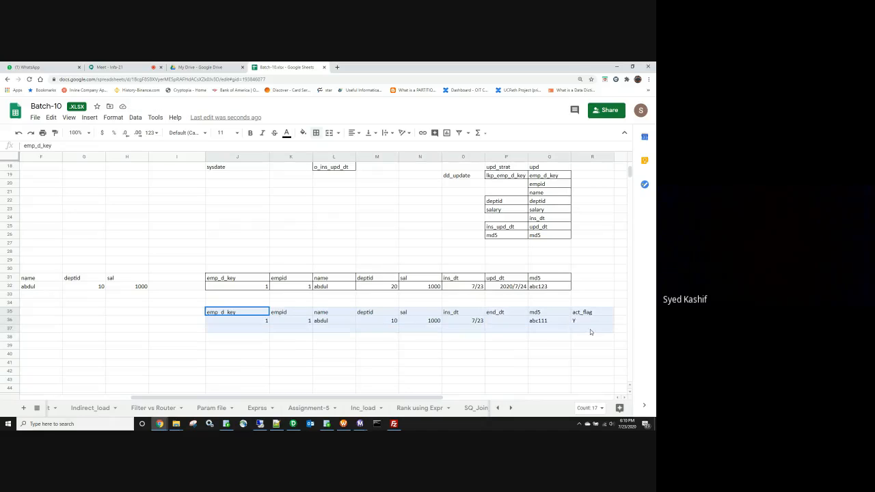
left_click(316, 133)
left_click(324, 150)
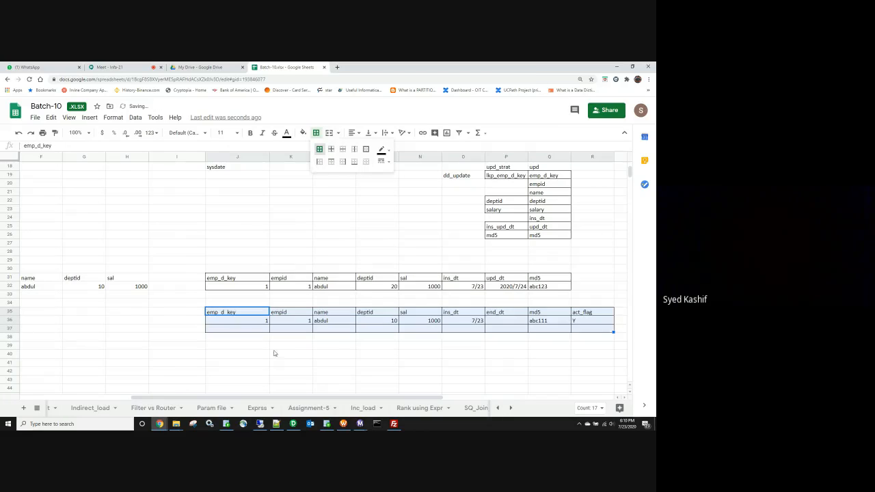
left_click(273, 351)
Step: Set the source deptid in G32 back to 20
key("Left")
key("Left")
key("Left")
key("Left")
key("Left")
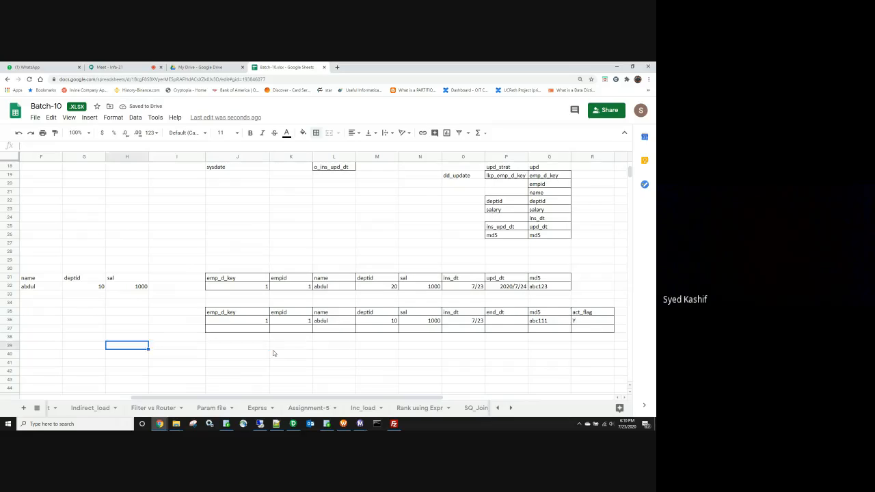
left_click(94, 287)
type("20")
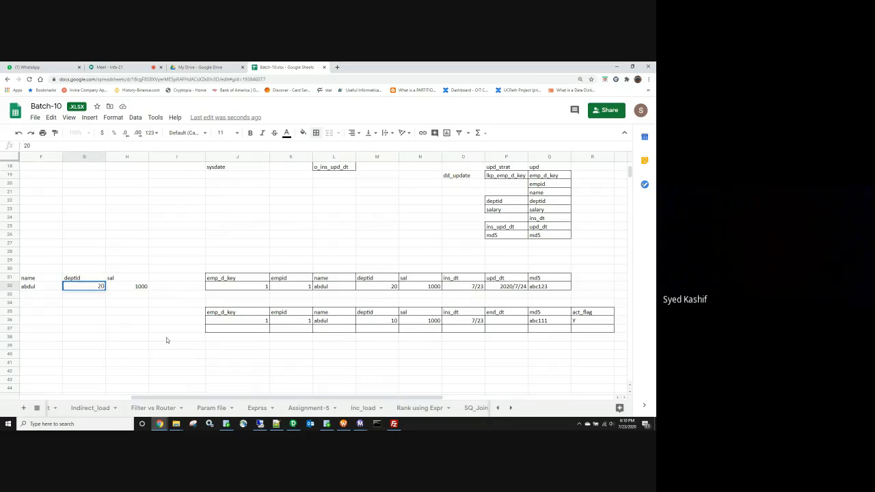
left_click(166, 339)
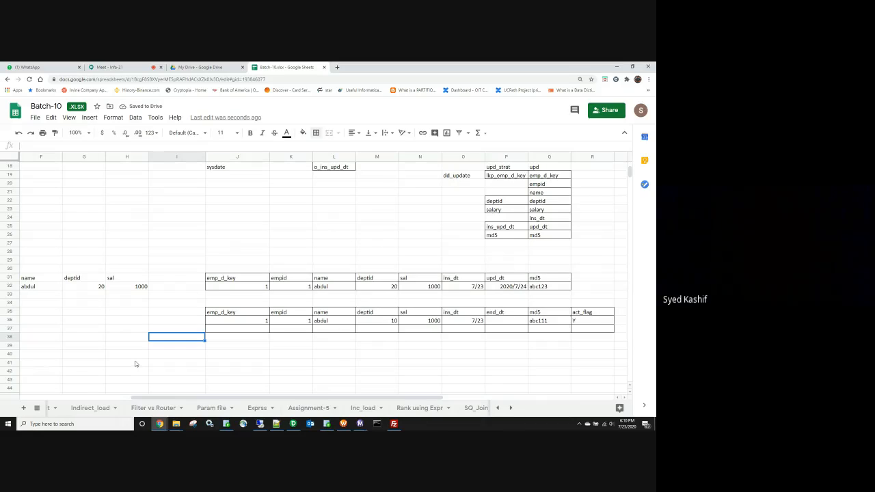
Step: Fill the end_dt and act_flag headings yellow
left_click(513, 316)
left_click(594, 314, "ctrl")
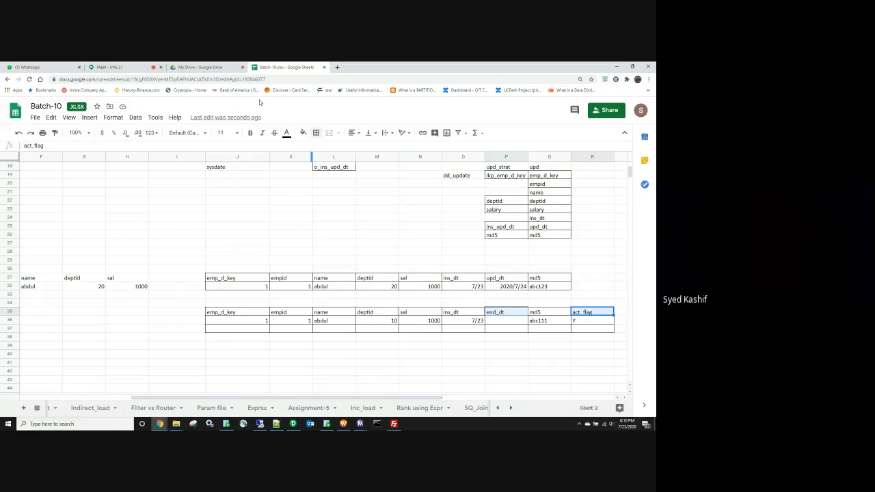
left_click(303, 133)
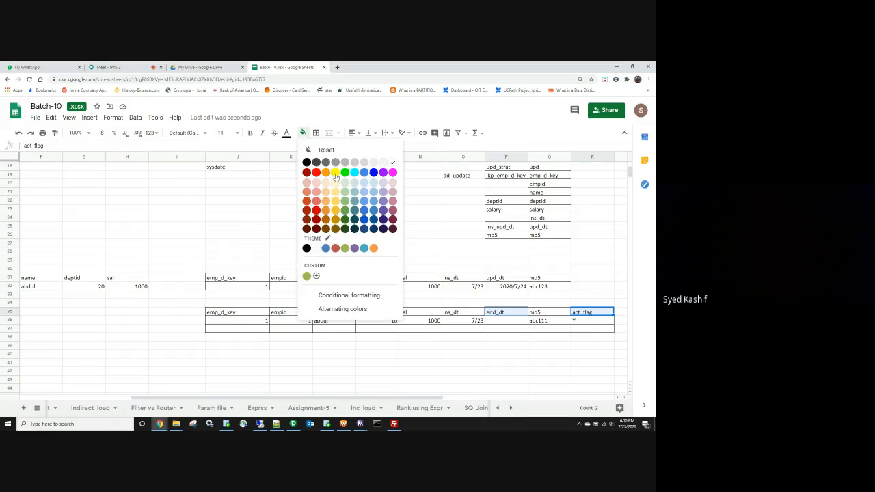
left_click(335, 180)
left_click(433, 355)
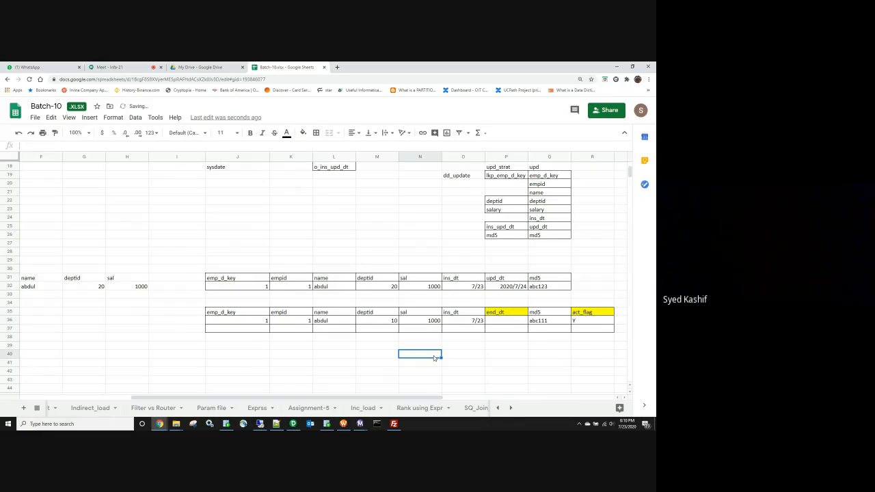
left_click(390, 321)
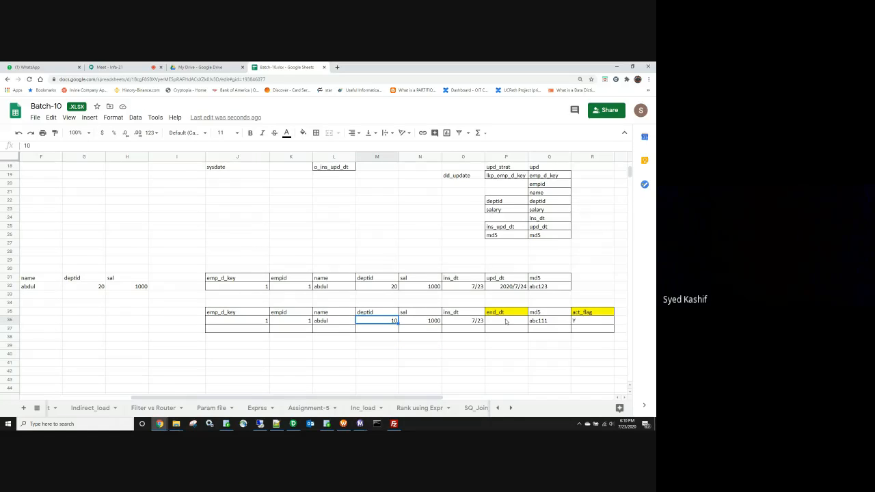
Step: Set version 1's end_dt to 7/24 and its act_flag to N
left_click(506, 321)
type("7/")
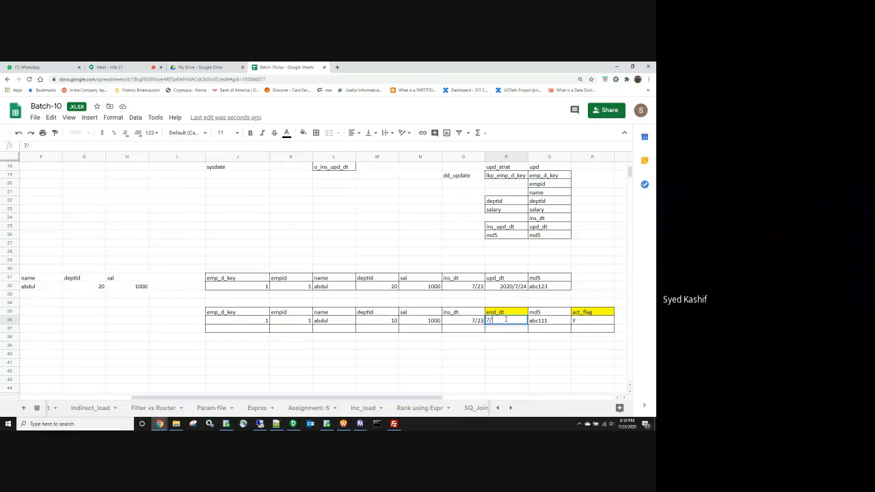
type("24")
key("Tab")
key("Tab")
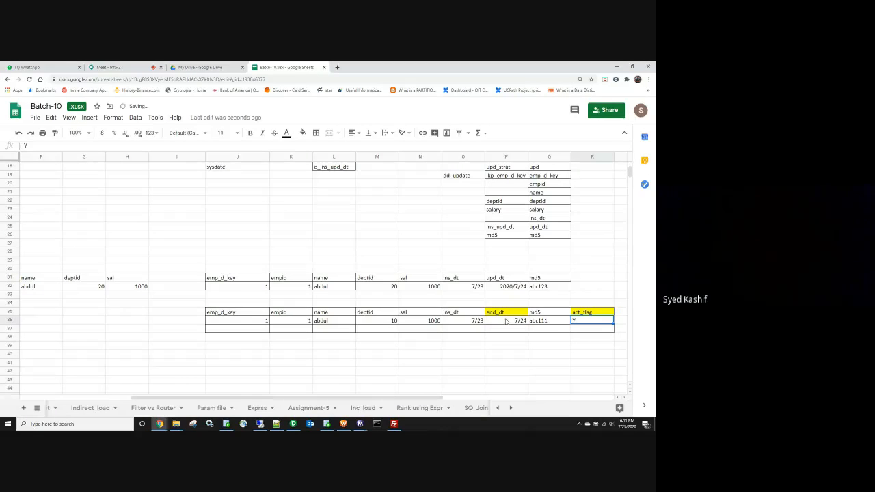
type("n")
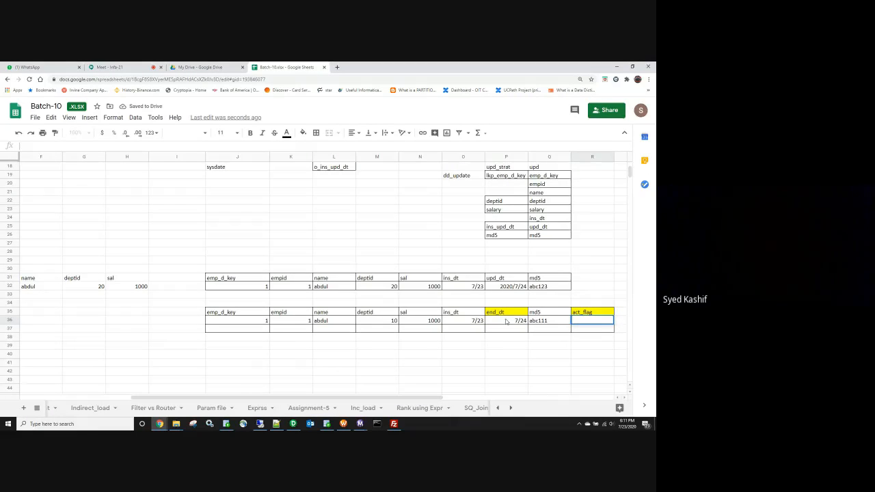
left_click(433, 372)
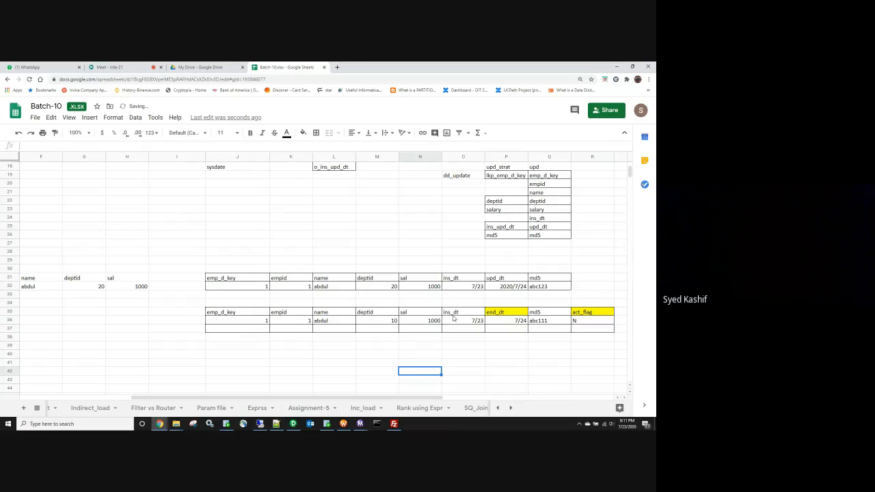
Step: Review the expired row's end_dt 7/24 and act_flag N values
left_click_drag(83, 290, 126, 288)
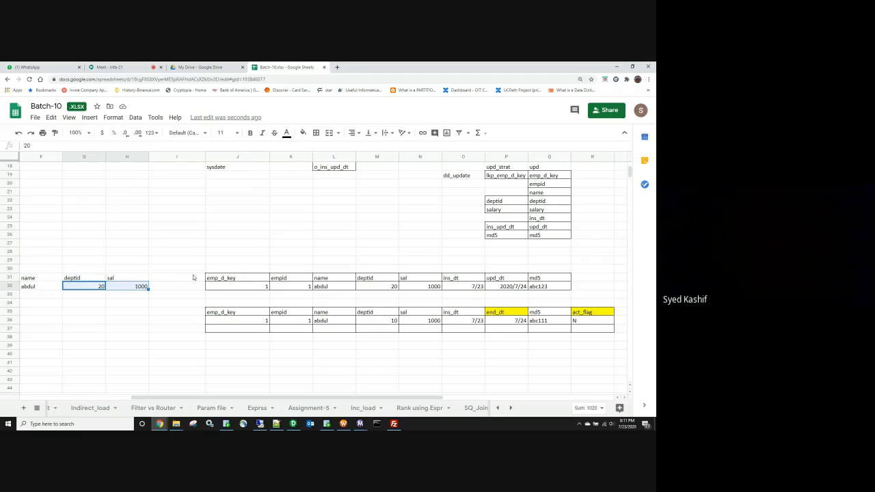
left_click(507, 314)
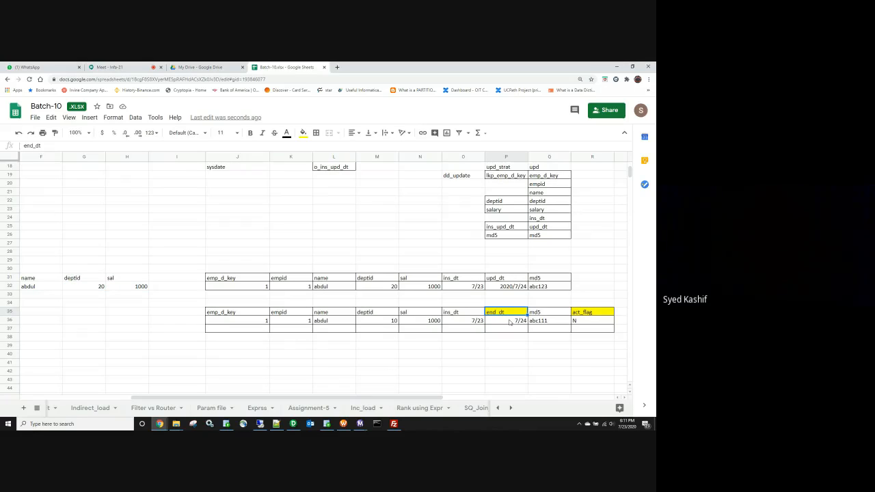
left_click(509, 323)
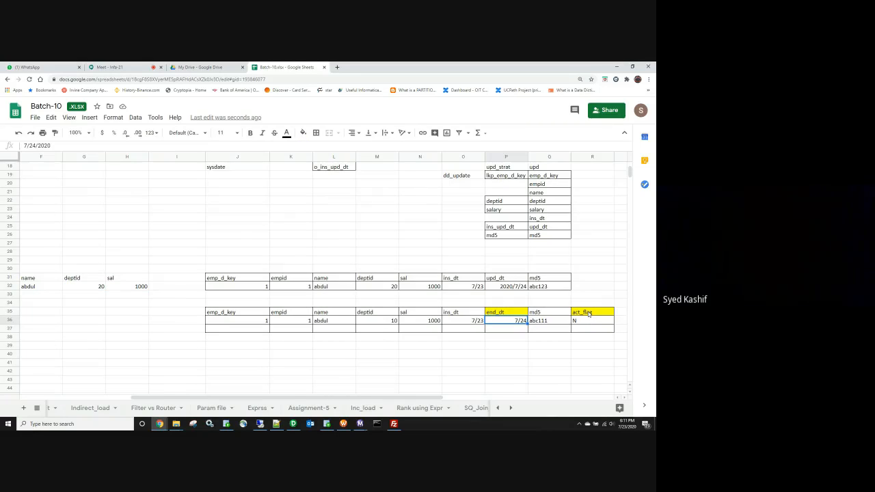
left_click(588, 313)
left_click(587, 322)
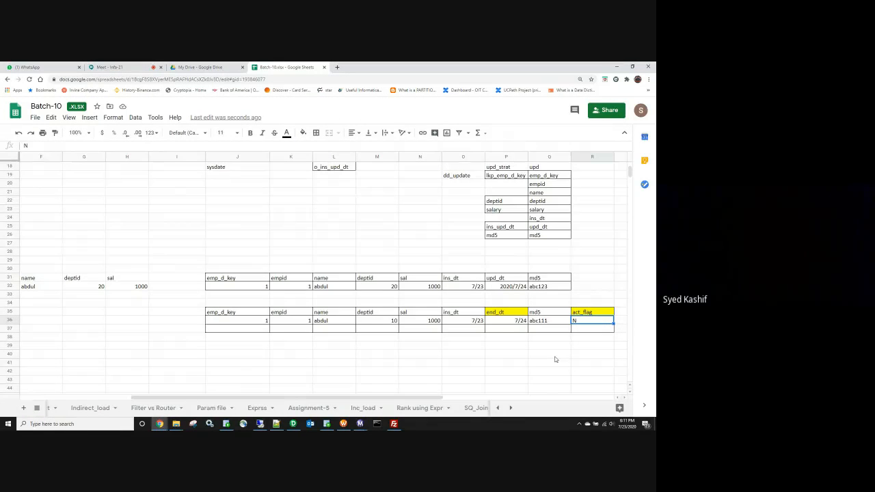
left_click(517, 364)
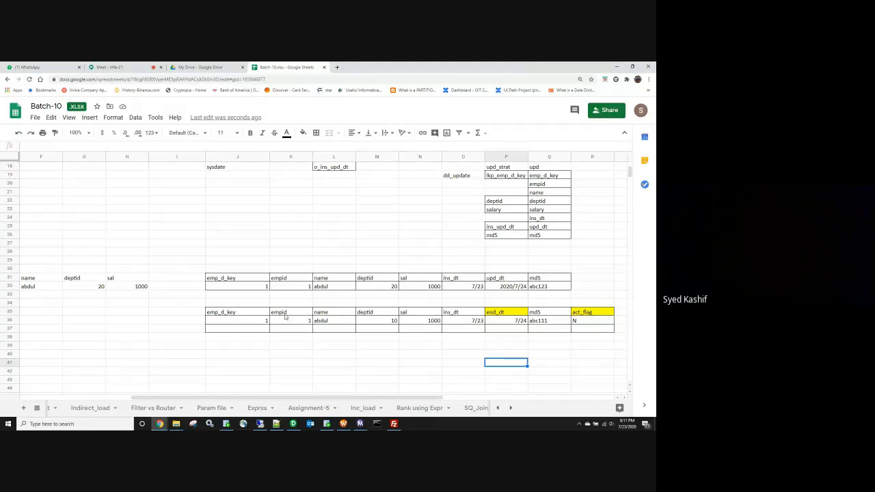
left_click(501, 319)
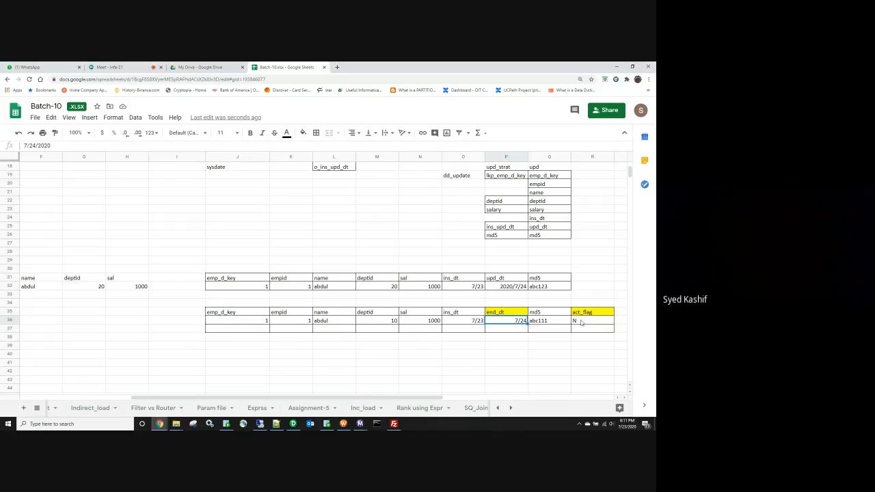
left_click(582, 321)
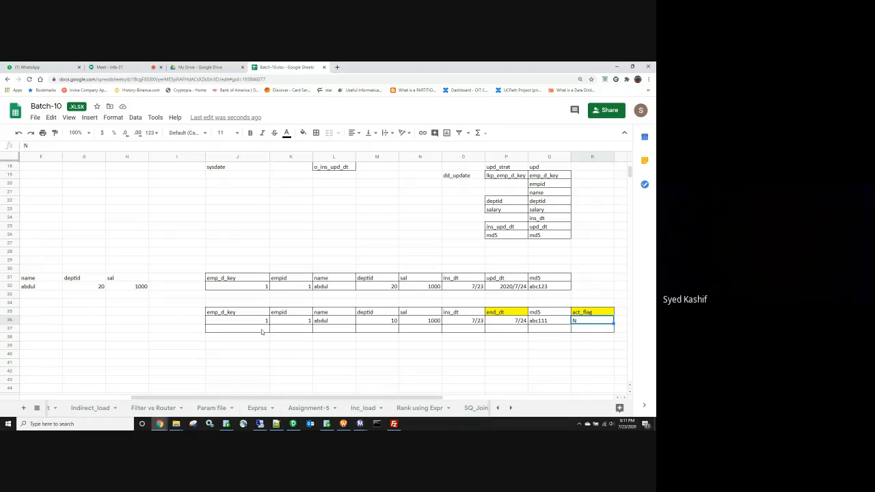
Step: Start row 37 with key 2, empid 1, the copied name, deptid 20 and salary 1000
left_click(261, 330)
type("2")
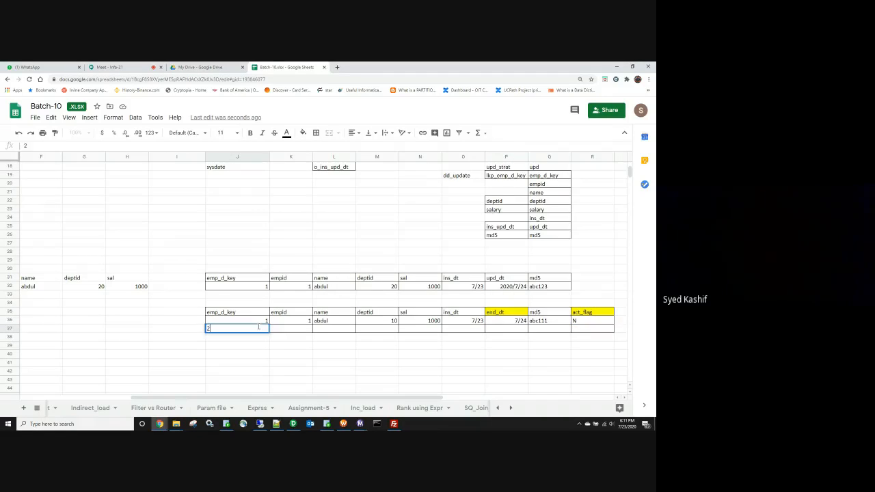
left_click(275, 331)
type("Q")
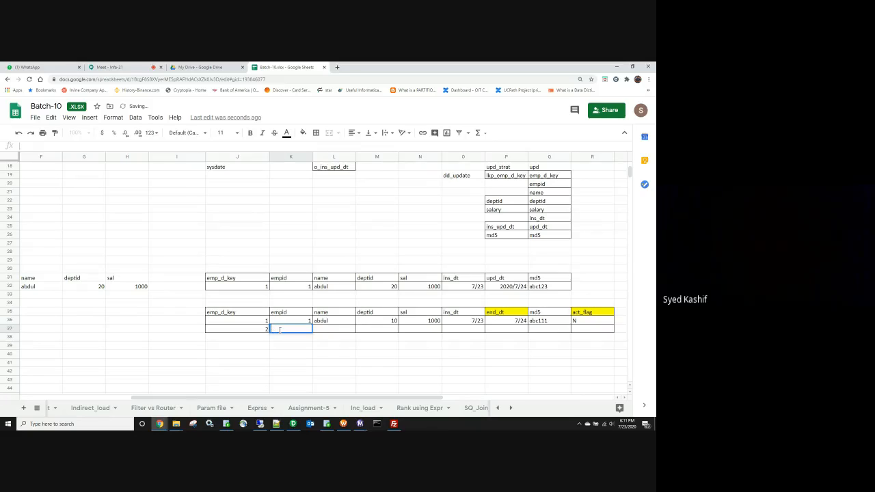
type("1")
key("Tab")
left_click(339, 324)
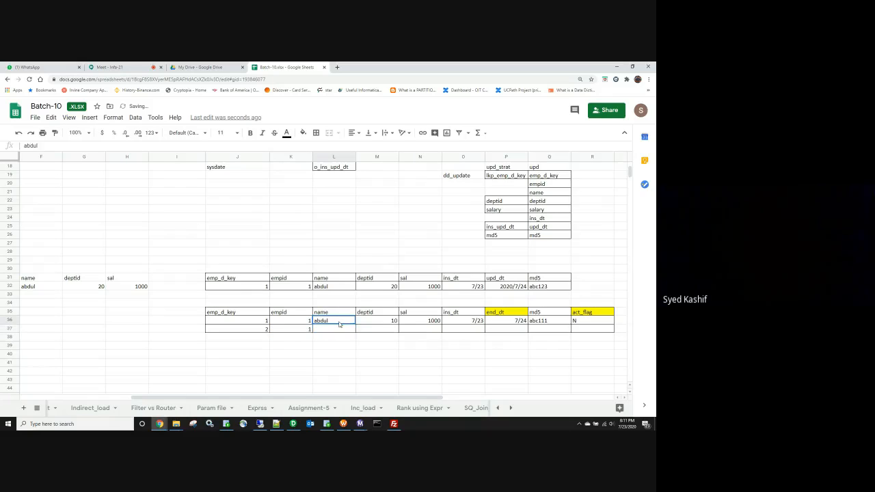
key("ctrl+c")
left_click(340, 328)
key("ctrl+v")
left_click_drag(383, 323, 404, 324)
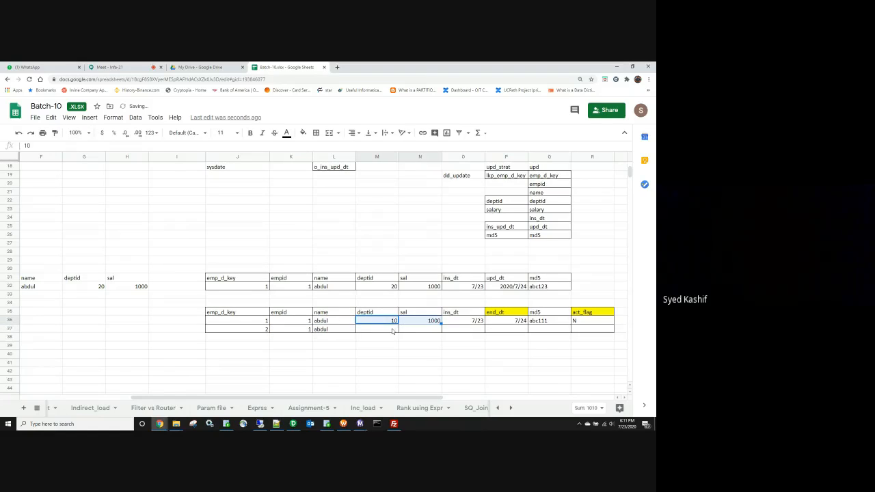
left_click(393, 331)
type("20")
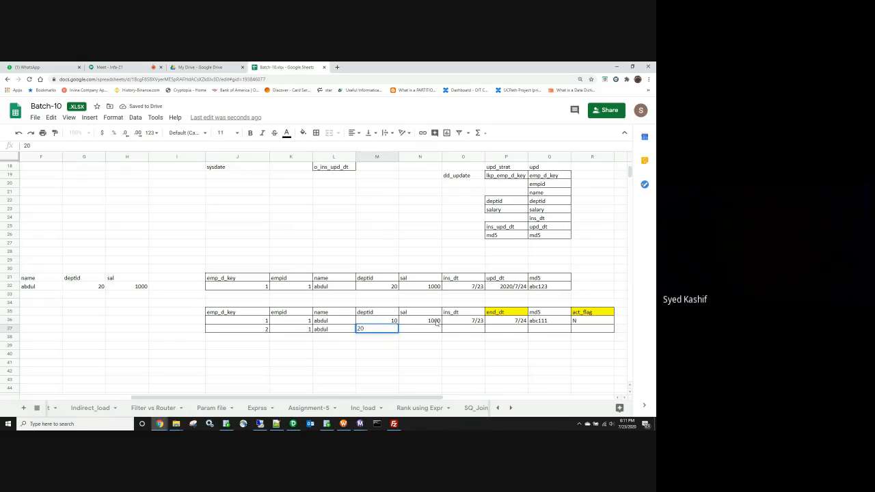
left_click(438, 320)
key("ctrl+c")
left_click(440, 330)
key("ctrl+v")
Step: Complete row 37 with ins_dt 7/24, end_dt NULL, md5 abc123 and act_flag Y
left_click(449, 332)
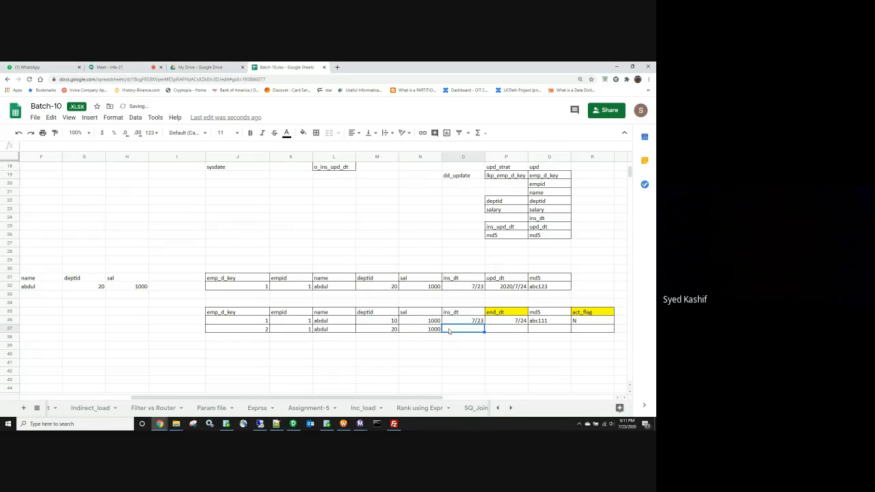
type("7/24")
key("Tab")
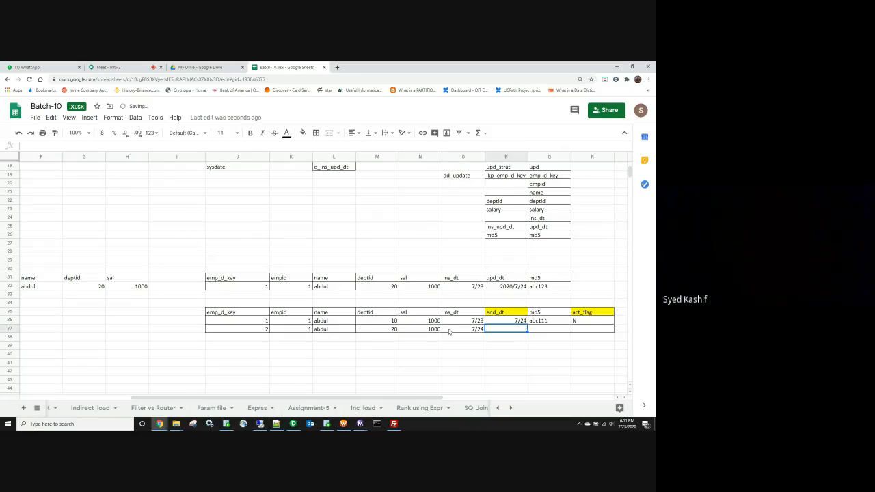
type("NULL")
key("Tab")
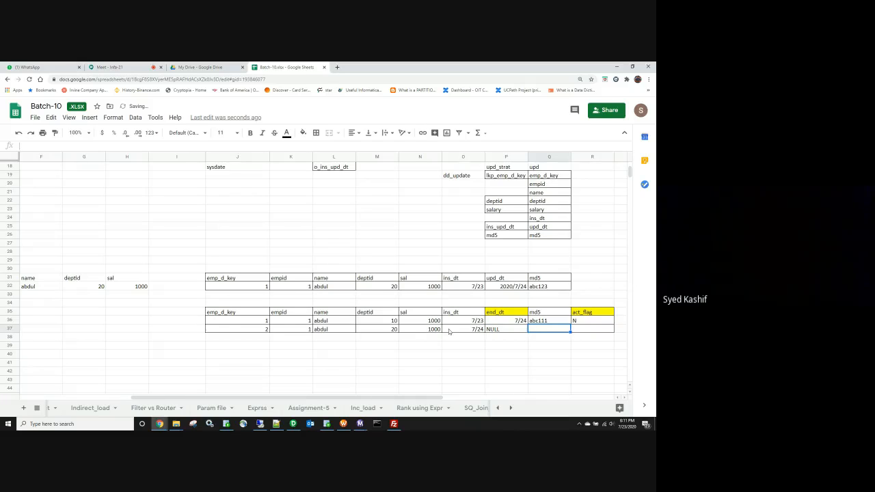
type("ABC123")
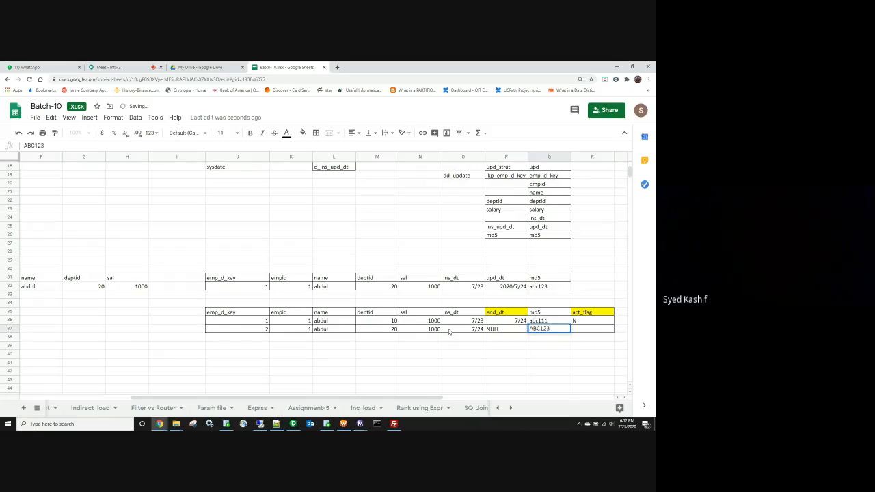
key("BackSpace")
key("BackSpace")
key("BackSpace")
key("BackSpace")
key("BackSpace")
type("abc123")
key("Tab")
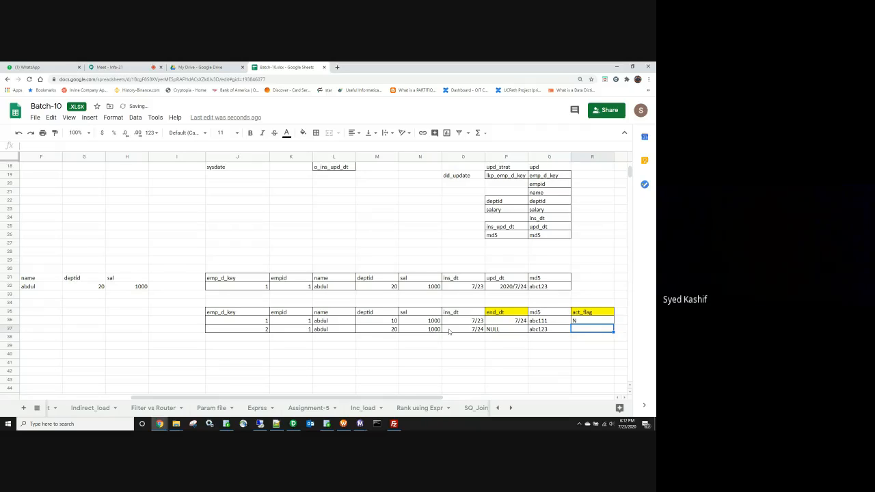
type("Y")
left_click(378, 372)
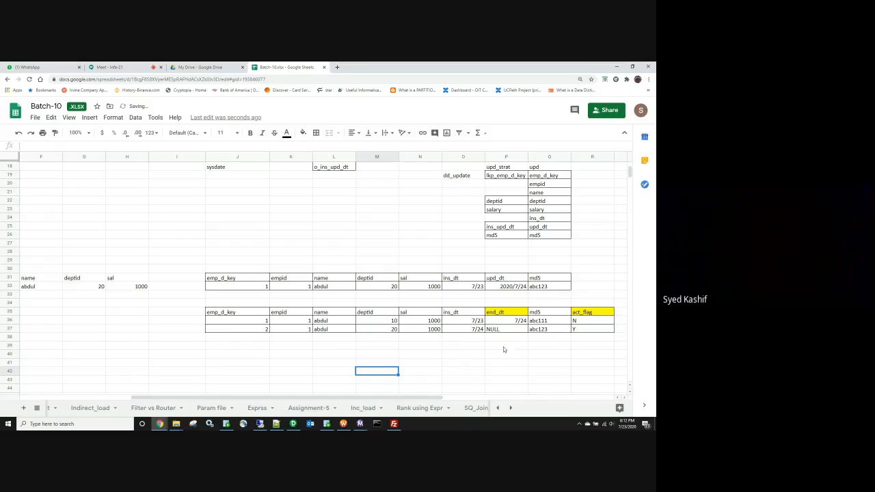
Step: Compare both tables and append ' (PK)' to each emp_d_key heading
left_click_drag(237, 281, 567, 287)
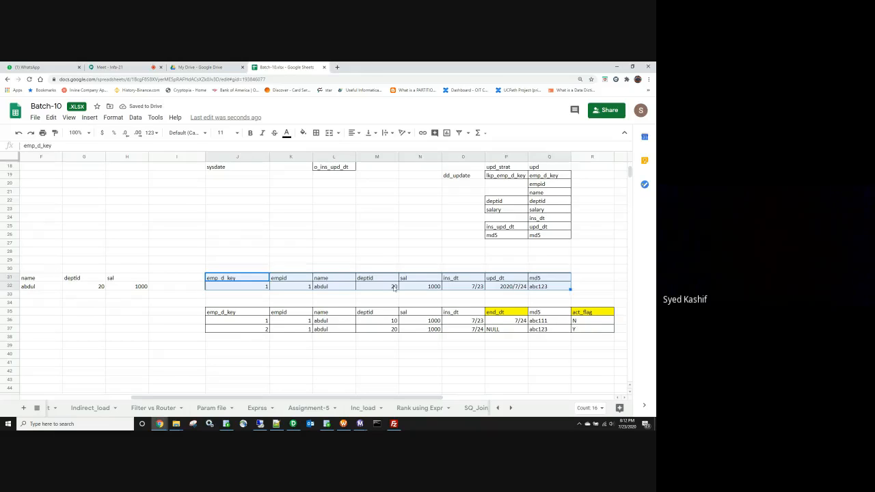
left_click_drag(238, 312, 585, 332)
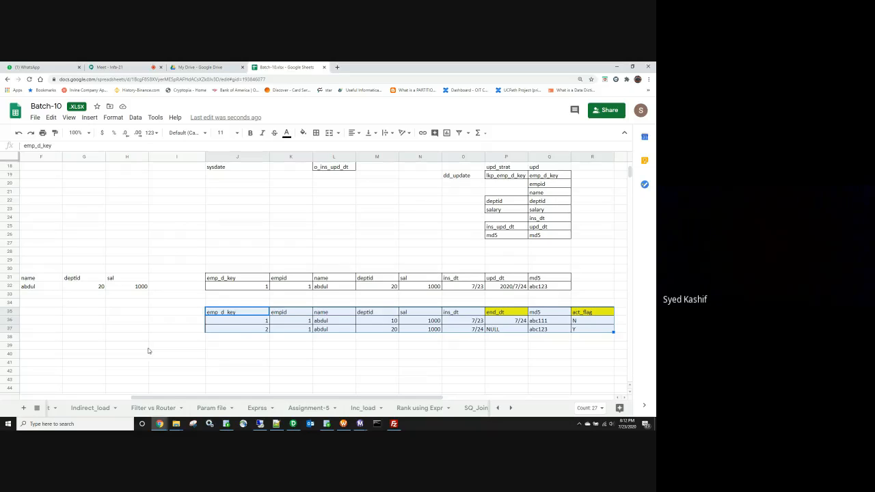
left_click(236, 321)
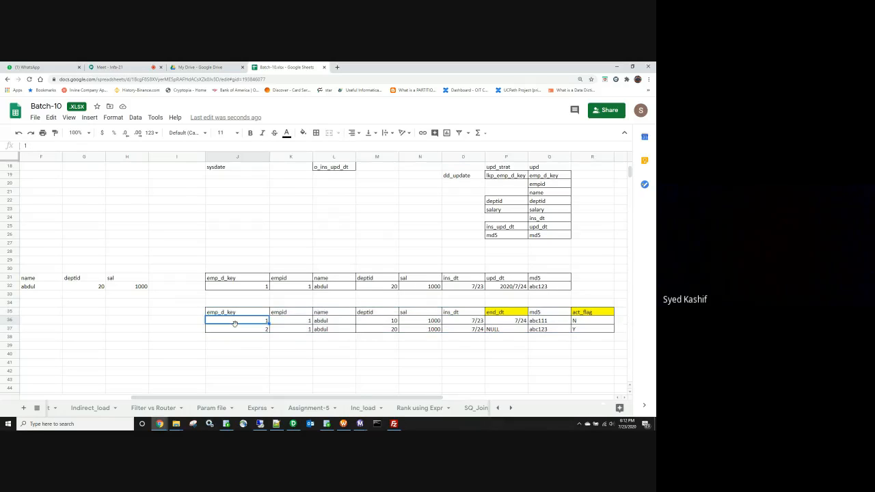
left_click_drag(286, 323, 290, 331)
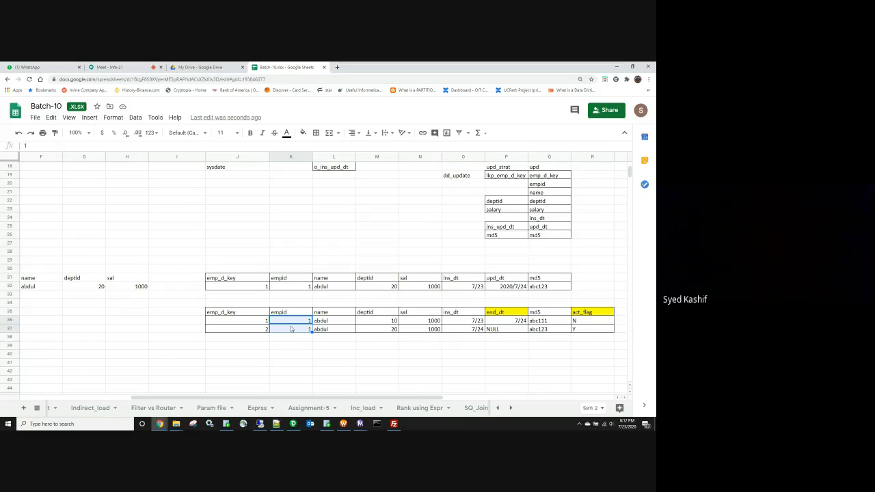
double_click(240, 313)
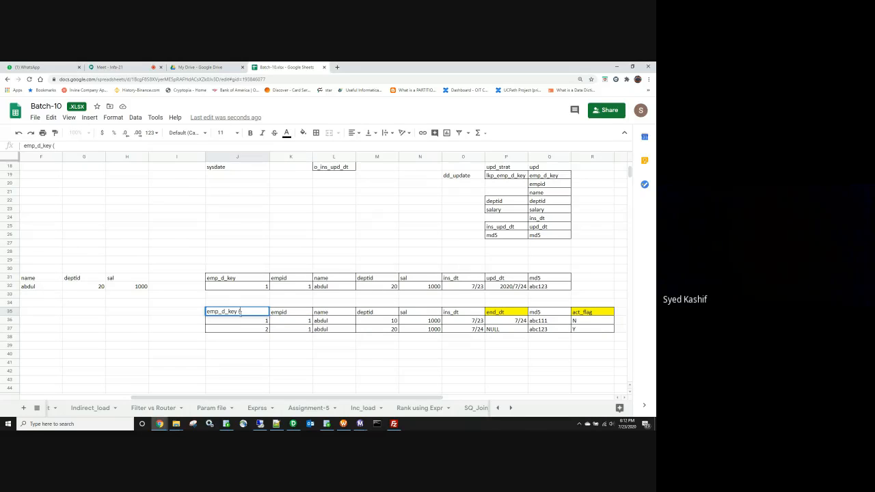
double_click(240, 277)
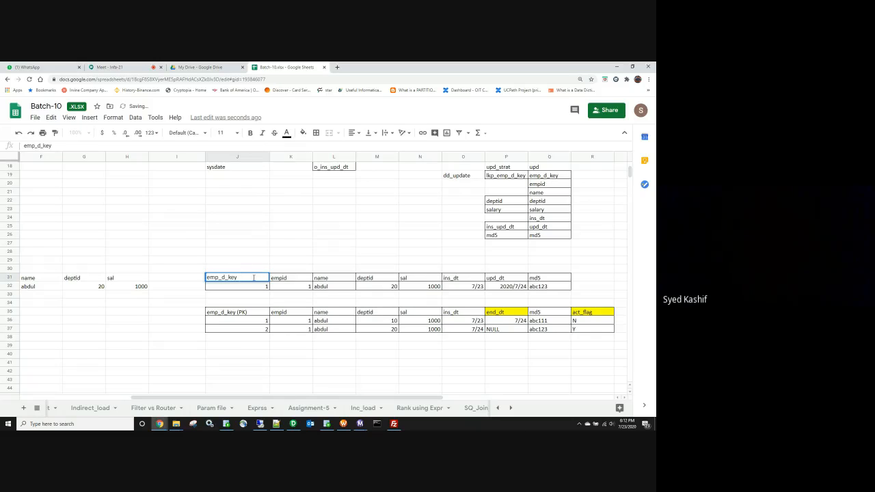
type("(PK")
Step: Label the empid column NK and the emp_d_key column SK above the upper table
left_click(286, 271)
type("NK")
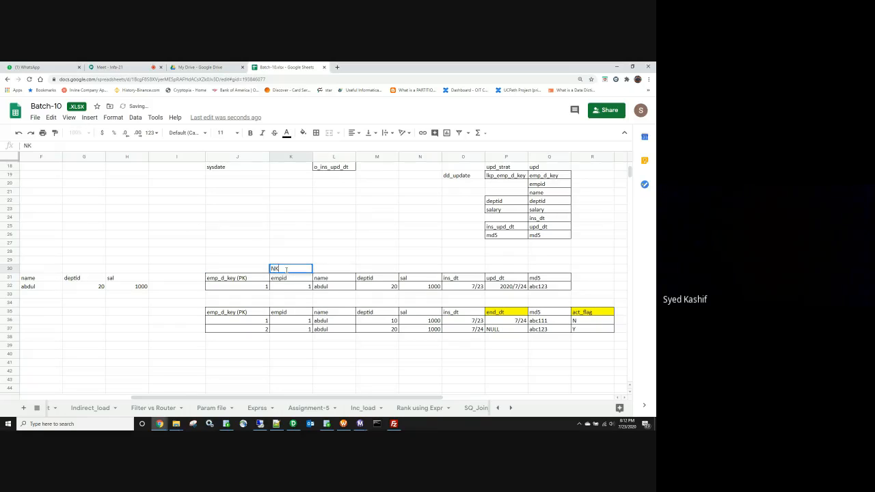
key("Left")
type("S")
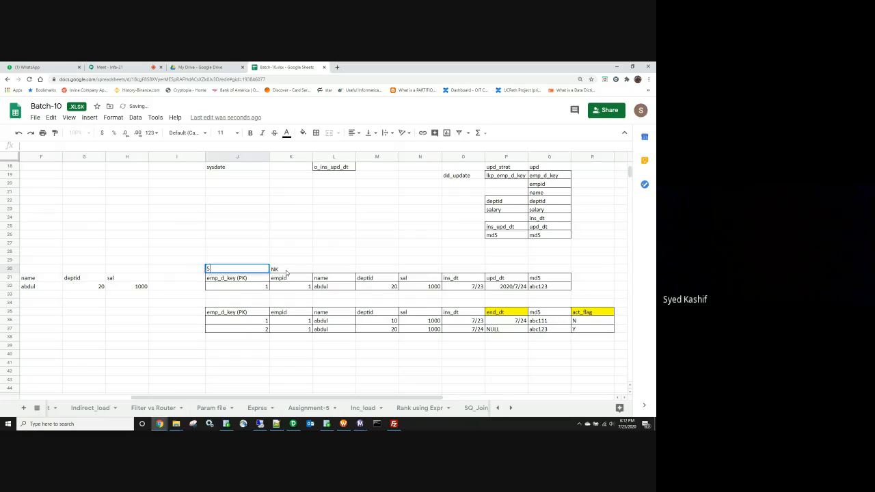
scroll(311, 247, "down", 2)
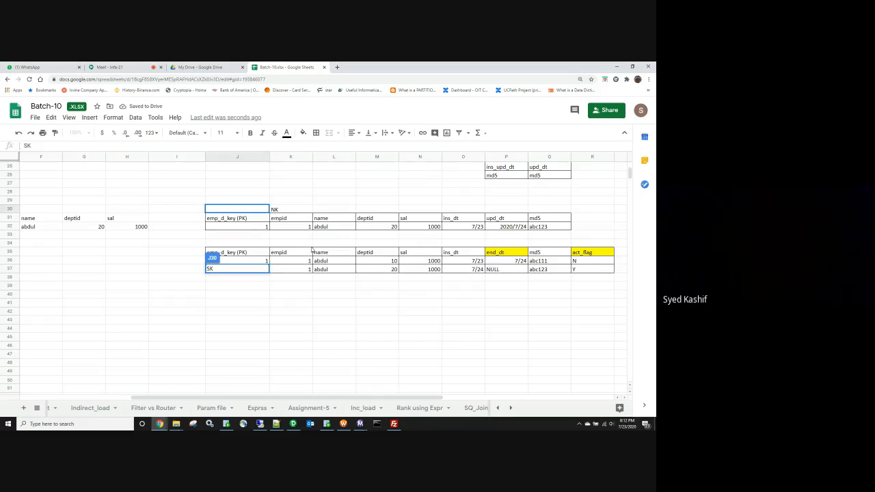
scroll(311, 247, "up", 2)
left_click(334, 252)
scroll(383, 251, "up", 5)
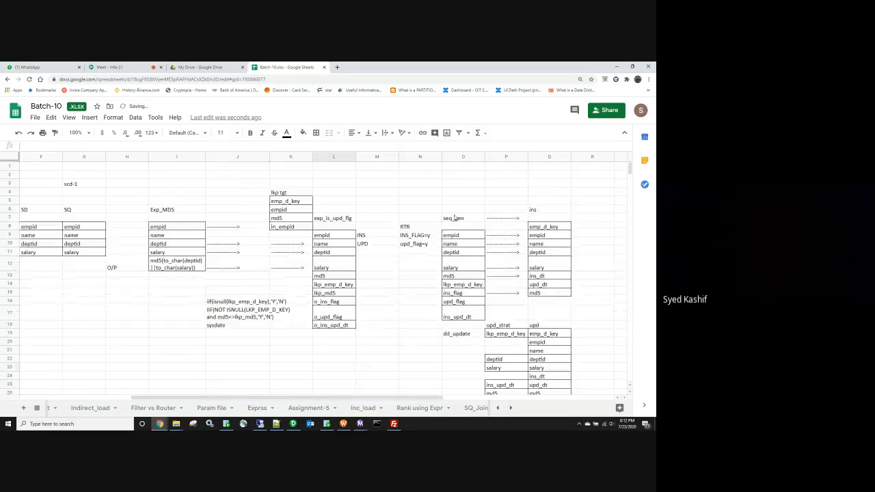
scroll(454, 219, "down", 6)
left_click_drag(237, 288, 581, 305)
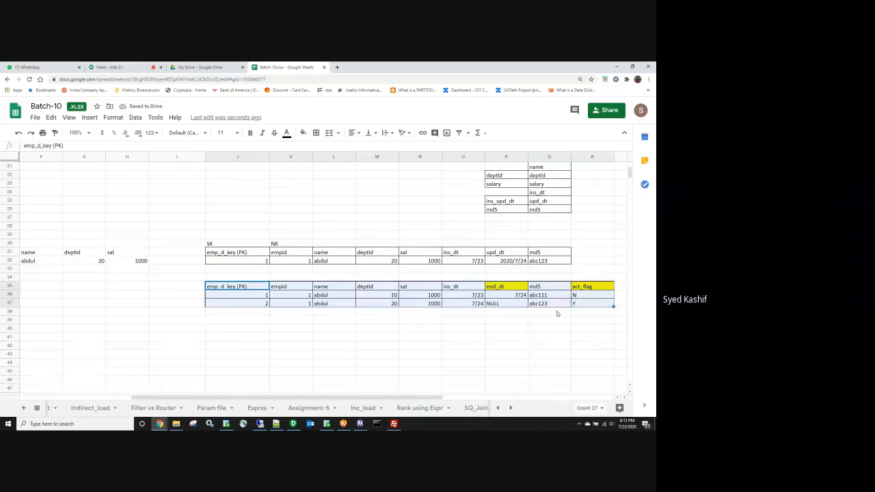
left_click(263, 346)
left_click_drag(260, 398, 203, 398)
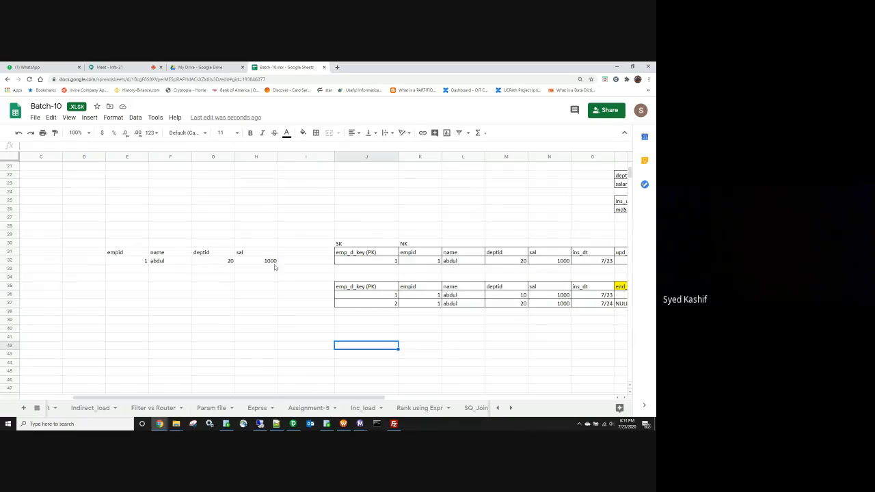
Step: Change the incoming source salary from 1000 to 2000
left_click(271, 261)
type("2000")
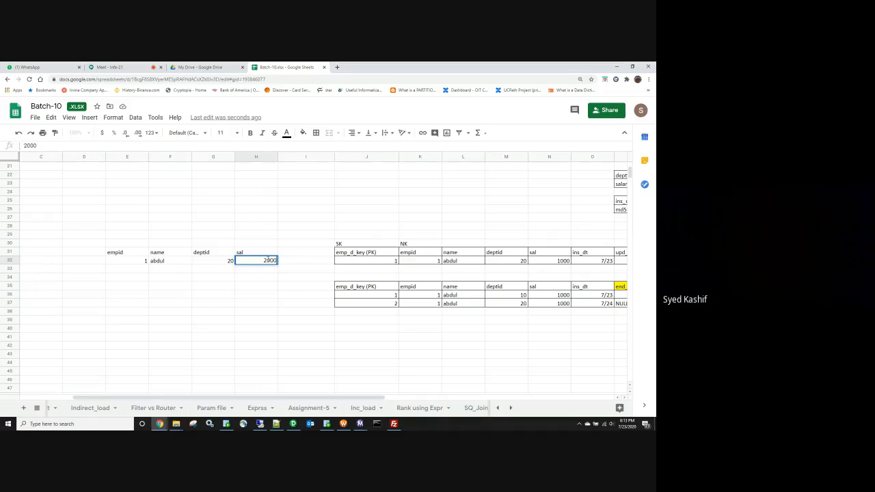
left_click(369, 346)
left_click_drag(354, 398, 430, 398)
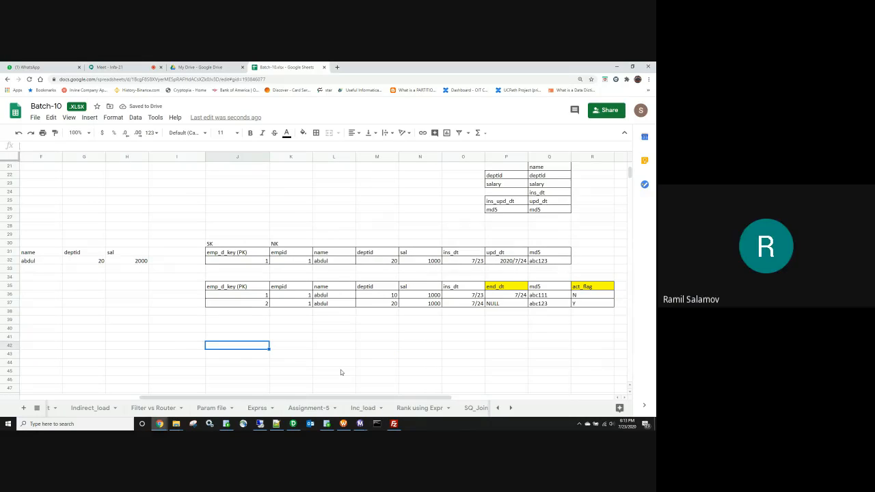
Step: Expire version 2 with end_dt 7/25 and act_flag N
left_click(498, 305)
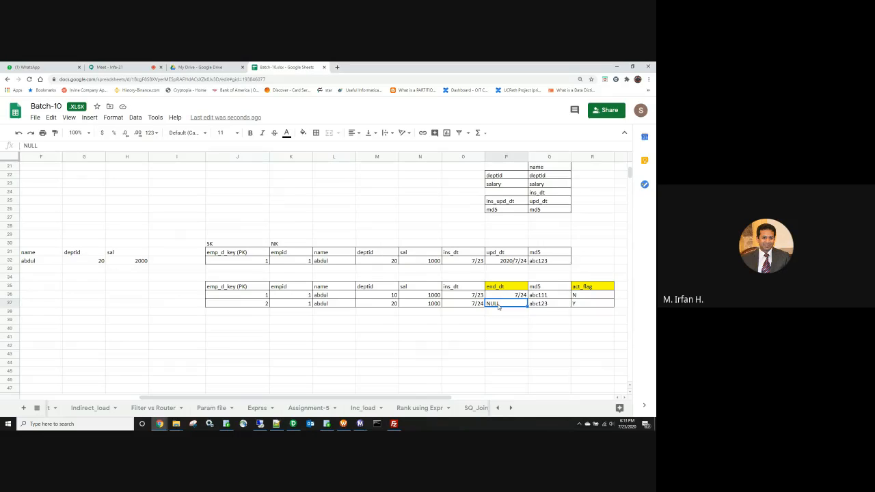
type("7/25")
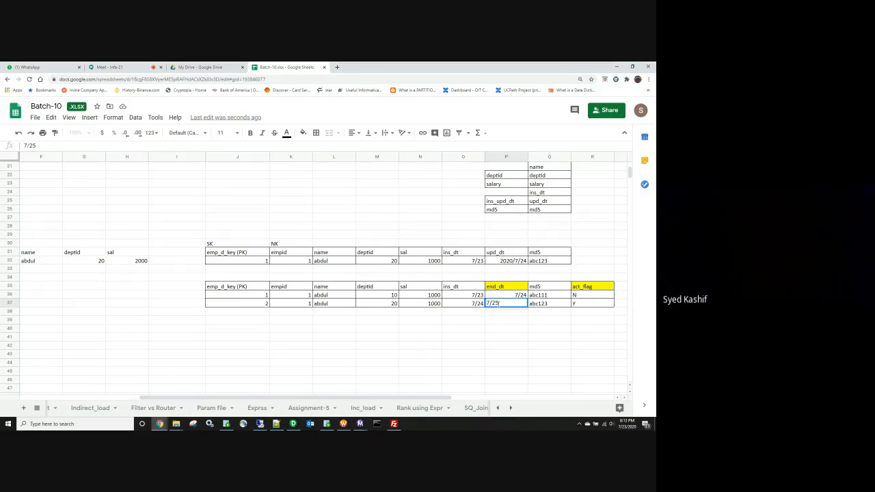
key("Tab")
key("Tab")
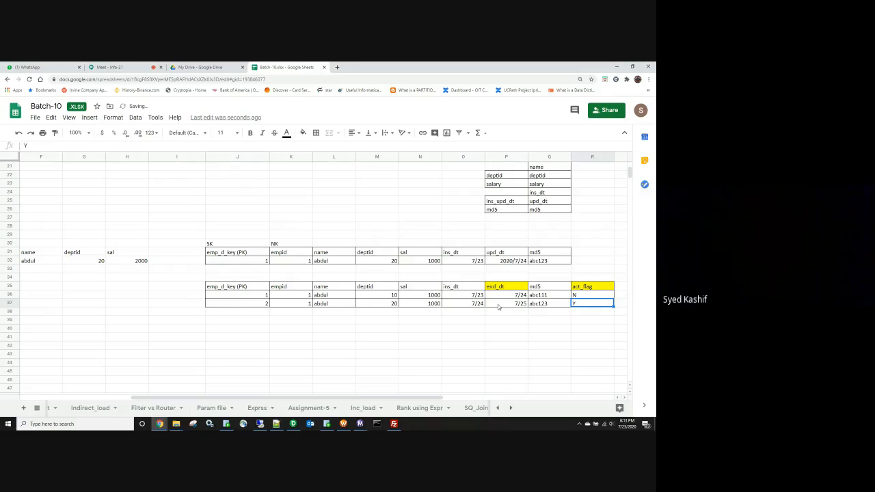
type("N")
key("Return")
Step: Enter key 3 in J38 and select the incoming empid, name, deptid and sal values
key("Left")
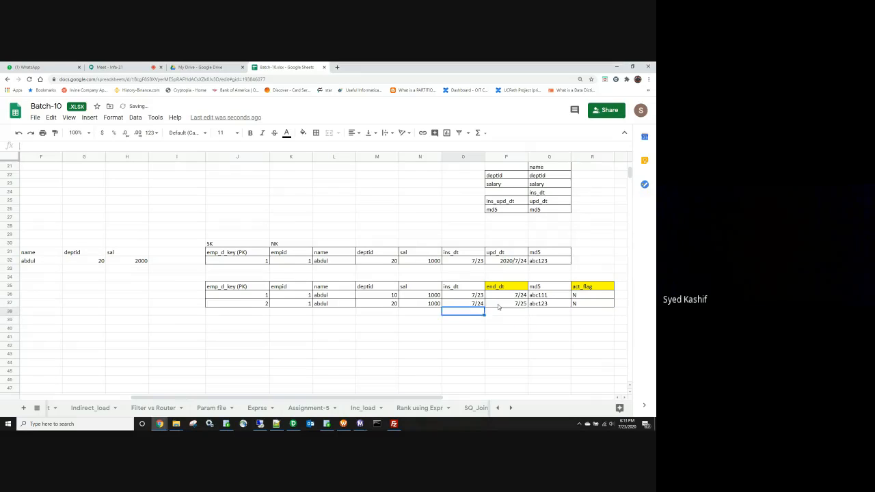
key("Left")
key("Left")
key("Left")
key("Left")
key("Left")
type("3")
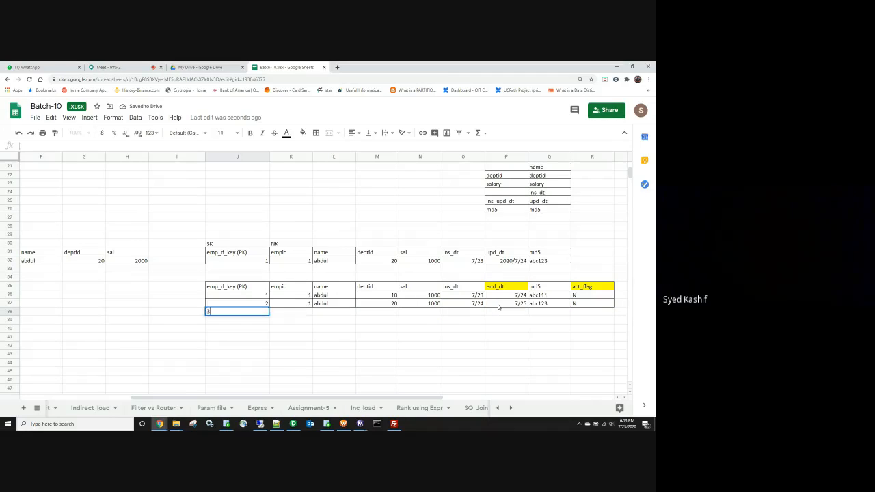
left_click_drag(273, 397, 249, 397)
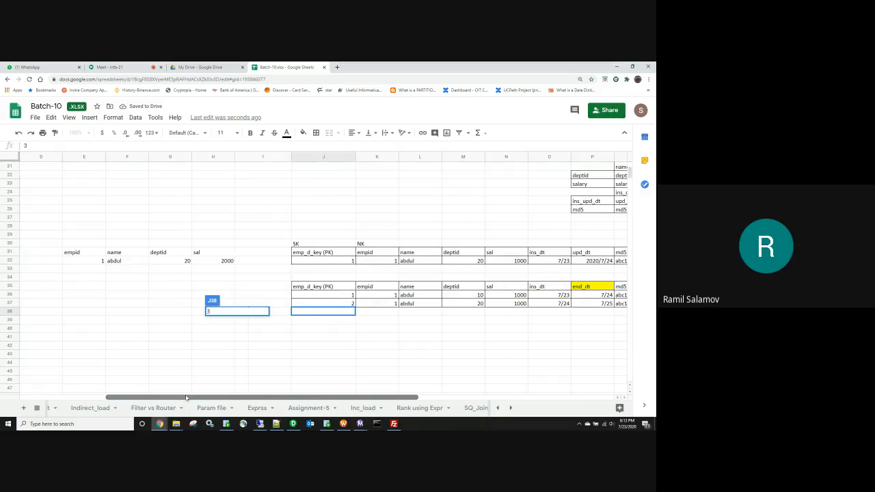
left_click_drag(102, 260, 229, 261)
Step: Paste the incoming record into row 38 and reuse 7/25 as its ins_dt
key("ctrl+c")
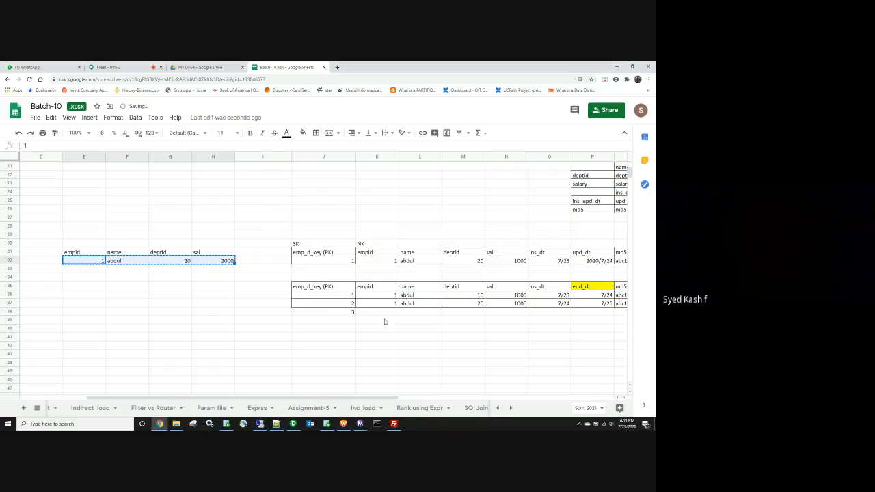
left_click(383, 314)
key("ctrl+v")
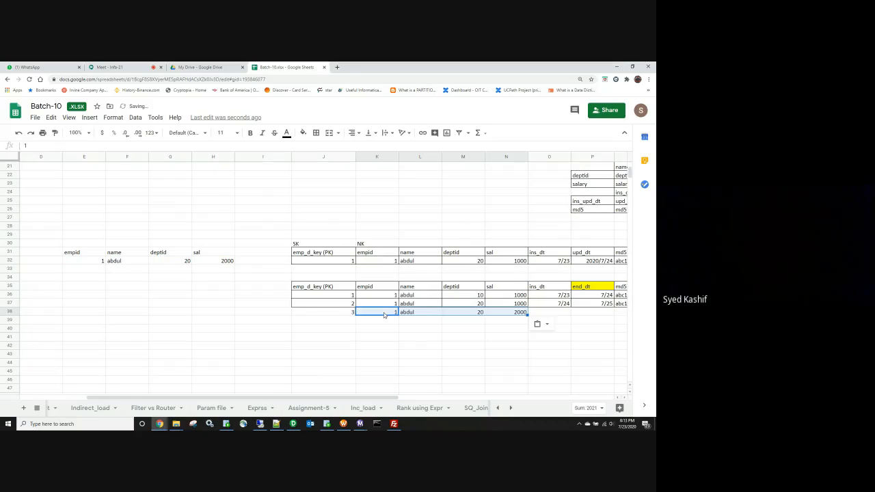
left_click(563, 312)
left_click_drag(585, 295, 581, 307)
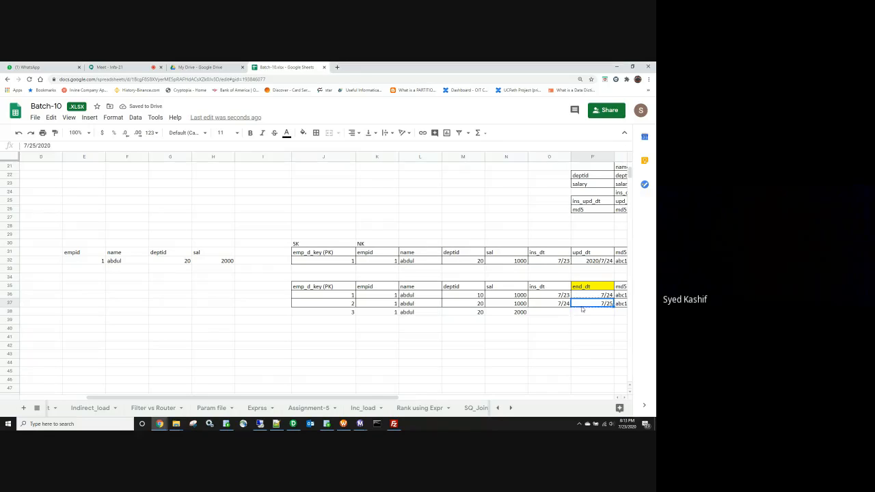
key("ctrl+c")
left_click(551, 313)
key("ctrl+v")
Step: Enter md5 abc124 and act_flag Y in the third history row
key("Right")
key("Right")
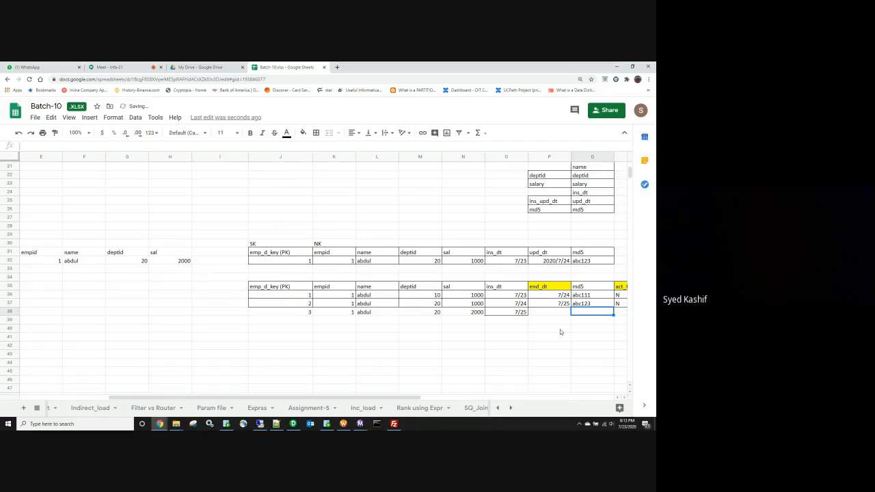
type("ABC")
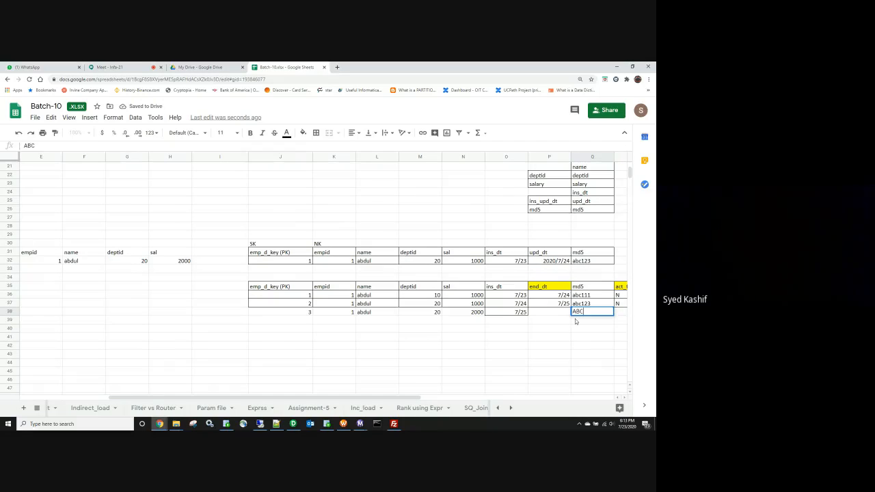
key("BackSpace")
key("BackSpace")
type("abc")
type("123")
key("Tab")
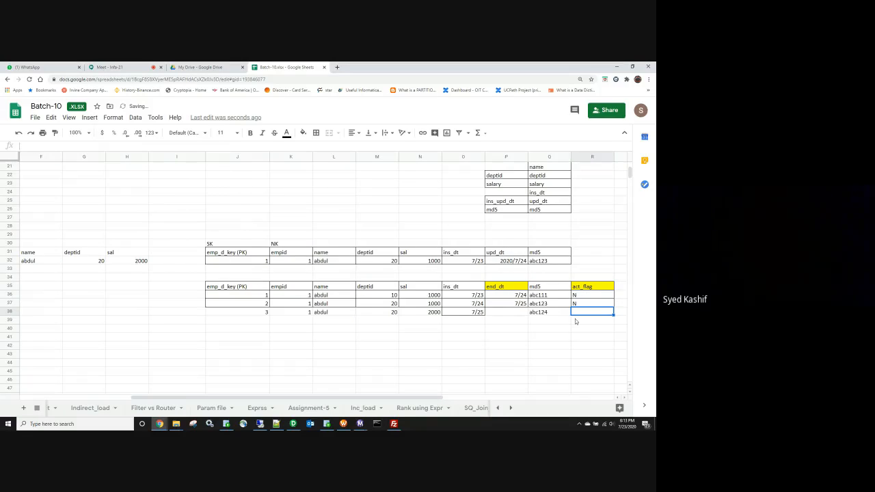
type("Y")
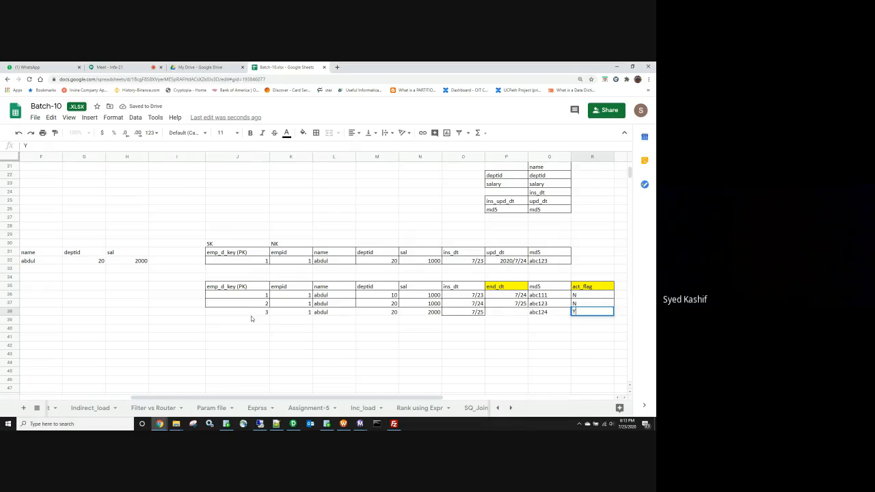
Step: Apply all borders to the new history row J38:R38
left_click_drag(250, 313, 587, 316)
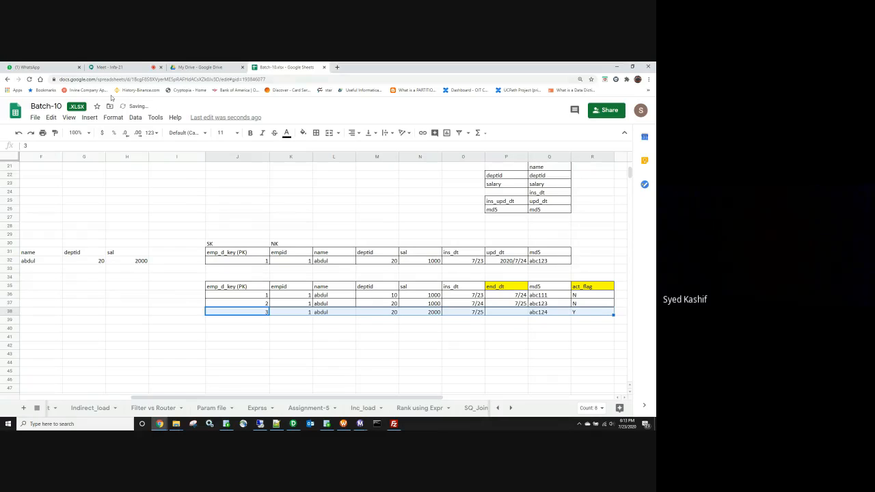
left_click(315, 134)
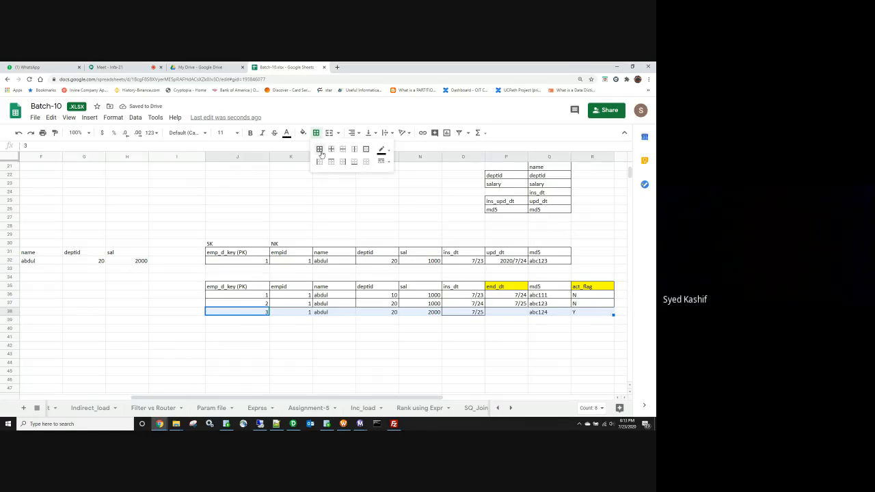
left_click(319, 149)
left_click(287, 337)
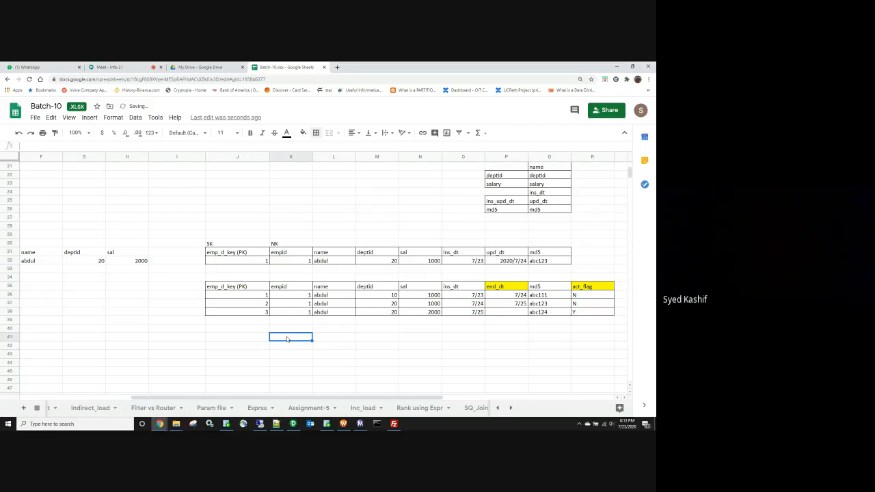
Step: Compare the incoming deptid 20 and salary 2000 with the expired and new history rows
left_click(252, 296)
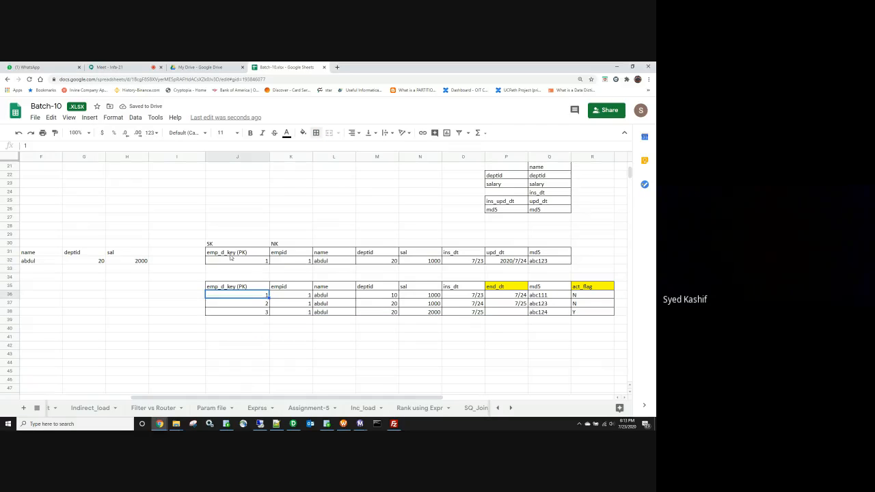
left_click_drag(229, 255, 541, 263)
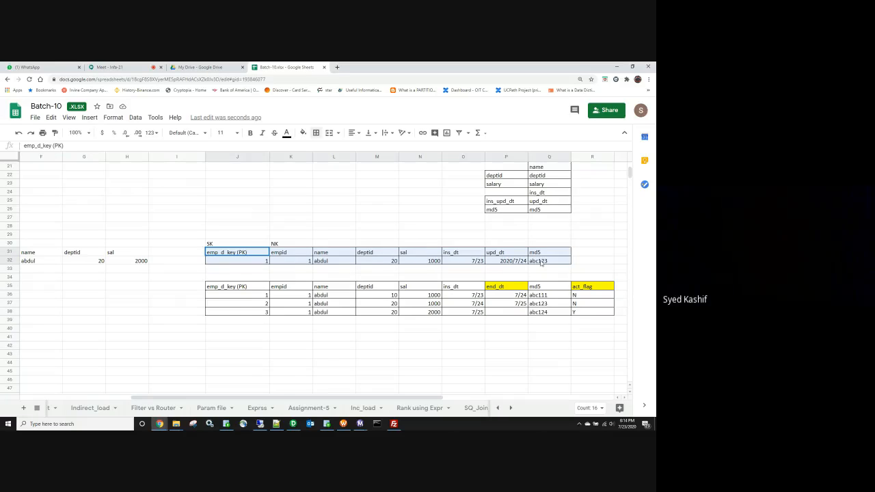
left_click_drag(540, 262, 540, 262)
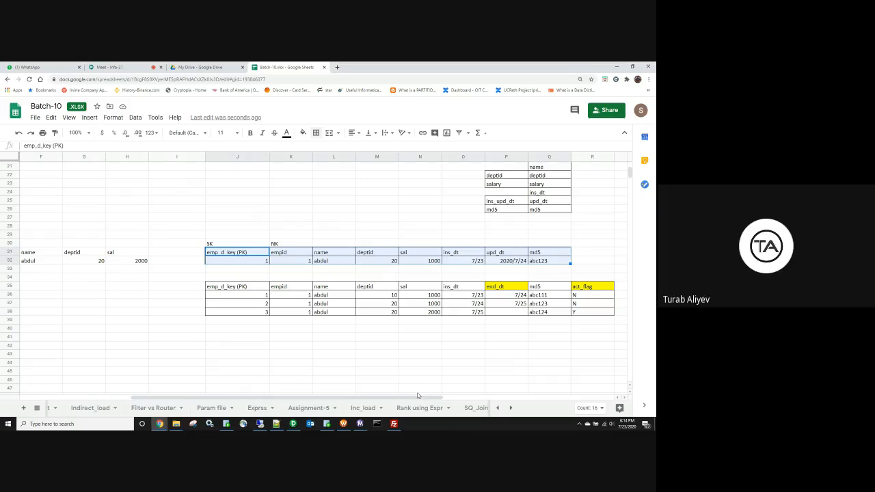
left_click_drag(429, 395, 391, 395)
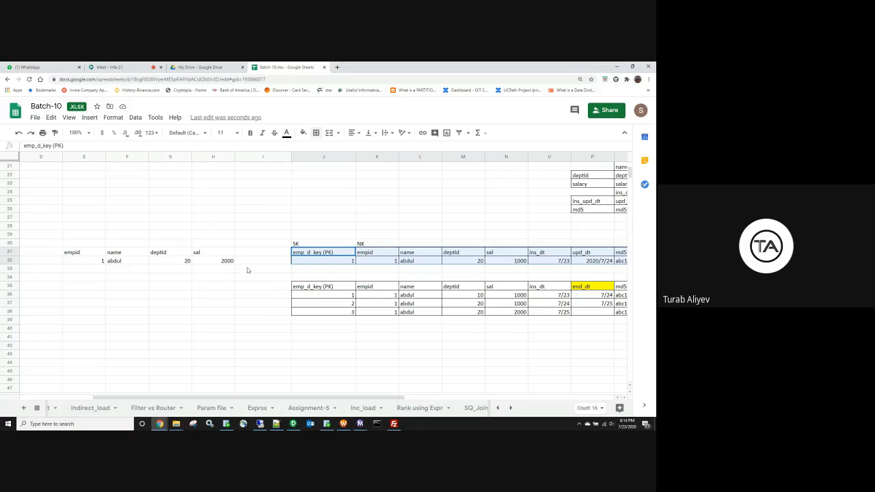
left_click(187, 262)
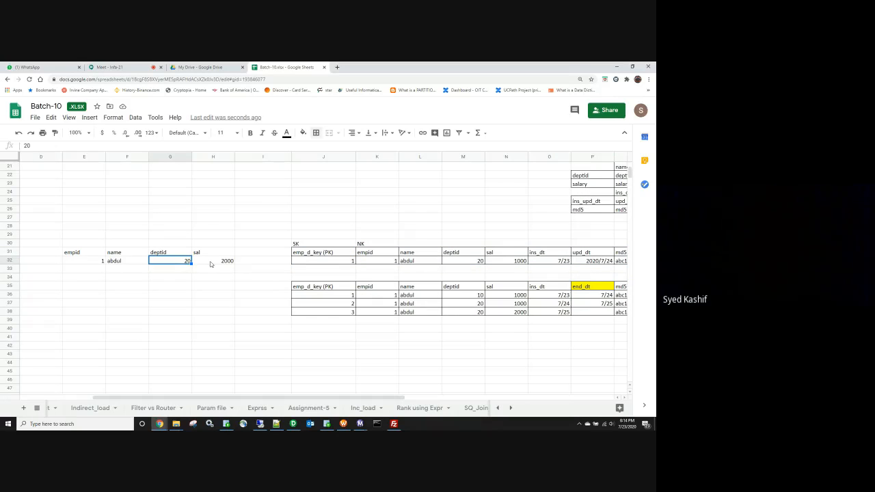
left_click(211, 263)
left_click(521, 314)
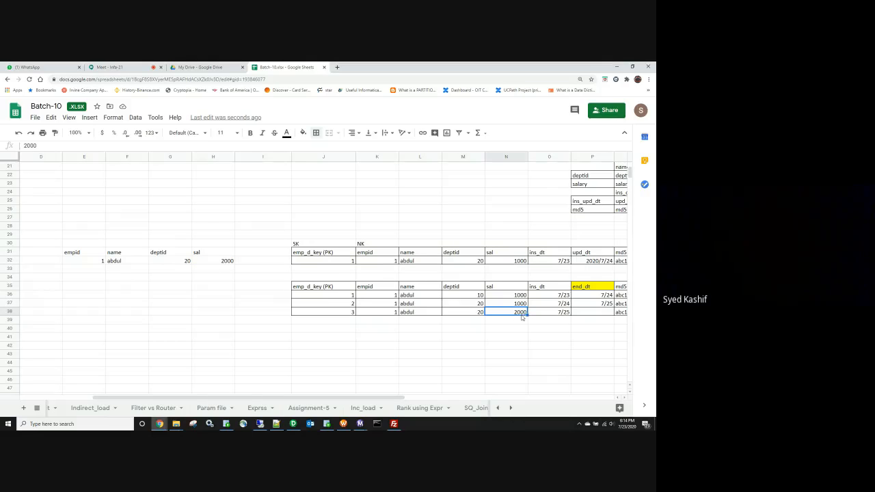
left_click_drag(371, 396, 423, 399)
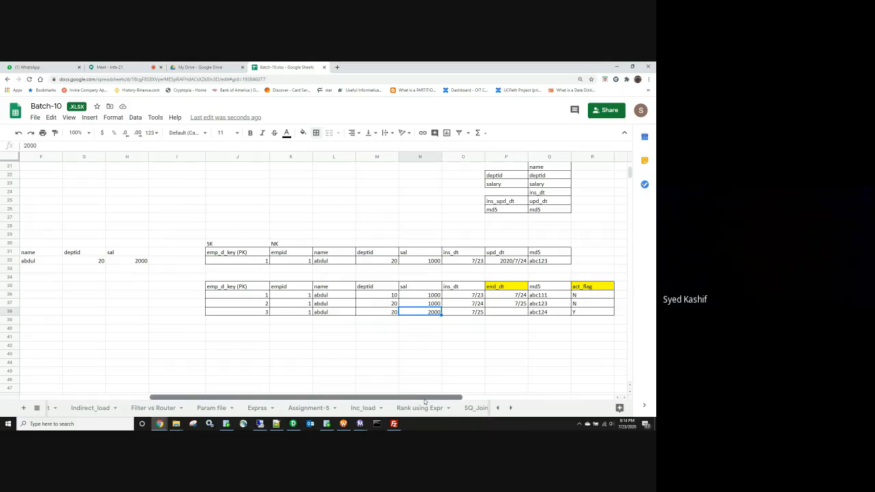
left_click_drag(245, 298, 572, 311)
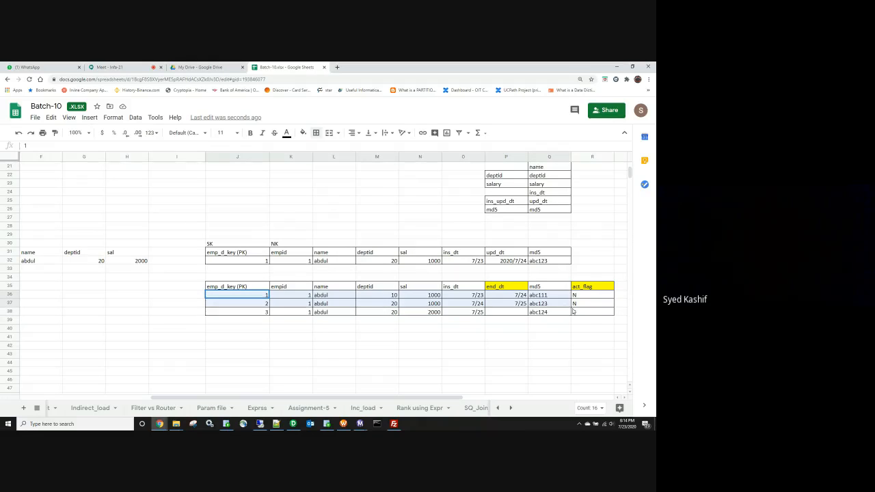
left_click_drag(211, 243, 575, 268)
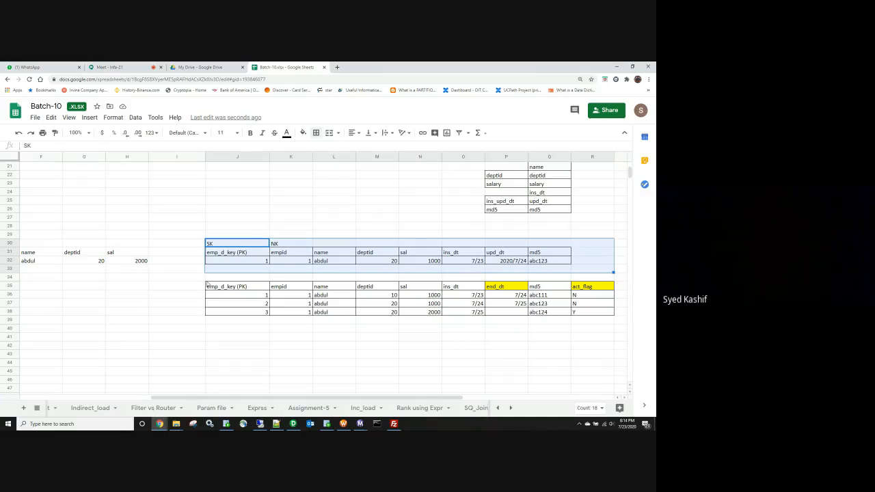
left_click_drag(208, 278, 601, 325)
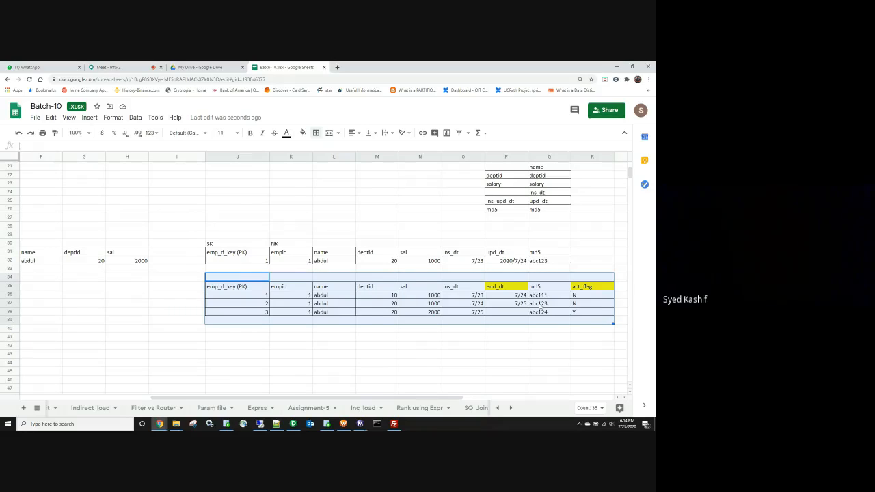
Step: Review both key headers and the active flag Y, then select the key-3 row
left_click(330, 288)
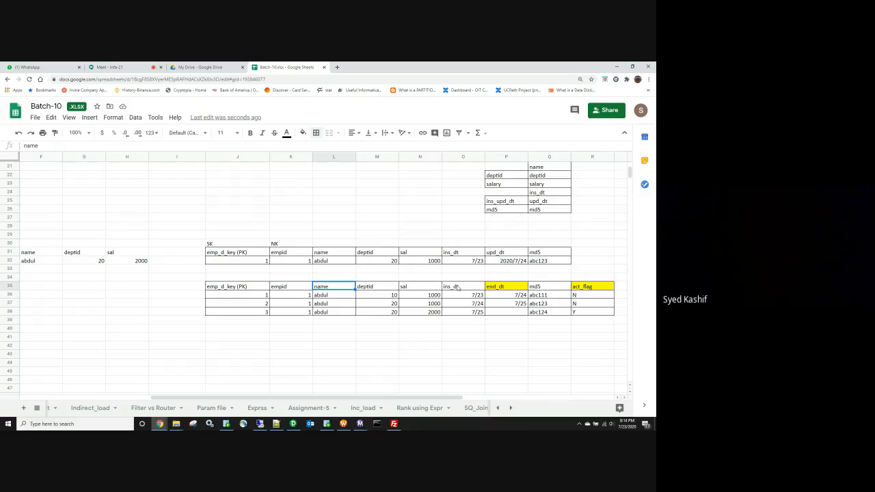
left_click(242, 288)
left_click(240, 256)
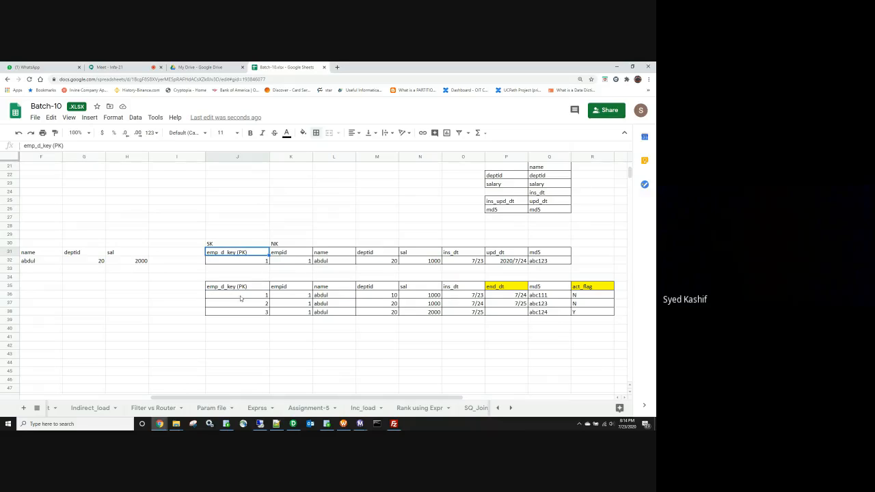
left_click(244, 287)
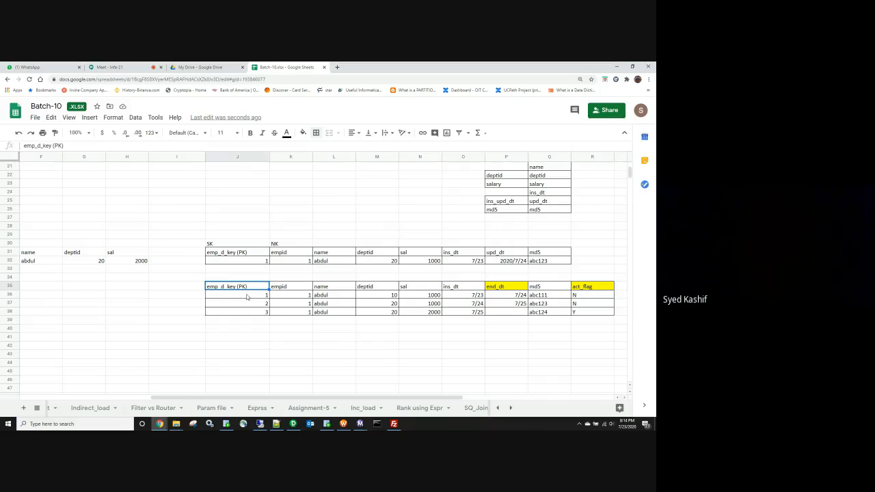
left_click(583, 312)
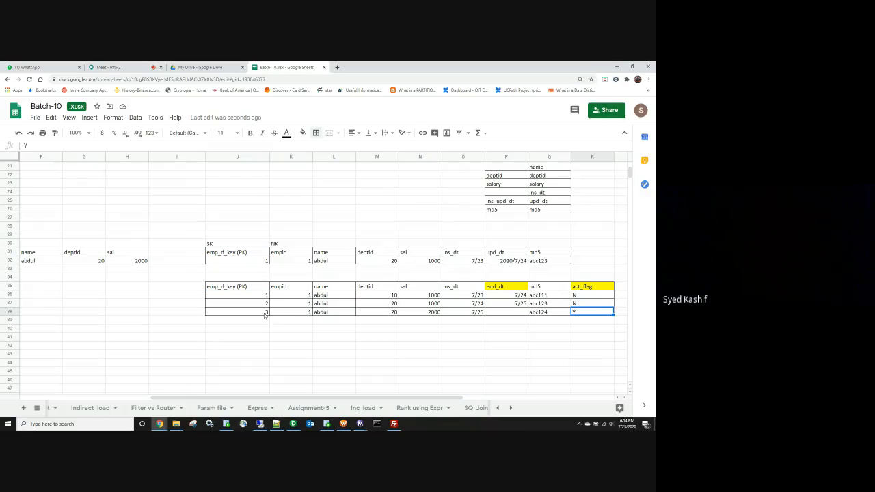
left_click_drag(263, 315, 565, 314)
Step: Paste a copy of the key-3 history row below the table
key("ctrl+c")
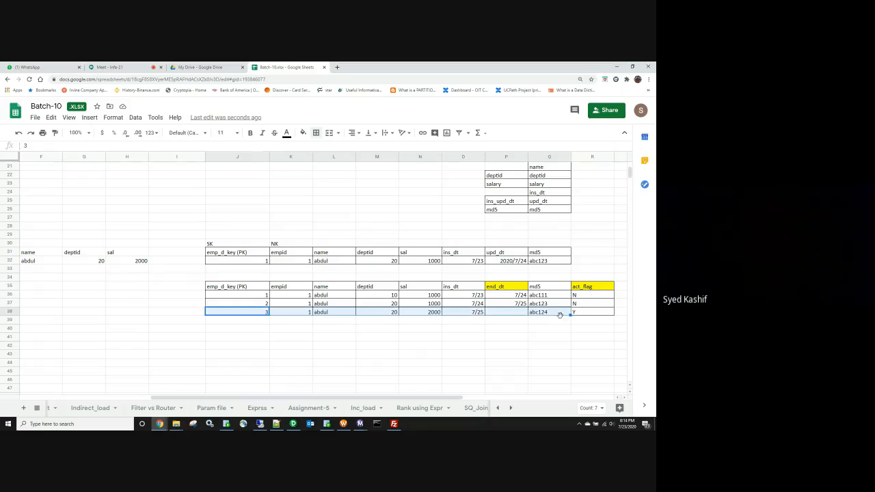
left_click(246, 338)
key("ctrl+v")
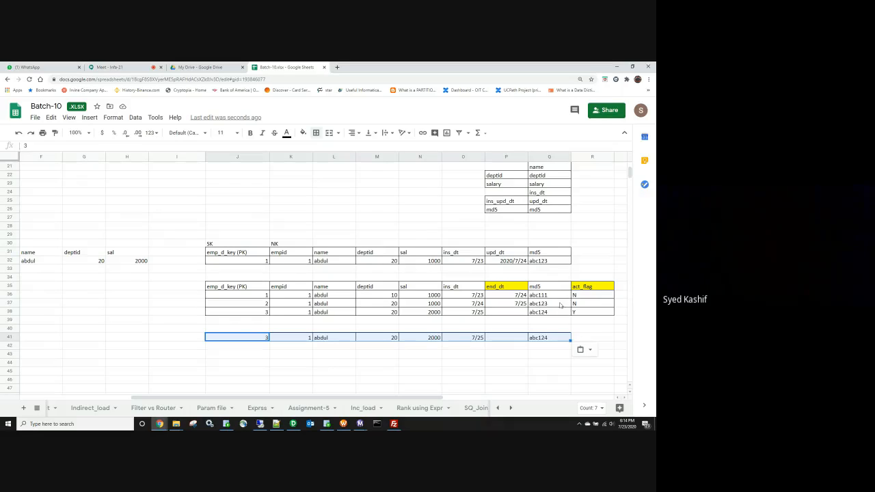
Step: Clear the pasted version-3 row in rows 40–44, leaving only empty bordered cells
left_click_drag(552, 316, 248, 315)
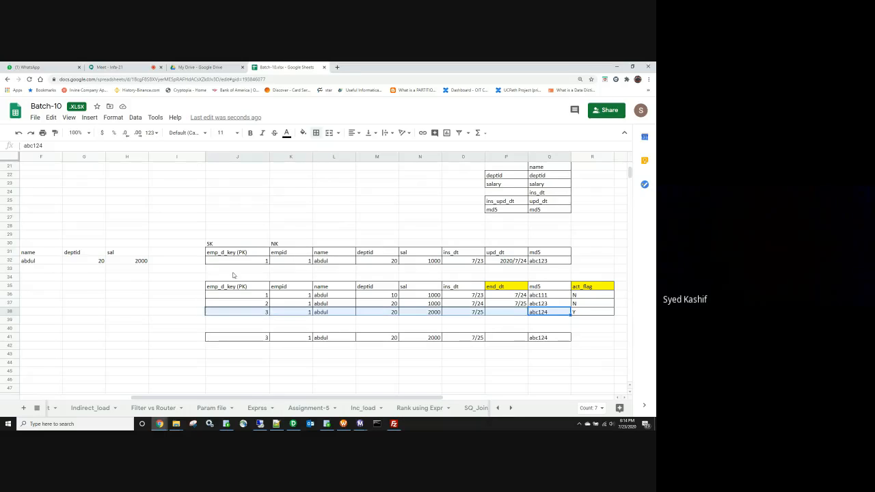
left_click_drag(236, 260, 522, 266)
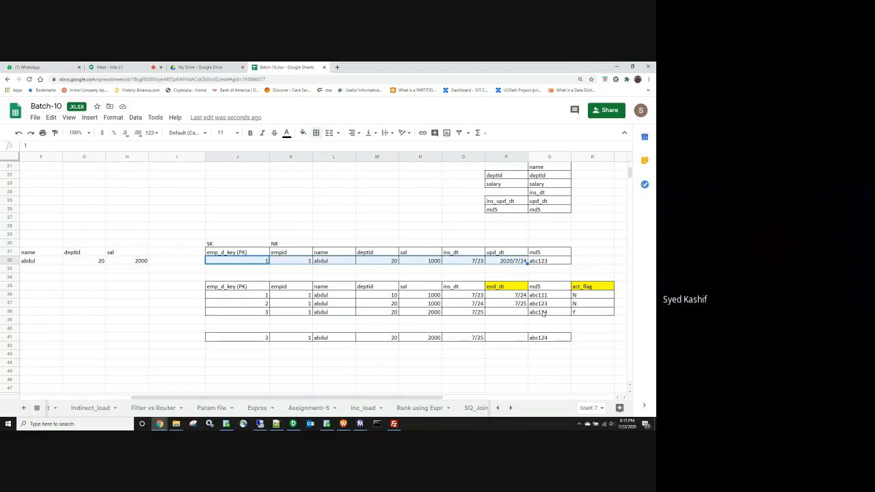
left_click_drag(552, 314, 255, 315)
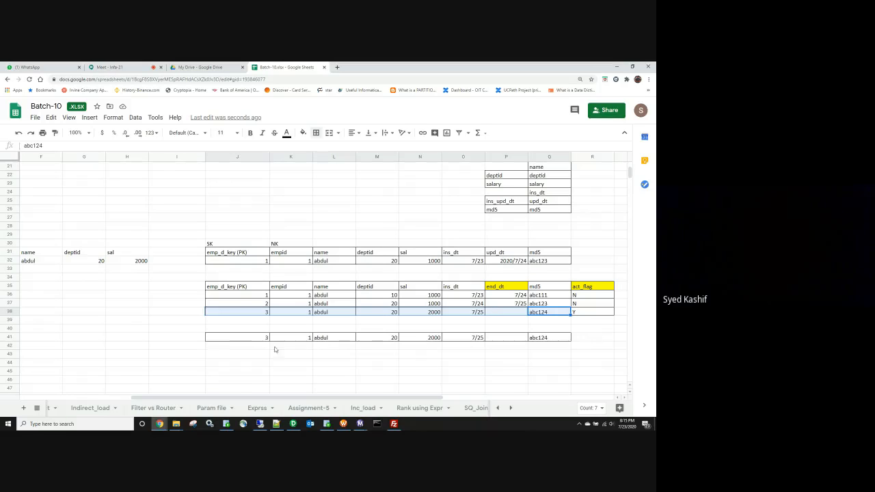
left_click_drag(198, 328, 479, 363)
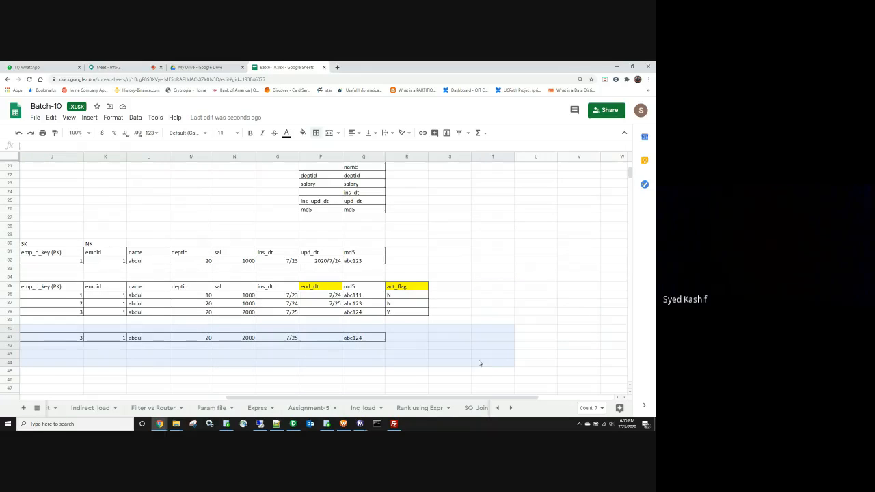
key("Delete")
left_click(450, 374)
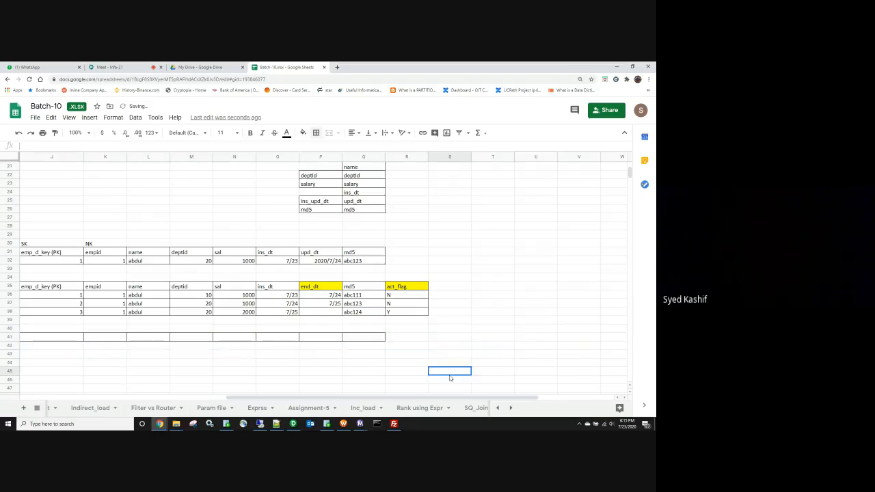
key("Left")
key("Left")
key("Left")
key("Left")
key("Left")
key("Left")
key("Left")
key("Left")
key("Left")
key("Left")
key("Left")
key("Left")
key("Left")
key("Left")
key("Left")
key("Left")
key("Left")
key("Left")
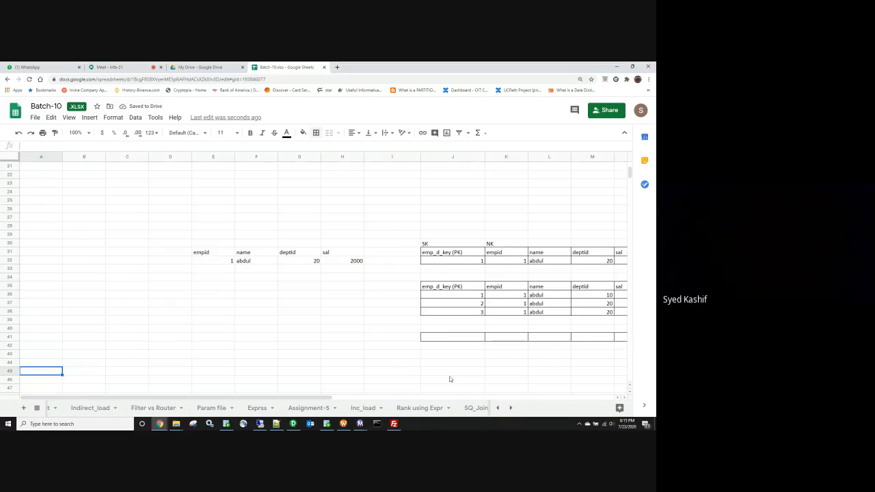
key("Right")
key("Right")
key("Right")
key("Right")
key("Right")
key("Right")
key("Right")
key("Right")
key("Right")
key("Right")
key("Right")
key("Right")
key("Right")
key("Right")
key("Right")
key("Right")
key("Right")
key("Right")
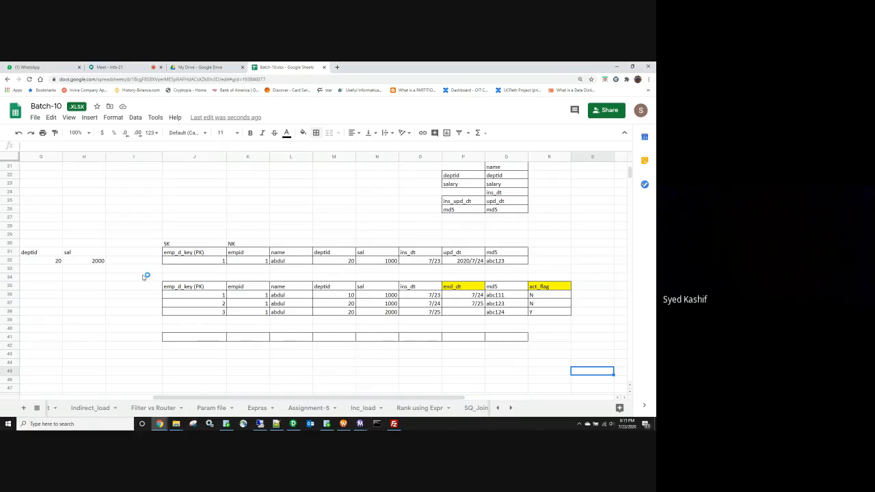
left_click_drag(308, 401, 279, 402)
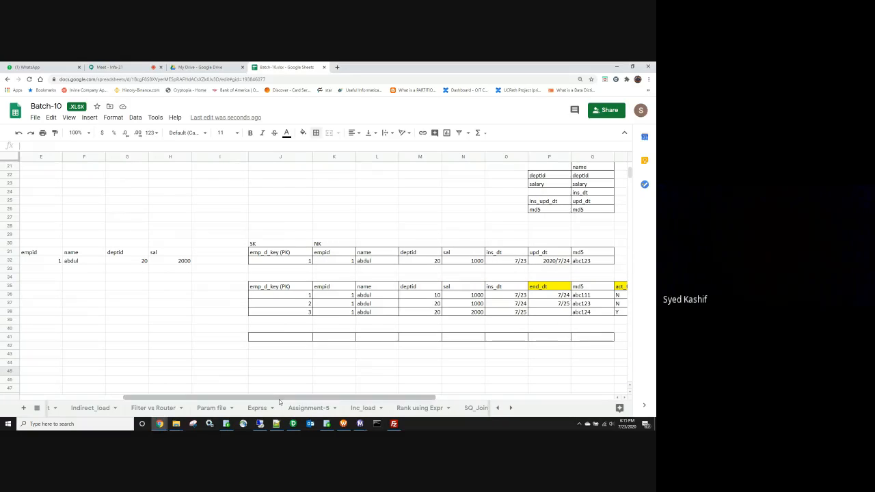
left_click_drag(294, 301, 622, 296)
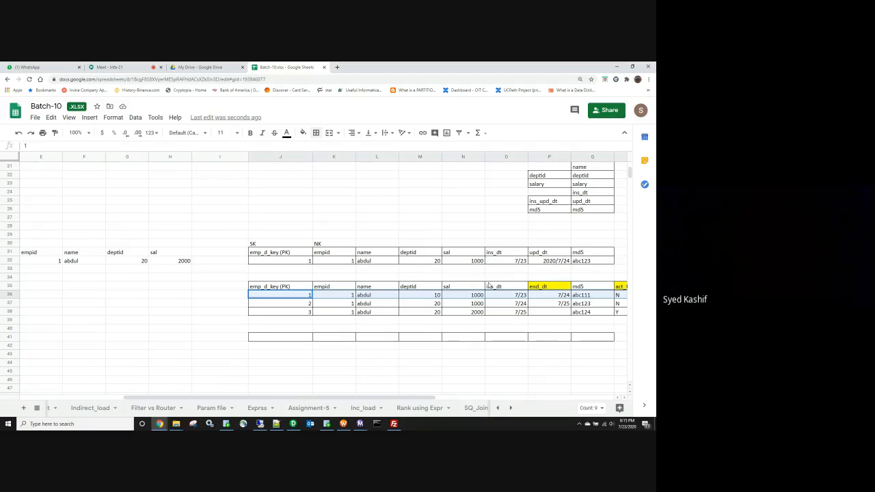
left_click_drag(284, 304, 468, 313)
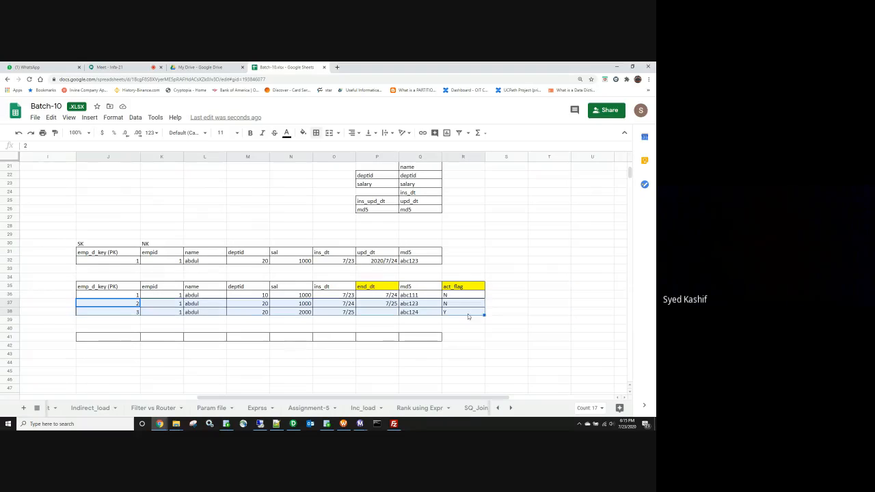
Step: Clear the version 2 and 3 rows and set version 1's end_dt to NULL and act_flag to Y
key("Delete")
left_click(386, 295)
type("NULL")
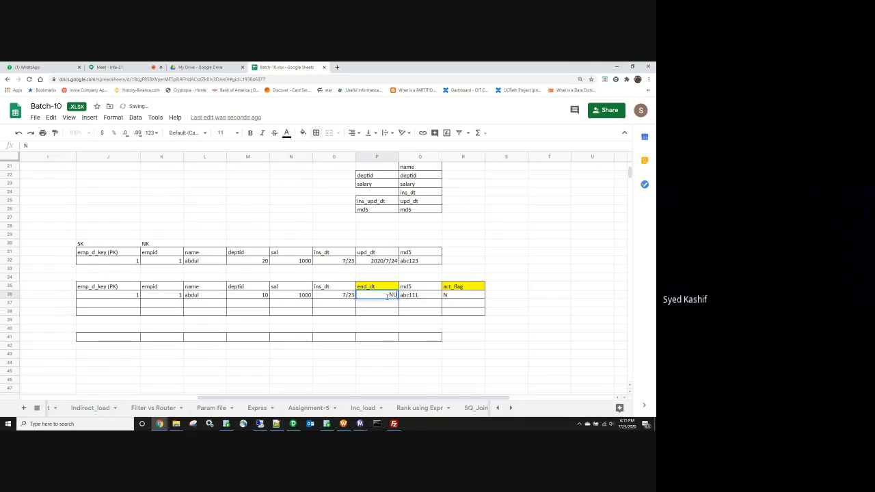
key("Tab")
key("Tab")
type("Y")
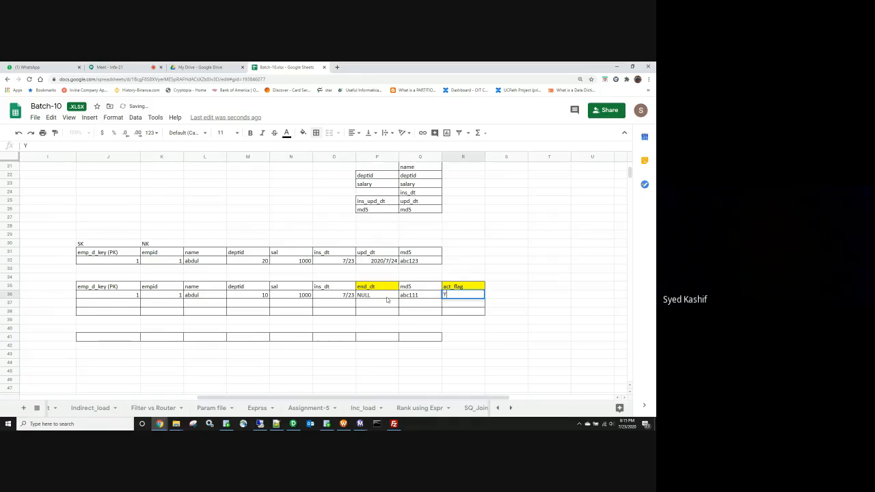
left_click(242, 374)
left_click(286, 374)
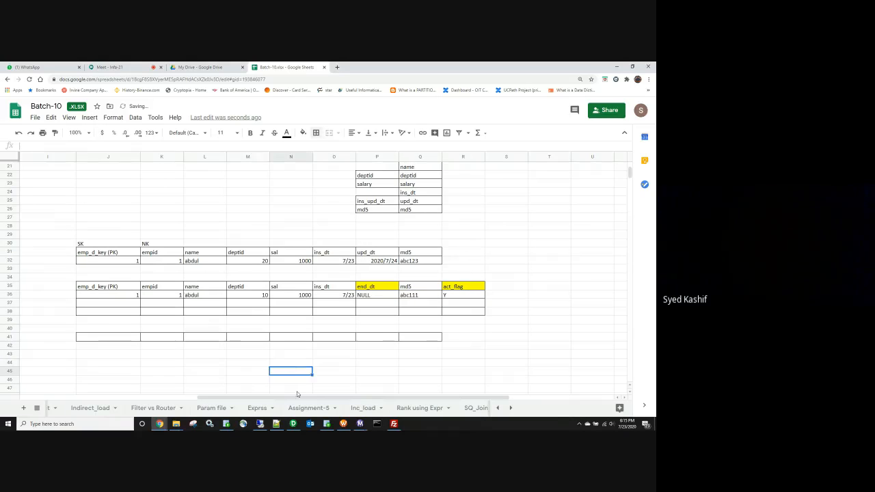
left_click_drag(296, 397, 249, 397)
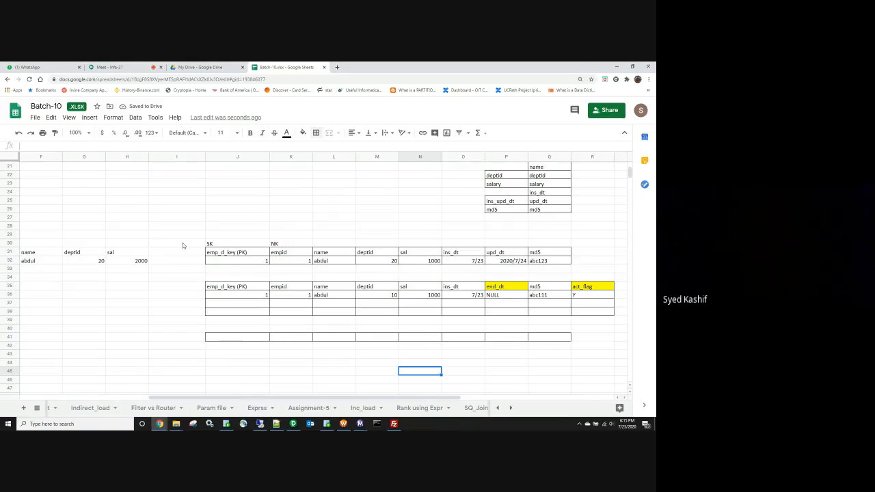
Step: Enter an Ins label in J24, clearing the miscased 'iNS' entry to retype it
left_click(238, 194)
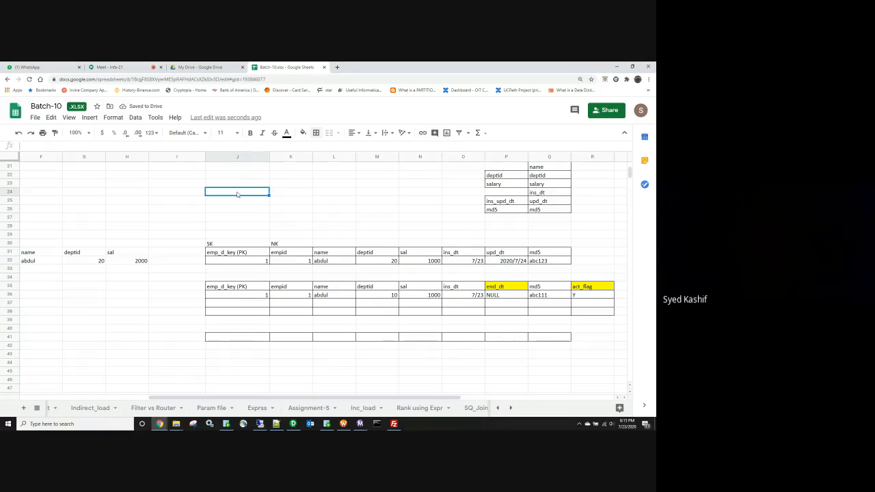
type("iNS")
key("Tab")
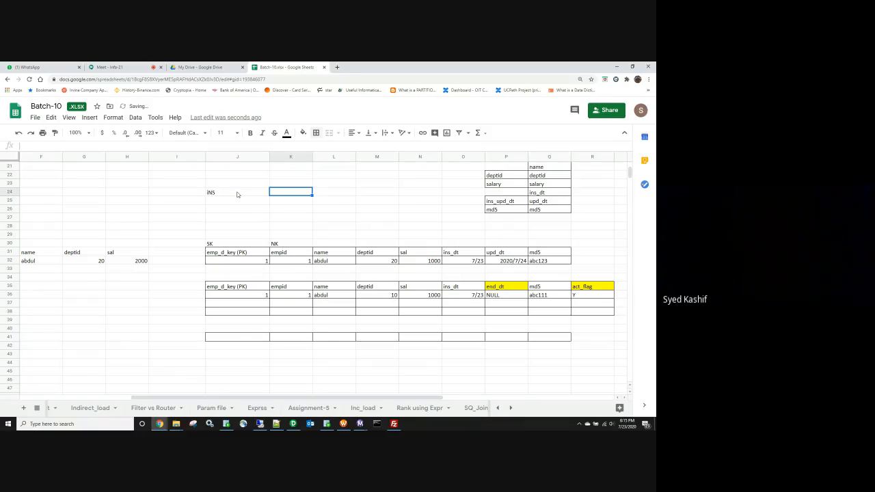
left_click(237, 194)
key("BackSpace")
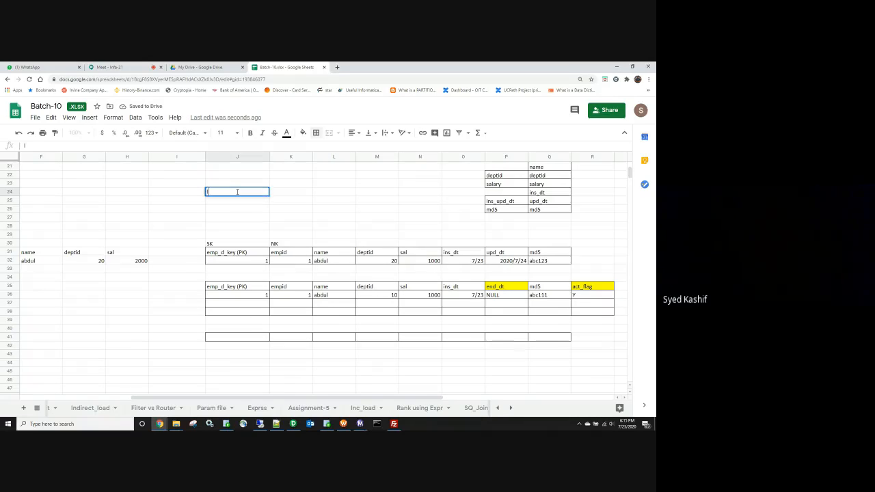
Step: Pair the Ins label with Tgt1 in K24 and change the source deptid to 30
key("Tab")
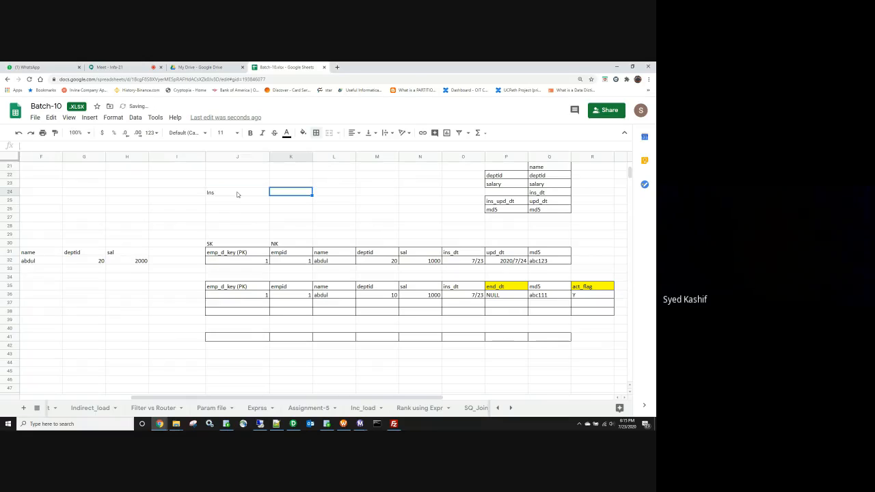
type("Tgt1")
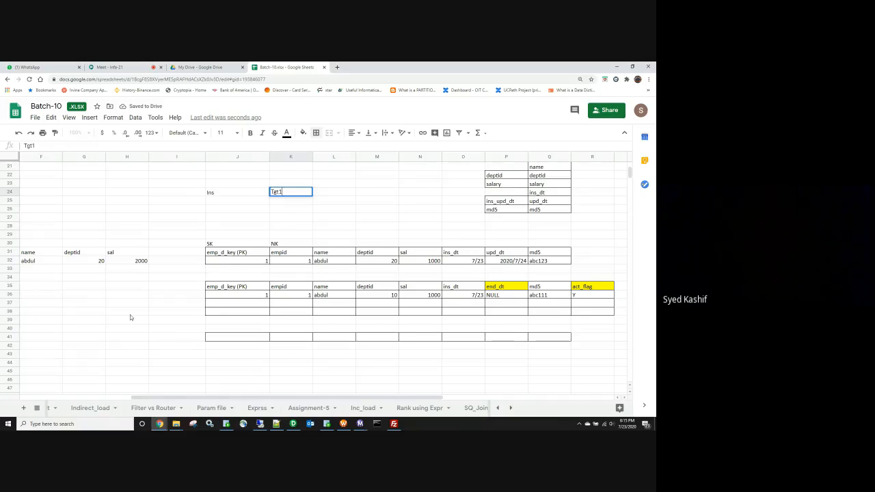
left_click(82, 263)
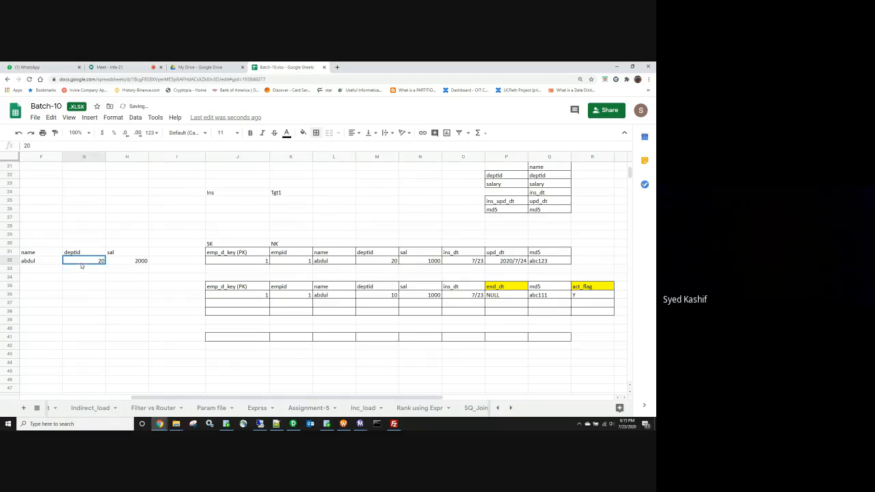
key("Return")
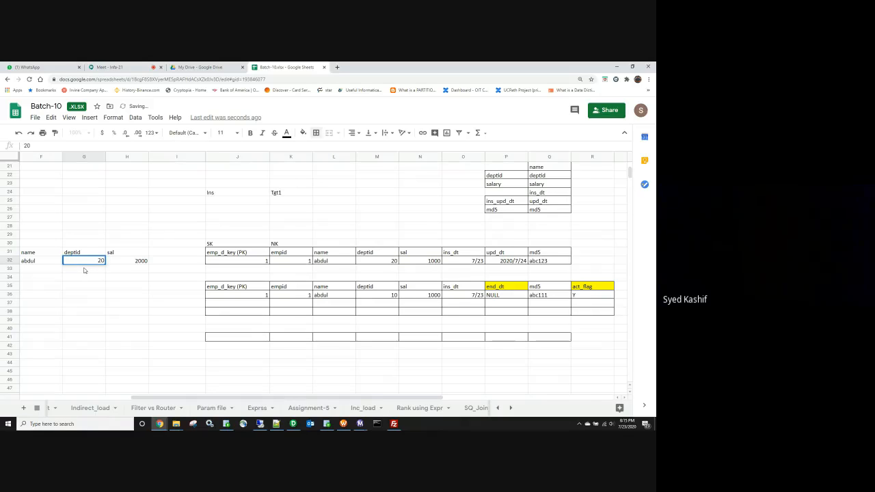
left_click(101, 286)
left_click(99, 262)
type("3")
left_click(123, 330)
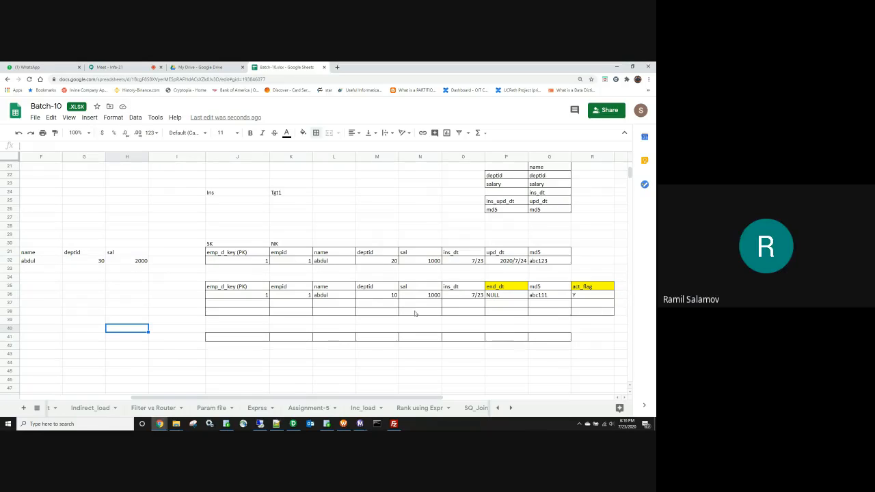
Step: Expire version 1 by setting end_dt to 7/24 and act_flag to N
left_click(501, 295)
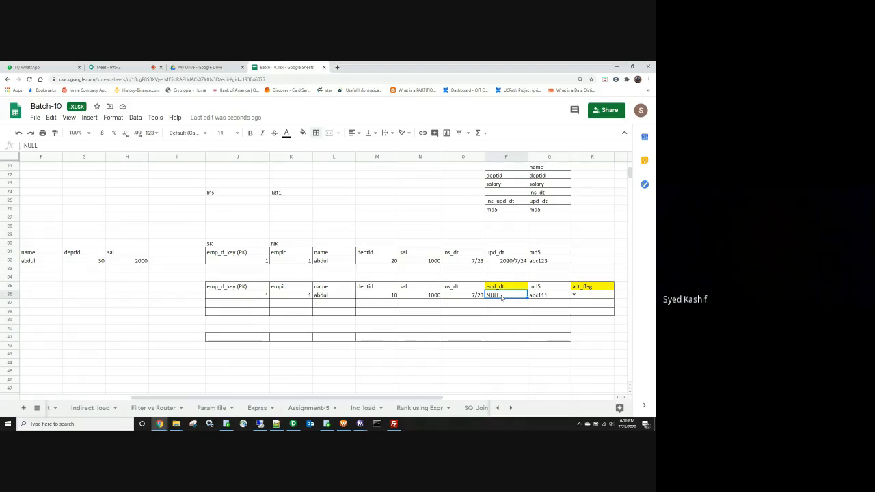
type("7/2")
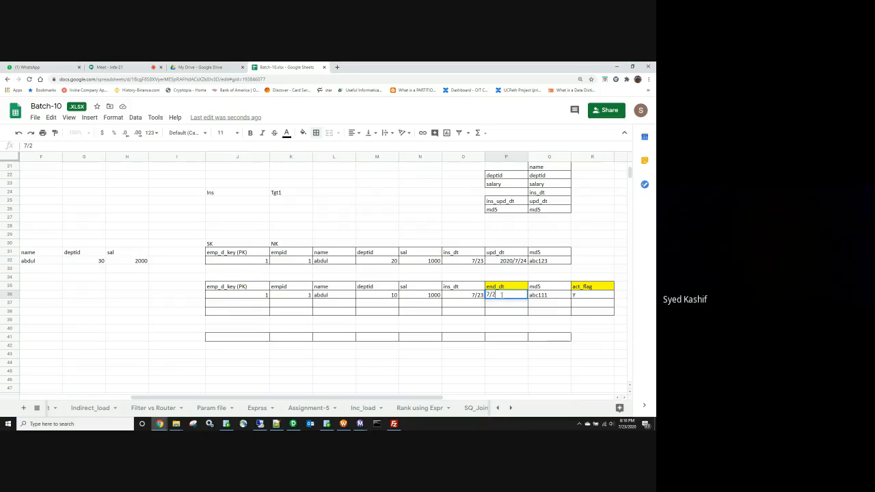
type("4")
key("Tab")
key("Tab")
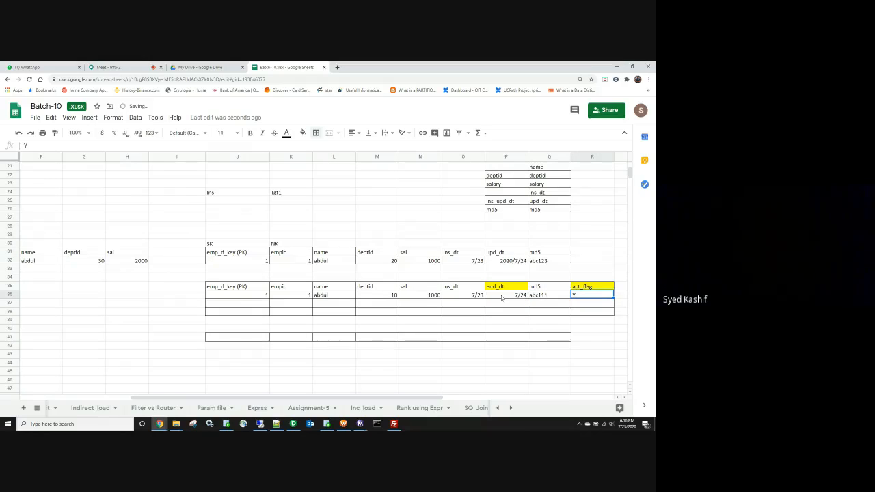
type("n")
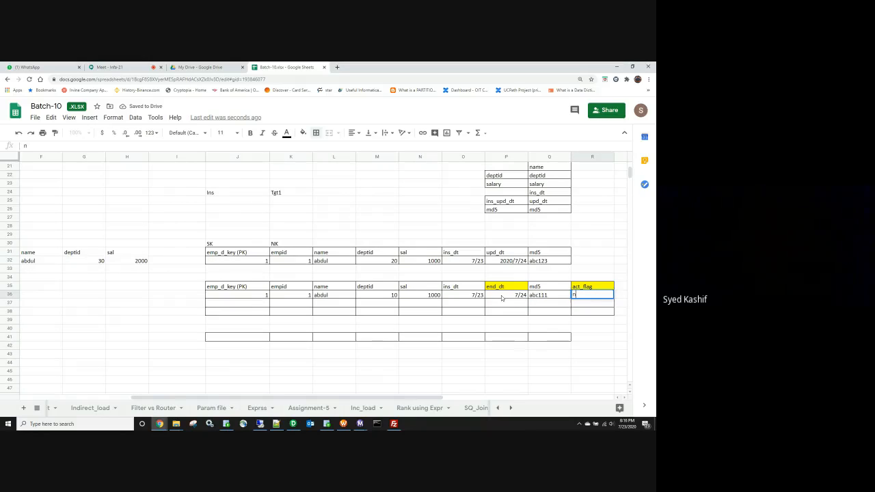
left_click(236, 388)
left_click(220, 200)
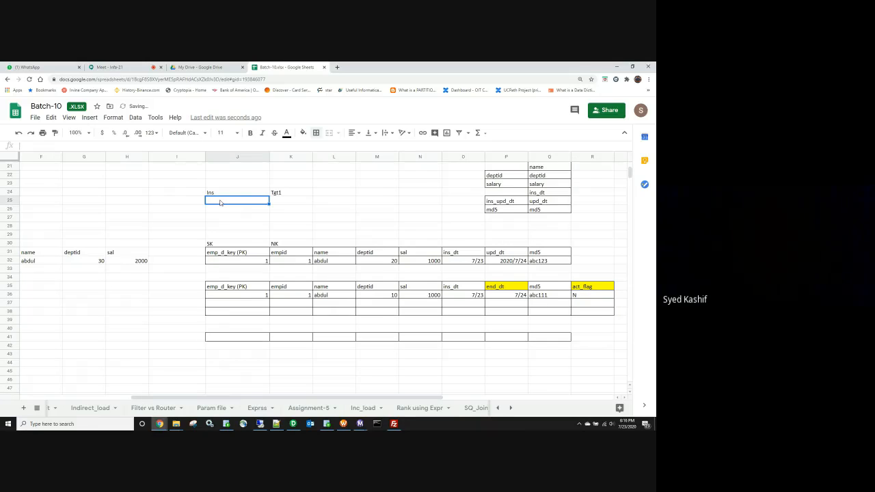
Step: Add a UPD label in J25 paired with Tgt2 in K25
type("UPD")
key("Tab")
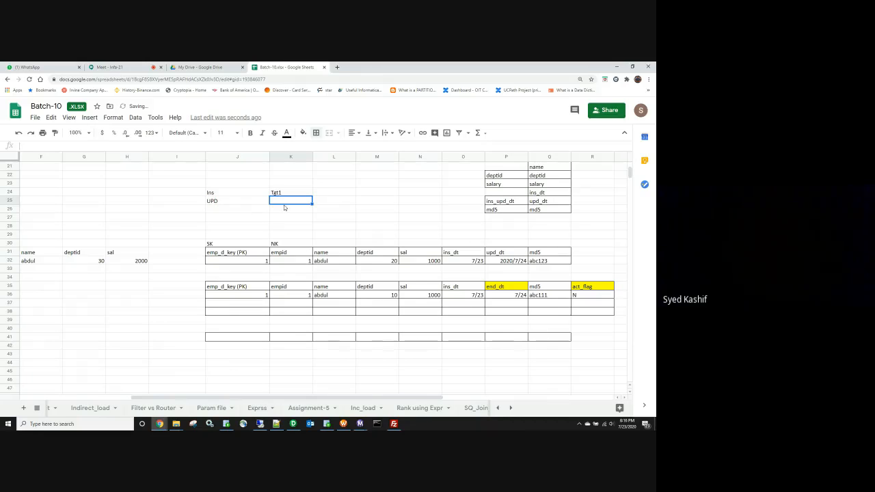
type("tGT1")
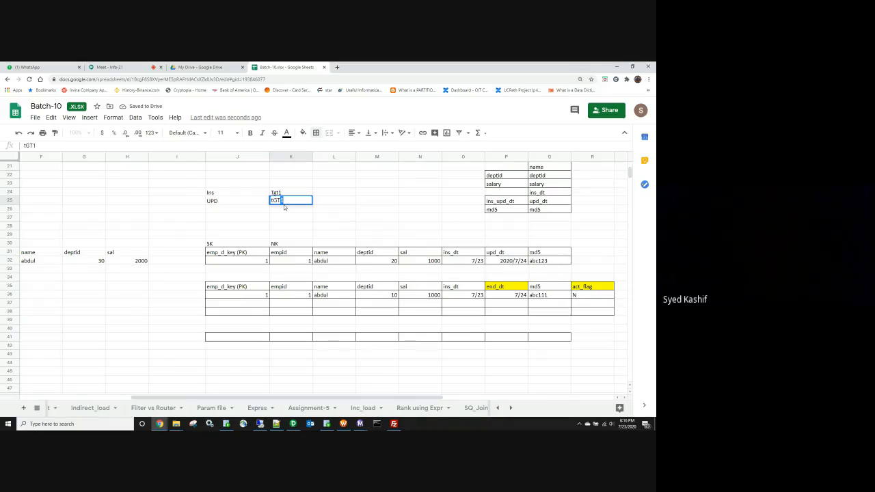
left_click_drag(284, 200, 251, 205)
type("Tgt2")
Step: Type an upsert label in J26 below the Ins and UPD labels
left_click(235, 209)
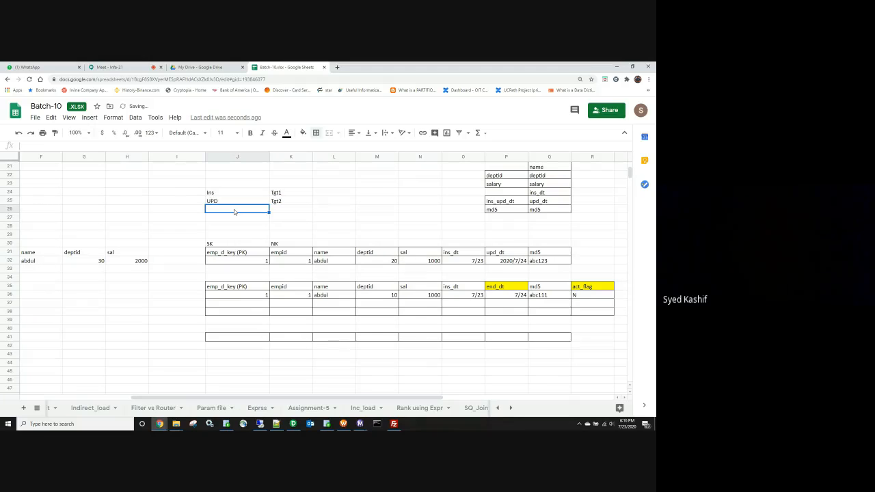
type("upsert")
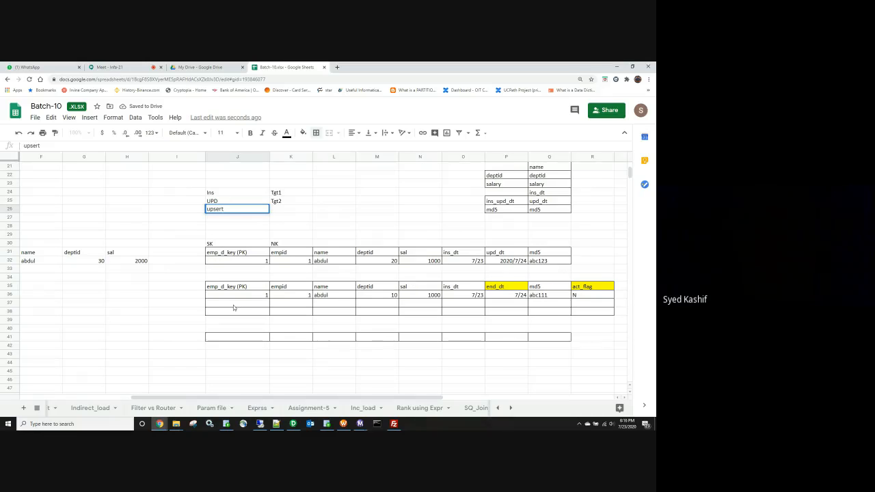
left_click(516, 297)
left_click(592, 295)
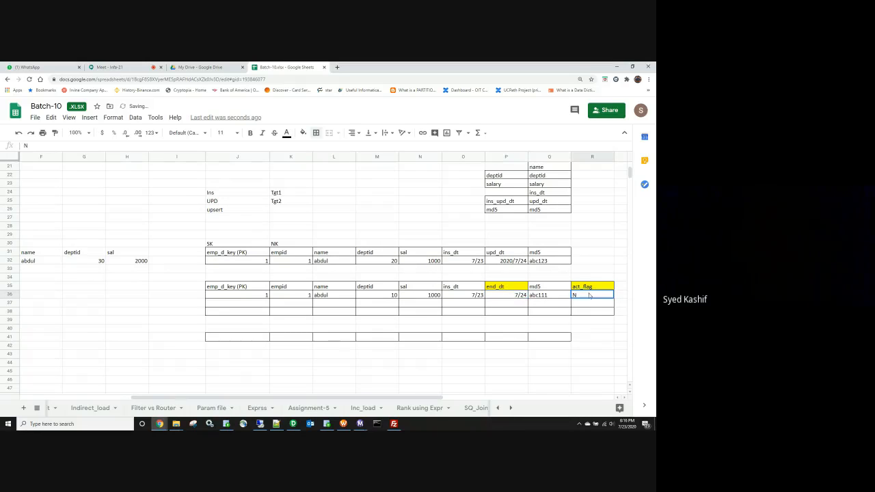
left_click(266, 304)
Step: Give version 2's history row key 2 and paste the source empid 1, abdul, deptid 30, sal 2000
type("2")
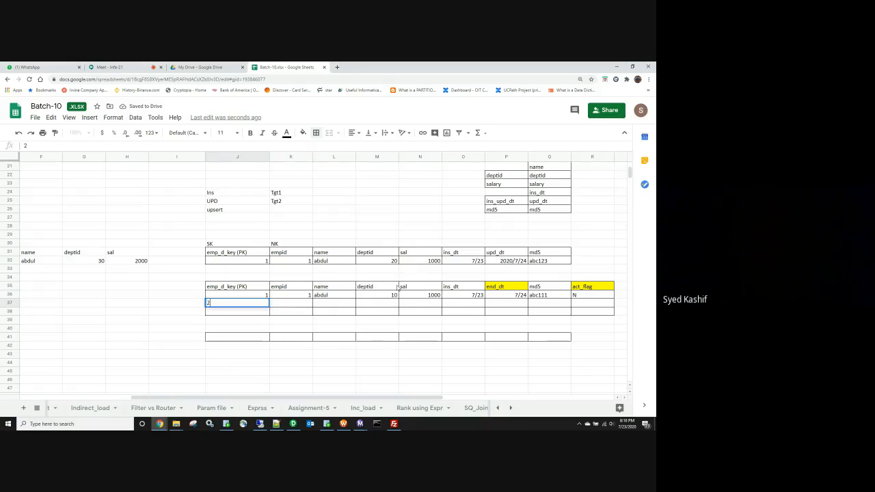
left_click(304, 304)
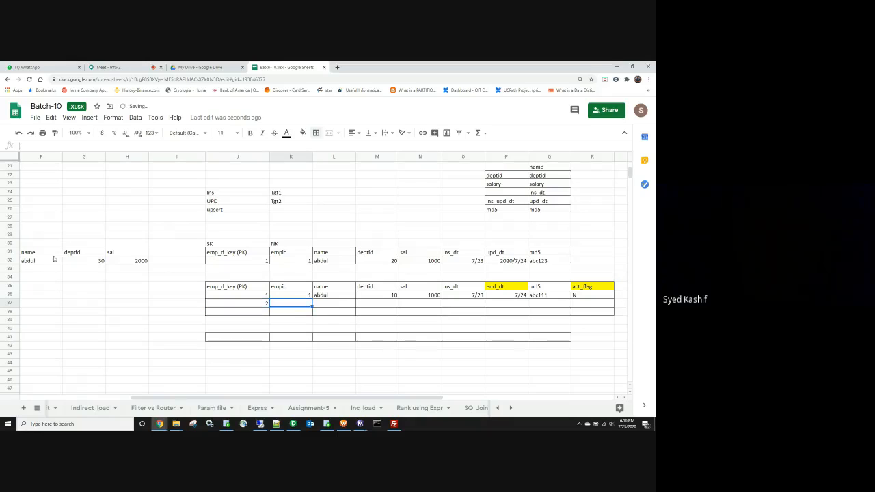
left_click(82, 311)
scroll(152, 400, "left", 1)
scroll(152, 400, "left", 1)
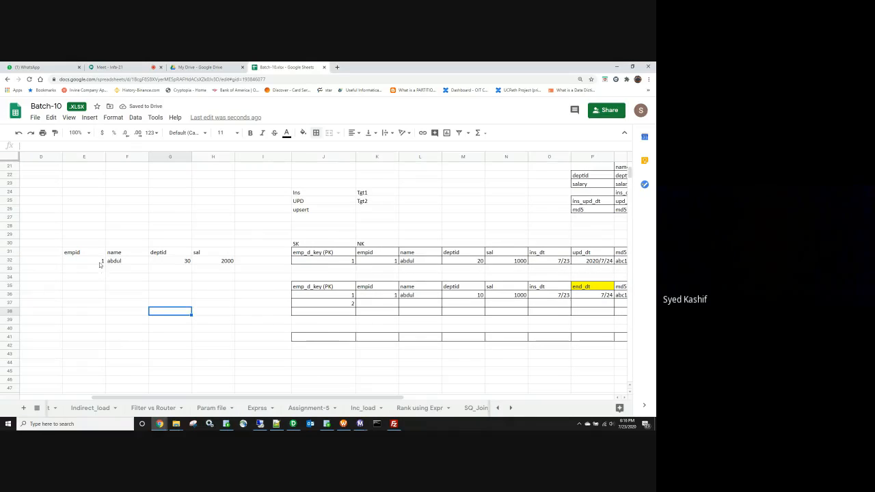
left_click_drag(102, 261, 204, 264)
key("ctrl+c")
left_click(375, 303)
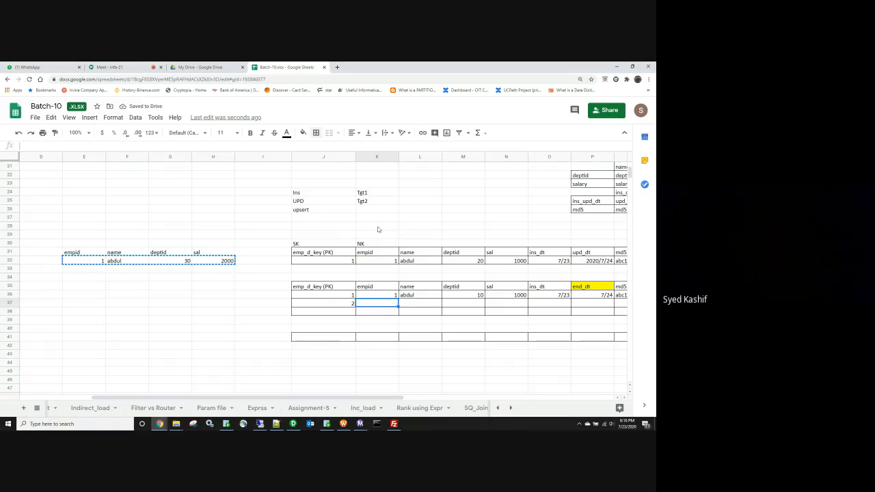
key("ctrl+v")
Step: Label the upsert target tgt3 in K26
left_click(368, 210)
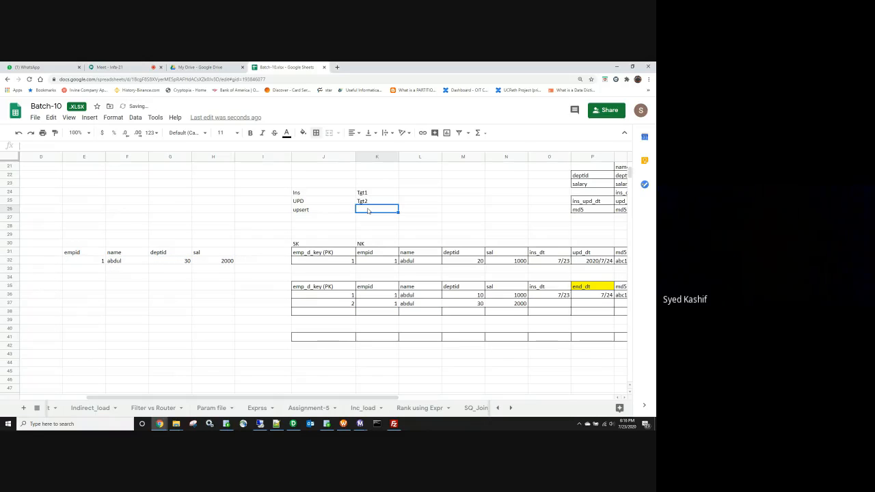
type("tgt3")
scroll(403, 395, "right", 2)
scroll(515, 252, "up", 6)
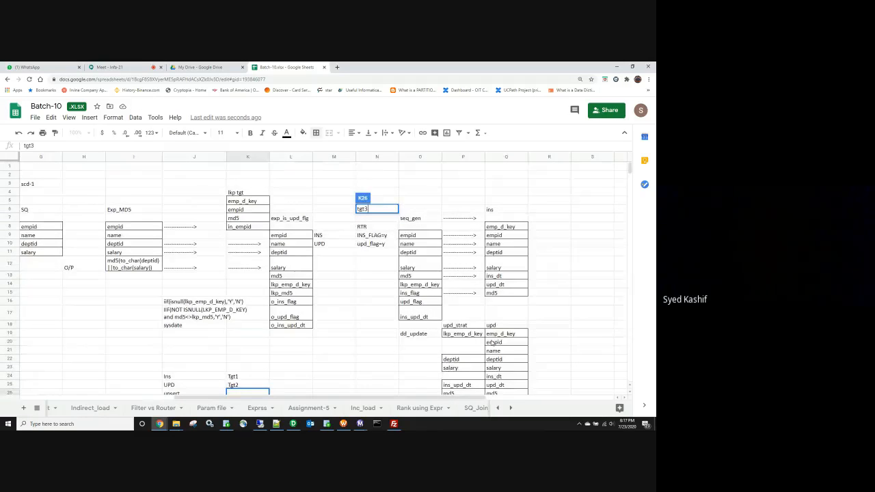
scroll(491, 342, "down", 3)
scroll(491, 342, "down", 1)
scroll(243, 290, "down", 2)
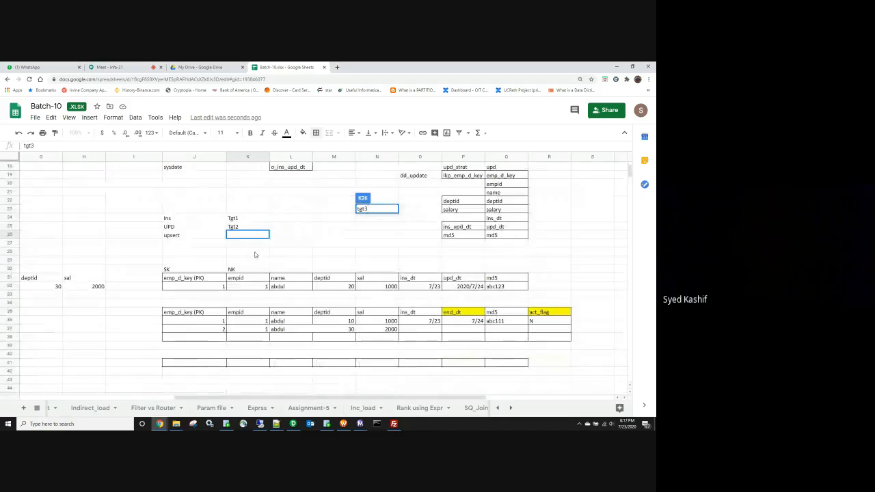
left_click(333, 243)
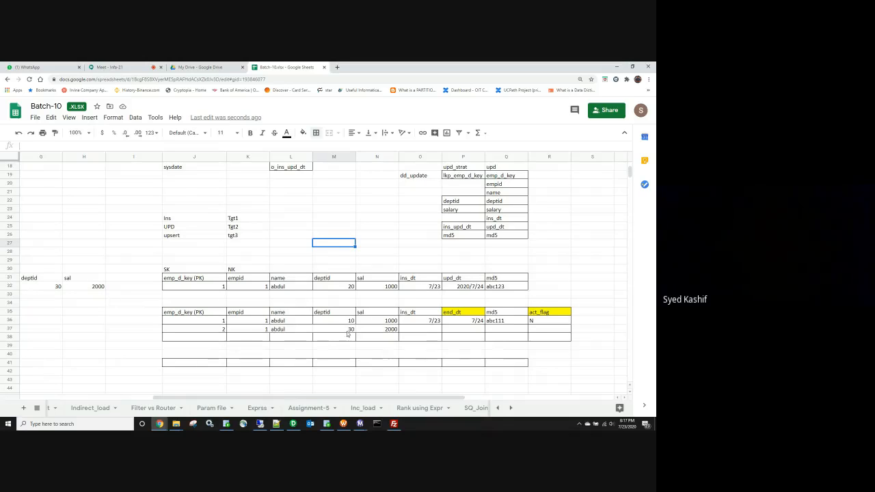
left_click(431, 331)
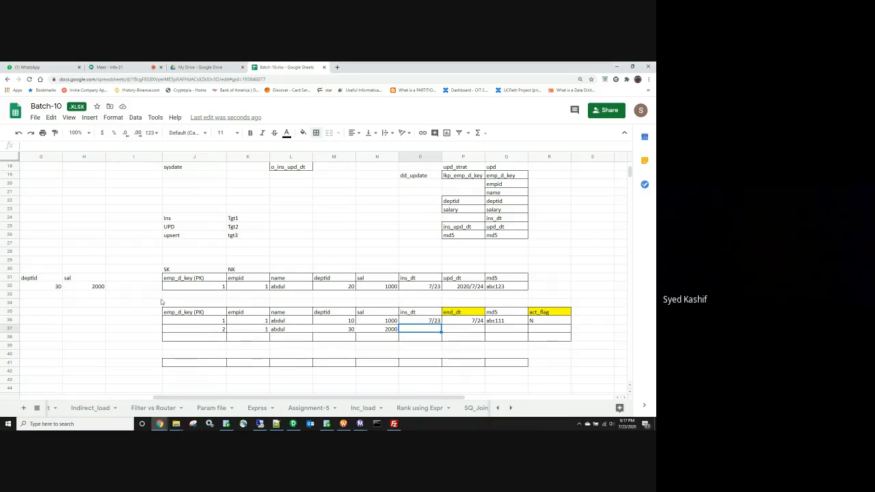
Step: Close the cyber-tech, clyde and empl_best_buy Explorer windows and bring up the Google_cloud folder
left_click(119, 305)
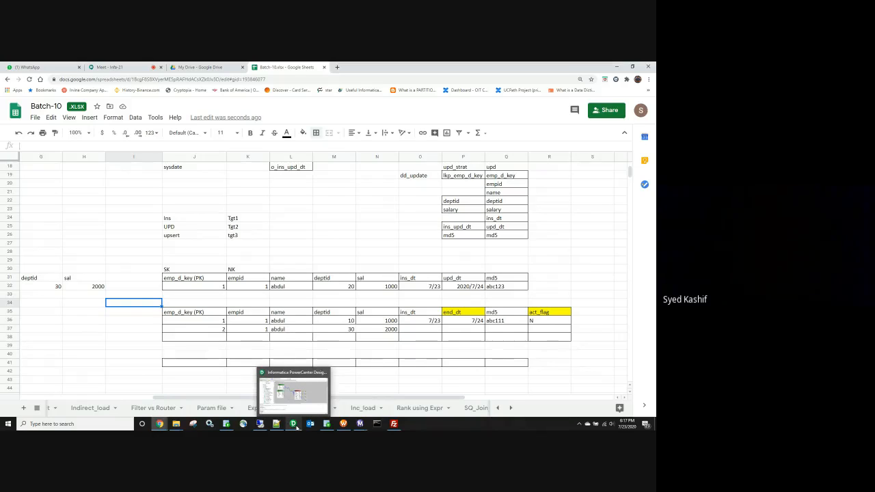
mouse_move(277, 423)
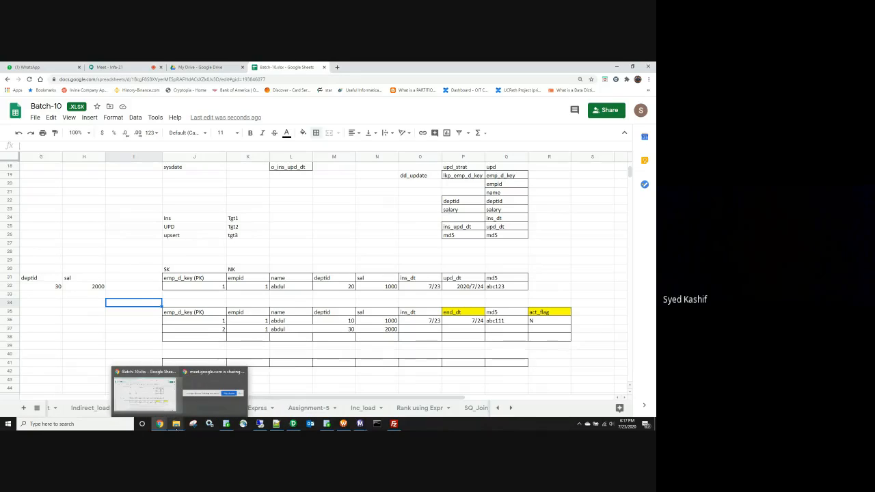
mouse_move(175, 423)
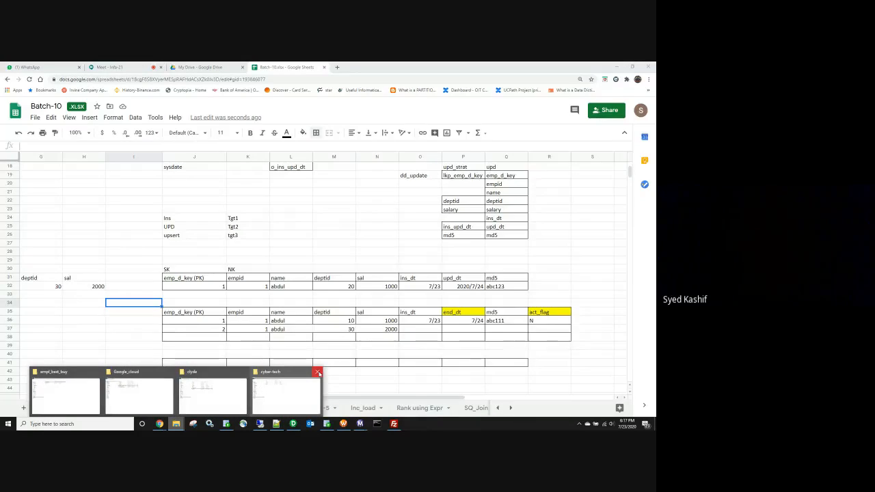
left_click(318, 373)
left_click(279, 372)
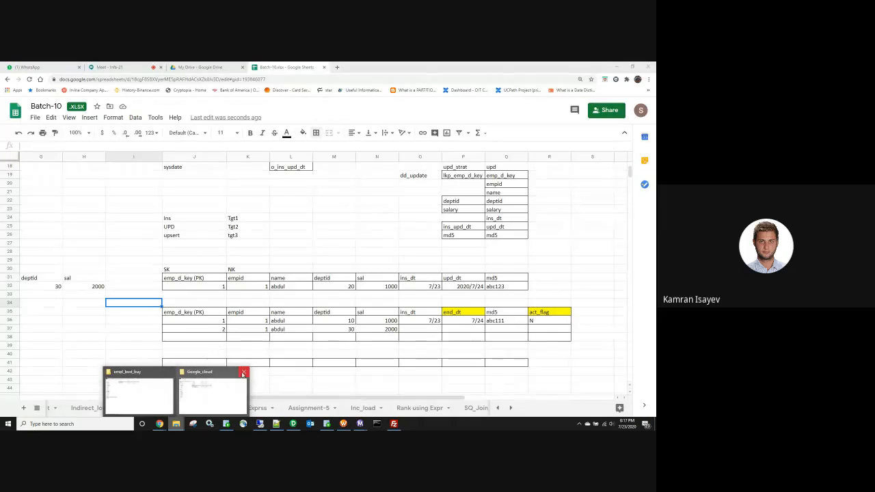
left_click(170, 372)
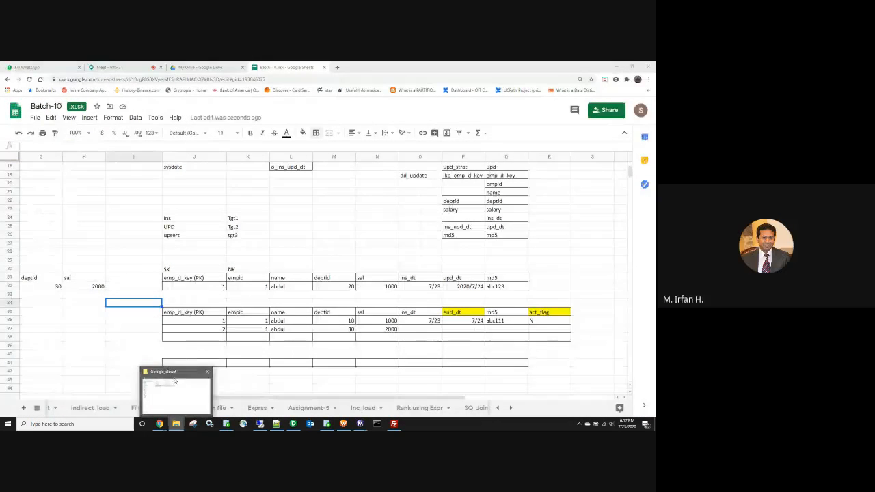
left_click(168, 393)
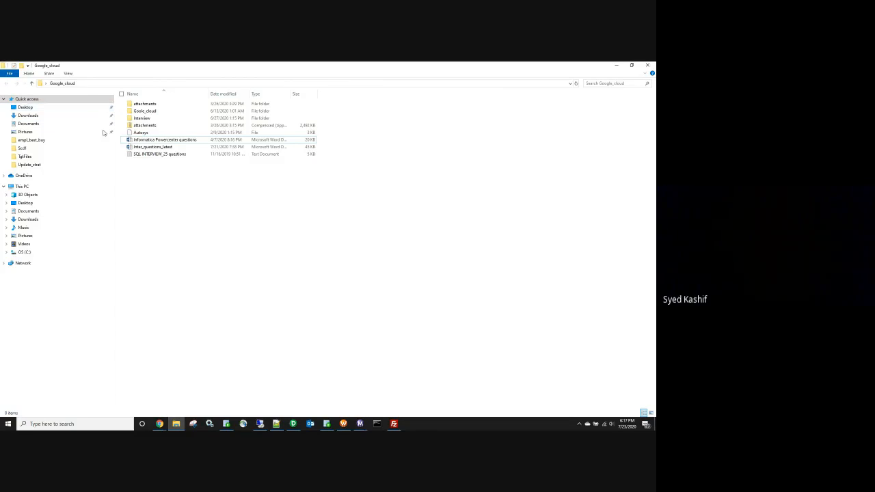
Step: Browse from Scd1 up to the SrcFiles folder, then bring Informatica PowerCenter Designer forward
left_click(35, 148)
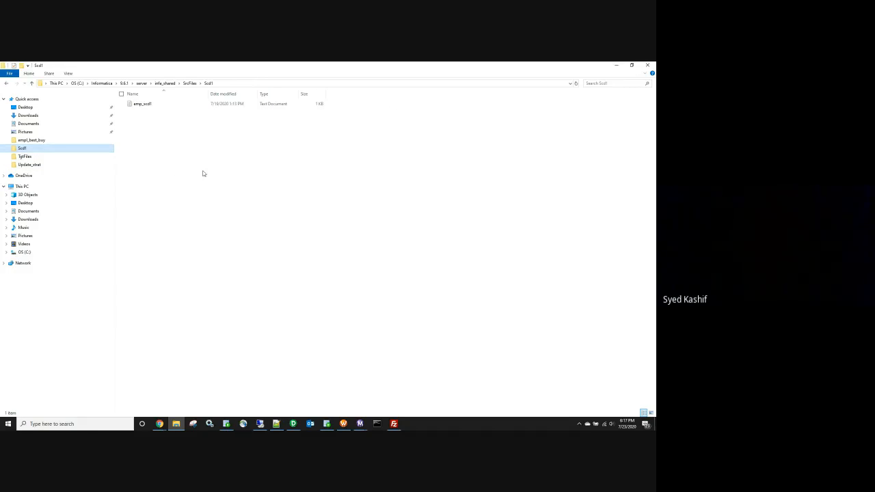
left_click(191, 83)
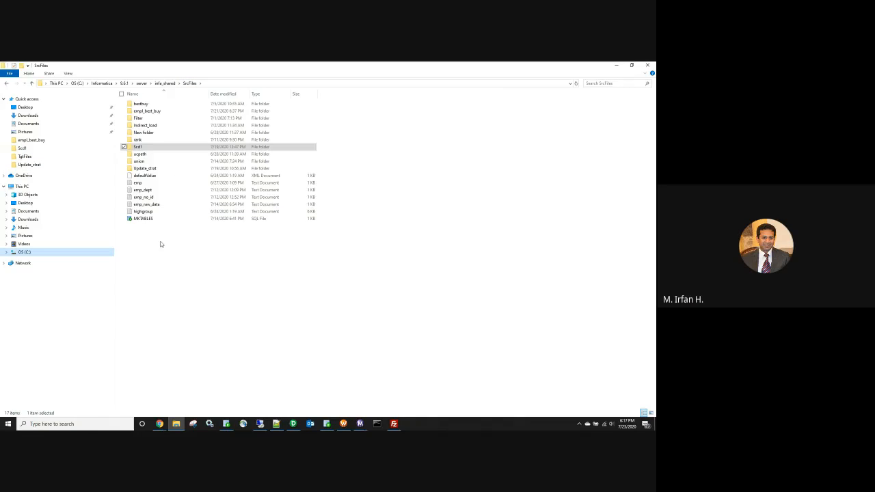
right_click(160, 244)
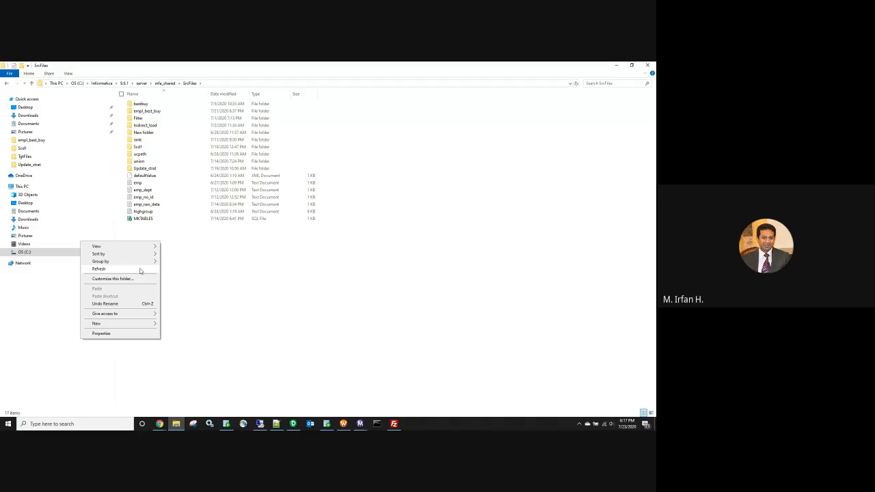
left_click(293, 425)
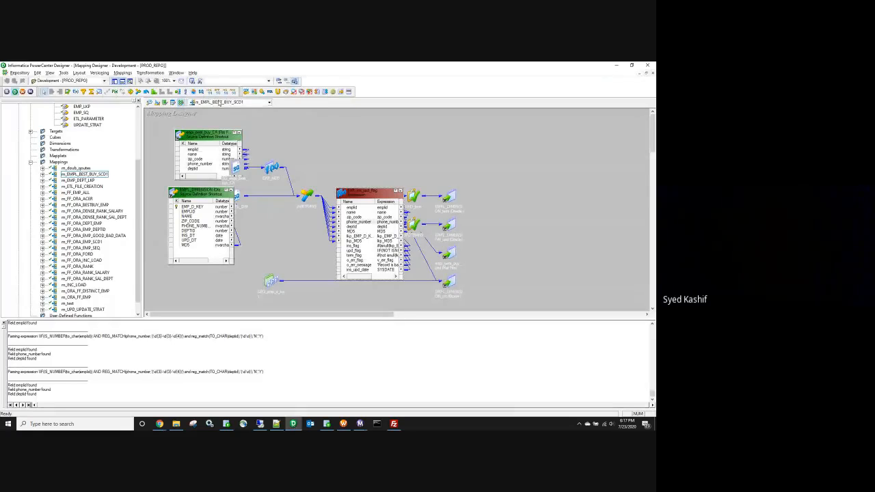
Step: Check the mapping list in the toolbar dropdown without changing it, then minimize PowerCenter Designer
left_click(219, 101)
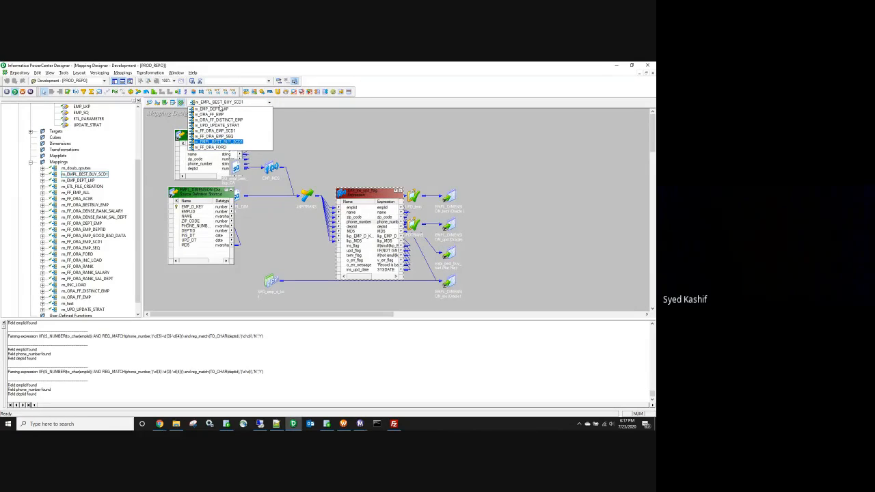
left_click(615, 66)
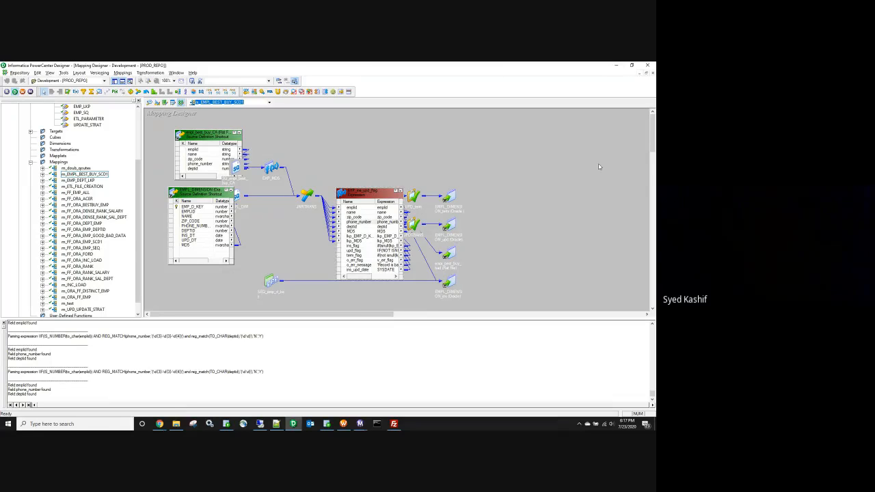
left_click(616, 65)
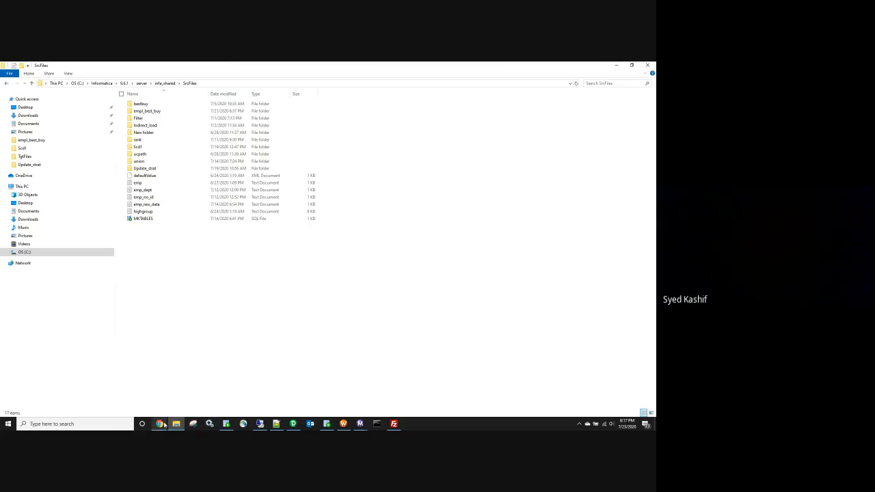
Step: Return to the Batch-10 SCD diagram and select the current and history table blocks
mouse_move(160, 424)
left_click(121, 389)
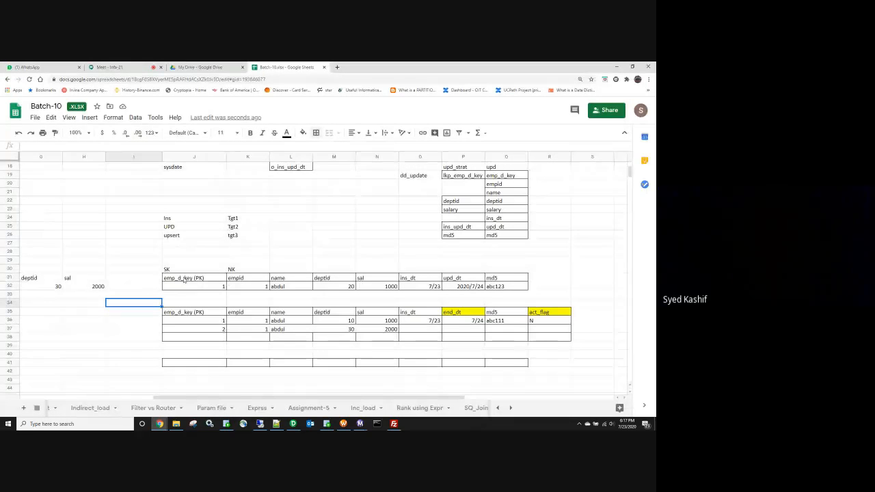
left_click_drag(183, 277, 502, 287)
left_click_drag(193, 302, 560, 333)
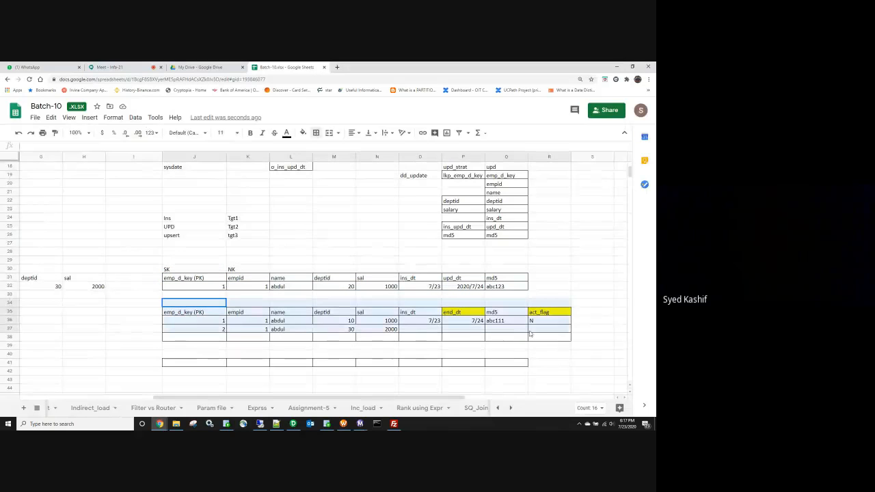
left_click(273, 341)
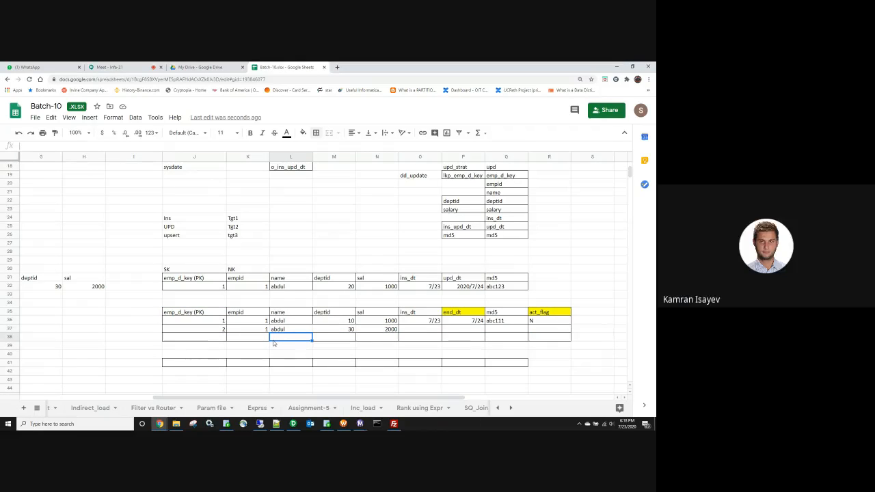
left_click_drag(154, 262, 564, 287)
left_click_drag(152, 305, 577, 344)
Step: Mark the upper current table 'a' in R30 and the history table 'b' in S34
left_click(556, 270)
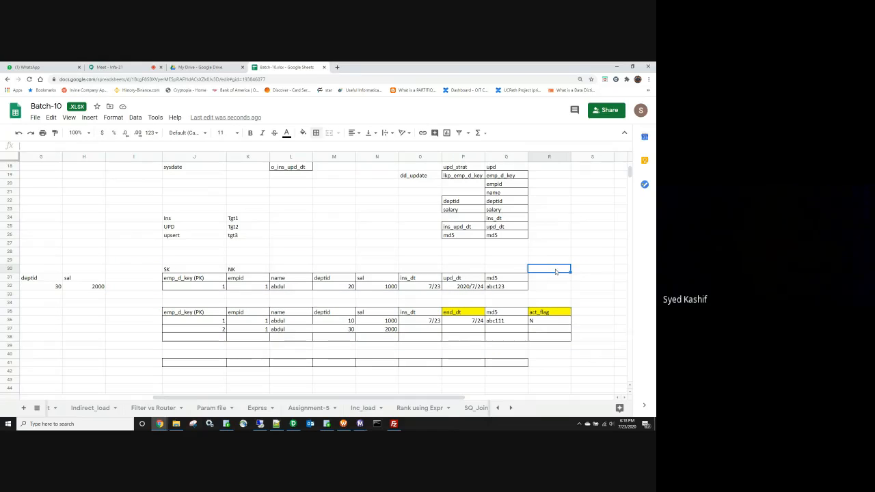
type("a")
left_click(599, 306)
type("a")
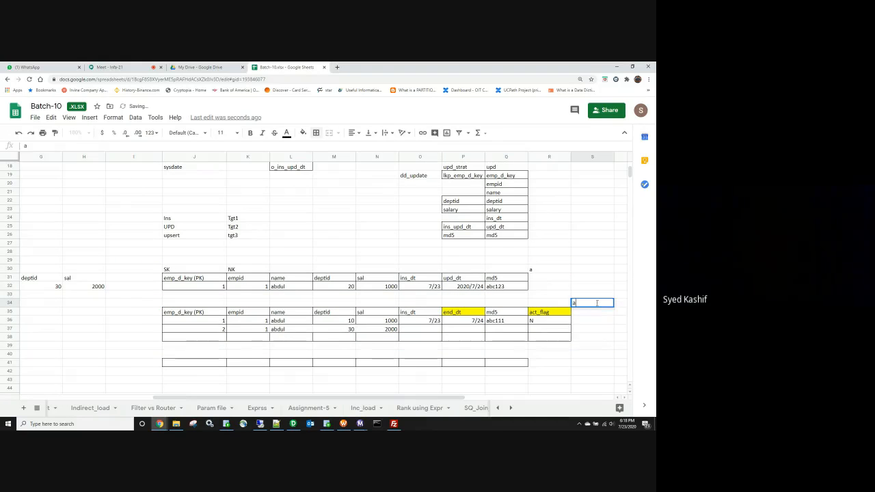
key("BackSpace")
type("b")
left_click(592, 337)
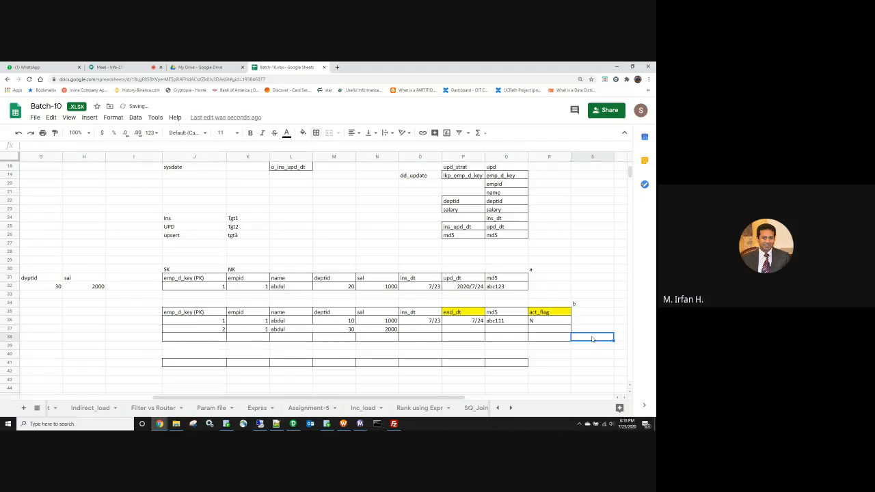
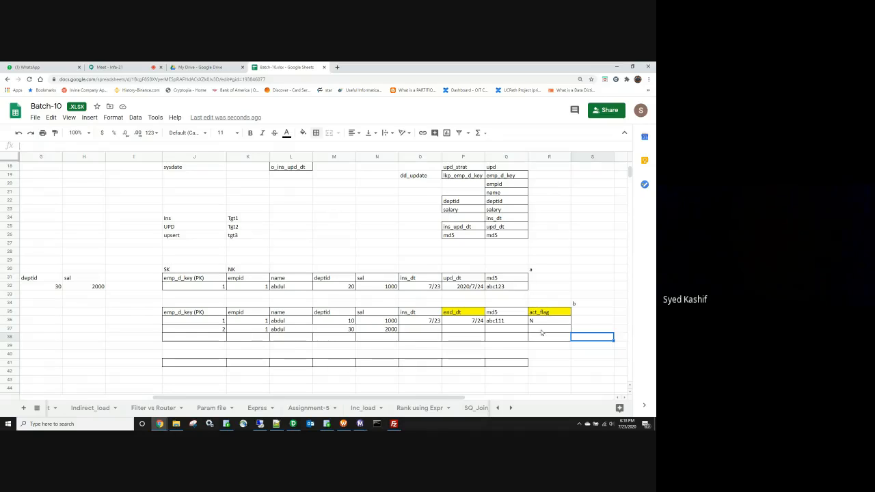
Step: Walk through the notes pairing Ins with Tgt1, UPD with Tgt2 and upsert with tgt3
left_click(246, 219)
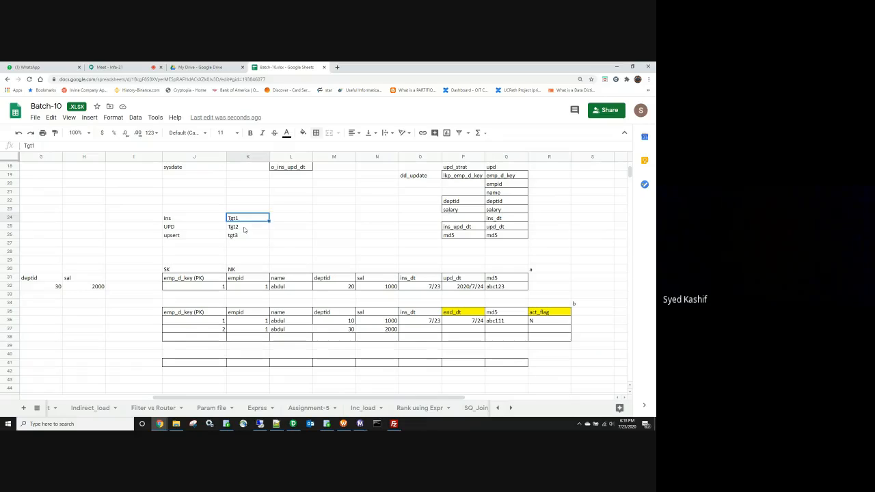
left_click(244, 227)
left_click(242, 236)
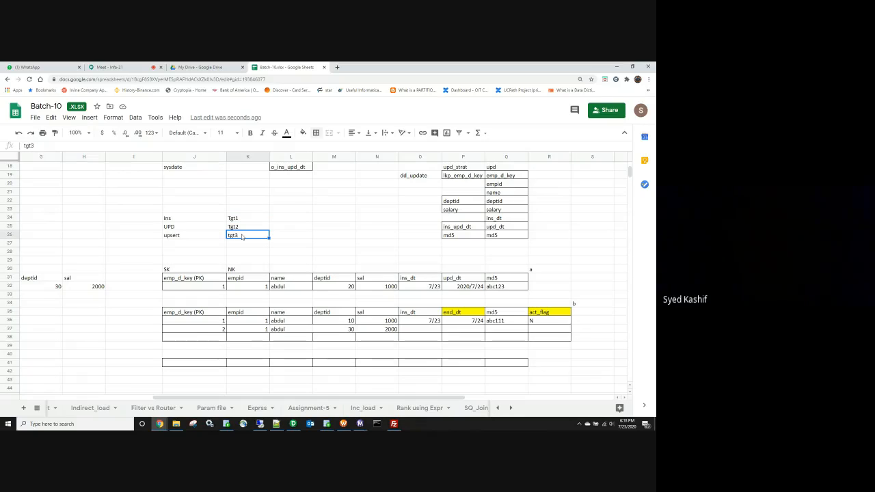
left_click(183, 220)
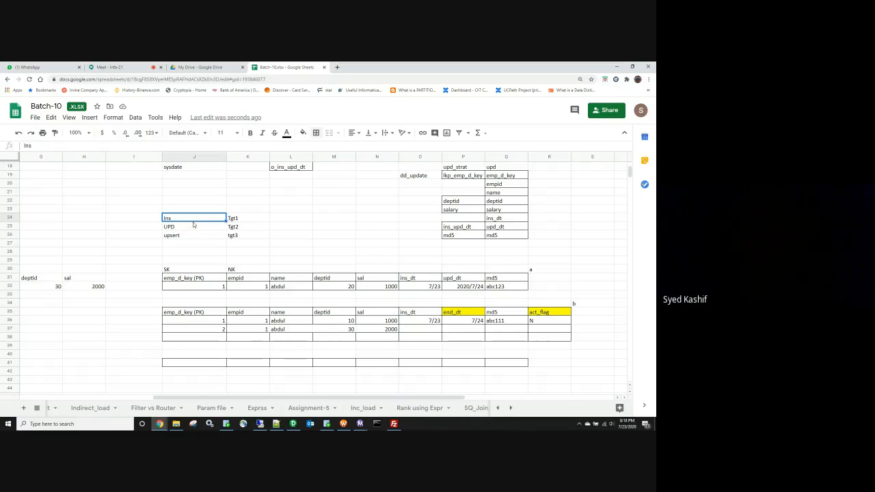
left_click(191, 227)
left_click(240, 227)
left_click(196, 236)
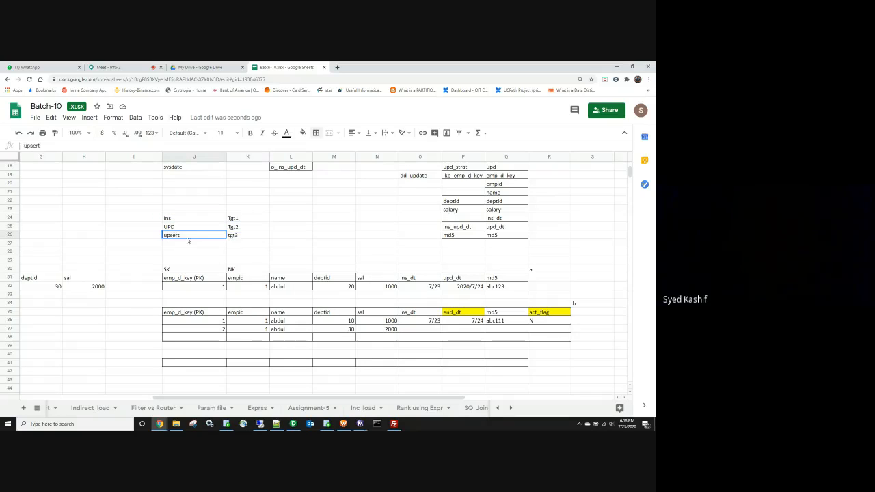
left_click(232, 235)
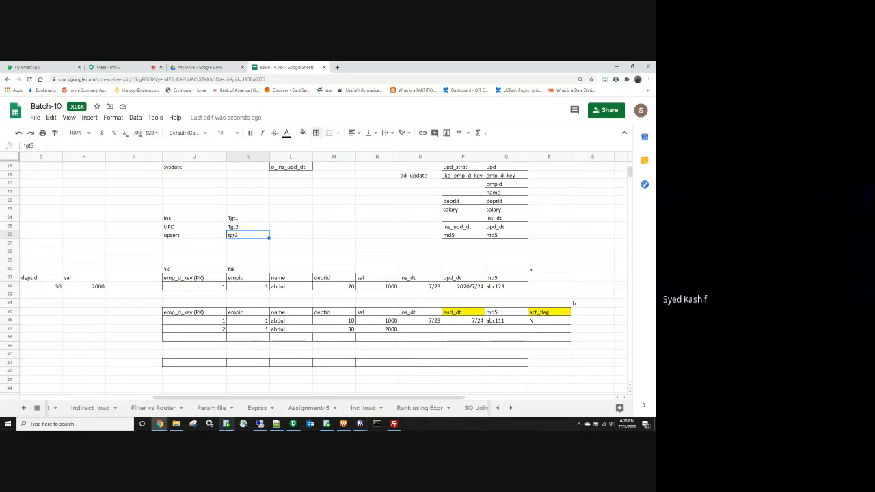
left_click(177, 424)
Step: Create a new folder named SCD2 inside SrcFiles and open it
right_click(149, 257)
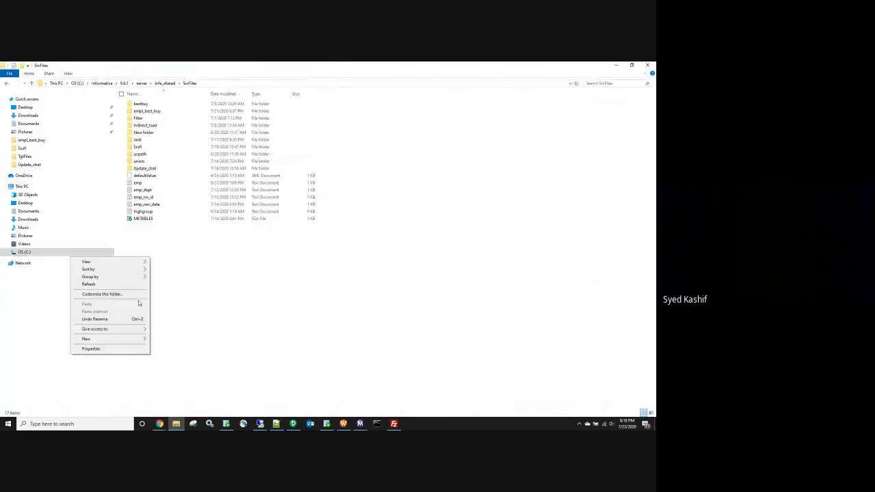
mouse_move(126, 339)
left_click(185, 338)
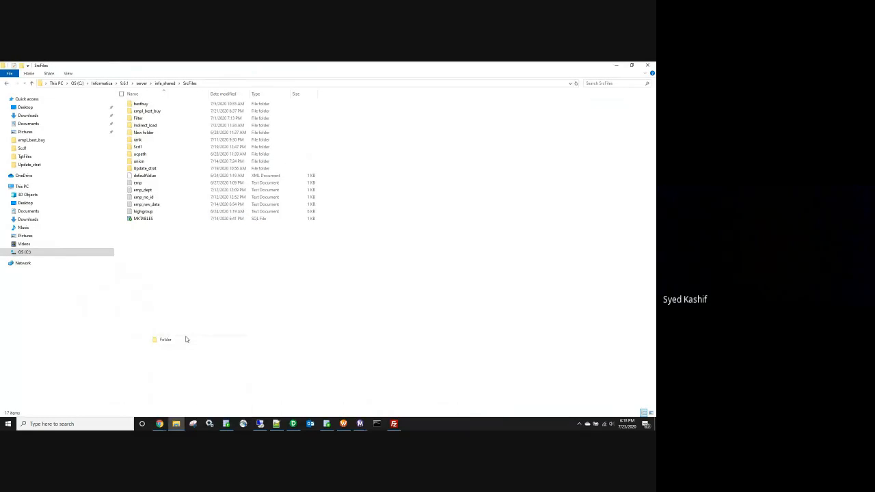
type("SCD2")
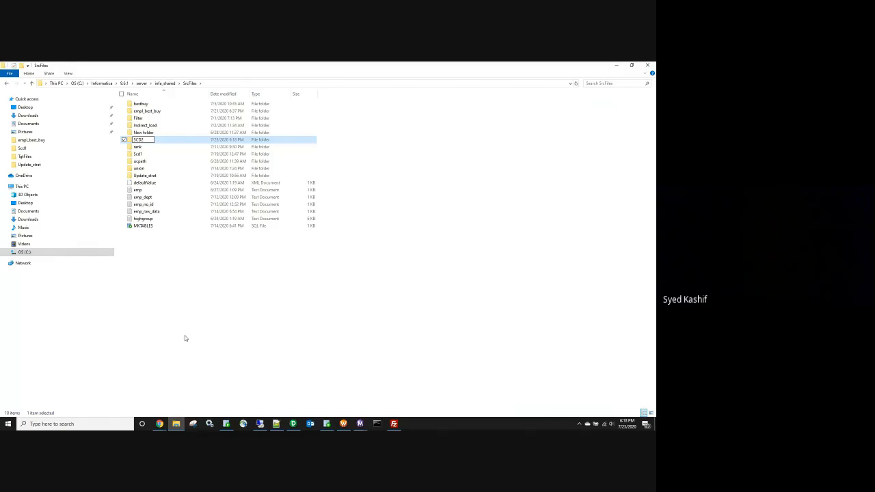
left_click(201, 320)
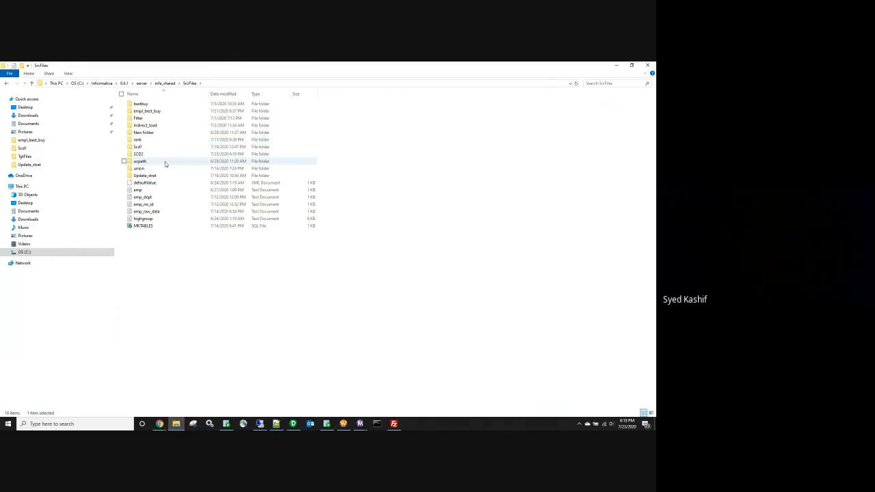
double_click(139, 156)
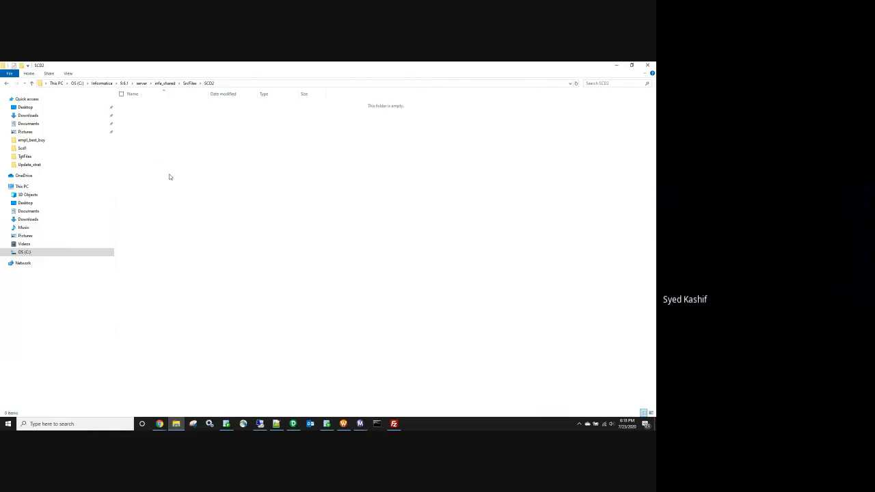
Step: Create a new text document named EMPL_SCD2 in the SCD2 folder and open it
right_click(169, 176)
mouse_move(147, 264)
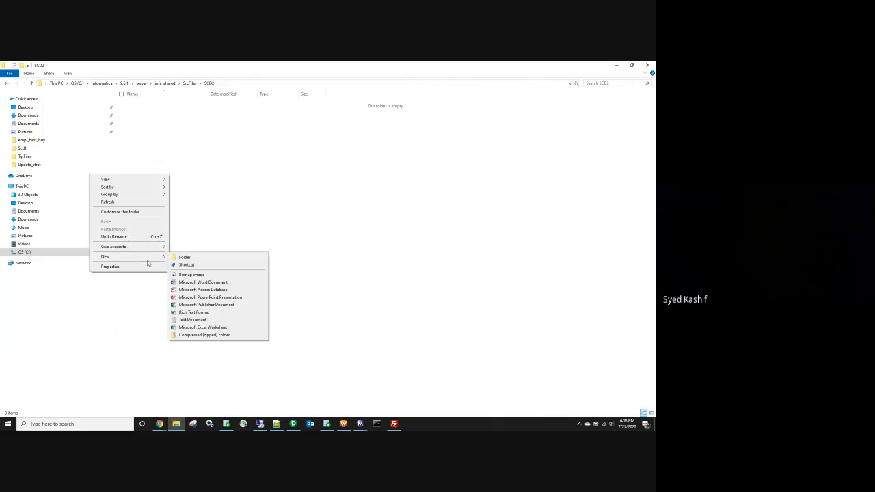
left_click(195, 319)
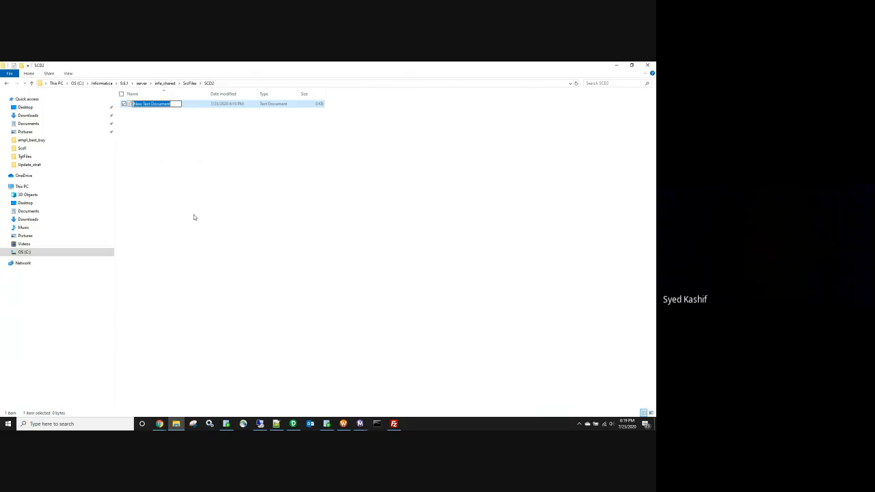
type("EMPL_SCD2")
left_click(198, 208)
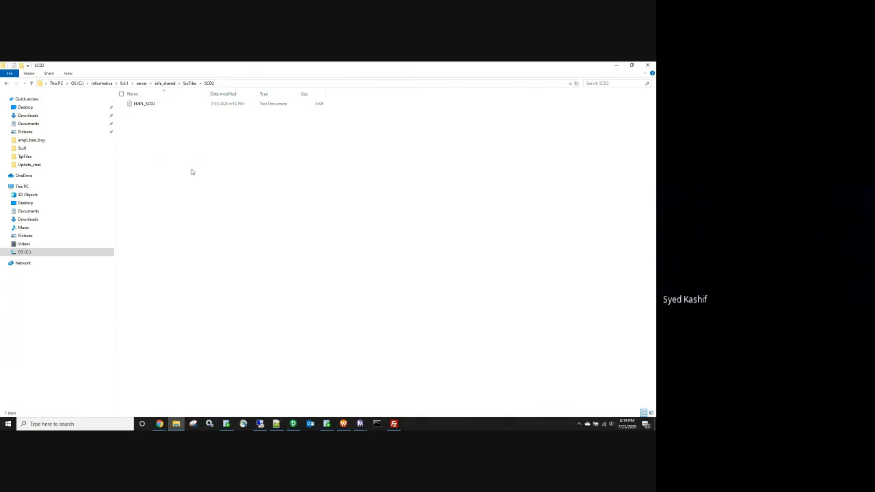
double_click(155, 105)
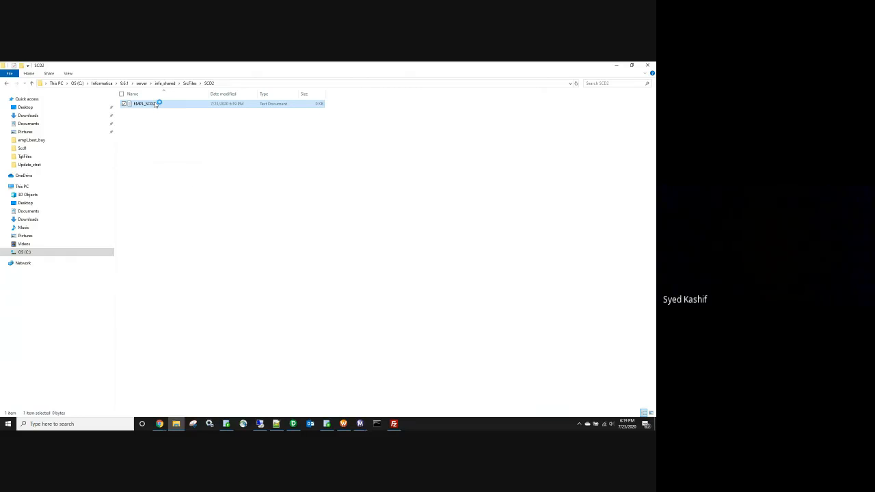
Step: Write the header EMPID,NAME,DEPTID,SAL and one row (ID 1, a name, dept 10, salary 1000), then save
type("EMPI")
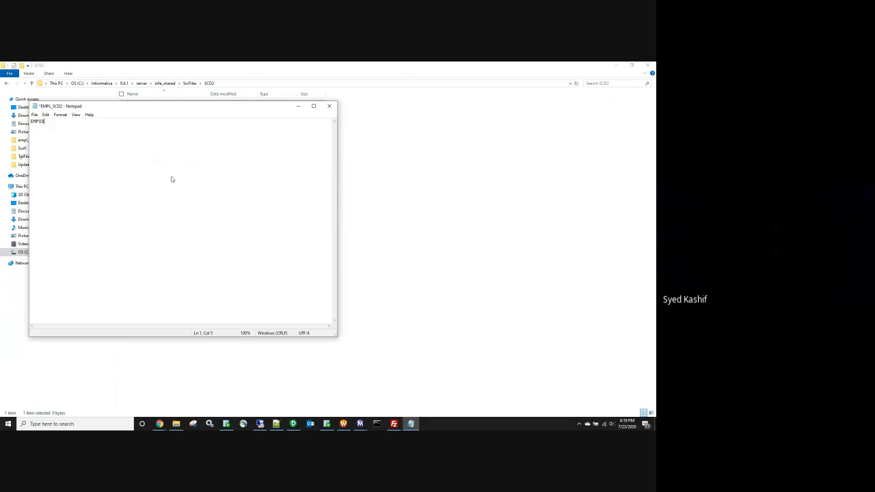
type("D,NAME,DEPT")
key("Left")
key("BackSpace")
type(",SAL ")
type("1,ABDUL,")
type("10,1000")
left_click(328, 106)
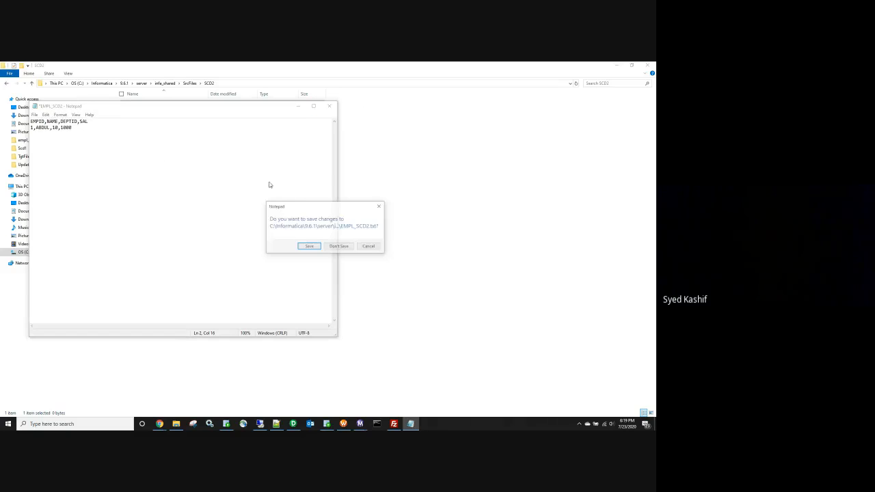
left_click(306, 247)
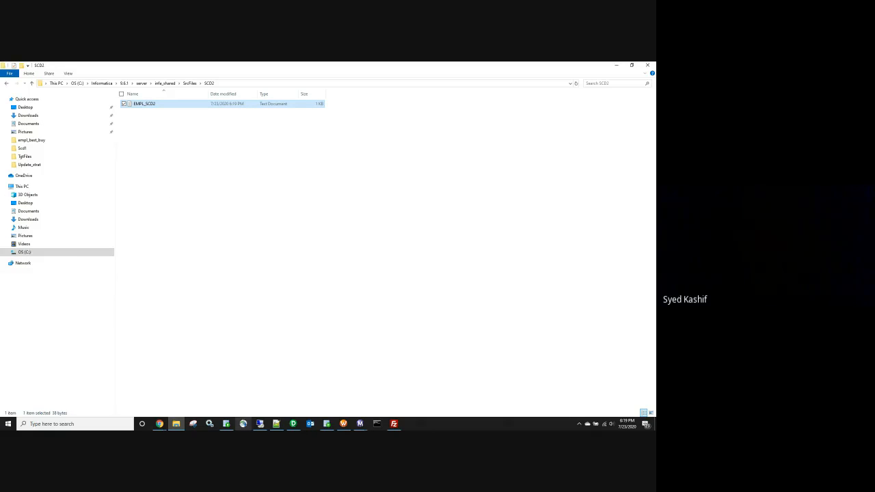
Step: Replace the worksheet SQL with CREATE TABLE EMP_SCD2 ( EMP_D_KEY NUMBER PRIMARY KEY, )
left_click(226, 424)
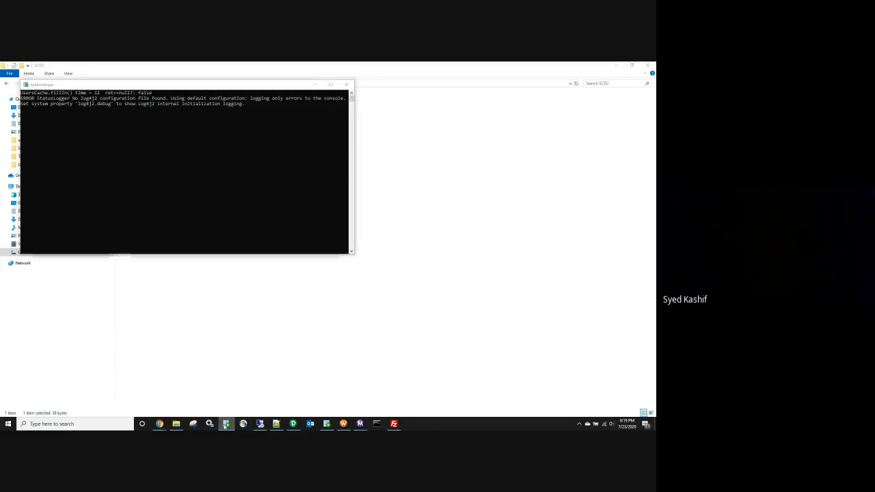
left_click(226, 424)
left_click(326, 424)
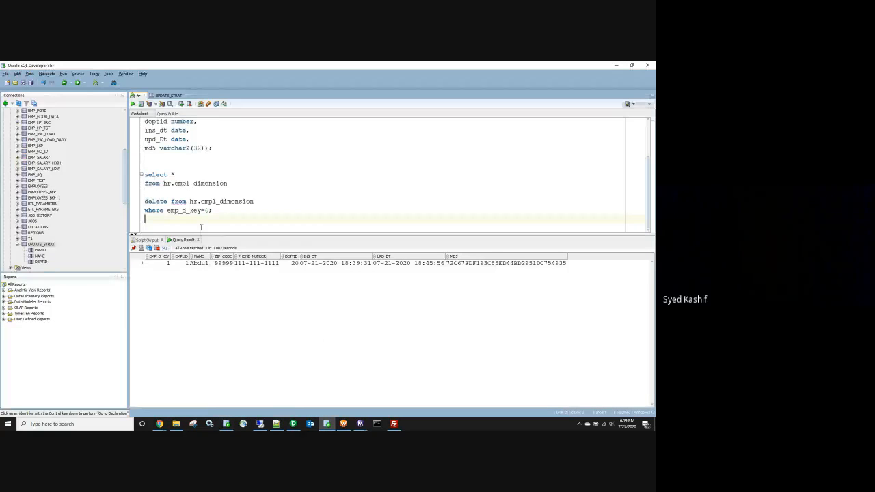
key("ctrl+a")
type("CREATE")
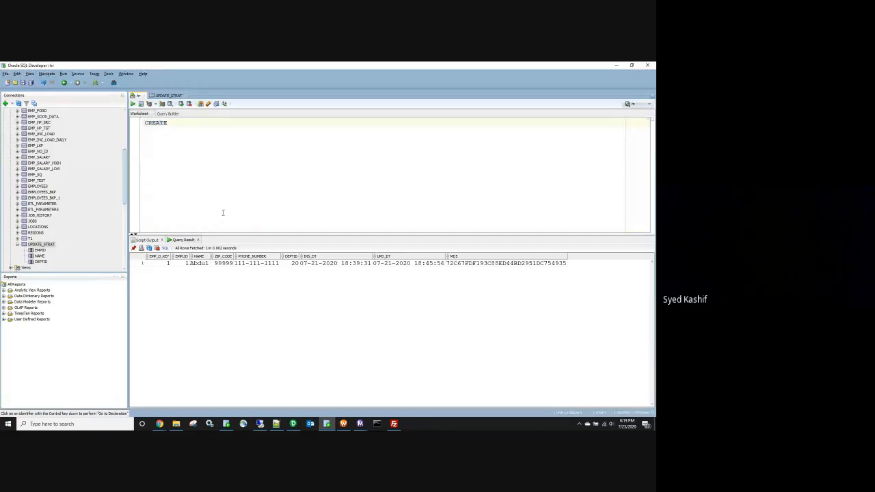
type(" TABLE EMP")
type("_SCD_2")
key("Return")
key("BackSpace")
key("BackSpace")
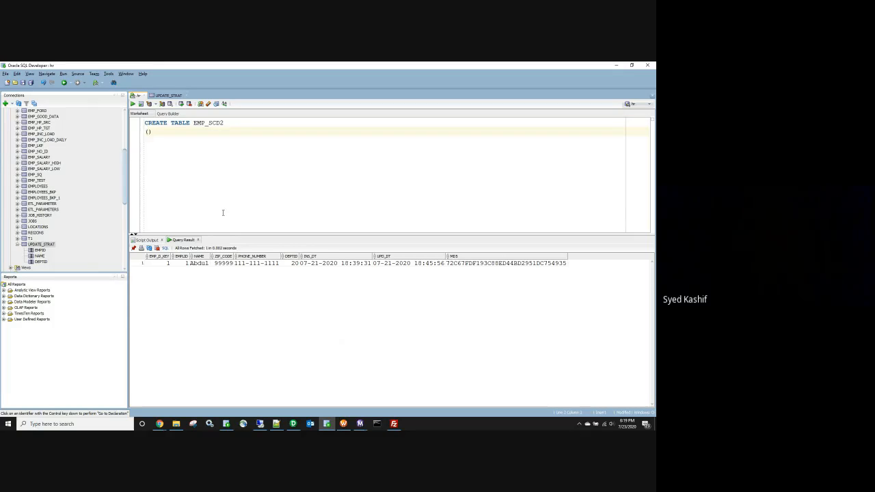
type("(")
key("Return")
key("Left")
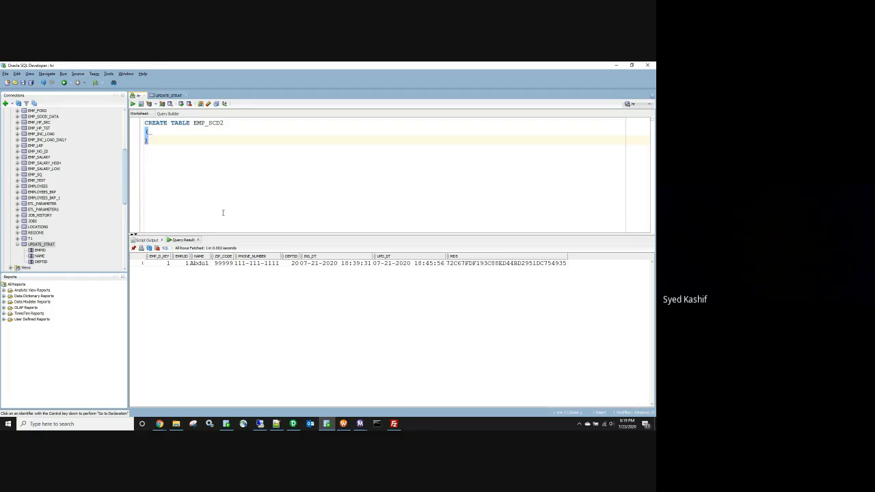
type("EMP_DKEY")
key("BackSpace")
key("BackSpace")
key("BackSpace")
key("BackSpace")
type("D_")
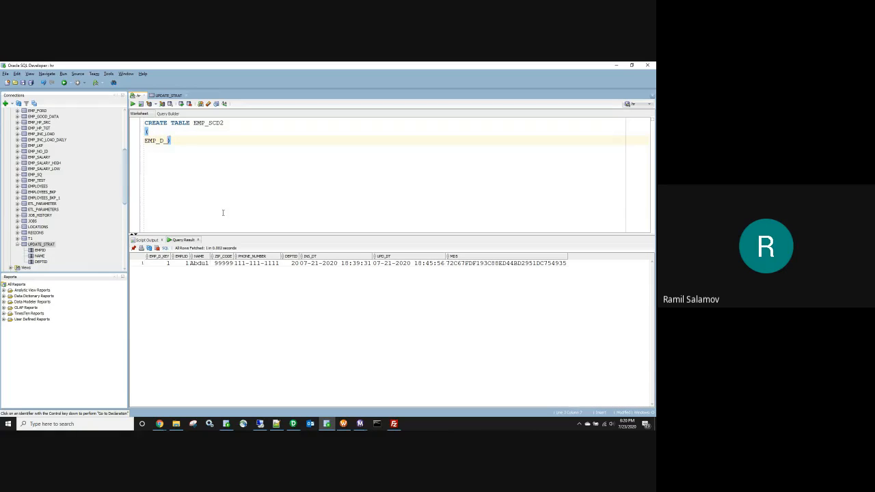
type("KEY NUMBER PRI")
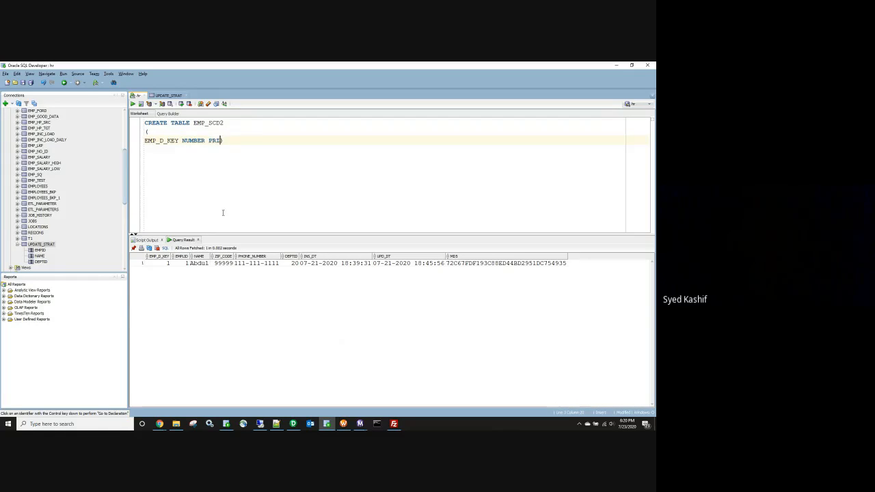
type("MARY KEY,")
key("Return")
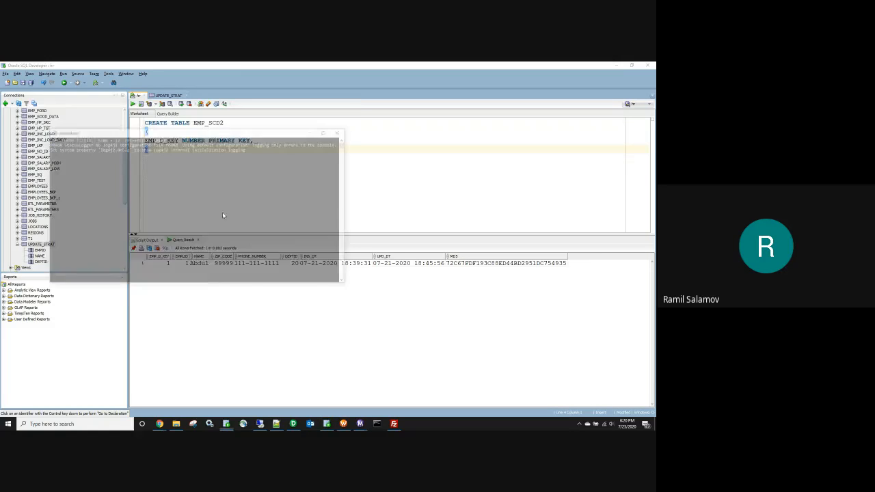
Step: Copy the column names from the EMPL_SCD2 header line
key("alt+Tab")
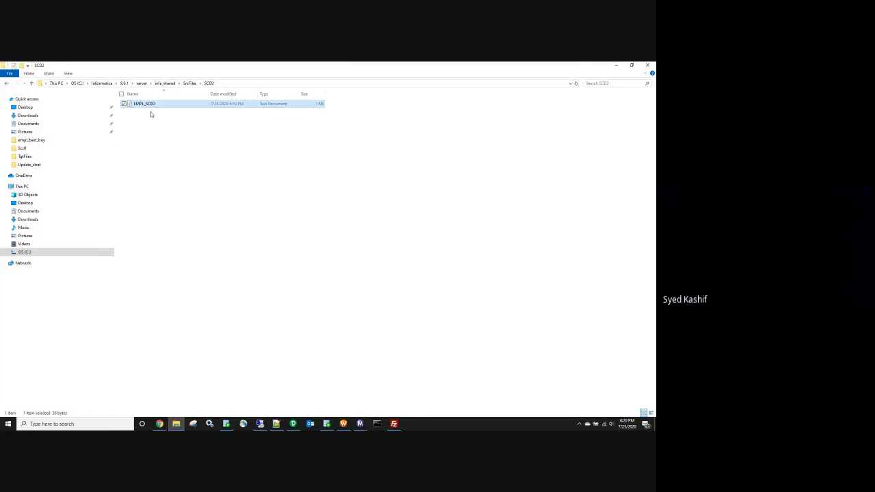
double_click(151, 104)
key("ctrl+a")
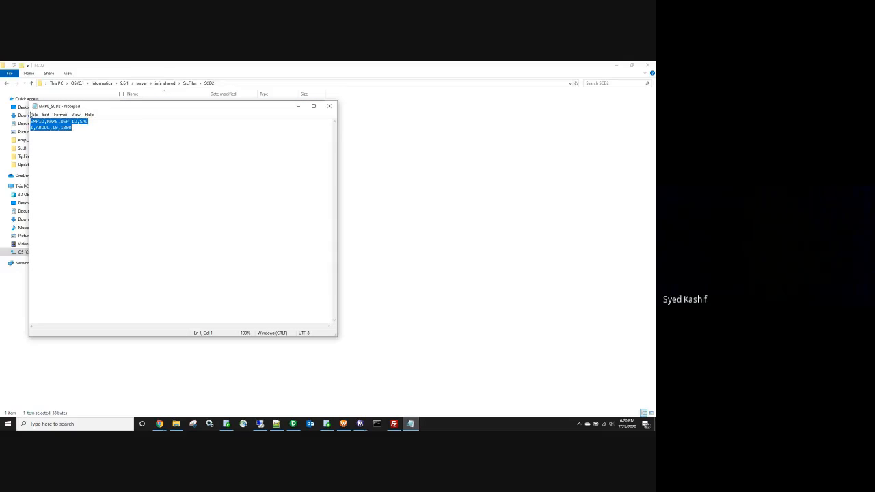
left_click(103, 126)
key("ctrl+a")
left_click(107, 127)
left_click_drag(88, 121, 30, 121)
key("ctrl+c")
left_click(330, 108)
Step: Paste EMPID, NAME, DEPTID and SAL into the table definition, one column per line
key("alt+Tab")
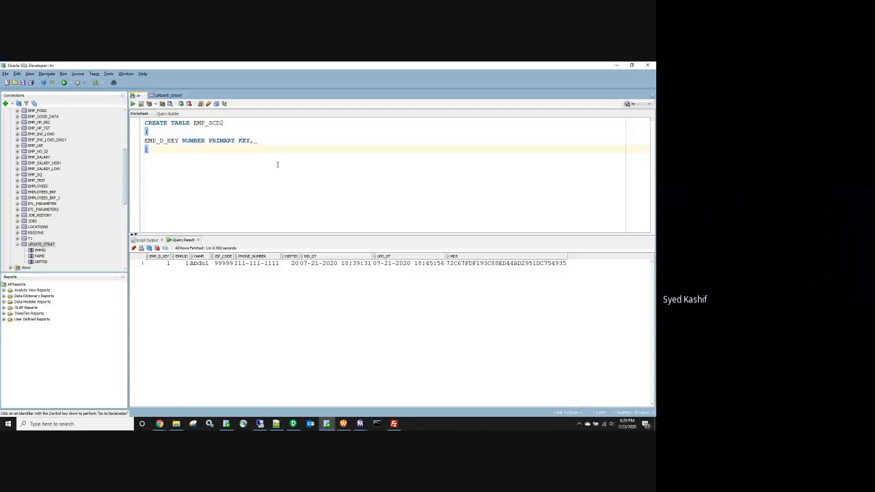
key("ctrl+v")
left_click(168, 149)
key("Return")
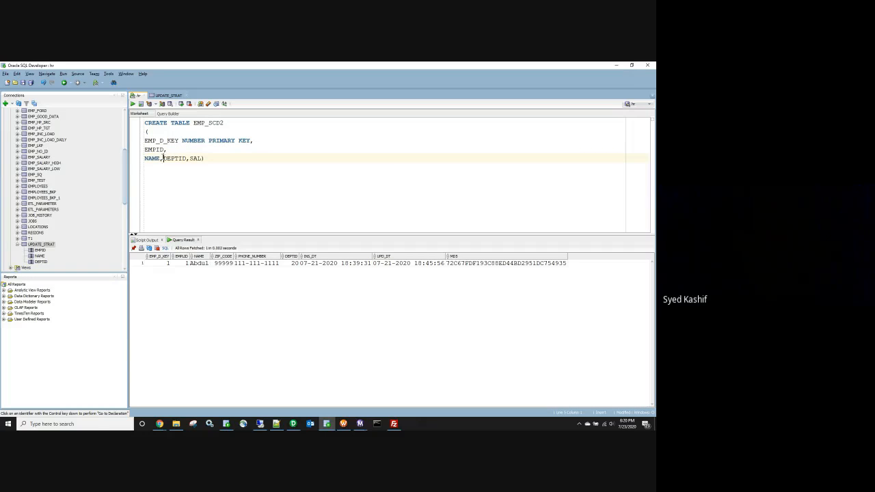
left_click(162, 158)
key("Return")
key("Return")
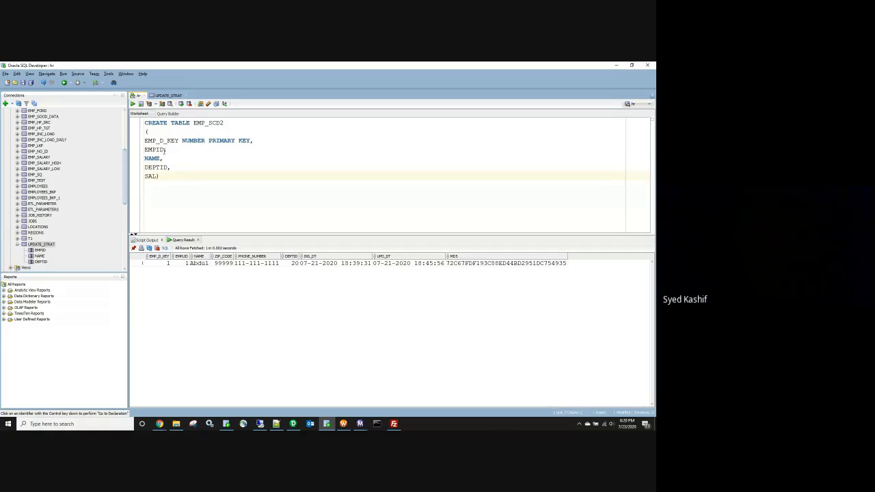
left_click(164, 149)
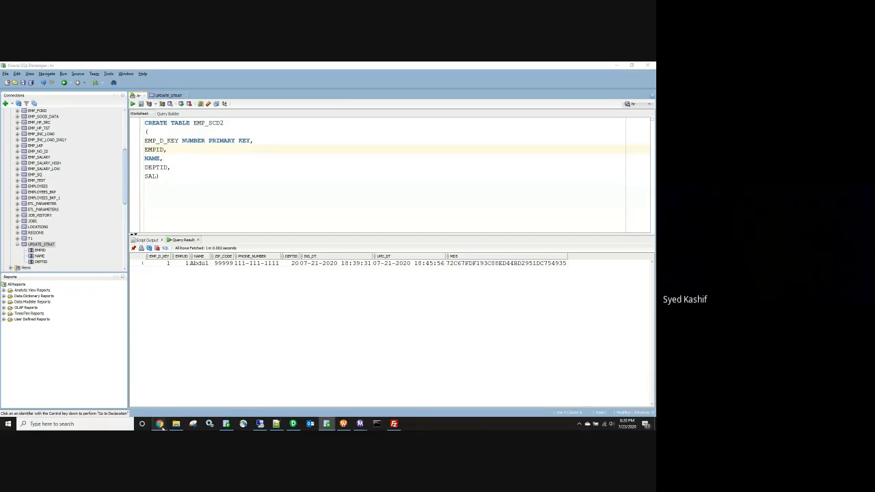
mouse_move(159, 424)
left_click(151, 402)
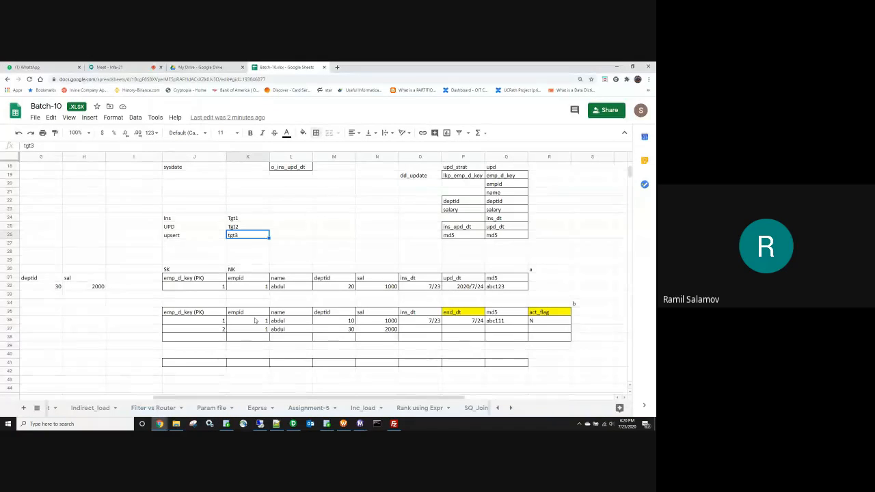
key("alt+Tab")
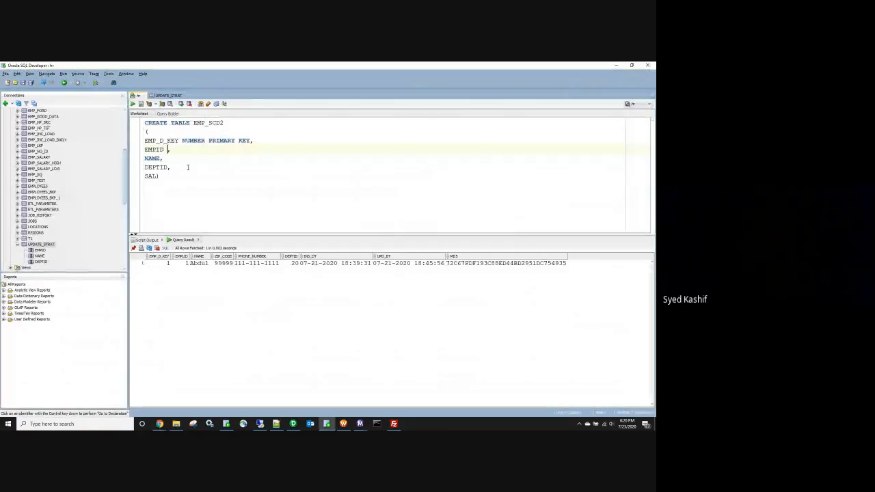
Step: Type the columns: EMPID NUMBER, NAME VARCHAR2(15), DEPTID NUMBER, SAL NUMBER
type("NUMBER")
key("Down")
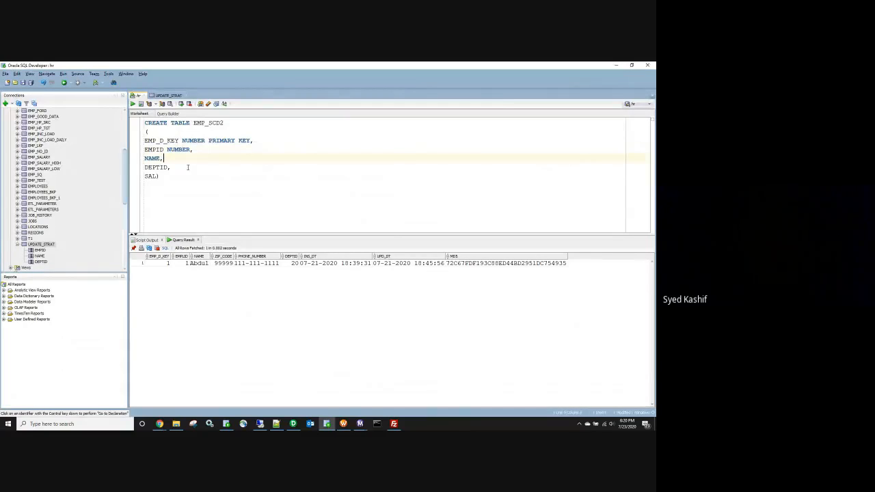
type("VARCHAR2(")
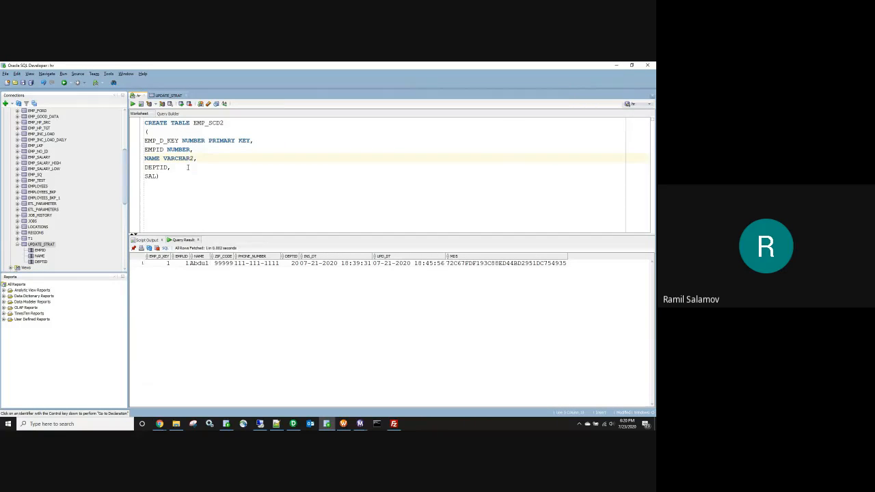
type("15)")
key("Down")
type("NUMBER")
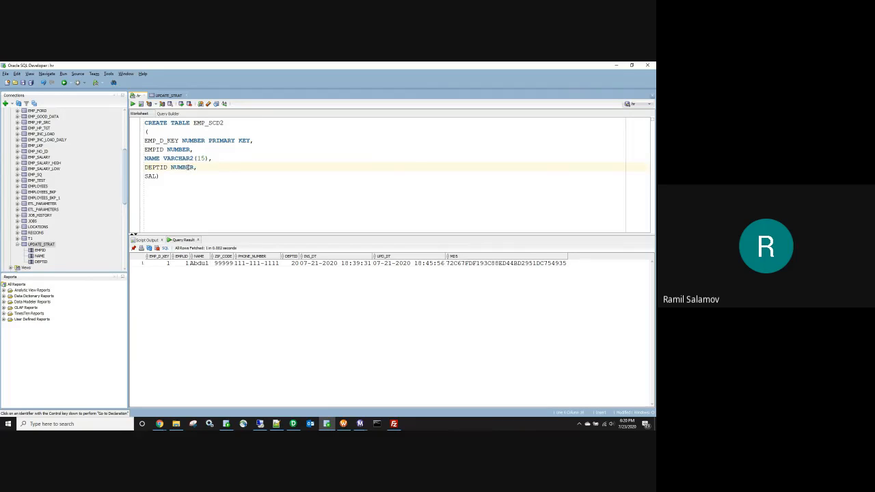
key("Down")
key("Left")
type("NUMBER,")
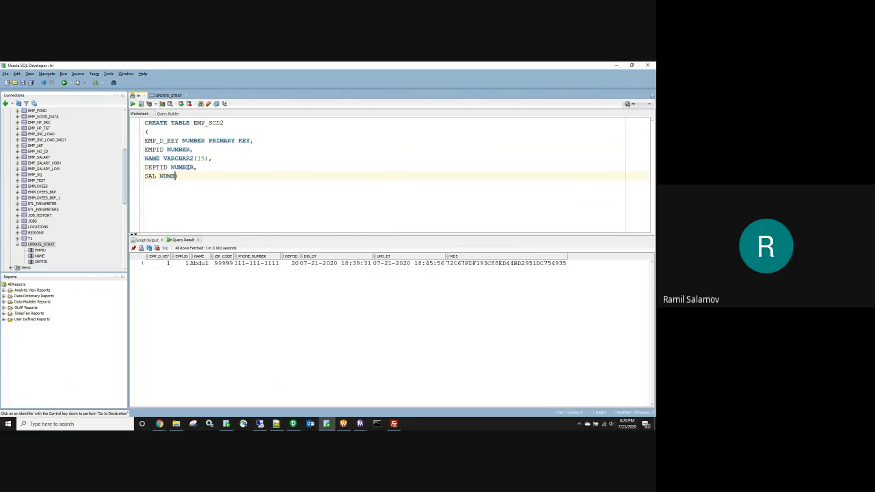
key("Escape")
key("Return")
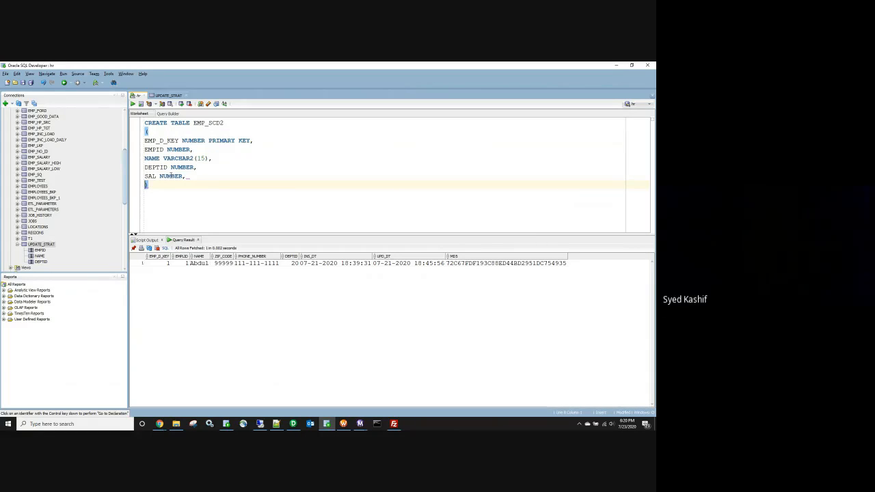
Step: Append INS_DT DATE, END_DT DATE, MD5 VARCHAR2(32) and an ACT_FLAG VARCHAR column
type("INS_DT DATE,")
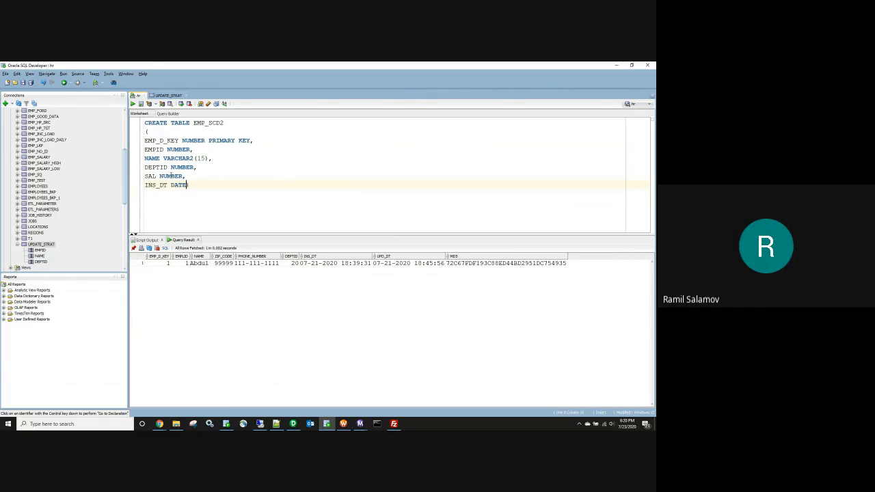
key("Return")
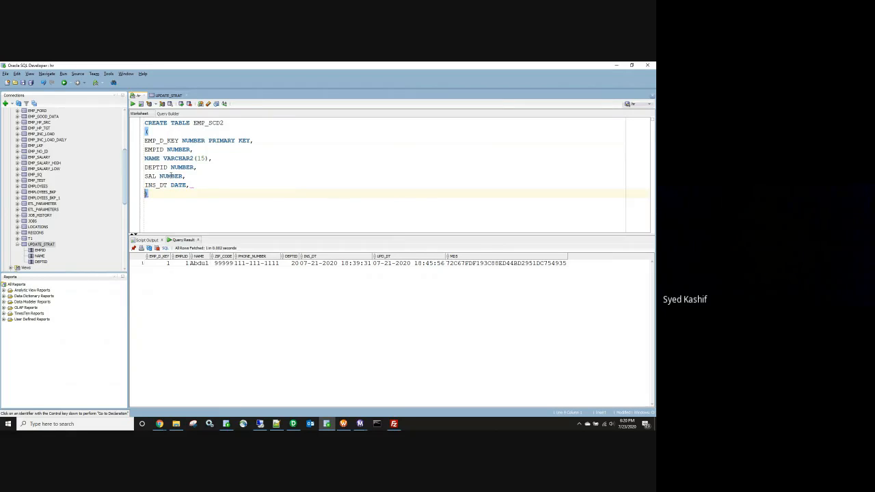
type("END_DT")
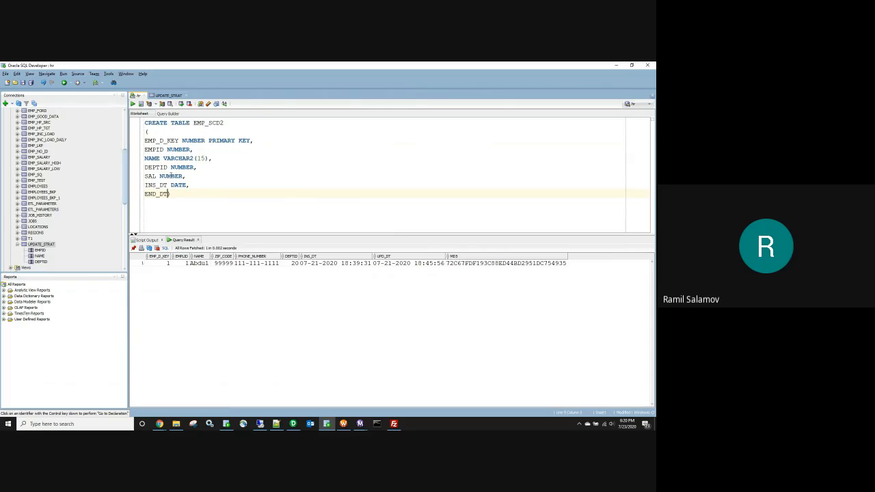
type(" DATE,")
key("Return")
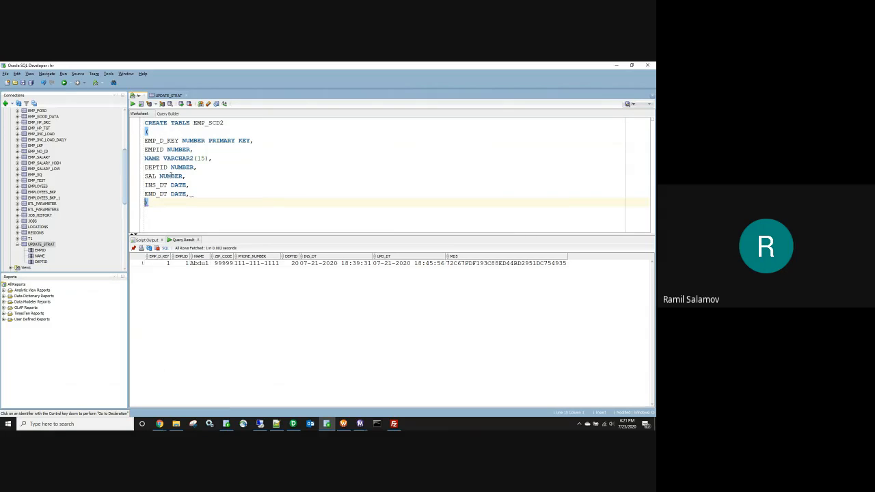
type("MD5")
type("VARCHAR2(")
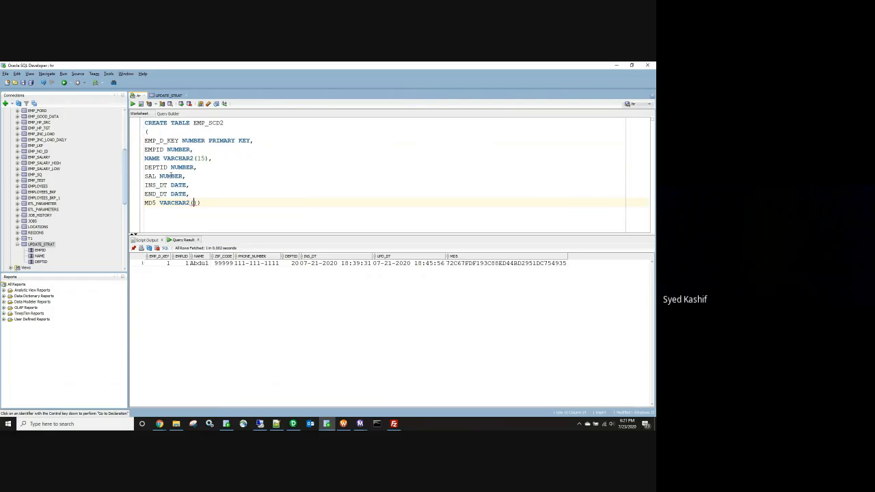
type("32)")
type(",")
key("Return")
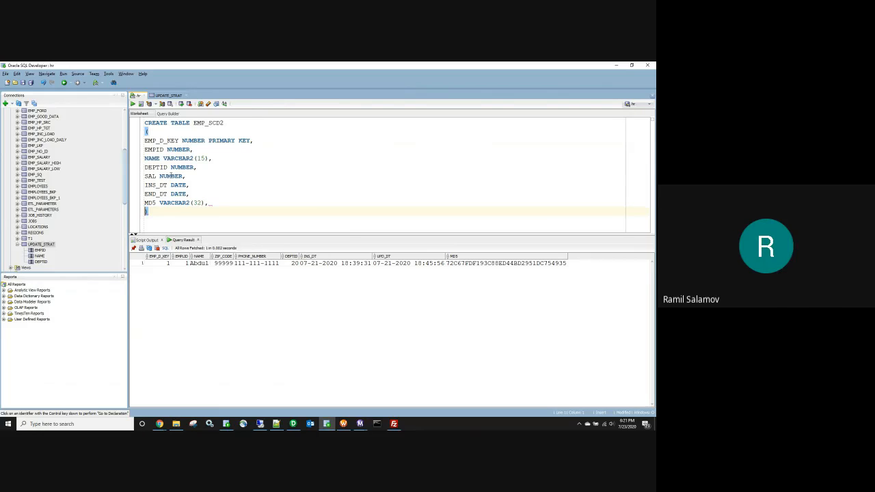
type("AC")
type("T_FLAG")
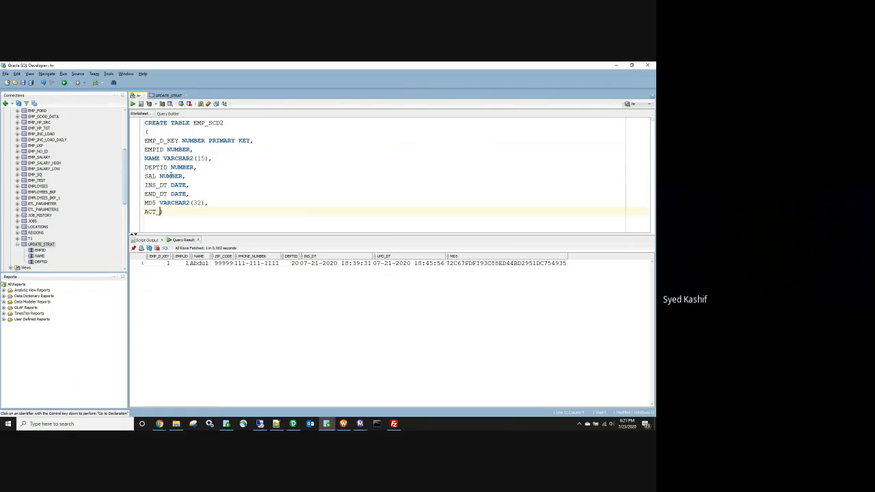
type(" VARCHAR")
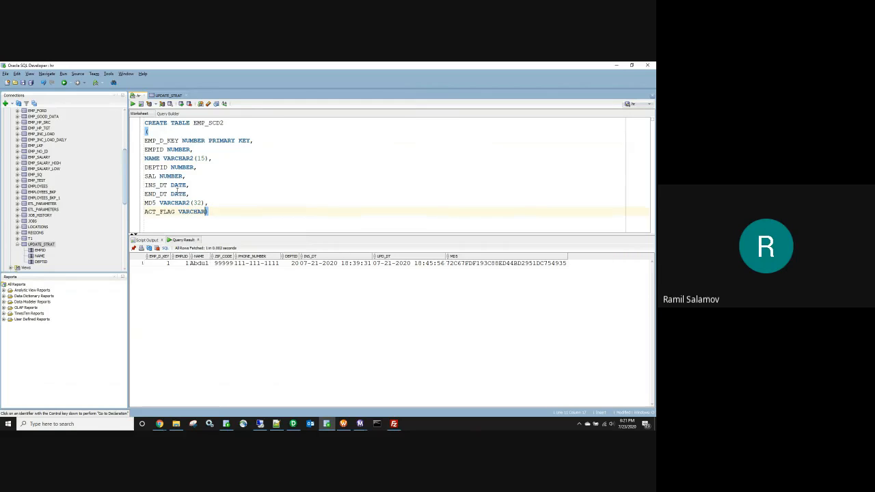
Step: Make ACT_FLAG VARCHAR2(1), close the statement and run it to create EMP_SCD2
double_click(155, 193)
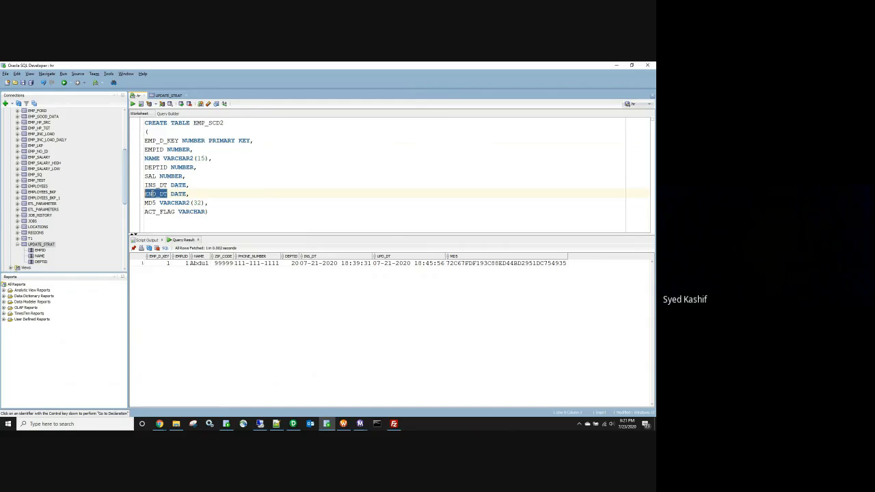
double_click(158, 212)
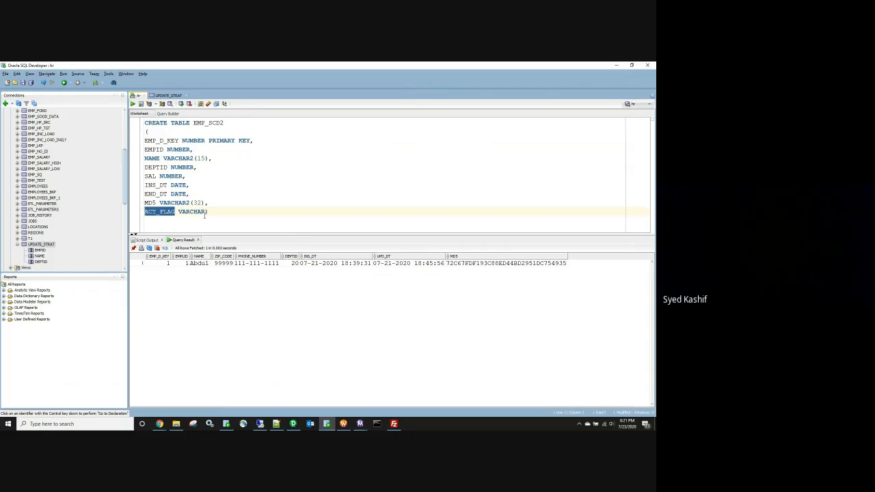
left_click(204, 213)
type("2()")
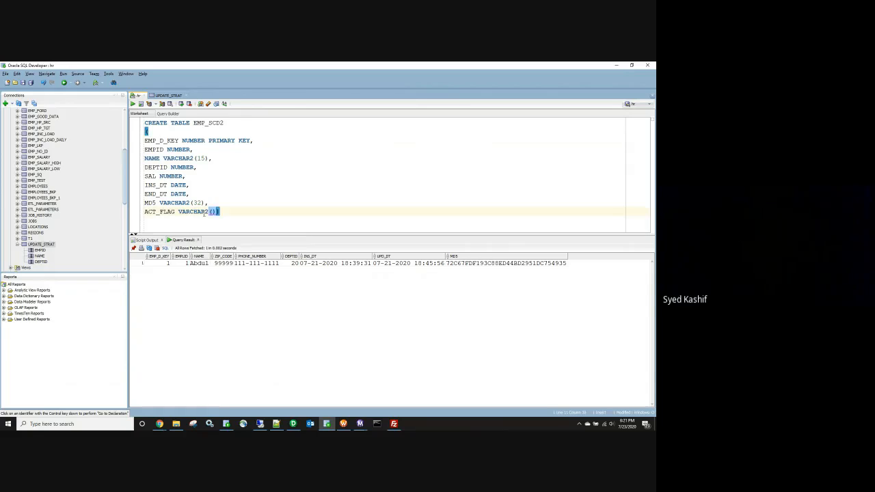
type("1));")
key("shift+Up")
key("shift+Up")
key("shift+Up")
key("shift+Up")
key("shift+Up")
key("shift+Up")
key("shift+Up")
key("shift+Up")
key("shift+Up")
key("shift+Up")
key("shift+Up")
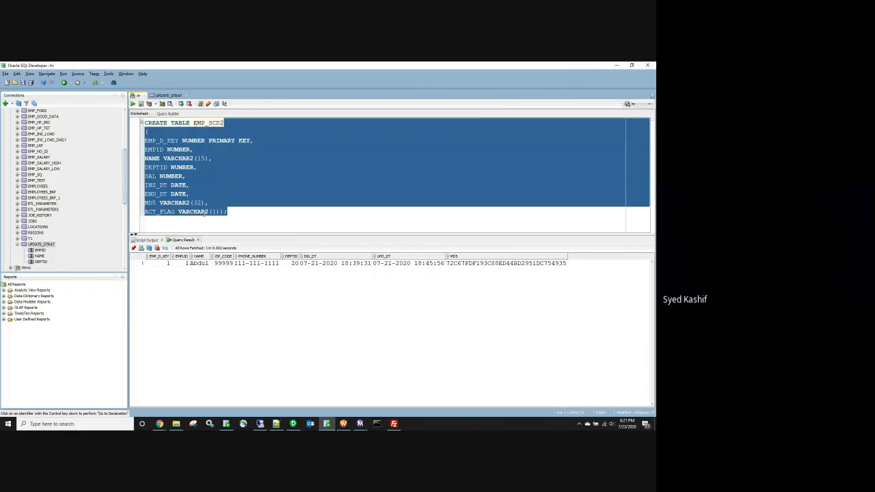
key("shift+Home")
key("F5")
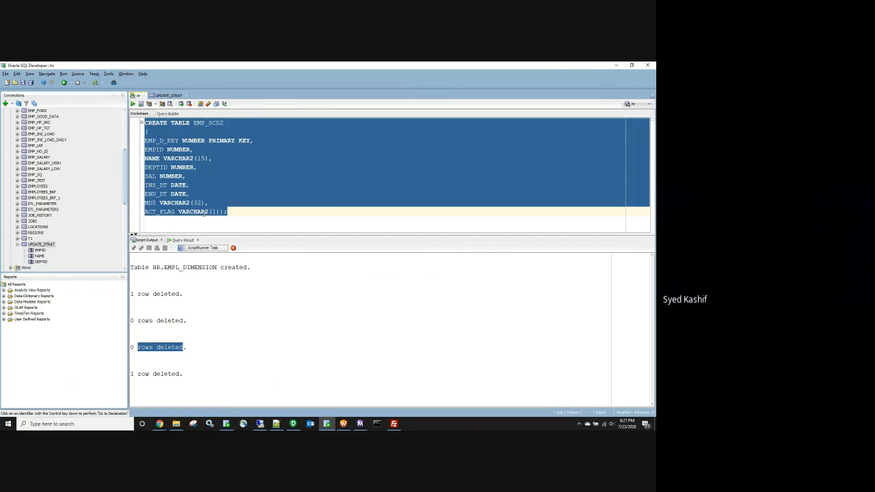
Step: Return to PowerCenter Designer and collapse the Sources and Development folders in the navigator
left_click(296, 424)
left_click_drag(138, 183, 138, 130)
double_click(55, 131)
left_click(18, 119)
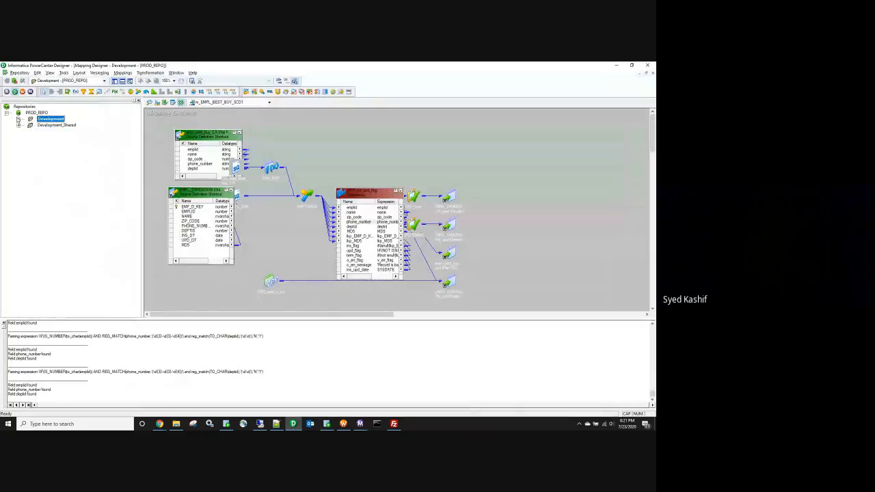
Step: Clear the Source Analyzer and choose EMPL_SCD2 from SrcFiles\SCD2 for flat-file import
double_click(58, 125)
right_click(302, 156)
left_click(318, 165)
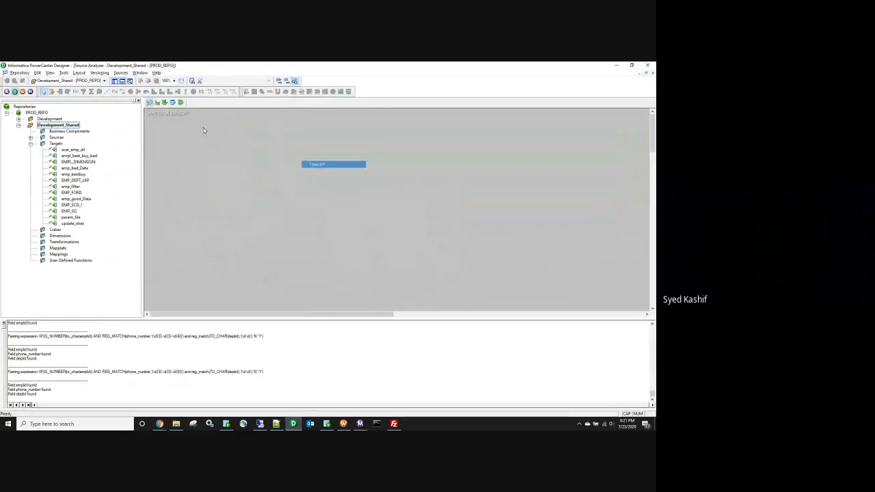
left_click(121, 73)
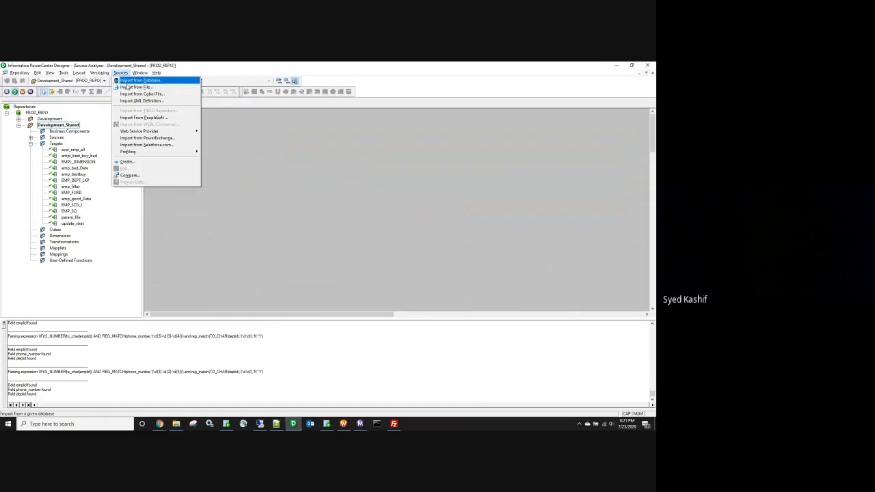
left_click(129, 87)
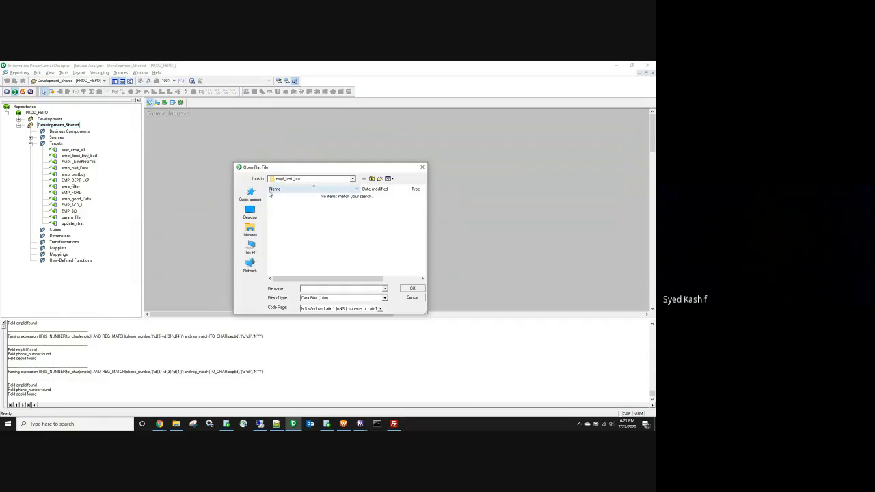
left_click(302, 179)
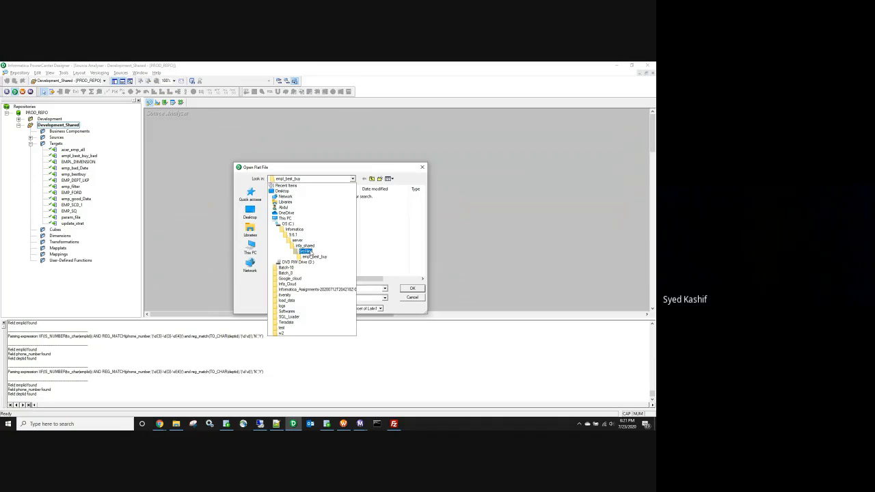
left_click(305, 252)
double_click(277, 243)
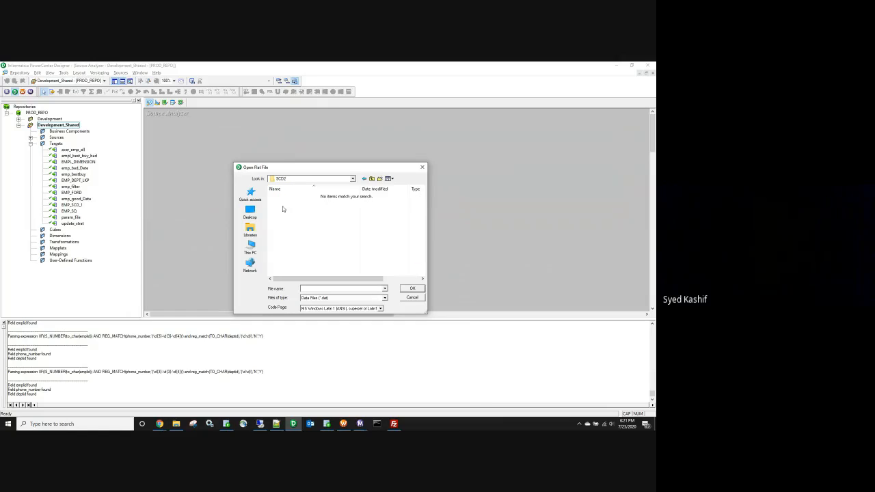
left_click(344, 298)
left_click(328, 313)
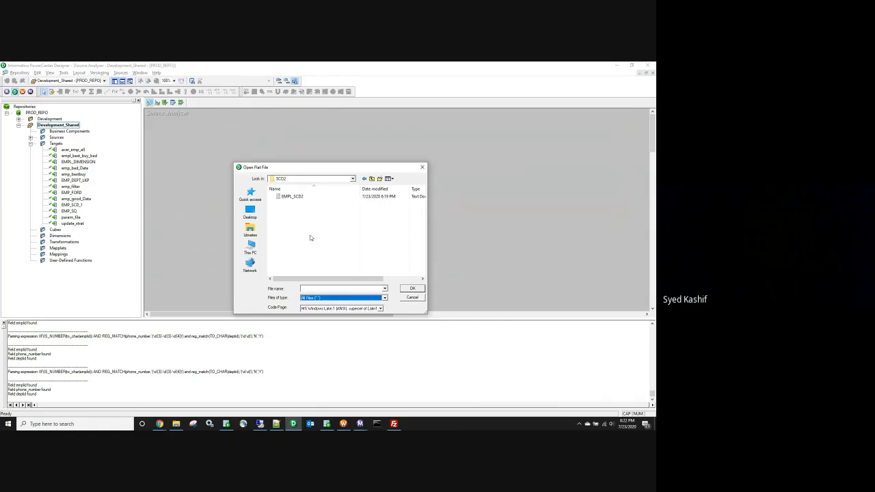
left_click(294, 197)
left_click(412, 289)
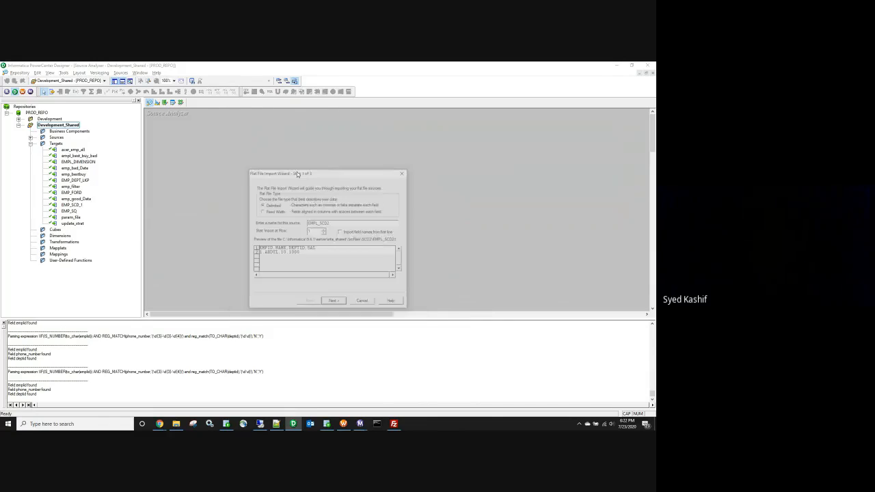
Step: Finish the flat-file import wizard using the first line as field names
left_click(341, 232)
left_click(334, 302)
left_click(335, 302)
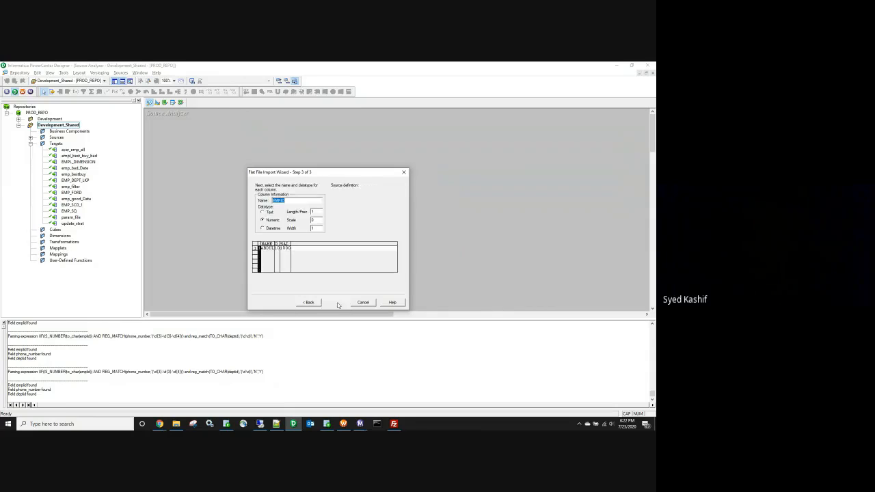
left_click(336, 302)
Step: Set the EMPL_SCD2 NAME precision to 15 and EMPID to 5, then save to the repository
double_click(167, 128)
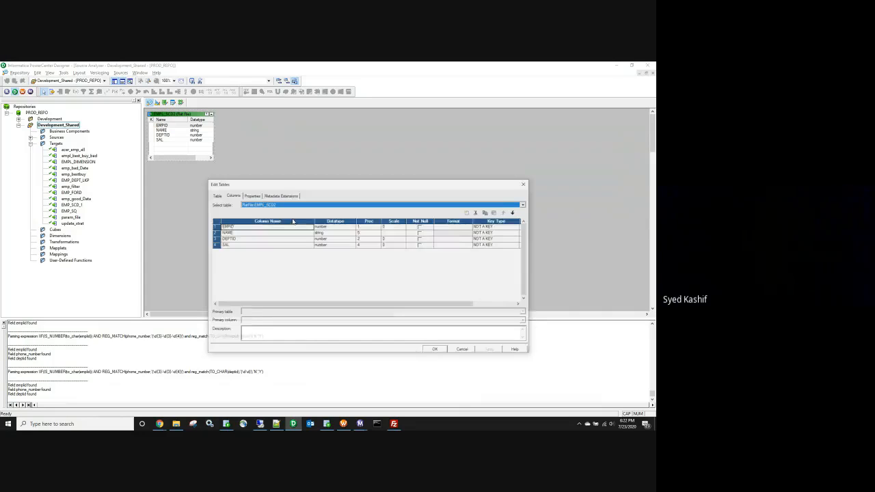
left_click(360, 233)
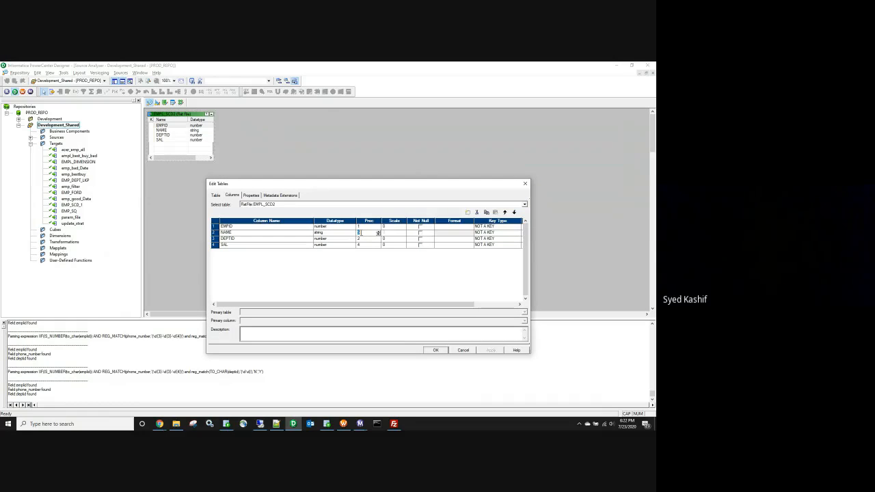
type("15")
left_click(359, 226)
type("5")
left_click(362, 244)
left_click(490, 351)
key("Return")
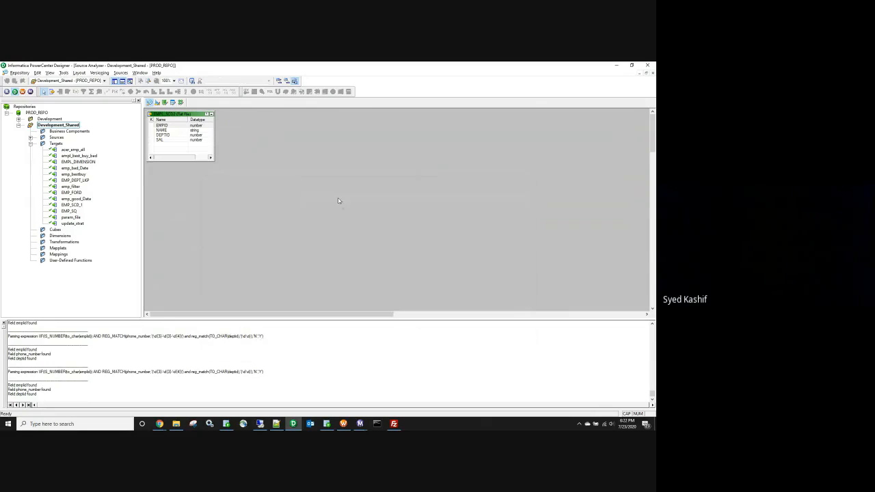
key("ctrl+s")
Step: Clear the Target Designer and import the EMP_SCD2 database table found by searching SCD2
left_click(157, 102)
right_click(303, 134)
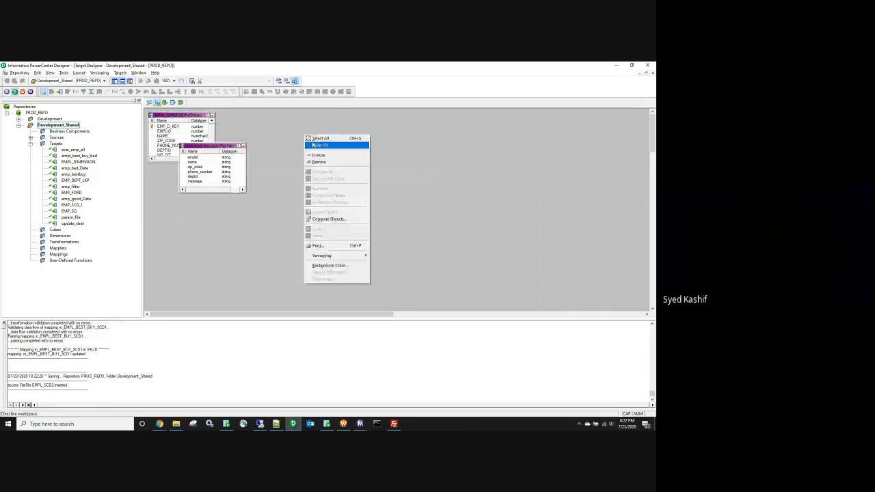
left_click(313, 145)
left_click(120, 72)
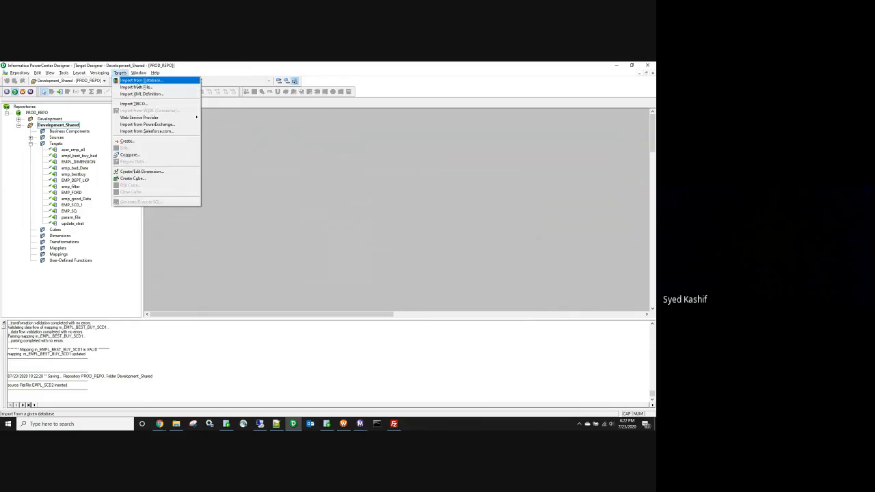
left_click(140, 80)
left_click(344, 267)
type("S")
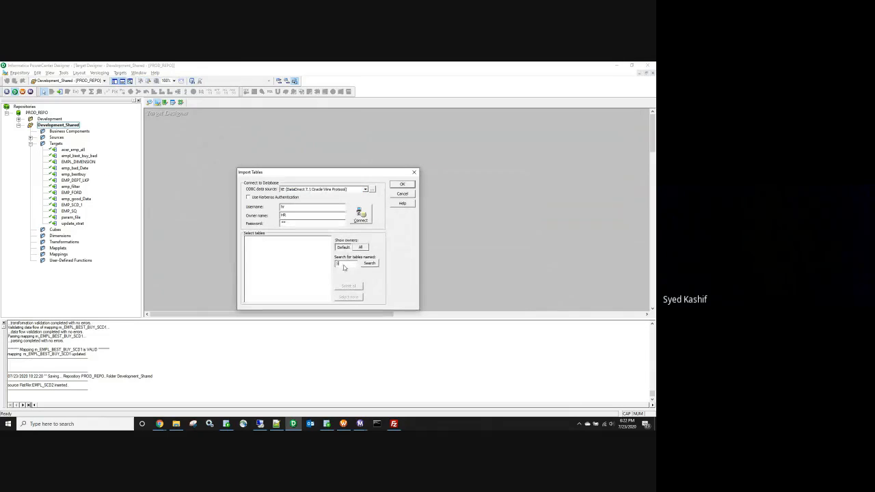
type("CD2")
left_click(358, 212)
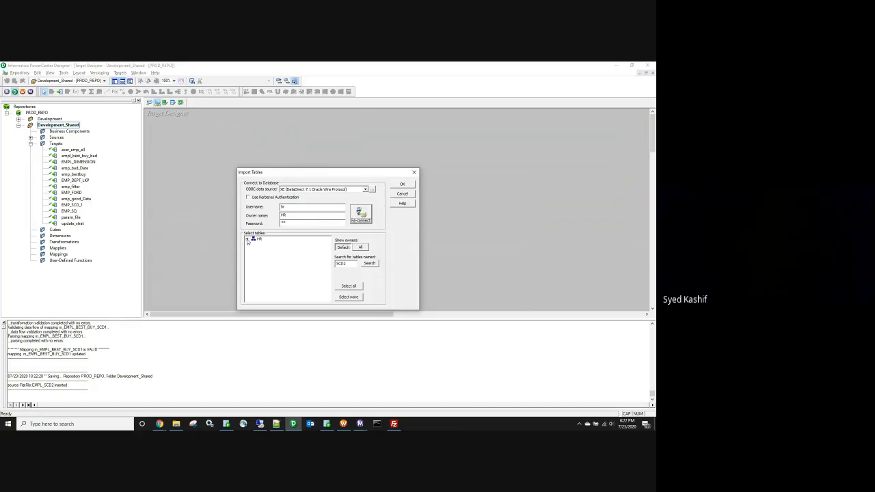
left_click(273, 250)
left_click(402, 183)
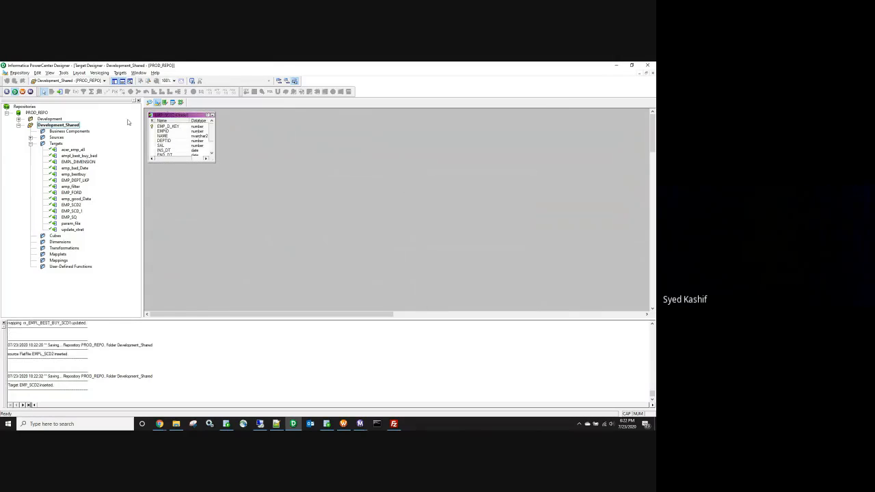
Step: Add shortcuts to the EMPL_SCD2 flat-file source and EMP_SCD2 target in the workspace
left_click(30, 138)
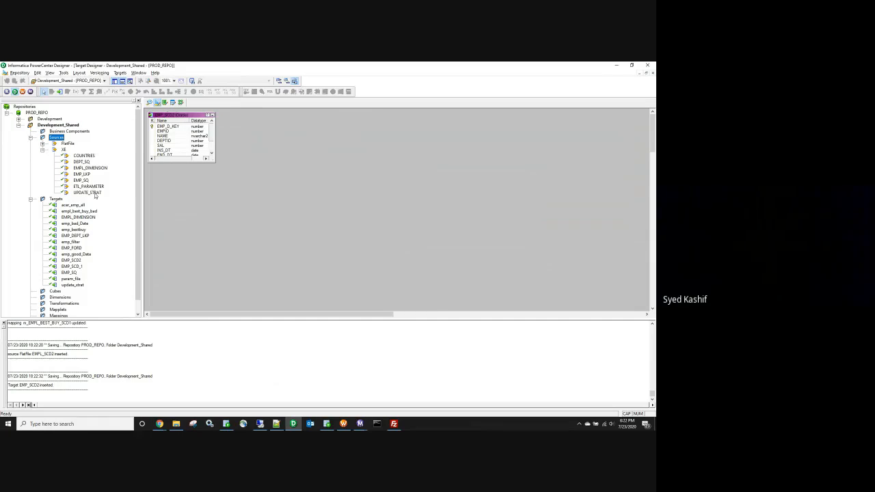
left_click(42, 150)
left_click(42, 143)
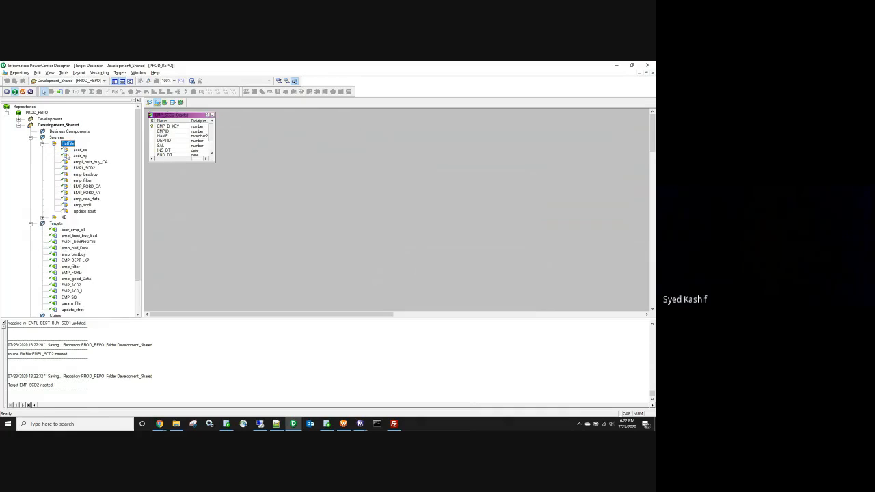
left_click_drag(84, 168, 285, 236)
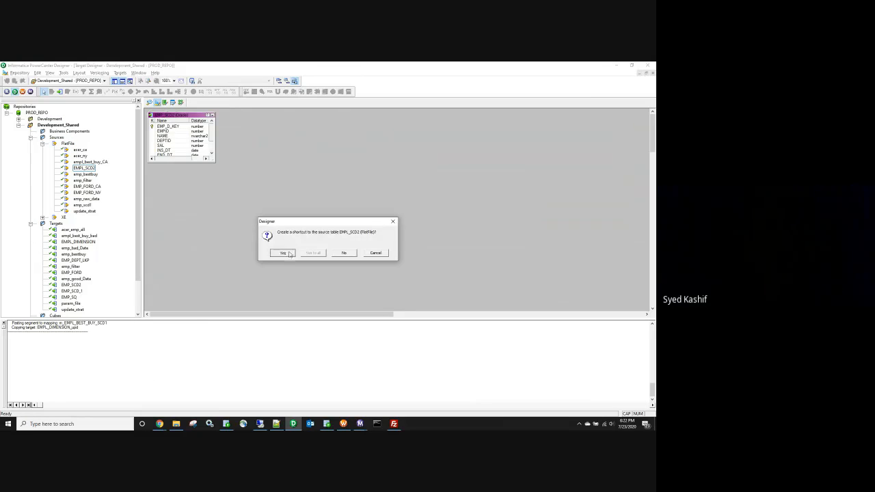
left_click(282, 253)
left_click(31, 138)
left_click_drag(79, 205, 295, 263)
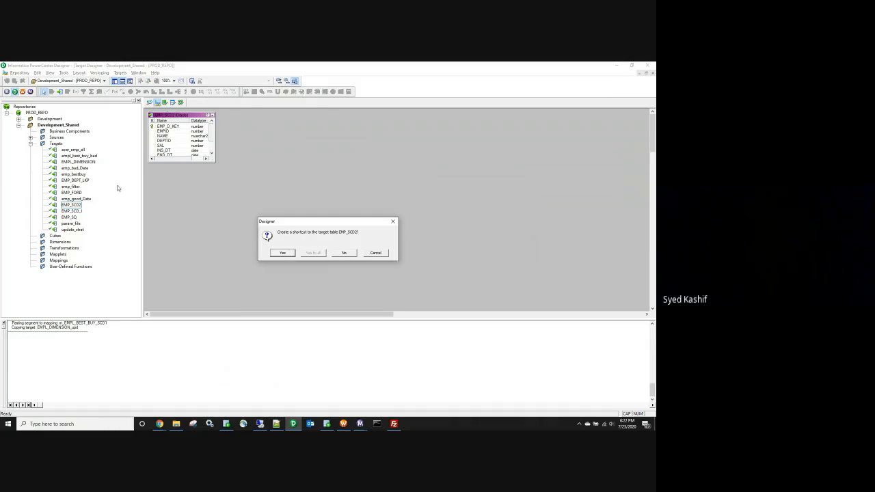
left_click(282, 253)
left_click(18, 125)
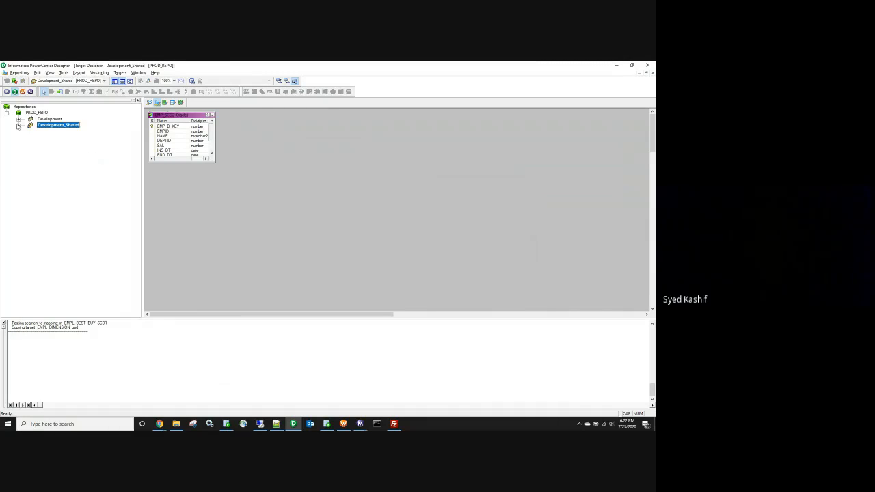
Step: Open the Development folder and clear the Source Analyzer workspace
double_click(50, 119)
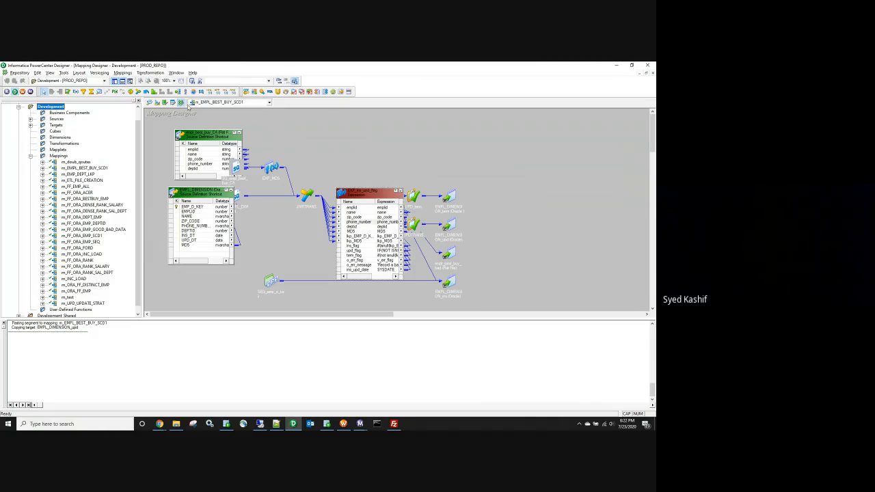
left_click(150, 102)
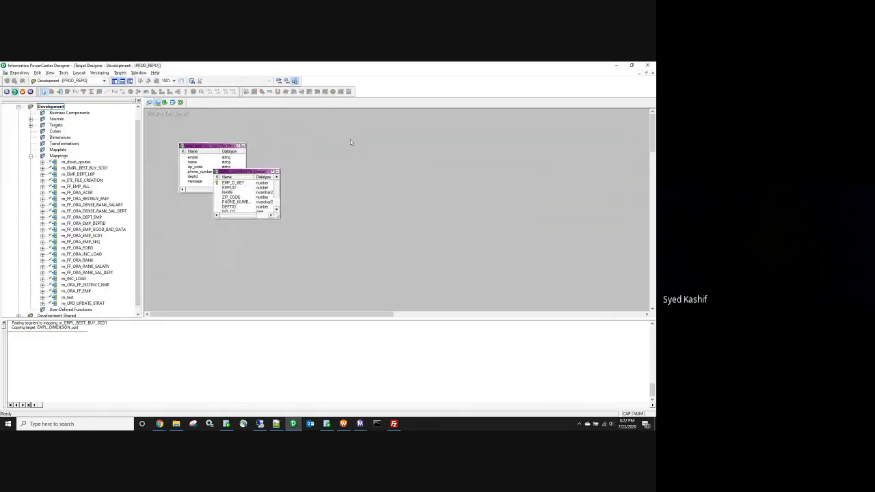
right_click(351, 141)
left_click(371, 151)
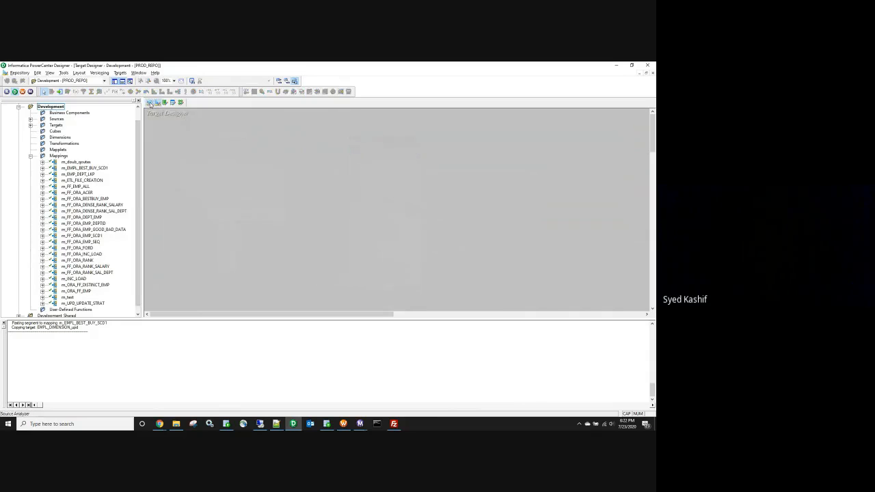
Step: Rename the Shortcut_to_EMPL_SCD2 source to EMPL_SCD2 and save to the repository
left_click(30, 119)
left_click(42, 125)
left_click(43, 125)
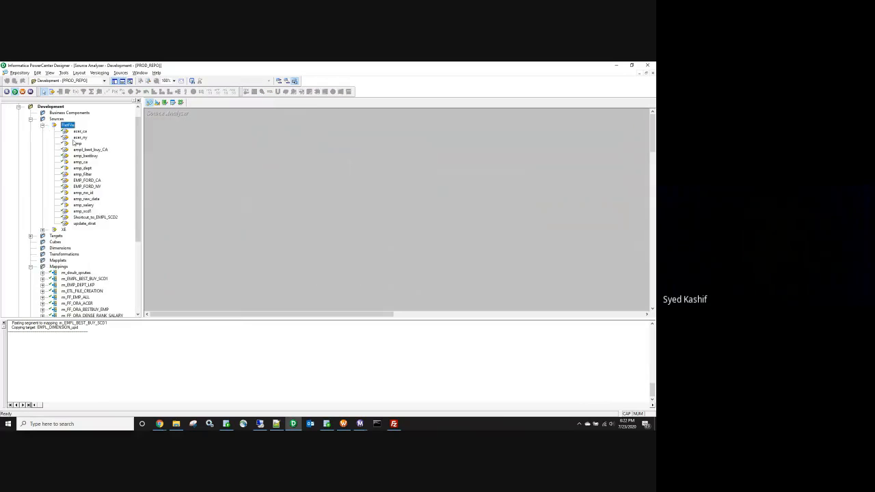
right_click(95, 217)
left_click(113, 237)
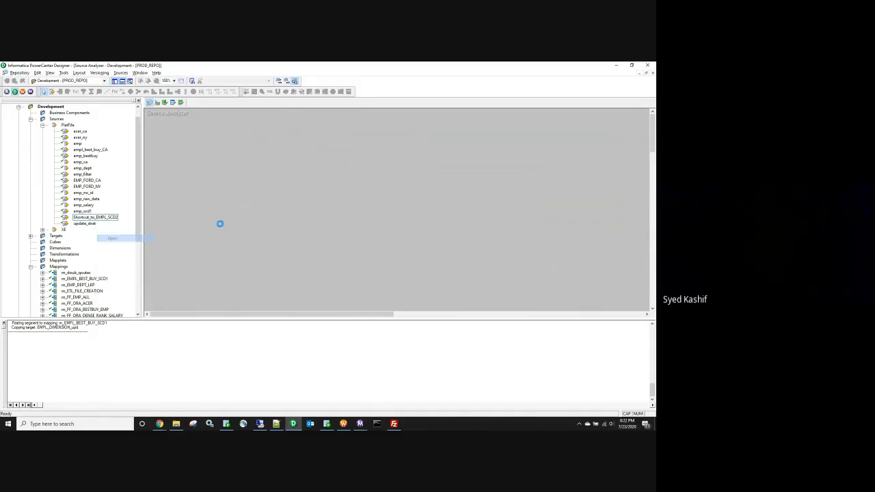
double_click(210, 149)
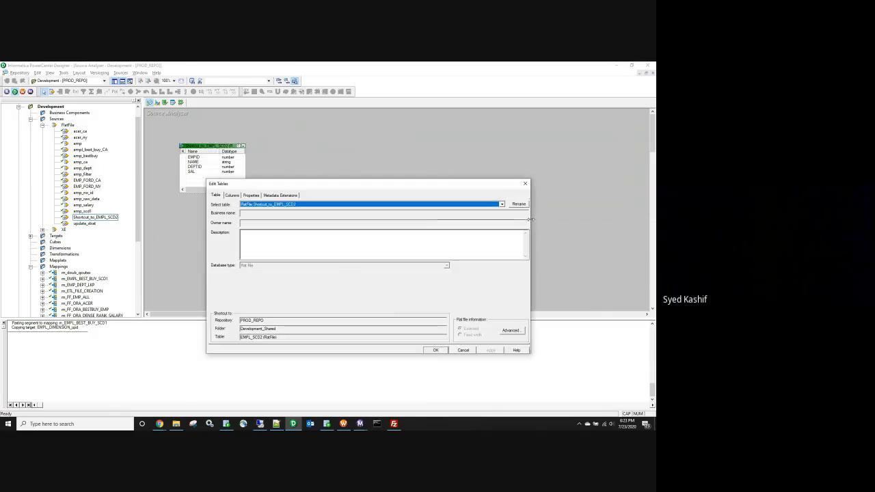
left_click(518, 204)
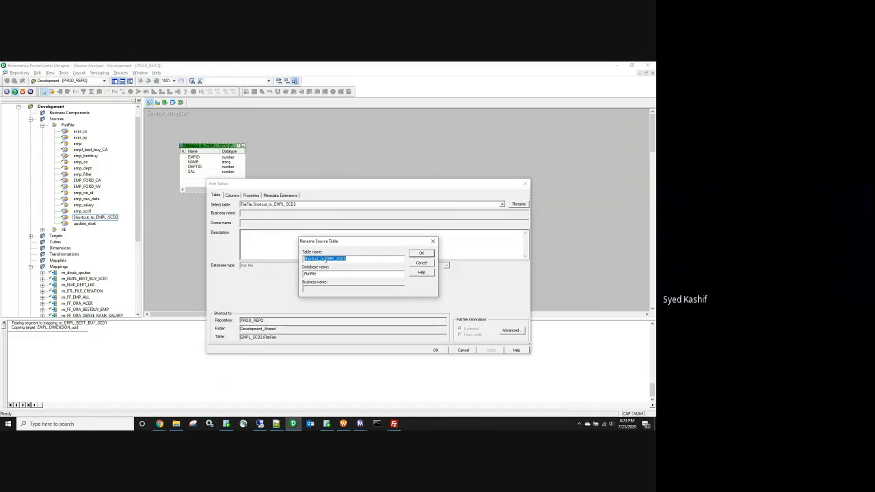
left_click(326, 259)
key("BackSpace")
key("BackSpace")
key("BackSpace")
key("BackSpace")
key("BackSpace")
key("BackSpace")
key("BackSpace")
key("BackSpace")
key("BackSpace")
key("BackSpace")
key("BackSpace")
key("BackSpace")
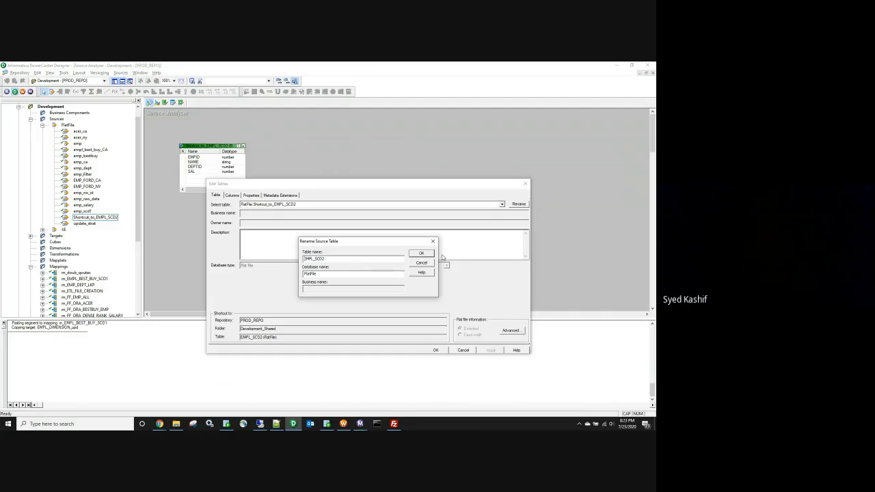
left_click(421, 253)
left_click(490, 350)
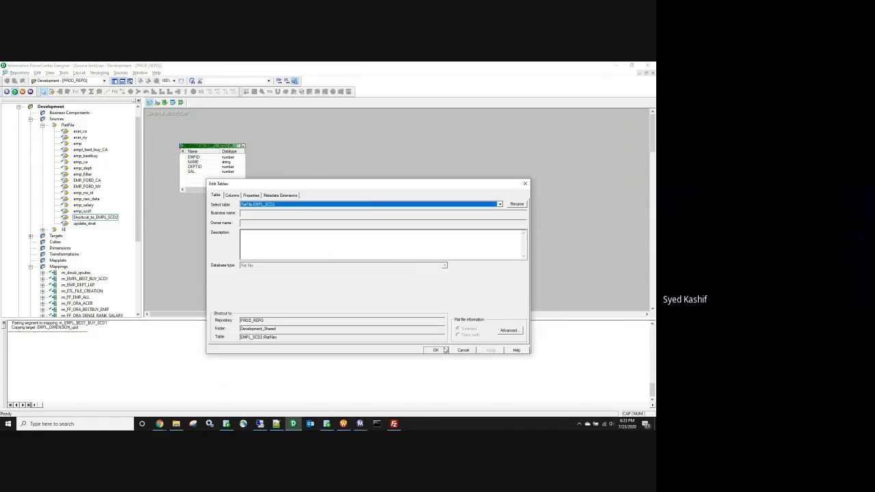
left_click(436, 350)
key("ctrl+s")
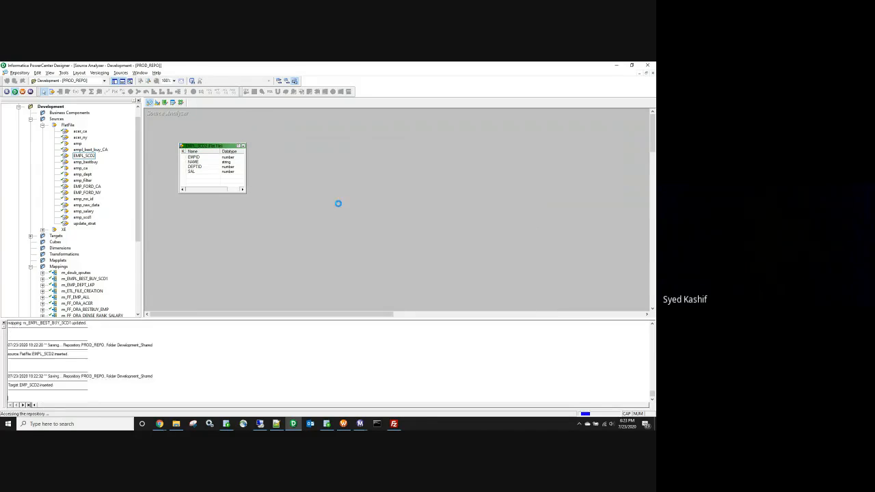
Step: Open the Shortcut_to_EMP_SCD2 target on the Target Designer canvas
left_click(43, 125)
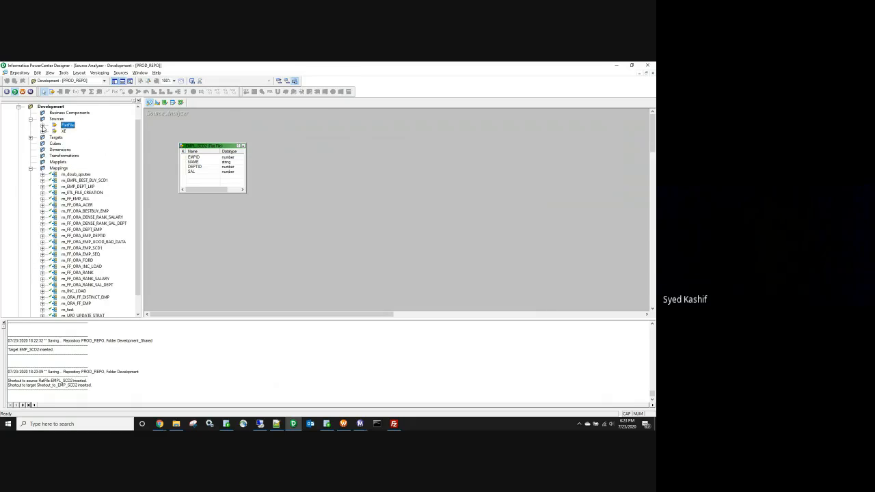
left_click(30, 119)
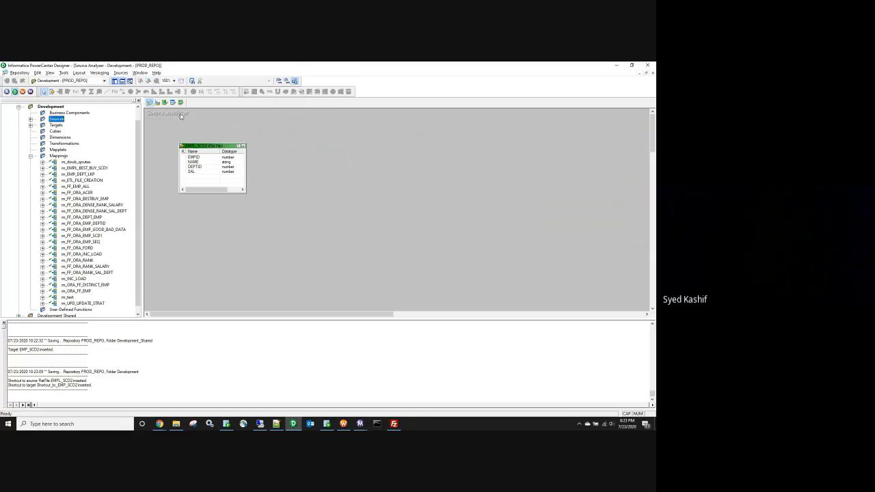
left_click(158, 102)
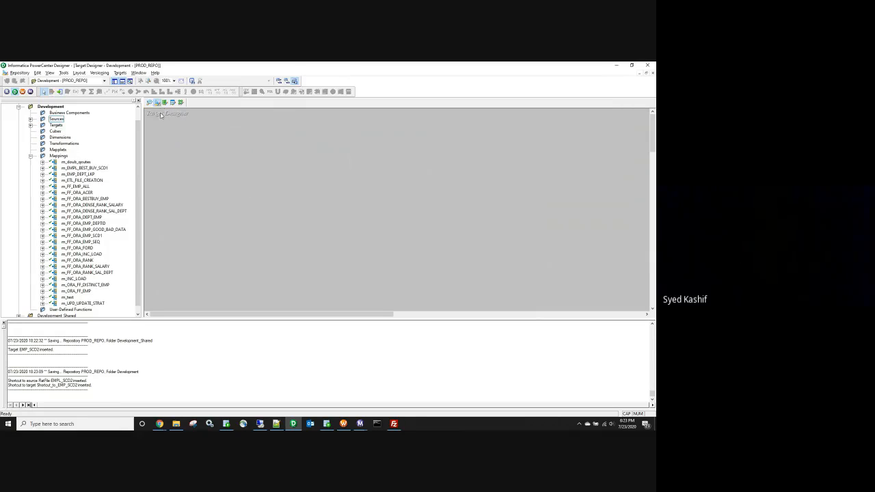
double_click(42, 125)
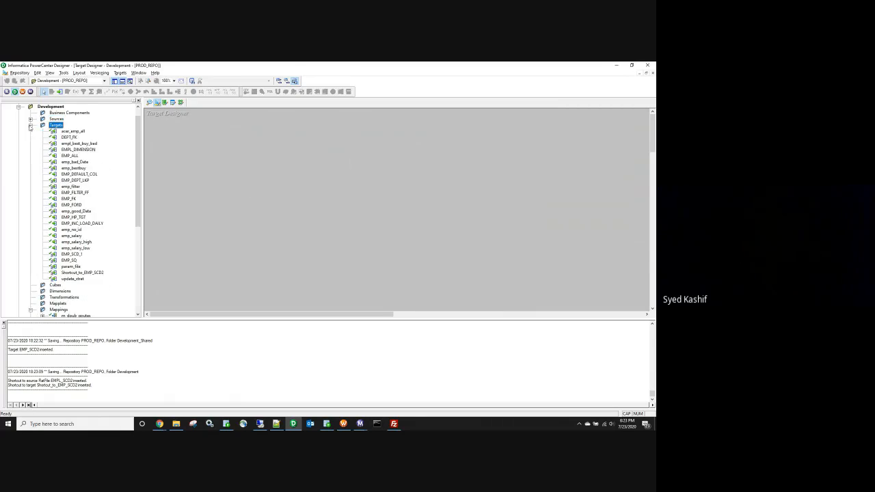
left_click(80, 272)
right_click(81, 272)
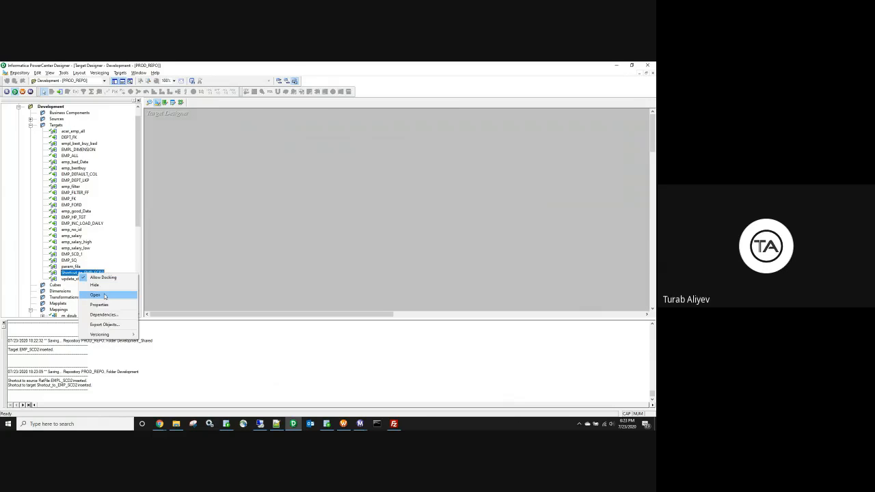
left_click(102, 293)
Step: Rename the target to EMP_SCD2, then switch to Mapping Designer
double_click(205, 146)
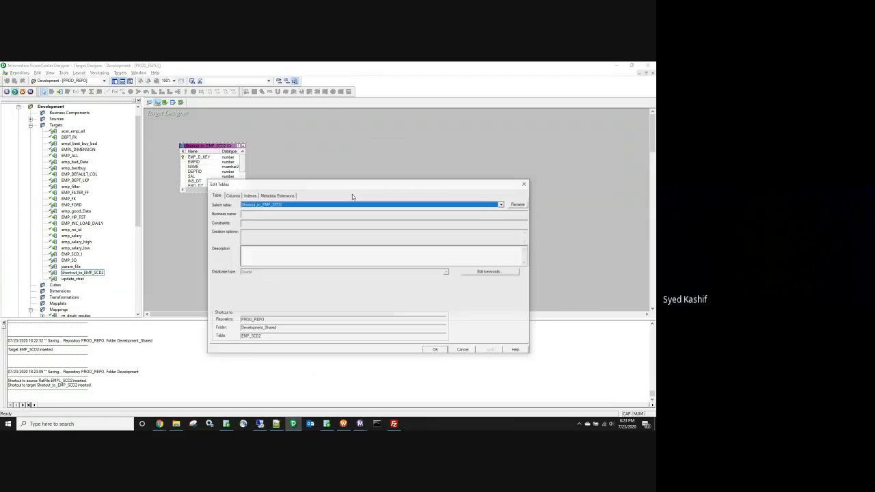
left_click(518, 204)
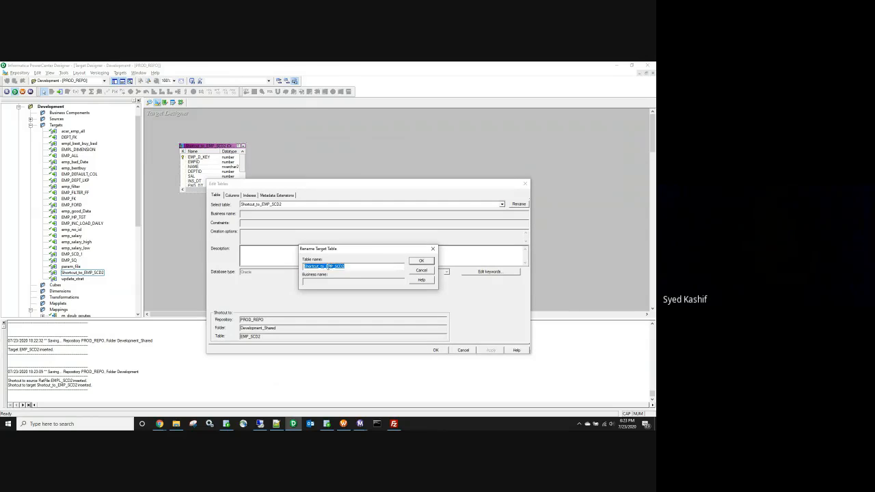
left_click(326, 266)
key("BackSpace")
key("BackSpace")
key("BackSpace")
key("BackSpace")
key("BackSpace")
key("BackSpace")
key("BackSpace")
key("BackSpace")
key("BackSpace")
key("BackSpace")
key("BackSpace")
key("BackSpace")
left_click(421, 261)
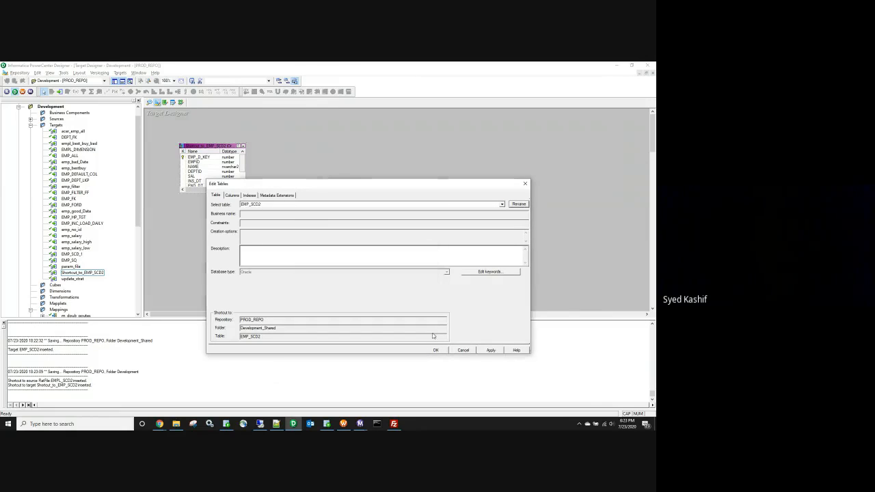
left_click(432, 350)
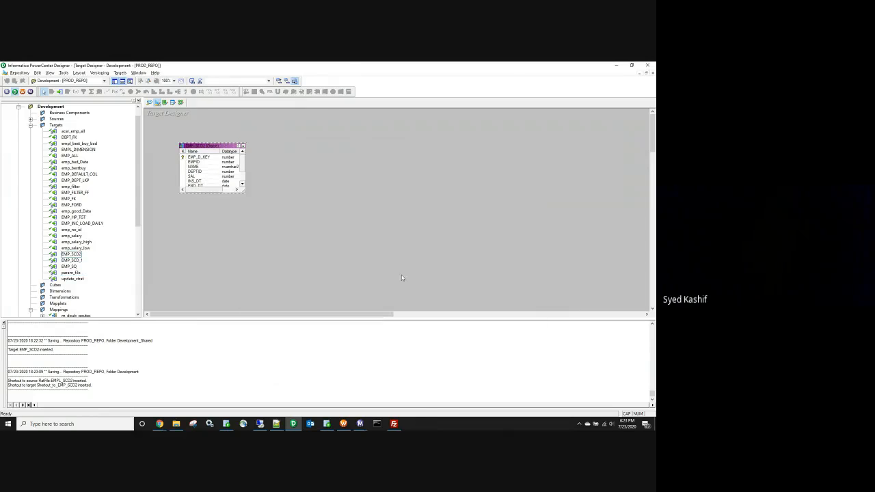
left_click(180, 103)
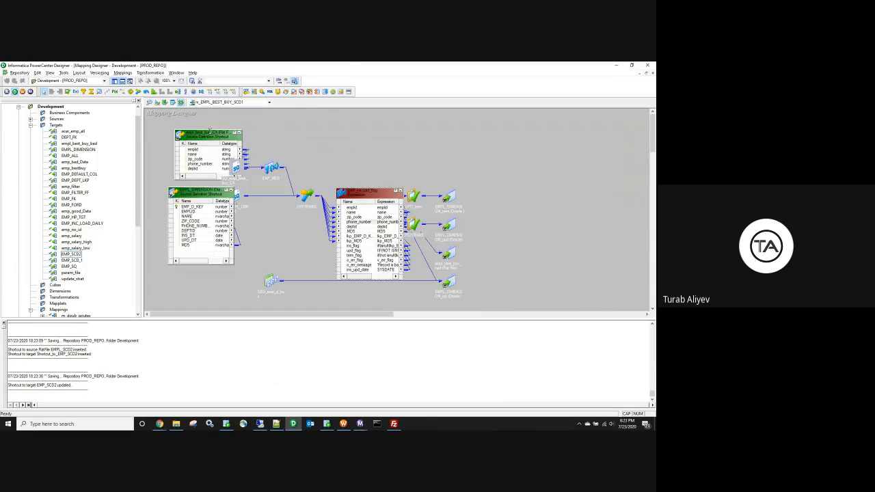
left_click(122, 72)
Step: Create the mapping m_EMPL_SCD2 and collapse the Targets and Mappings folders
left_click(132, 81)
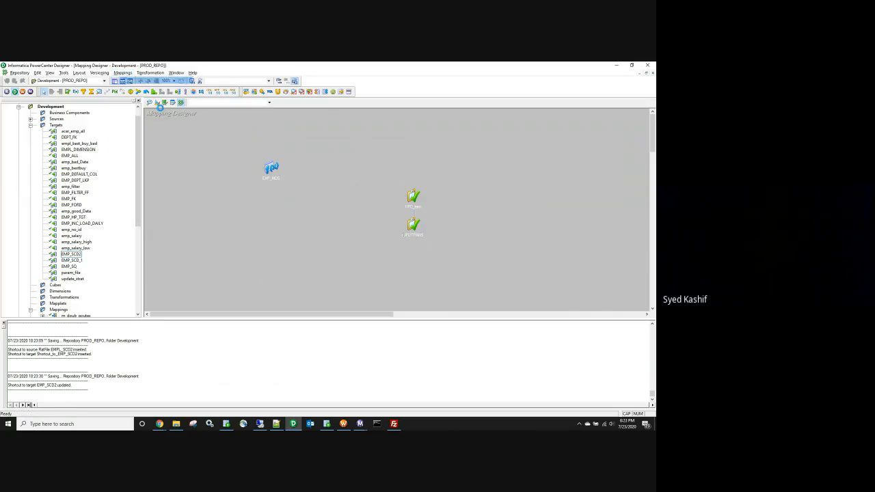
type("m_EMPL_SCD2")
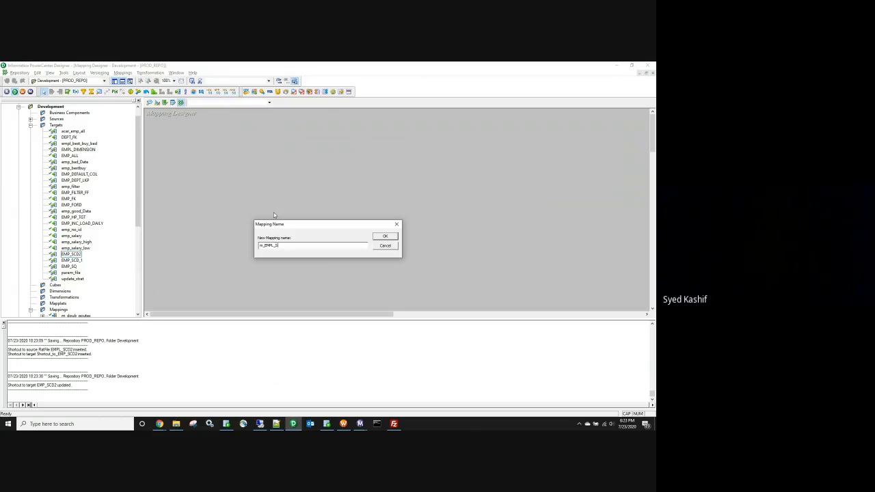
left_click(384, 236)
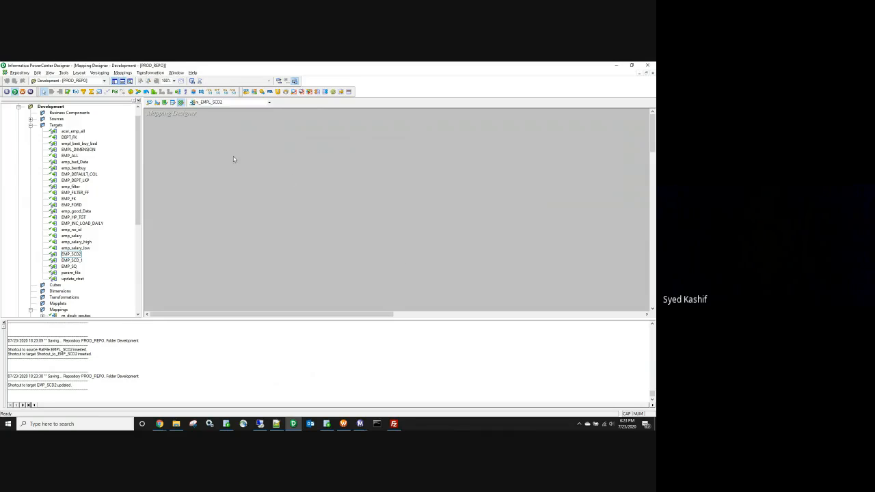
left_click(30, 125)
left_click(30, 156)
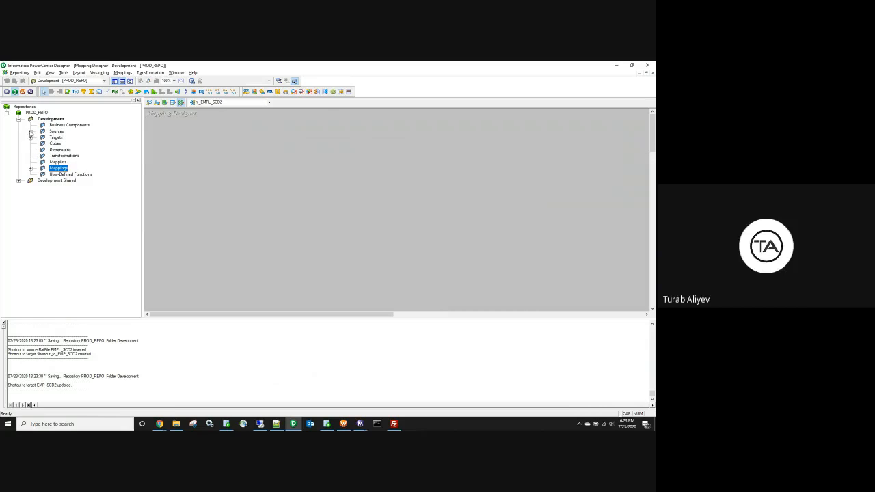
Step: Add the EMPL_SCD2 flat-file source to the mapping
left_click(30, 131)
left_click(42, 138)
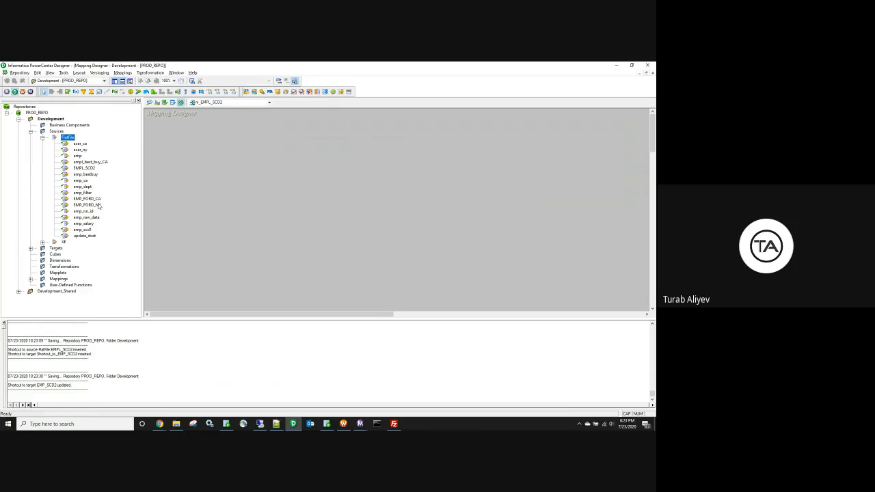
right_click(88, 170)
left_click(115, 191)
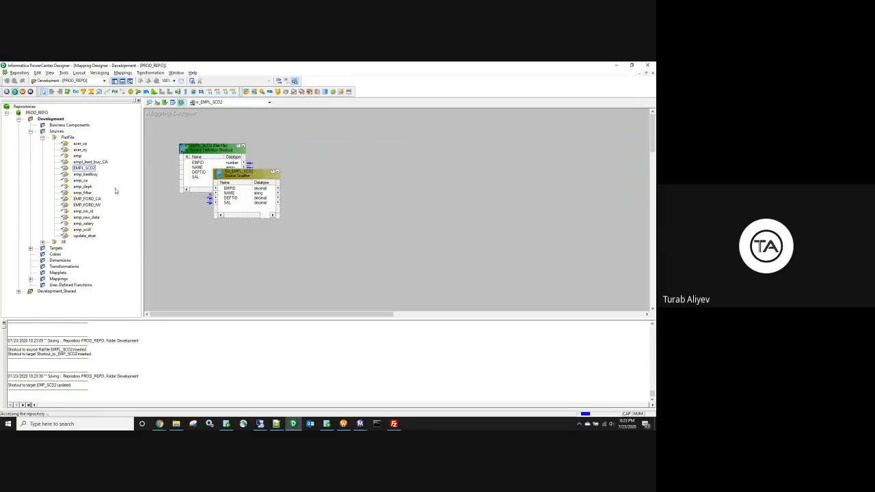
left_click(42, 138)
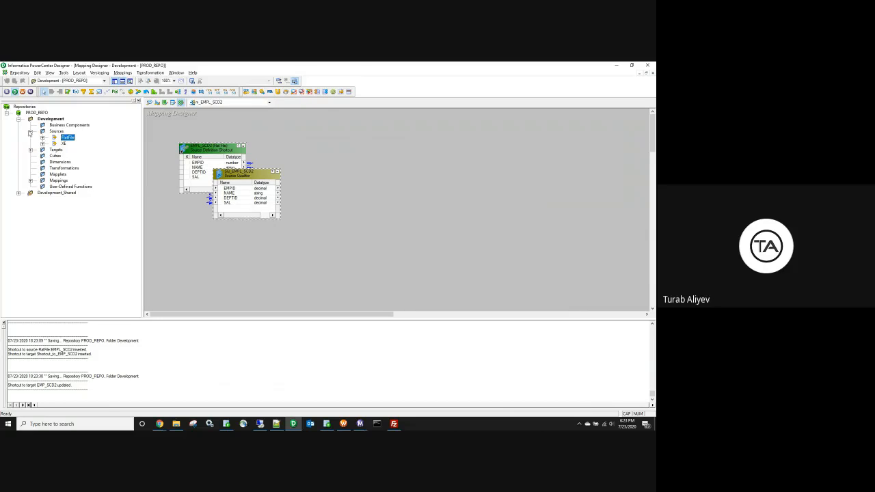
left_click(30, 131)
Step: Add the EMP_SCD2 target, move it clear of the source, and hide the Navigator
left_click(30, 137)
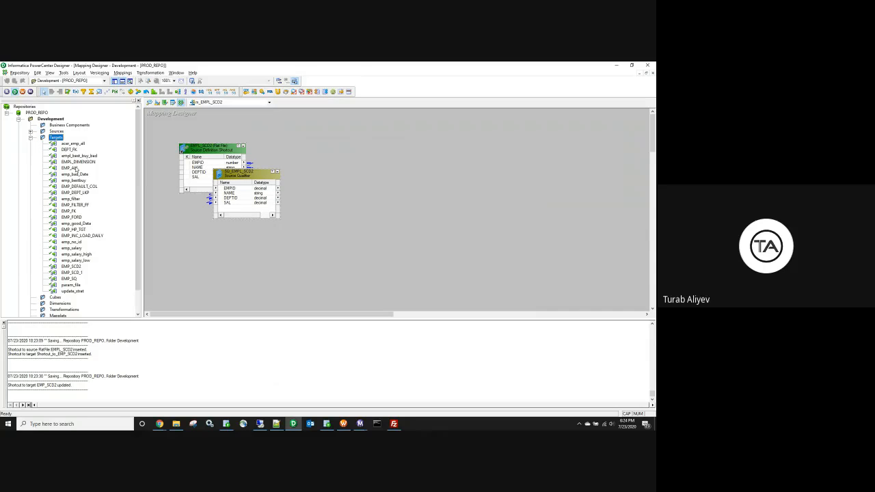
right_click(72, 267)
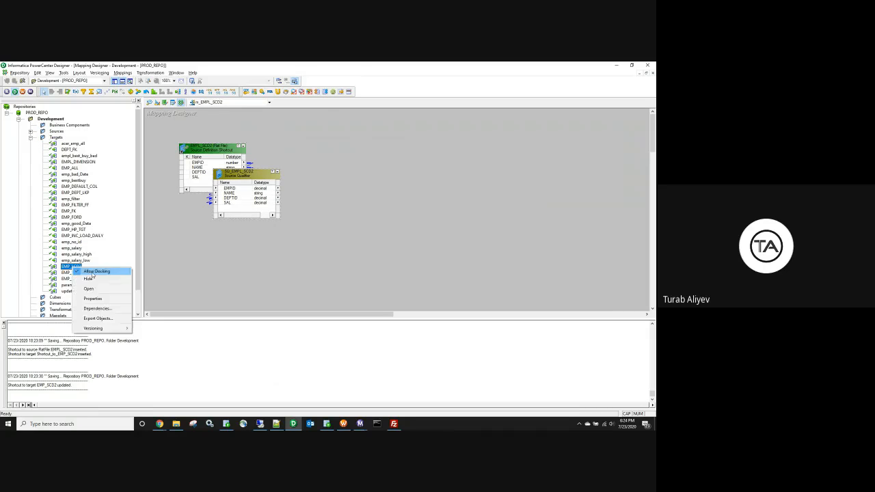
left_click(101, 288)
left_click(30, 137)
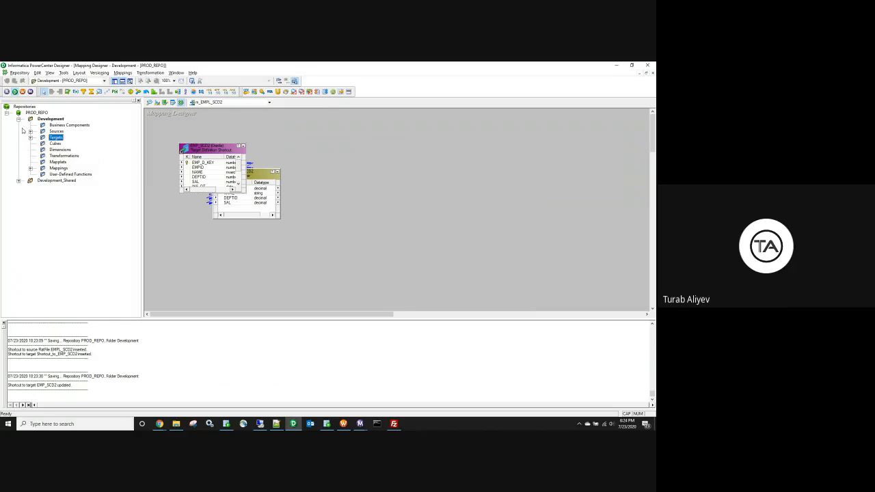
left_click(19, 119)
left_click_drag(48, 119, 539, 130)
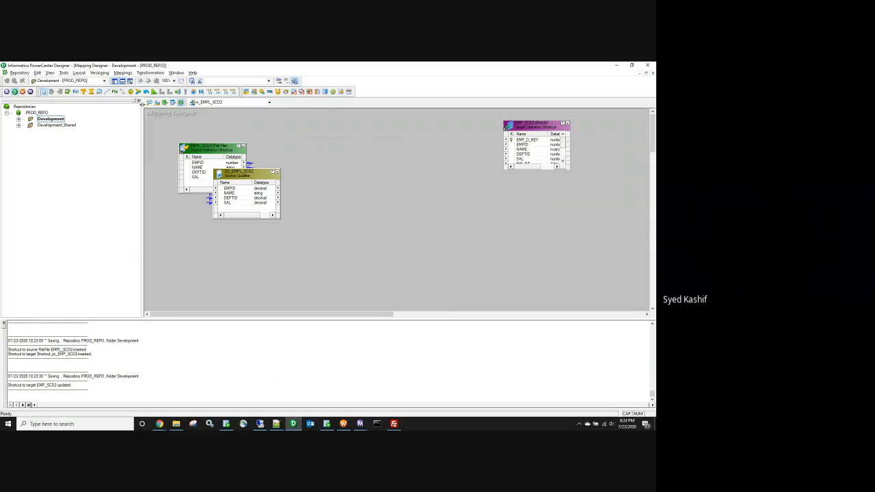
left_click(138, 102)
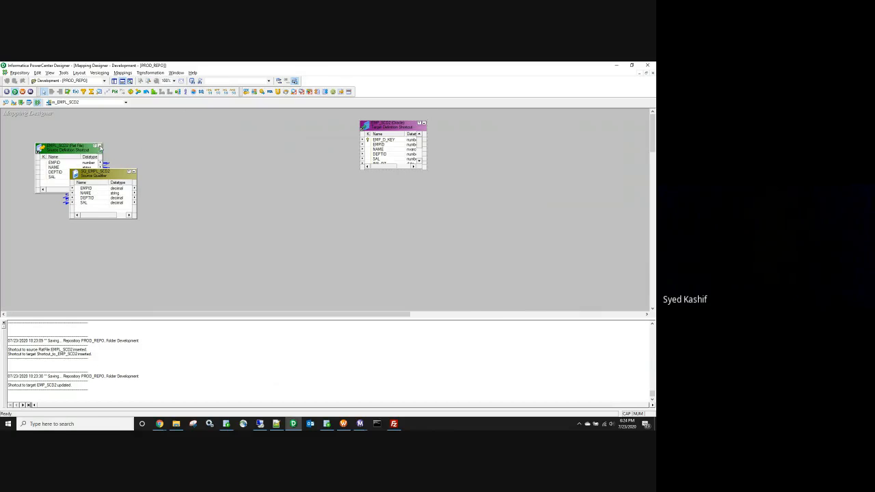
Step: Add an Expression transformation fed EMPID, NAME, DEPTID and SAL from the Source Qualifier, then open it
left_click(96, 145)
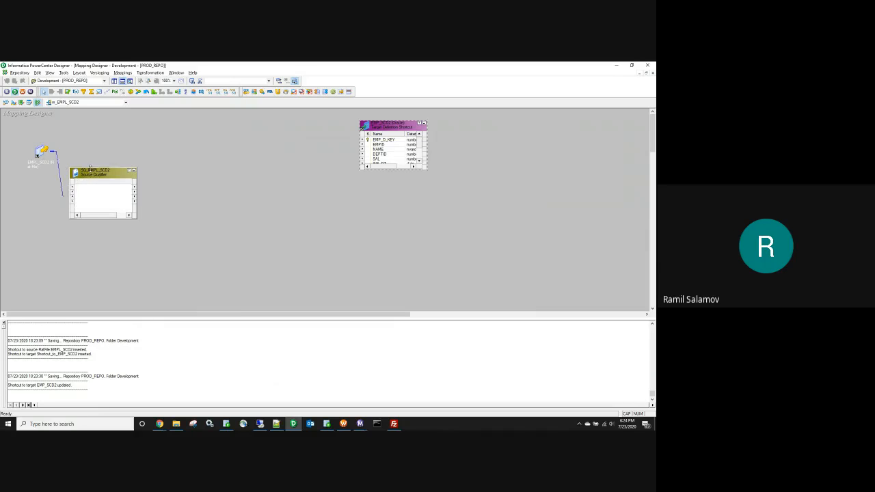
left_click_drag(83, 170, 84, 141)
left_click_drag(394, 128, 591, 167)
left_click(188, 161)
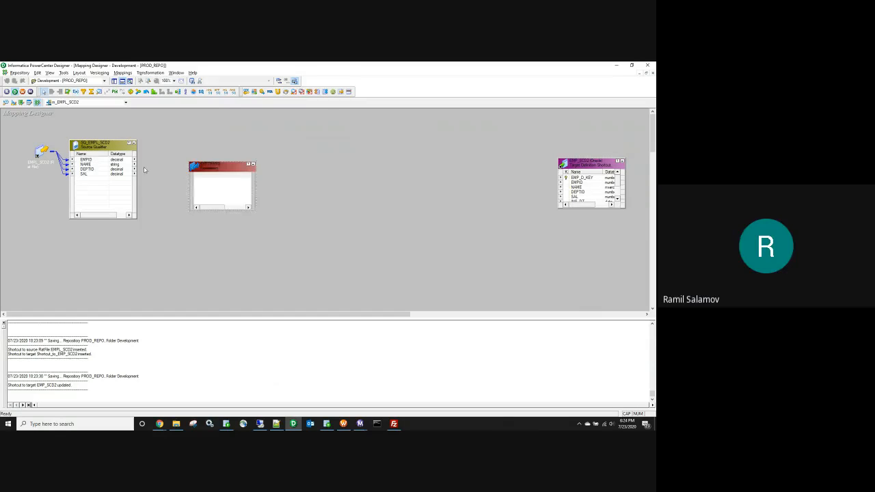
right_click(94, 156)
left_click(96, 164)
left_click_drag(94, 164, 201, 151)
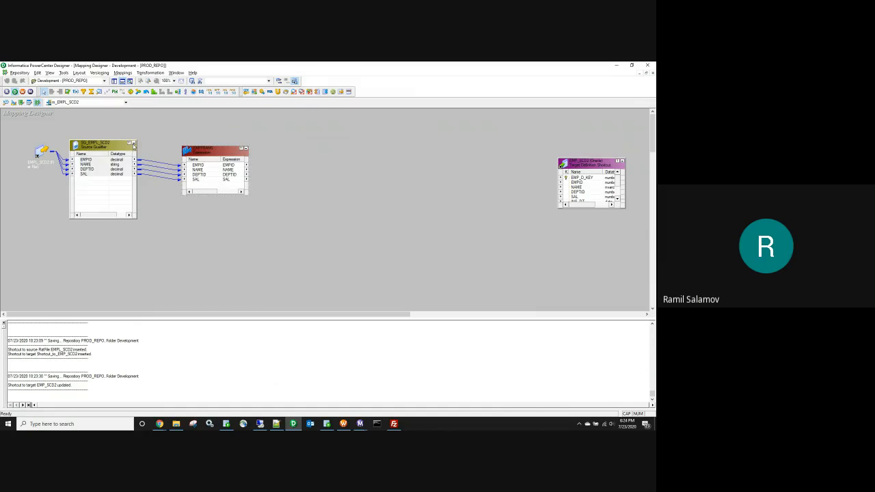
left_click(130, 143)
double_click(206, 165)
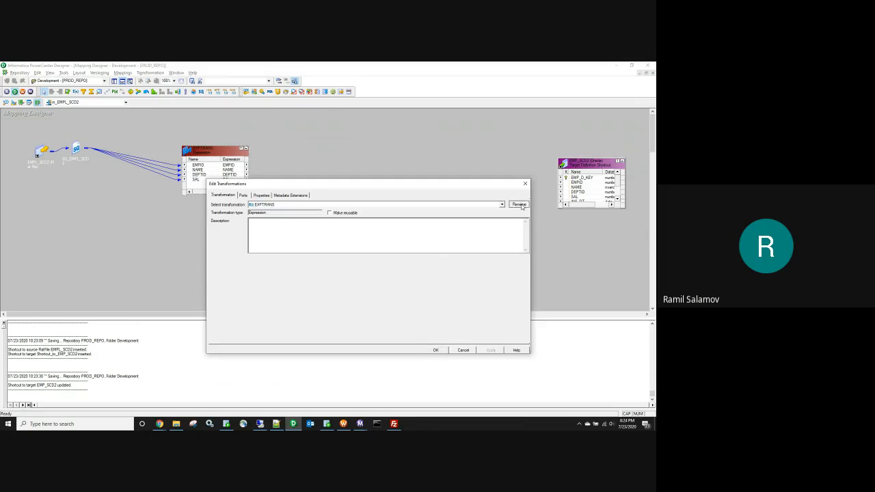
Step: Rename the expression transformation from EXPTRANS to EXP_MD5
left_click(517, 205)
left_click(329, 272)
key("BackSpace")
key("BackSpace")
key("BackSpace")
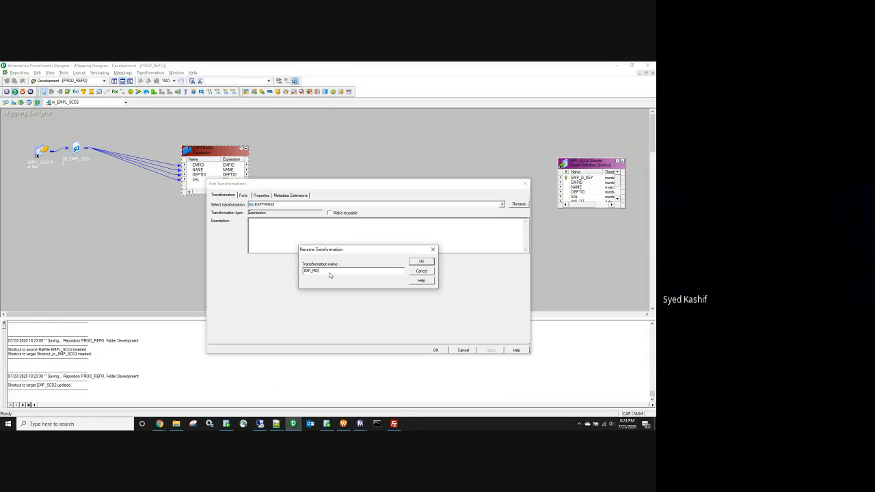
left_click(418, 263)
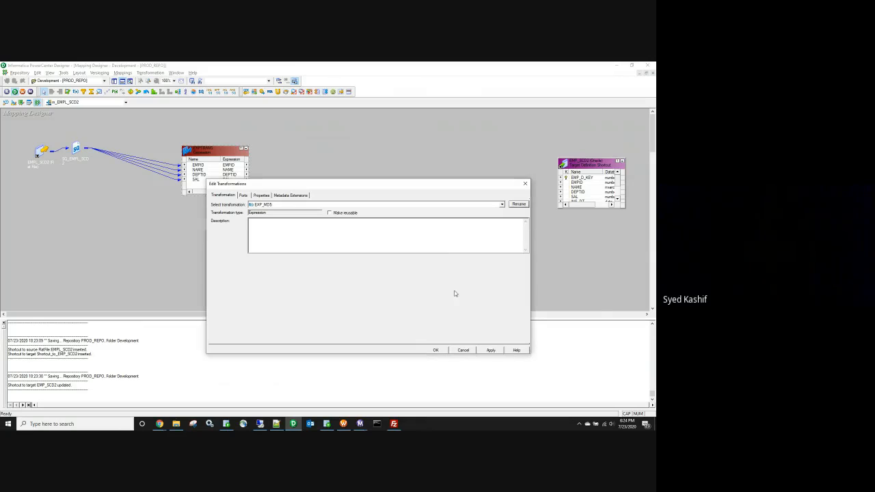
Step: Add an output-only MD5 port with precision 32 after SAL and open its expression
left_click(244, 195)
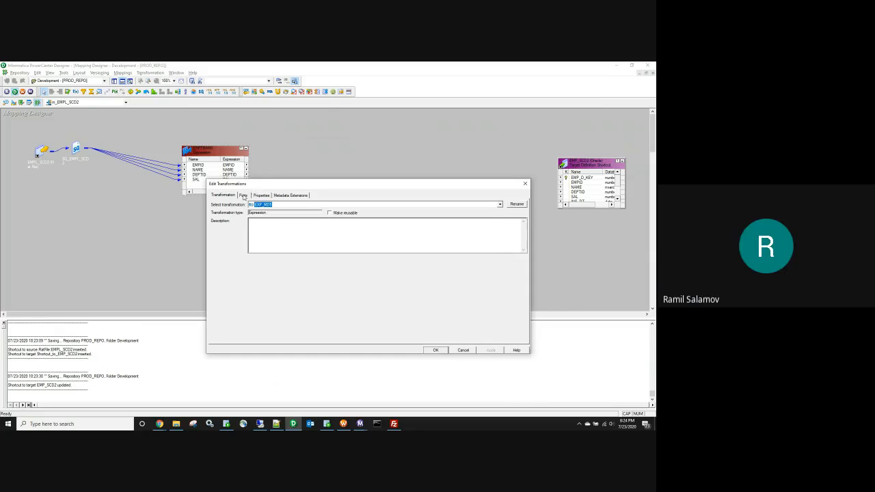
left_click(219, 246)
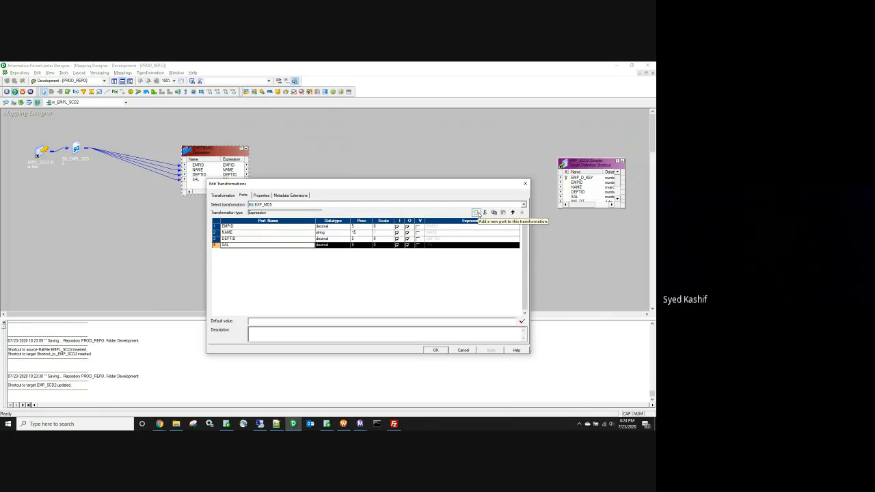
left_click(477, 213)
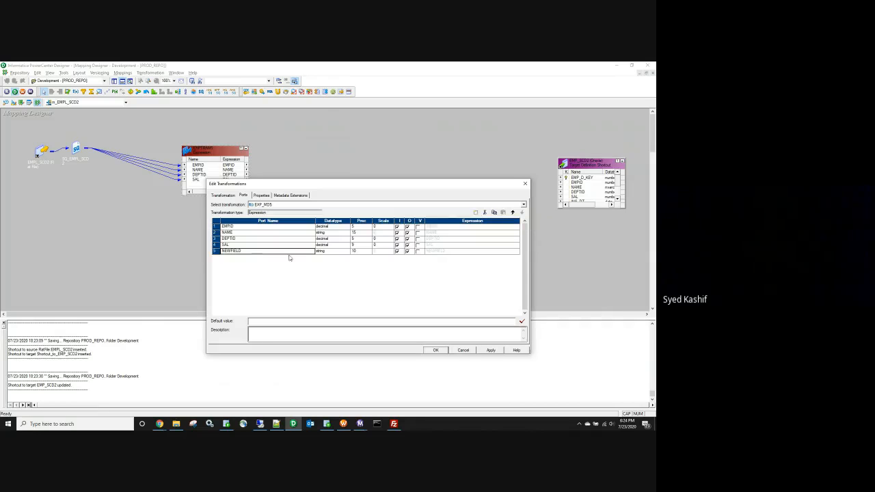
left_click(241, 253)
type("MD5")
left_click(356, 250)
type("3")
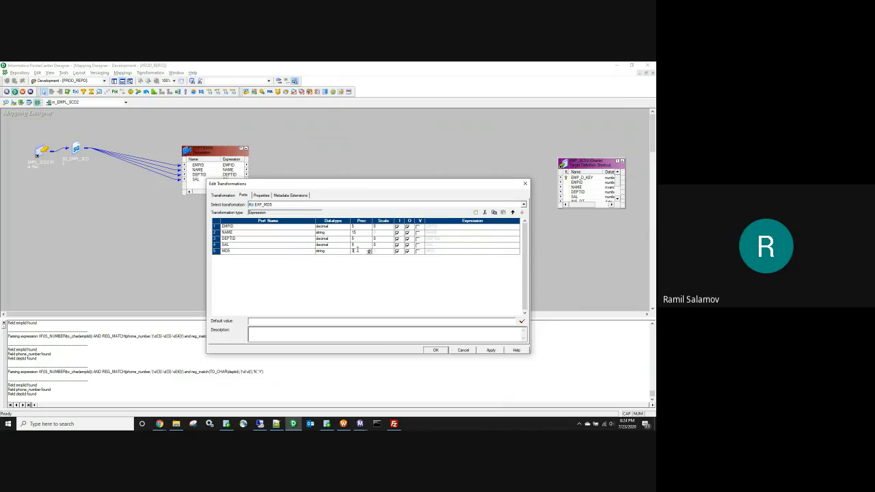
type("2")
left_click(396, 251)
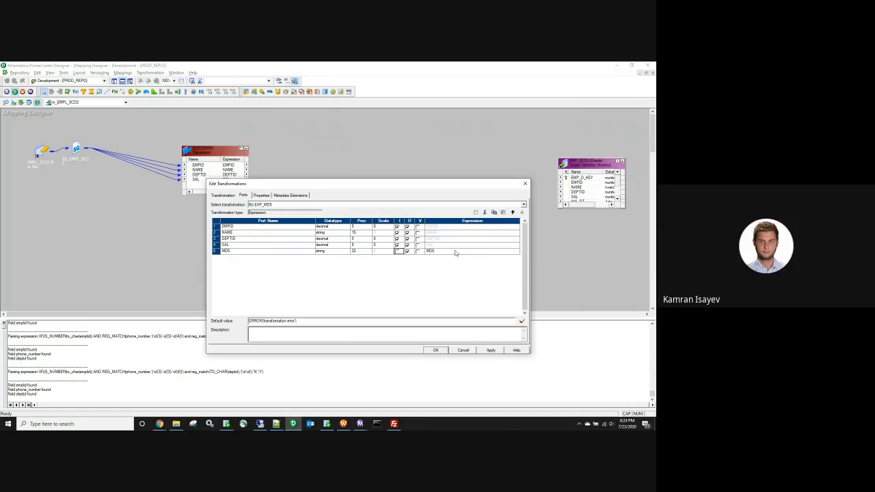
left_click(517, 251)
left_click(518, 251)
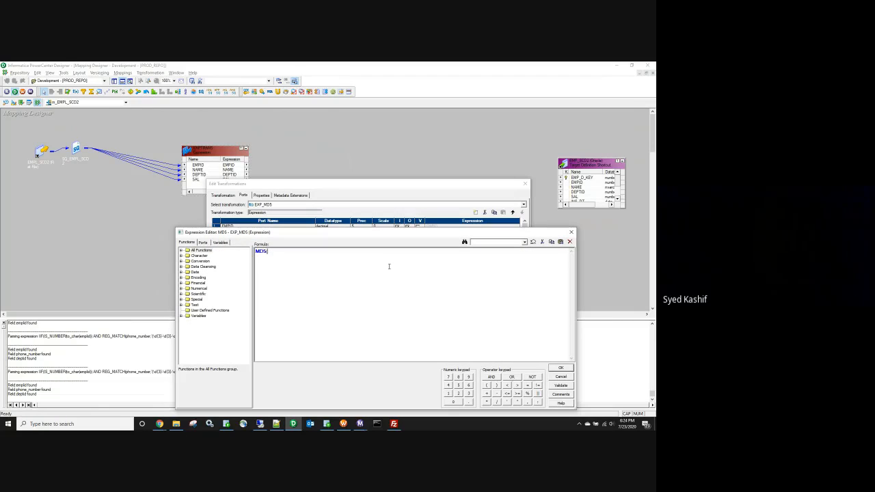
Step: Set the MD5 port expression to MD5(TO_CHAR(DEPTID)||TO_CHAR(SAL)), validate it, and apply
left_click(203, 243)
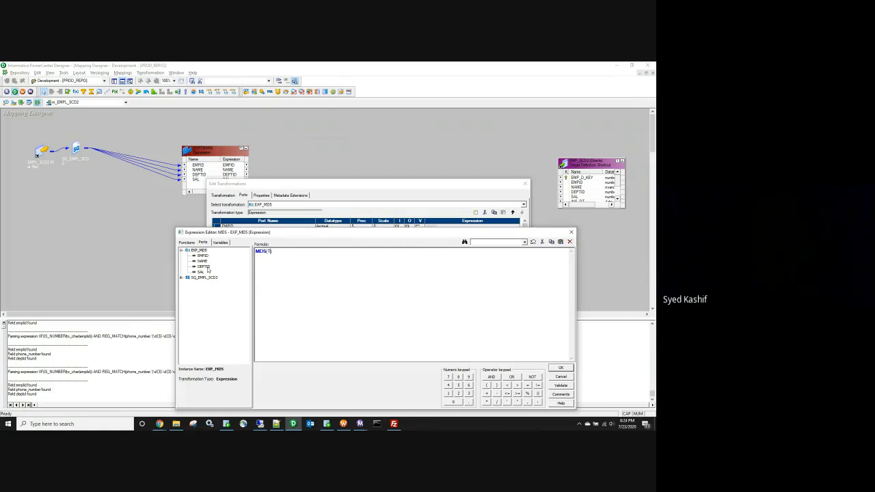
type("(TO_CHAR")
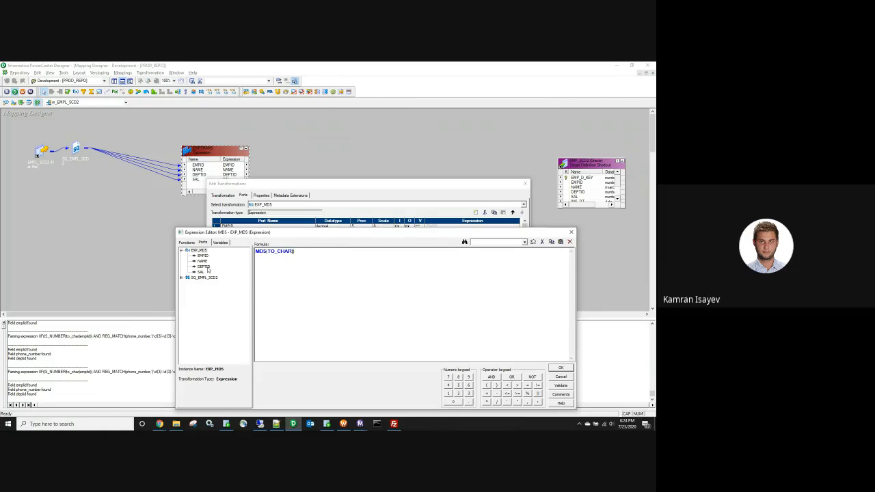
left_click_drag(202, 266, 311, 251)
type(")")
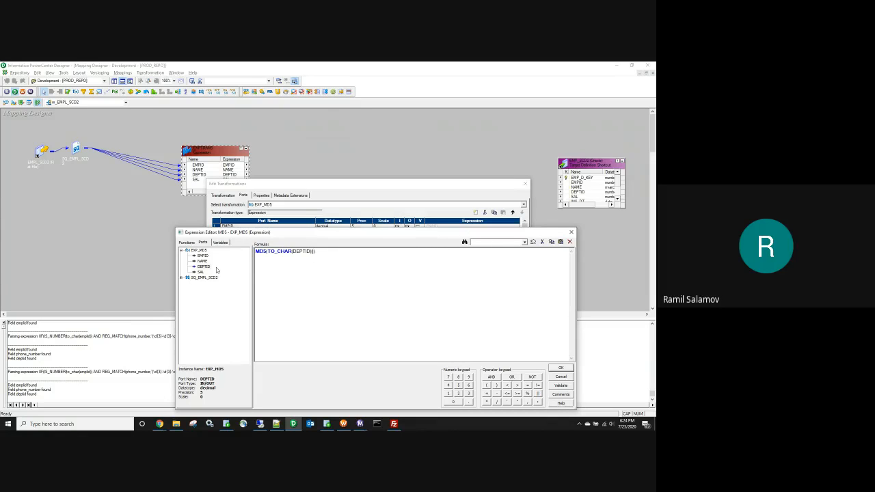
type("||TO_CHAR(")
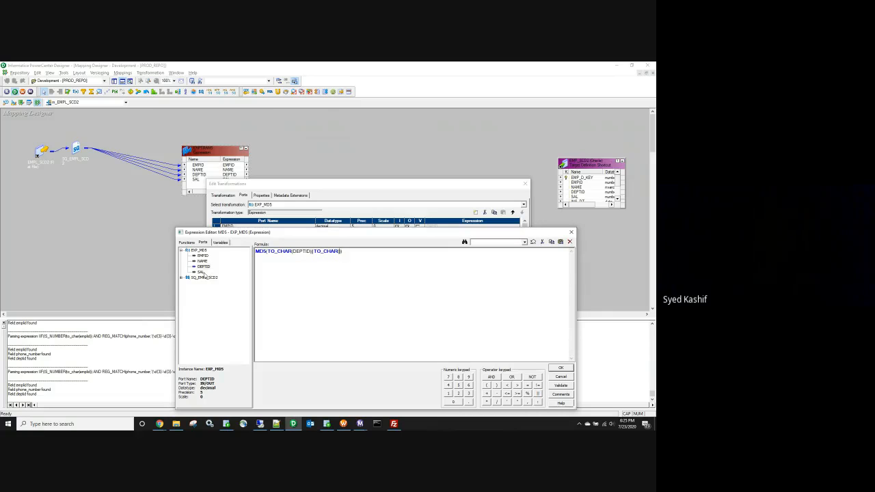
double_click(201, 272)
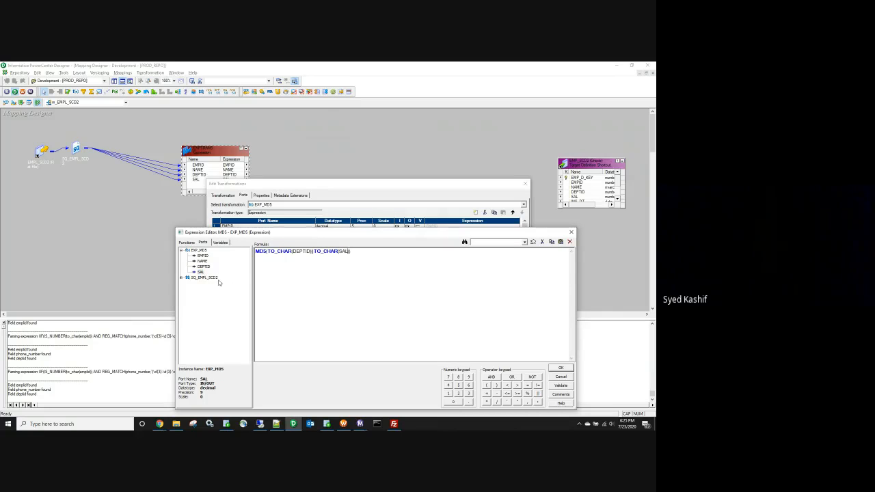
left_click(560, 385)
left_click(406, 337)
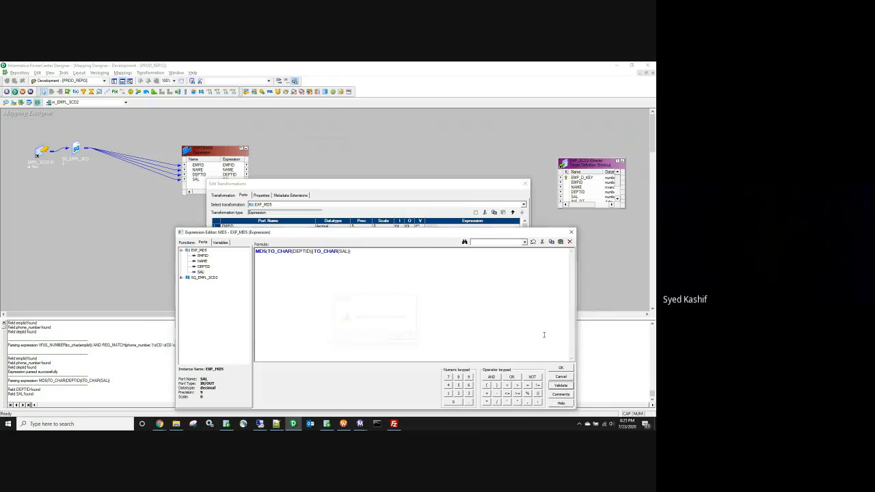
left_click(561, 368)
left_click(491, 350)
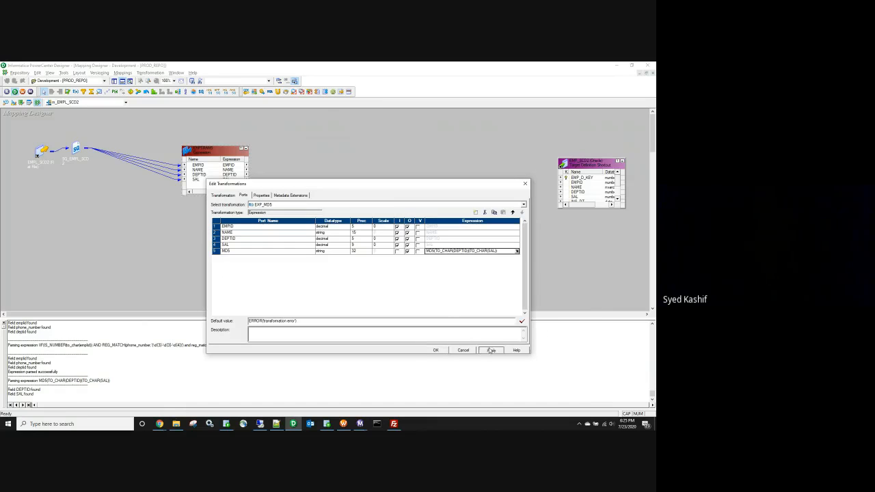
left_click(435, 350)
Step: Move EXP_MD5 up-left and enlarge it to show its datatypes
left_click_drag(207, 156, 155, 143)
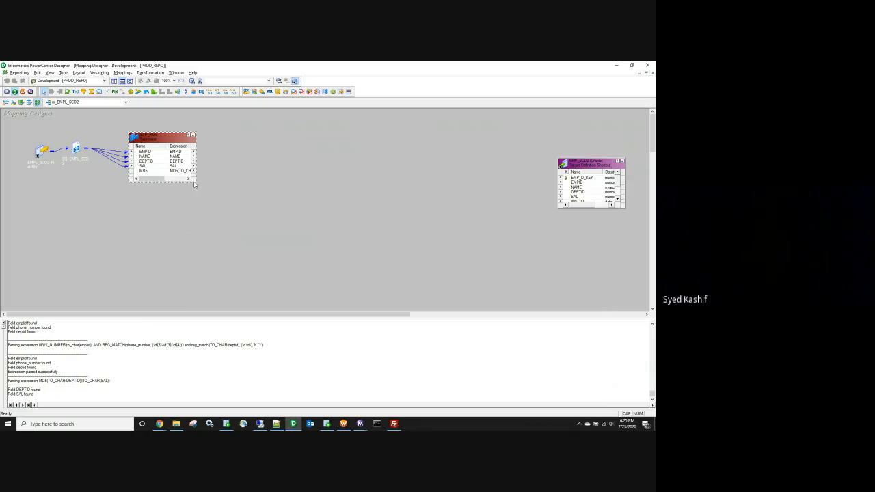
left_click_drag(194, 182, 227, 224)
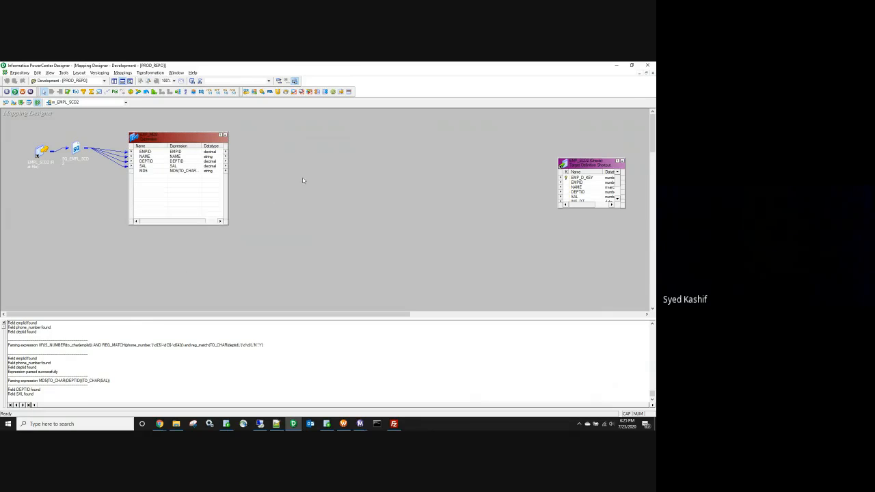
left_click(100, 91)
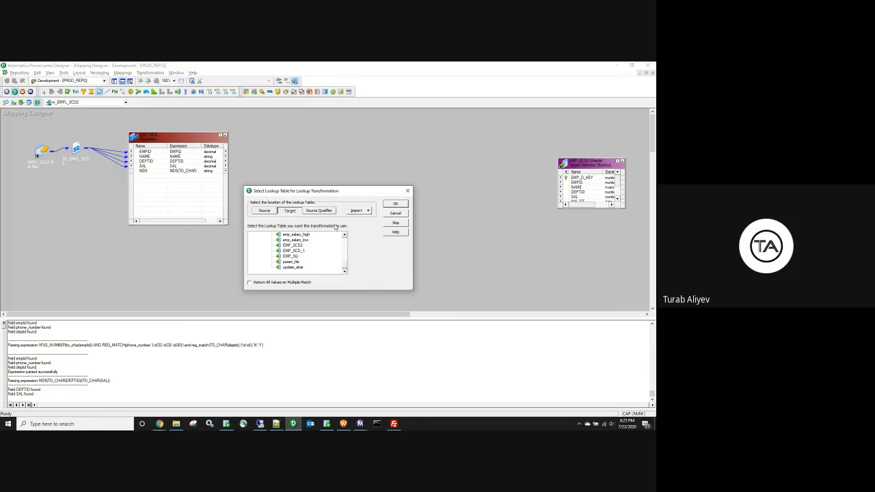
Step: Add a lookup on the EMP_SCD2 target table and rename it LKP_chk_rec_exist
left_click(301, 249)
left_click(395, 203)
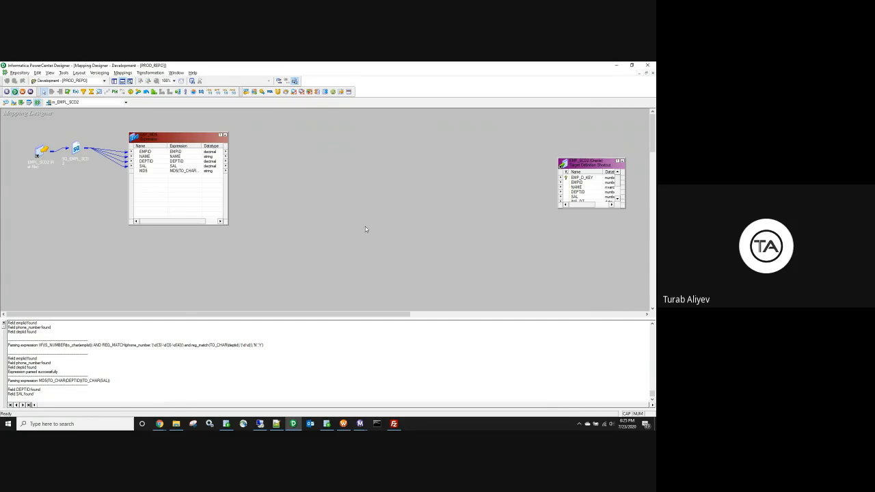
left_click_drag(314, 137, 314, 117)
double_click(315, 114)
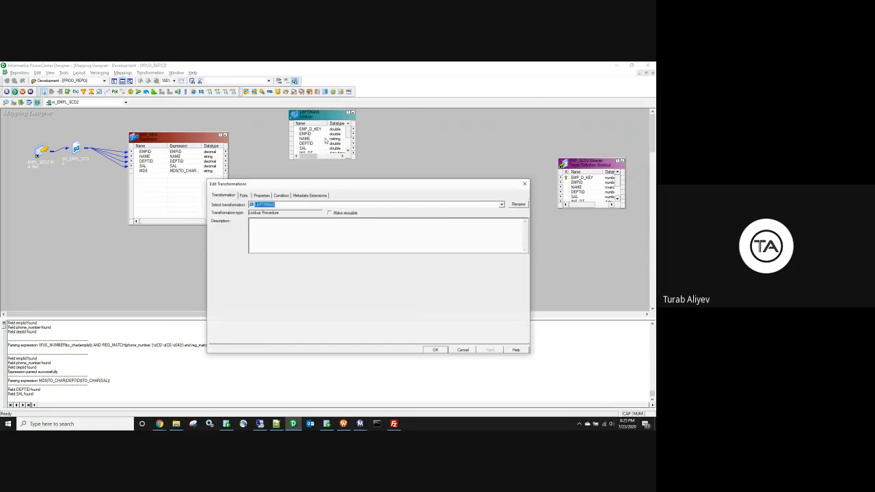
left_click(519, 204)
left_click_drag(322, 271, 314, 271)
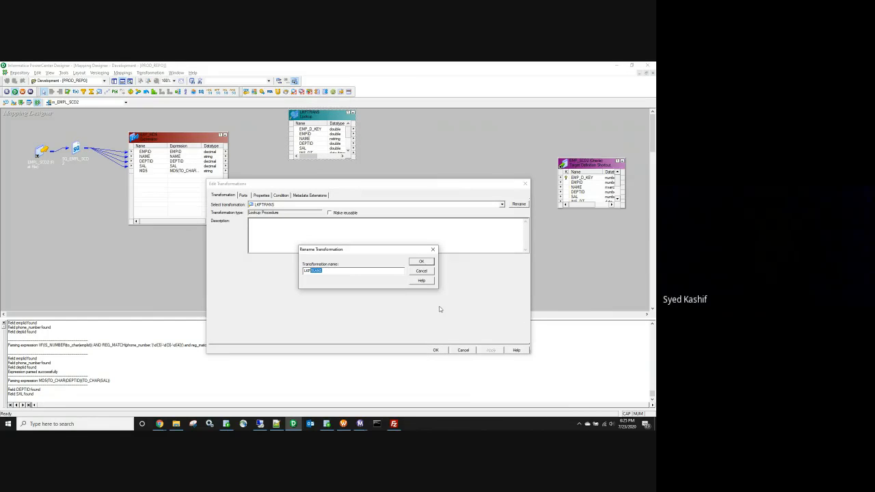
type("_ch")
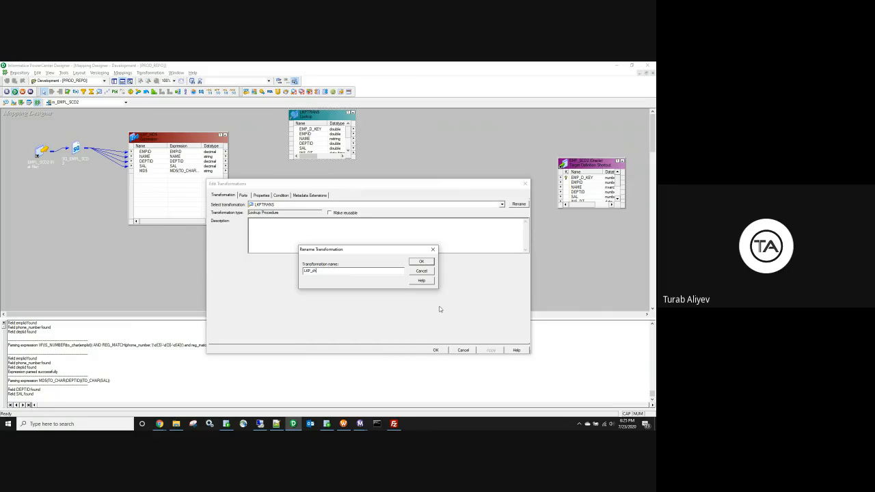
type("phk_rec_exist")
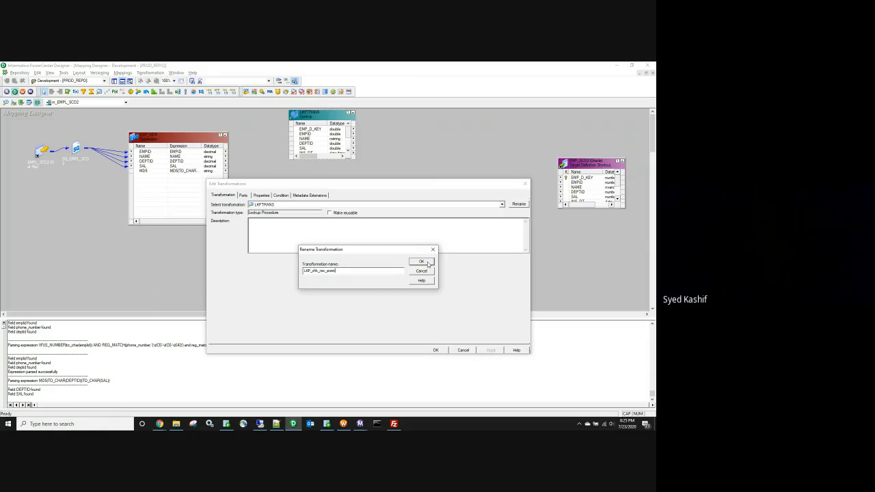
left_click(421, 262)
left_click(491, 350)
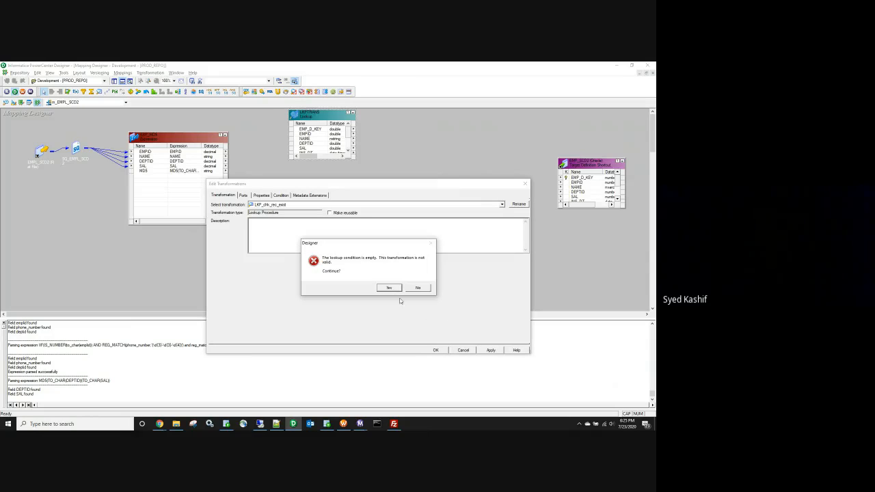
key("Return")
left_click(435, 350)
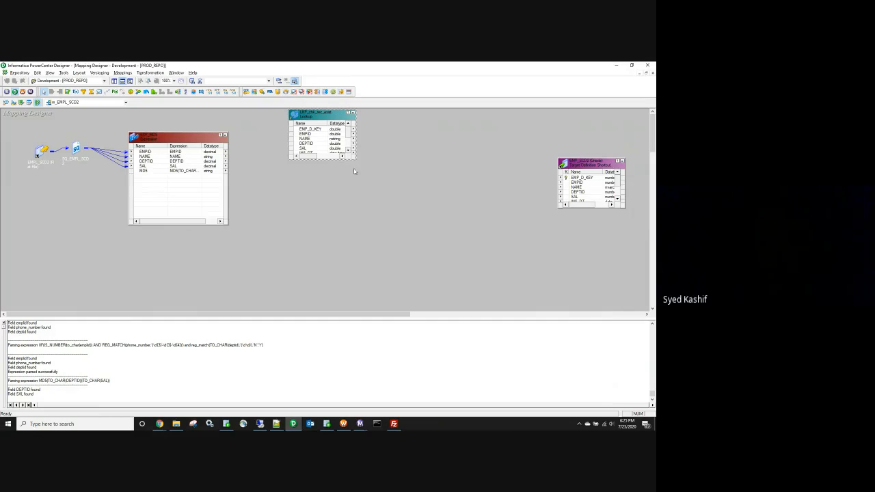
Step: Link EMPID from EXP_MD5 into the lookup and rename the new port in_EMPID
left_click_drag(356, 162, 401, 190)
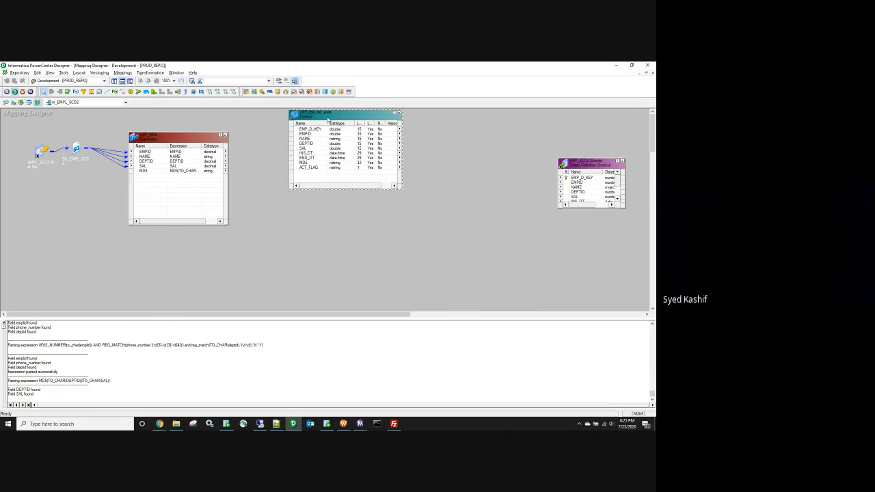
left_click_drag(144, 151, 319, 176)
double_click(318, 175)
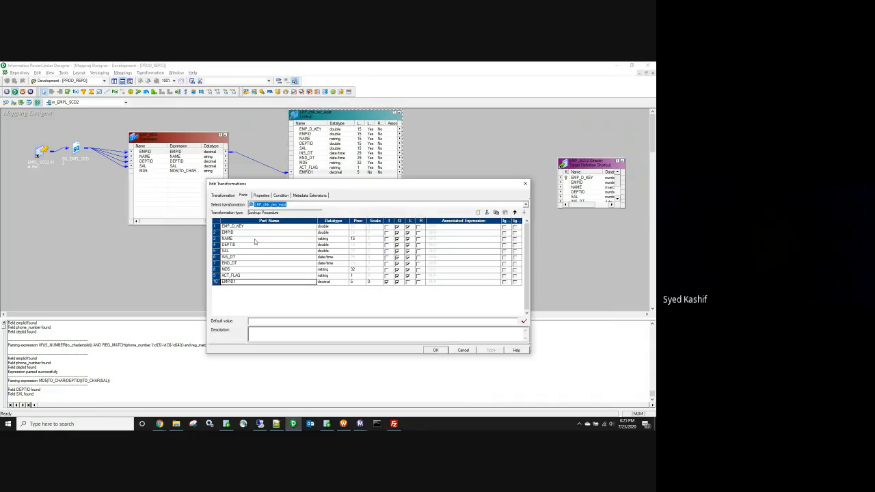
left_click(223, 282)
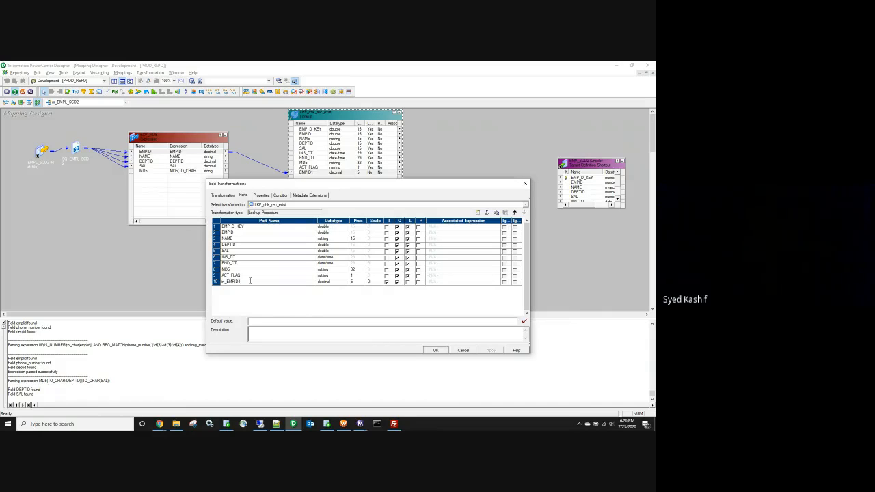
Step: Add the lookup condition EMPID = in_EMPID
left_click(280, 196)
left_click(475, 212)
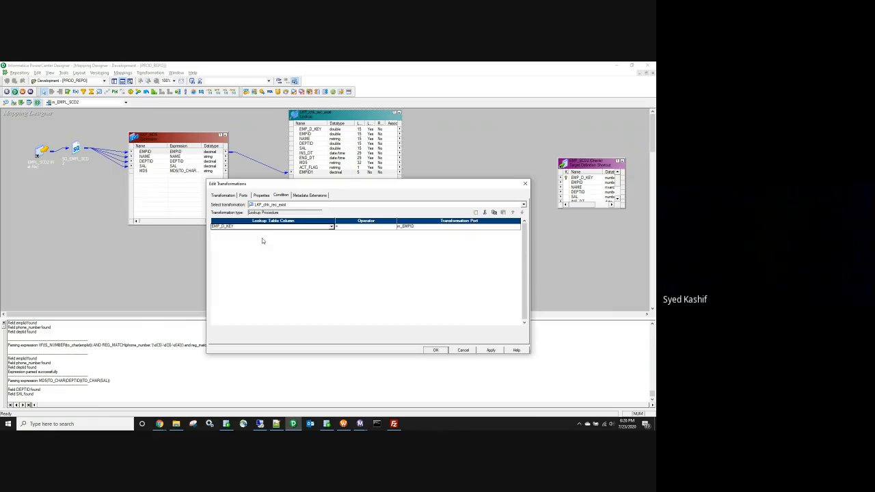
left_click(240, 227)
left_click(287, 236)
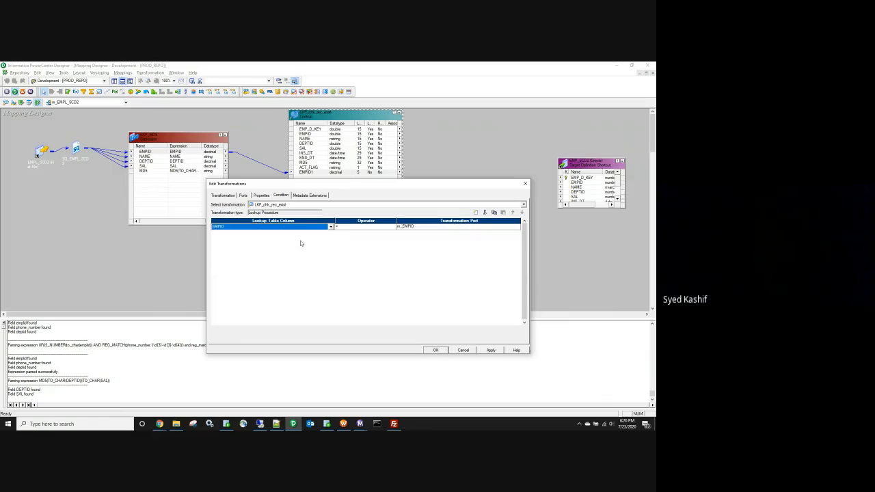
left_click(465, 350)
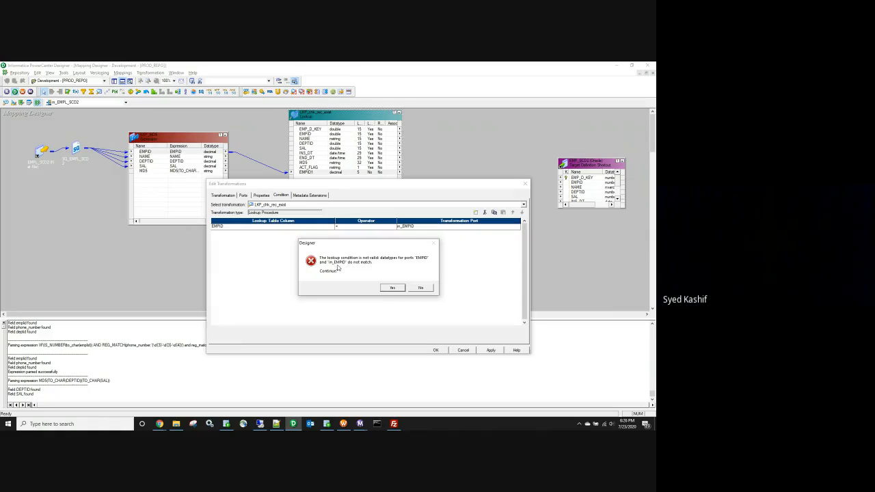
left_click(388, 287)
Step: Change in_EMPID's datatype to double and save the mapping
left_click(243, 195)
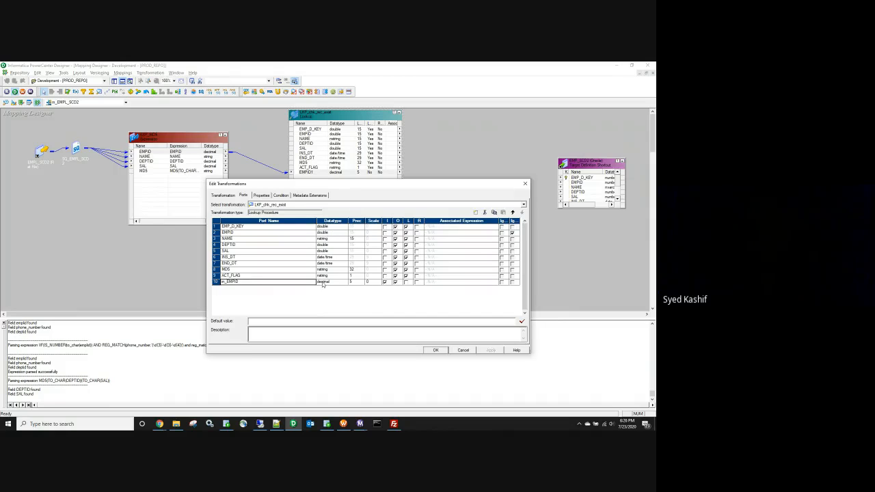
left_click(325, 285)
left_click(325, 285)
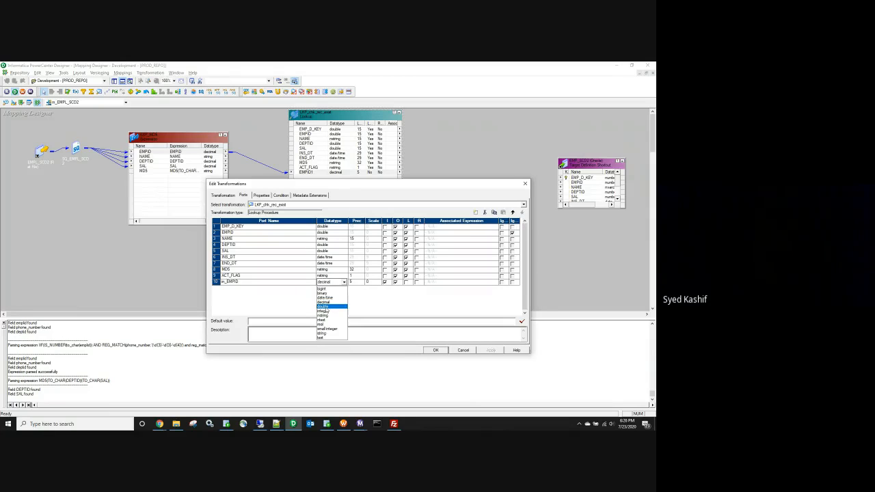
left_click(325, 307)
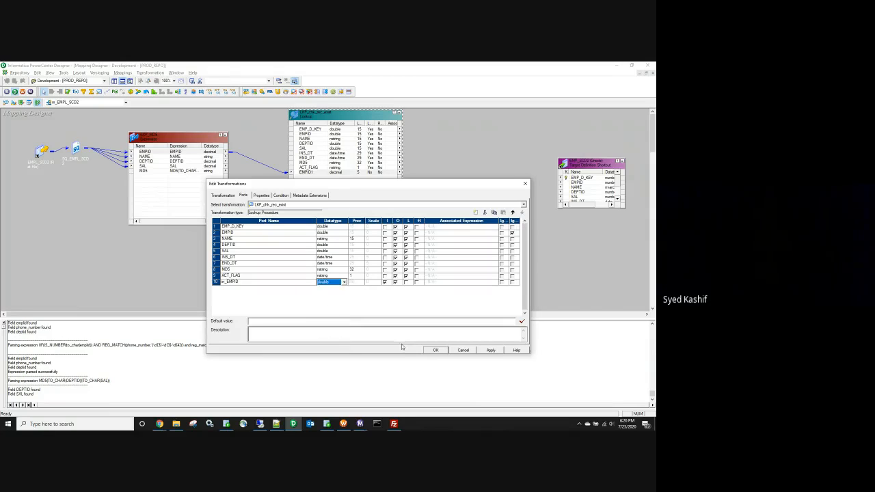
left_click(492, 351)
left_click(436, 351)
key("ctrl+s")
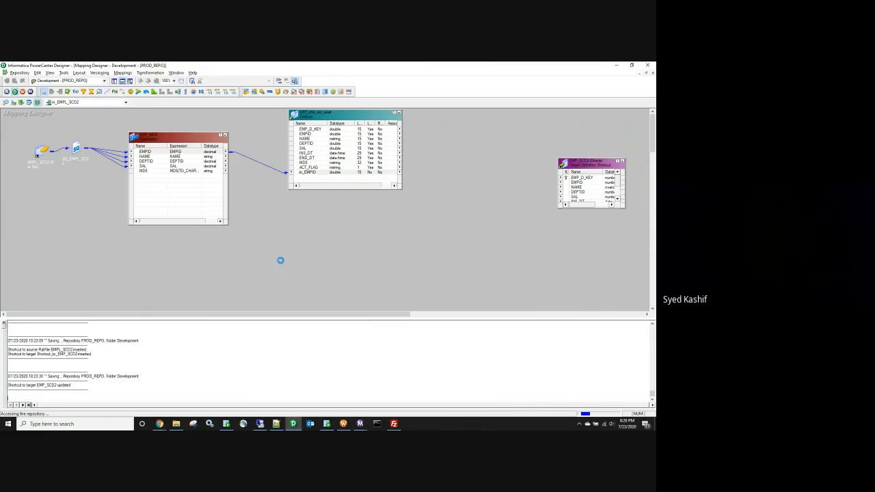
Step: Delete the NAME, DEPTID, SAL, INS_DT and END_DT ports from LKP_chk_rec_exist
double_click(315, 139)
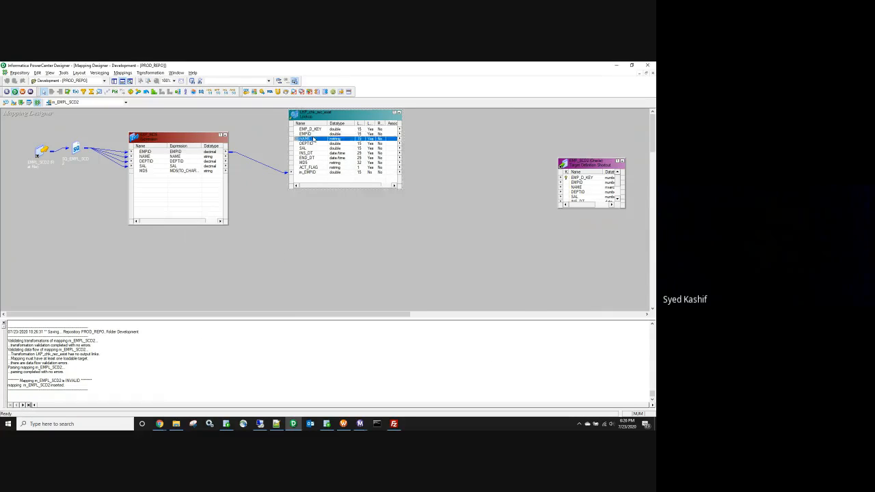
left_click(232, 227)
left_click(230, 226)
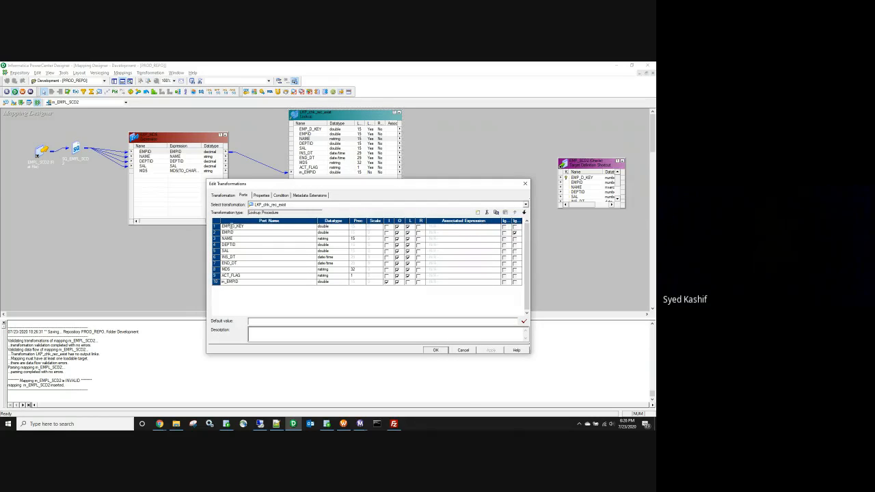
double_click(230, 226)
left_click(228, 232)
left_click(216, 239)
left_click_drag(216, 244, 216, 264)
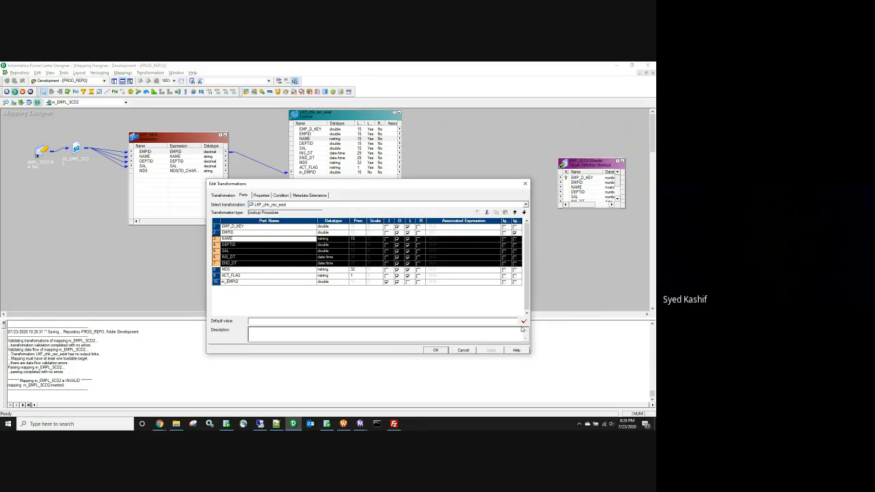
left_click(486, 212)
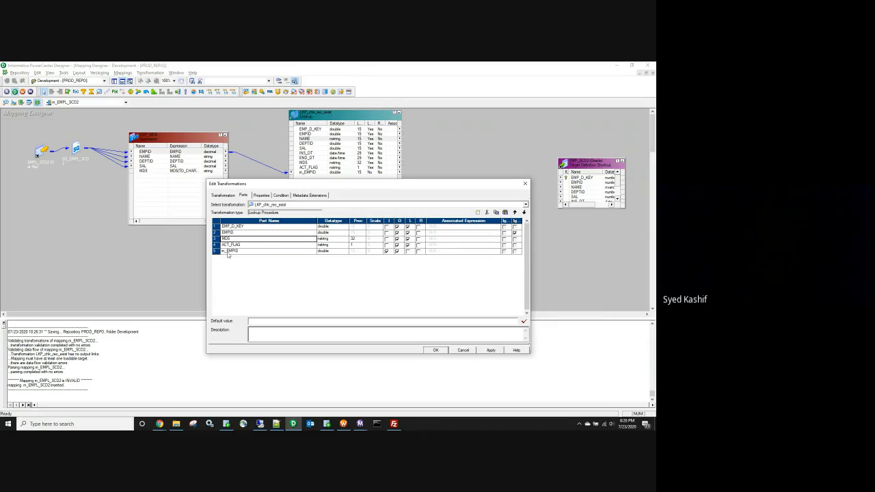
left_click(215, 245)
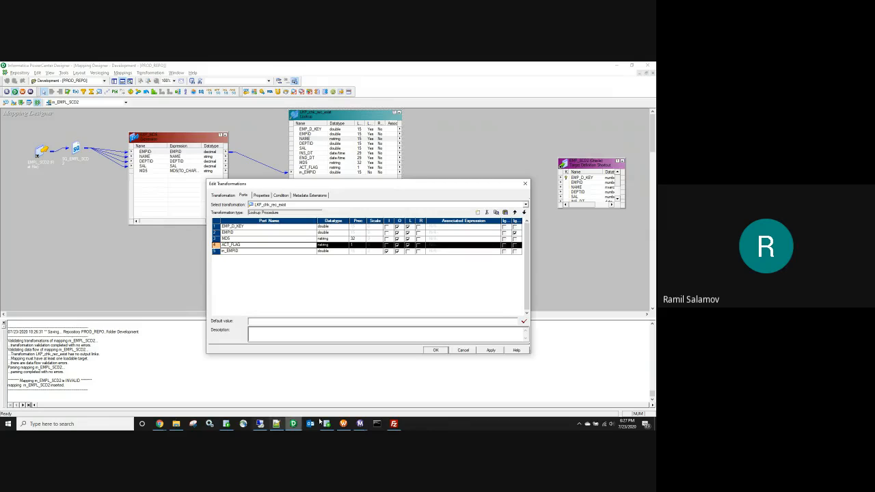
left_click(160, 423)
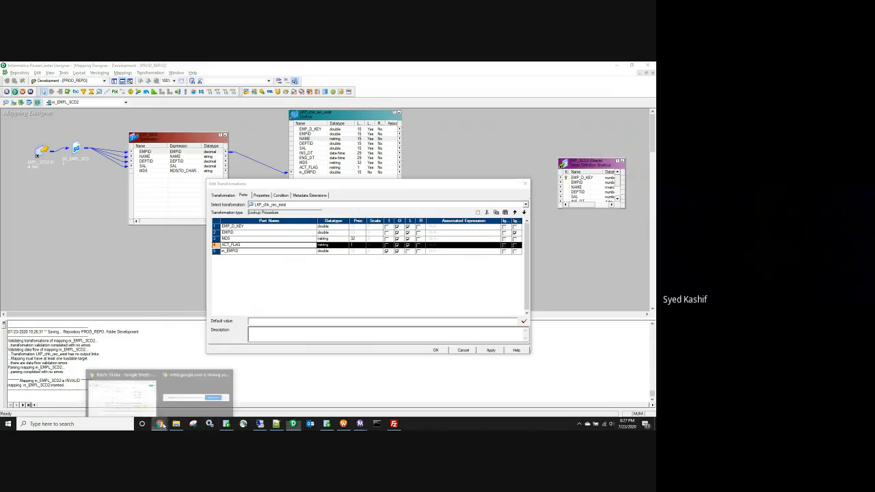
Step: In the Batch-10 spreadsheet, clear the second target record in row 37
left_click(151, 395)
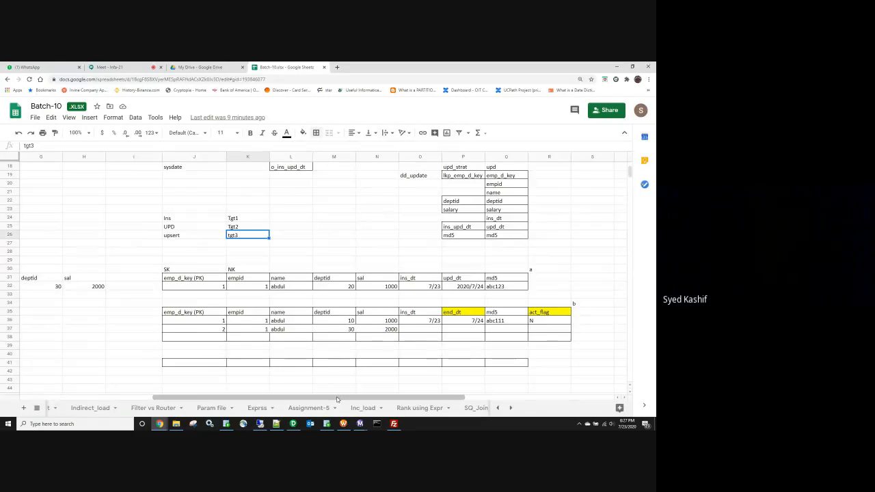
left_click_drag(337, 396, 319, 402)
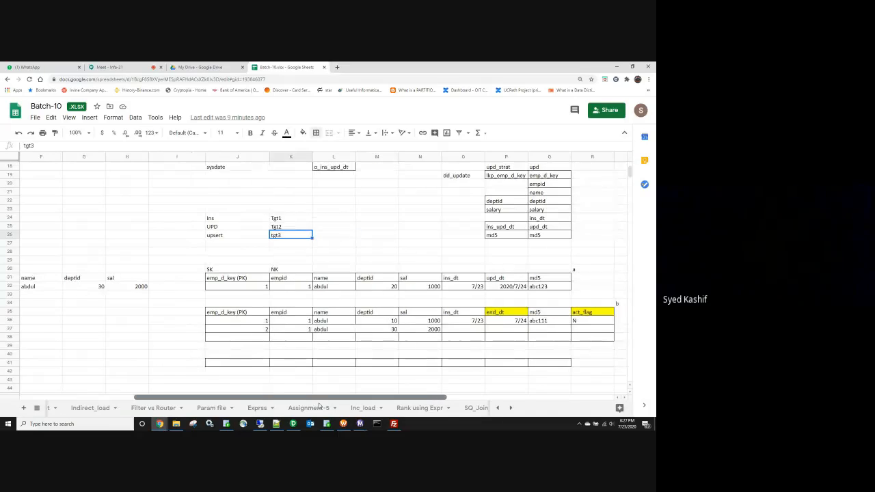
left_click_drag(257, 331, 598, 333)
key("Delete")
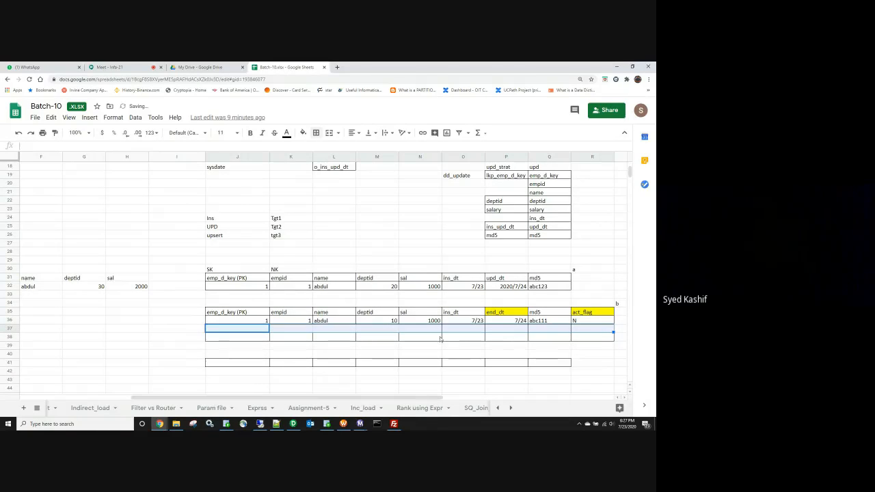
Step: Change the source deptid from 30 to 10 and the salary to 1000
left_click_drag(126, 345, 127, 354)
left_click_drag(145, 397, 111, 397)
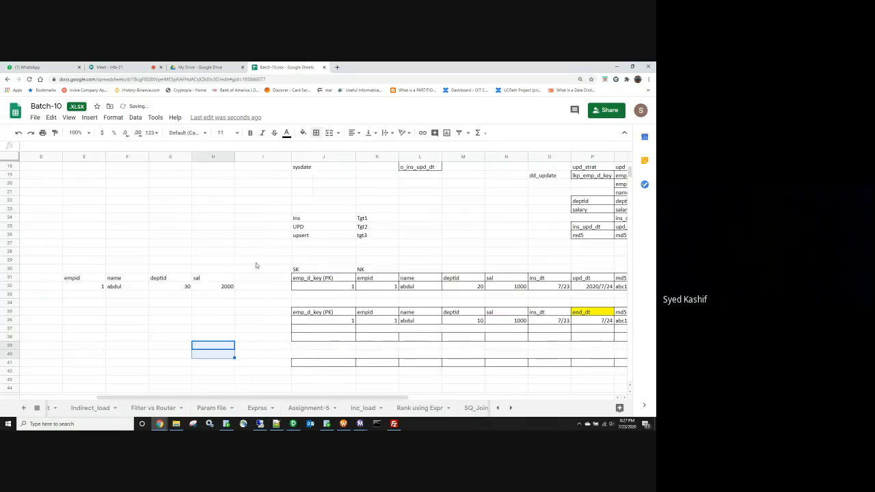
left_click(184, 288)
type("10")
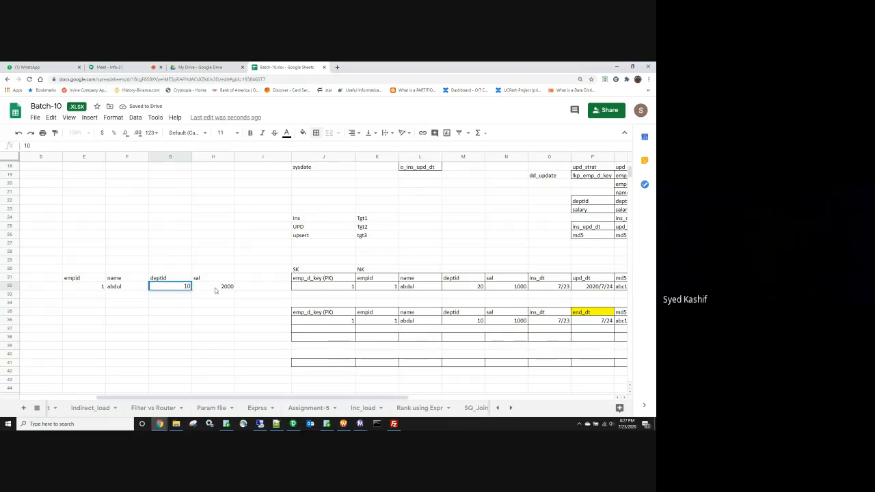
left_click(215, 288)
type("1000")
left_click(260, 328)
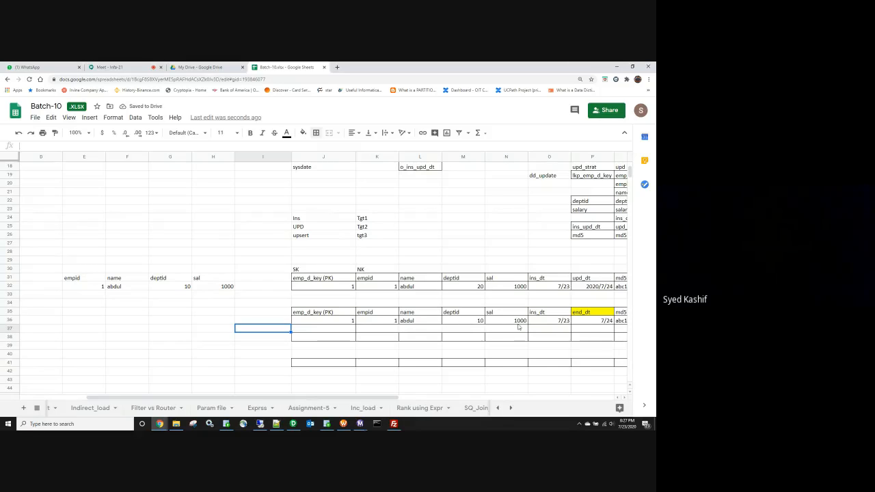
Step: Make the first target row active with end_dt null and act_flag Y
left_click_drag(384, 398, 425, 398)
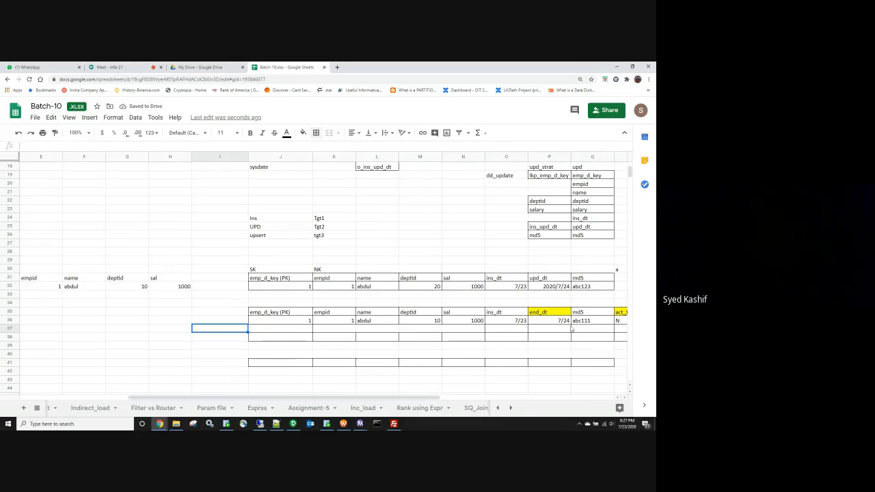
left_click(559, 324)
key("Delete")
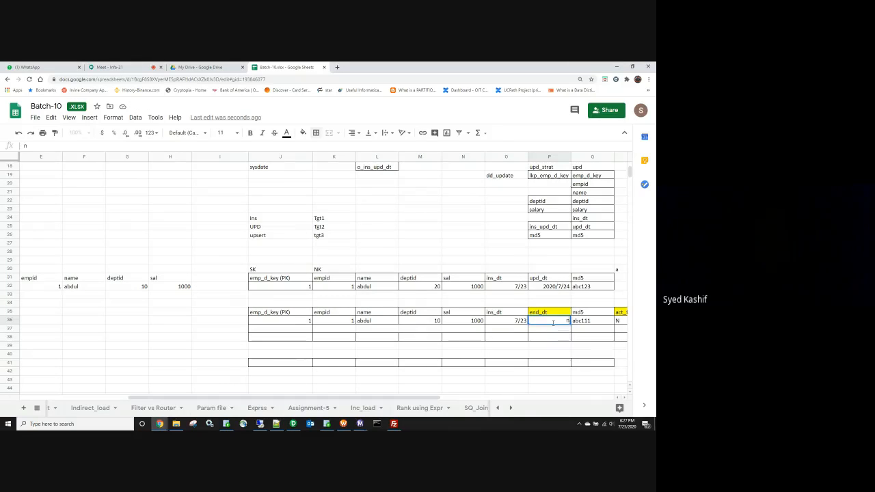
type("null")
left_click_drag(399, 398, 427, 398)
left_click(550, 345)
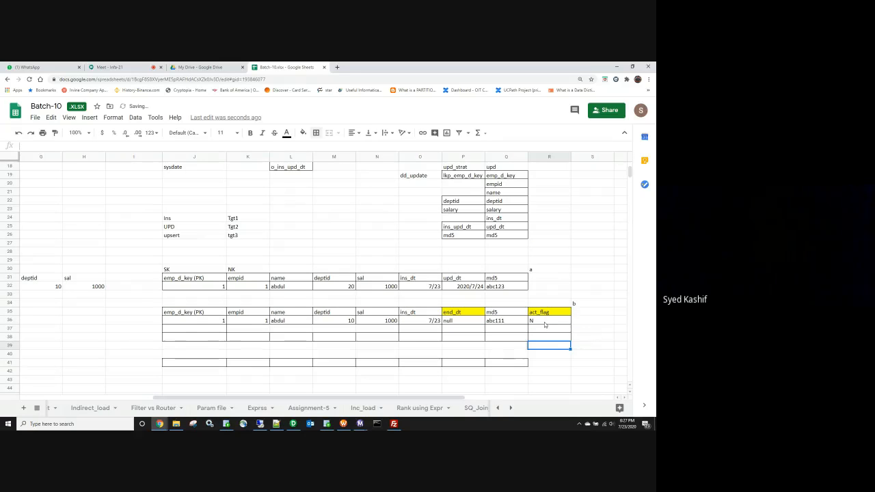
left_click(546, 321)
type("Y")
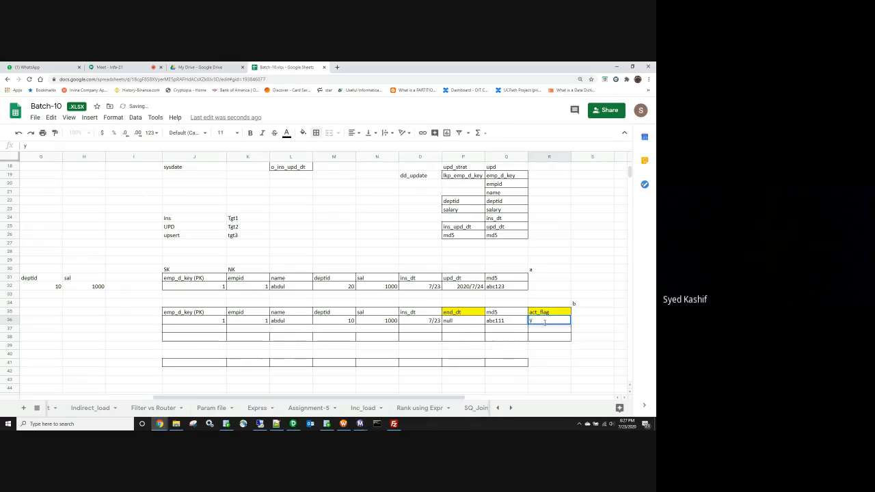
type("Y")
left_click(139, 380)
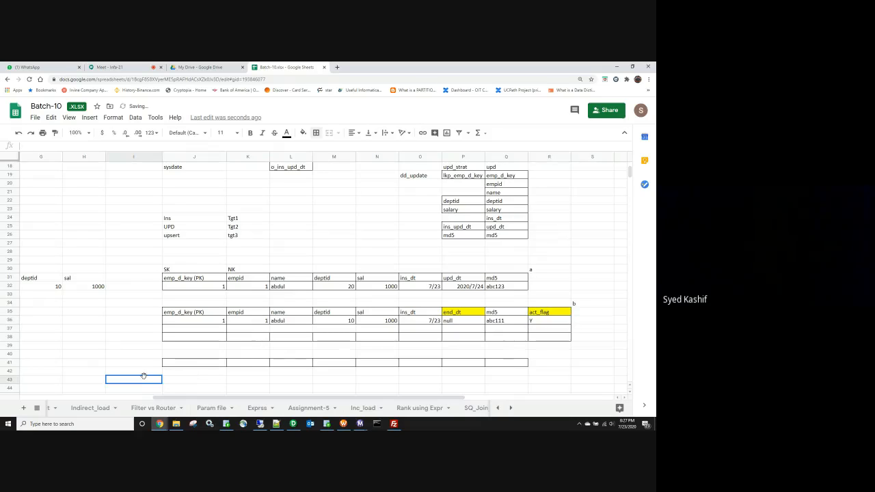
key("Left")
key("Left")
key("Left")
key("Left")
key("Left")
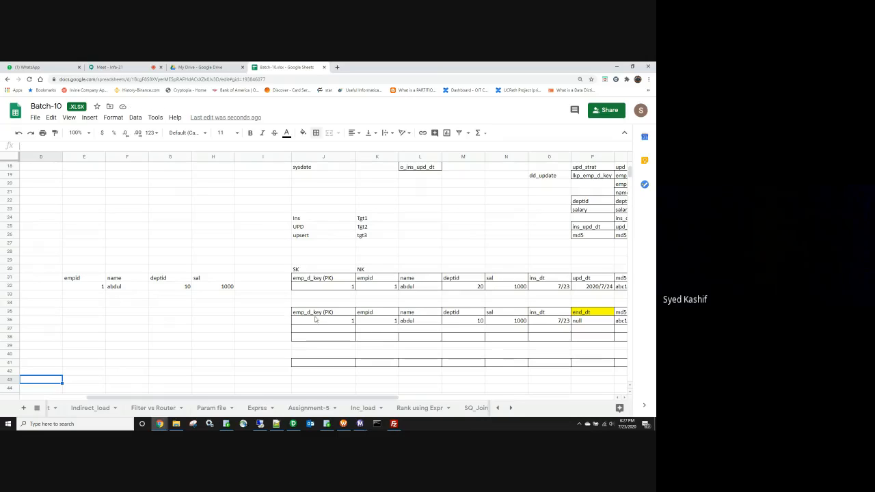
Step: List the new source record empid 1, ABDUL, deptid and salary 1000 down E35:E38
left_click(80, 309)
type("1")
key("Return")
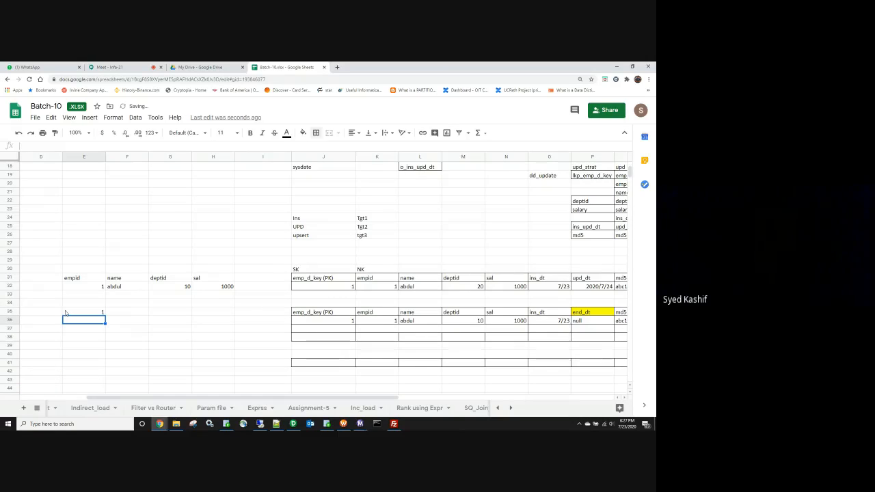
type("ABDUL")
key("Return")
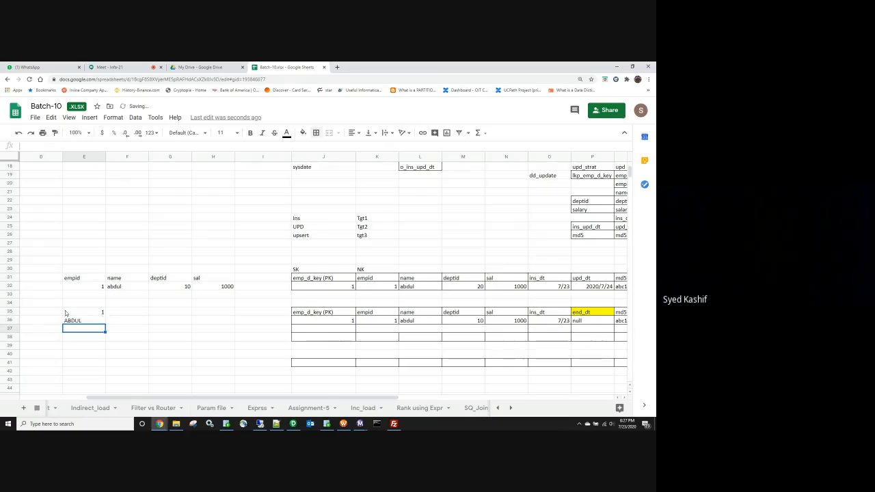
type("10")
key("Return")
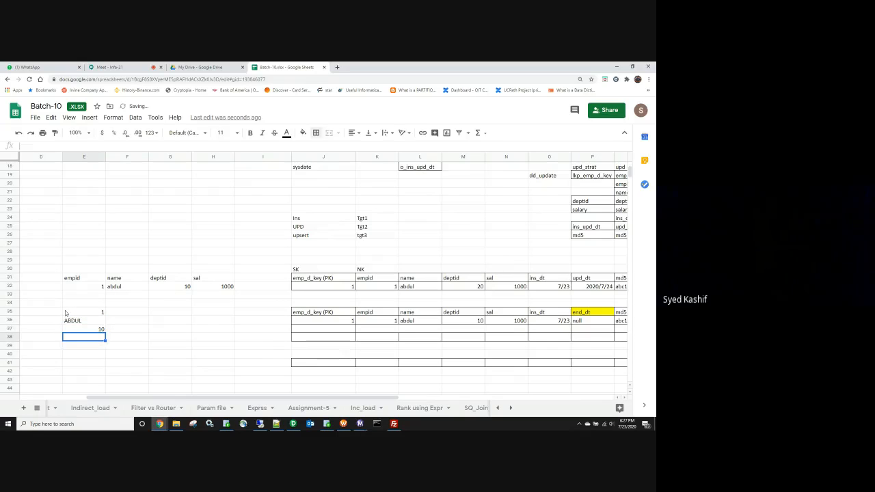
type("1000")
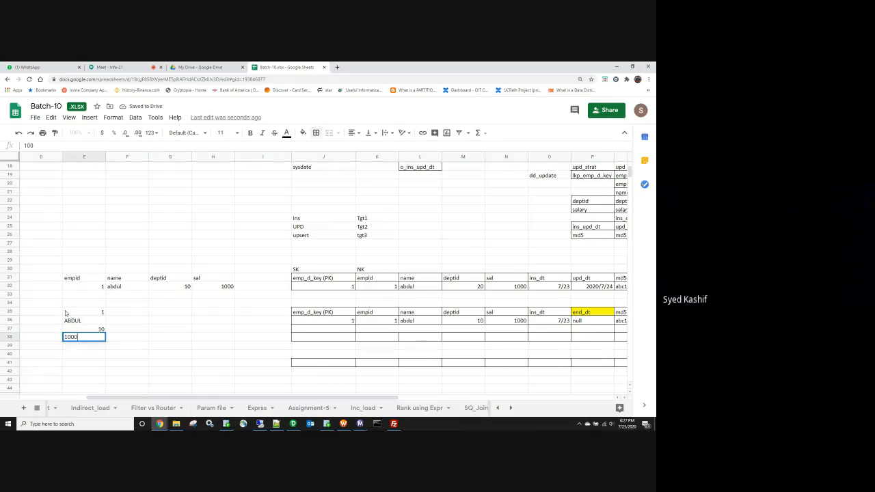
key("Return")
Step: Clear the old source table and change the new deptid to 20
left_click_drag(68, 279, 220, 290)
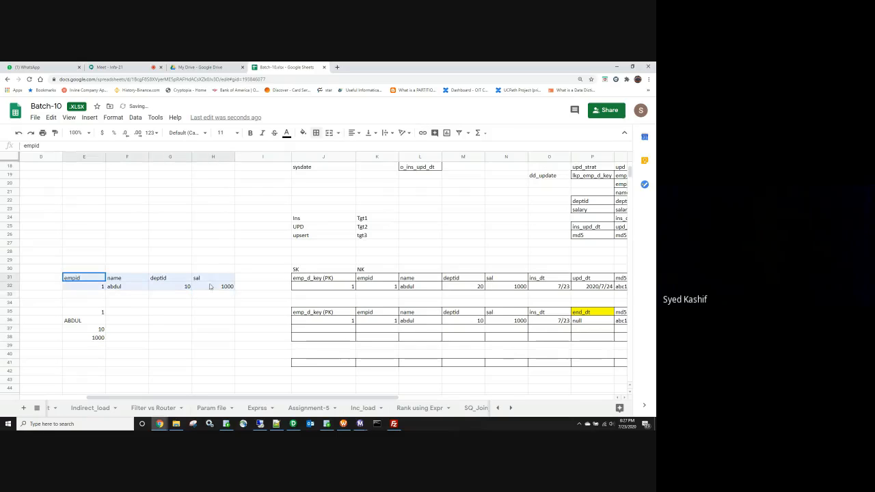
key("Delete")
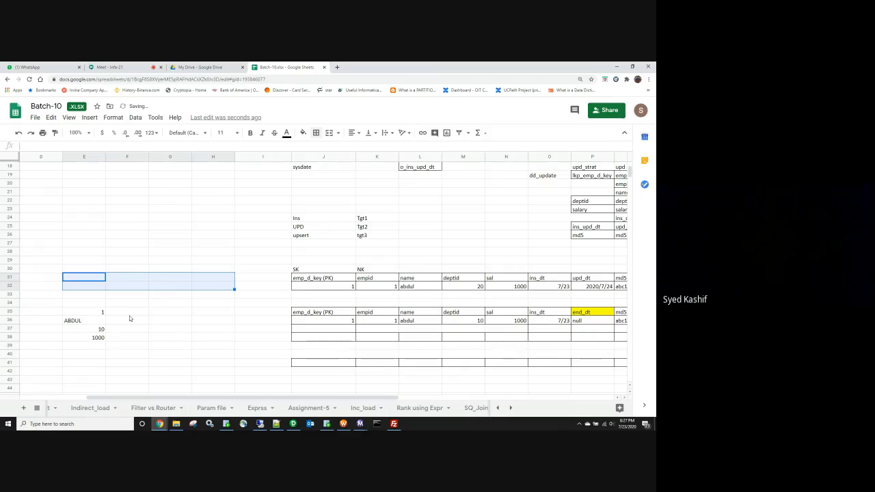
left_click_drag(202, 301, 172, 314)
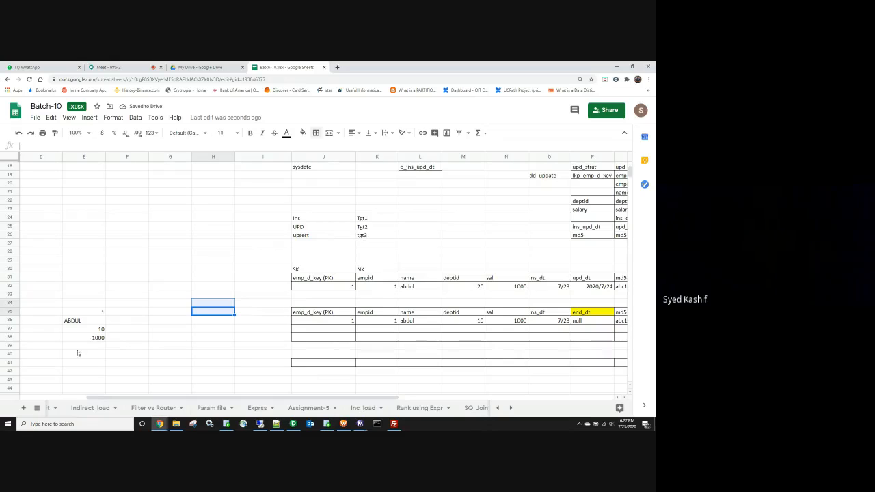
left_click(96, 330)
type("2")
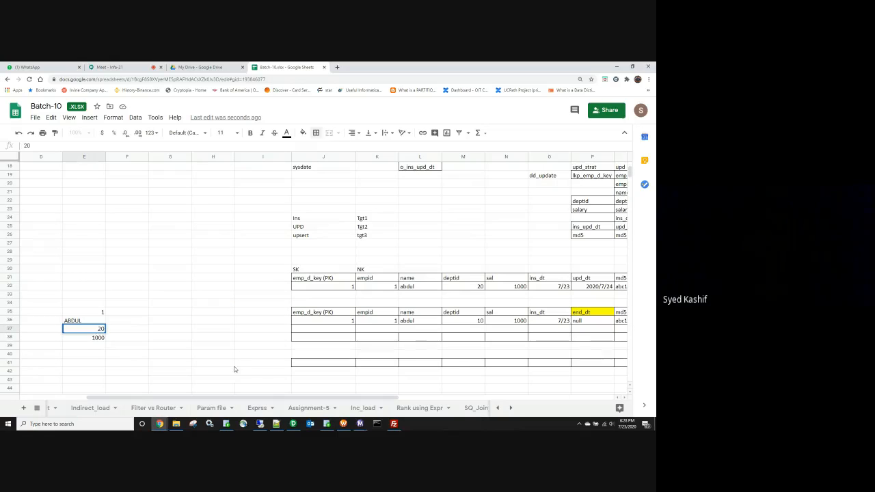
left_click_drag(233, 363, 276, 396)
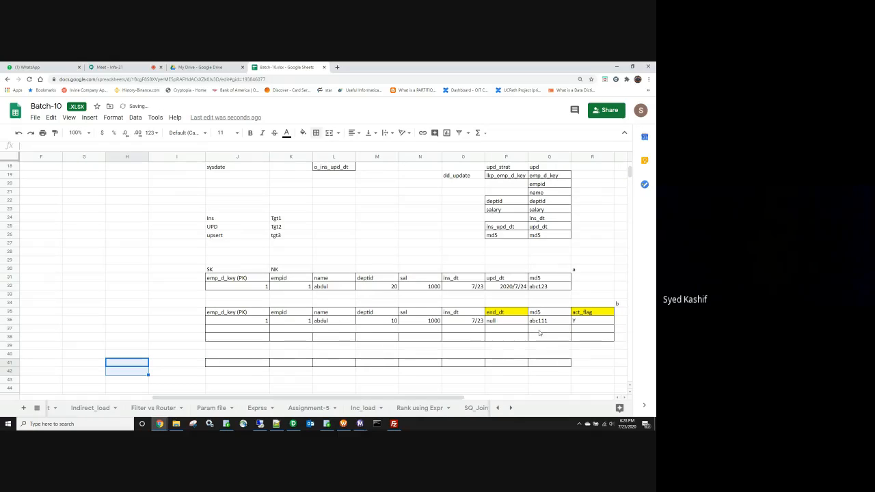
Step: Expire the first target row with end_dt 7/24 and act_flag N
left_click(391, 321)
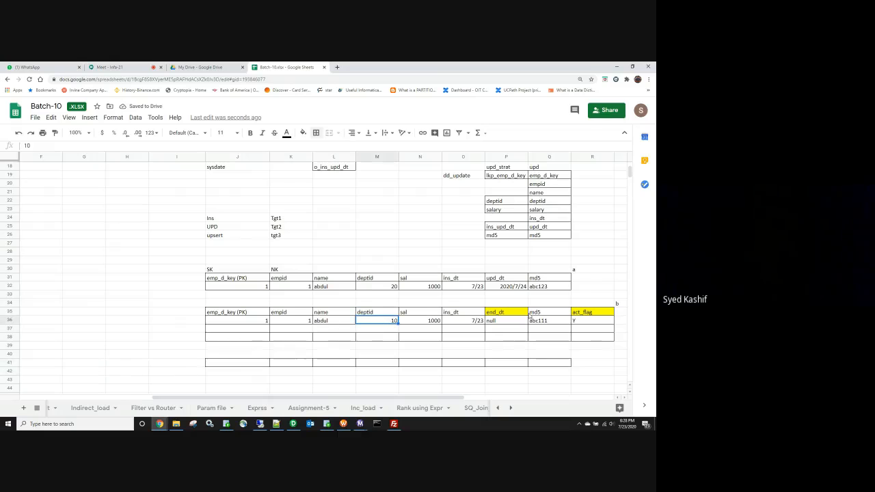
left_click(496, 321)
type("7/")
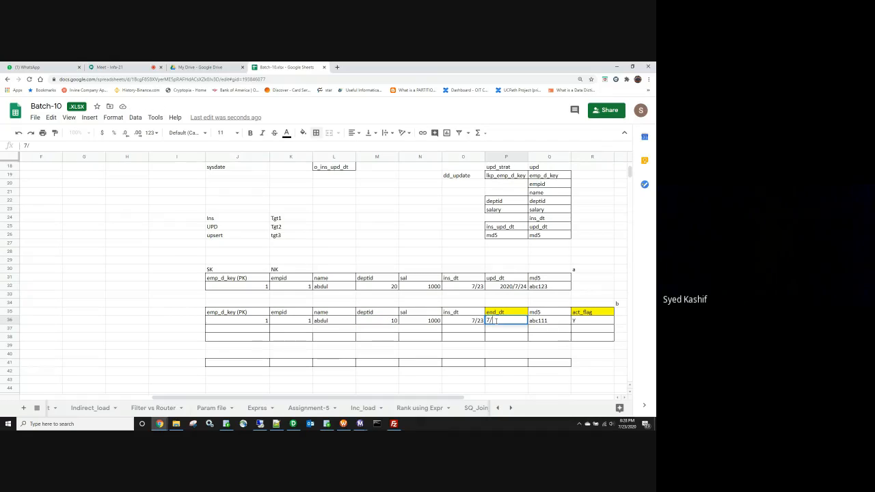
type("24")
key("Tab")
left_click(576, 319)
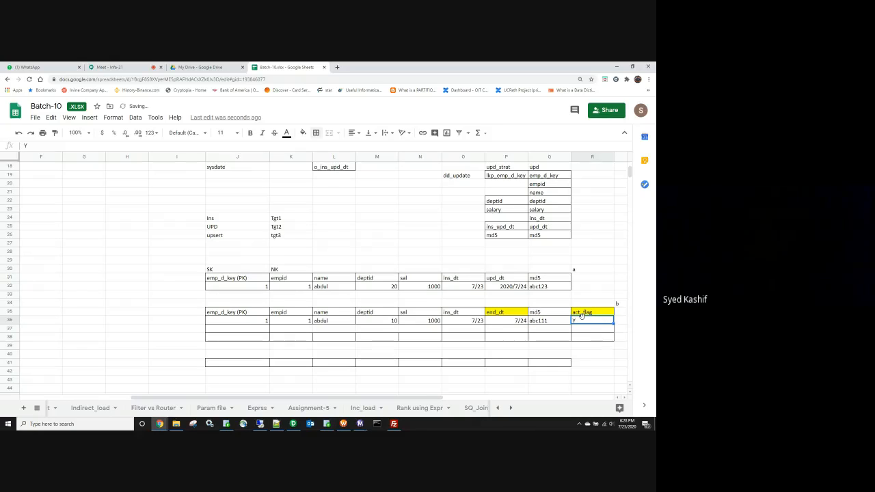
key("Delete")
type("N")
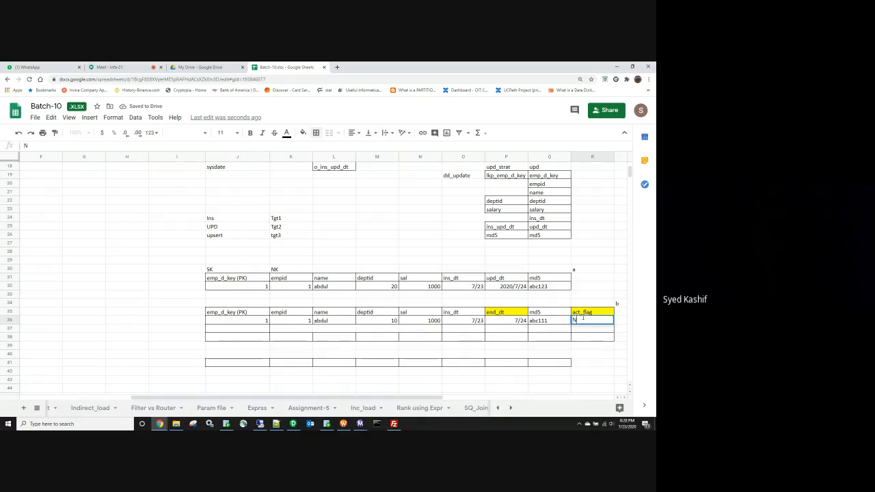
left_click(252, 332)
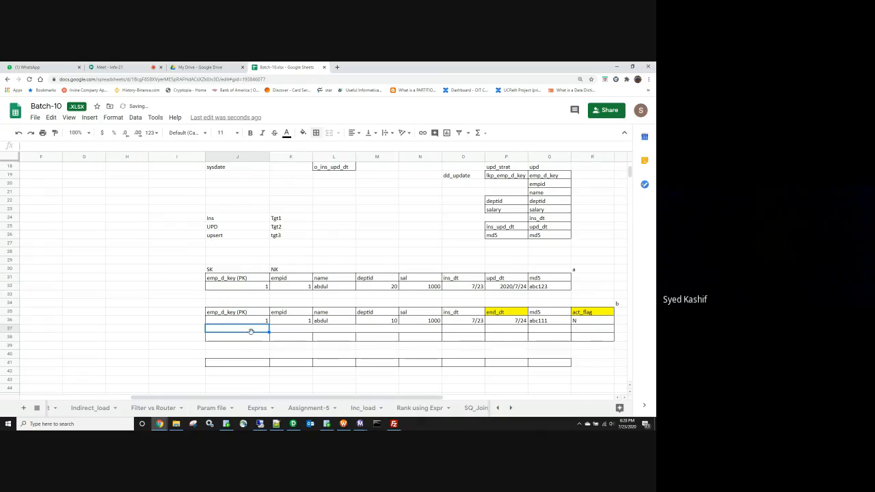
Step: Give the new row surrogate key 2 and copy the first row's empid, name, deptid, sal into it
type("2")
key("Tab")
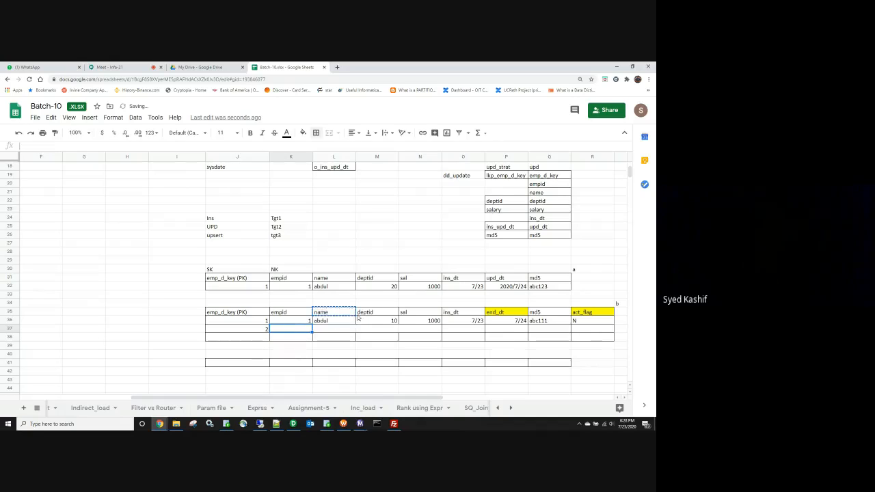
left_click(457, 321)
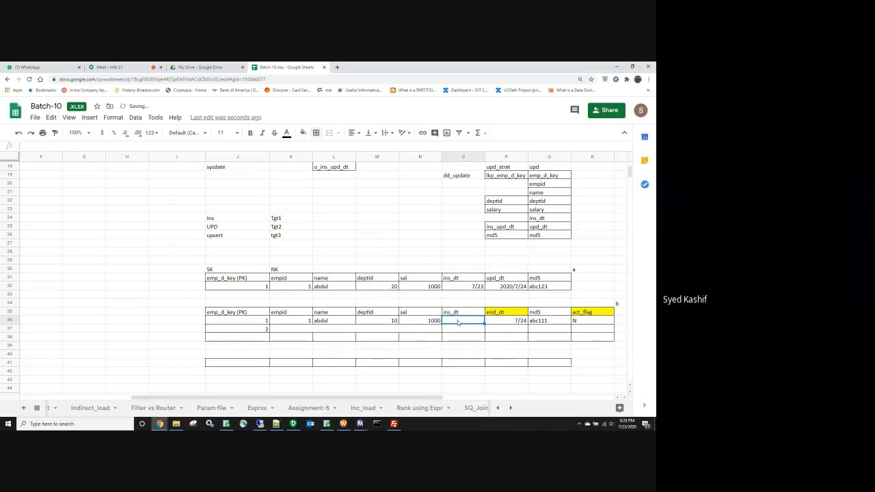
left_click(376, 336)
left_click_drag(287, 320, 432, 322)
key("ctrl+c")
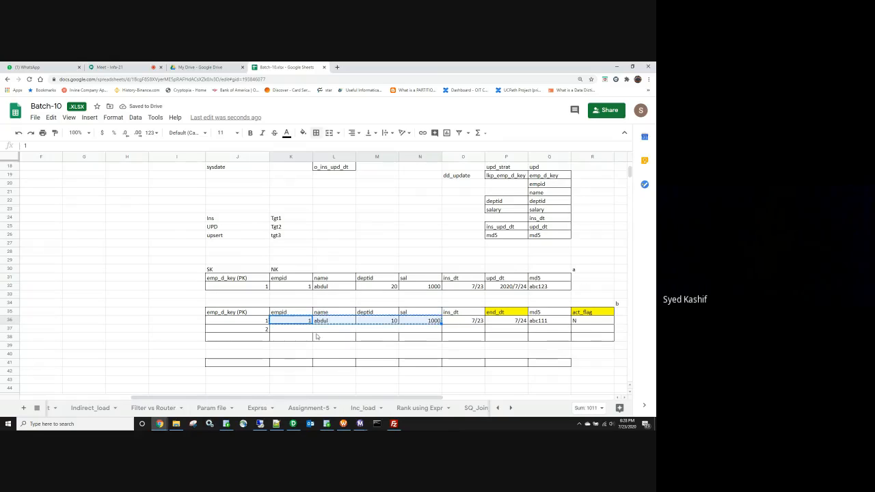
left_click(305, 329)
key("ctrl+v")
Step: Fill the new row with deptid 20, ins_dt 7/24, end_dt NULL and md5 abc22
left_click(381, 333)
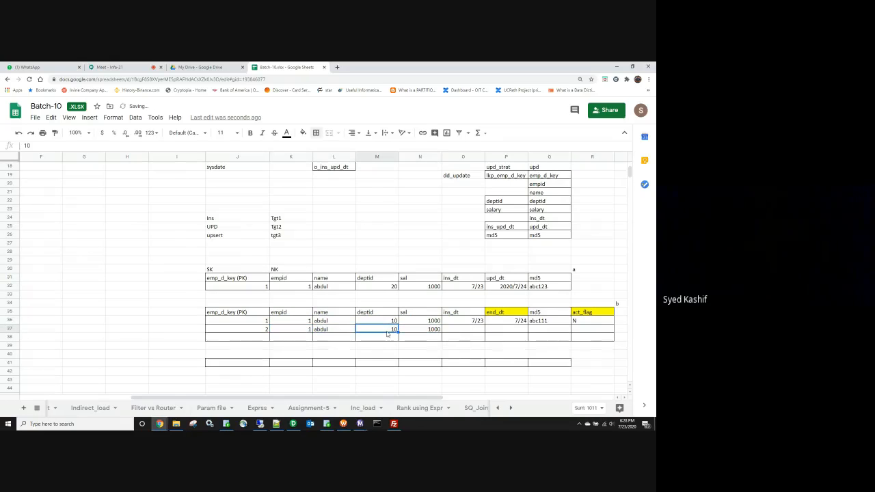
type("20")
key("Tab")
key("Tab")
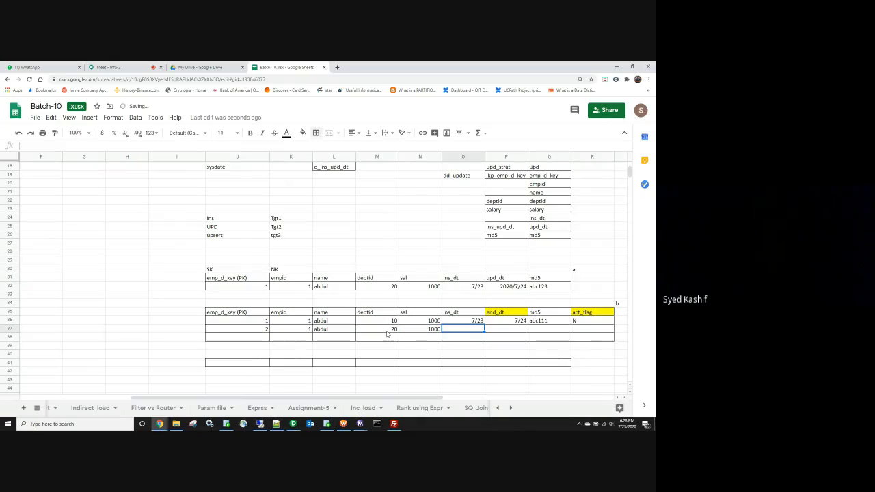
type("7/24")
key("Tab")
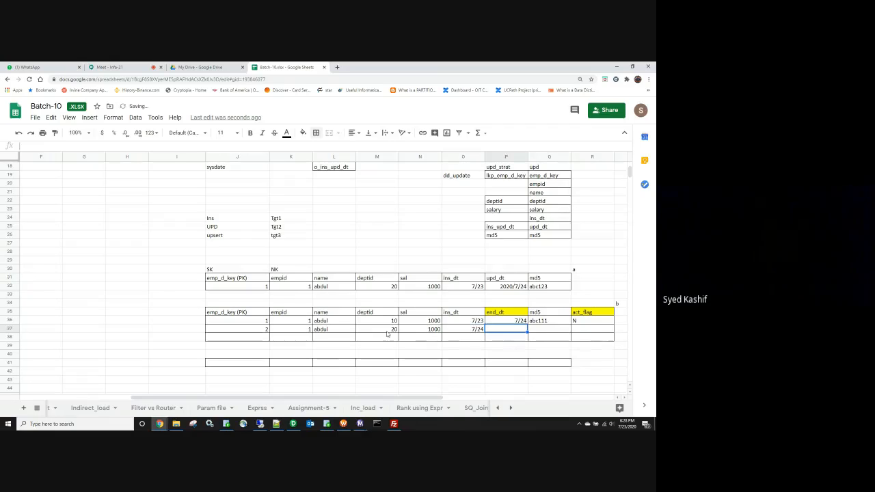
type("NULL")
key("Tab")
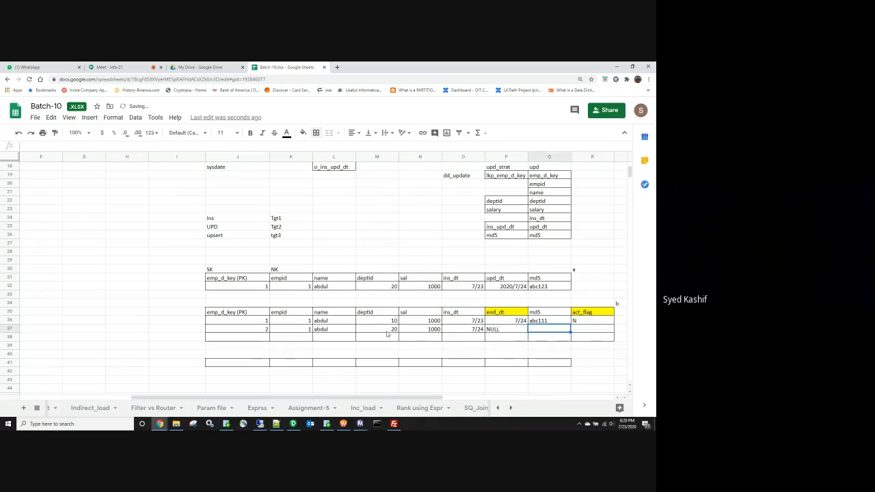
type("abc112")
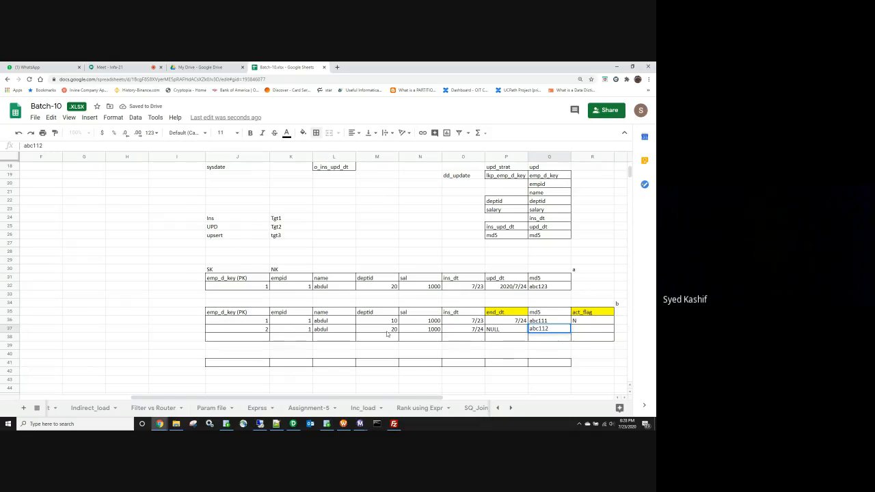
key("BackSpace")
key("BackSpace")
key("BackSpace")
type("22")
key("Tab")
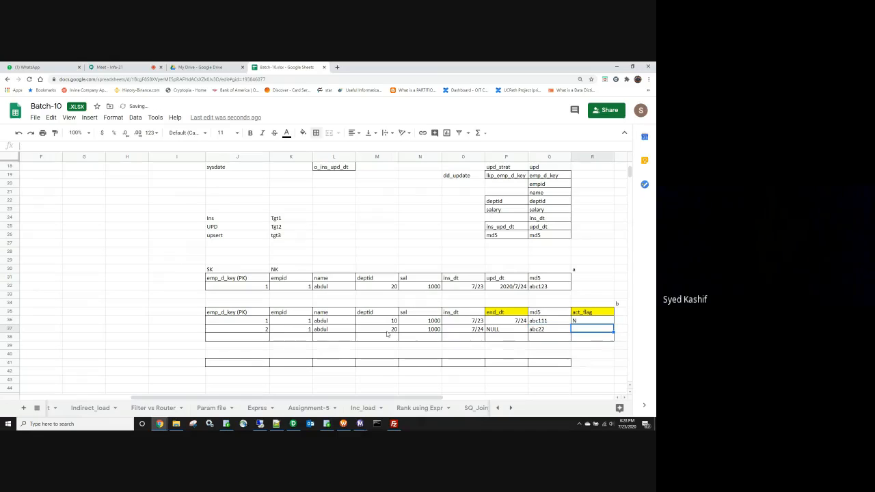
Step: Set the new row's act_flag to Y
type("y")
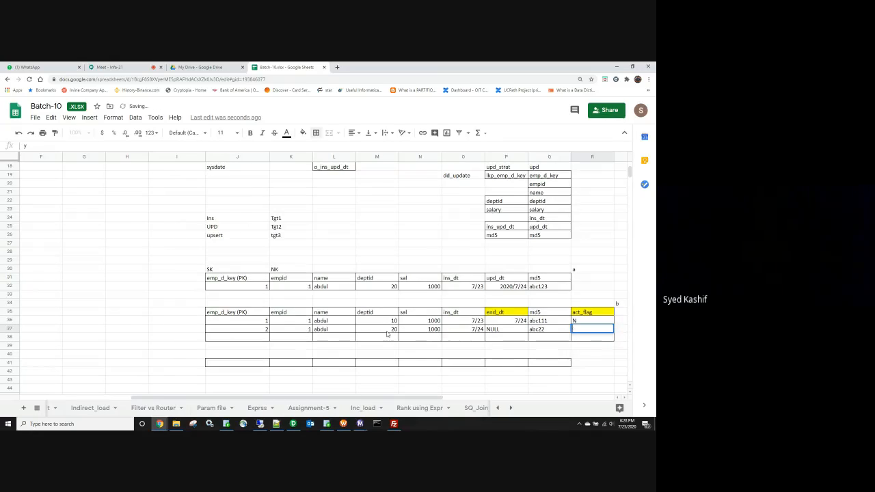
key("Tab")
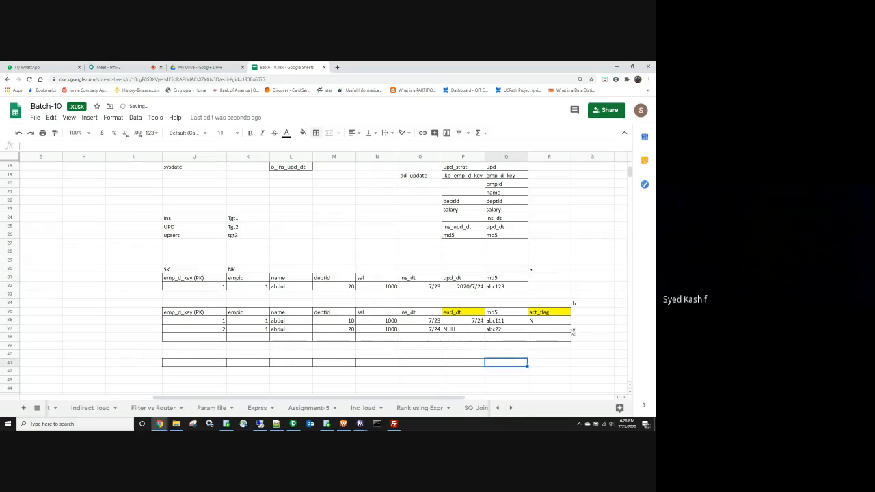
left_click(575, 332)
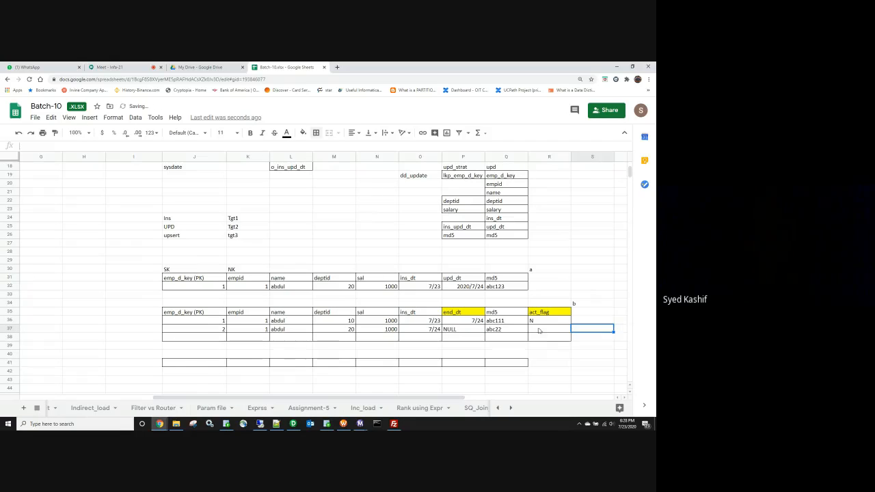
left_click(539, 330)
type("y")
key("Escape")
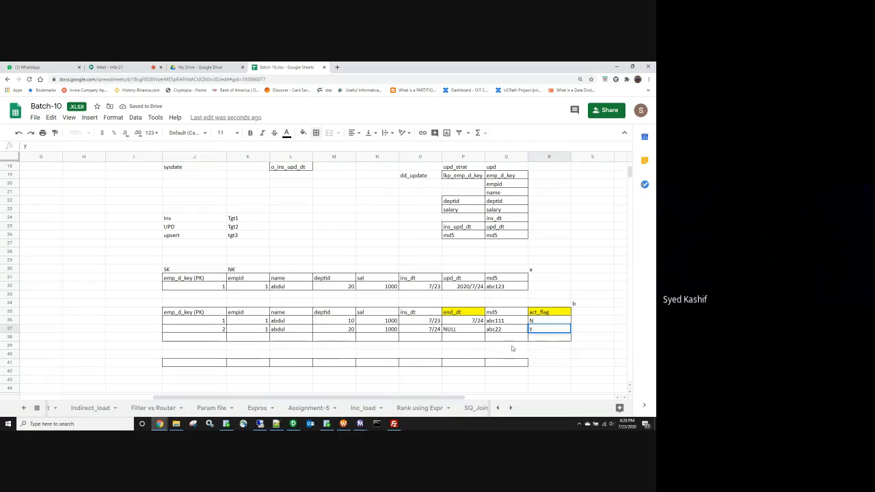
left_click(549, 353)
Step: Return to the scratch values beside the SCD2 tables and pick an empty cell for a label
key("Left")
key("Left")
key("Left")
key("Left")
key("Left")
key("Left")
key("Left")
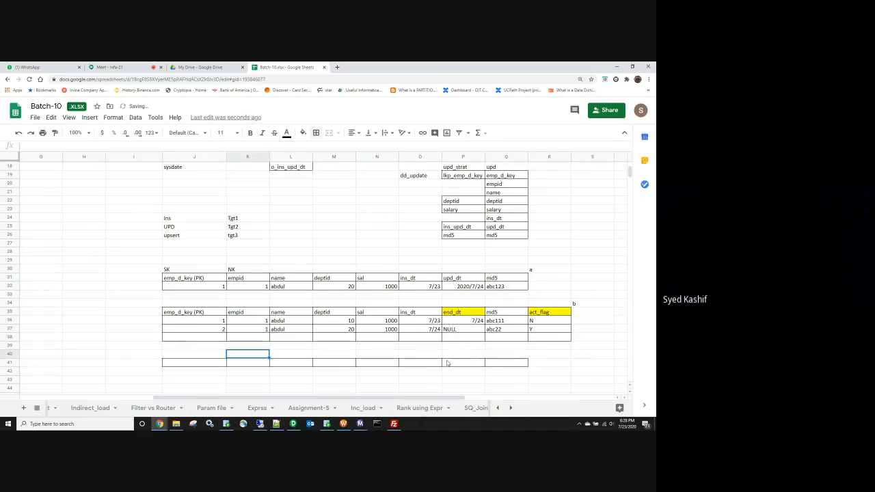
key("Left")
key("Left")
key("Left")
key("Left")
key("Left")
key("Left")
key("Left")
key("Left")
key("Left")
key("Right")
key("Right")
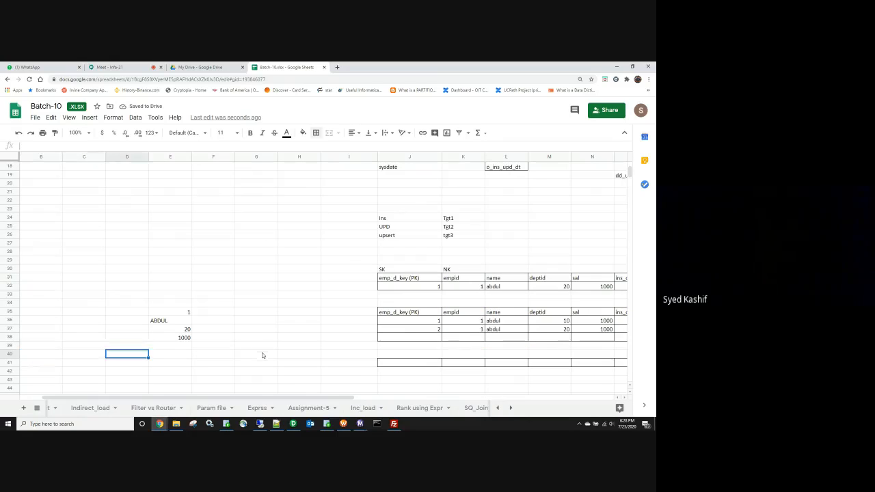
key("Right")
key("Right")
key("Right")
key("Right")
key("Right")
key("Right")
key("Right")
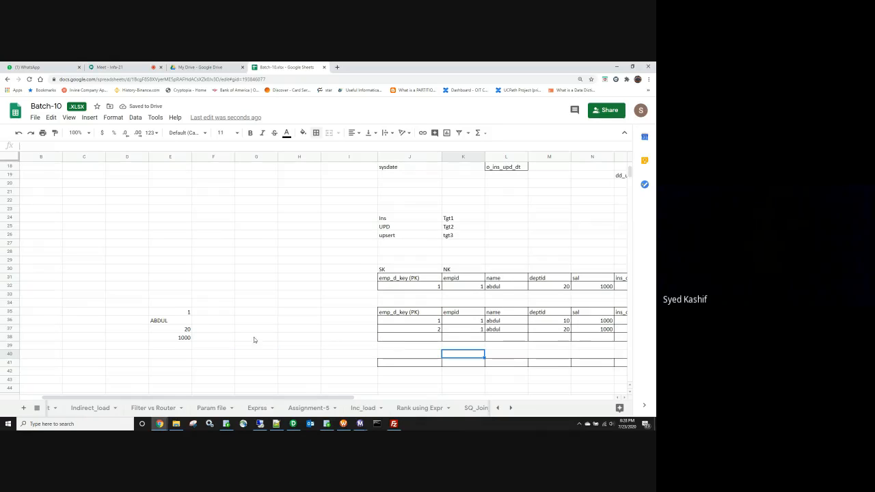
left_click(183, 314)
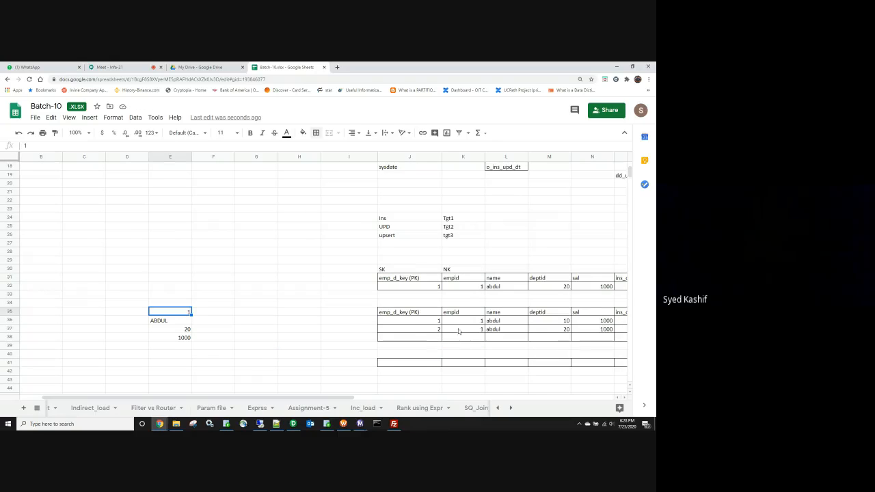
left_click_drag(474, 320, 476, 329)
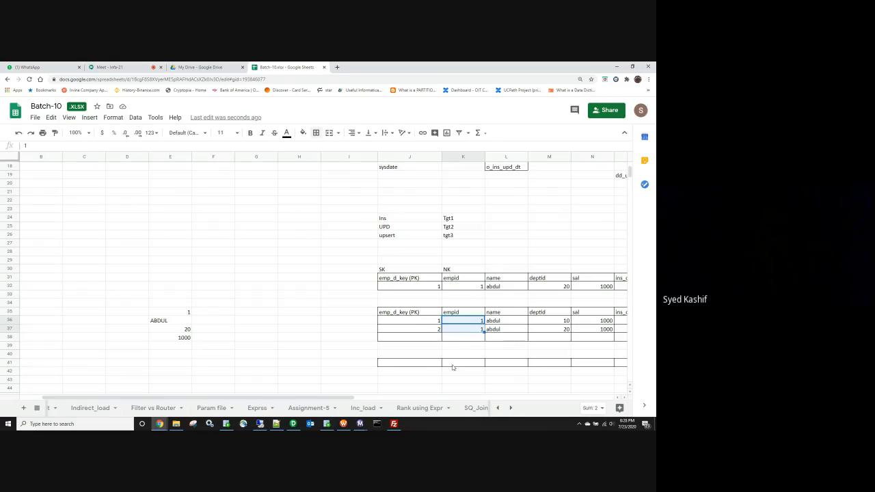
left_click_drag(330, 401, 384, 398)
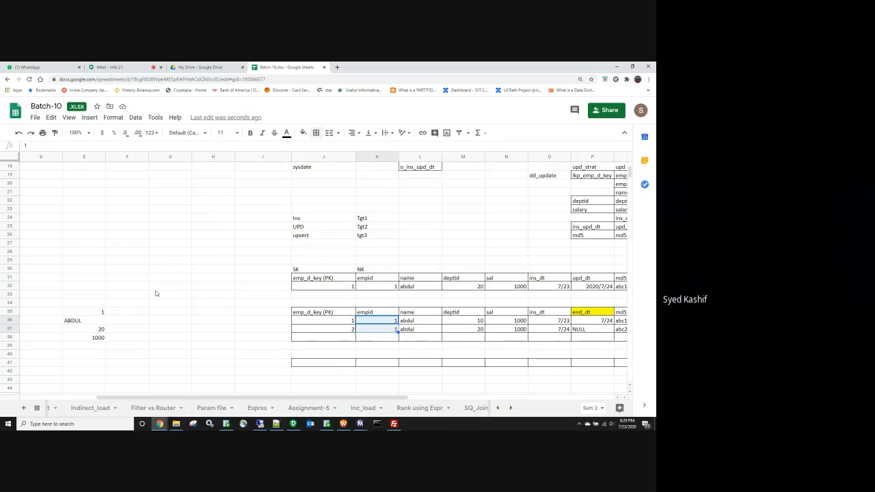
left_click(160, 293)
Step: Type the TGT label, after a quick check of the lookup in PowerCenter
type("TGT")
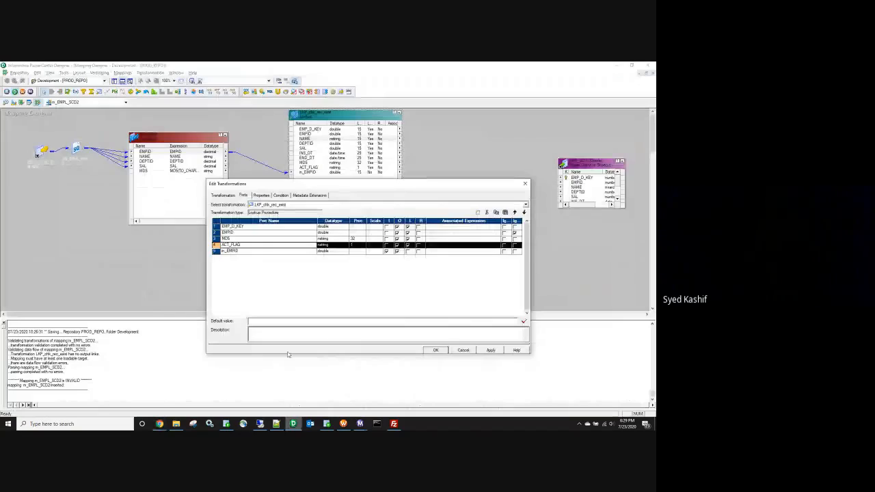
left_click(293, 423)
left_click_drag(230, 234, 235, 240)
key("alt+Tab")
left_click(170, 306)
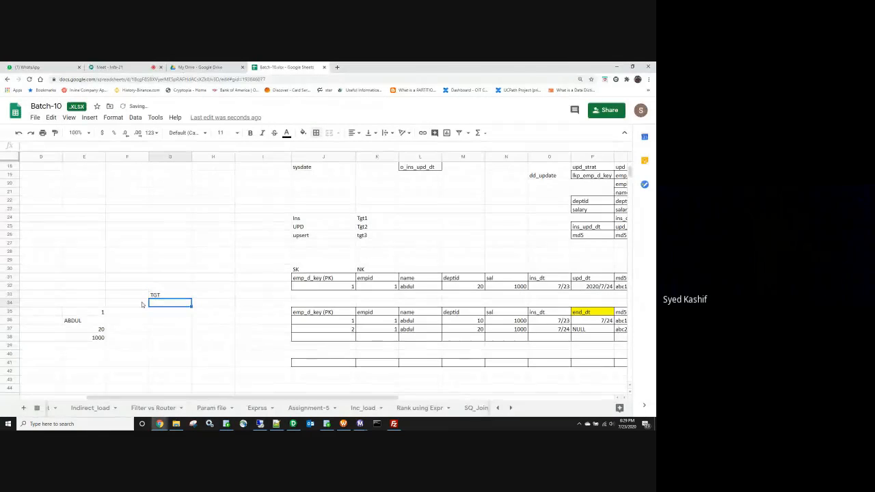
Step: Enter keys 1 and 2 and empids 1 and 1 in the TGT table
left_click(142, 301)
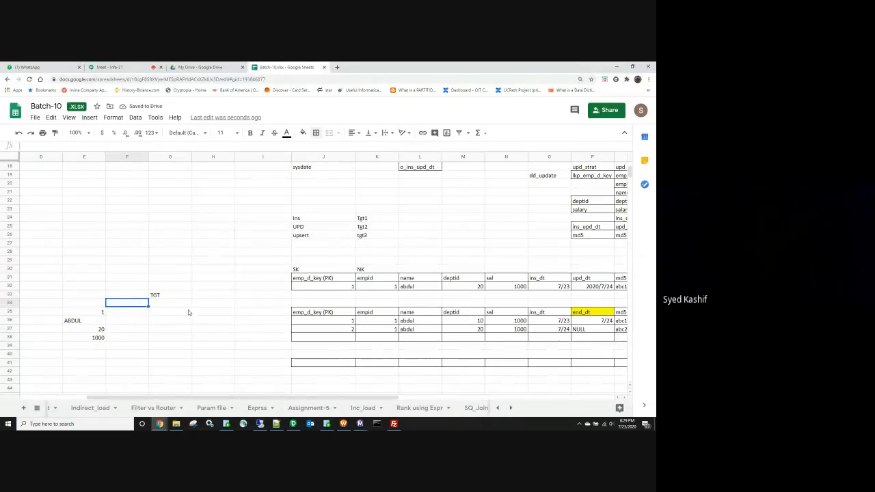
left_click(165, 306)
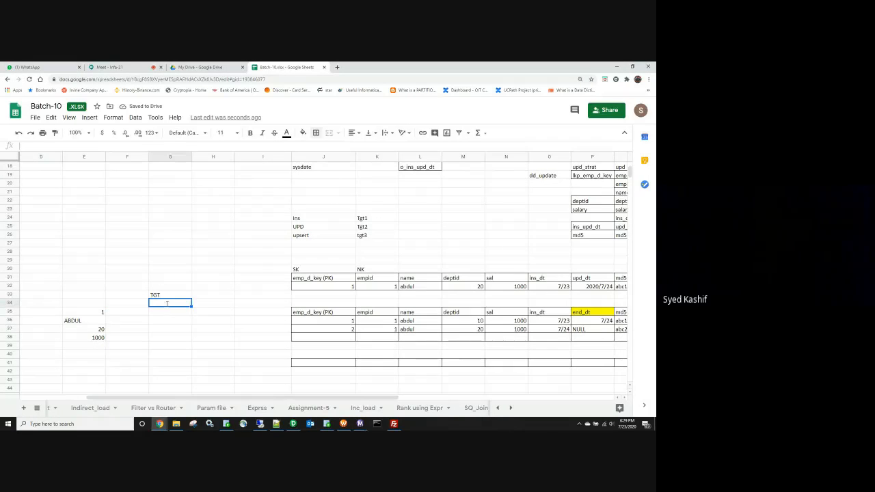
type("1")
key("Return")
type("2")
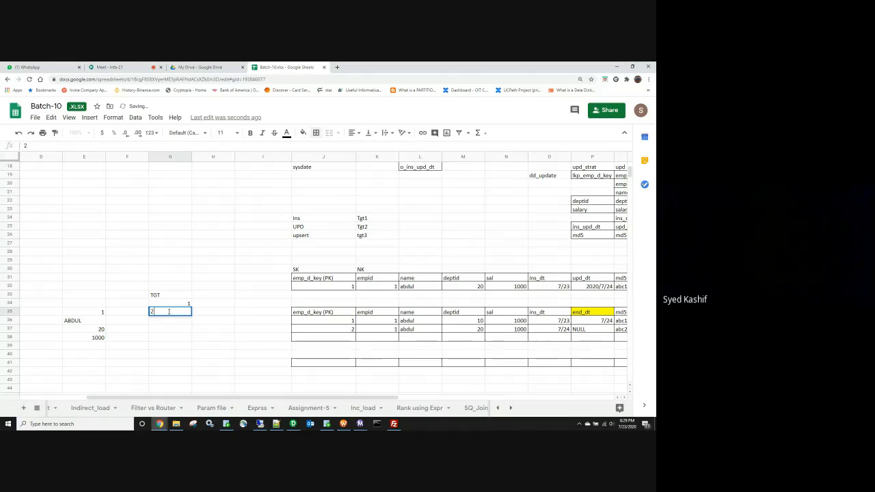
left_click(215, 307)
type("1")
key("Return")
type("1")
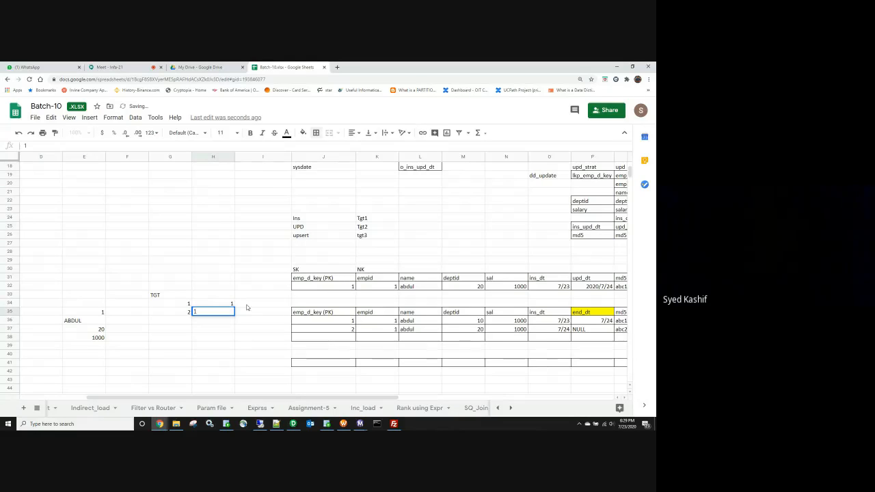
Step: Add md5 values ABC111 and ABC222 to the TGT table
left_click(247, 304)
type("ABC")
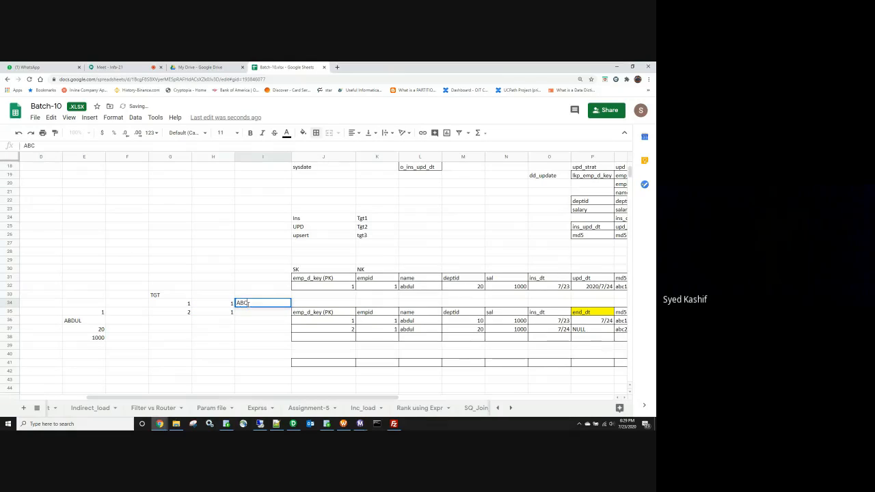
type("111")
key("Return")
type("AB")
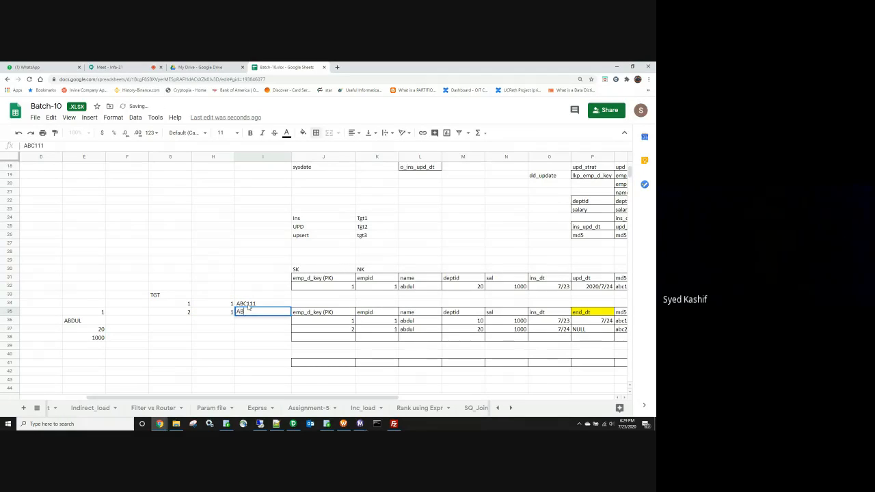
type("C222")
left_click(248, 338)
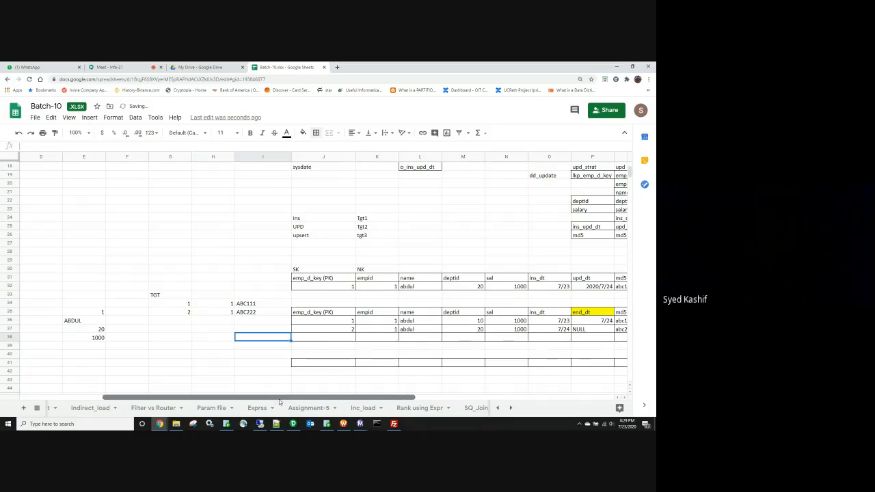
left_click_drag(279, 398, 324, 397)
left_click(297, 324)
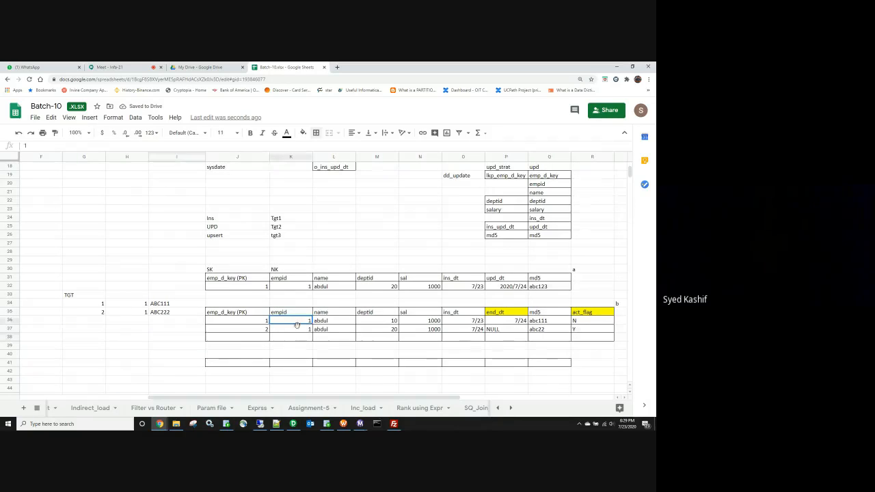
left_click_drag(297, 323, 297, 331)
left_click_drag(303, 397, 261, 400)
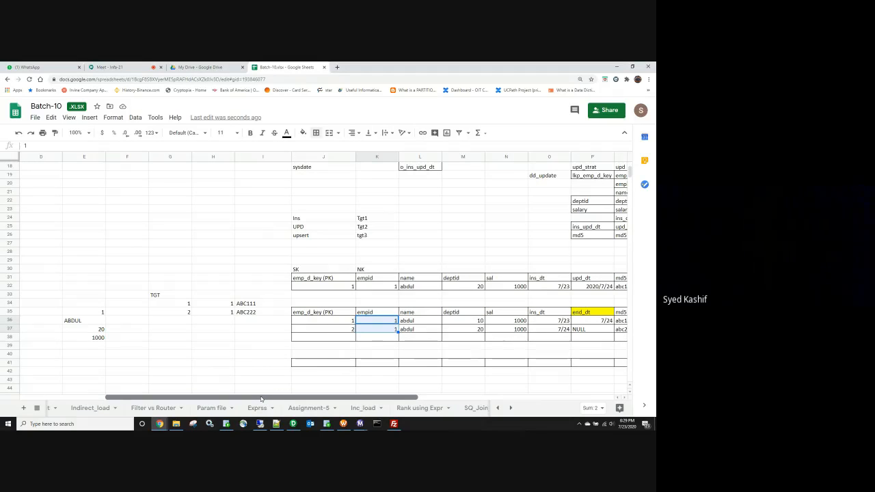
left_click_drag(261, 399, 296, 396)
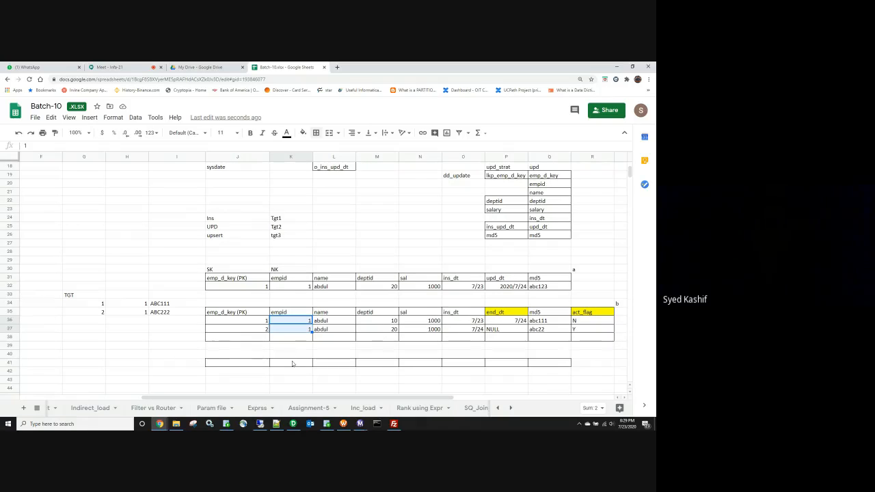
left_click_drag(235, 320, 594, 321)
left_click_drag(254, 333, 578, 333)
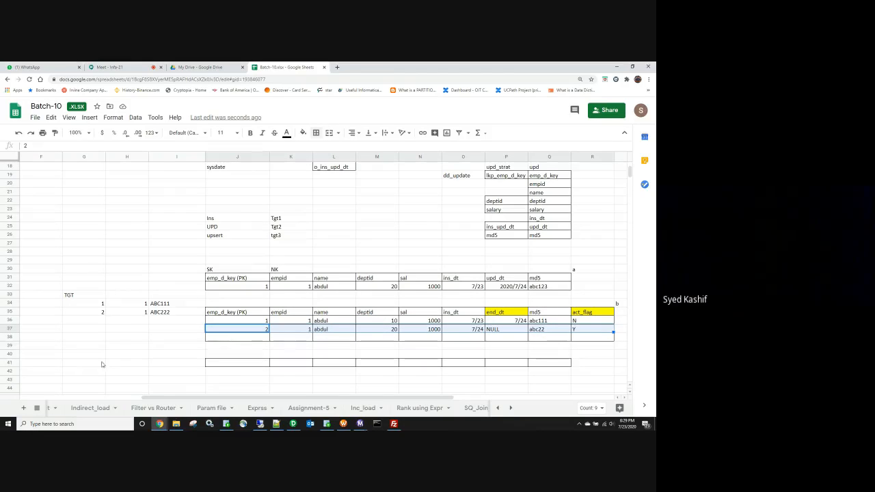
left_click(585, 324)
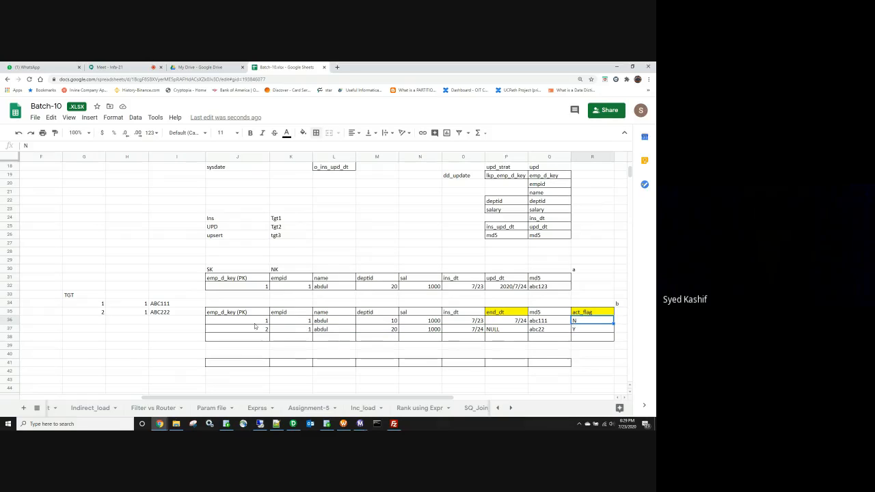
mouse_move(256, 321)
left_mouse_down()
mouse_move(547, 321)
mouse_move(246, 330)
left_mouse_up()
left_click(580, 329)
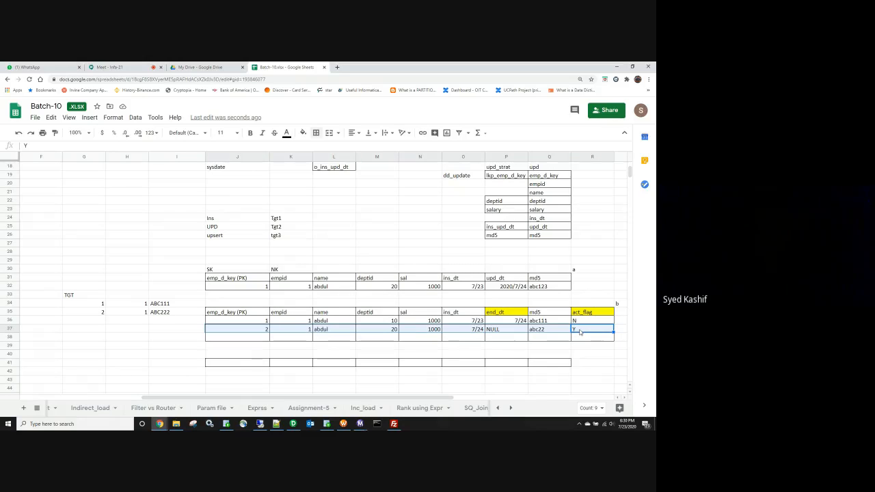
left_click(294, 424)
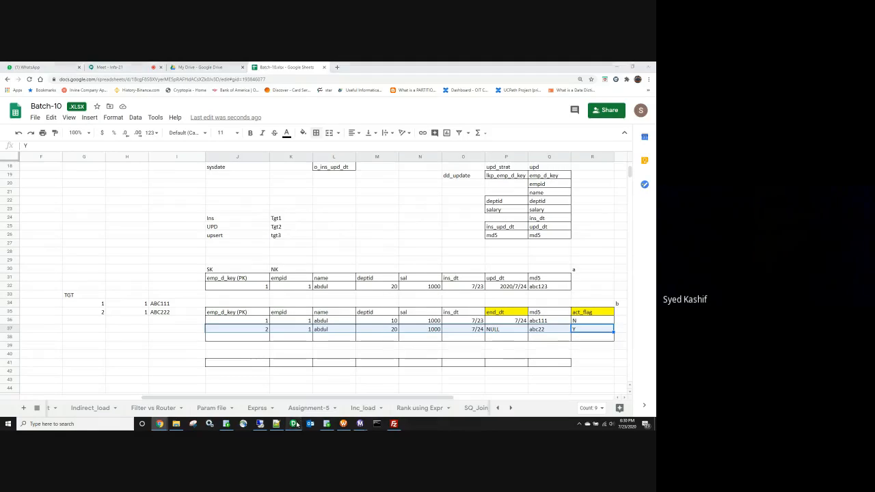
Step: Generate the default EMP_SCD2 query in the Lookup Source Filter SQL editor
left_click(270, 196)
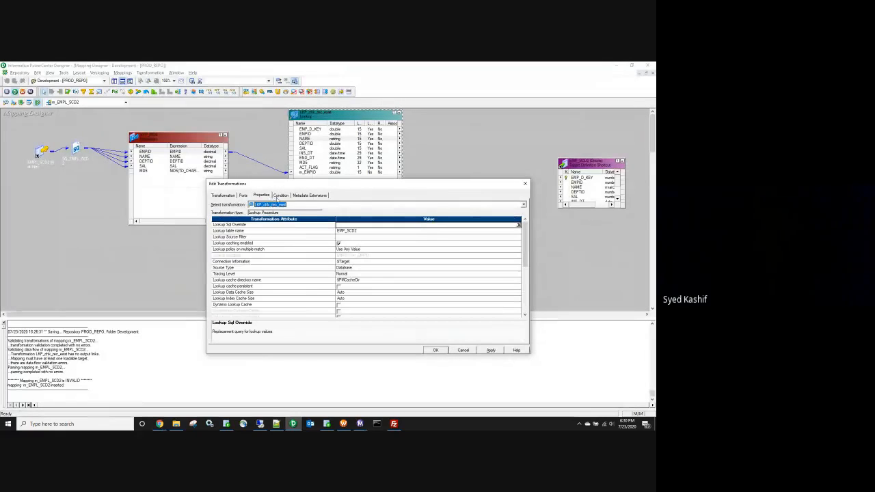
left_click(348, 238)
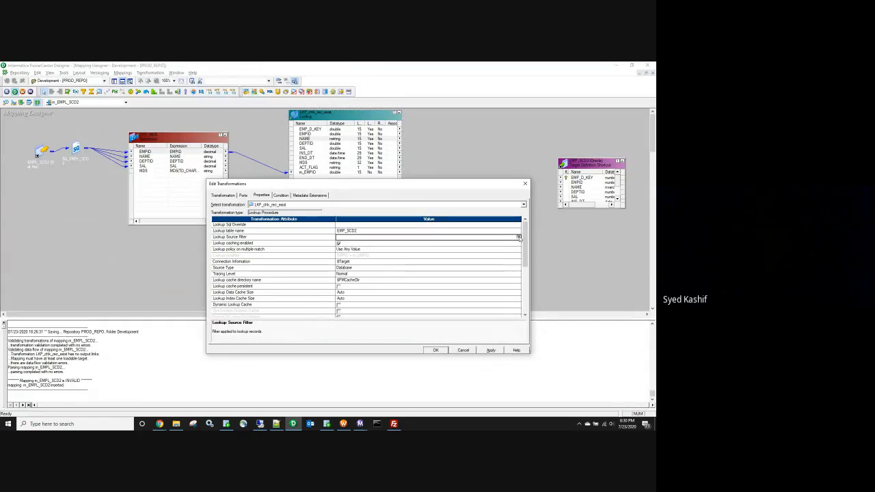
left_click(519, 237)
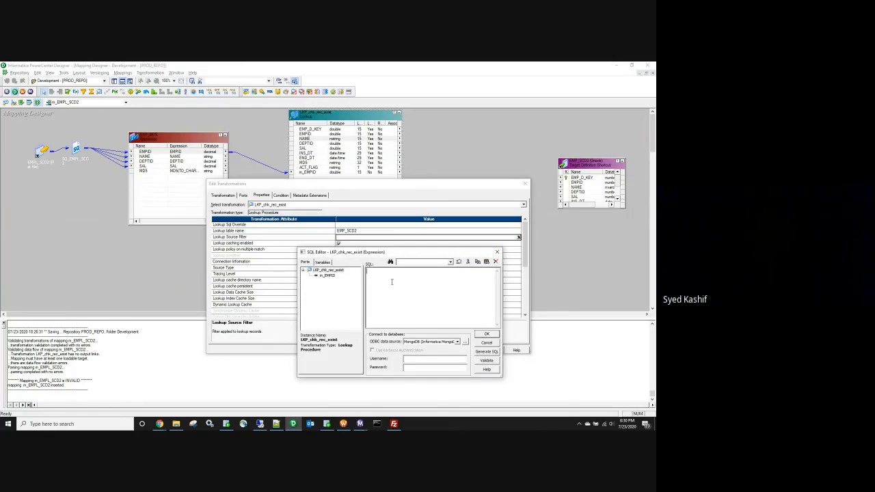
left_click(487, 351)
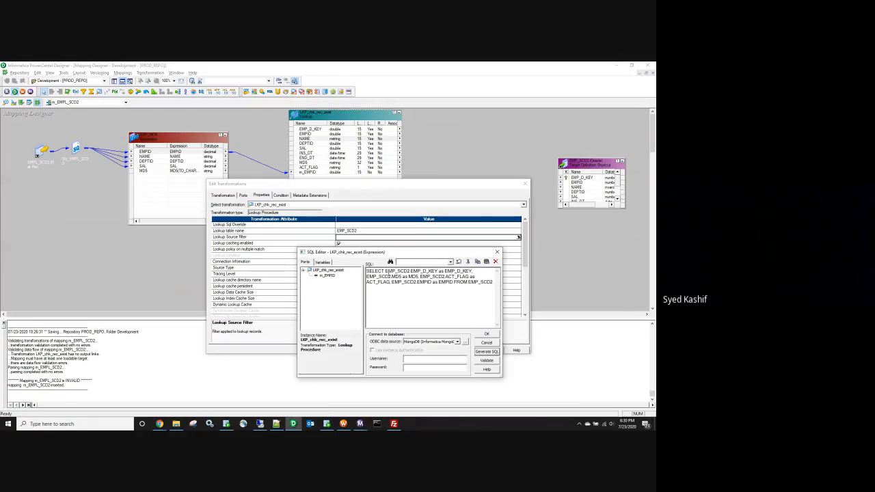
Step: Reformat the query so each selected column and FROM EMP_SCD2 sit on their own lines
left_click(386, 272)
key("Return")
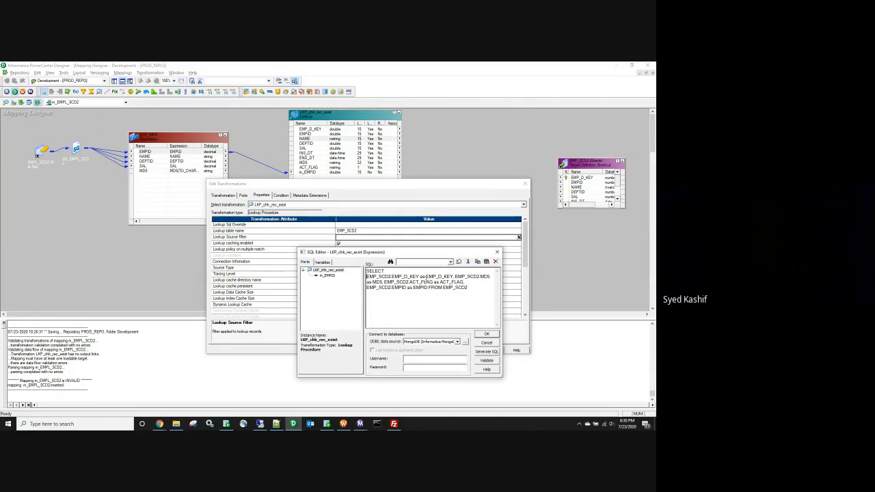
key("Return")
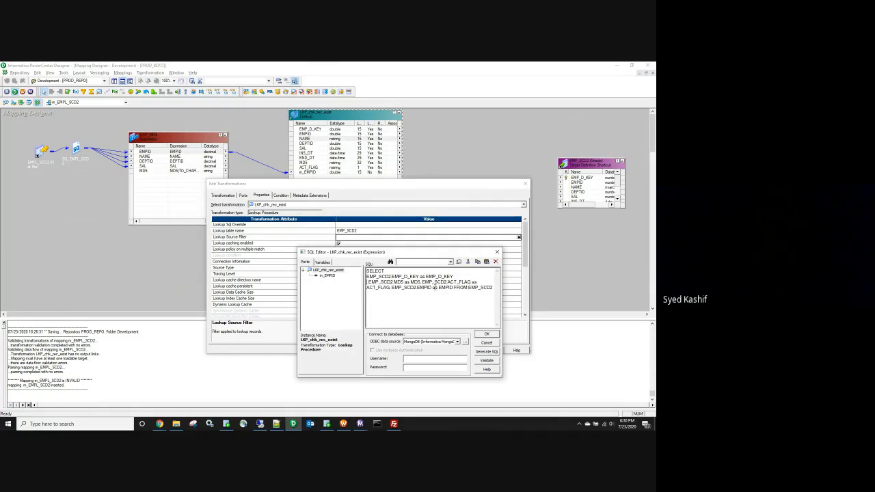
left_click(424, 280)
key("Return")
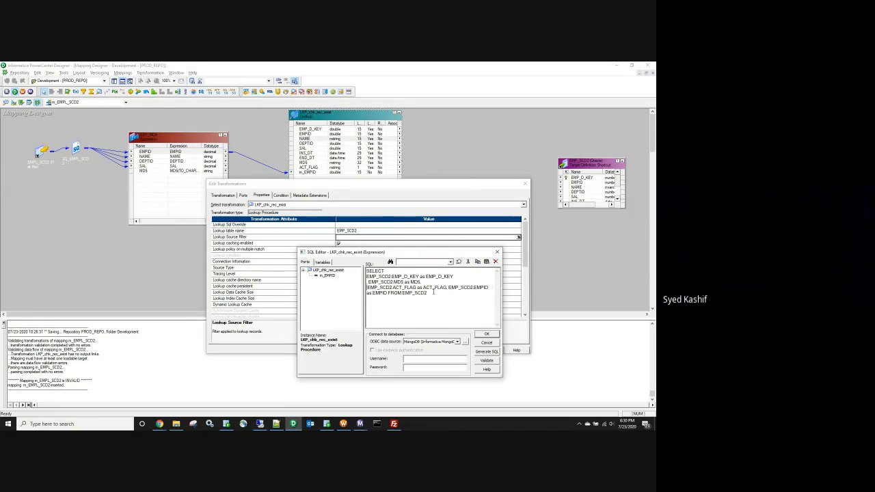
left_click(447, 288)
key("Return")
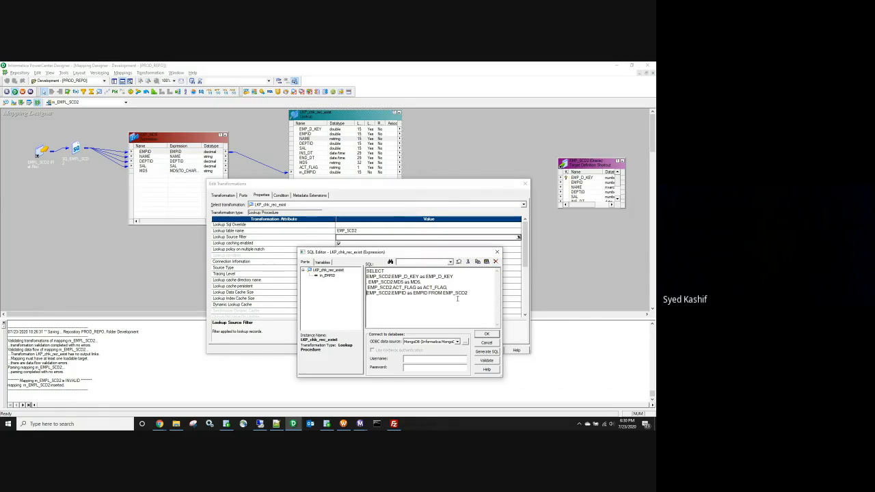
left_click(429, 294)
key("Return")
Step: Add the EMP_SCD2.ACT_FLAG column to the where clause
left_click_drag(416, 287, 367, 287)
key("ctrl+c")
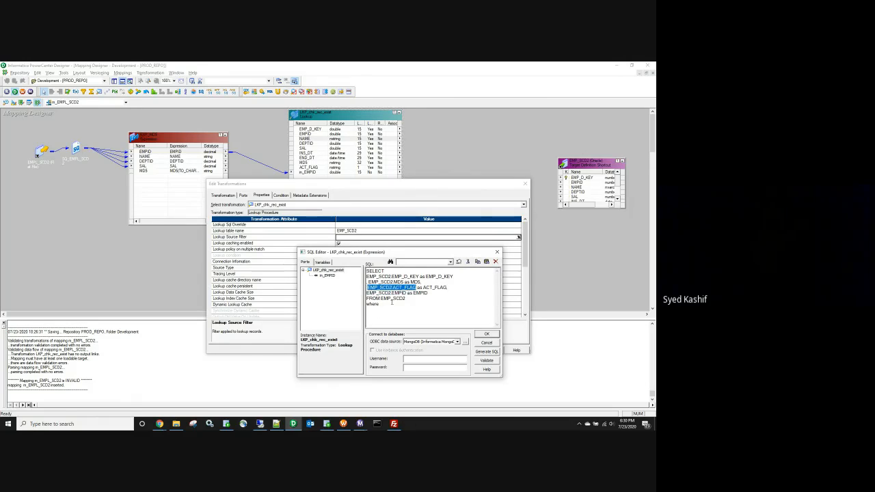
left_click(392, 303)
key("ctrl+v")
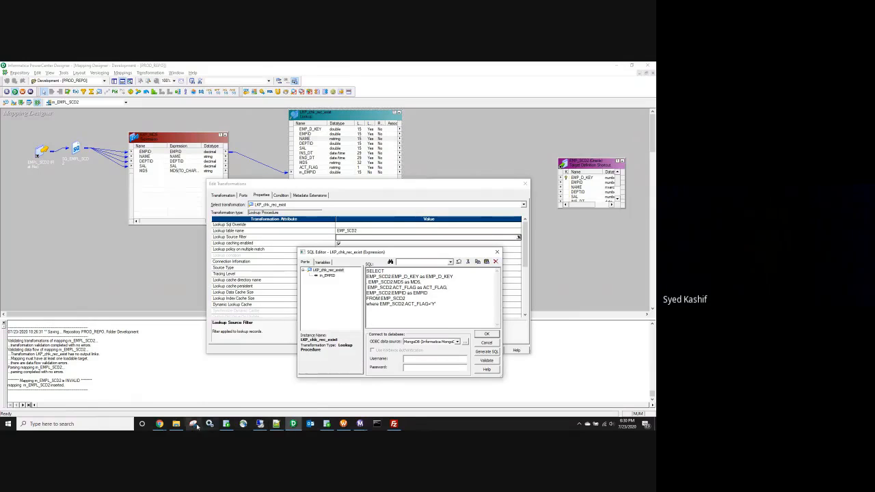
Step: In the Batch-10 spreadsheet, clear the old 1, 1, ABC111 TGT row and select J37:M37
left_click(159, 423)
left_click(122, 389)
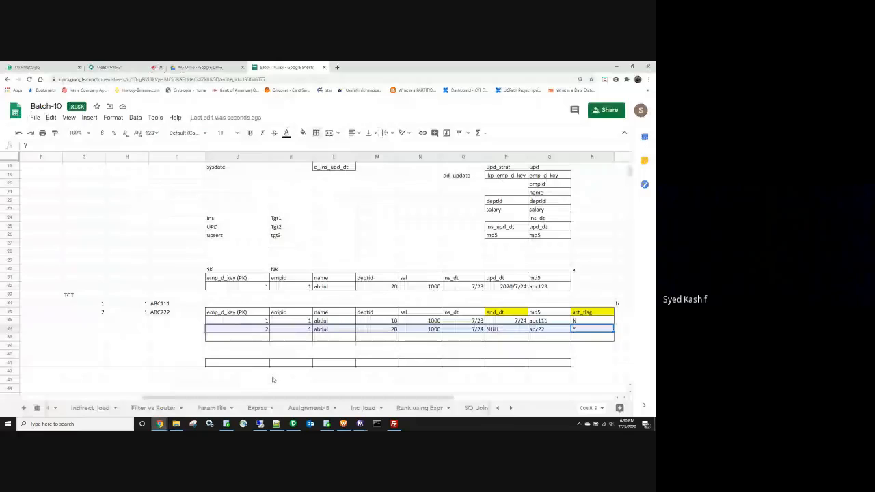
left_click(96, 303)
left_click_drag(129, 303, 185, 304)
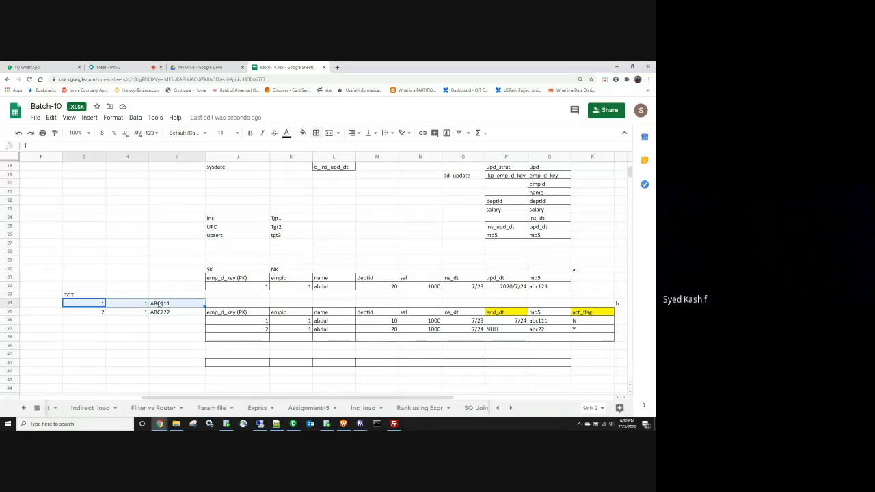
key("Delete")
left_click_drag(239, 329, 373, 333)
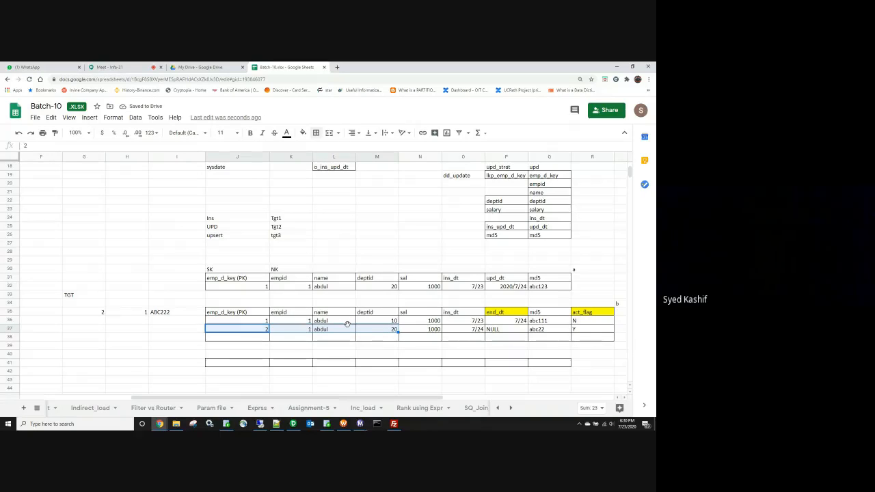
key("alt+Tab")
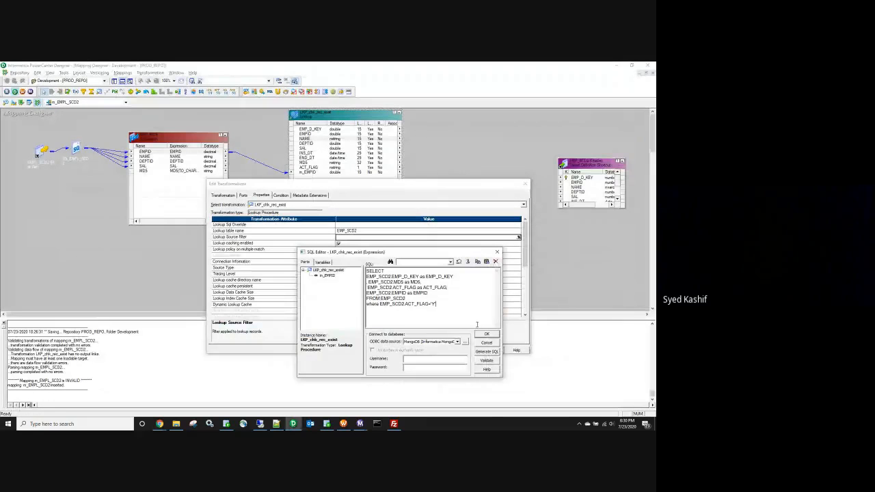
Step: Empty the lookup source filter query and close the SQL editor
left_click(494, 274)
key("ctrl+a")
key("Delete")
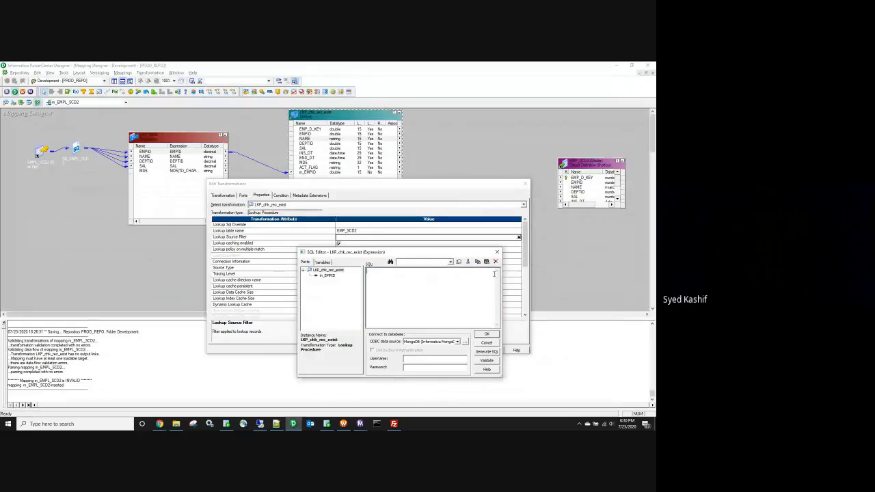
left_click(488, 334)
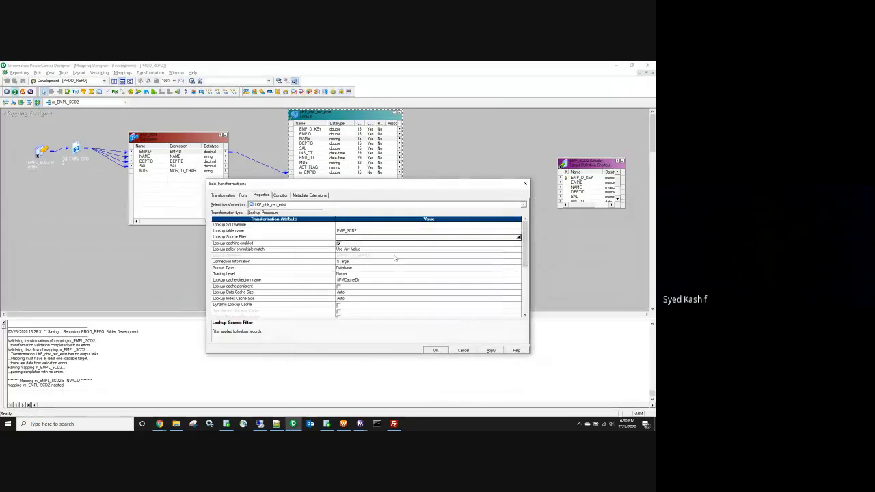
Step: Set the lookup policy on multiple match to Use Last Value
left_click(349, 250)
left_click(349, 251)
left_click(348, 255)
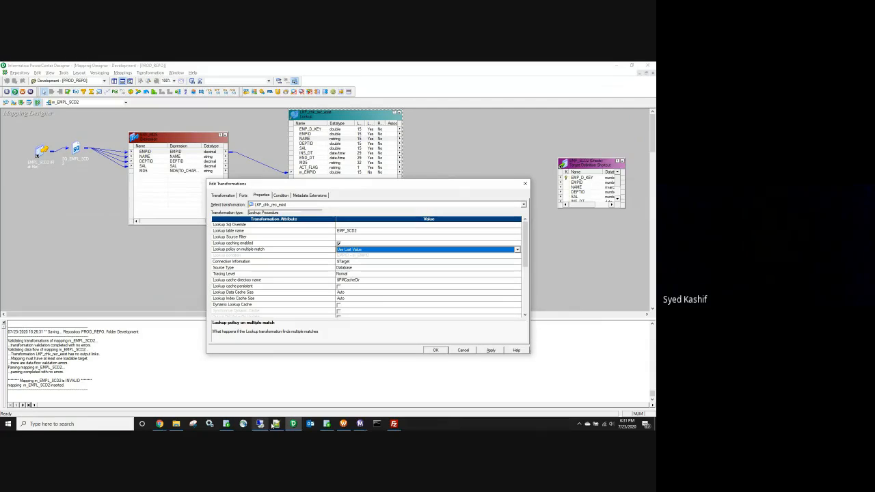
mouse_move(161, 424)
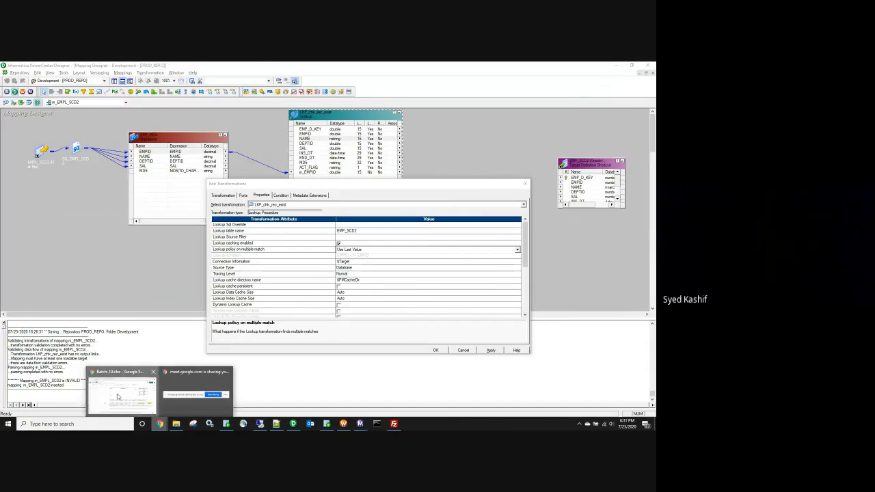
left_click(116, 395)
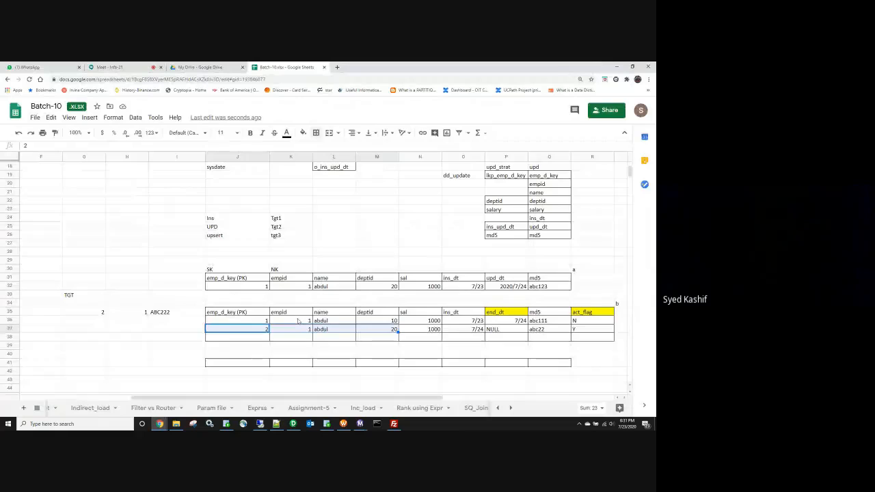
left_click(298, 321)
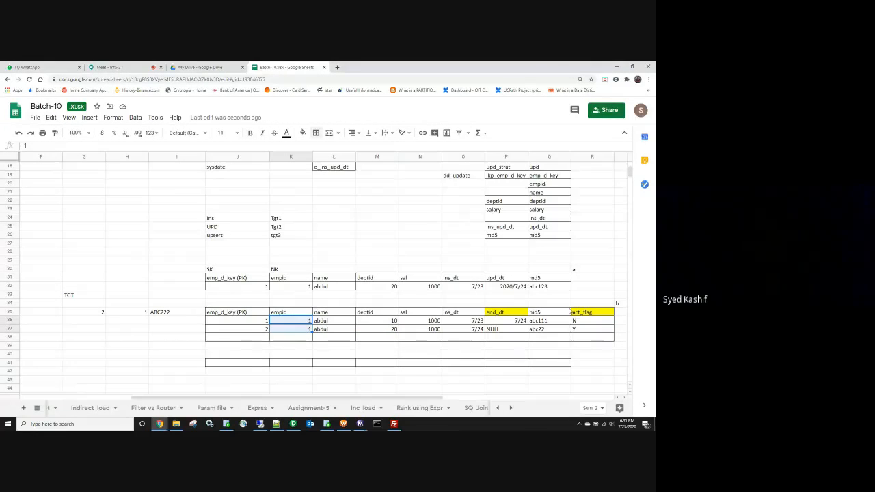
left_click_drag(576, 333, 257, 333)
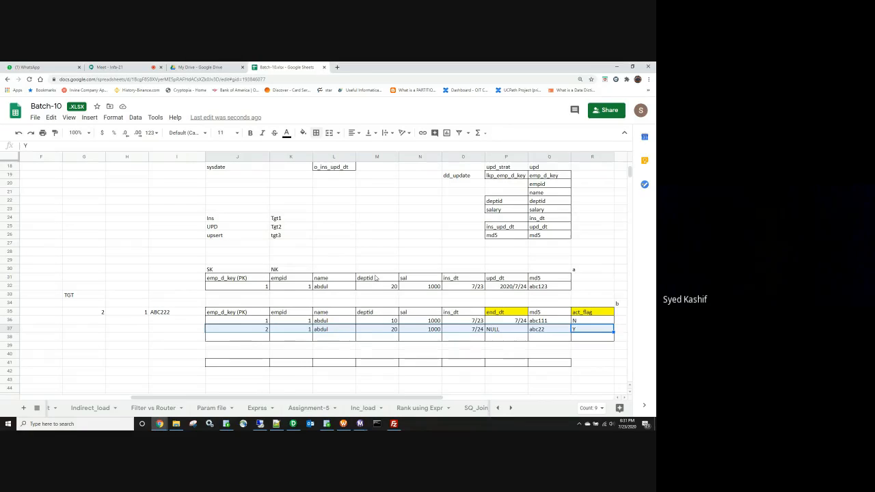
Step: Apply Use Last Value as the lookup's multiple-match policy, then go back to the Batch-10 SCD2 rows
left_click_drag(266, 322, 580, 320)
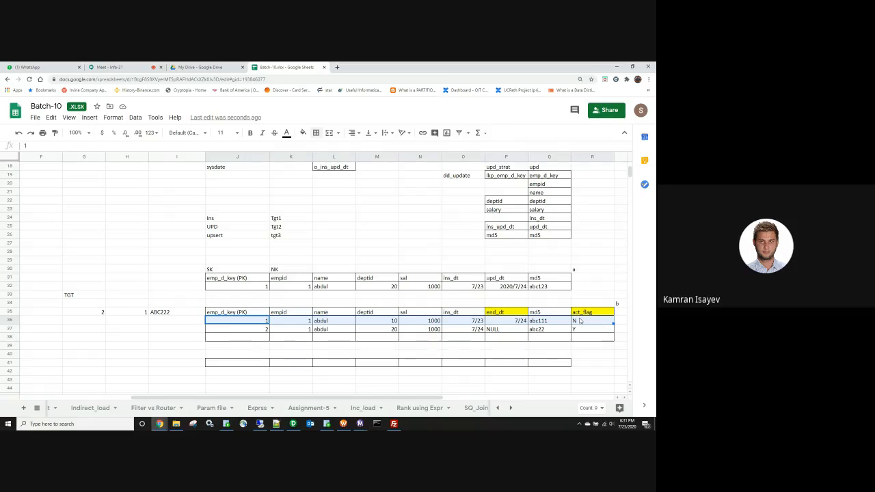
left_click(293, 423)
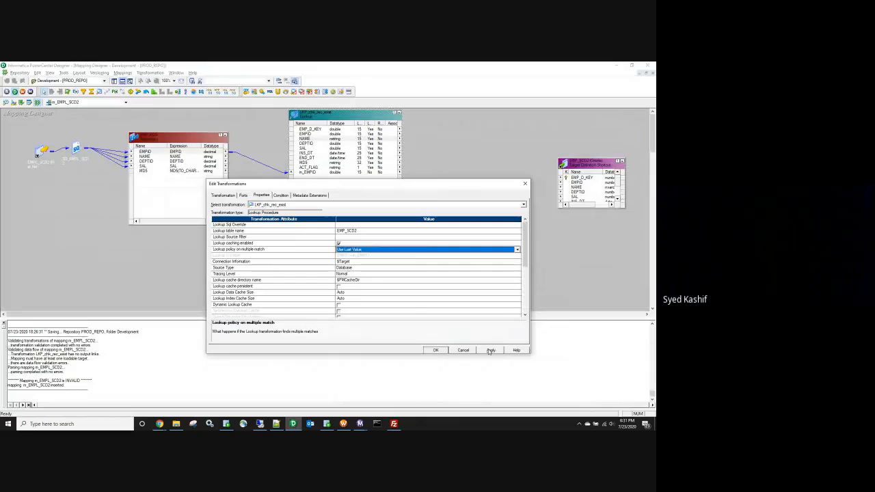
left_click(490, 350)
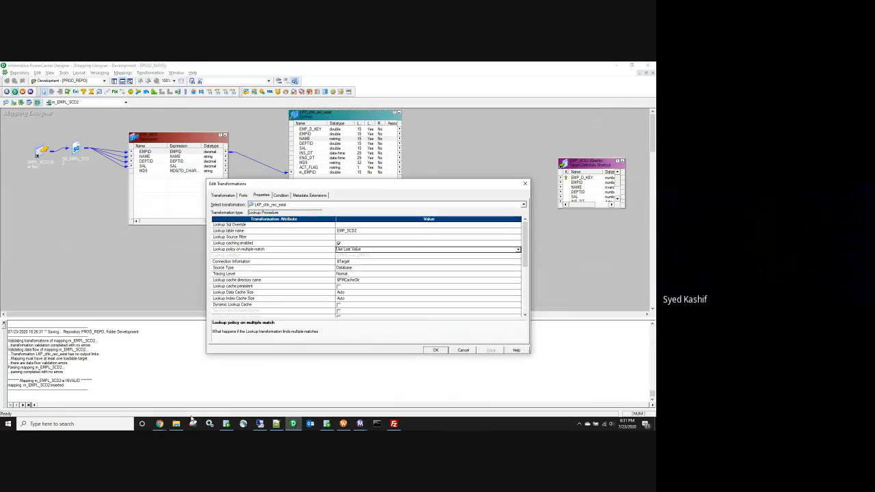
left_click(159, 424)
left_click(147, 388)
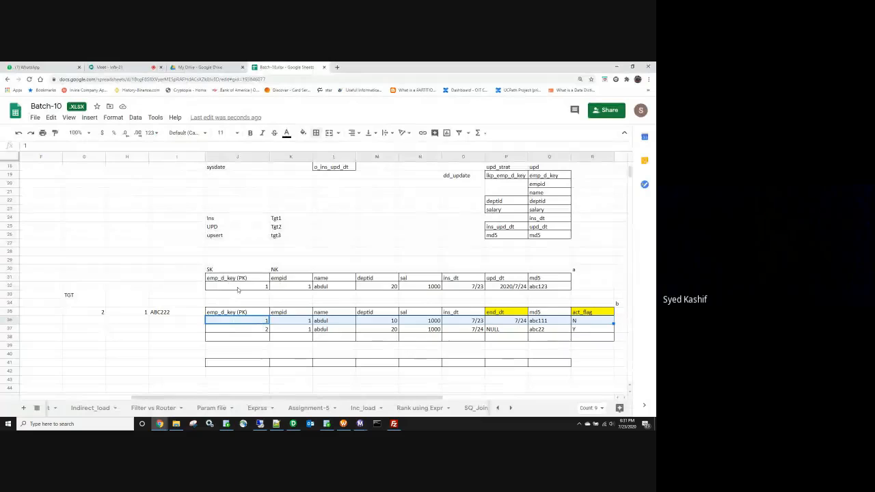
Step: Change the source record's deptid in M32 from 20 to 30
left_click_drag(240, 287, 389, 281)
left_click(391, 289)
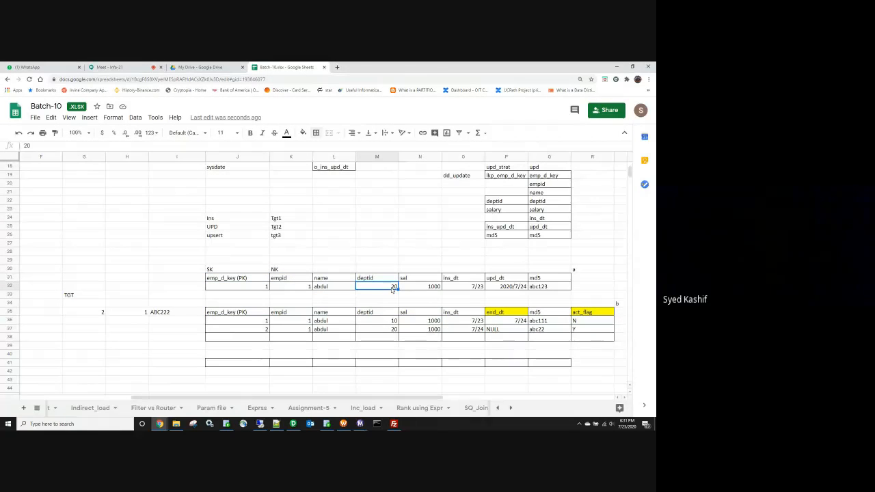
type("30")
Step: Highlight source row 32 and target rows 36 and 37 for comparison
left_click_drag(557, 288, 267, 298)
left_click(327, 293)
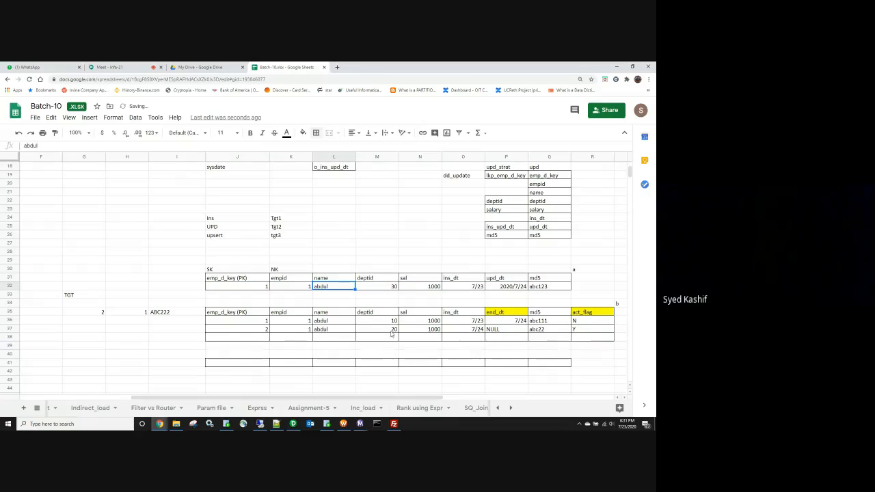
left_click(295, 321)
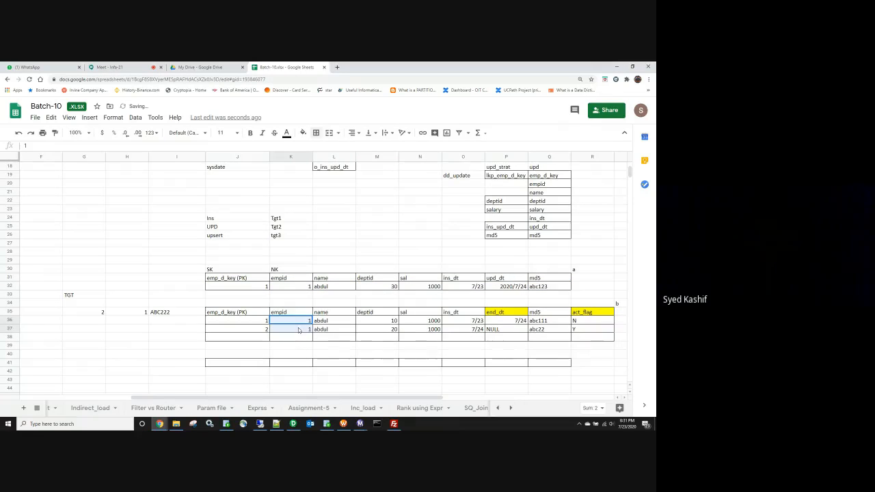
left_click(586, 330)
left_click_drag(587, 330, 259, 332)
Step: Delete the ACT_FLAG port from LKP_chk_rec_exist, keeping EMP_D_KEY, EMPID, MD5 and m_EMPID
key("alt+Tab")
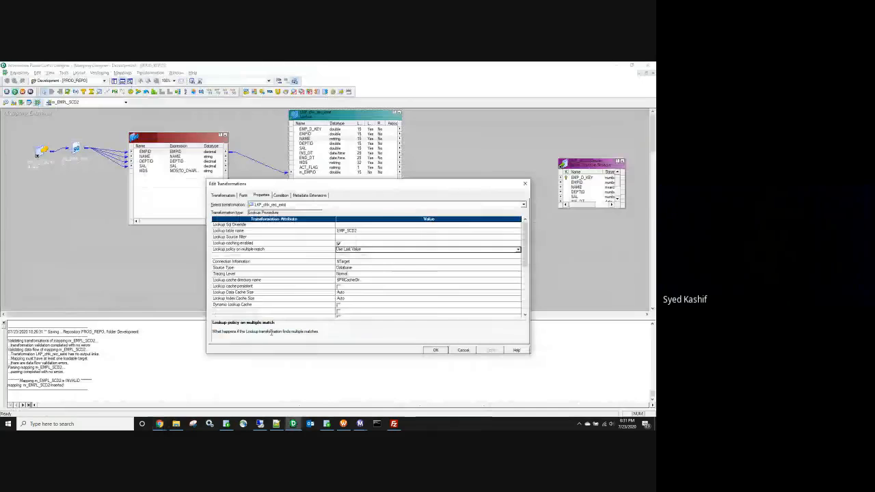
left_click(435, 350)
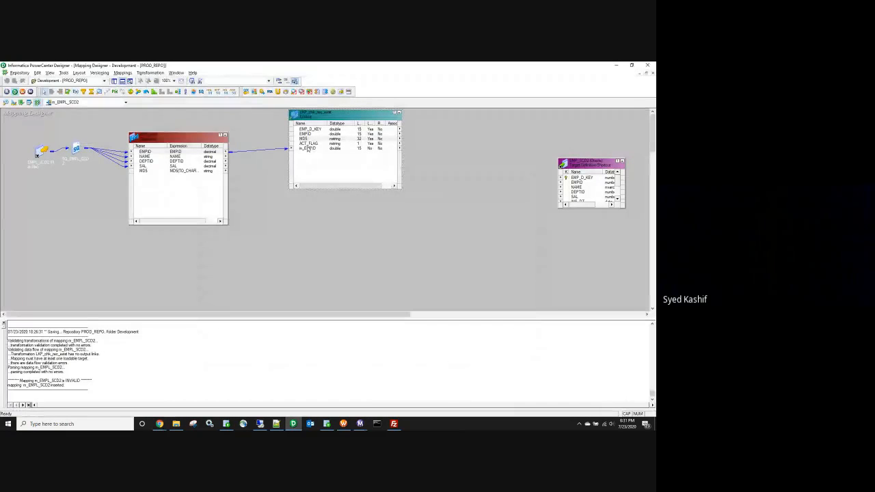
double_click(311, 147)
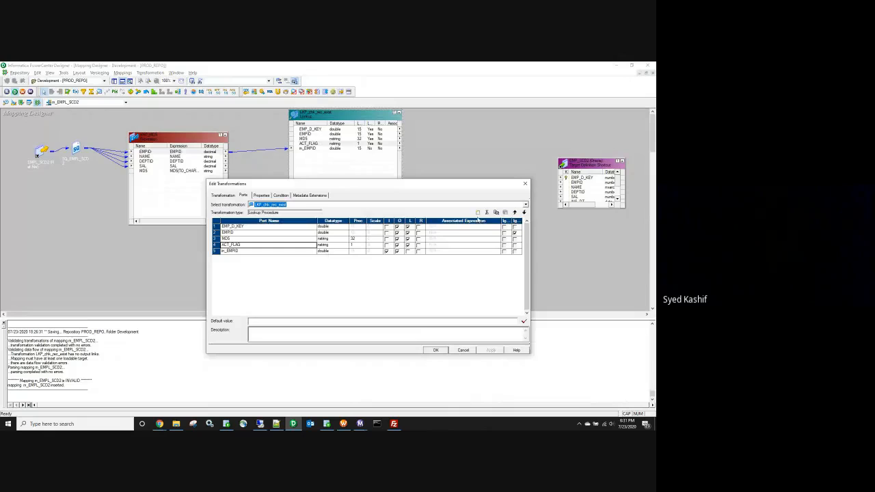
left_click(487, 213)
left_click(435, 350)
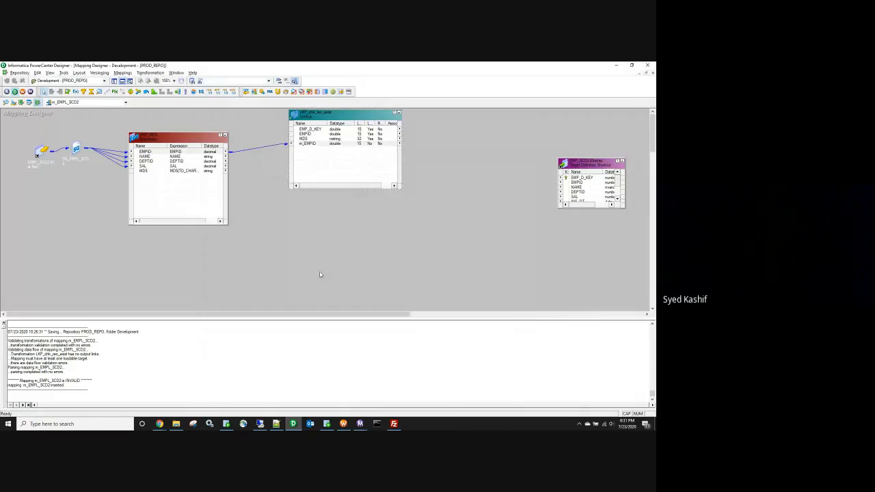
left_click_drag(315, 127, 292, 123)
Step: Add an Expression transformation fed by EMPID, NAME, DEPTID, SAL and MD5 from EXP_MD5
left_click(77, 94)
left_click(336, 211)
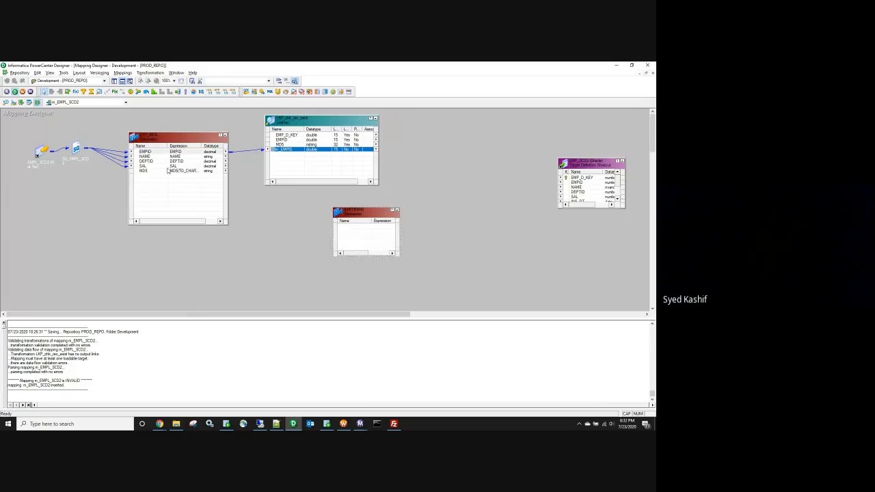
left_click_drag(164, 152, 165, 156)
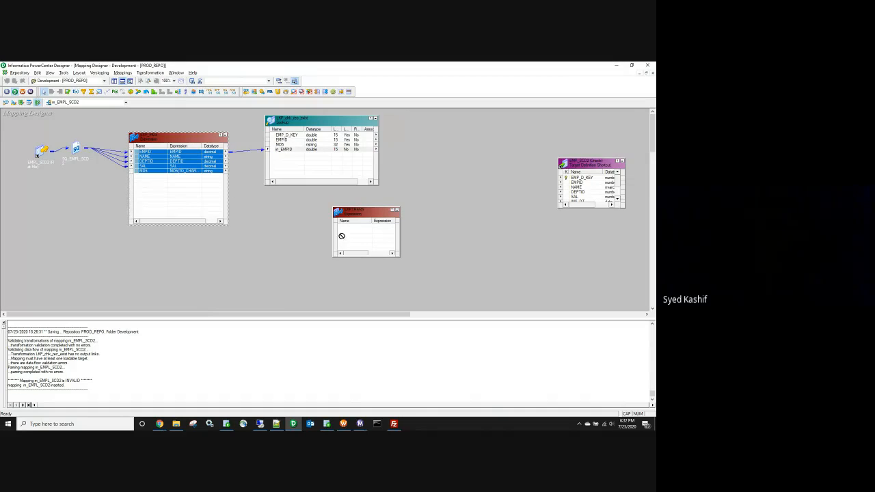
left_click_drag(342, 235, 345, 233)
left_click(222, 135)
Step: Link the lookup's EMP_D_KEY and MD5 ports into the new expression
left_click(316, 121)
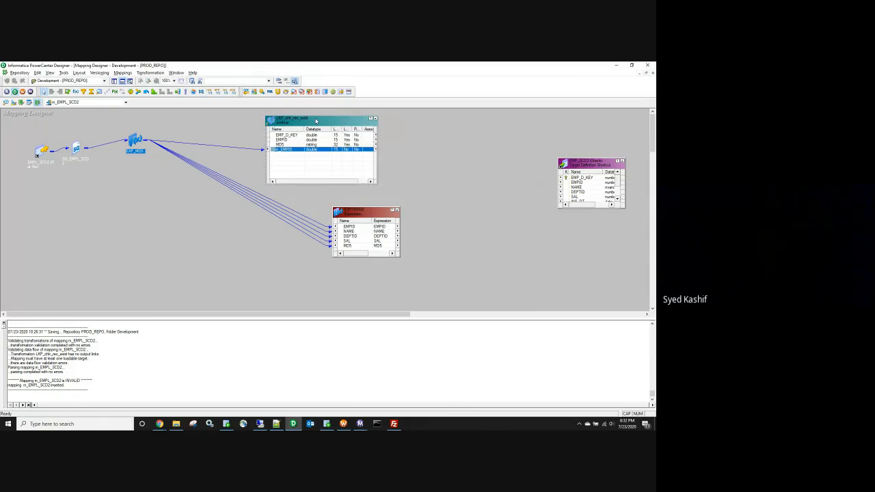
left_click_drag(316, 121, 267, 123)
left_click(241, 138)
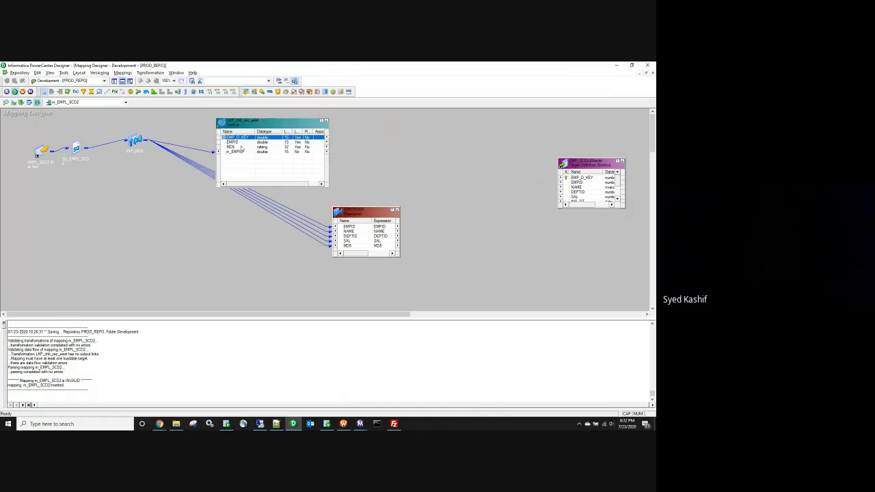
left_click(241, 146, "ctrl")
left_click_drag(279, 233, 377, 250)
left_click(325, 121)
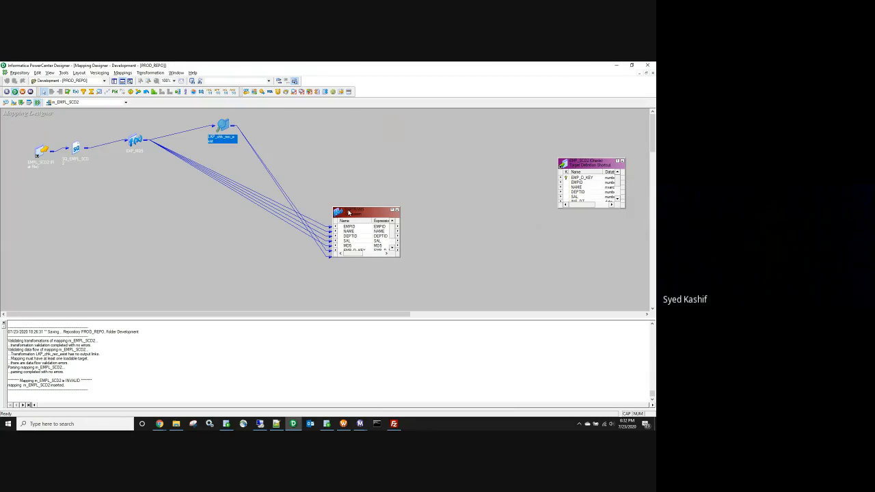
left_click_drag(348, 213, 354, 177)
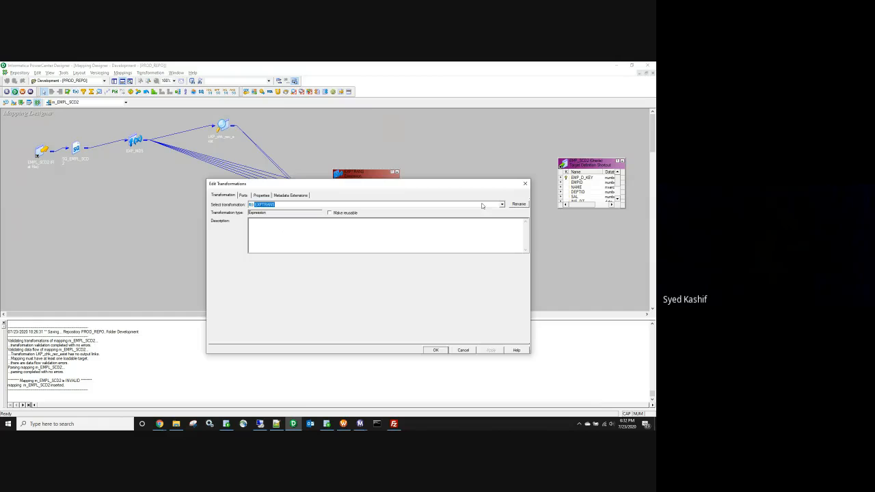
Step: Begin renaming the new Expression transformation toward EXP_ins_upd_flag
left_click(519, 204)
left_click(338, 271)
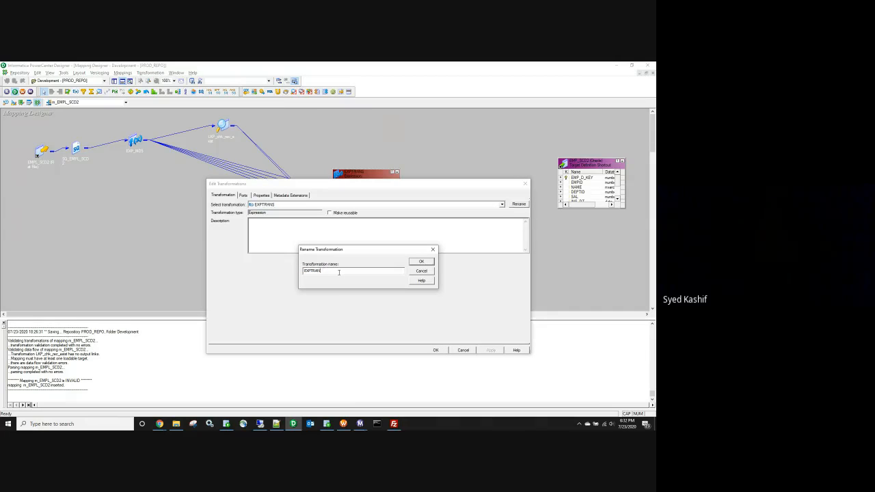
key("BackSpace")
type("_")
Step: Finish naming the expression EXP_ins_upd_flag and rename its lookup ports to lkp_EMP_D_KEY and lkp_MD5
type("inv_upd_flag")
left_click(429, 262)
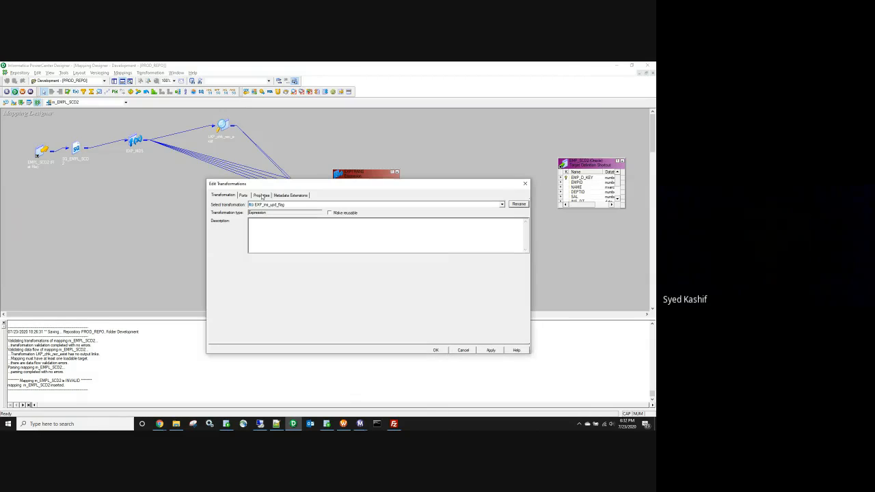
left_click(243, 195)
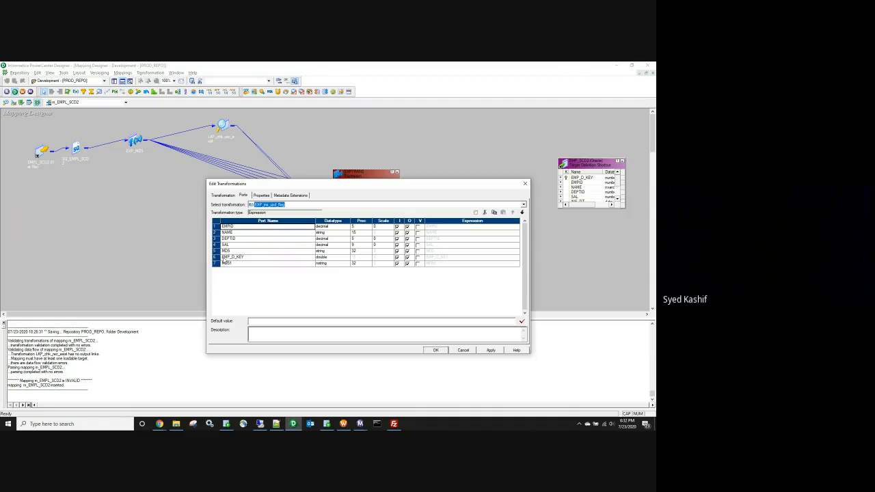
left_click(224, 257)
type("lkp_")
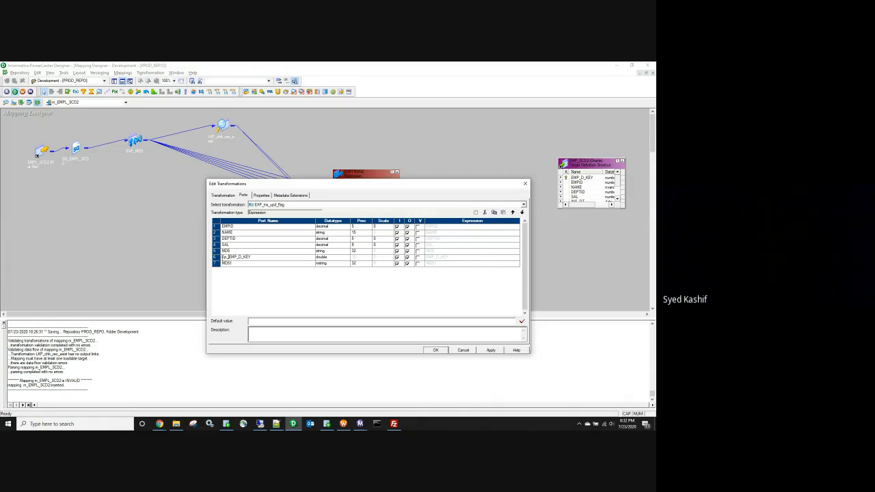
left_click(224, 263)
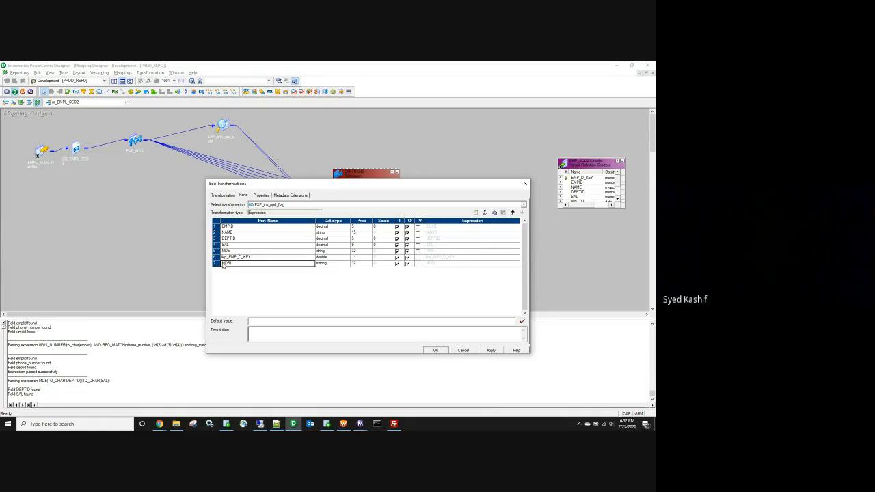
type("lkp_")
Step: Add two new ports and name the first ins_flag with precision 1
left_click(217, 264)
left_click(484, 212)
left_click(484, 212)
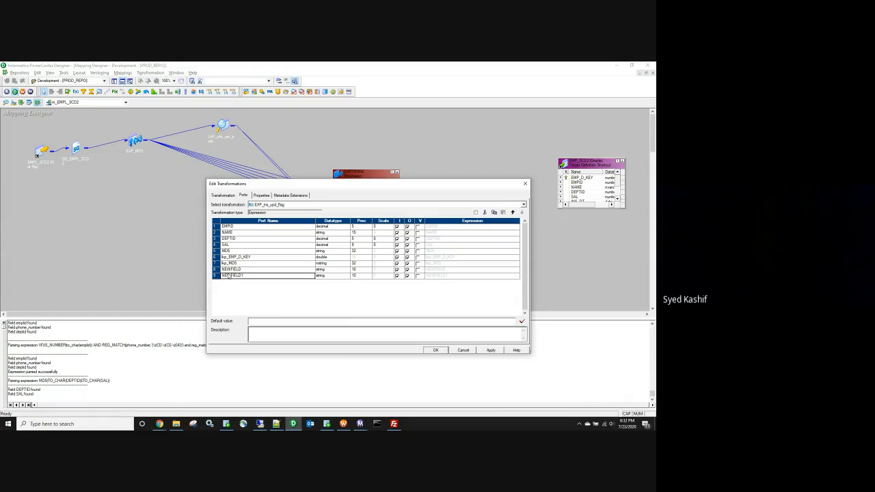
left_click(231, 269)
type("ins_flag")
left_click(357, 269)
type("1")
Step: Give ins_flag the validated expression iif(isnull(lkp_EMP_D_KEY),'Y','N')
left_click(511, 271)
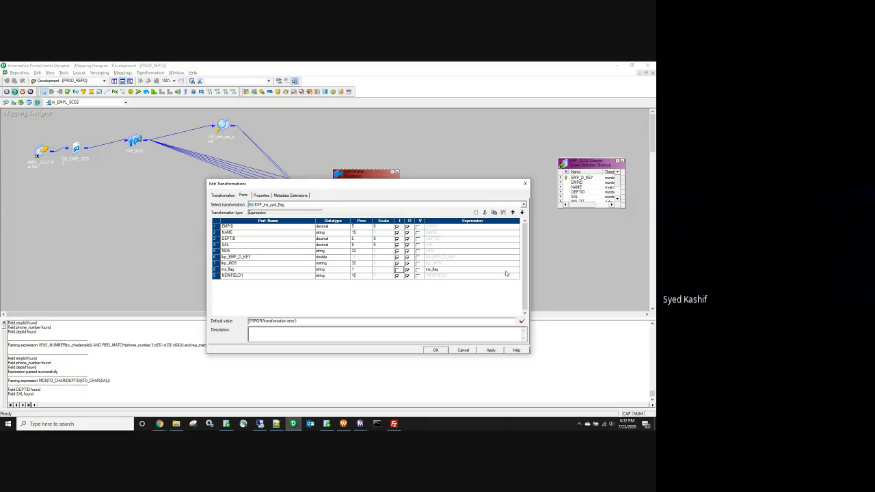
left_click(516, 271)
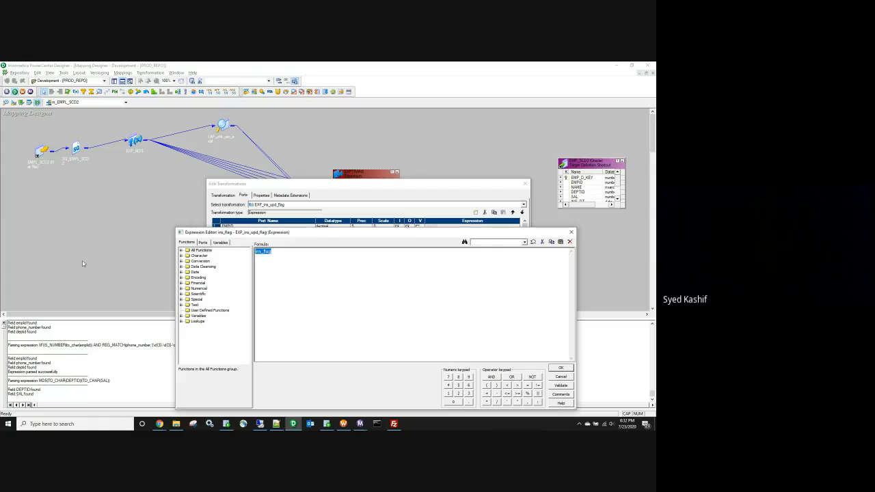
type("i")
left_click(200, 244)
type("if(")
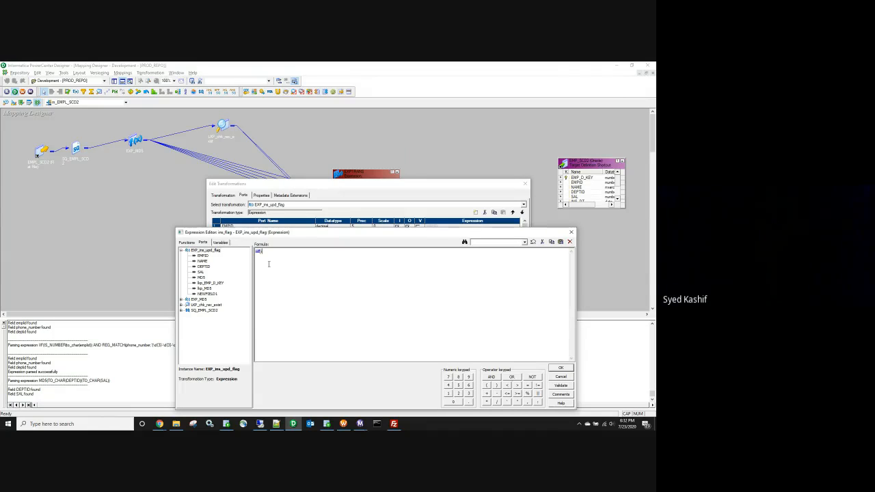
type("isnull(")
double_click(220, 285)
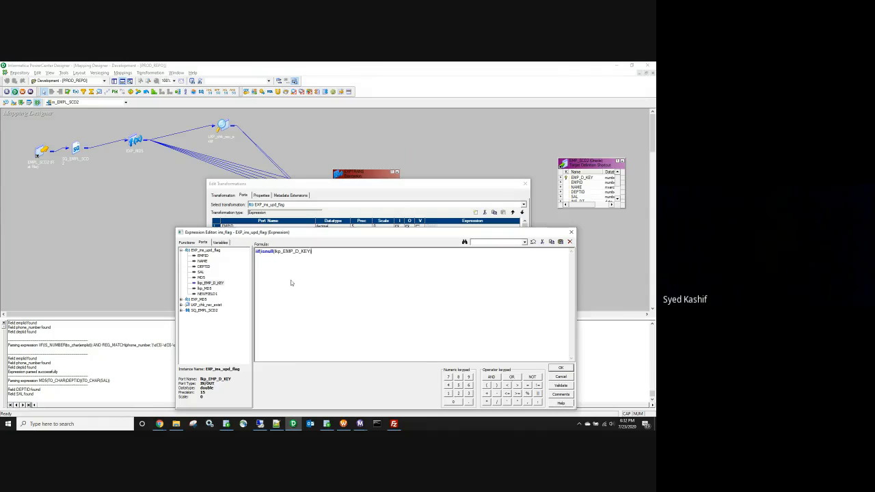
type(") an")
key("BackSpace")
key("BackSpace")
key("BackSpace")
left_click(560, 386)
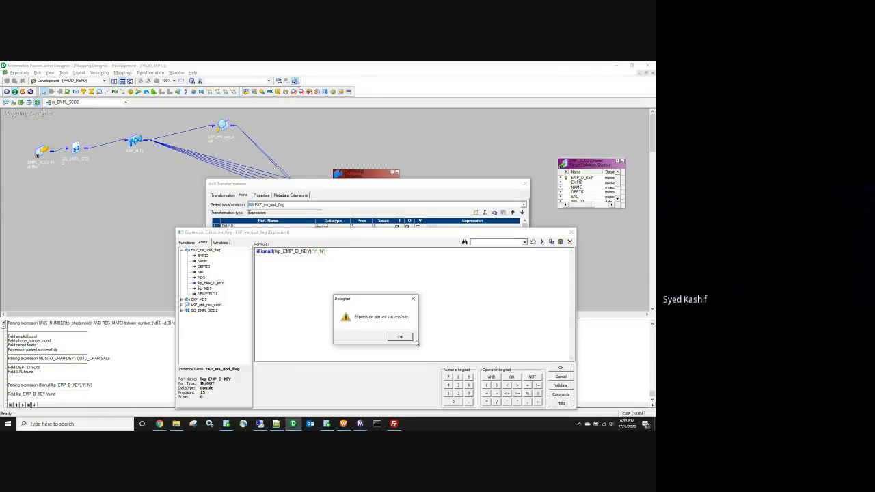
left_click(409, 337)
left_click(557, 369)
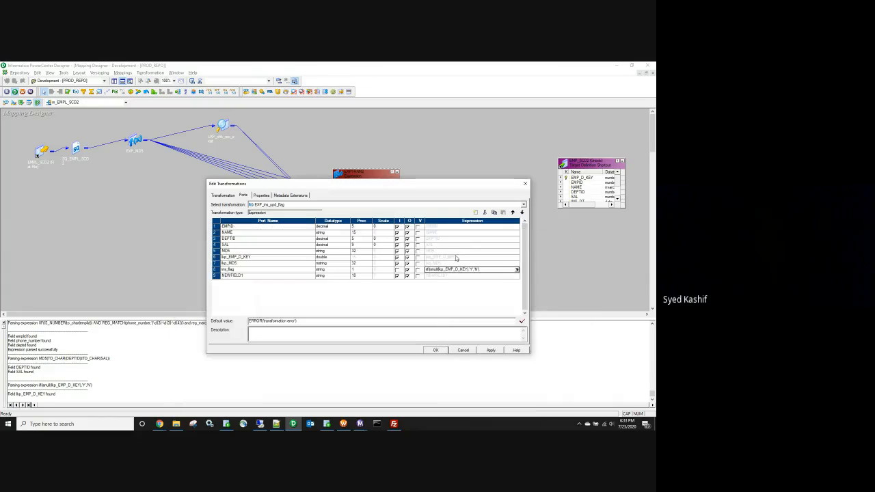
left_click(235, 275)
left_click(236, 276)
Step: Name the second new port upd_flag with precision 1
type("UPD_FLAG")
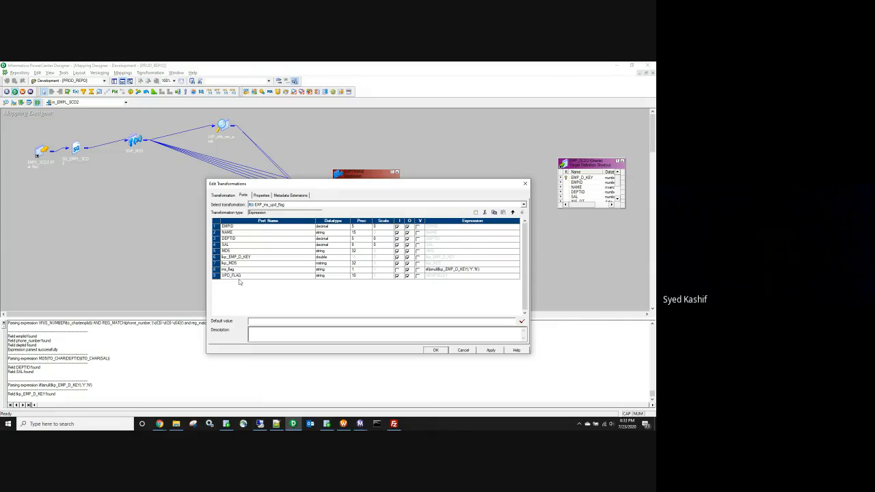
double_click(240, 274)
type("upd_flag")
left_click(360, 275)
key("BackSpace")
Step: Set upd_flag to iif(not isnull(lkp_EMP_D_KEY) and MD5!=lkp_MD5,'Y','N') and validate it
left_click(523, 276)
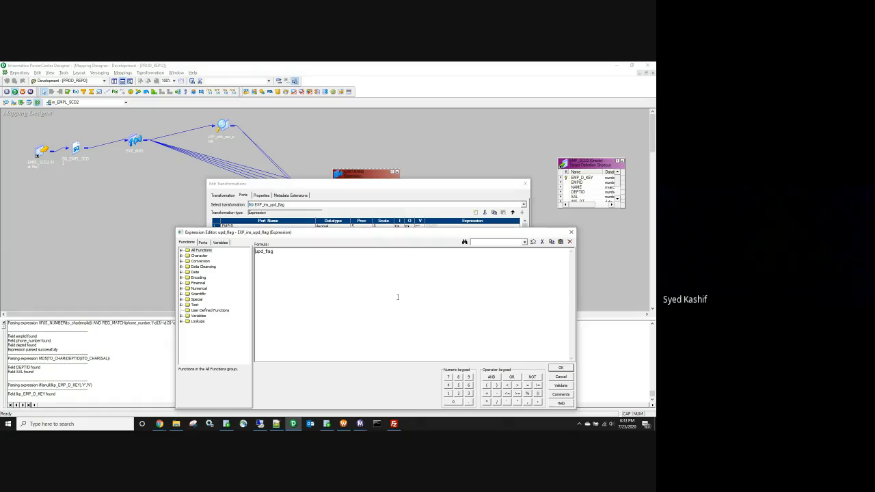
type("iif(not isnull(")
left_click(203, 243)
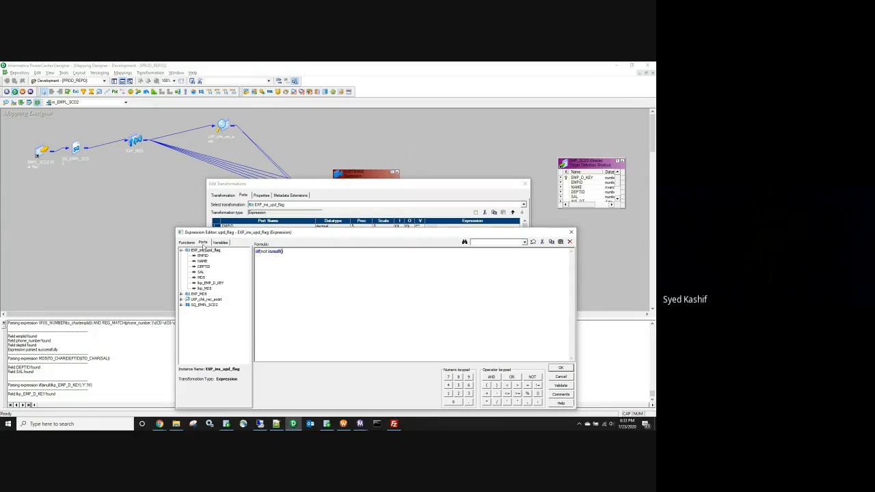
double_click(210, 282)
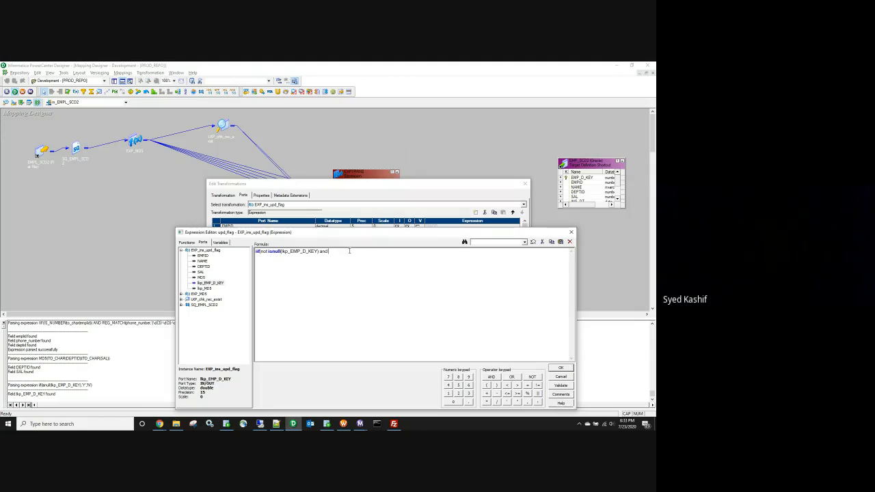
type(") and")
double_click(201, 276)
double_click(204, 289)
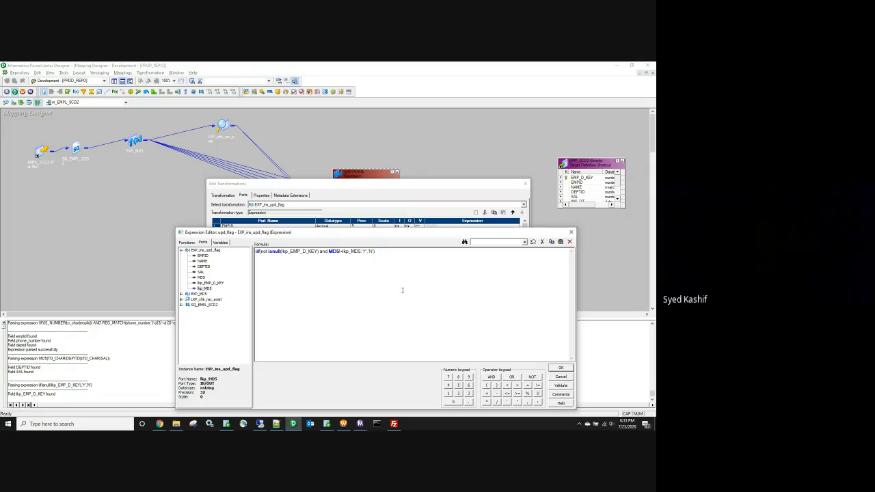
left_click(559, 385)
key("Return")
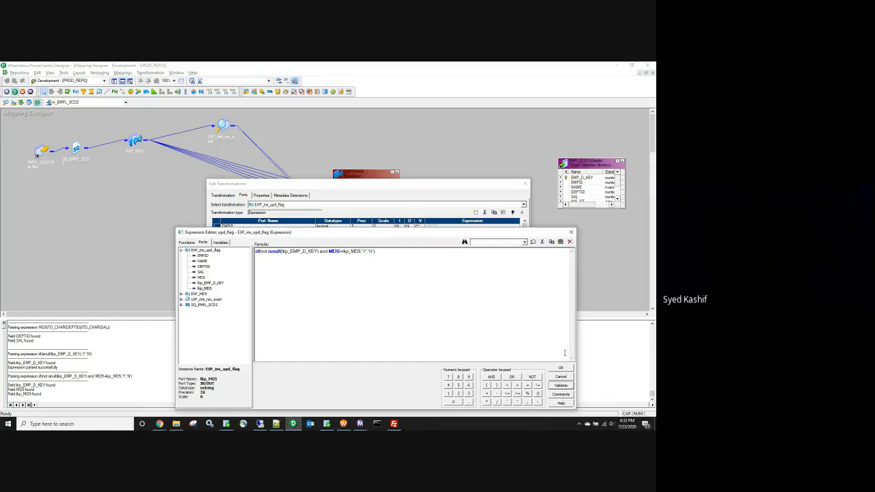
left_click(562, 369)
left_click(215, 276)
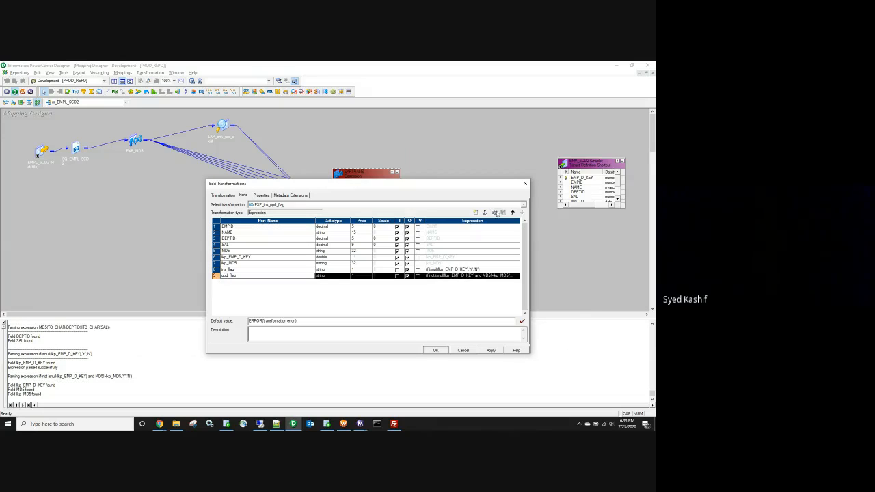
left_click(476, 212)
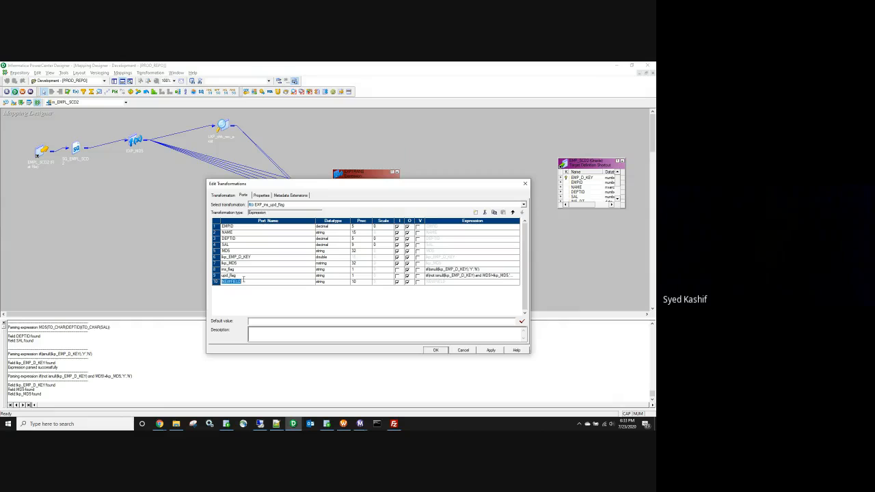
Step: Name the new port ins_end_dt as an output-only date/time port
type("IN")
left_click(326, 282)
left_click(327, 282)
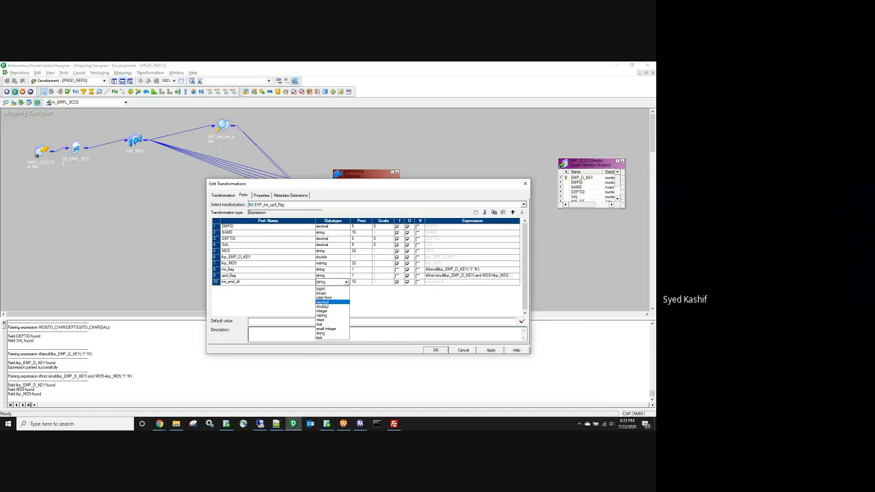
left_click(328, 300)
left_click(397, 281)
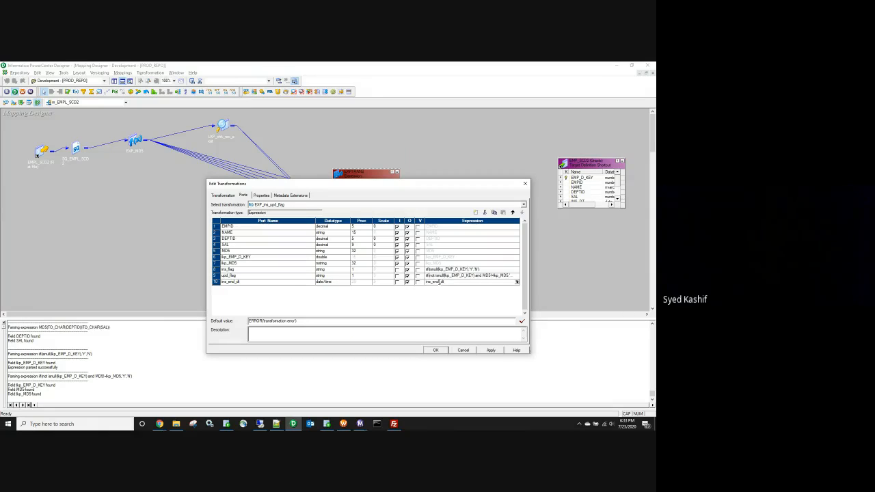
Step: Set ins_end_dt's expression to the built-in SYSDATE and validate it
left_click(434, 281)
left_click(518, 283)
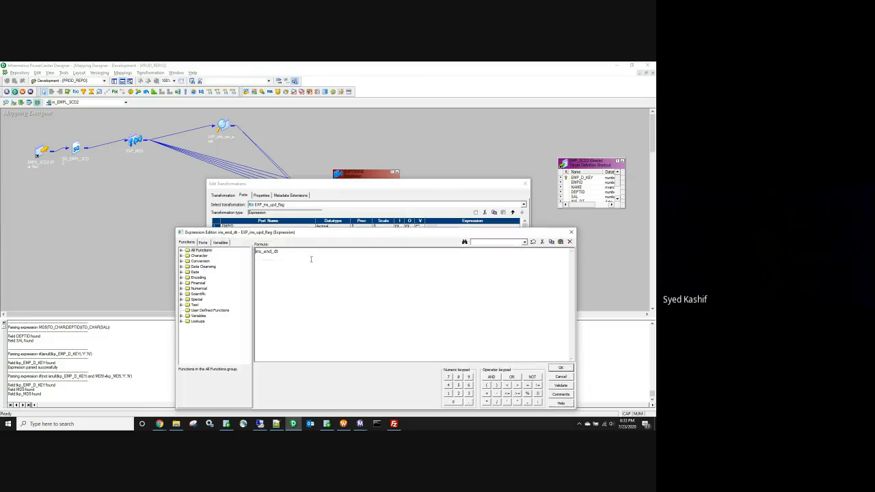
left_click(219, 242)
left_click(182, 250)
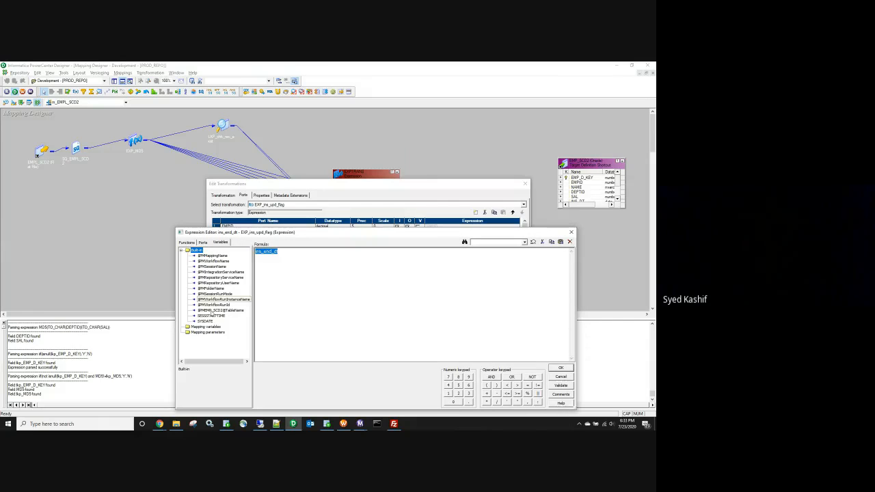
left_click(206, 321)
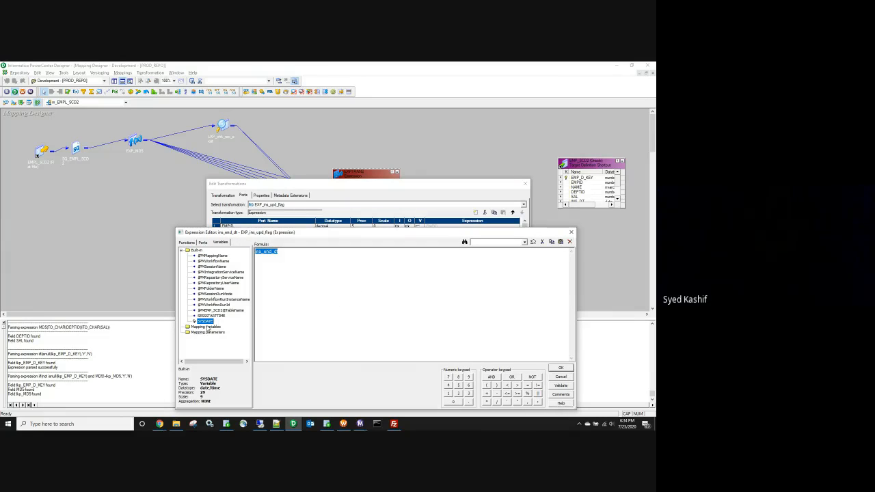
double_click(206, 322)
left_click(561, 386)
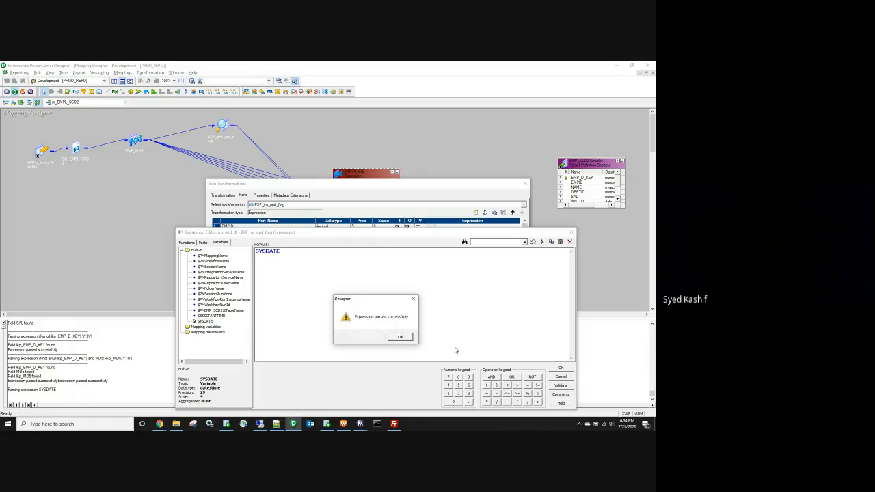
left_click(402, 337)
left_click(560, 367)
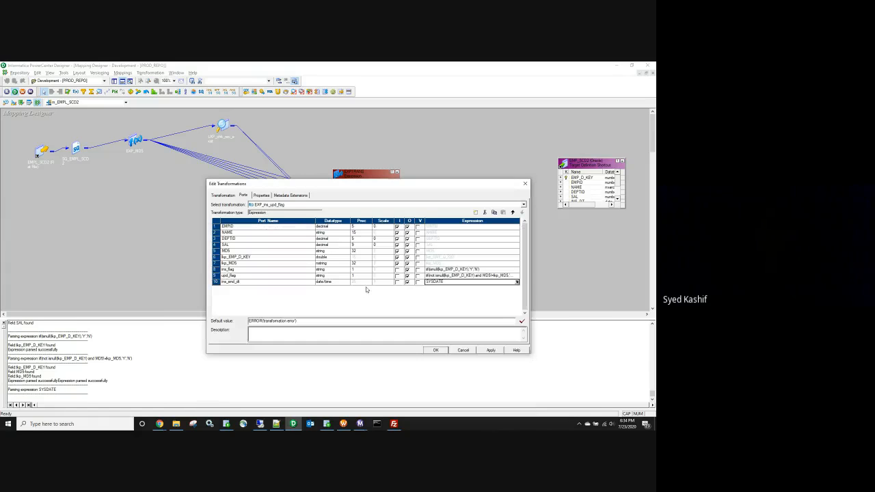
Step: Try the string datatype for ins_end_dt, which makes SYSDATE fail validation
left_click(325, 281)
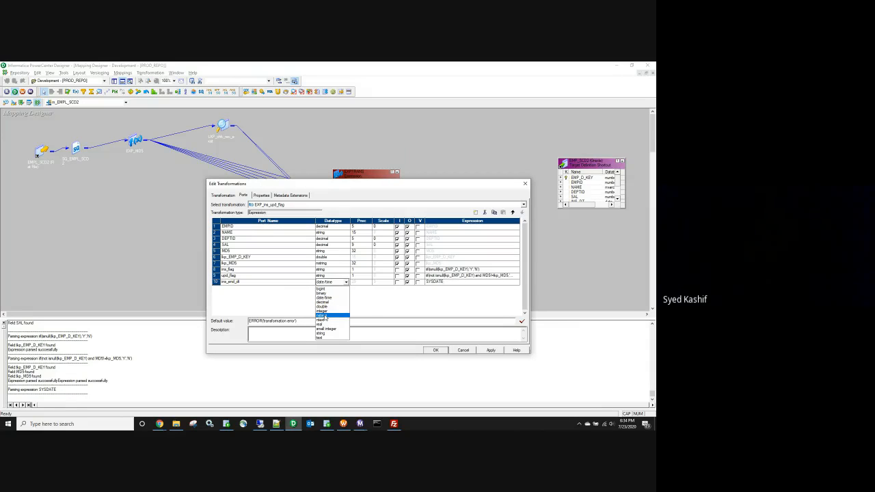
left_click(322, 333)
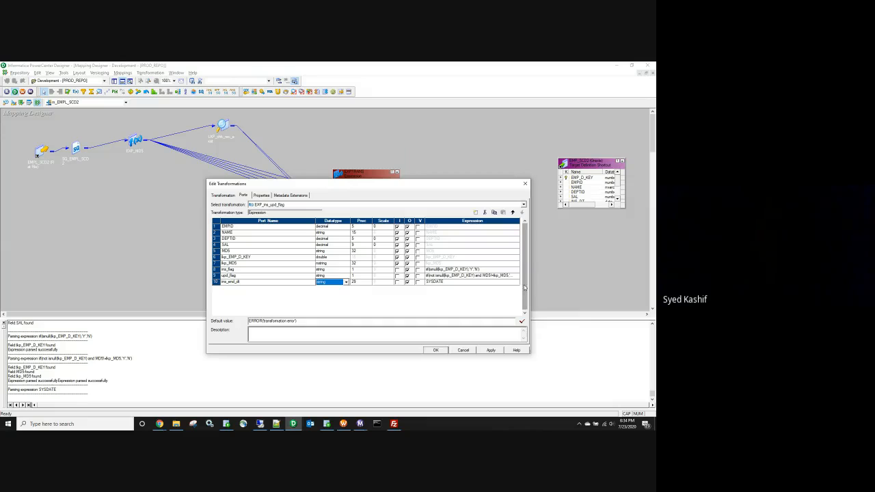
left_click(472, 282)
left_click(518, 282)
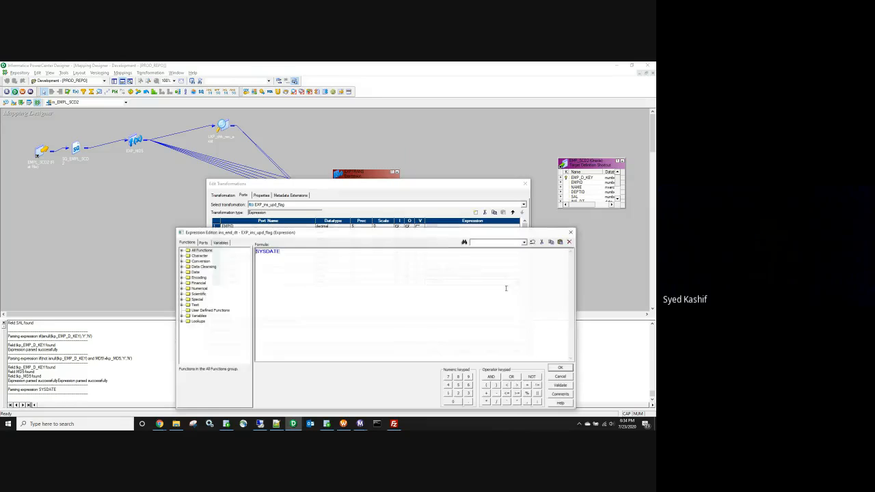
left_click(560, 385)
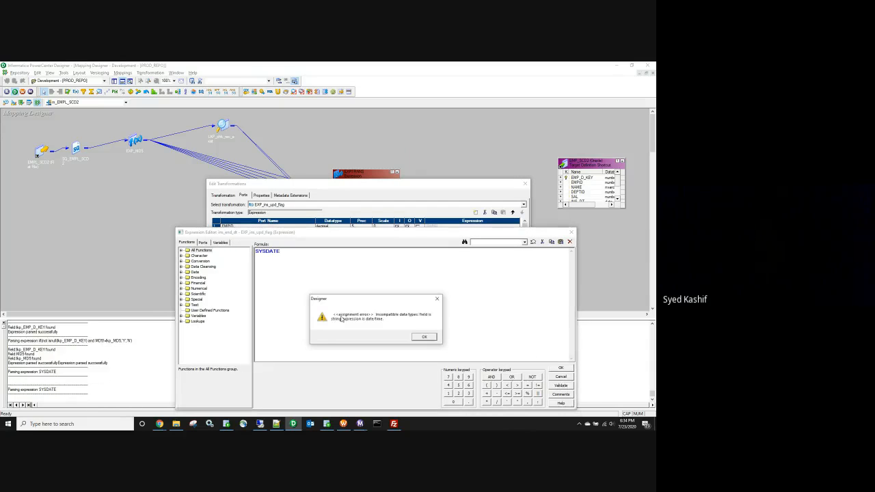
left_click(424, 337)
left_click(561, 368)
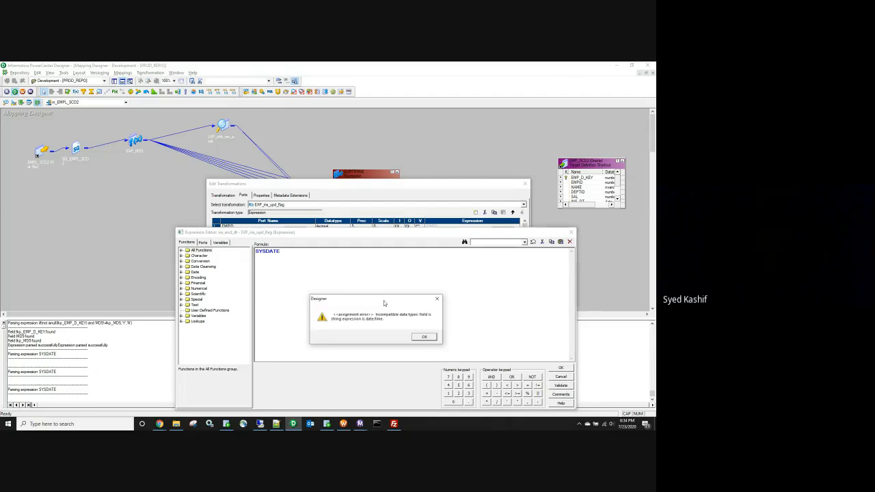
left_click(422, 336)
left_click(386, 336)
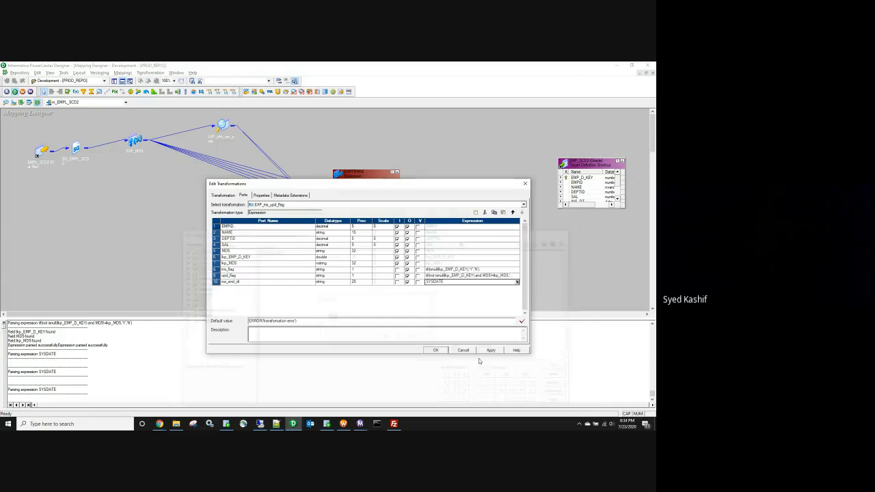
Step: Restore ins_end_dt to date/time and revalidate its SYSDATE expression
left_click(331, 281)
left_click(346, 282)
left_click(326, 298)
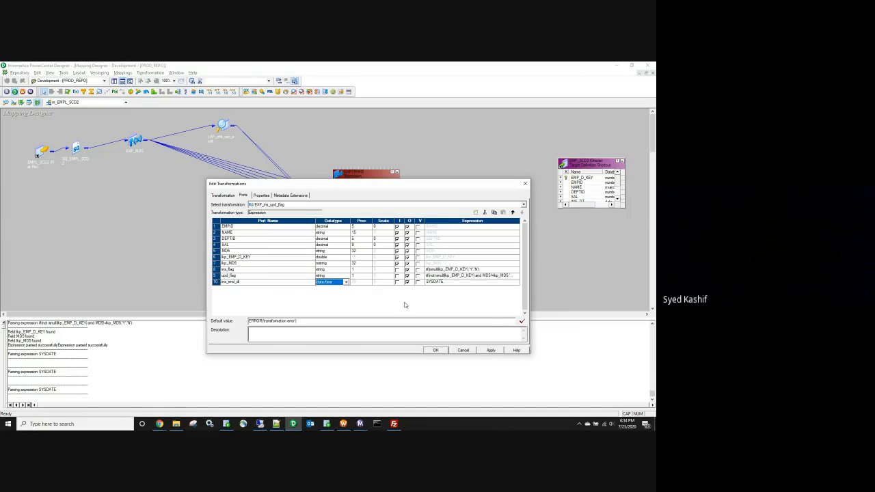
left_click(516, 282)
left_click(520, 282)
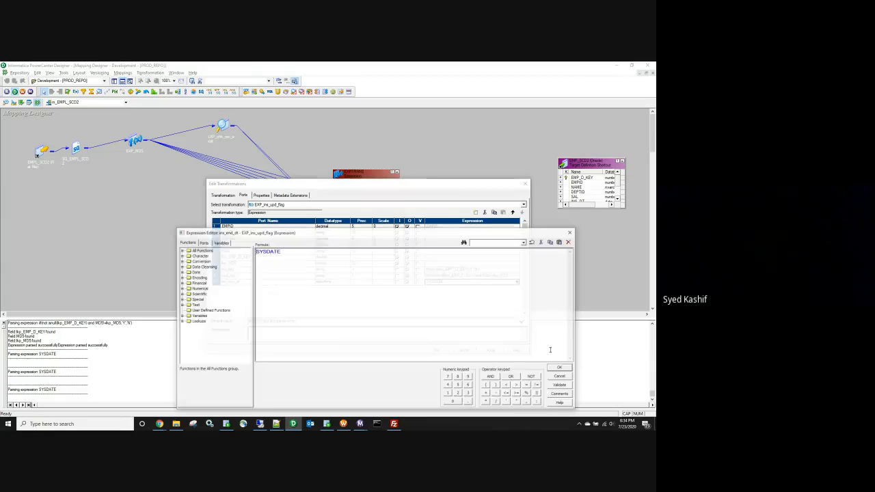
left_click(561, 385)
left_click(402, 338)
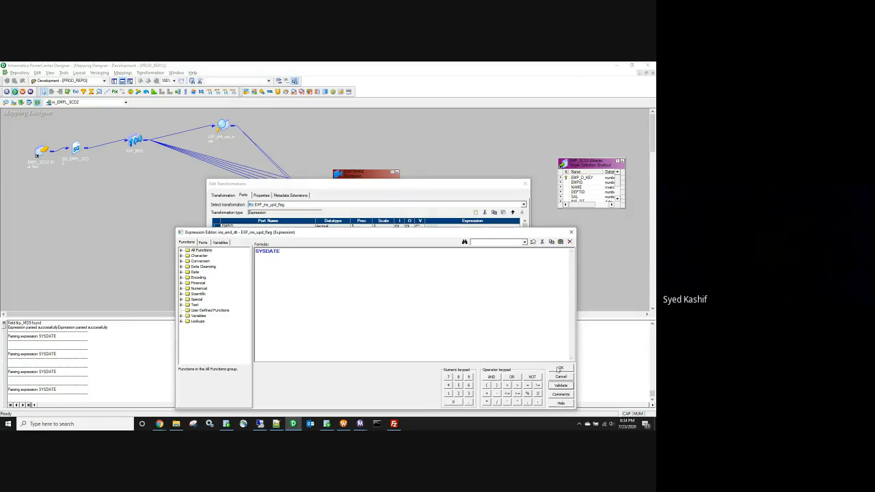
left_click(559, 370)
left_click(216, 282)
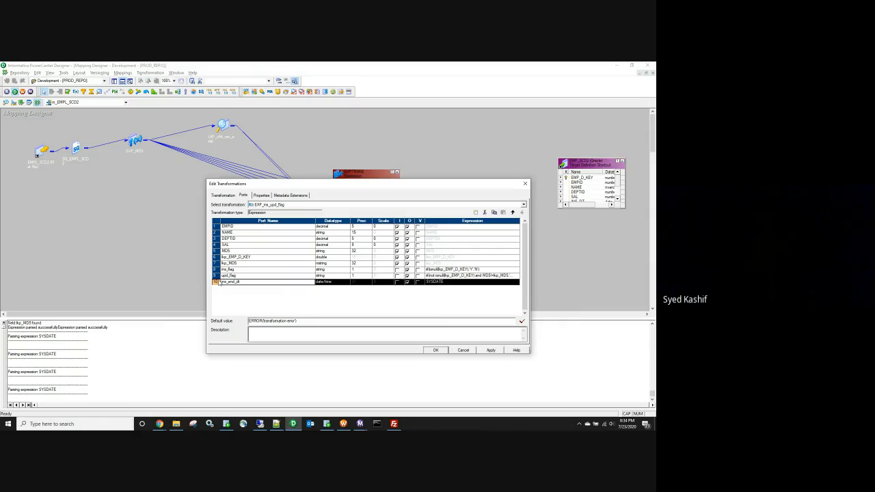
Step: Add two ports and make the first a string ins_act_flag with precision 1
left_click(475, 213)
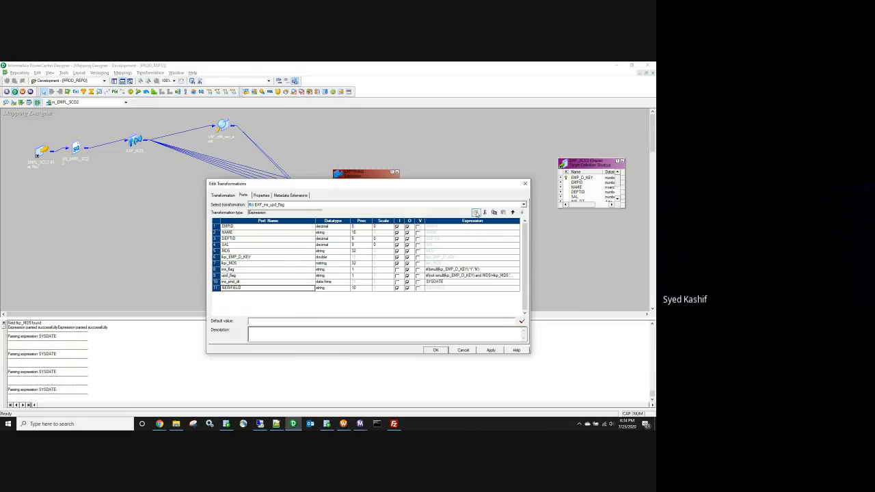
left_click(476, 212)
left_click(231, 288)
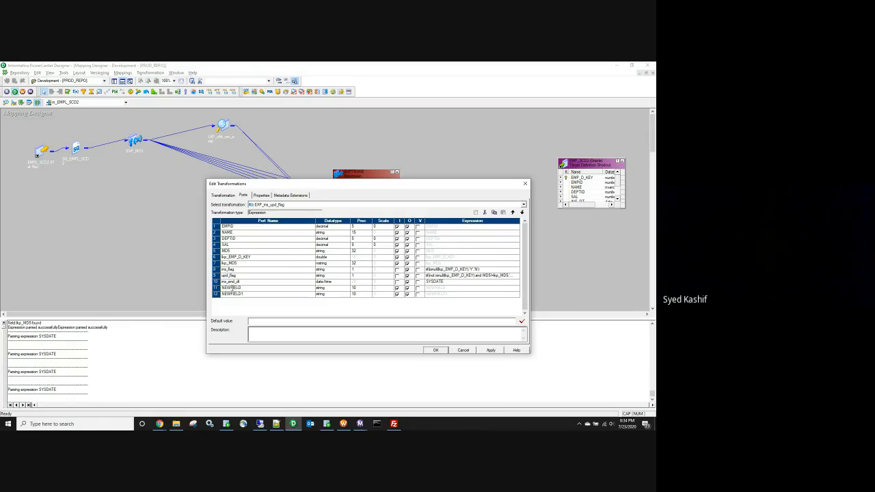
type("ins_flag")
left_click(356, 292)
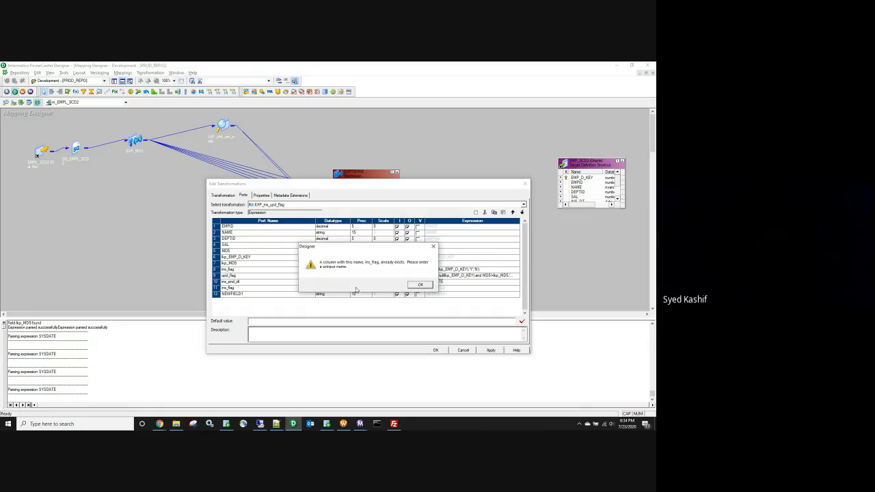
left_click(421, 285)
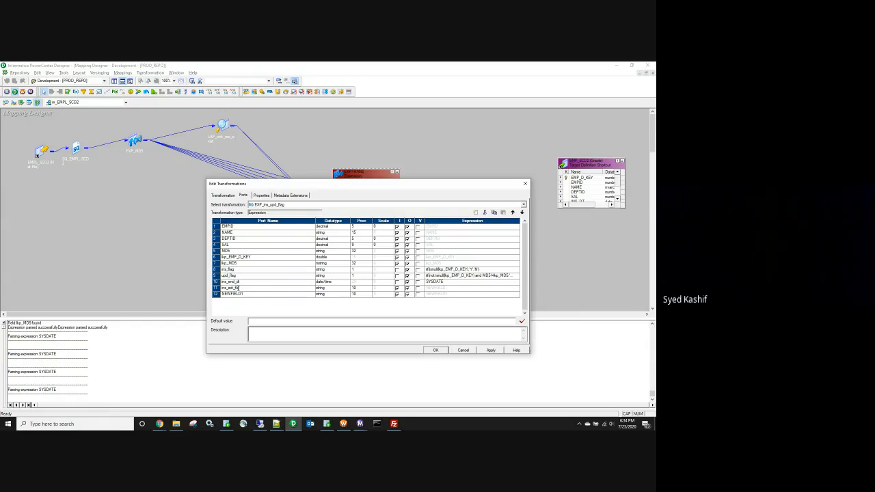
left_click(346, 289)
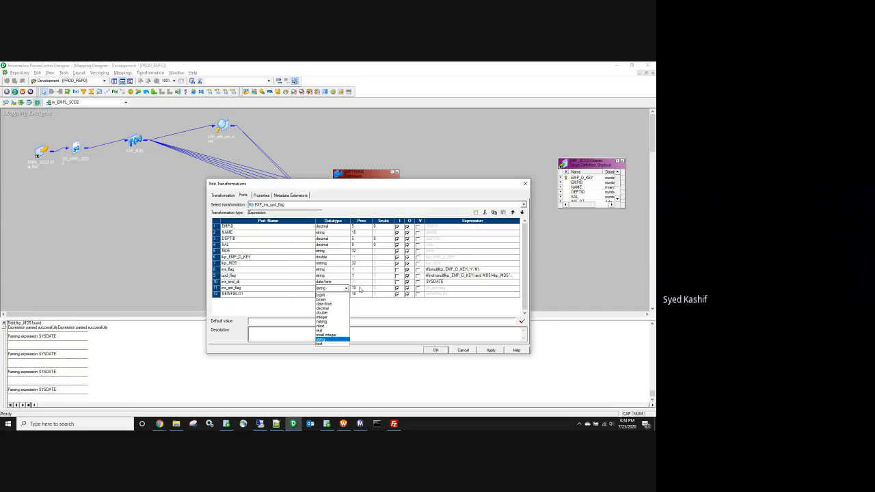
left_click(359, 288)
double_click(356, 289)
type("1")
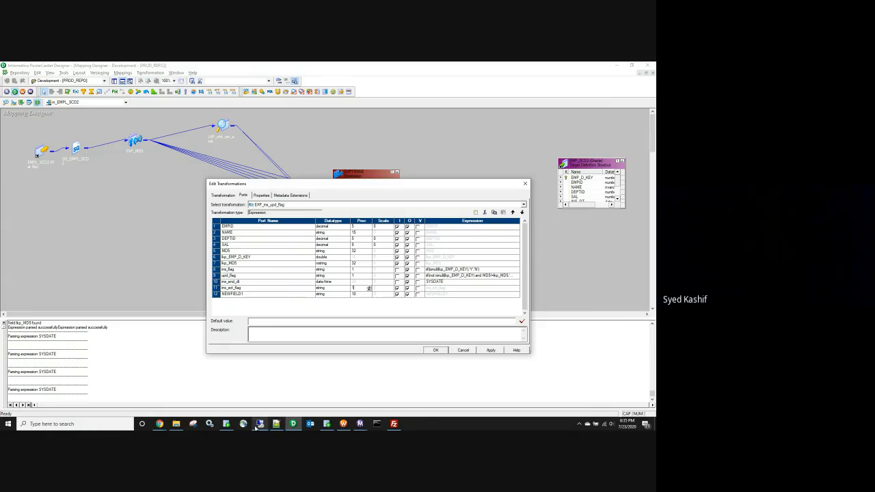
Step: Check the act_flag value N in R36 of the Batch-10 sheet, then return to Designer
left_click(159, 423)
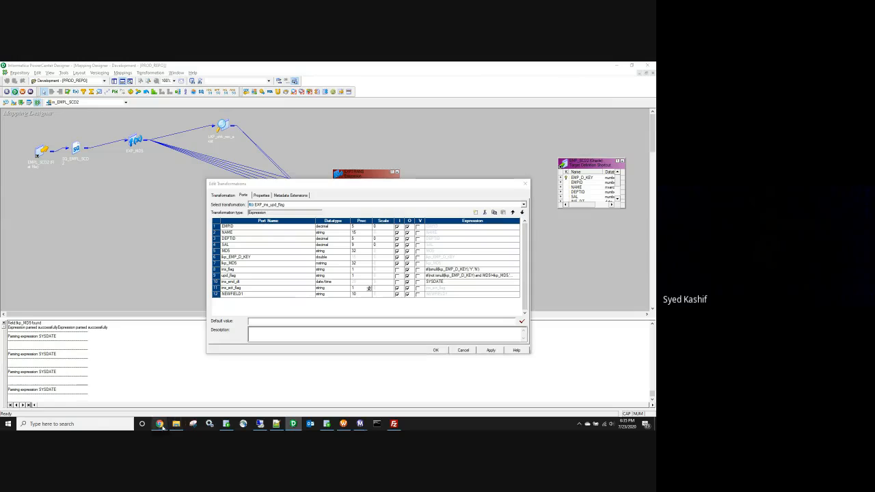
left_click(141, 403)
left_click(591, 323)
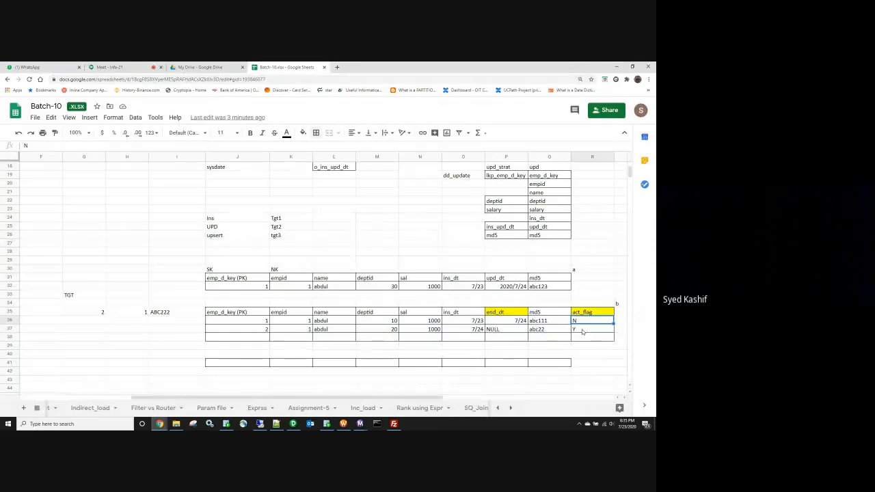
key("alt+Tab")
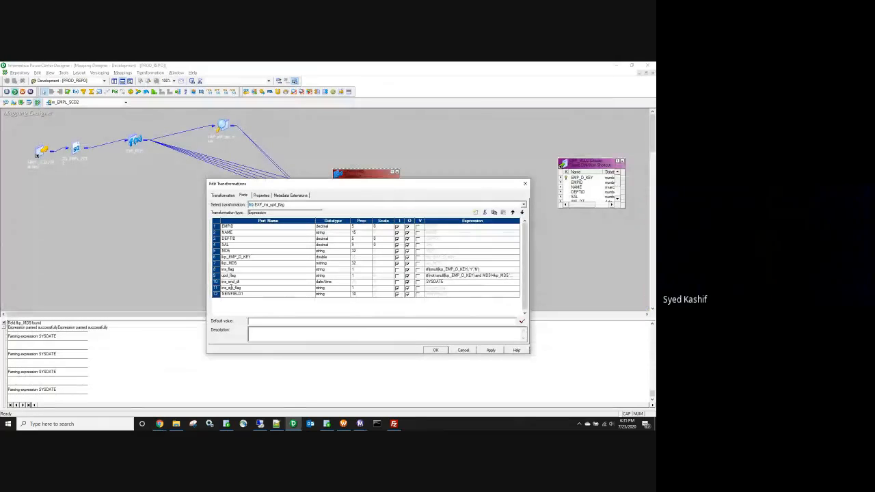
Step: Make ins_act_flag an output-only port with the expression 'Y'
left_click(397, 288)
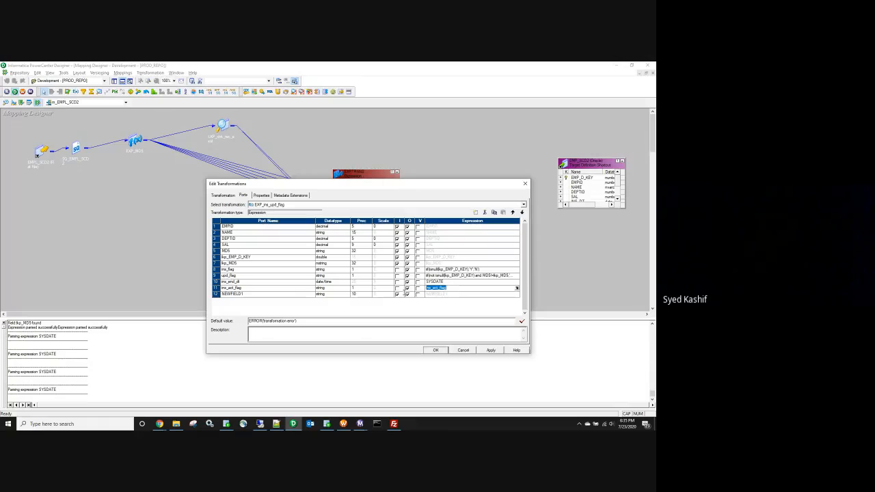
type("'Y'")
double_click(240, 288)
Step: Rename NEWFIELD1 to upd_act_flag, output-only with precision 1 and expression 'N'
double_click(233, 294)
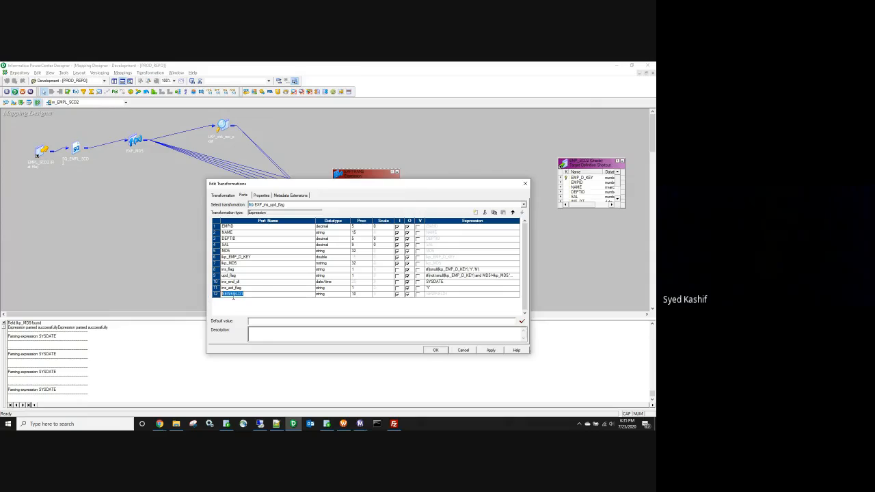
type("ins_act_flag")
key("BackSpace")
key("BackSpace")
key("BackSpace")
type("upd")
key("BackSpace")
type("upd")
key("BackSpace")
left_click(398, 294)
left_click(434, 295)
left_click(456, 293)
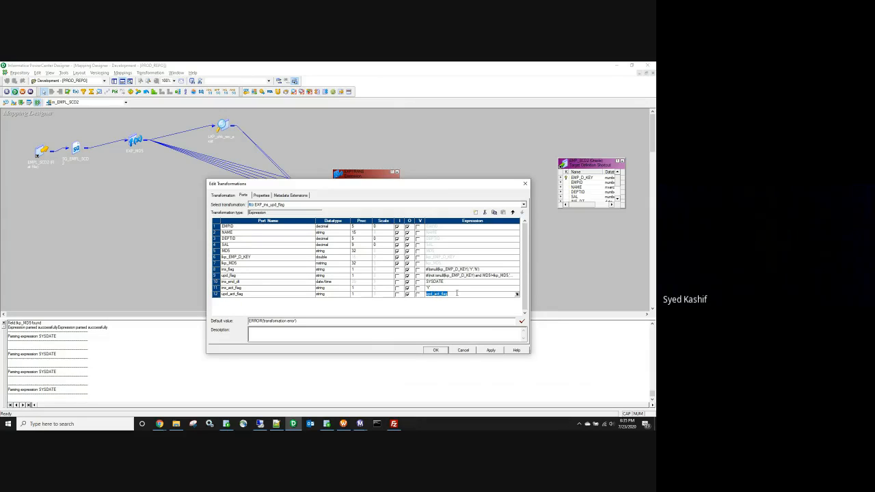
type("'N")
Step: Close the editor and arrange the lookup and expression transformations side by side
left_click(429, 348)
left_click_drag(358, 174, 321, 133)
left_click_drag(224, 129, 91, 128)
left_click_drag(336, 135, 233, 124)
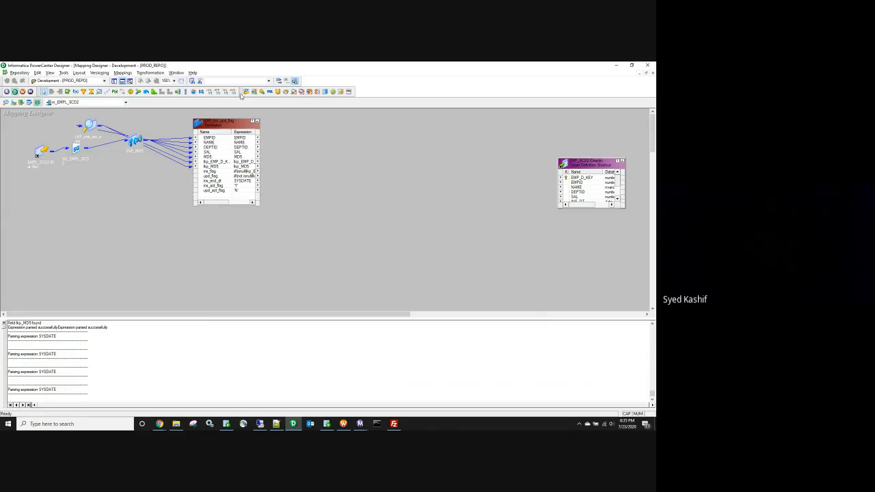
Step: Add a Router and link all expression ports, EMPID through upd_act_flag, into it
left_click(177, 92)
left_click(318, 136)
left_click(226, 139)
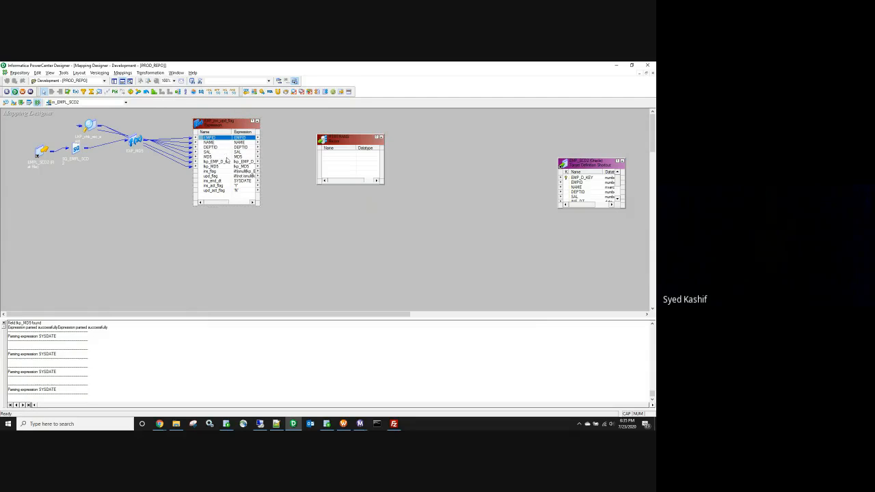
left_click(223, 190, "shift")
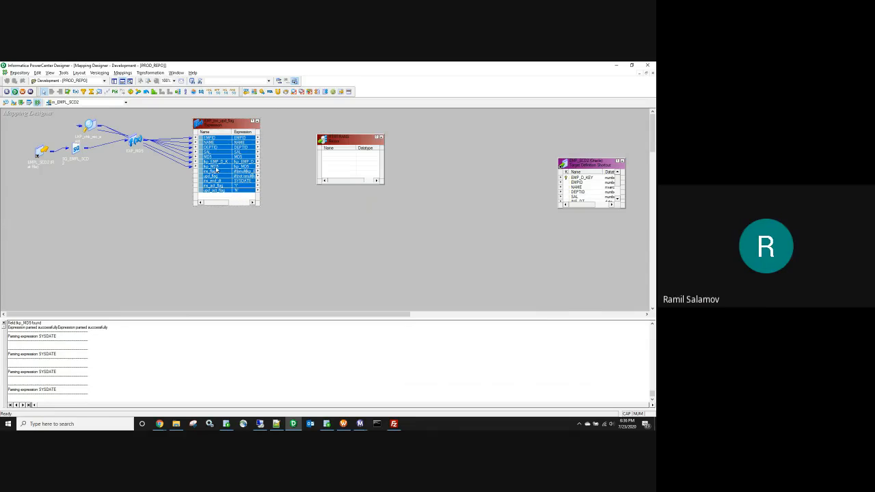
left_click_drag(215, 169, 331, 166)
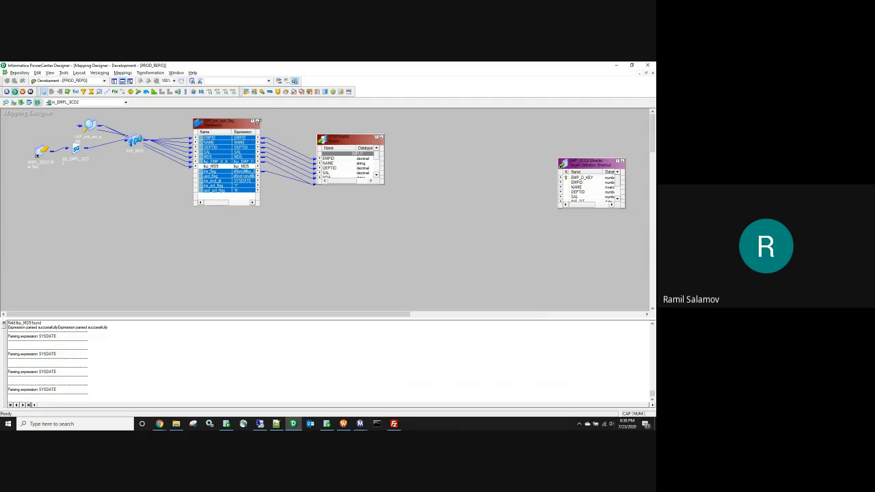
Step: Collapse and restore the expression transformation, and review its properties without changes
left_click(257, 121)
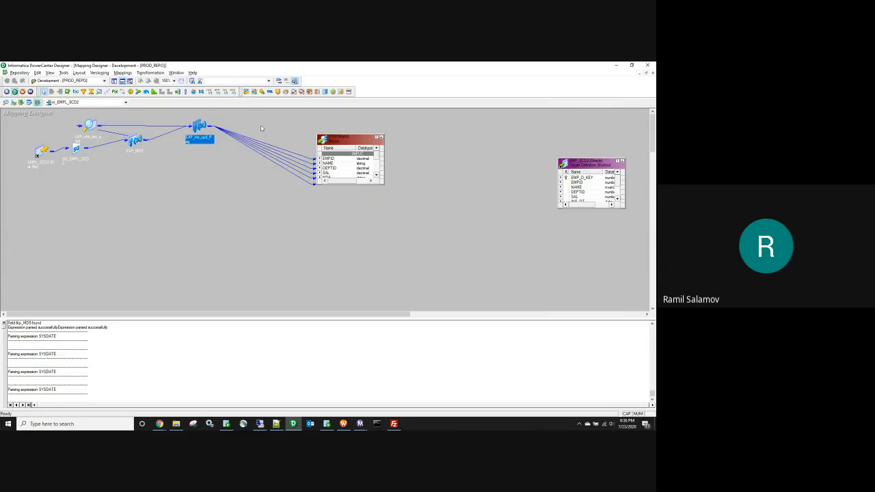
double_click(200, 127)
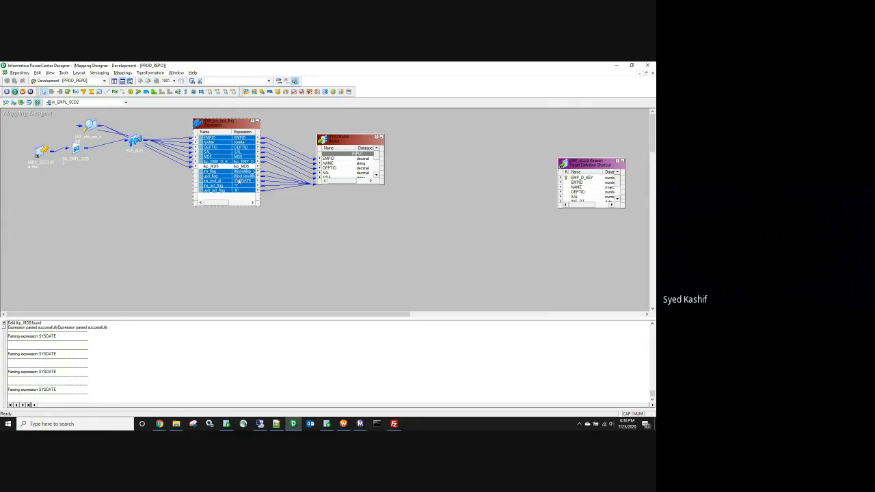
double_click(245, 177)
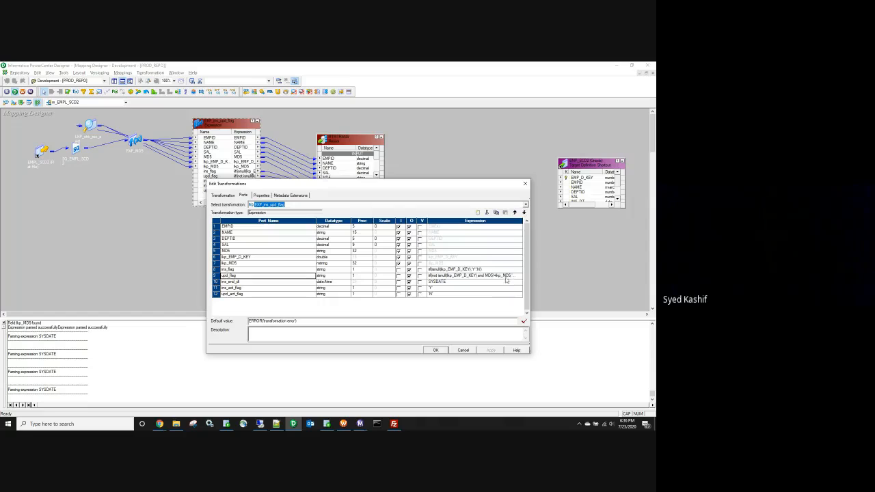
left_click(525, 183)
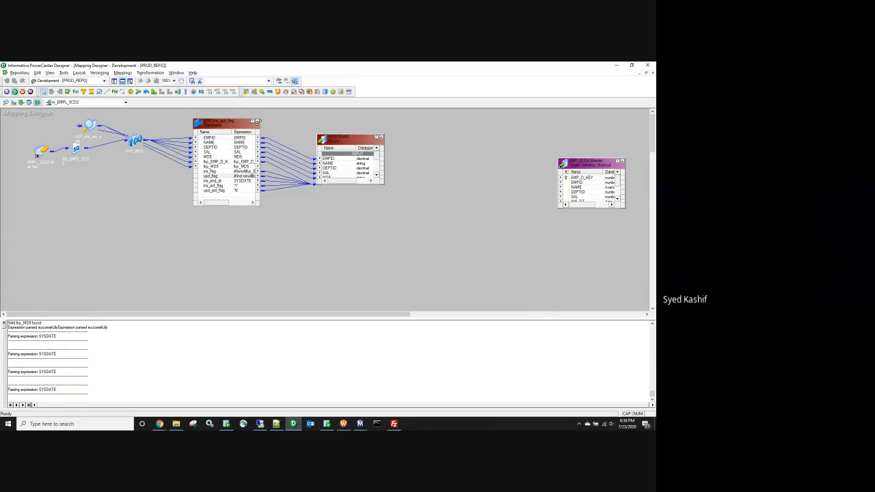
Step: Rename the Router transformation to RTR_ins_upd
left_click(258, 122)
double_click(345, 138)
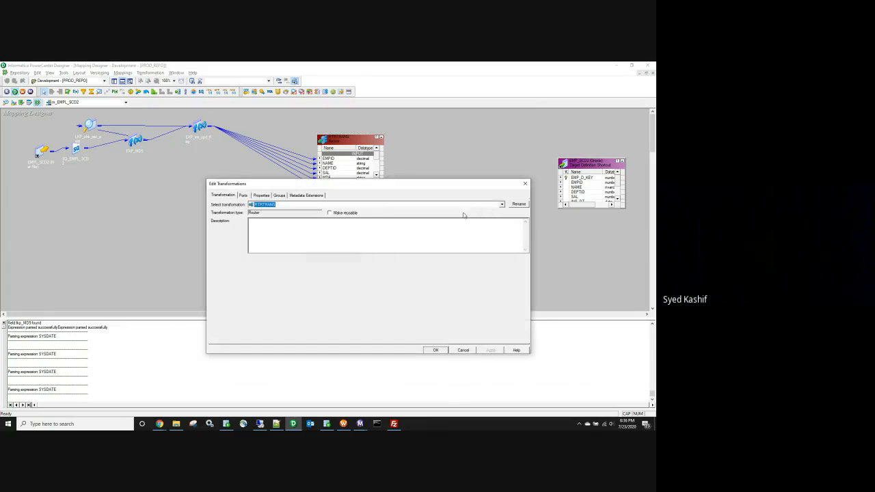
left_click(518, 204)
left_click_drag(332, 270, 312, 271)
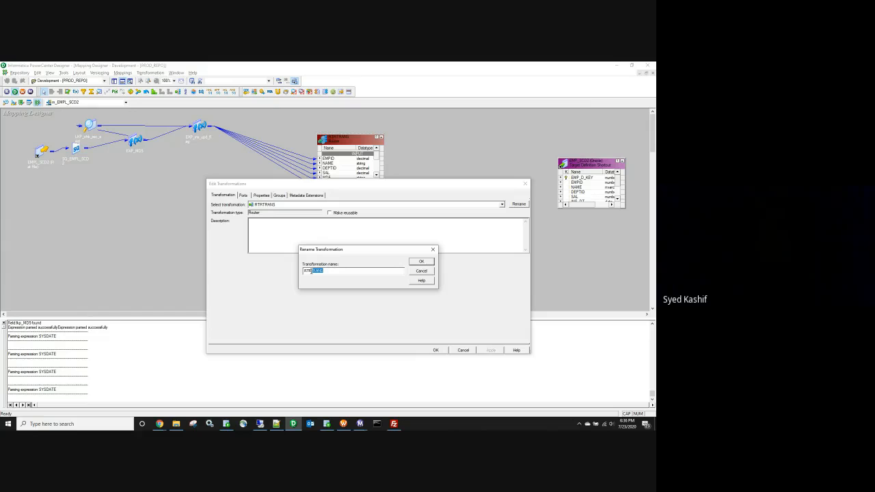
key("BackSpace")
left_click(420, 261)
Step: Add two router groups named Ins and Upd
left_click(280, 196)
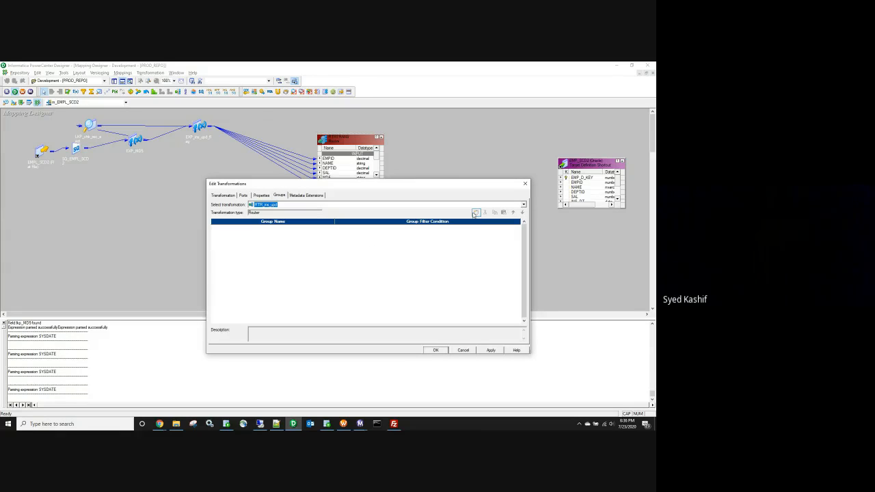
left_click(476, 212)
left_click(475, 213)
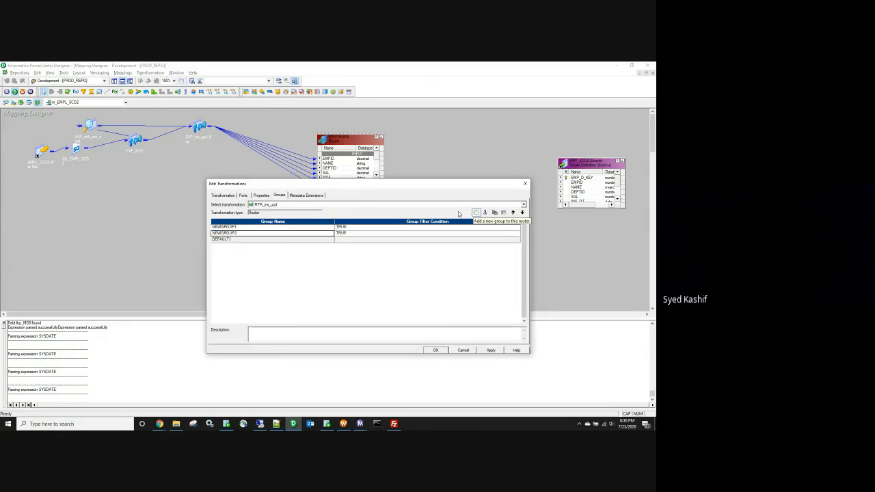
left_click(224, 227)
left_click(224, 228)
type("IN")
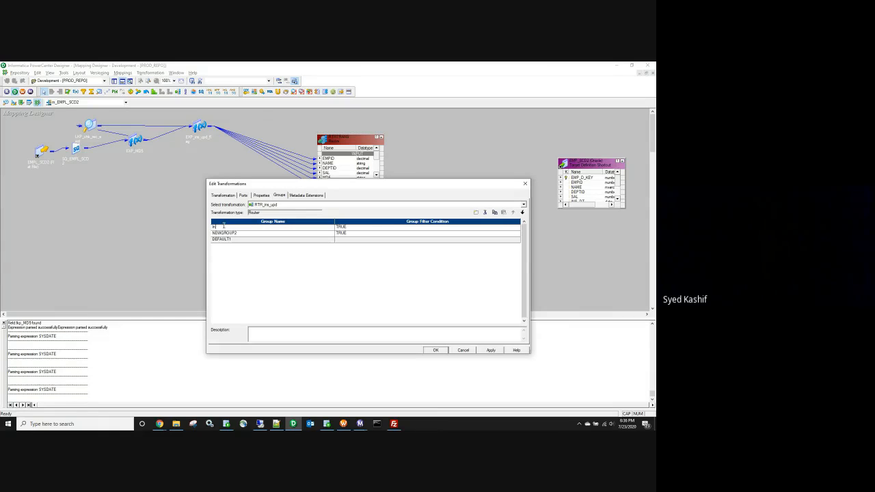
type("s")
left_click(226, 233)
type("u")
Step: Set the Ins group filter condition to ins_flag='Y'
left_click(355, 227)
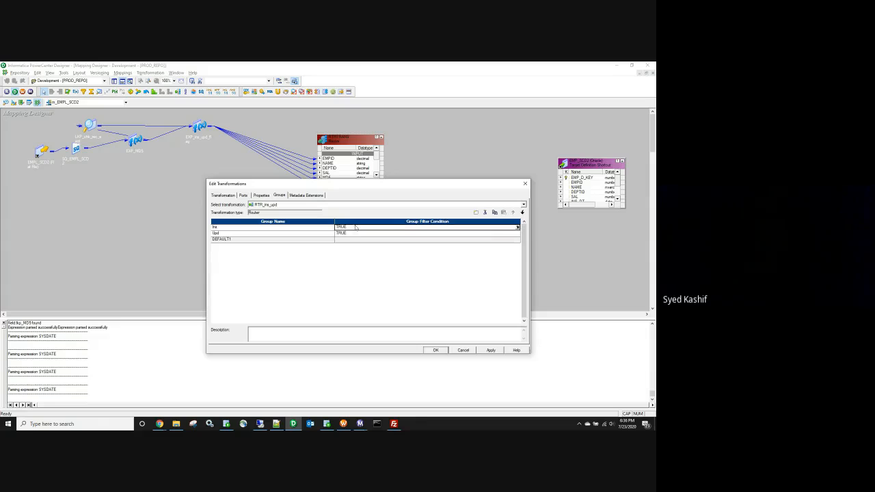
left_click(517, 228)
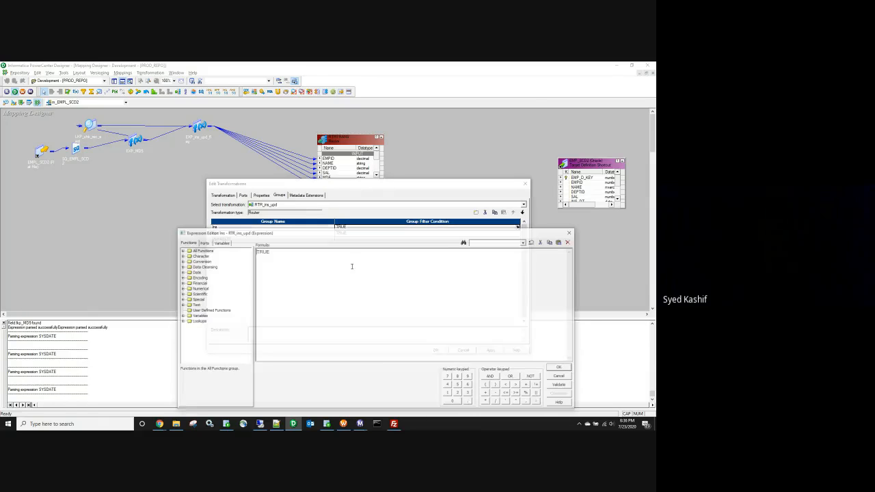
left_click(203, 242)
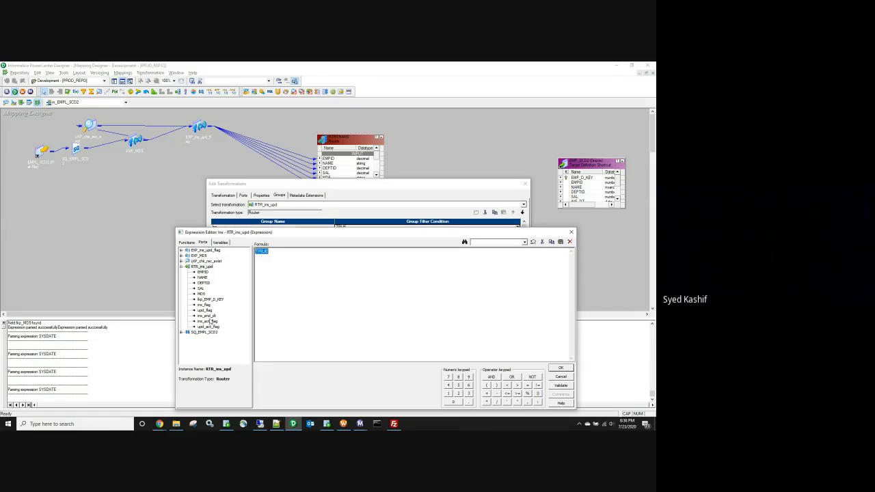
double_click(206, 306)
type("=")
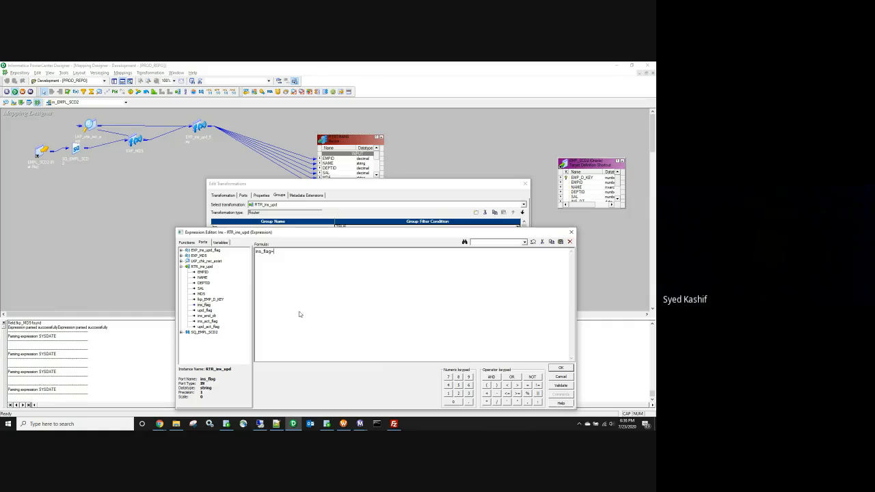
key("BackSpace")
key("BackSpace")
type("'Y'")
left_click(561, 368)
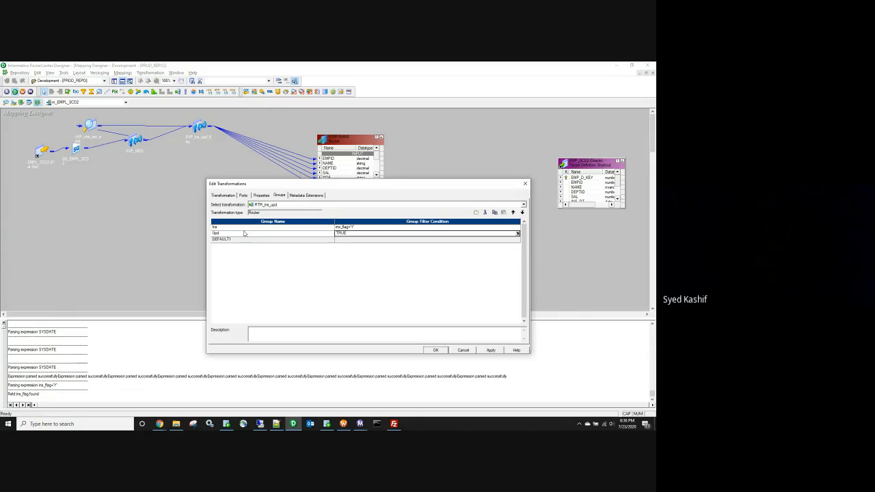
Step: Set the Upd group filter to upd_flag='Y' and apply the router changes
left_click(518, 233)
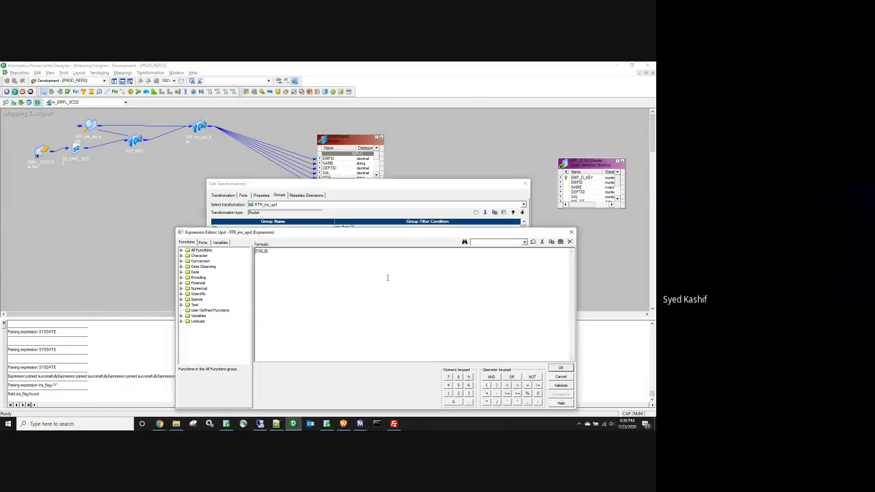
left_click(205, 244)
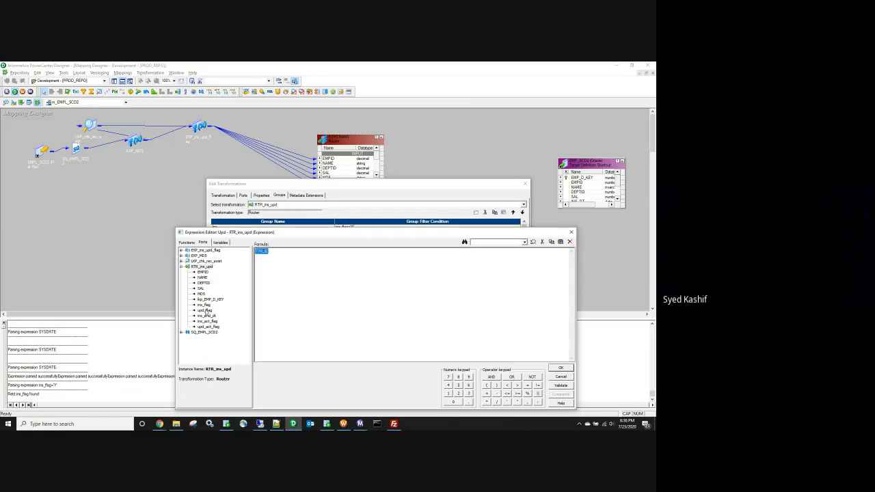
double_click(205, 310)
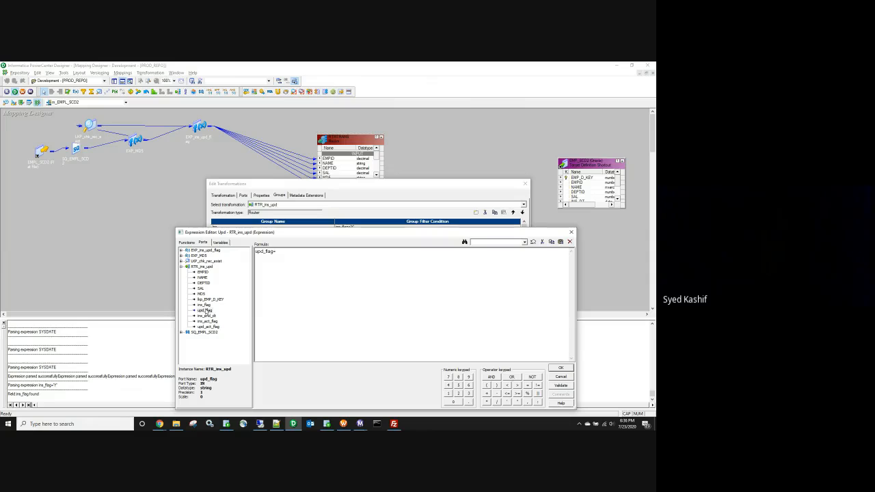
type("='Y'")
left_click(560, 368)
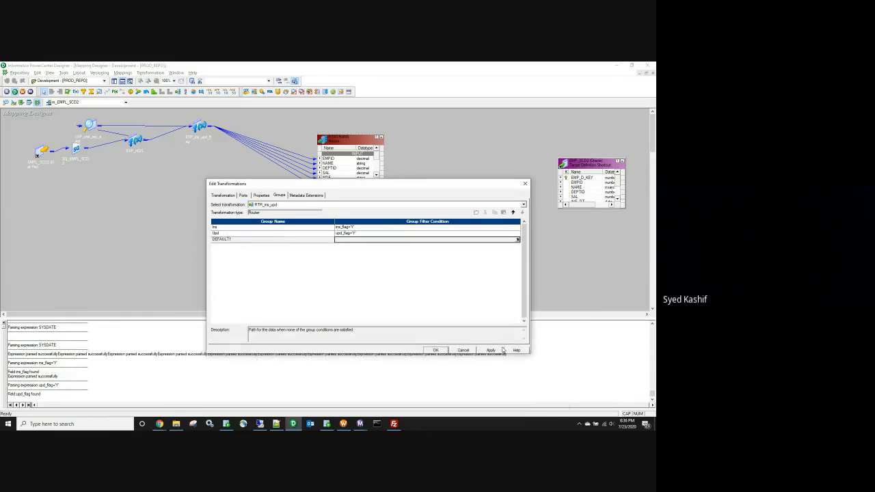
left_click(491, 350)
left_click(436, 350)
Step: Move and enlarge the router box, and move the EMP_SCD2 target up and left
left_click_drag(348, 139, 253, 120)
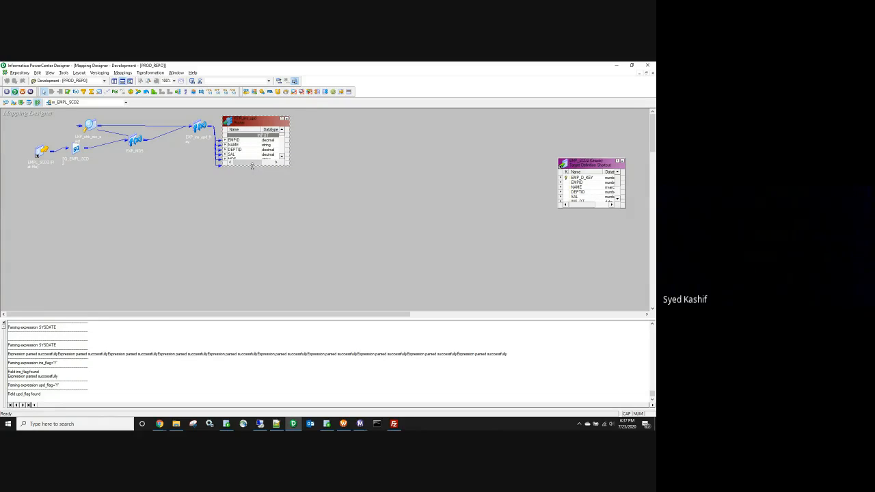
left_click_drag(252, 165, 259, 291)
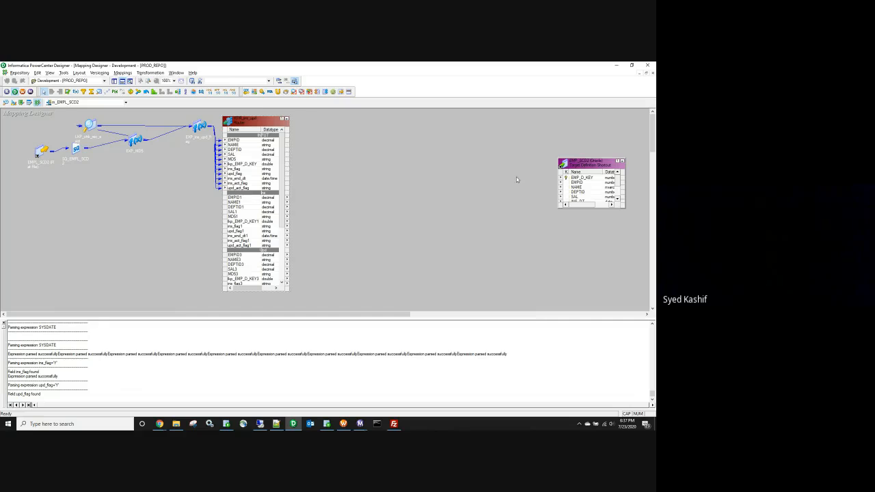
left_click_drag(586, 162, 536, 136)
Step: Rename the EMP_SCD2 target instance to EMP_SCD2_ins
double_click(538, 141)
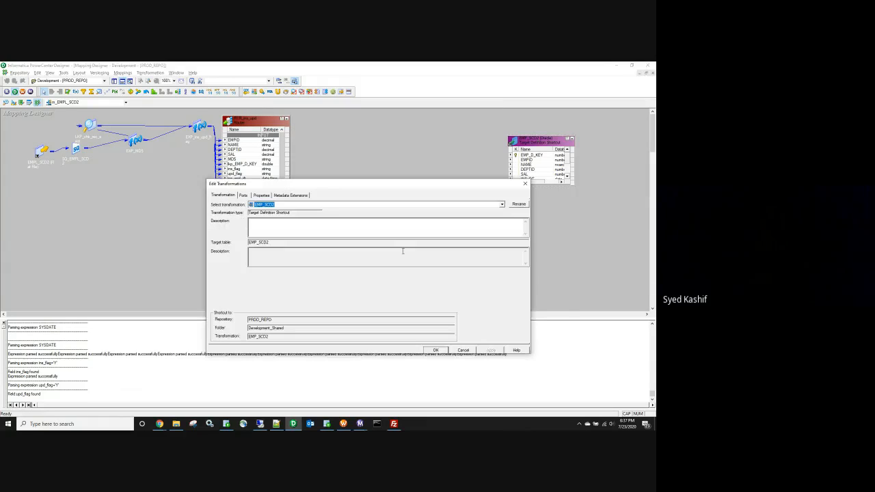
left_click(517, 204)
left_click(345, 272)
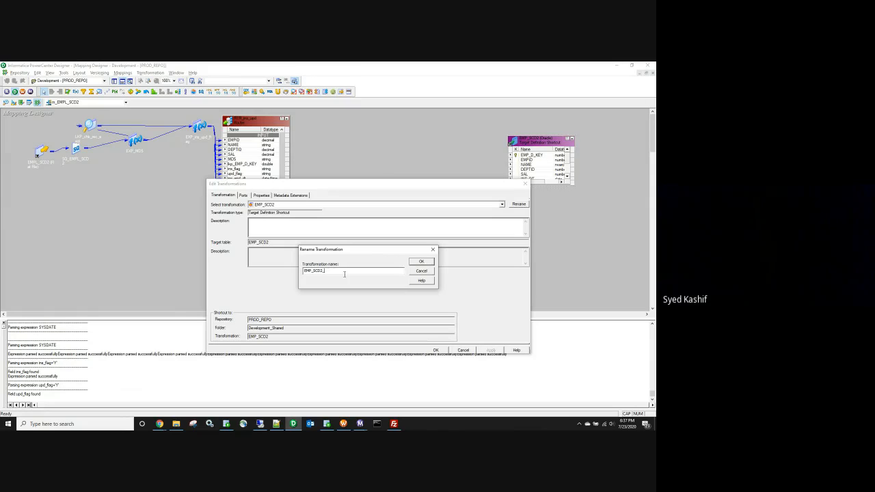
type("_ins")
left_click(421, 261)
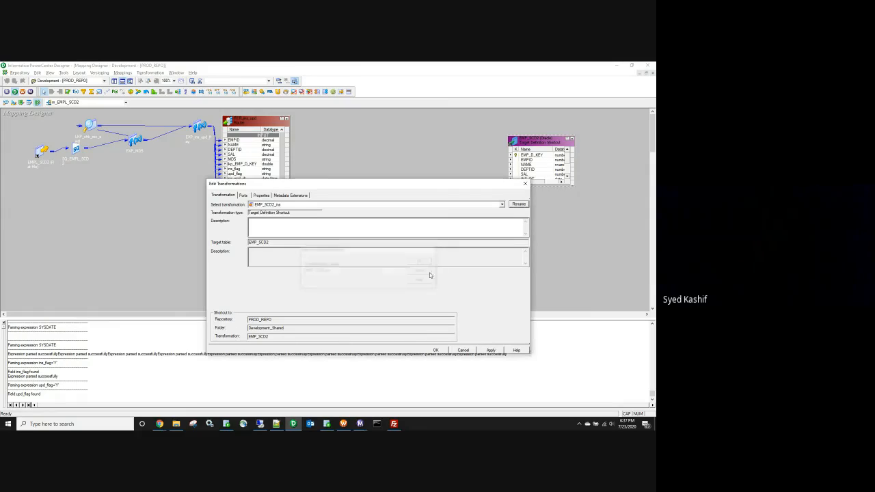
left_click(436, 350)
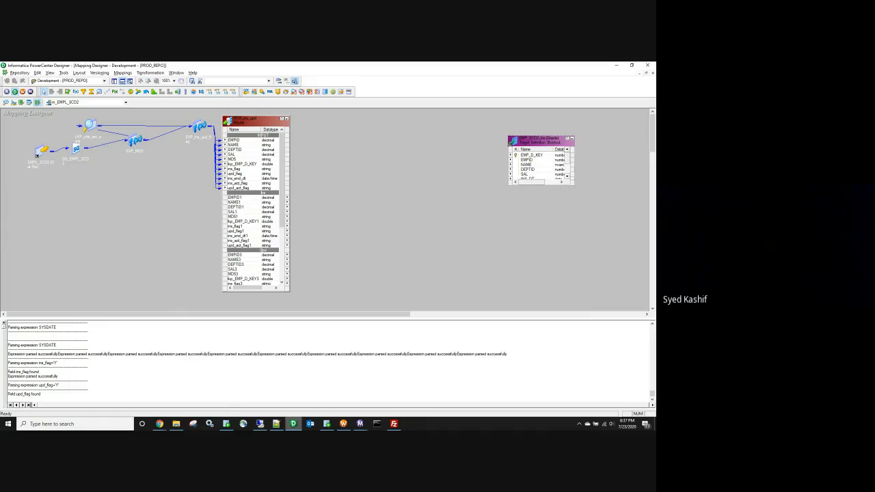
Step: Resize the target definition box so all columns down to ACT_FLAG show
left_click(159, 424)
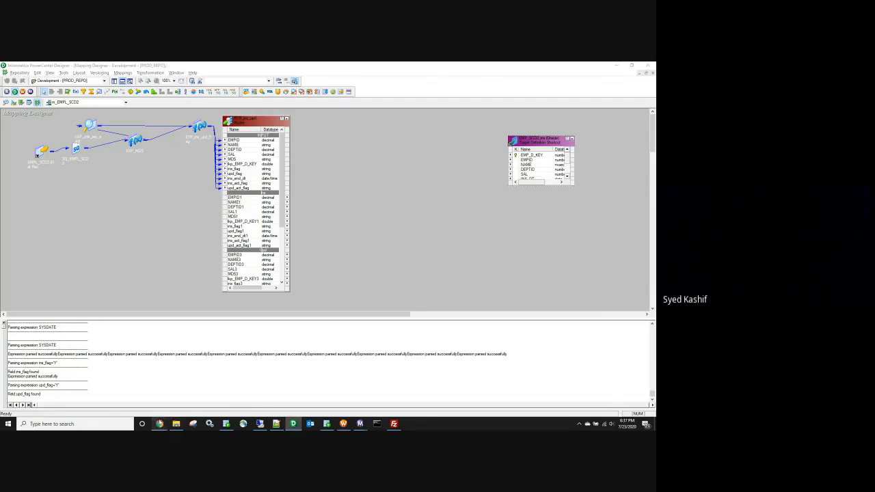
left_click_drag(508, 135, 463, 121)
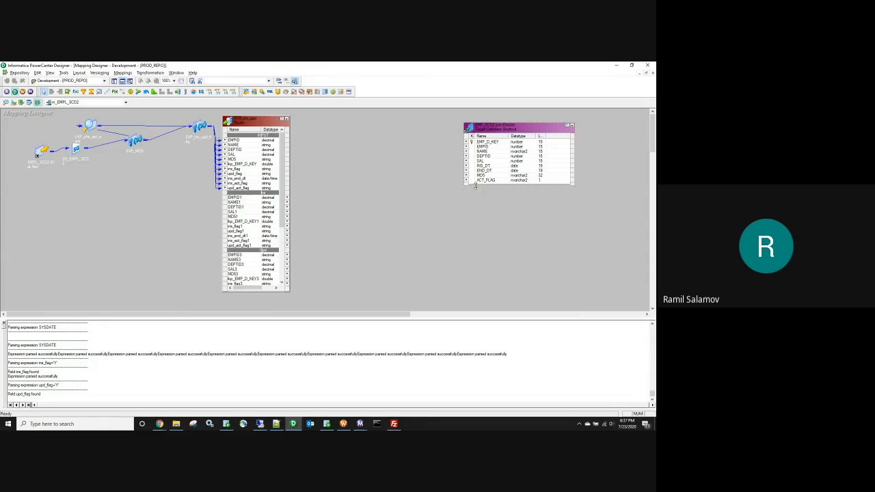
left_click_drag(474, 186, 476, 197)
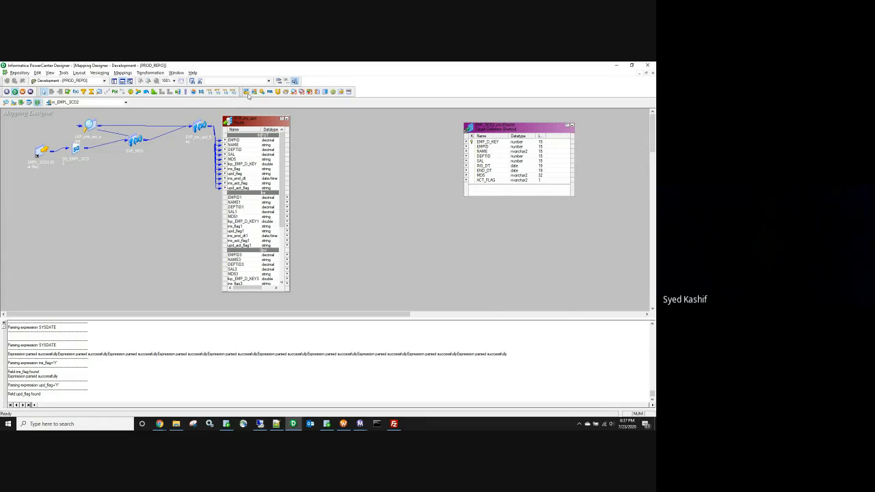
Step: Add a Sequence Generator and link its NEXTVAL to the target's EMP_D_KEY
left_click(114, 92)
left_click(319, 137)
left_click_drag(335, 156, 479, 141)
Step: Rename the sequence generator to SEQ_emp_d_key
double_click(353, 142)
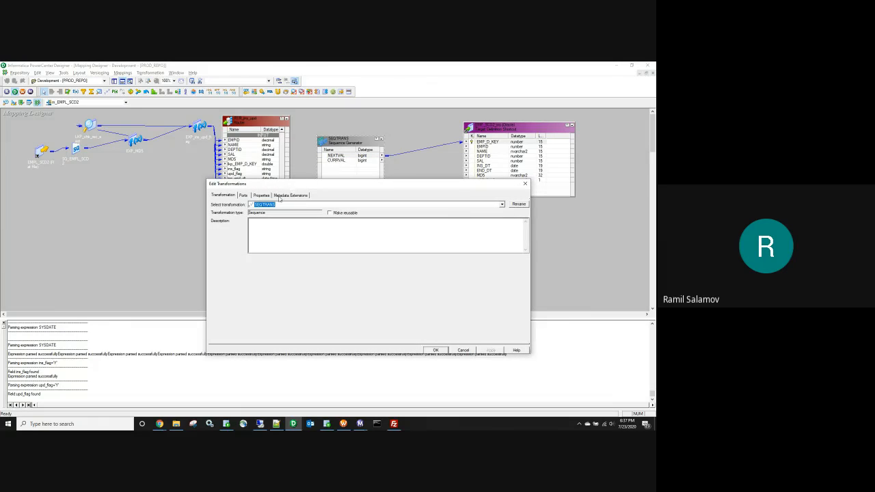
left_click(516, 205)
left_click_drag(325, 271, 312, 271)
type("_emp_d_key")
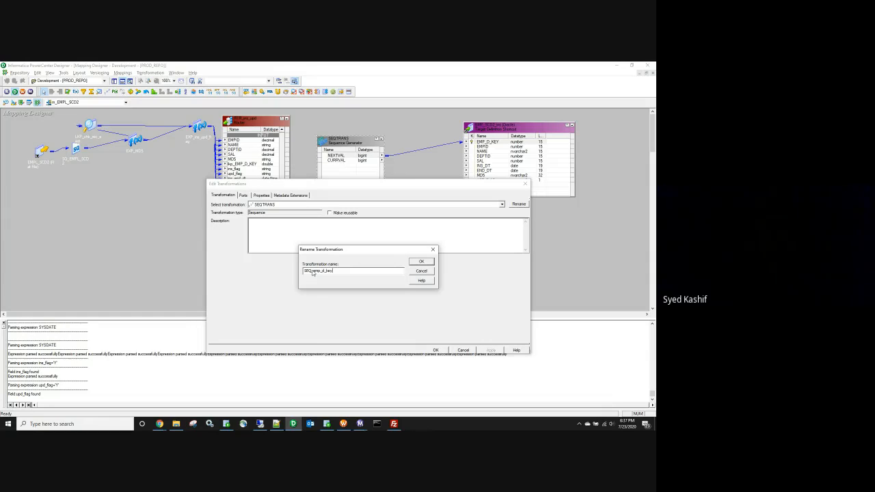
left_click(419, 264)
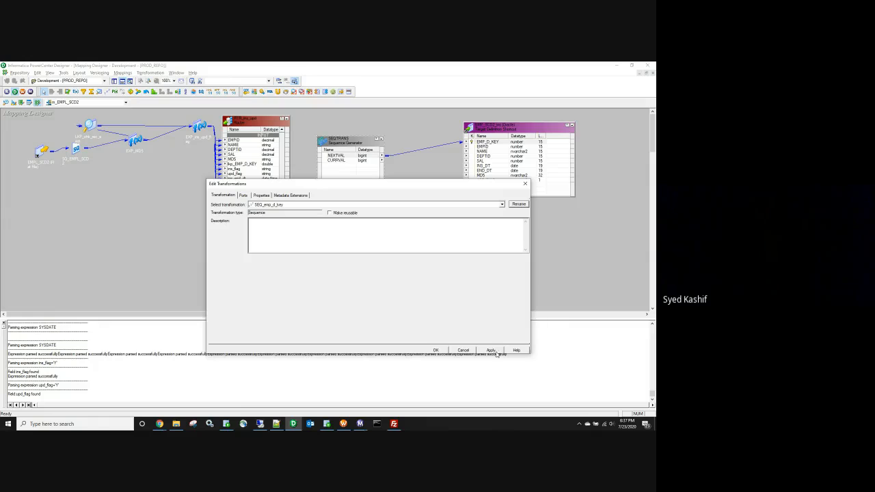
left_click(436, 351)
Step: Review the sequence's start value and increment, then collapse it to an icon
left_click(345, 149)
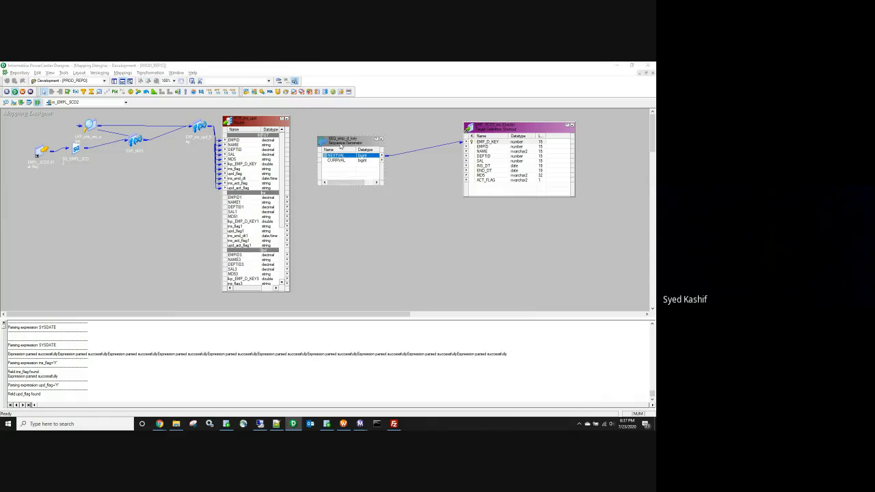
double_click(345, 149)
left_click(268, 197)
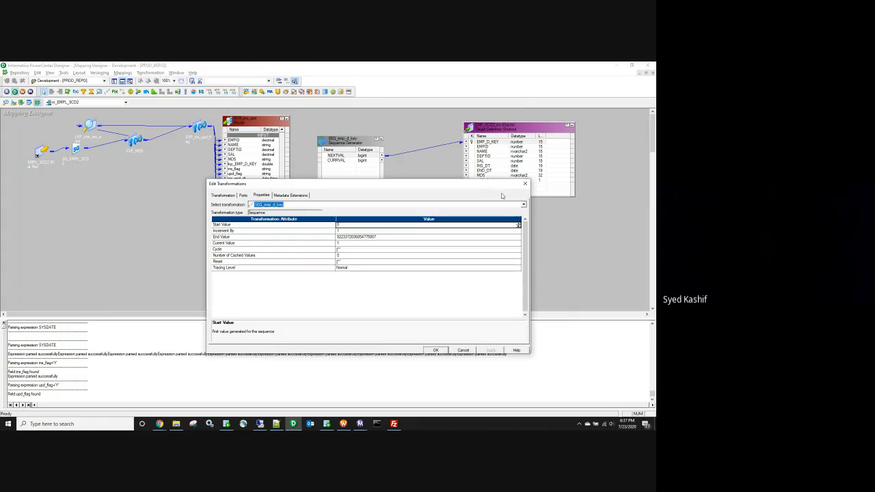
left_click(525, 183)
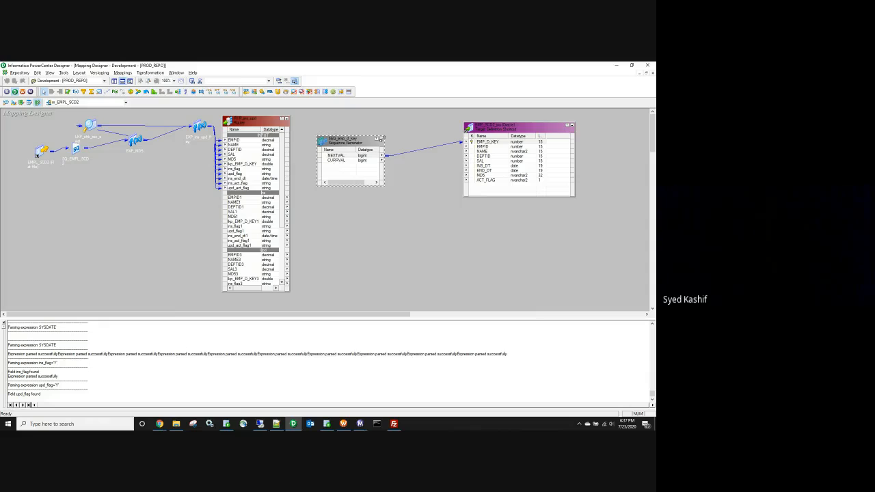
left_click(381, 139)
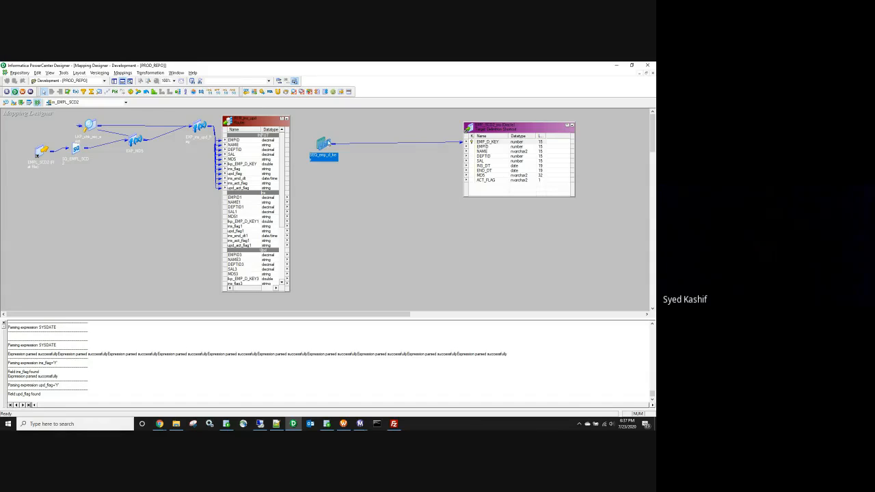
left_click(245, 197)
Step: Link router ports EMPID1–SAL1, ins_end_dt1, MD51 and ins_act_flag1 to the EMP_SCD2_ins target
left_click_drag(242, 204, 482, 147)
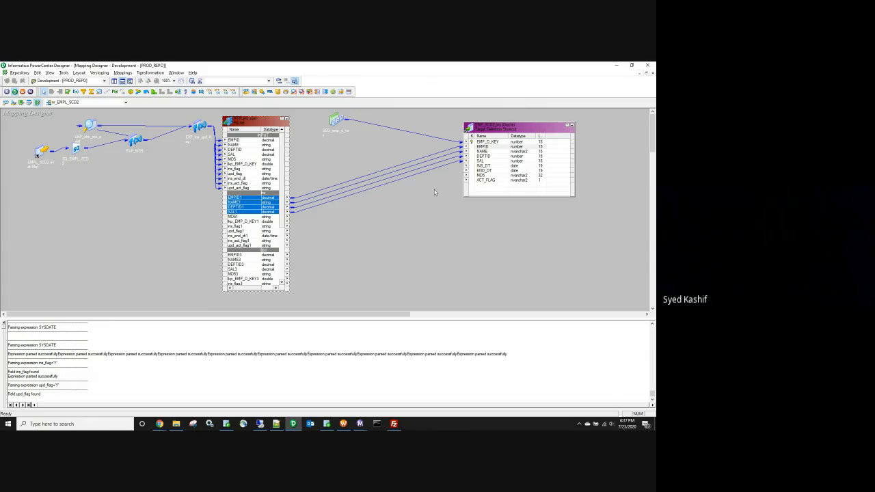
left_click_drag(249, 236, 486, 168)
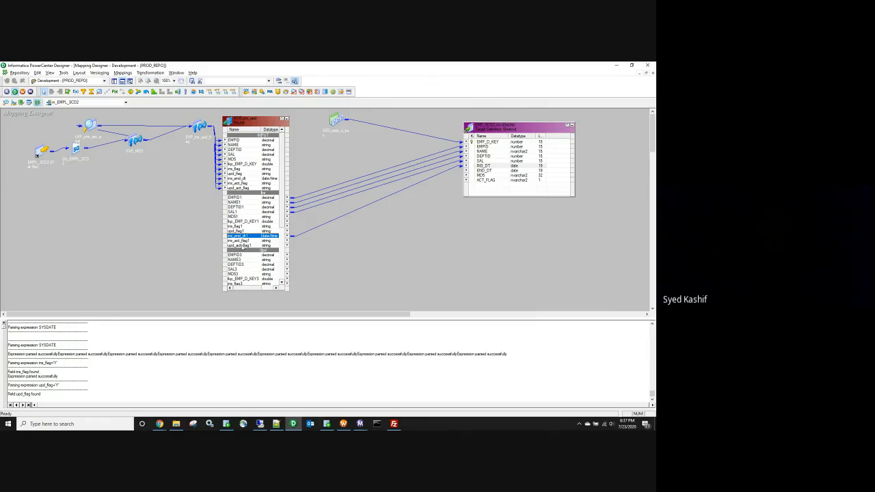
left_click_drag(237, 218, 482, 178)
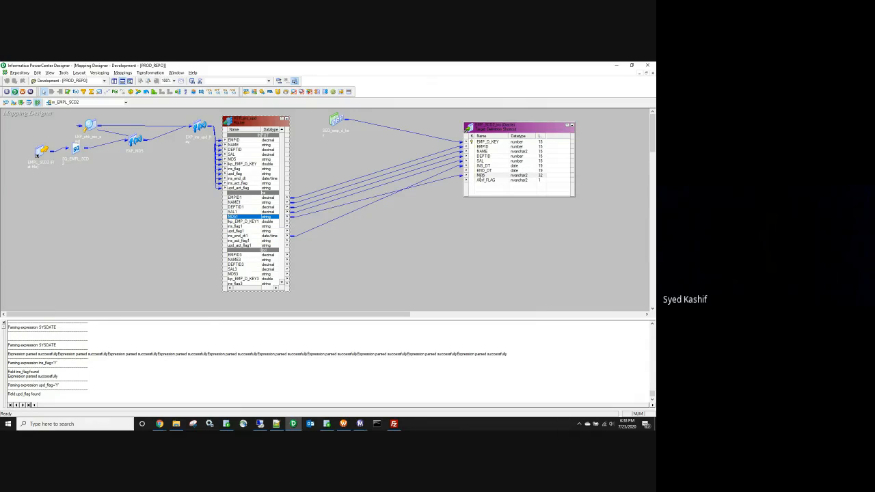
left_click(492, 180)
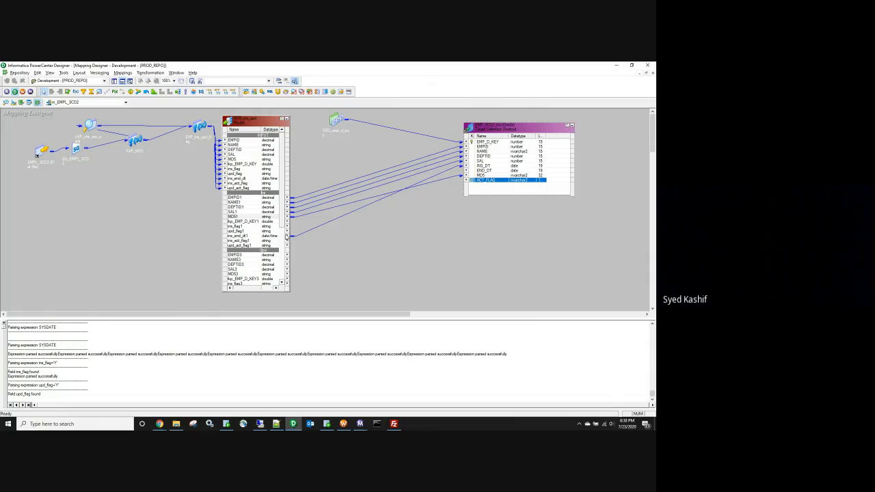
left_click(243, 245)
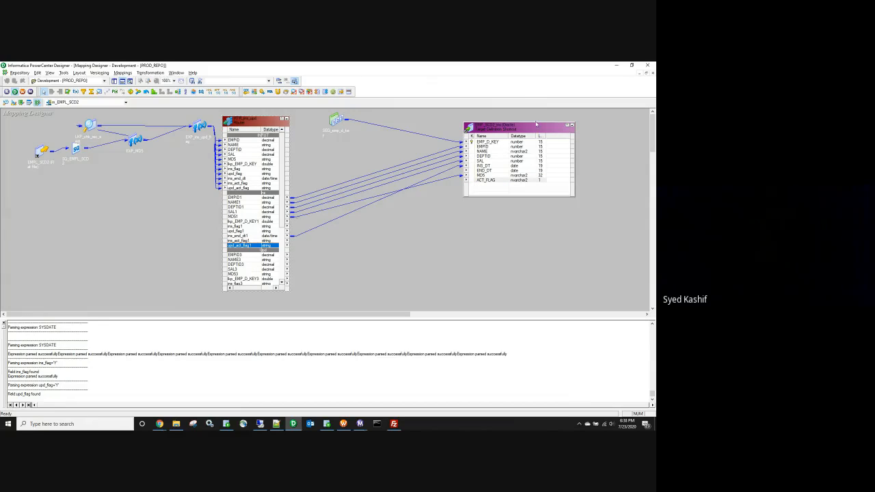
left_click_drag(248, 241, 484, 184)
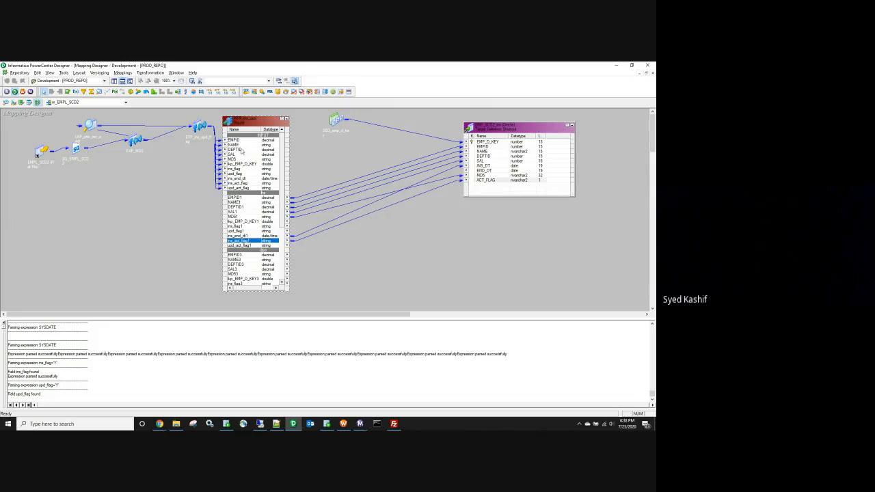
Step: Move the expression transformation aside and trace ACT_FLAG's link path backward
double_click(200, 127)
left_click_drag(215, 126, 92, 158)
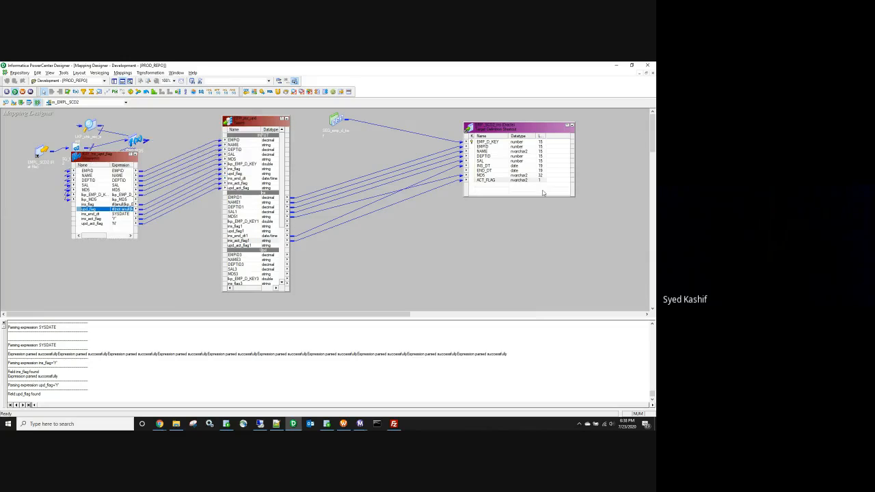
right_click(508, 181)
mouse_move(552, 194)
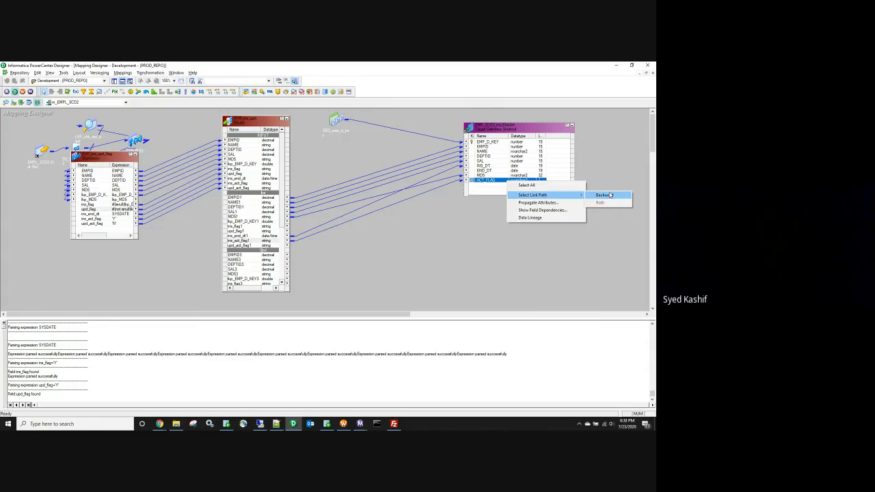
left_click(594, 196)
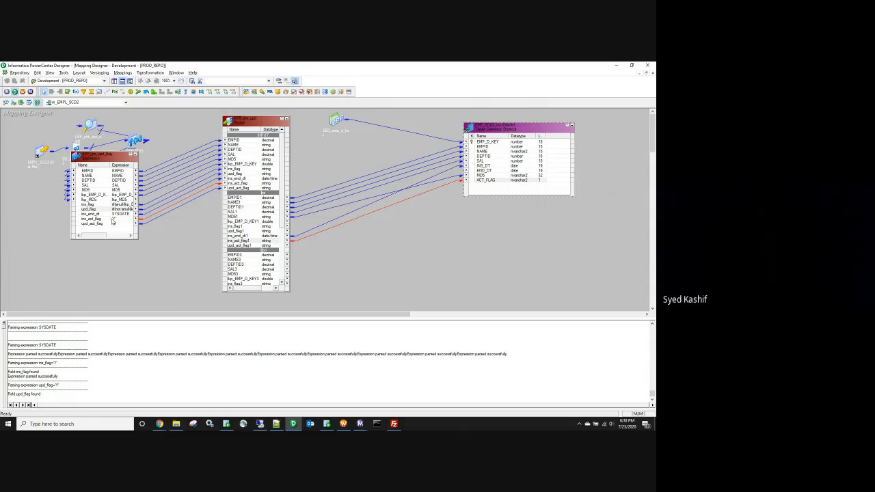
left_click(529, 130)
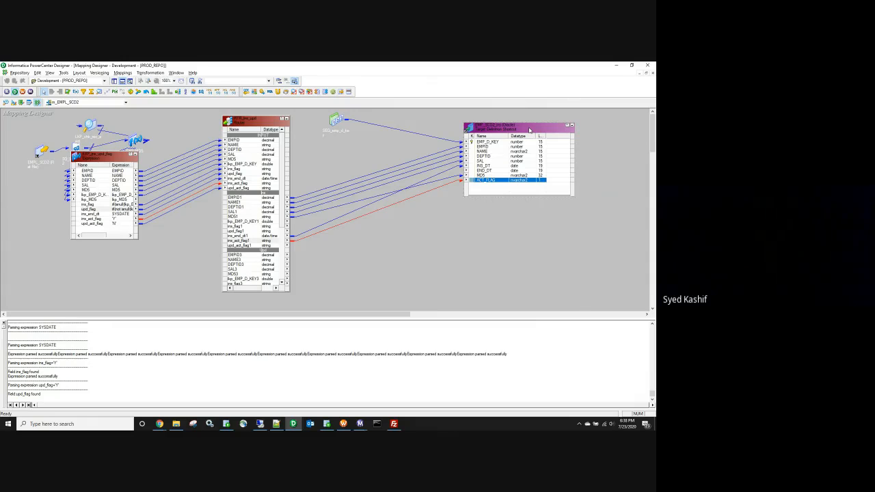
Step: Paste a copy of the EMP_SCD2 target below the original one
key("ctrl+c")
key("ctrl+v")
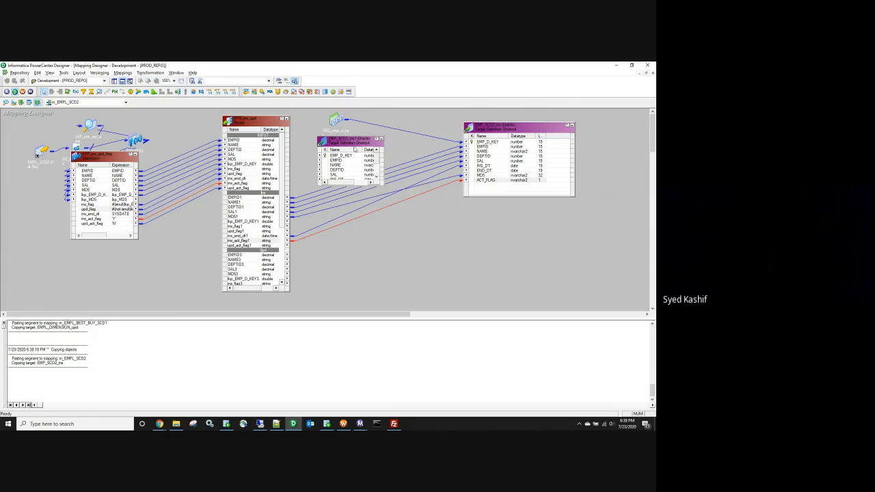
left_click_drag(353, 148, 502, 233)
left_click(475, 179)
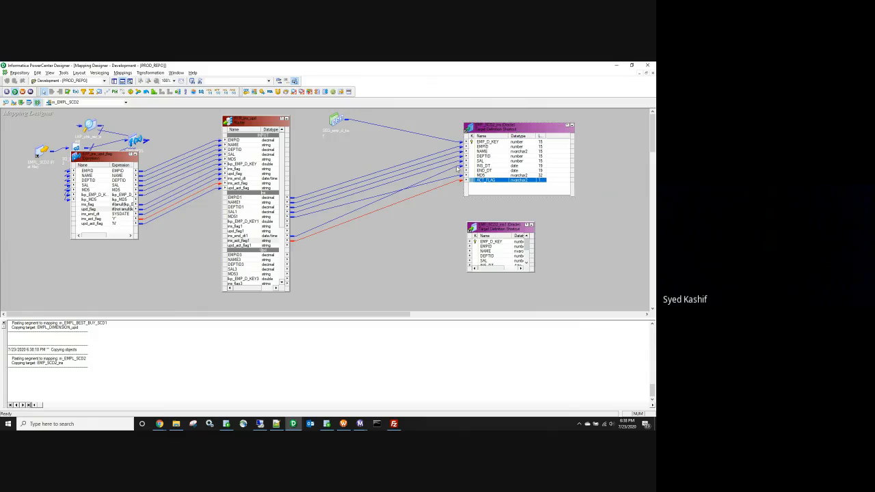
double_click(514, 134)
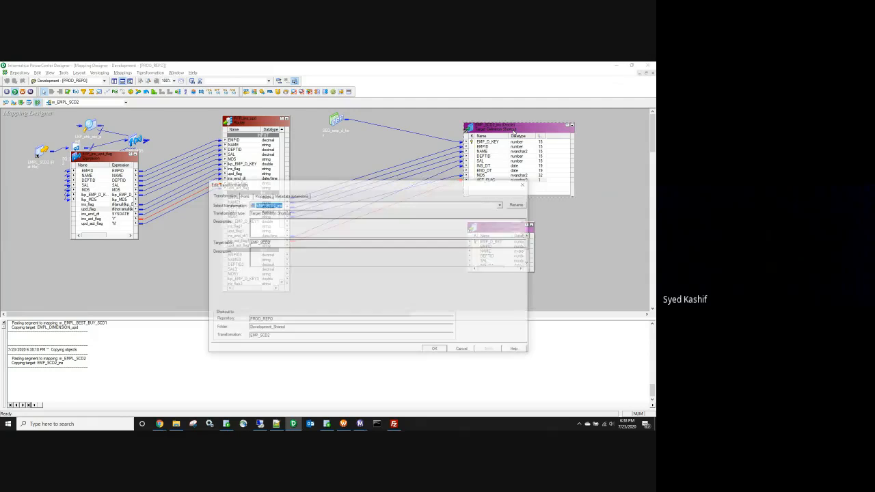
double_click(260, 242)
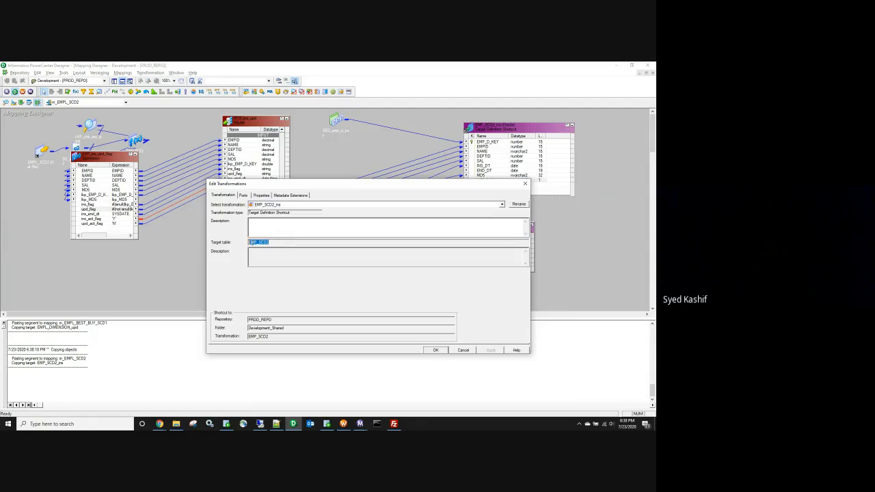
left_click(525, 183)
Step: Rename the copy to EMP_SCD2_upd and enlarge it to show all columns
double_click(499, 227)
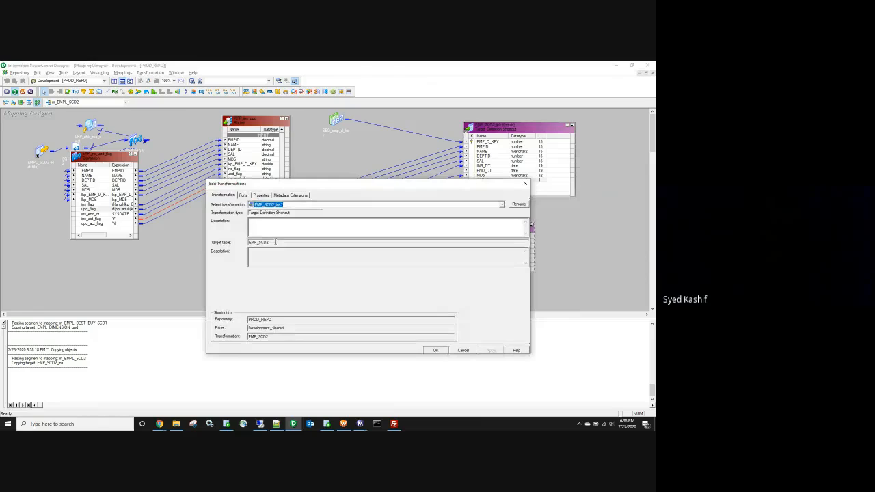
left_click_drag(275, 242, 238, 242)
left_click(524, 204)
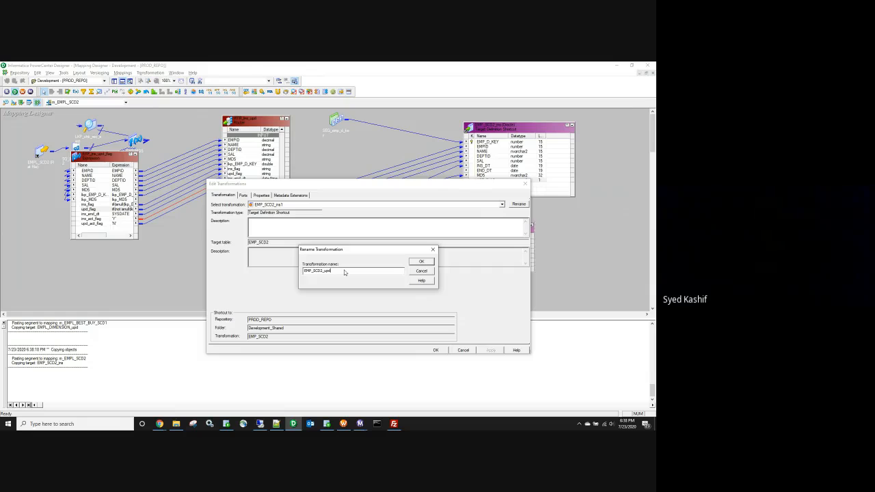
left_click(432, 264)
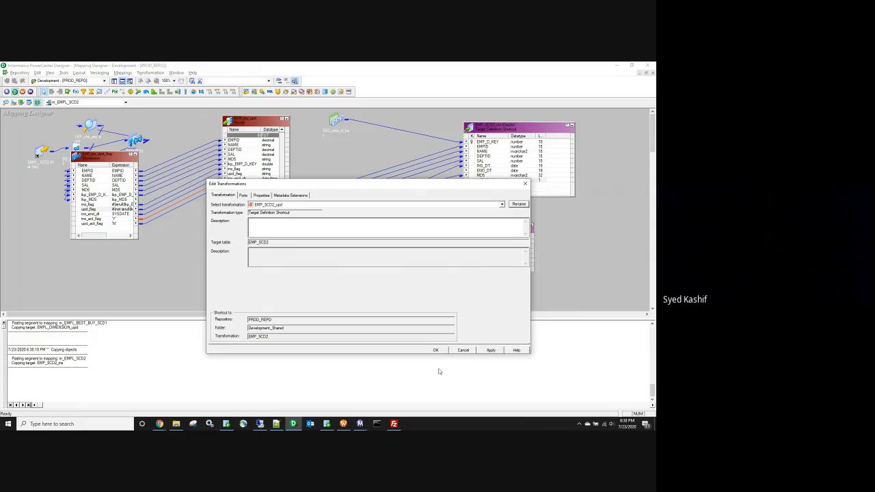
left_click(489, 351)
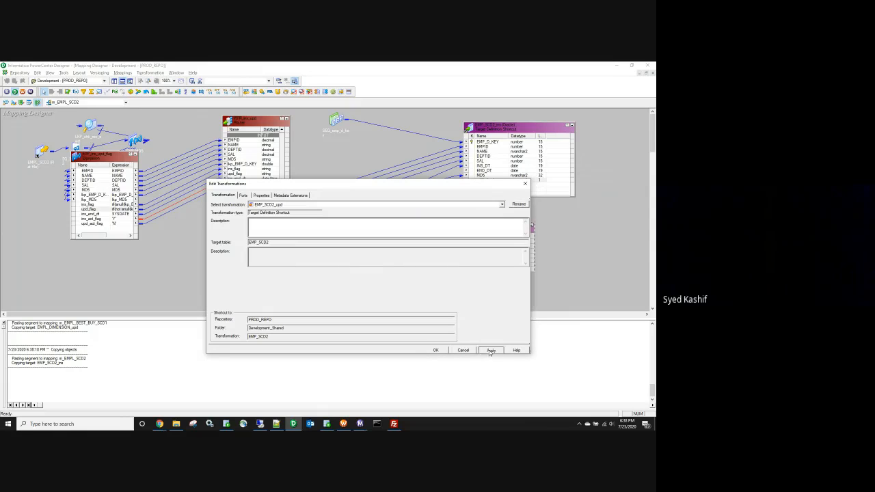
left_click(435, 351)
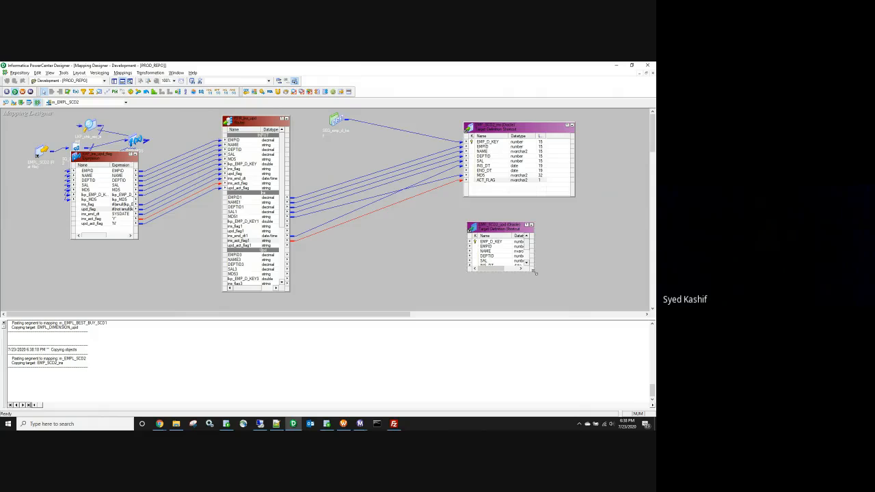
left_click_drag(533, 272, 550, 296)
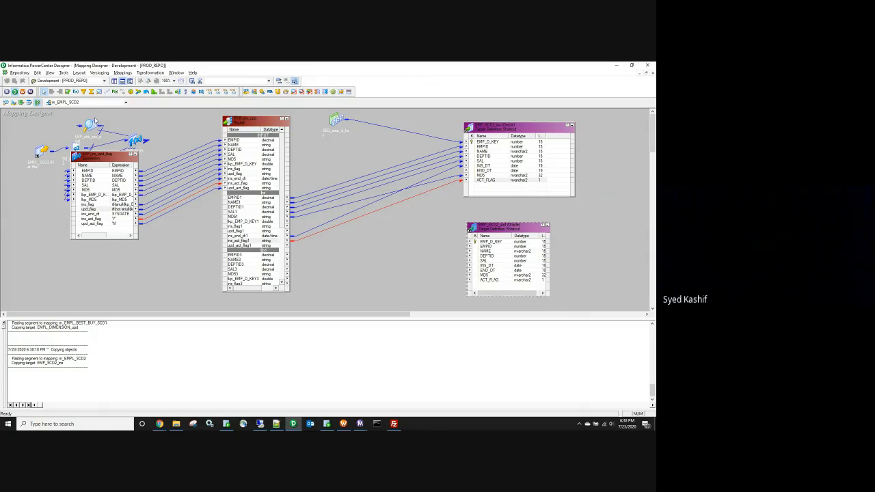
left_click(44, 92)
Step: Place the UPDTRANS update strategy and pass lkp_EMP_D_KEY3 into it
left_click(336, 258)
left_click_drag(365, 263, 362, 255)
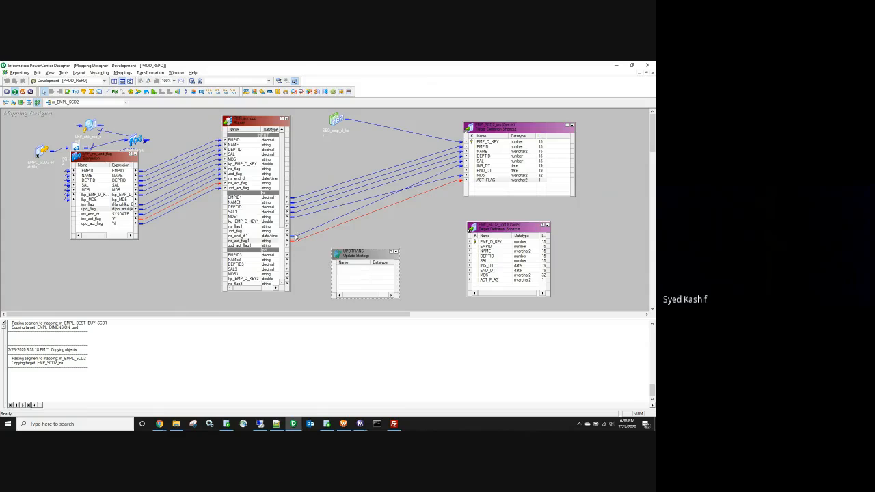
left_click(294, 239)
scroll(280, 214, "down", 3)
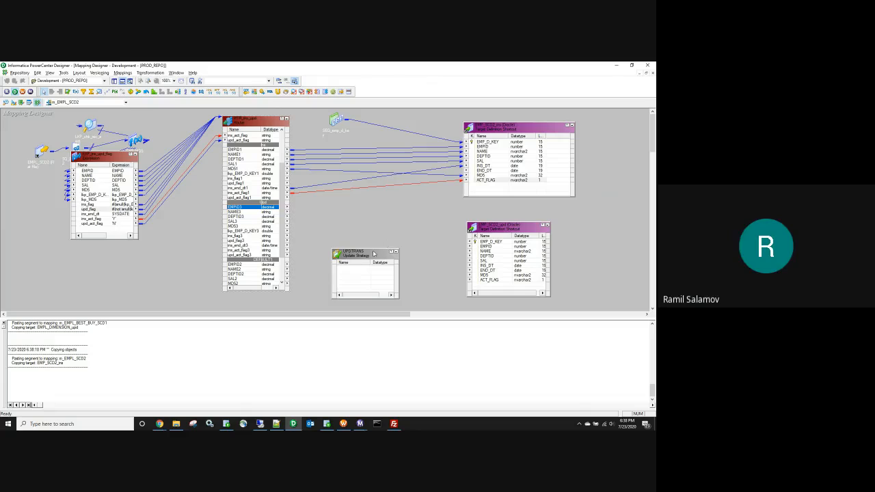
left_click_drag(365, 251, 364, 229)
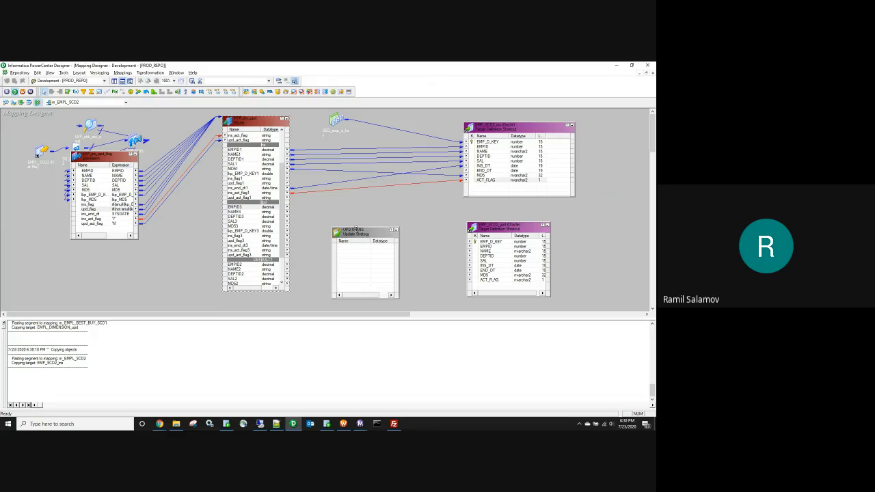
left_click_drag(233, 232, 365, 254)
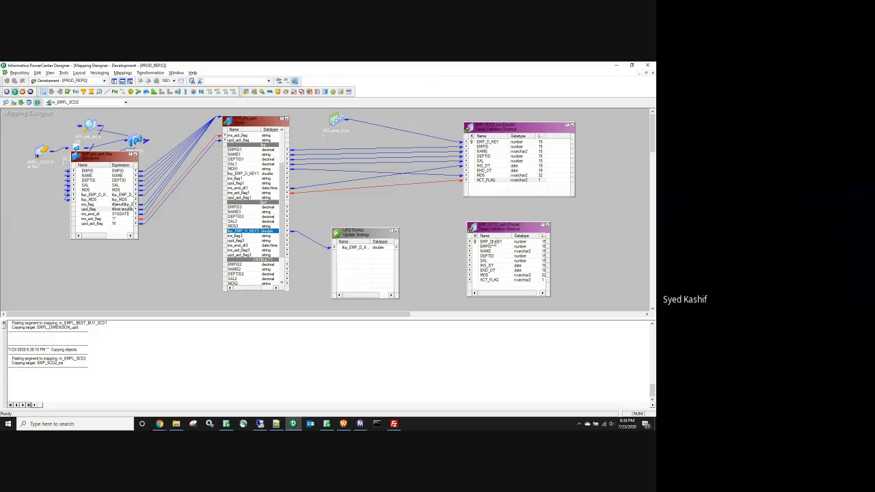
left_click(353, 249)
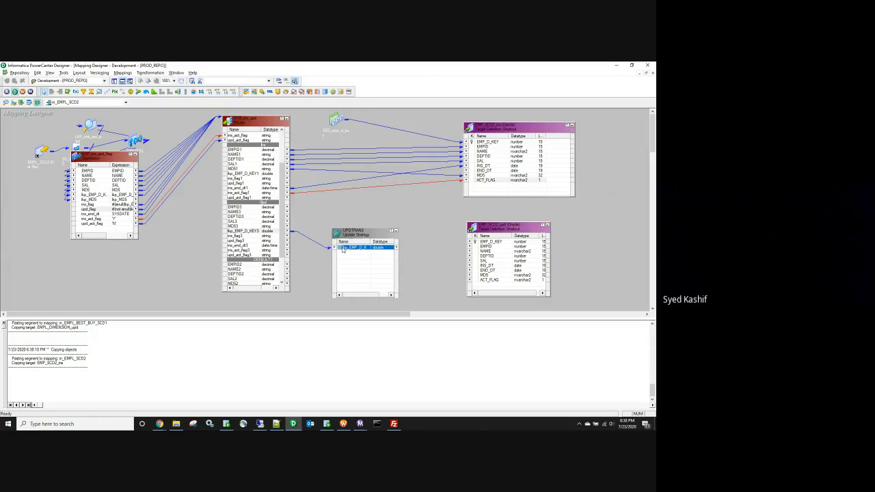
Step: Widen the update strategy box, then bring up the Batch-10 spreadsheet in Chrome
left_click_drag(399, 234, 422, 233)
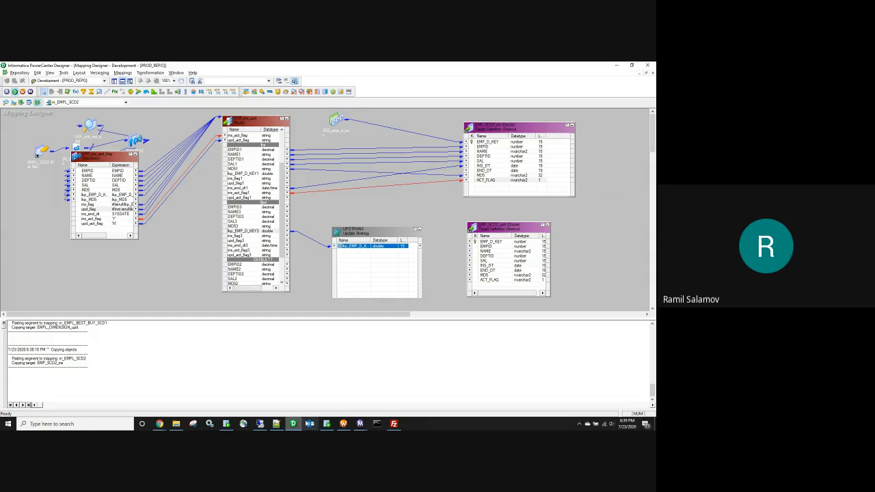
left_click(159, 424)
left_click(129, 403)
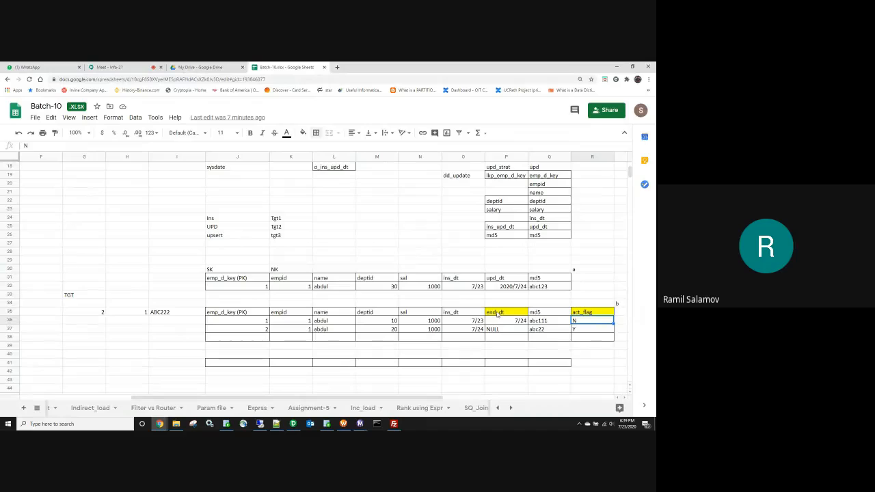
Step: Check the act_flag cell R35 in the sheet, then return to Designer
left_click(587, 312)
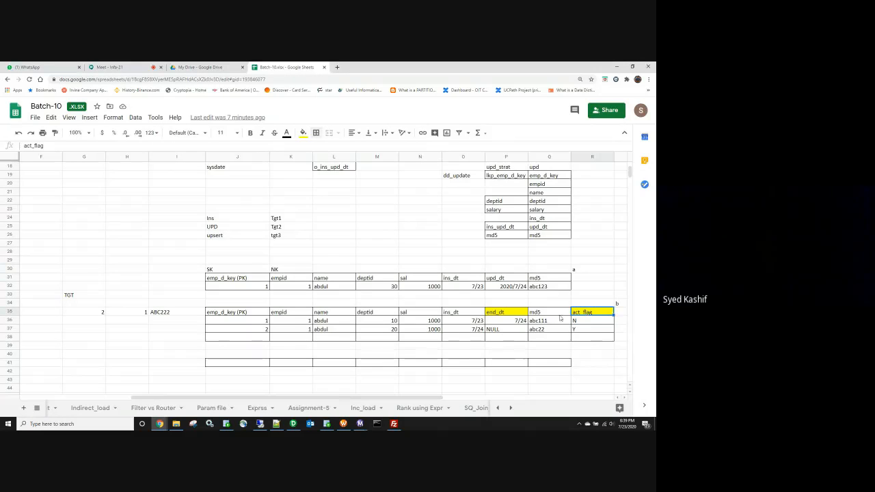
left_click(293, 423)
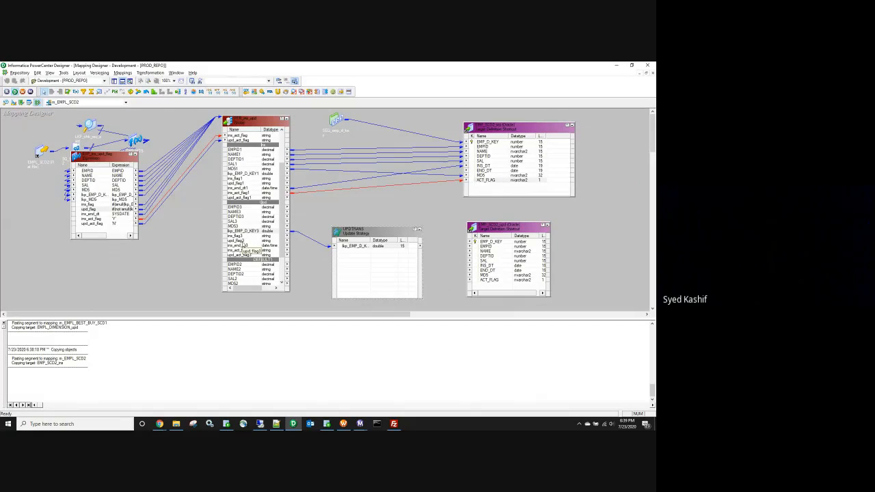
Step: Pass ins_end_dt3 and upd_act_flag3 into the UPDTRANS update strategy
left_click(247, 246)
left_click_drag(253, 250, 353, 259)
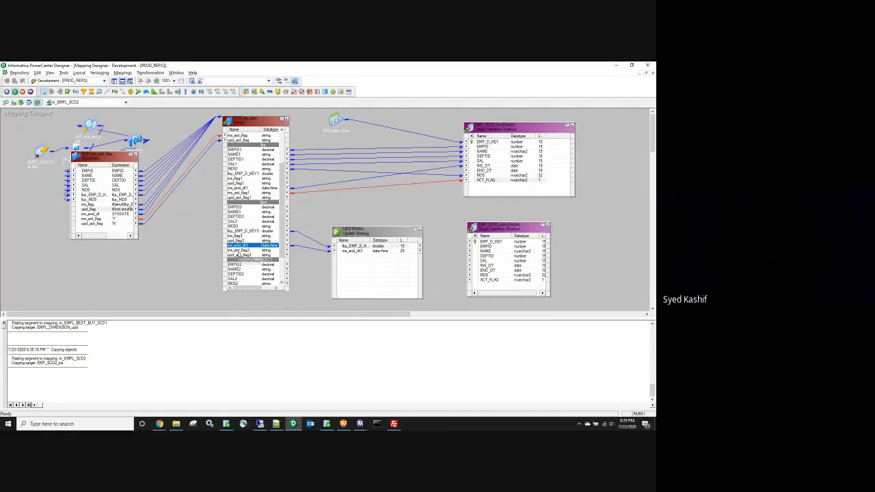
left_click(256, 256)
left_click_drag(256, 261, 352, 251)
Step: Link UPDTRANS ports to the target's EMP_D_KEY, END_DT and ACT_FLAG columns
left_click_drag(451, 250, 482, 242)
left_click(355, 251)
left_click_drag(373, 251, 487, 270)
left_click(359, 256)
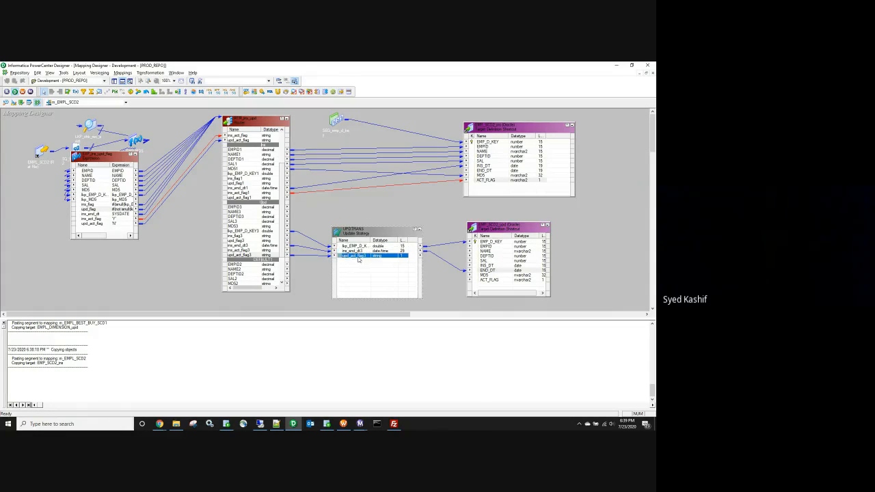
left_click_drag(345, 258, 488, 280)
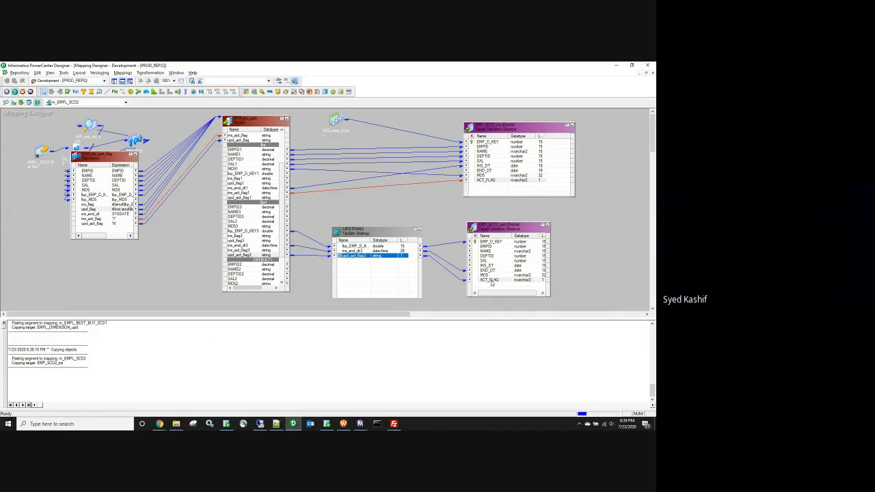
Step: Set the Update Strategy Expression to 1 and save the mapping
double_click(378, 233)
left_click(262, 195)
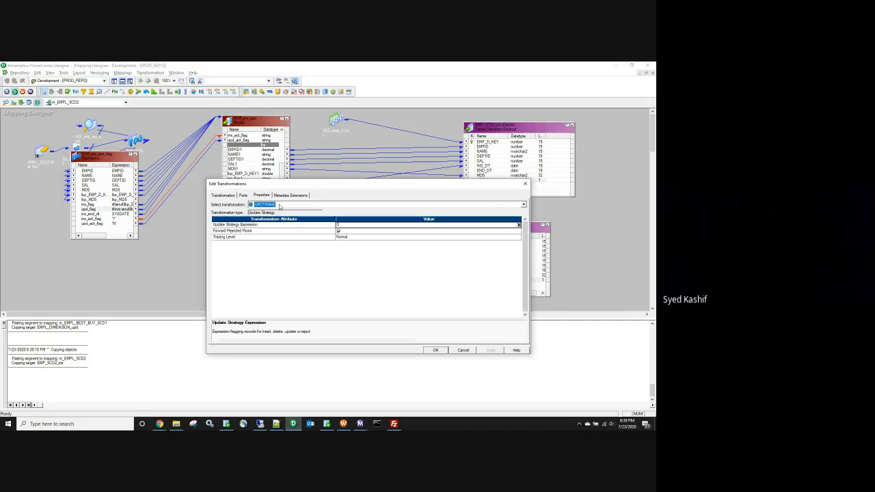
left_click(338, 225)
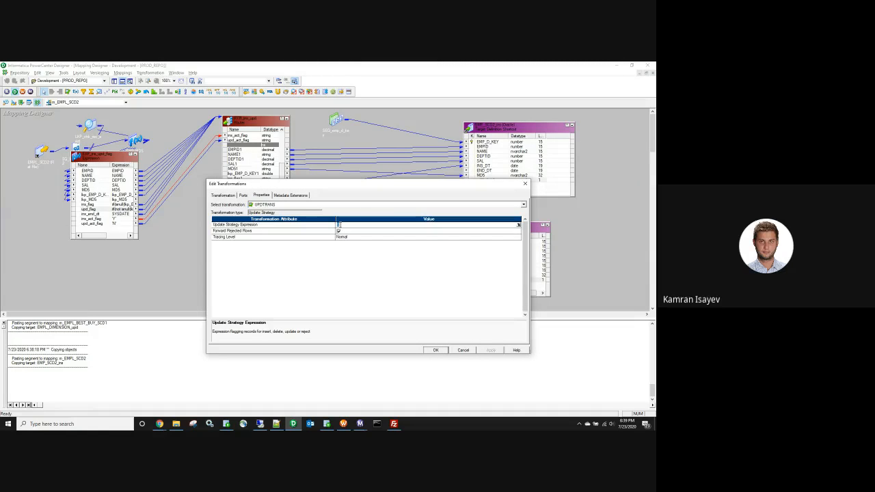
left_click(437, 350)
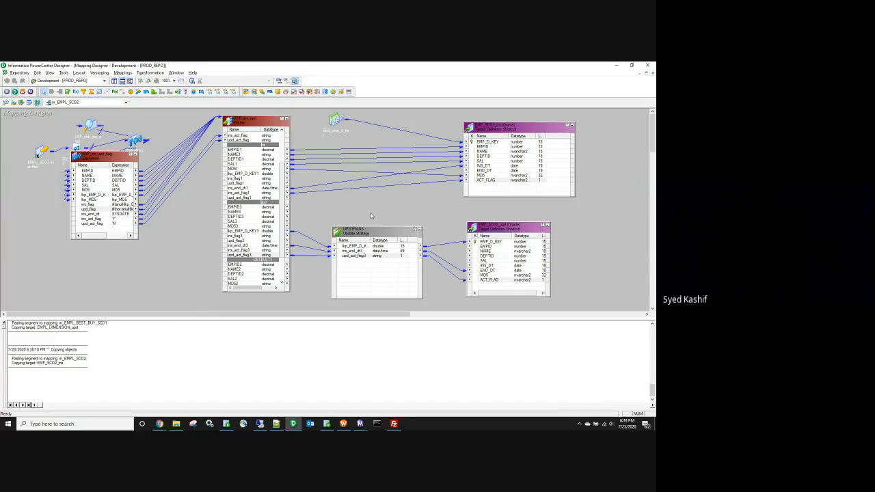
key("ctrl+s")
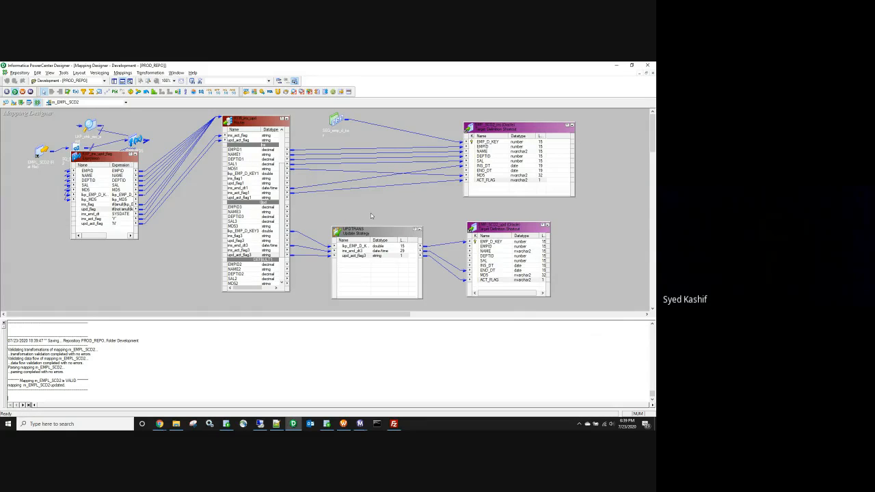
Step: Collapse UPDTRANS and the second target to icons, and paste a copy of the first target
left_click(419, 229)
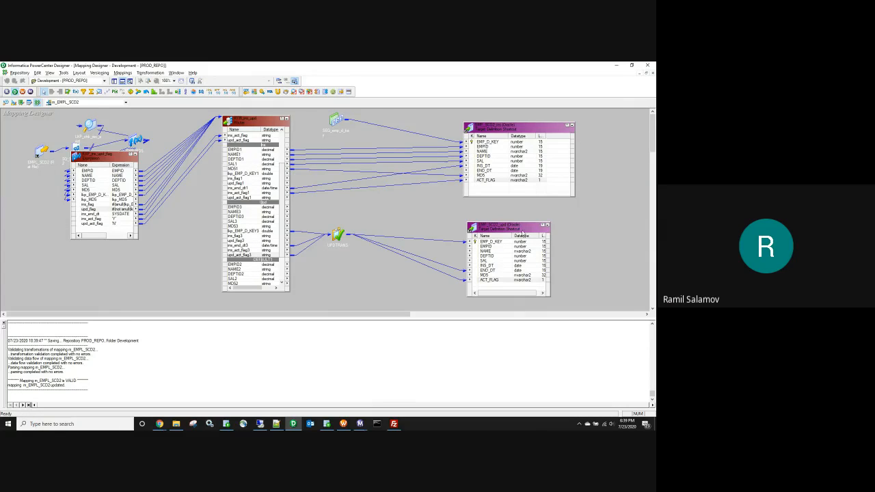
left_click(546, 227)
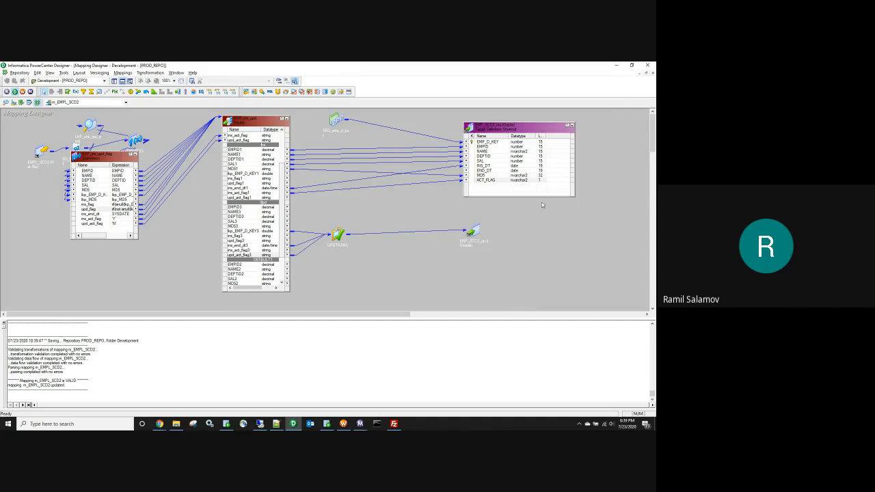
left_click(516, 128)
key("ctrl+c")
key("ctrl+v")
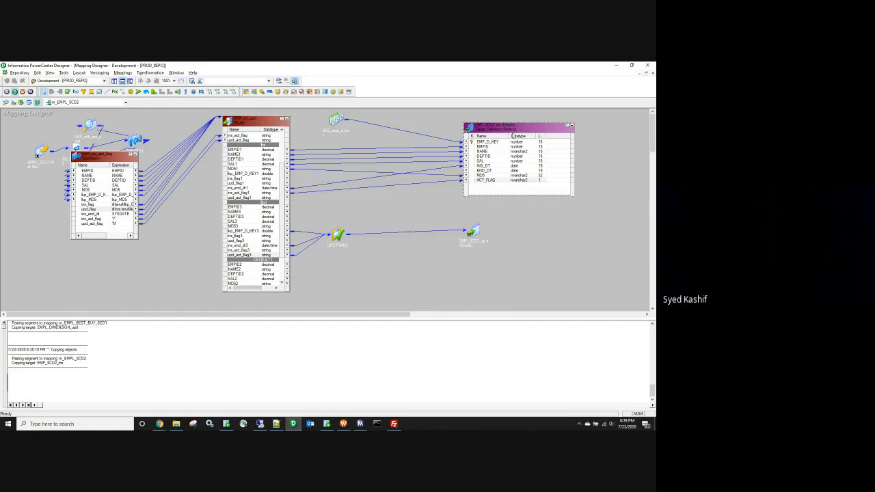
Step: Rename the pasted target to EMP_SCD2_ups and move it to the right
double_click(401, 220)
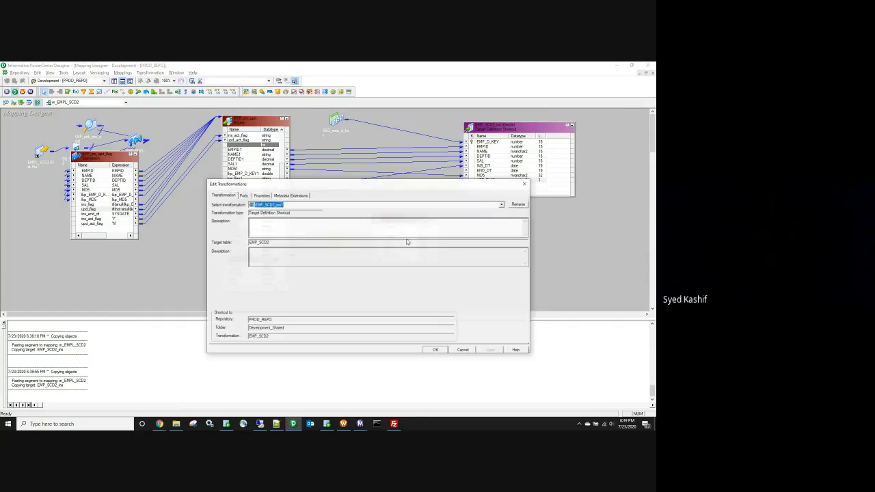
left_click(519, 204)
left_click(331, 270)
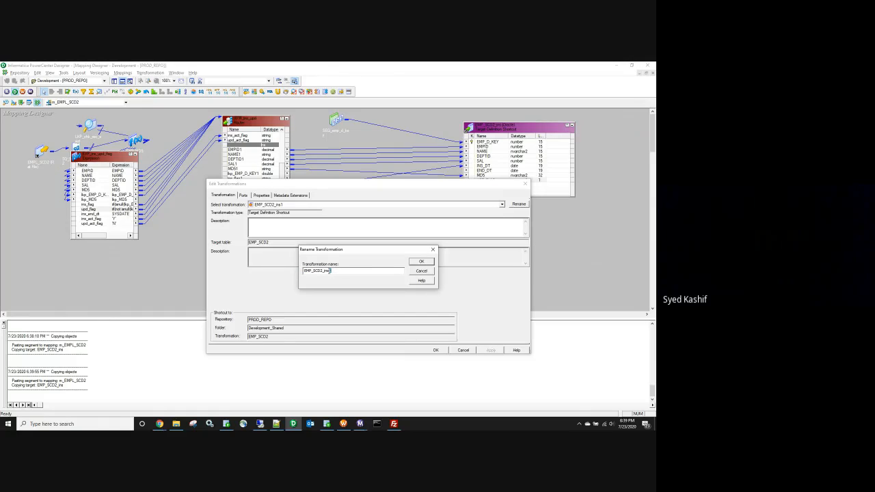
key("BackSpace")
left_click(421, 261)
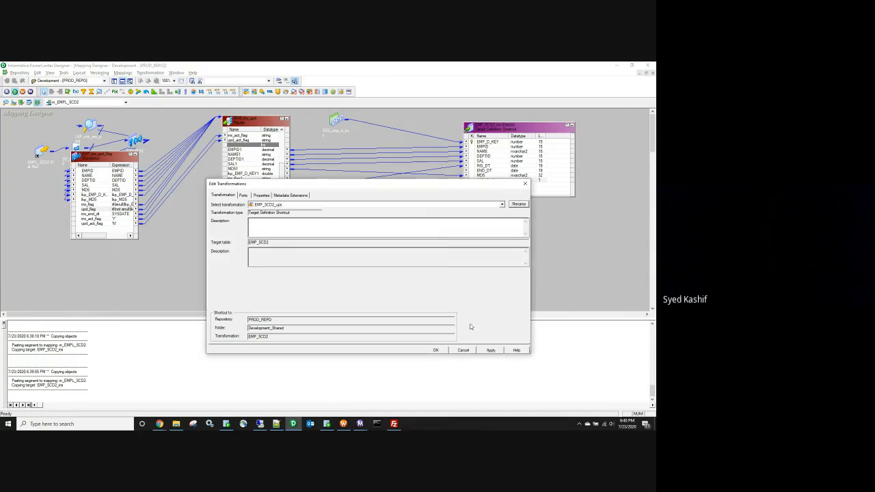
left_click(435, 350)
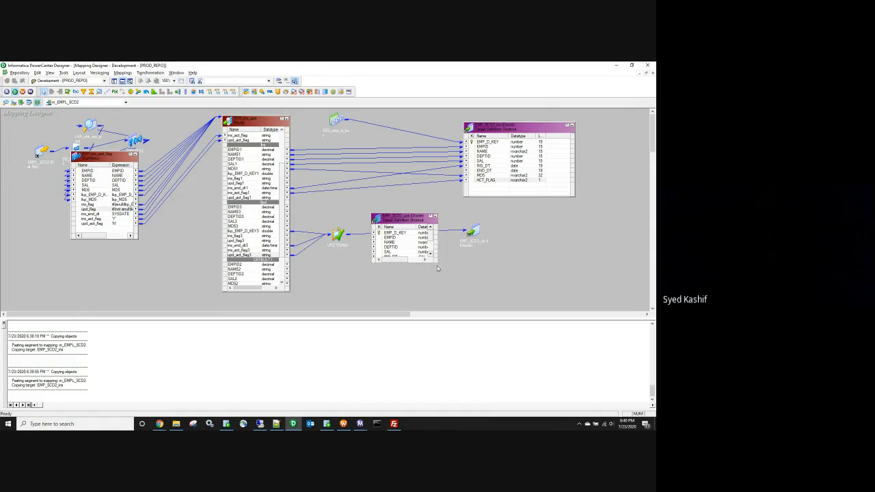
left_click_drag(567, 244, 539, 237)
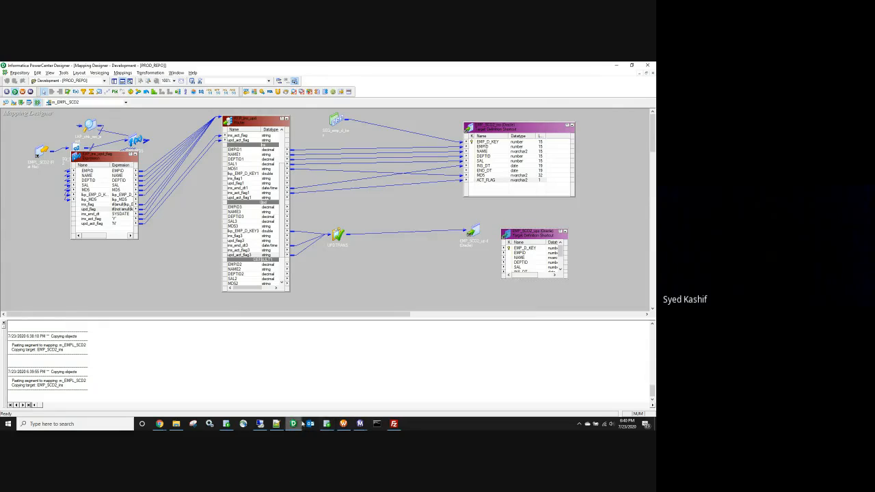
mouse_move(159, 424)
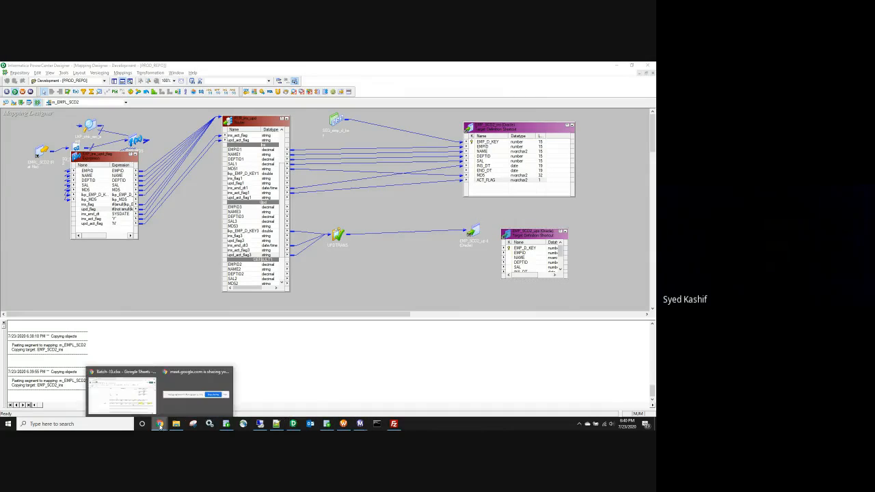
left_click(123, 393)
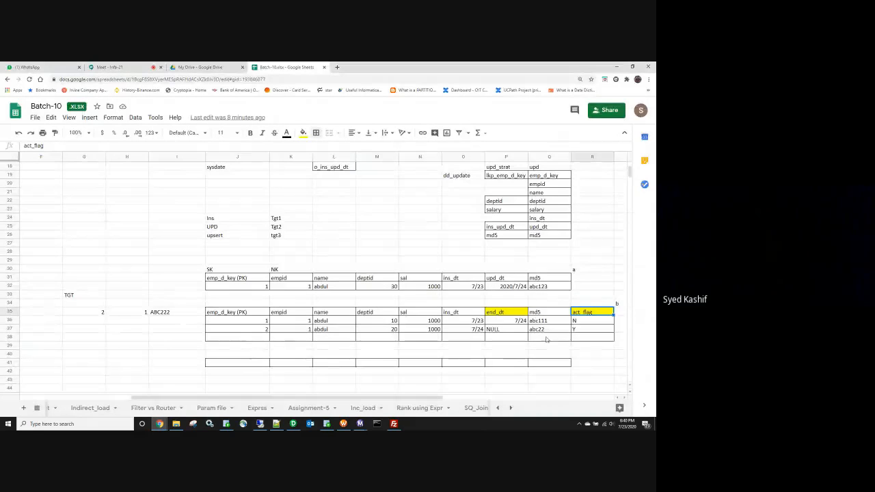
left_click(393, 331)
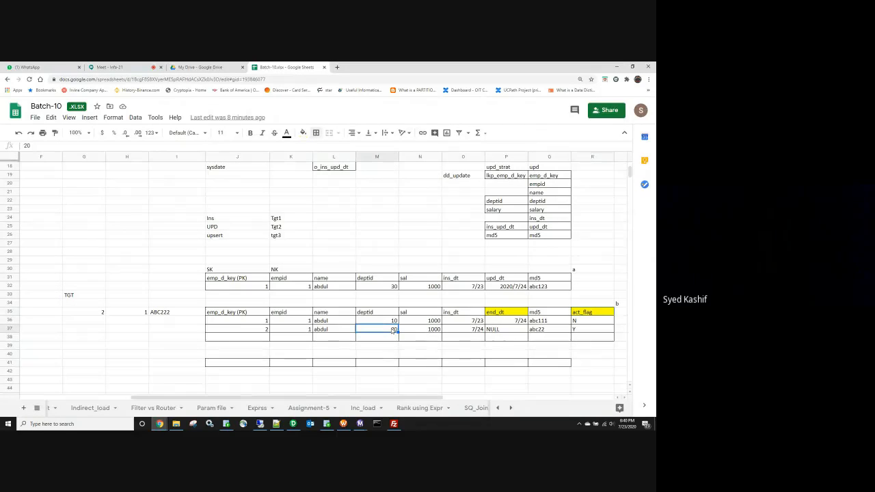
type("30")
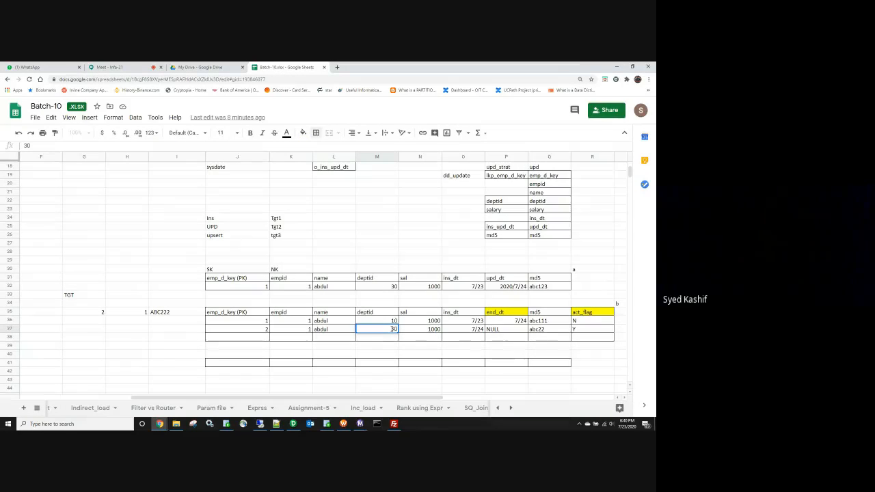
key("Escape")
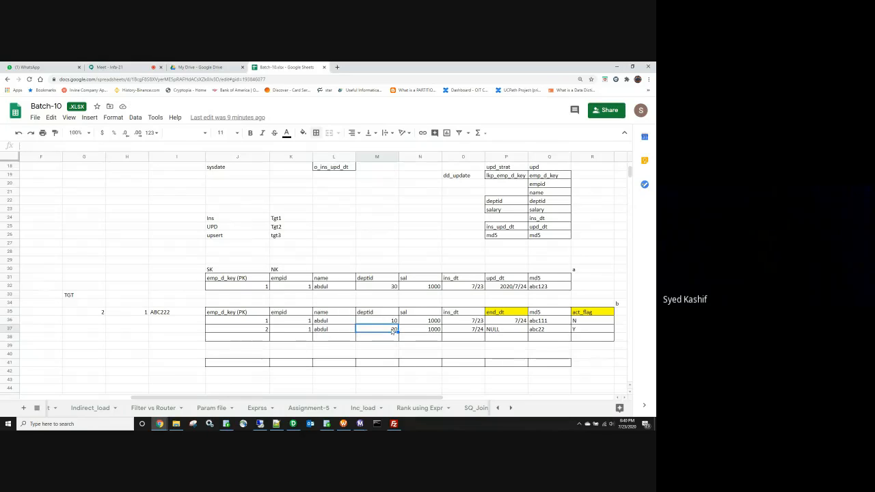
left_click(505, 330)
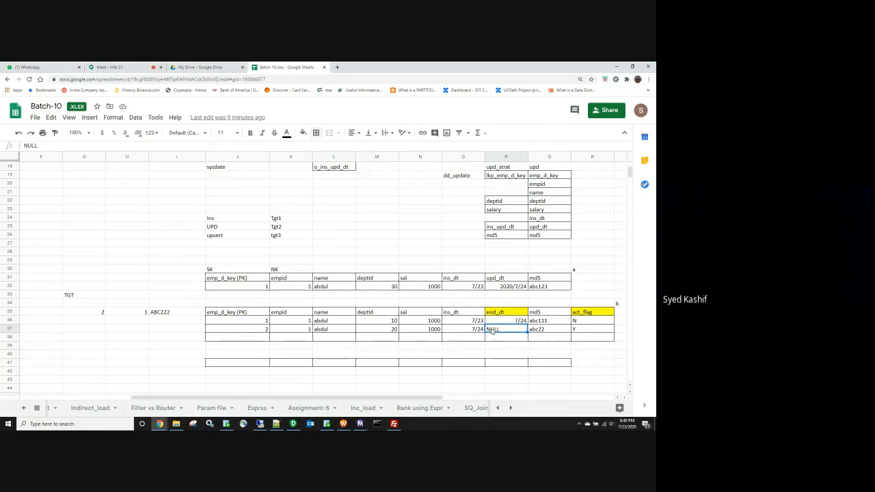
type("7/25")
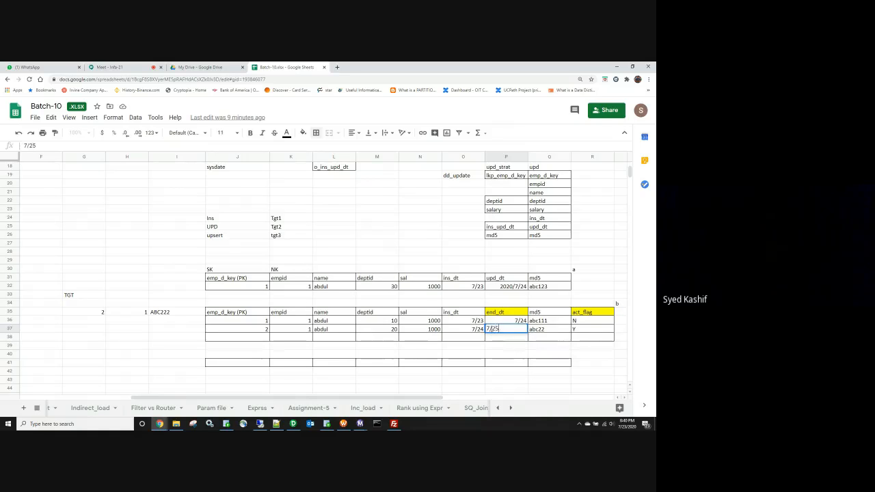
key("Tab")
key("Tab")
type("N")
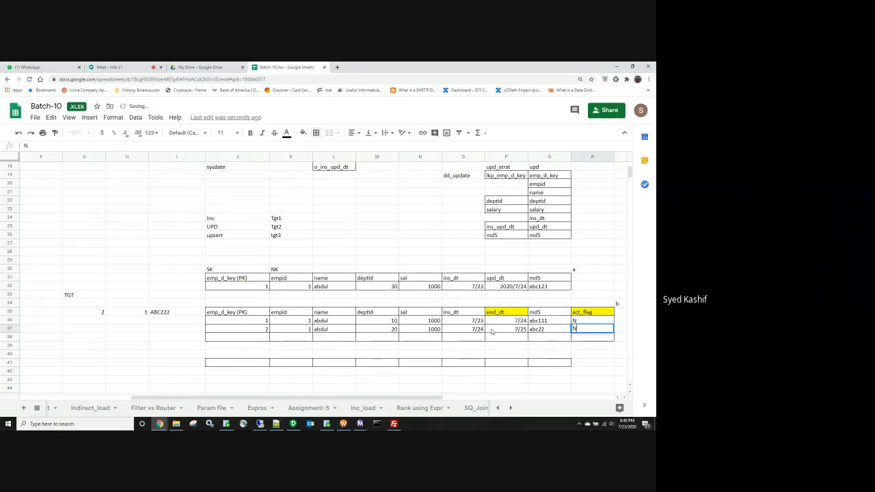
left_click(248, 338)
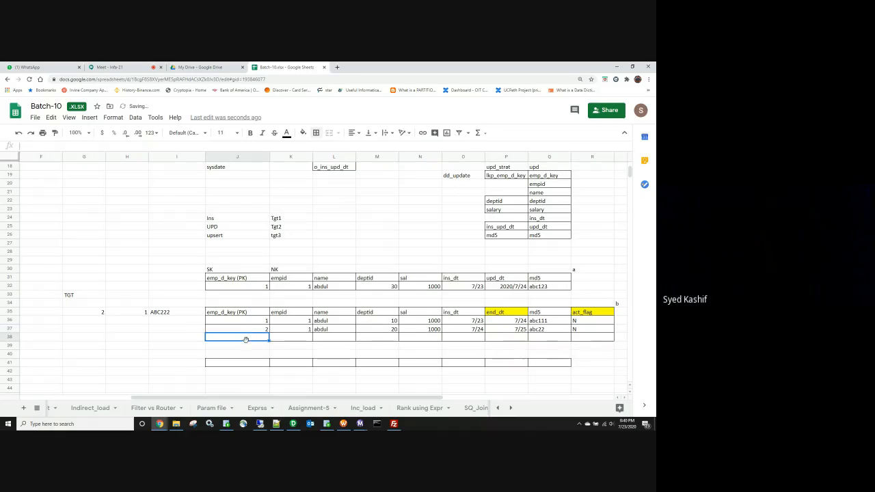
left_click_drag(251, 325, 562, 318)
key("alt+Tab")
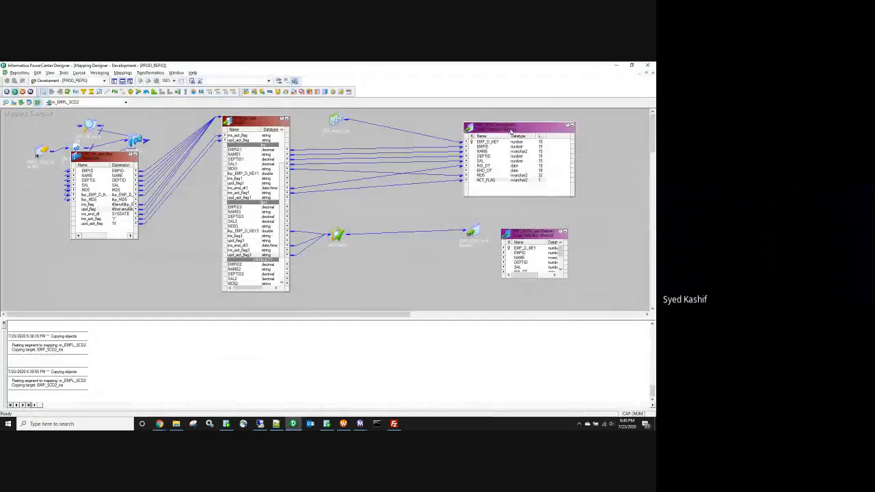
key("alt+Tab")
left_click_drag(246, 329, 563, 321)
key("alt+Tab")
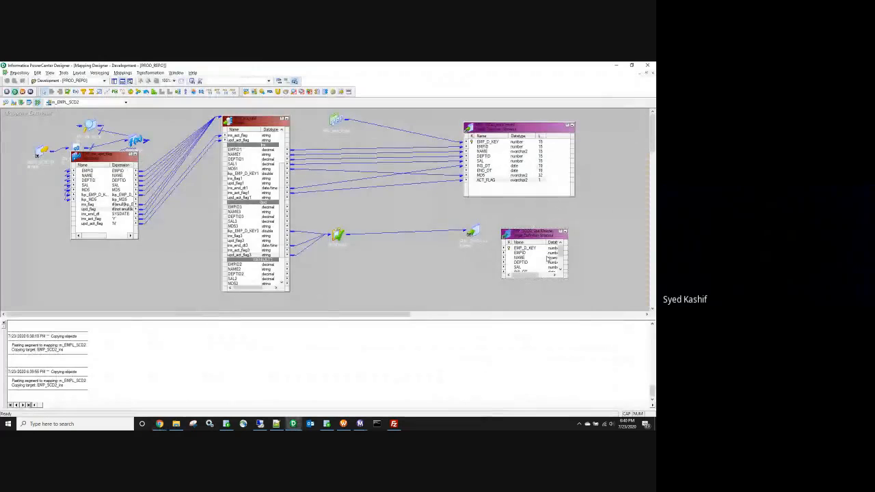
key("alt+Tab")
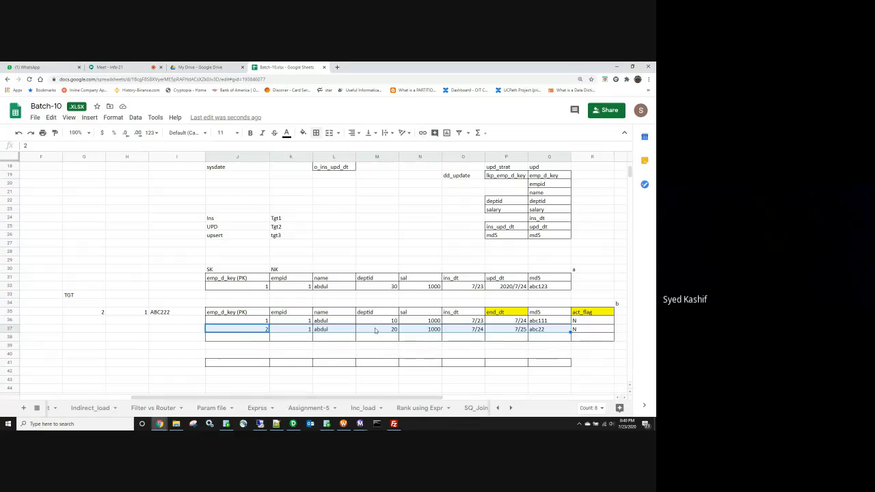
left_click(263, 340)
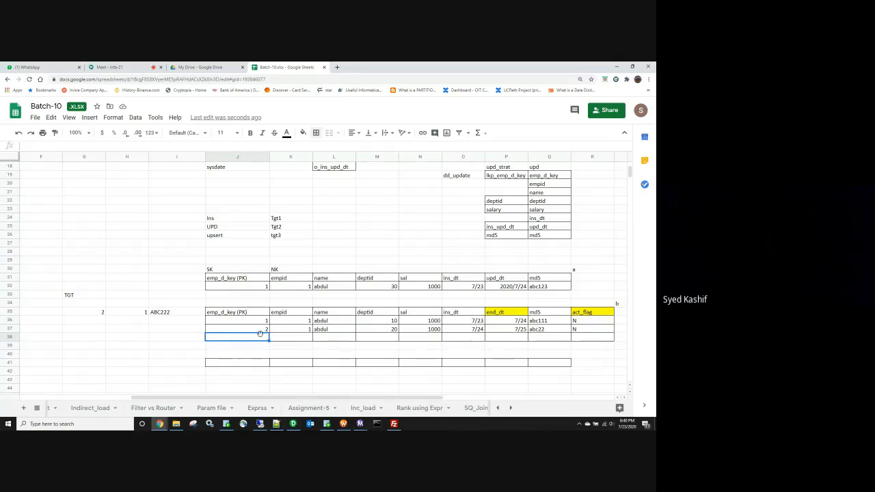
Step: Link NEXTVAL to EMP_D_KEY of EMP_SCD2_ups, then iconize and move the Sequence Generator
key("alt+Tab")
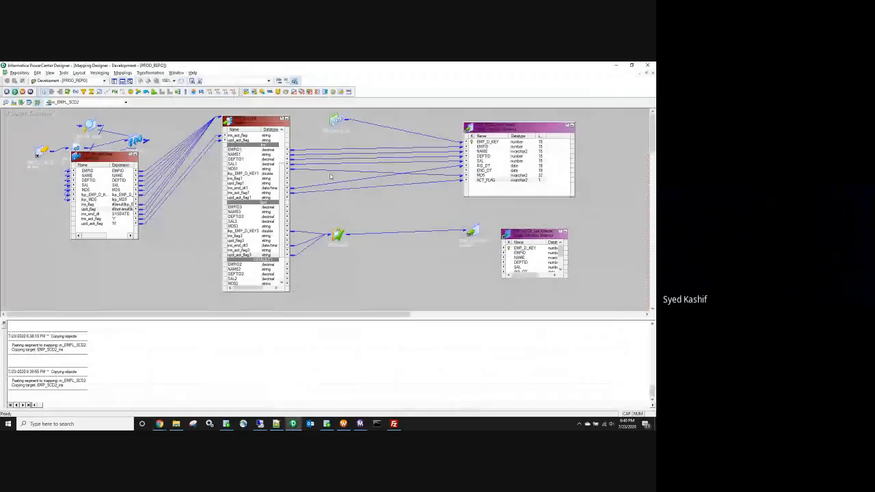
left_click_drag(359, 125, 545, 248)
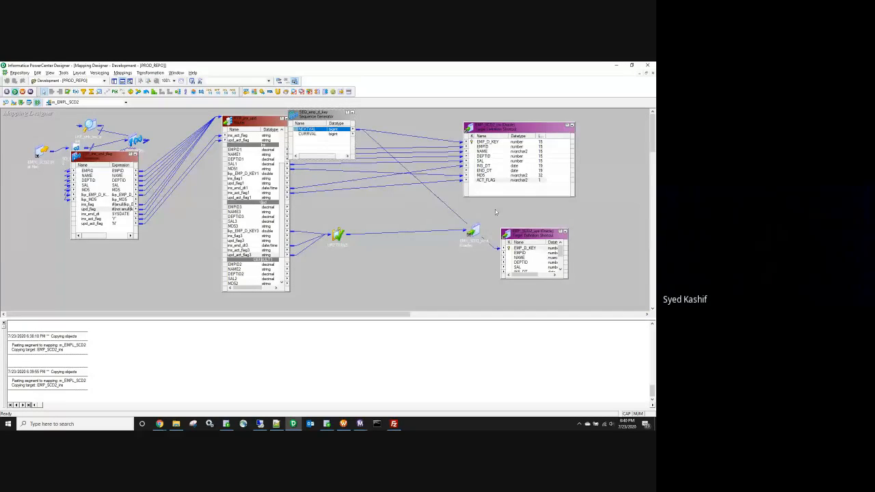
left_click(351, 112)
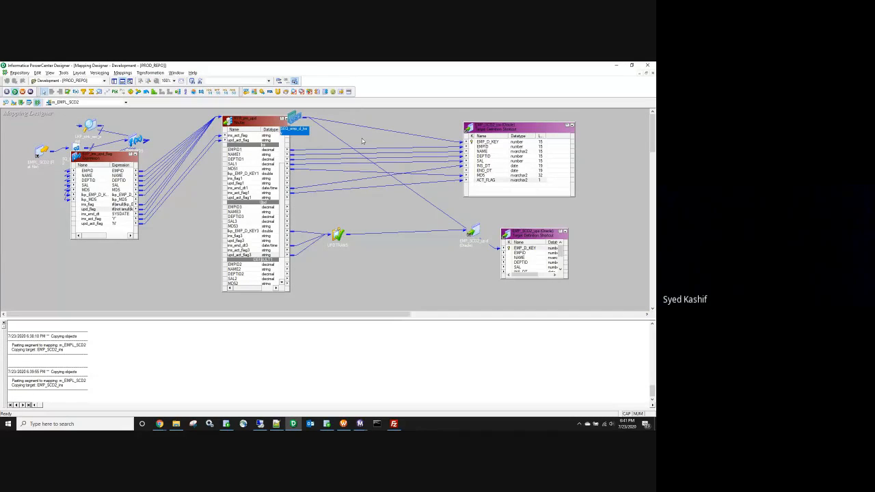
left_click_drag(294, 120, 349, 123)
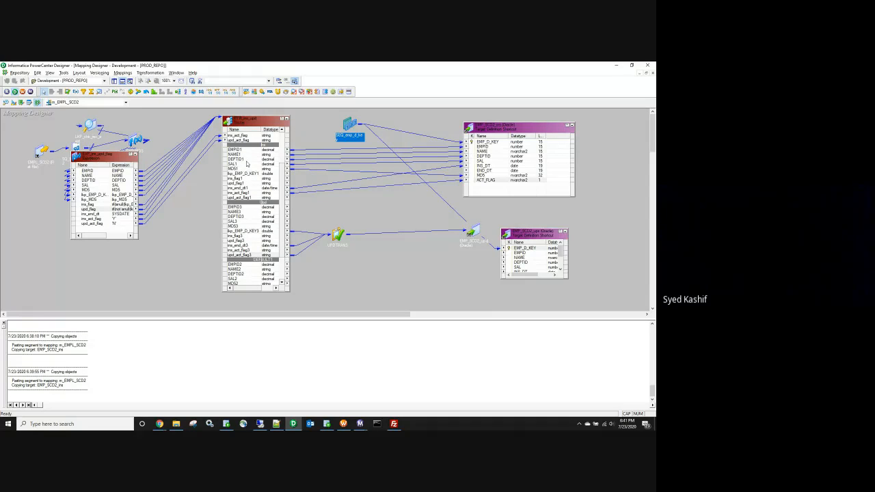
Step: Reposition the target icons, check EMP_SCD2_upd's END_DT and ACT_FLAG ports, then return to Batch-10
left_click(294, 424)
left_click_drag(513, 130, 522, 138)
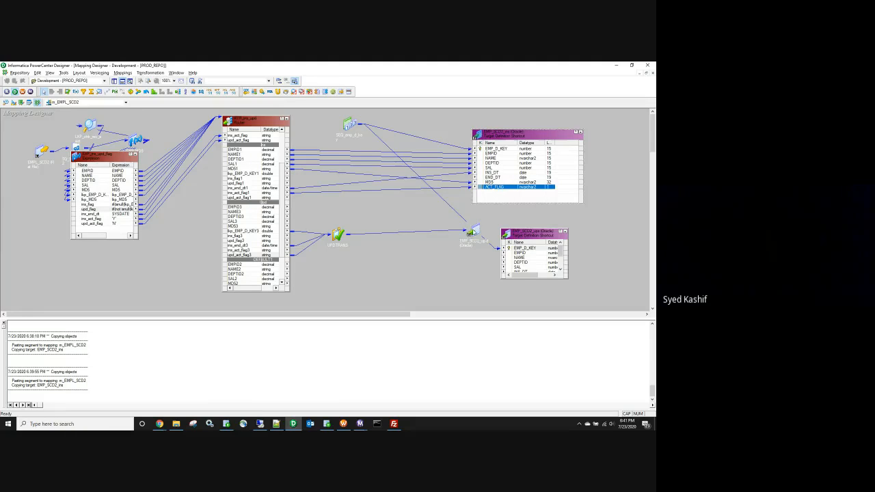
left_click_drag(473, 232, 437, 238)
double_click(455, 235)
left_click(422, 275)
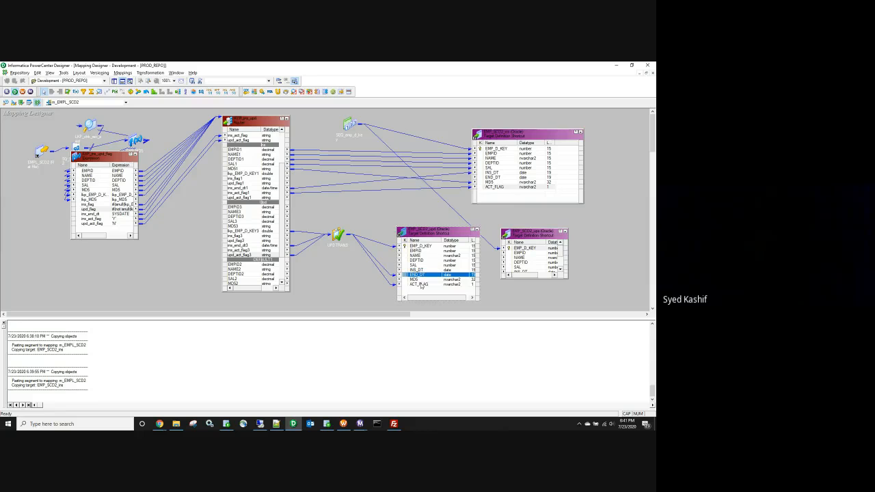
left_click(422, 285)
left_click(422, 276)
left_click(420, 285)
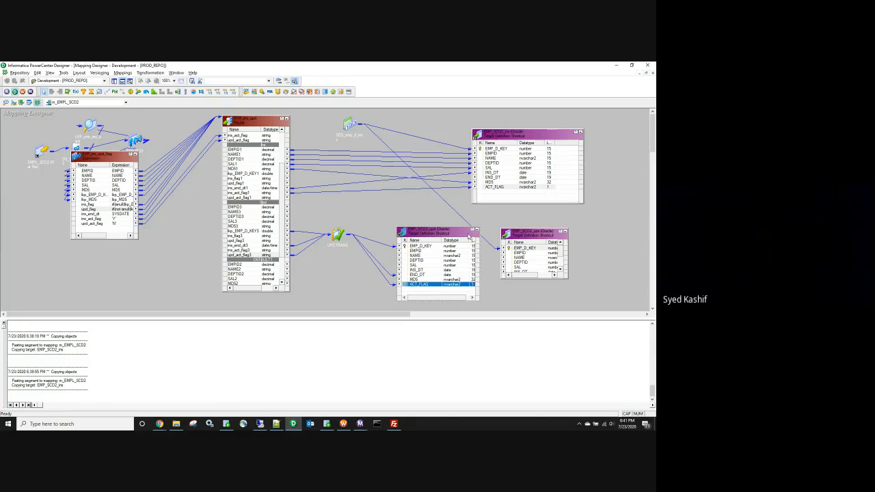
left_click(476, 232)
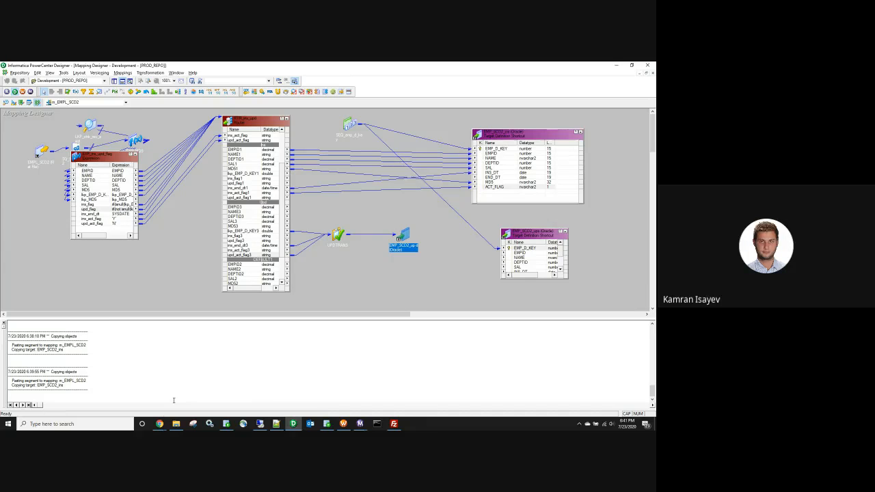
mouse_move(159, 424)
left_click(142, 402)
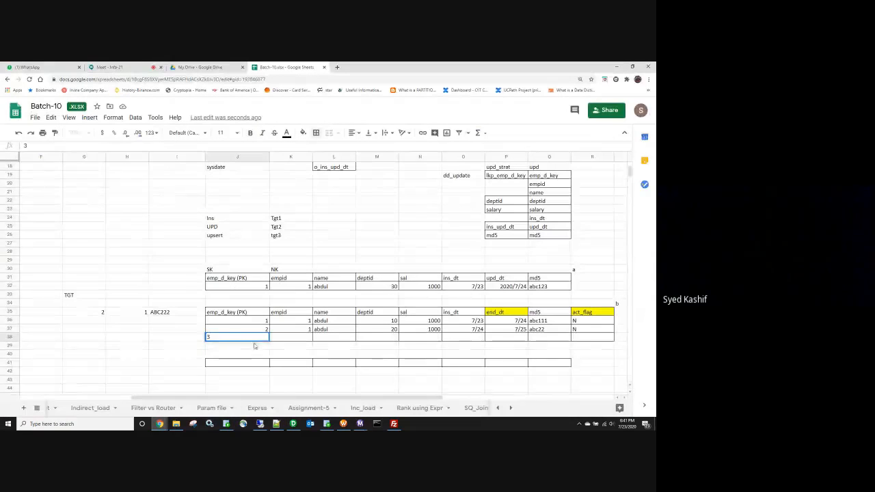
Step: Commit emp_d_key 3 in J38, then select the EMPID3 through DEPTID3 ports in Designer
left_click(173, 335)
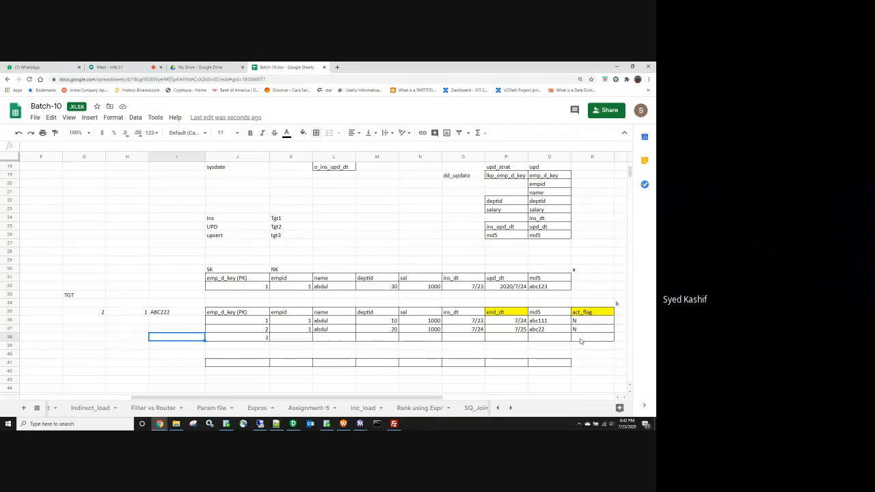
key("alt+Tab")
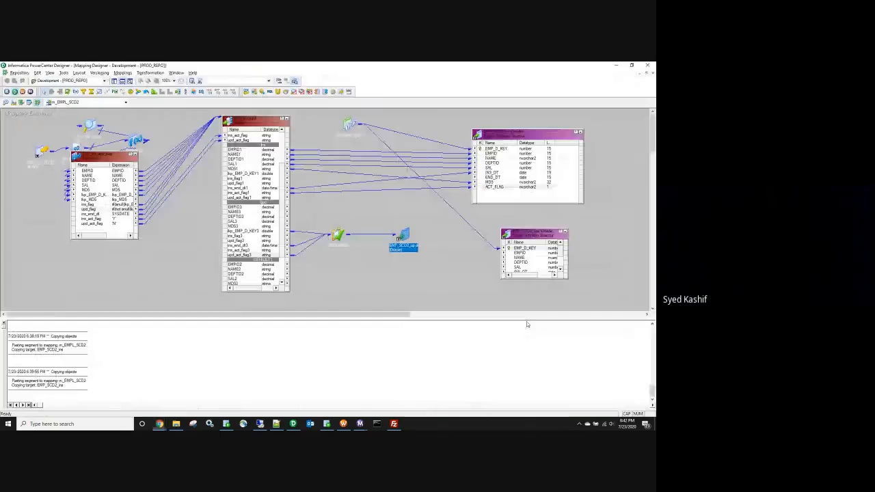
left_click(237, 208)
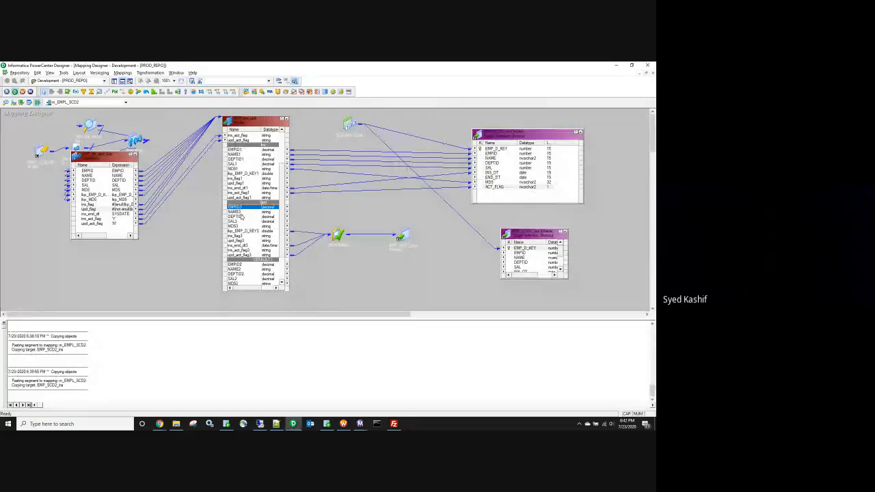
left_click(235, 213, "shift")
key("alt+Tab")
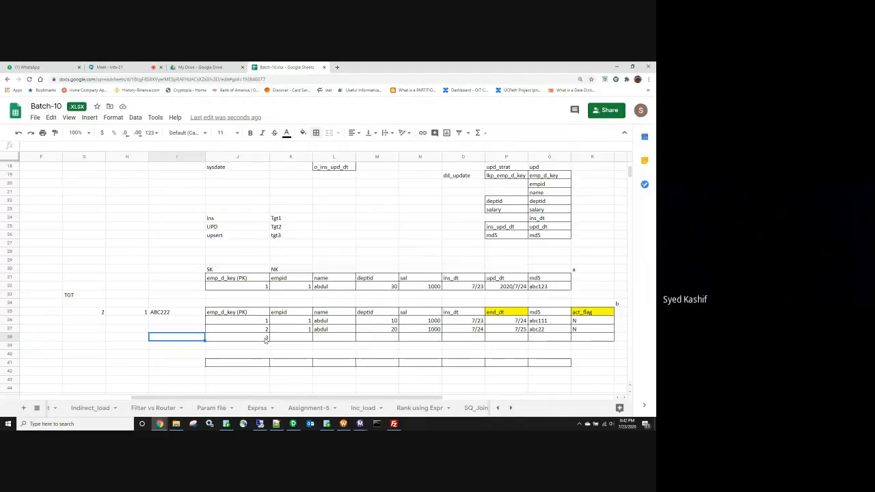
key("alt+Tab")
left_click_drag(241, 217, 236, 207)
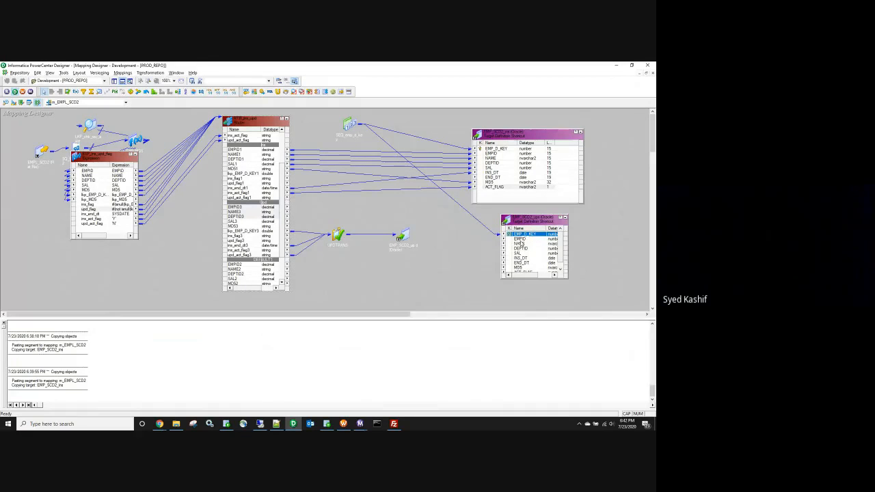
Step: Select the EMPID3, NAME3 and DEPTID3 ports together, then return to the Batch-10 sheet
left_click(249, 207)
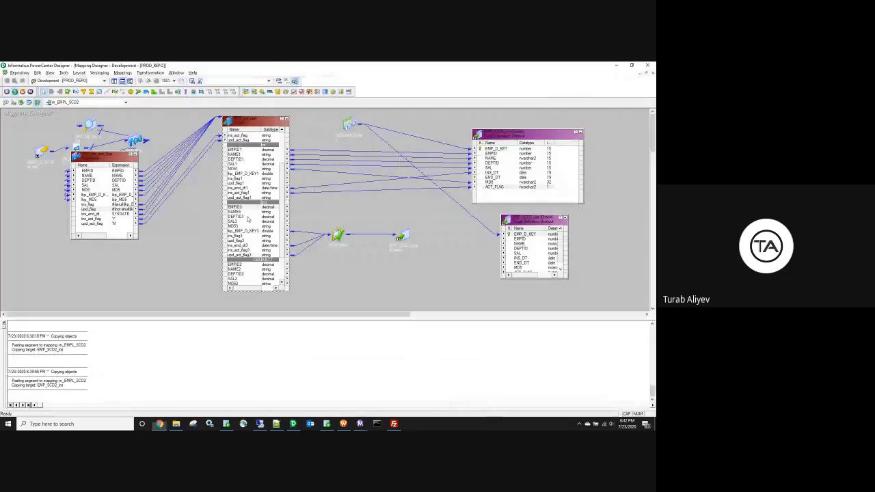
left_click(246, 217, "shift")
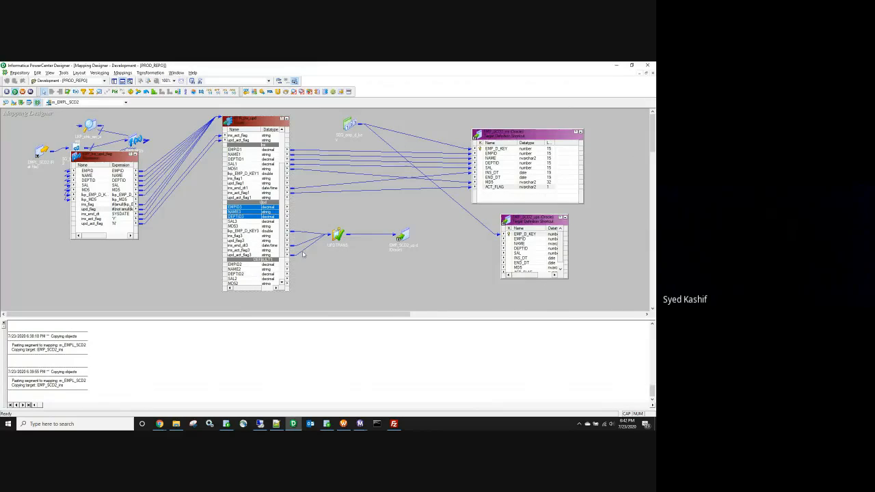
key("alt+Tab")
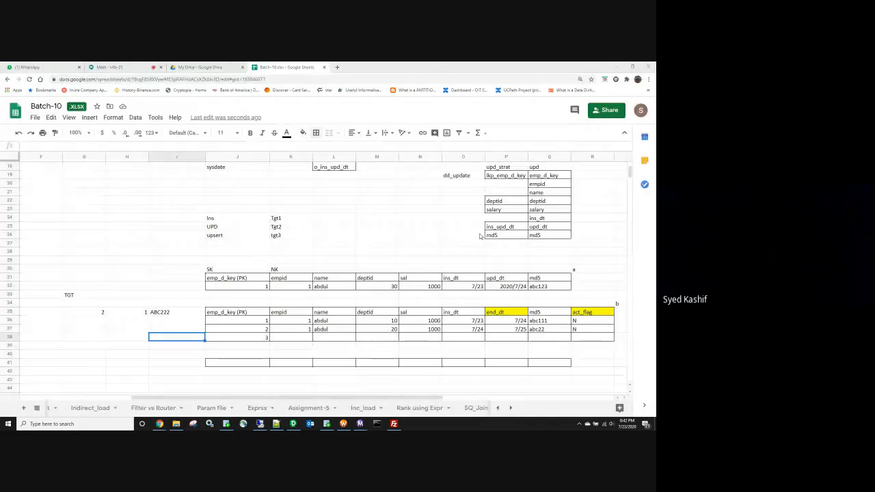
Step: Compare row 38's empty empid–deptid cells against the second row's ins_dt 7/24 and act_flag N
key("alt+Tab")
key("alt+Tab")
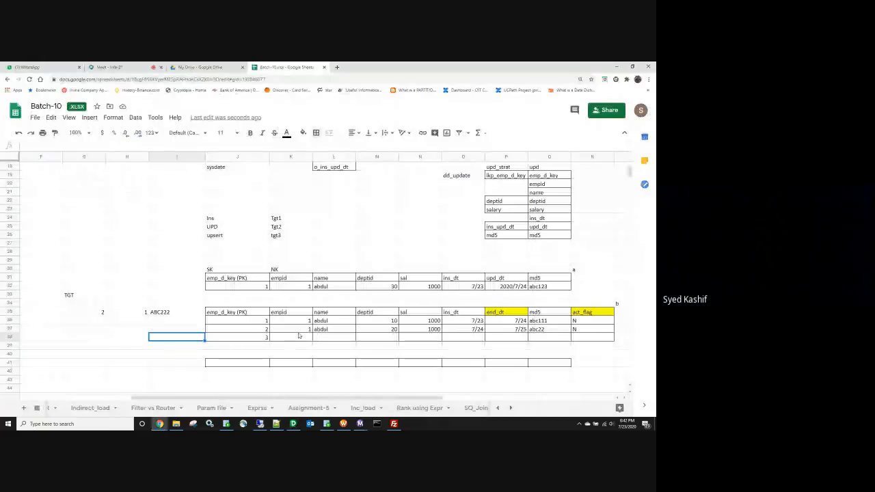
left_click_drag(291, 337, 469, 333)
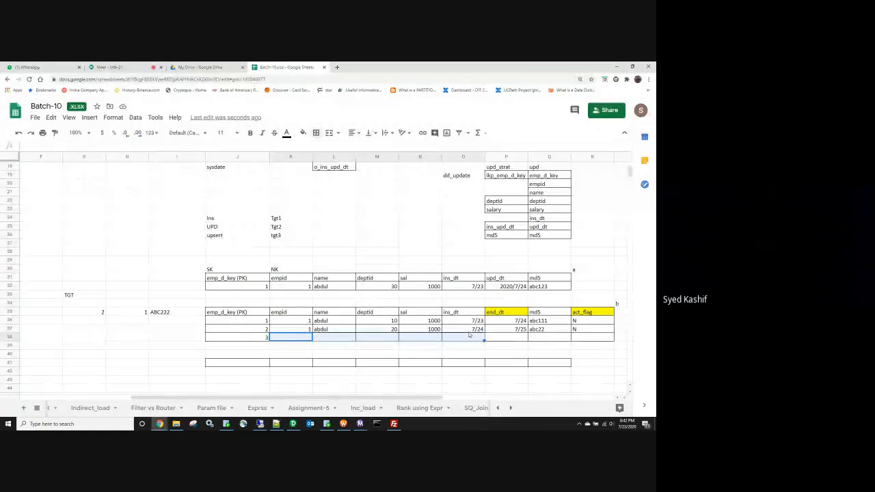
left_click(469, 331)
left_click(580, 330, "ctrl")
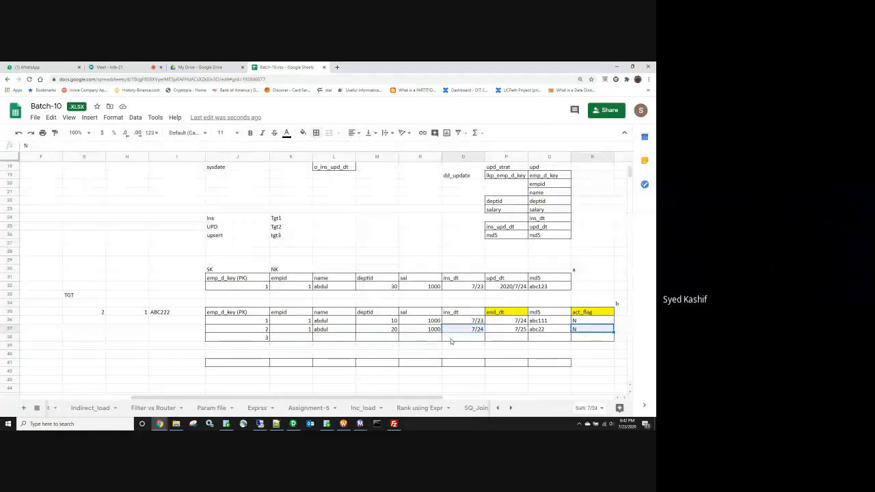
left_click_drag(291, 336, 383, 339)
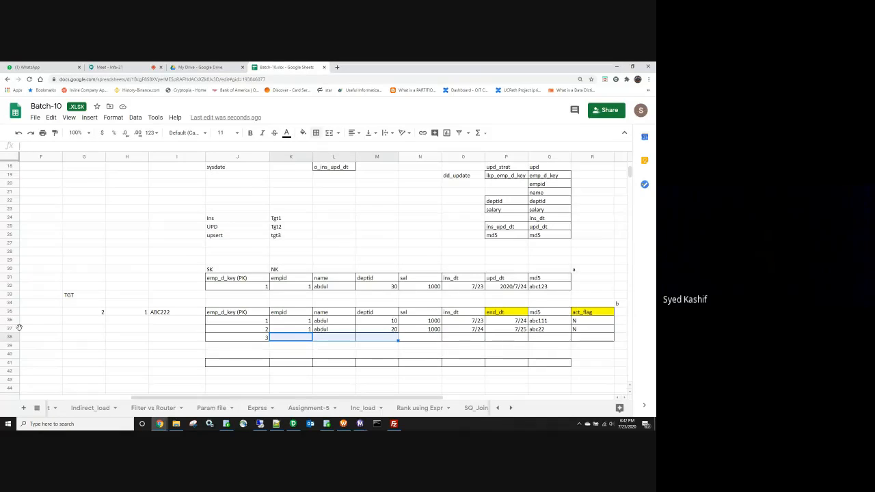
key("alt+Tab")
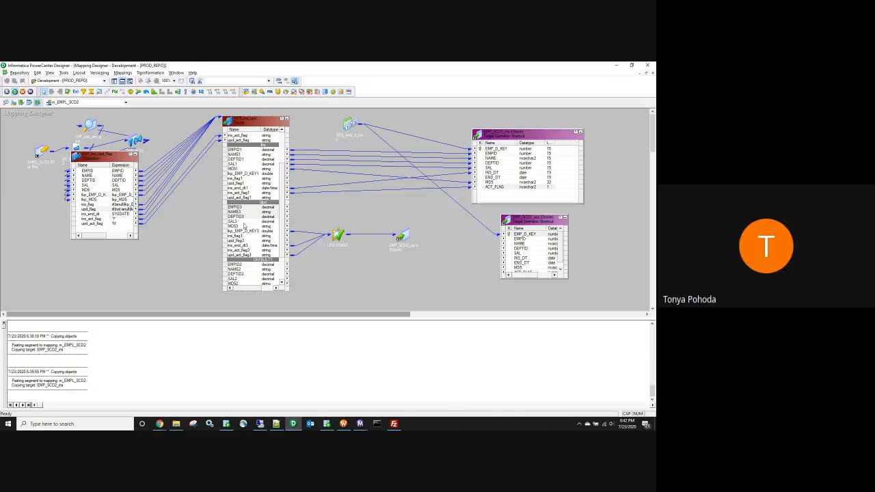
Step: Link ports EMPID3 through SAL3 to the EMP_SCD2_ups target and enlarge it to show all ports
left_click_drag(232, 206, 523, 243)
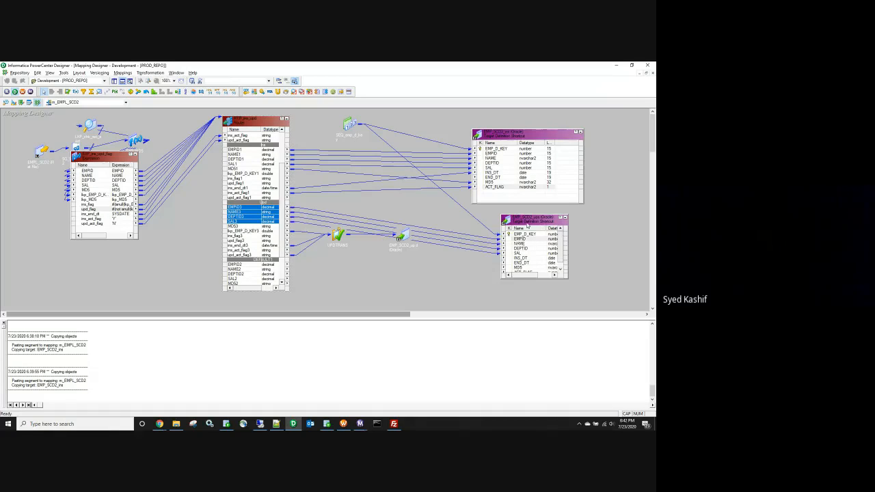
left_click(546, 280)
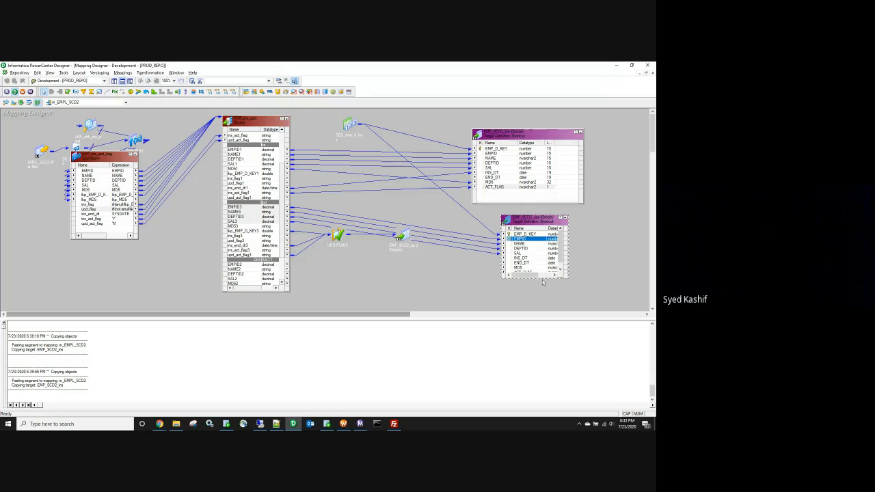
left_click_drag(543, 278, 543, 301)
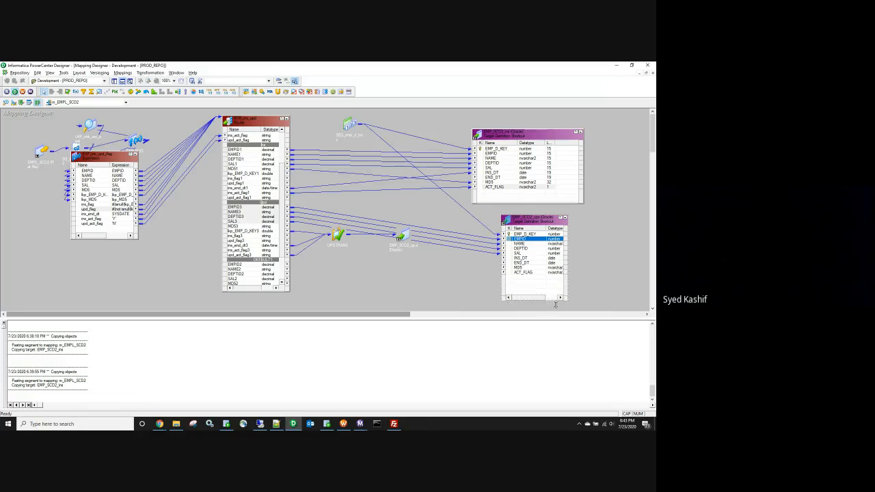
Step: Link ins_end_dt3, MD53 and upd_act_flag3 to the target's INS_DT, MD5 and ACT_FLAG columns
left_click(523, 259)
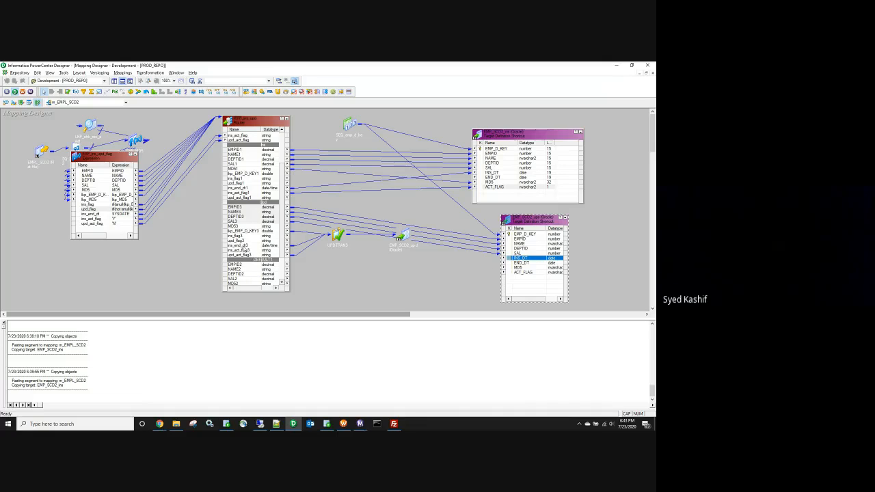
left_click_drag(245, 246, 532, 259)
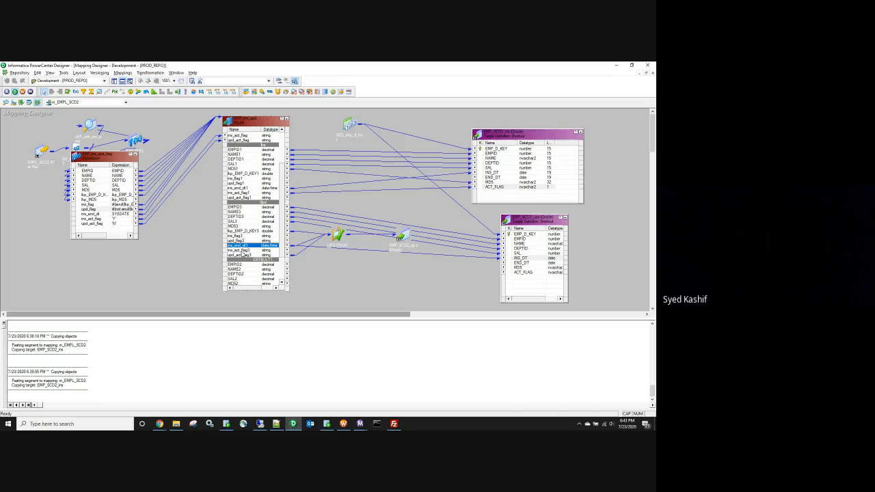
left_click_drag(235, 226, 529, 267)
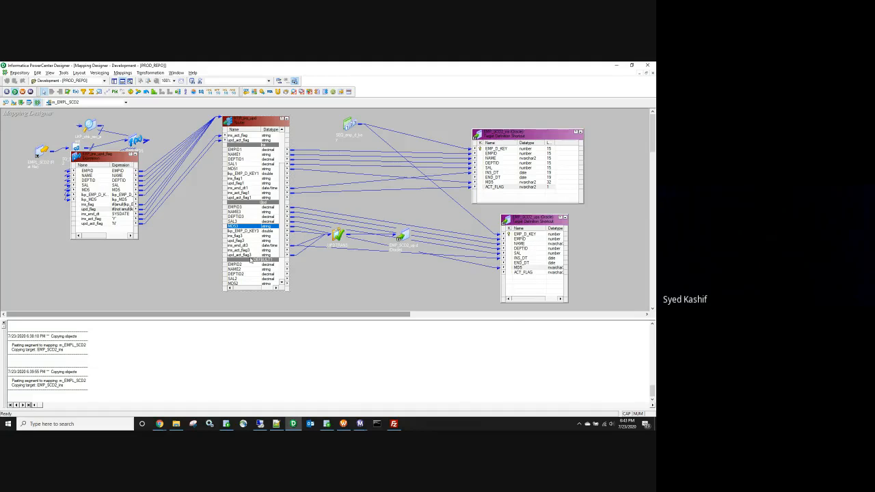
left_click(526, 273)
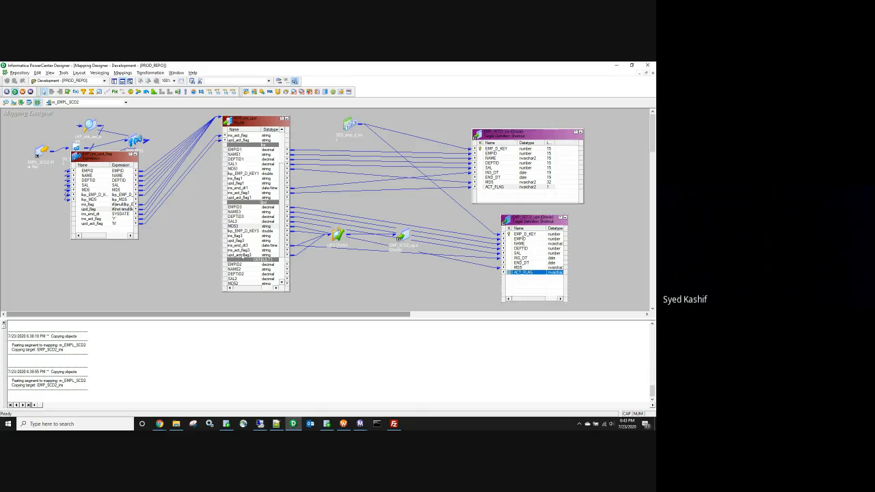
left_click_drag(249, 250, 522, 275)
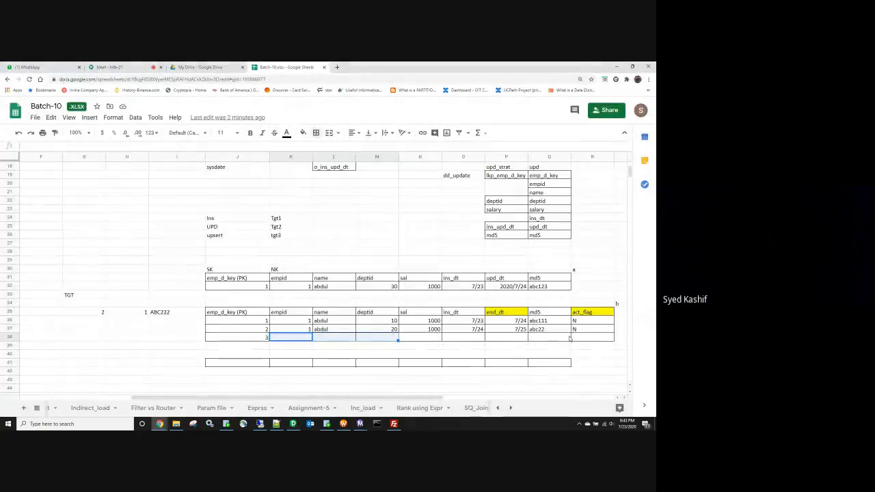
Step: Enter Y as the act_flag in cell R38, then return to the PowerCenter mapping
left_click(581, 340)
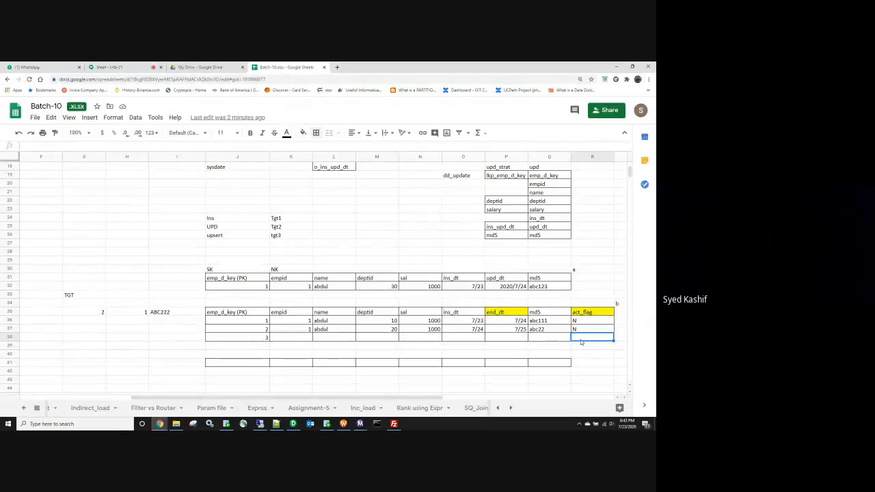
type("y")
type("Y")
left_click(572, 337)
key("BackSpace")
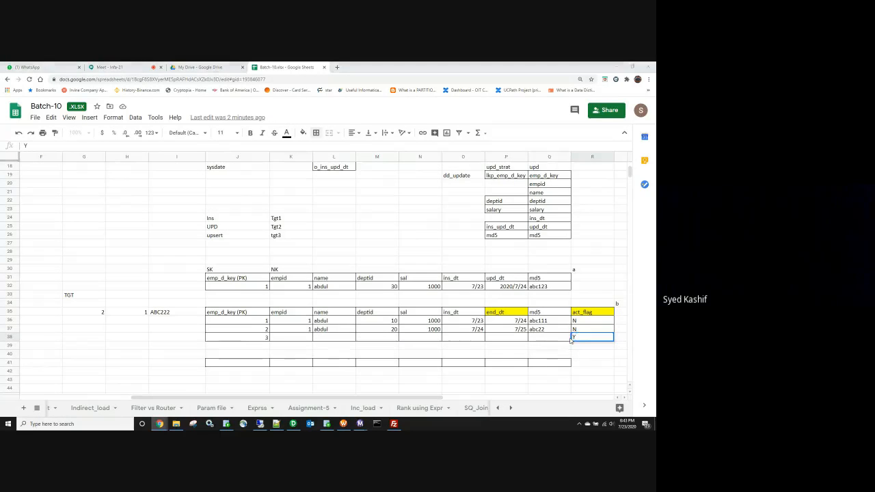
key("alt+Tab")
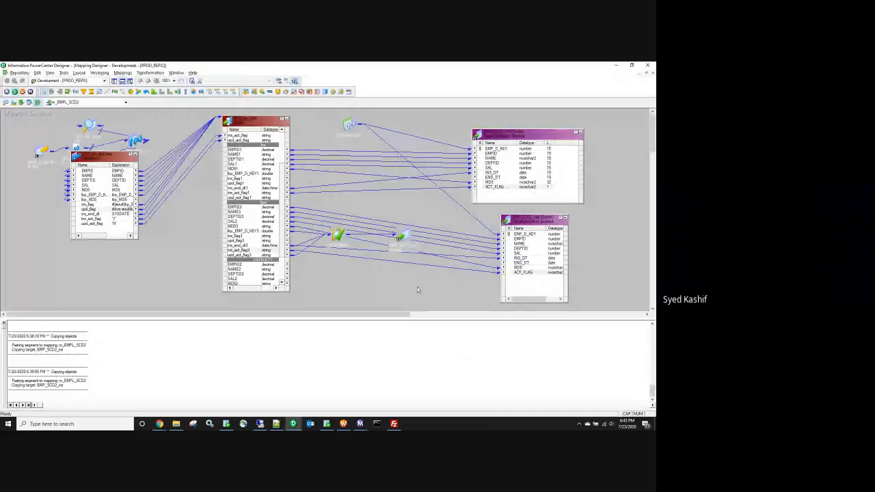
Step: Save the m_EMPL_SCD2 mapping and arrange it in a compact iconic layout
key("ctrl+s")
right_click(375, 200)
left_click(403, 244)
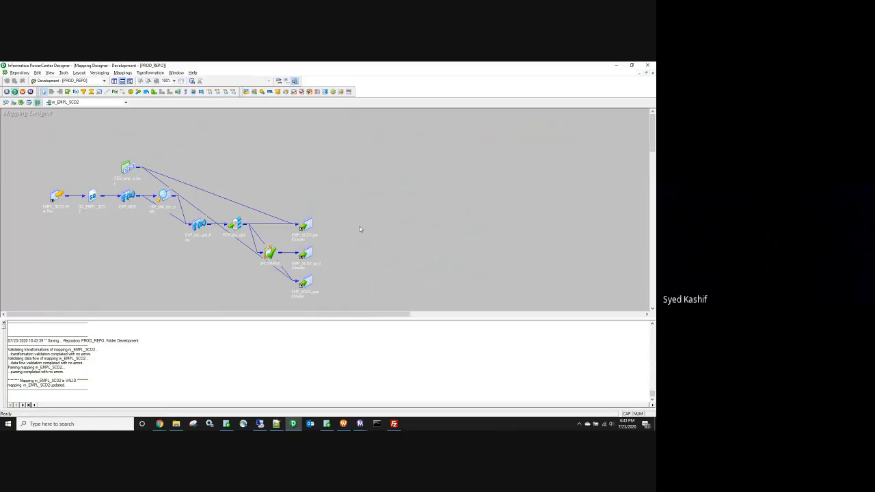
Step: Generate workflow wf_EMPL_SCD2 with a non-reusable session, then switch to Workflow Manager
left_click(123, 73)
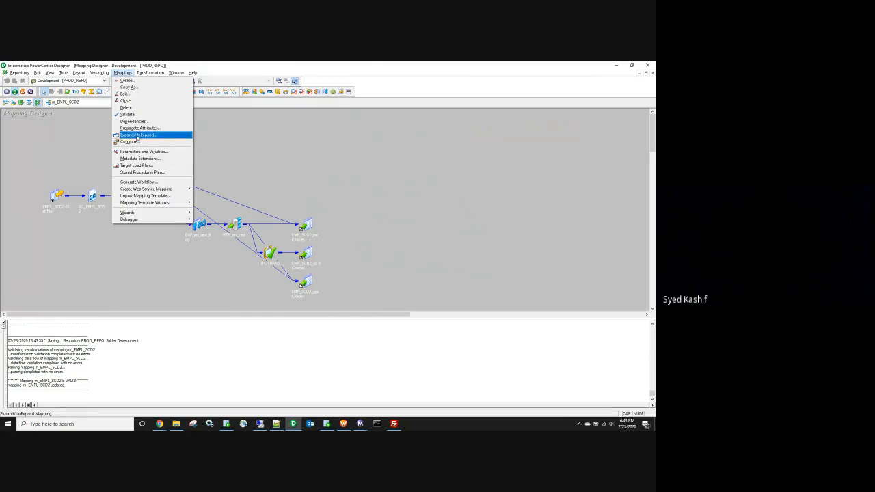
left_click(139, 182)
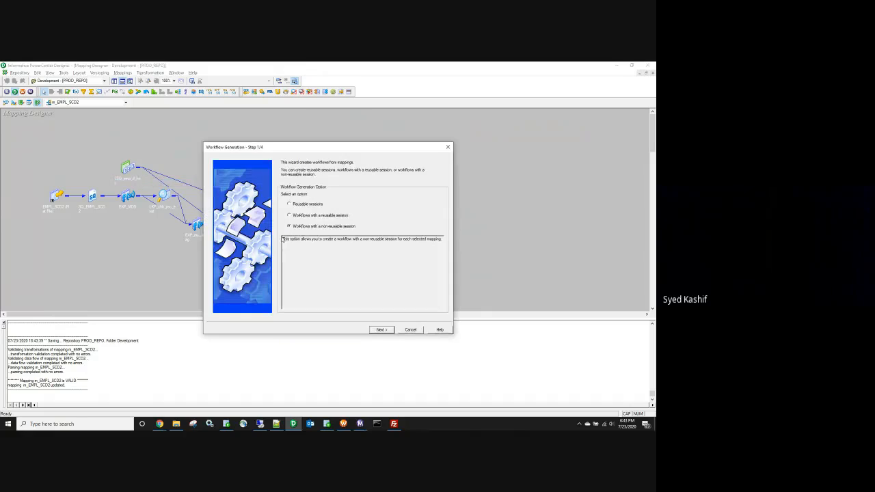
left_click(377, 330)
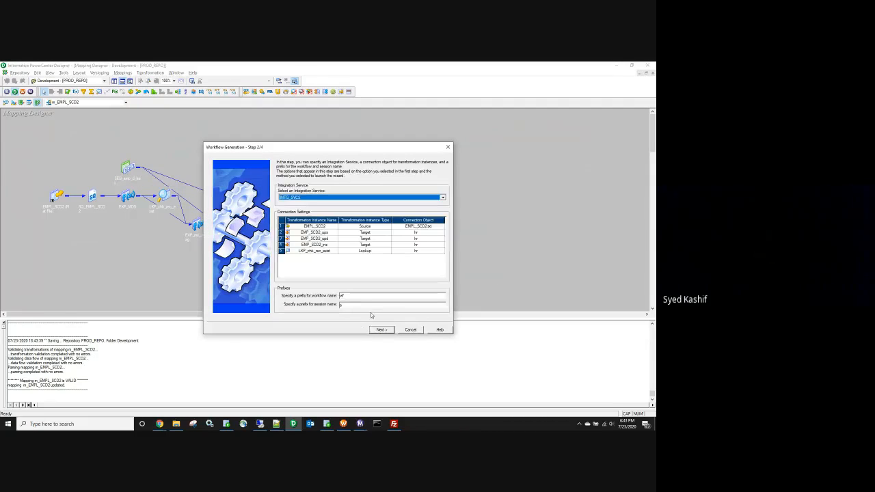
left_click(381, 330)
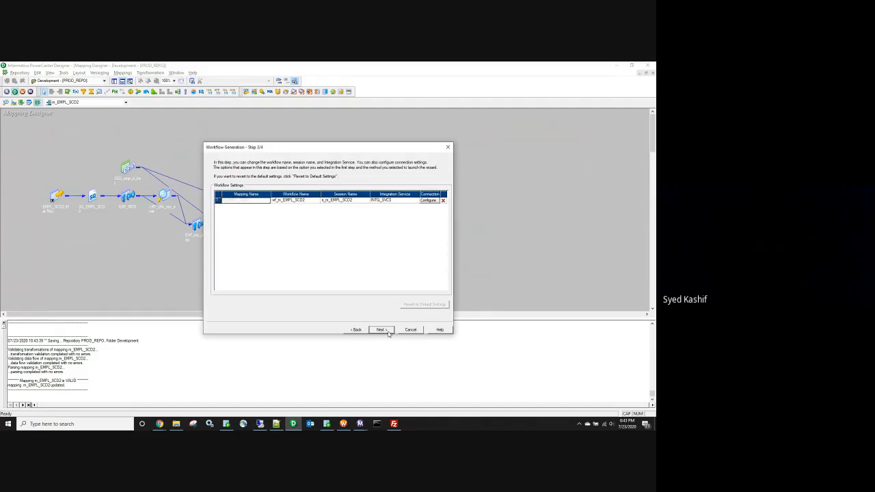
left_click(284, 203)
key("BackSpace")
key("BackSpace")
left_click(380, 330)
left_click(380, 329)
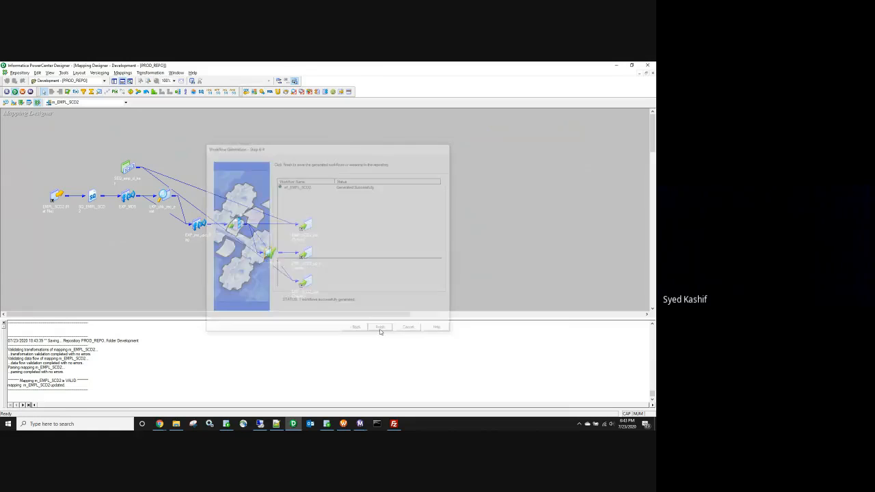
left_click(343, 424)
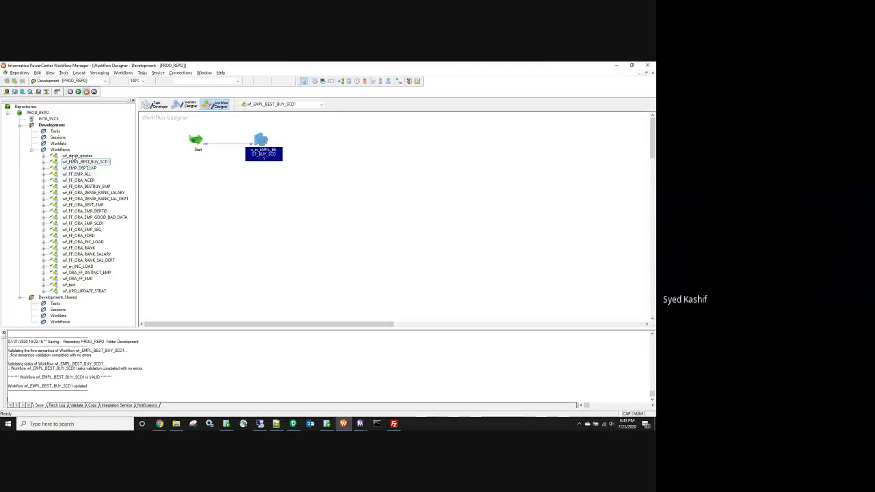
Step: Disconnect and reopen the Development folder to refresh its contents
double_click(52, 125)
right_click(43, 126)
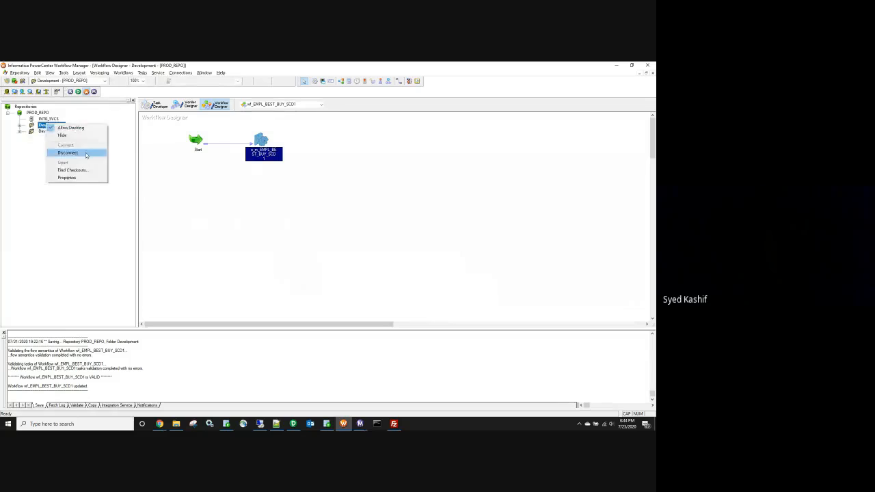
left_click(86, 153)
double_click(51, 125)
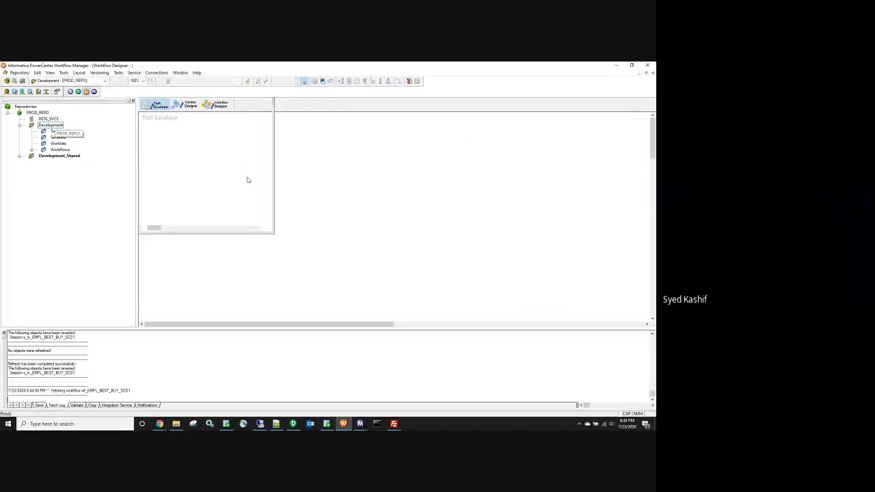
Step: Open the wf_EMPL_SCD2 workflow and the s_m_EMPL_SCD2 session's task editor
double_click(60, 149)
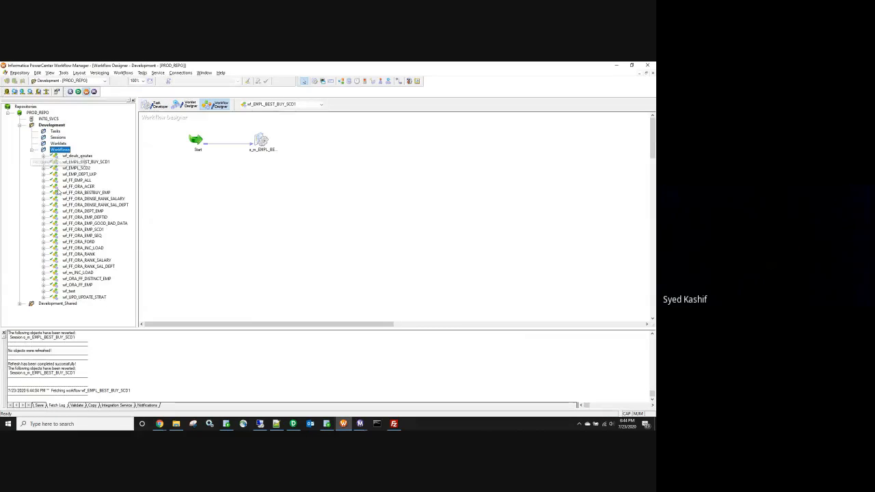
left_click(78, 168)
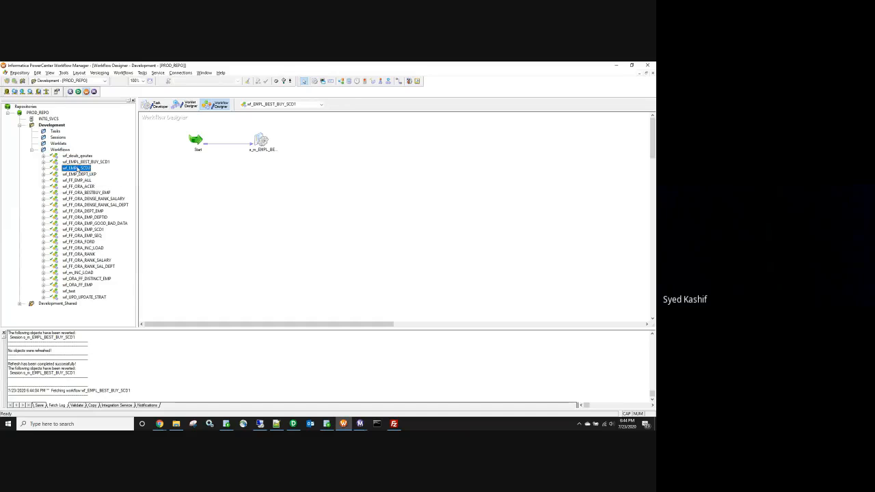
right_click(77, 168)
left_click(95, 189)
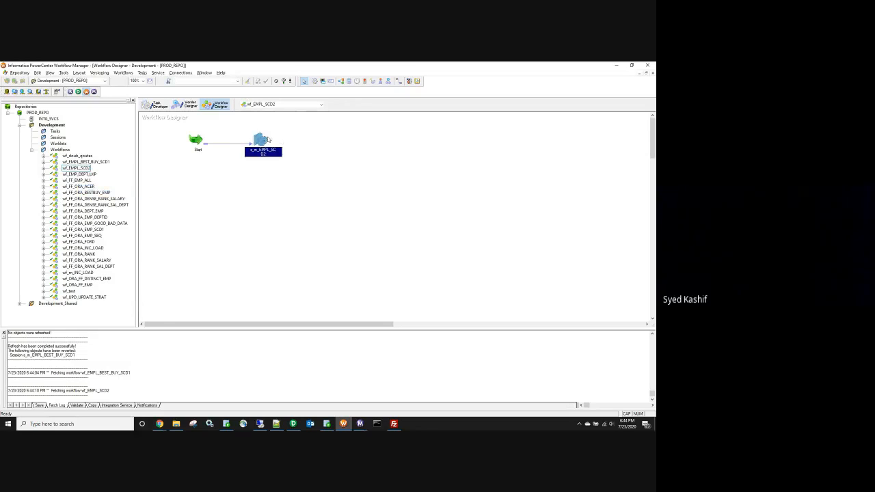
double_click(264, 141)
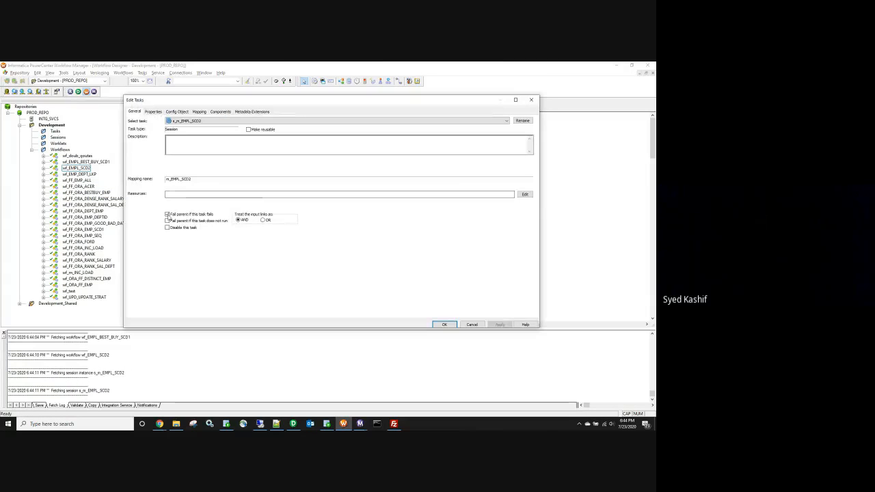
Step: Set the session's Config Object Stop on errors value to 1
left_click(153, 111)
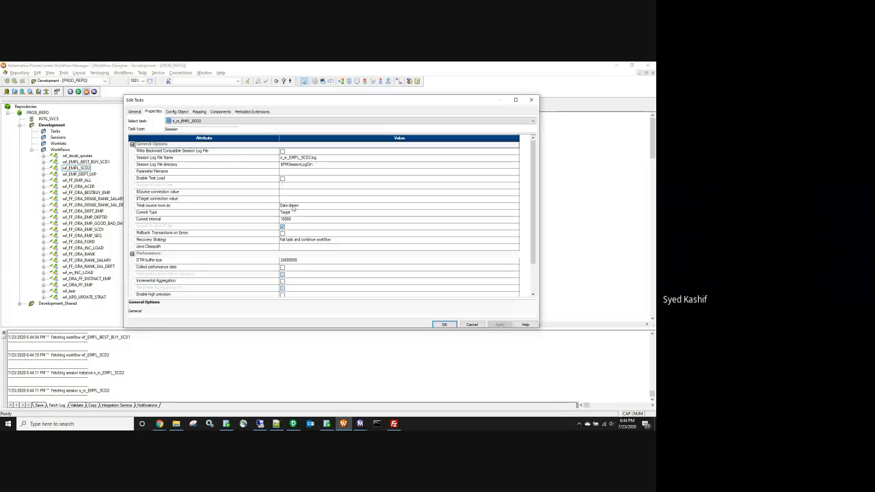
left_click(179, 111)
scroll(284, 205, "down", 4)
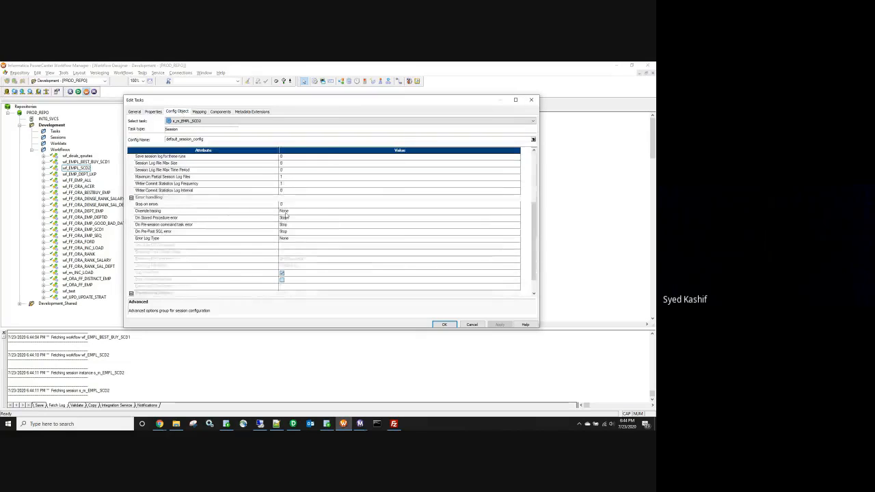
left_click(284, 205)
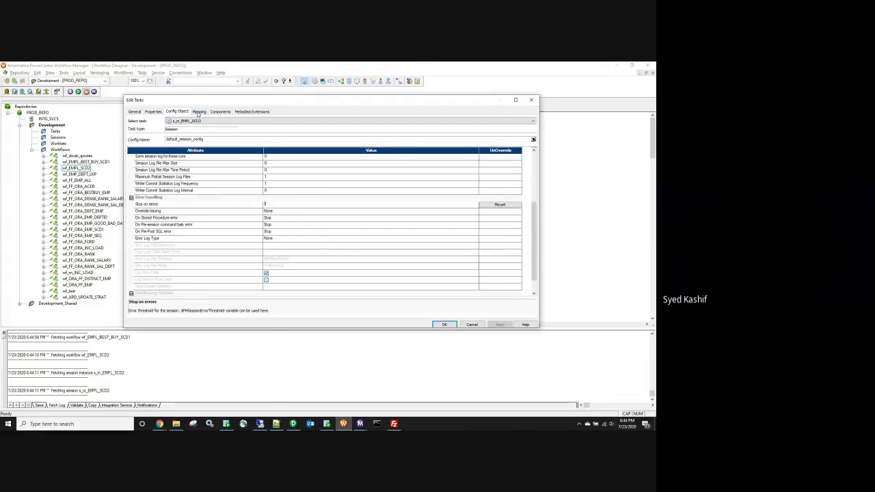
Step: Set SQ_EMPL_SCD2's source file directory to $PMSourceFileDir\SCD2\ using the SCD2 folder path
left_click(198, 111)
left_click(158, 165)
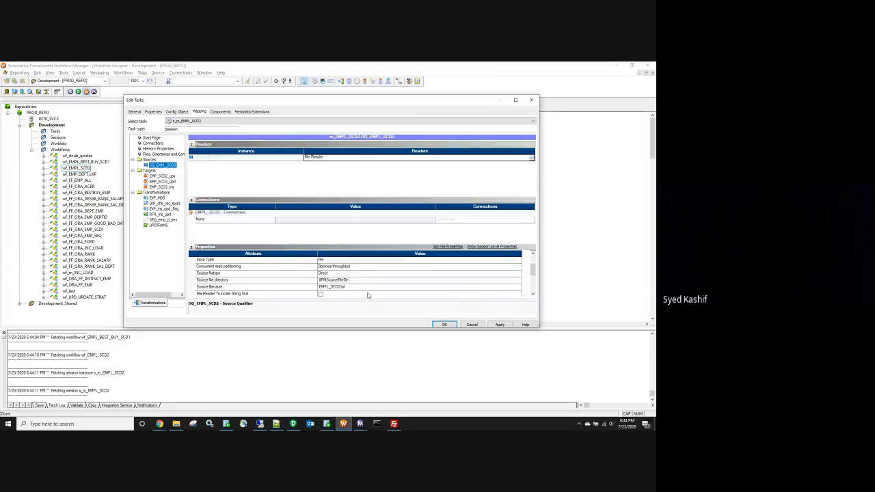
left_click(350, 280)
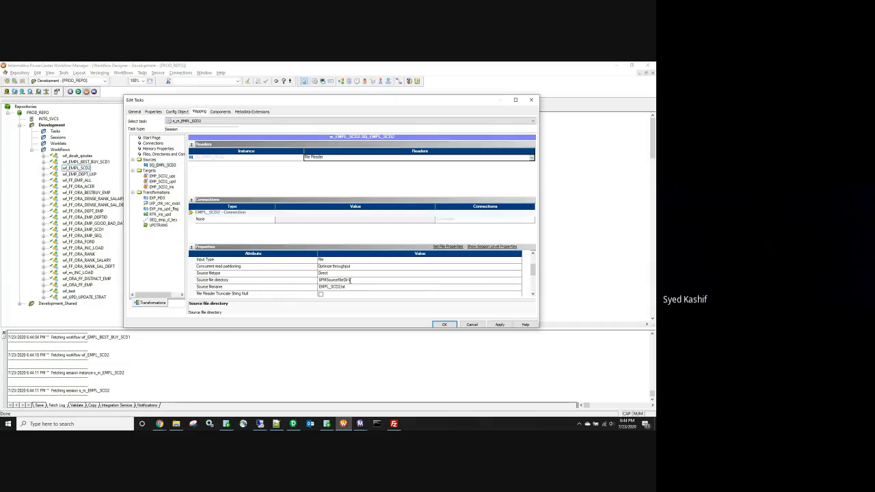
left_click(176, 424)
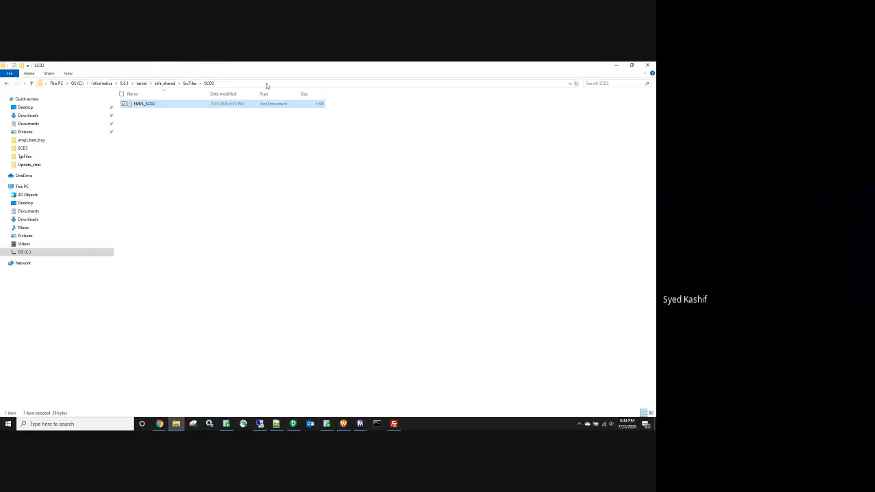
left_click(266, 83)
left_click(162, 83)
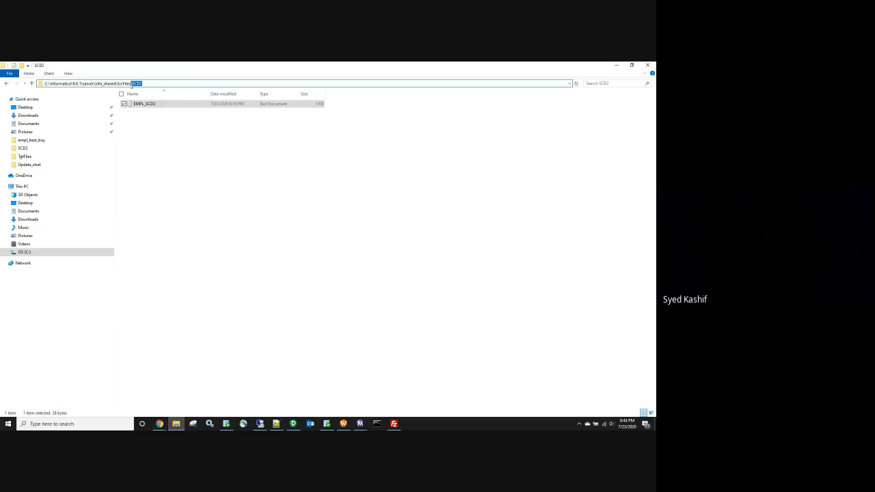
key("alt+Tab")
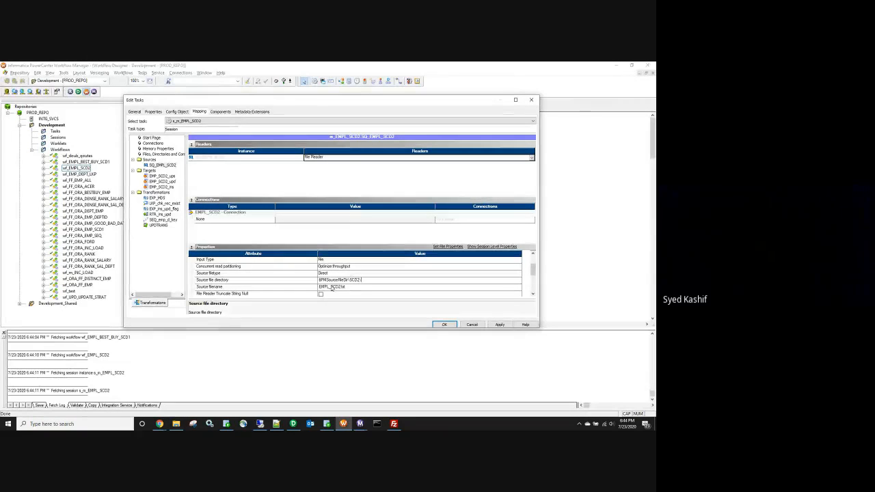
scroll(261, 265, "down", 2)
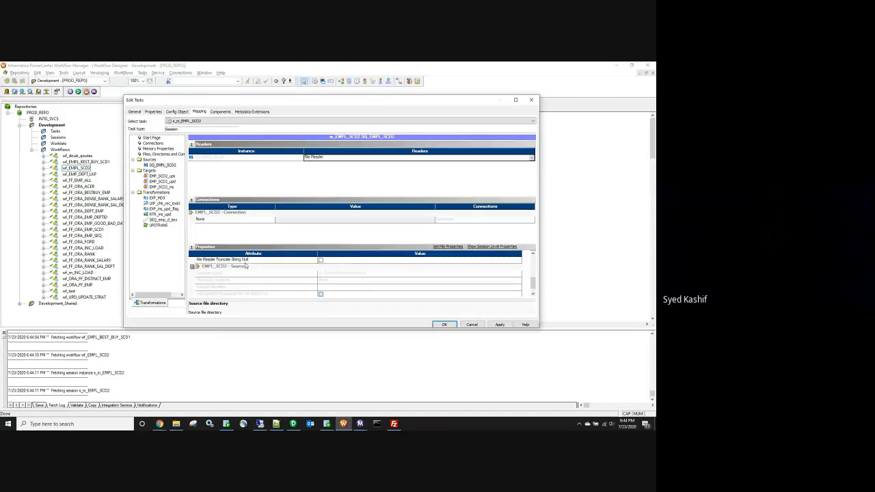
Step: Enable Delete on EMP_SCD2_ups and review the EMP_SCD2_upd and EMP_SCD2_ins target properties
left_click(162, 176)
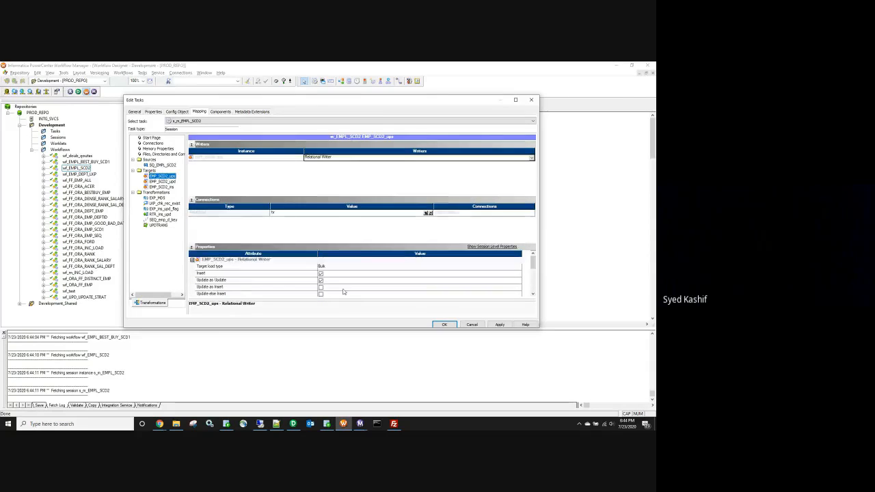
scroll(335, 282, "down", 2)
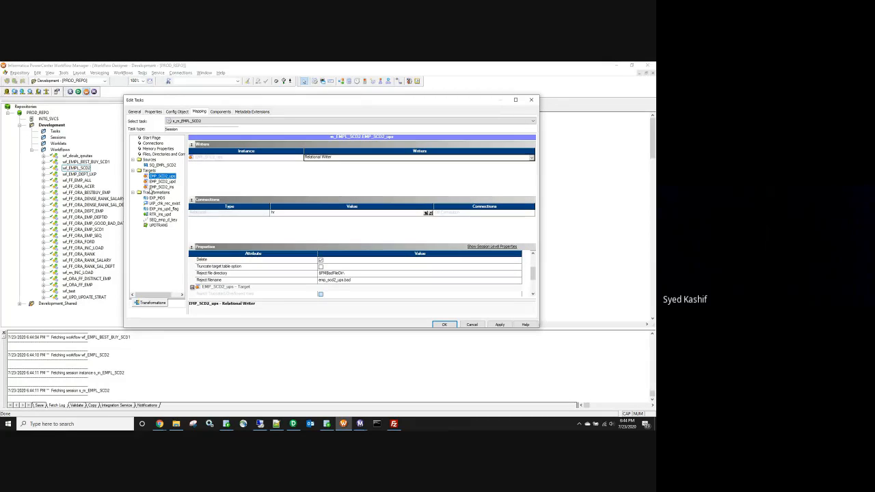
scroll(324, 262, "down", 2)
scroll(326, 281, "down", 1)
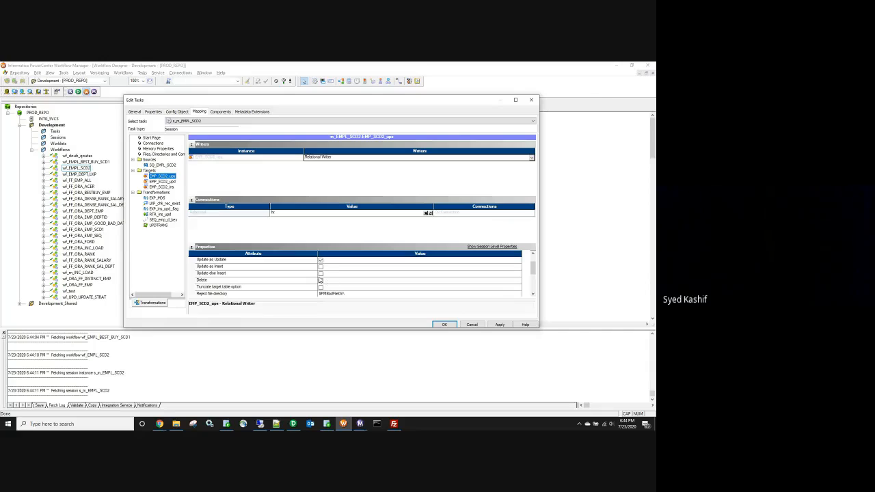
left_click(320, 280)
scroll(321, 289, "down", 1)
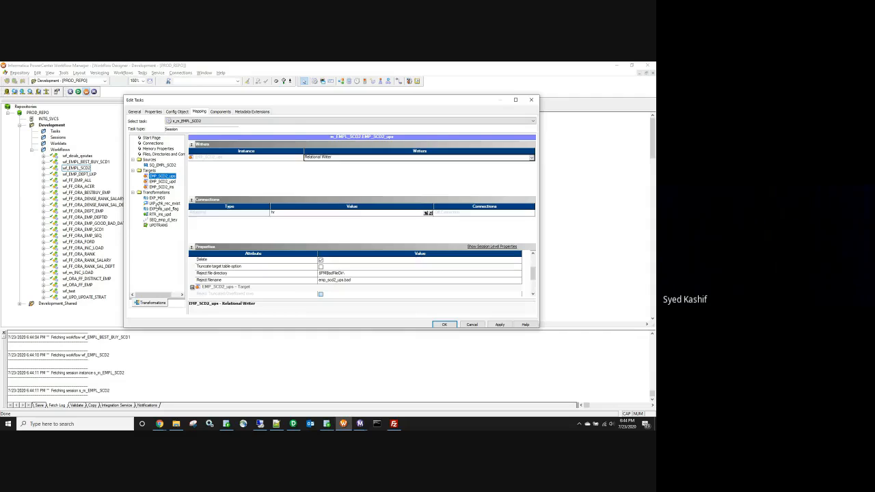
left_click(162, 181)
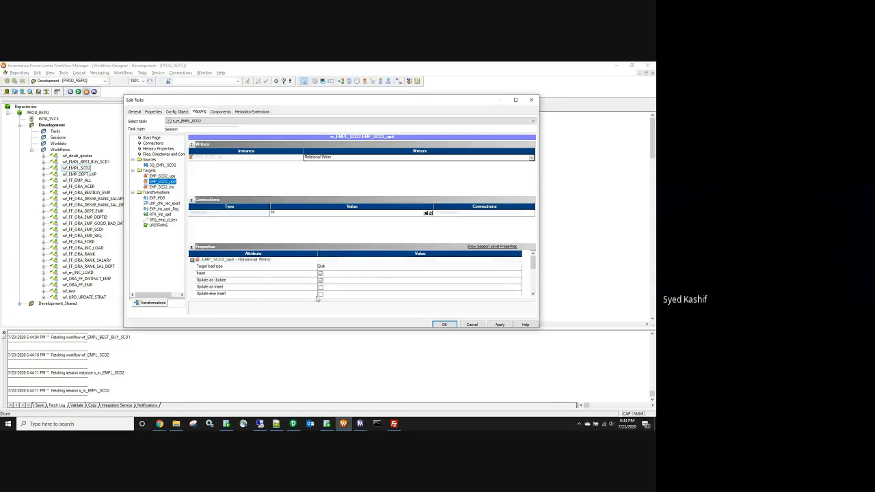
scroll(318, 291, "up", 1)
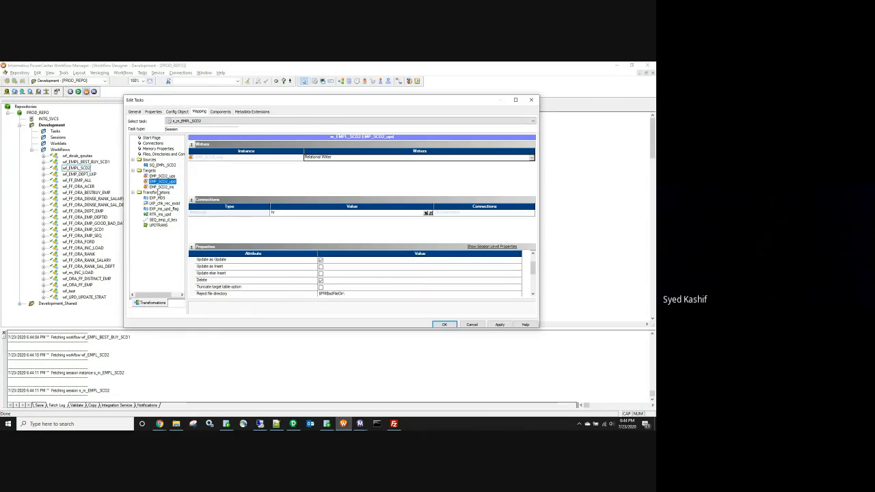
key("Down")
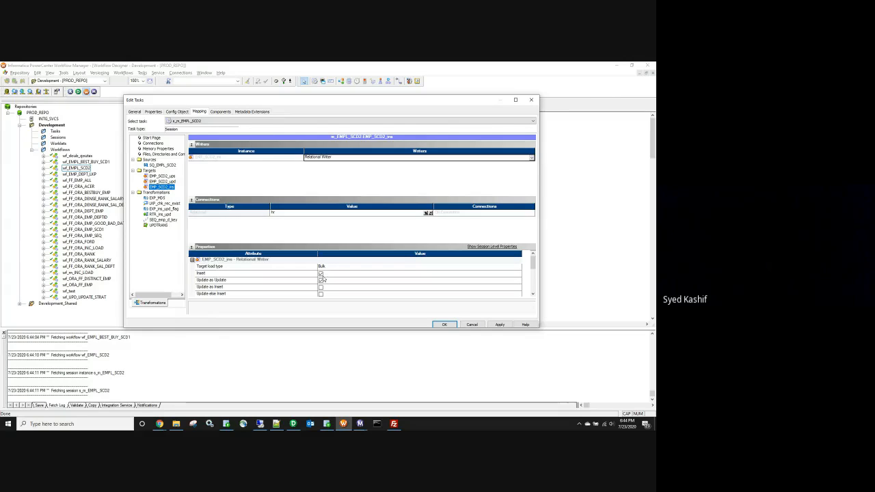
Step: Set the LKP_chk_rec_exist lookup connection to hr and apply the session changes
left_click(164, 203)
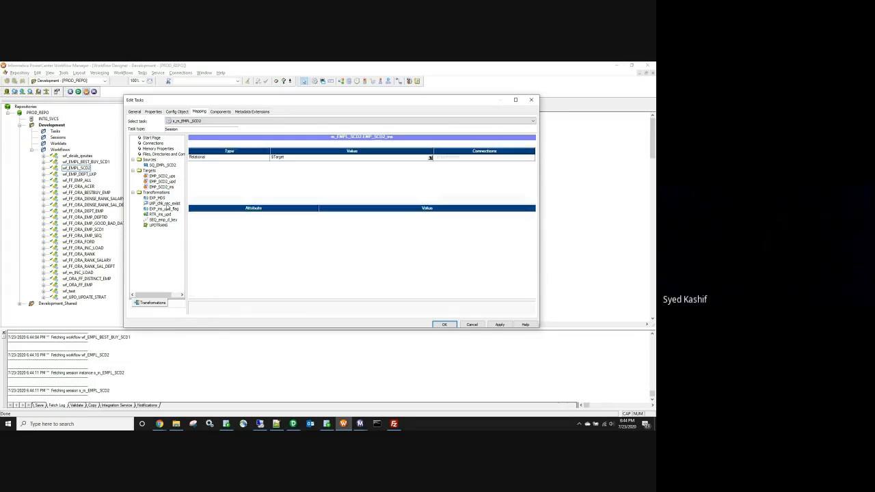
left_click(430, 157)
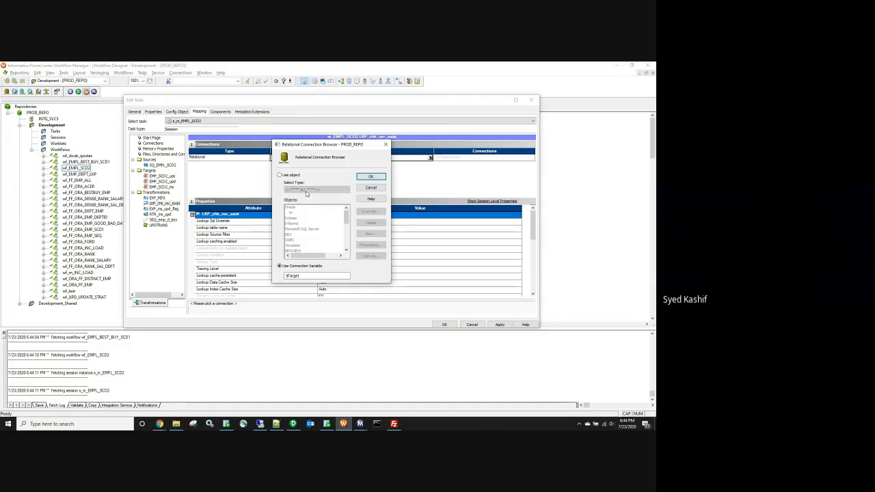
left_click(279, 175)
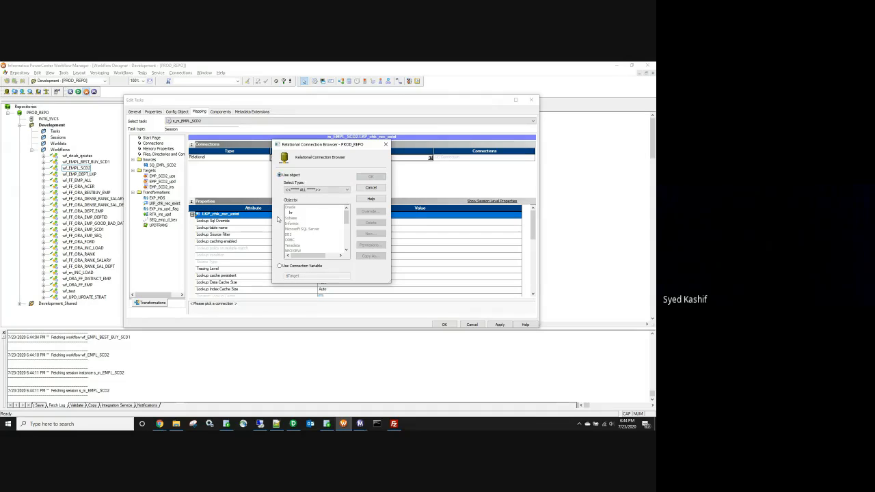
left_click(298, 214)
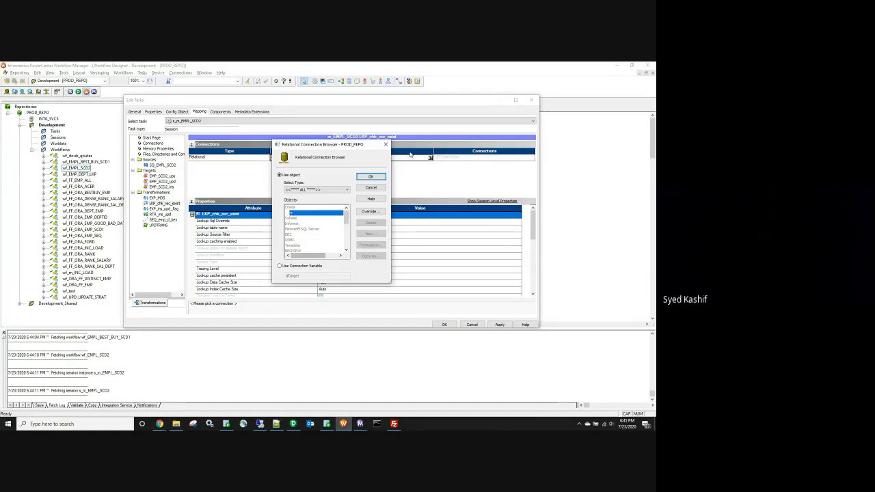
left_click(370, 176)
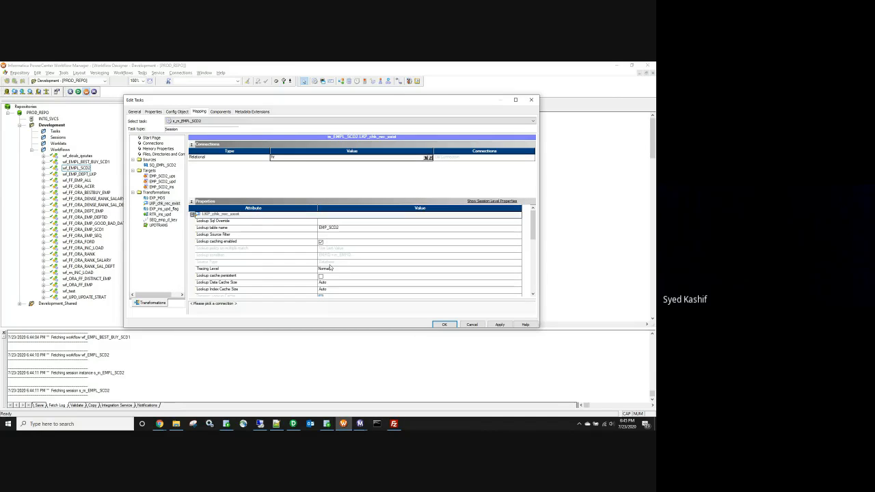
left_click(506, 324)
Step: Keep the session edits, save wf_EMPL_SCD2 as valid, and start the workflow running
left_click(444, 324)
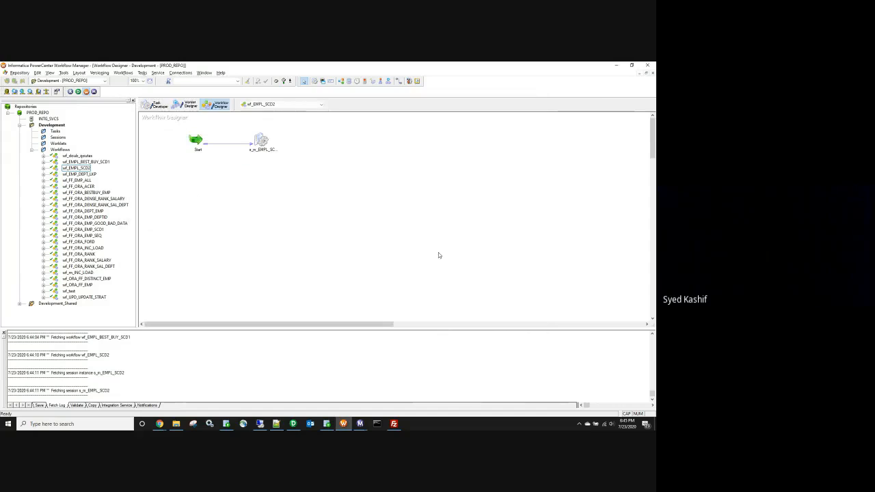
key("ctrl+s")
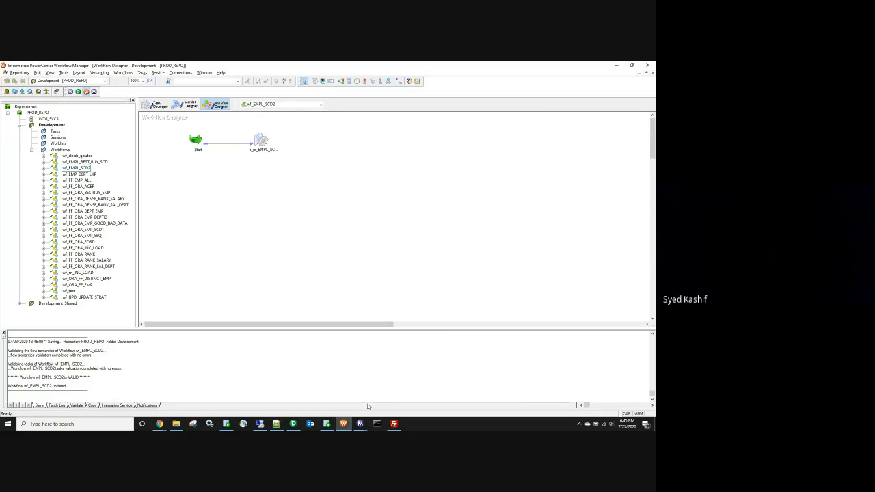
left_click(123, 72)
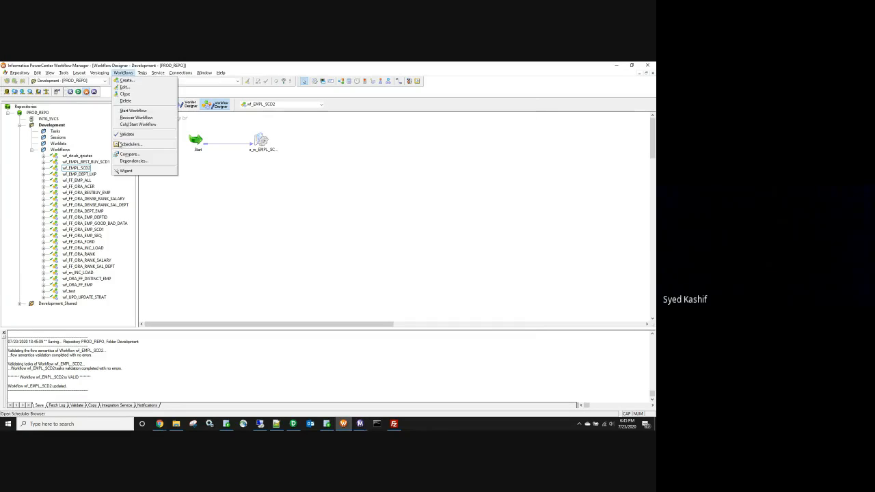
left_click(140, 112)
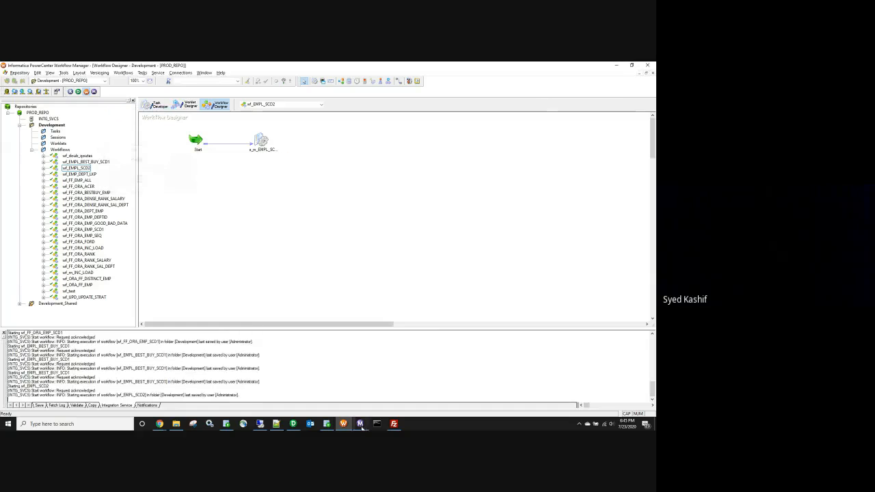
mouse_move(360, 424)
left_click(428, 372)
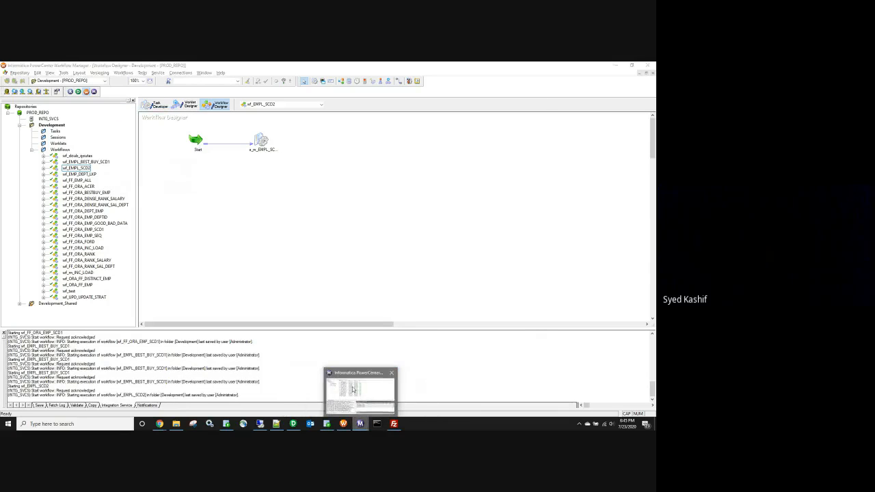
left_click(351, 391)
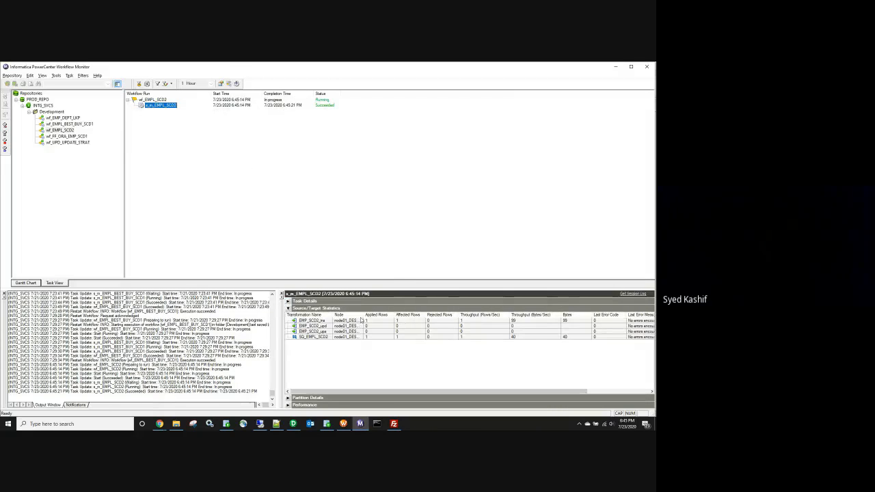
Step: Check the SQ_EMPL_SCD2 source/target statistics, showing 1 row applied to EMP_SCD2_ins
left_click(309, 337)
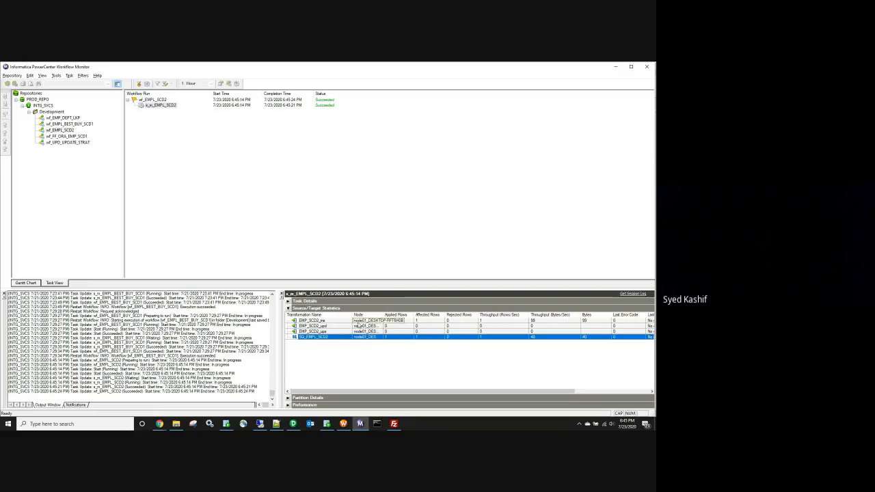
Step: In SQL Developer, replace CREATE TABLE with SELECT * FROM and run the EMP_SCD2 query
left_click(326, 423)
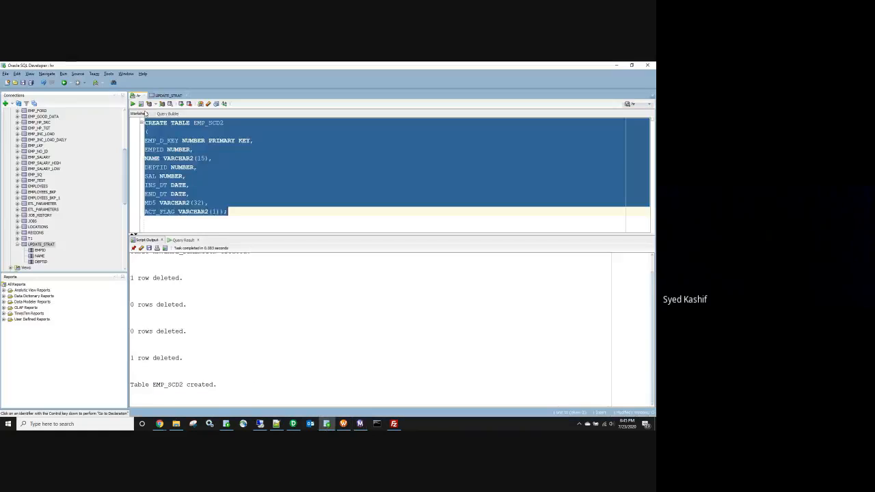
left_click(213, 158)
left_click_drag(192, 122, 126, 122)
type("SELECT ")
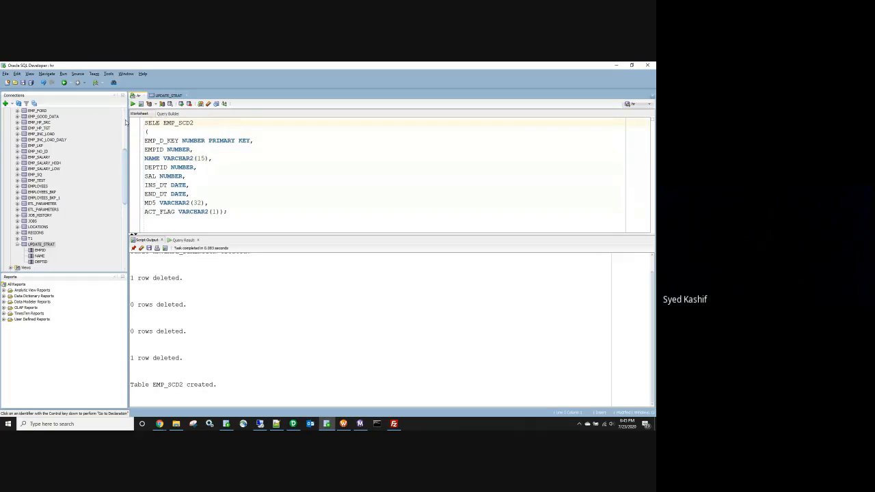
type("* FROM")
left_click_drag(255, 121, 135, 112)
key("ctrl+Return")
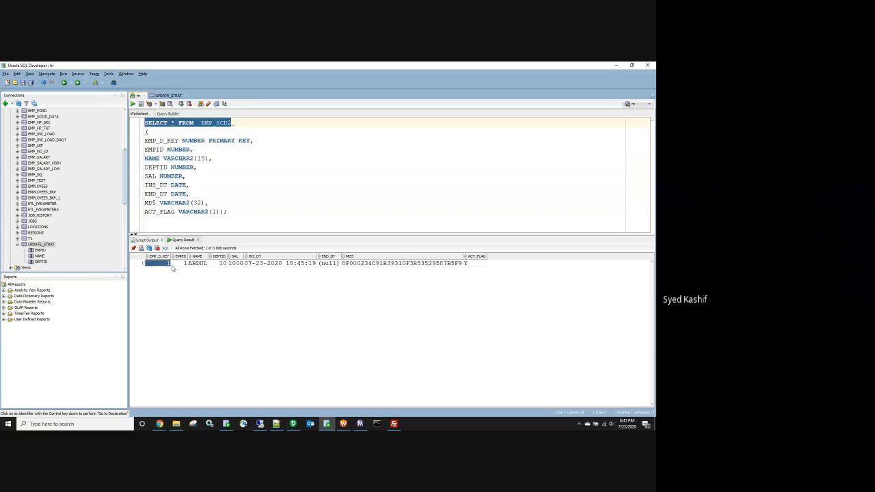
Step: Inspect the returned row: deptid 10, sal 1000, null END_DT, ACT_FLAG Y
left_click(179, 264)
left_click(198, 265)
left_click(219, 265)
left_click(235, 266)
left_click(262, 266)
left_click(329, 266)
left_click(356, 265)
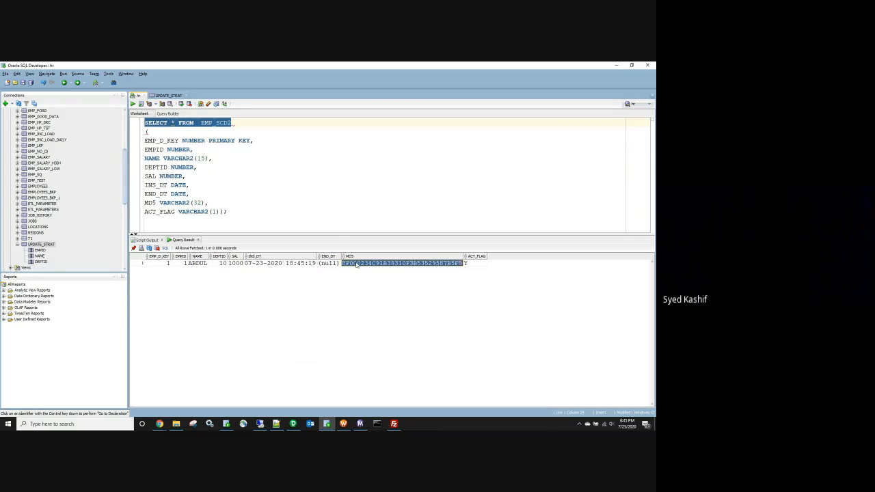
left_click(470, 263)
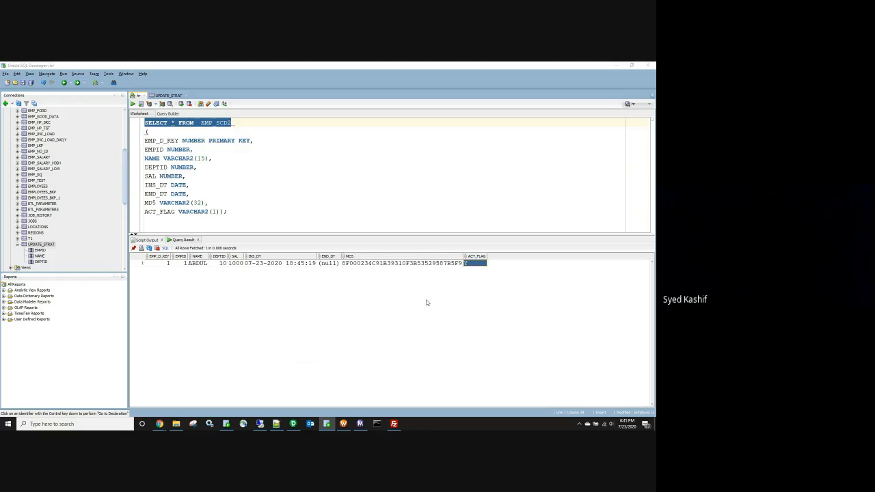
key("alt+Tab")
Step: Open EMPL_SCD2 in Notepad, change DEPTID 10 to 20, and save the file
left_click(175, 424)
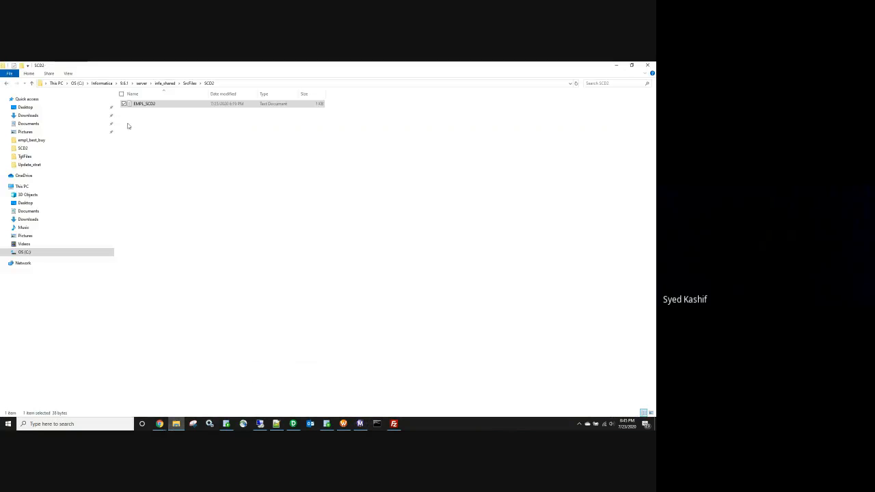
double_click(139, 104)
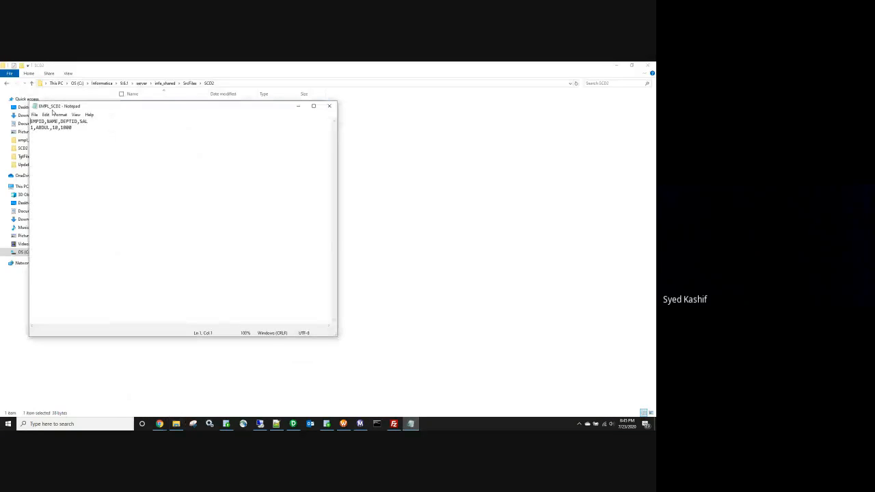
key("BackSpace")
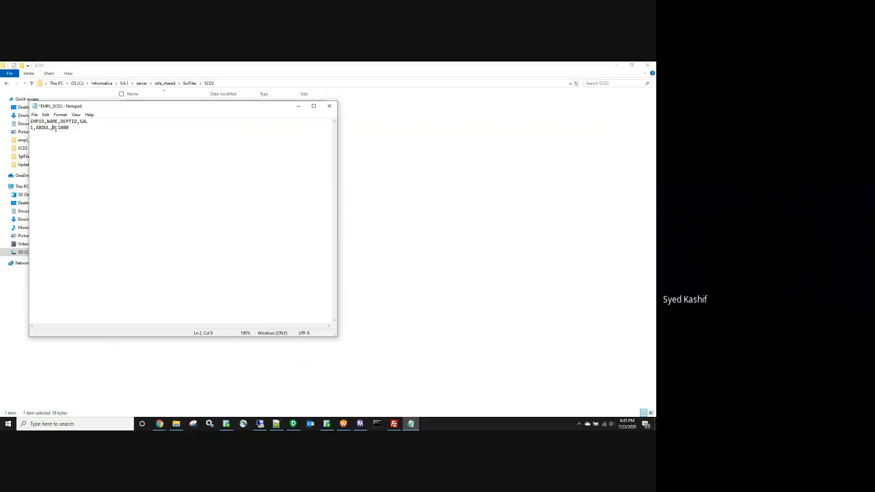
type("2")
left_click(329, 108)
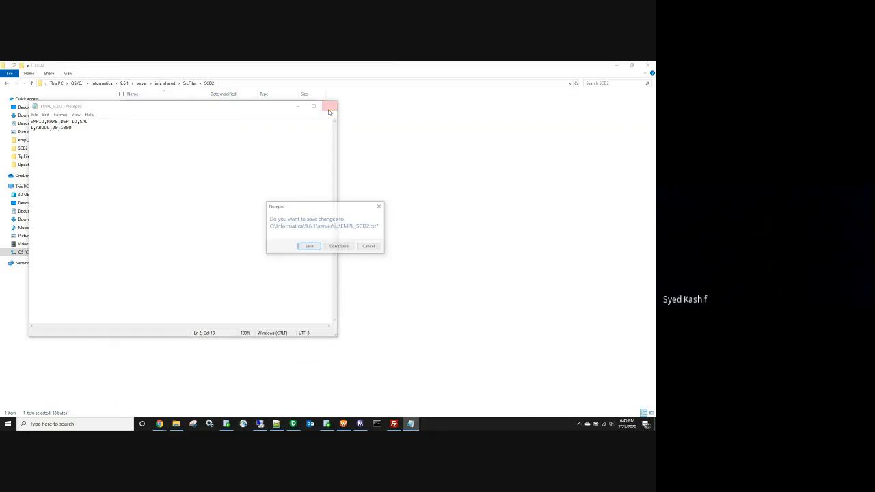
left_click(313, 245)
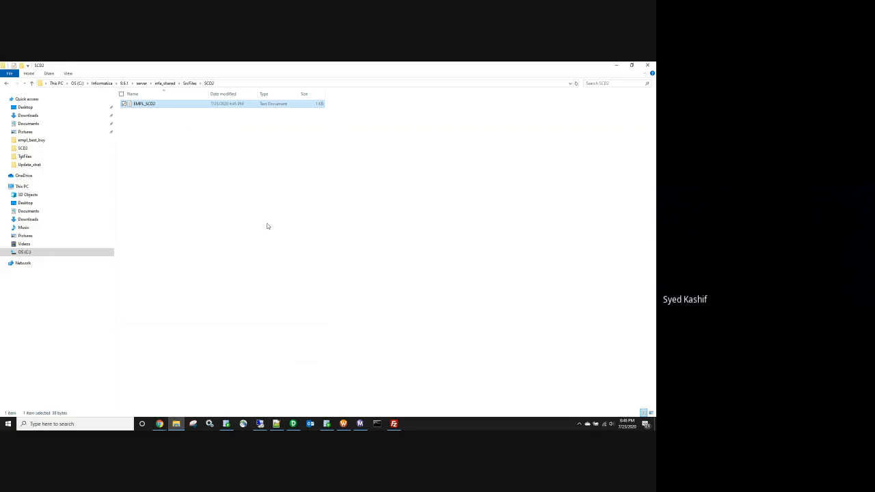
Step: Open EMPL_SCD2 in Notepad beside the SQL Developer results and select the 1,ABDUL,20,1000 line
double_click(162, 104)
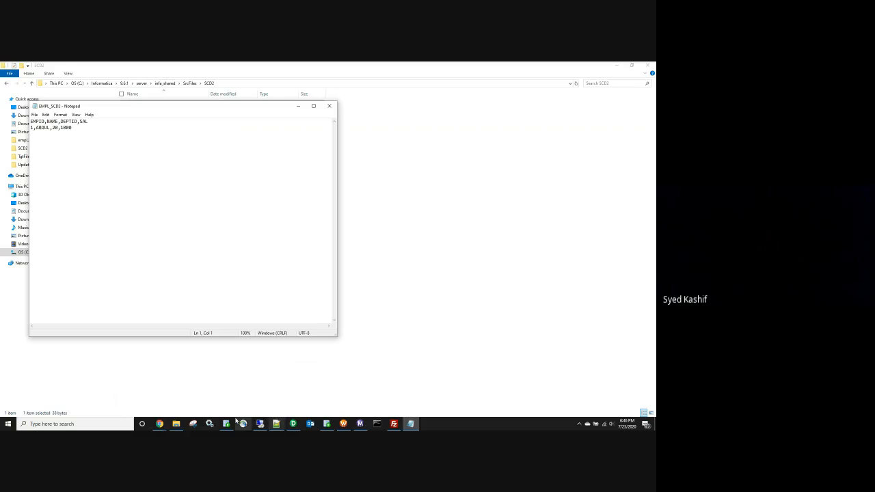
left_click(327, 424)
left_click(326, 424)
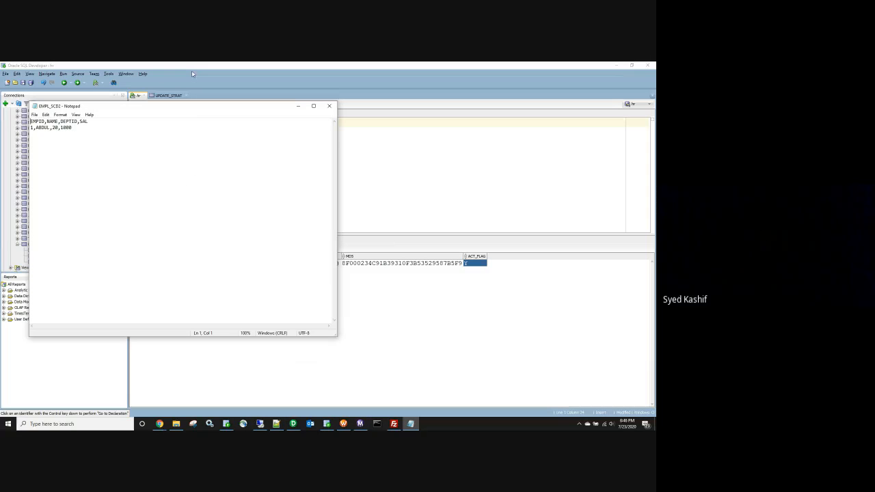
left_click_drag(191, 110, 463, 127)
left_click_drag(346, 143, 305, 142)
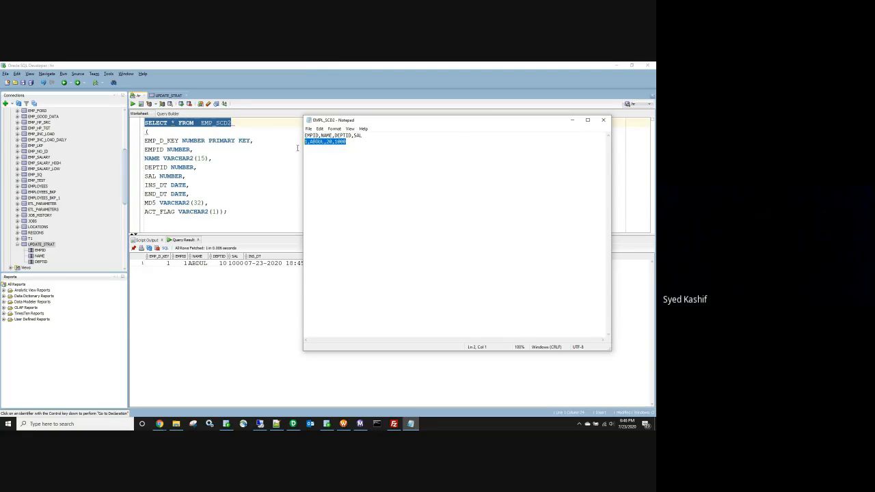
Step: Close Notepad and check the target row's null END_DT, MD5 value and ACT_FLAG Y
left_click(602, 121)
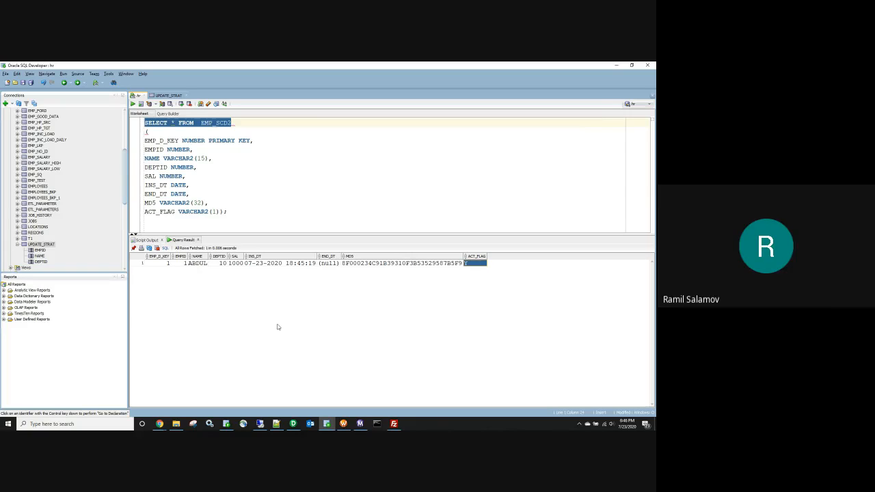
left_click(331, 264)
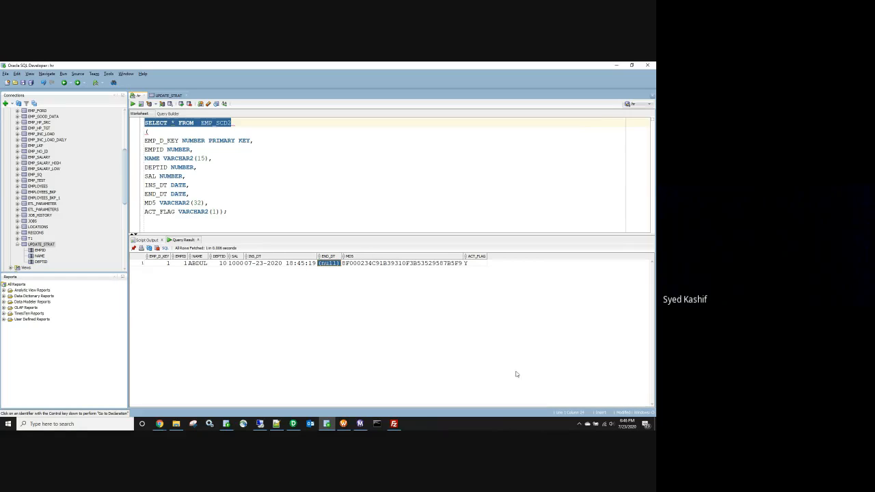
left_click(348, 264)
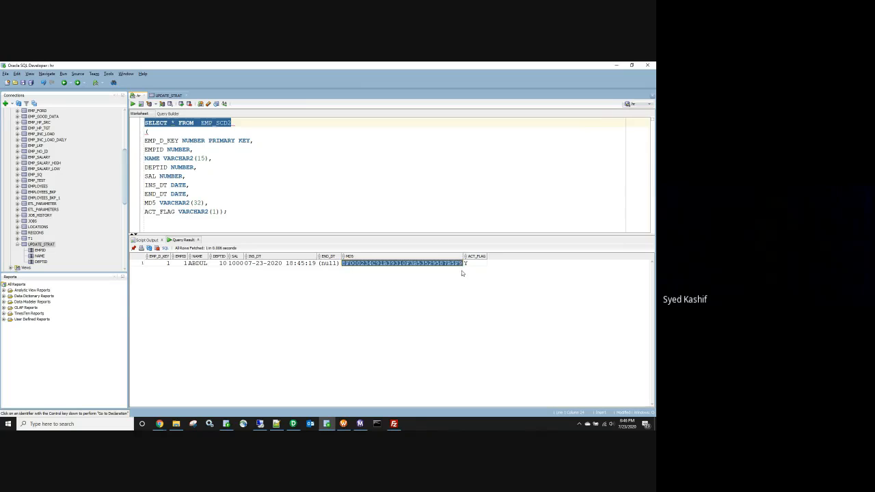
left_click(474, 263)
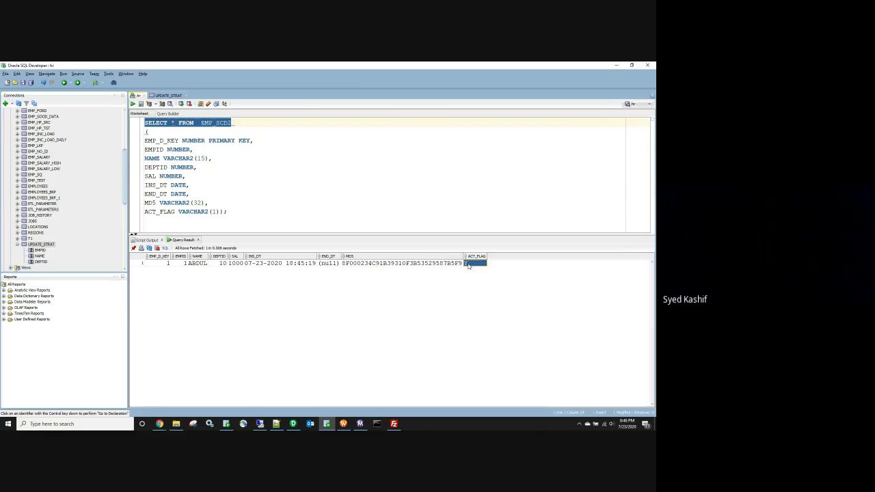
Step: Walk through the row's EMP_D_KEY, EMPID, NAME ABDUL, SAL 1000, END_DT, MD5 and ACT_FLAG values
left_click(158, 264)
left_click(180, 265)
left_click(197, 265)
left_click(180, 265)
left_click(198, 265)
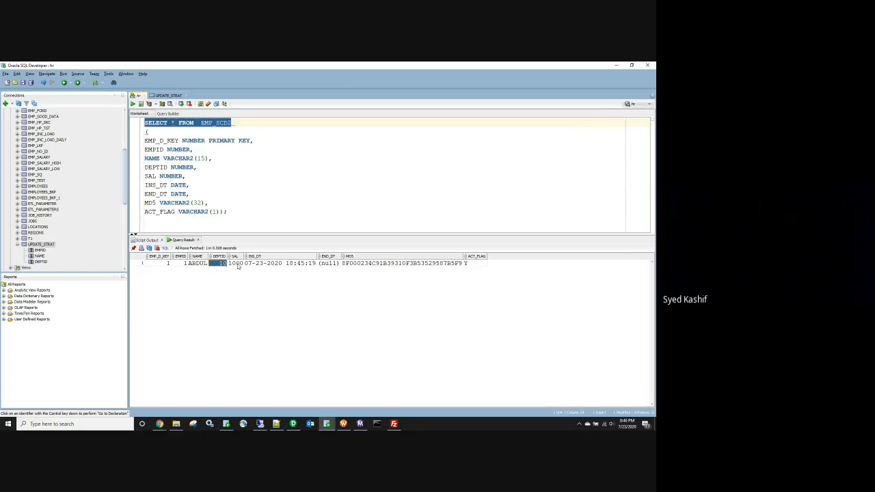
left_click(236, 265)
left_click(328, 263)
left_click(366, 265)
left_click(482, 264)
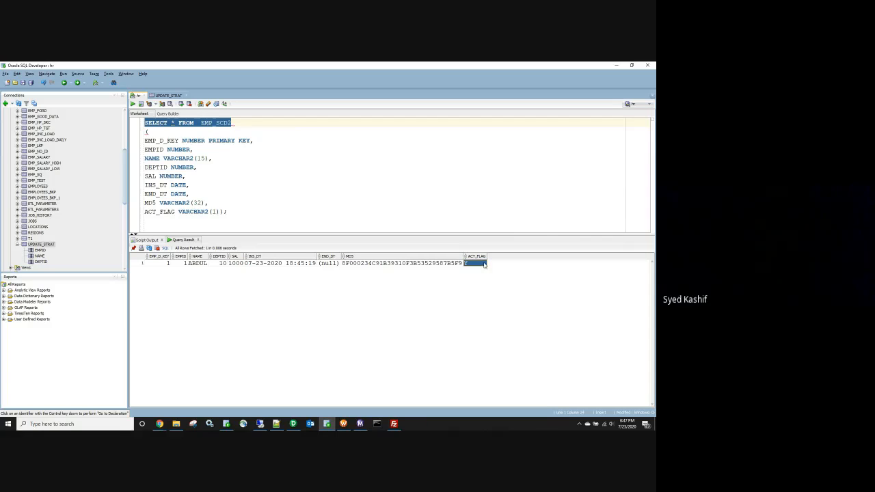
key("alt+Tab")
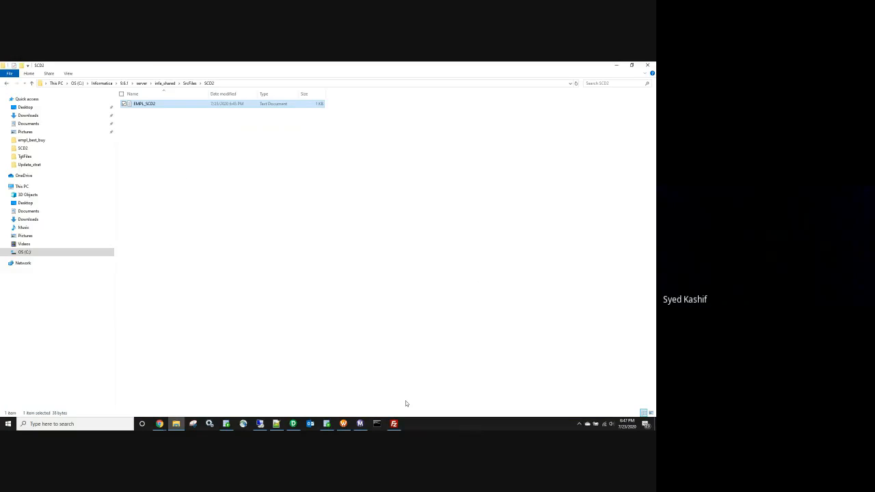
key("alt+Tab")
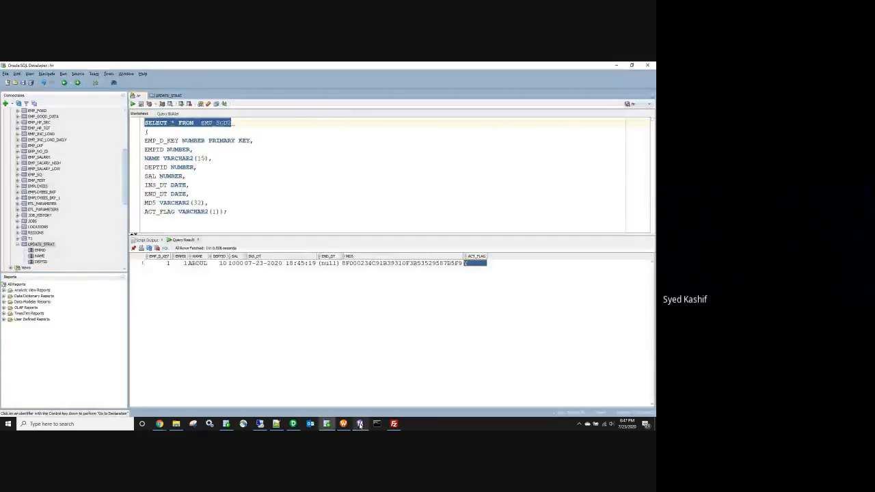
Step: Restart the wf_EMPL_SCD2 workflow in Workflow Monitor
left_click(360, 424)
right_click(150, 101)
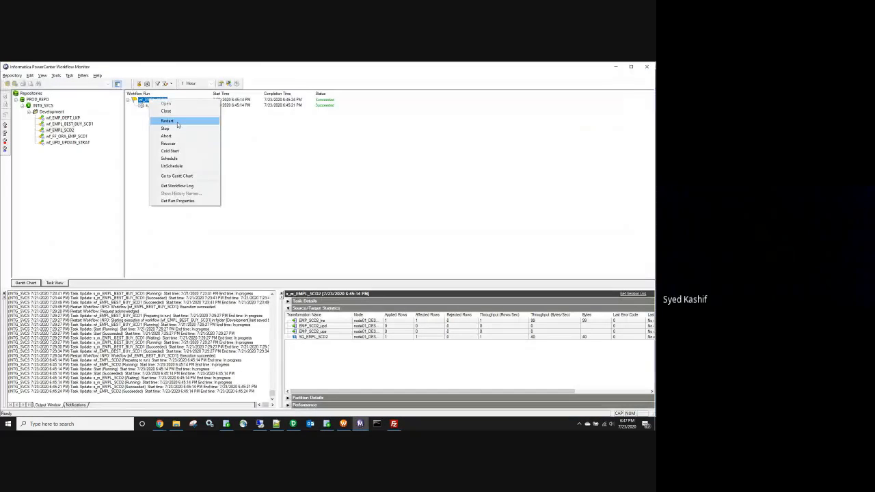
left_click(168, 121)
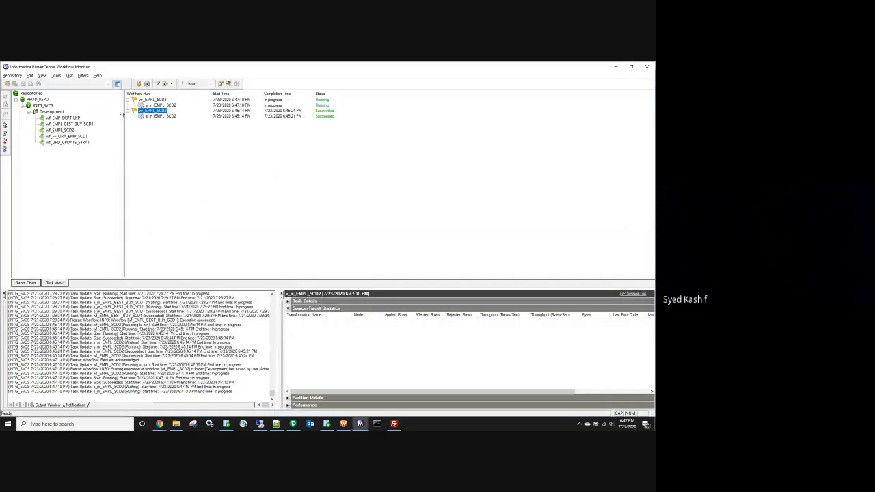
Step: Check the s_m_EMPL_SCD2 statistics: one row each applied to EMP_SCD2_upd and EMP_SCD2_ups
left_click(128, 111)
left_click(161, 105)
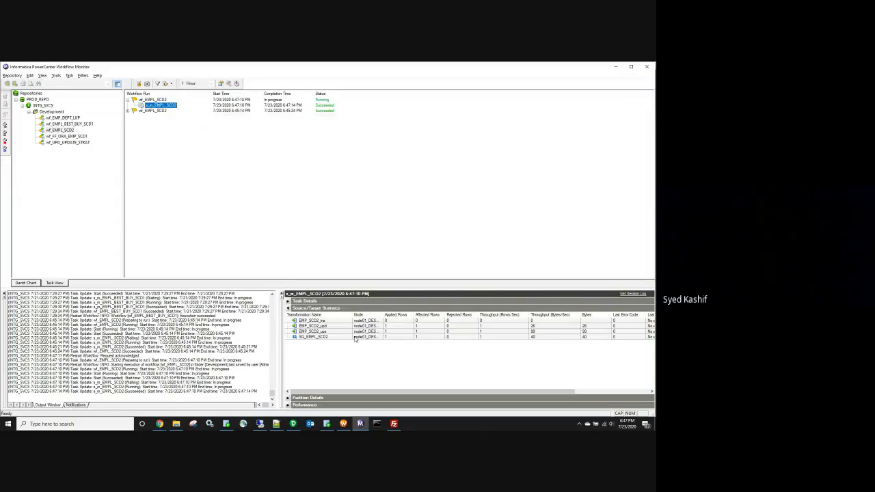
left_click(322, 320)
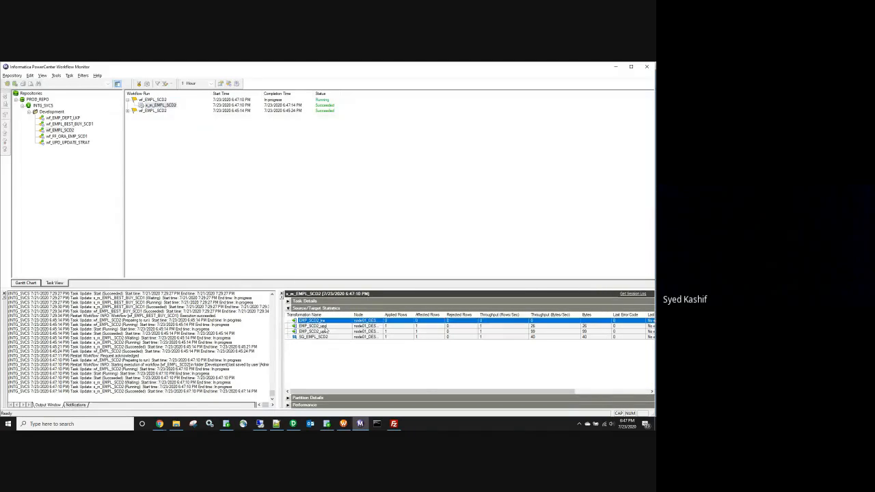
left_click(325, 331)
left_click(326, 334)
key("alt+Tab")
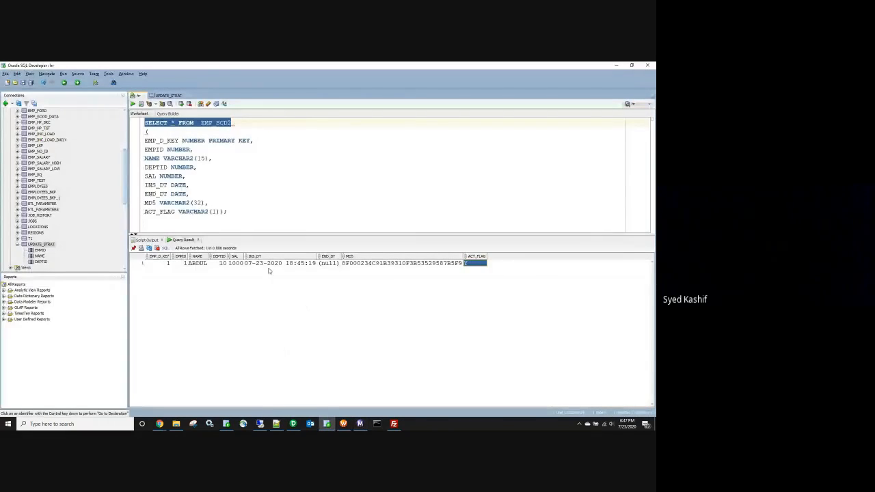
Step: Rerun the SELECT * FROM EMP_SCD2 query
left_click(330, 211)
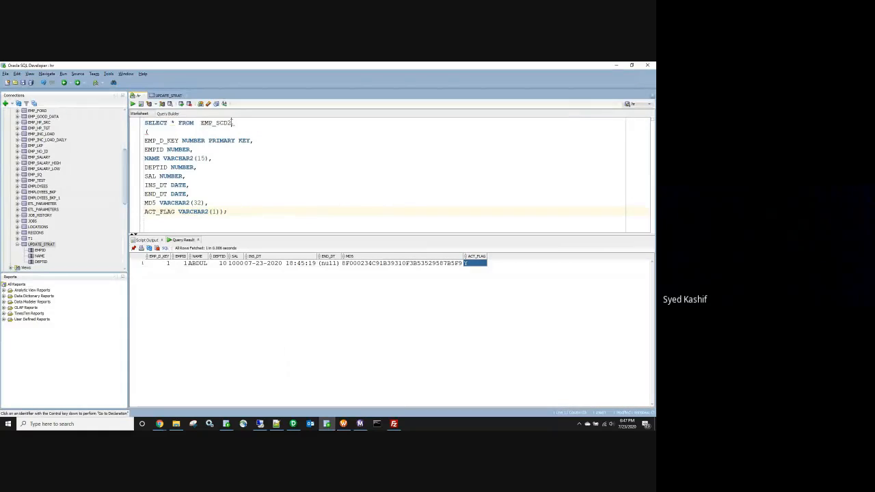
left_click_drag(235, 124, 144, 140)
key("ctrl+Return")
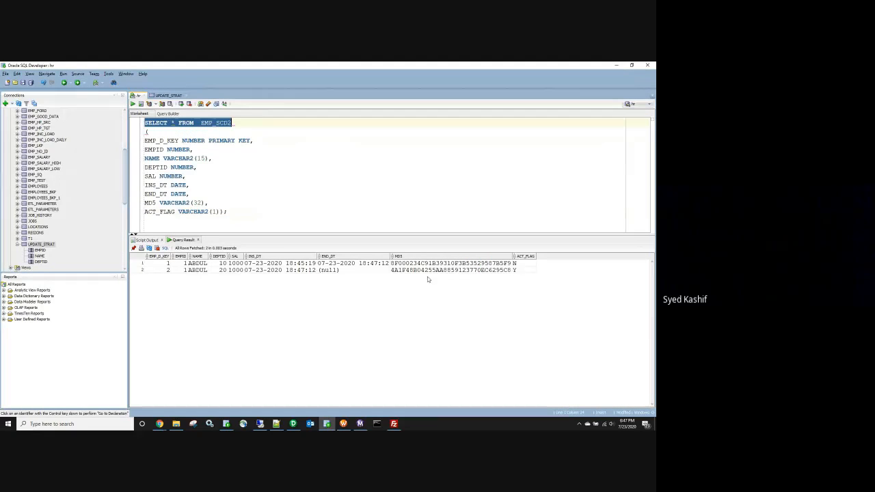
Step: Compare the two rows: old DEPTID 10 row flagged N, new DEPTID 20 row flagged Y
mouse_move(525, 264)
left_mouse_down()
mouse_move(157, 269)
mouse_move(517, 271)
left_mouse_up()
left_click(159, 271)
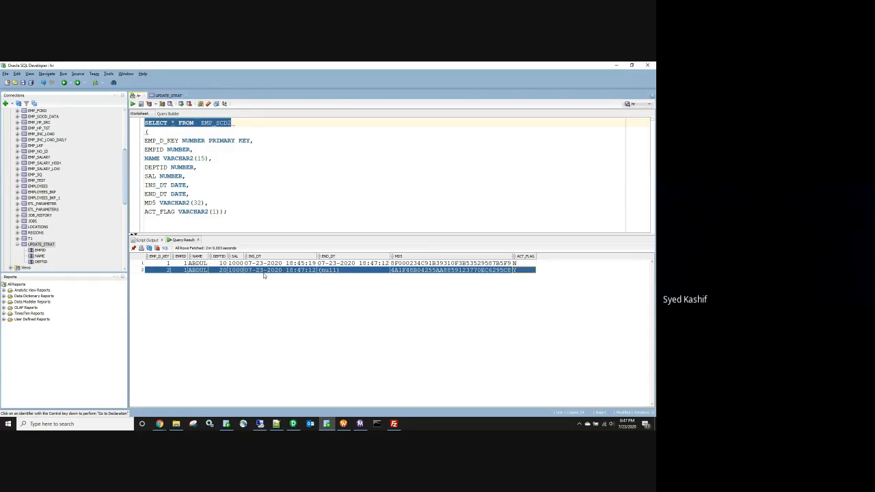
left_click(224, 263)
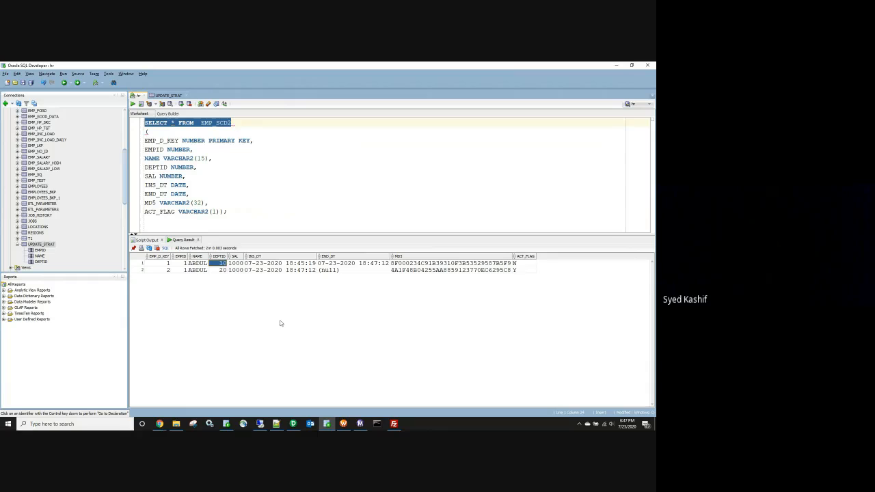
left_click(222, 270)
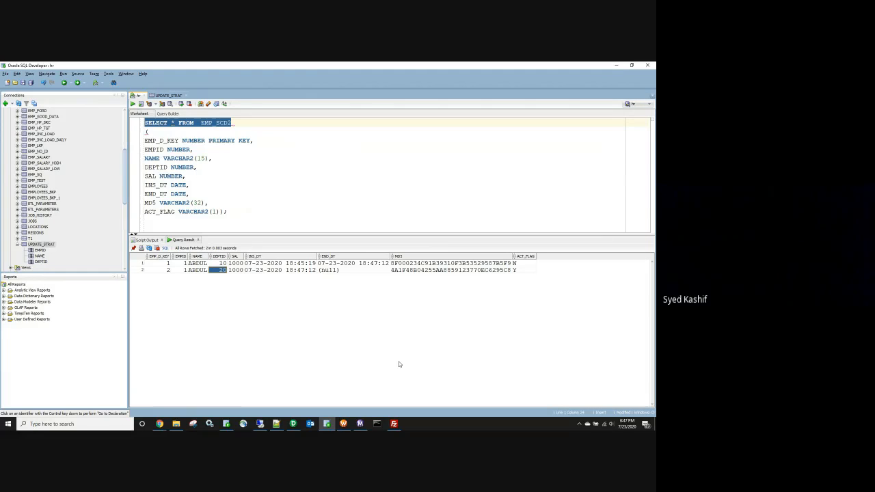
left_click(359, 424)
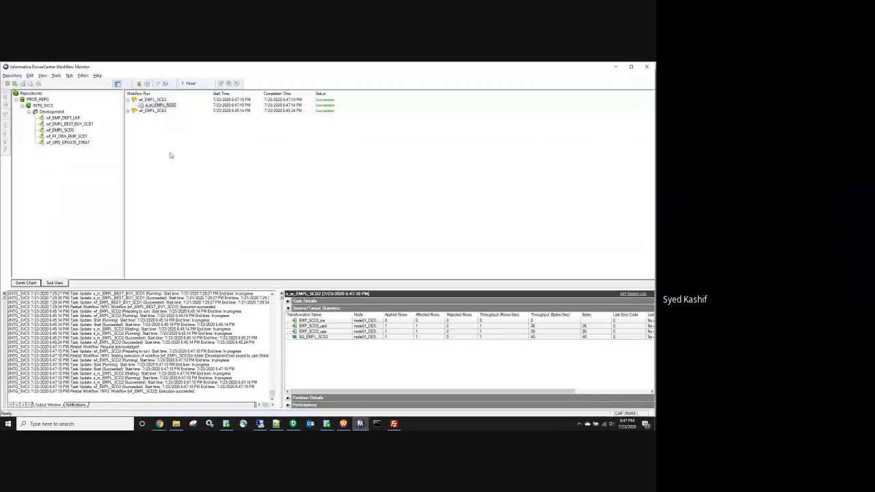
Step: Change the salary in EMPL_SCD2 from 1000 to 2000 and save the file
left_click(175, 424)
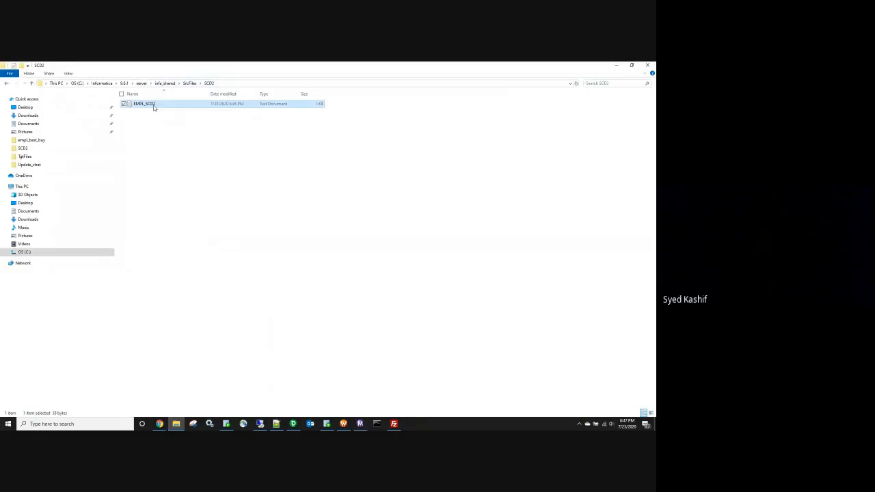
double_click(156, 104)
left_click(337, 141)
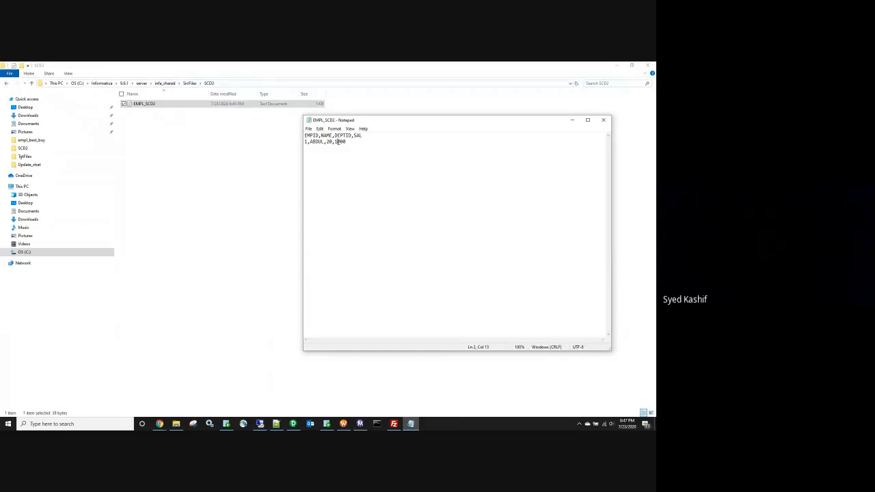
key("BackSpace")
type("2")
left_click(602, 120)
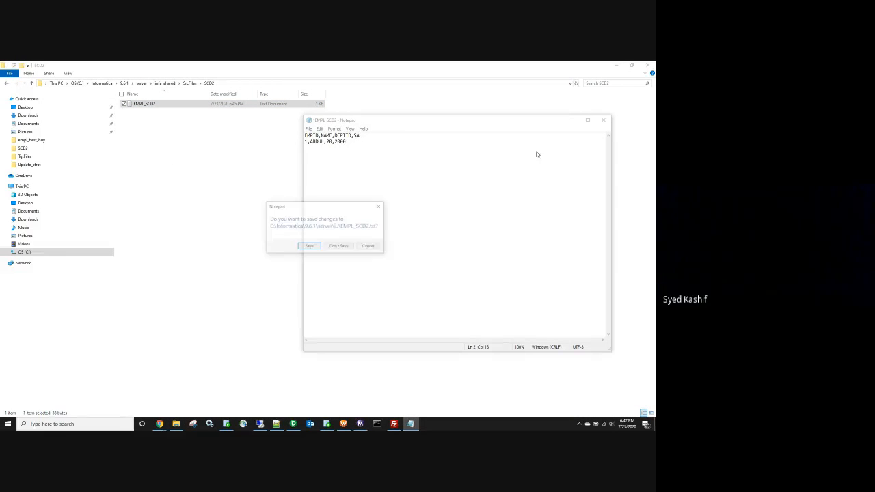
left_click(309, 248)
Step: Return to Workflow Monitor and bring up actions for the wf_EMPL_SCD2 run
key("alt+Tab")
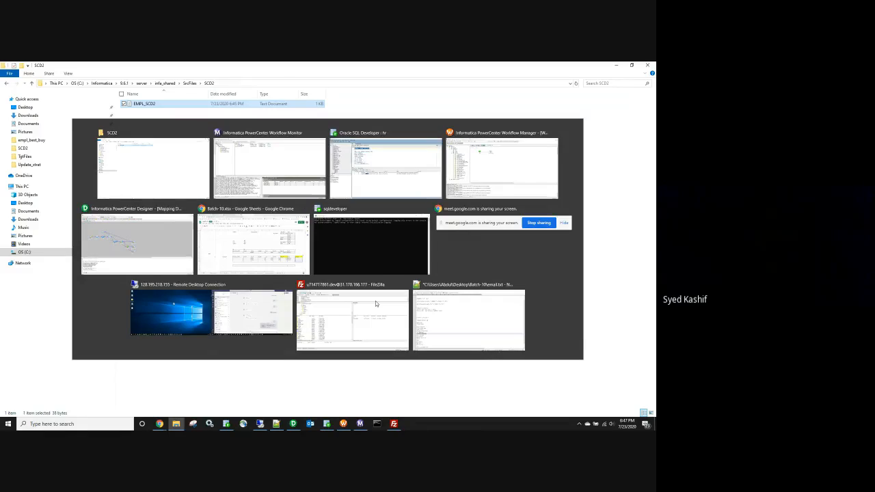
left_click(375, 301)
right_click(153, 101)
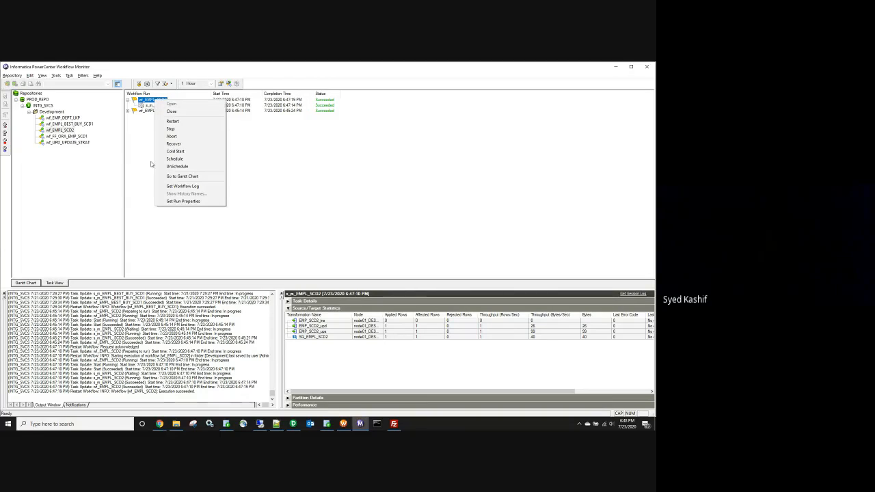
Step: Dismiss the run menu without restarting, highlight both rows' EMPID in SQL Developer, then go to Designer
left_click(303, 206)
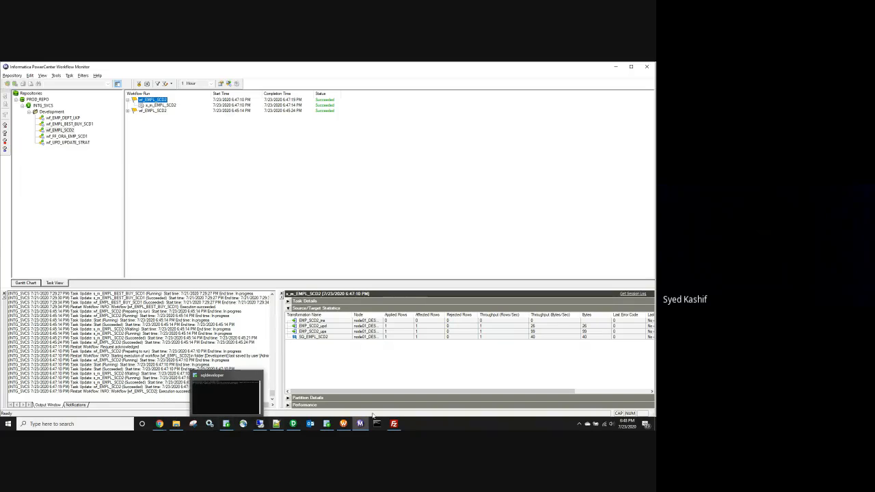
left_click(324, 427)
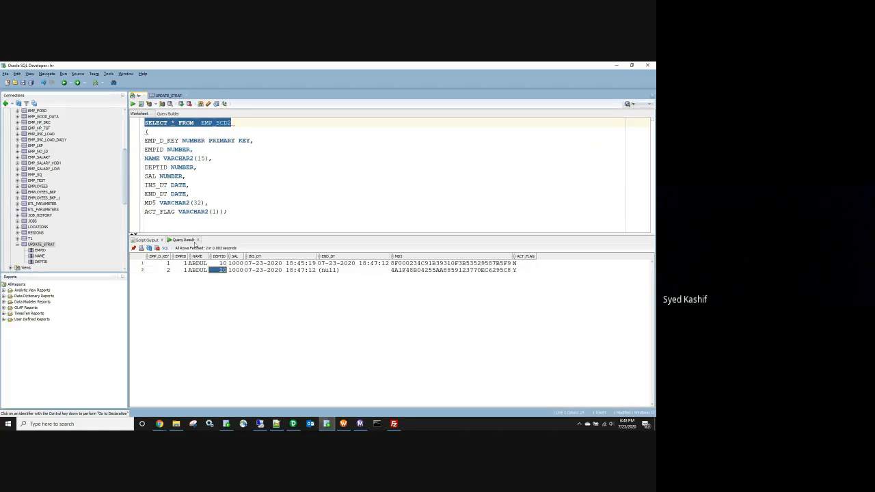
left_click_drag(179, 263, 181, 271)
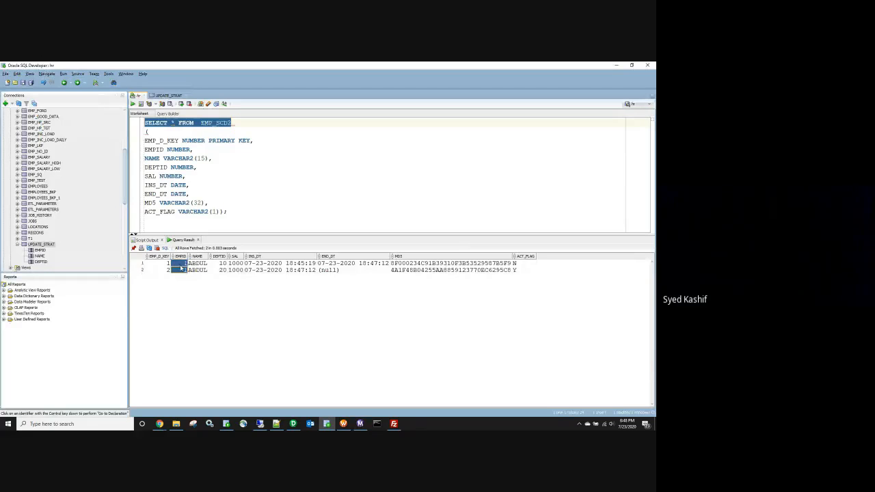
left_click(293, 424)
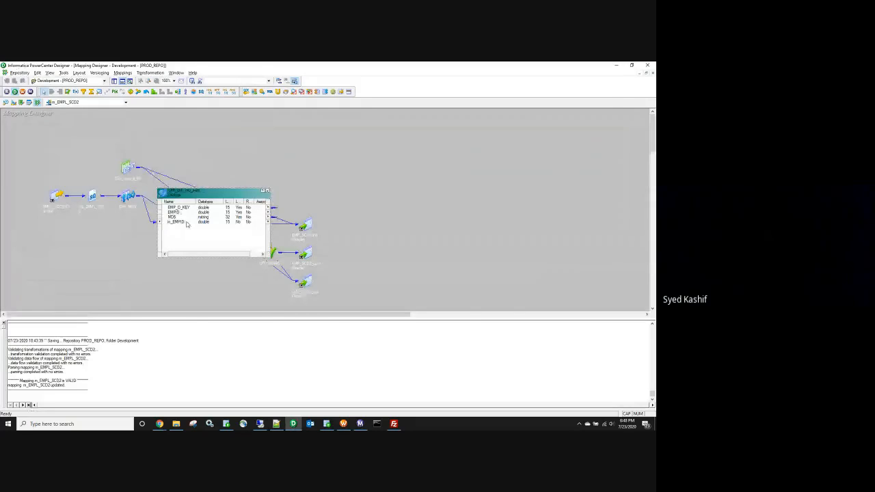
Step: Confirm the lookup's ports and properties read table EMP_SCD2 with Use Last Value, comparing against the query rows
key("alt+Tab")
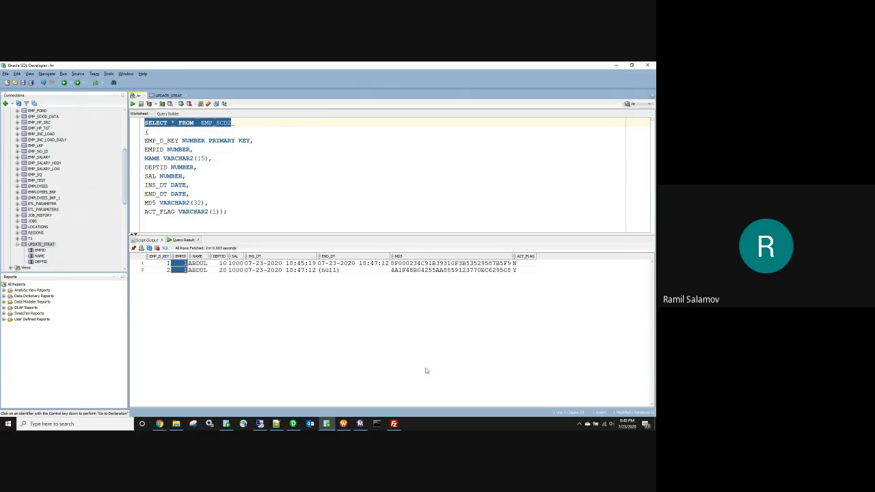
left_click_drag(536, 272, 149, 276)
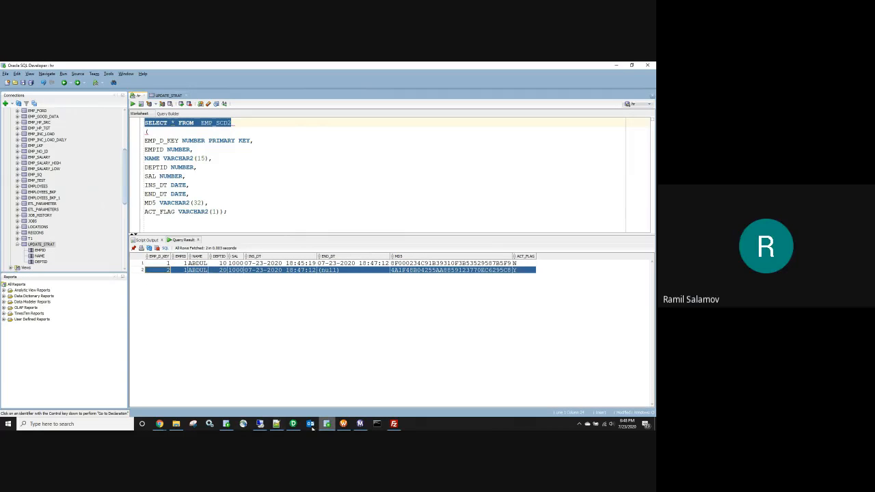
left_click(292, 424)
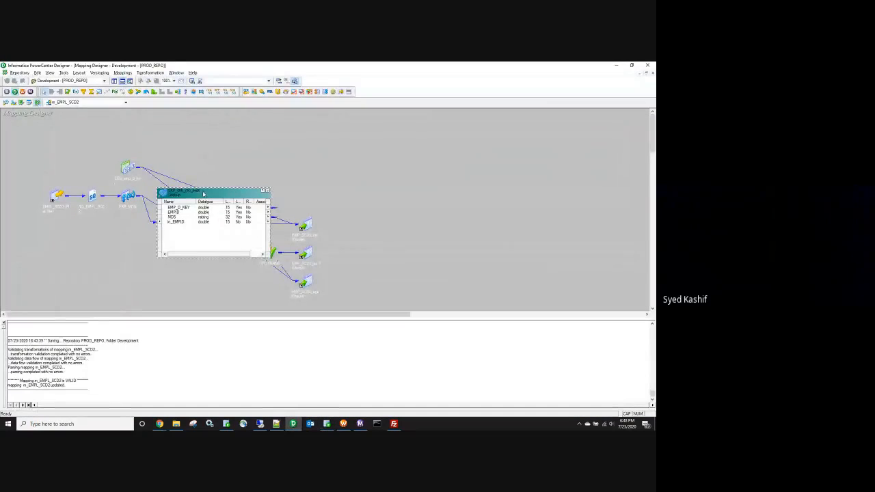
double_click(203, 194)
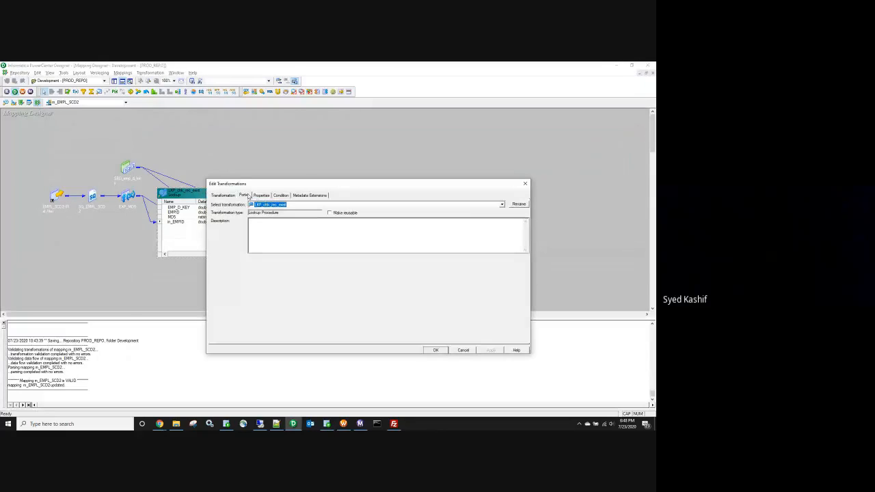
left_click(244, 196)
left_click(262, 195)
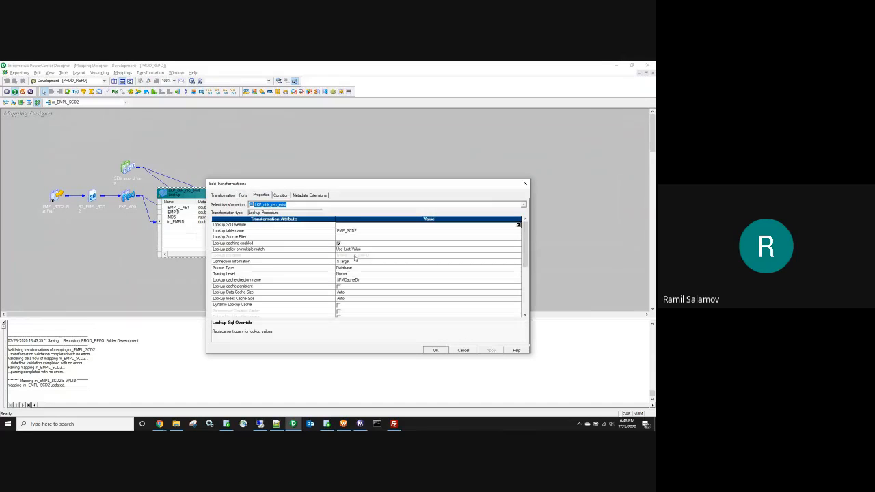
left_click(435, 350)
key("alt+Tab")
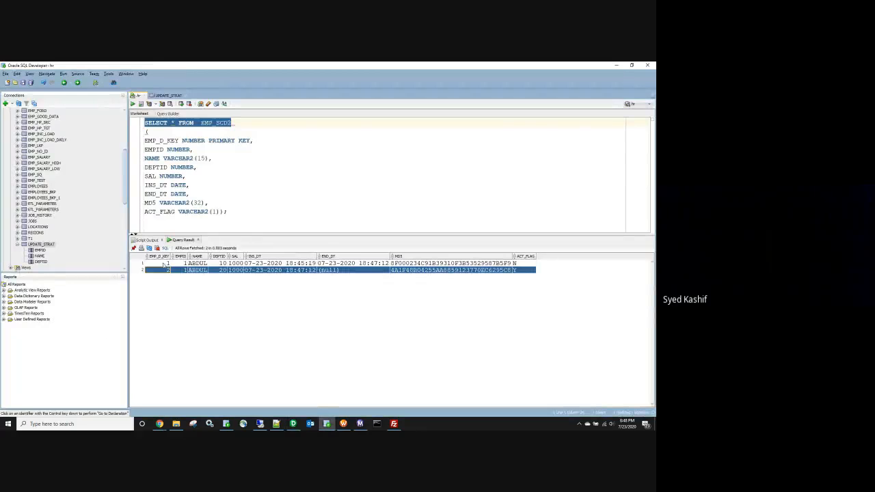
mouse_move(164, 264)
left_mouse_down()
mouse_move(518, 267)
mouse_move(167, 274)
left_mouse_up()
Step: Restart the latest wf_EMPL_SCD2 run and re-run the EMP_SCD2 query in SQL Developer
left_click(359, 424)
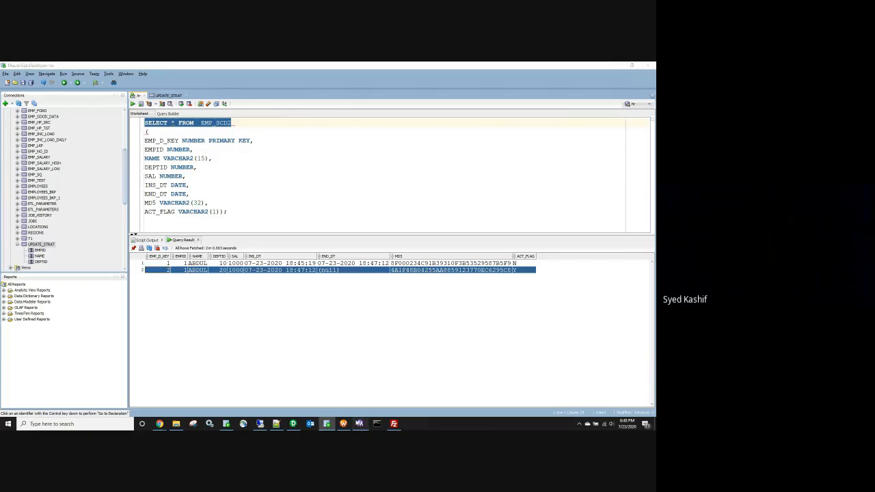
left_click(148, 100)
right_click(158, 100)
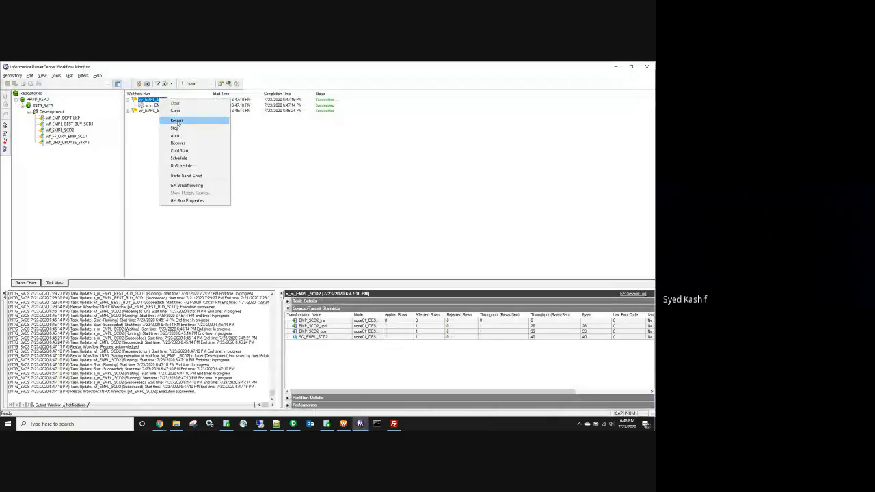
left_click(177, 121)
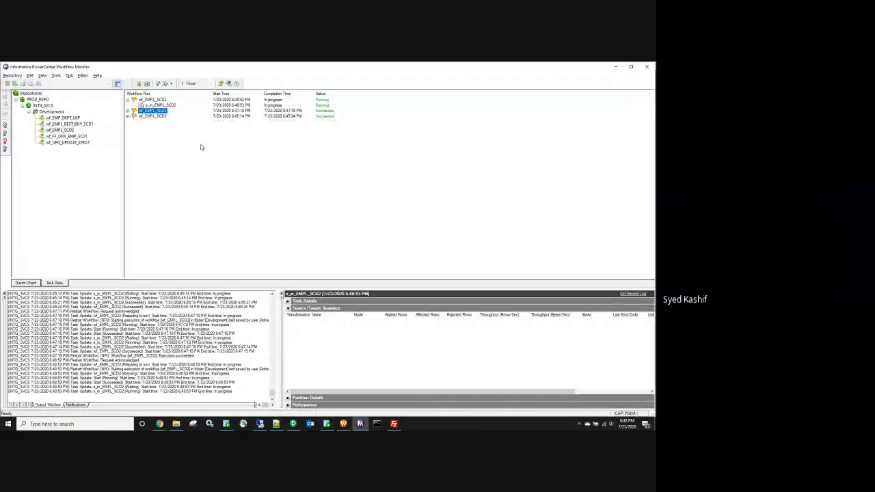
key("alt+Tab")
left_click(133, 104)
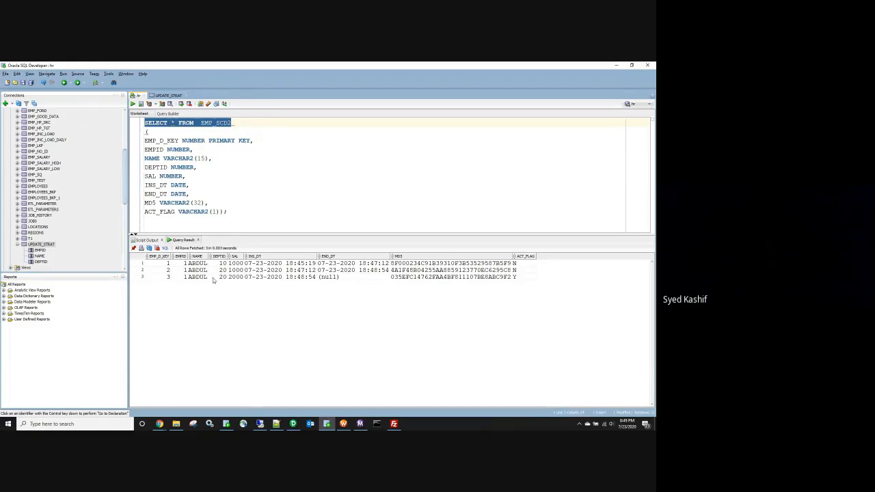
Step: Compare the three rows: salaries 1000 and 2000, keys, EMPIDs, MD5s, rows 1-2 flagged N, row 3 Y
left_click(236, 270)
left_click(236, 276)
left_click_drag(517, 264, 509, 280)
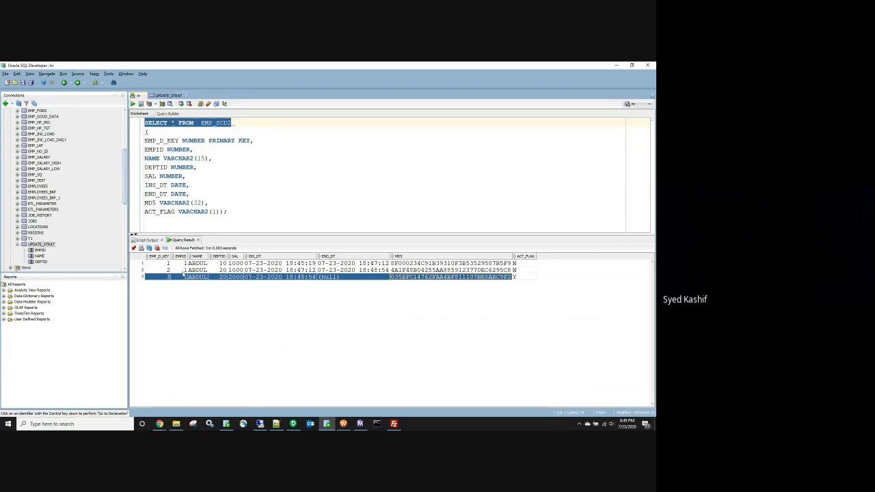
mouse_move(187, 264)
left_mouse_down()
mouse_move(200, 279)
mouse_move(179, 264)
mouse_move(183, 277)
left_mouse_up()
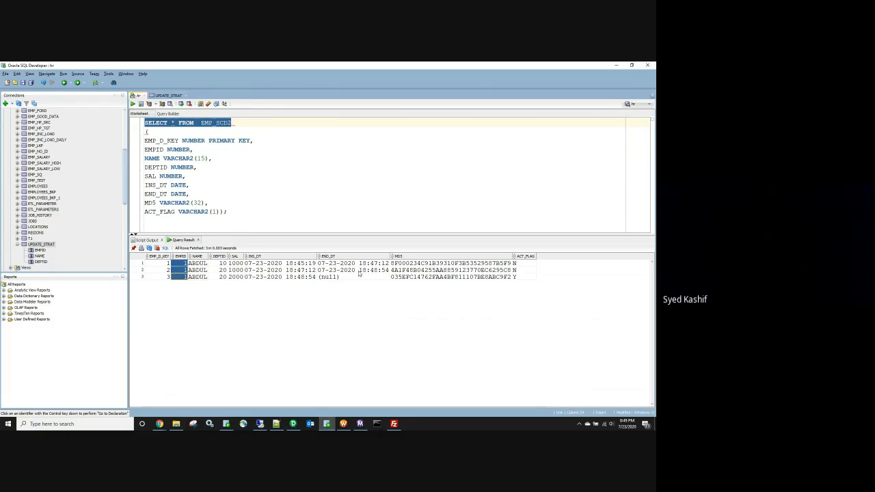
left_click_drag(167, 263, 182, 276)
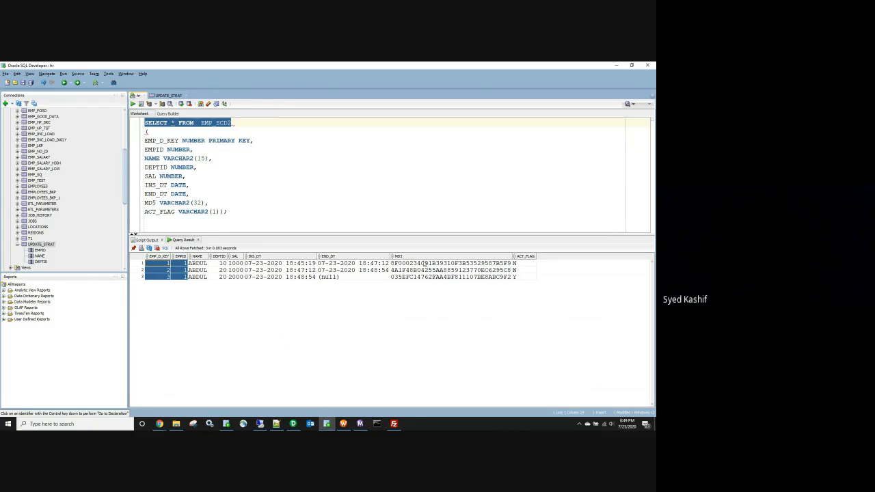
left_click_drag(423, 263, 424, 277)
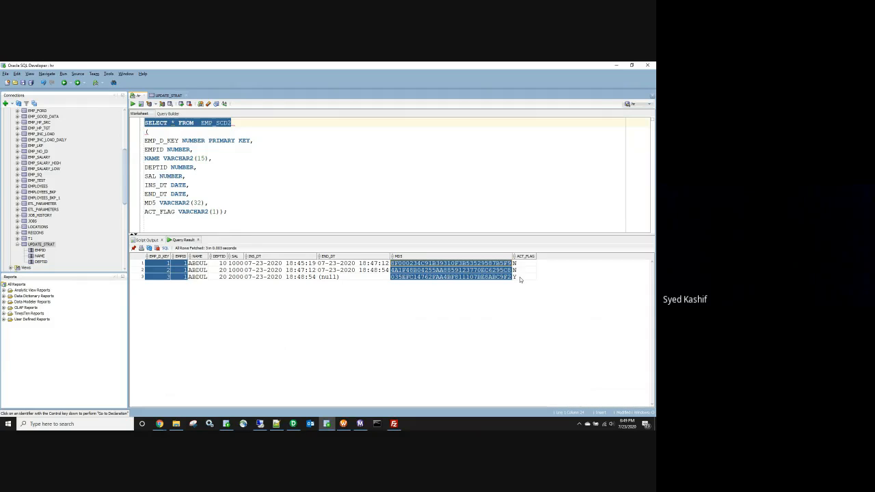
left_click(520, 277)
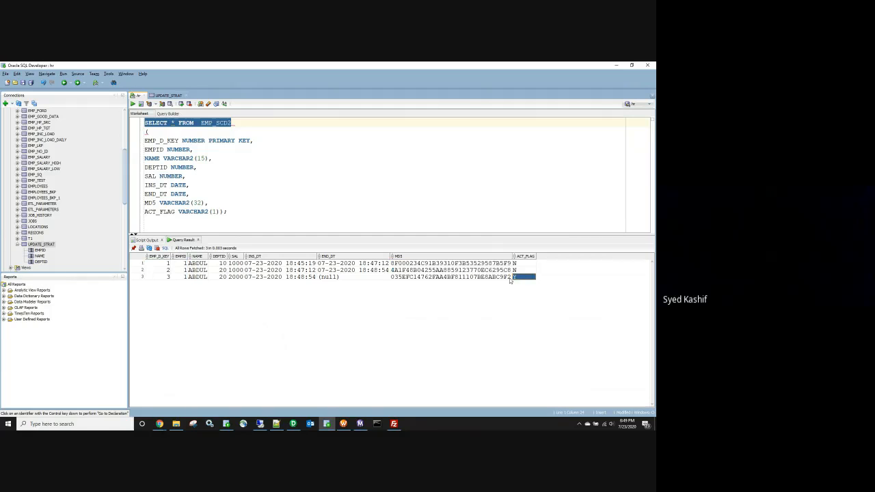
left_click(173, 425)
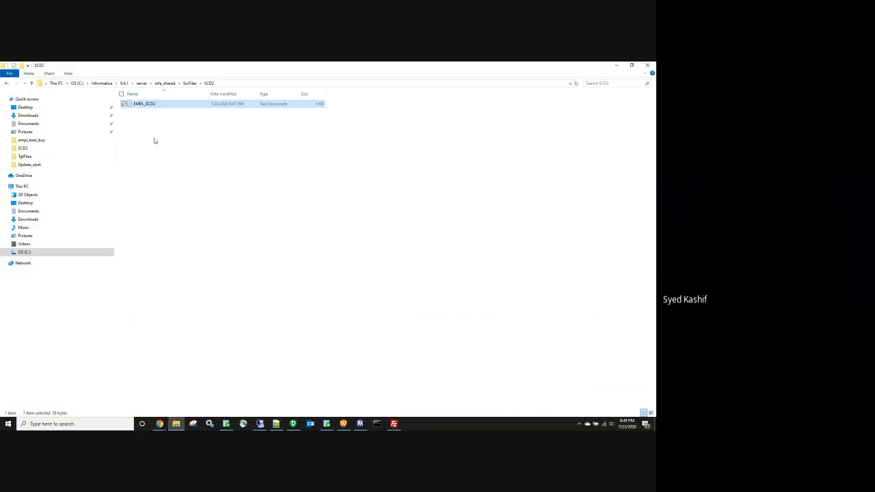
Step: Open EMPL_SCD2 and change employee 1's department from 20 to 30
double_click(155, 105)
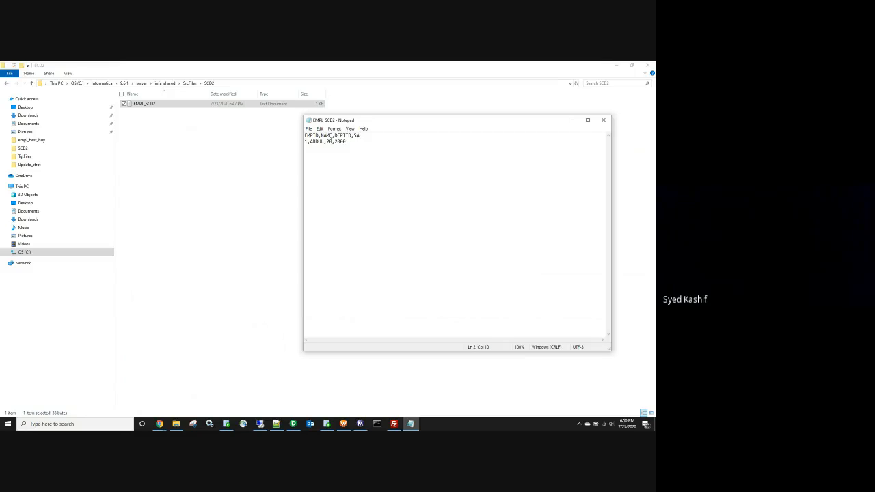
key("BackSpace")
type("3")
Step: Add the line 2,Yasir,20,2000, save the file, and return to Workflow Monitor
left_click(378, 148)
type("2,yASI")
key("BackSpace")
key("BackSpace")
key("BackSpace")
key("BackSpace")
type("Yas")
type("ir")
type(",")
type("4")
key("BackSpace")
type("20,2000")
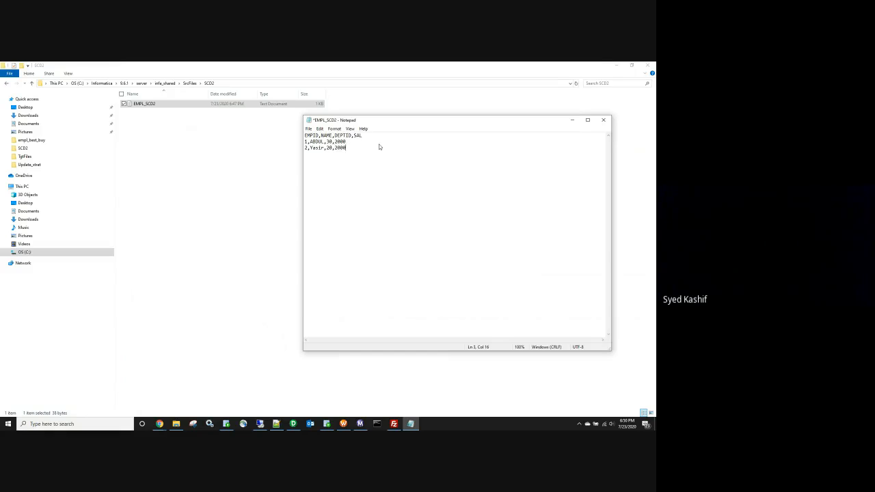
left_click(603, 119)
left_click(337, 246)
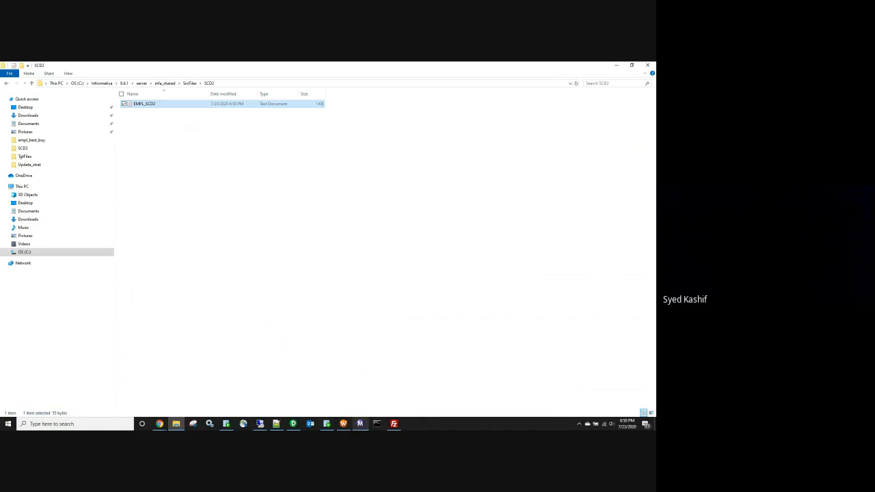
left_click(360, 424)
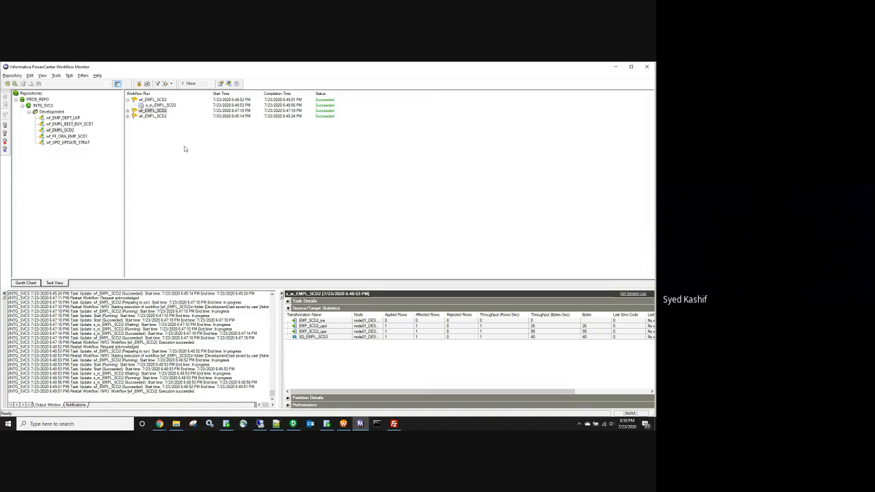
Step: Restart the latest wf_EMPL_SCD2 run, then switch to the Batch-10 Google Sheet window
left_click(128, 101)
right_click(147, 100)
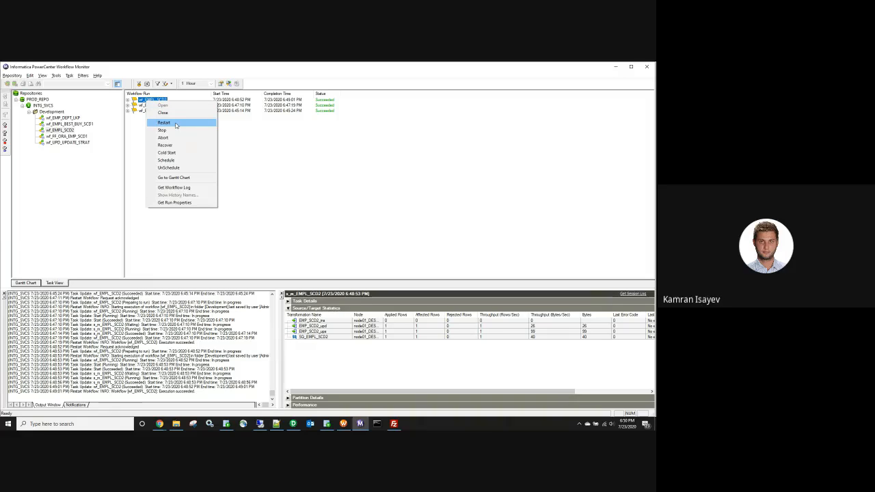
left_click(164, 122)
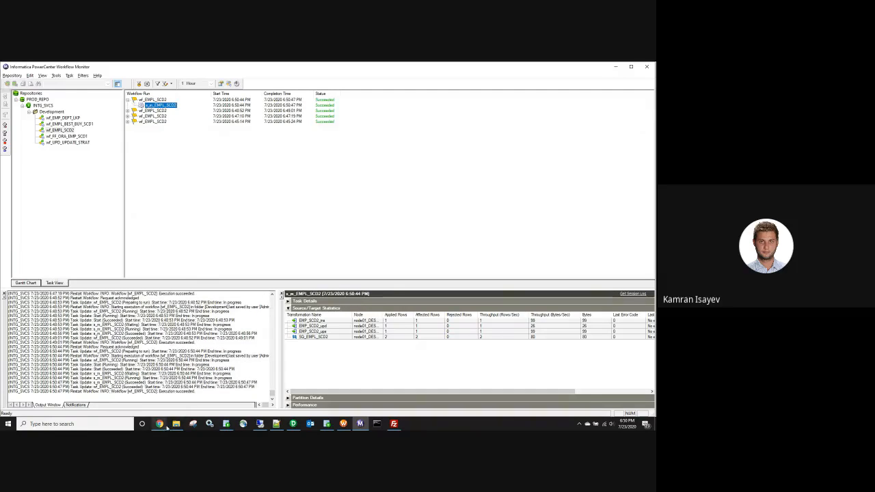
mouse_move(161, 424)
left_click(143, 401)
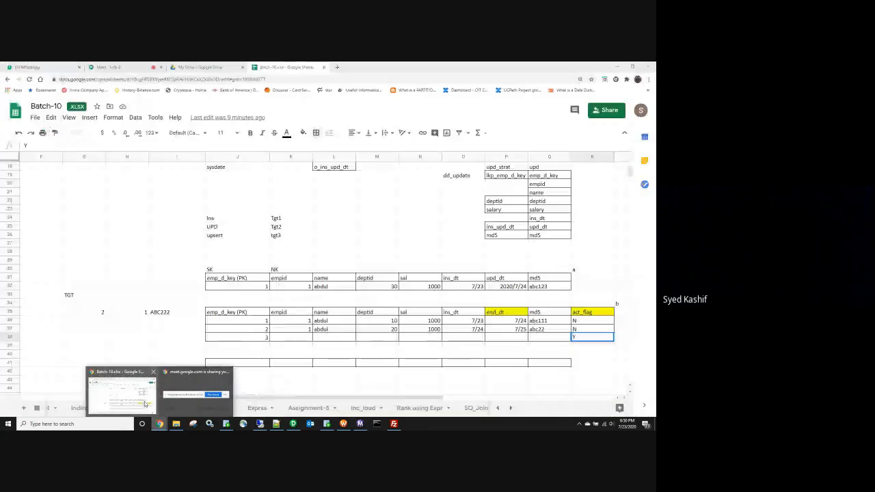
Step: Open the Meet chat and find the message asking for dial-in details
left_click(116, 67)
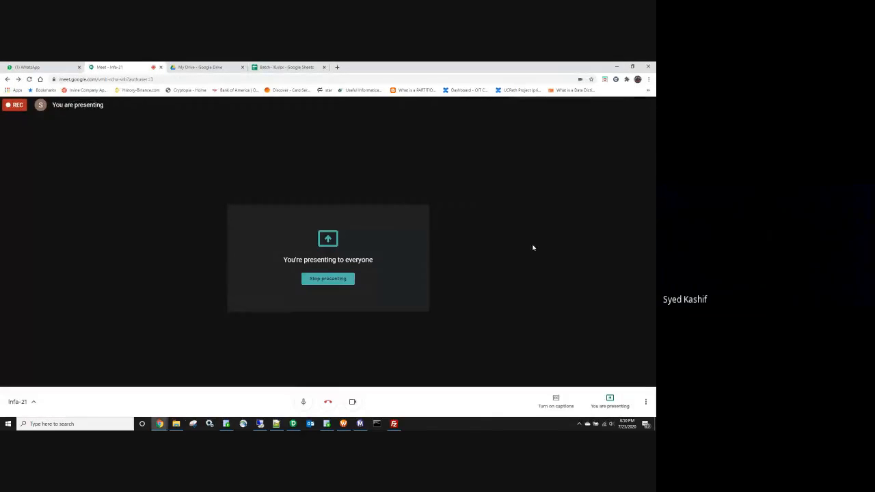
left_click(633, 105)
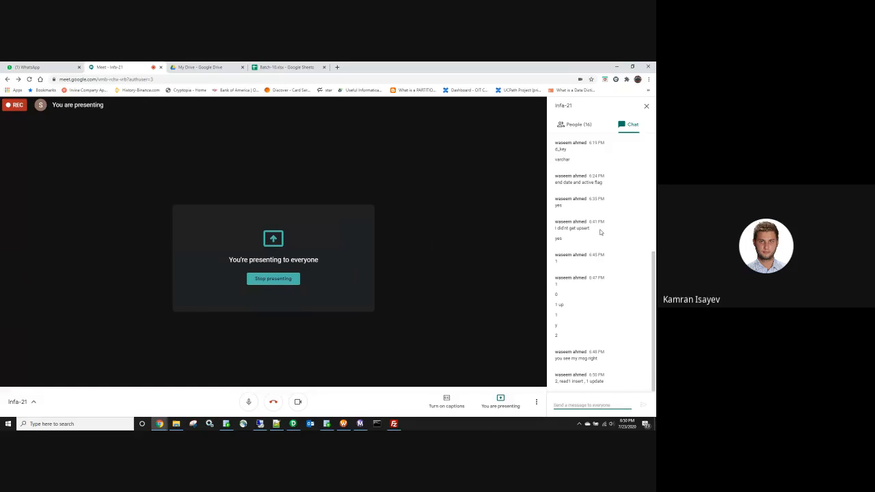
scroll(600, 232, "up", 5)
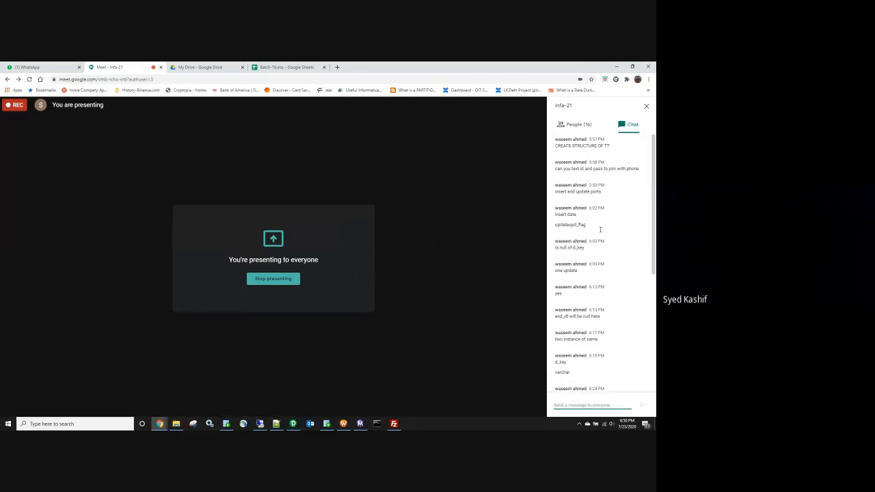
scroll(600, 232, "up", 1)
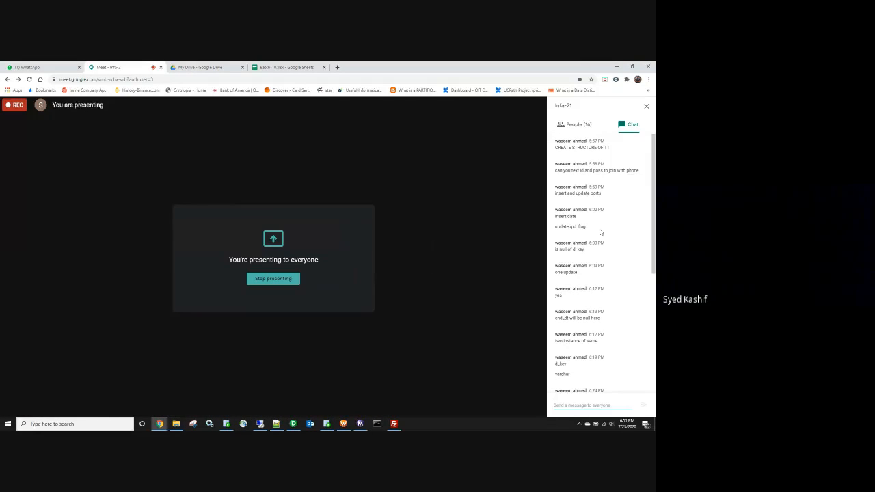
triple_click(573, 170)
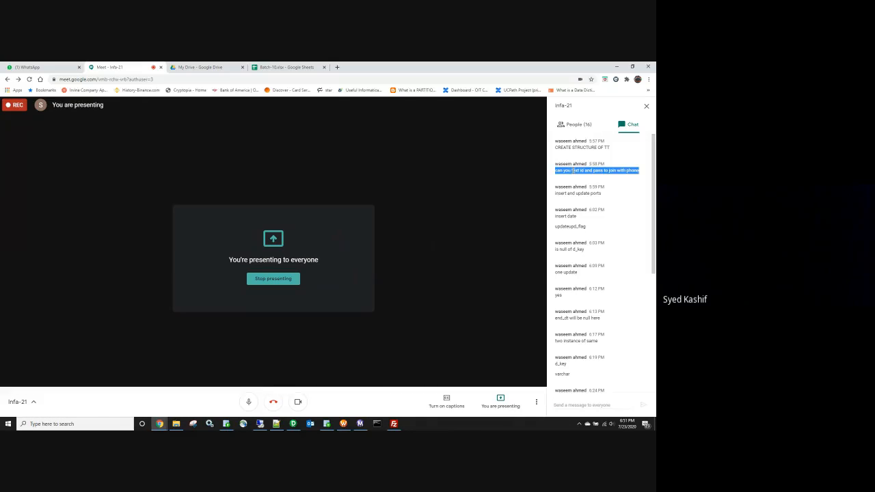
Step: Copy the dial-in number and PIN from the joining details and send them in chat
left_click(32, 403)
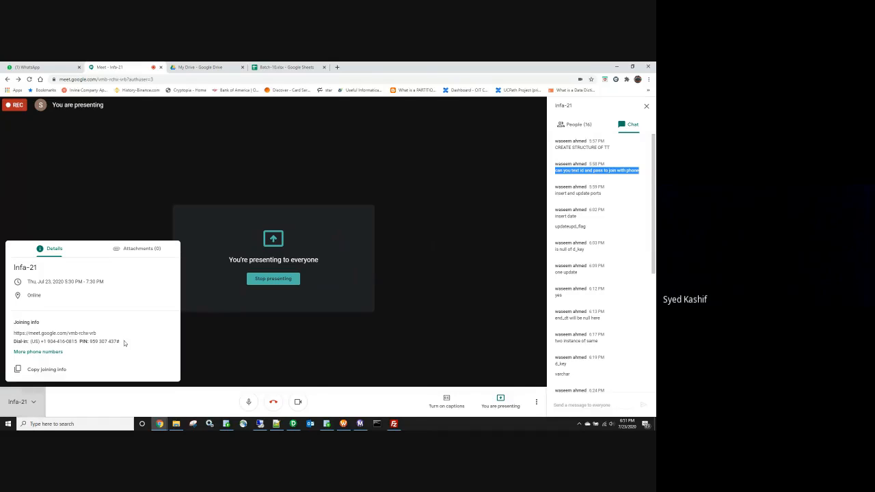
left_click_drag(122, 342, 14, 345)
key("ctrl+c")
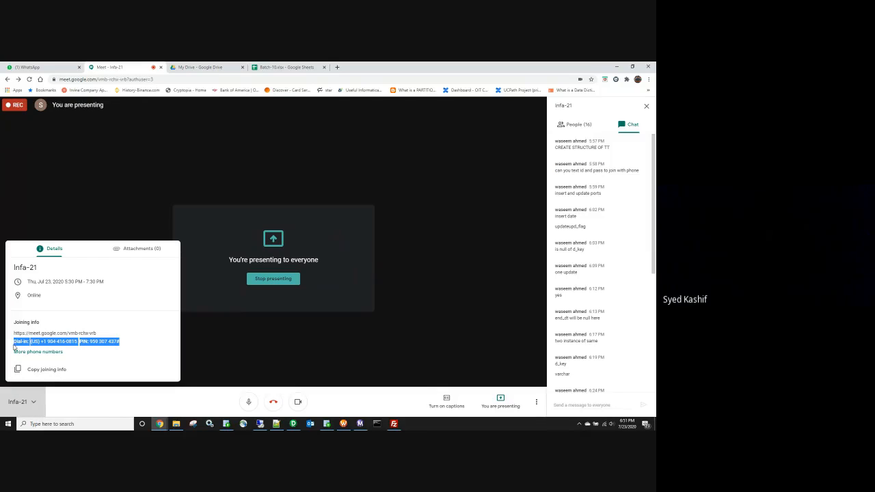
left_click(580, 406)
key("ctrl+v")
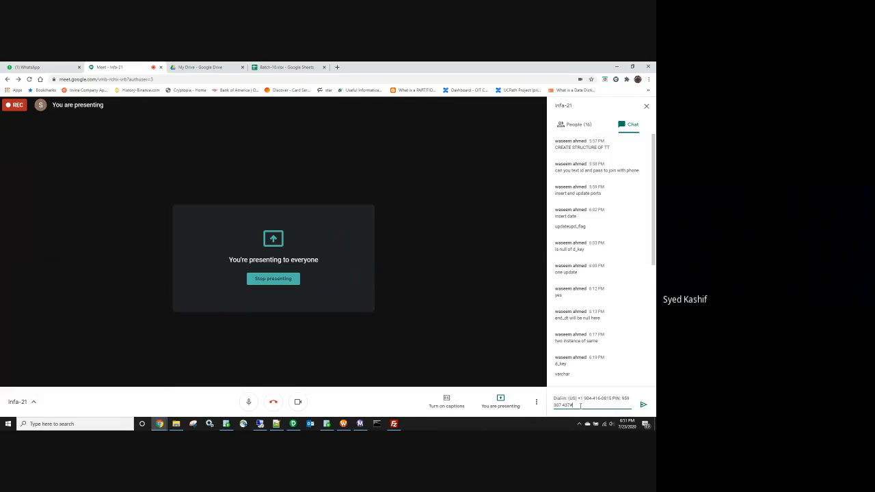
key("Return")
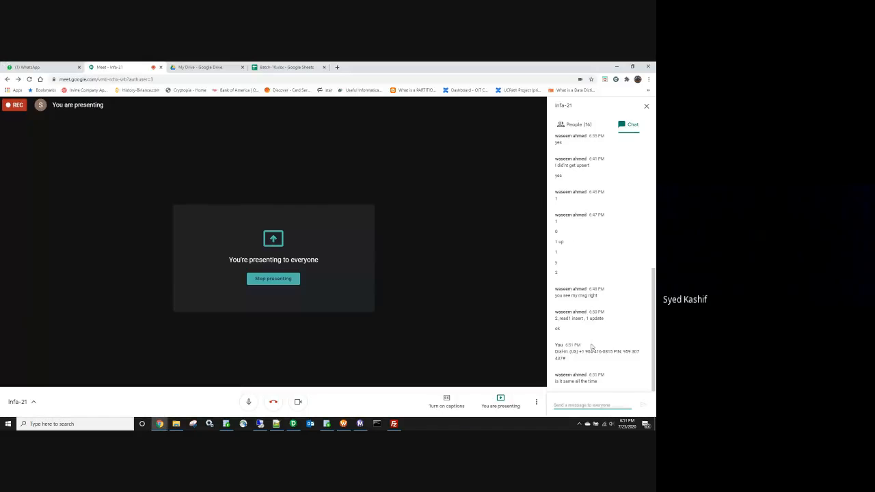
key("alt+Tab")
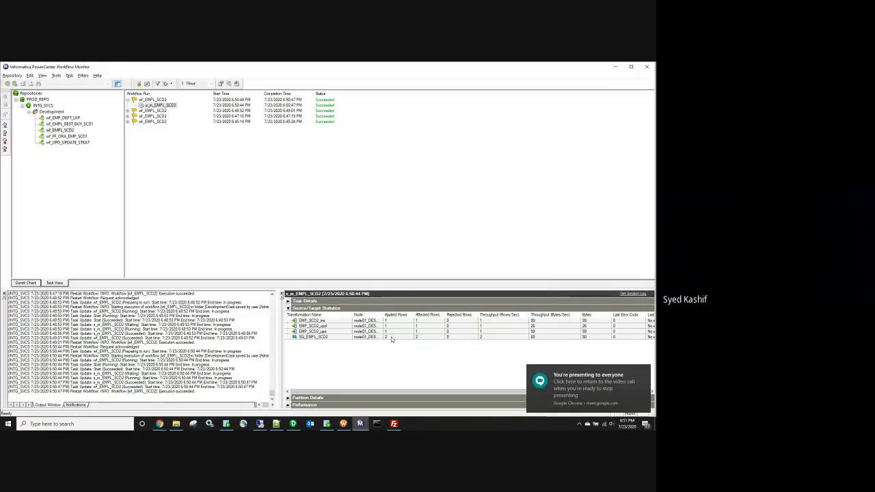
Step: Open EMPL_SCD2 in Notepad, check the second employee row, close it, and return to SQL Developer
left_click(176, 424)
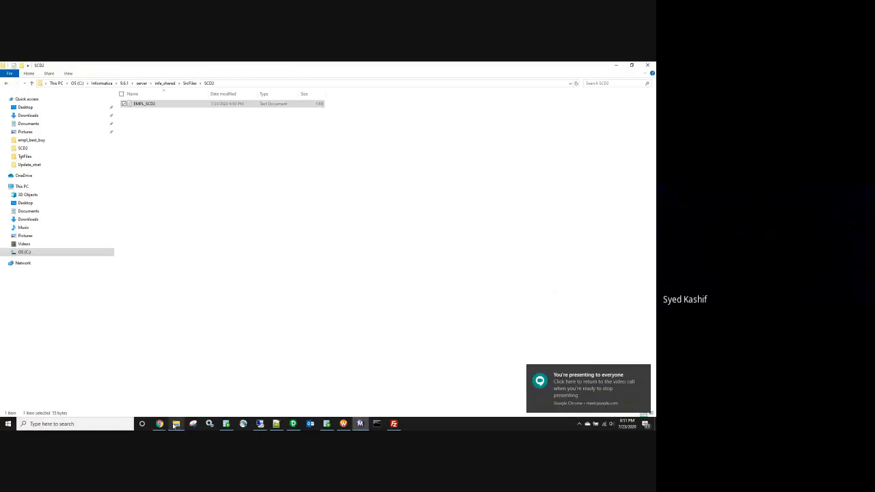
double_click(145, 104)
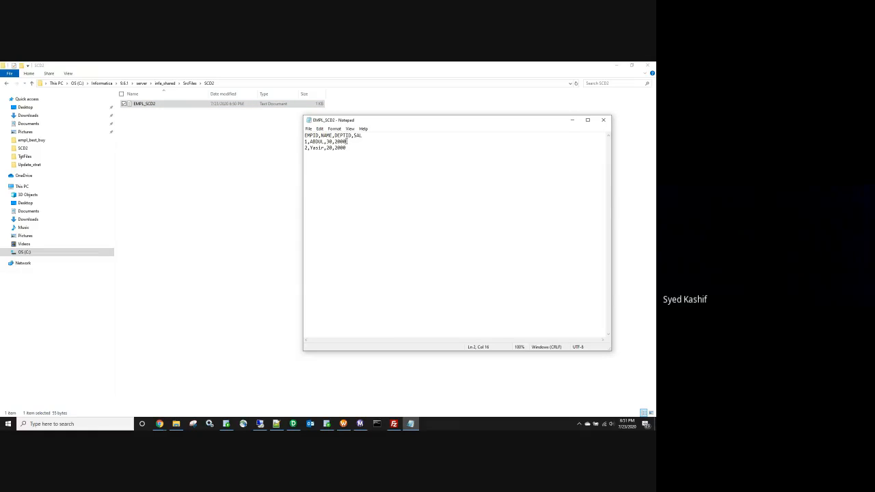
left_click_drag(347, 148, 304, 147)
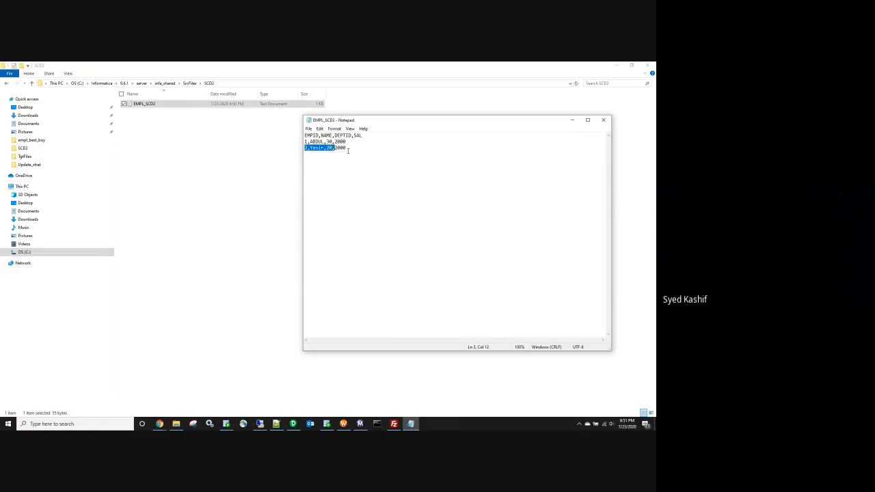
left_click(603, 120)
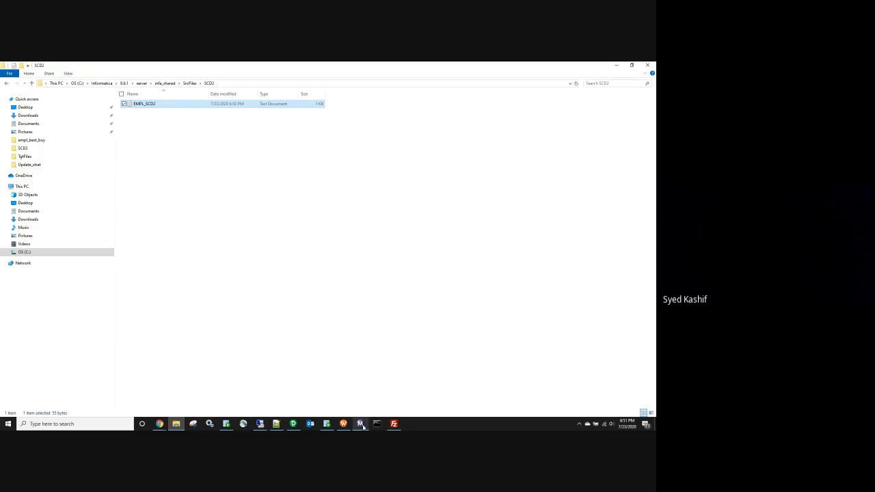
left_click(361, 424)
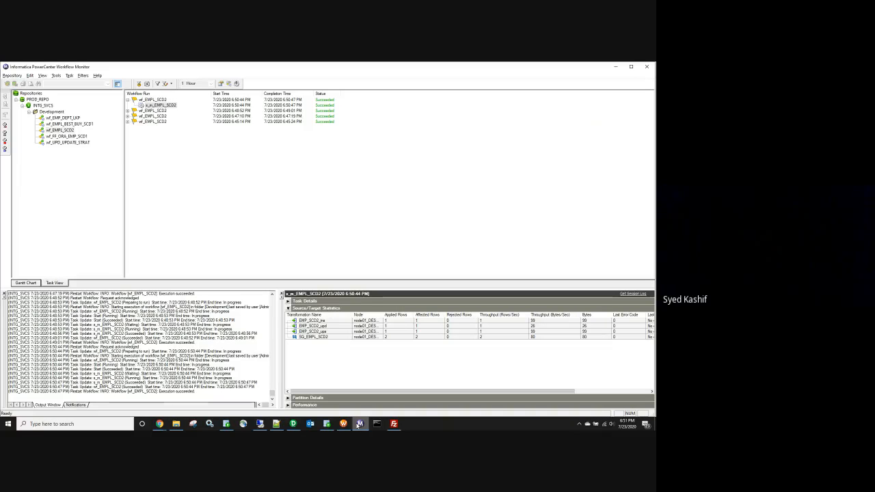
left_click(327, 423)
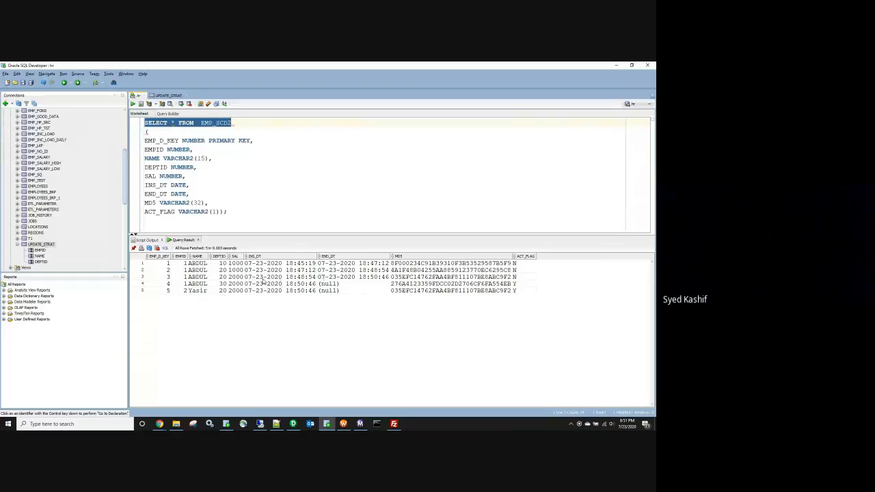
Step: Filter the EMP_SCD2 query with where act_flag='Y' to show the two current rows
left_click(222, 285)
left_click_drag(223, 287, 516, 286)
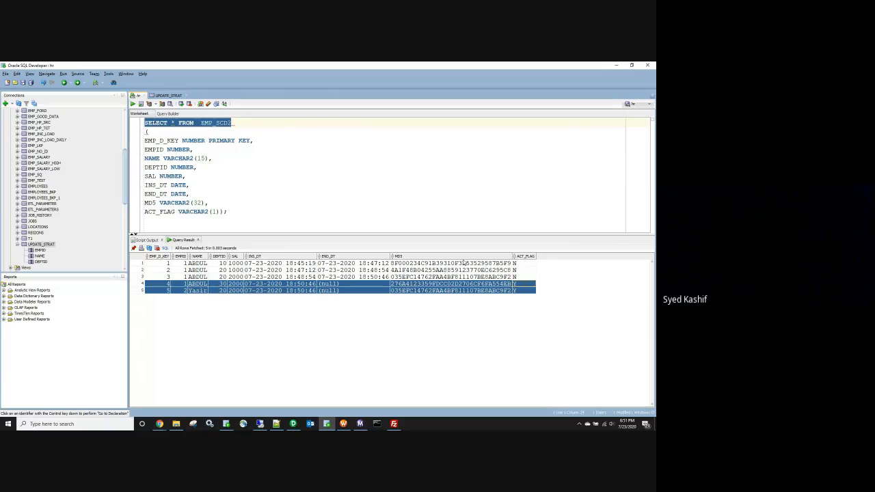
left_click(242, 122)
key("Return")
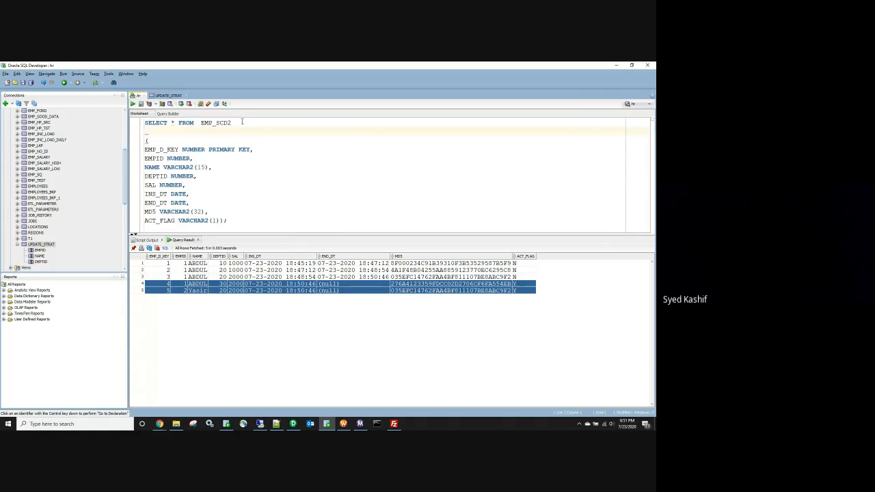
type("where act_flag='")
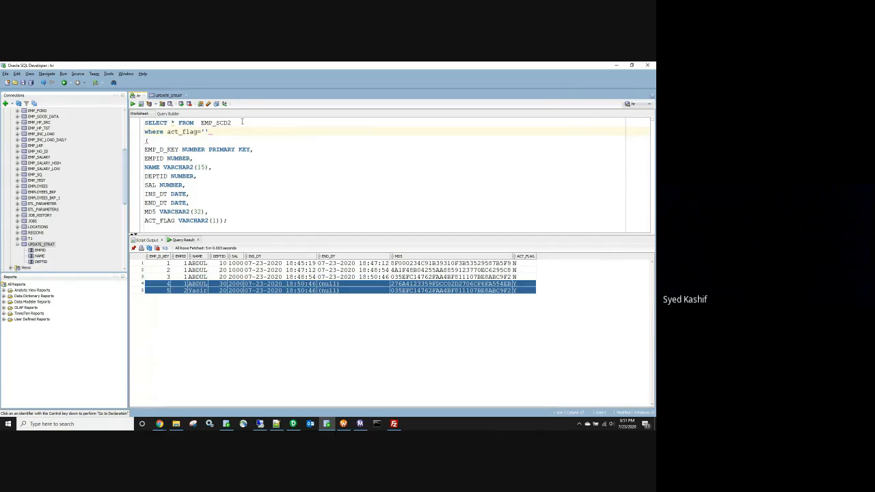
type("Y")
key("ctrl+shift+Home")
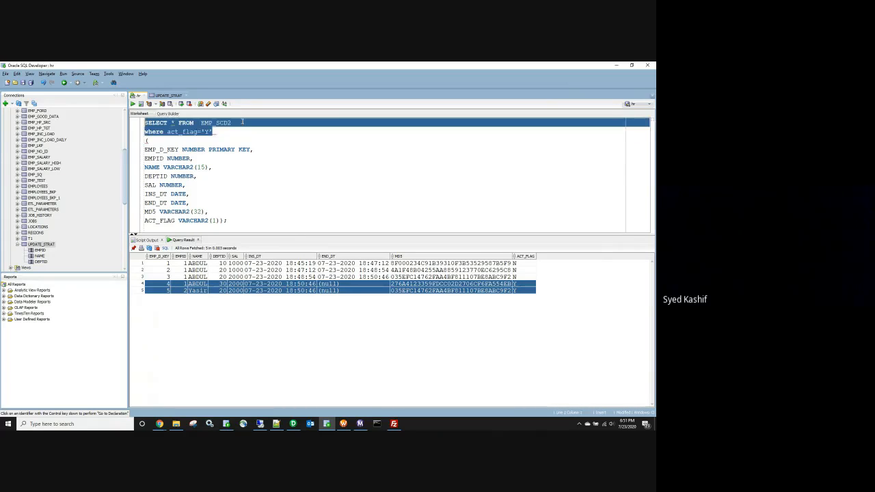
key("F5")
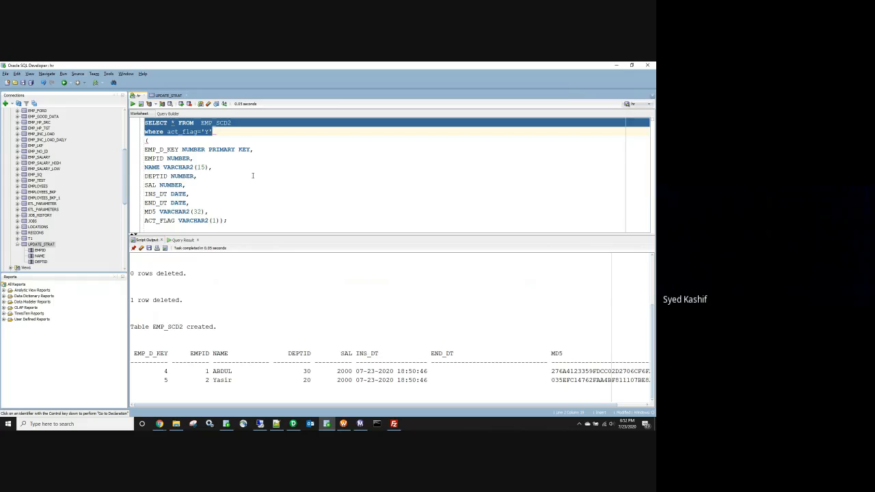
key("ctrl+Return")
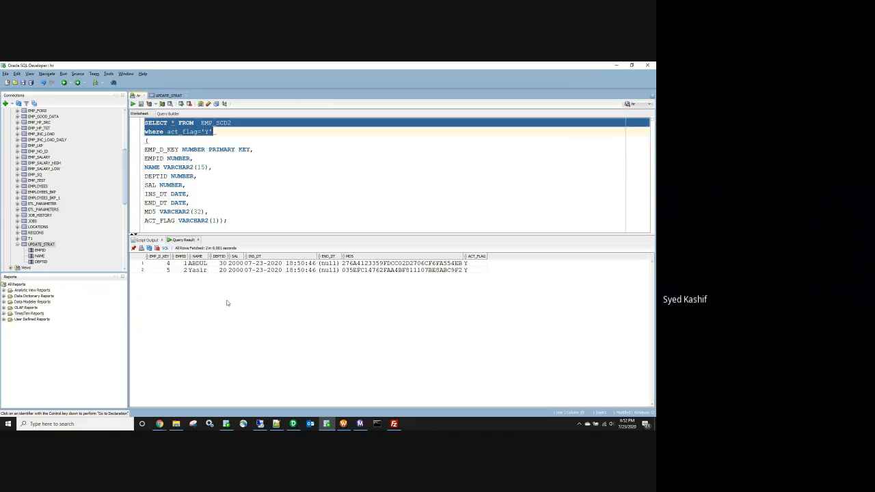
left_click_drag(163, 266, 391, 272)
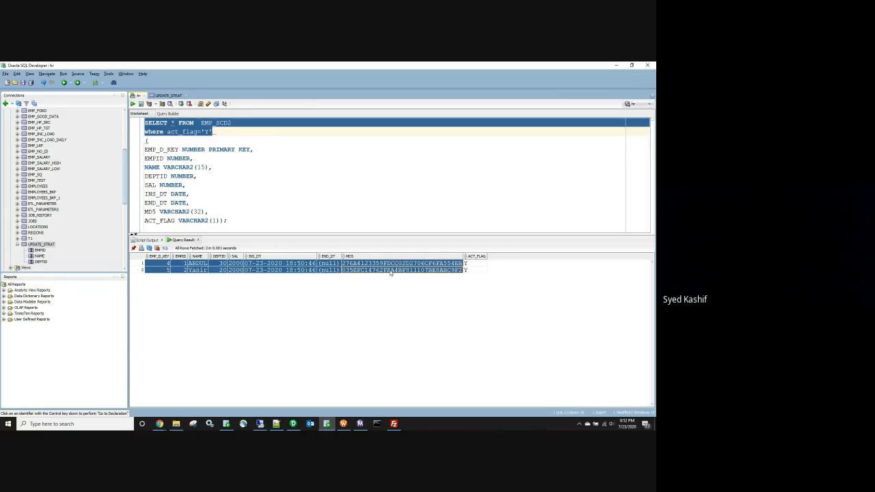
Step: Rerun the unfiltered SELECT * FROM EMP_SCD2 to show all five history rows, then return to Meet
left_click(197, 158)
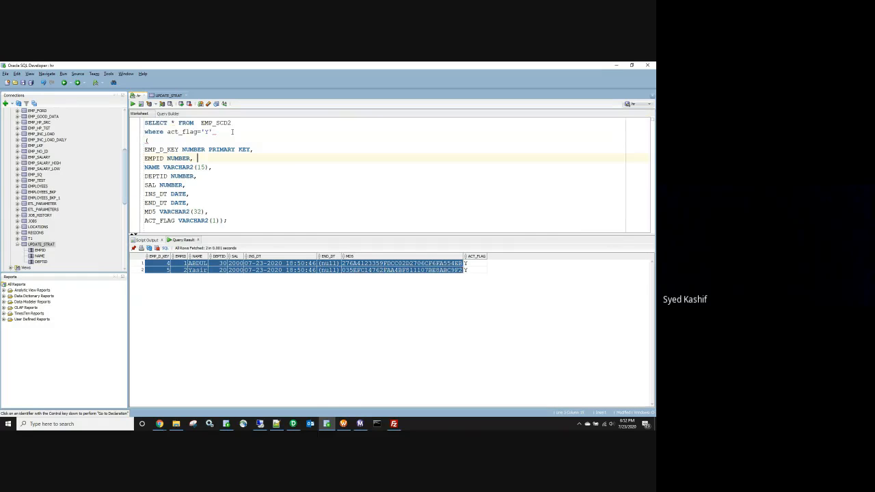
left_click_drag(231, 123, 144, 122)
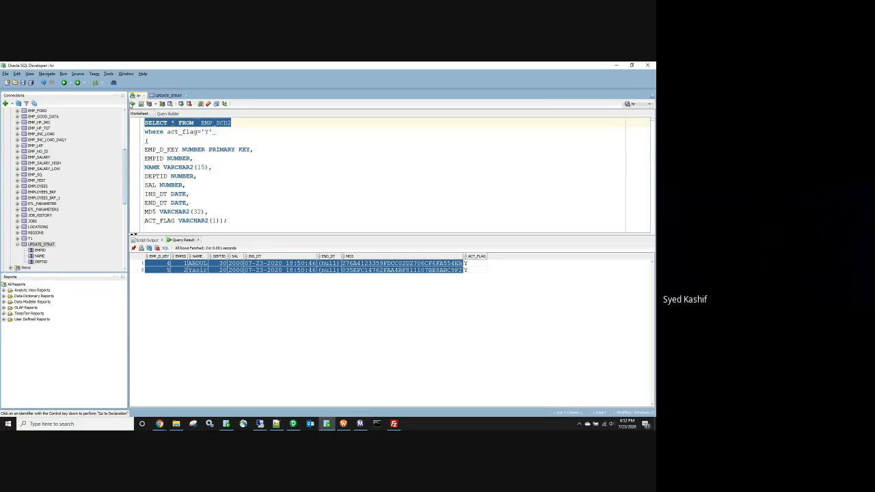
left_click(133, 104)
left_click_drag(157, 263, 224, 275)
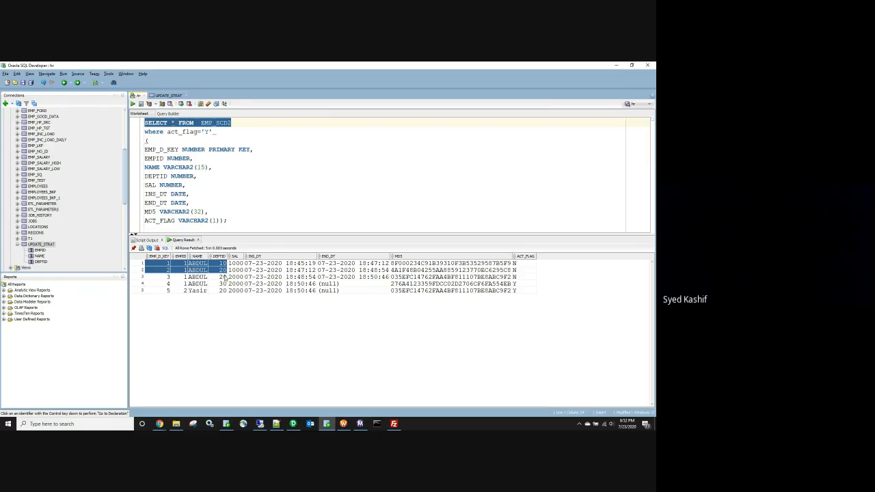
key("ctrl+a")
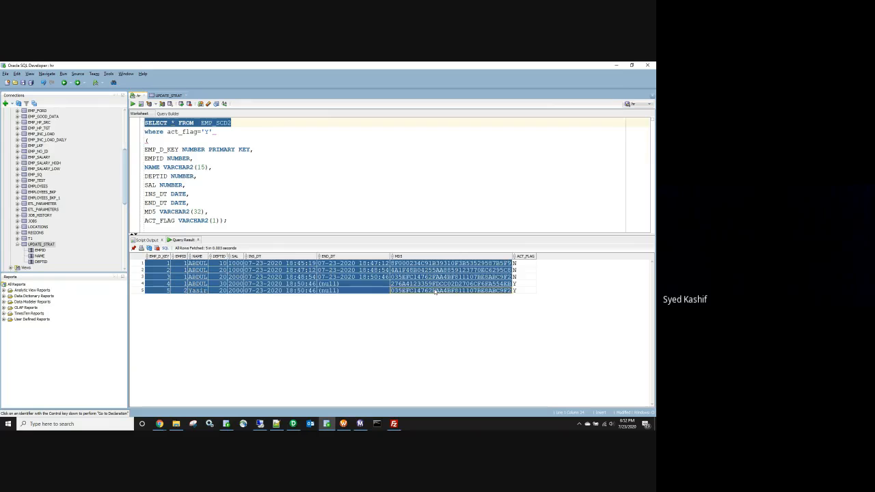
left_click(160, 424)
left_click(121, 387)
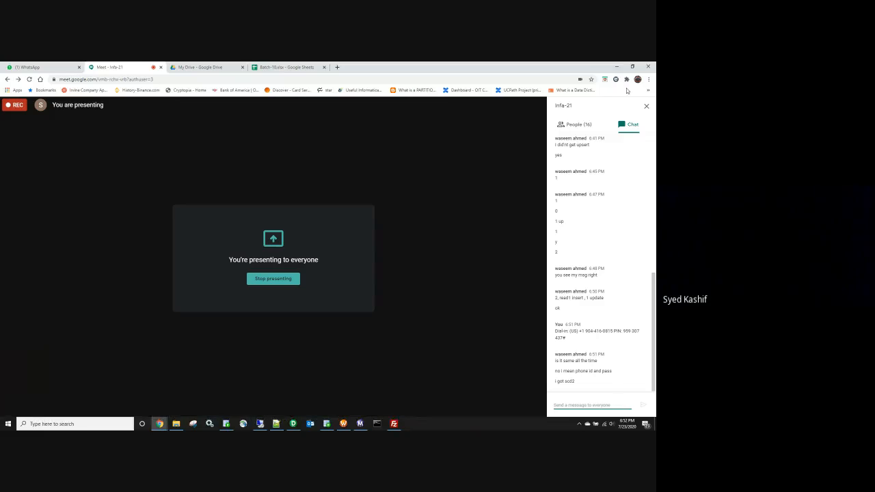
Step: Close the Meet chat panel, minimize the meeting window, and return to Workflow Monitor
left_click(646, 106)
left_click(618, 67)
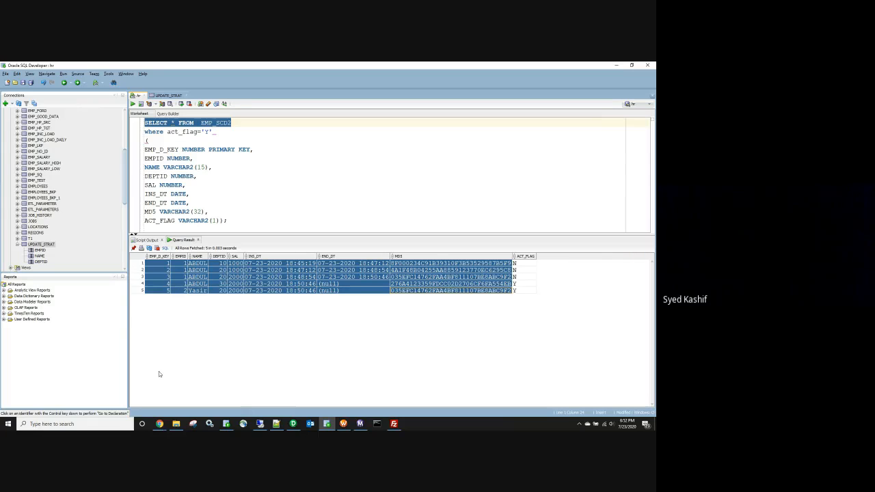
left_click(360, 424)
Step: Restart the latest wf_EMPL_SCD2 run, collapse the older run, and open EMPL_SCD2 in Notepad
right_click(154, 100)
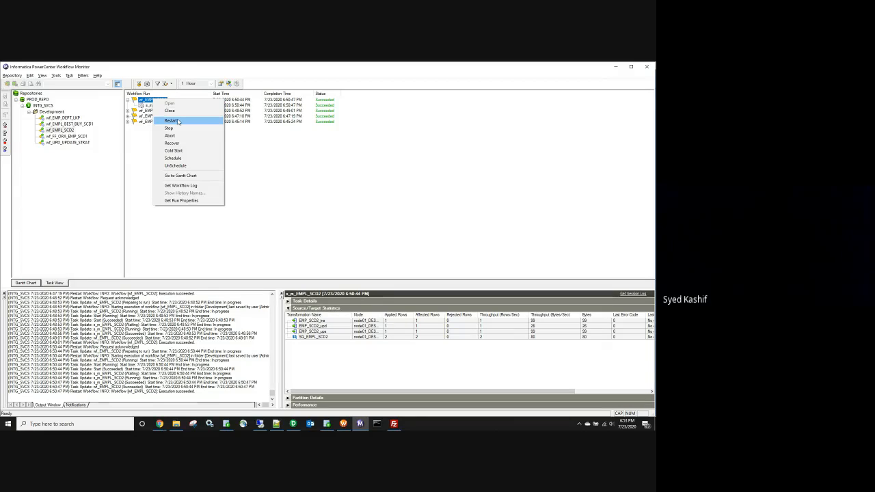
left_click(171, 121)
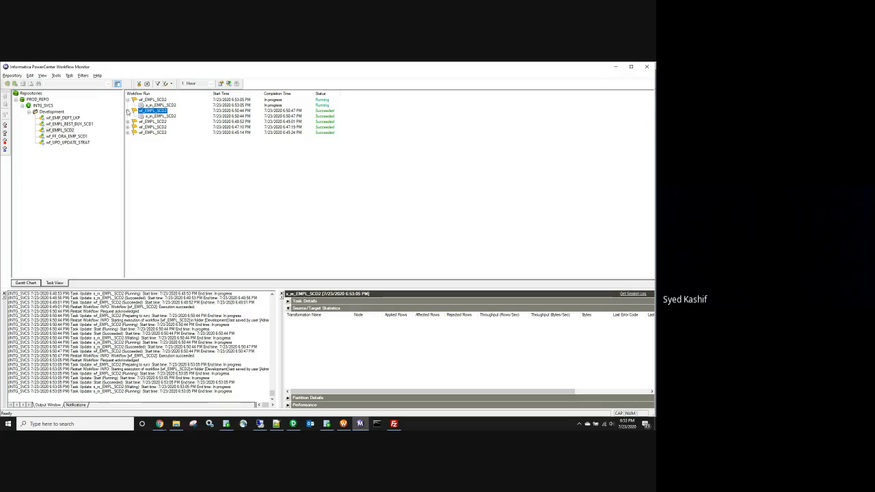
left_click(127, 111)
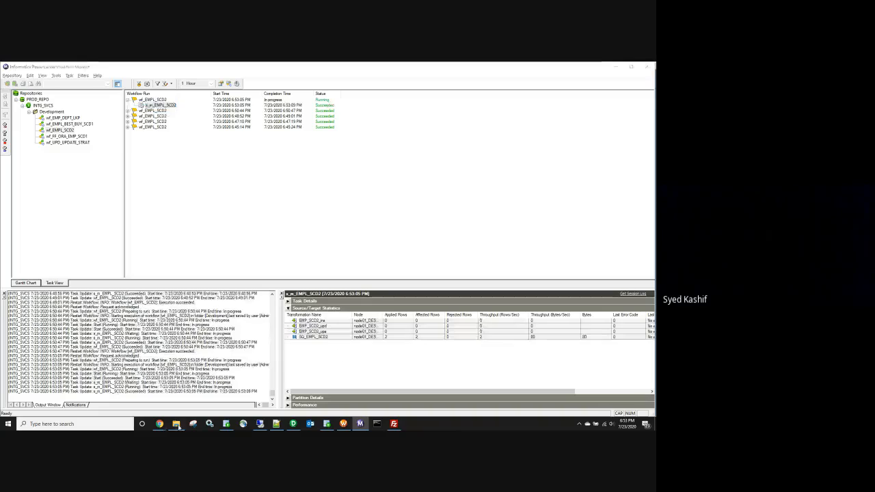
double_click(191, 103)
Step: Delete the last letter of the first employee's name in EMPL_SCD2 and save the file
left_click_drag(347, 147, 299, 149)
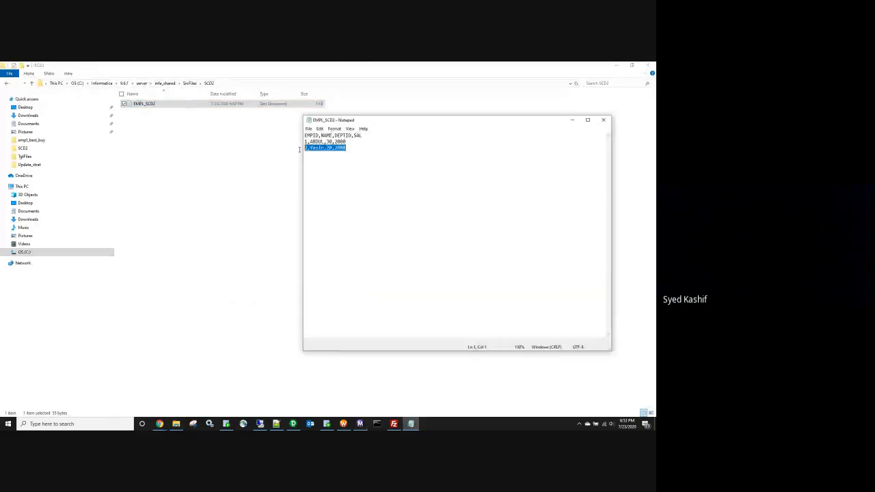
left_click(603, 119)
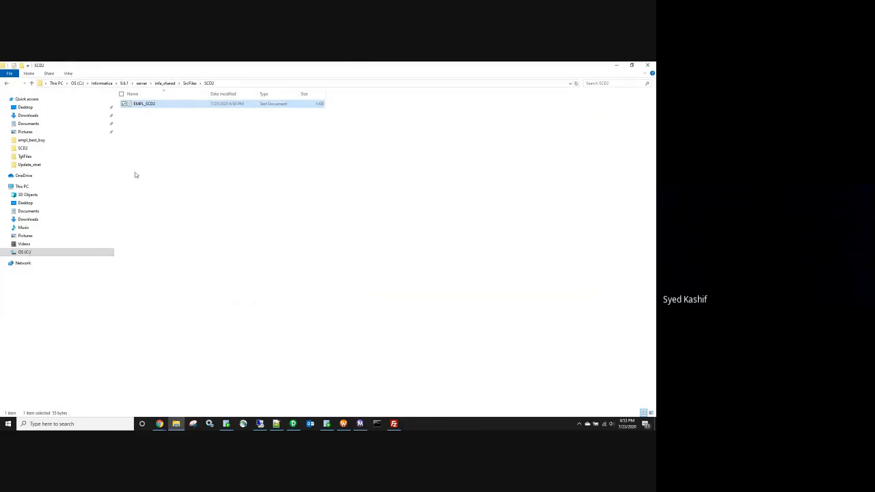
double_click(166, 104)
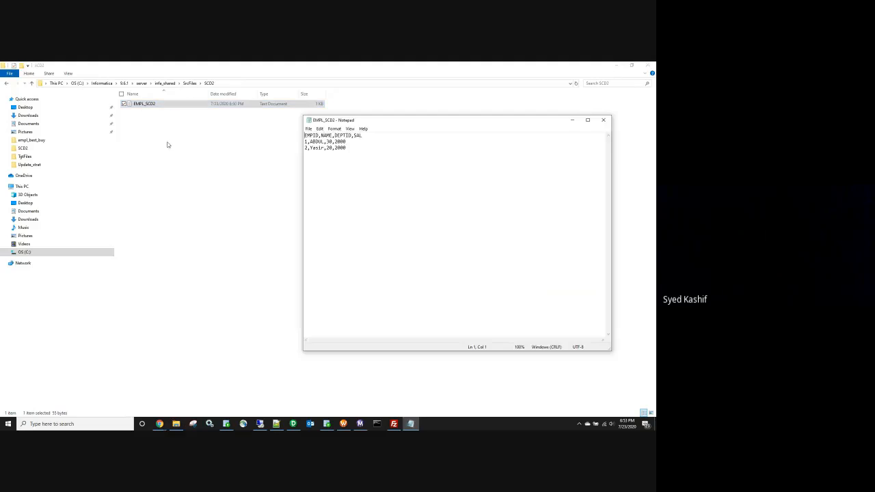
left_click(324, 142)
key("BackSpace")
left_click(602, 121)
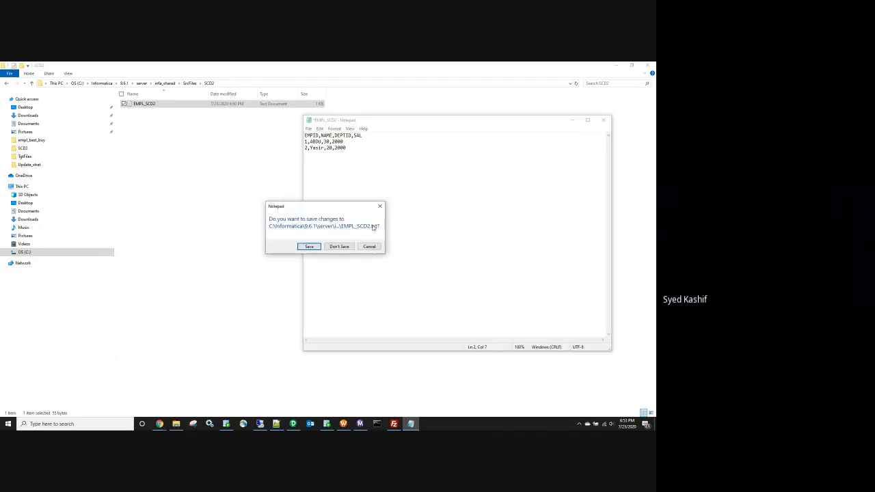
left_click(307, 249)
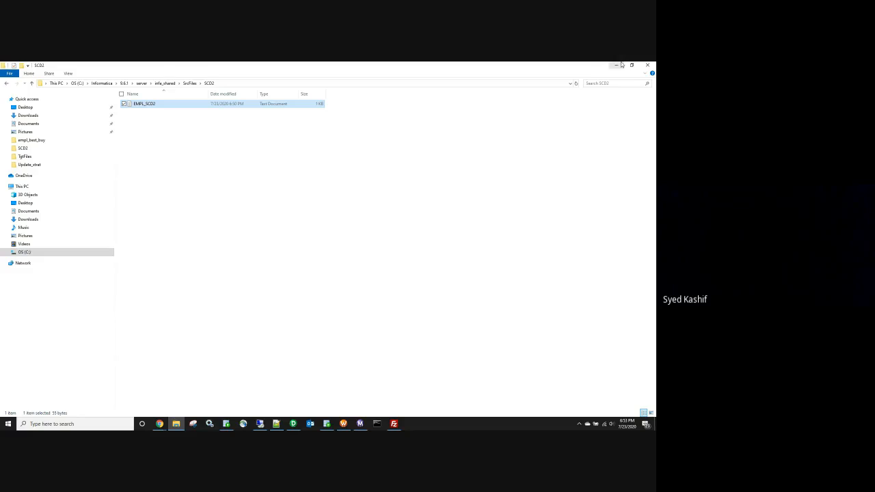
Step: Reopen EMPL_SCD2 from the SCD2 folder, check the first employee's name, and close it
left_click(620, 65)
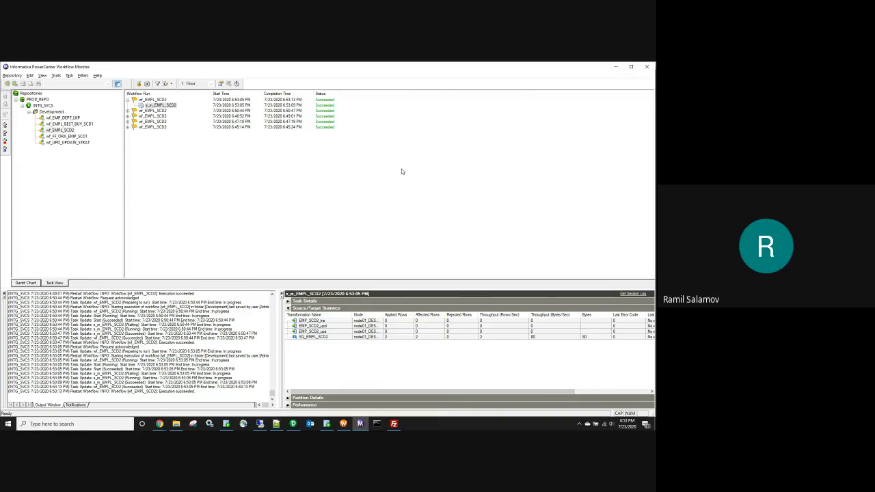
left_click(176, 424)
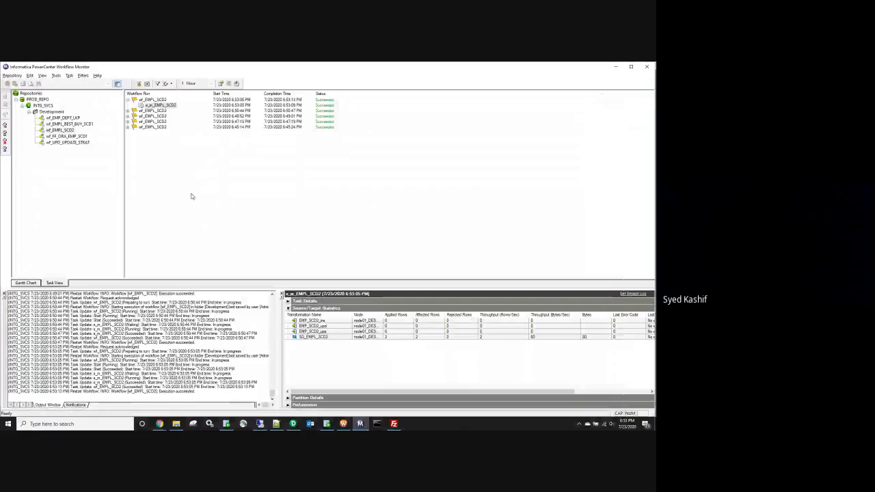
key("alt+Tab")
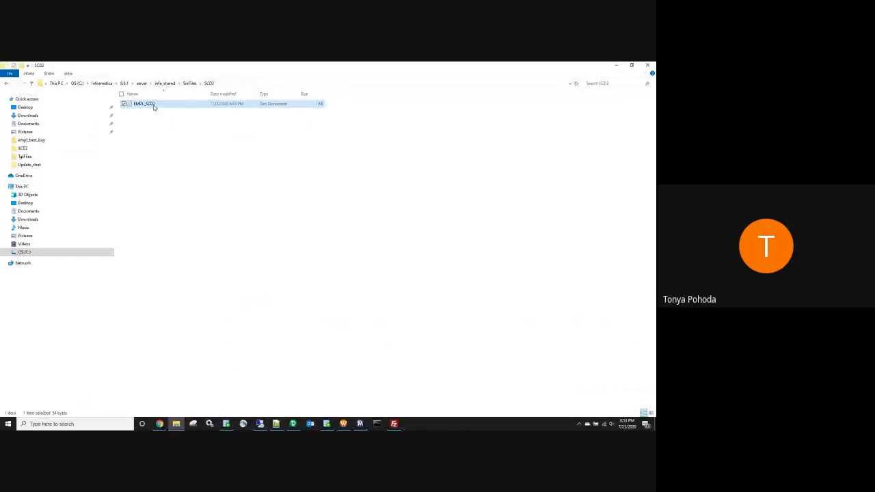
double_click(153, 102)
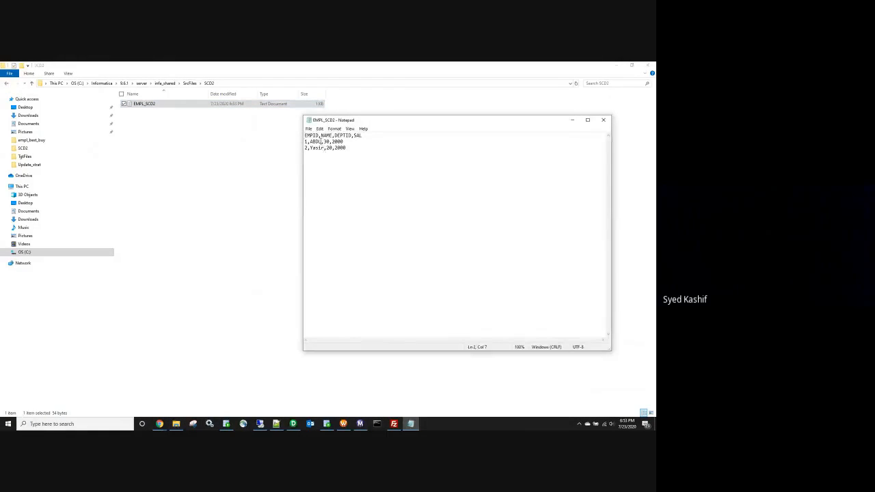
left_click_drag(322, 142, 311, 141)
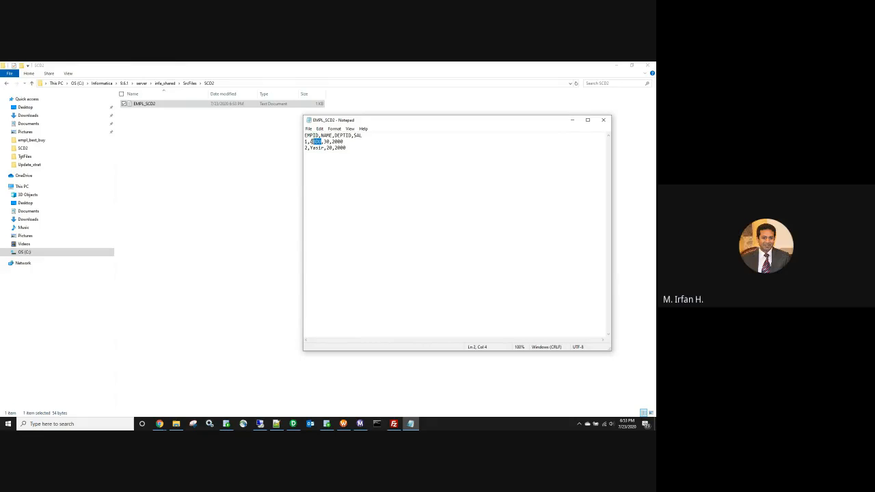
left_click(602, 120)
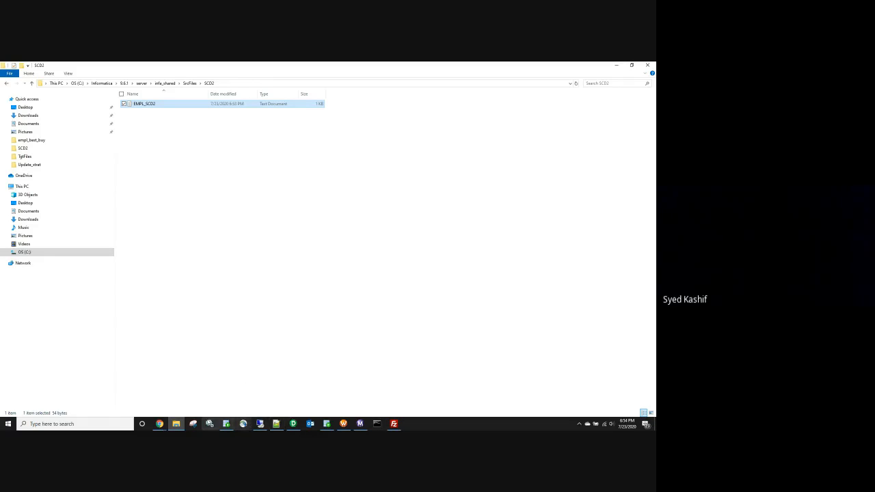
Step: Open the EXP_MD5 transformation and the MD5 port's Expression Editor in Designer
left_click(294, 424)
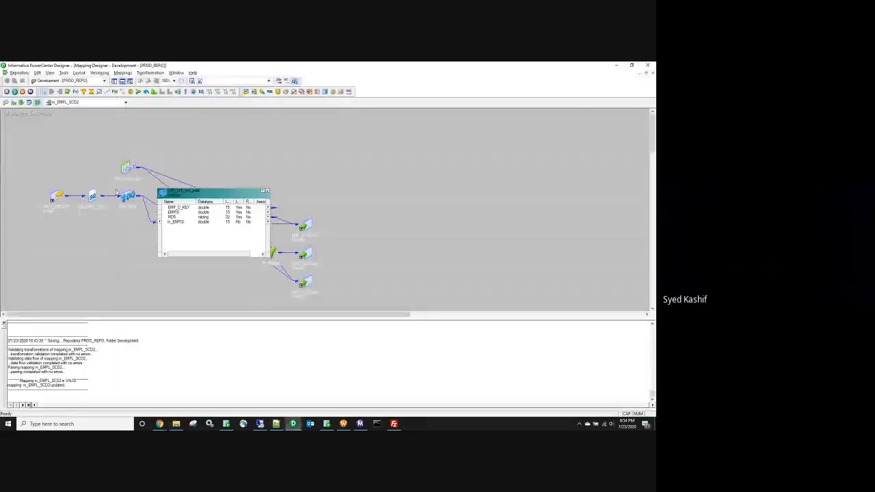
double_click(133, 200)
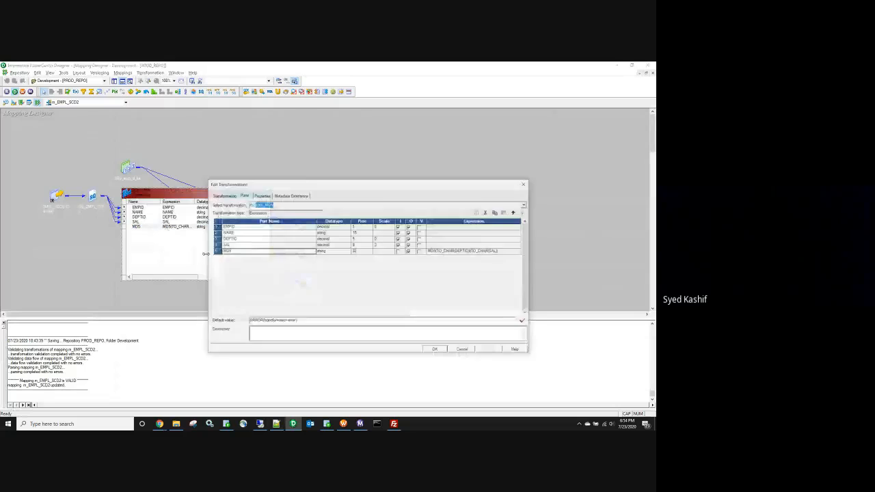
left_click(518, 251)
left_click(518, 251)
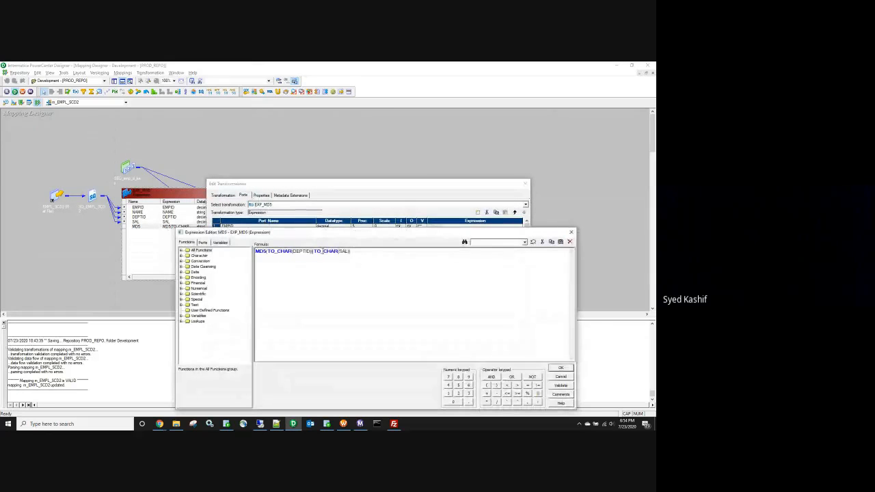
Step: Confirm the MD5 formula hashes only DEPTID and SAL, then cancel both dialogs unchanged
left_click_drag(314, 250, 346, 250)
double_click(344, 251)
double_click(302, 251)
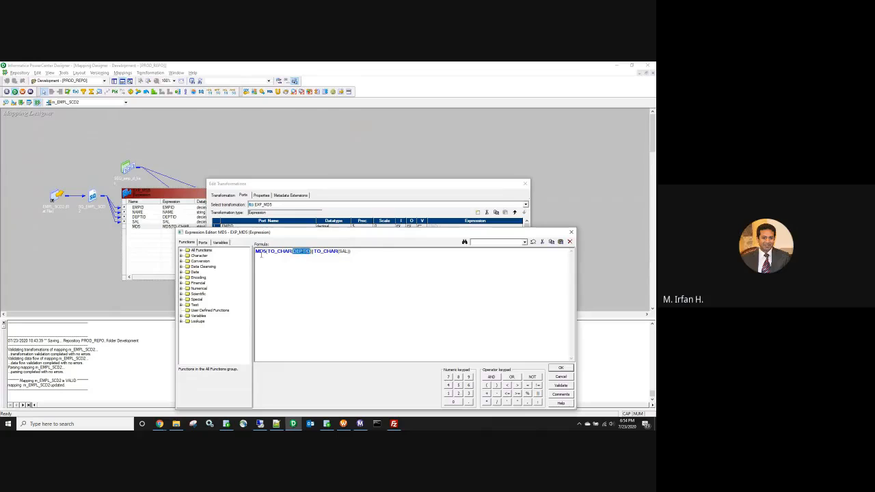
left_click(203, 243)
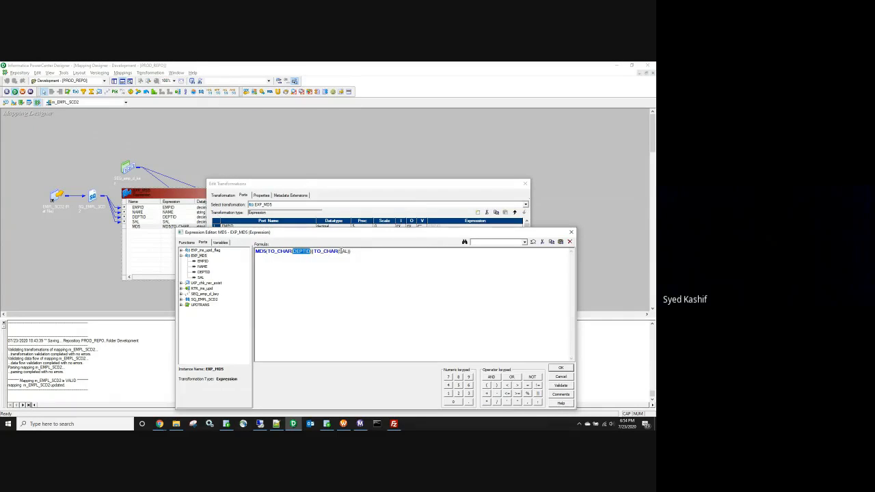
double_click(343, 251)
double_click(294, 251)
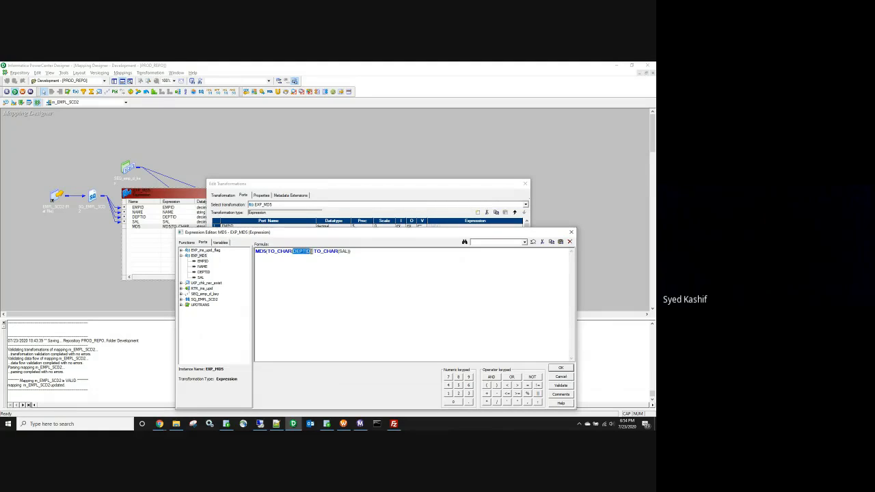
double_click(343, 250)
left_click(565, 378)
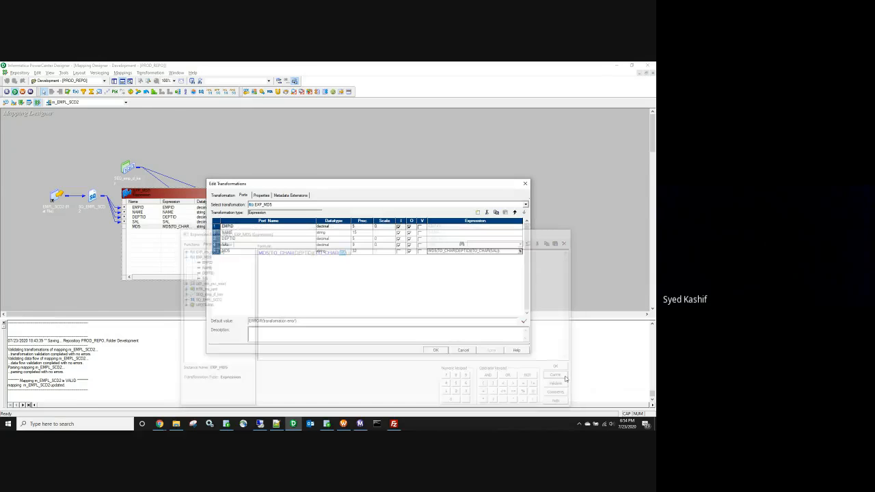
left_click(462, 349)
left_click(361, 423)
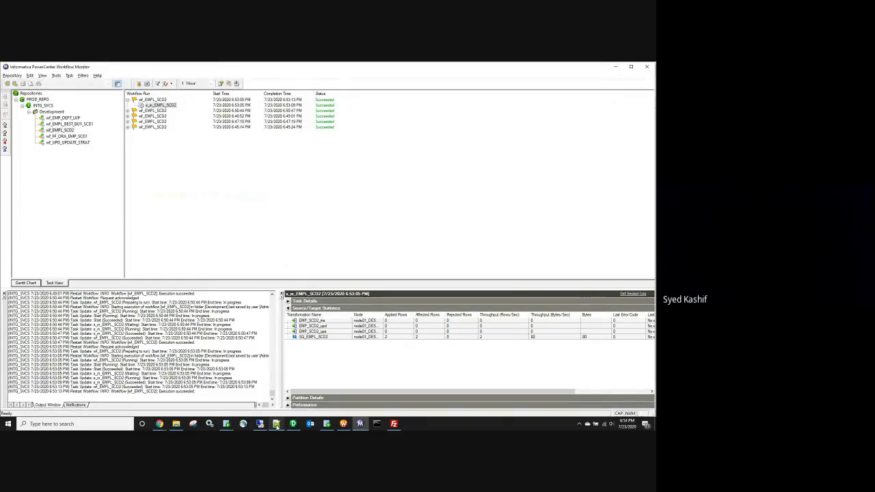
Step: Restart the latest wf_EMPL_SCD2 run, then go back to the SCD2 source folder
mouse_move(294, 425)
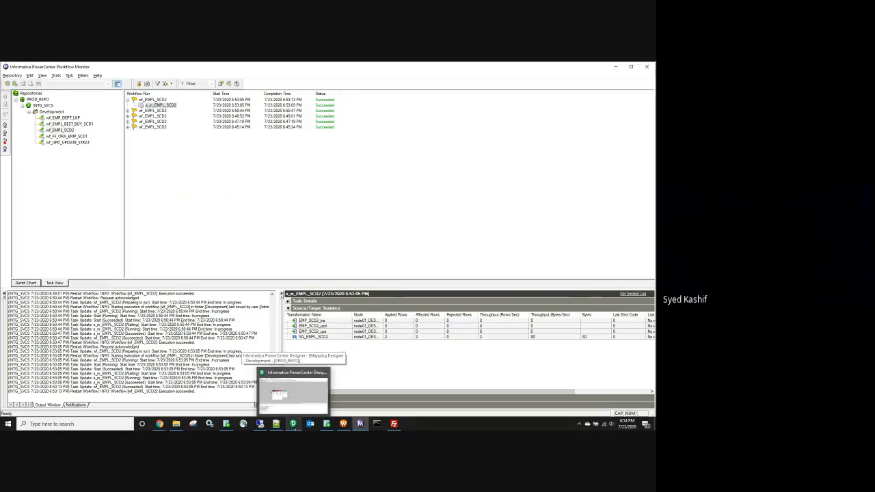
left_click(157, 100)
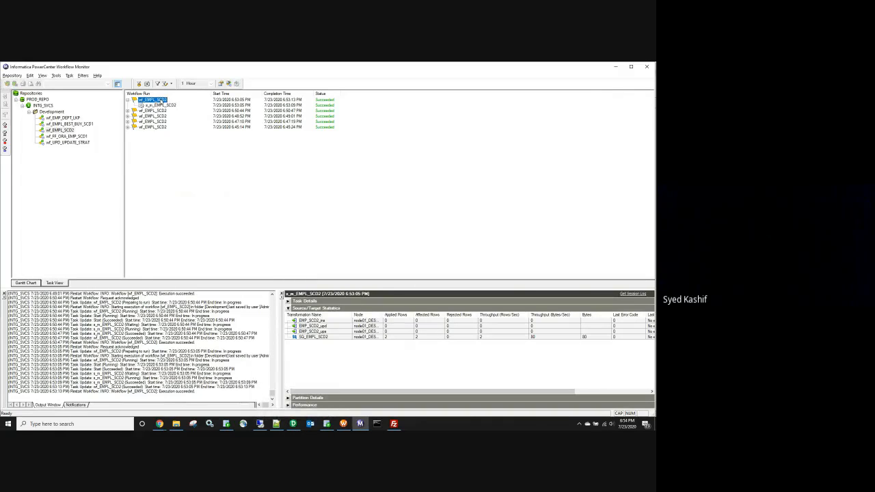
right_click(162, 102)
left_click(182, 121)
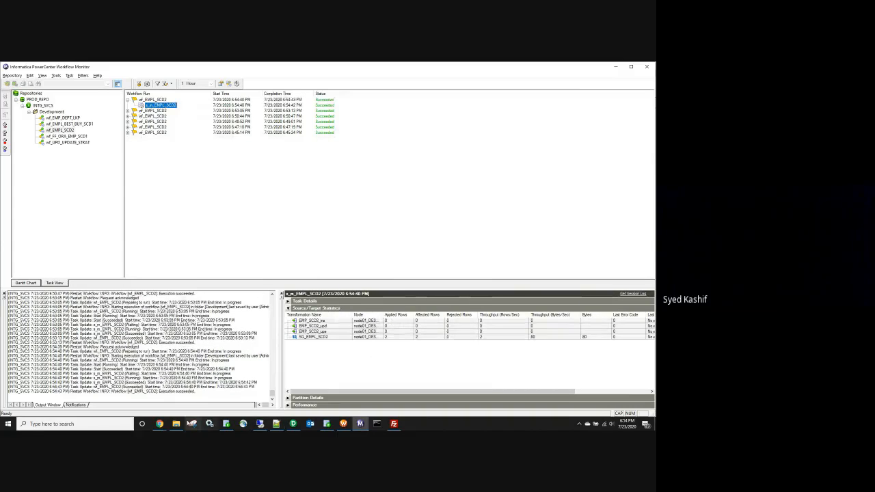
left_click(175, 424)
Step: Open EMPL_SCD2 in Notepad, highlight the DEPTID,SAL headers, and close it unchanged
double_click(144, 106)
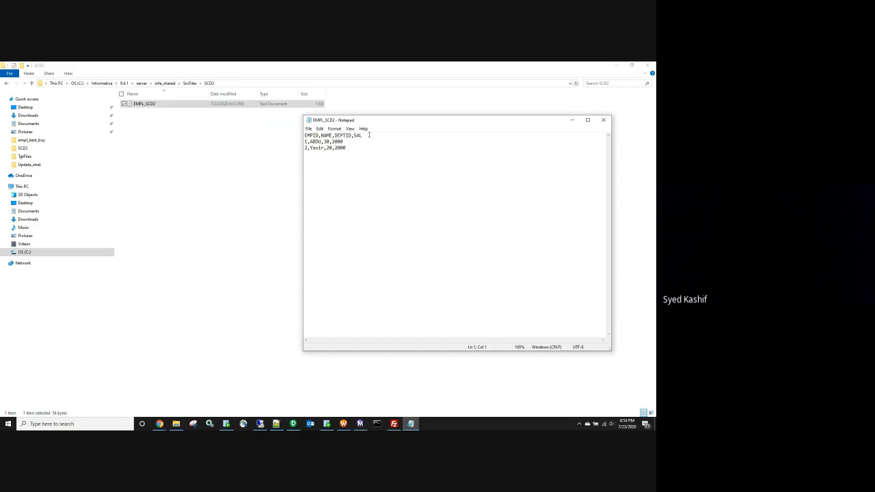
left_click_drag(369, 135, 334, 135)
left_click(603, 119)
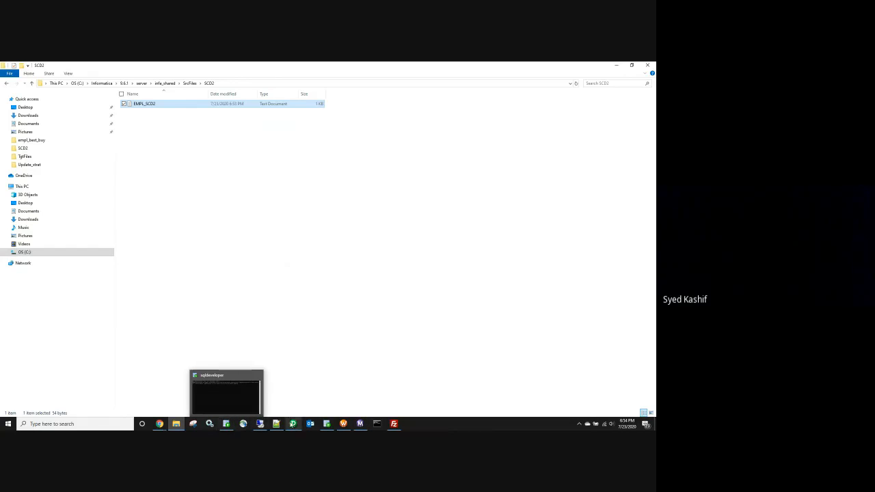
mouse_move(327, 425)
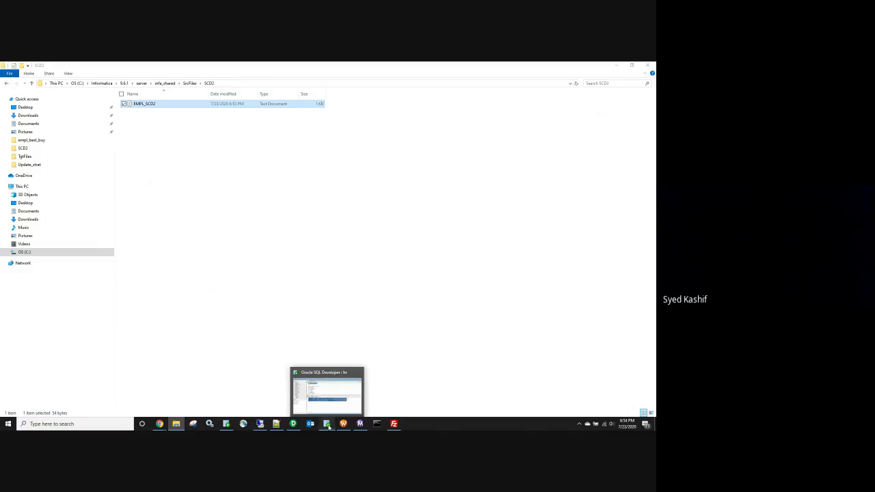
Step: Run the EMP_SCD2 query to list its five rows, then Arrange All Iconic on the Designer mapping
left_click(327, 424)
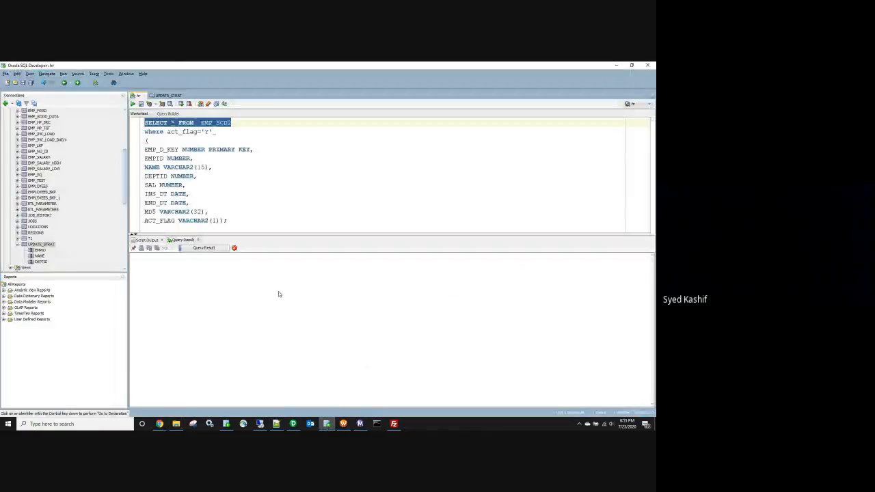
key("ctrl+Return")
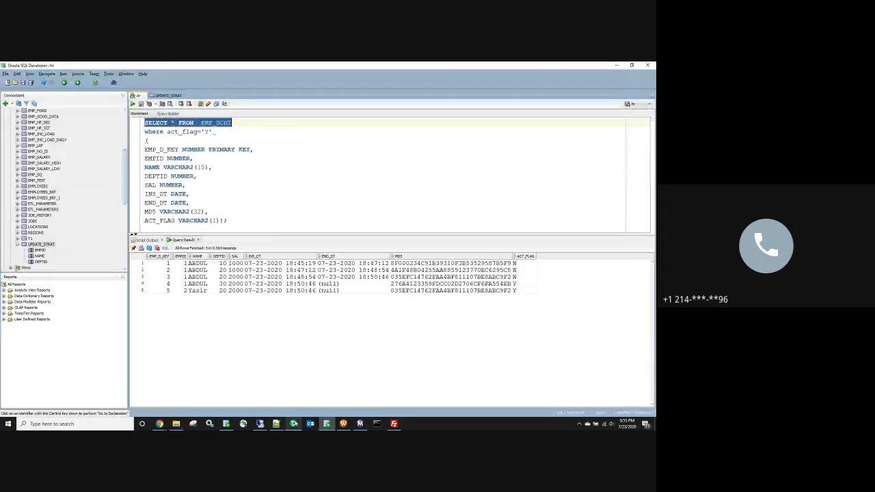
left_click(295, 423)
right_click(283, 304)
left_click(305, 188)
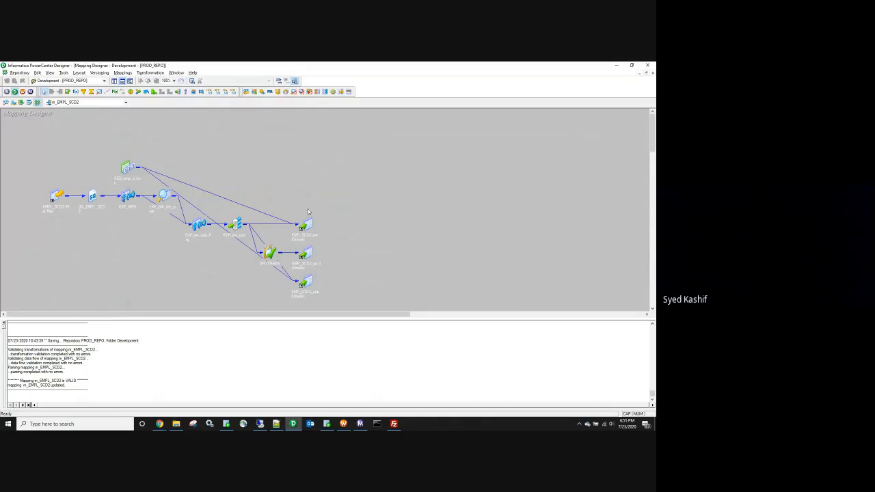
right_click(244, 154)
left_click(351, 146)
left_click_drag(21, 141, 349, 303)
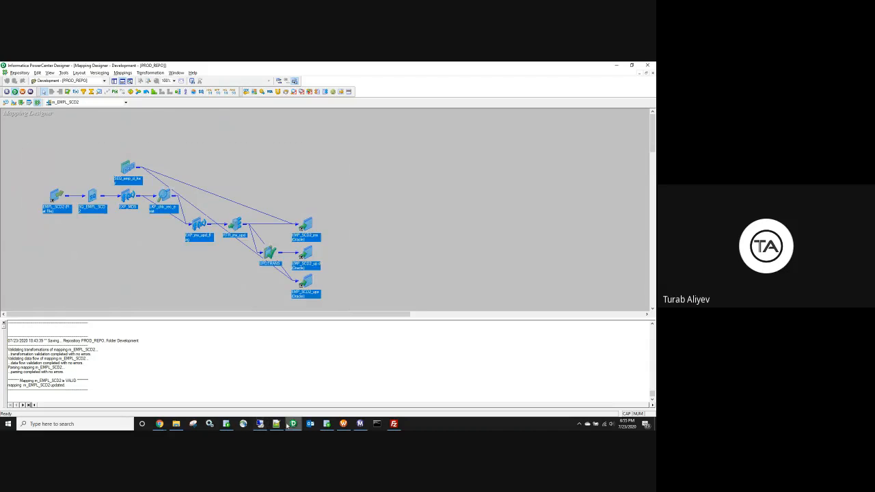
Step: Bring SQL Developer's EMP_SCD2 results forward: three expired N rows and two current Y rows
left_click(329, 424)
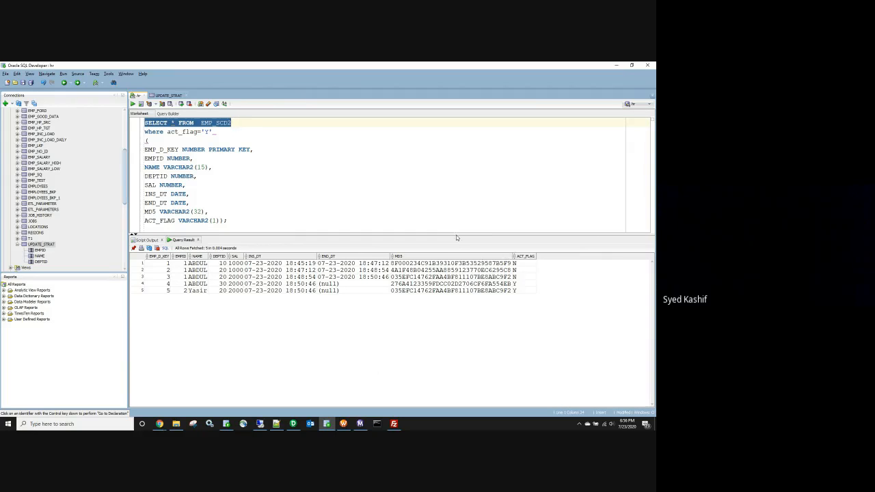
left_click_drag(244, 219, 141, 122)
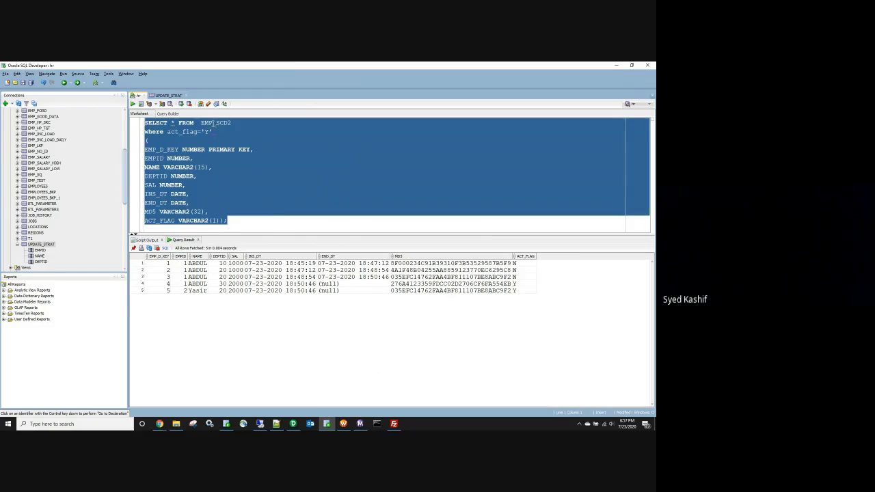
left_click(258, 183)
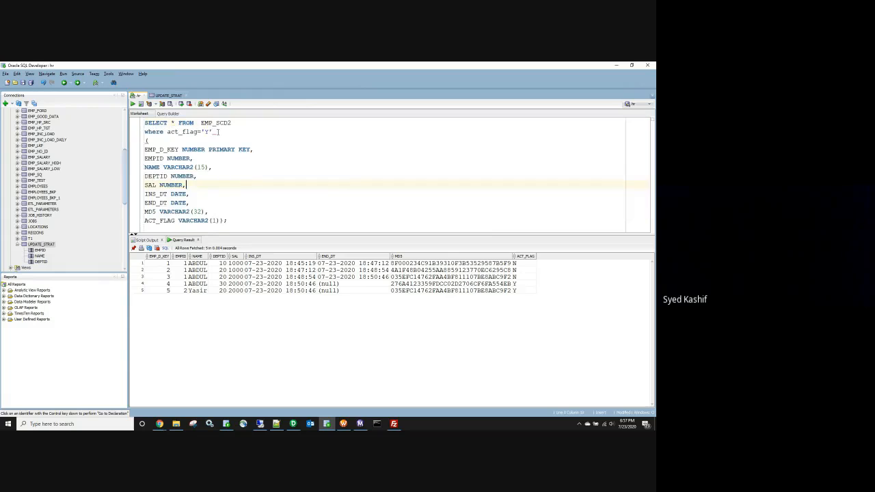
double_click(214, 123)
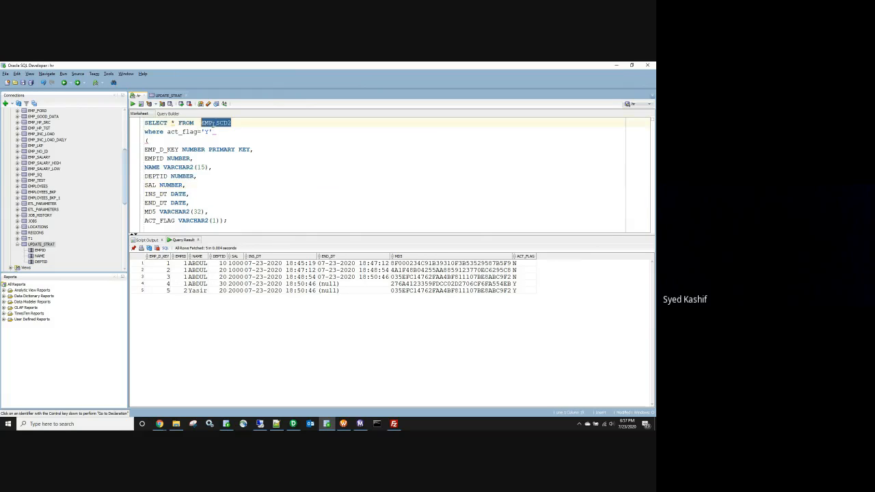
left_click(176, 424)
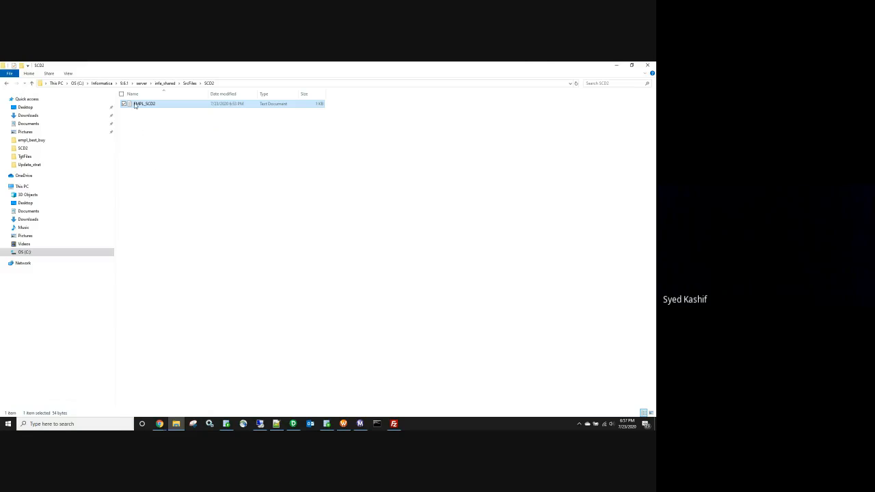
left_click(615, 65)
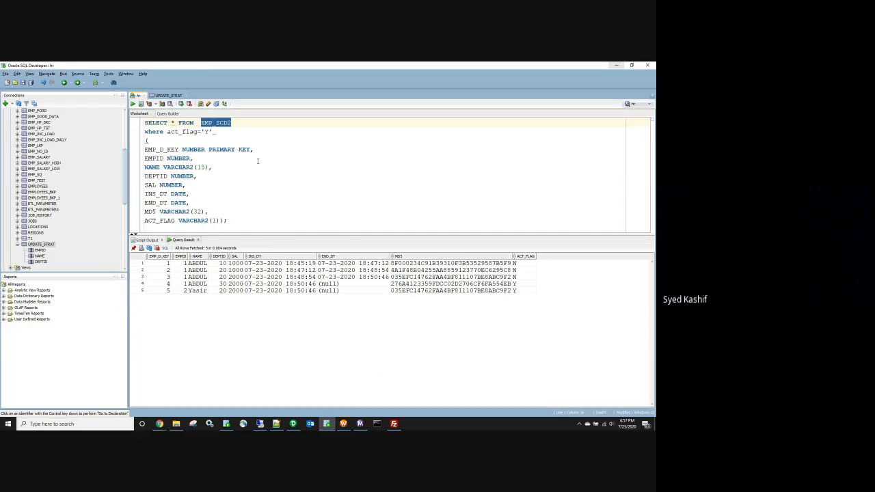
left_click(239, 221)
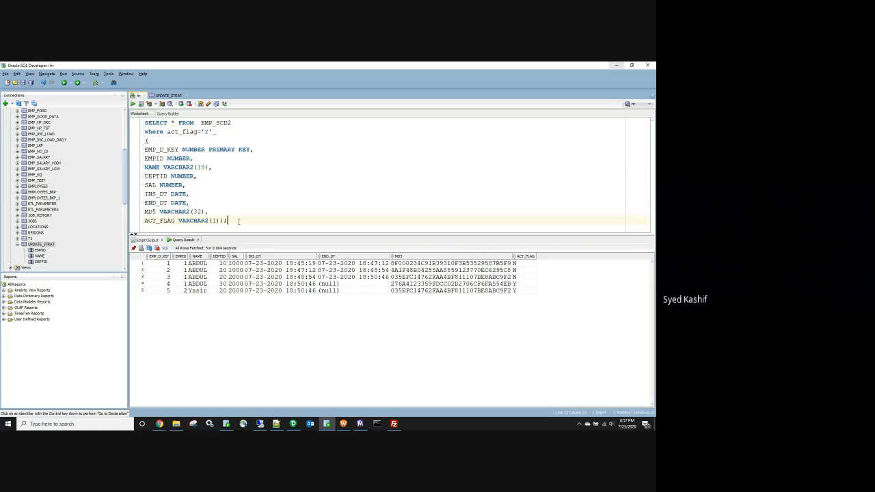
Step: Add the comment FF--->STG--->SCD2 on a new line below the CREATE TABLE script
key("Return")
key("Return")
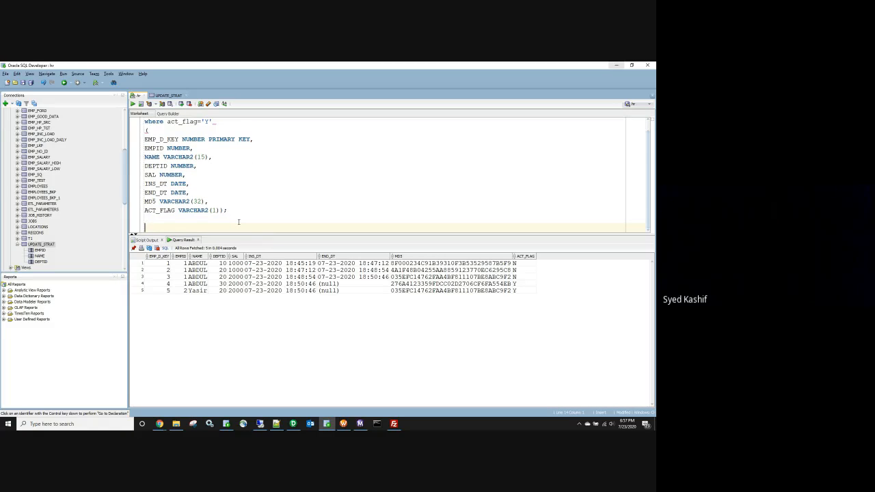
type("FF--->STG--")
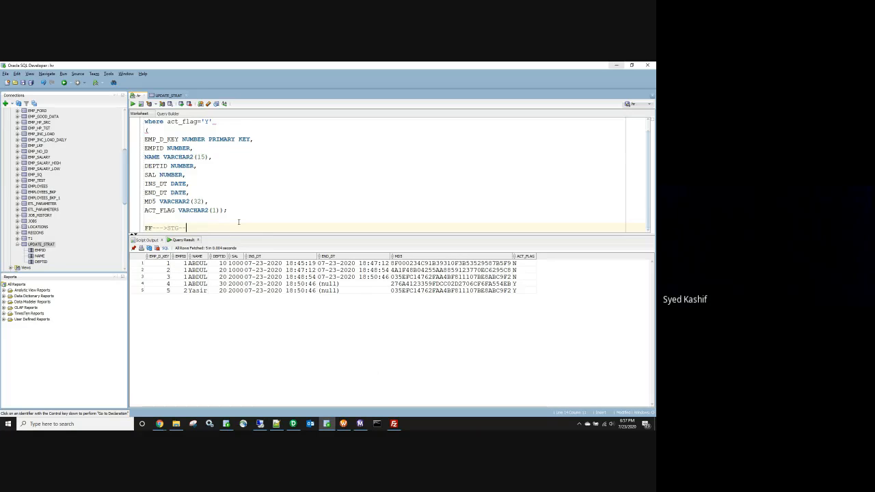
type("->SCD2")
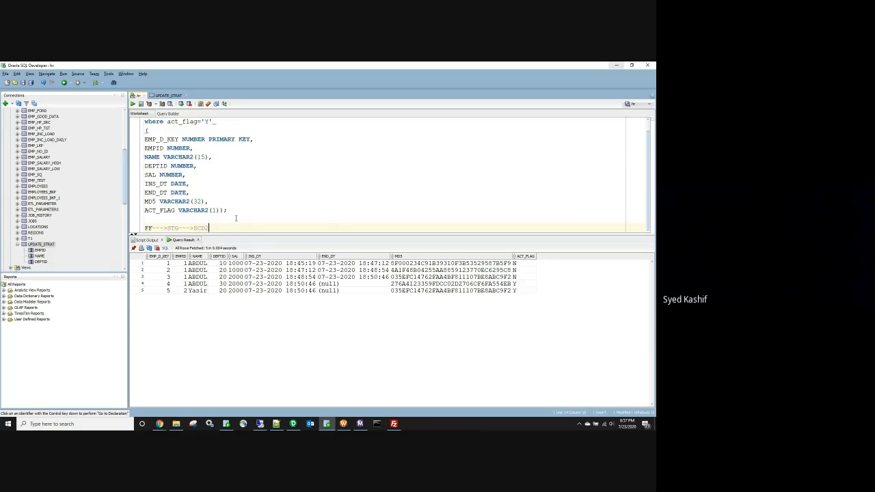
Step: Highlight FF, STG and SCD2 in the flow note one at a time
left_click_drag(155, 228, 143, 228)
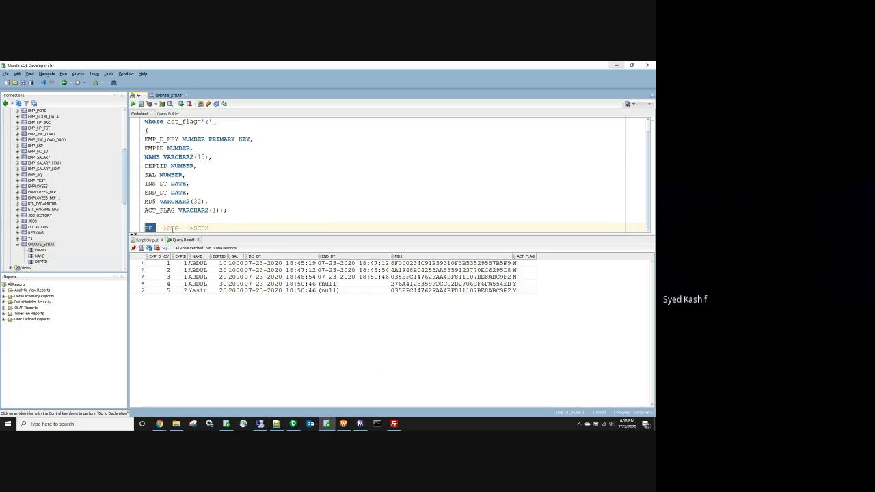
double_click(172, 227)
double_click(148, 227)
double_click(200, 228)
Step: Minimize Workflow Manager and highlight STG in the SQL Developer flow note
left_click(343, 424)
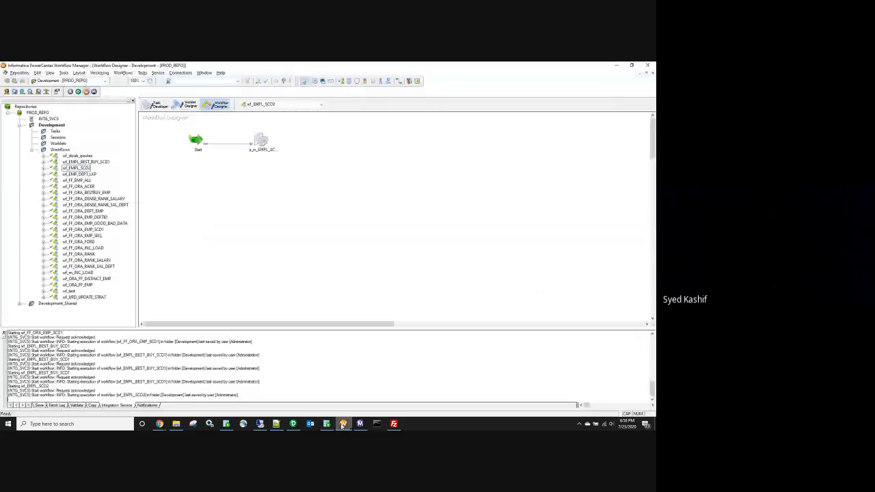
left_click(620, 67)
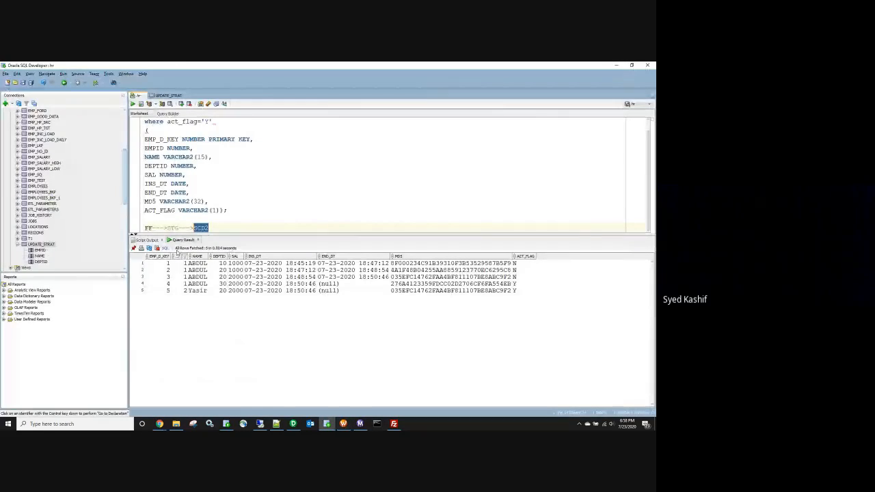
left_click(173, 227)
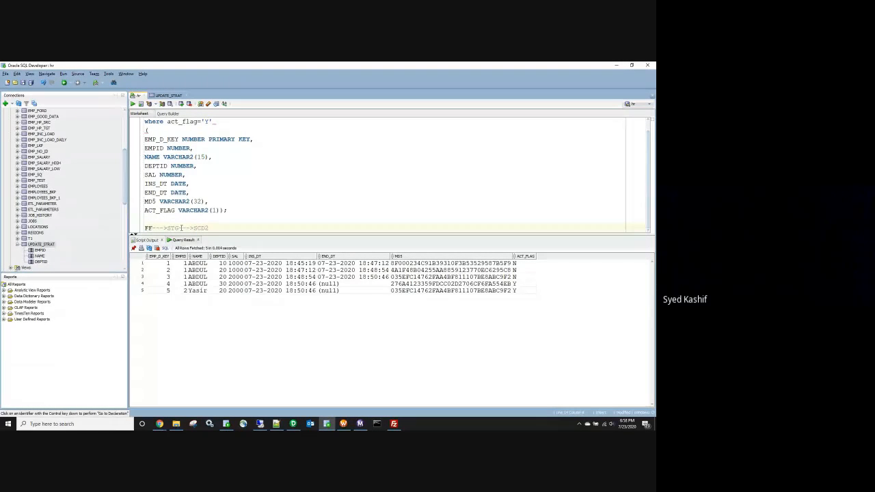
mouse_move(180, 228)
left_mouse_down()
mouse_move(167, 228)
mouse_move(193, 228)
left_mouse_up()
Step: Highlight FF, STG and finally SCD2 in the flow note while explaining the flow
double_click(175, 227)
double_click(149, 228)
double_click(171, 228)
double_click(148, 227)
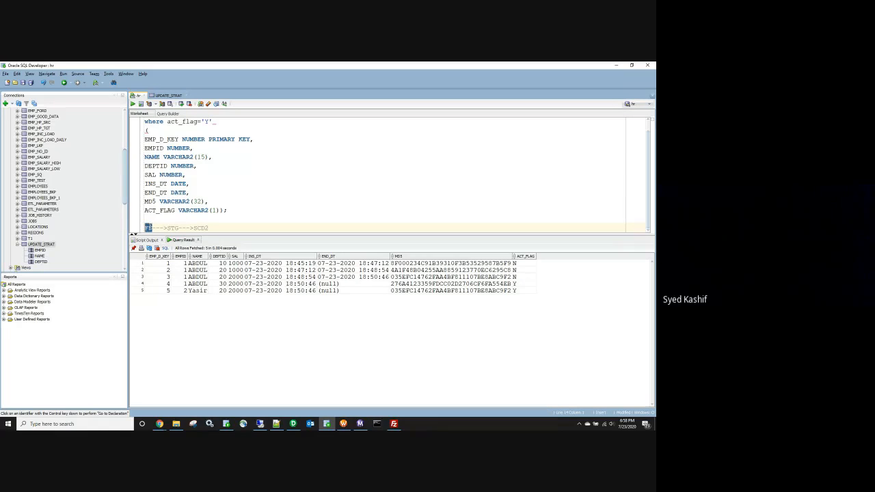
double_click(172, 227)
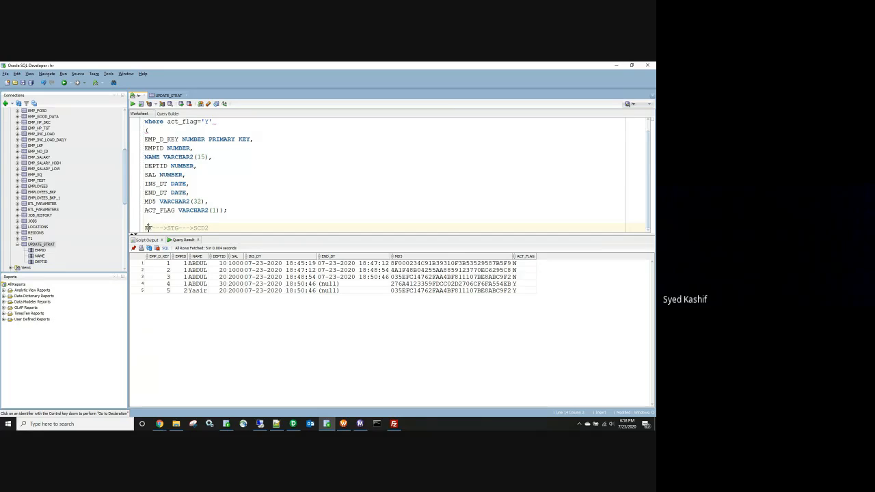
double_click(148, 227)
double_click(172, 227)
double_click(148, 228)
double_click(172, 227)
left_click_drag(194, 228, 209, 228)
Step: Highlight FF, STG and SCD2 in the note again, then switch to the m_EMPL_SCD2 mapping in Designer
double_click(148, 227)
double_click(172, 228)
double_click(147, 228)
double_click(175, 228)
double_click(149, 227)
double_click(172, 228)
double_click(202, 229)
left_click(292, 423)
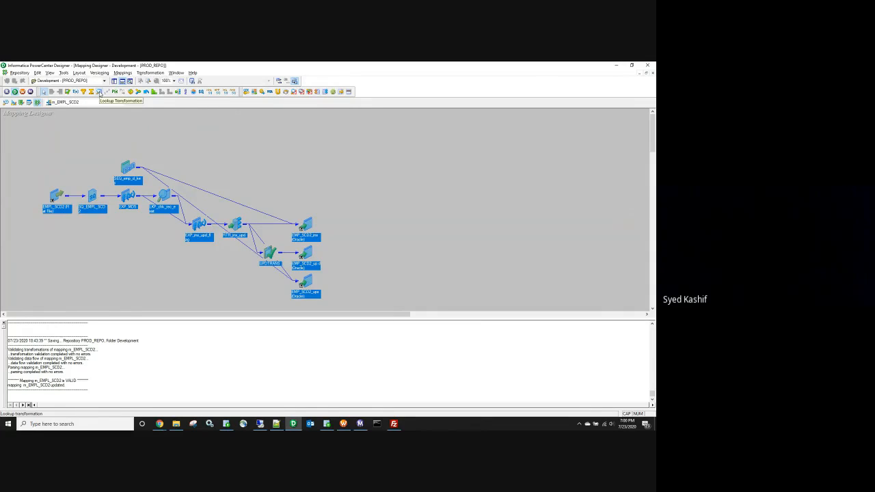
Step: Minimize Designer and highlight FF--->STG, STG and SCD2 in the SQL worksheet note
left_click(617, 69)
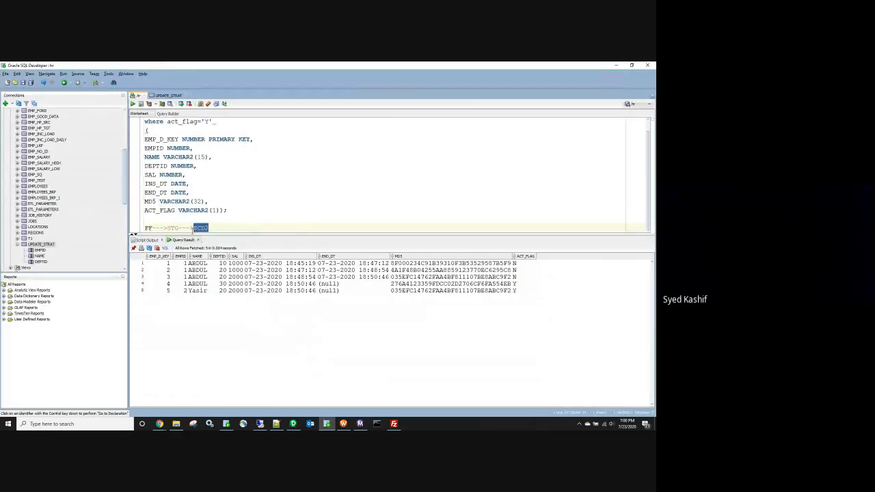
left_click_drag(180, 227, 140, 234)
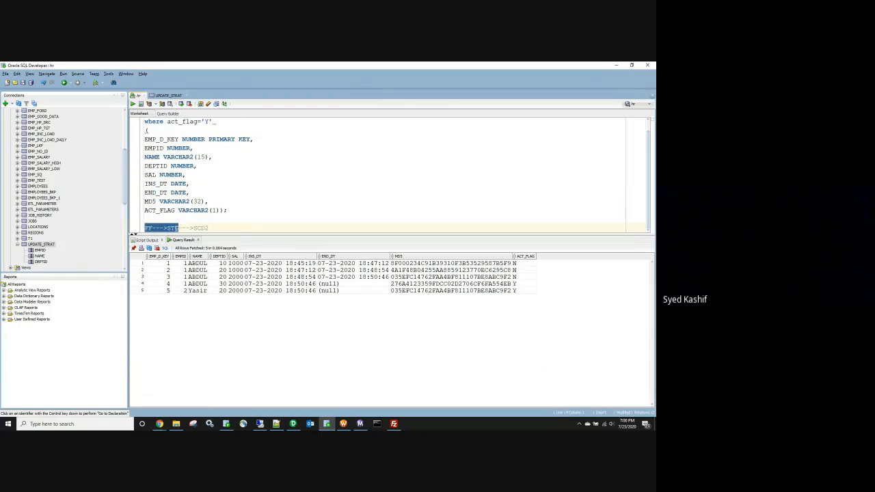
double_click(173, 229)
double_click(200, 228)
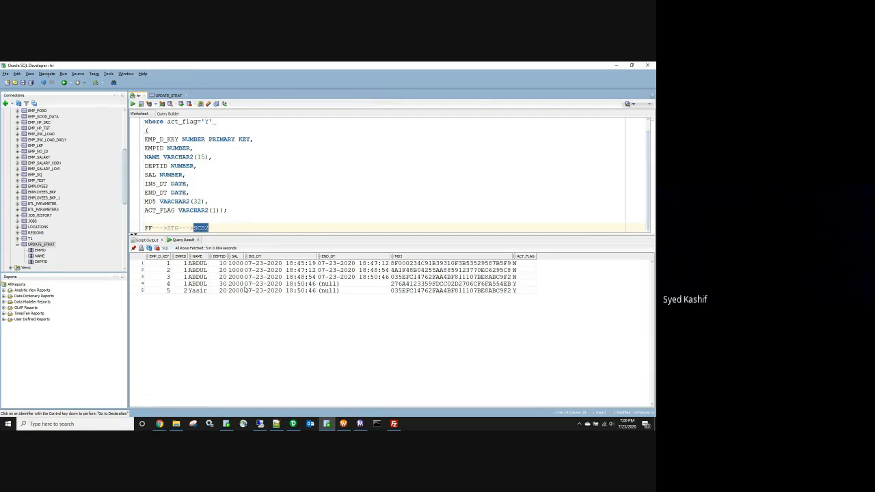
Step: Restore the m_EMPL_SCD2 mapping in Designer, then show the SCD2 source folder in File Explorer
left_click(295, 424)
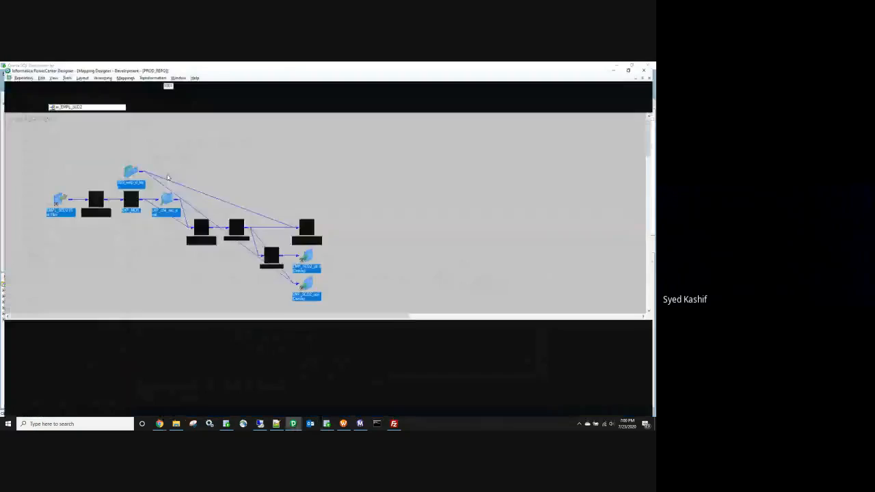
left_click(54, 196)
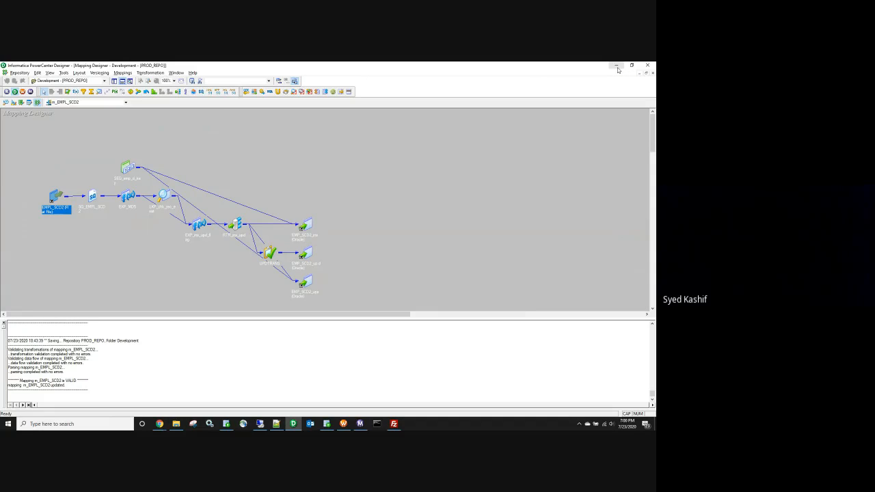
right_click(306, 142)
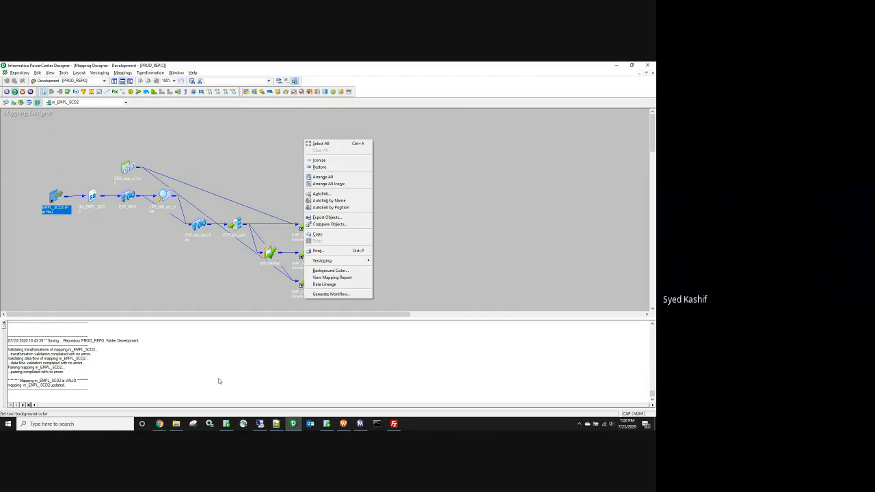
left_click(176, 424)
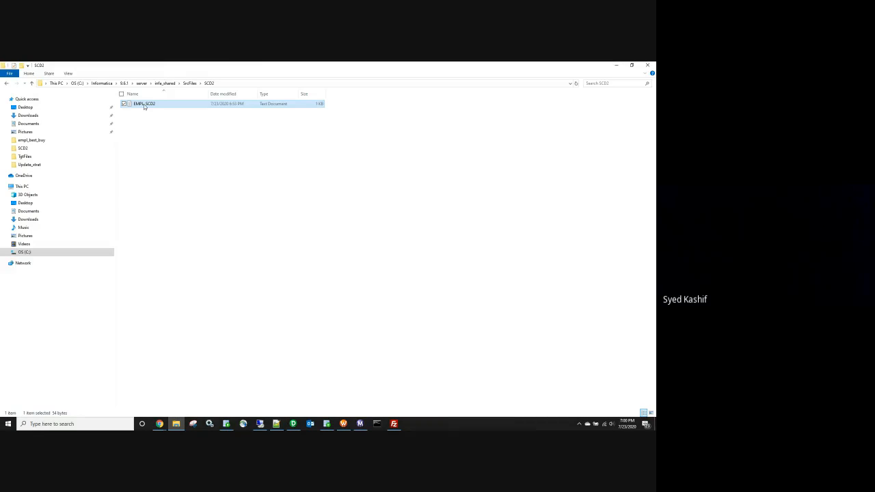
double_click(144, 104)
left_click_drag(347, 147, 271, 141)
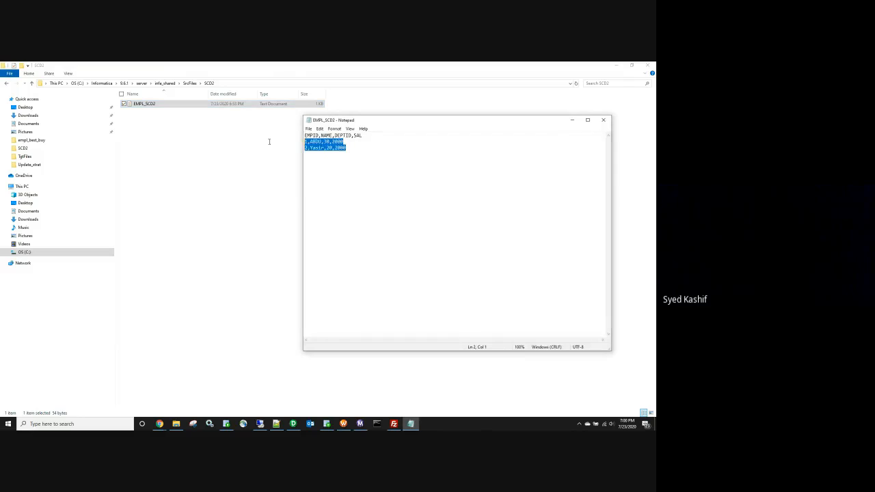
left_click(368, 174)
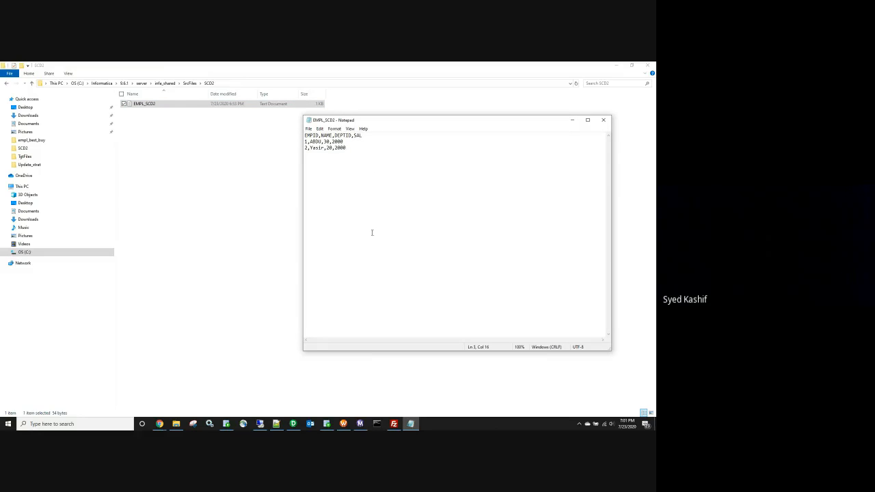
left_click(603, 120)
left_click(359, 424)
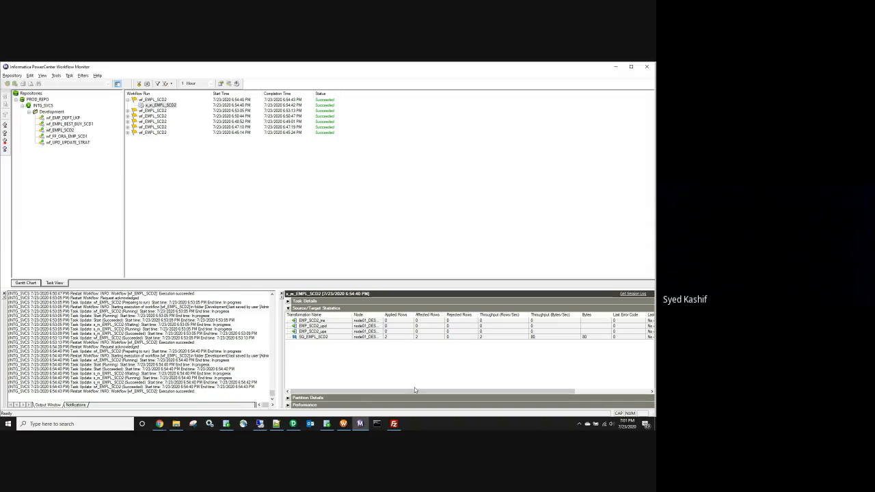
Step: Select the SQ_EMPL_SCD2 statistics row and step between it and EMP_SCD2_ins
left_click(393, 337)
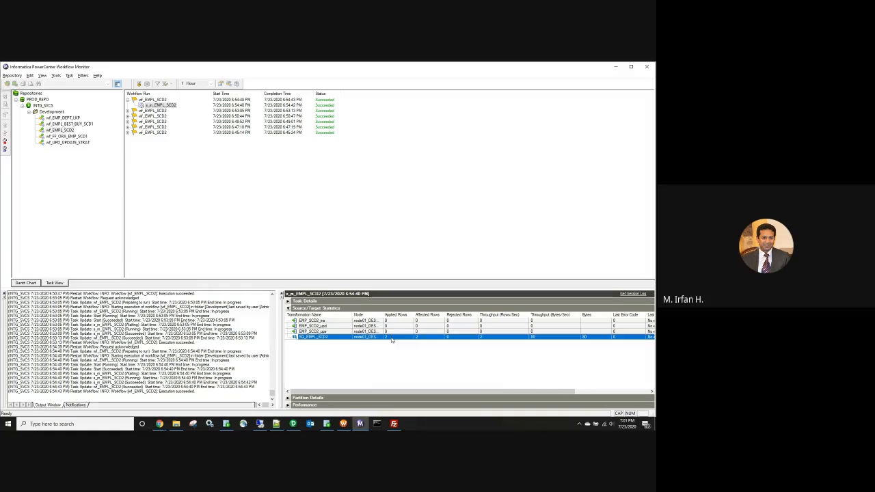
key("Up")
key("Up")
key("Up")
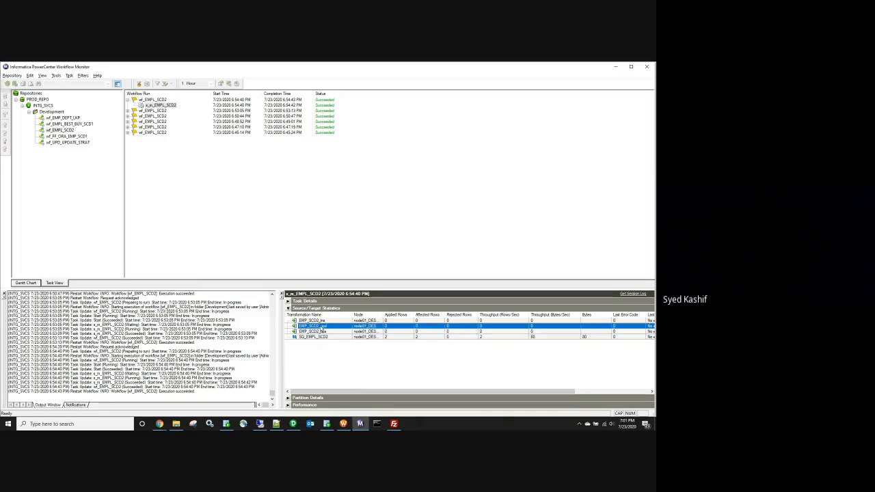
key("Down")
key("Down")
key("Down")
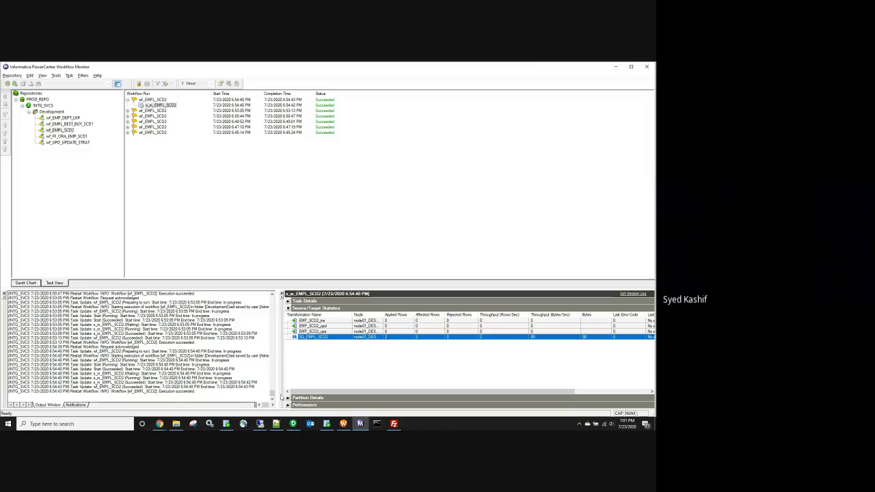
Step: Restart the latest wf_EMPL_SCD2 workflow run
left_click(153, 100)
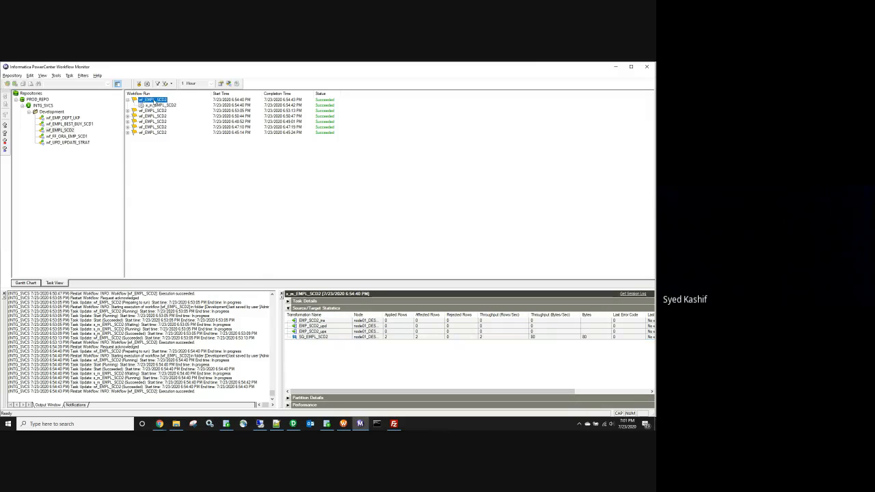
right_click(153, 100)
left_click(205, 122)
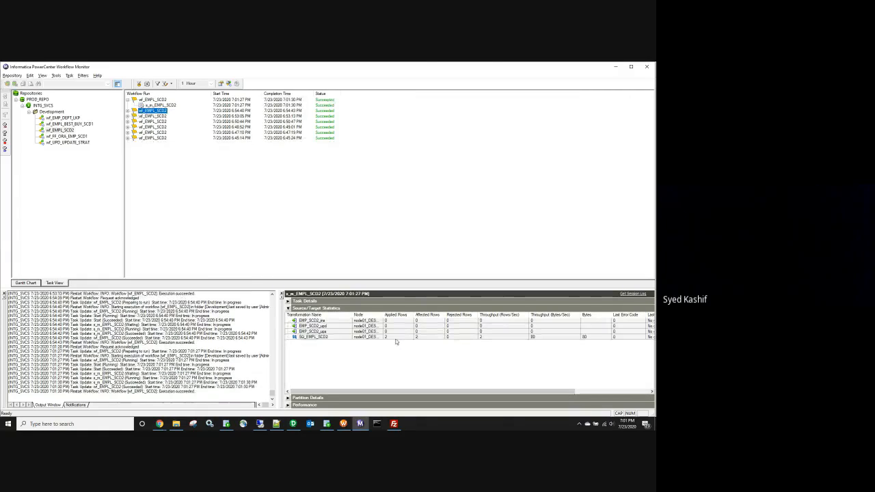
Step: Check the new run's SQ_EMPL_SCD2 statistics, then show the SCD2 source folder in File Explorer
left_click(301, 337)
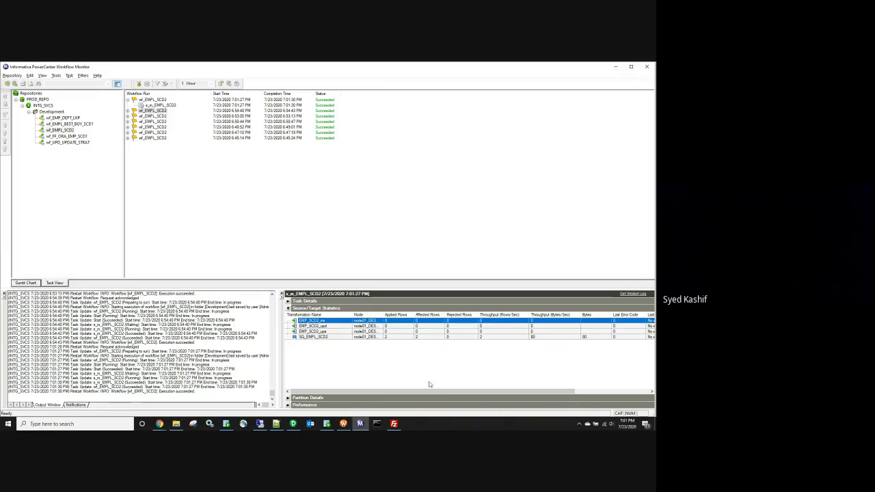
left_click(386, 337)
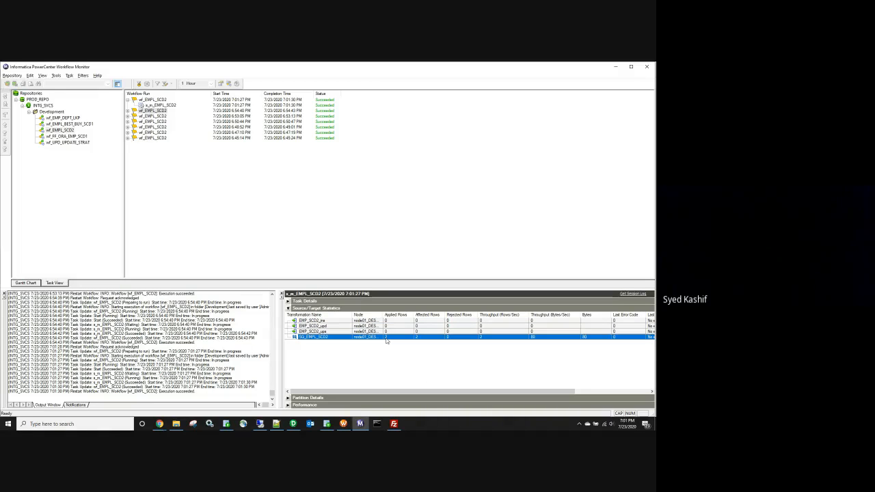
left_click(177, 425)
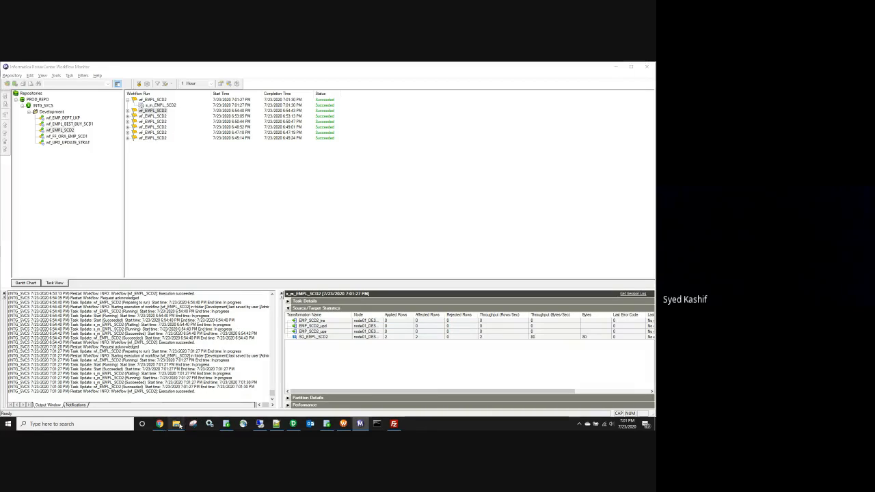
left_click(176, 423)
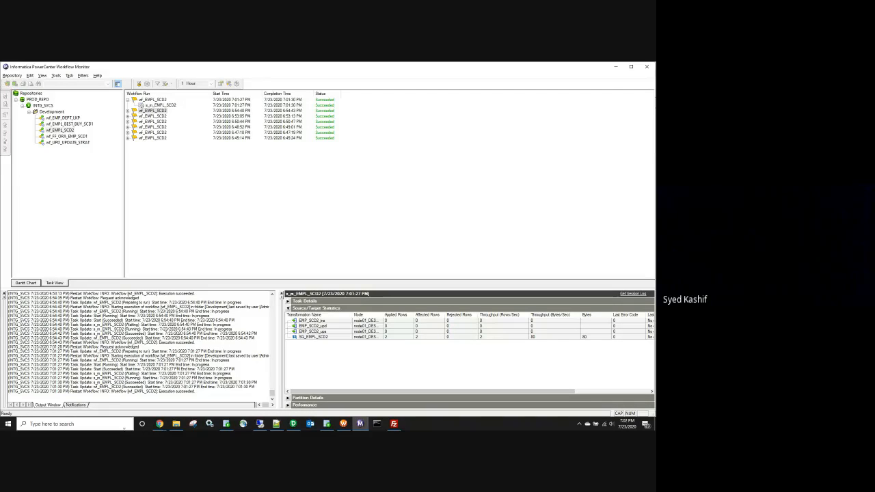
left_click(175, 424)
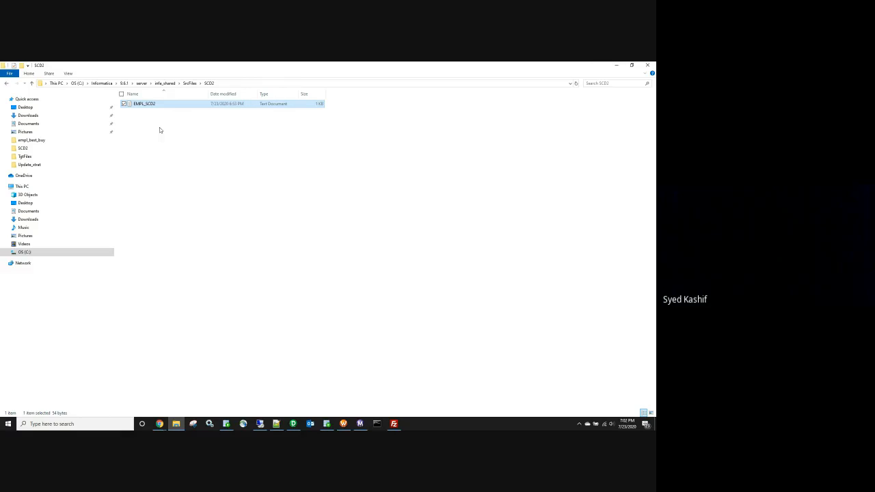
Step: Minimize File Explorer and bring forward the Chrome window previewing the Batch-10.xlsx workbook
left_click(613, 67)
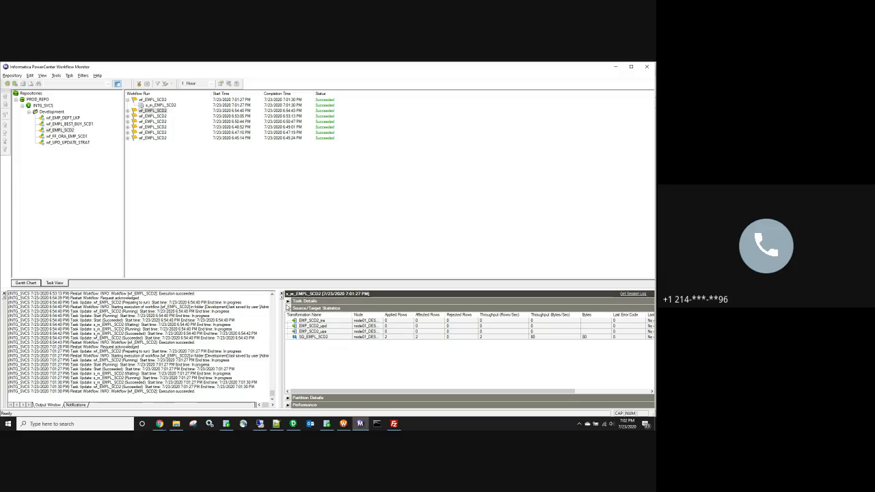
left_click(157, 424)
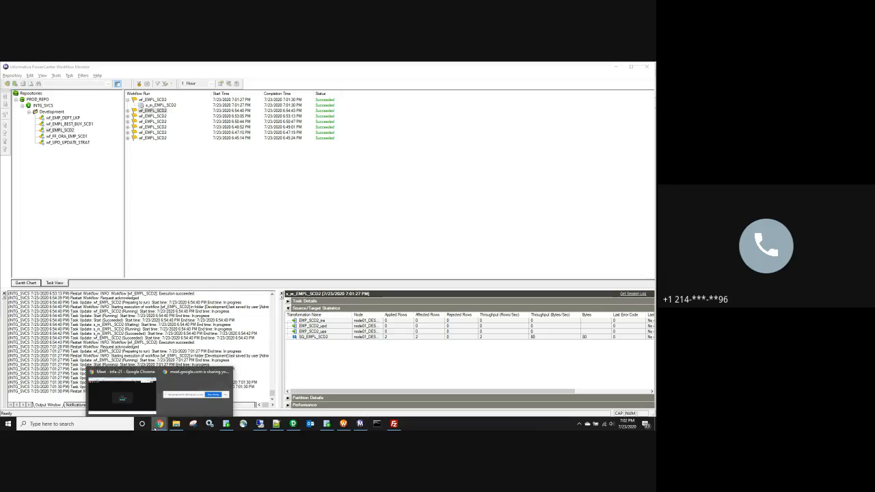
left_click(122, 395)
Step: Switch to the Batch-10 spreadsheet and open its Inc_load sheet from the sheet list
left_click(202, 68)
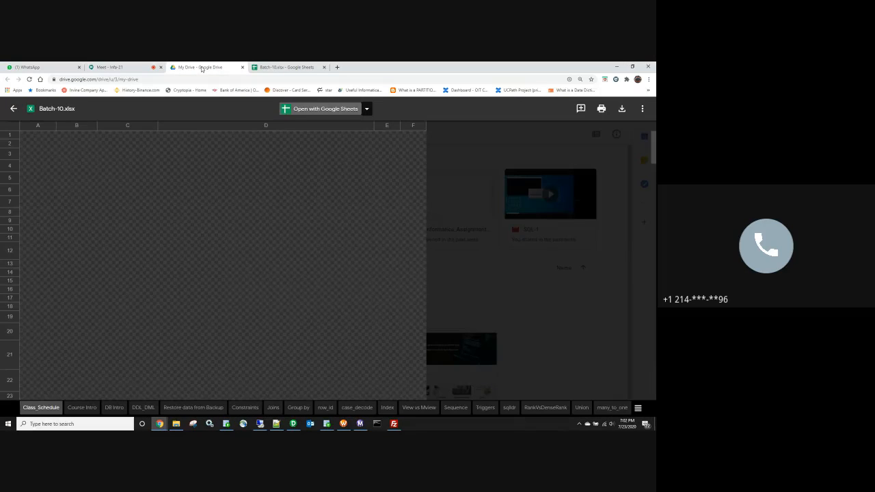
left_click(287, 67)
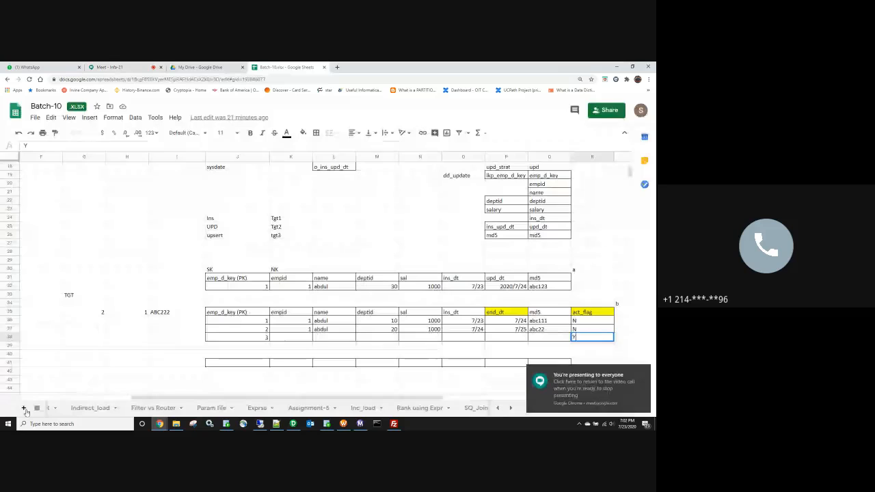
left_click(37, 408)
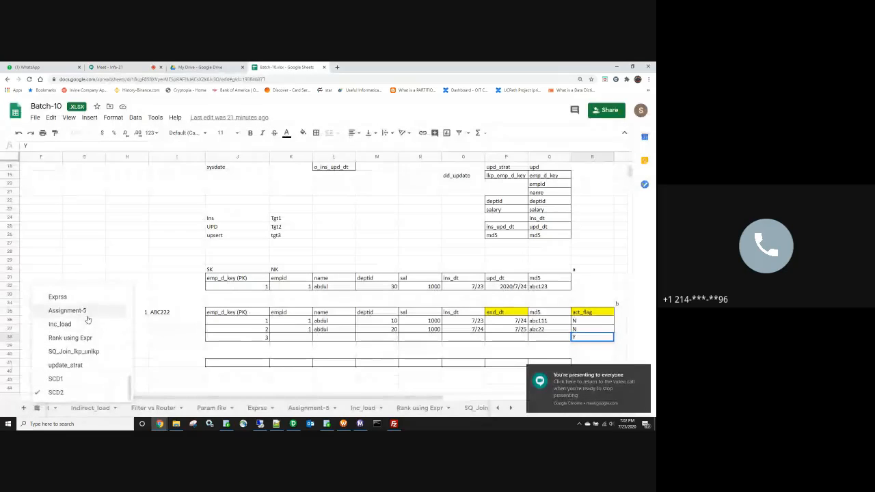
scroll(68, 342, "up", 3)
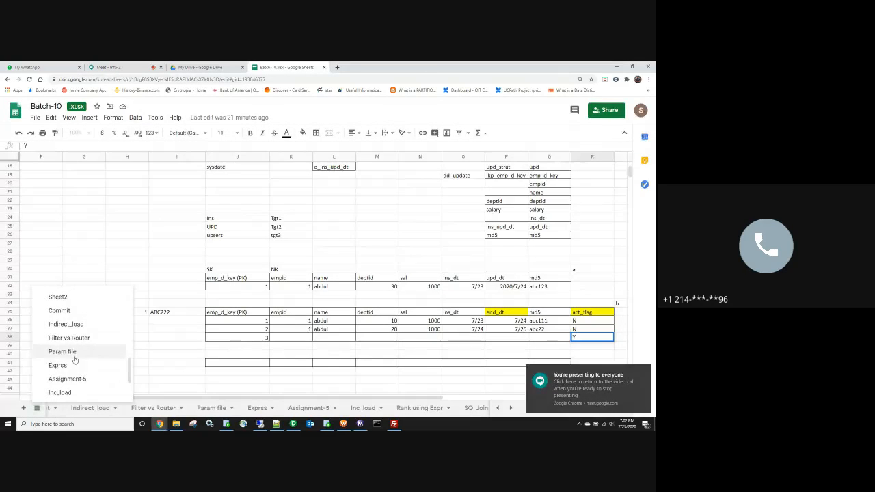
scroll(74, 351, "down", 2)
left_click(60, 358)
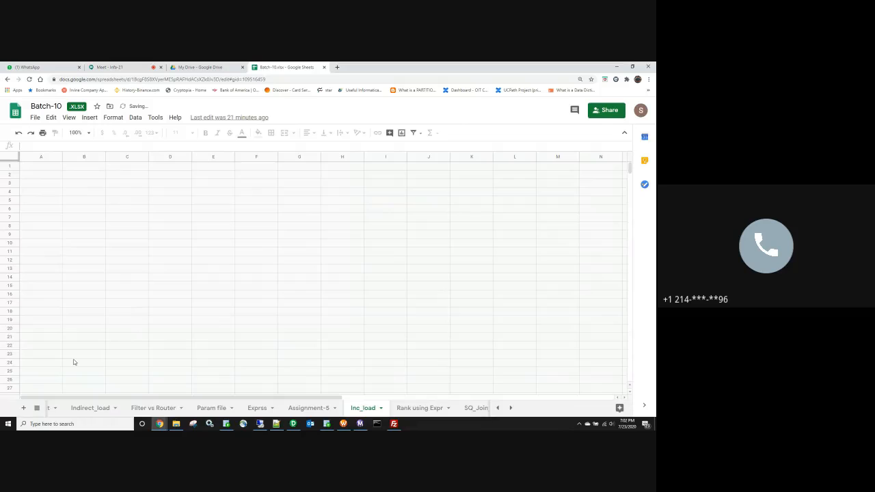
Step: Scroll through the Inc_load $$INC_DATE notes, then minimize the browser
scroll(168, 284, "down", 2)
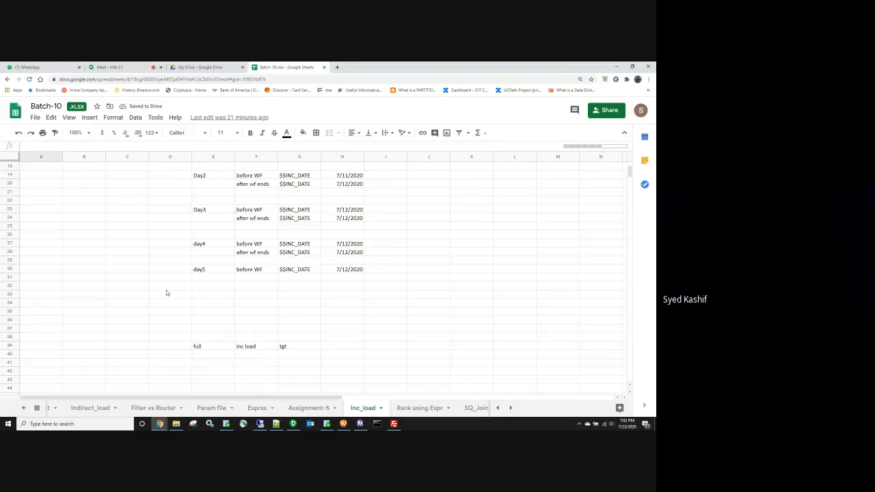
scroll(166, 289, "up", 1)
scroll(165, 294, "down", 1)
scroll(163, 290, "up", 3)
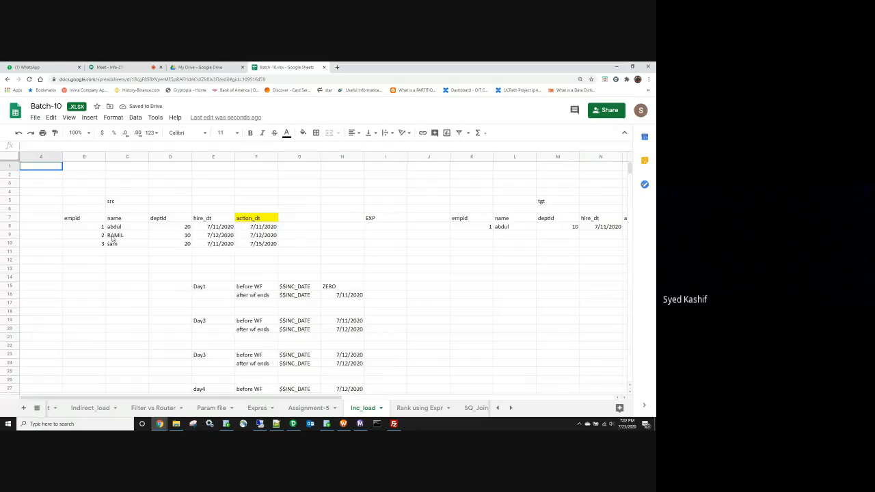
scroll(161, 301, "down", 5)
scroll(160, 305, "up", 3)
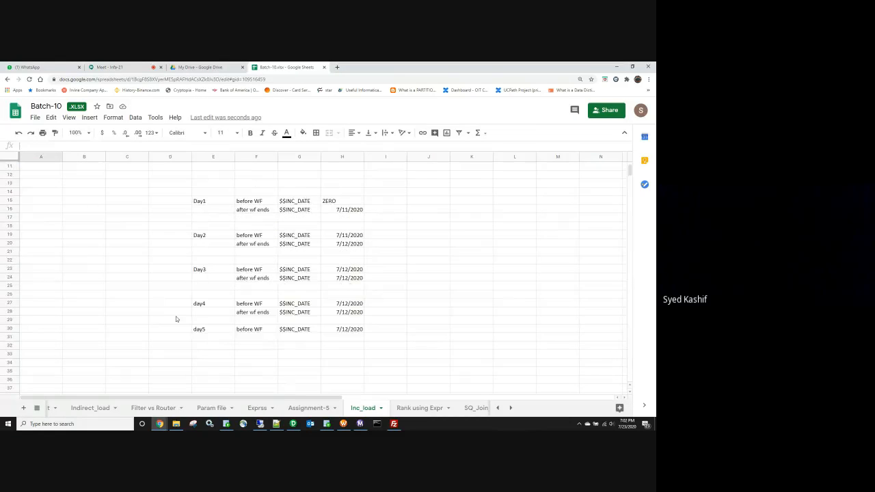
left_click(616, 66)
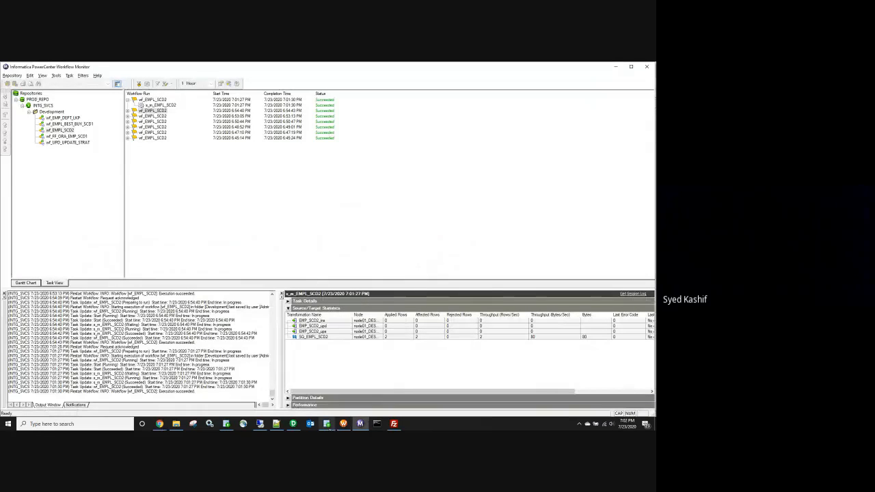
Step: Bring Oracle SQL Developer forward from the taskbar to show the five-row EMP_SCD2 results
mouse_move(332, 427)
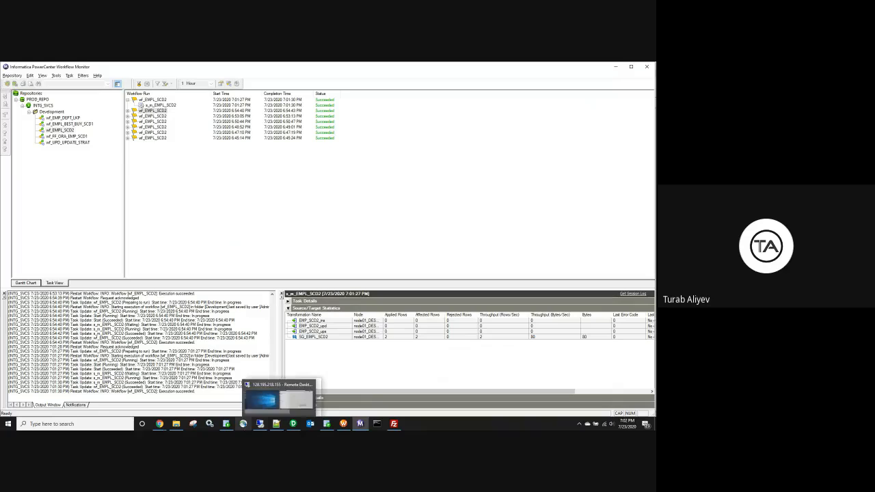
left_click(327, 425)
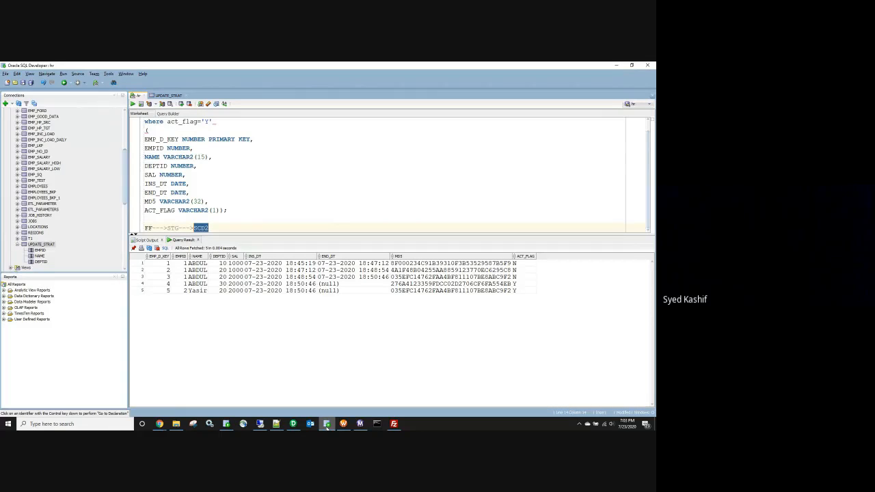
Step: Select the FF--->STG--->SCD2 flow line and glance at the SCD2 source folder, then minimize it
left_click(220, 226)
key("shift+Home")
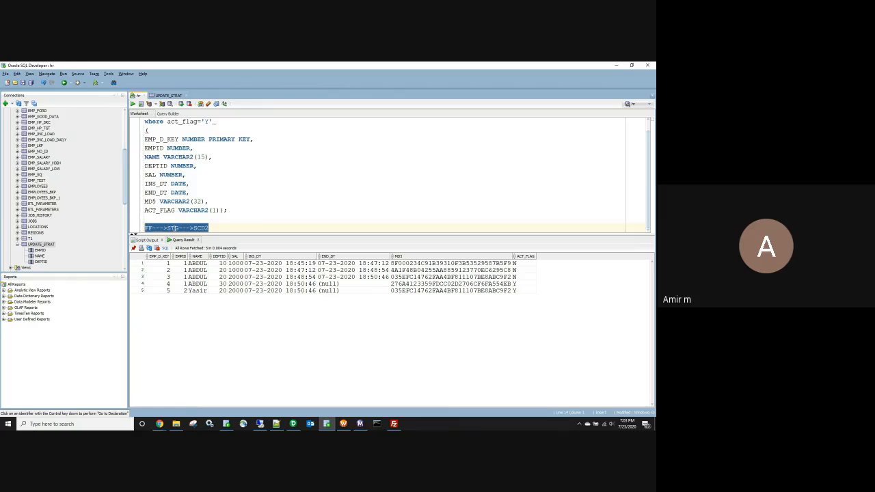
mouse_move(178, 425)
left_click(176, 410)
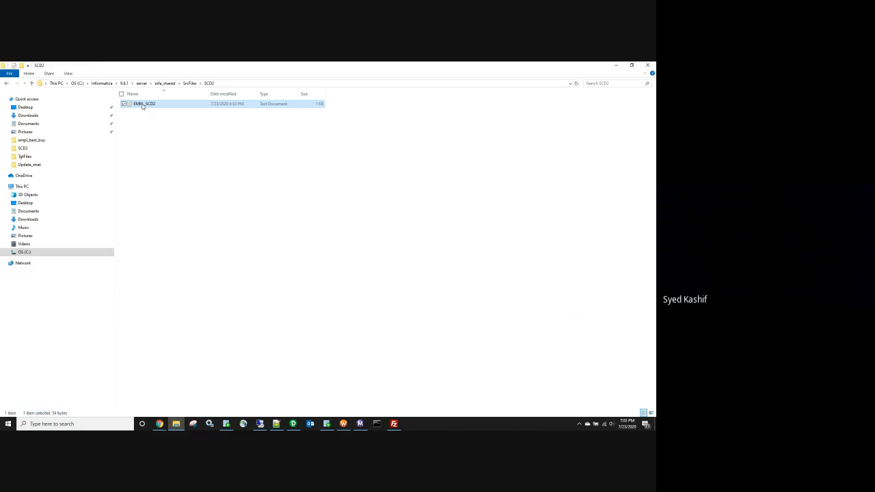
left_click(618, 66)
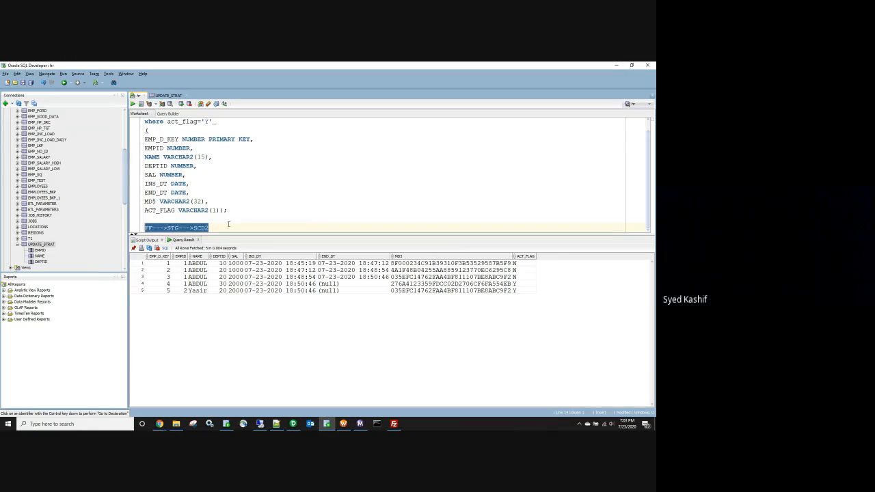
Step: Reselect the flow line, then highlight all five EMP_SCD2 rows with their N and Y flags
left_click_drag(216, 230, 145, 229)
left_click(146, 229)
double_click(149, 228)
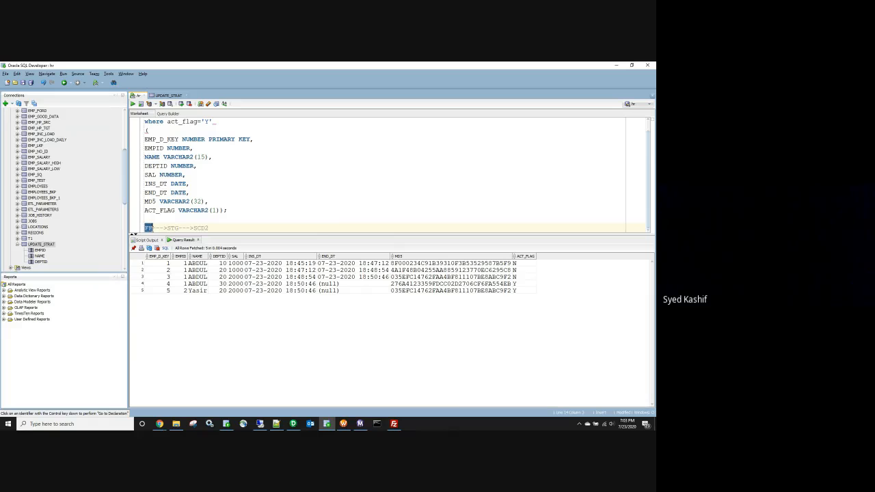
left_click_drag(157, 264, 490, 294)
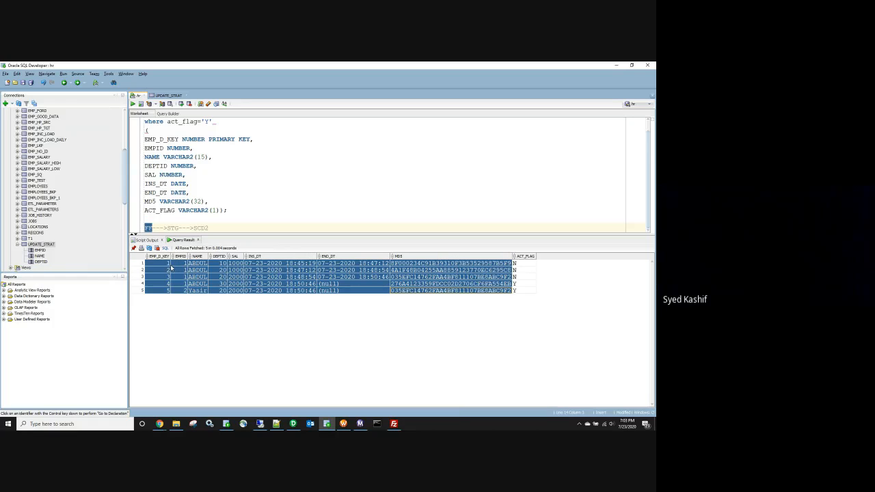
Step: Review the EMP_SCD2 column definitions: NAME length 15, MD5 32, ACT_FLAG 1, and the NUMBER/VARCHAR2 types
left_click(205, 156)
left_click(202, 201)
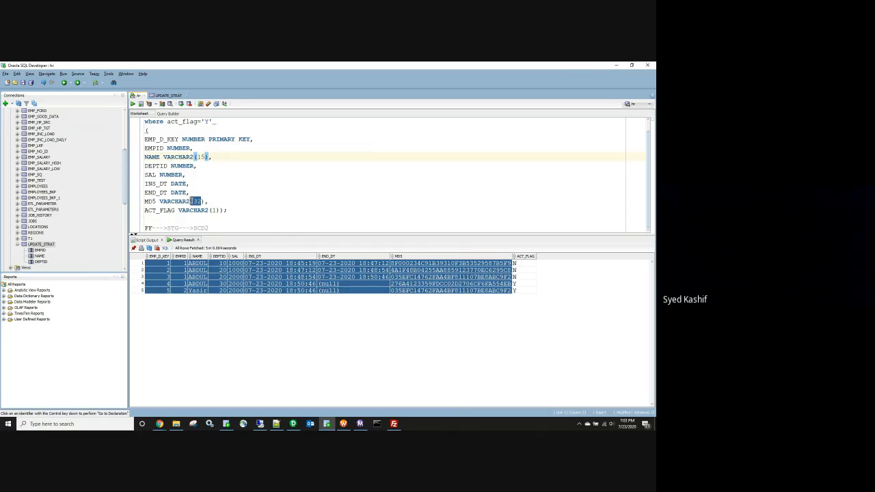
left_click(214, 210)
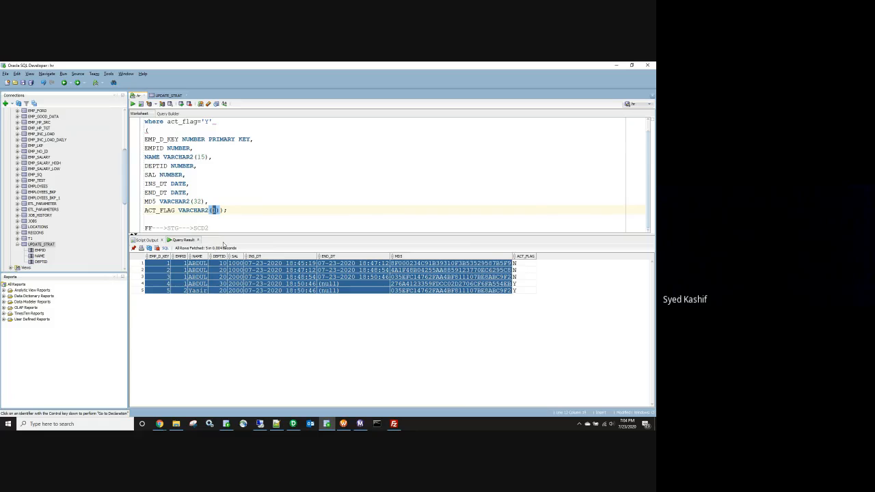
triple_click(247, 138)
left_click(179, 148)
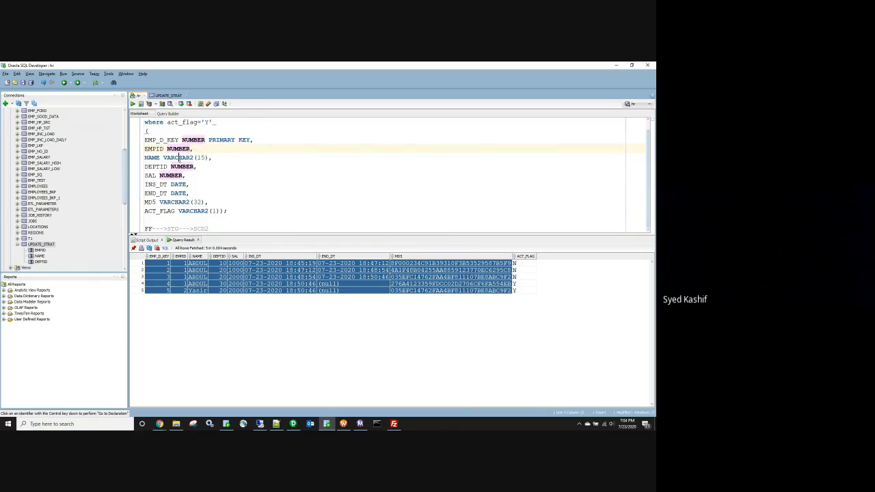
double_click(177, 157)
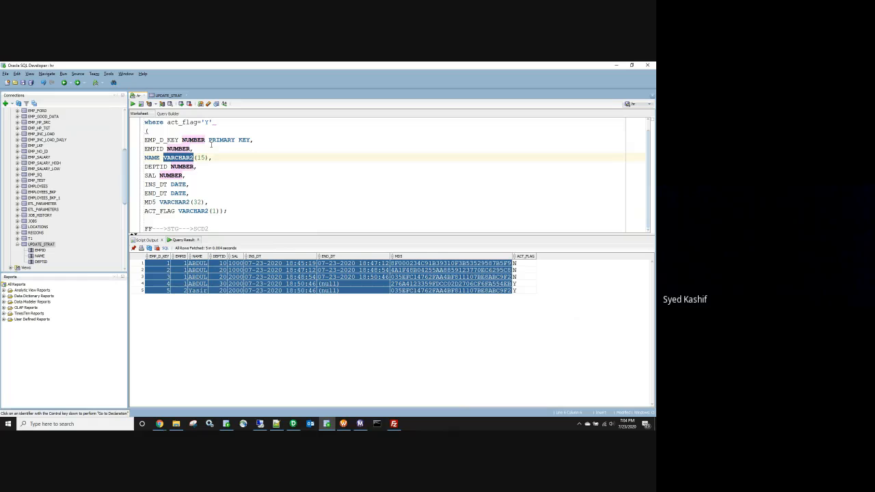
Step: Select the whole query and CREATE TABLE script, then switch to Workflow Manager's wf_EMPL_SCD2 workflow
scroll(157, 140, "up", 1)
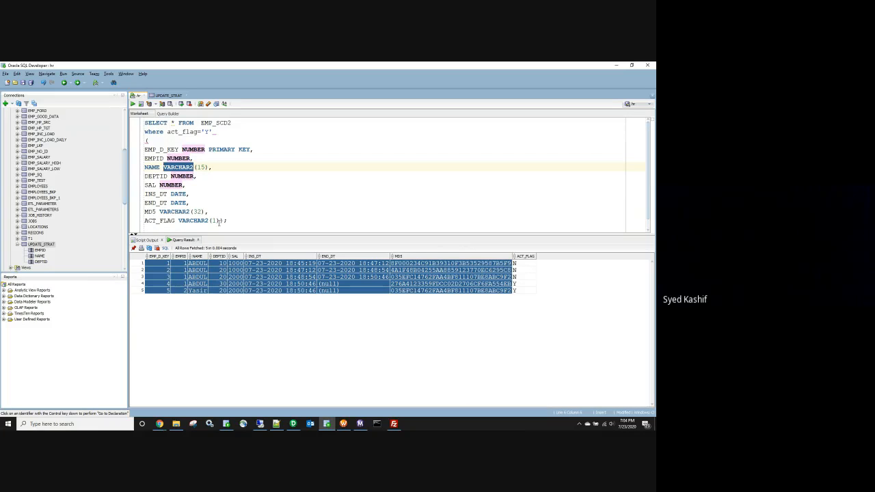
left_click(228, 220)
left_click_drag(228, 219, 144, 122)
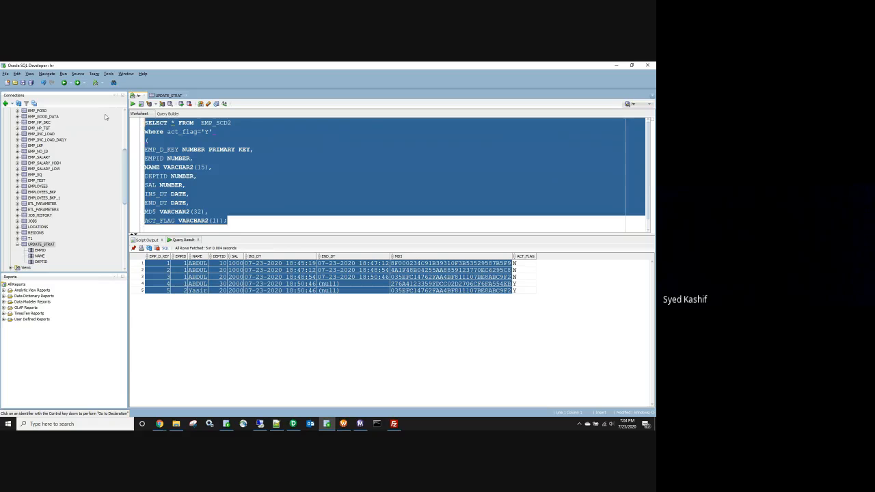
left_click(176, 424)
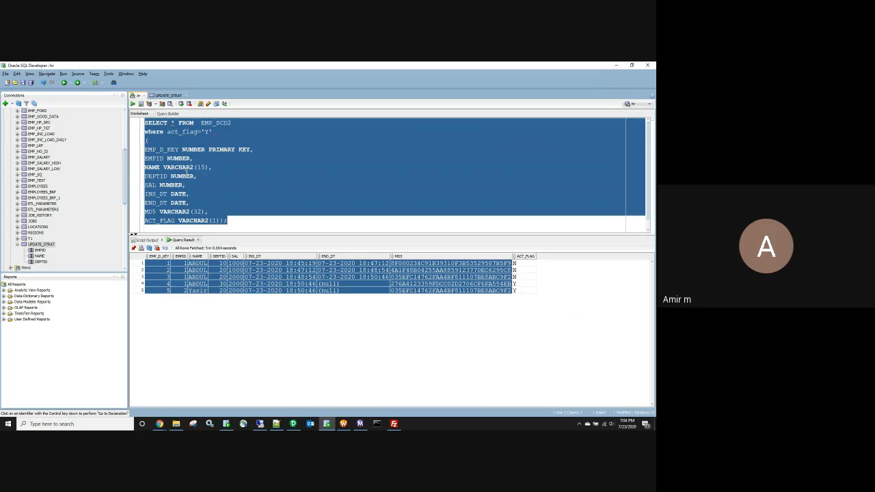
left_click(343, 424)
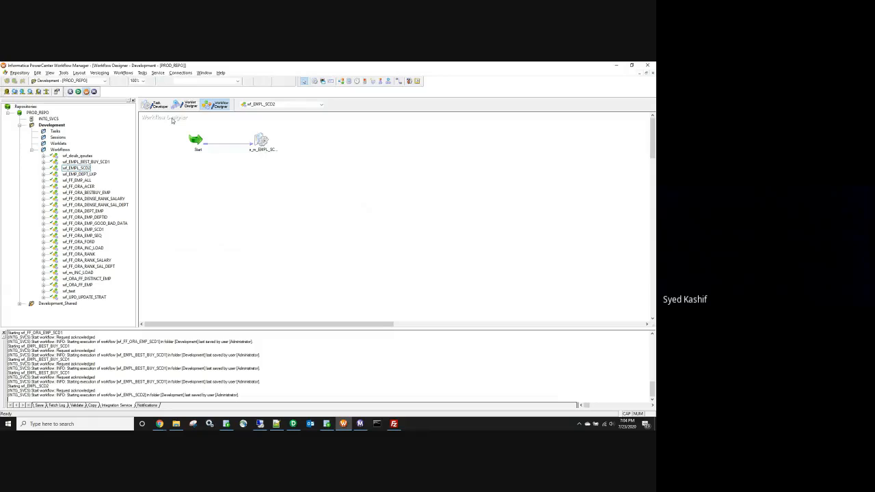
Step: Select the Start and session tasks, then in Workflow Monitor widen the Node column for SQ_EMPL_SCD2
left_click_drag(171, 117, 328, 199)
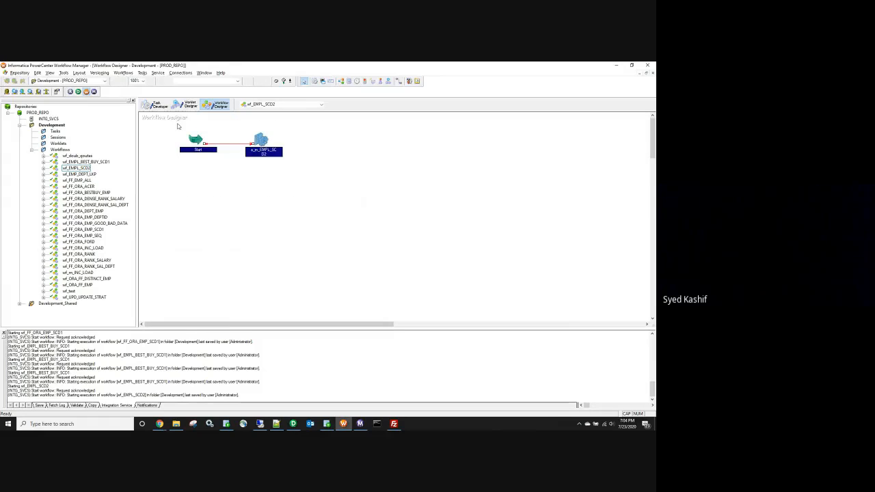
left_click_drag(155, 116, 337, 222)
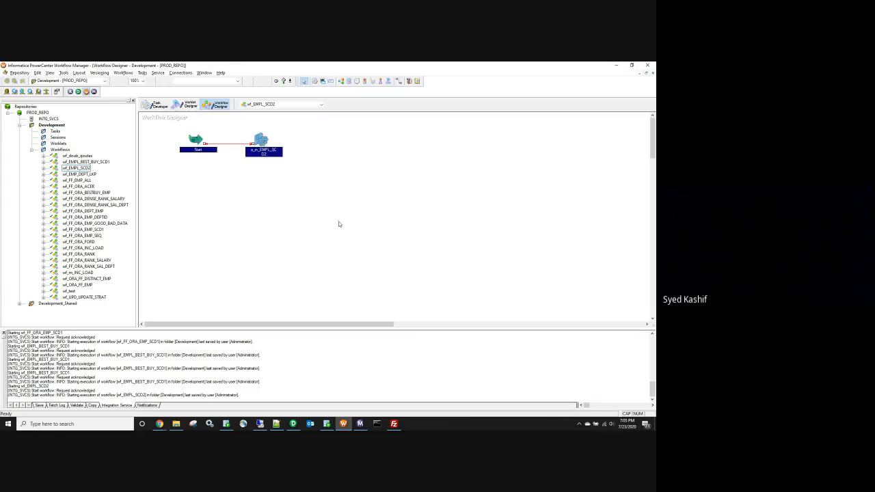
left_click(362, 424)
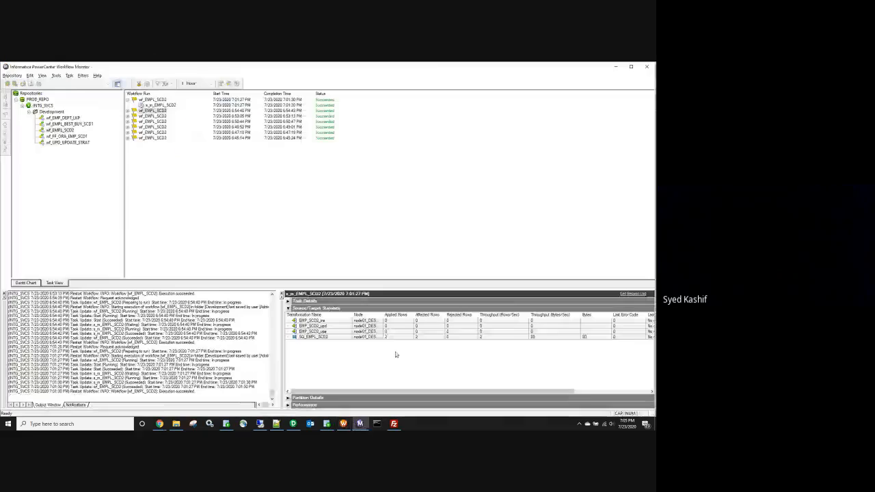
left_click(390, 336)
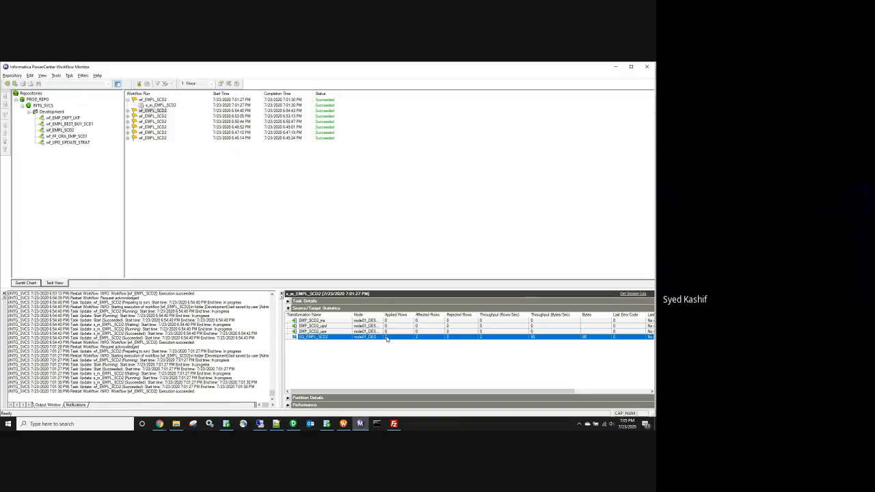
left_click_drag(382, 315, 422, 316)
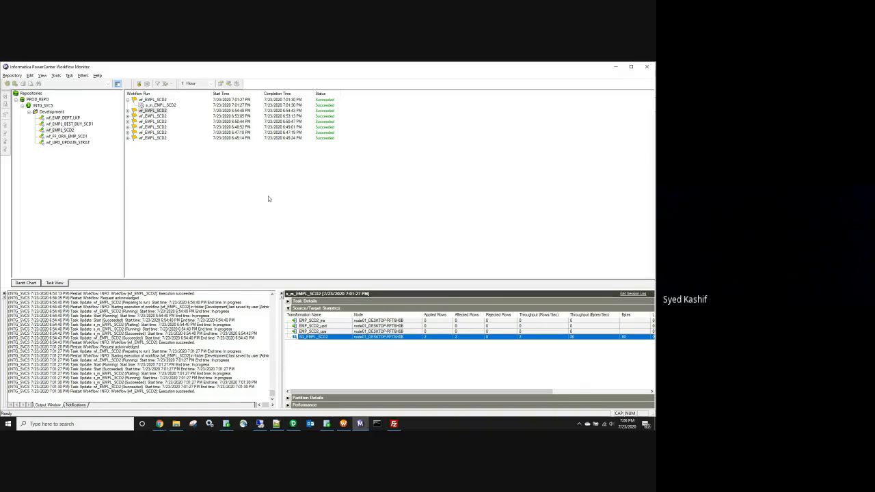
Step: Collapse the latest wf_EMPL_SCD2 run, then select the source action_dt column on the Inc_load sheet
left_click(127, 100)
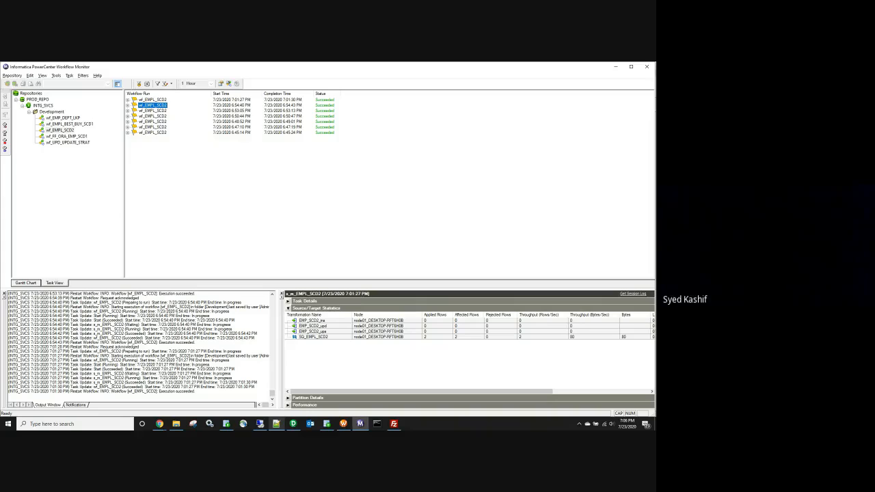
left_click(160, 424)
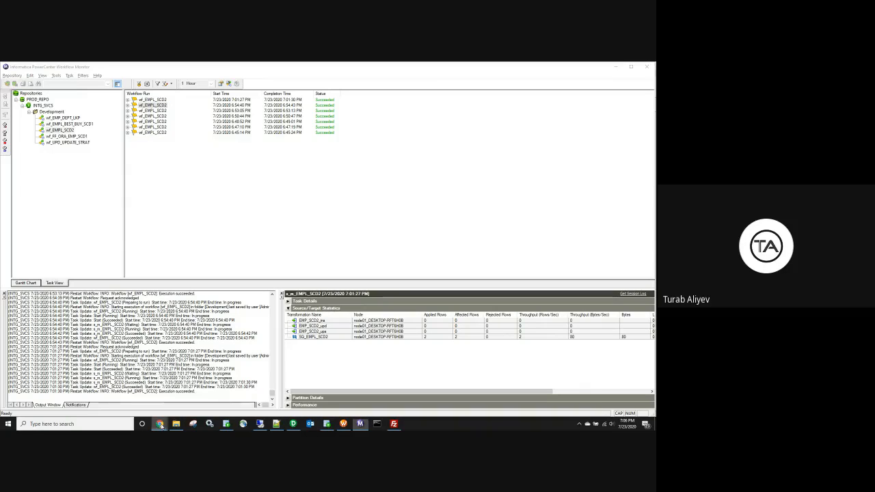
mouse_move(160, 424)
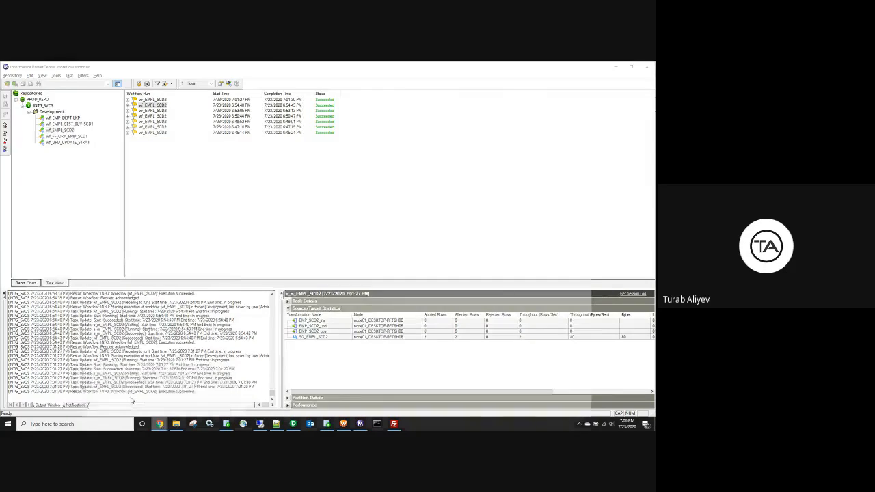
left_click_drag(251, 219, 85, 243)
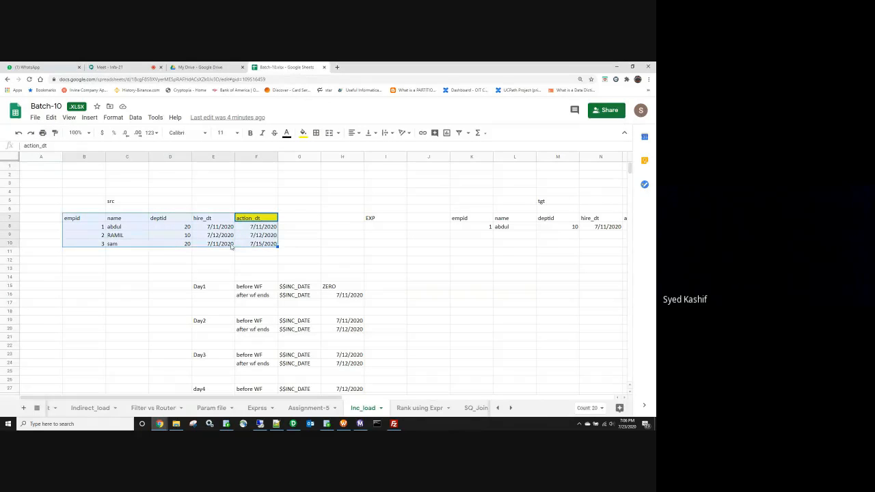
Step: Highlight the three Inc_load action_dt dates, 7/11 to 7/15, in F8:F10
left_click(291, 245)
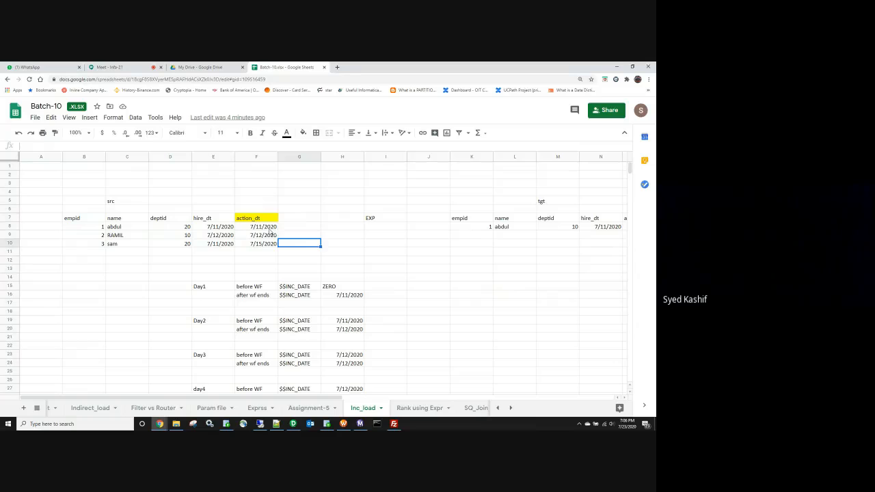
left_click(319, 228)
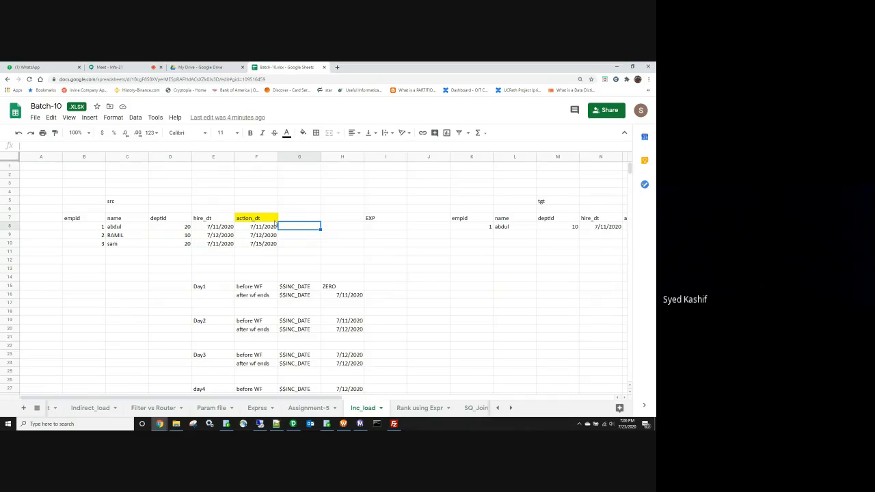
left_click_drag(255, 230, 263, 244)
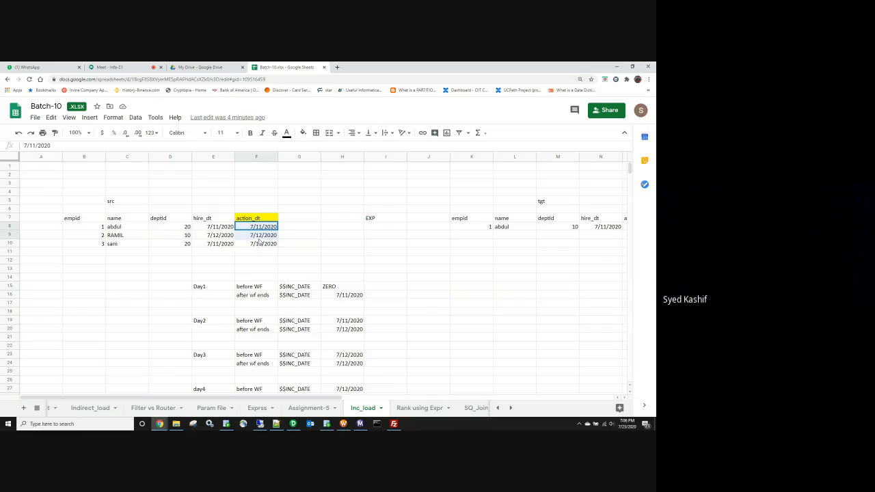
left_click(381, 231)
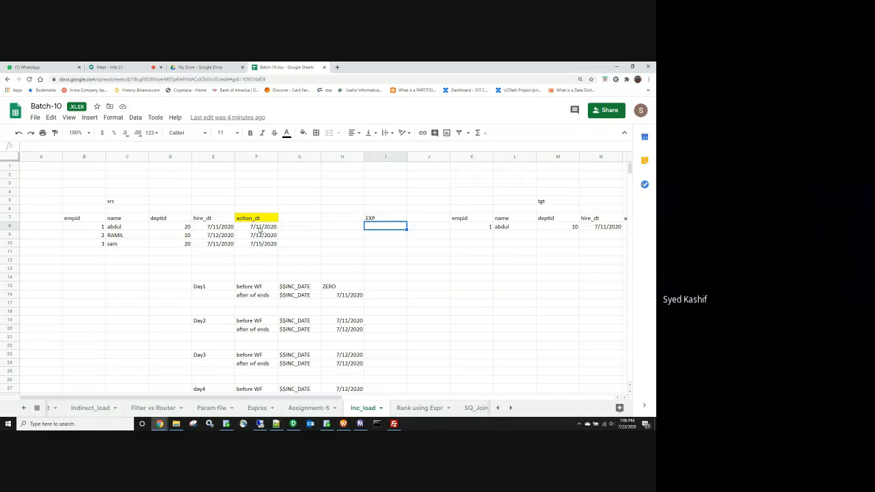
left_click_drag(260, 230, 262, 245)
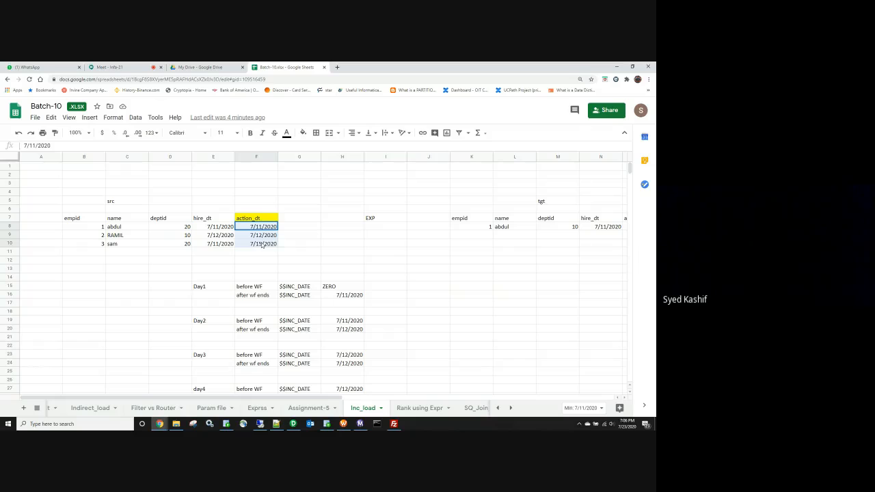
left_click(309, 249)
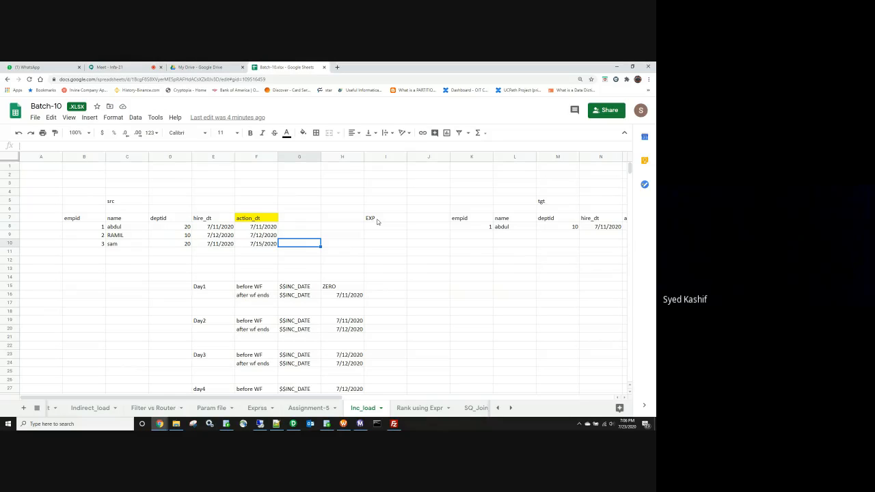
Step: Switch to the SCD2 sheet, glance at the m_EMPL_SCD2 mapping, and return to the spreadsheet
left_click(37, 408)
scroll(73, 363, "down", 2)
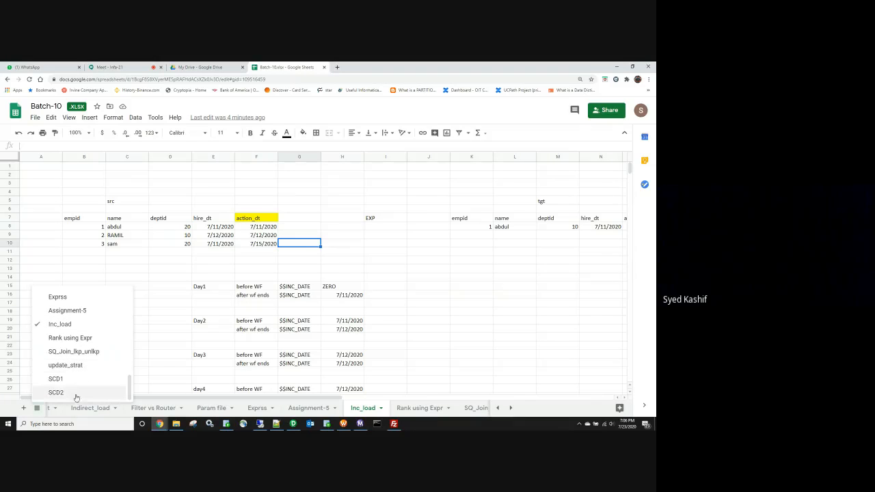
left_click(74, 392)
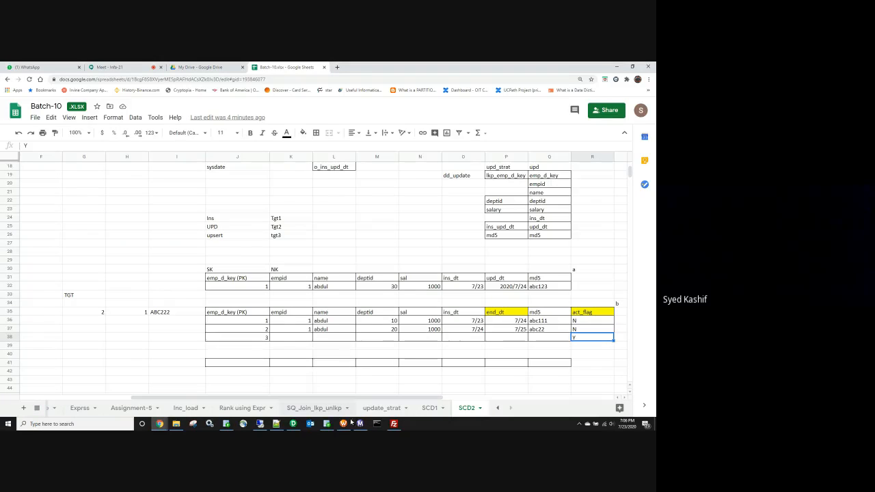
left_click(293, 424)
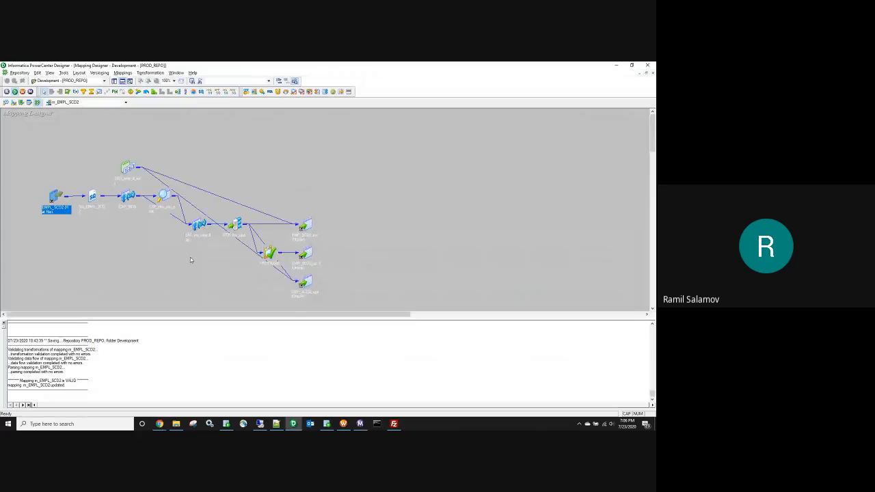
left_click(296, 150)
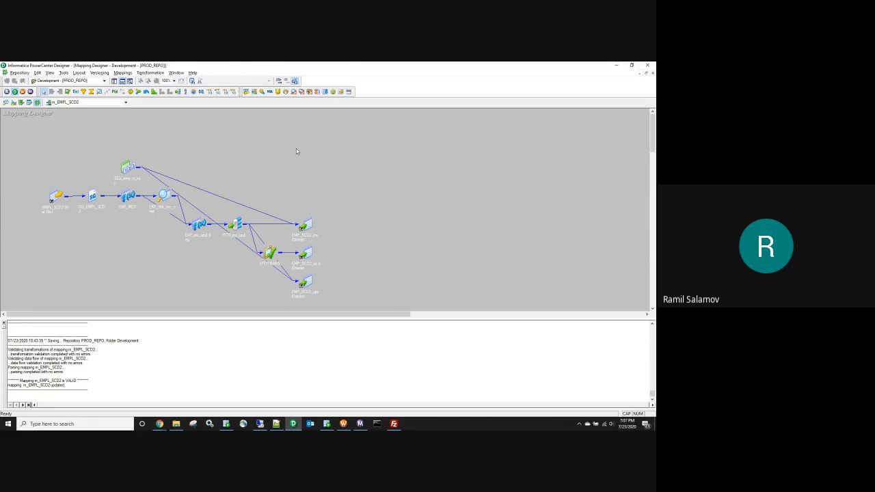
mouse_move(160, 424)
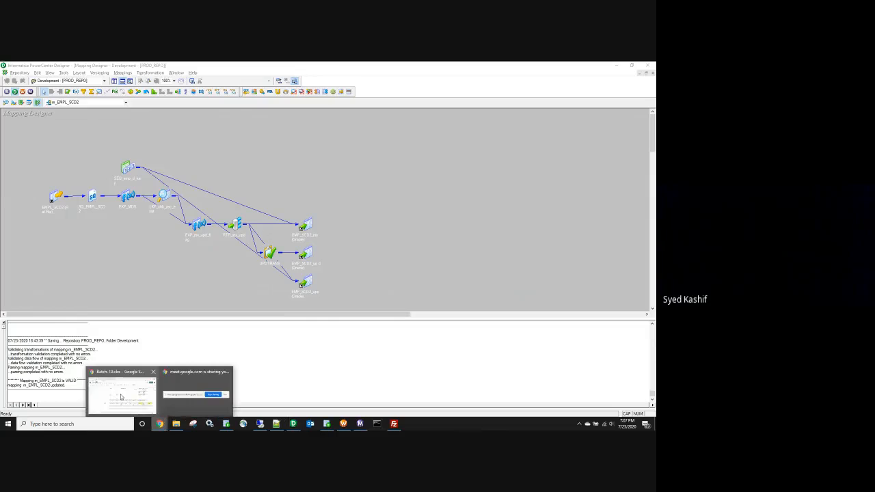
left_click(119, 397)
Step: Switch to the Class_Schedule sheet from the earliest sheet tabs
left_click(37, 407)
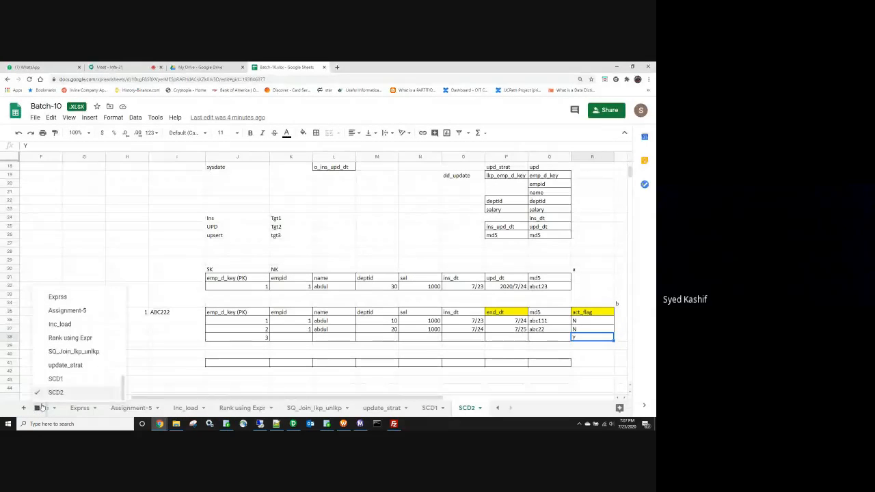
scroll(77, 338, "up", 3)
left_click(127, 251)
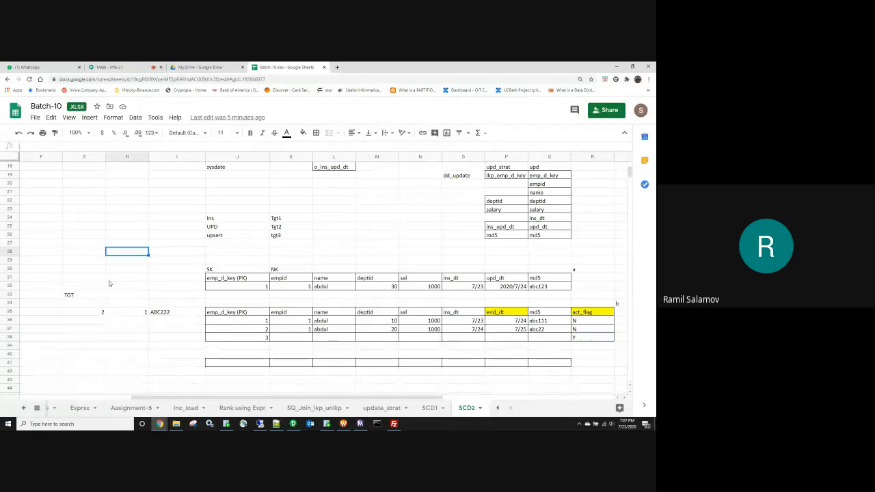
left_click(500, 408)
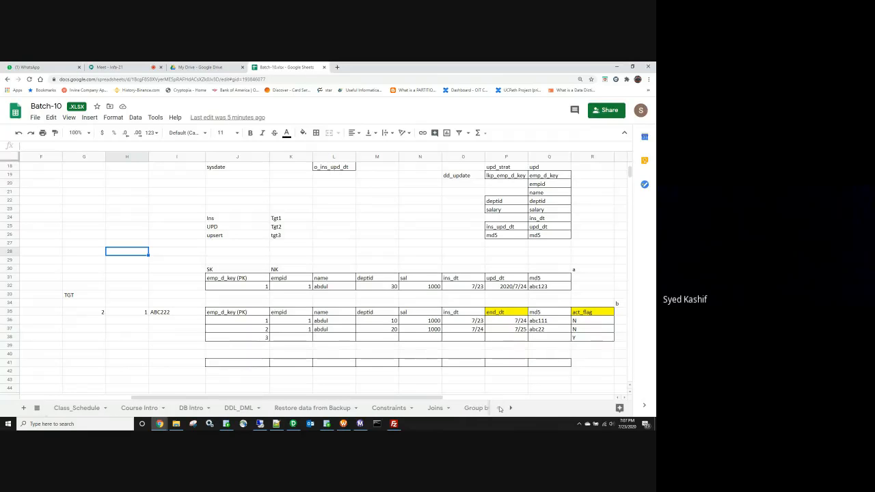
left_click(78, 408)
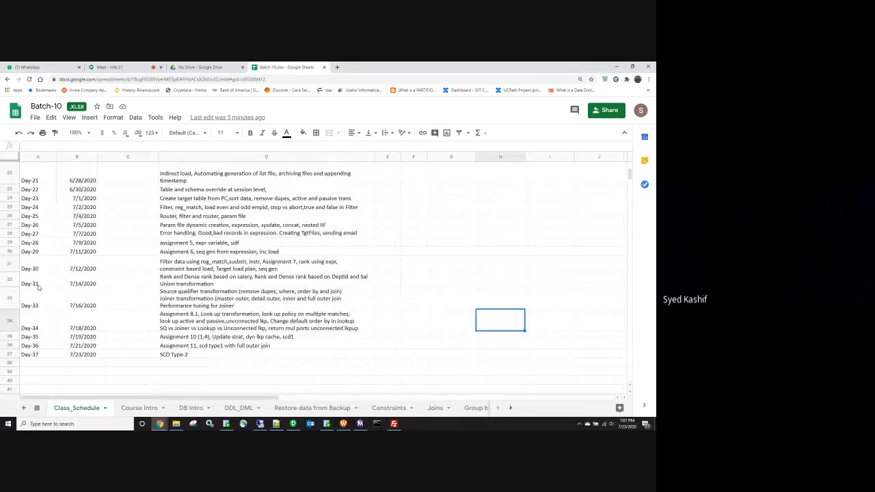
Step: Browse the day topics, selecting the empty column C cells and the Day-24 topic
left_click(46, 276)
scroll(46, 276, "up", 3)
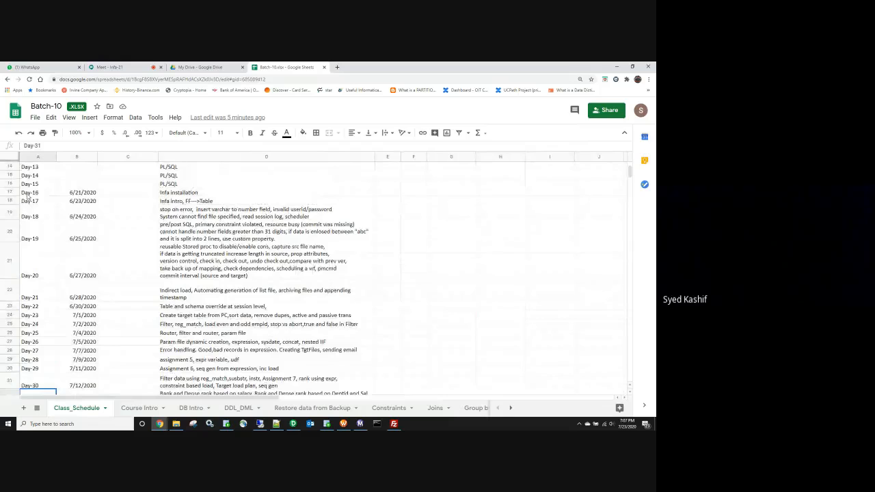
scroll(52, 210, "up", 2)
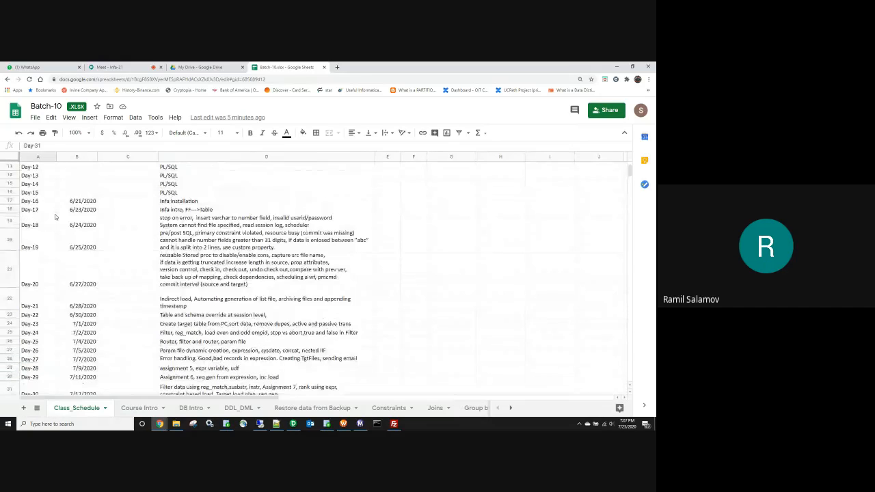
scroll(56, 217, "down", 2)
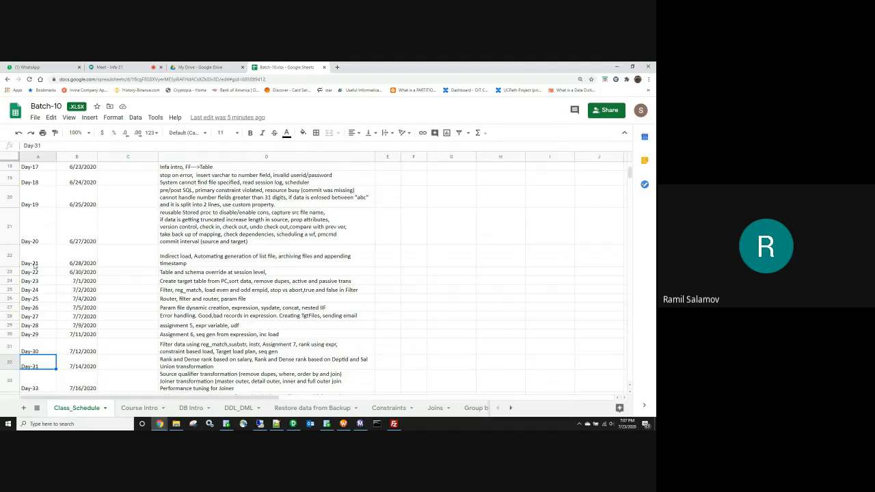
scroll(108, 261, "up", 2)
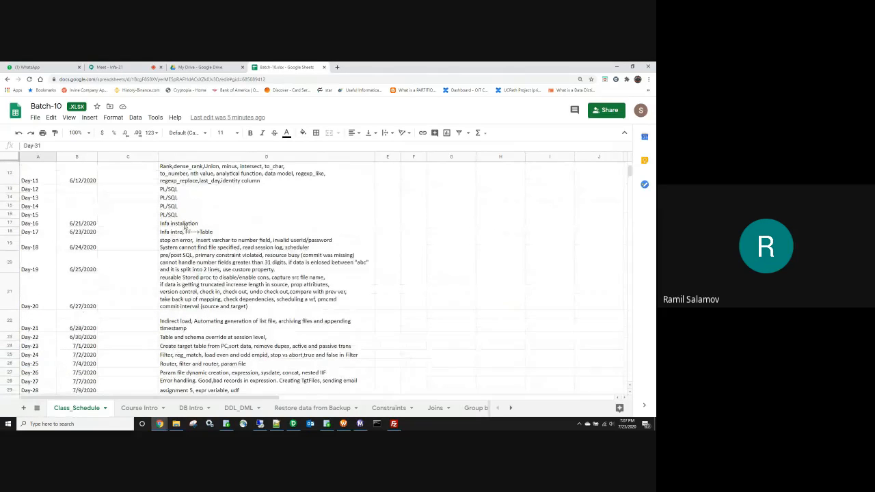
left_click_drag(117, 226, 132, 372)
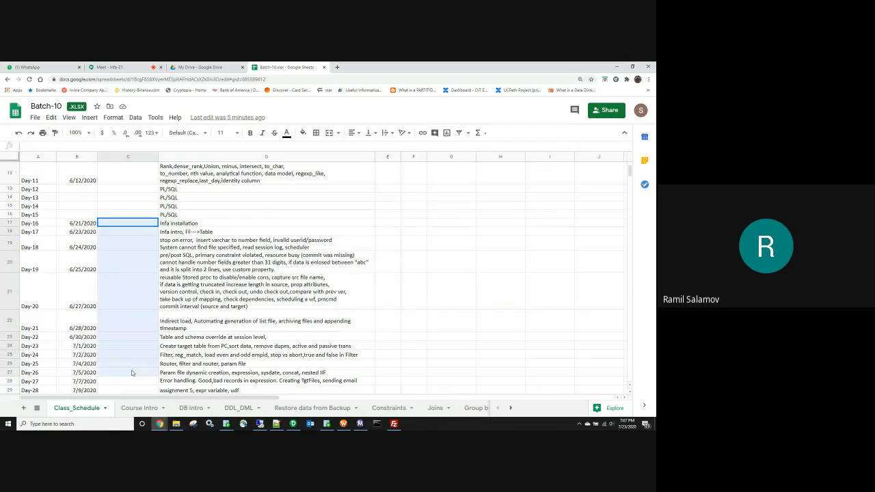
scroll(132, 373, "down", 1)
left_click(223, 307)
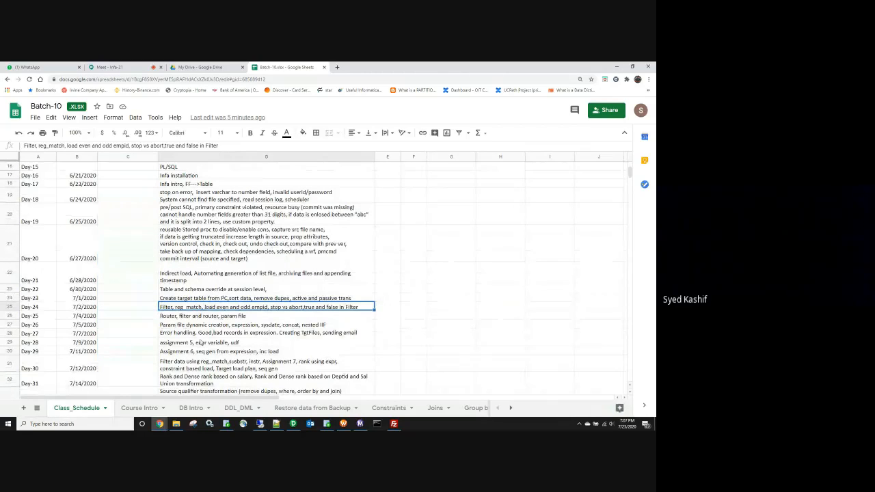
left_click(296, 350)
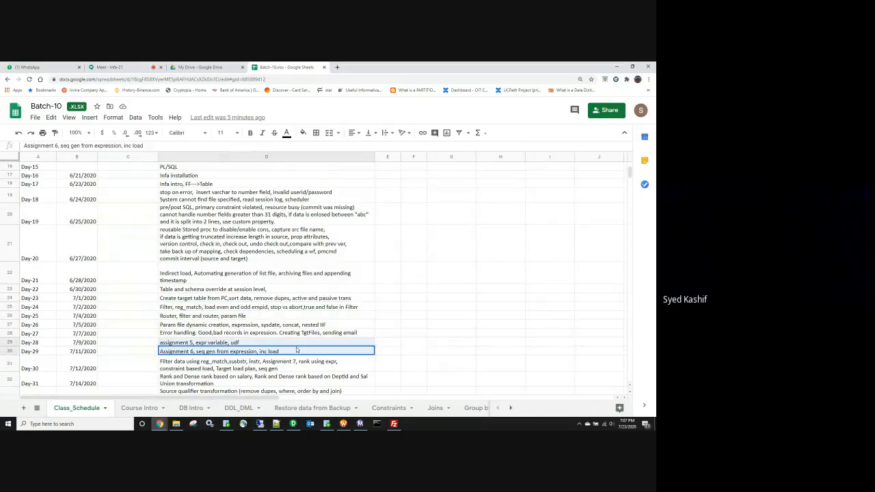
key("shift+Up")
key("ctrl+f")
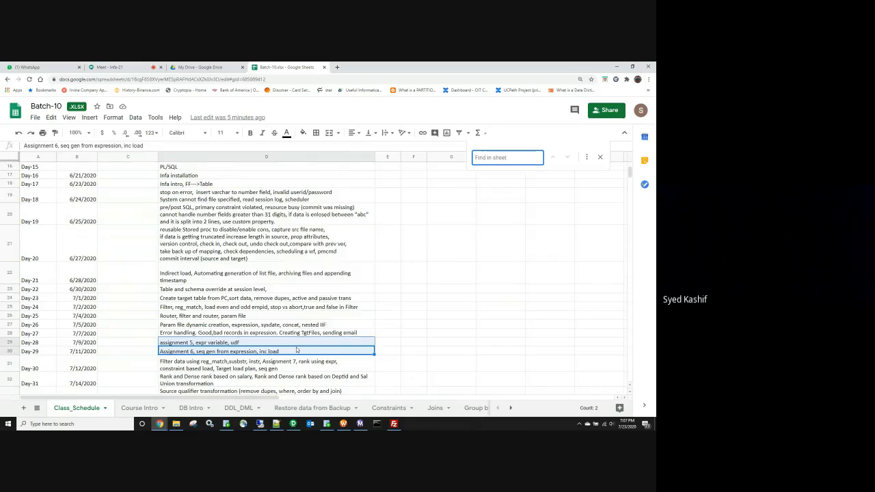
type("INC")
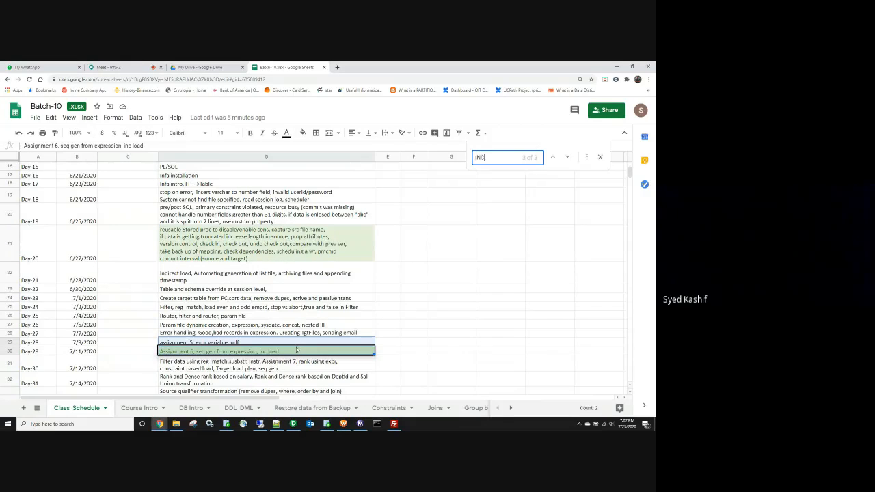
type("RE")
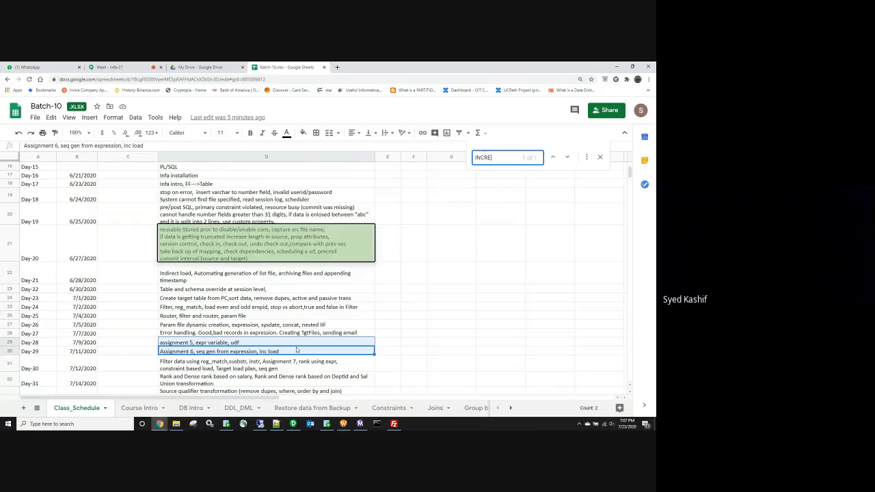
type("MEN")
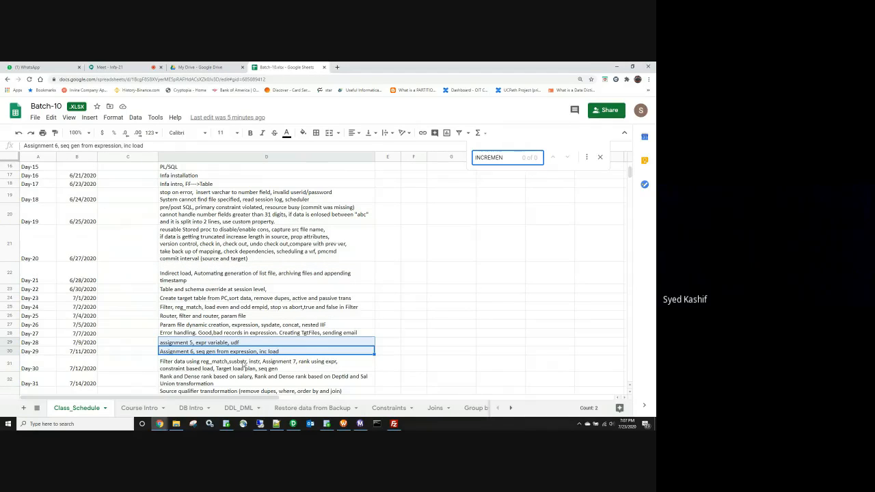
left_click(77, 352)
key("Left")
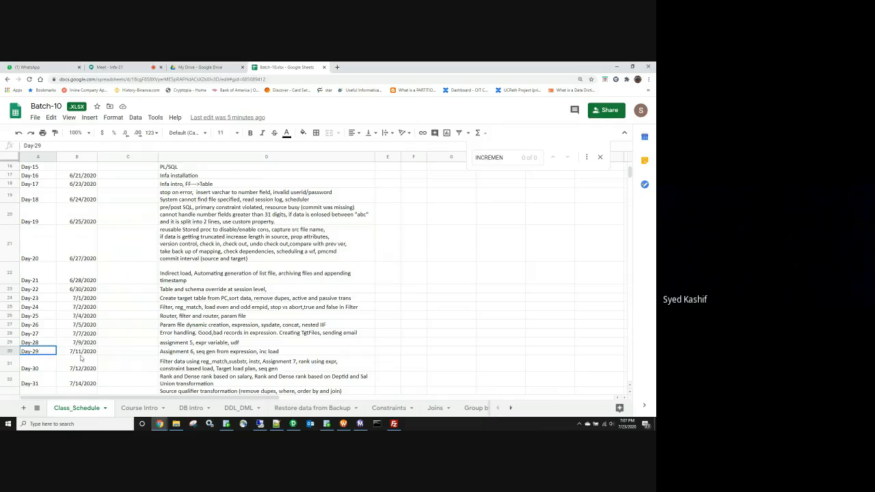
left_click(88, 352, "shift")
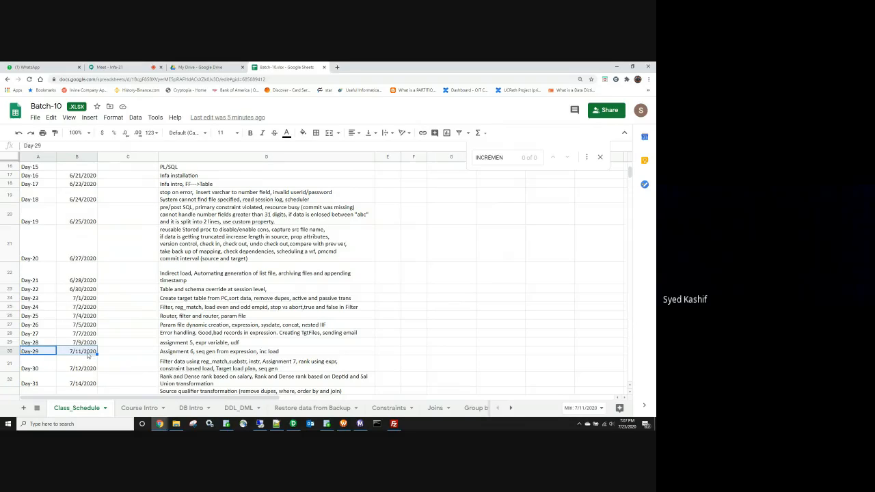
left_click(88, 355)
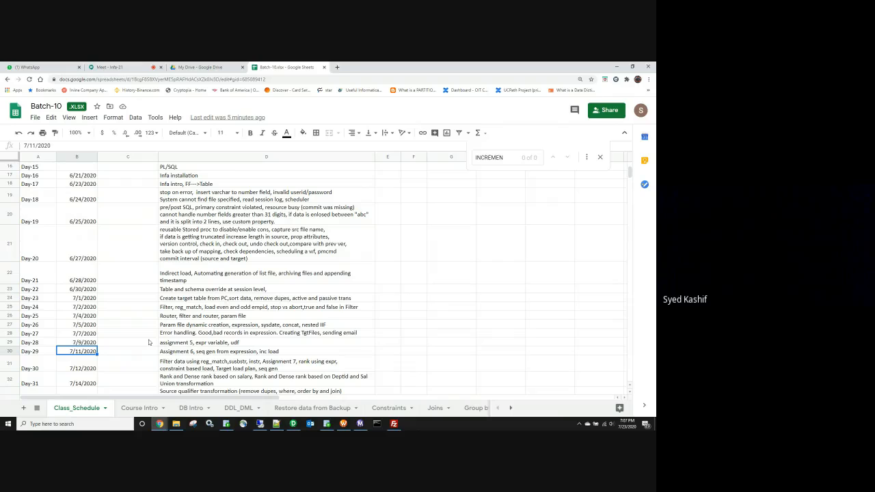
scroll(144, 328, "up", 1)
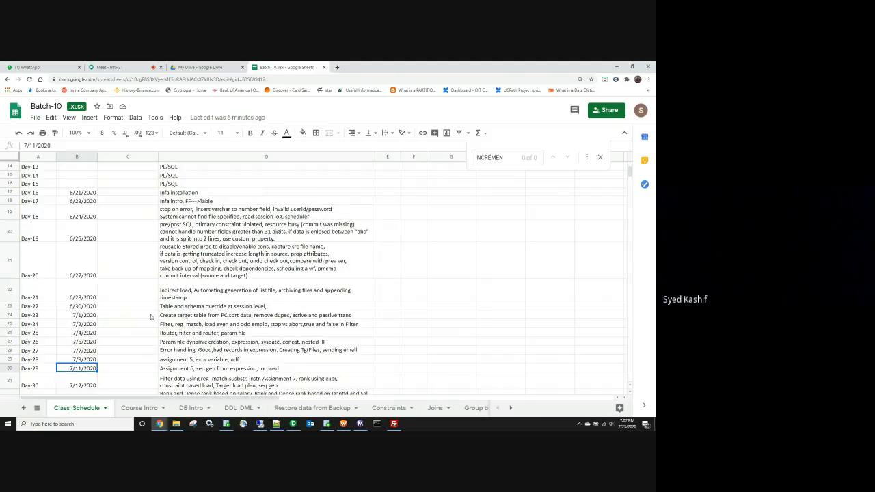
scroll(137, 294, "up", 5)
scroll(120, 273, "down", 8)
scroll(121, 291, "up", 3)
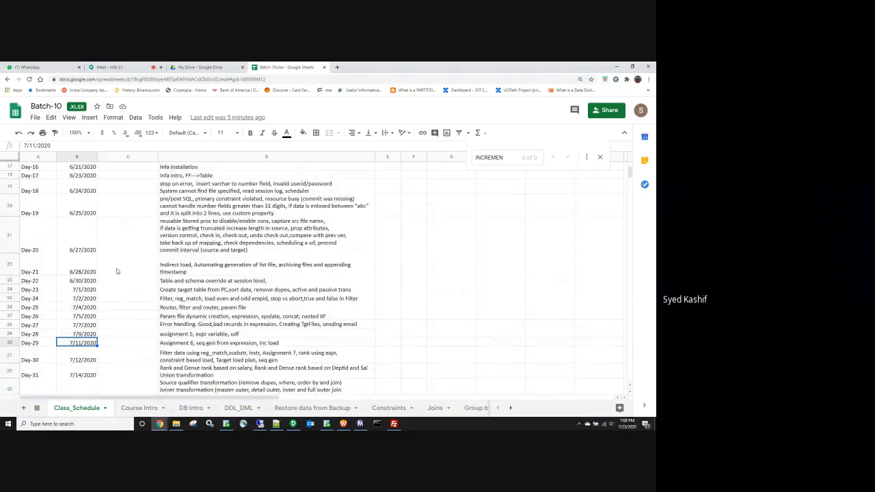
scroll(117, 271, "up", 2)
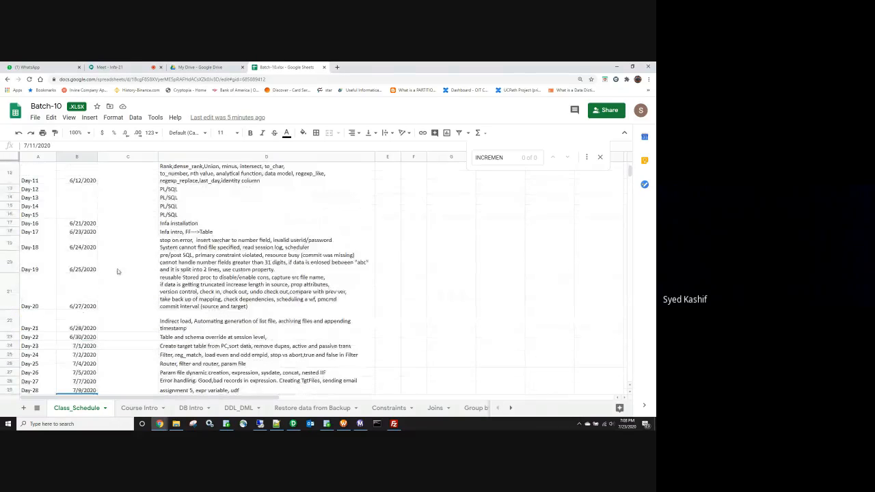
Step: Number the rows from the Infa installation row 1–5 in column C and extend the series
left_click(121, 223)
type("1")
key("Return")
type("2")
key("Return")
type("3")
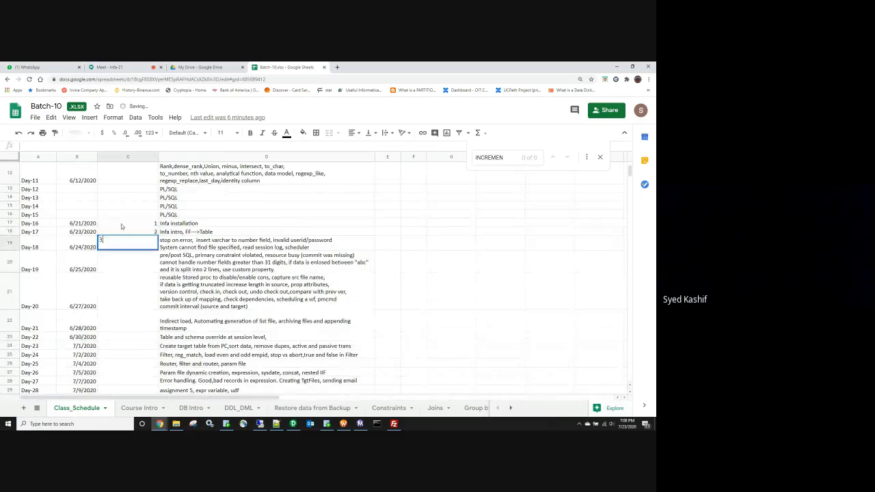
key("Return")
type("4")
key("Return")
type("5")
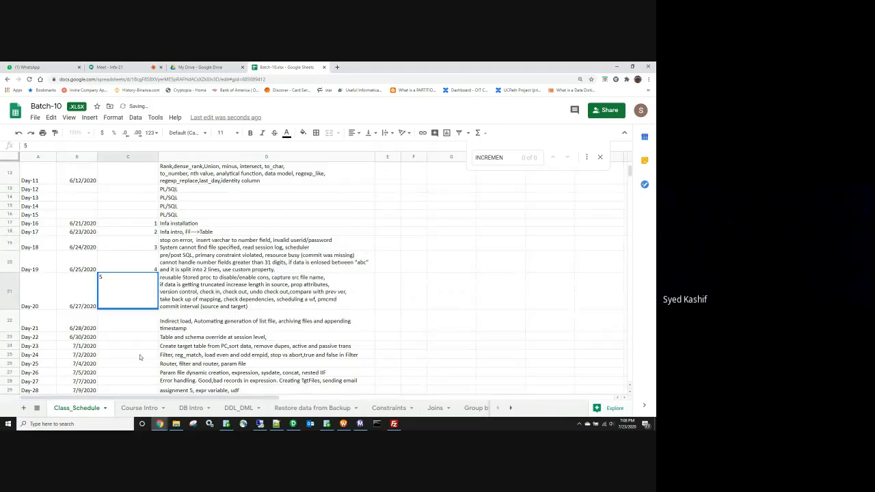
left_click_drag(128, 224, 136, 191)
Step: Check the Day-29 topic entry and its row label
scroll(211, 289, "up", 5)
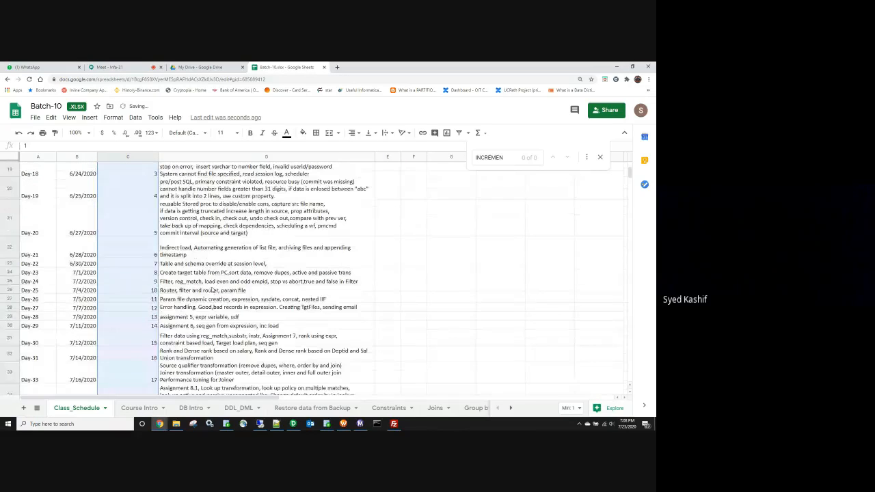
left_click(296, 333)
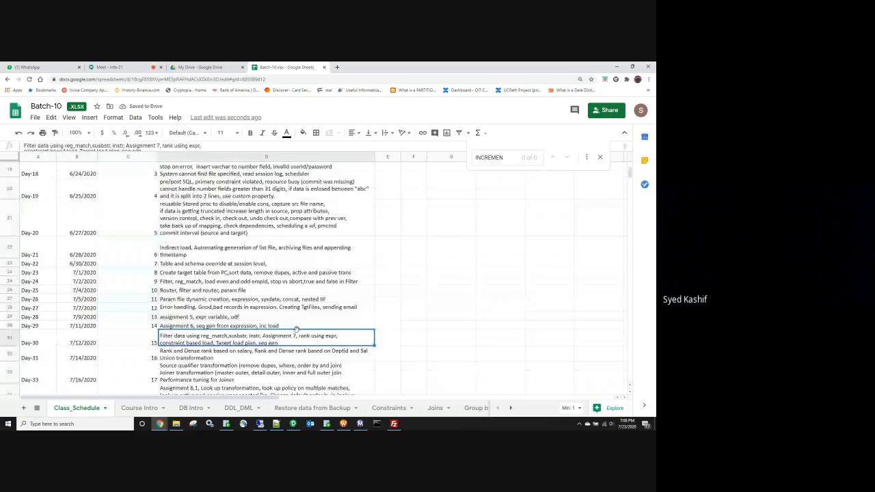
left_click(296, 329)
scroll(225, 338, "up", 3)
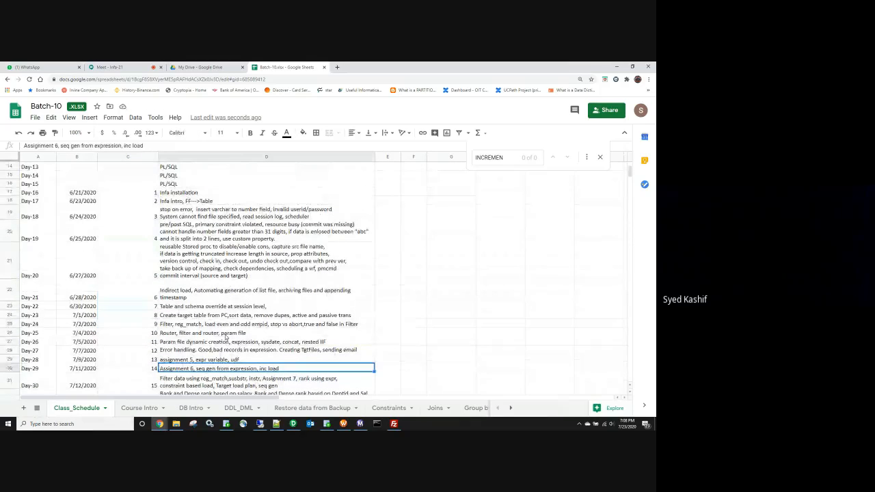
key("Left")
key("Left")
key("Left")
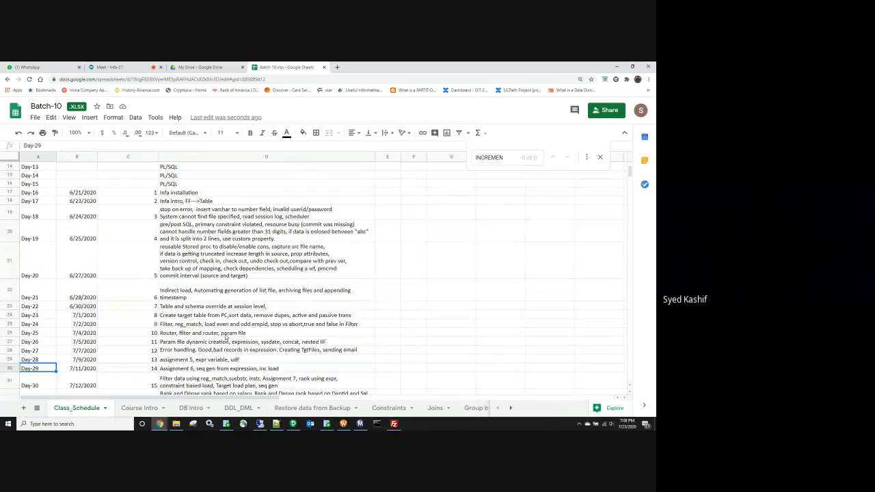
scroll(251, 322, "down", 3)
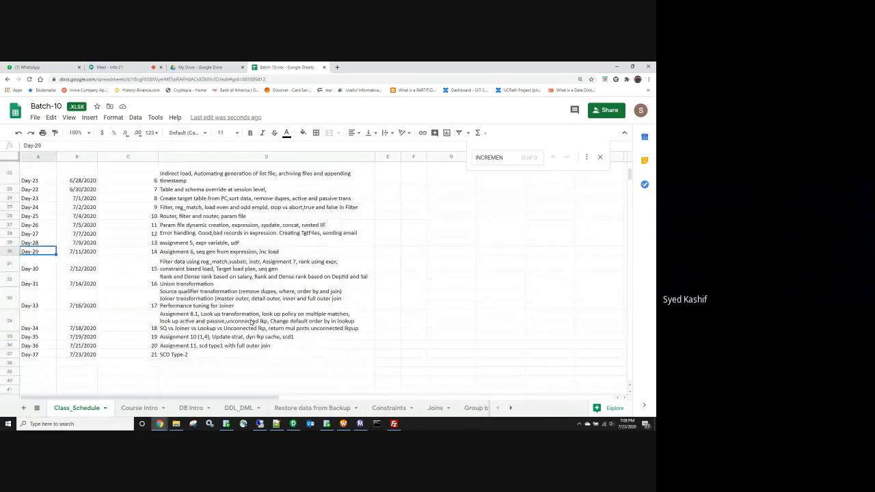
scroll(251, 321, "up", 5)
Step: Number Day-1 through Day-11 as 1–11 by filling down from 1, 2, 3
left_click(137, 178)
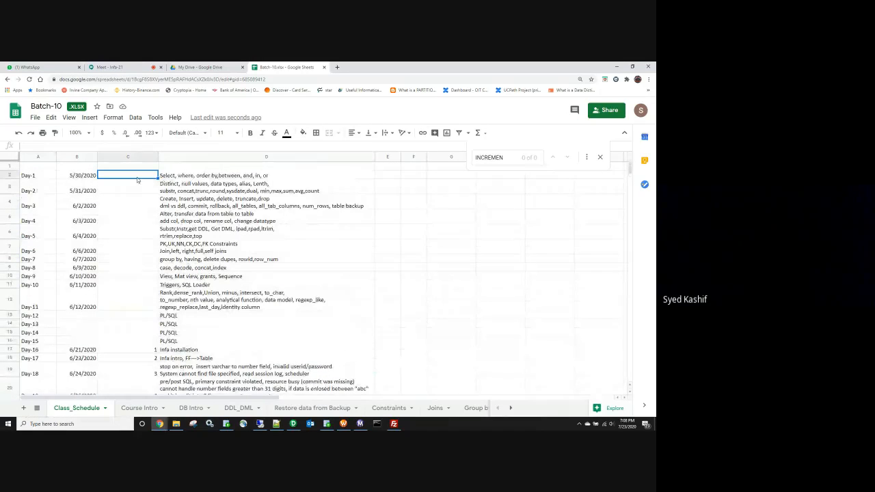
type("1")
key("Return")
key("Down")
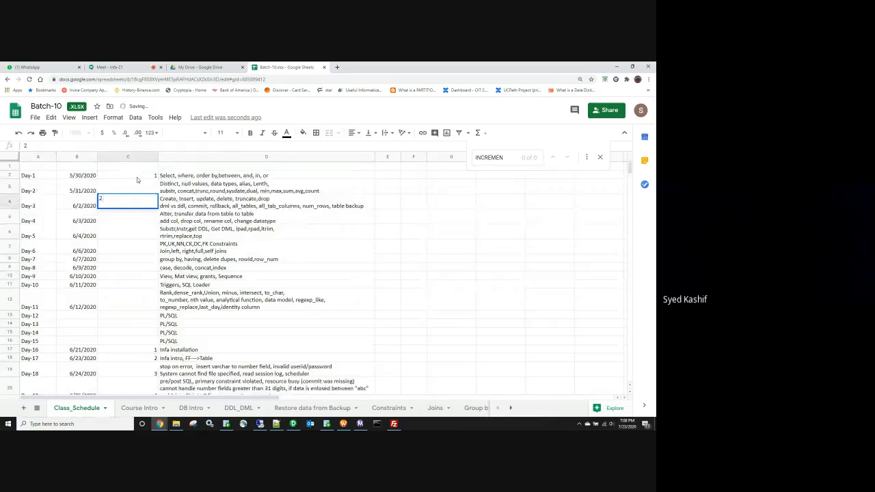
type("2")
key("Up")
type("2")
key("Down")
type("3")
key("Down")
key("Up")
left_click(137, 178)
key("shift+Down")
key("shift+Down")
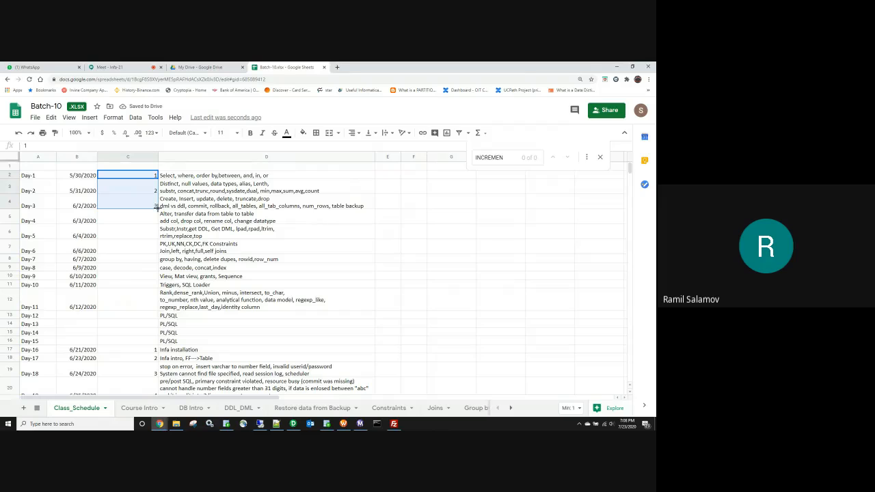
left_click_drag(156, 207, 157, 303)
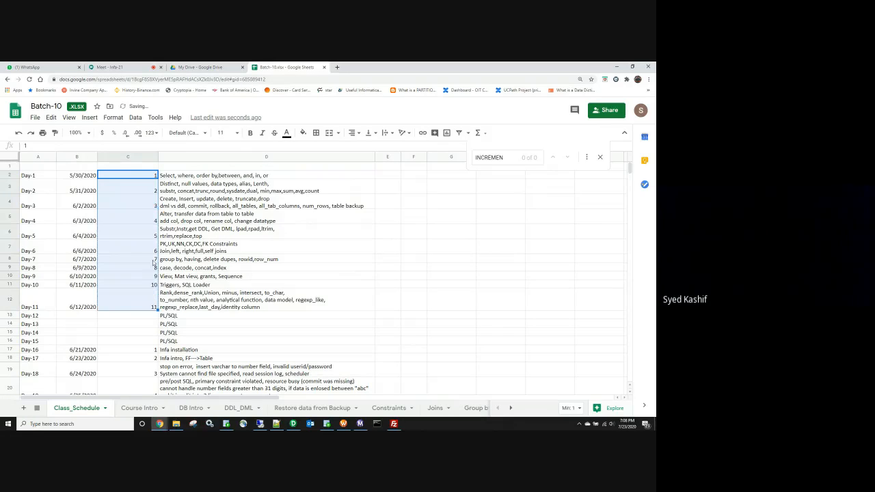
Step: Number the four PL/SQL days 1–4 in column C
left_click(147, 316)
type("1")
key("Return")
type("2")
key("Return")
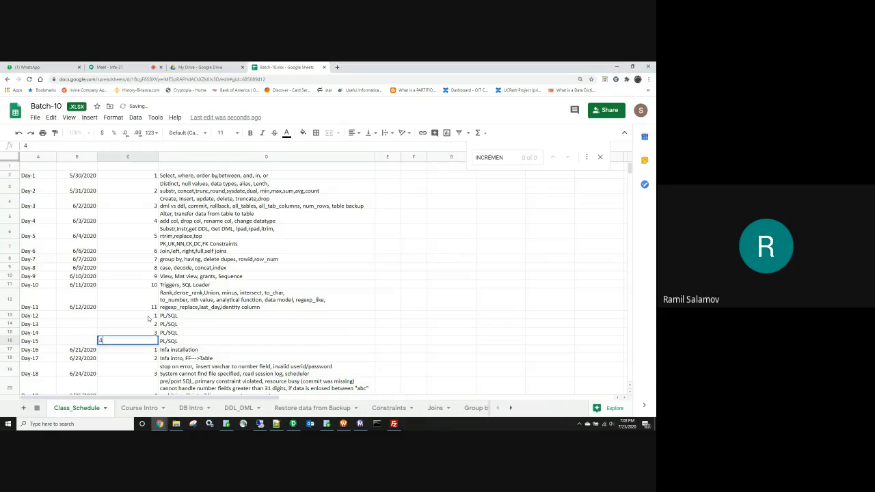
type("3")
key("Return")
type("4")
key("Return")
Step: Check the Day-37 SCD Type-2 topic, then return to PowerCenter Designer
scroll(189, 287, "down", 2)
scroll(196, 288, "up", 2)
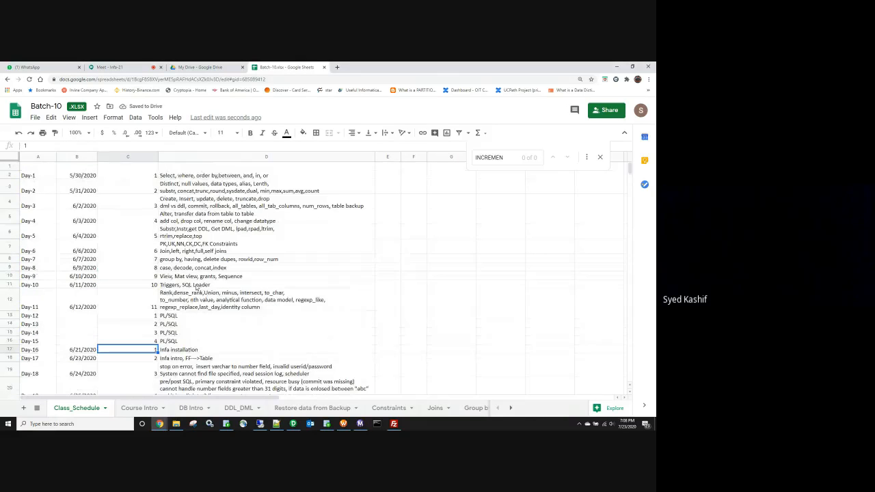
left_click(233, 266)
scroll(169, 294, "down", 5)
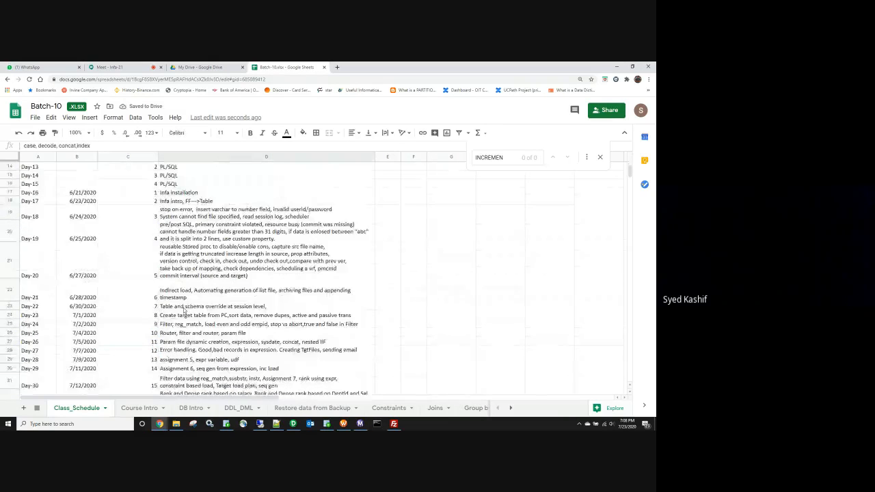
left_click(196, 357)
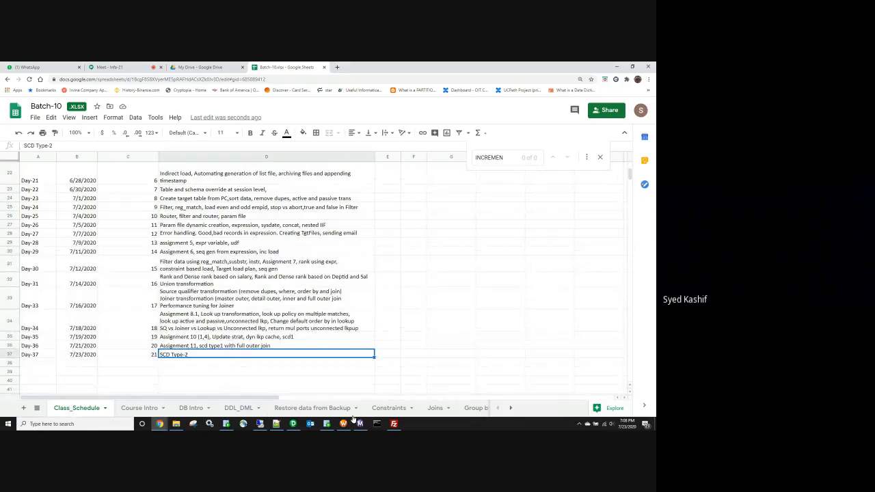
left_click(293, 423)
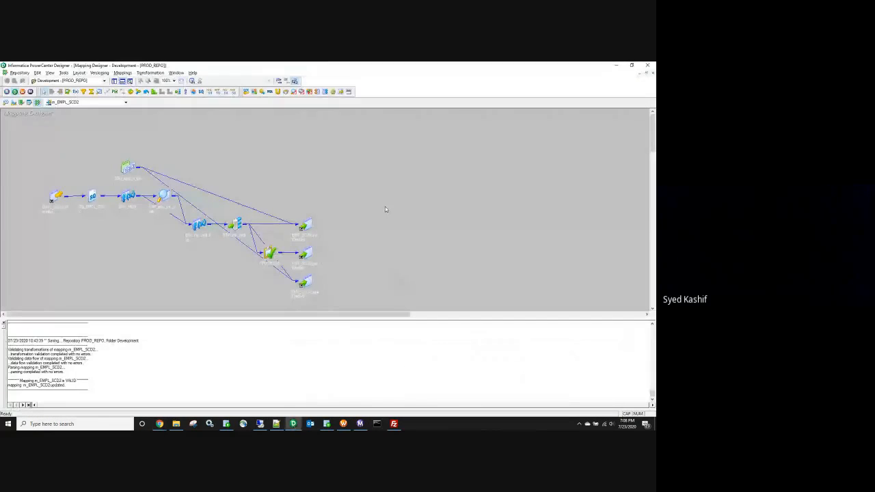
Step: Delete the second employee's record line from EMPL_SCD2.txt and save the file
left_click(176, 423)
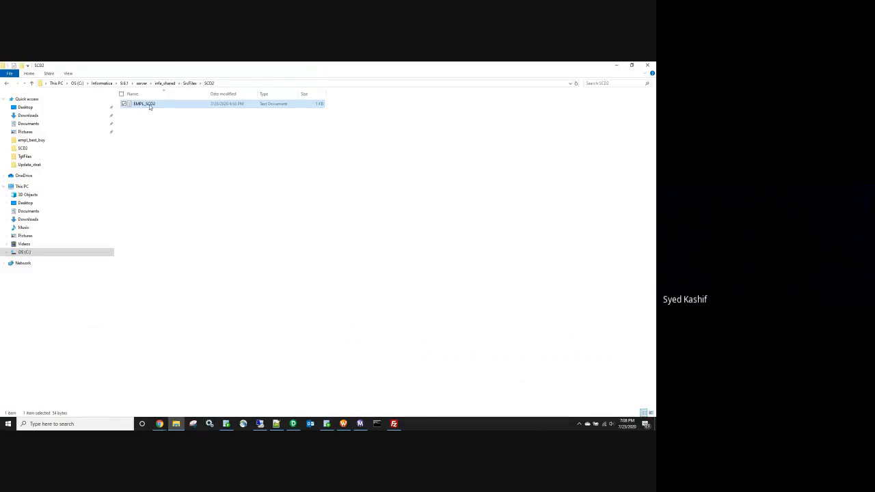
double_click(150, 108)
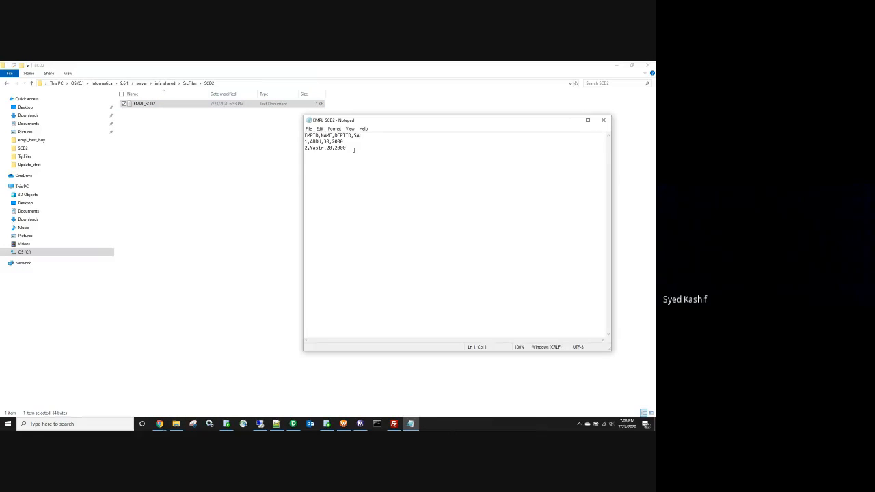
left_click_drag(351, 146, 284, 151)
key("BackSpace")
key("BackSpace")
left_click(603, 120)
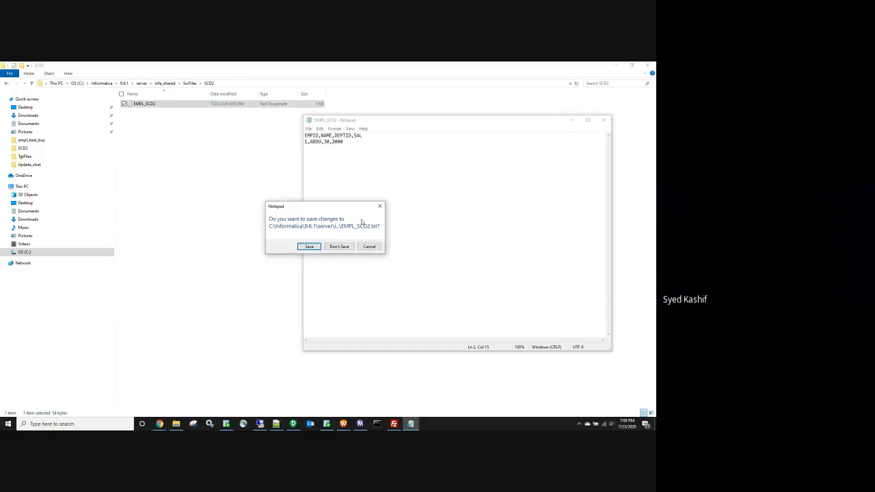
left_click(305, 248)
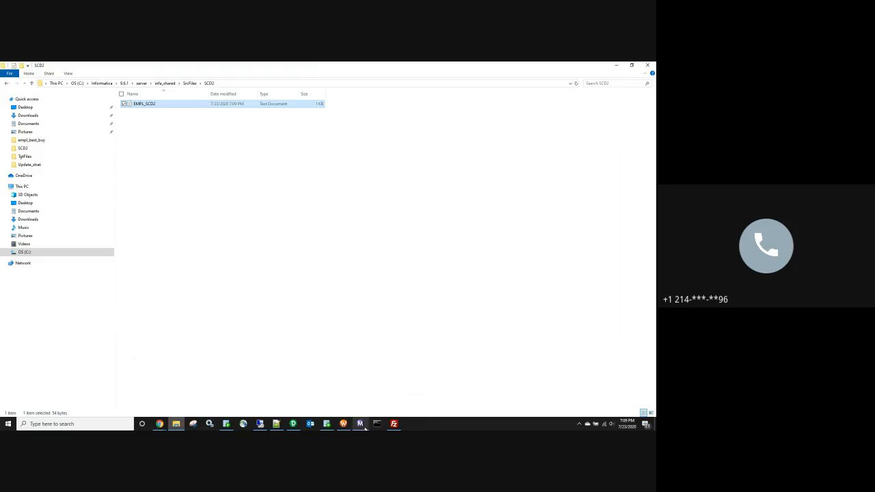
left_click(362, 425)
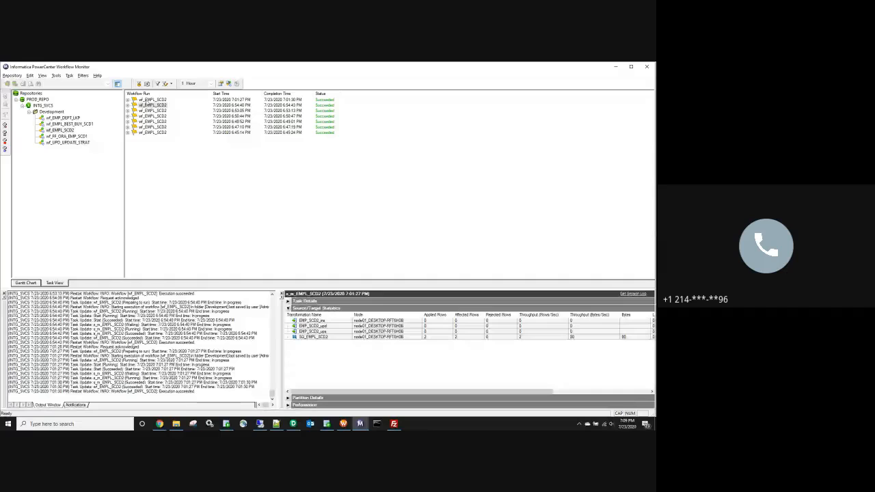
Step: Select the latest wf_EMPL_SCD2 run to confirm SQ_EMPL_SCD2 read 2 rows
left_click(146, 100)
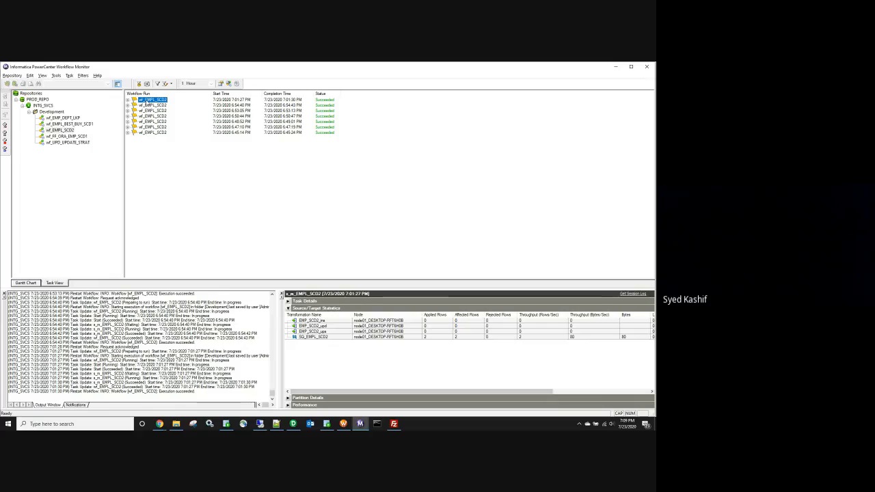
Step: Review the five EMP_SCD2 result rows, highlighting row 5's null END_DT and ACT_FLAG Y
left_click(327, 424)
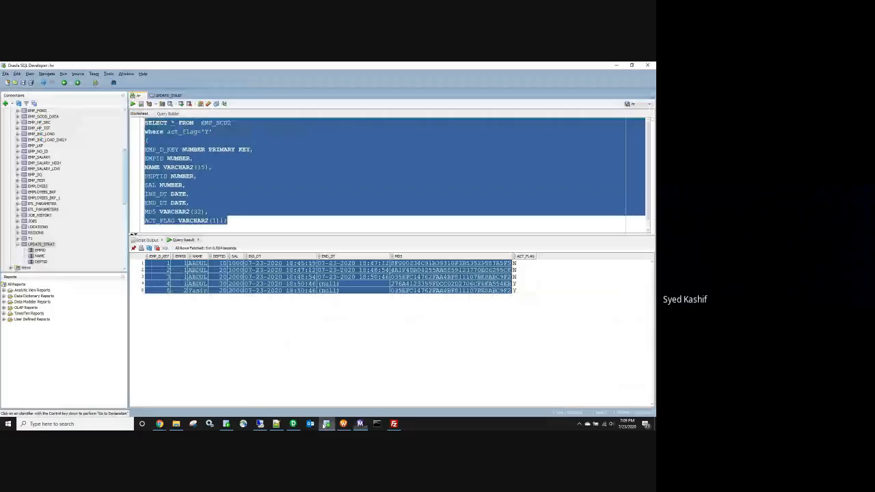
left_click(343, 291)
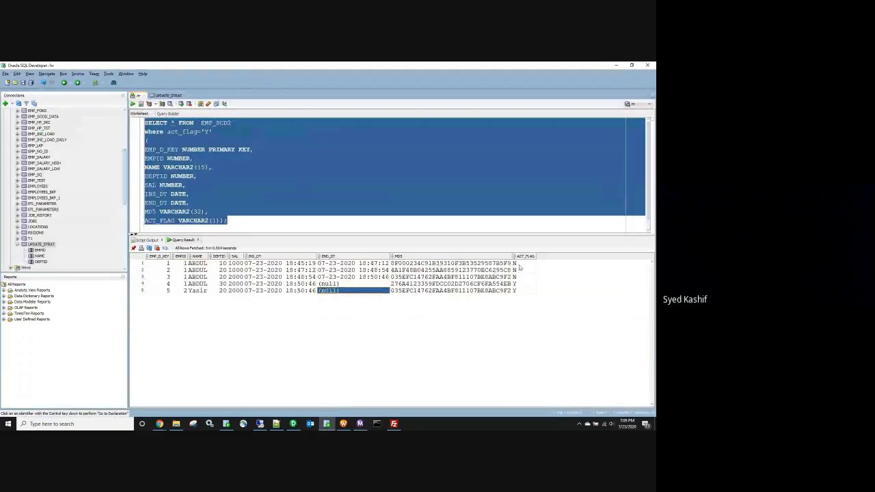
left_click_drag(520, 263, 158, 293)
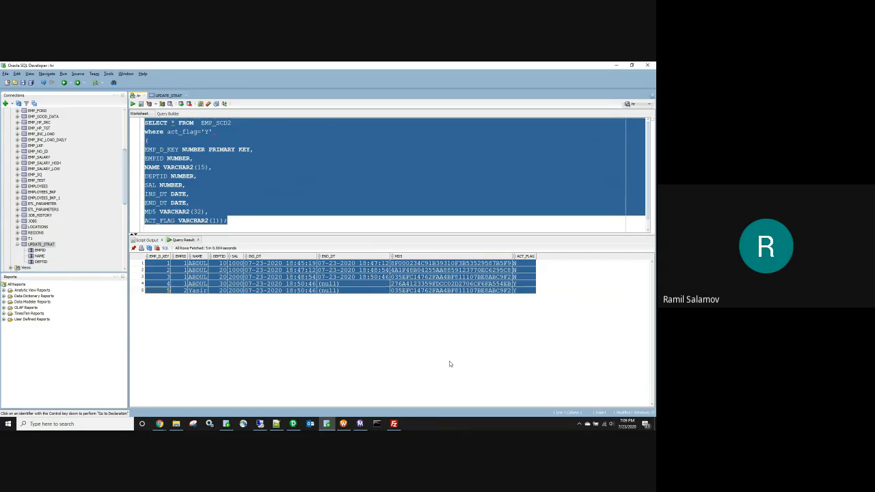
left_click(346, 293)
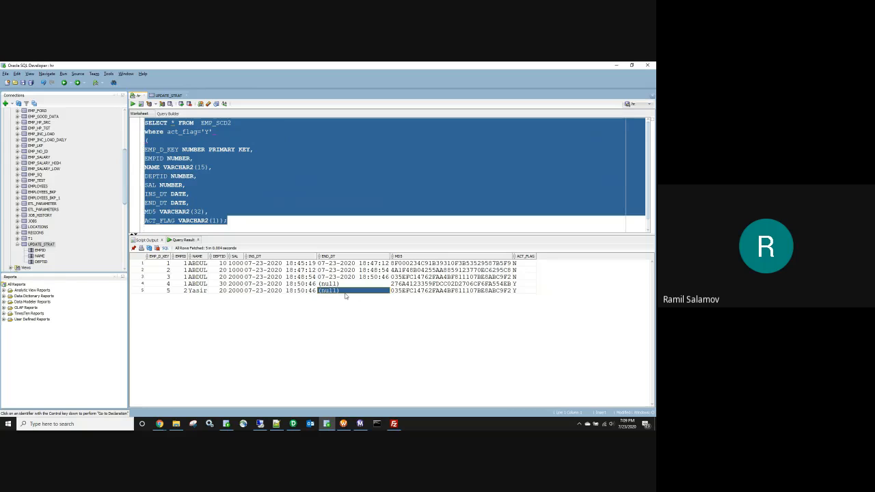
left_click(526, 293)
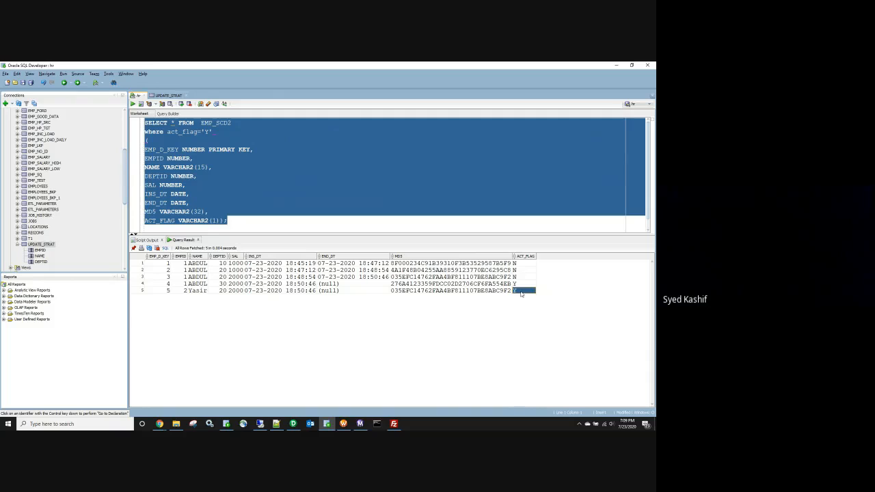
left_click(164, 292)
left_click_drag(164, 295, 520, 294)
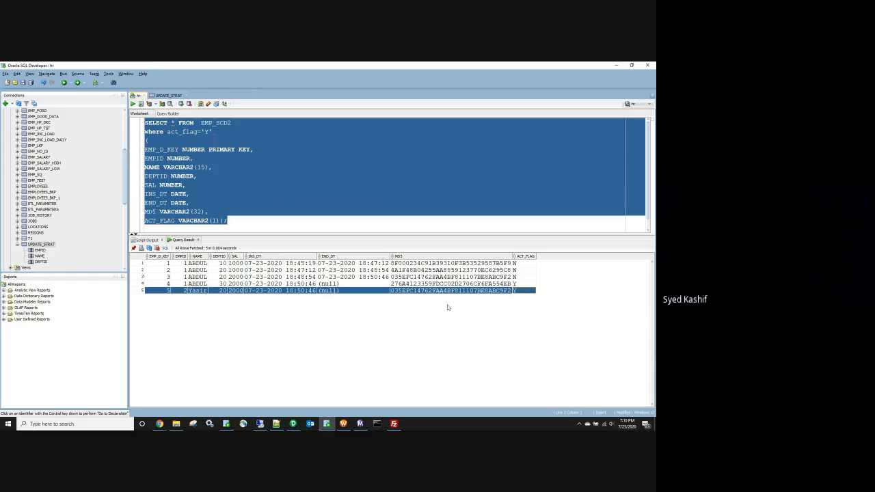
Step: Restart wf_EMPL_SCD2 and check the s_m_EMPL_SCD2 session's source and target row counts
left_click(360, 424)
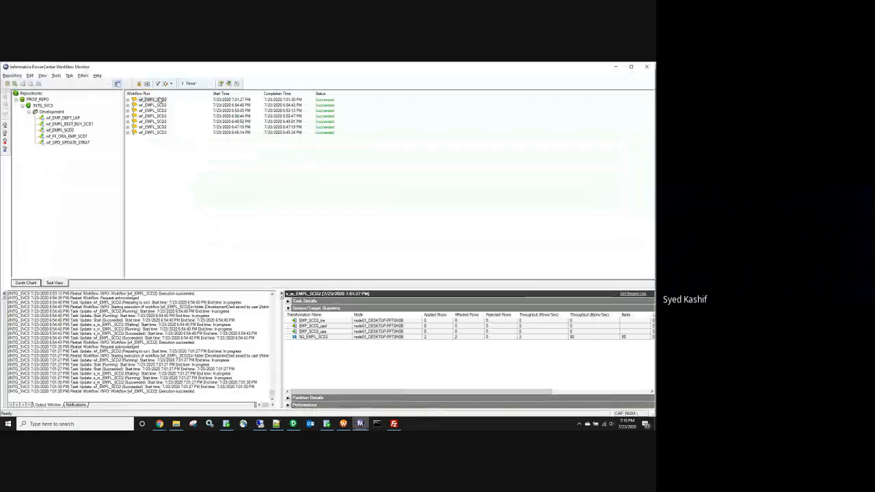
right_click(159, 100)
left_click(181, 110)
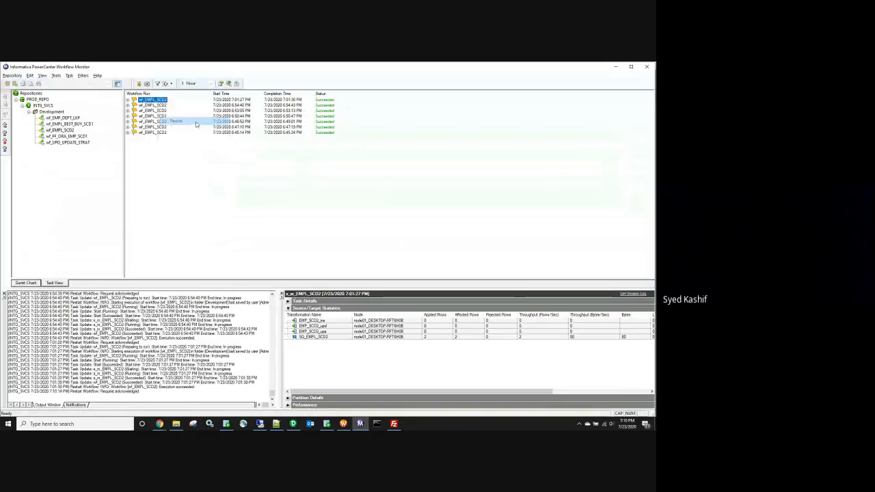
left_click(163, 105)
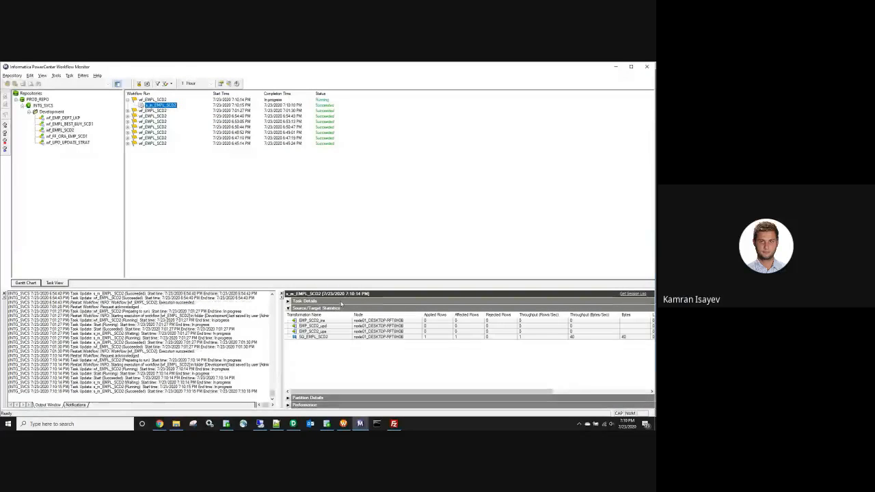
left_click(425, 336)
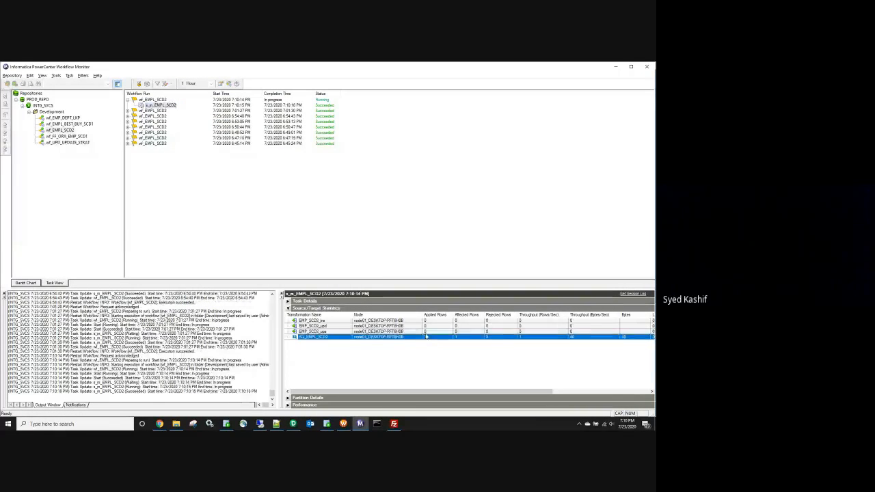
left_click(425, 326)
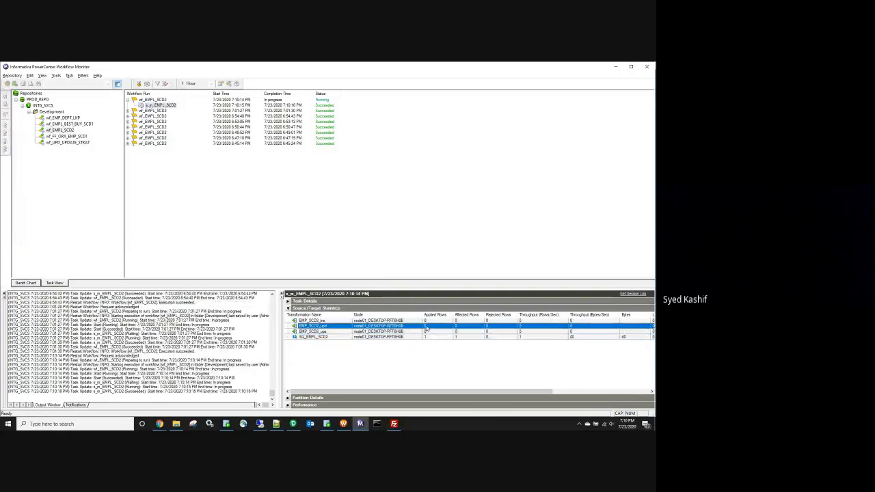
left_click(327, 424)
Step: Rerun SELECT * FROM EMP_SCD2 and inspect row 5's name, insert date and empty end date
left_click(248, 125)
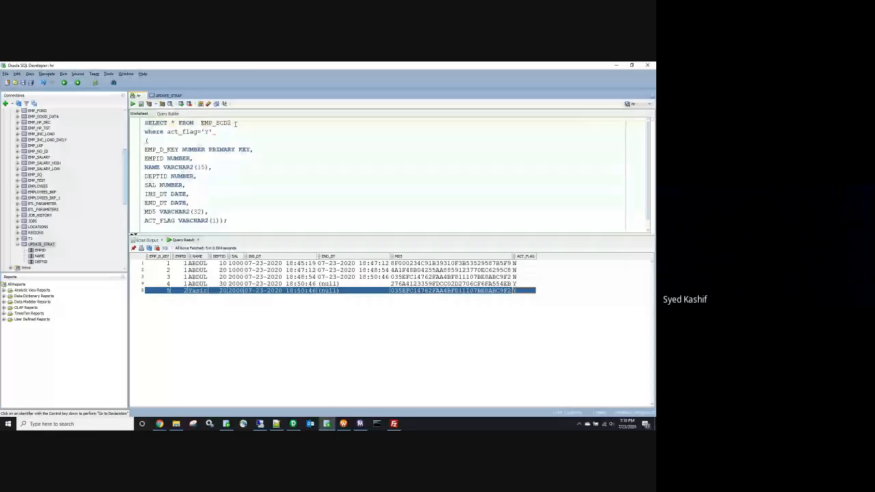
key("shift+Home")
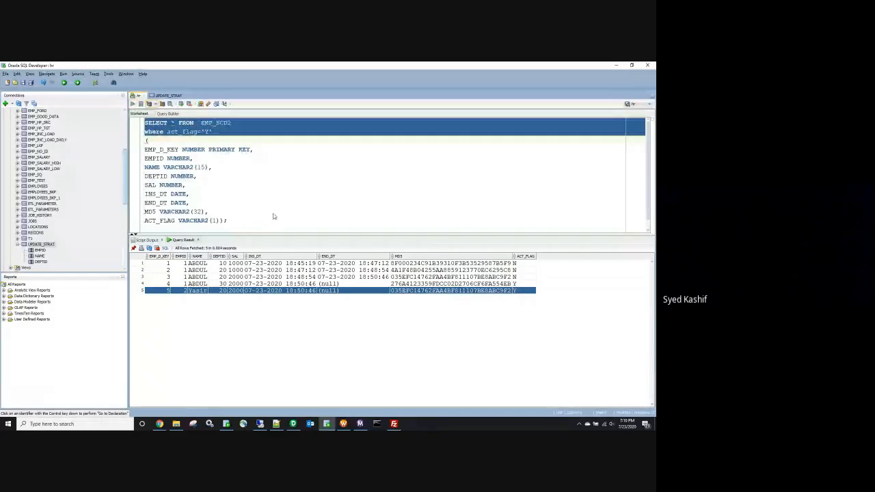
key("ctrl+Return")
left_click(197, 290)
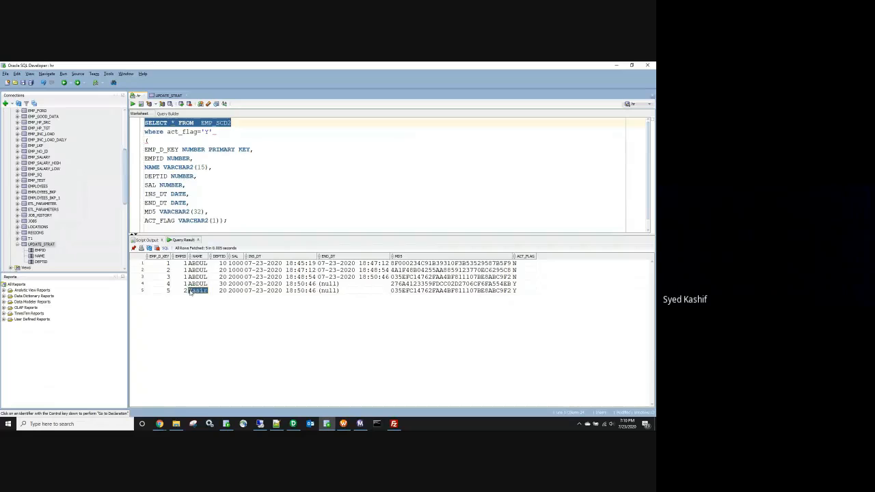
left_click_drag(520, 290, 194, 290)
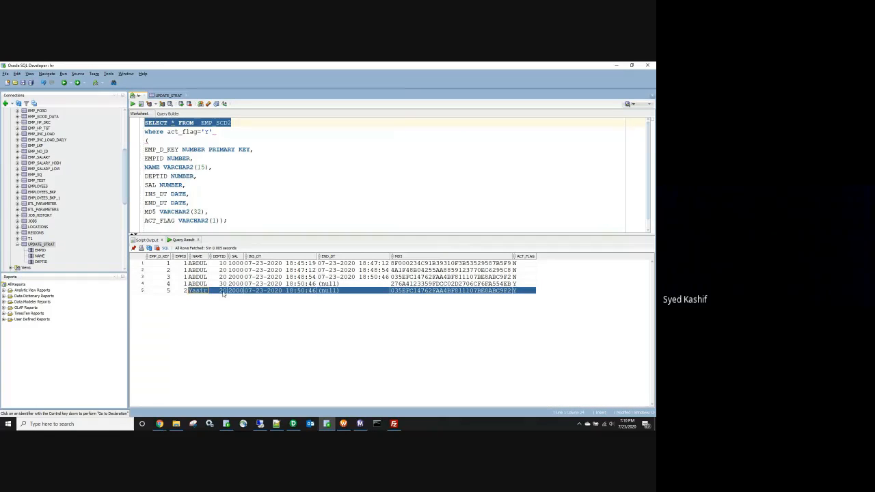
left_click(223, 294)
left_click(264, 292)
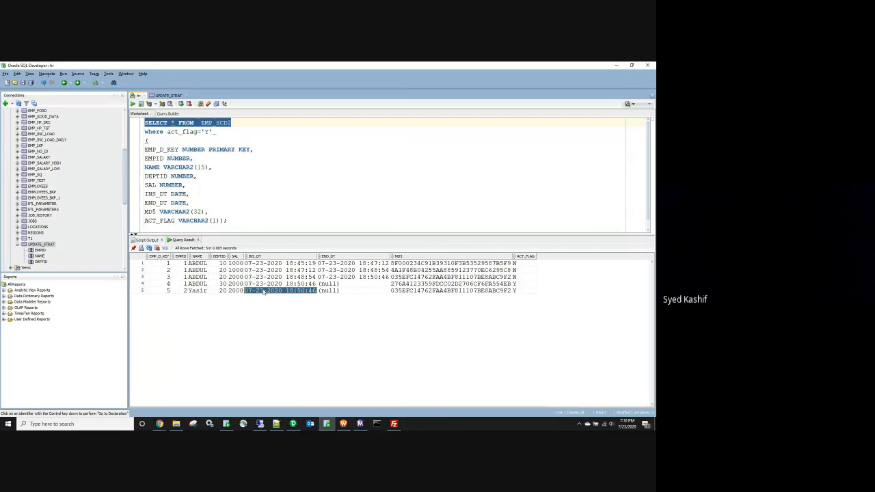
left_click(340, 290)
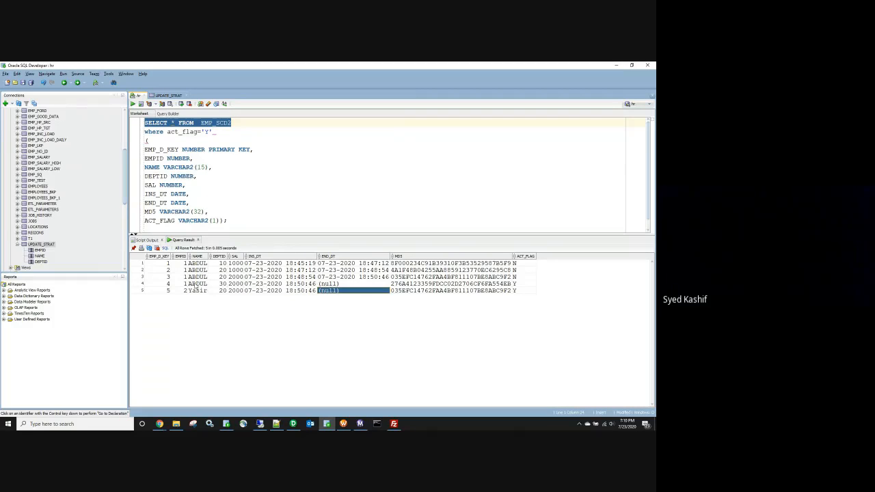
left_click_drag(196, 289, 346, 297)
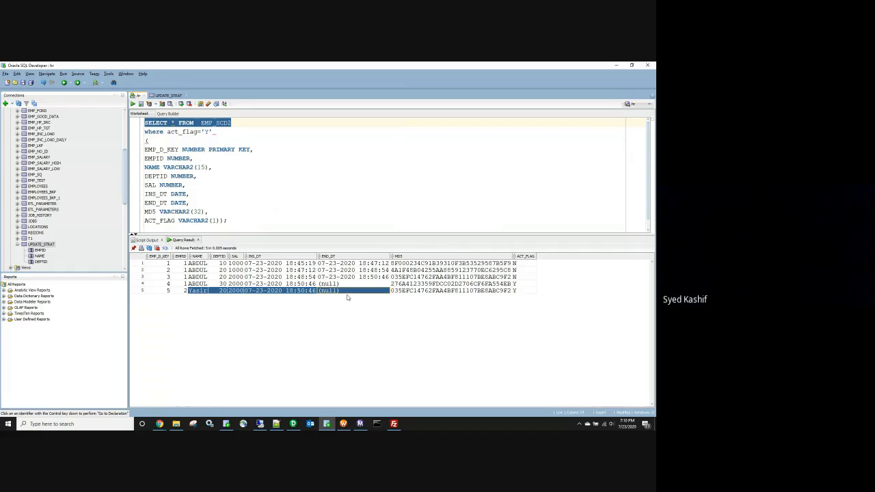
Step: Delete every worksheet line below the SELECT statement
left_click(221, 185)
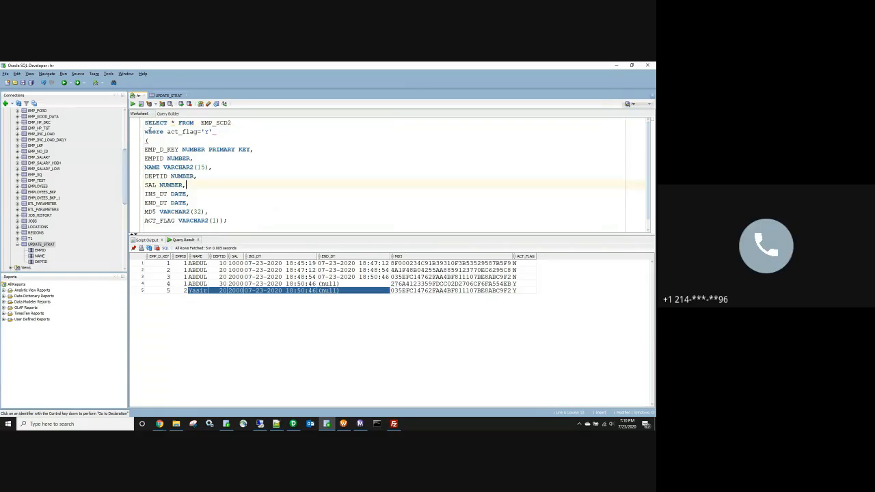
left_click_drag(145, 131, 176, 240)
key("Delete")
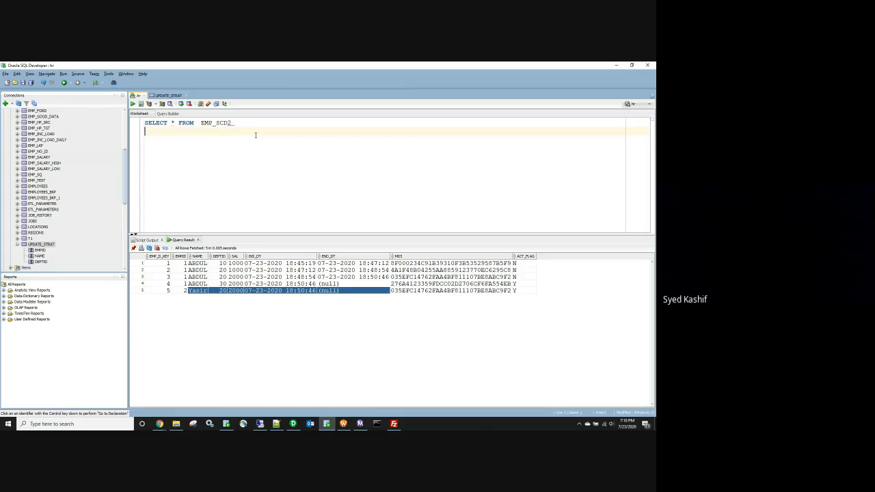
key("BackSpace")
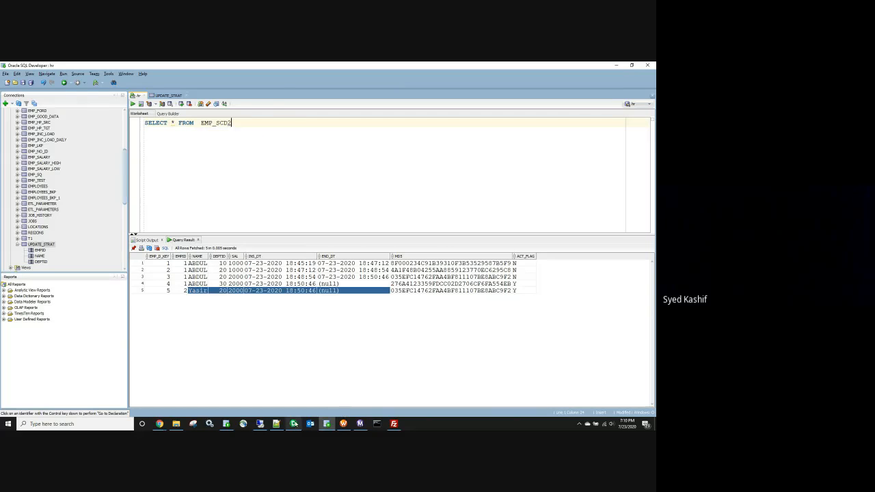
left_click(293, 423)
Step: Delete the lookup transformation from m_EMPL_SCD2, confirming Yes, then Arrange All the remaining transformations
left_click(164, 196)
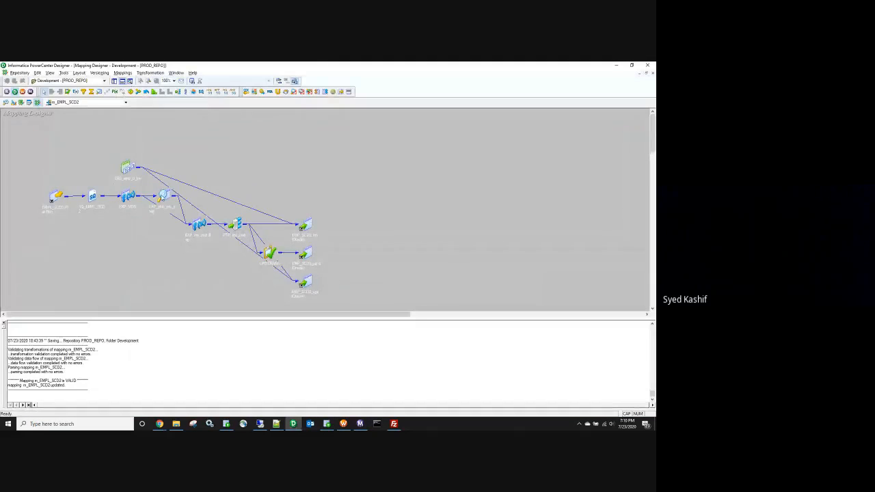
key("Delete")
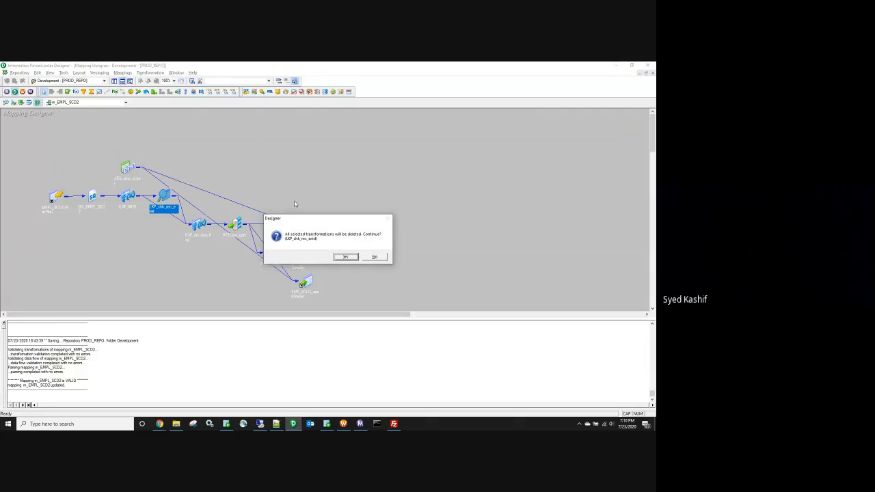
left_click(349, 258)
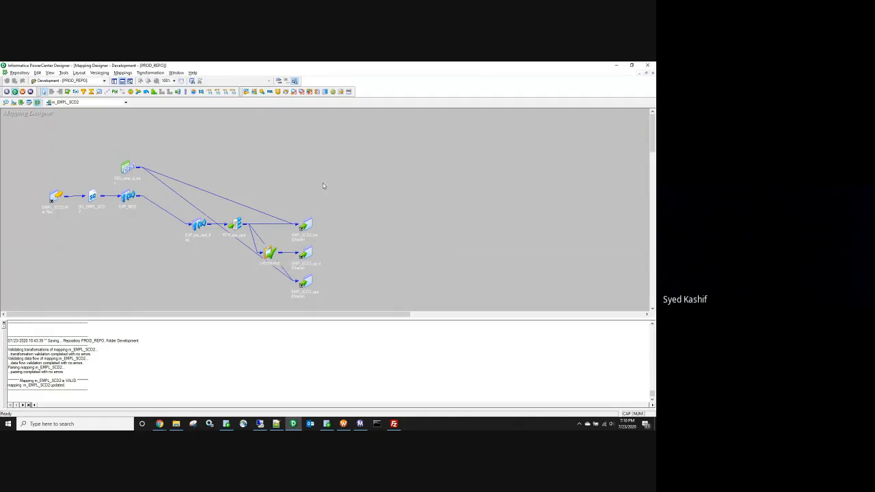
right_click(295, 164)
left_click(332, 201)
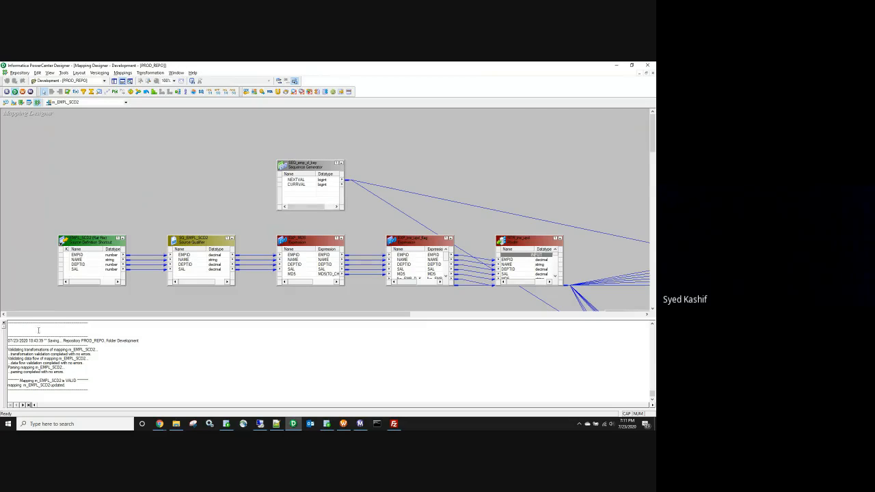
scroll(454, 249, "down", 3)
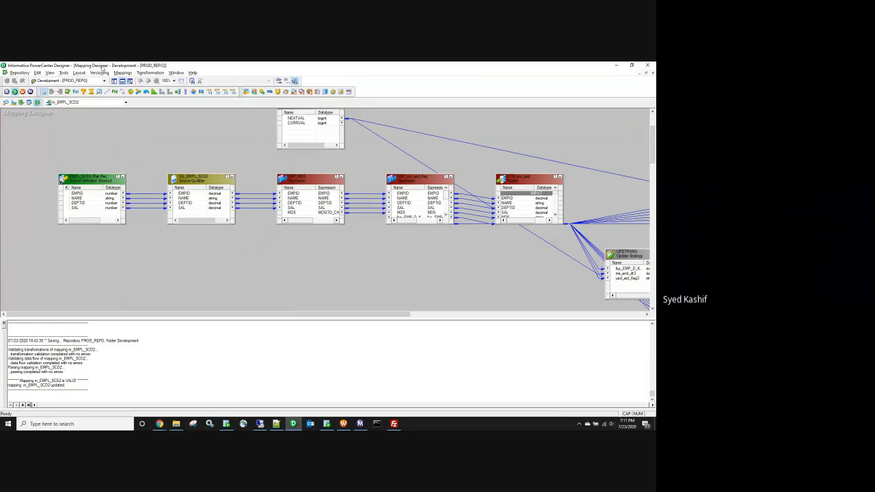
Step: Open the Development_Shared folder in the Source Analyzer and clear the canvas
left_click(116, 81)
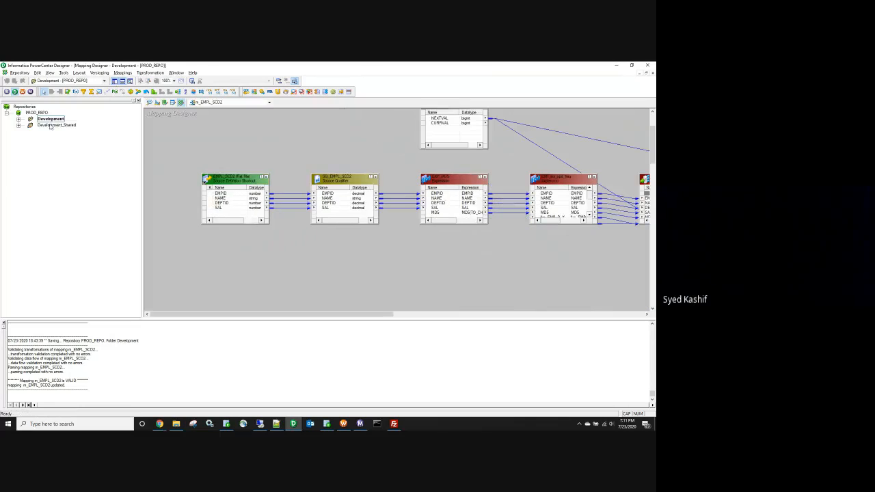
double_click(57, 125)
left_click(149, 101)
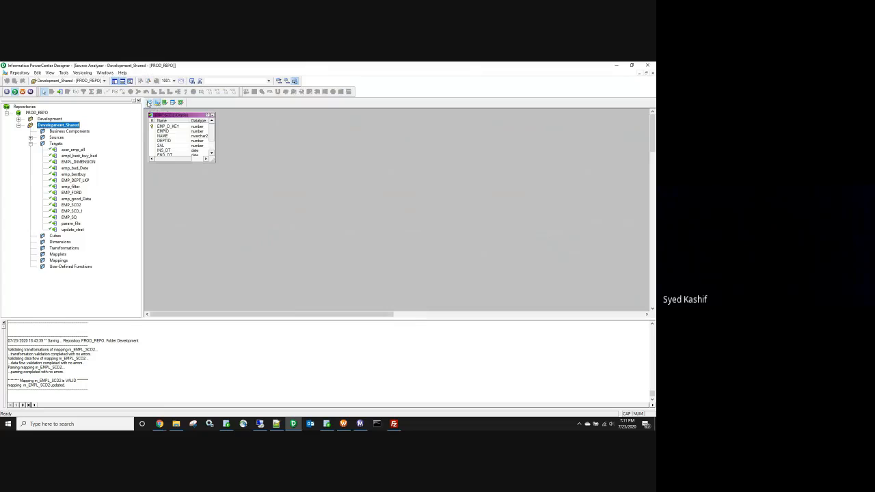
right_click(356, 180)
left_click(365, 190)
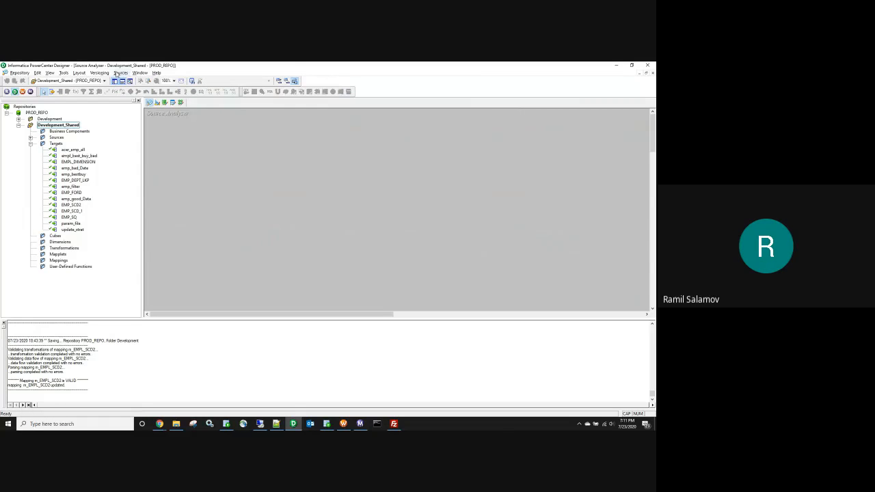
Step: Import the HR table EMP_SCD2 from the database as a source, found by searching 'SCD2', and save
left_click(120, 73)
left_click(140, 81)
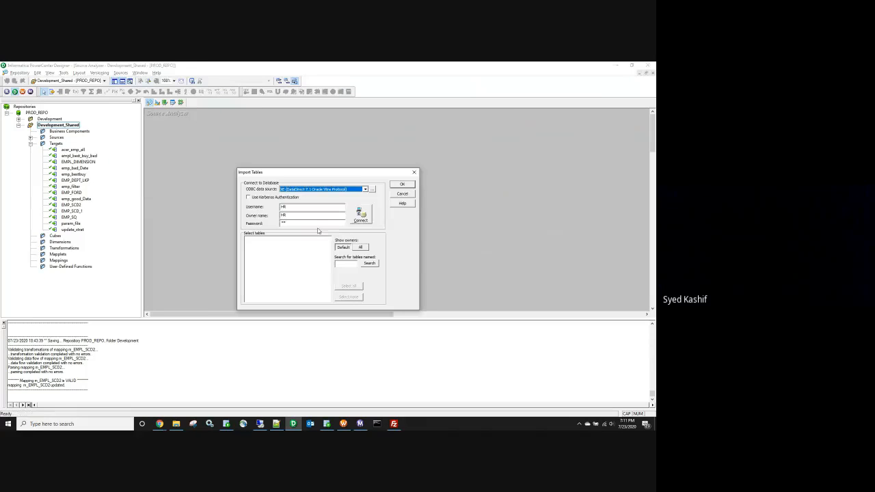
left_click(341, 263)
type("SCD2")
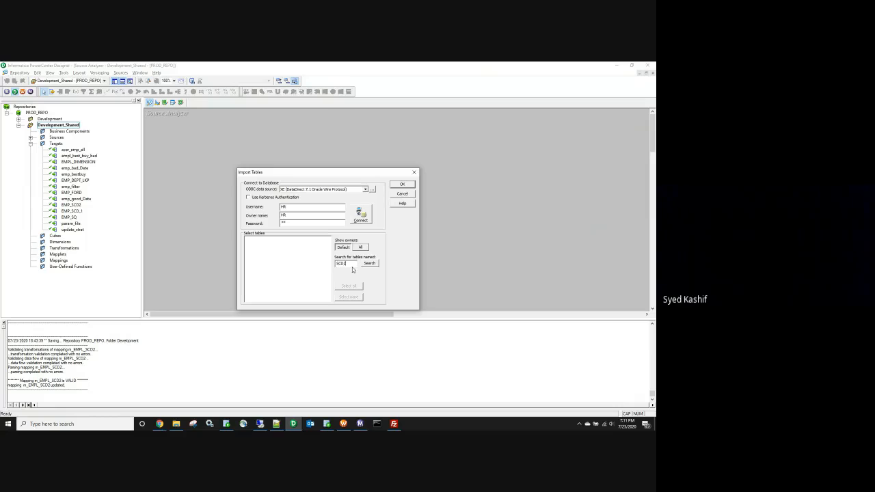
left_click(359, 220)
left_click(246, 238)
left_click(253, 244)
left_click(275, 250)
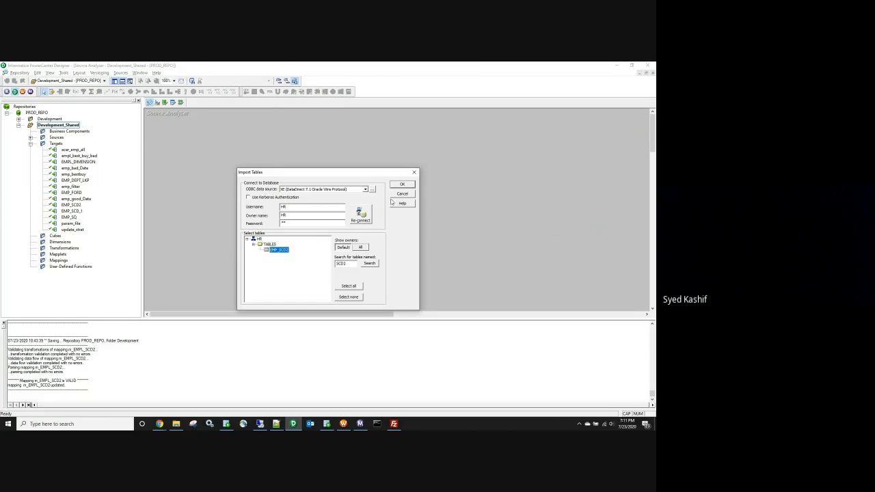
left_click(402, 185)
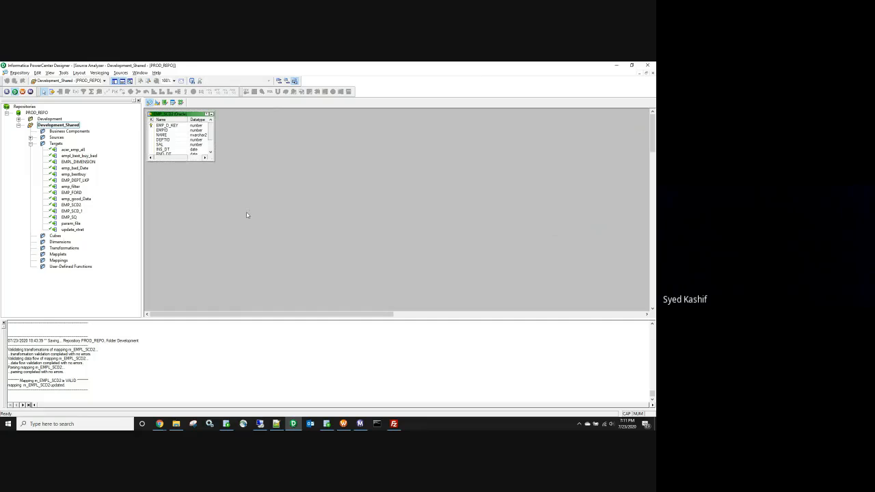
key("super")
key("Escape")
key("ctrl+s")
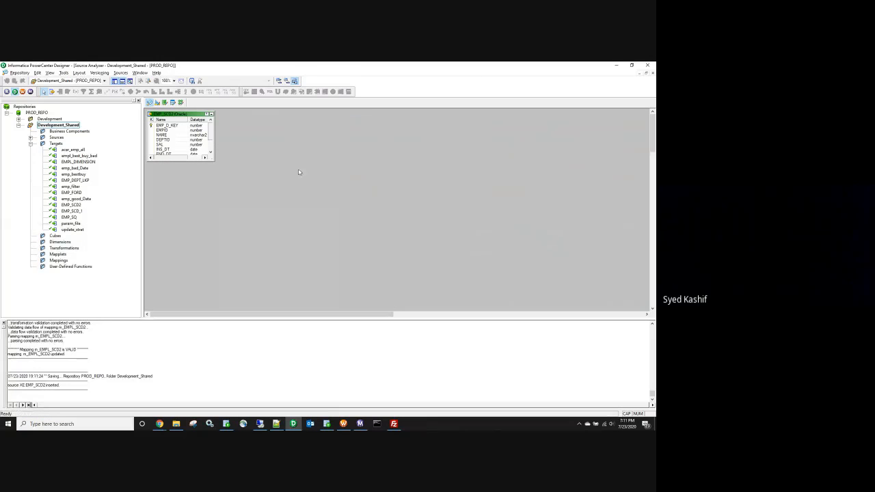
left_click(30, 143)
left_click(30, 138)
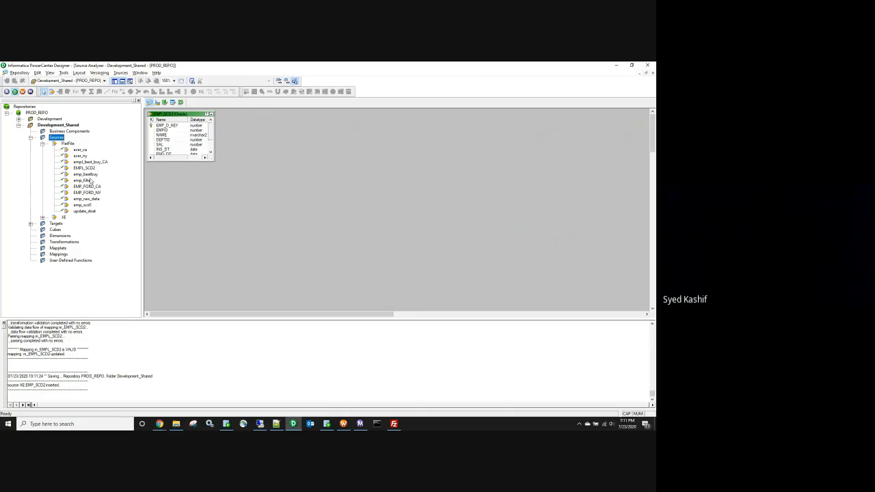
left_click_drag(88, 168, 55, 129)
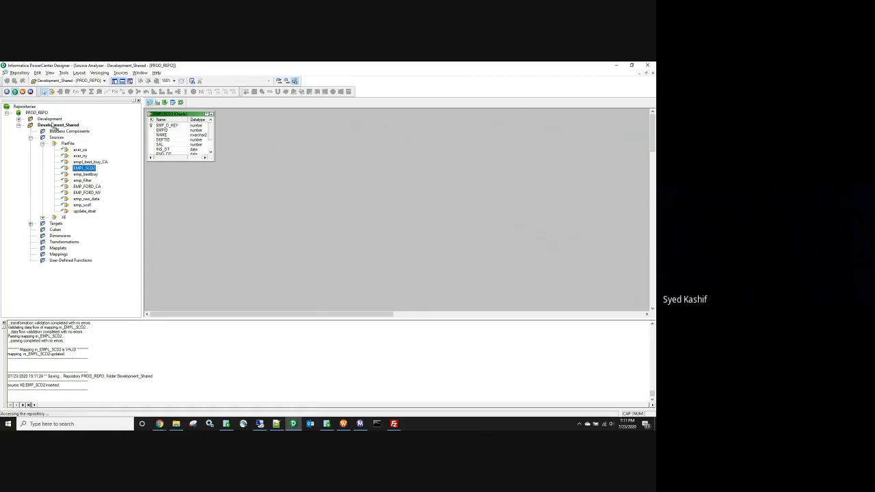
left_click(282, 255)
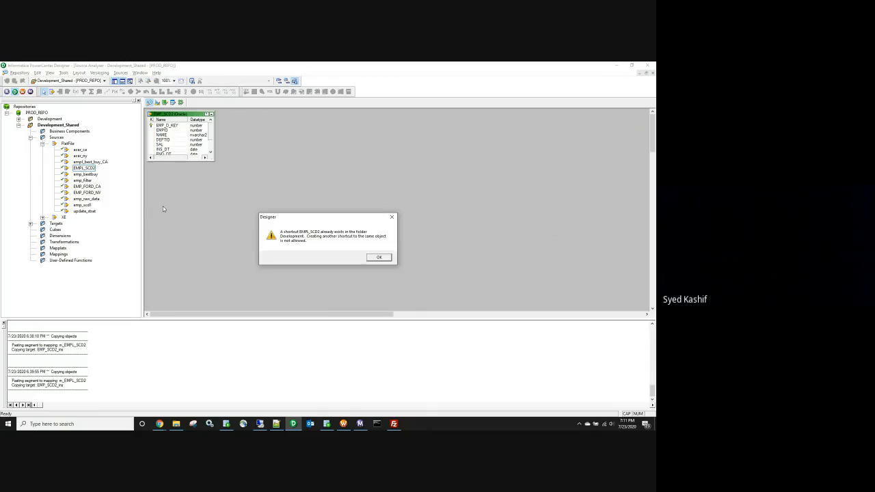
left_click(376, 258)
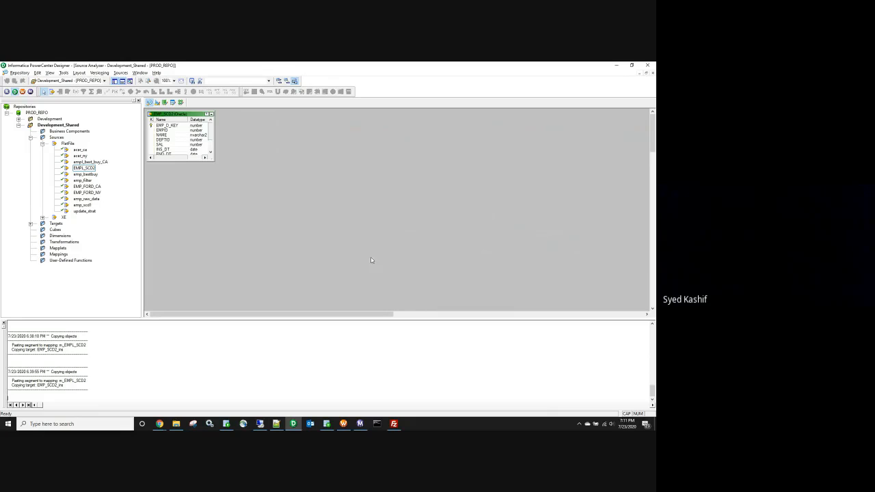
left_click(90, 170)
left_click(19, 119)
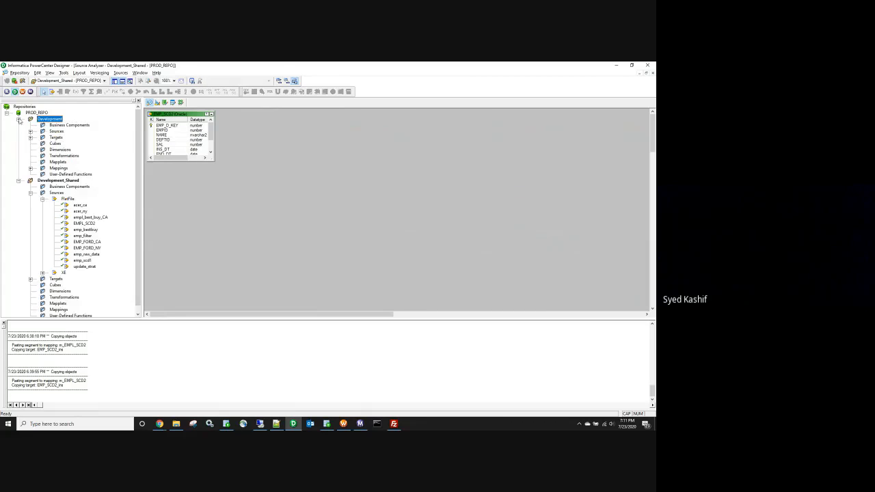
left_click(30, 131)
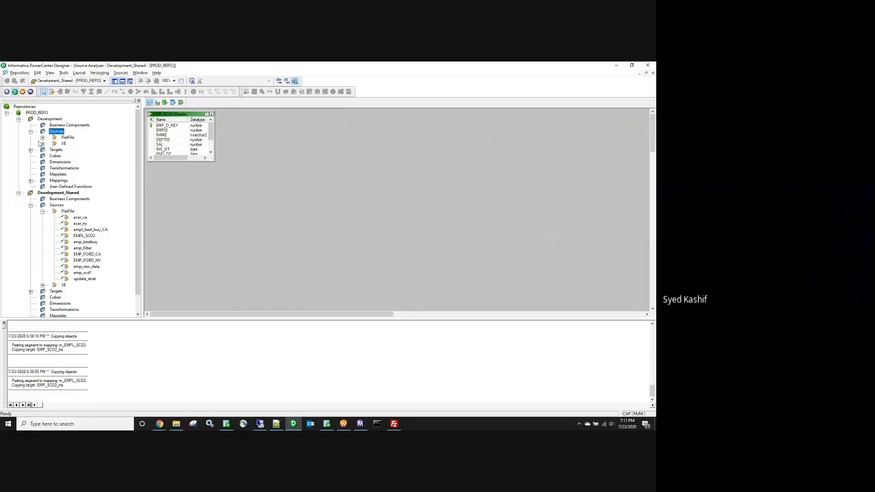
left_click(42, 138)
left_click(42, 138)
left_click(42, 143)
left_click(42, 144)
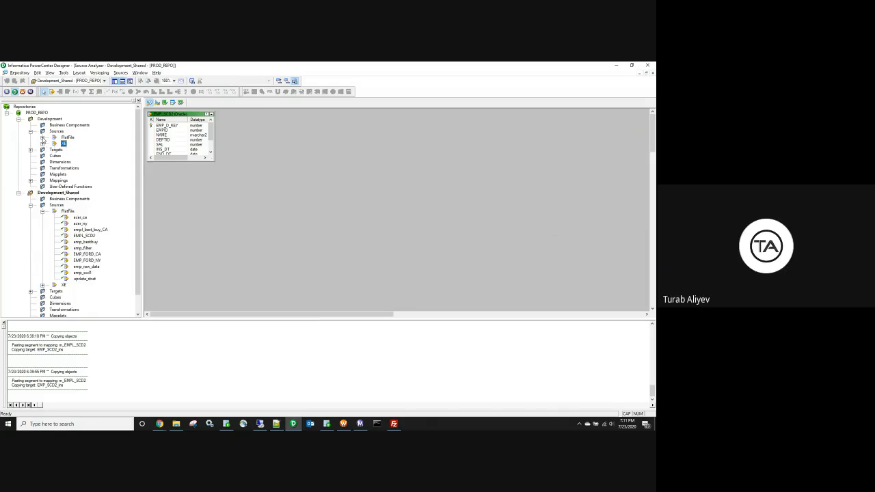
left_click(42, 137)
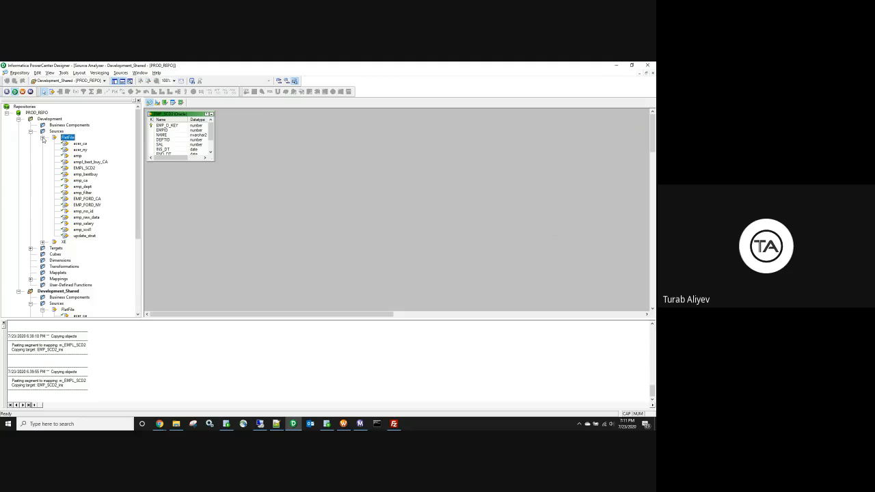
left_click(42, 137)
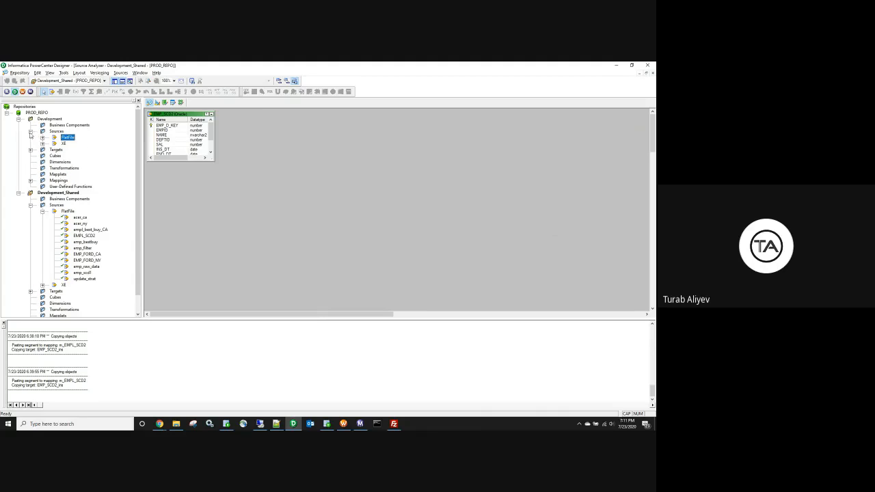
left_click(30, 132)
left_click(19, 119)
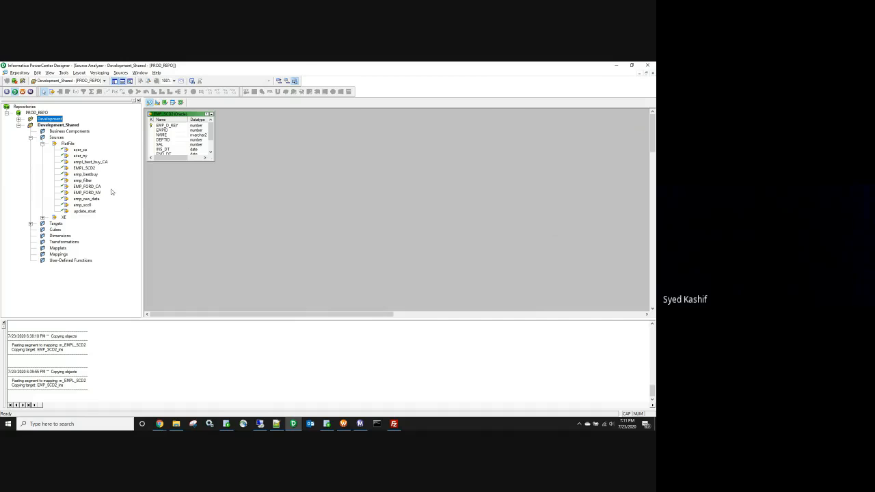
Step: Rename the EMP_SCD2 source to EMP_SCD2_Src and save the repository
double_click(165, 122)
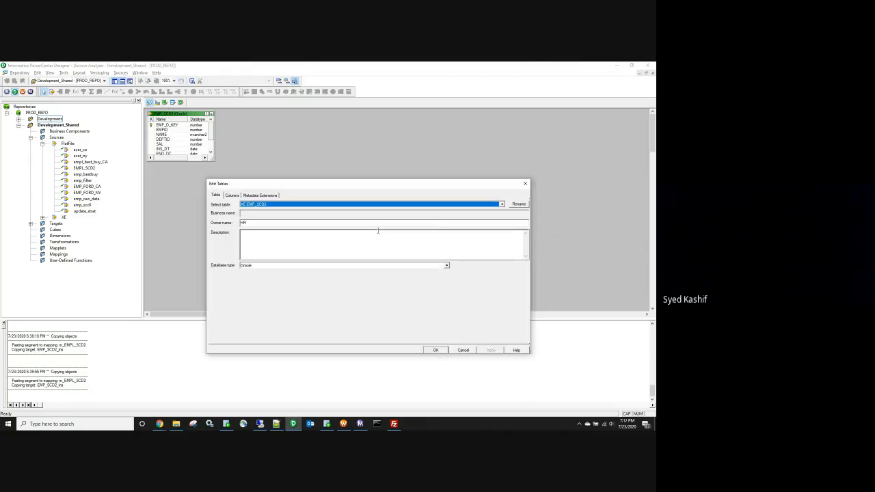
left_click(517, 205)
left_click(337, 260)
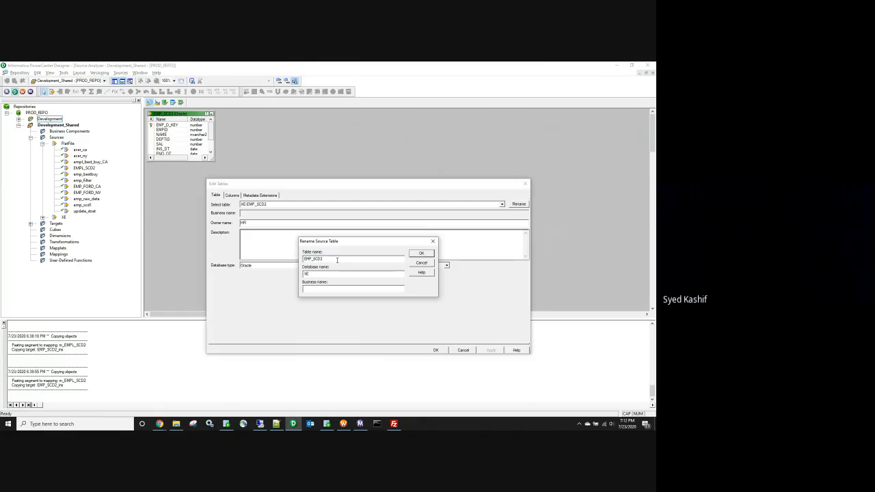
type("_SEC")
left_click(421, 254)
left_click(490, 350)
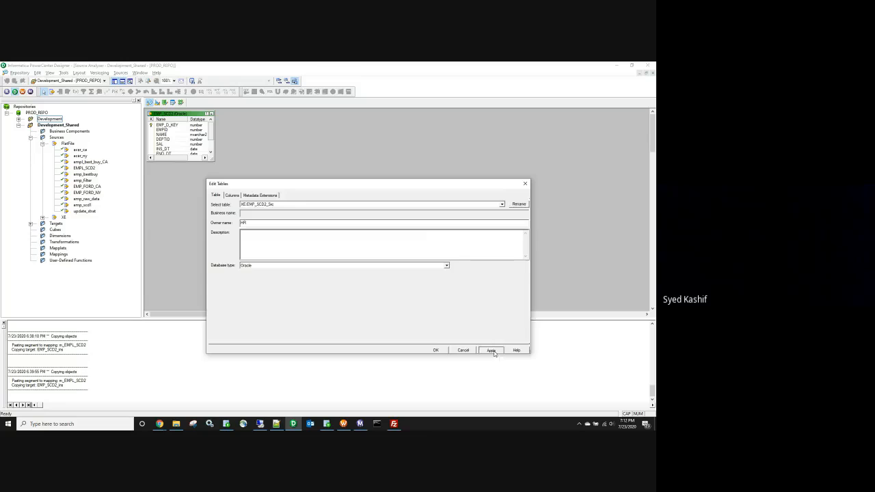
left_click(436, 350)
key("ctrl+s")
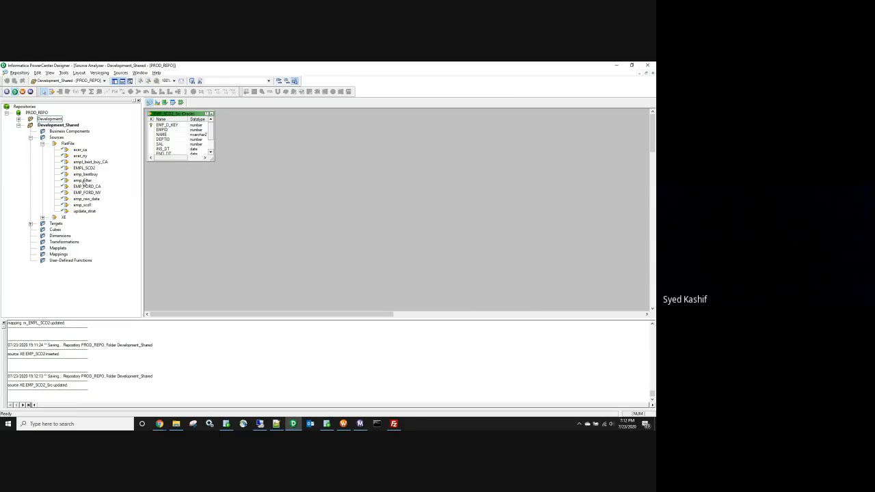
Step: Create a shortcut to EMP_SCD2_Src in the Development folder
left_click(43, 143)
left_click(43, 149)
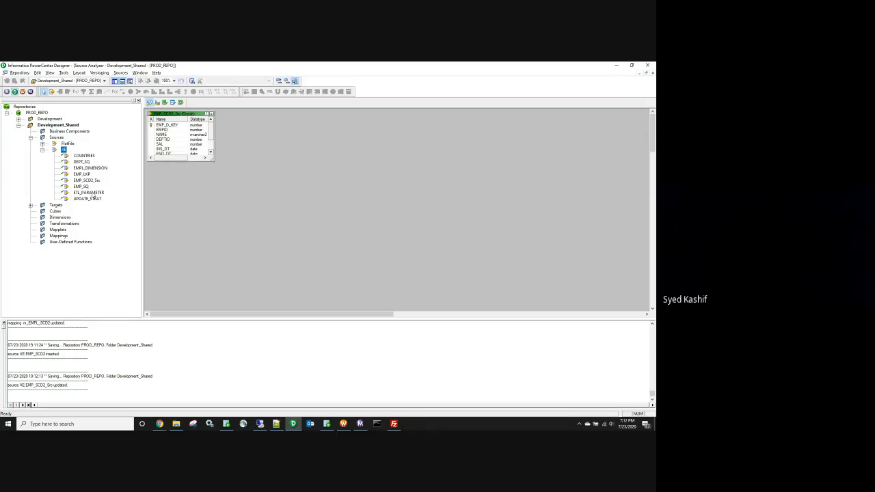
left_click_drag(92, 184, 54, 125)
left_click(281, 253)
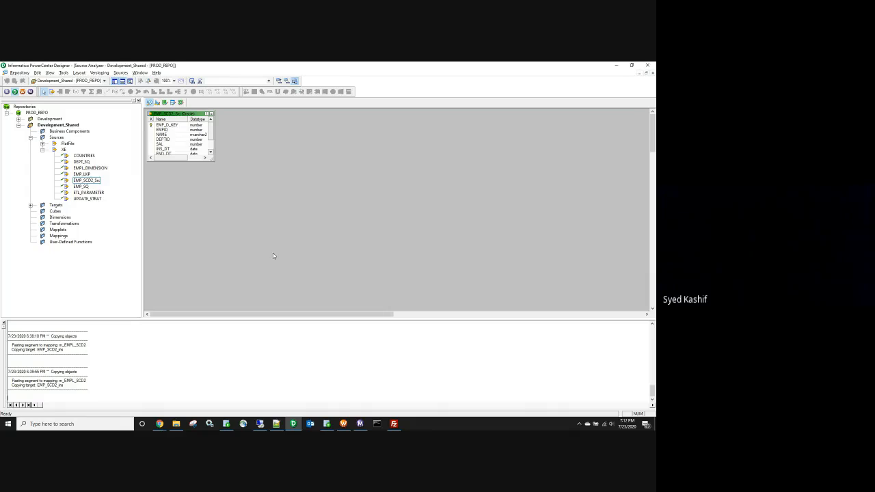
left_click(19, 125)
Step: In the Development folder, clear the Source Analyzer and open the shortcut source on the canvas
double_click(50, 119)
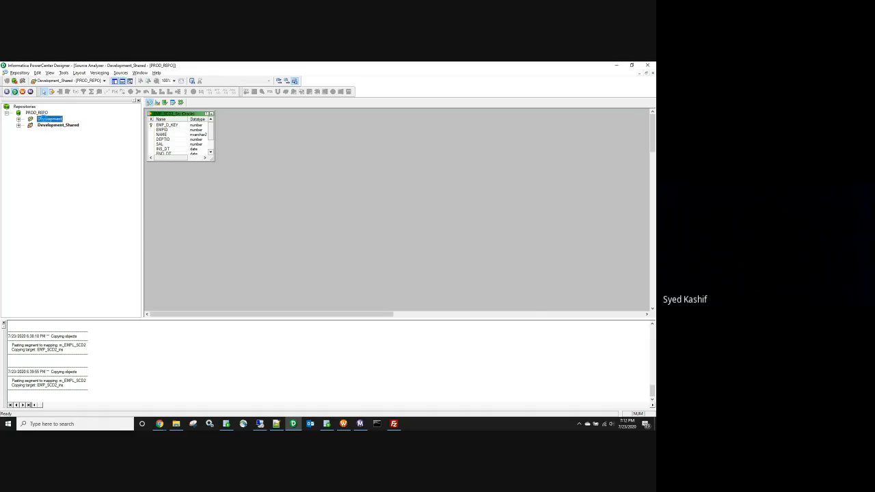
left_click(150, 102)
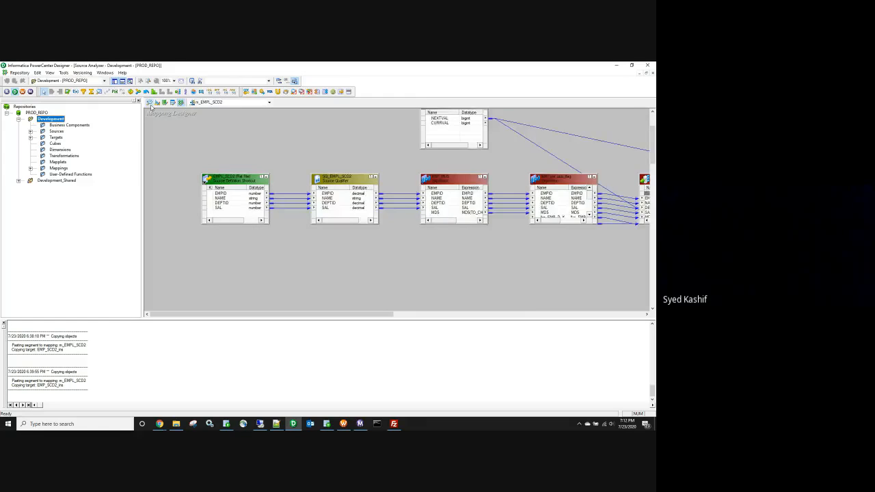
right_click(271, 148)
left_click(300, 159)
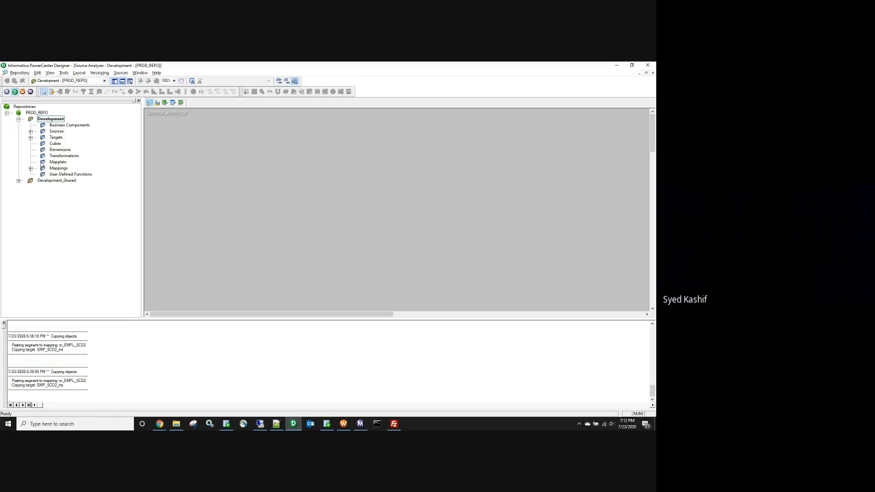
left_click(30, 132)
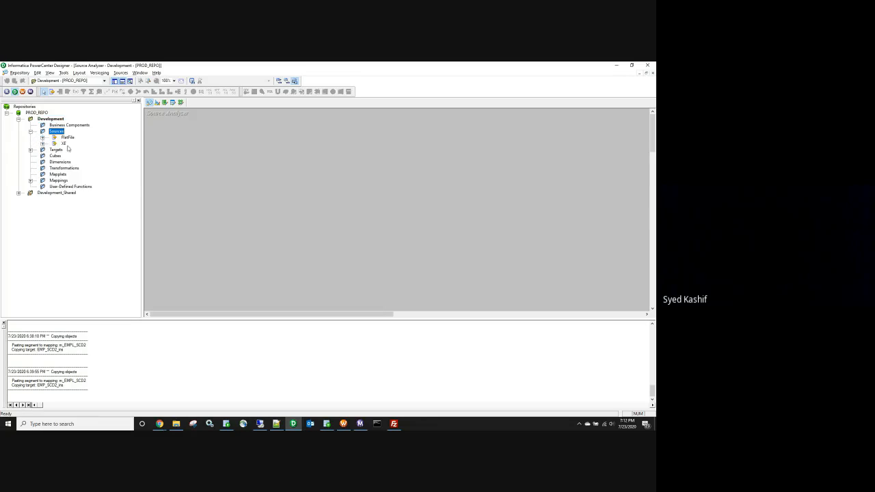
left_click(42, 144)
right_click(98, 198)
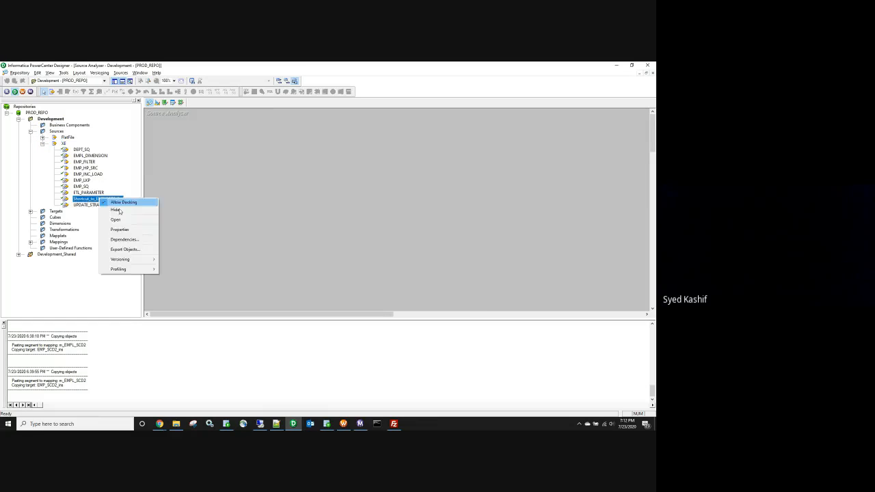
left_click(116, 220)
Step: Rename Shortcut_to_EMP_SCD2_Src to EMP_SCD2_Src, save, and return to the m_EMPL_SCD2 mapping
double_click(212, 145)
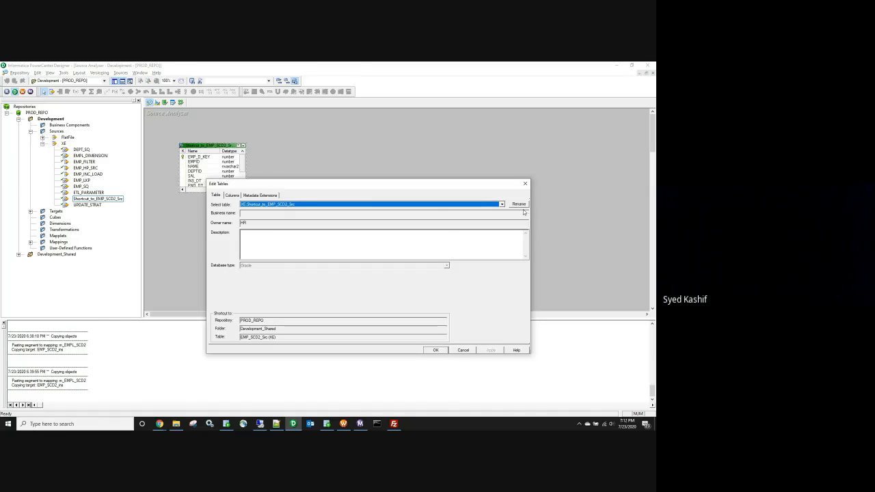
left_click(519, 204)
left_click_drag(327, 258, 277, 258)
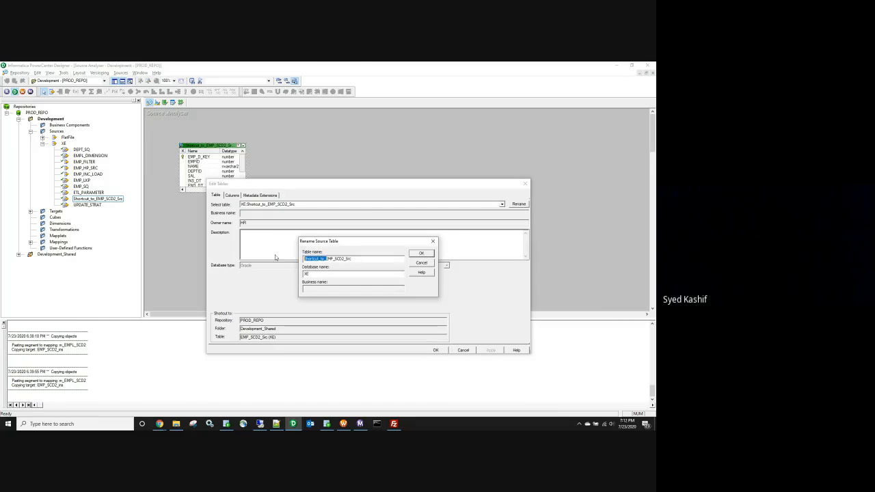
key("Delete")
left_click(427, 256)
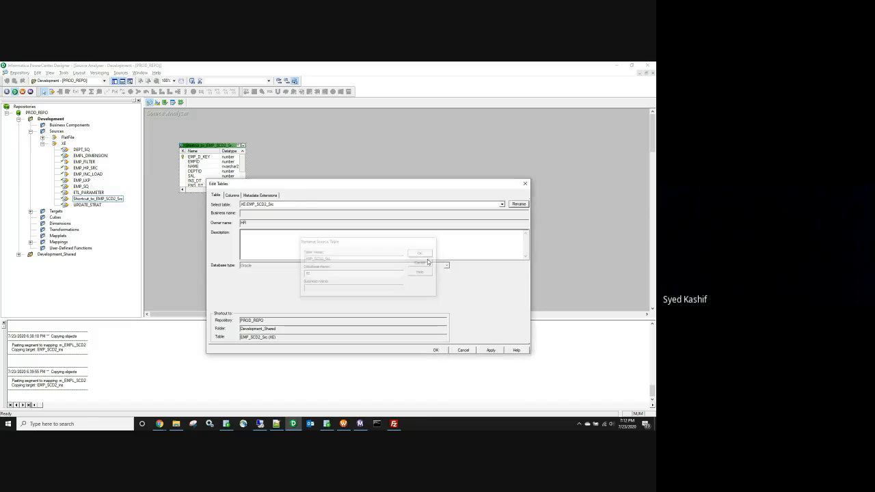
left_click(435, 350)
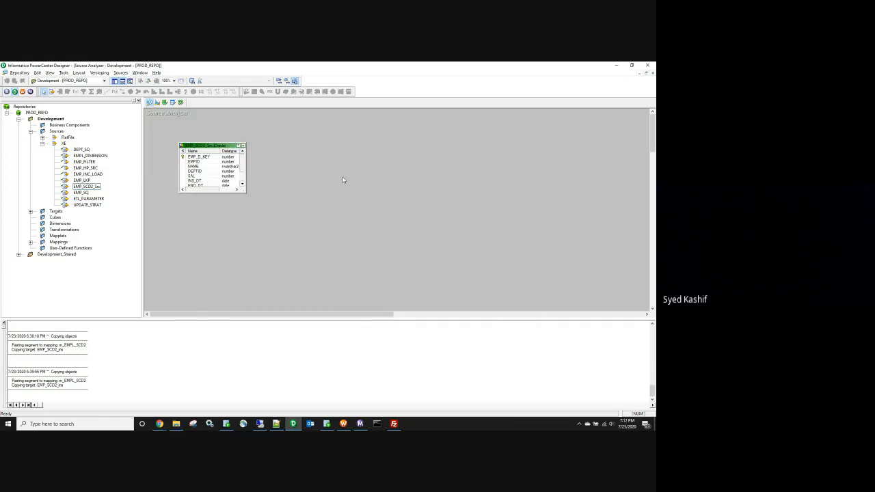
key("ctrl+s")
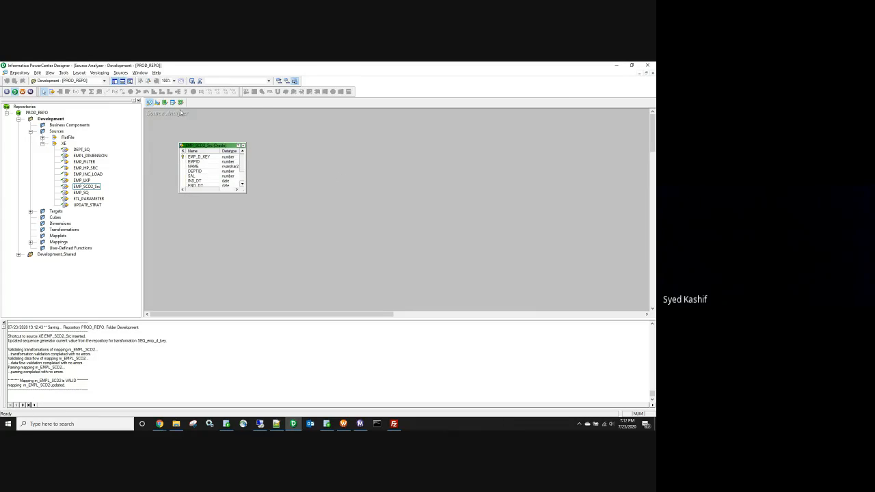
left_click(180, 101)
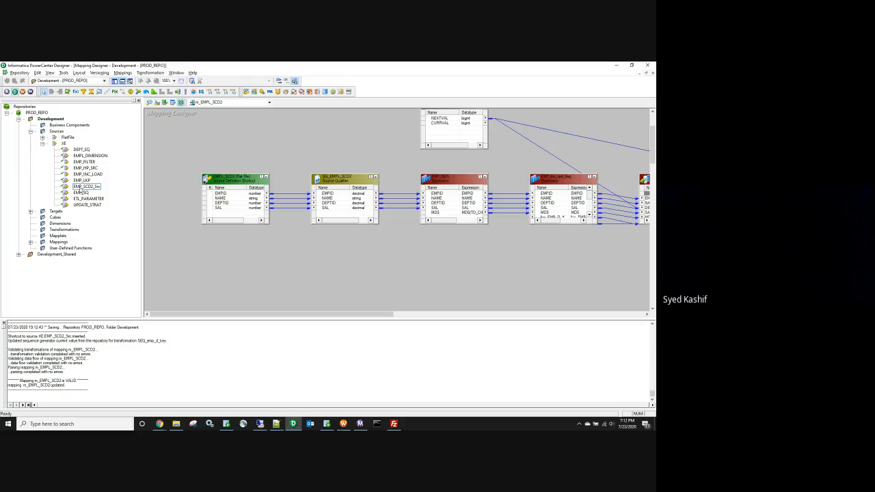
Step: Add EMP_SCD2_Src to m_EMPL_SCD2, hide the Navigator, and place its qualifier beside it
left_click_drag(81, 188, 225, 254)
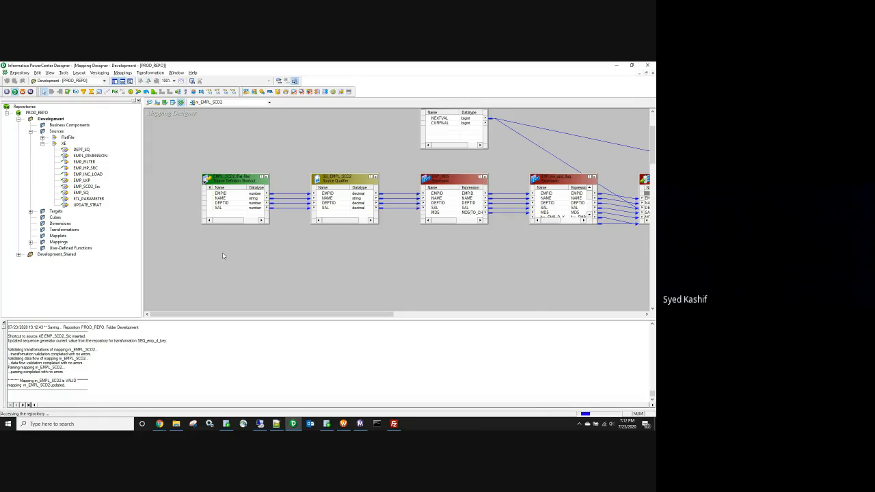
left_click(8, 112)
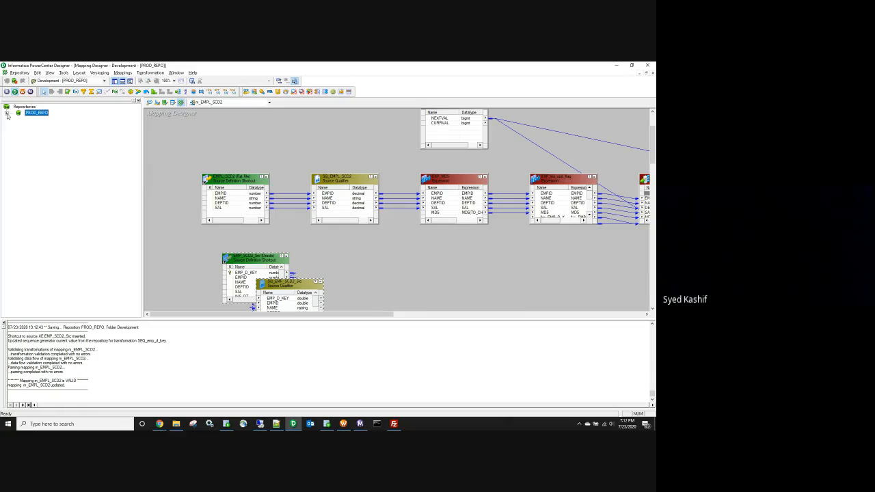
left_click(137, 102)
left_click_drag(109, 263, 84, 254)
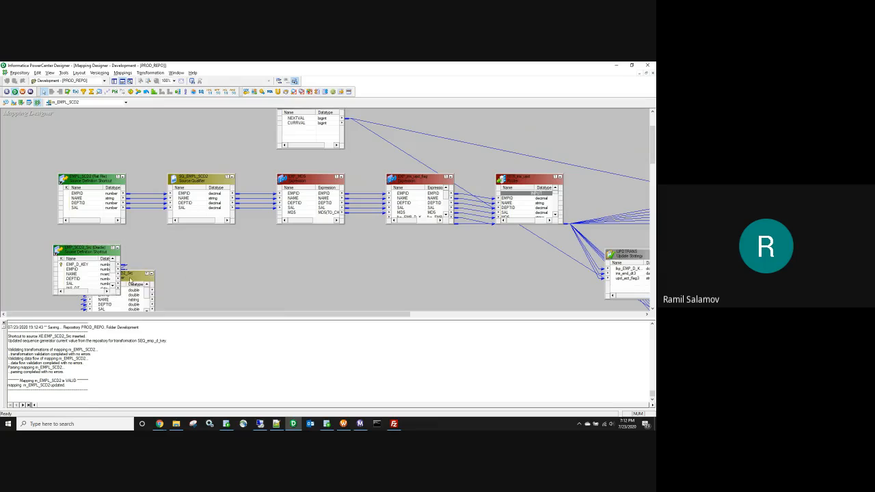
left_click_drag(130, 279, 203, 251)
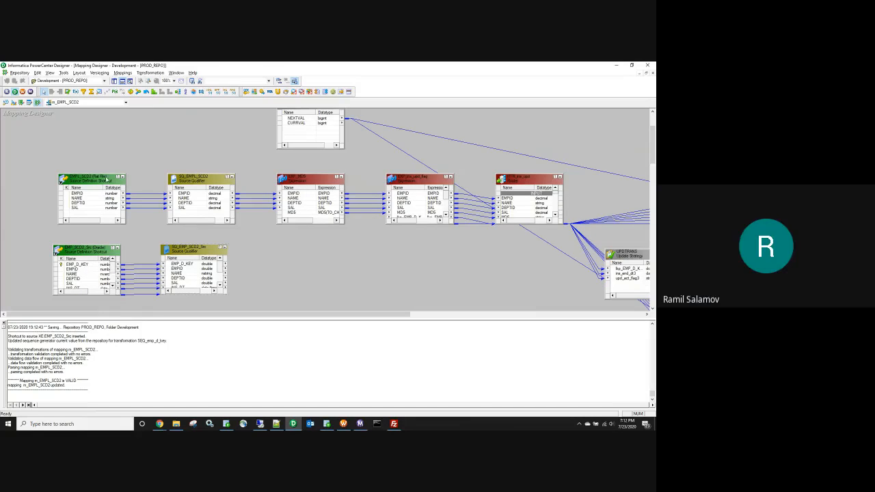
Step: Iconize EMPL_SCD2 and SQ_EMPL_SCD2 and line them up with the Expression box
left_click(122, 177)
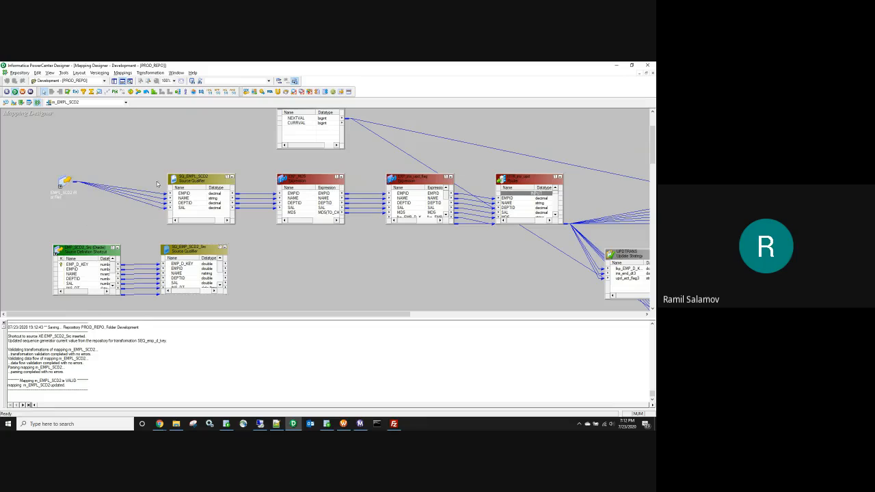
left_click_drag(193, 179, 121, 164)
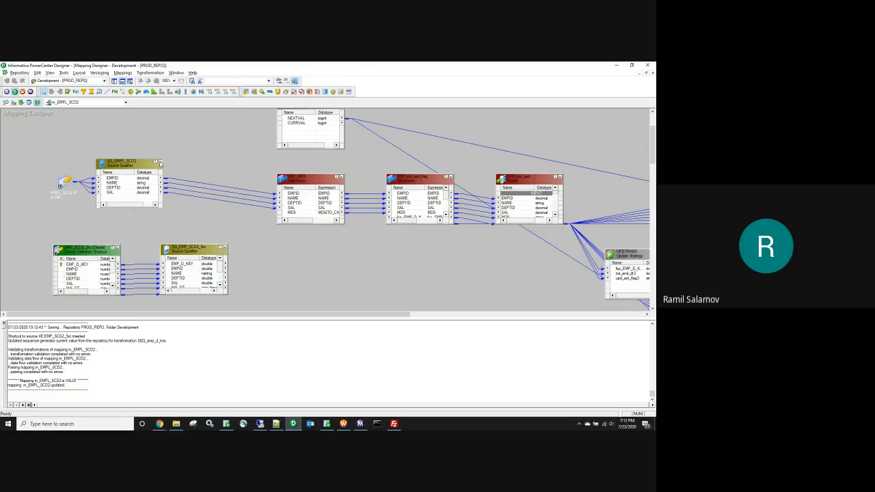
left_click(159, 163)
left_click_drag(291, 185, 164, 165)
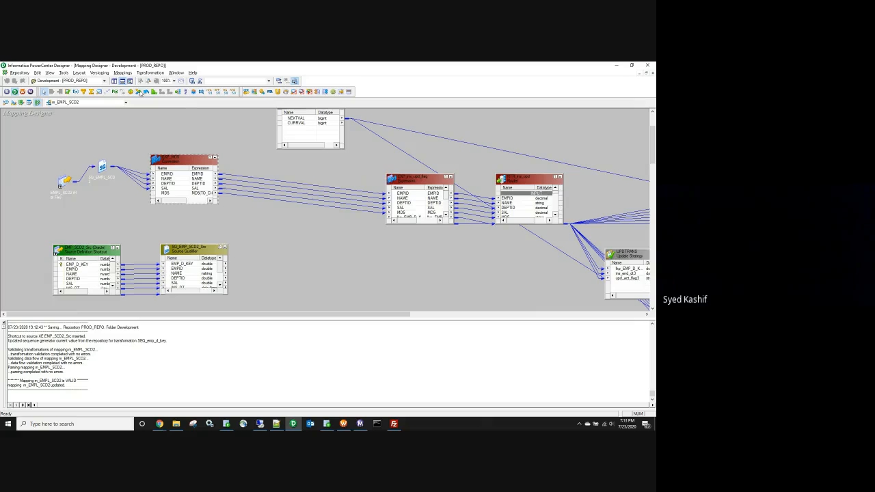
Step: Link all the Expression ports into the Joiner
left_click(305, 233)
left_click(304, 231)
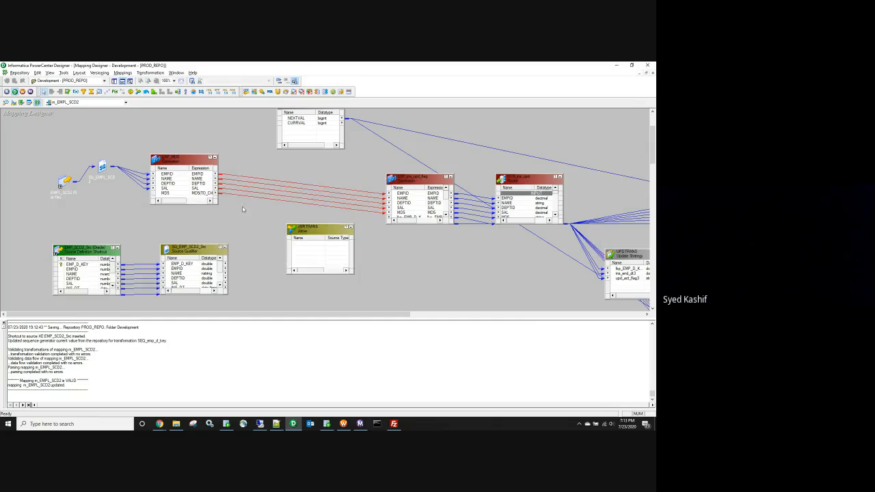
key("Delete")
right_click(166, 174)
left_click(164, 176)
left_click_drag(164, 177, 307, 187)
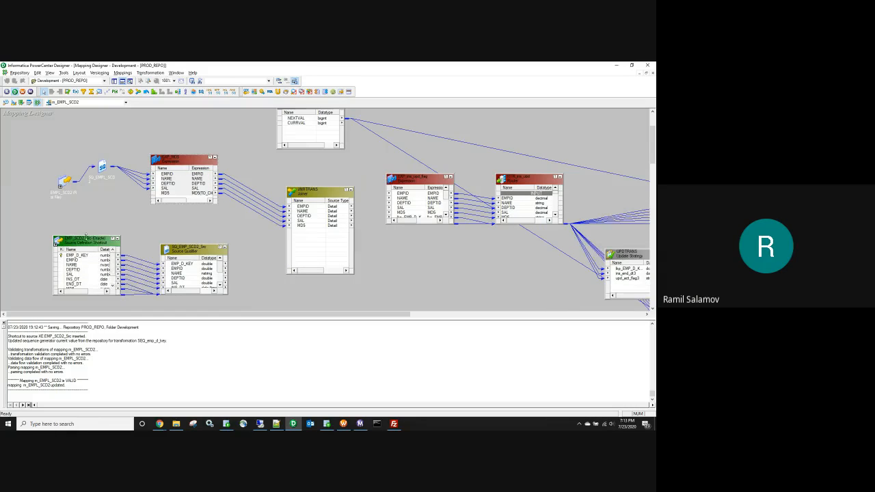
Step: Link EMP_D_KEY, EMPID, MD5 and ACT_FLAG from SQ_EMP_SCD2_Src into the Joiner as master ports
left_click_drag(93, 247, 92, 237)
left_click_drag(184, 244, 184, 223)
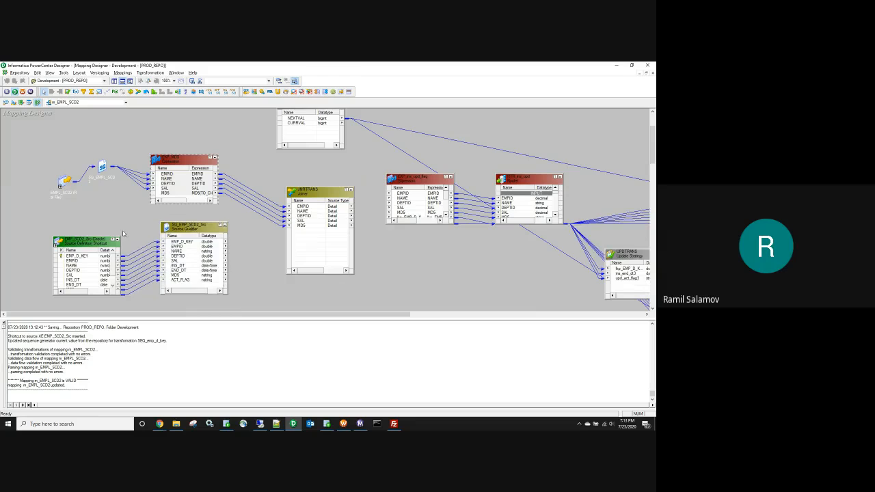
left_click_drag(87, 237, 87, 213)
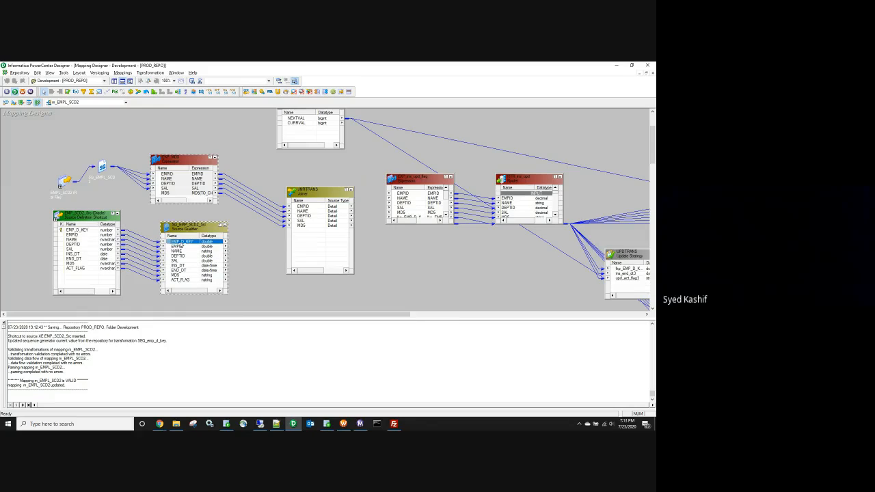
left_click(181, 243)
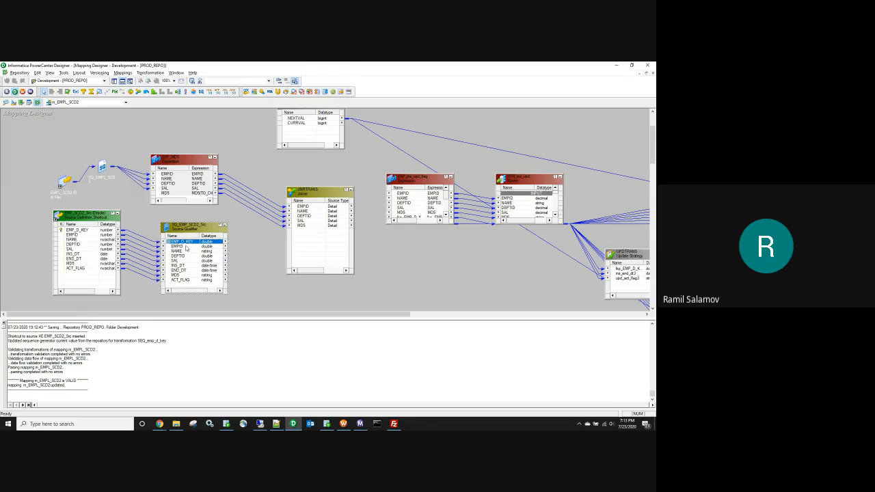
left_click(186, 246, "shift")
left_click(182, 275, "ctrl")
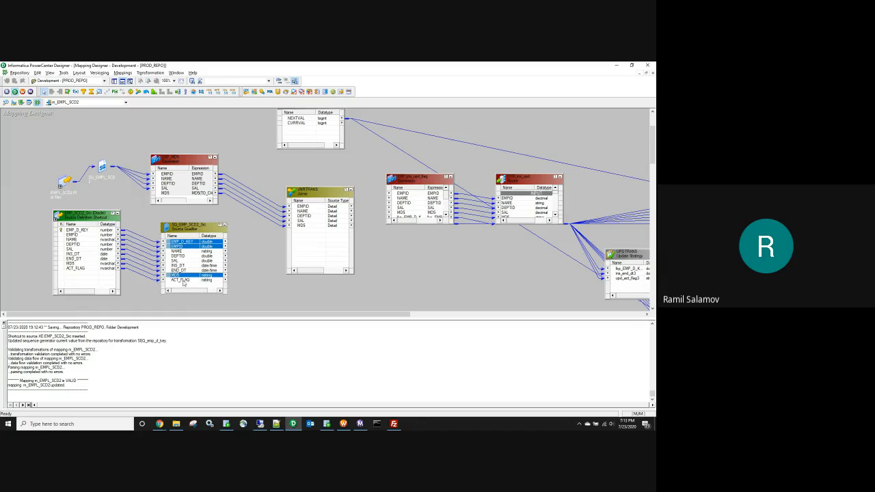
left_click(182, 280, "ctrl")
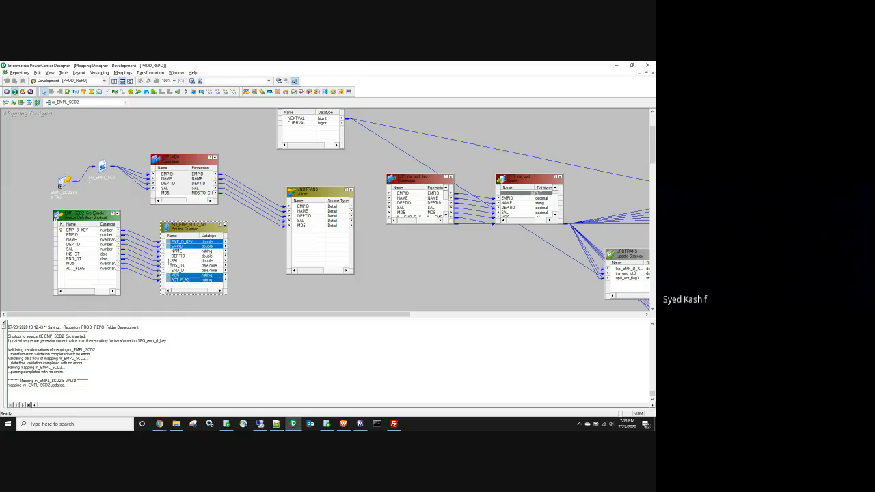
left_click_drag(167, 243, 294, 254)
Step: Remove the ACT_FLAG port from the Joiner
double_click(192, 229)
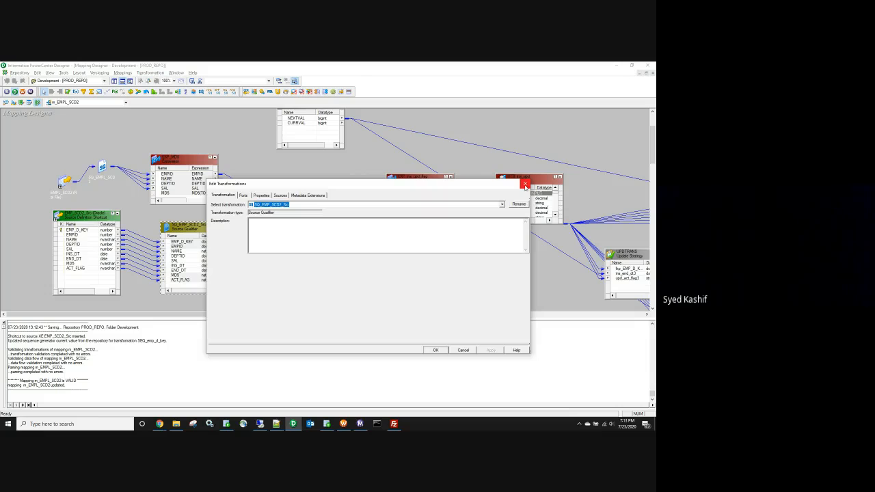
left_click(525, 184)
double_click(323, 248)
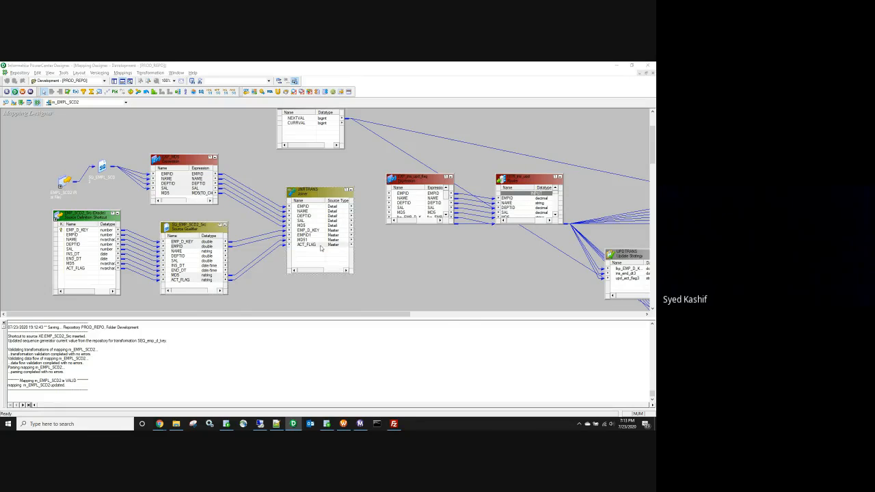
left_click(486, 212)
left_click(498, 350)
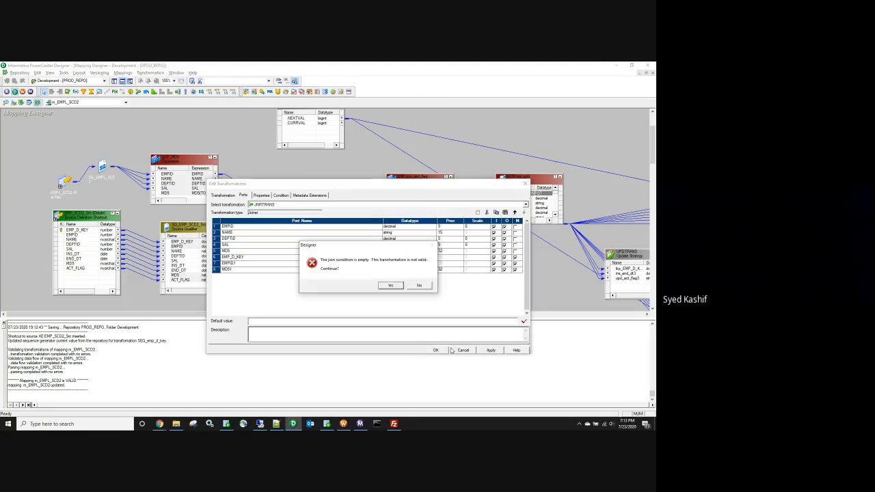
left_click(391, 286)
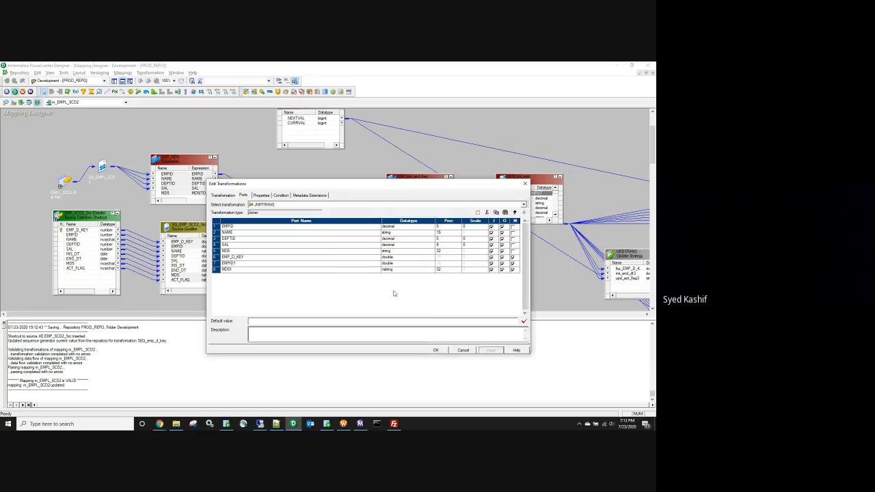
left_click(435, 349)
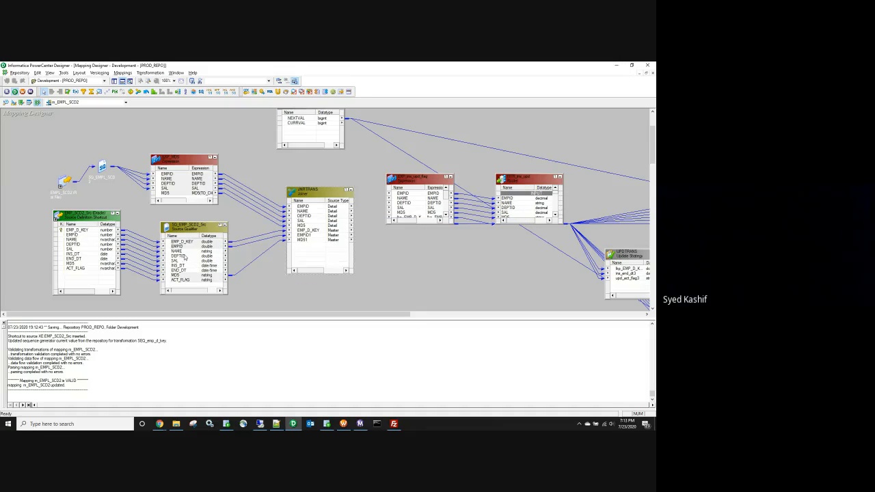
Step: Delete NAME, DEPTID, SAL, INS_DT and END_DT ports from SQ_EMP_SCD2_Src
double_click(185, 257)
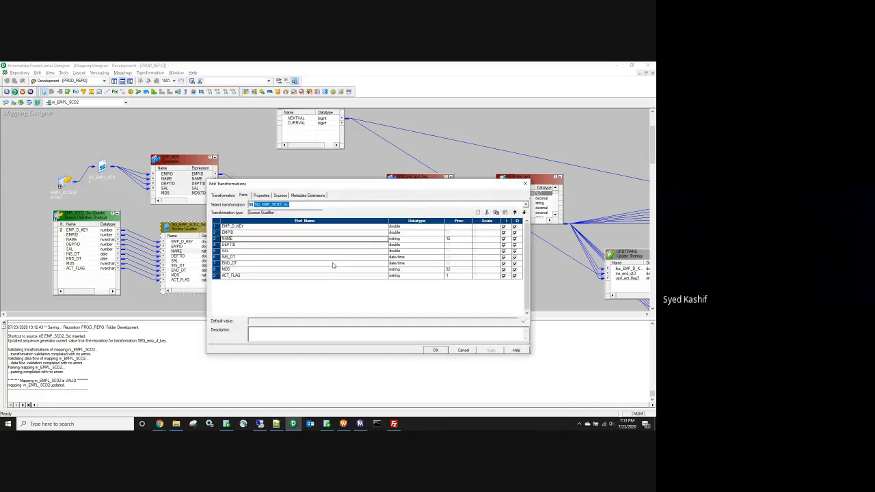
left_click(487, 212)
left_click(487, 213)
left_click(487, 213)
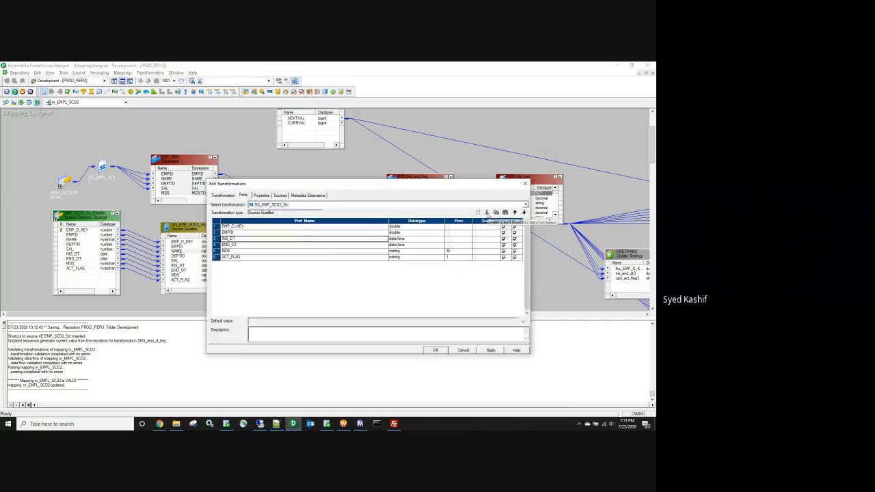
left_click(487, 212)
left_click(486, 213)
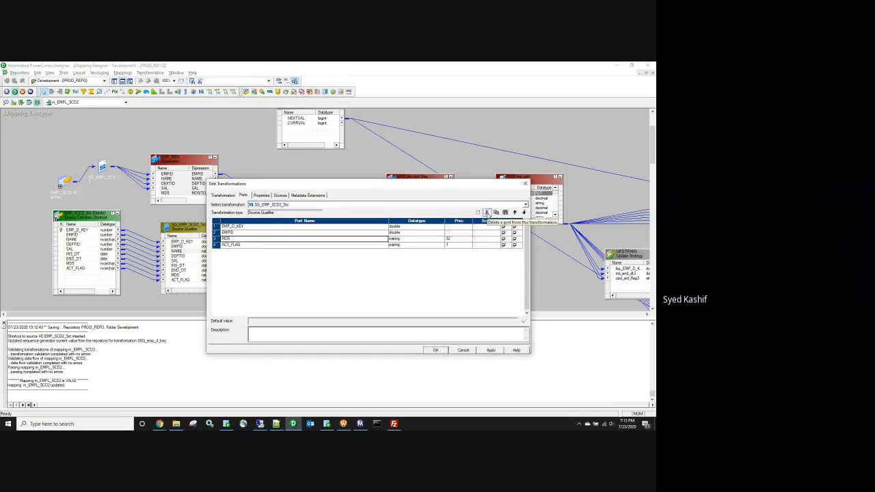
left_click(491, 350)
left_click(436, 350)
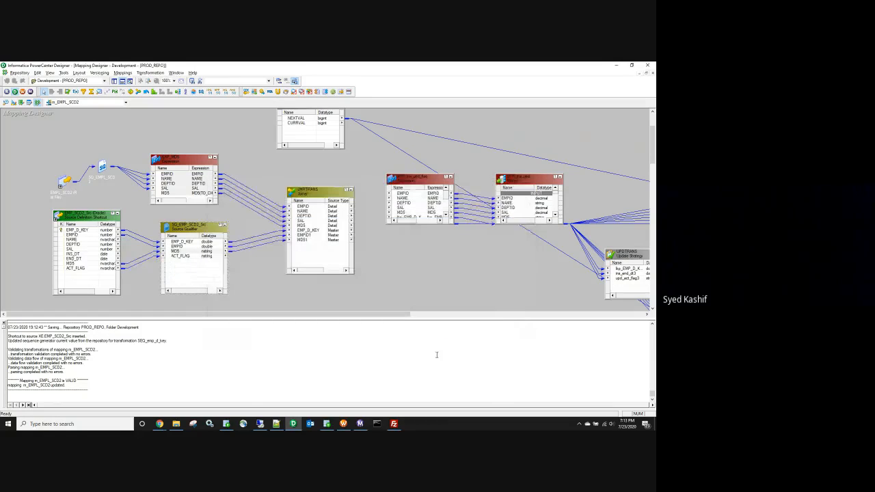
Step: Set the source qualifier's User Defined Join to EMP_SCD2_Src.ACT_FLAG='Y'
double_click(191, 251)
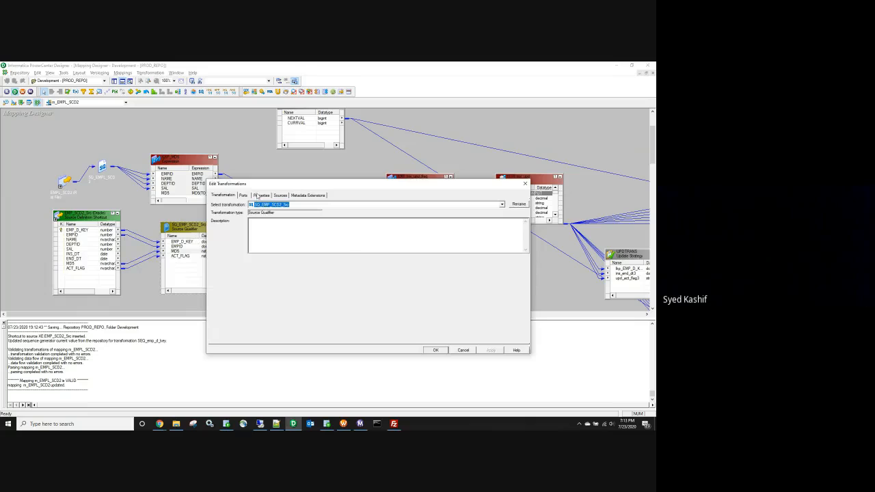
left_click(261, 194)
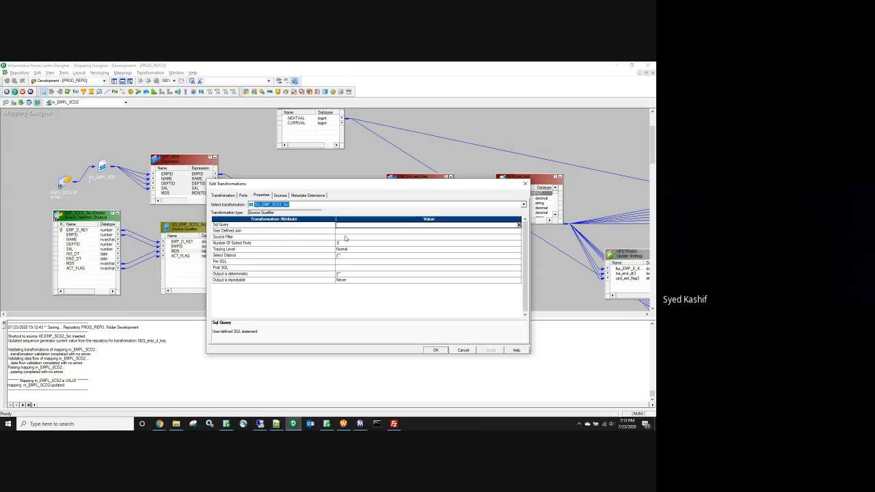
left_click(346, 231)
left_click(518, 231)
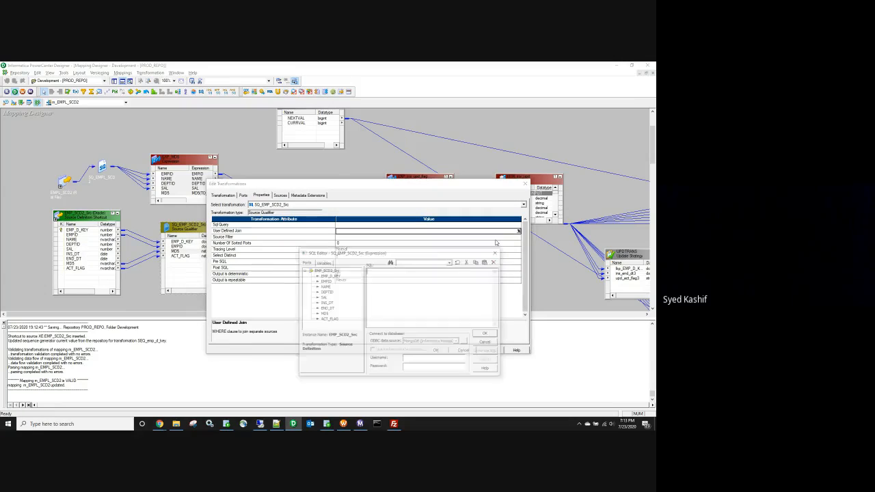
double_click(328, 319)
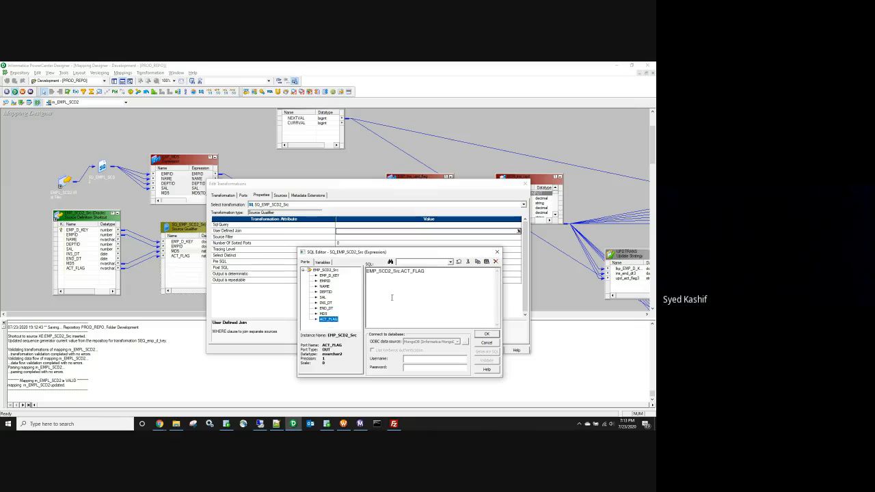
left_click(436, 271)
type("='Y'")
left_click(491, 335)
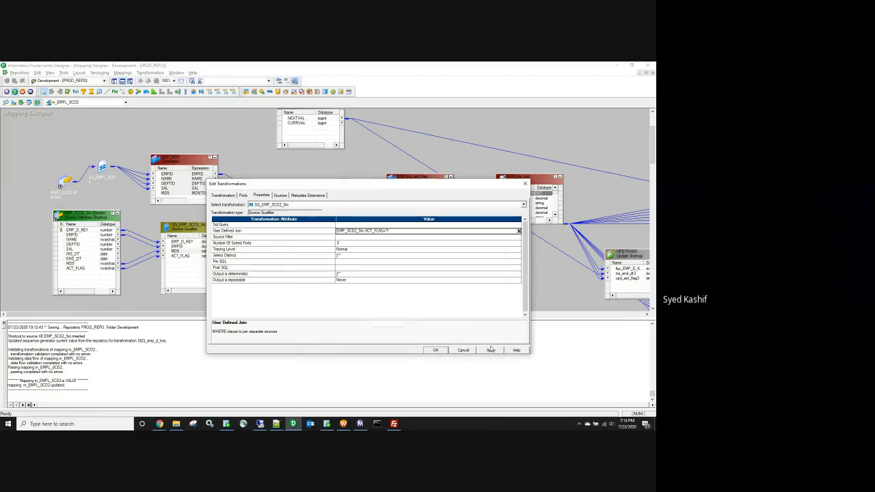
left_click(436, 350)
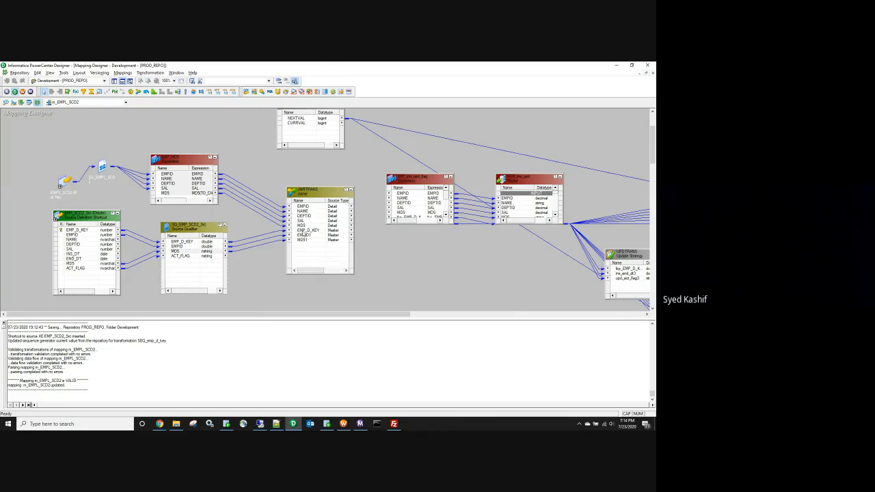
Step: Rename the Joiner's master ports to lkp_EMP_D_KEY and lkp_EMPID
double_click(307, 231)
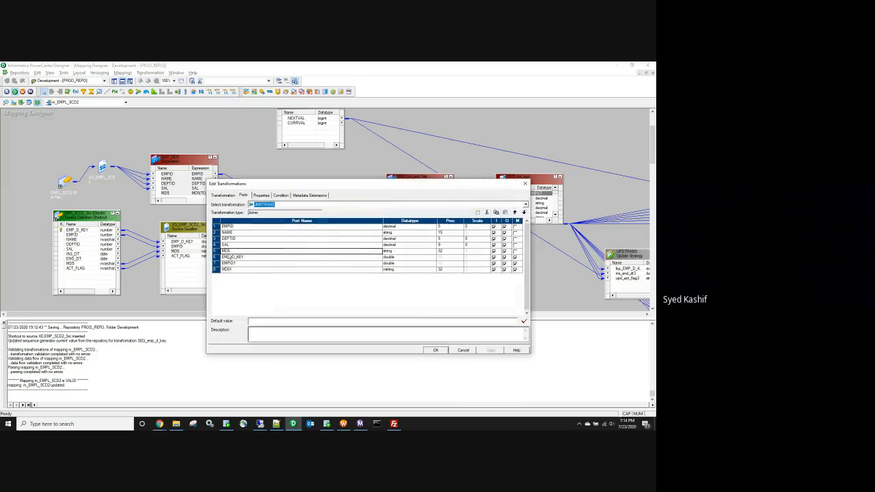
left_click(223, 257)
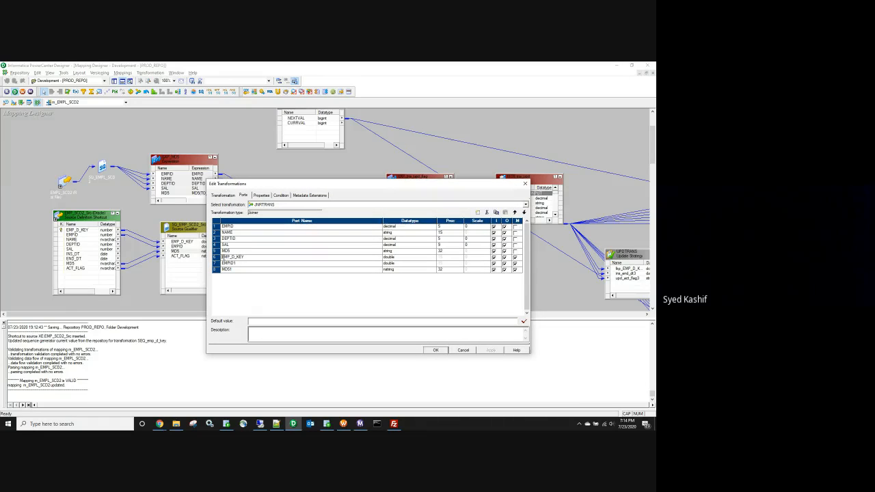
type("lkp_")
left_click(223, 263)
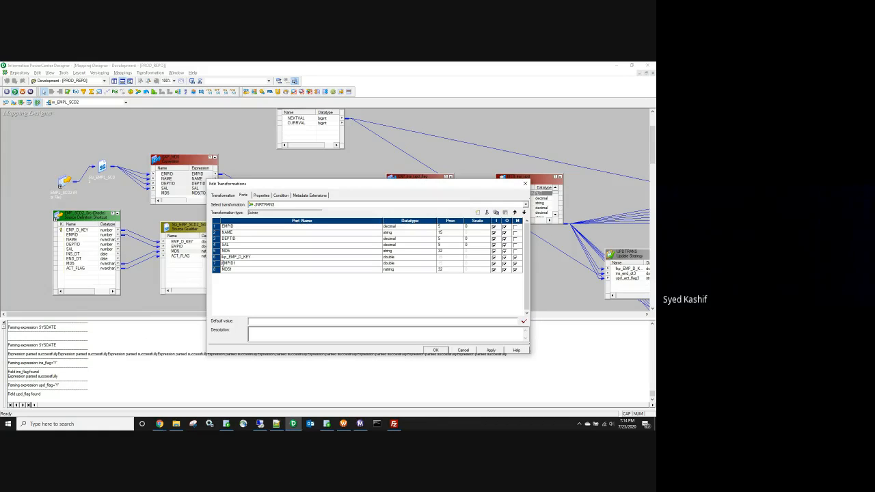
type("lkp_")
key("BackSpace")
Step: Add a join condition using master port lkp_EMPID, accepting the datatype-mismatch warning
left_click(287, 196)
left_click(476, 213)
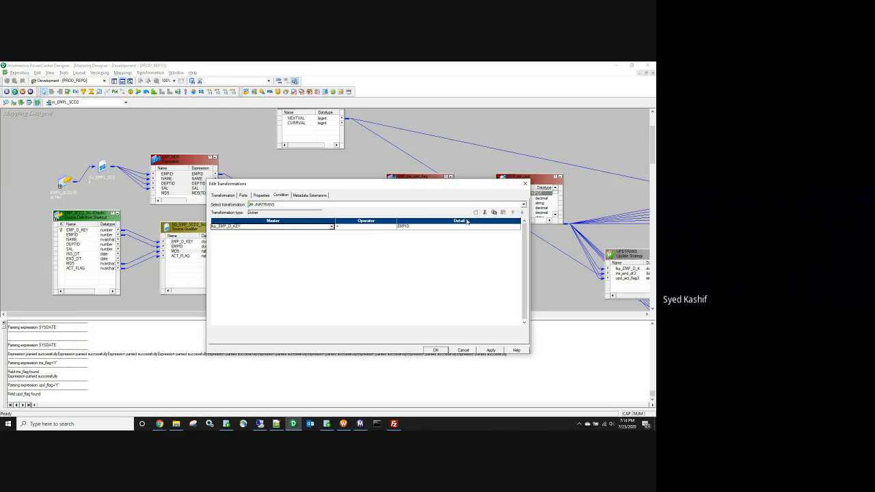
left_click(330, 226)
left_click(318, 239)
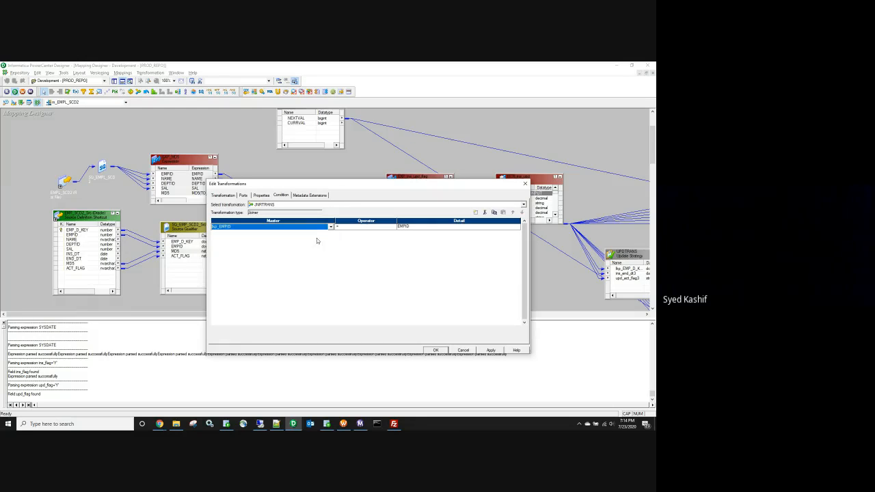
left_click(490, 350)
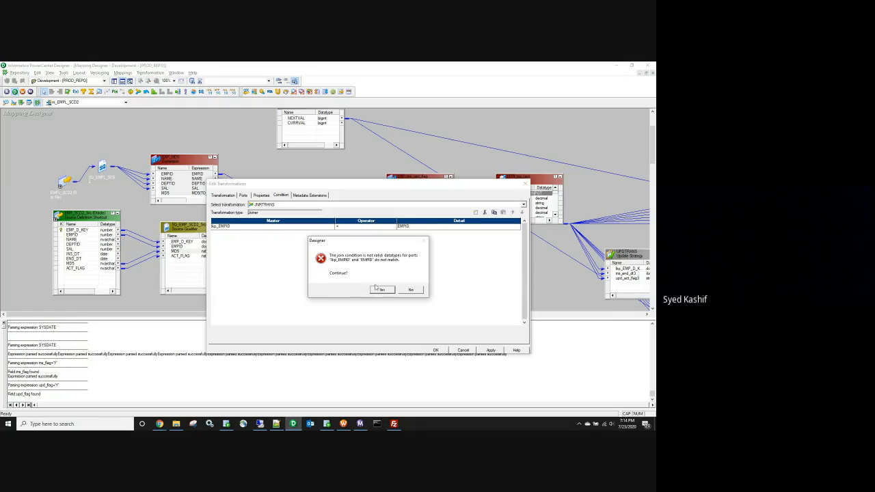
left_click(387, 290)
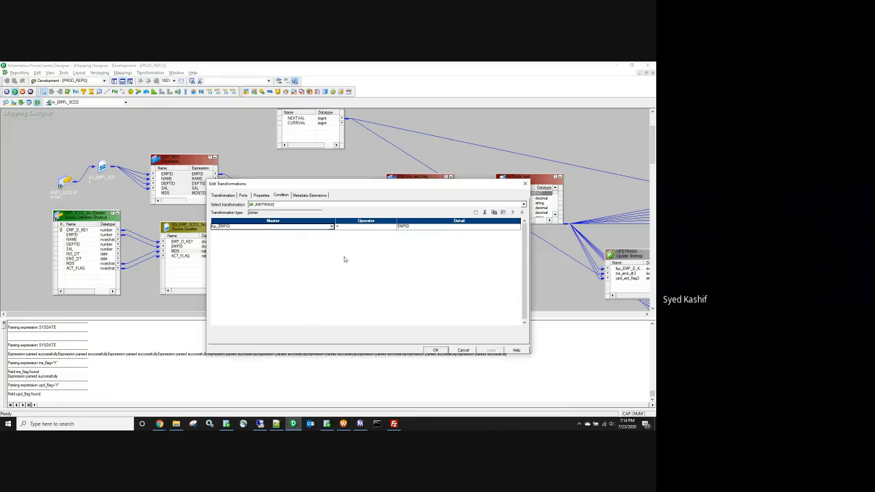
Step: Change the Joiner's EMPID port datatype to double
left_click(243, 195)
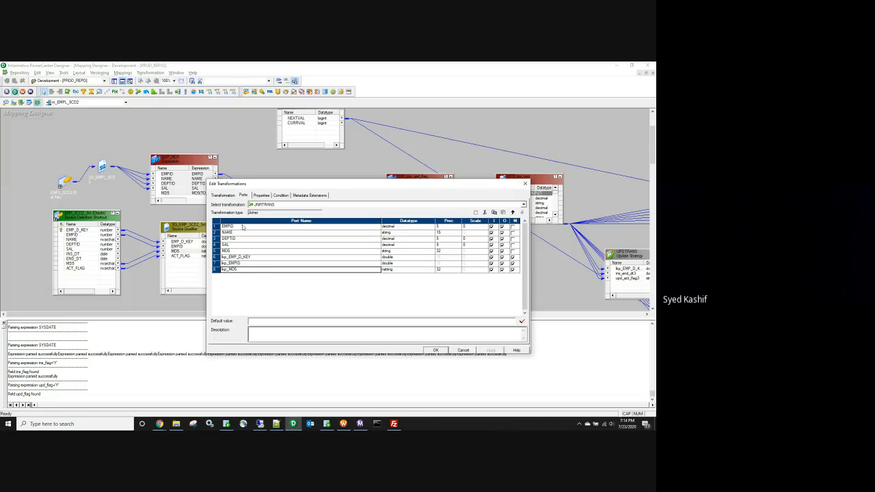
left_click(393, 229)
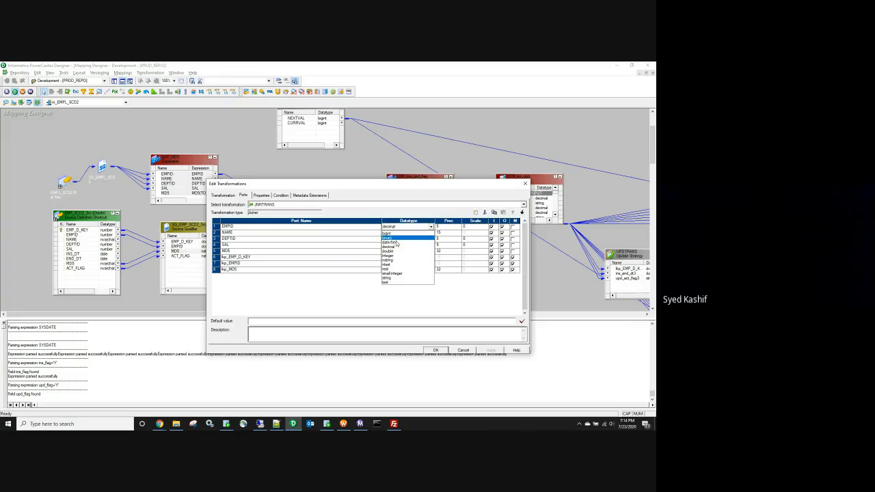
left_click(399, 254)
left_click(491, 351)
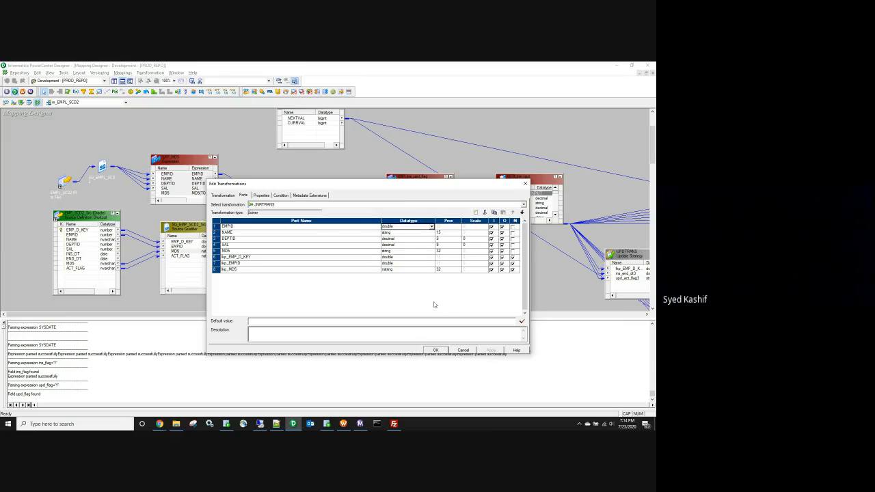
Step: Set the Joiner's join type to Full Outer Join
left_click(261, 195)
left_click(352, 237)
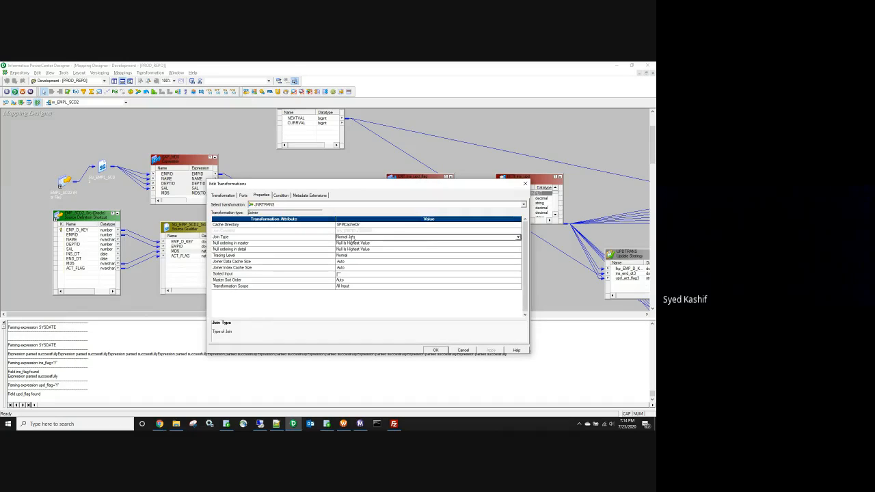
left_click(352, 238)
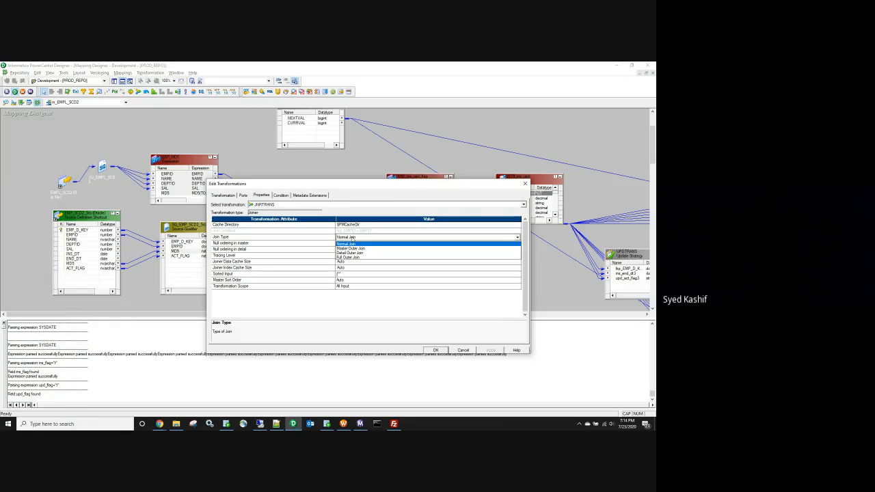
left_click(349, 257)
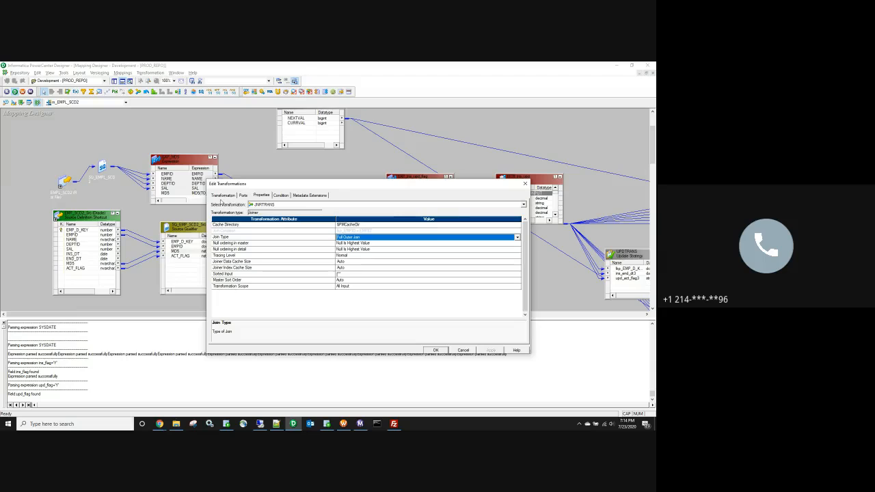
Step: Rename the Joiner to JNR_chk_rec_exist and enlarge EXP_ins_upd_flag to show all ports
left_click(222, 196)
left_click(517, 204)
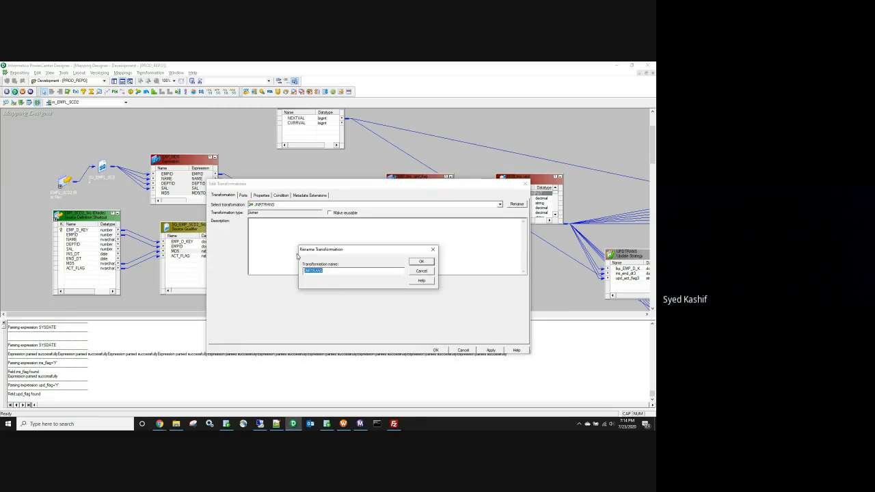
left_click(338, 271)
type("_chk_r")
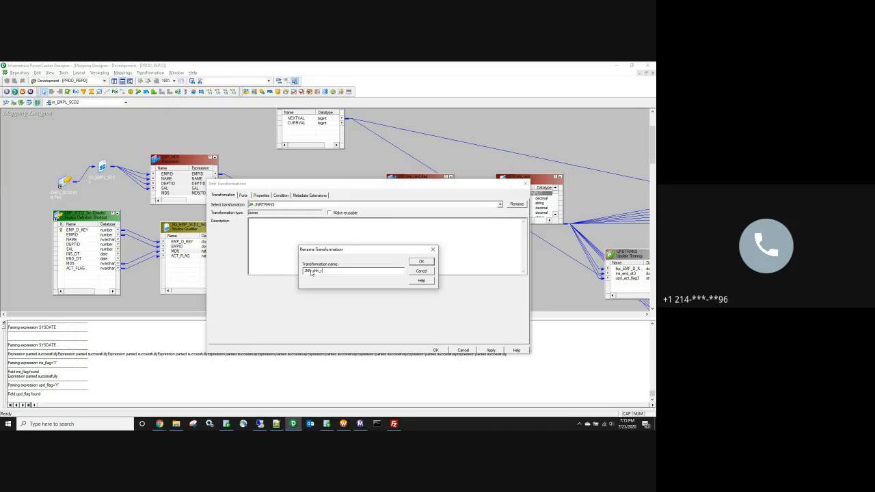
type("ec_exist")
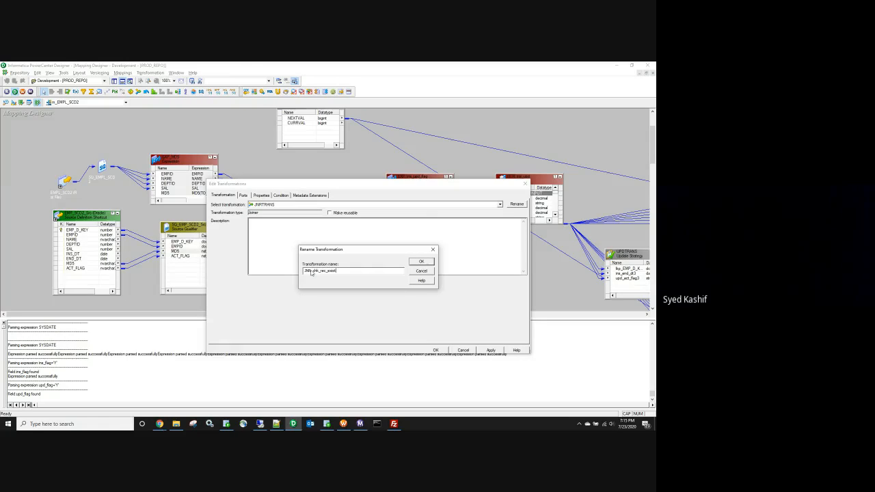
left_click(421, 261)
left_click(493, 350)
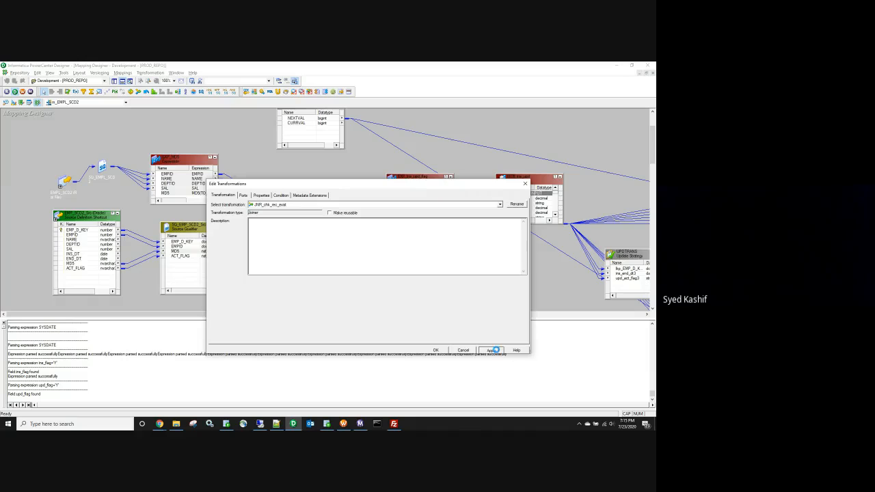
left_click(436, 350)
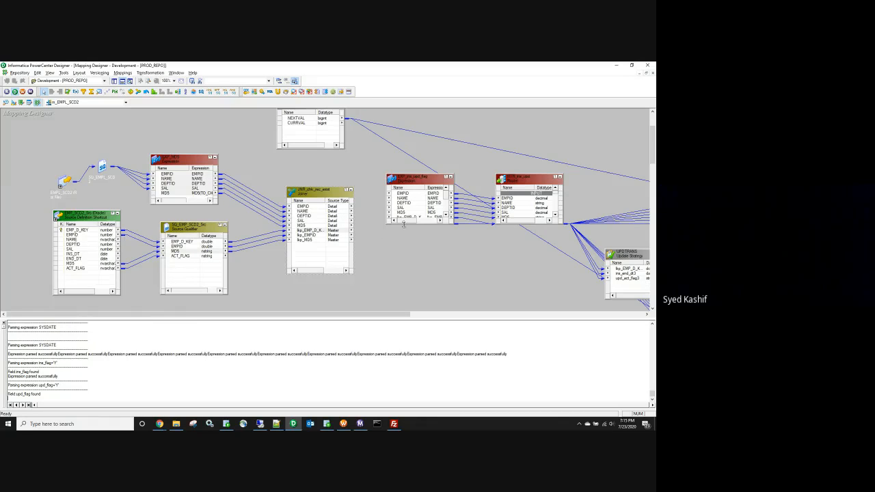
left_click(403, 226)
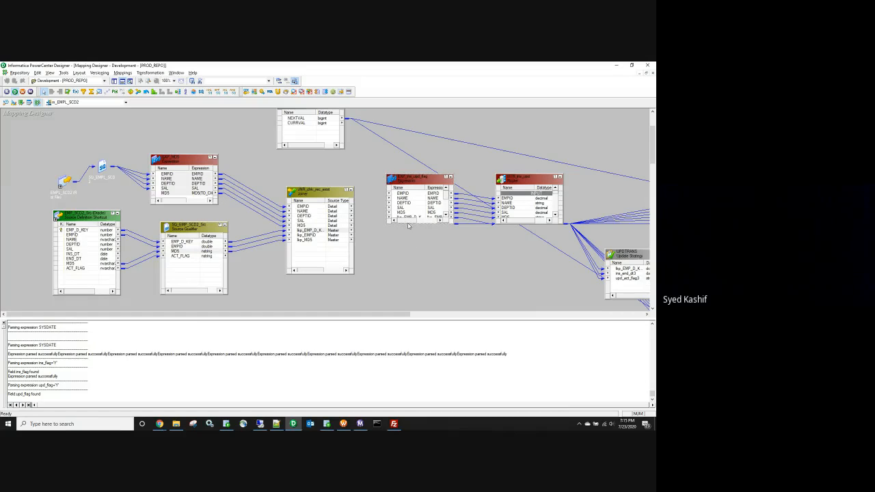
left_click_drag(406, 223, 417, 271)
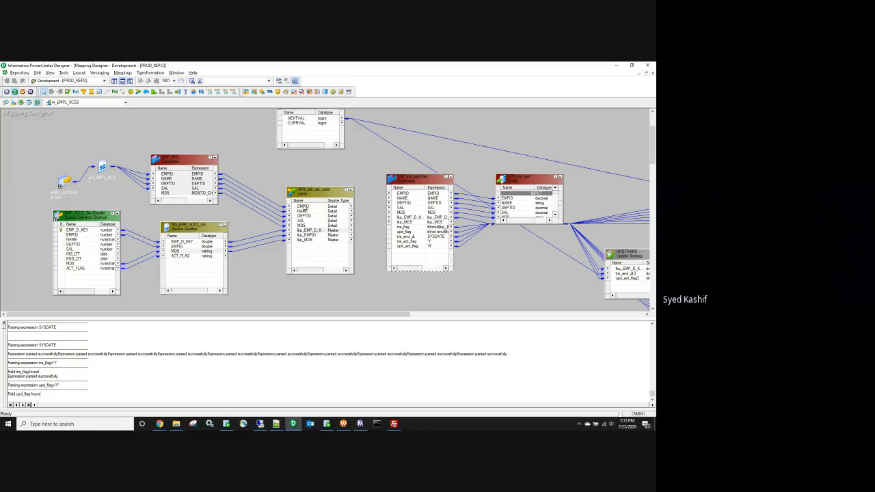
Step: Link joiner ports EMPID through SAL, plus lkp_EMP_D_KEY and lkp_MD5, into EXP_ins_upd_flag
left_click(306, 206)
left_click_drag(308, 215, 406, 222)
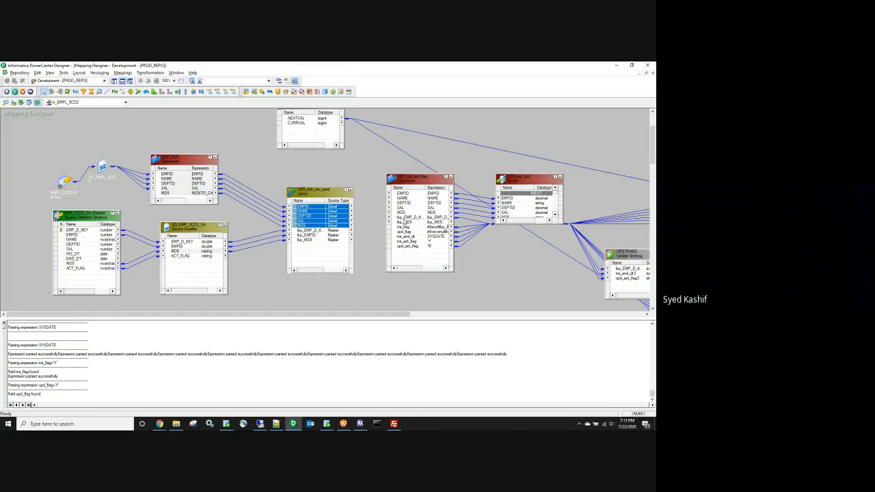
left_click_drag(345, 237, 413, 225)
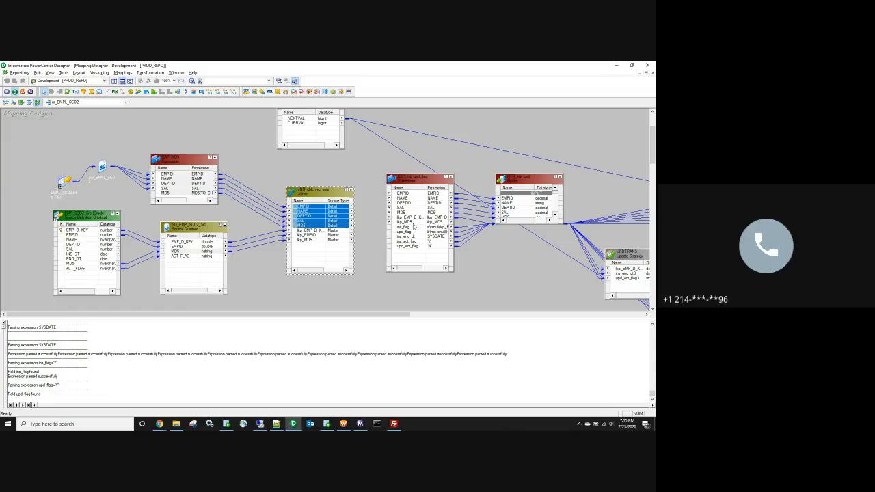
left_click(322, 231, "ctrl")
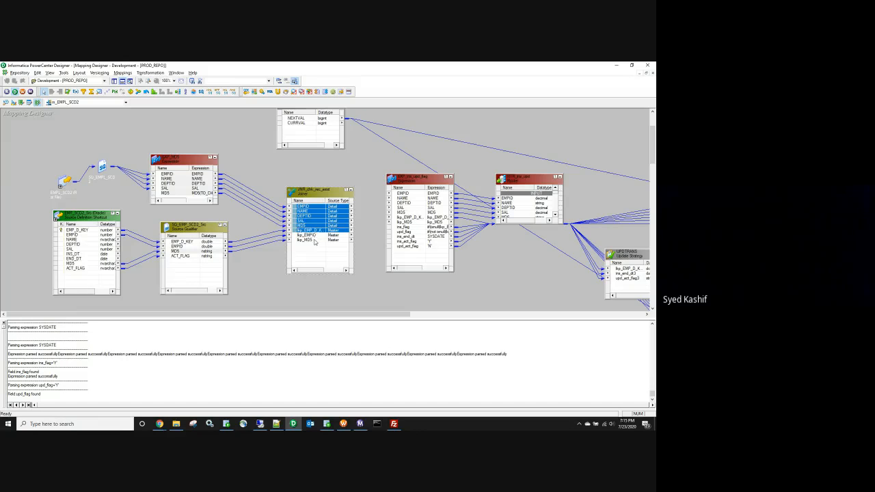
left_click(315, 240, "ctrl")
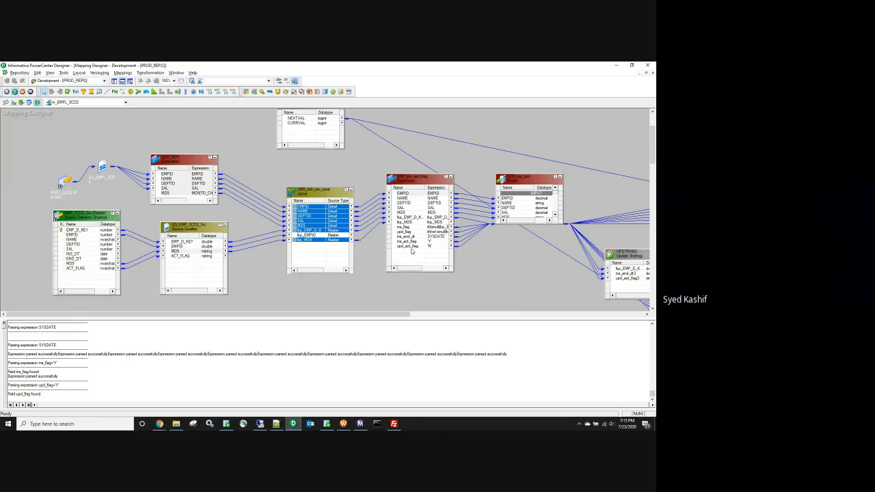
Step: Add output-only port ter_flag, precision 1, after upd_flag in EXP_ins_upd_flag and open its expression
double_click(412, 251)
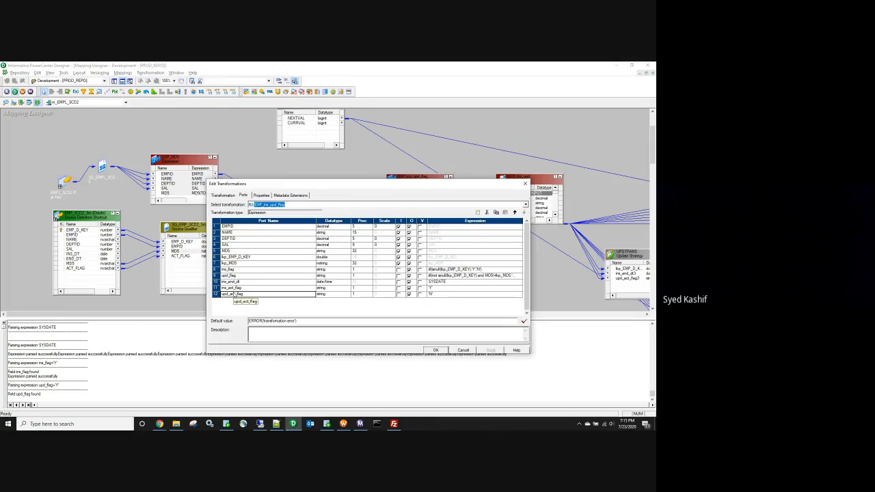
left_click(287, 276)
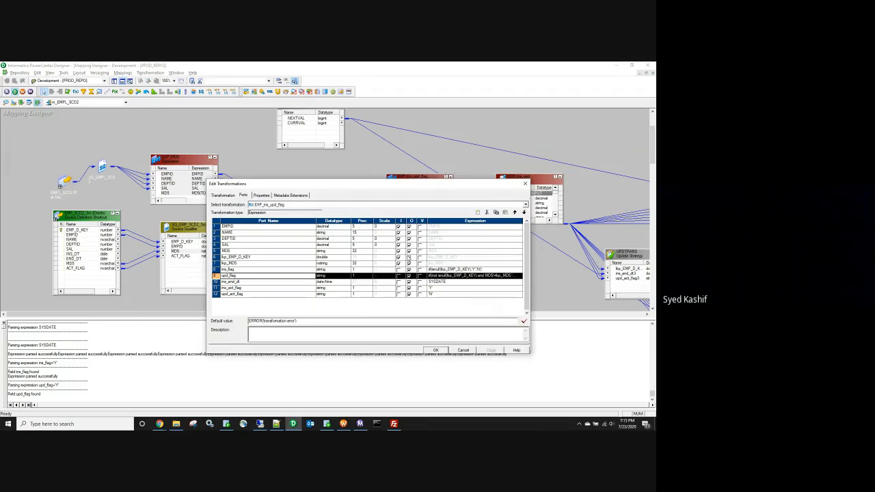
left_click(477, 213)
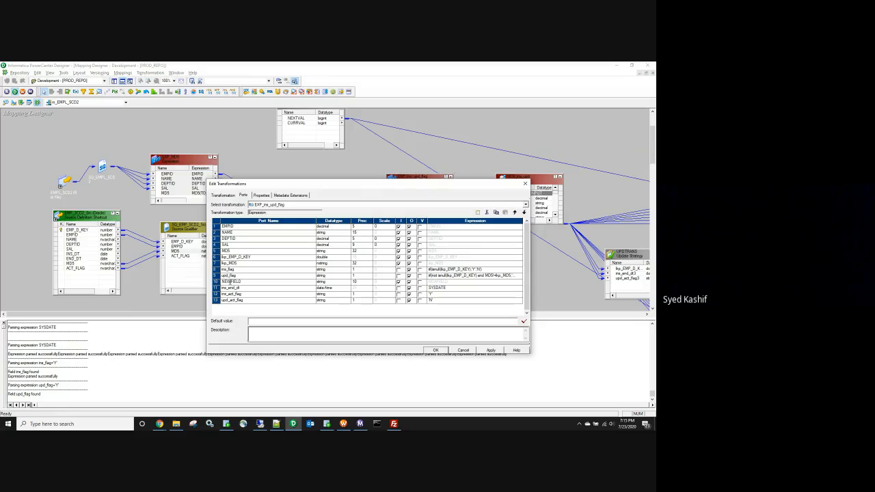
double_click(230, 283)
type("i")
type("er_flag")
left_click(357, 280)
type("1")
left_click(398, 282)
left_click(479, 281)
Step: Begin ter_flag's expression with iif(not isnull(lkp_EMP_D_KEY), inserting the lookup port
left_click(523, 281)
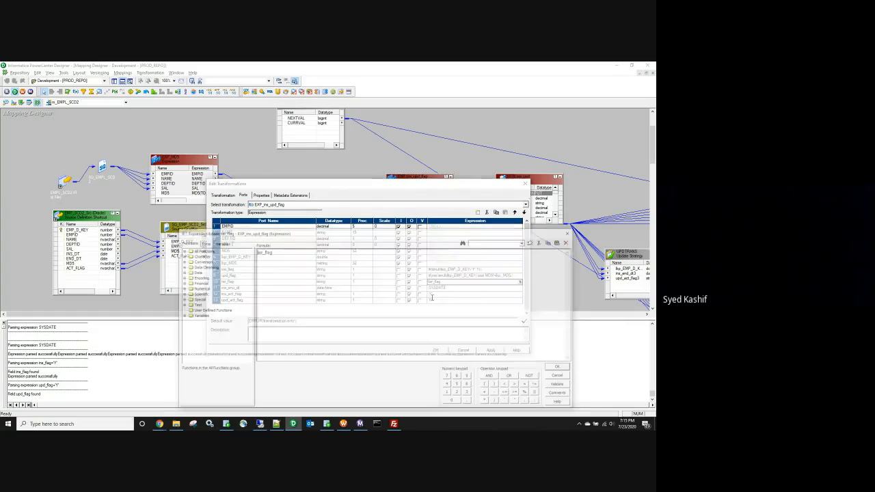
key("BackSpace")
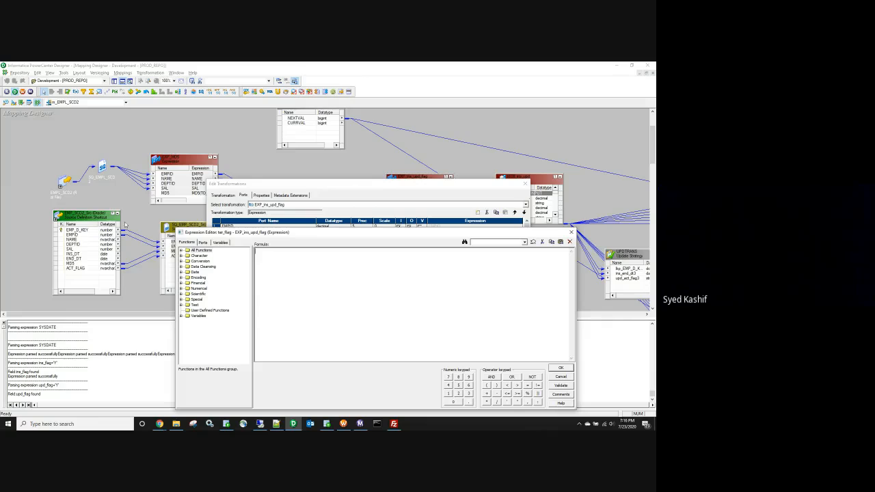
left_click(204, 243)
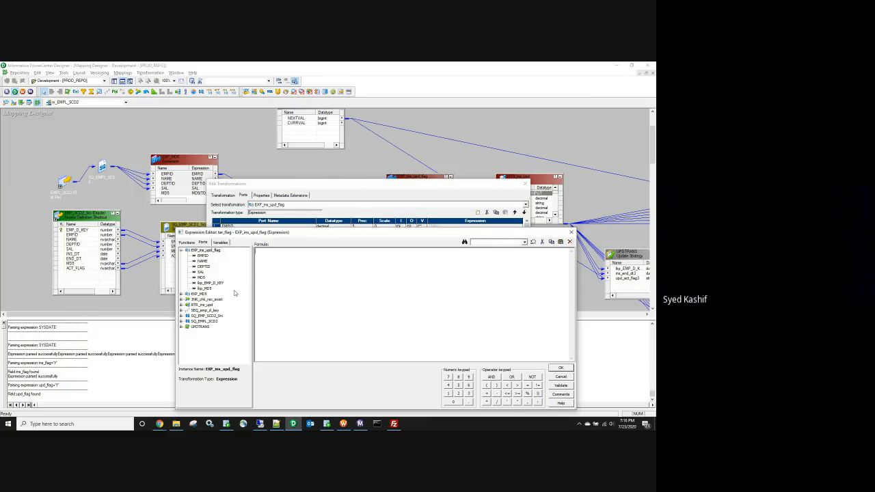
type("iif")
type("(not is")
type("s")
key("BackSpace")
key("BackSpace")
key("BackSpace")
type("not isnull(l")
double_click(214, 284)
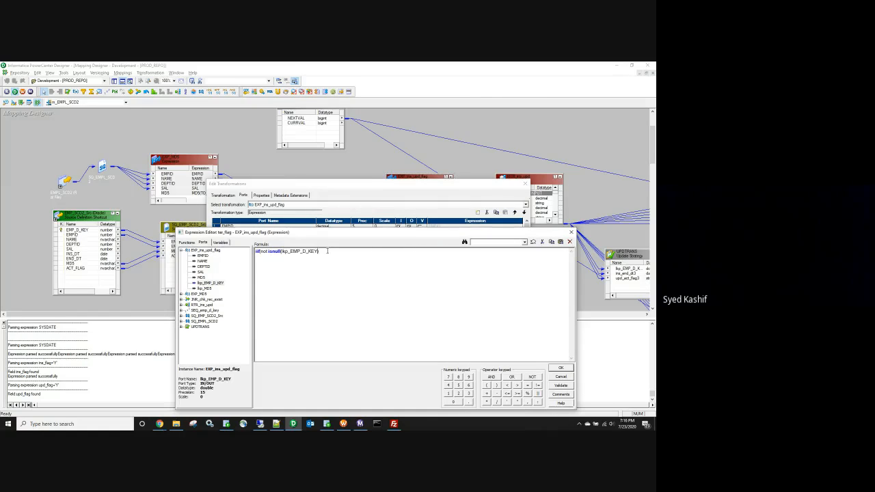
Step: Complete it as and isnull(EMPID),'Y','N'), validate the formula and accept it
type("and")
type(" isnull")
type("(")
double_click(203, 255)
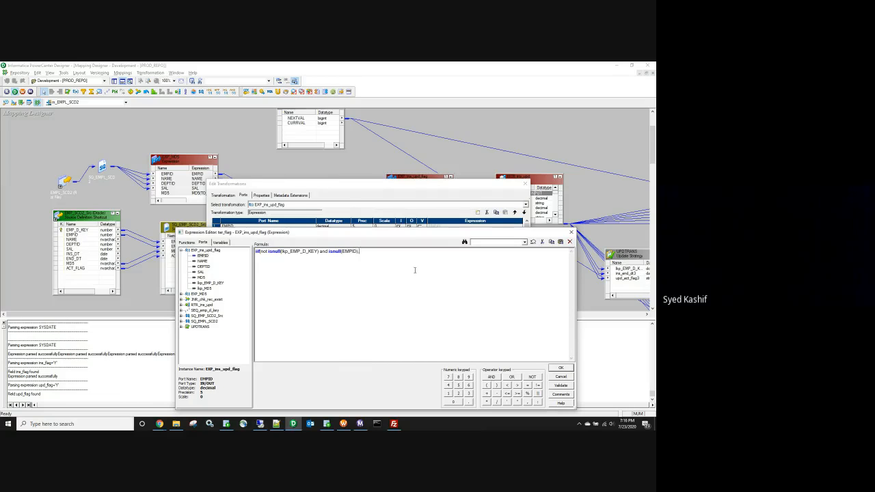
type(",'Y")
type(",'N')")
left_click(557, 387)
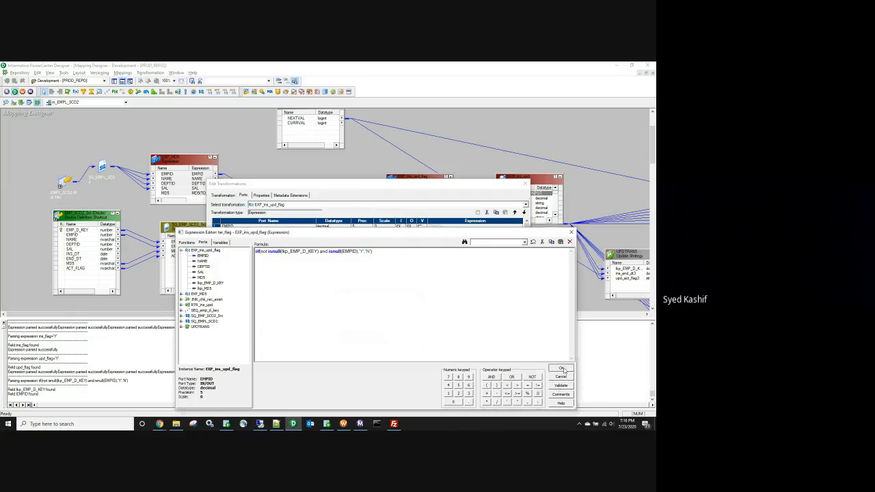
left_click(561, 369)
left_click(491, 350)
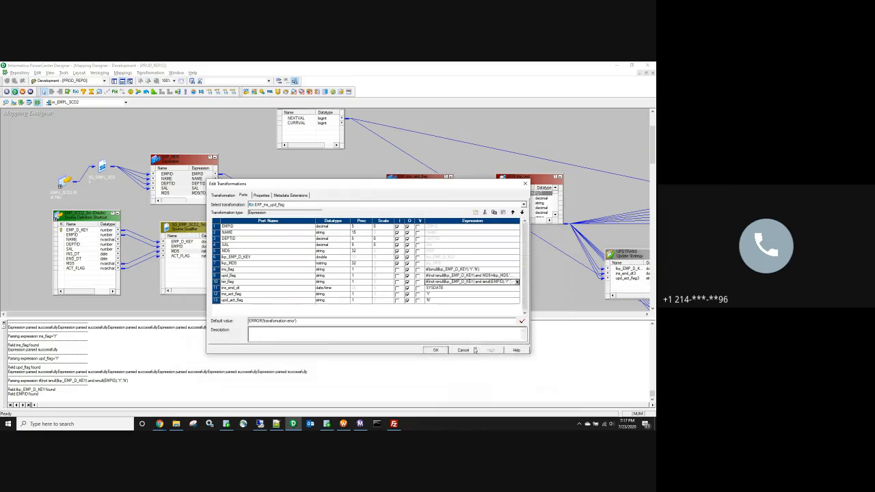
Step: Close the expression settings and link the ter_flag port to the RTR_ins_upd router
left_click(434, 351)
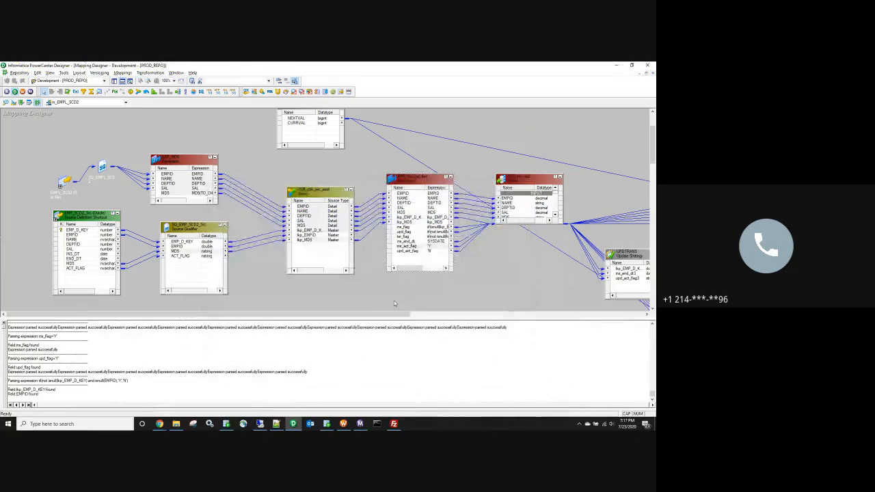
left_click(415, 315)
left_click_drag(416, 315, 476, 315)
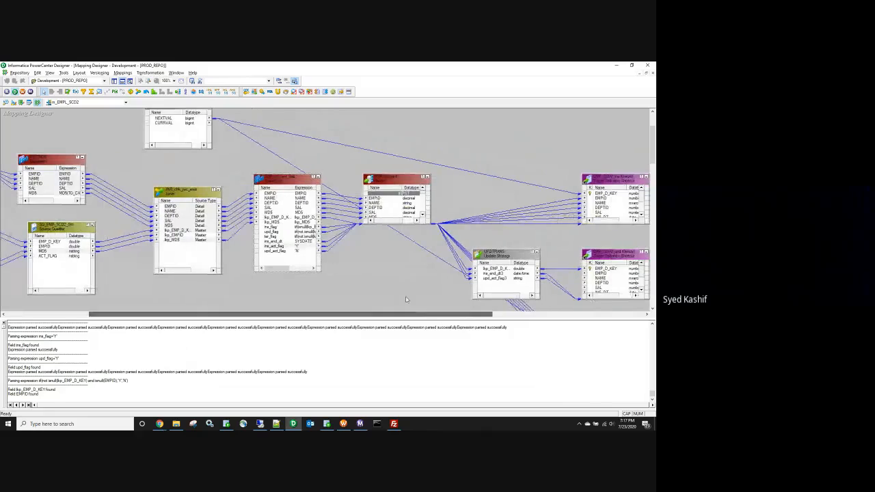
left_click(279, 237)
left_click_drag(280, 241, 390, 214)
Step: Move ter_flag up beside the other flags in the router and save the mapping
double_click(390, 214)
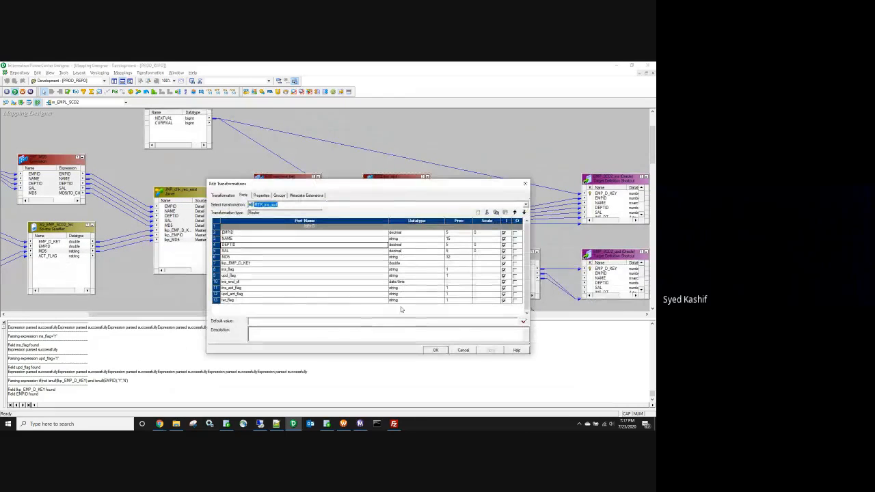
left_click(222, 301)
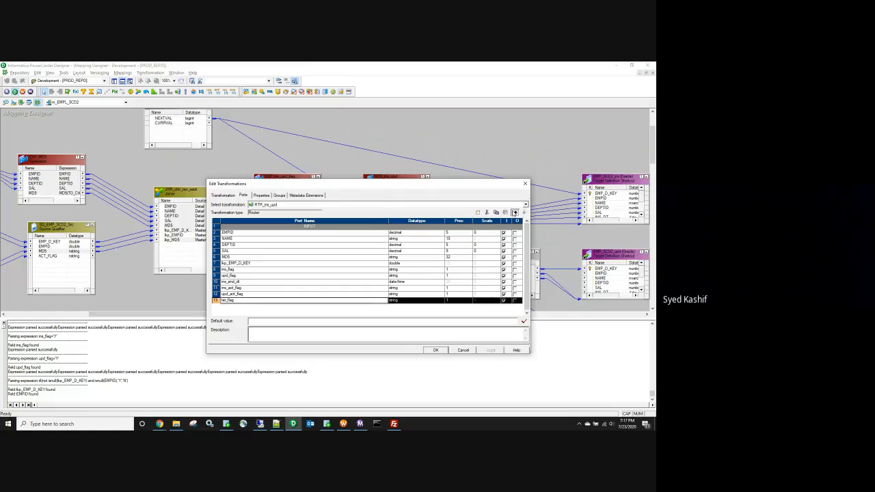
left_click(515, 212)
left_click(515, 212)
left_click(515, 212)
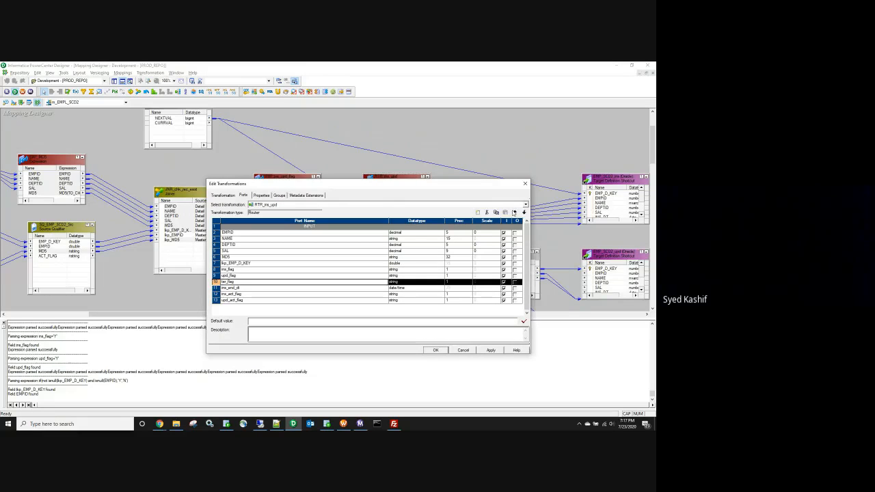
left_click(436, 350)
left_click(379, 290)
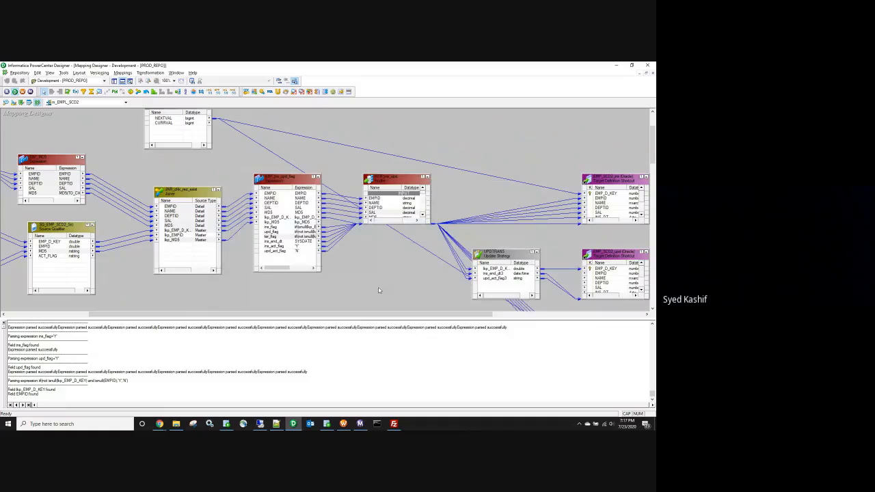
key("ctrl+s")
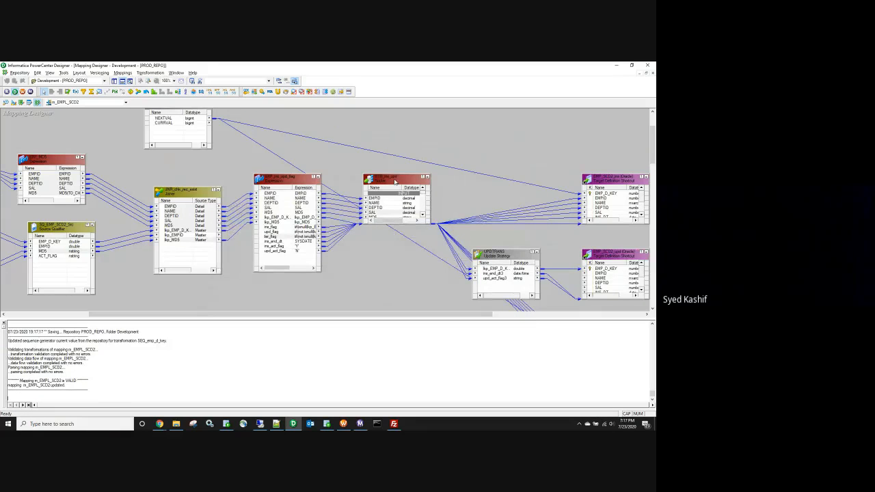
Step: Add a third router group after Upd and name it Ter
double_click(394, 181)
left_click(279, 196)
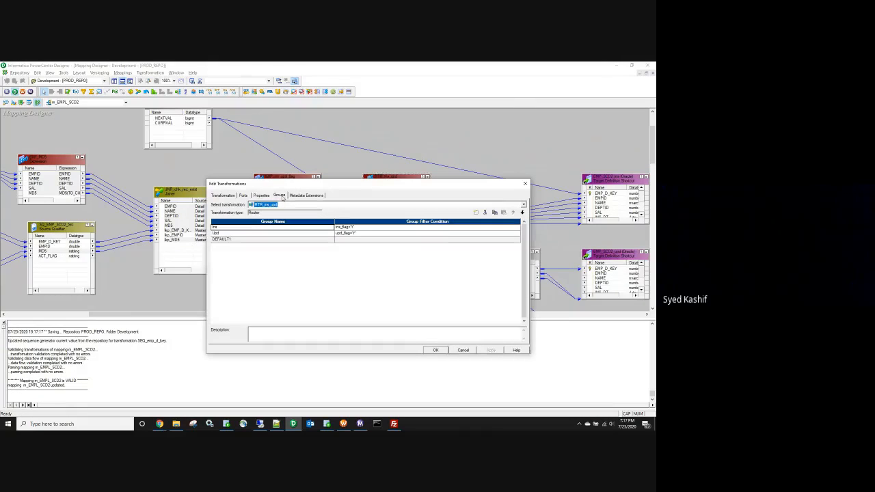
left_click(238, 234)
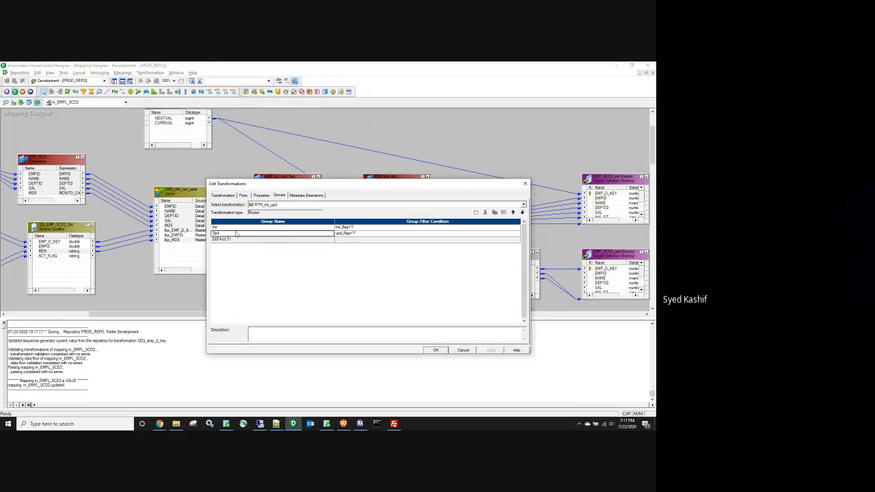
left_click(477, 212)
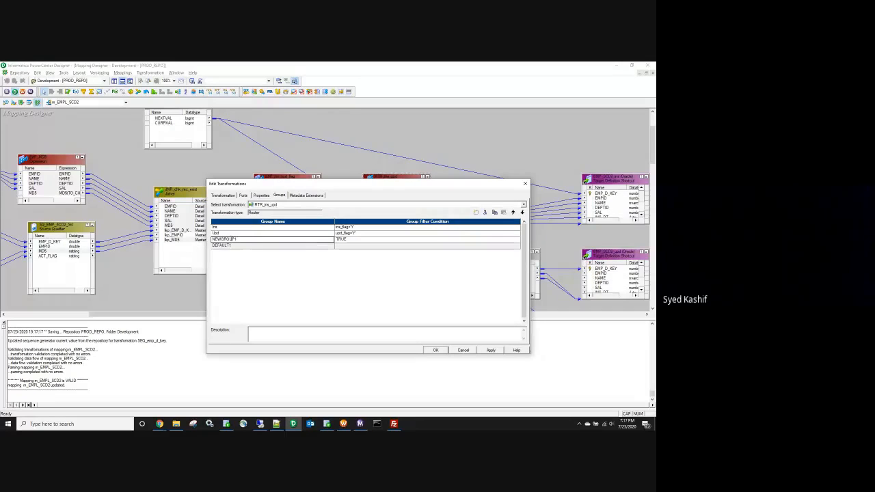
left_click(233, 238)
type("TER")
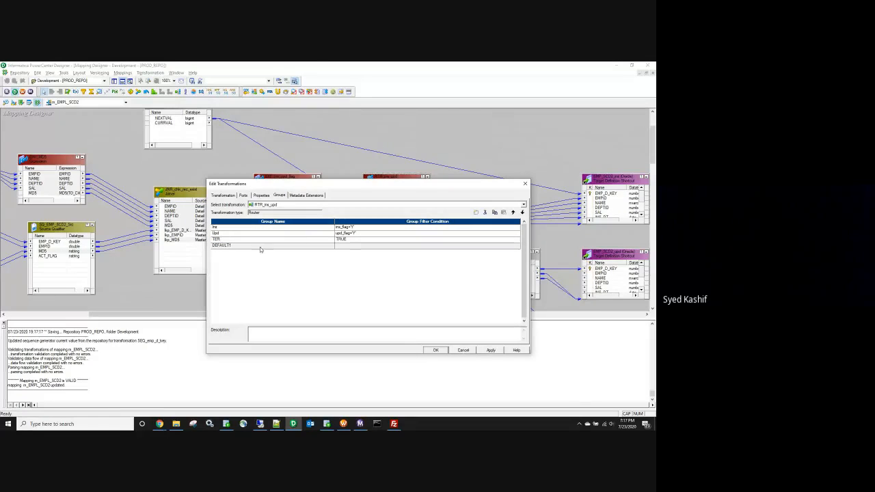
double_click(254, 239)
type("Ter")
Step: Set the Ter group's filter condition to ter_flag='Y' and enlarge the router to show its ports
left_click(367, 241)
left_click(518, 239)
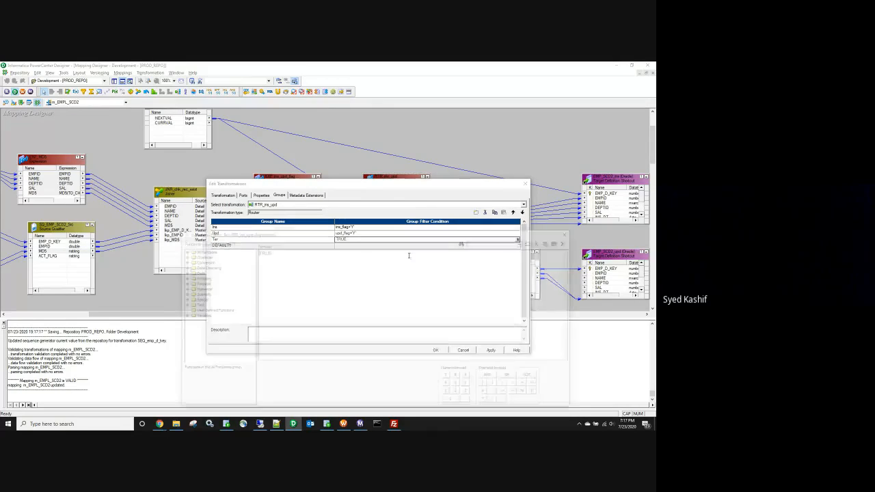
left_click(203, 243)
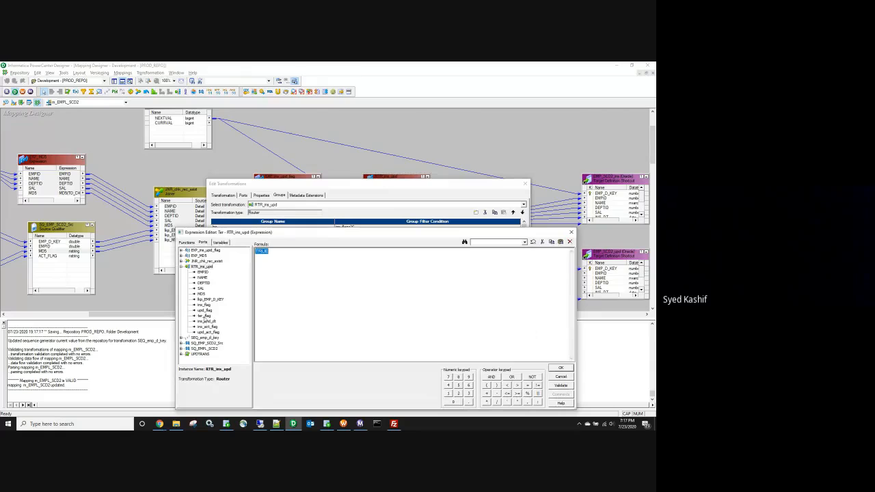
double_click(204, 316)
type("=")
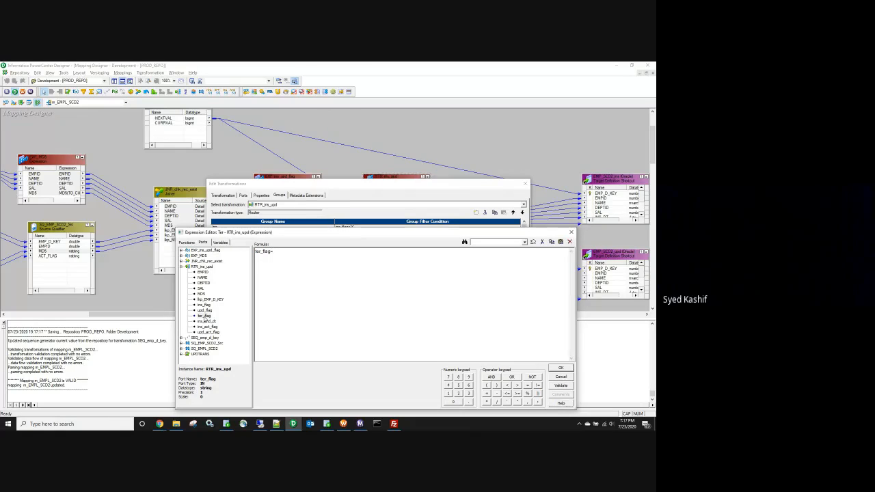
type("'Y'Y'")
left_click(564, 369)
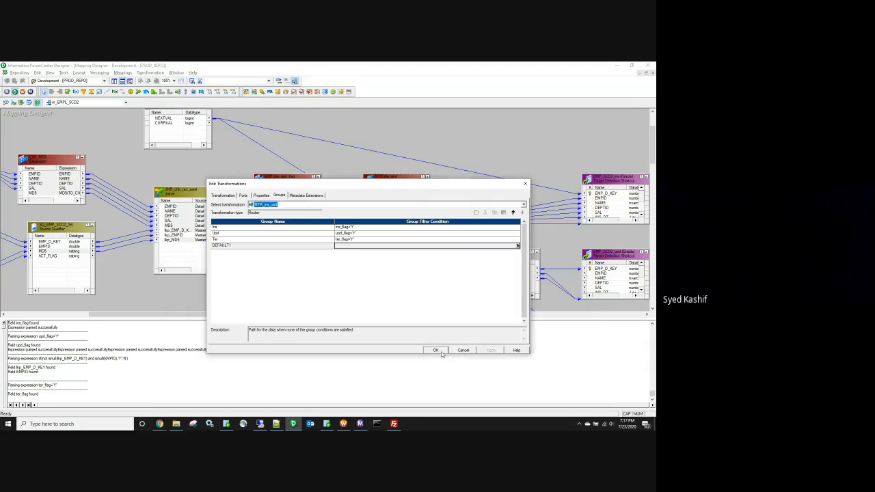
left_click(433, 349)
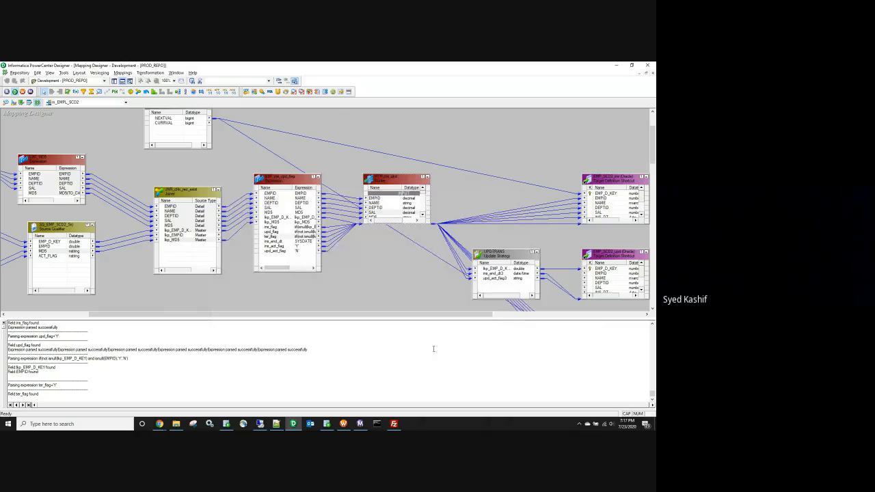
left_click_drag(391, 317, 444, 317)
scroll(308, 205, "down", 5)
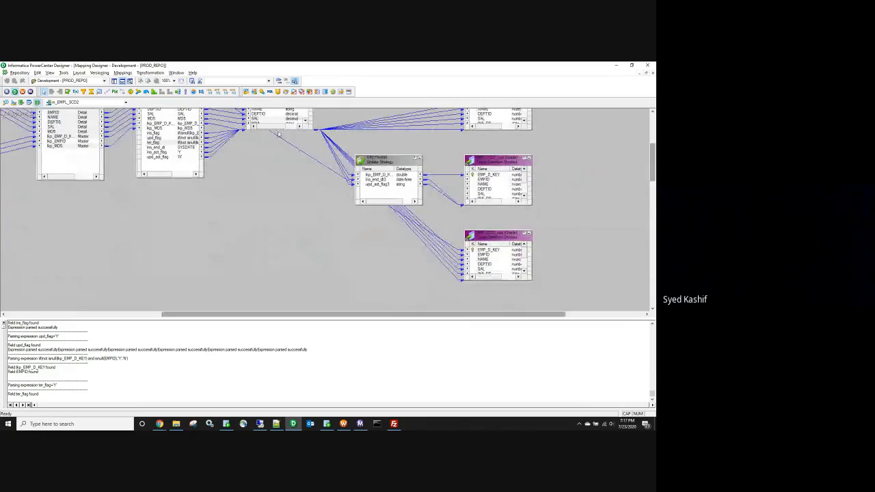
left_click_drag(279, 131, 277, 296)
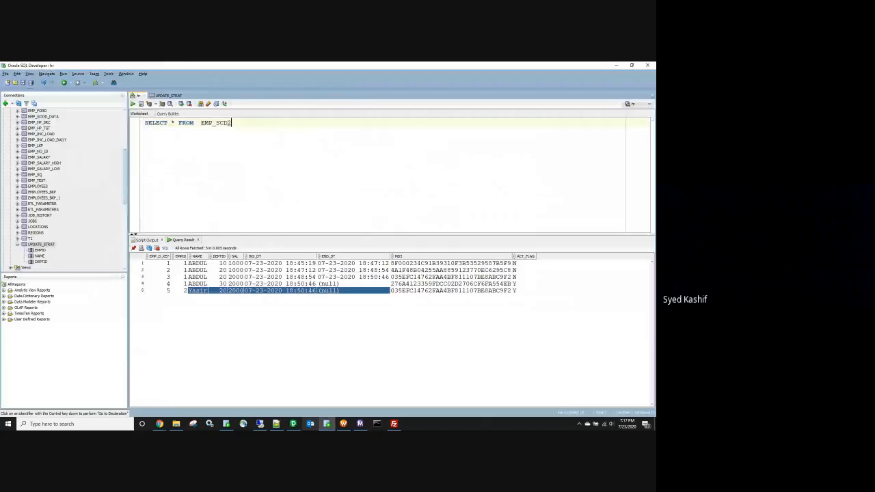
Step: Inspect rows 4 and 5 of the EMP_SCD2 query results, then return to PowerCenter Designer
left_click(326, 424)
left_click(328, 284)
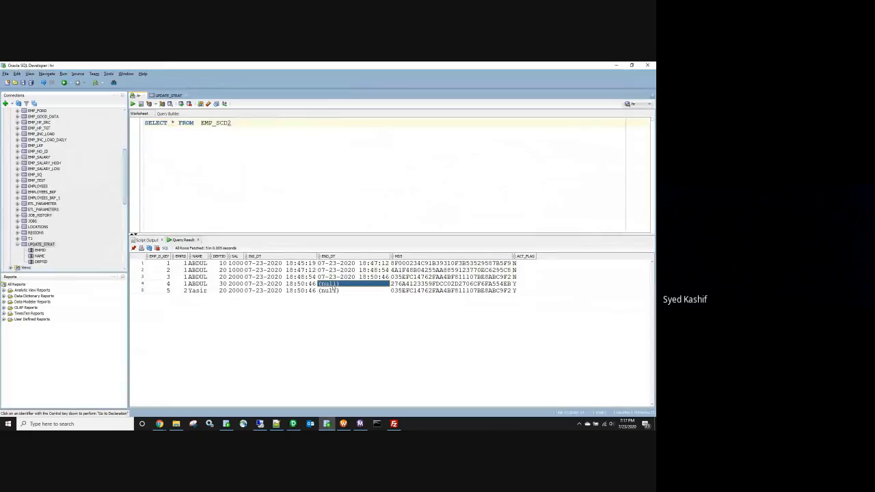
left_click(524, 286, "shift")
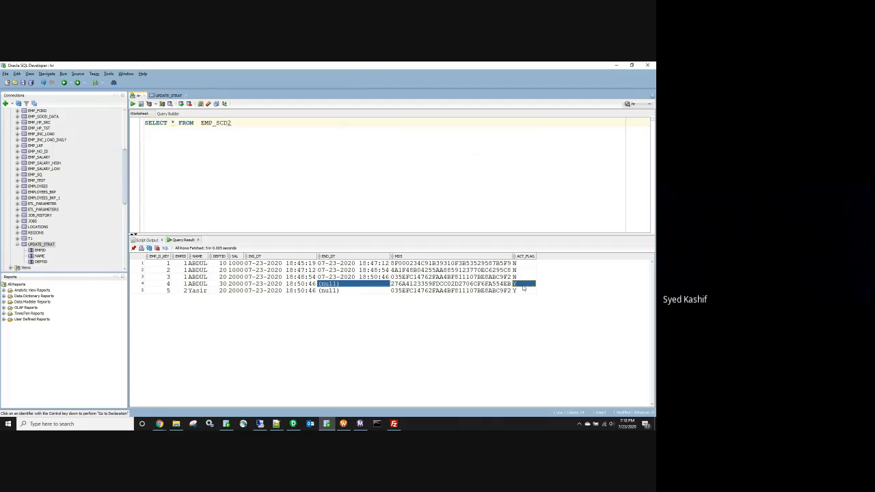
key("alt+Tab")
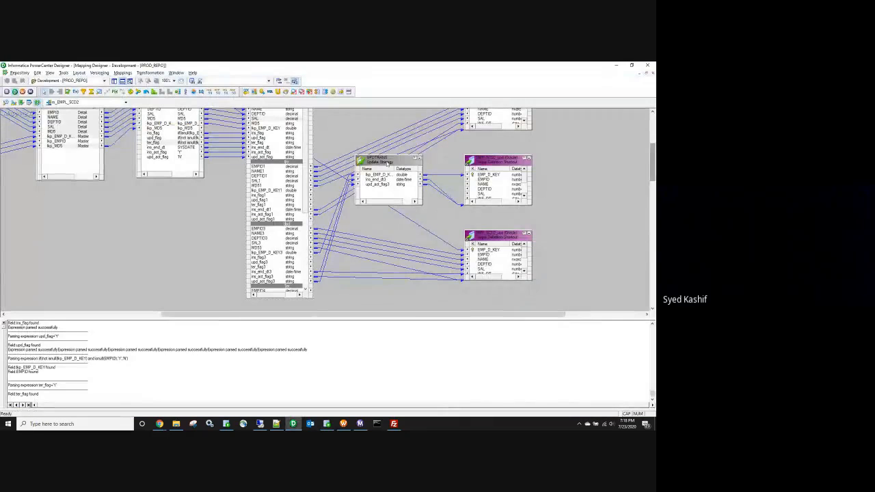
Step: Copy the update strategy and EMP_SCD2 target and paste duplicates onto the canvas
left_click(384, 163)
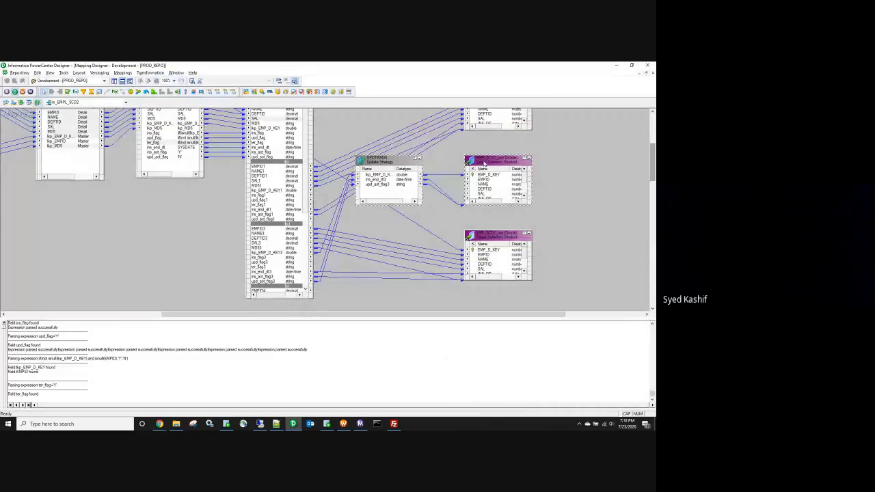
left_click(484, 164)
key("ctrl+c")
key("ctrl+v")
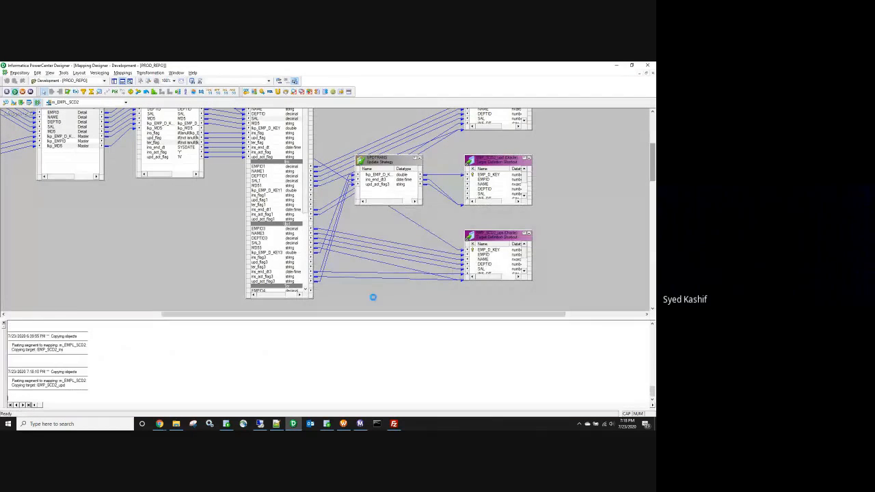
left_click_drag(386, 309, 352, 301)
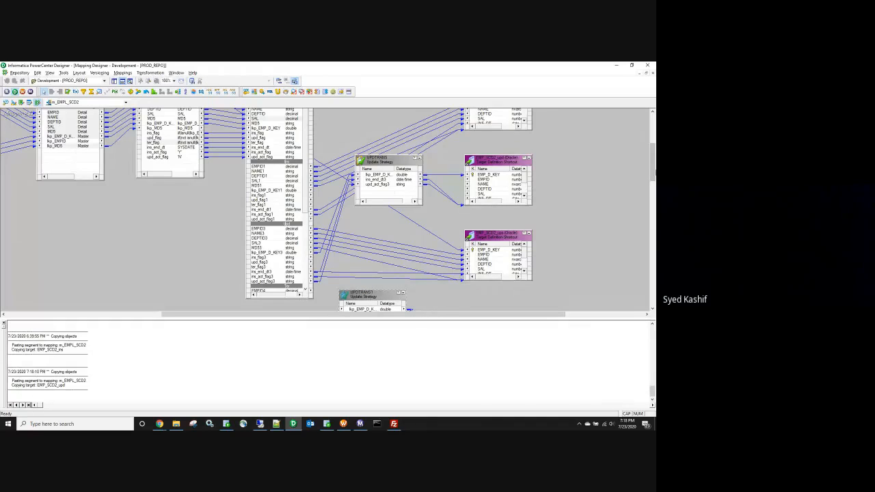
scroll(653, 178, "down", 1)
key("ctrl+v")
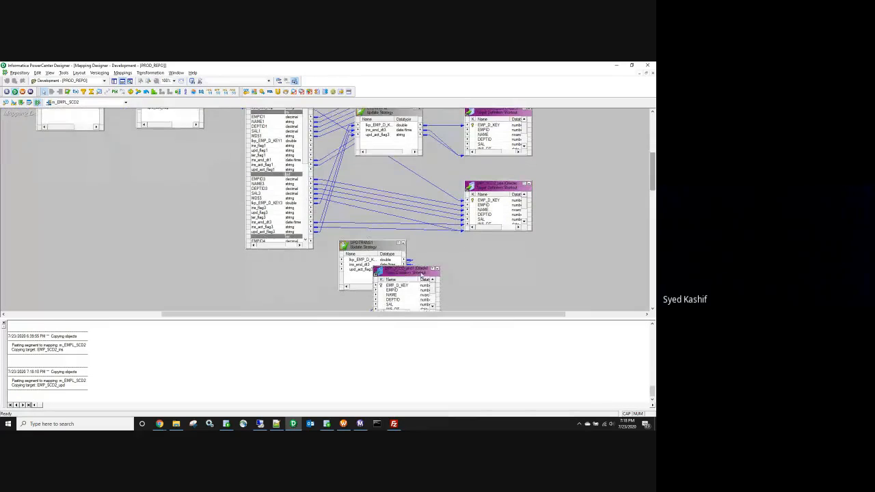
left_click_drag(421, 276, 475, 260)
Step: Rename the copied target instance to EMP_SCD2_ter
double_click(465, 257)
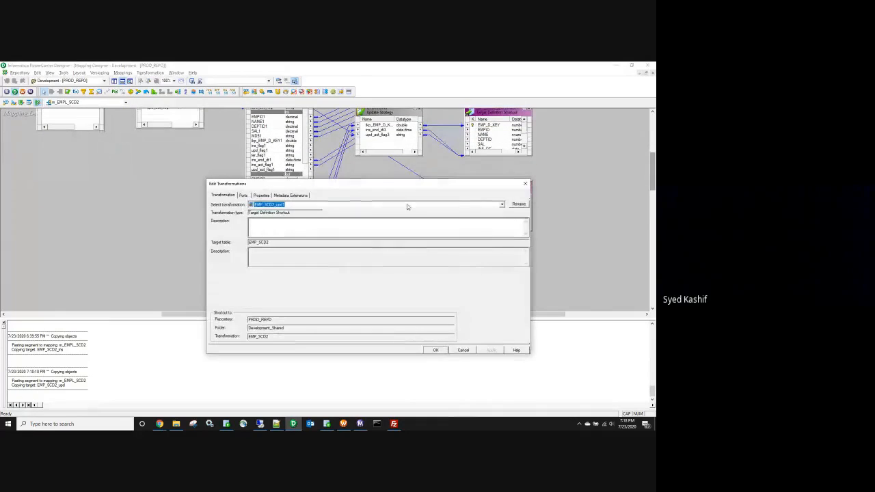
left_click(519, 204)
left_click_drag(333, 271, 326, 271)
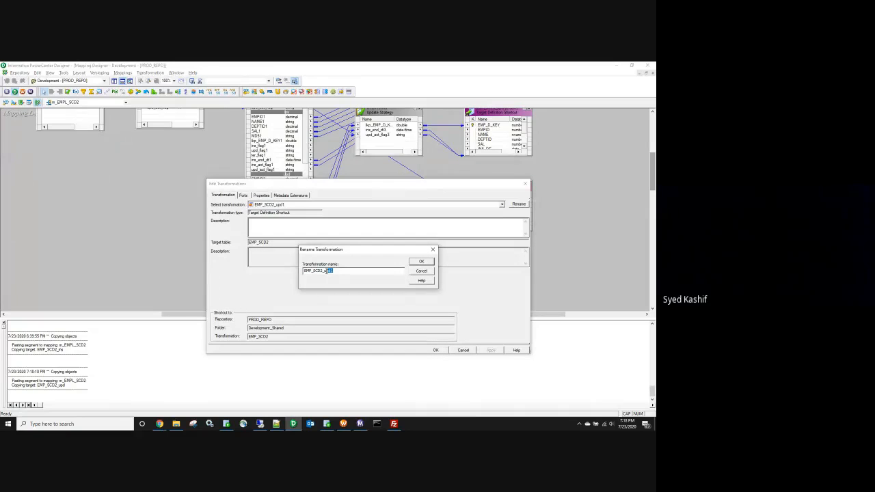
type("terter")
left_click(419, 262)
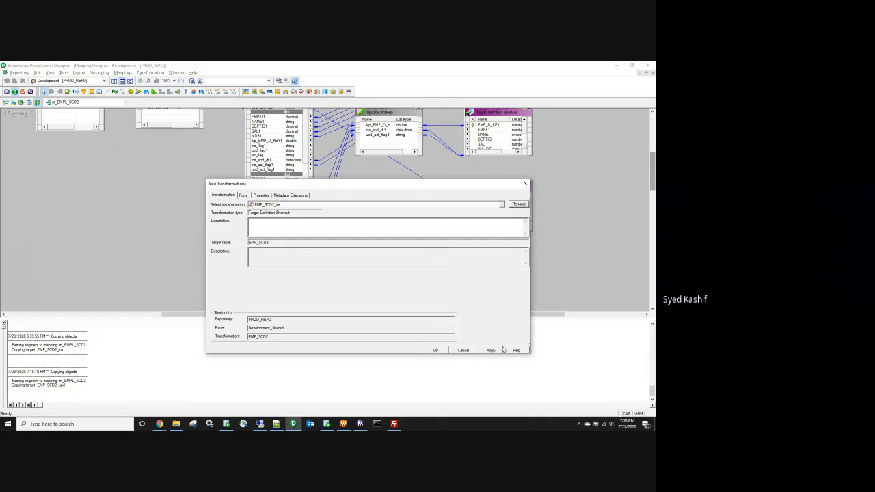
left_click(490, 350)
left_click(438, 351)
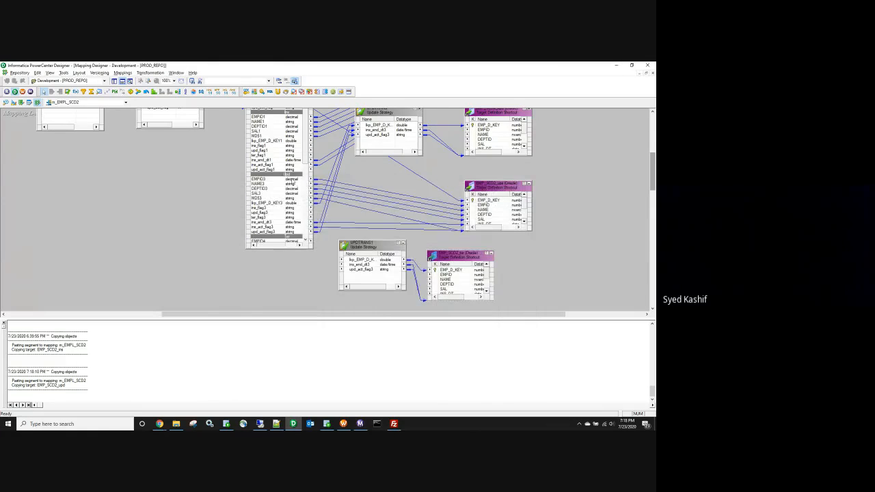
Step: Link the Ter group's lkp_EMP_D_KEY4, ins_end_dt4 and upd_act_flag4 ports into UPDTRANS1
left_click_drag(310, 152, 313, 196)
left_click_drag(373, 241, 373, 222)
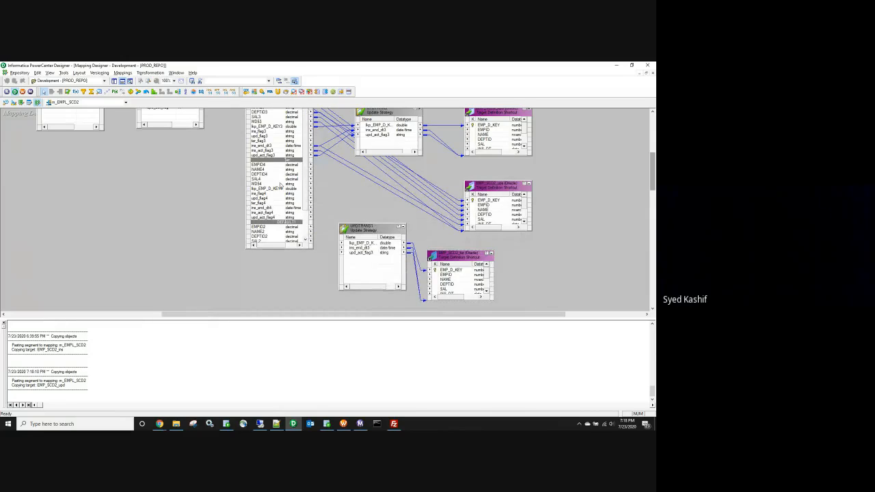
left_click(270, 188)
left_click_drag(294, 188, 361, 243)
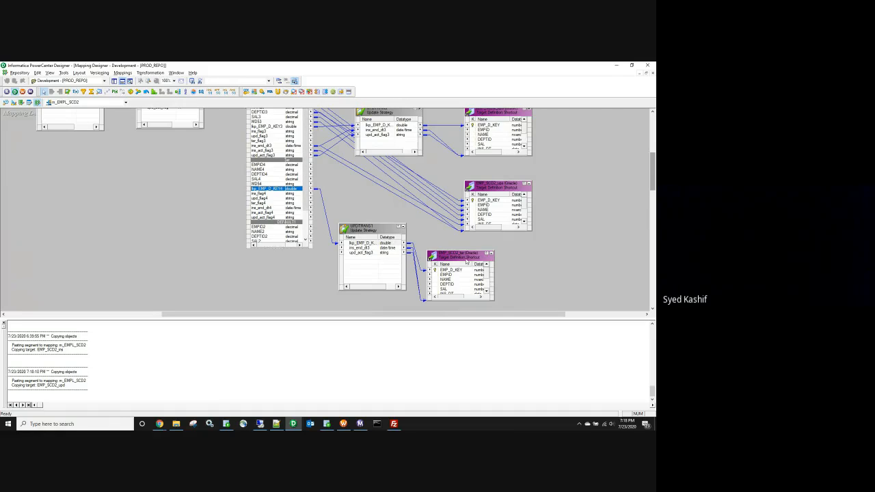
left_click_drag(458, 255, 454, 233)
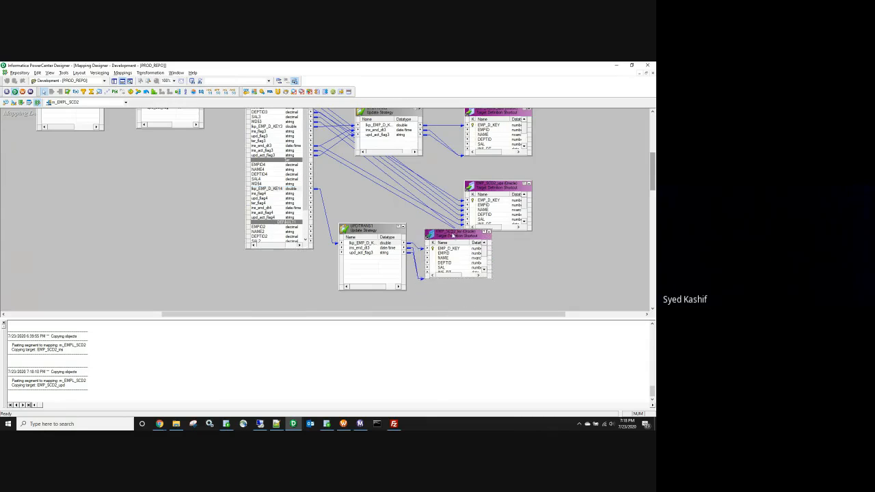
left_click(266, 208)
left_click_drag(265, 208, 369, 247)
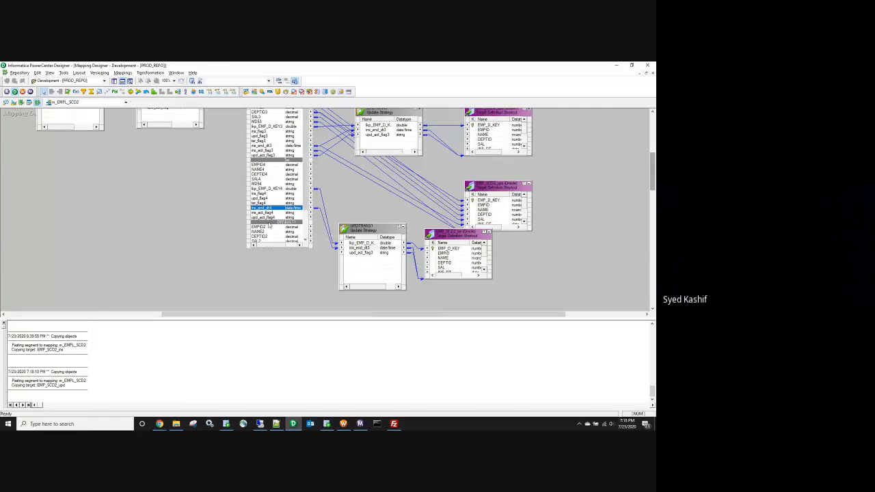
left_click_drag(270, 218, 353, 254)
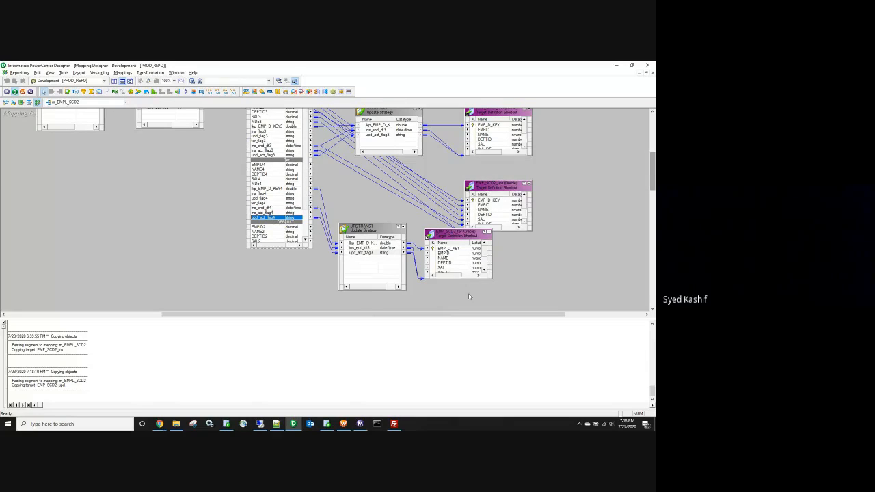
Step: Save the mapping, then refresh the session's mapping in Workflow Manager and save the workflow
key("ctrl+s")
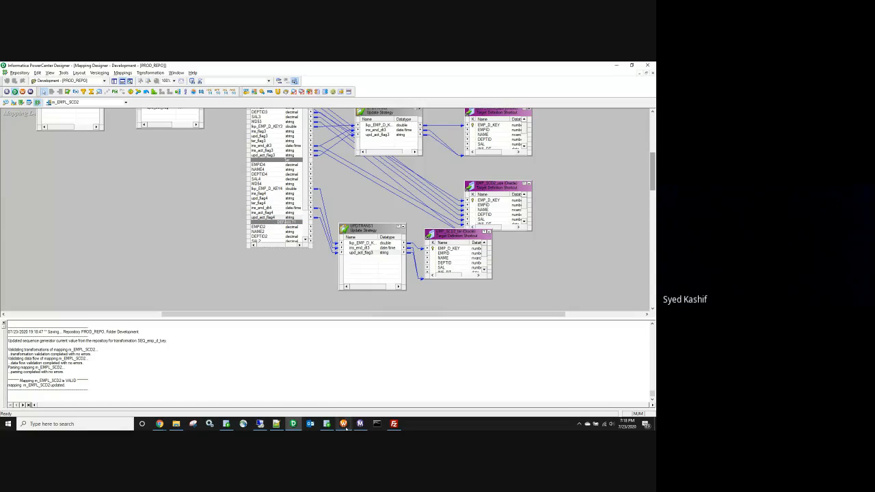
left_click(345, 425)
right_click(259, 139)
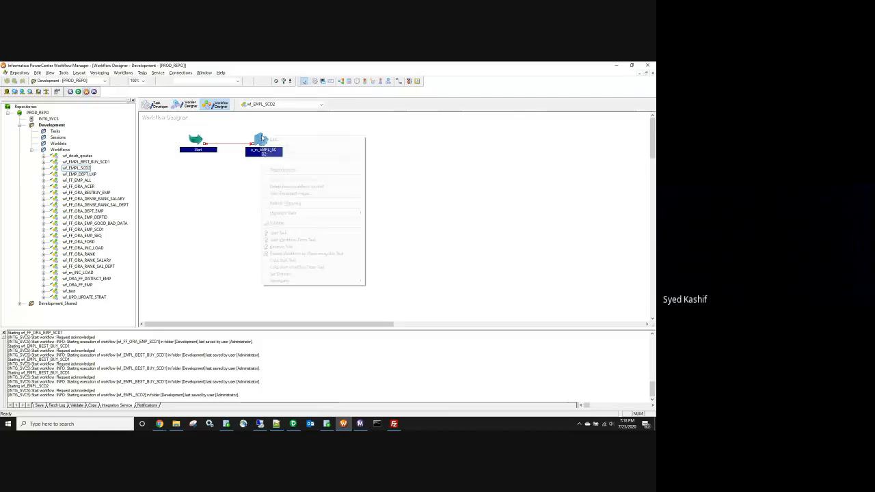
left_click(287, 204)
key("ctrl+s")
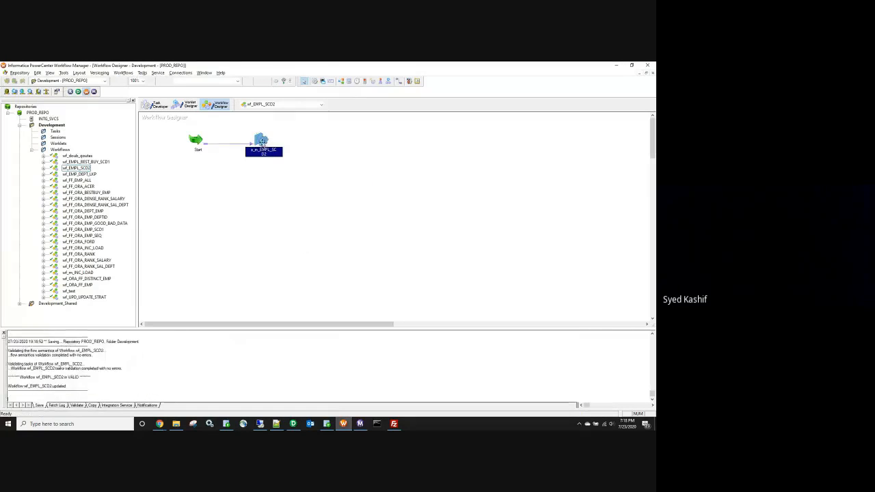
left_click(293, 424)
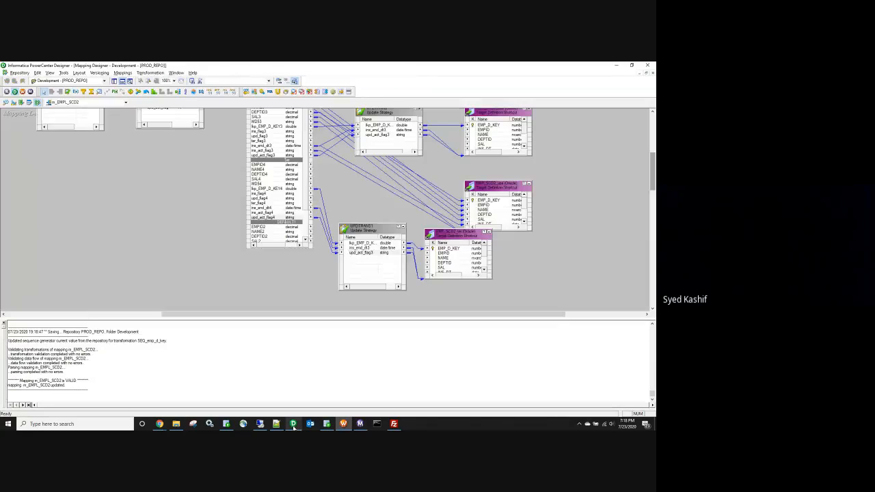
right_click(342, 179)
Step: Review EXP_ins_upd_flag's ter_flag expression, collapse the transformation, and bring up the EMP_SCD2 query results
left_click(369, 225)
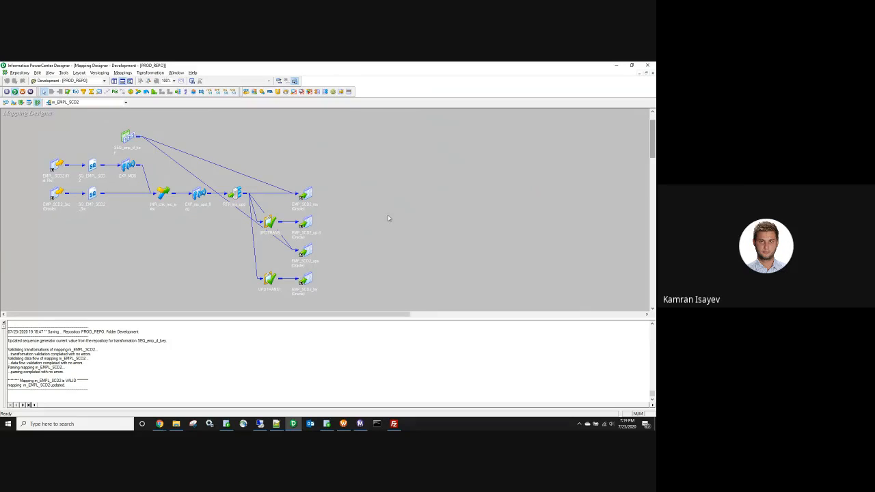
double_click(200, 194)
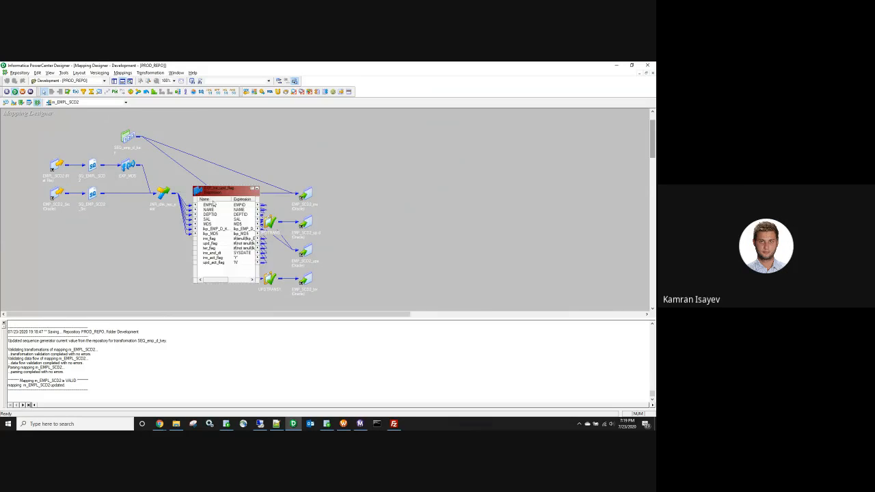
double_click(222, 250)
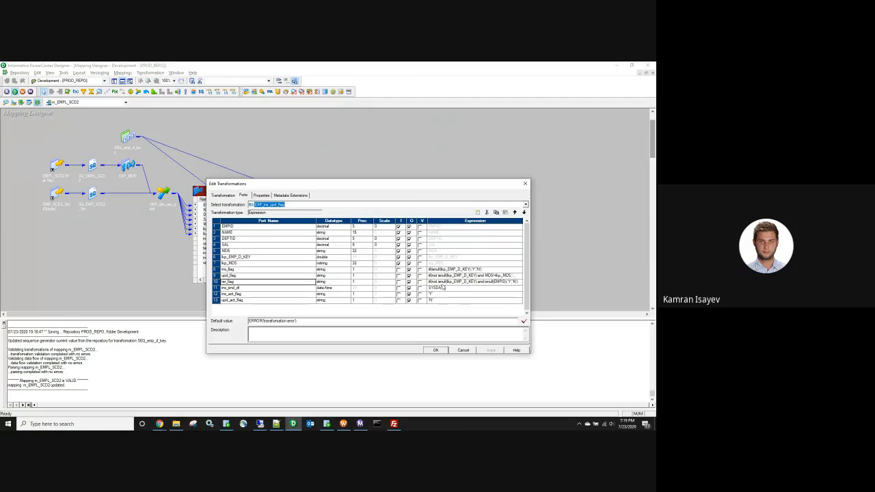
left_click(439, 282)
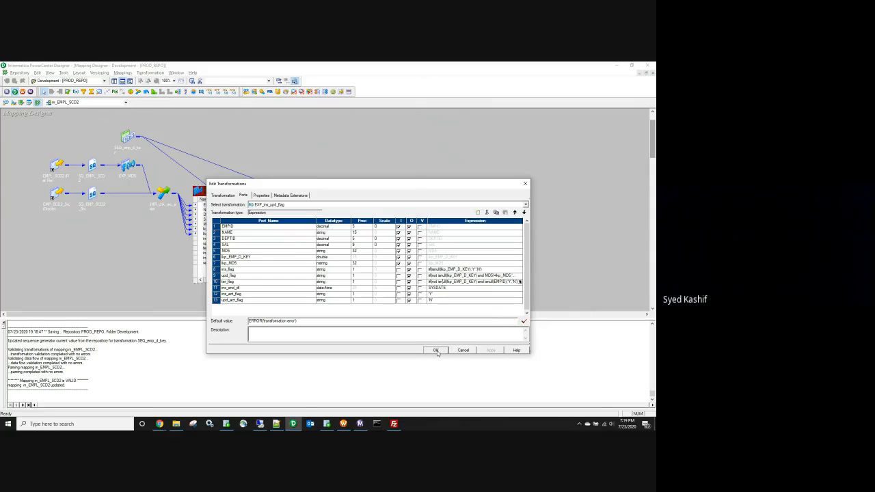
left_click(436, 350)
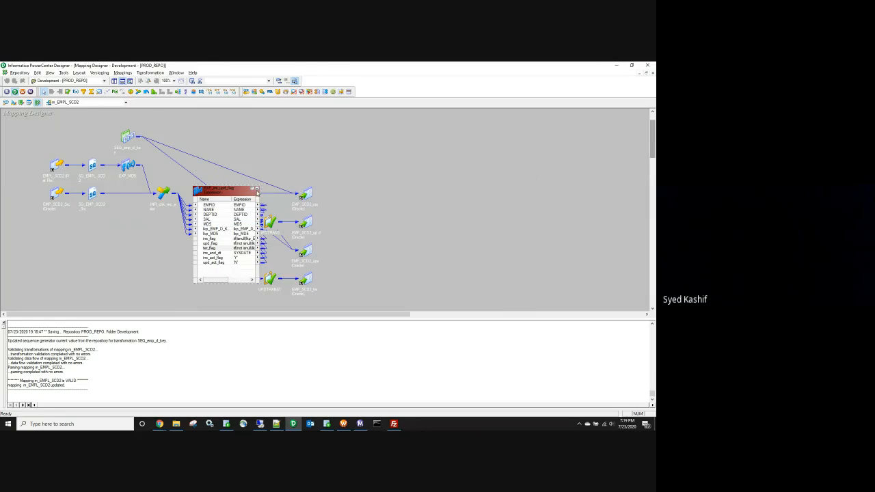
left_click(255, 188)
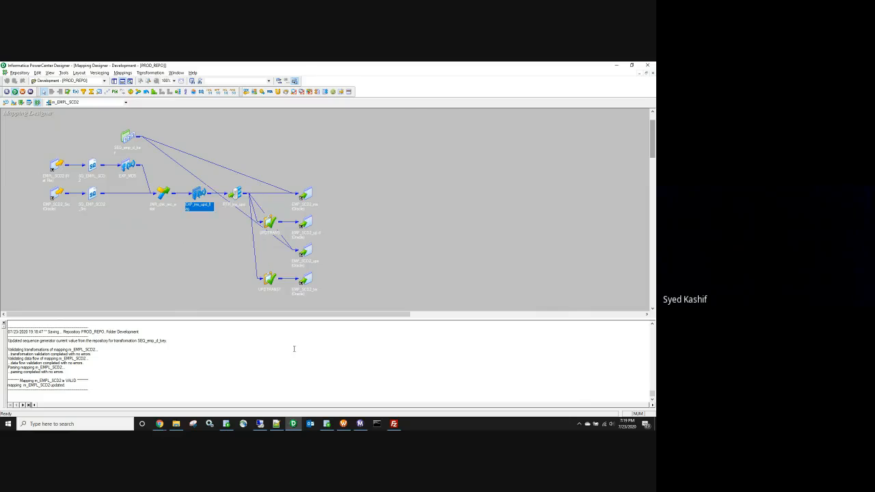
left_click(360, 424)
left_click(326, 423)
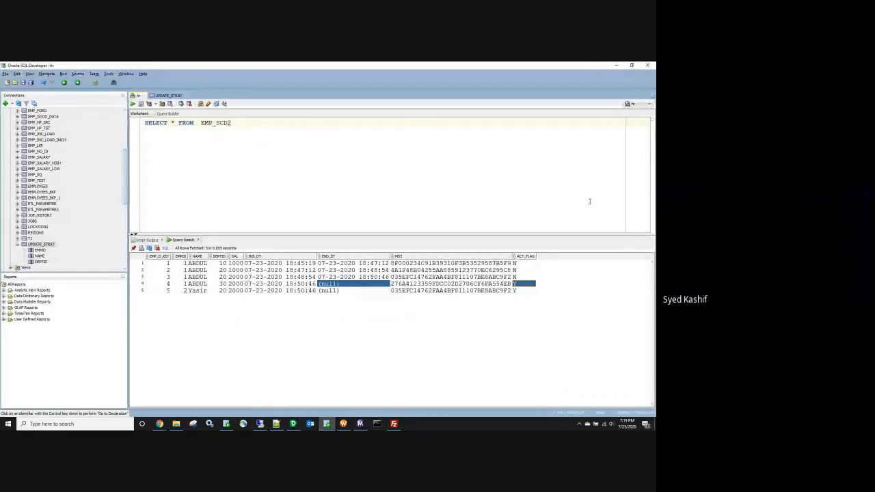
Step: Restart the latest wf_EMPL_SCD2 run from Workflow Monitor
left_click(616, 65)
left_click(160, 104)
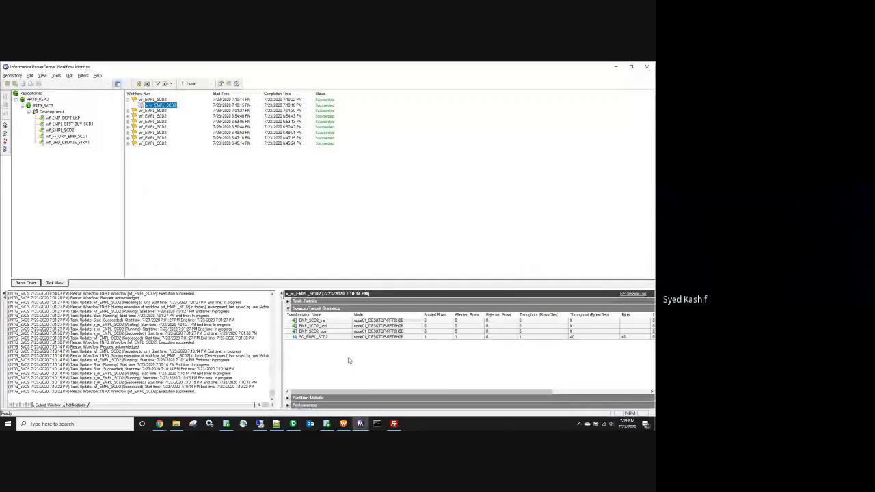
left_click(154, 100)
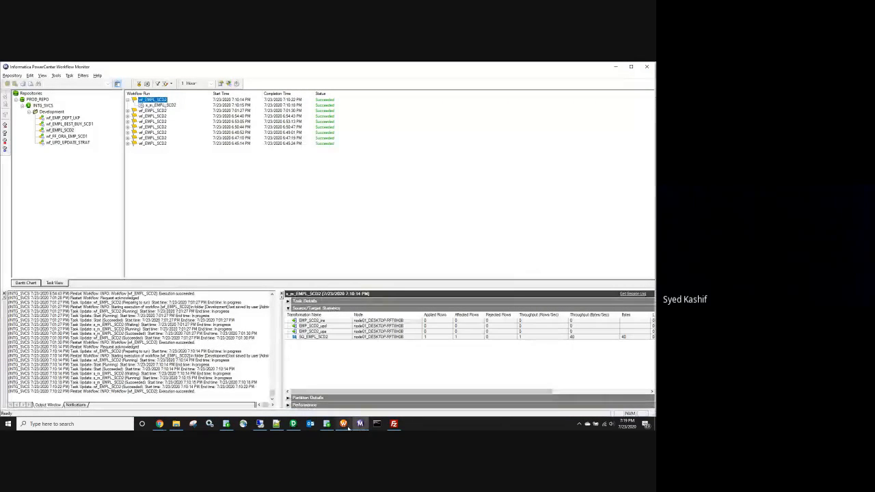
right_click(155, 102)
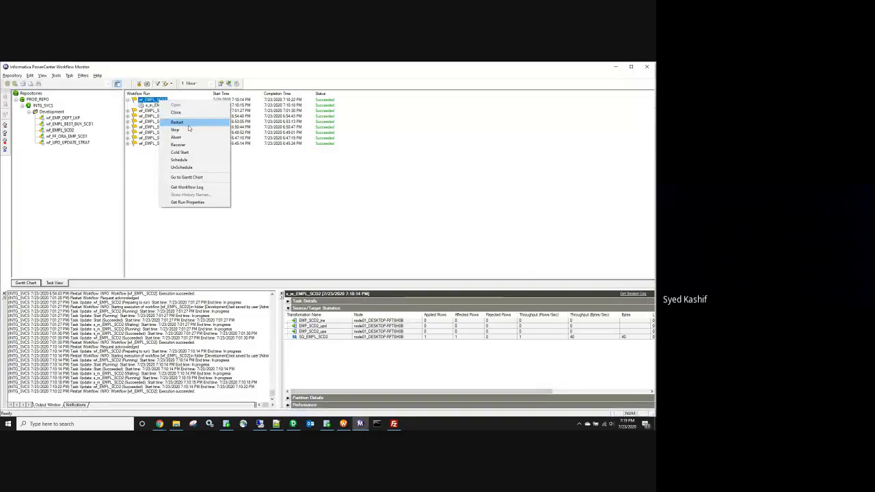
left_click(186, 123)
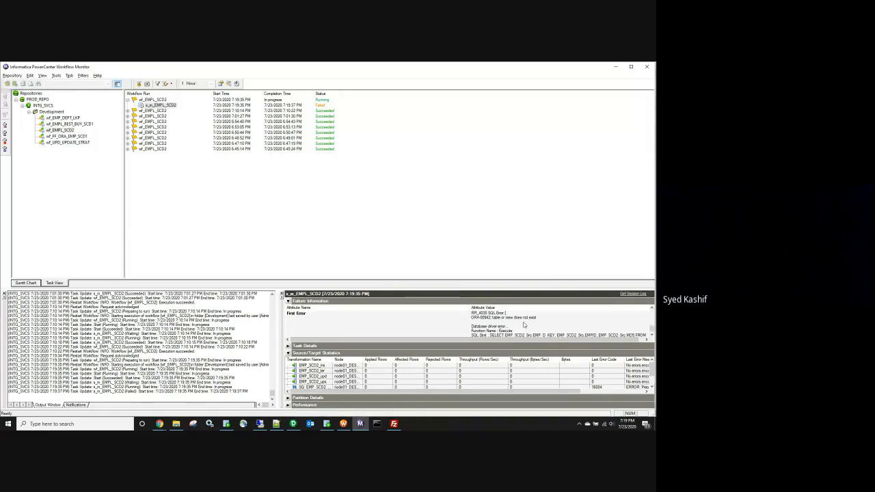
Step: In the session's SQ_EMP_SCD2_Src settings, correct the User Defined Join to EMP_SCD2.ACT_FLAG='Y'
left_click(343, 424)
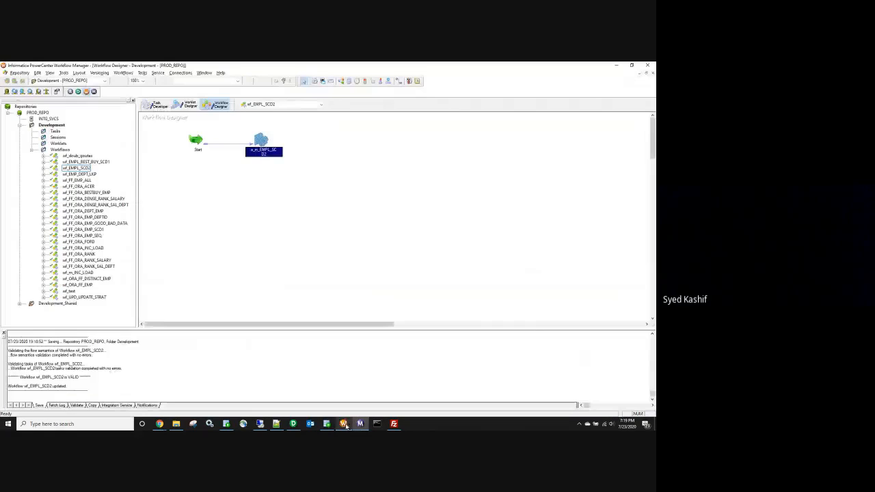
double_click(257, 140)
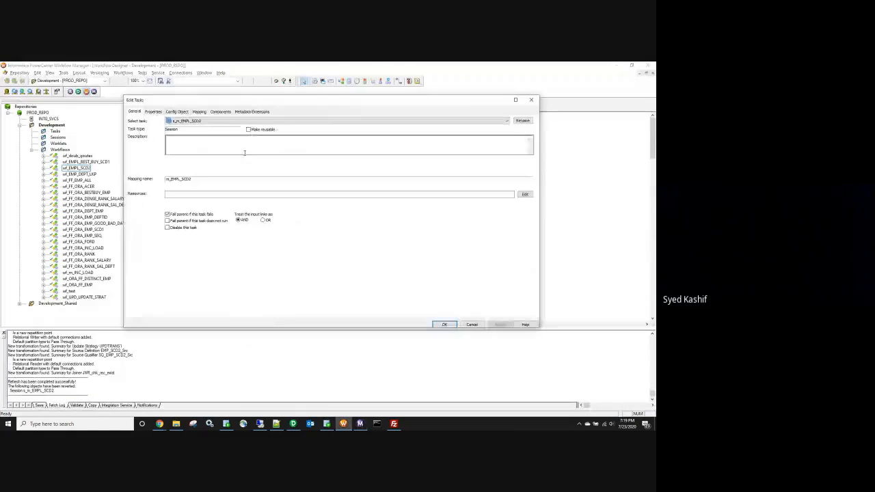
left_click(198, 112)
left_click(162, 170)
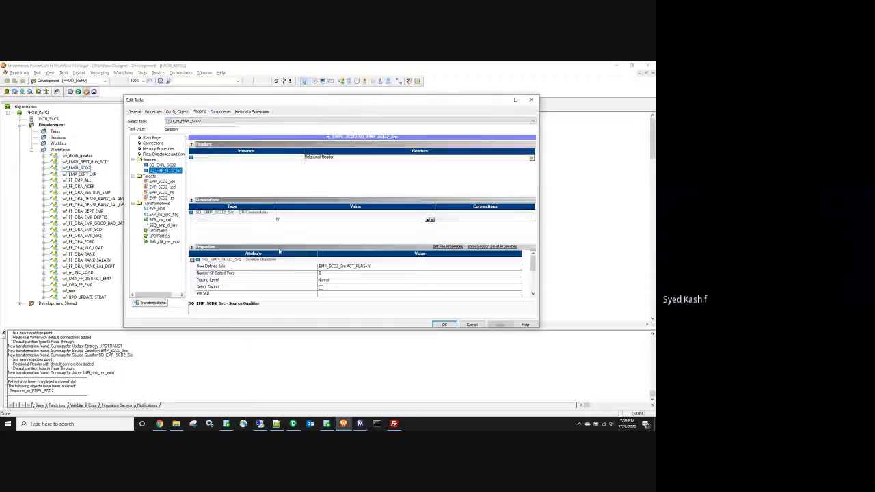
left_click(347, 268)
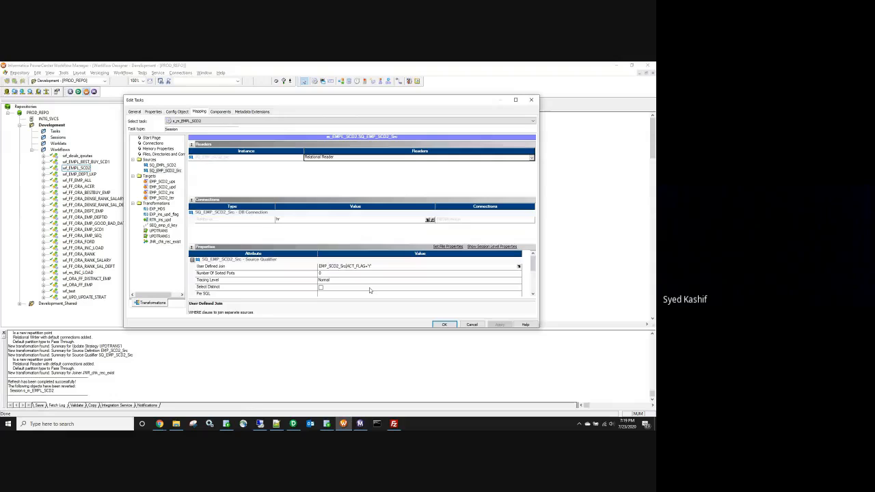
key("BackSpace")
key("BackSpace")
key("BackSpace")
key("BackSpace")
scroll(490, 299, "down", 3)
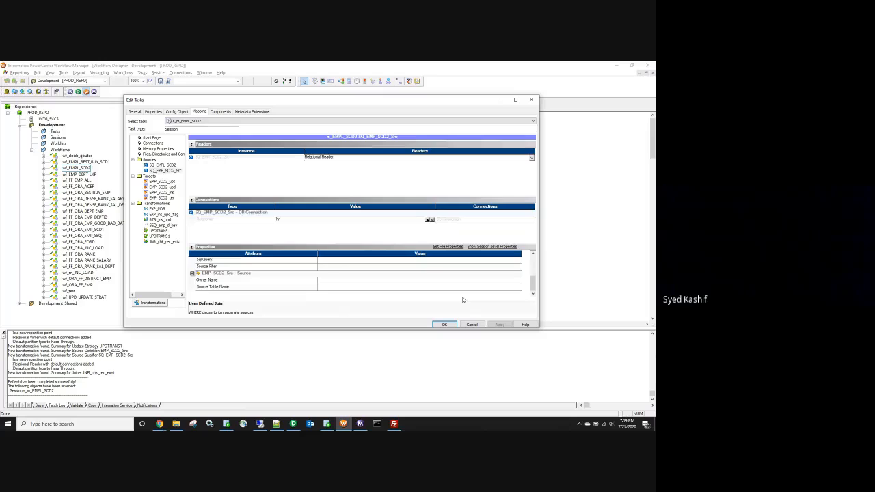
scroll(460, 298, "up", 2)
scroll(460, 298, "up", 1)
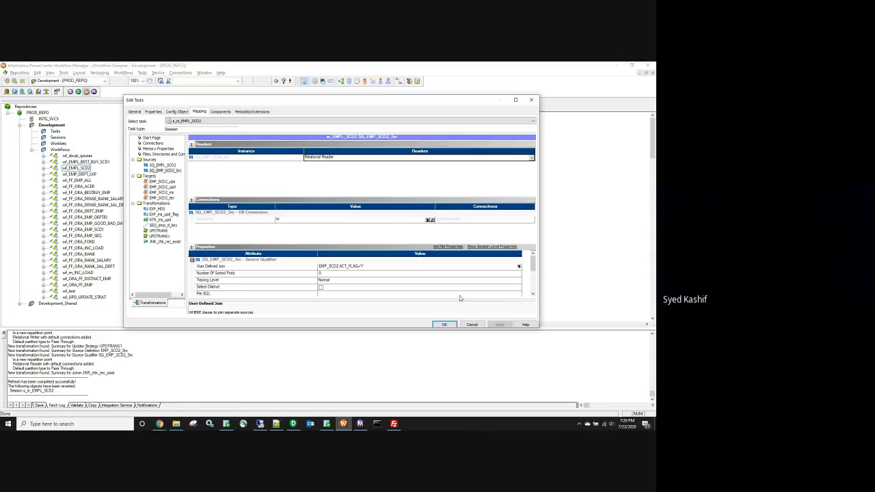
scroll(334, 277, "down", 3)
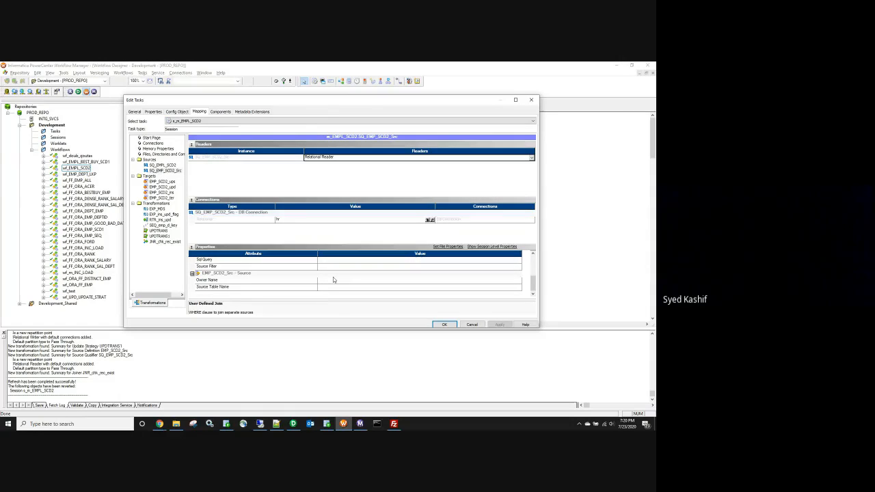
Step: Override the Source Table Name with EMP_SCD2 copied from the query, then save wf_EMPL_SCD2
left_click(335, 287)
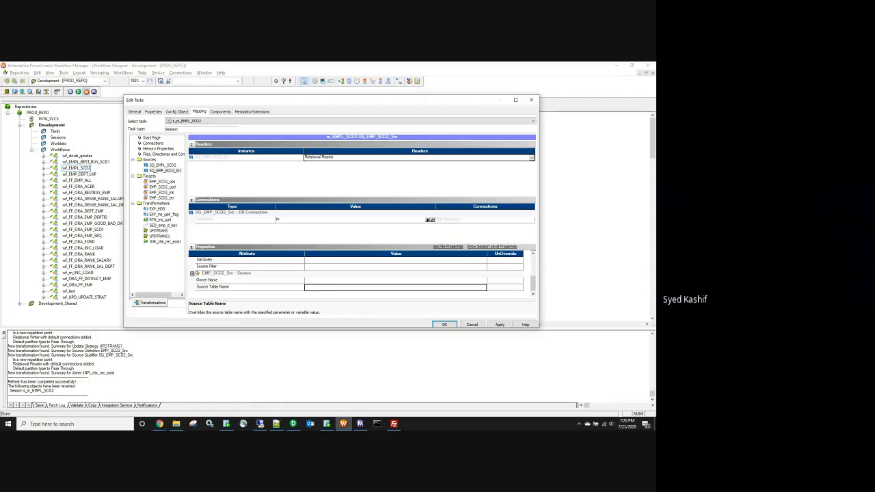
left_click(326, 424)
double_click(215, 123)
key("ctrl+c")
left_click(343, 424)
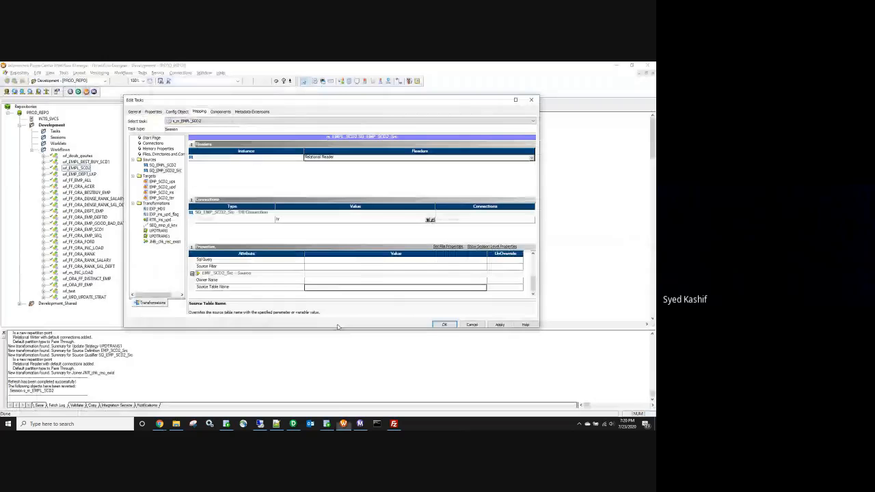
key("ctrl+v")
left_click(500, 325)
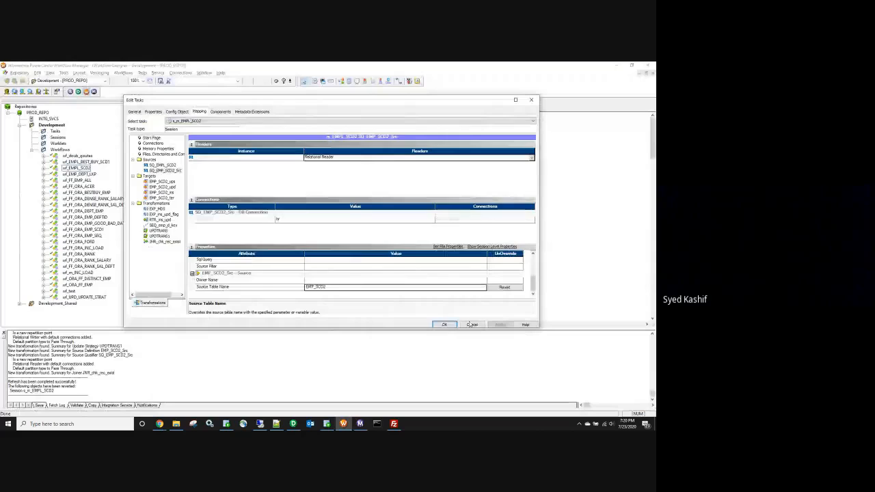
left_click(444, 324)
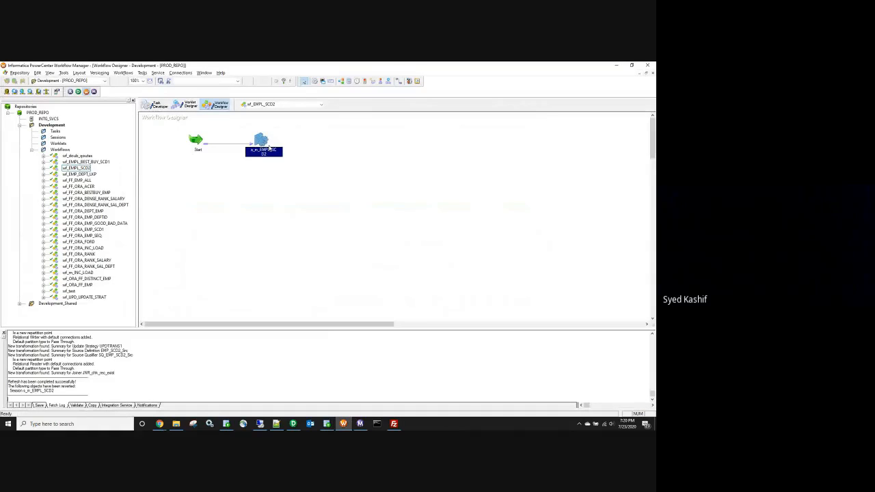
key("ctrl+s")
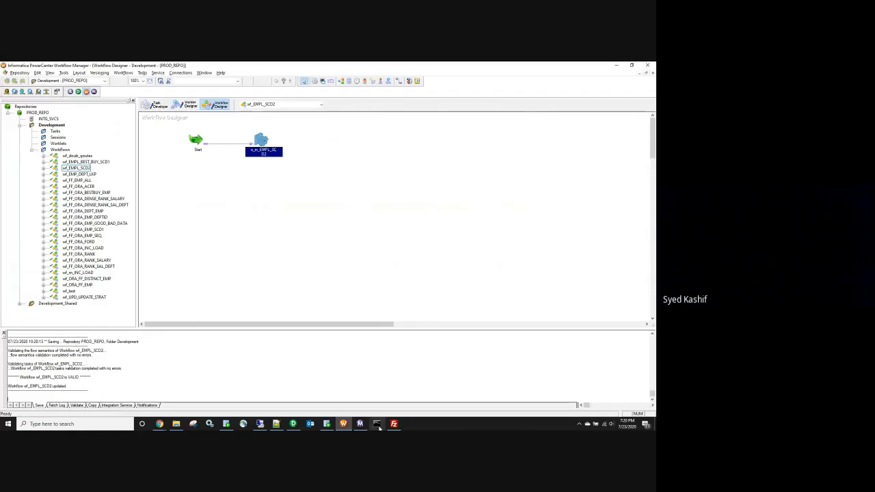
Step: Restart wf_EMPL_SCD2, check the successful session's target row counts, then open the EMP_SCD2 results
left_click(360, 424)
right_click(158, 100)
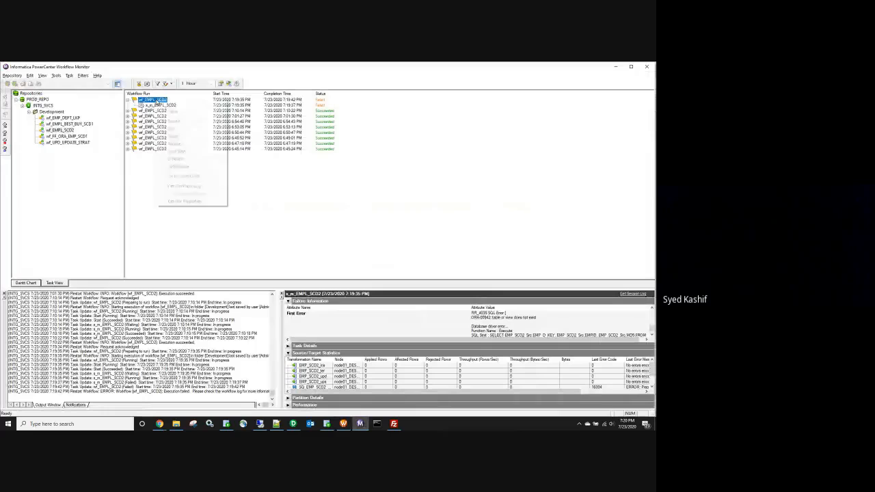
left_click(175, 121)
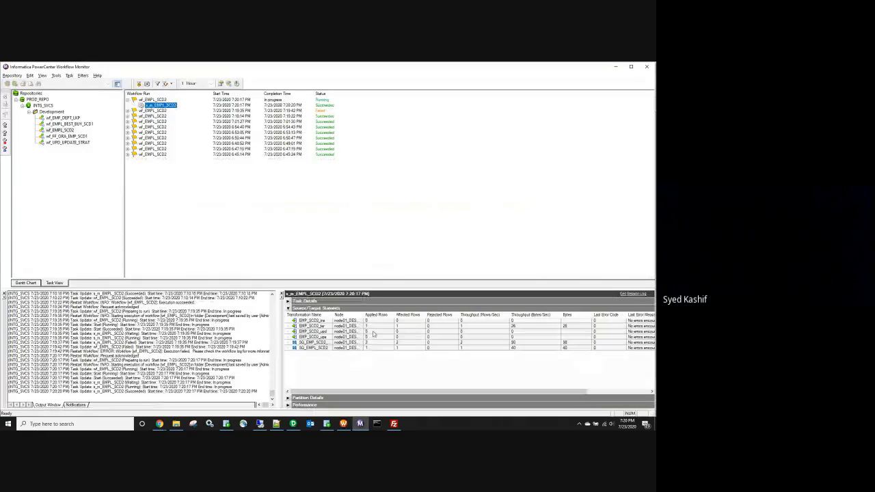
left_click(369, 328)
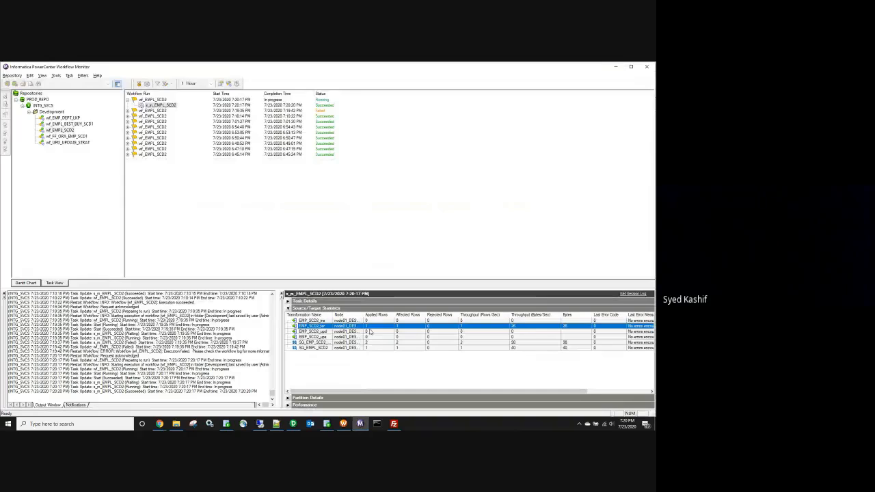
left_click(327, 424)
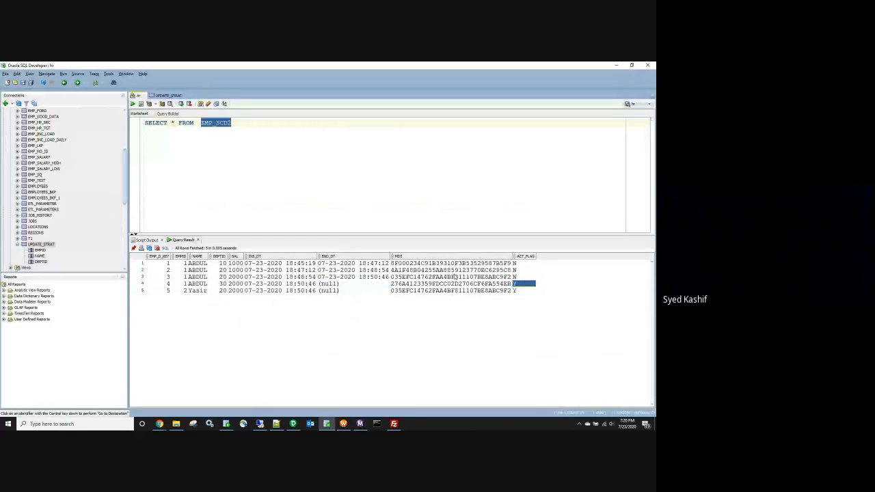
left_click(358, 285)
left_click_drag(159, 286, 526, 290)
left_click(235, 148)
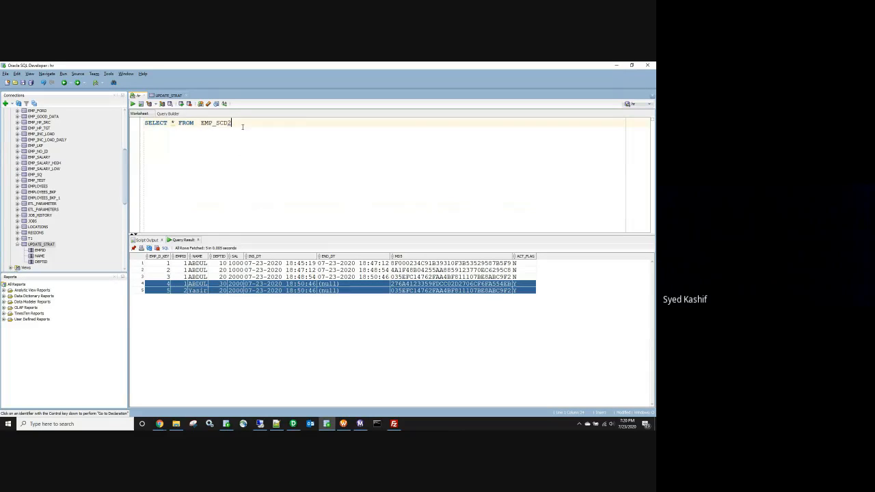
left_click_drag(241, 126, 139, 118)
left_click(133, 103)
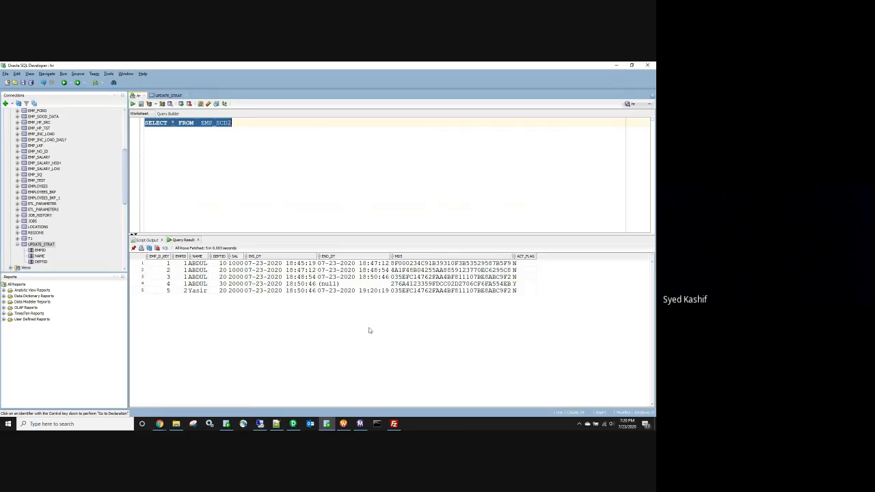
left_click(339, 294)
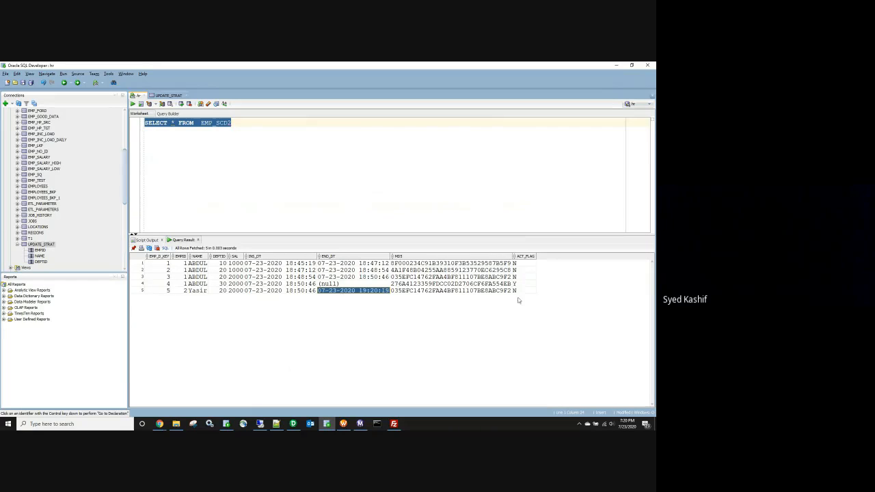
left_click_drag(524, 294, 164, 292)
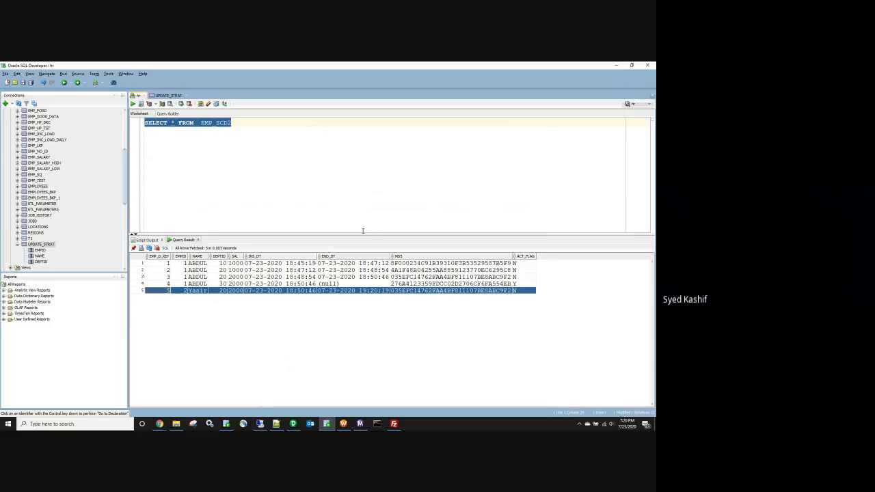
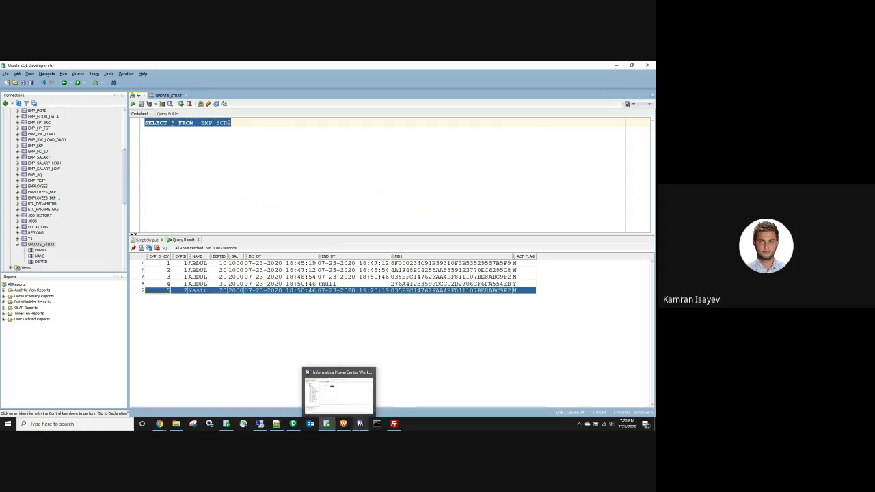
Step: Arrange all transformations in the m_EMPL_SCD2 mapping, then bring up the Workflow Monitor
left_click(294, 393)
right_click(332, 159)
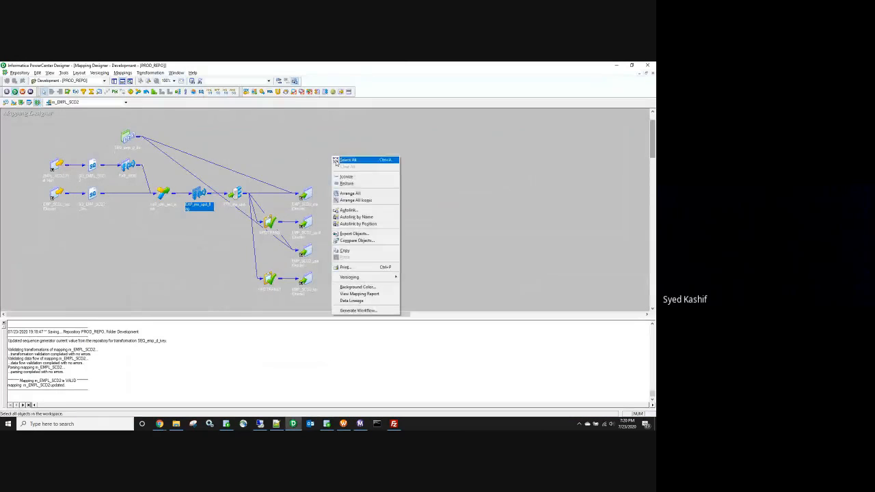
left_click(363, 199)
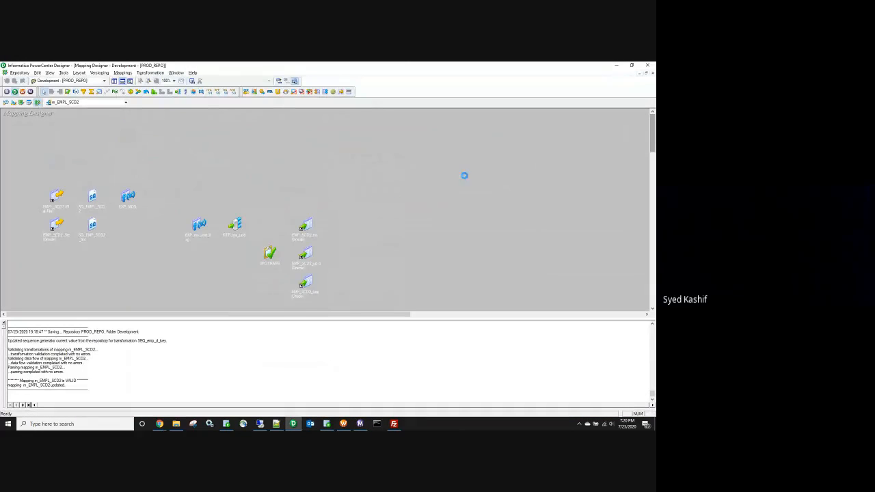
scroll(653, 156, "down", 1)
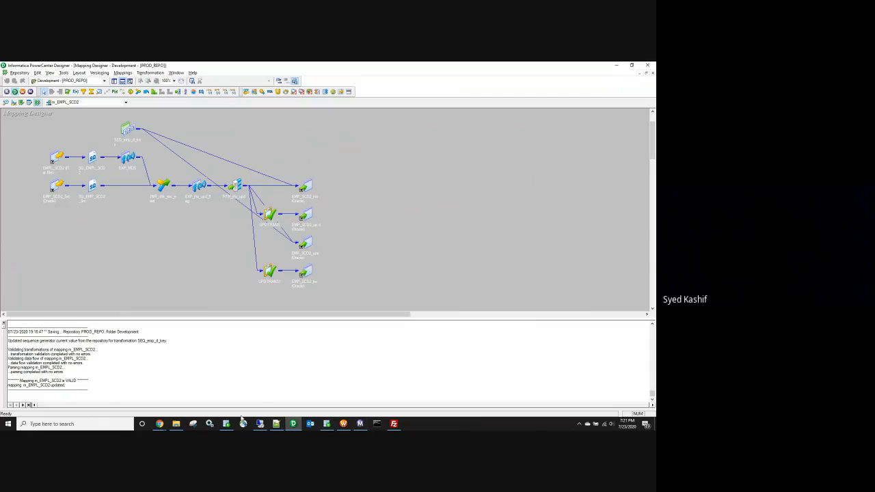
left_click(326, 423)
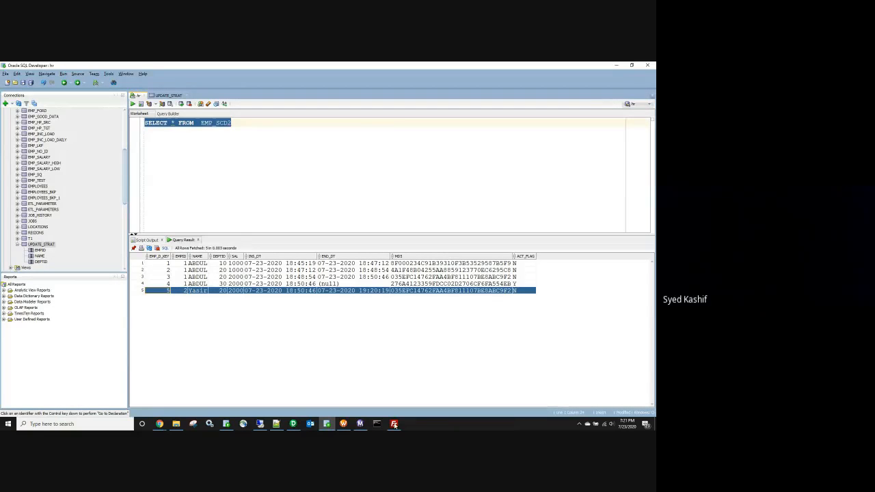
left_click(361, 423)
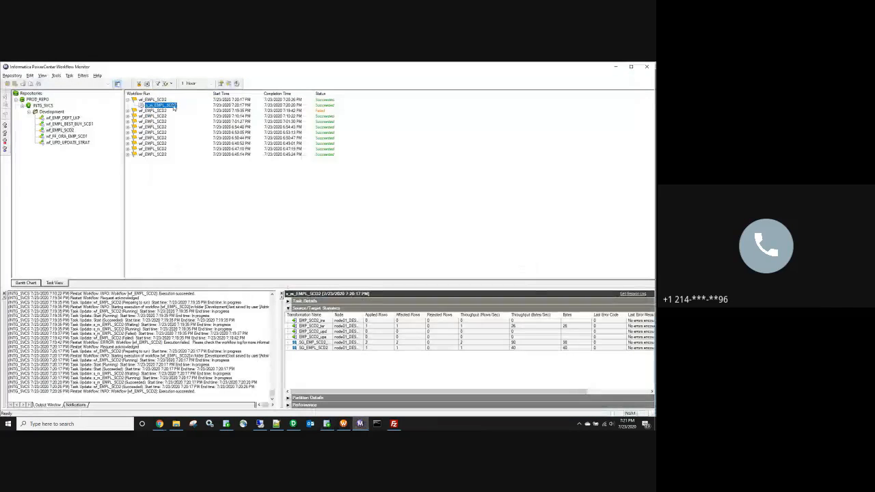
Step: Restart wf_EMPL_SCD2 and review row counts for the EMP_SCD2_ins, upd and ups targets
right_click(161, 100)
left_click(178, 123)
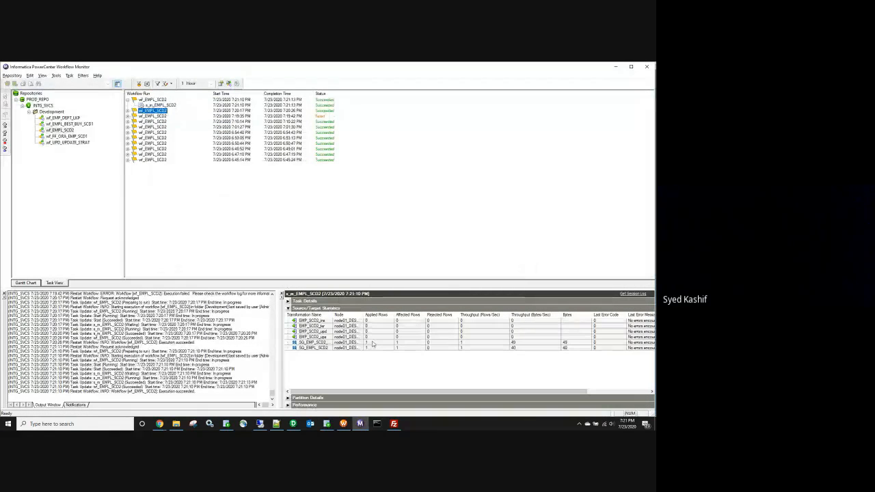
left_click(369, 336)
left_click(368, 321)
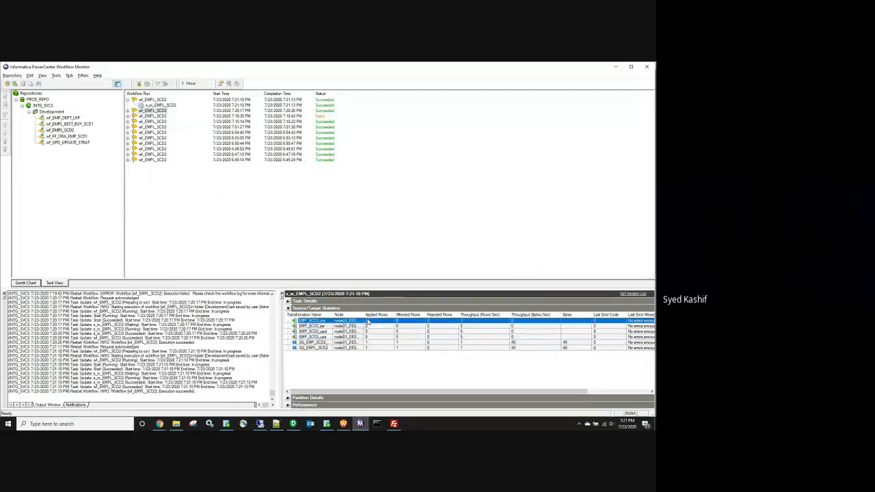
left_click(369, 326)
left_click(374, 332)
left_click(376, 337)
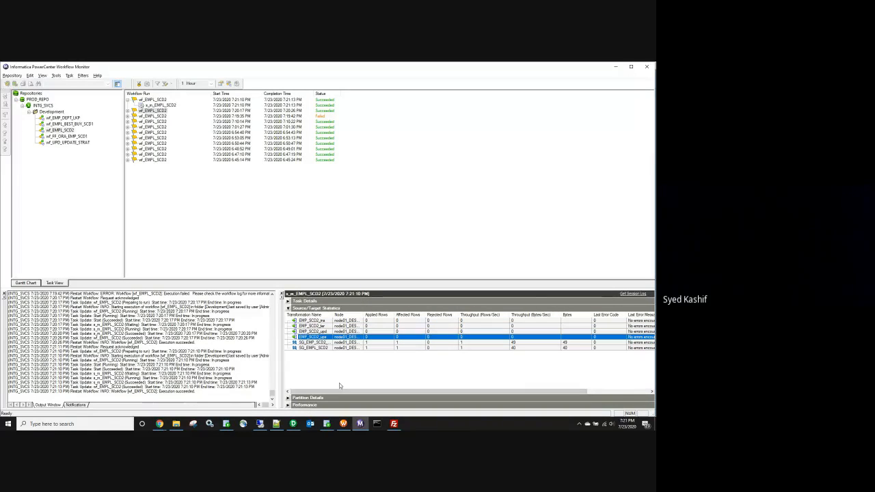
Step: Append an employee 3 record (dept 30, salary 3000) to the EMPL_SCD2 source file and save it
left_click(176, 424)
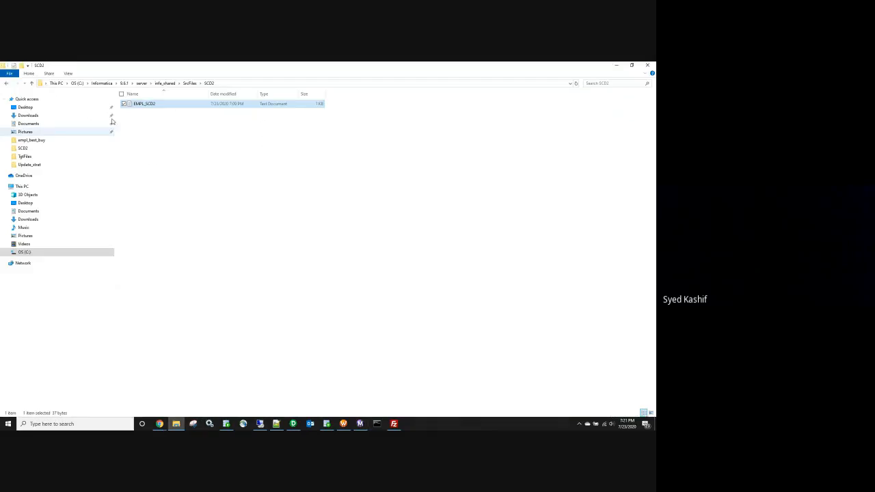
double_click(151, 106)
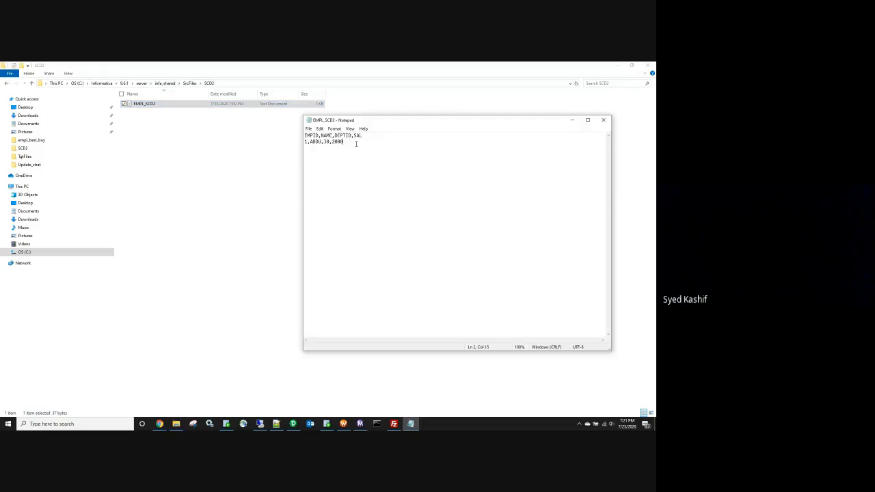
key("Return")
left_click(603, 119)
left_click(309, 246)
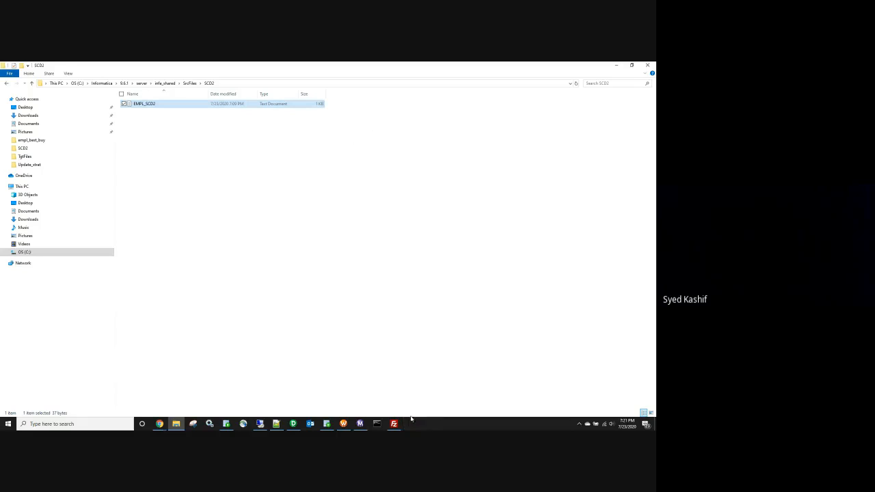
left_click(360, 423)
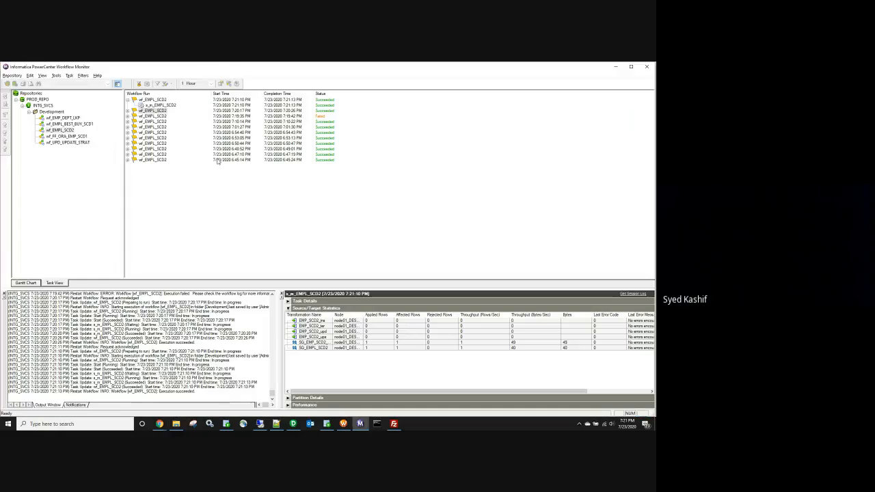
Step: Restart wf_EMPL_SCD2 to load the new record and widen the Transformation Name column
right_click(152, 100)
left_click(169, 121)
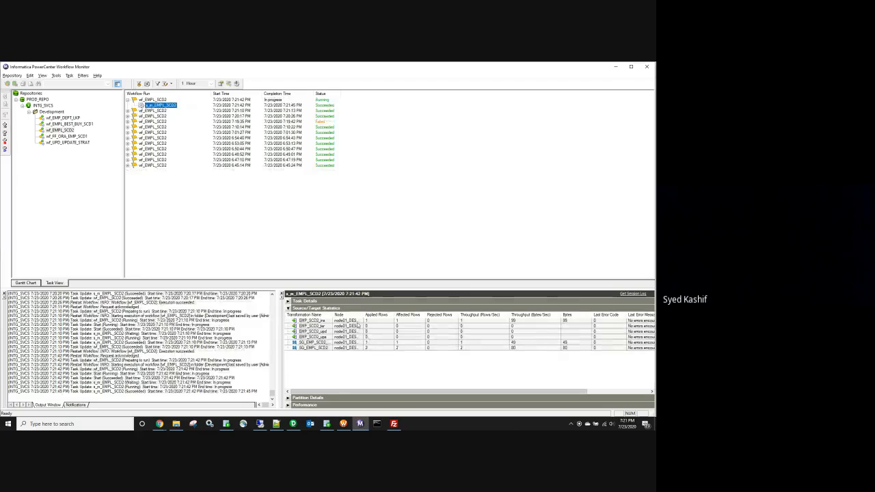
left_click_drag(333, 315, 338, 316)
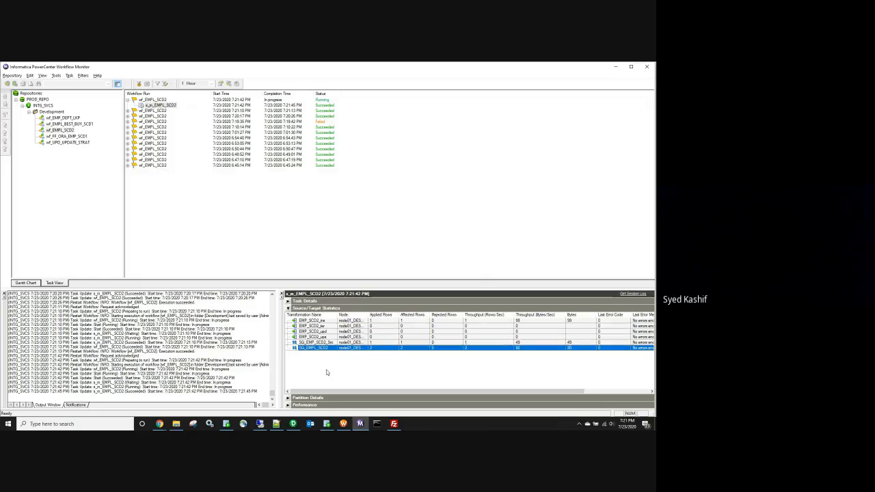
left_click(327, 423)
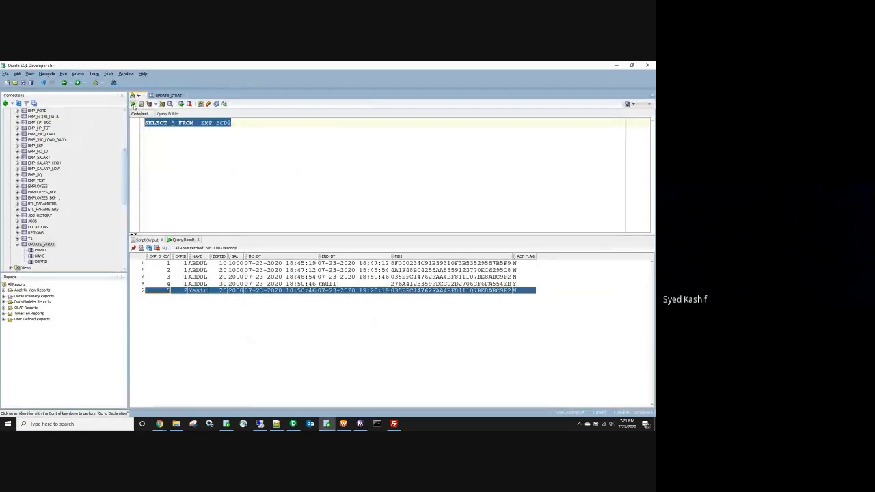
Step: Re-run SELECT * FROM EMP_SCD2 and confirm the new active Sam row (dept 30, salary 3000)
left_click(133, 103)
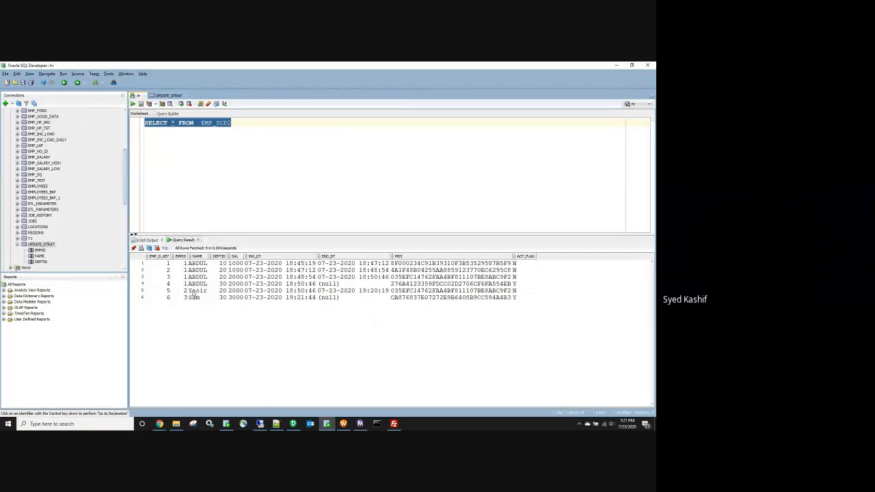
left_click_drag(197, 300, 530, 302)
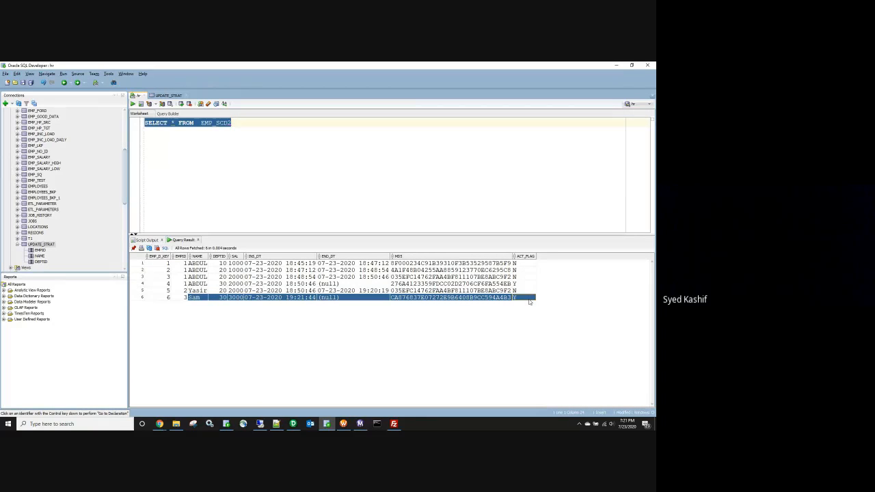
left_click_drag(202, 284, 528, 293)
left_click(529, 298)
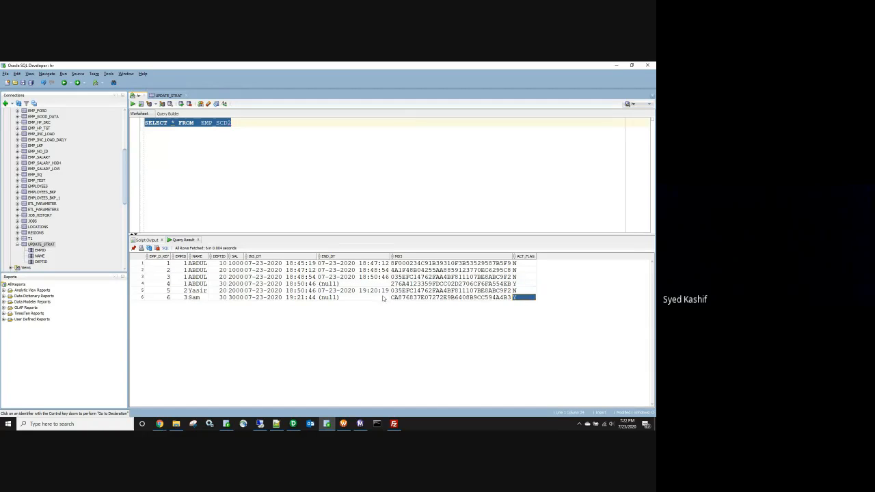
left_click(176, 424)
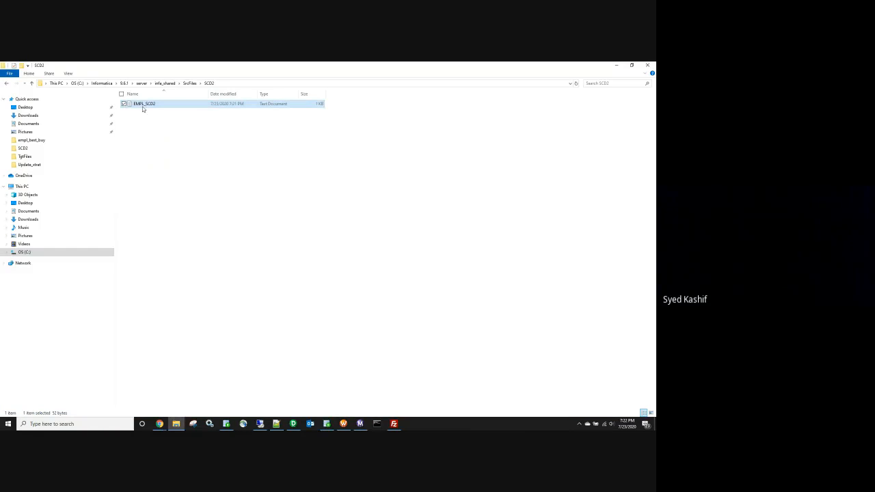
Step: Delete the 1,ABDU,30,2000 line from EMPL_SCD2 and save the file
left_click_drag(357, 139, 283, 147)
key("Delete")
key("Delete")
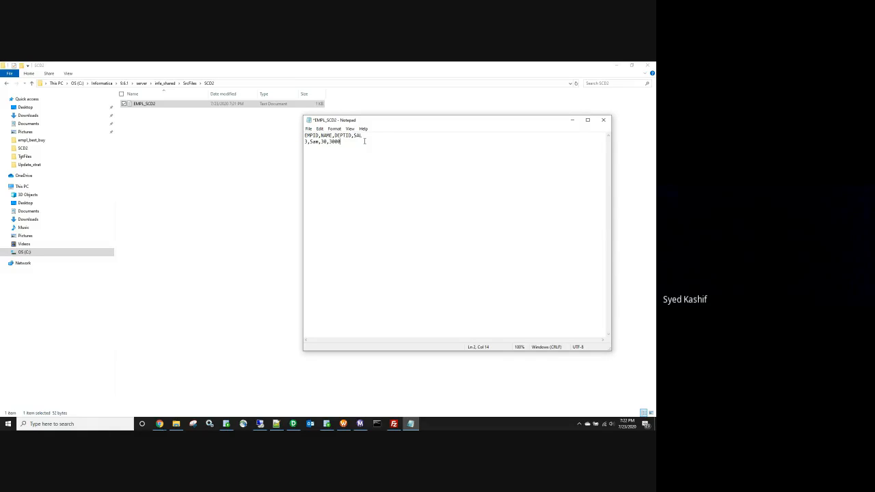
left_click(603, 119)
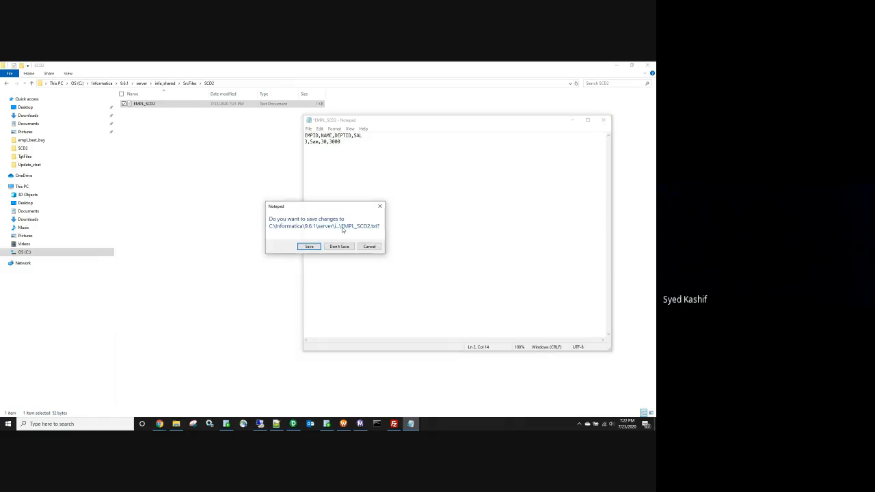
left_click(308, 247)
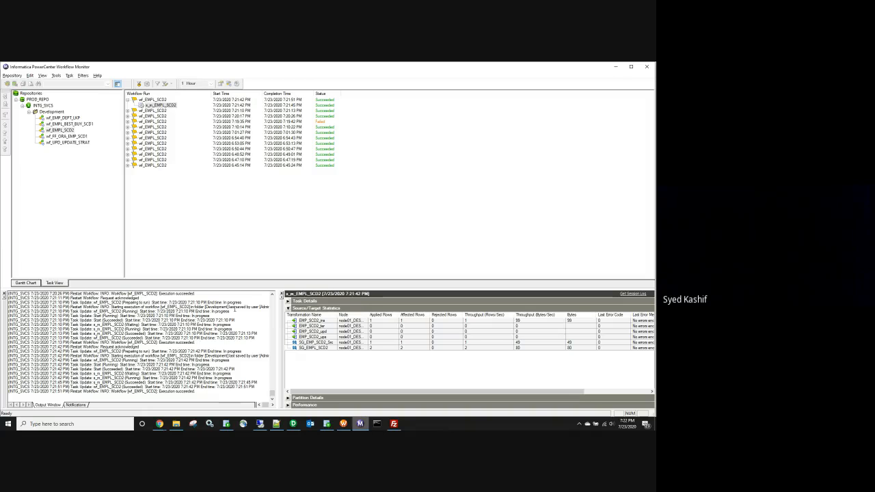
Step: Restart wf_EMPL_SCD2 with the edited file, check target row counts, and re-run the EMP_SCD2 query
right_click(139, 100)
left_click(171, 121)
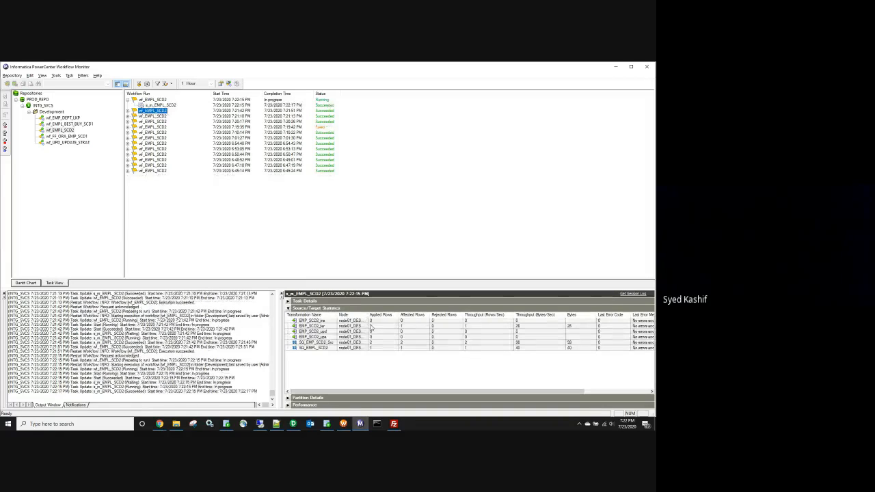
left_click(322, 326)
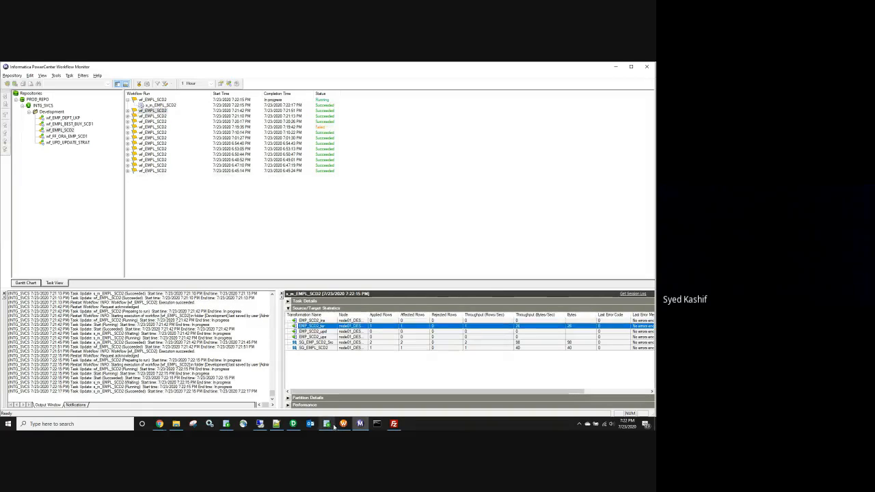
left_click(327, 424)
left_click(133, 104)
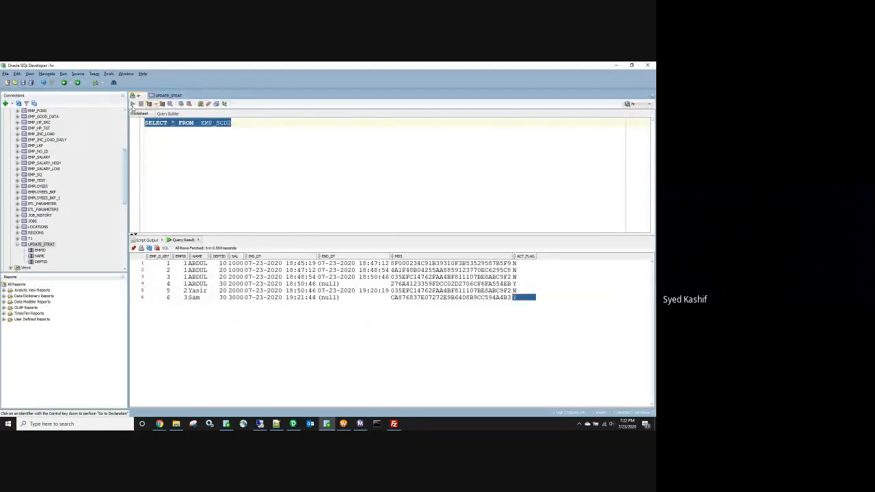
Step: Select ABDUL's end-dated row 4 in the EMP_SCD2 results, then return to the m_EMPL_SCD2 mapping
left_click(141, 285)
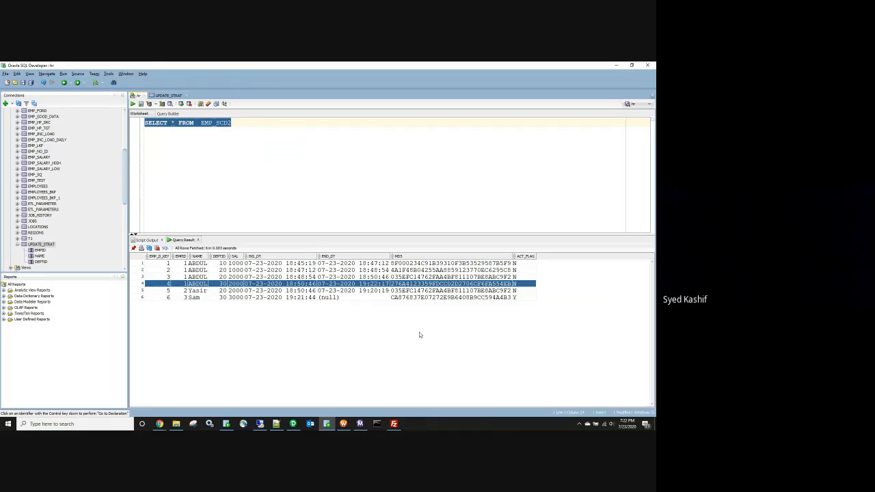
left_click(294, 425)
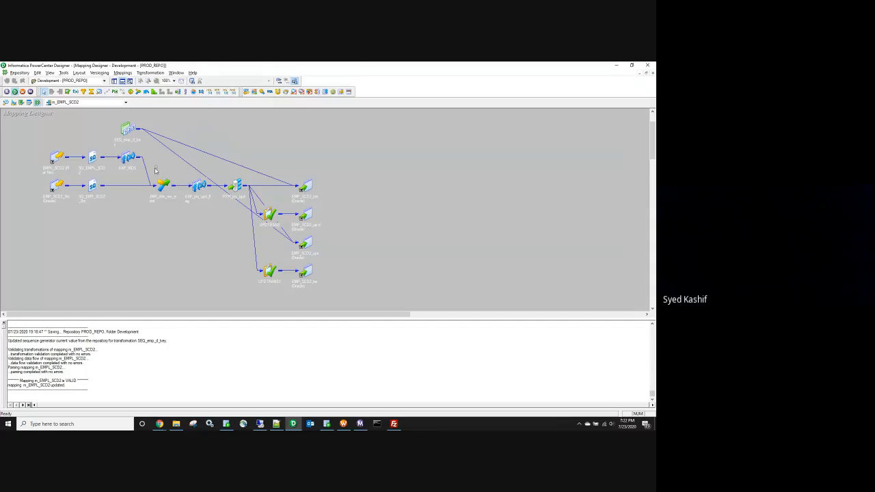
Step: Expand and reposition EXP_MD5, SQ_EMP_SCD2_Src and the JNR_chk_rec_exist joiner, reviewing the joiner's properties
left_click(172, 205)
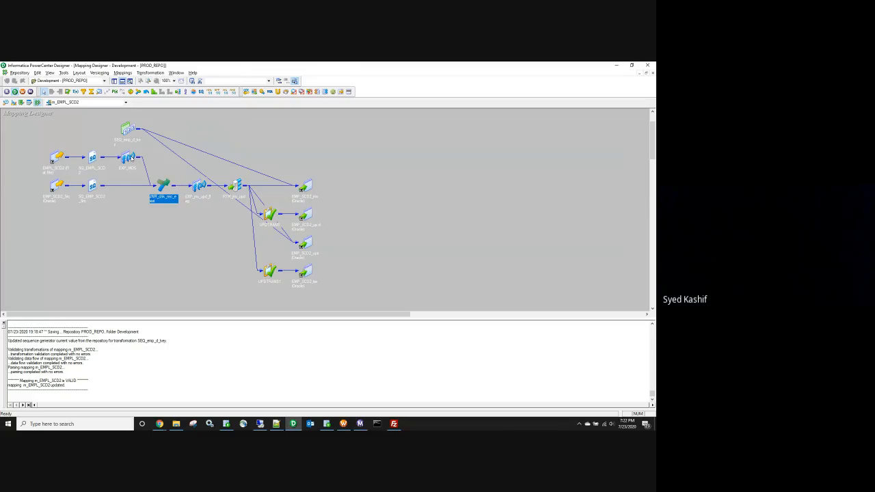
double_click(132, 159)
left_click_drag(132, 159, 86, 174)
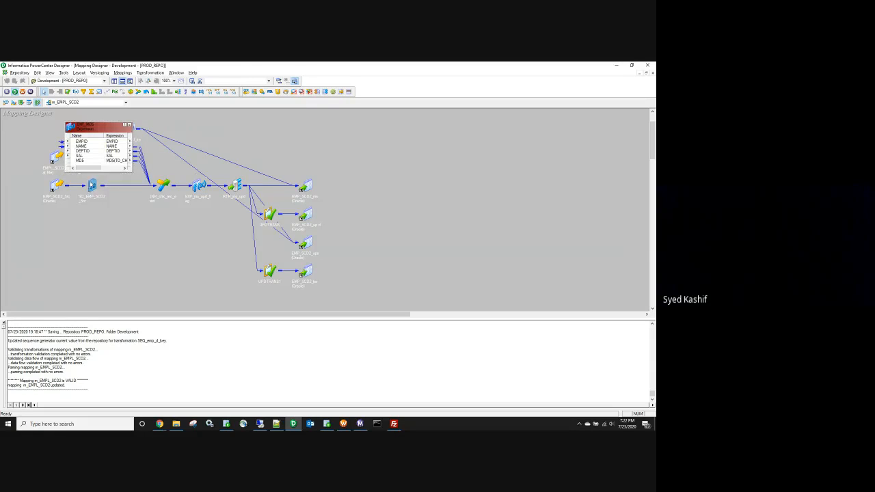
double_click(91, 185)
left_click_drag(112, 200, 73, 208)
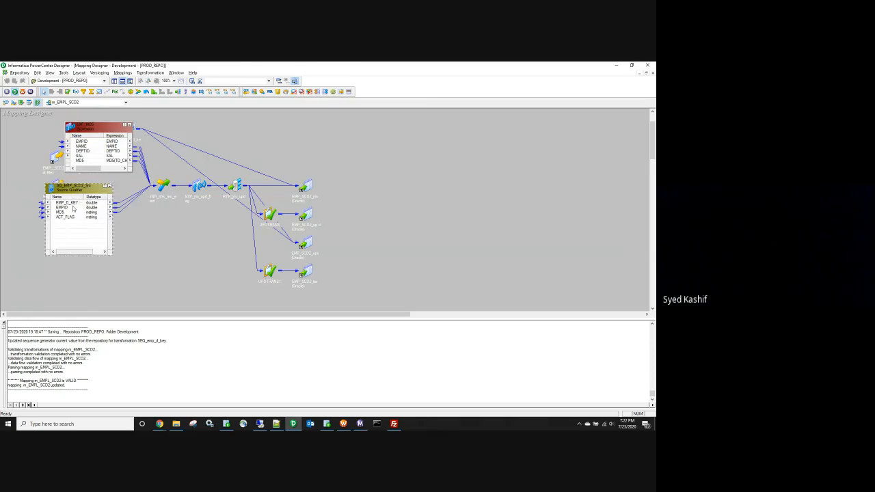
left_click(82, 141)
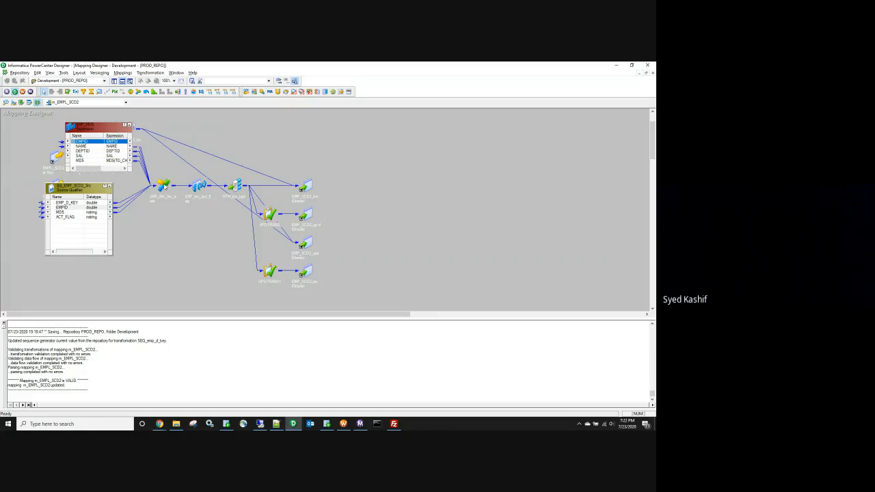
double_click(164, 186)
left_click_drag(186, 205, 211, 205)
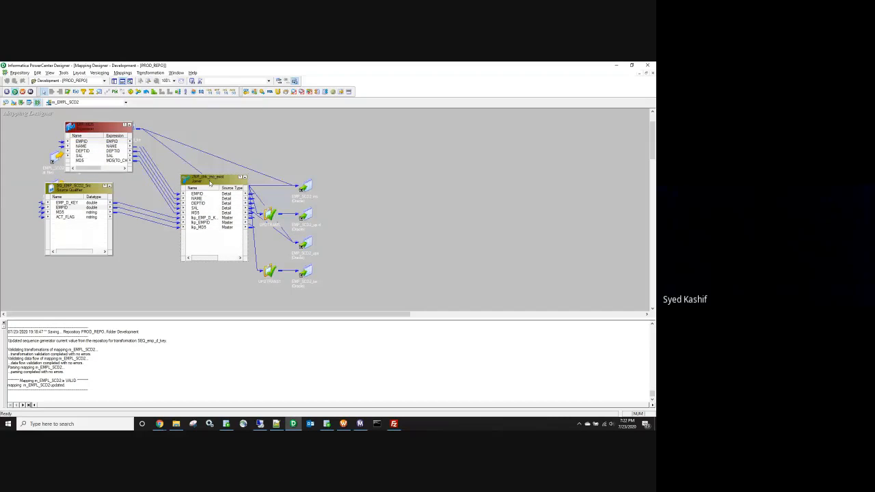
double_click(210, 182)
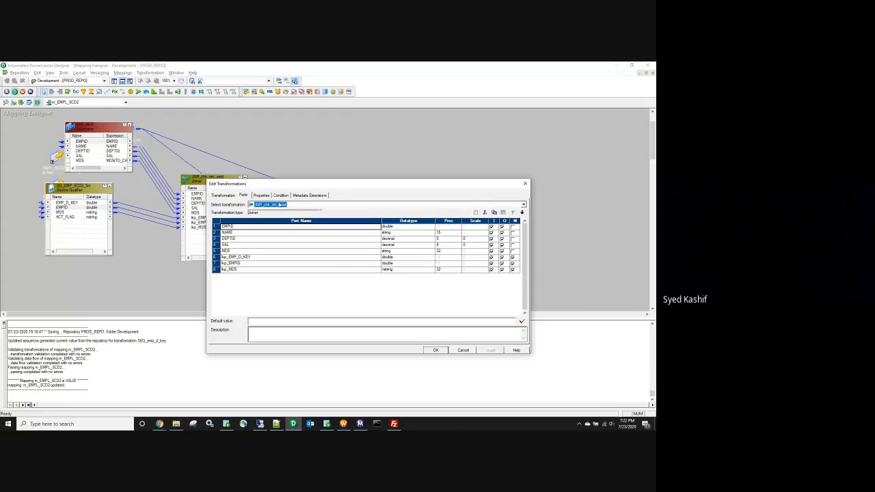
left_click(261, 195)
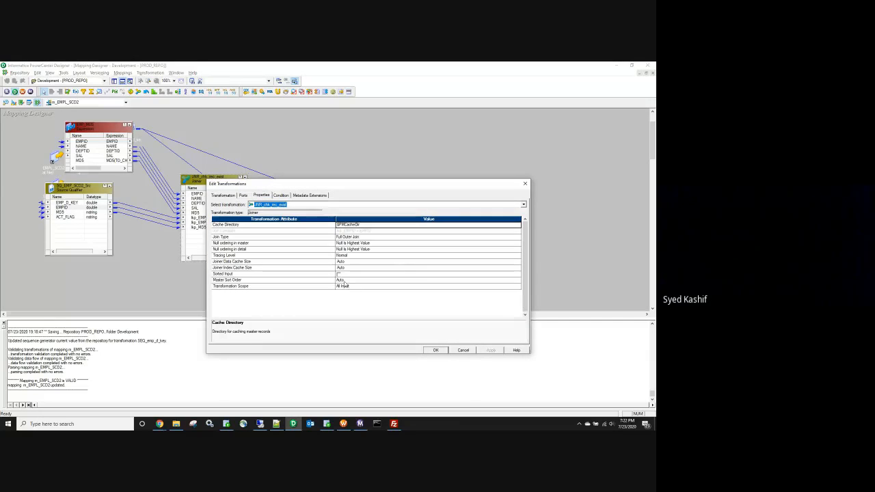
left_click(435, 350)
Step: Collapse the mapping objects to icons, then re-arrange all of them as full port tables
right_click(350, 164)
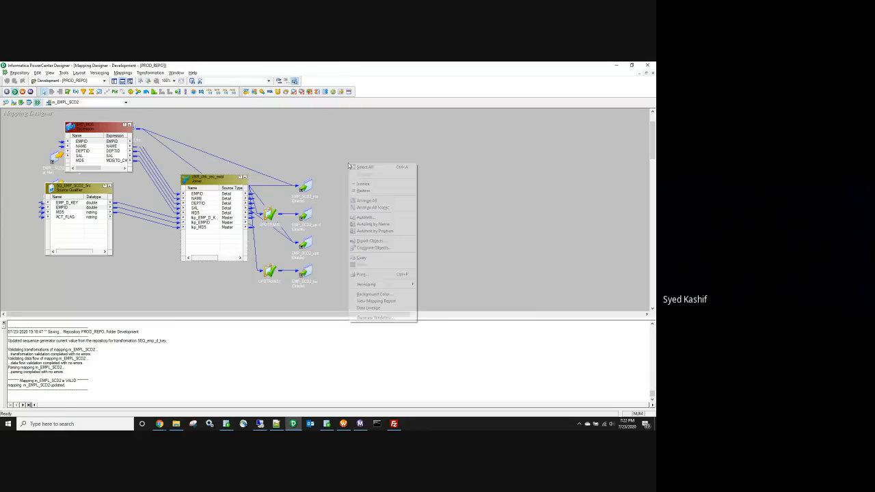
left_click(381, 207)
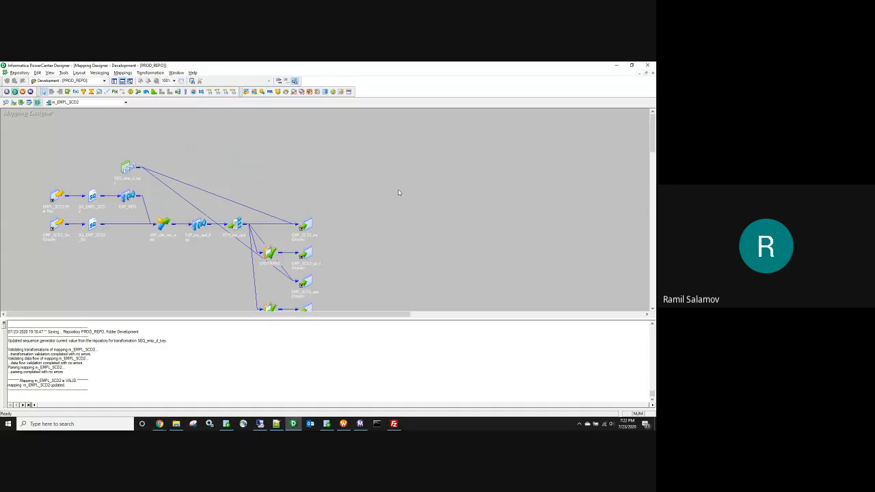
scroll(398, 193, "down", 1)
left_click_drag(30, 121, 387, 300)
right_click(428, 214)
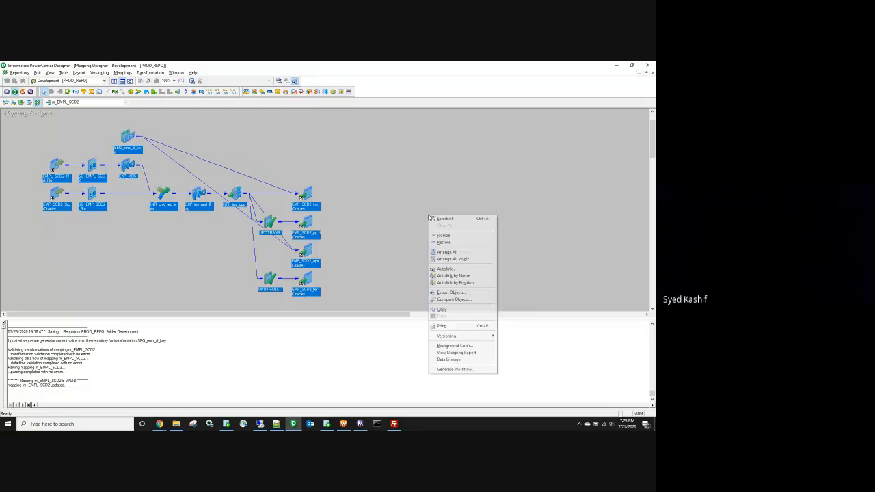
left_click(455, 257)
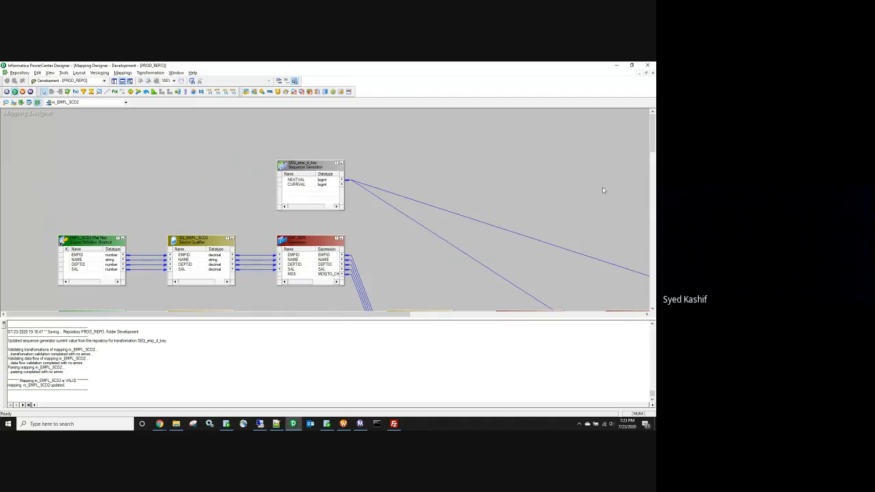
scroll(650, 142, "down", 2)
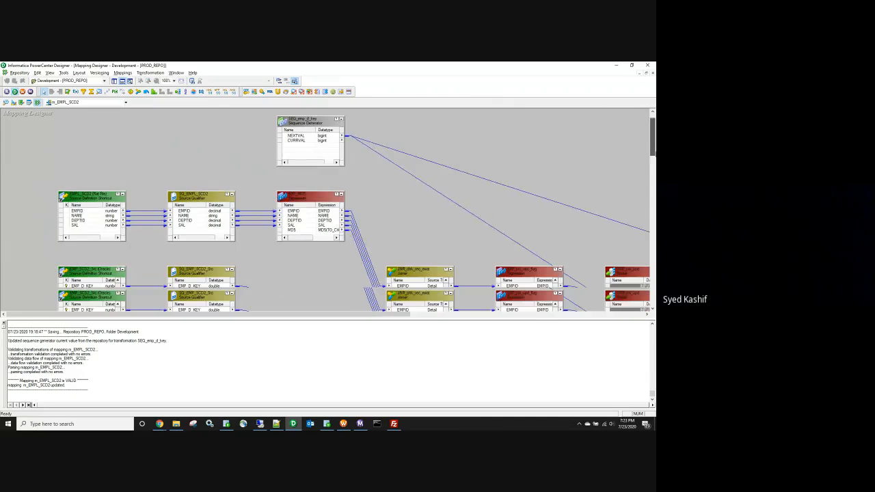
scroll(355, 205, "down", 3)
Step: Delete the expression and source qualifier links into the joiner
left_click(360, 200)
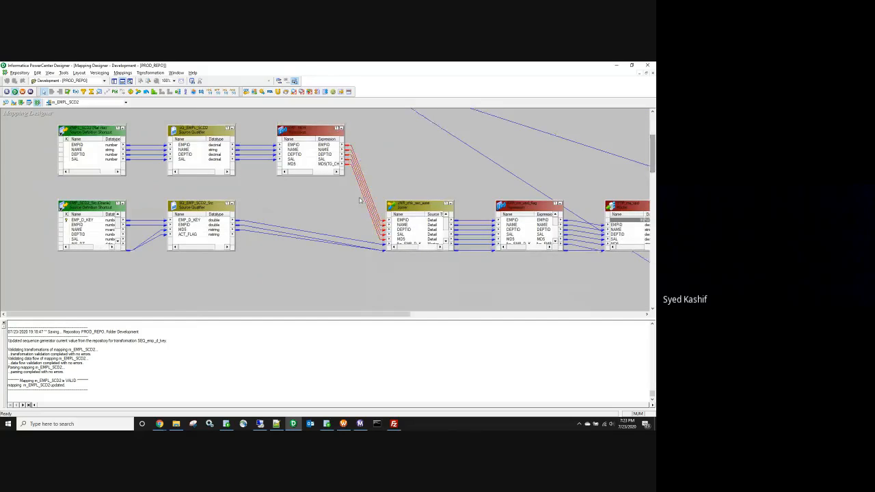
key("Delete")
left_click_drag(344, 264, 344, 265)
key("Delete")
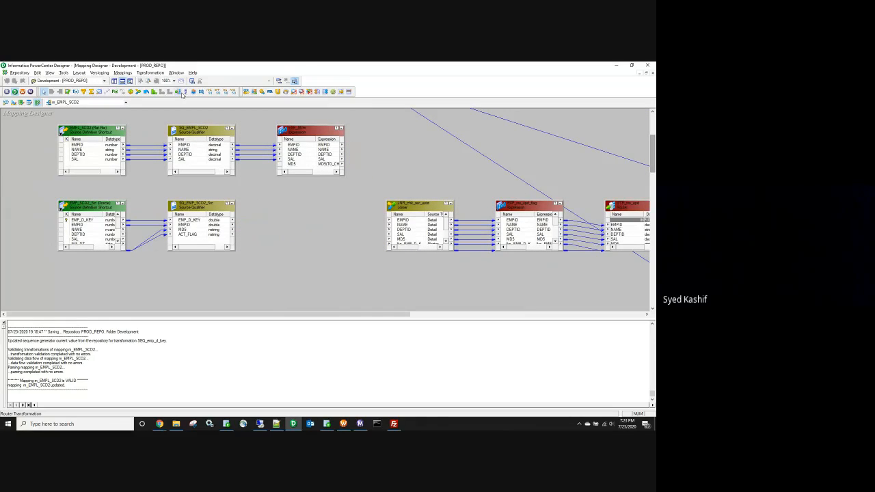
Step: Place a Sorter transformation on the canvas and copy-paste a second one
left_click(184, 92)
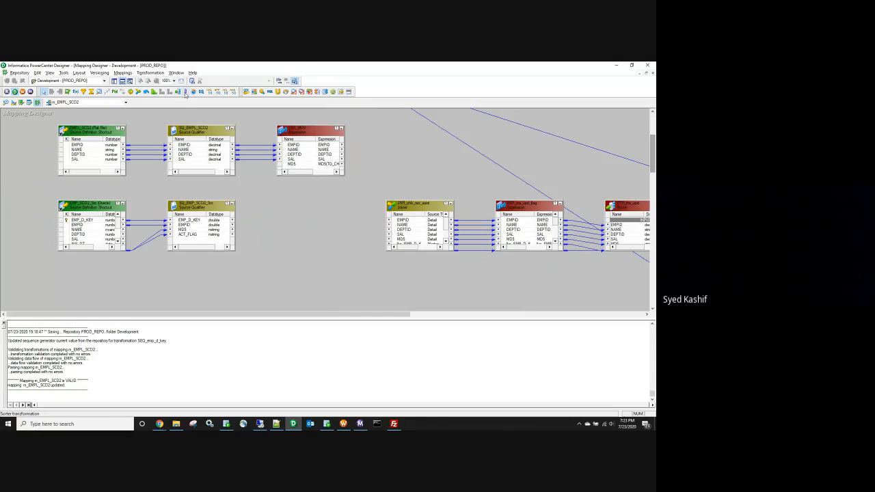
left_click(370, 147)
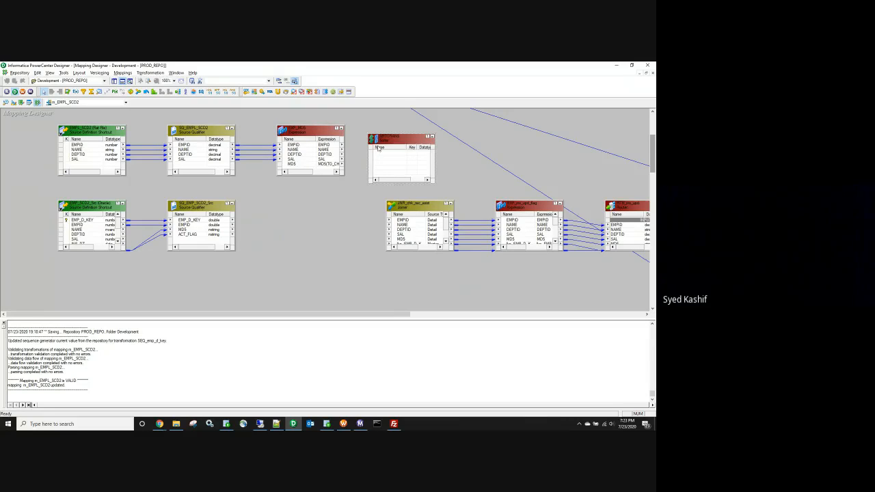
key("ctrl+c")
key("ctrl+v")
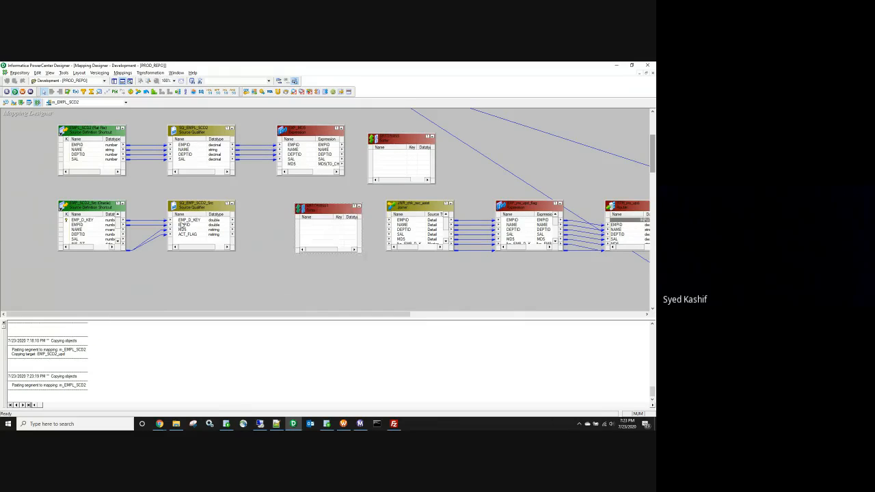
Step: Link all source qualifier ports into SRTTRANS1 and all EXP_MD5 ports into SRTTRANS
left_click(185, 220)
right_click(185, 224)
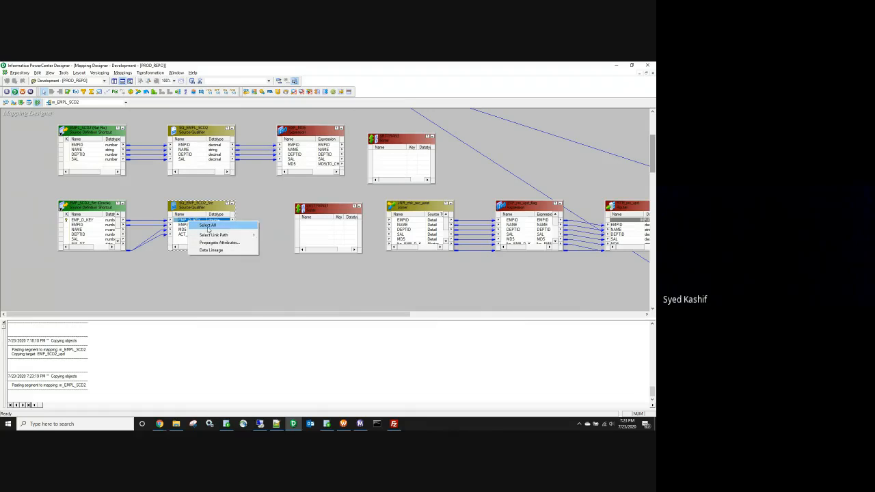
left_click(203, 231, "shift")
left_click_drag(179, 220, 311, 229)
left_click(298, 145)
right_click(286, 141)
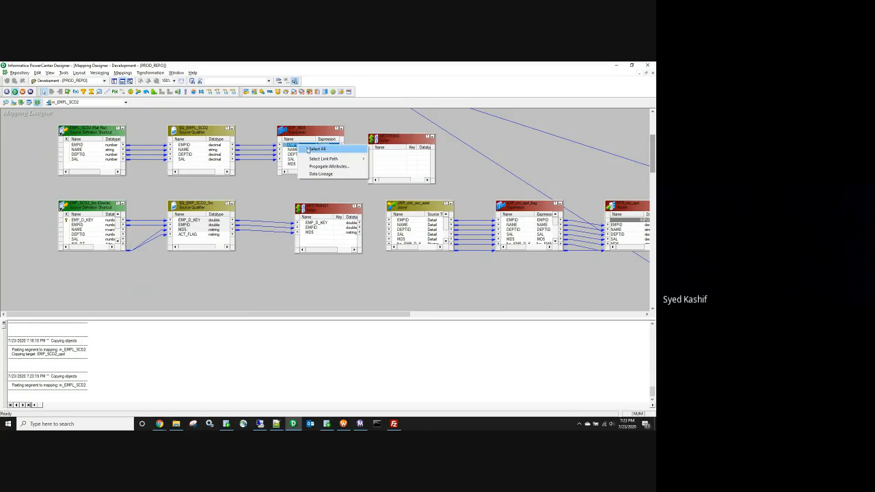
left_click(288, 146)
left_click_drag(377, 157, 382, 156)
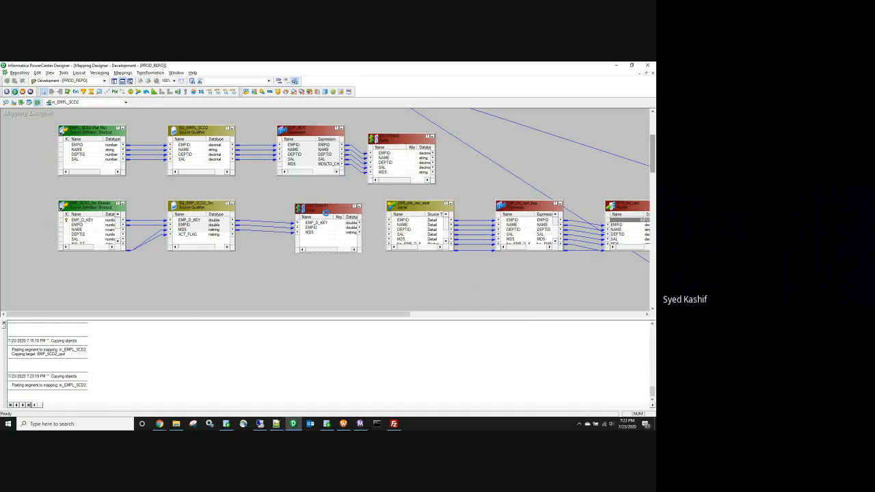
Step: Make EMPID the ascending sort key in both sorters
double_click(396, 136)
left_click(247, 197)
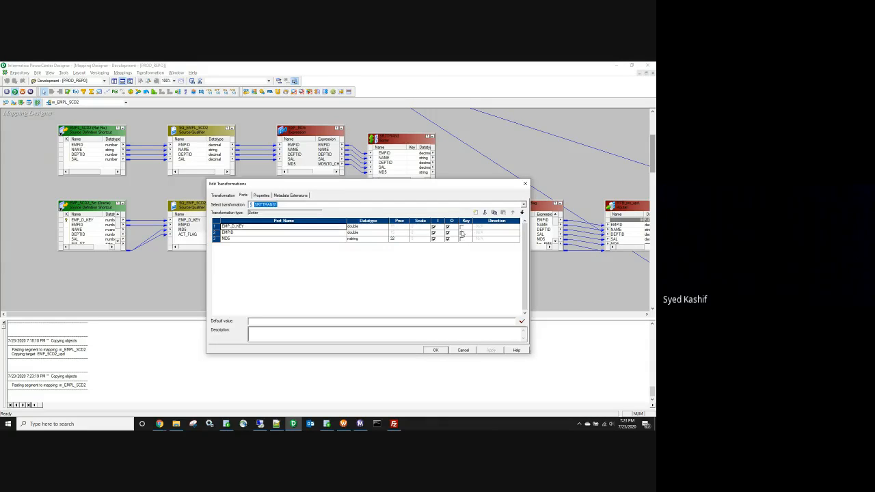
left_click(462, 233)
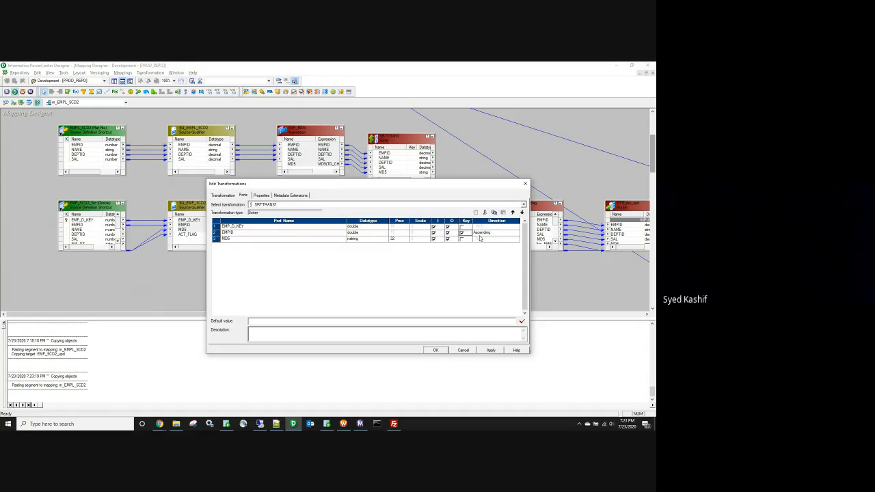
left_click(479, 235)
left_click(490, 350)
left_click(435, 350)
double_click(396, 140)
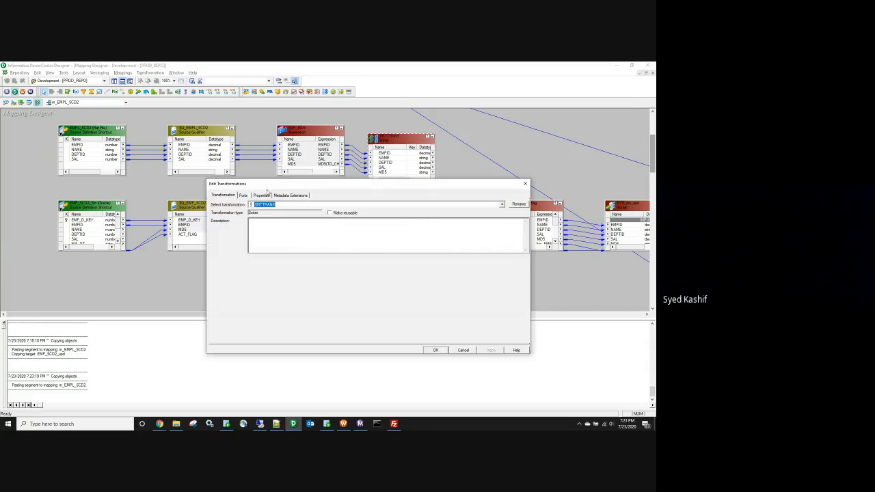
left_click(243, 195)
left_click(461, 227)
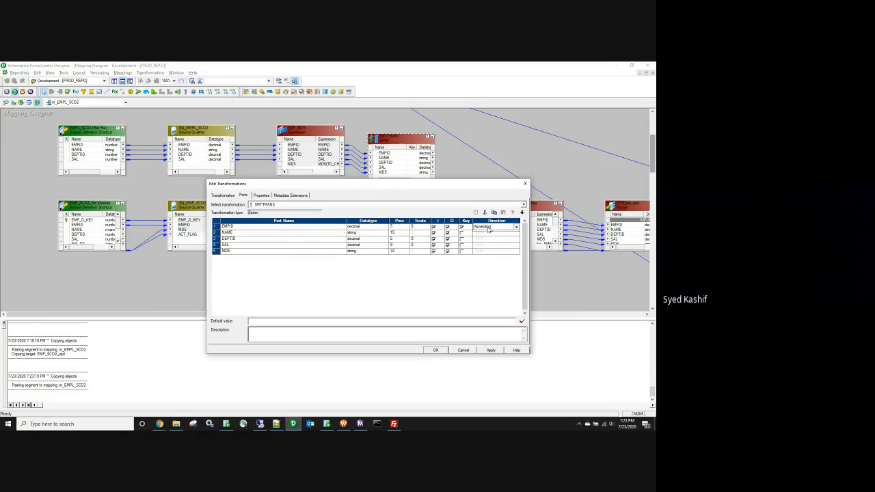
left_click(436, 350)
Step: Move EMP_MD5 to the top-left, place the joiner beside the top sorter and enlarge it
left_click_drag(301, 130, 110, 119)
left_click_drag(388, 139, 306, 132)
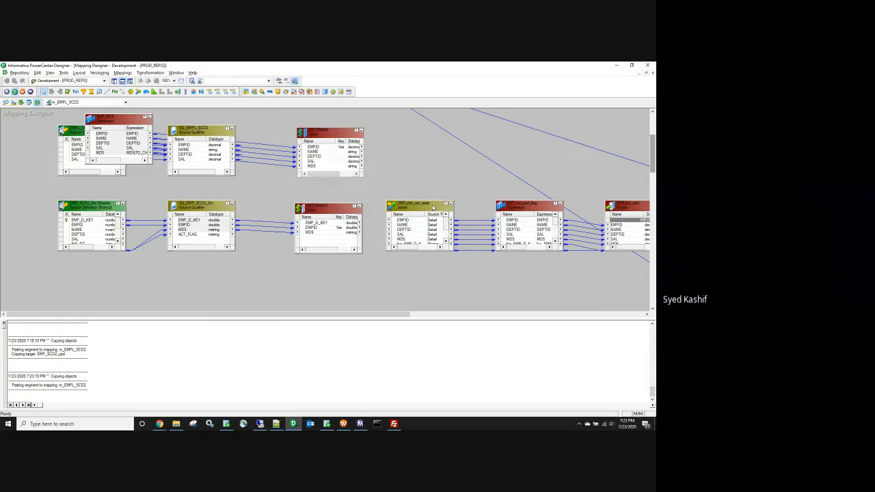
left_click_drag(435, 207, 457, 130)
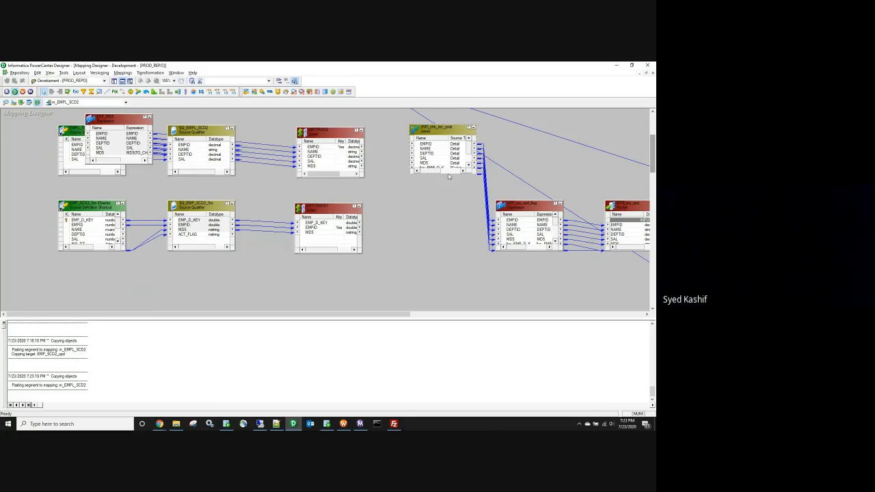
left_click_drag(447, 175, 446, 265)
Step: Link the top sorter's EMPID-through-hash ports and the lower sorter's three ports into the joiner
left_click_drag(325, 147, 323, 168)
left_click_drag(410, 150, 423, 149)
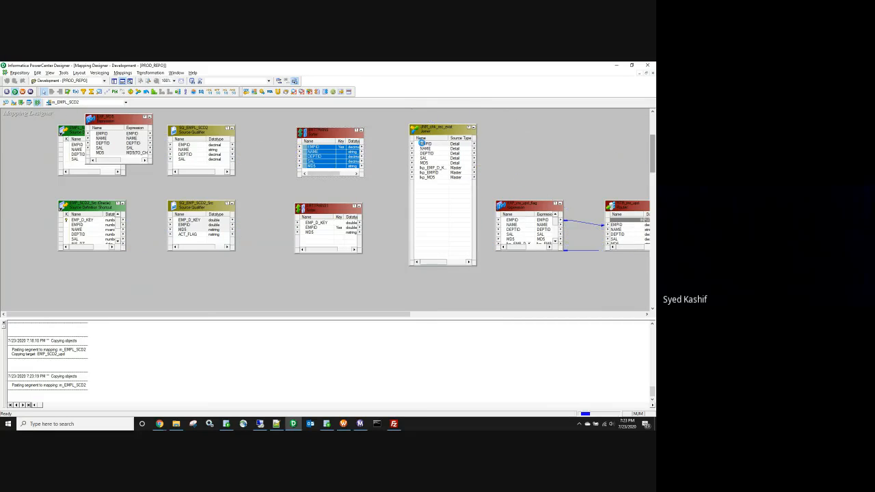
left_click(316, 224)
left_click_drag(316, 227, 430, 172)
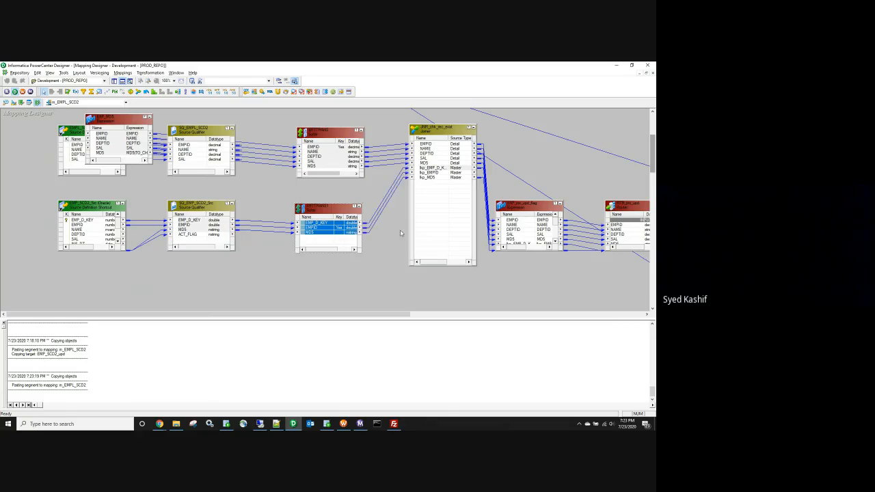
Step: Enable Sorted Input on JNR_chk_rec_exist and save the m_EMPL_SCD2 mapping
double_click(436, 131)
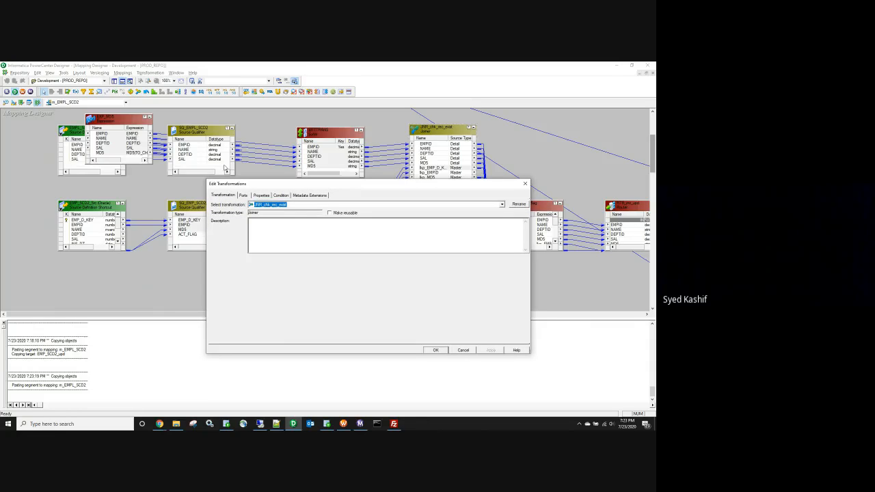
left_click(261, 196)
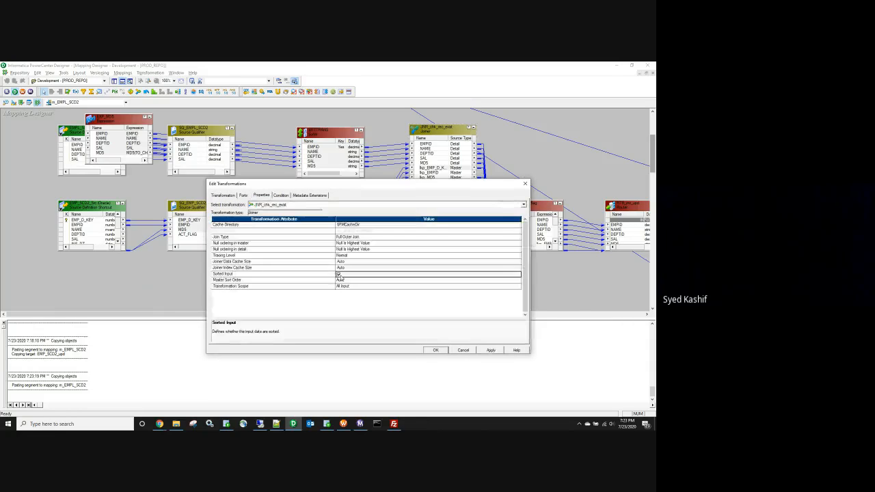
left_click(436, 350)
key("ctrl+s")
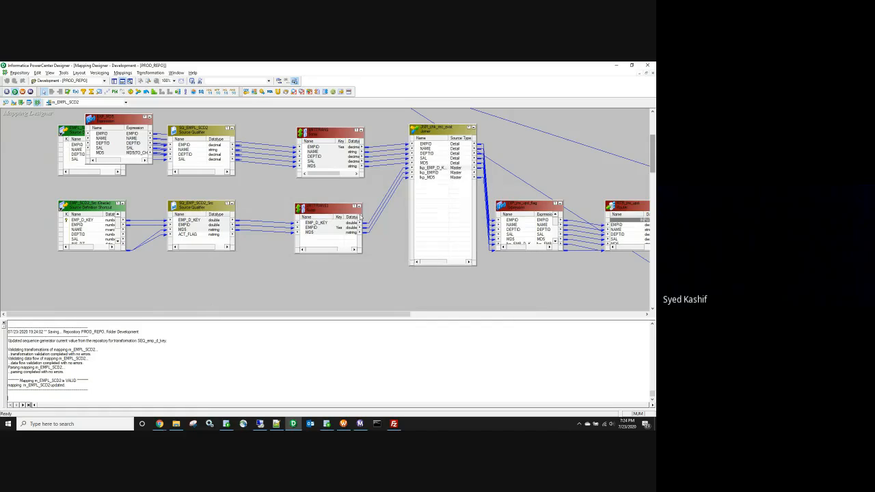
Step: Review the Properties tab of the SQ_EMP_SCD2_Src source qualifier
double_click(185, 206)
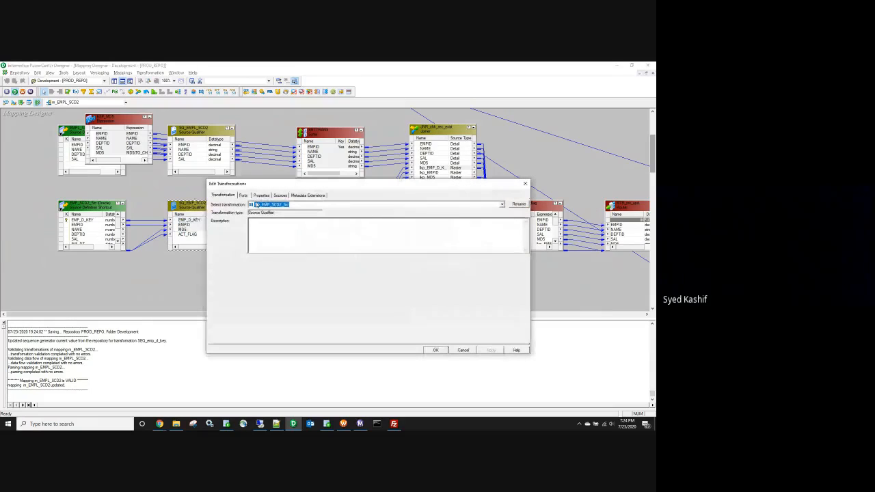
left_click(260, 196)
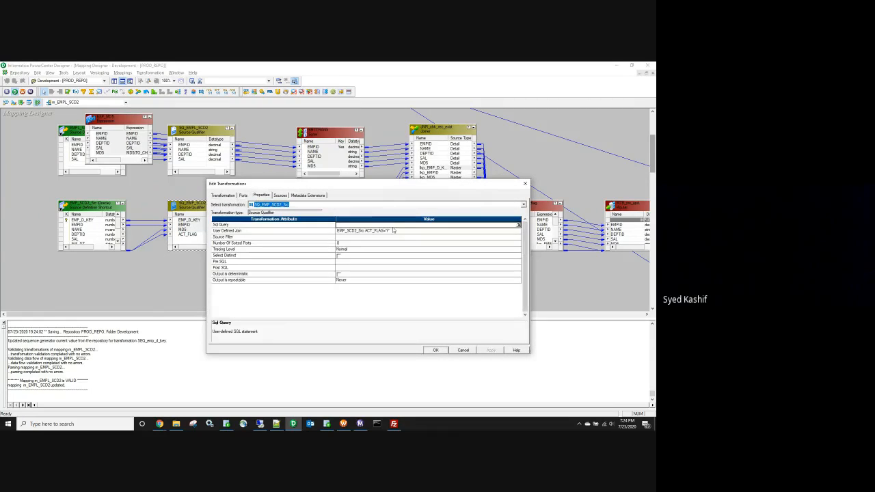
left_click(437, 350)
Step: Collapse all m_EMPL_SCD2 transformations into icons with Arrange All Iconic
right_click(270, 194)
left_click(299, 237)
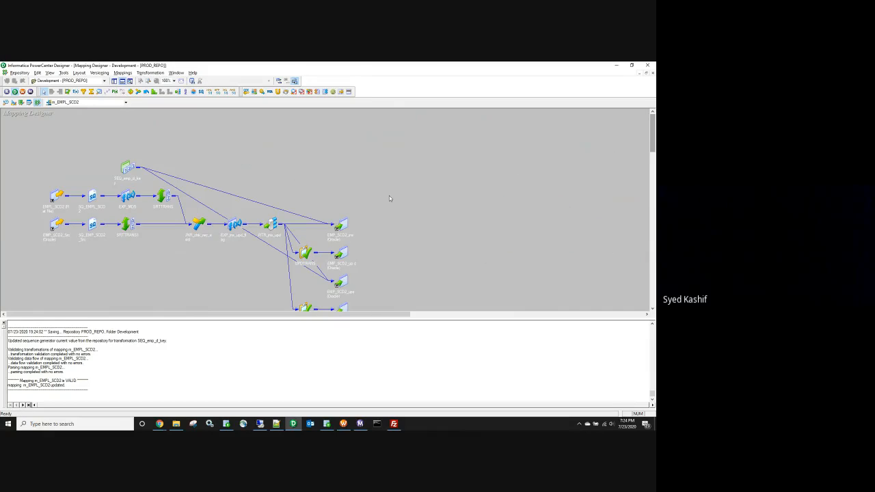
scroll(389, 195, "down", 1)
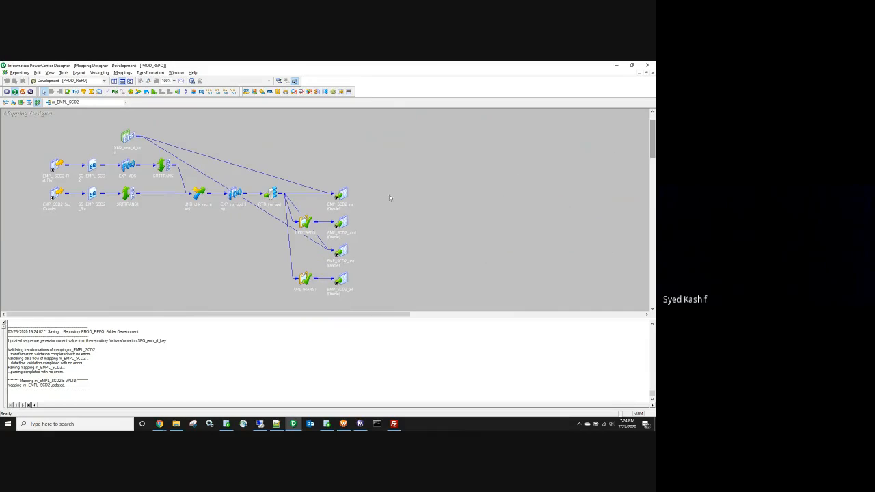
left_click(348, 427)
Step: Refresh the session task's mapping, then start wf_EMPL_SCD2 from that session task
right_click(263, 141)
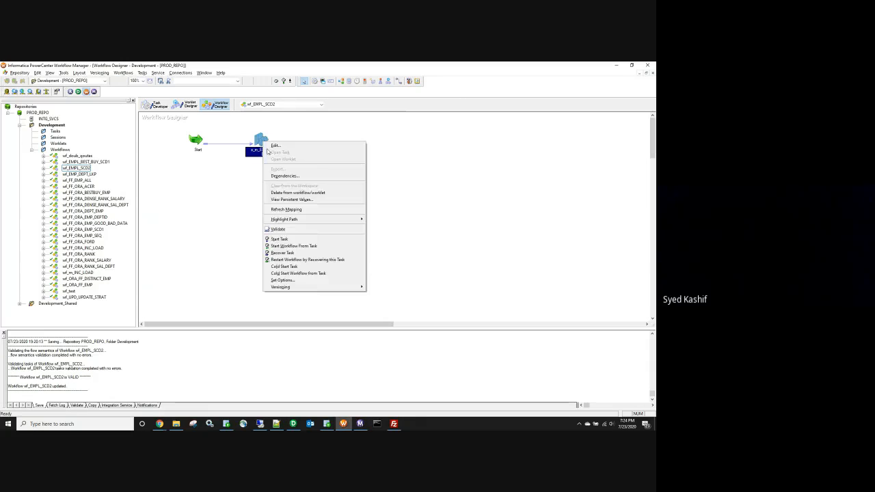
left_click(293, 210)
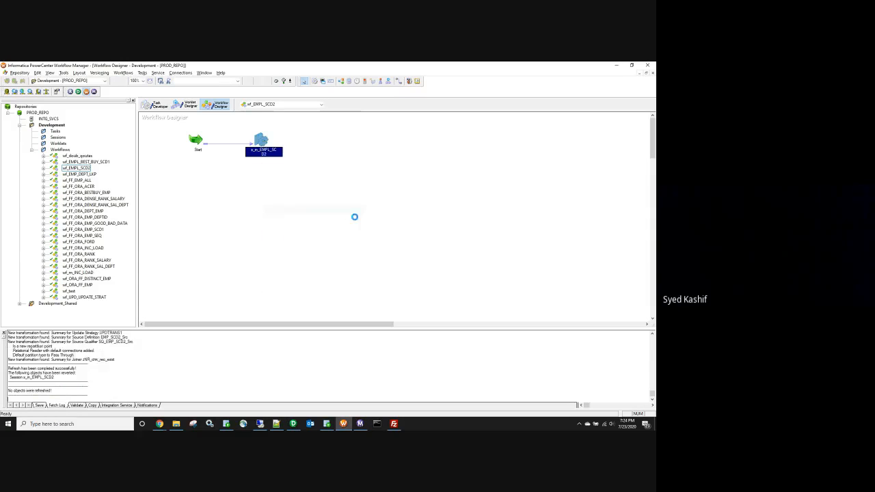
right_click(324, 184)
left_click(341, 259)
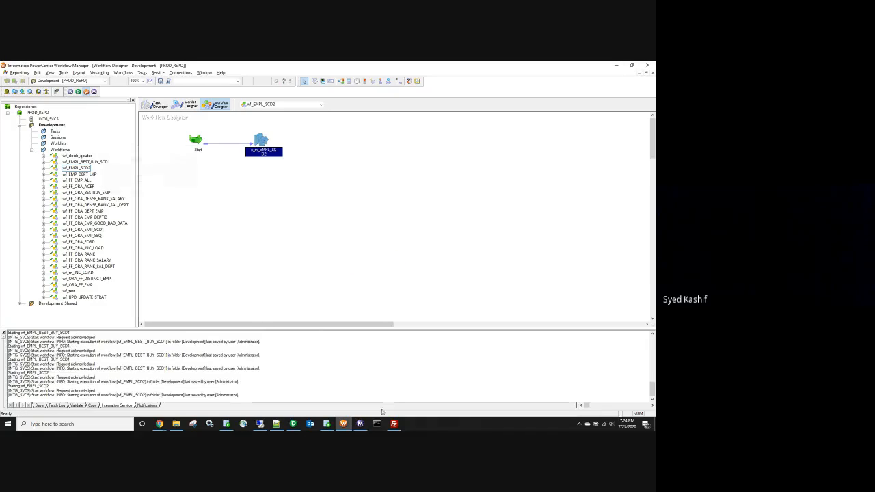
mouse_move(360, 424)
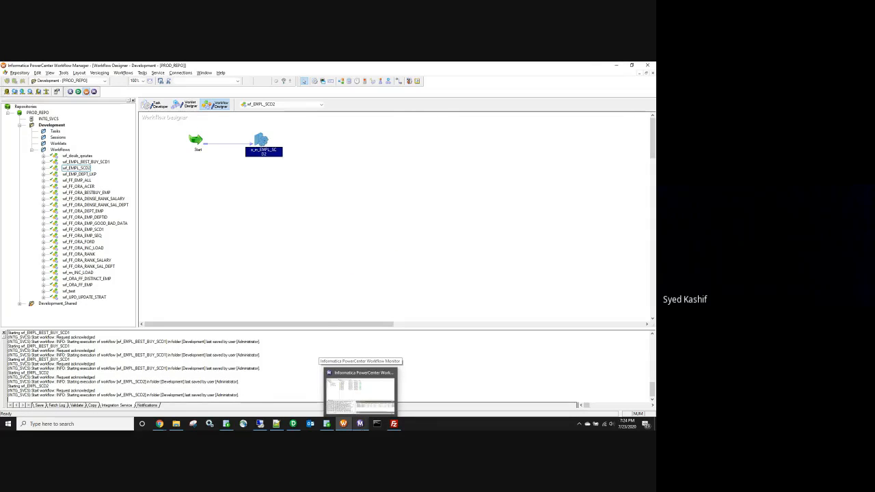
left_click(361, 391)
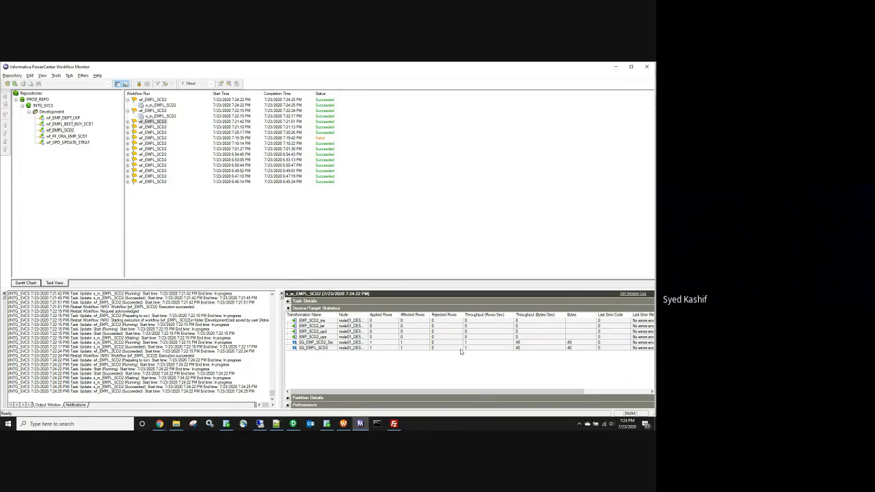
Step: Compare the SQ_EMP_SCD2_Src and SQ_EMPL_SCD2 rows in the latest run's Source/Target Statistics
left_click(352, 342)
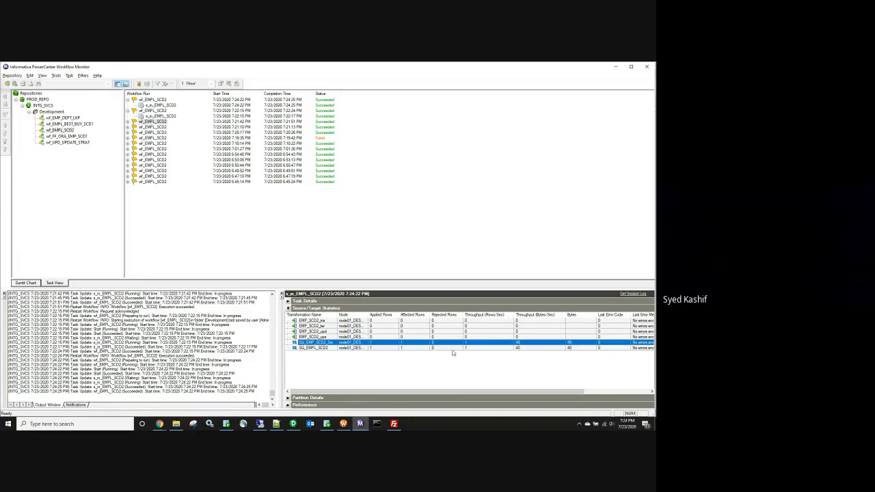
left_click(386, 348)
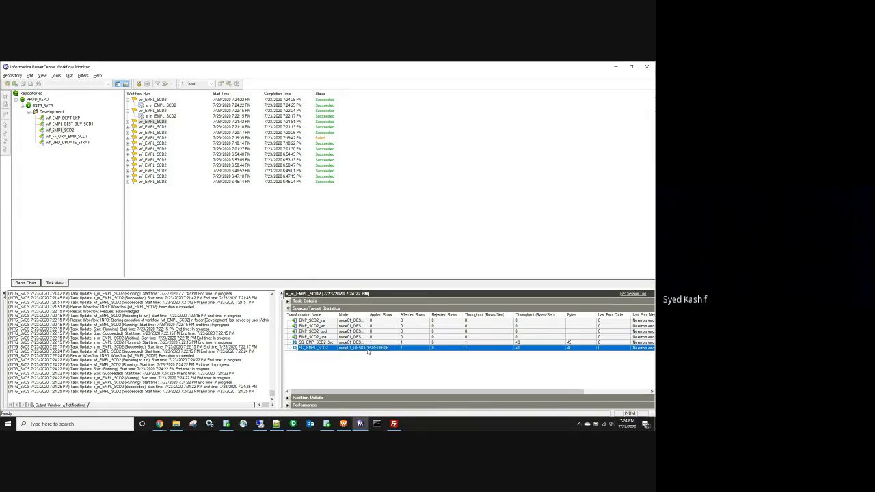
left_click(427, 343)
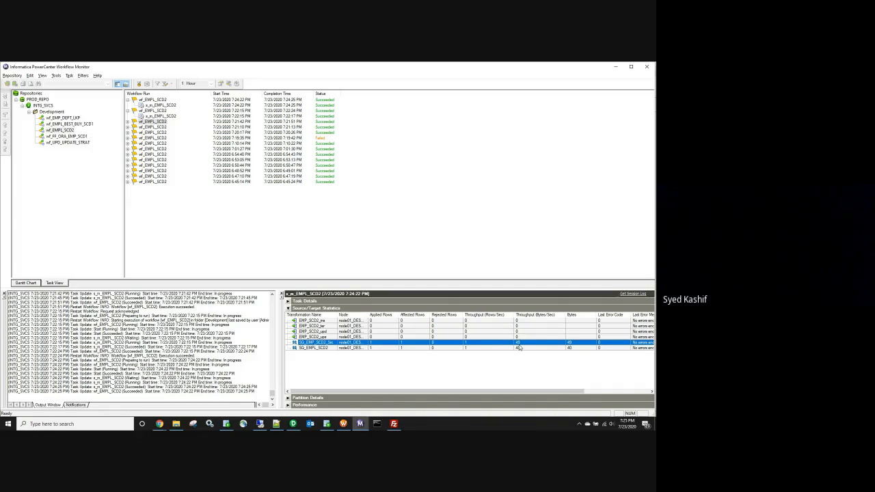
Step: Browse the Notepad++ notes from new 8 back to the new 3 thread run-time log
left_click(273, 427)
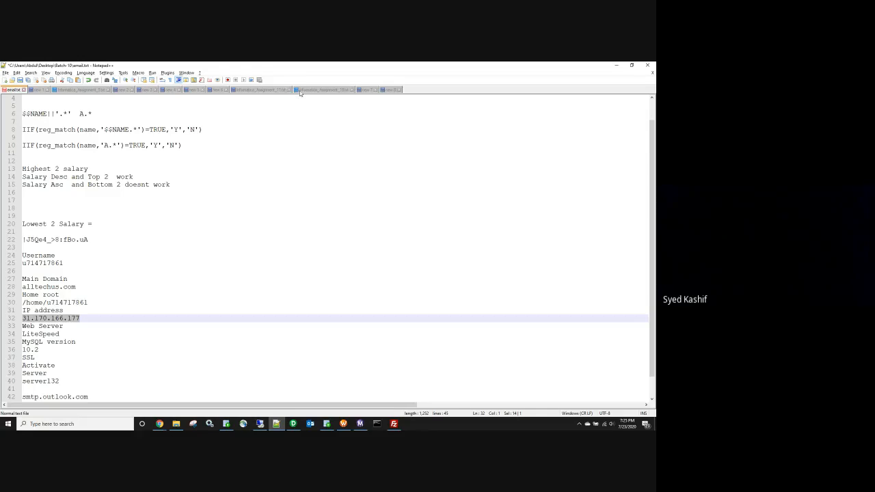
left_click(390, 90)
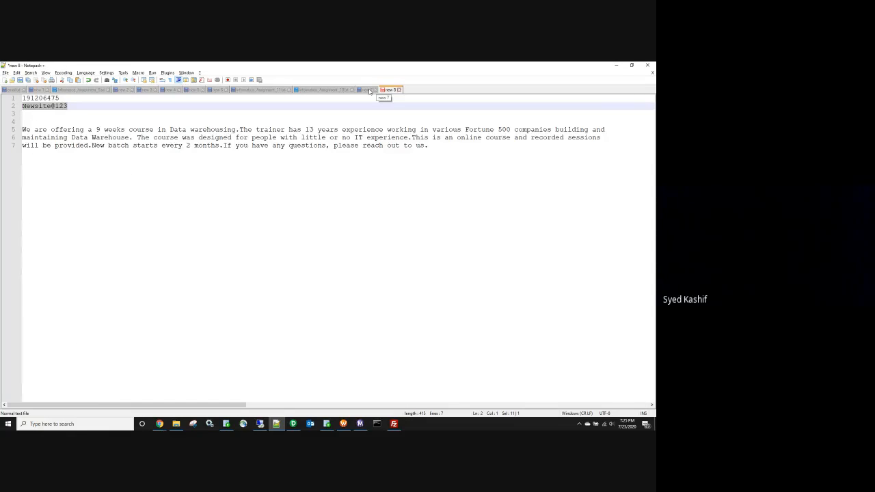
left_click(370, 91)
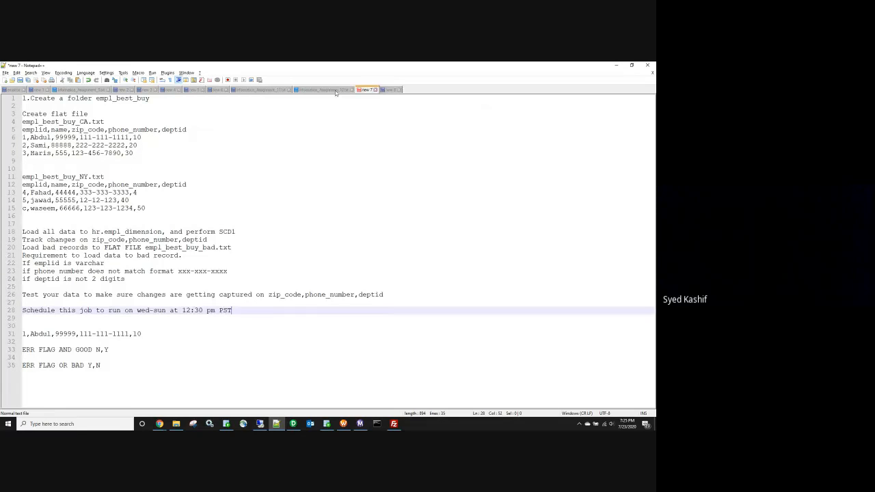
left_click(336, 91)
left_click(260, 90)
left_click(214, 90)
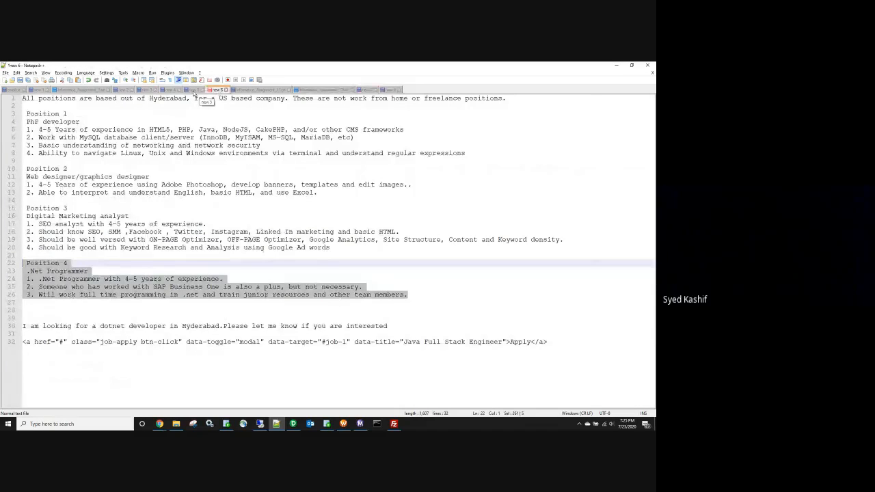
left_click(193, 91)
left_click(172, 90)
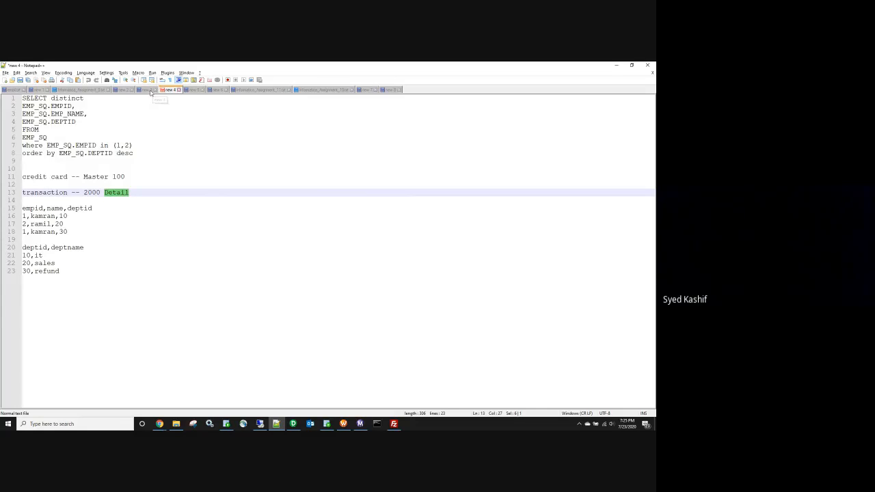
left_click(151, 90)
Step: Insert blank lines after the first WRITER thread block in the run-time log
scroll(197, 191, "up", 6)
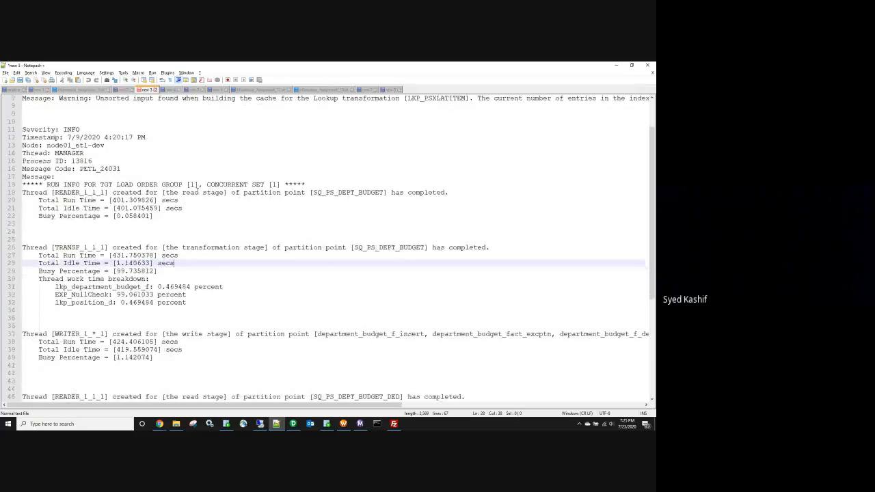
scroll(197, 192, "down", 4)
scroll(197, 189, "up", 1)
scroll(196, 192, "up", 2)
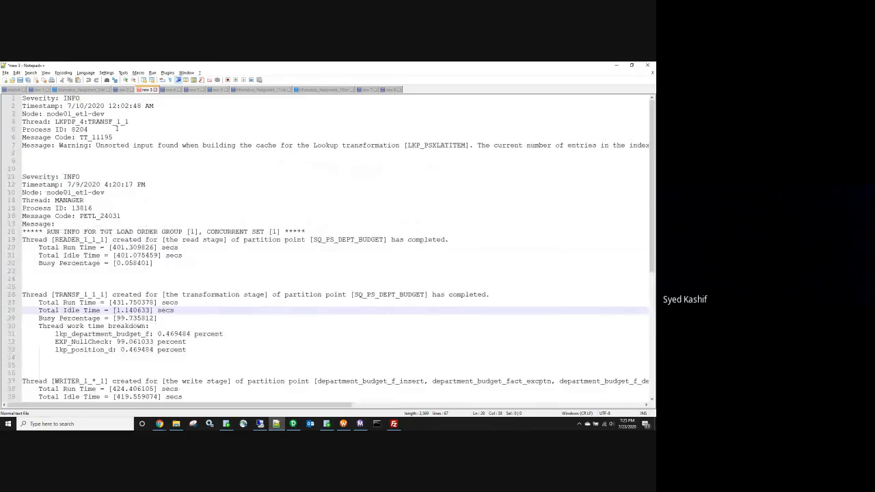
scroll(114, 121, "down", 9)
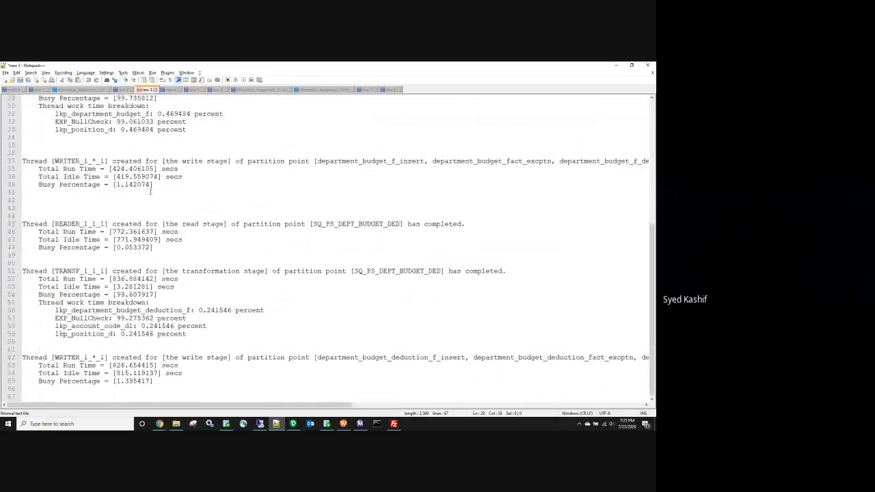
scroll(151, 193, "up", 5)
scroll(151, 192, "up", 4)
scroll(150, 192, "down", 9)
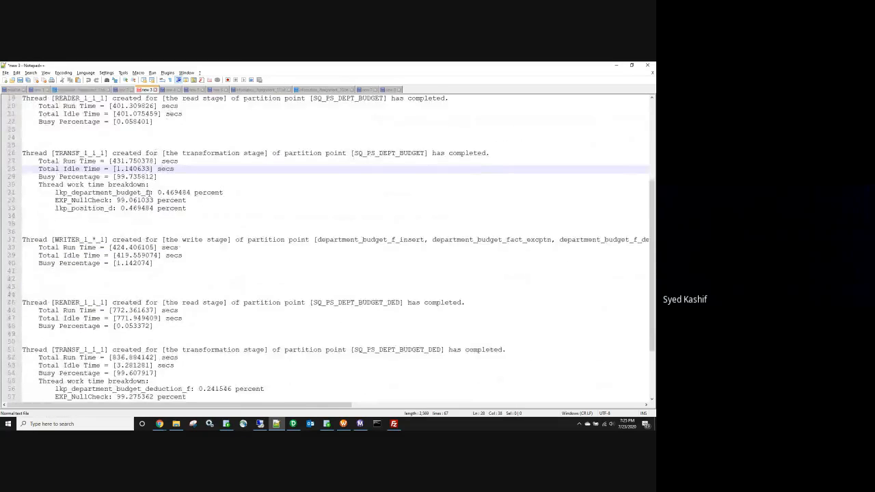
left_click(114, 198)
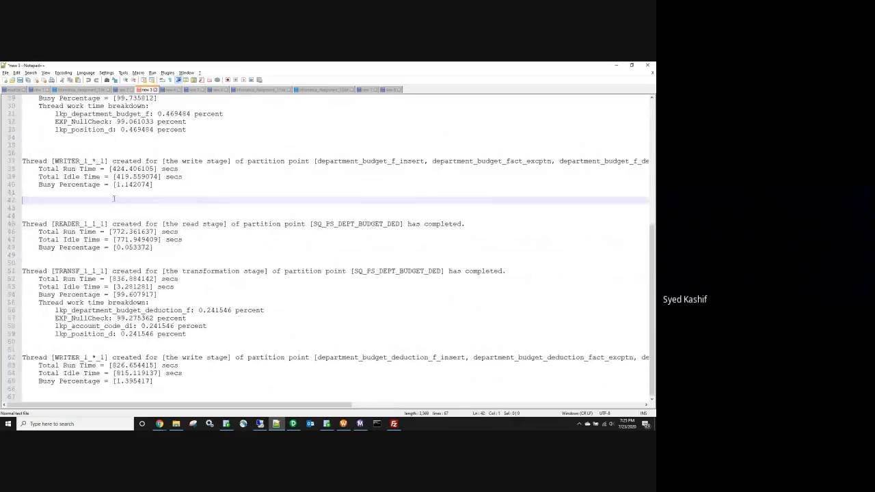
key("Return")
key("Return")
key("Return")
key("Return")
key("Return")
key("Return")
key("Return")
key("Return")
key("Return")
key("Return")
key("Return")
key("Return")
key("Return")
key("Return")
key("Return")
key("Return")
key("Return")
key("Return")
key("Return")
key("Return")
key("Return")
key("Return")
key("Return")
key("Return")
key("Return")
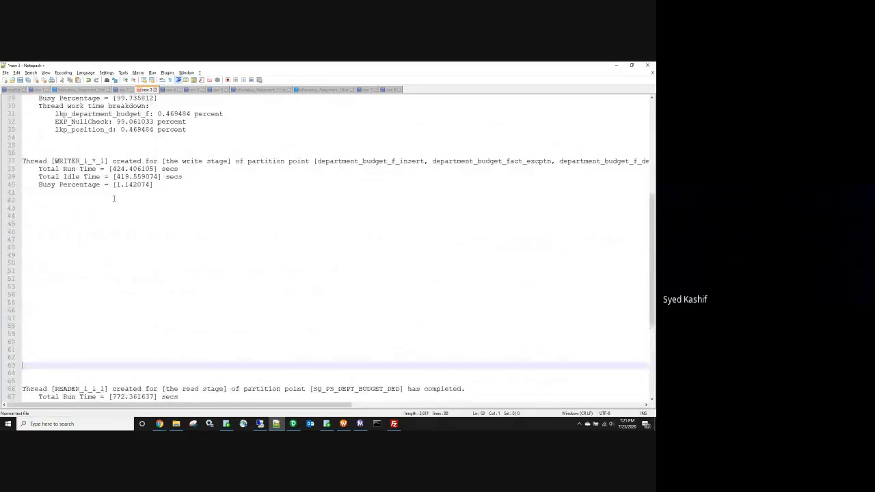
Step: Scroll back through the thread run-time log to review the edited section
scroll(114, 198, "up", 7)
scroll(114, 198, "up", 2)
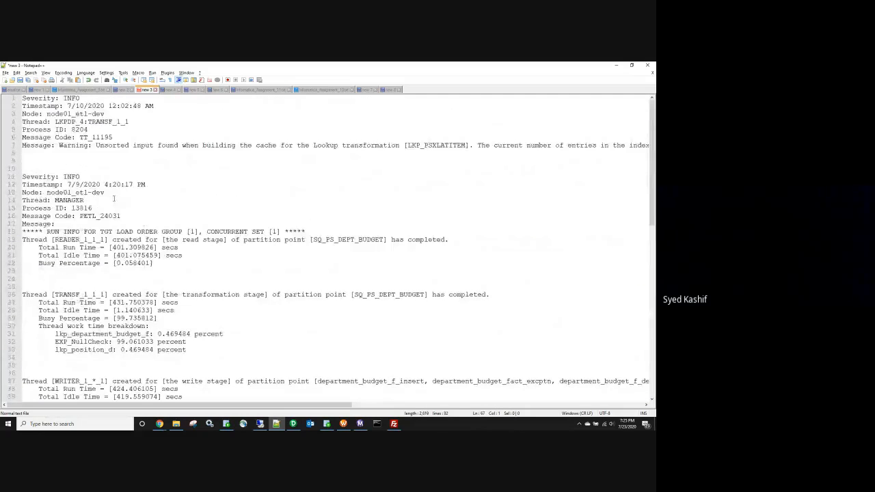
scroll(58, 167, "down", 3)
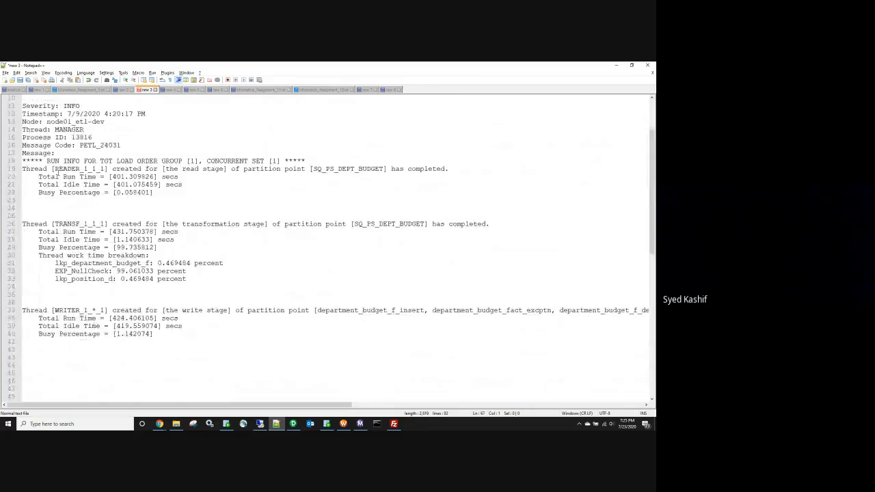
scroll(89, 177, "up", 3)
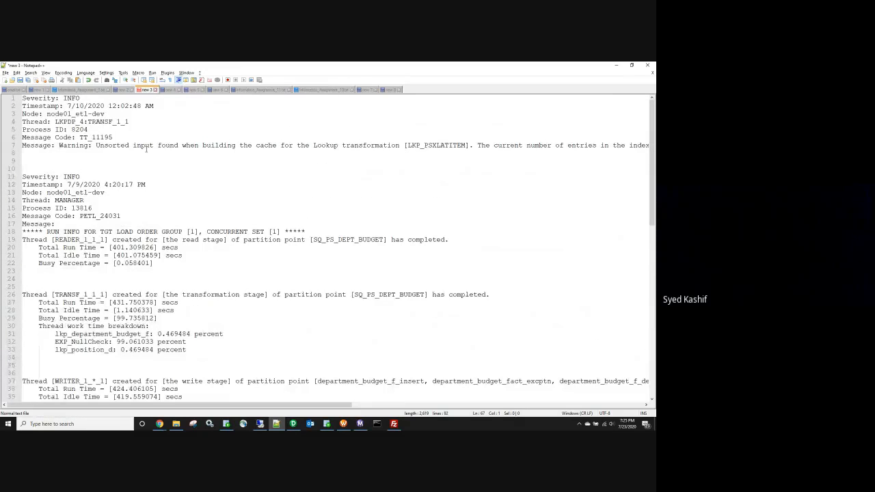
scroll(85, 129, "down", 1)
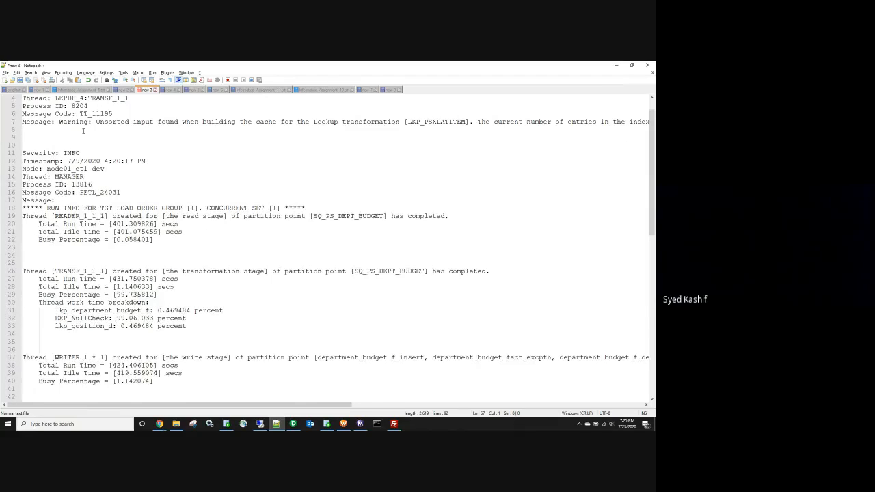
scroll(87, 151, "down", 1)
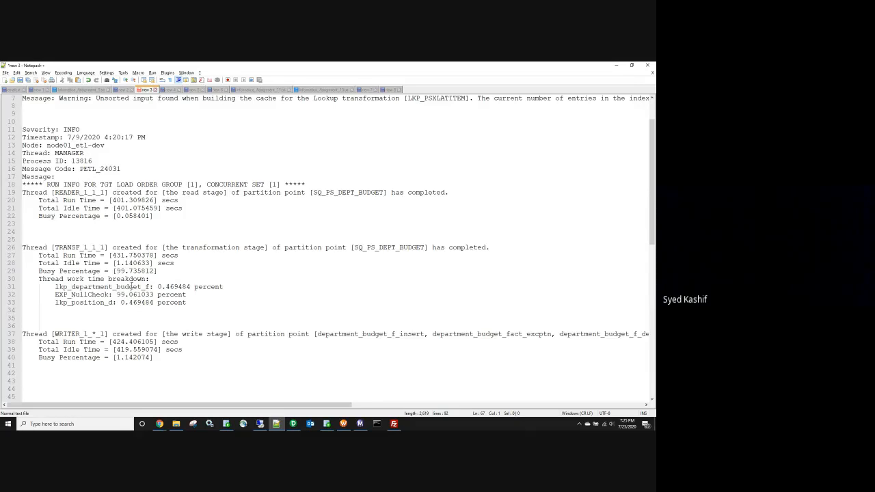
left_click(293, 423)
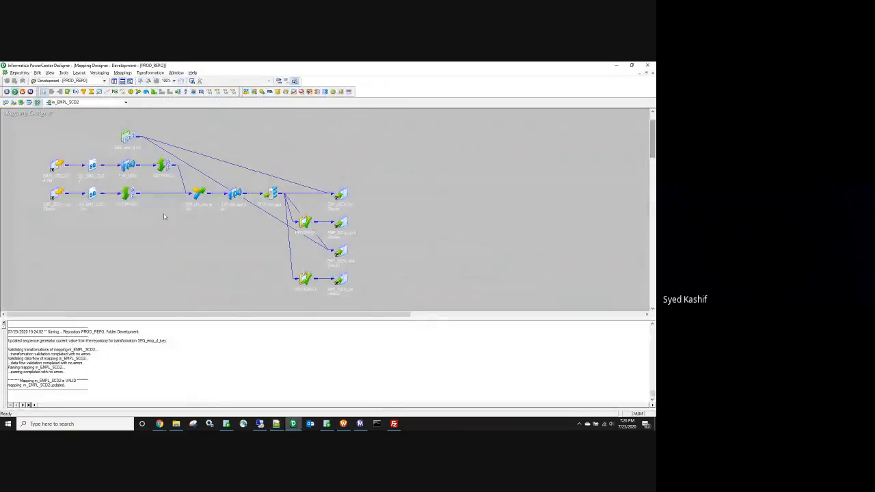
Step: Expand the joiner to review its ports, iconize it again, and select the whole mapping
double_click(199, 193)
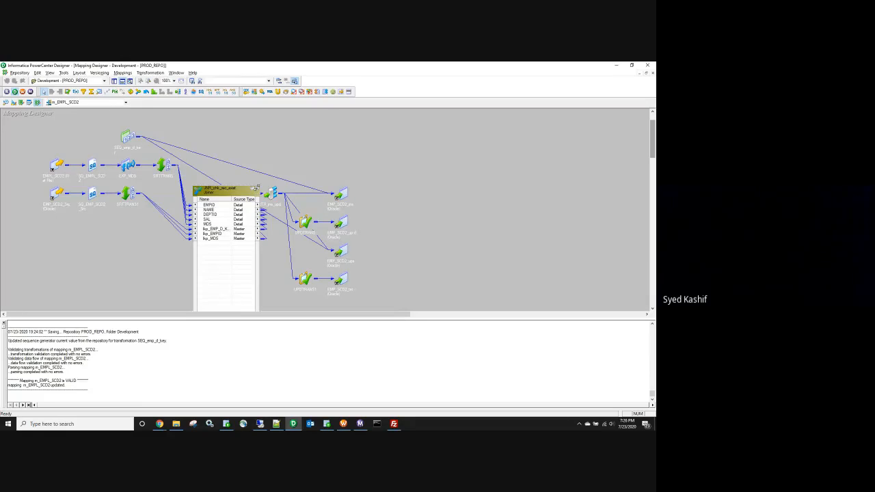
left_click(256, 189)
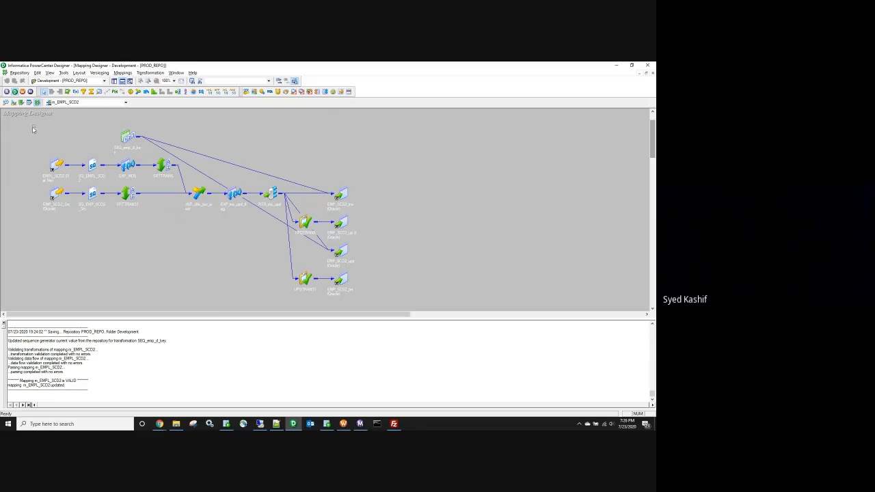
left_click_drag(33, 126, 368, 301)
left_click_drag(23, 122, 387, 301)
left_click_drag(33, 128, 380, 305)
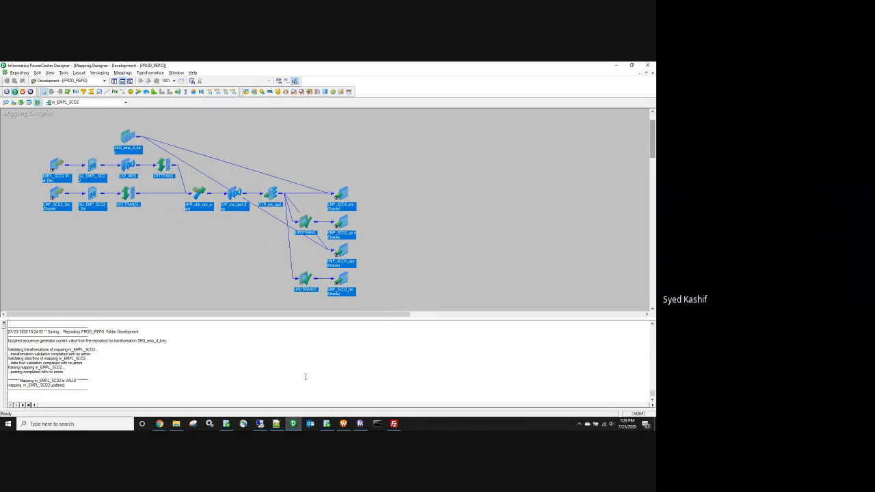
left_click(276, 423)
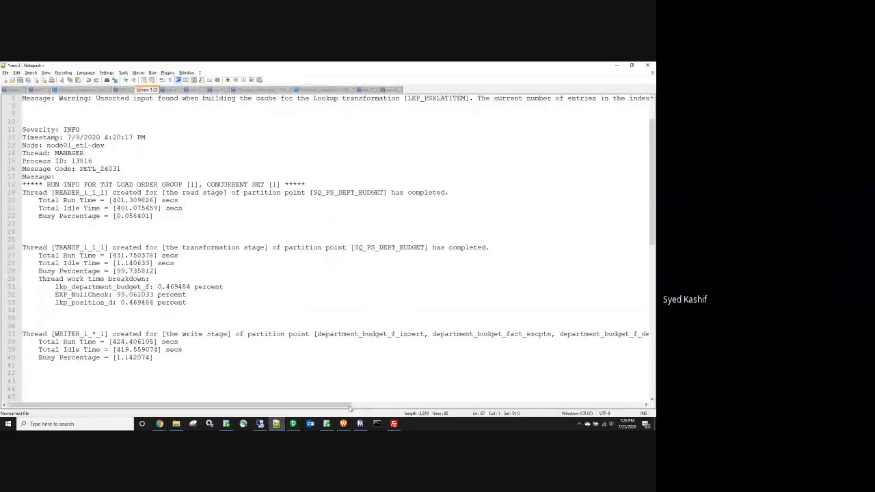
Step: Open the log events of s_m_EMPL_SCD2 from the 7:21:42 PM wf_EMPL_SCD2 run
left_click(360, 423)
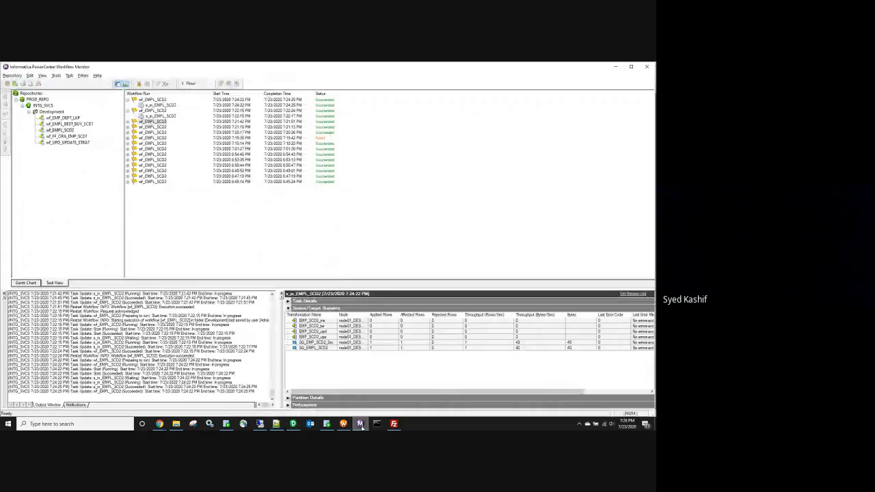
left_click(164, 122)
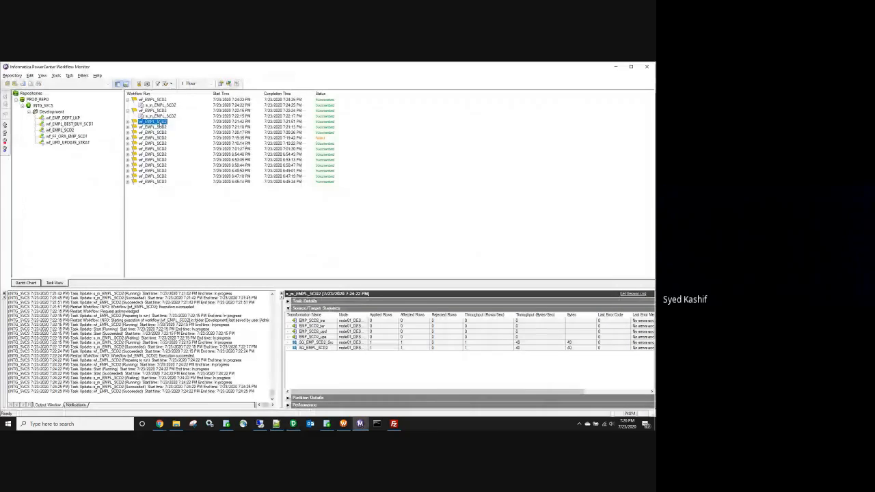
left_click(157, 126)
left_click(623, 294)
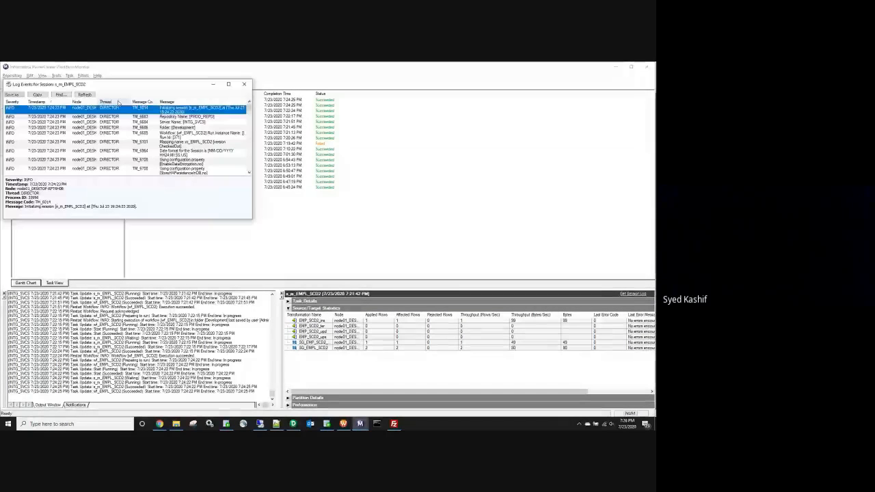
Step: Search the maximized s_m_EMPL_SCD2 log for 'busy', find no match, and scroll to writer SQL entries
left_click(228, 84)
left_click(58, 74)
type("busy")
key("Return")
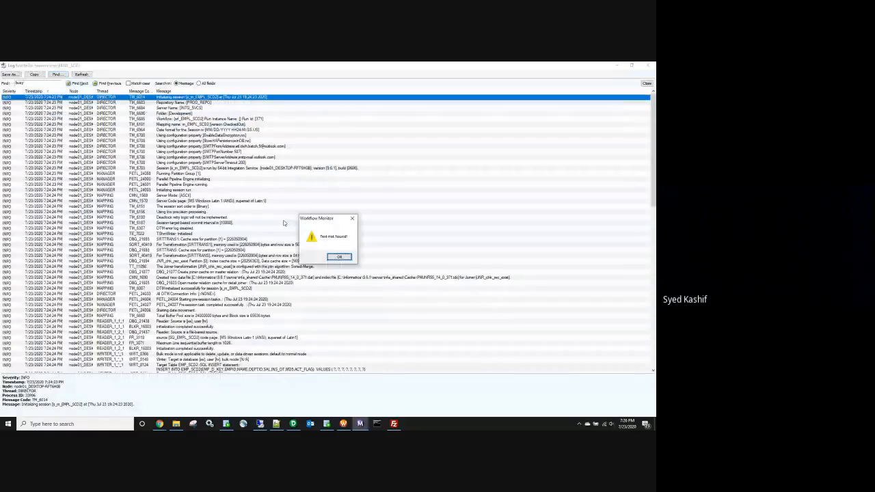
left_click(338, 257)
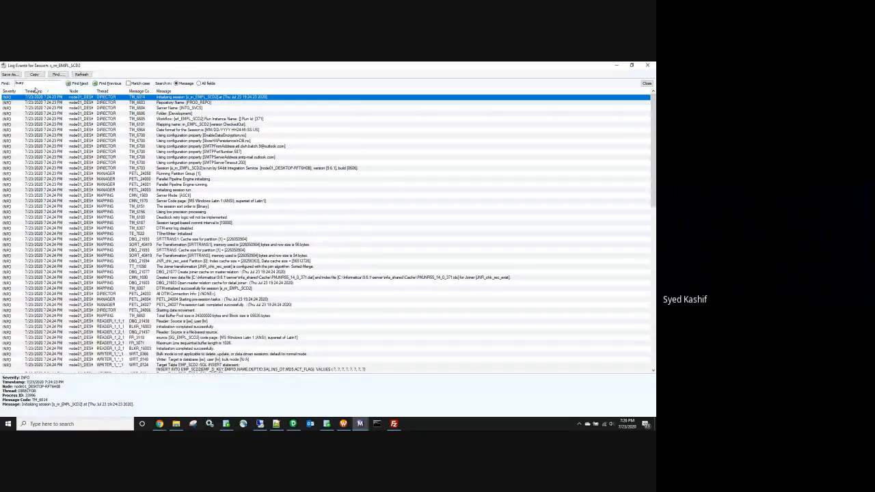
left_click(80, 83)
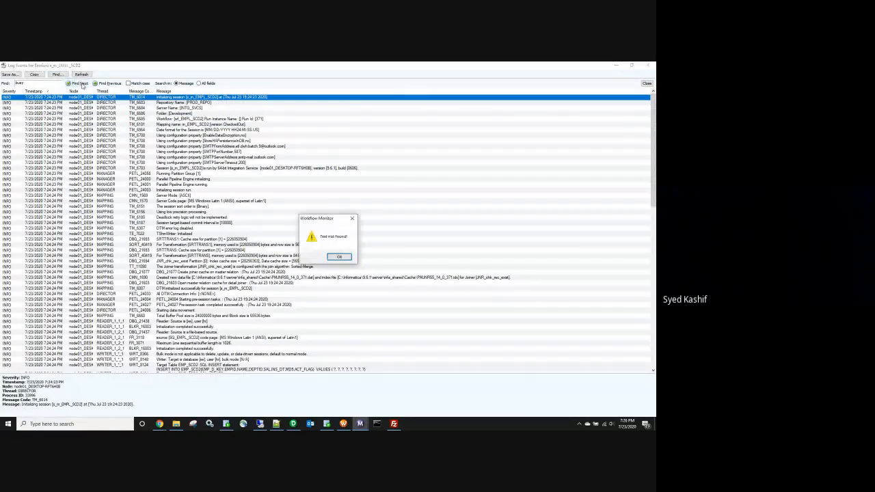
left_click(337, 259)
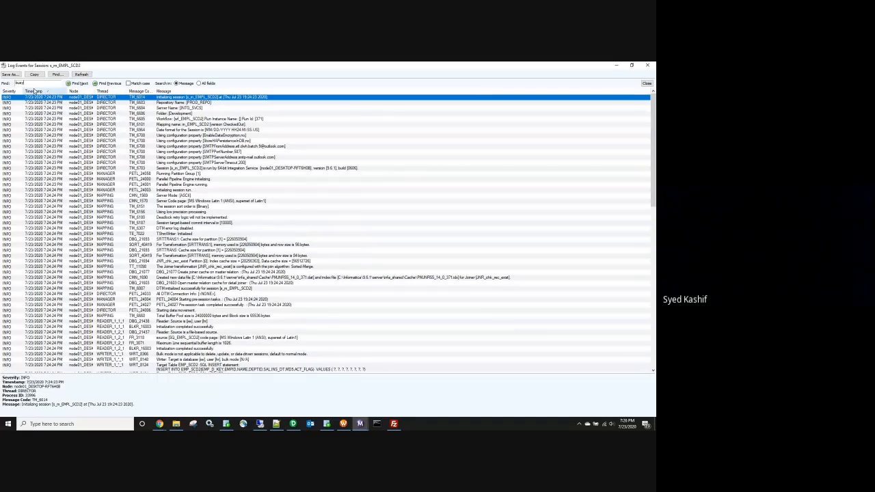
left_click(57, 74)
scroll(305, 210, "down", 5)
key("Escape")
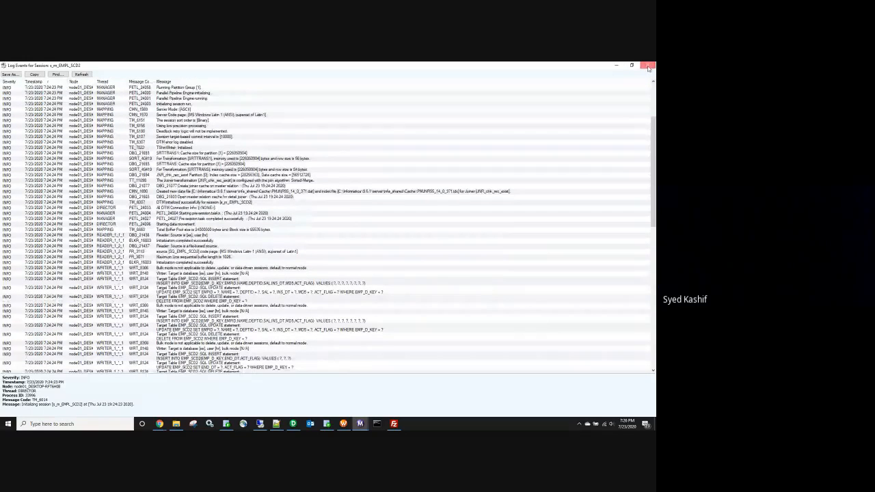
Step: Close the s_m_EMPL_SCD2 log window and select the earlier run's session row
left_click(648, 67)
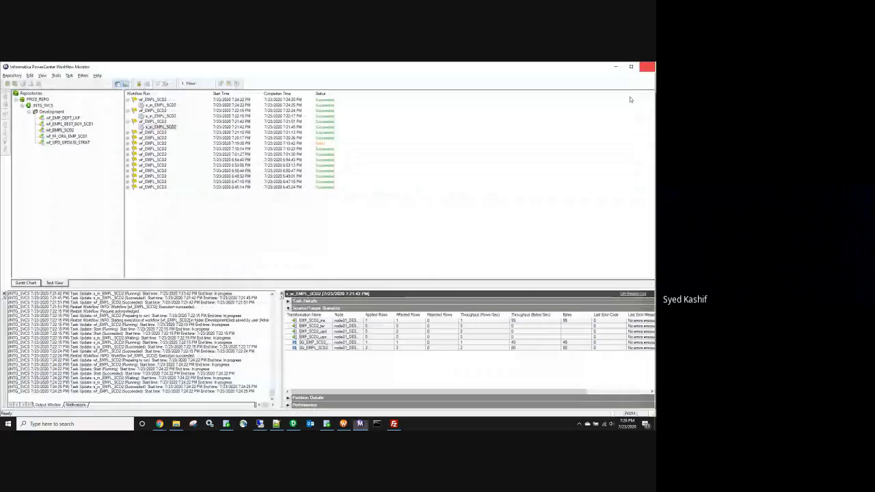
left_click(250, 129)
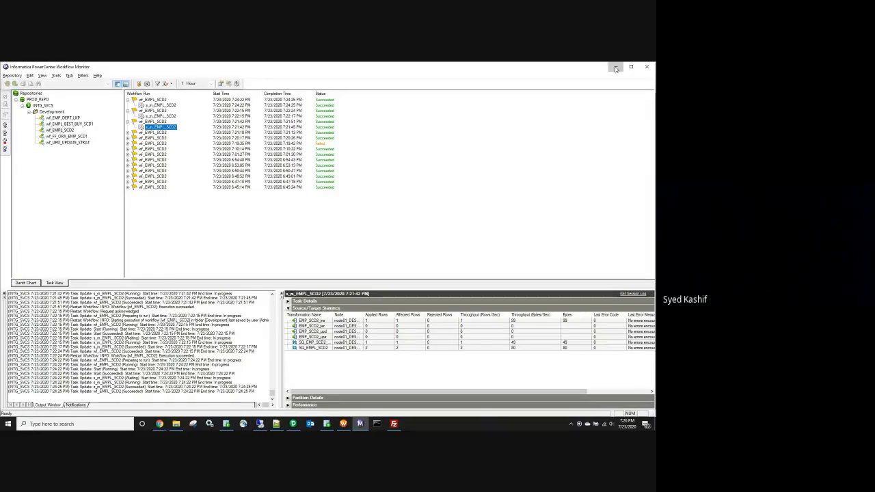
left_click(615, 66)
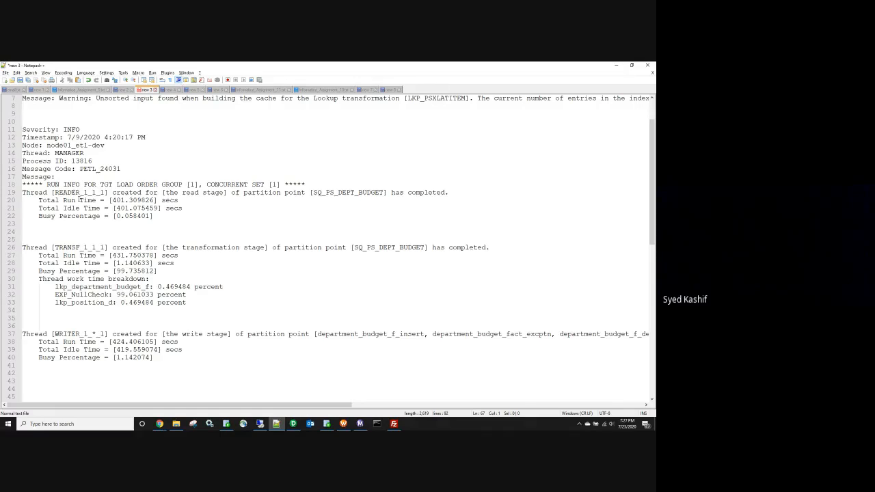
double_click(70, 192)
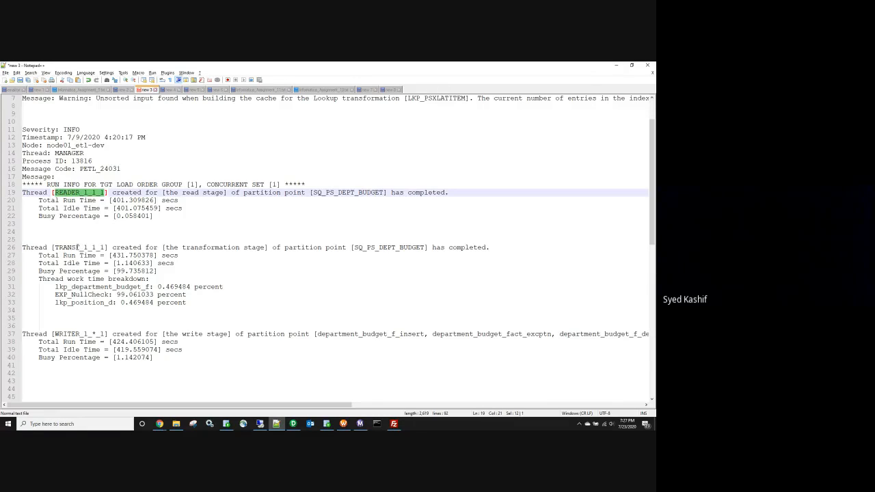
double_click(77, 248)
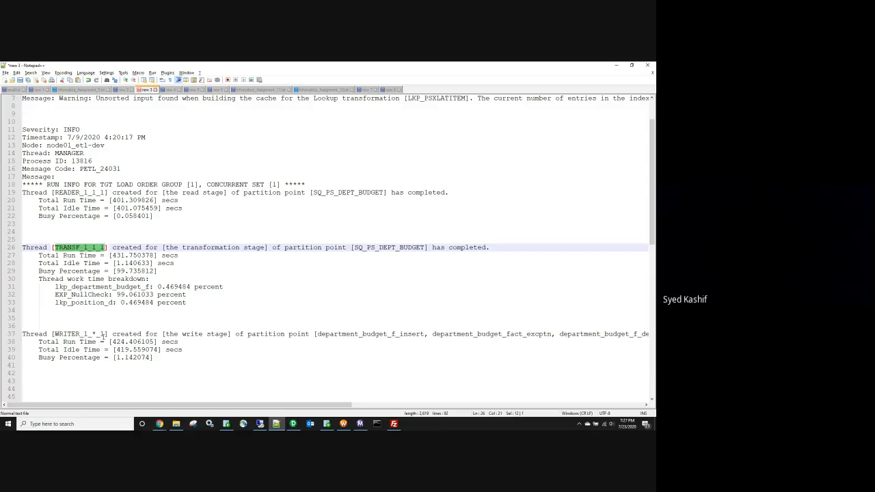
left_click_drag(55, 334, 91, 334)
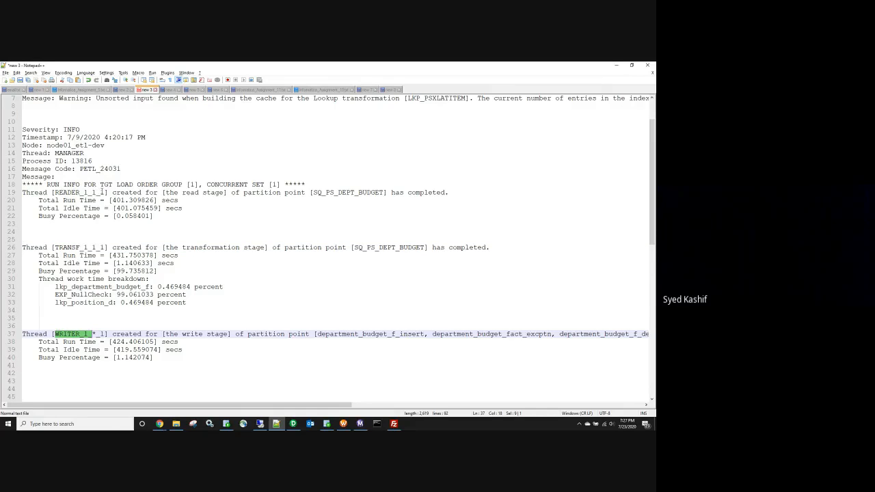
double_click(70, 192)
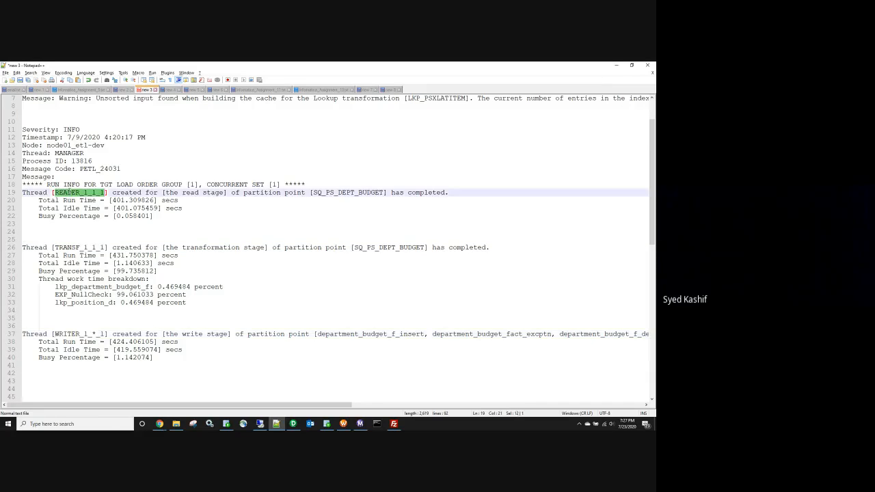
double_click(76, 248)
left_click(71, 333)
double_click(71, 333)
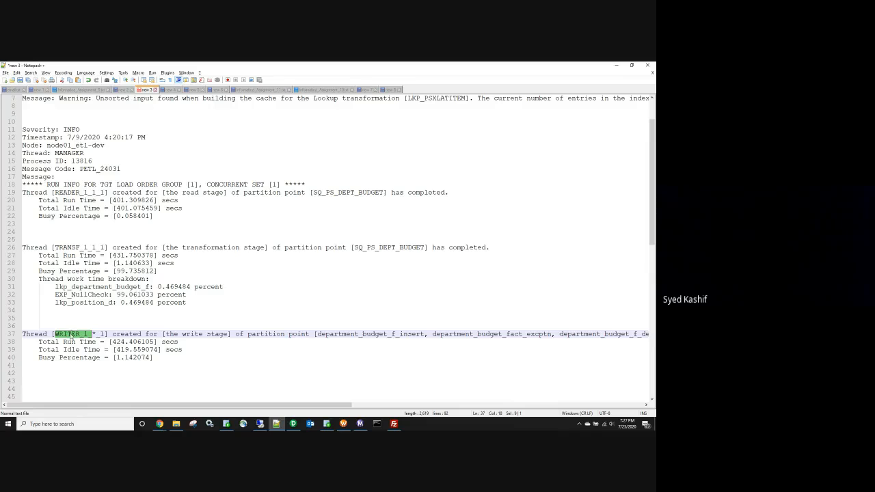
left_click(225, 199)
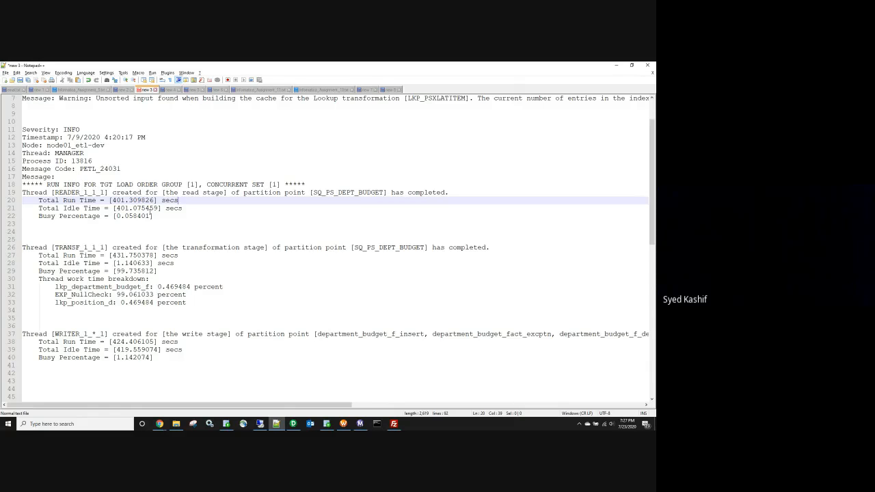
scroll(162, 260, "up", 2)
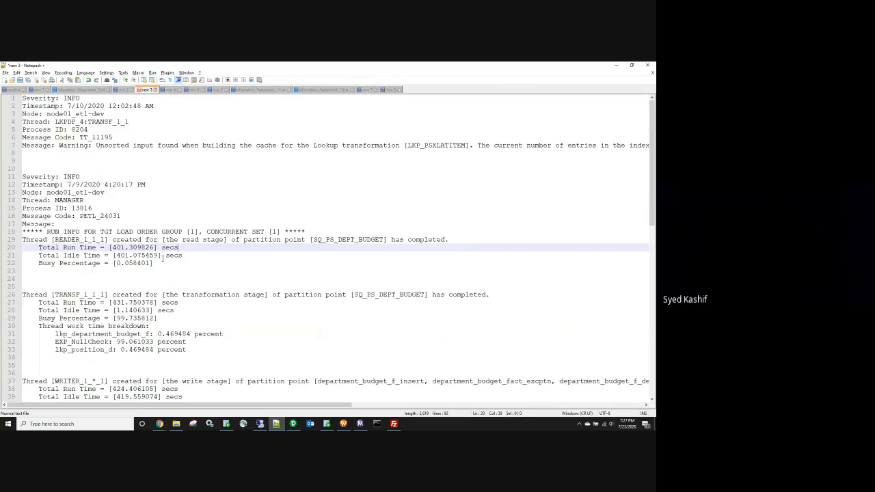
scroll(162, 258, "down", 4)
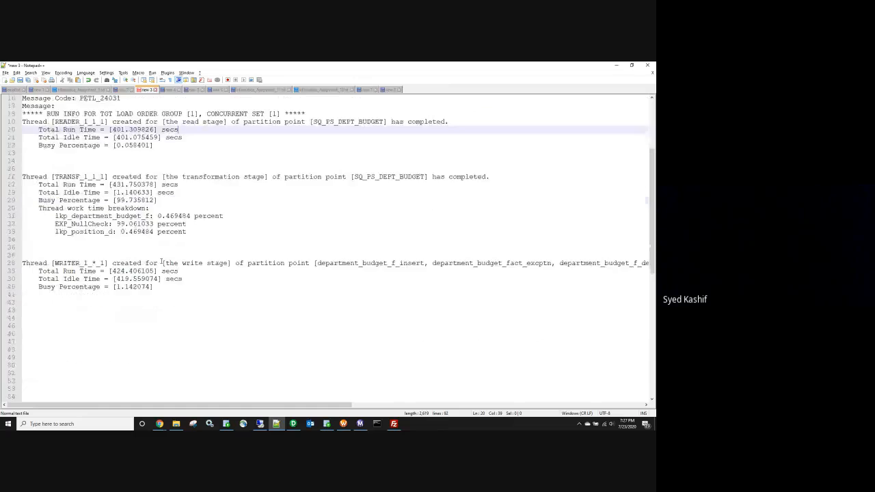
scroll(162, 260, "up", 4)
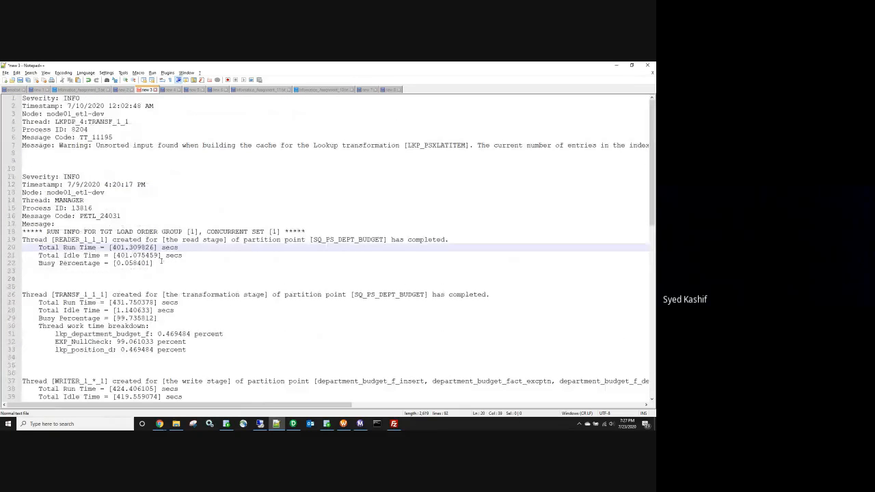
scroll(161, 259, "down", 1)
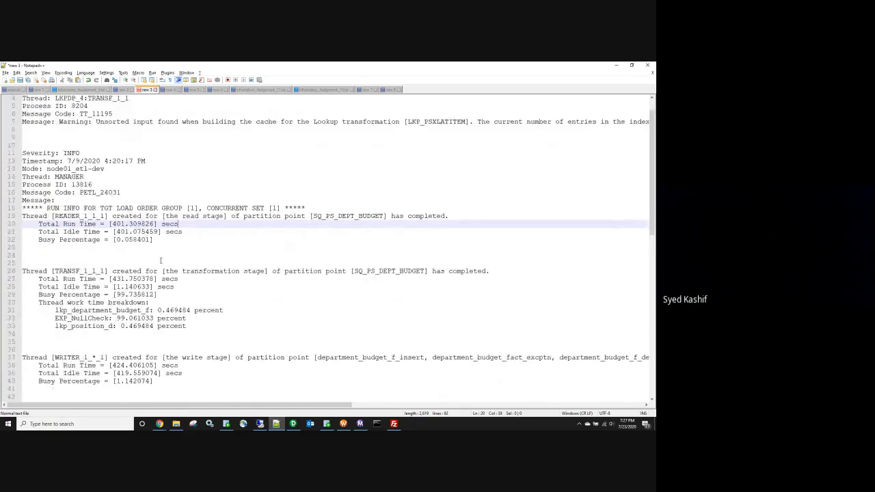
scroll(160, 259, "up", 1)
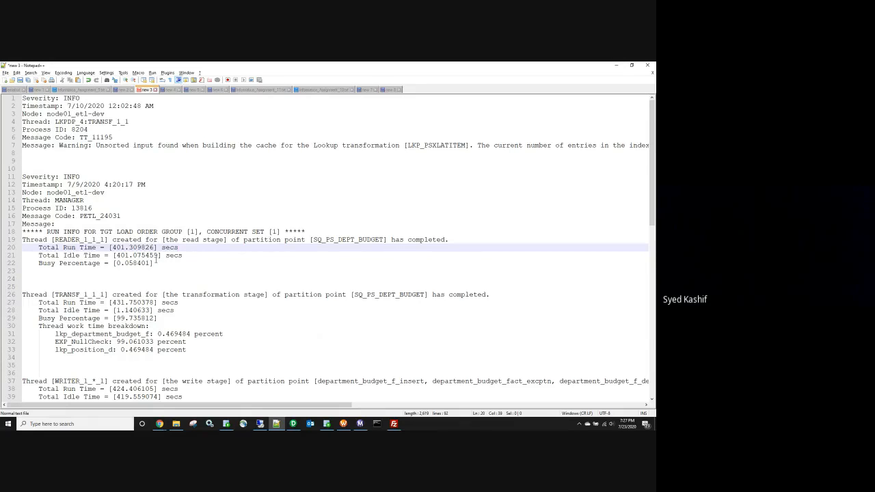
left_click_drag(54, 239, 80, 239)
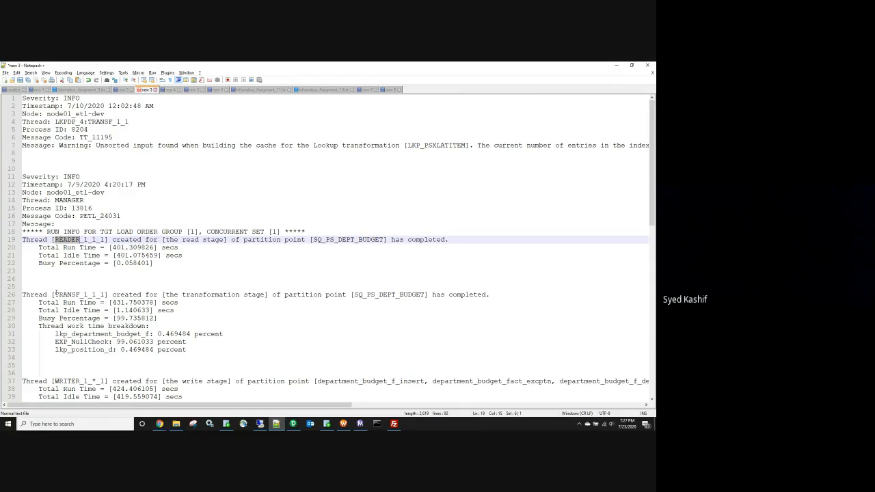
left_click_drag(56, 294, 84, 294)
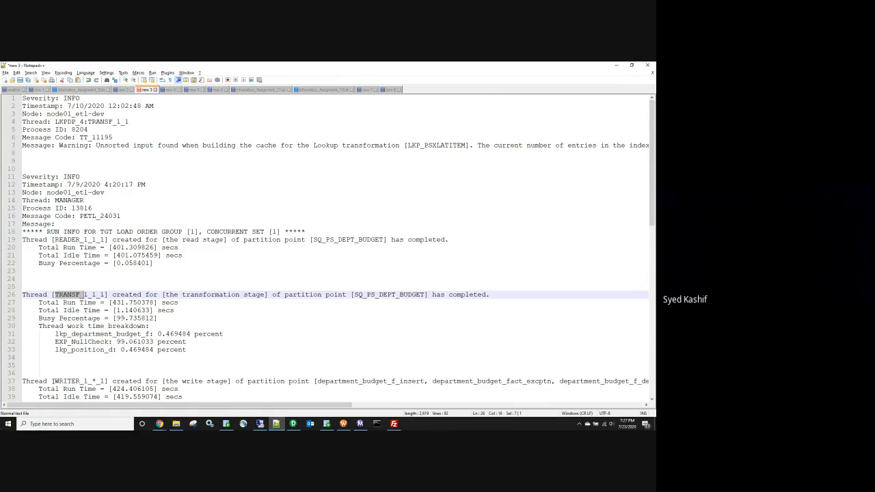
double_click(65, 241)
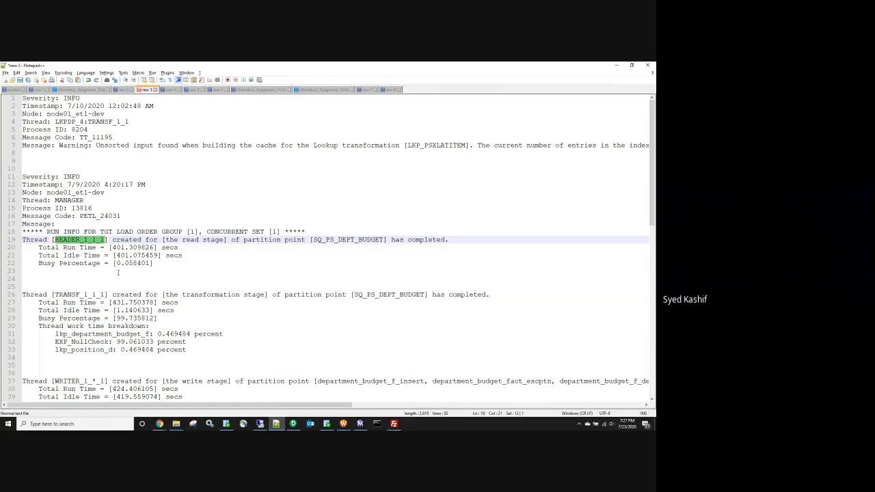
left_click_drag(113, 264, 143, 263)
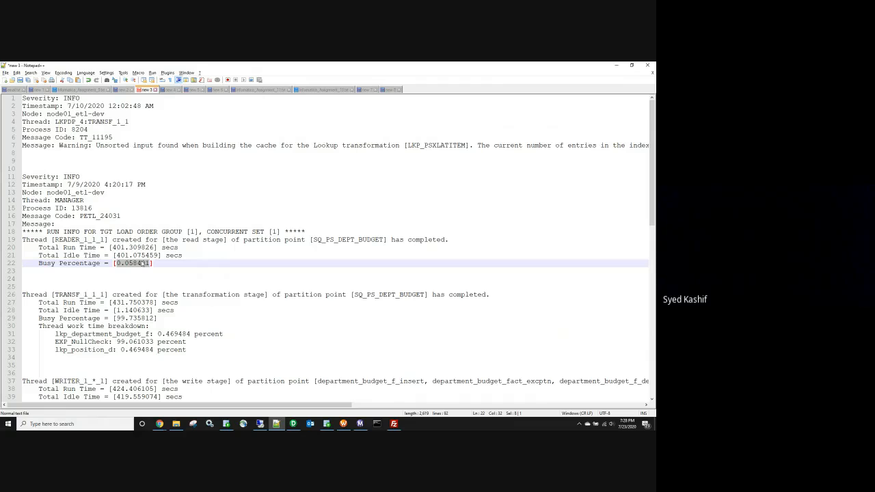
left_click_drag(40, 274, 21, 224)
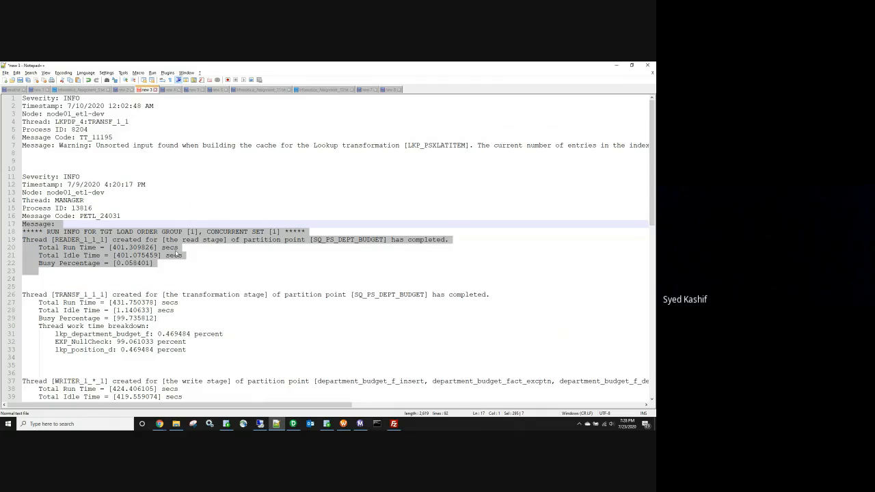
scroll(176, 254, "down", 2)
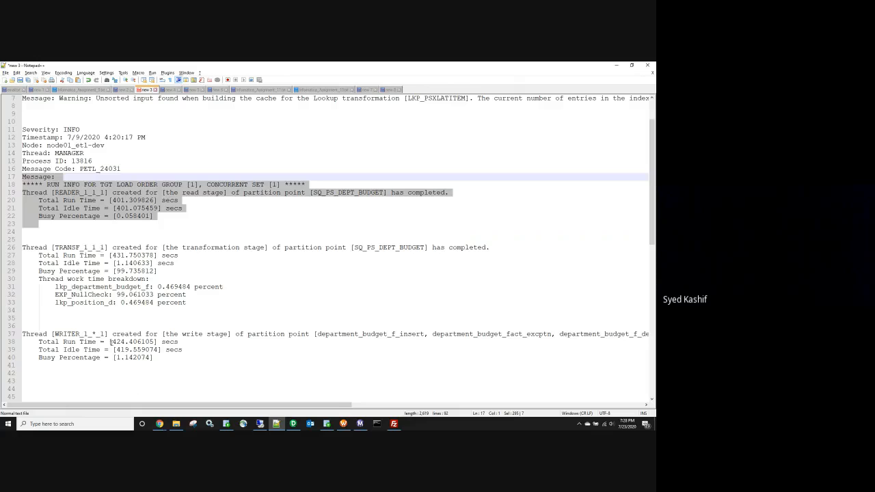
double_click(77, 334)
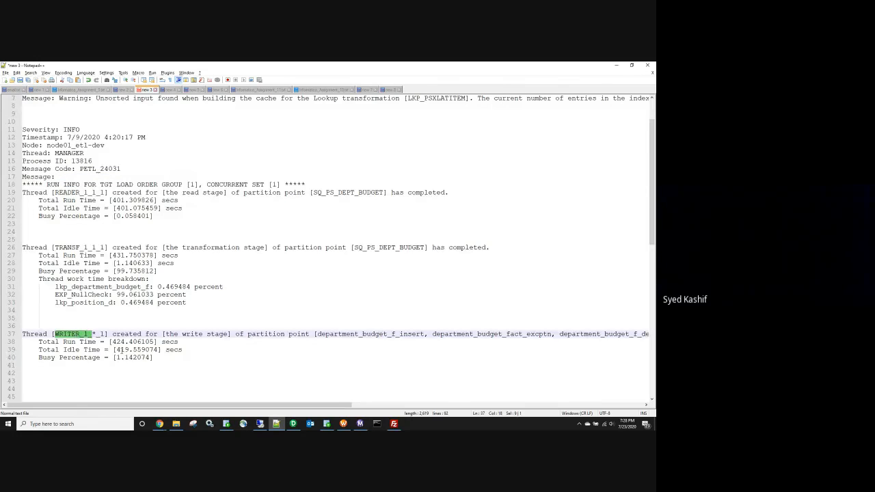
left_click_drag(115, 357, 151, 357)
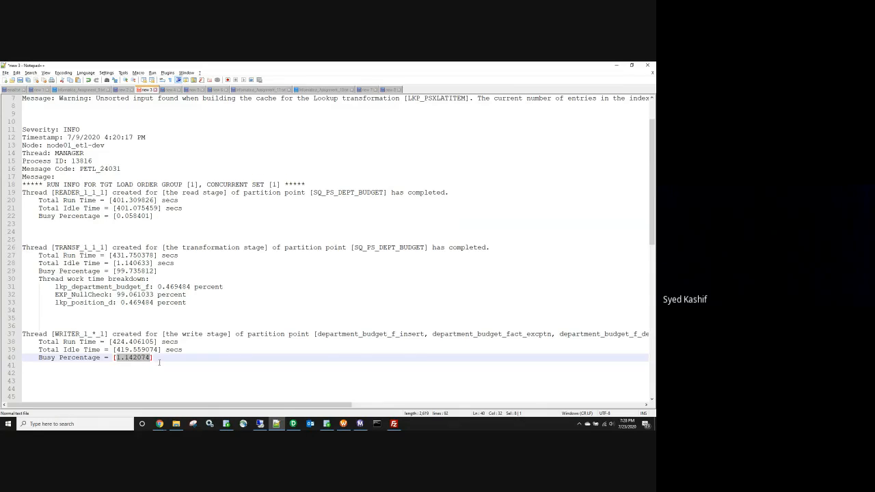
left_click_drag(23, 247, 210, 303)
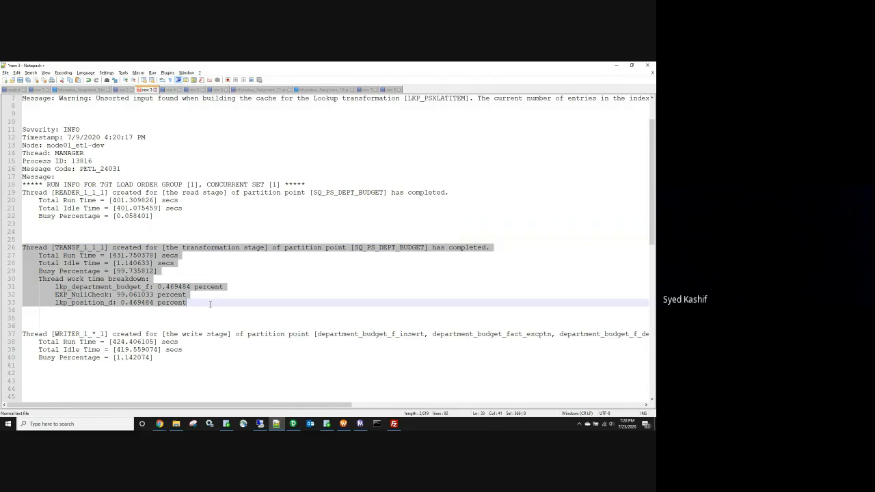
left_click(173, 231)
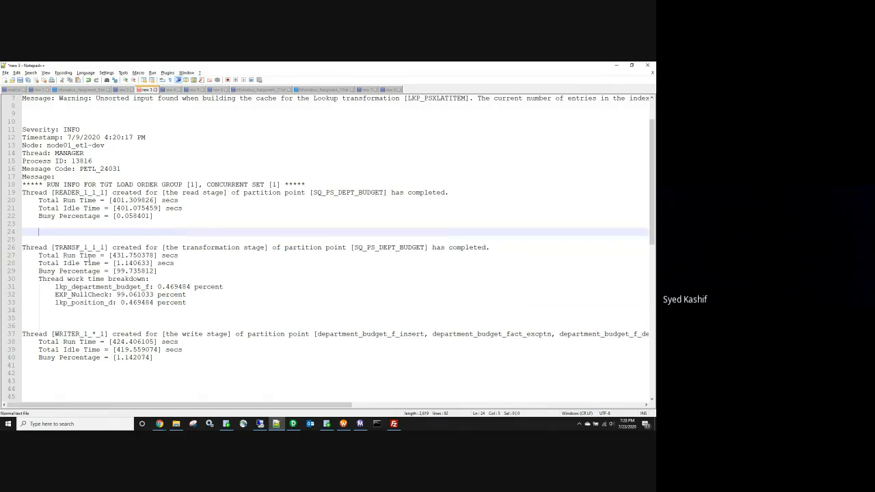
double_click(66, 248)
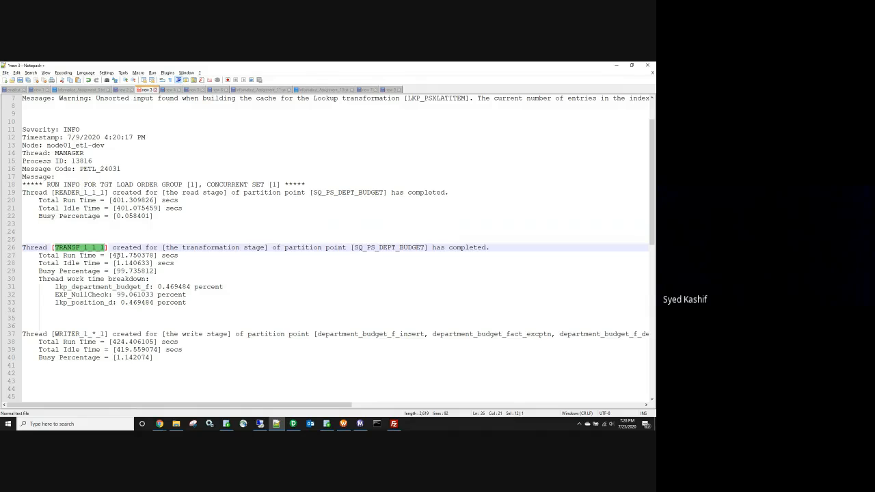
left_click_drag(159, 272, 111, 272)
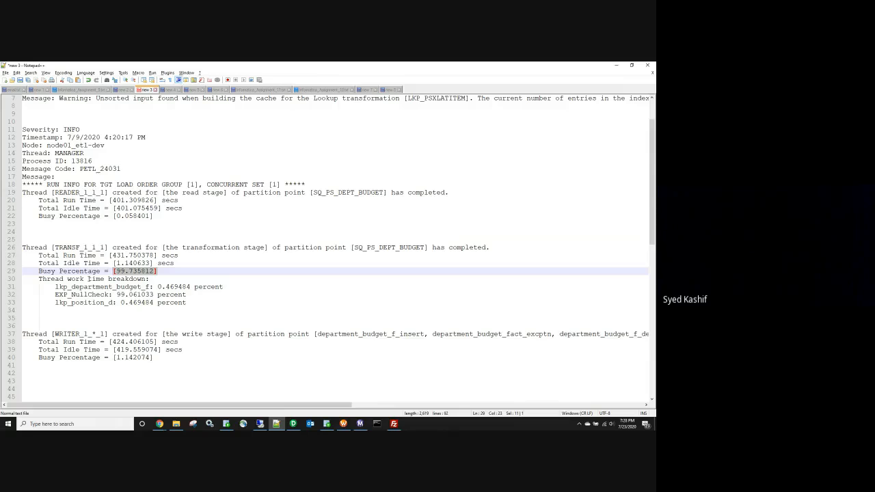
left_click(62, 287)
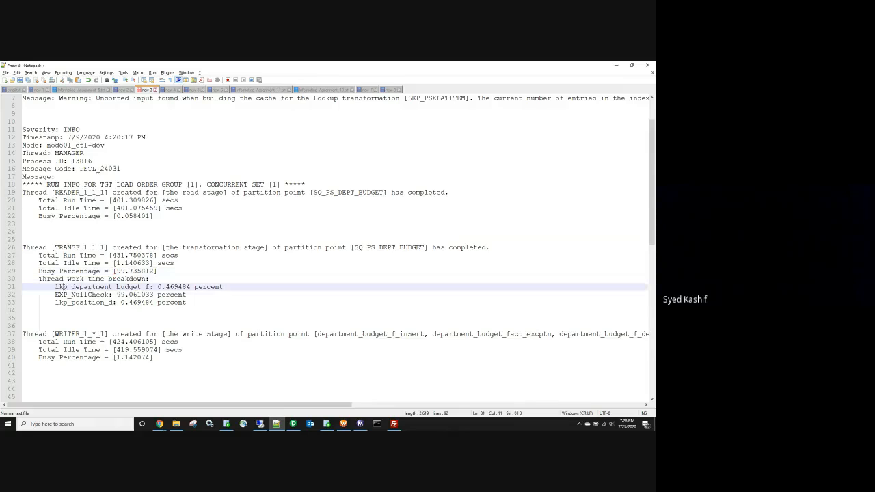
double_click(67, 295)
double_click(68, 303)
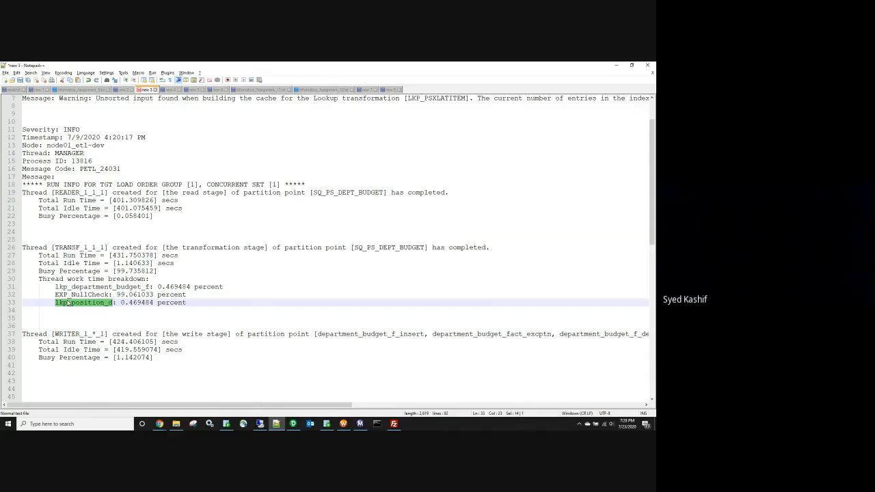
double_click(70, 287)
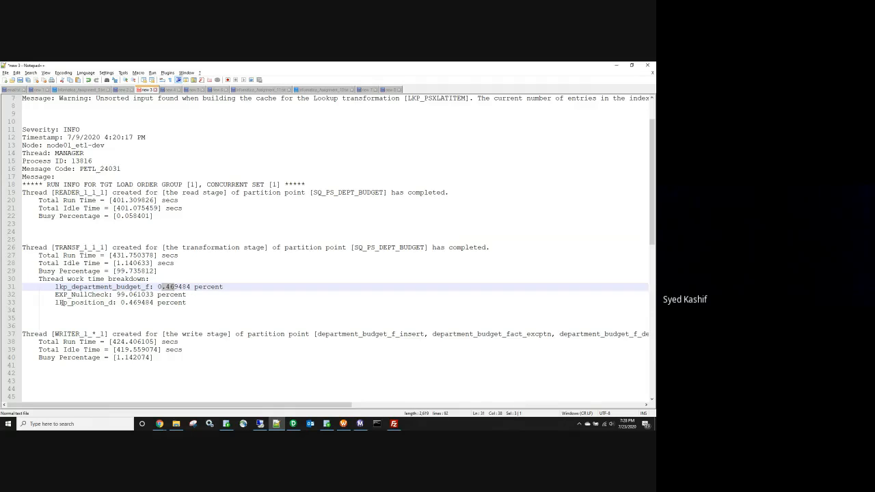
double_click(65, 303)
left_click_drag(121, 303, 138, 302)
double_click(78, 295)
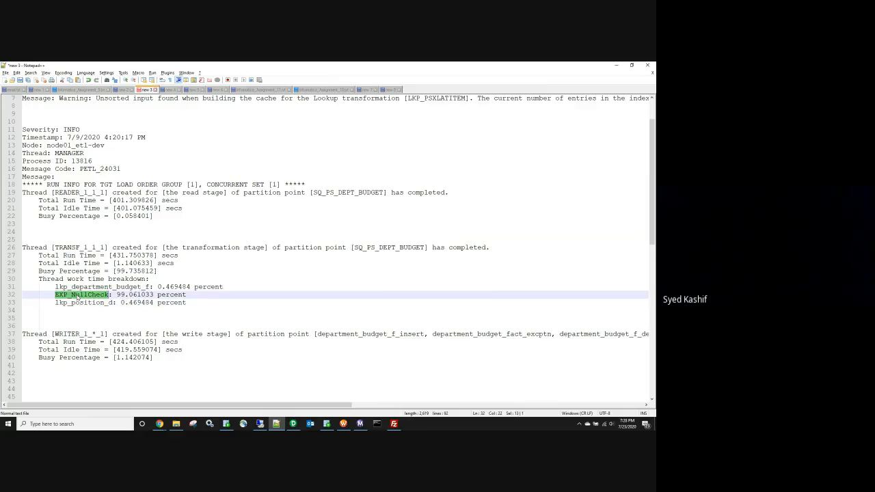
left_click_drag(117, 295, 186, 295)
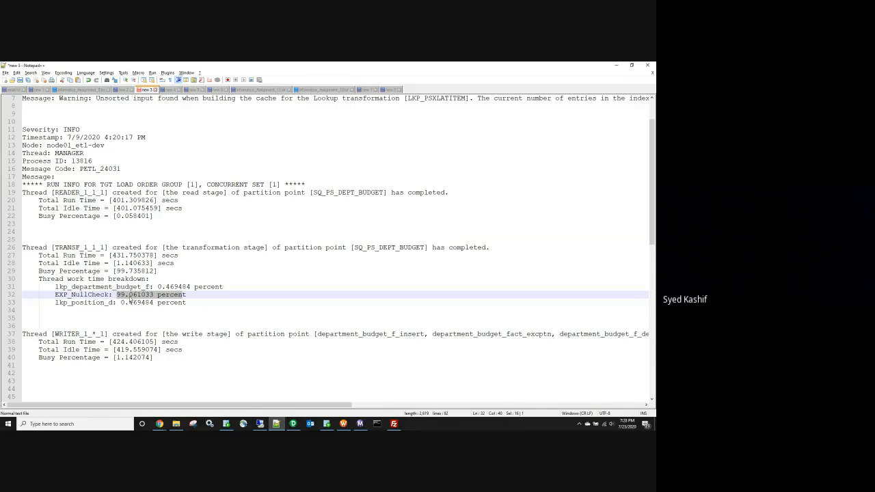
left_click_drag(247, 319, 249, 315)
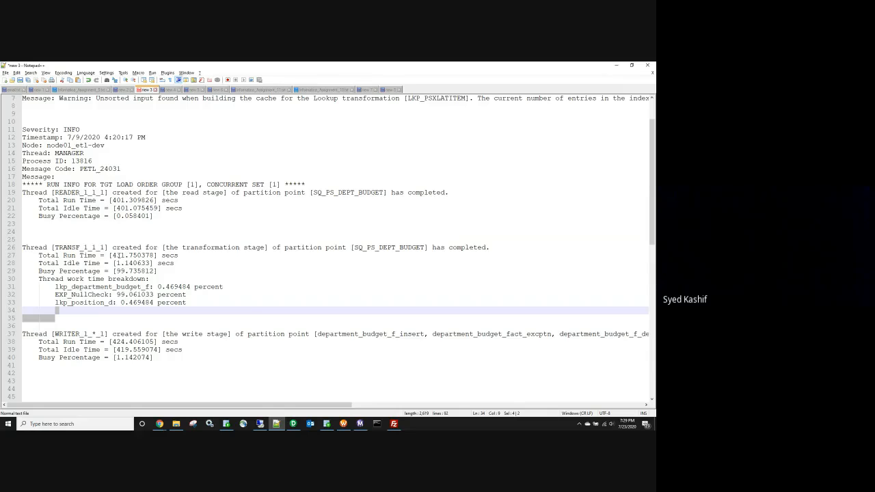
left_click_drag(194, 296, 55, 295)
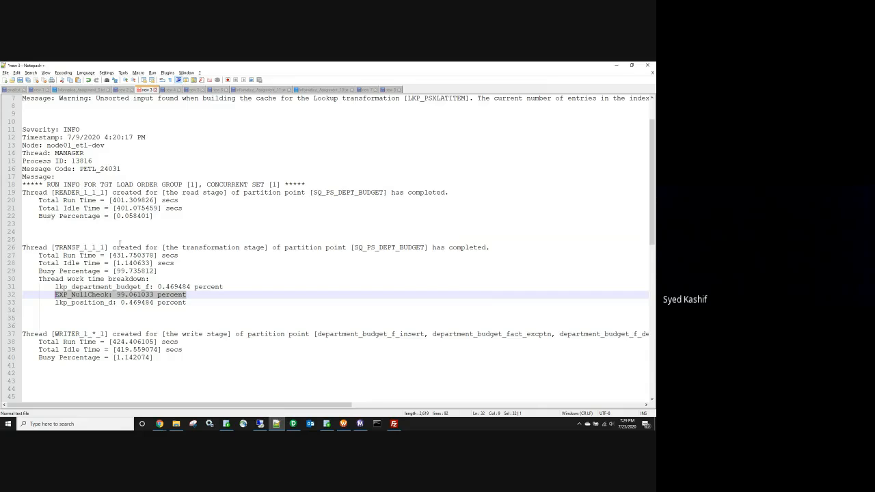
left_click_drag(159, 271, 39, 272)
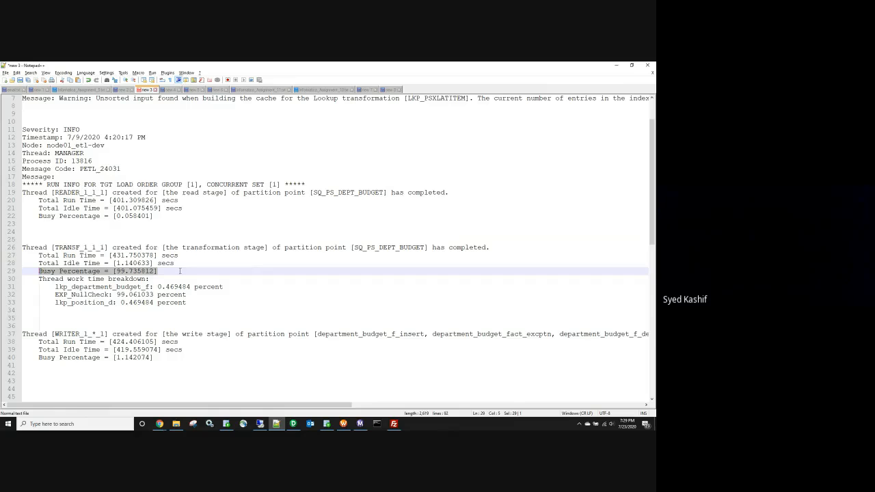
scroll(180, 271, "up", 1)
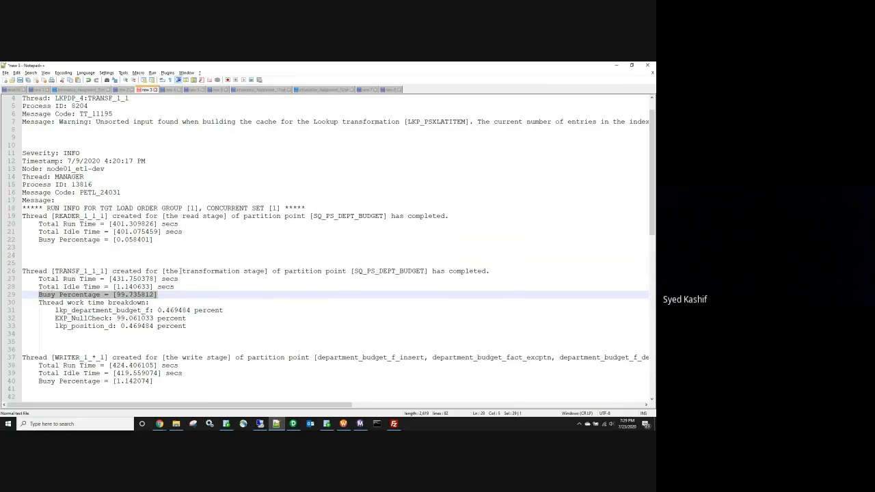
scroll(181, 271, "up", 1)
scroll(197, 278, "down", 1)
left_click_drag(190, 319, 49, 316)
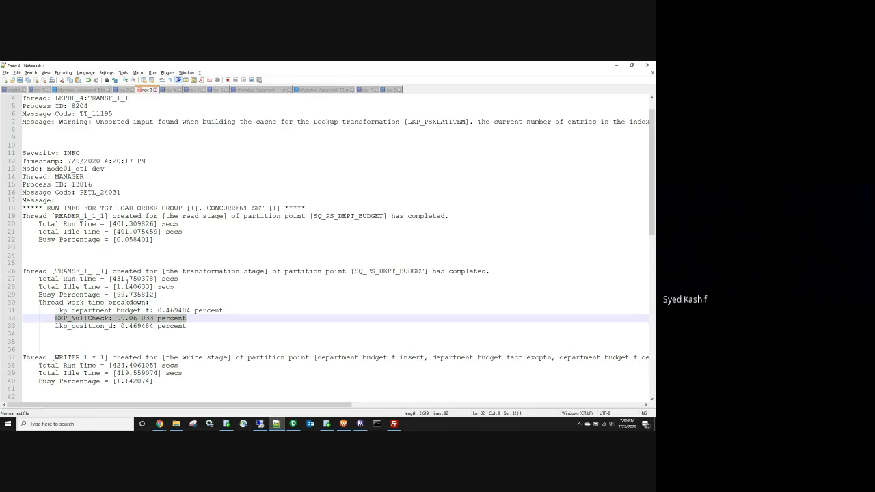
double_click(119, 279)
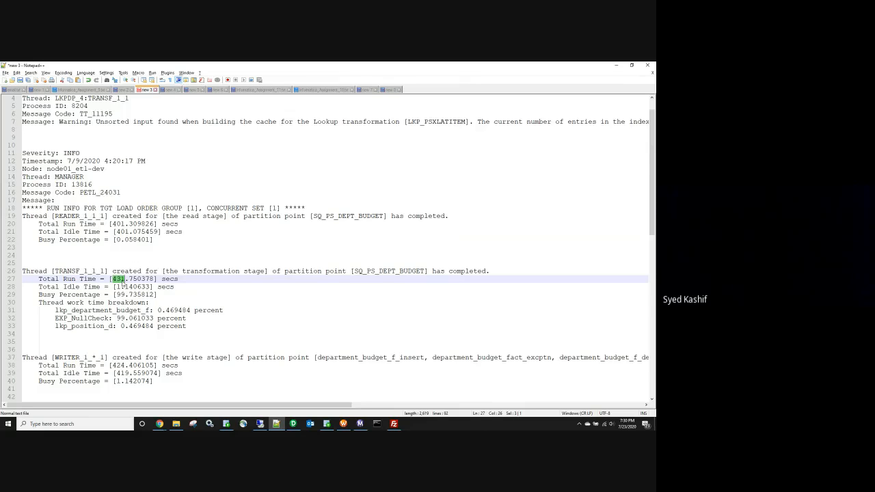
scroll(123, 287, "down", 1)
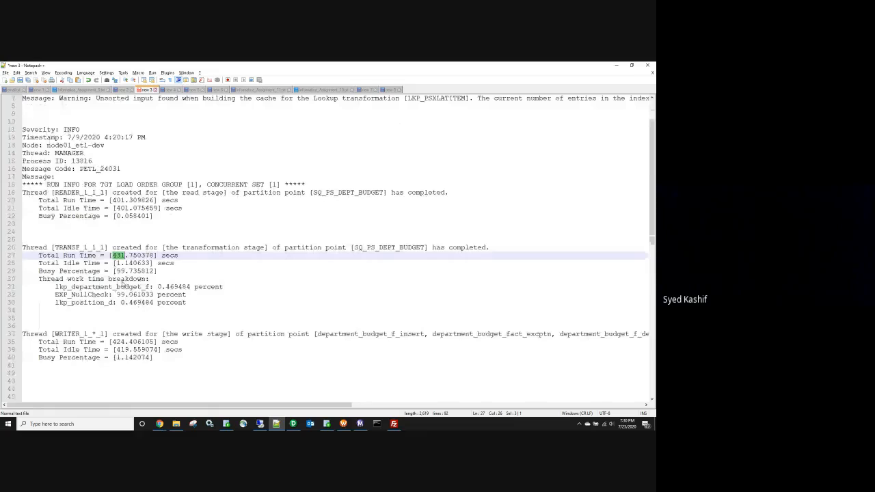
scroll(123, 284, "down", 15)
scroll(122, 281, "down", 1)
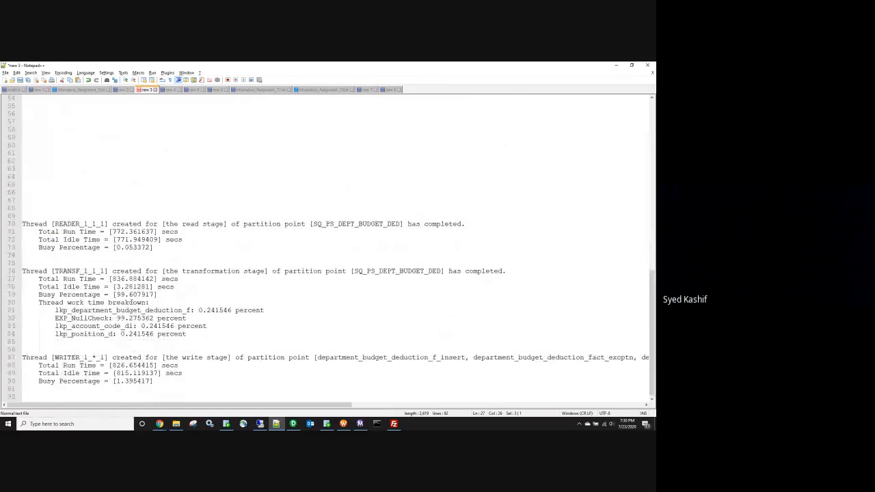
double_click(401, 271)
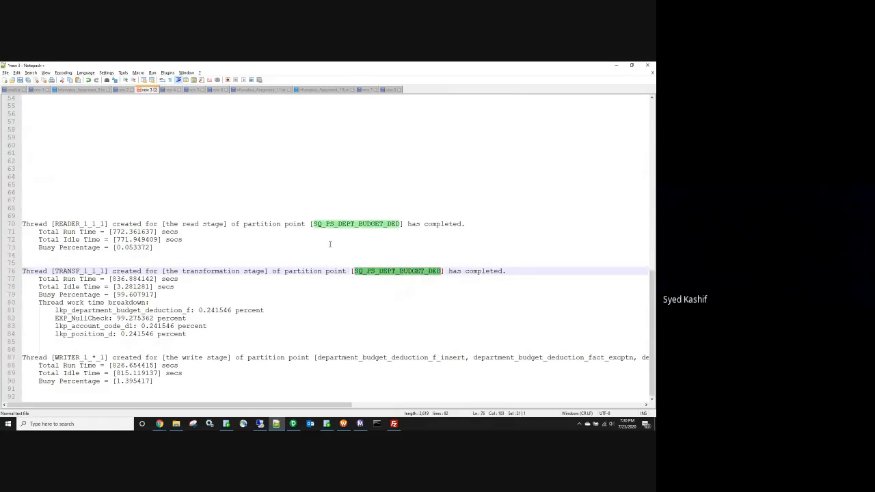
scroll(397, 223, "up", 11)
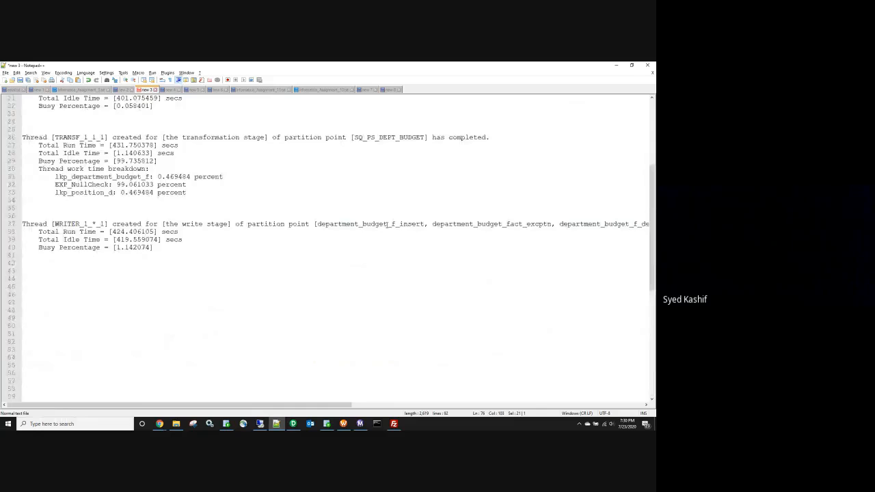
scroll(386, 225, "up", 6)
double_click(331, 224)
scroll(331, 227, "up", 1)
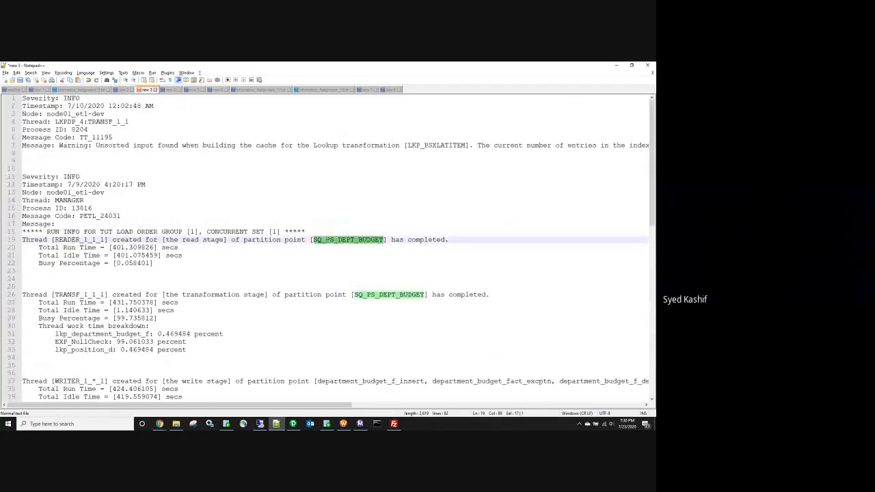
scroll(336, 271, "down", 16)
double_click(345, 262)
scroll(335, 266, "down", 1)
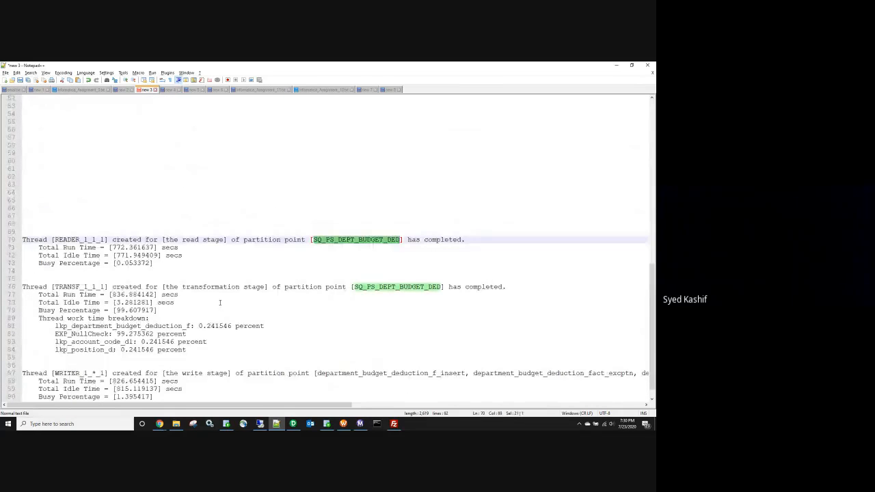
scroll(274, 294, "down", 1)
left_click_drag(186, 318, 55, 319)
scroll(140, 305, "up", 18)
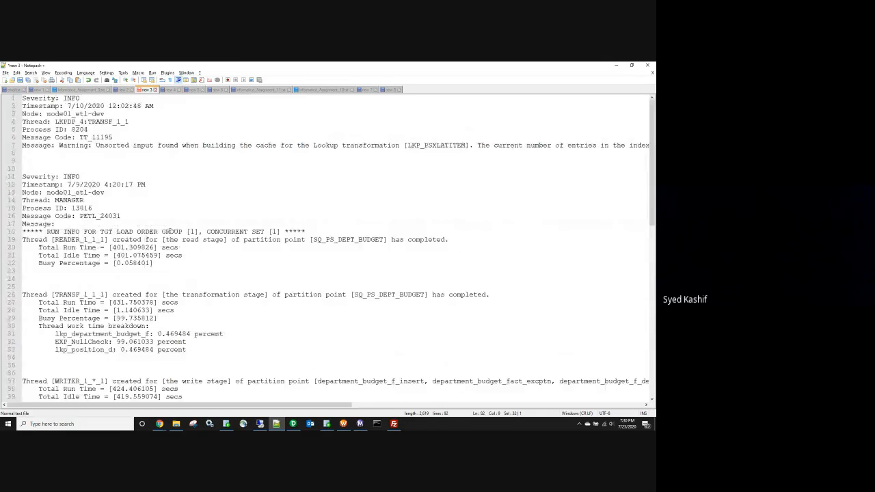
Step: Browse the Scd1 and infa_shared cache folders, confirm the cache is empty, and return to Workflow Monitor
left_click(344, 427)
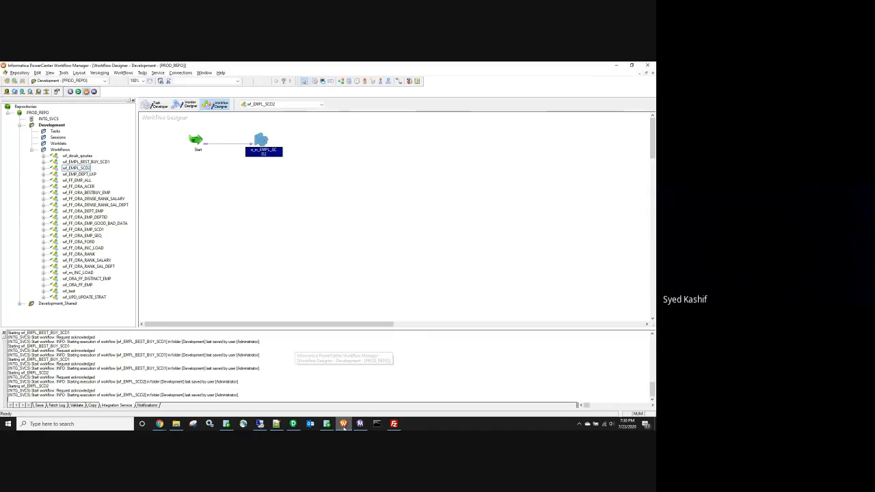
left_click(176, 424)
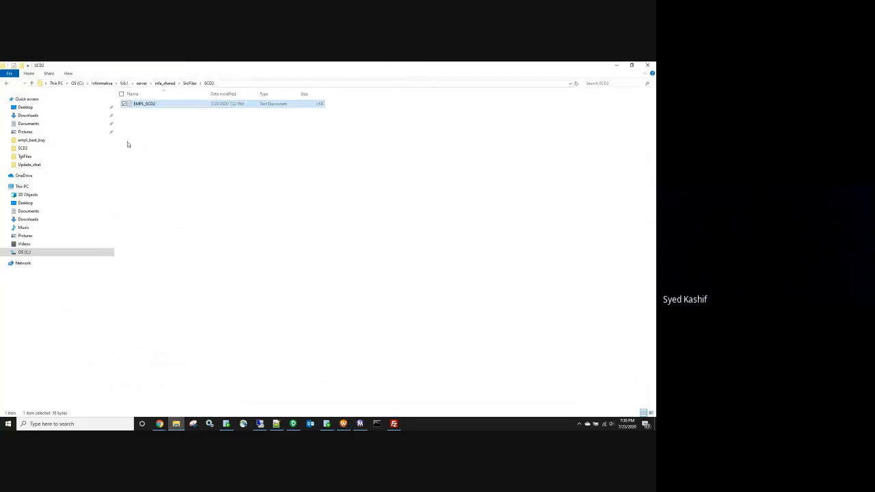
left_click(6, 83)
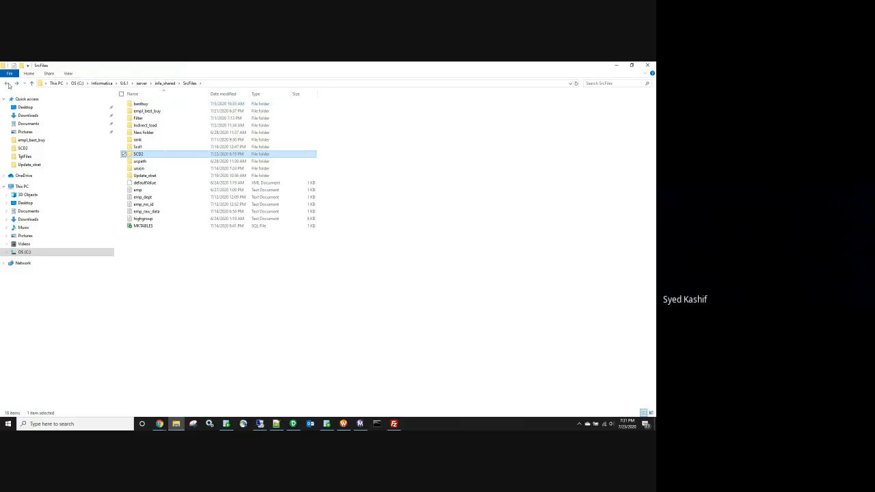
double_click(137, 146)
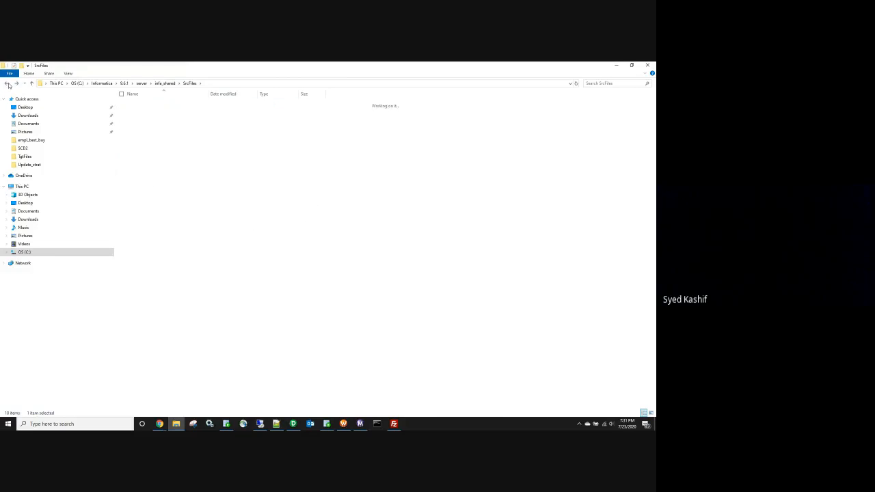
left_click(158, 86)
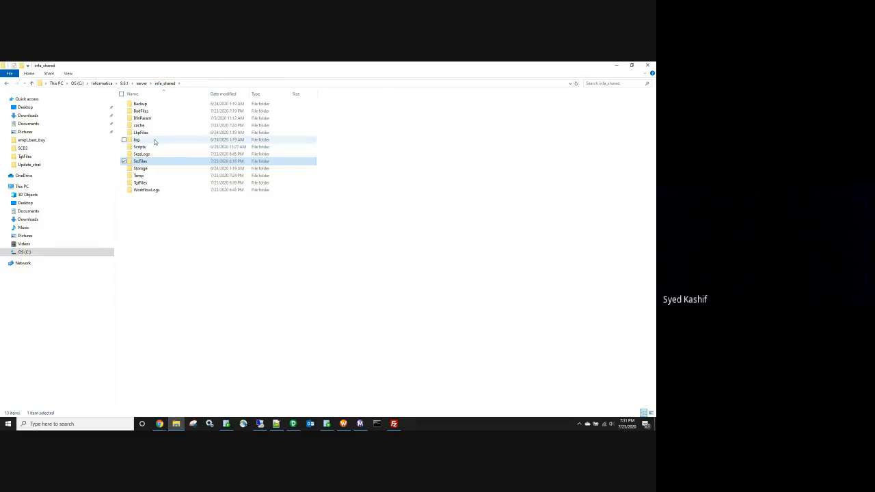
double_click(143, 125)
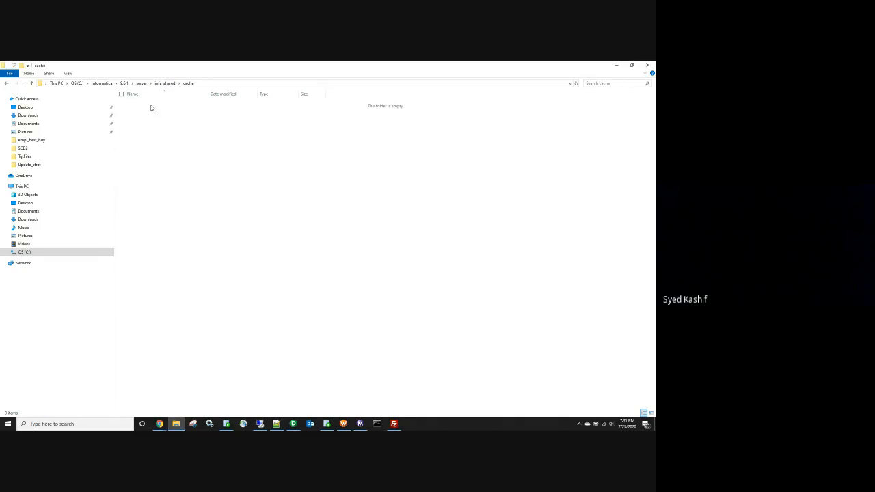
left_click(140, 83)
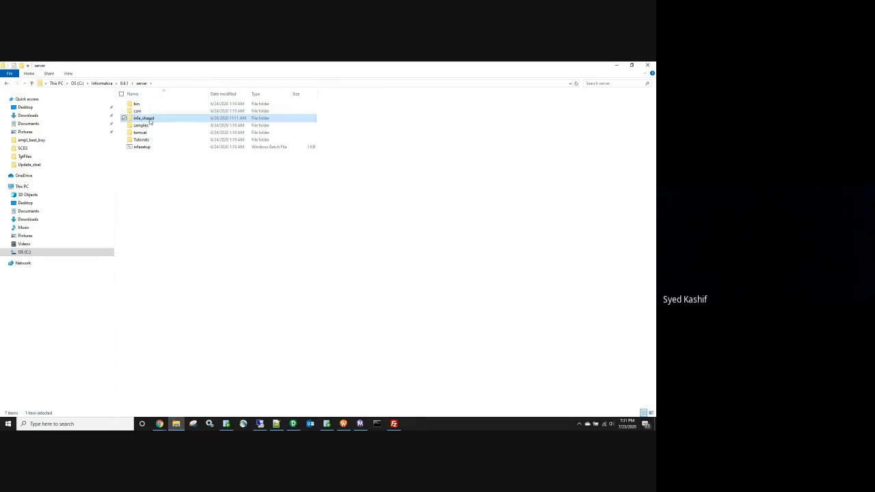
double_click(150, 120)
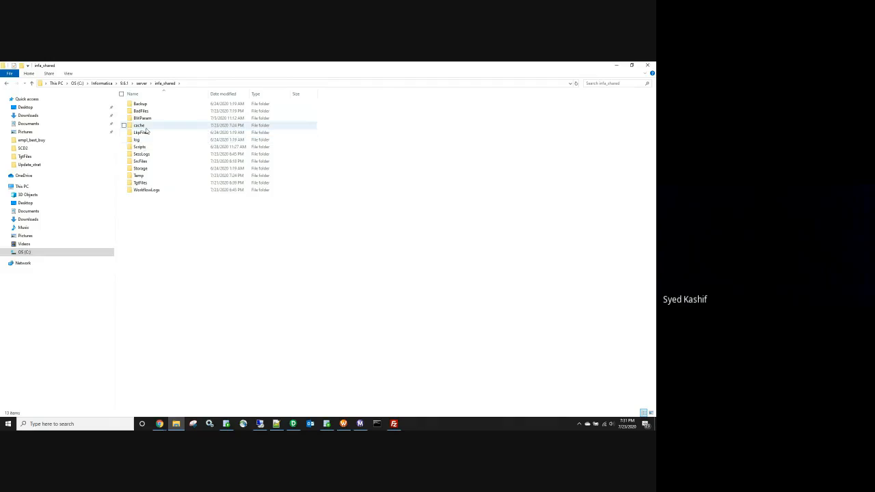
double_click(139, 126)
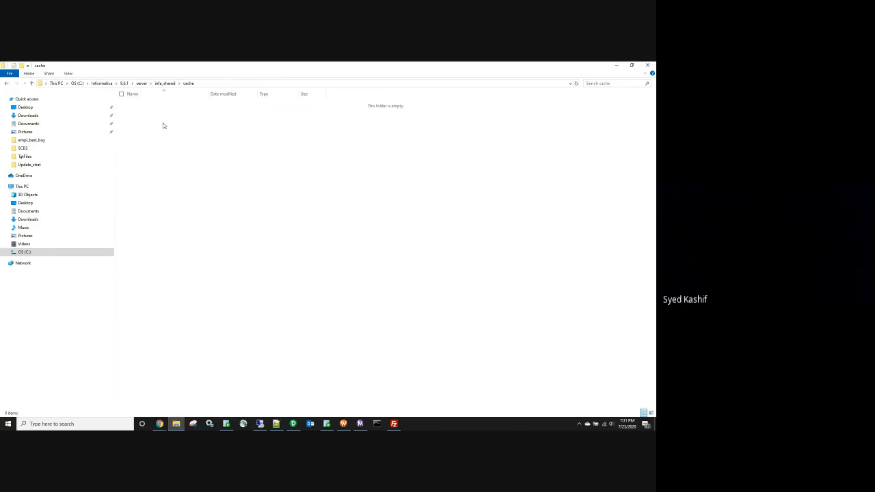
left_click(343, 427)
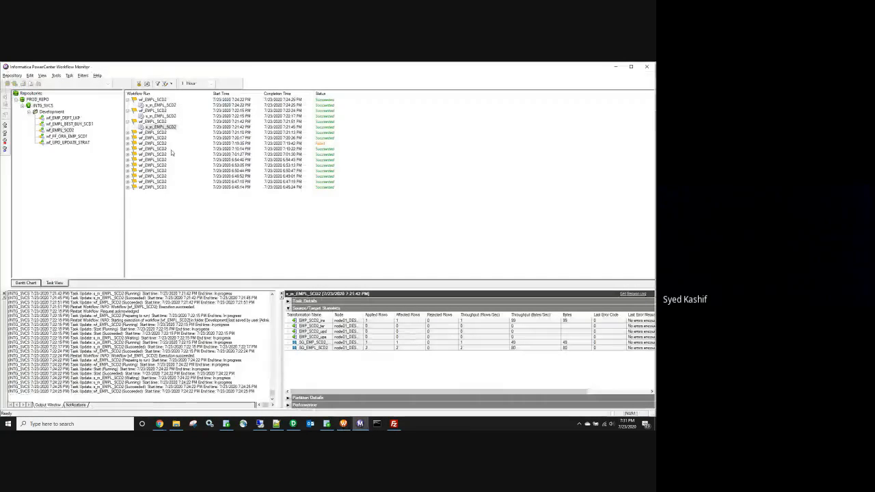
Step: Open the session log for the 7:24:22 PM s_m_EMPL_SCD2 run, maximized
left_click(176, 423)
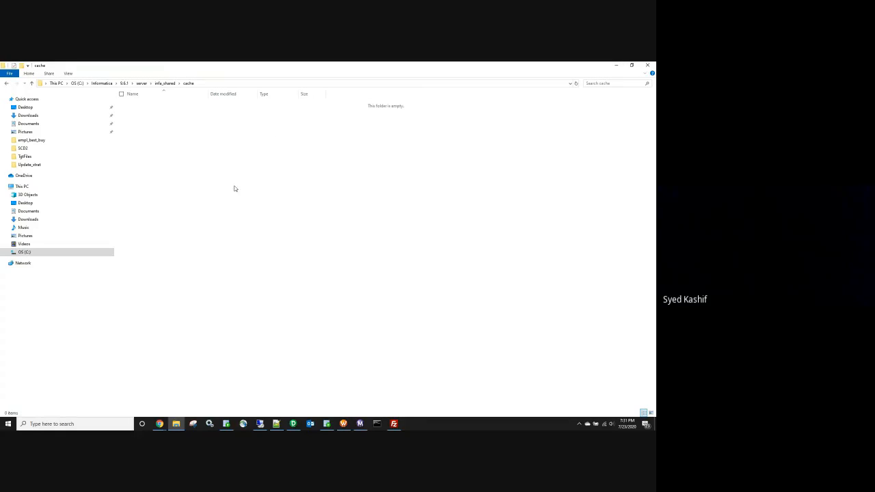
left_click(616, 65)
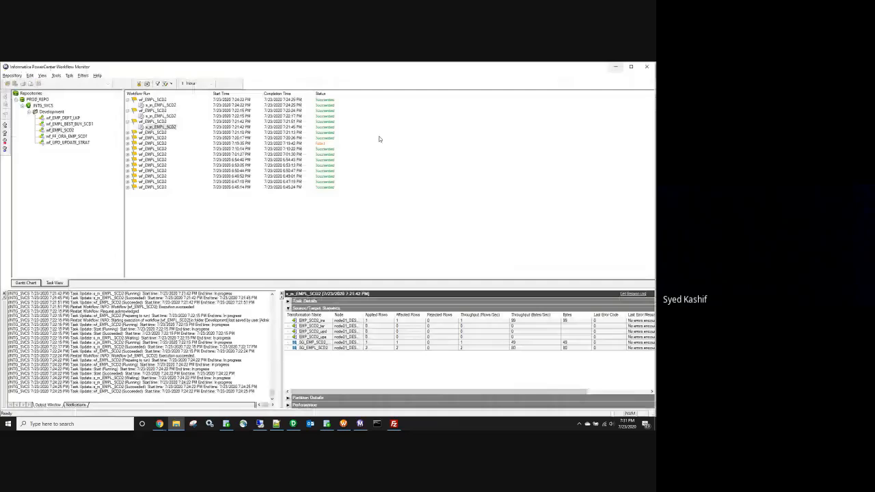
left_click(171, 127)
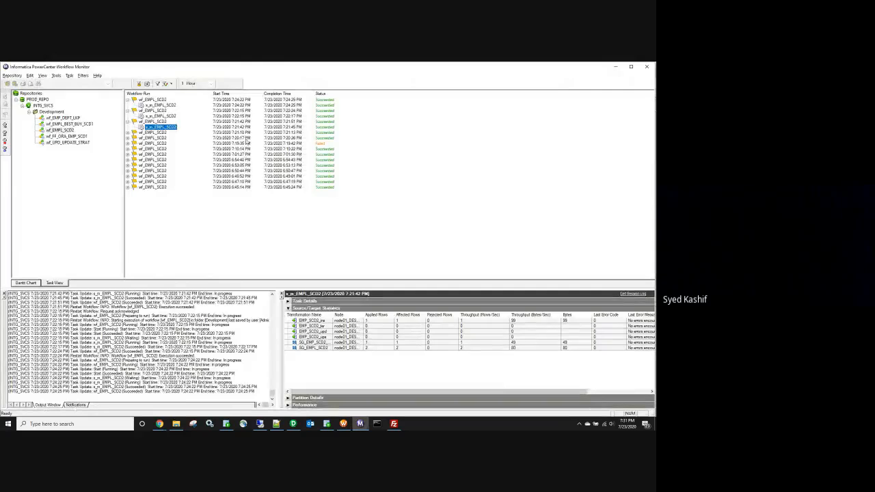
left_click(163, 106)
left_click(632, 294)
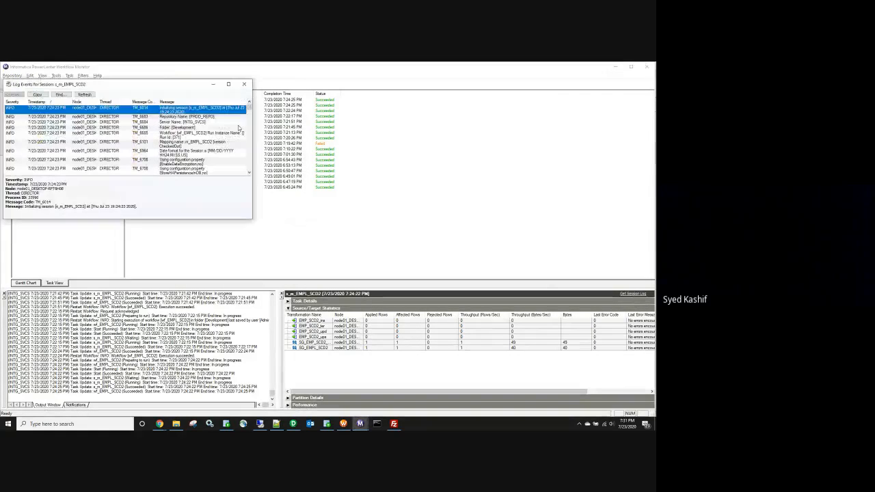
left_click(228, 83)
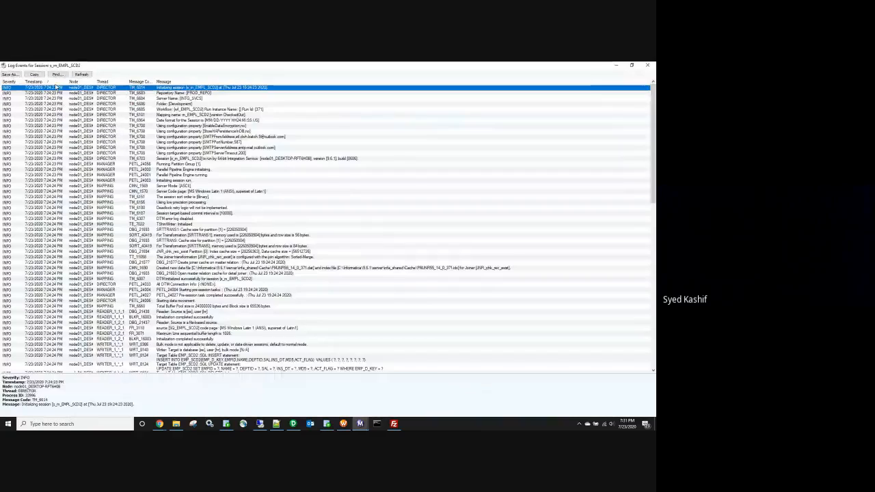
Step: Search the session log and step through the Sorter messages until no more matches are found
left_click(58, 75)
type("ses")
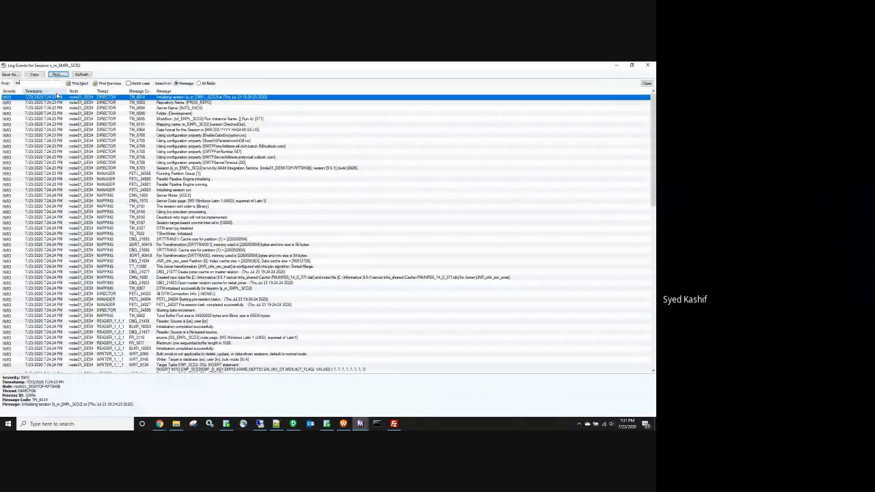
key("Return")
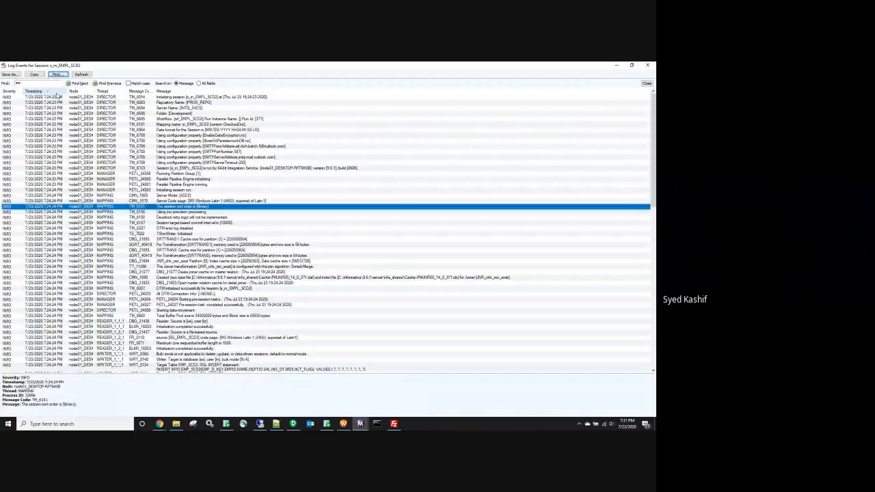
key("Return")
key("Return")
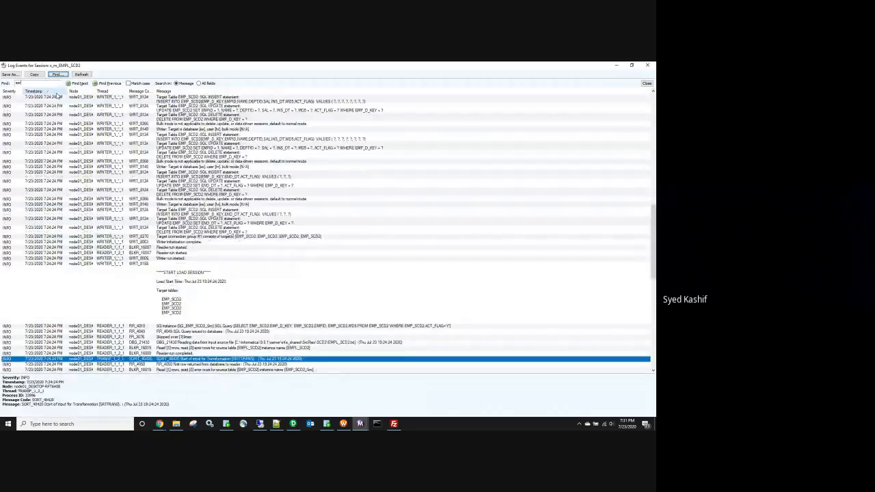
key("Return")
key("Return")
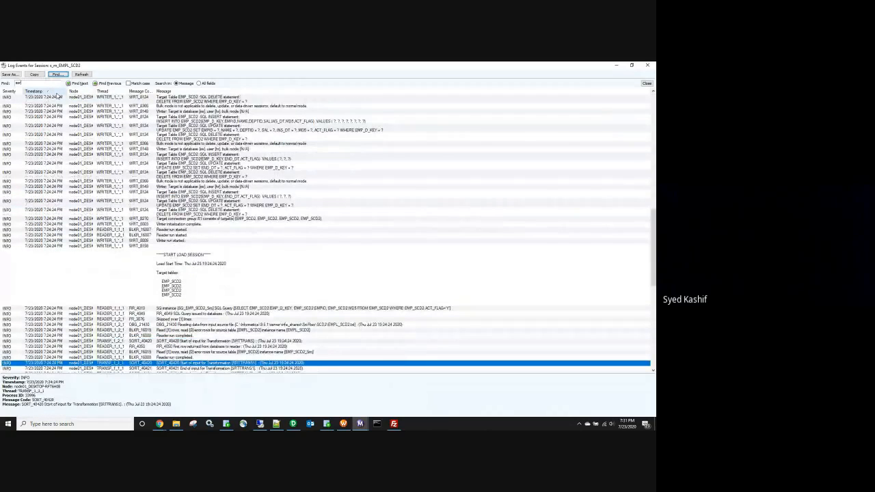
key("Return")
key("Return")
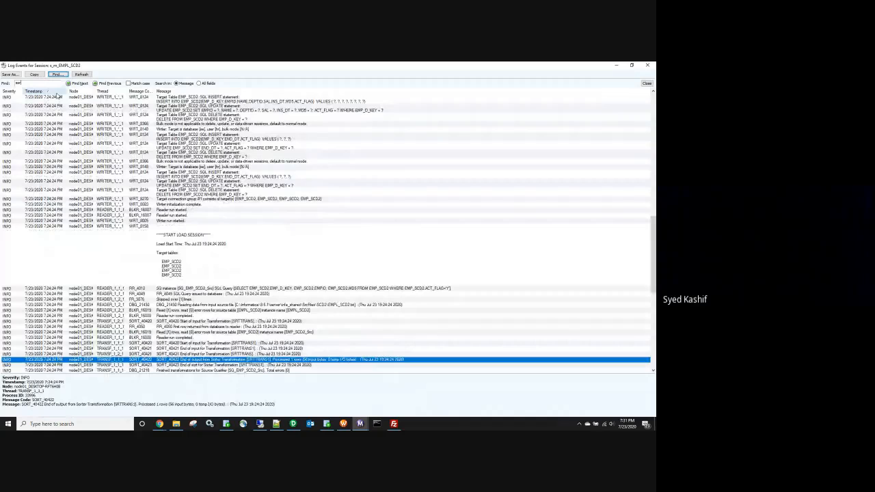
scroll(157, 185, "down", 2)
scroll(157, 186, "down", 2)
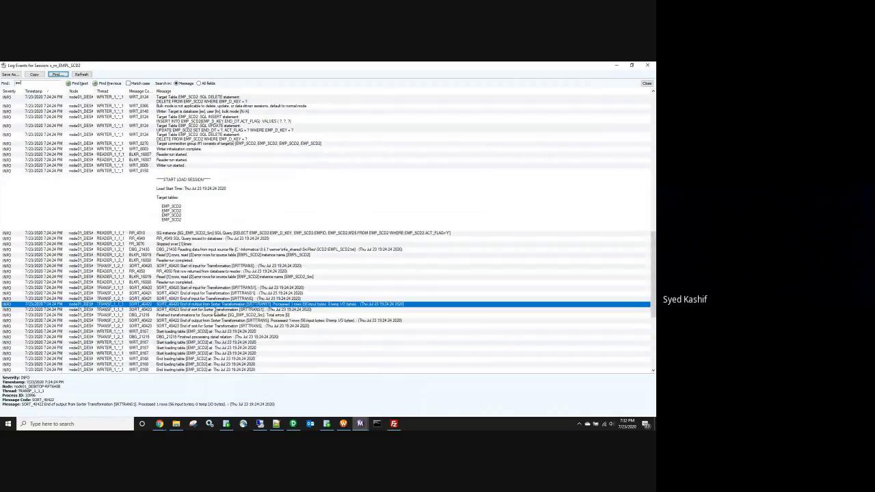
key("Return")
key("Return")
key("Return")
key("Return")
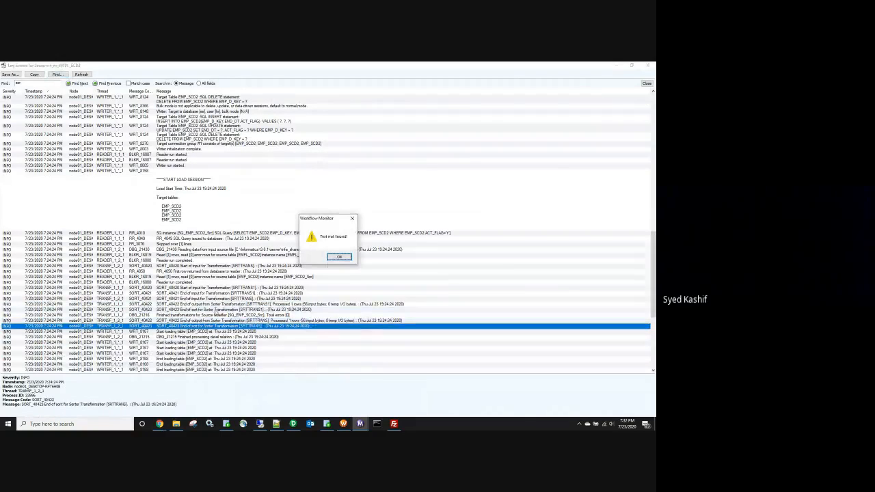
left_click(339, 257)
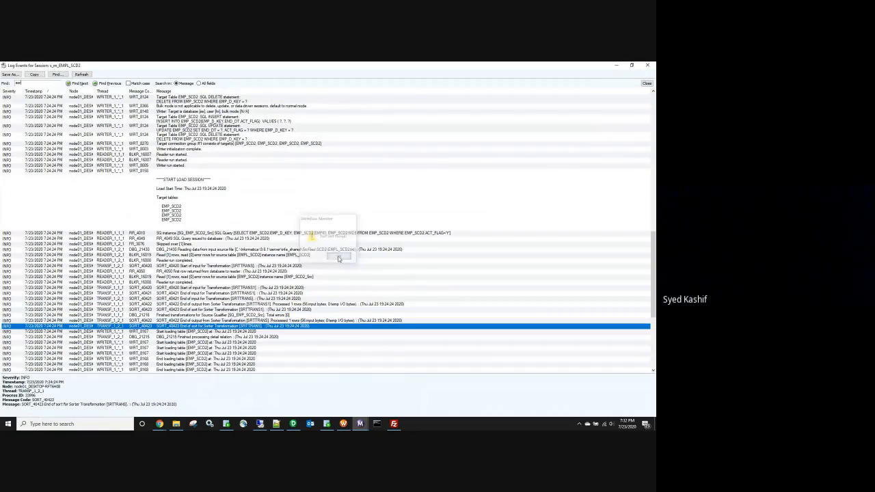
Step: Change the search text to 'cach' and find the first cache message
double_click(50, 85)
type("cach")
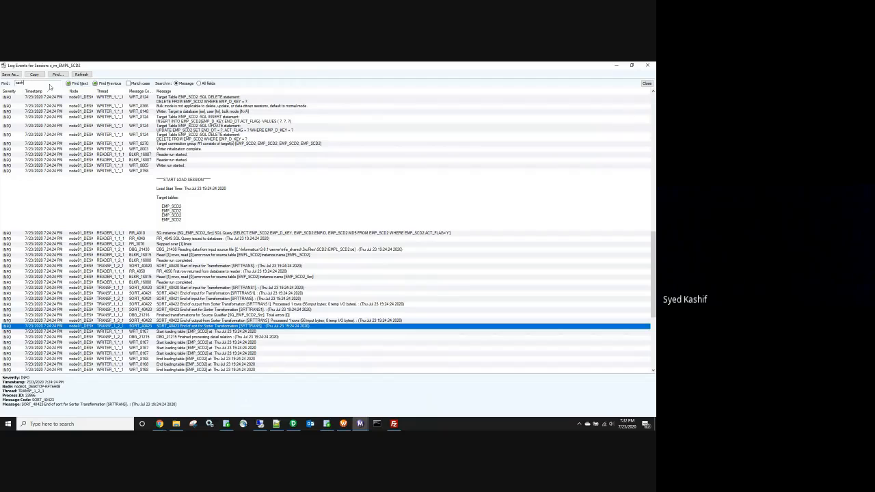
key("Return")
key("Return")
Step: Find earlier cache messages: joiner cache creation, index cache size and sorter cache size
left_click(106, 84)
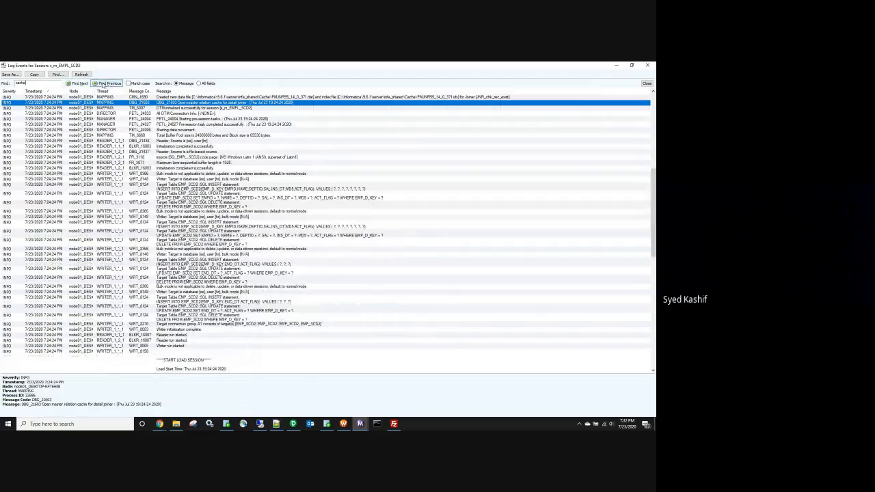
left_click(110, 83)
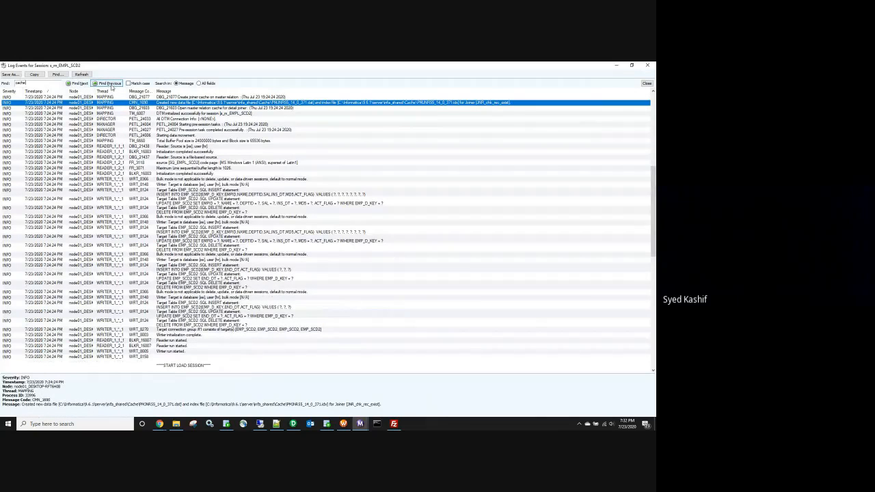
left_click(110, 83)
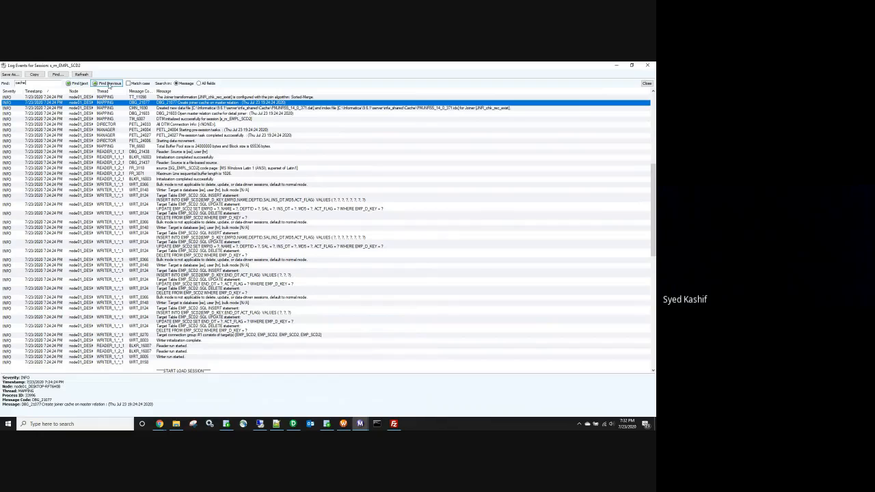
left_click(108, 84)
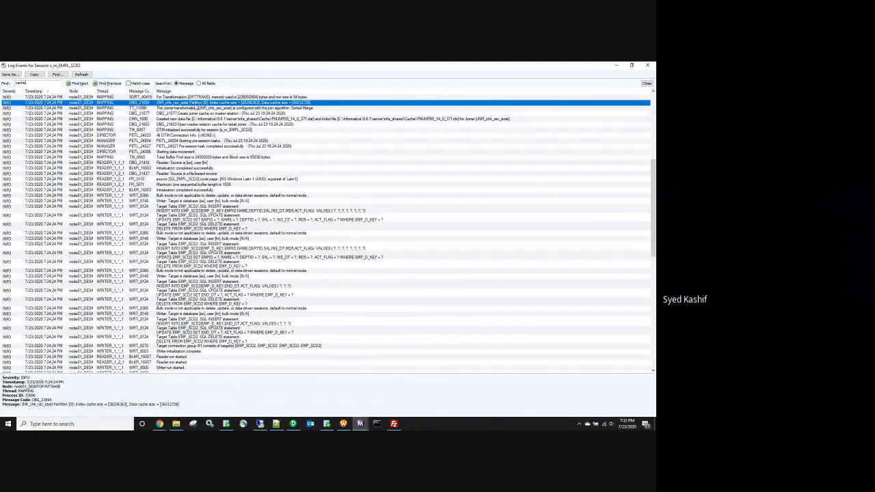
left_click(110, 84)
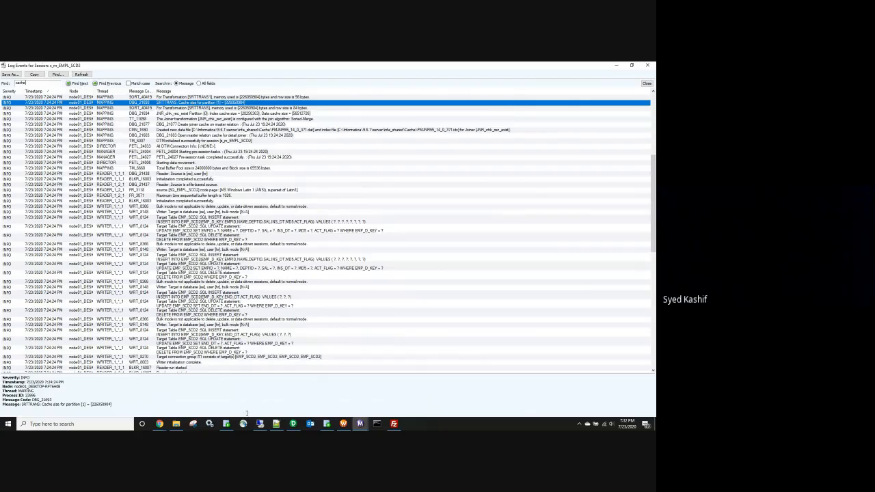
Step: Display the run-info thread statistics message in the session log
left_click(176, 423)
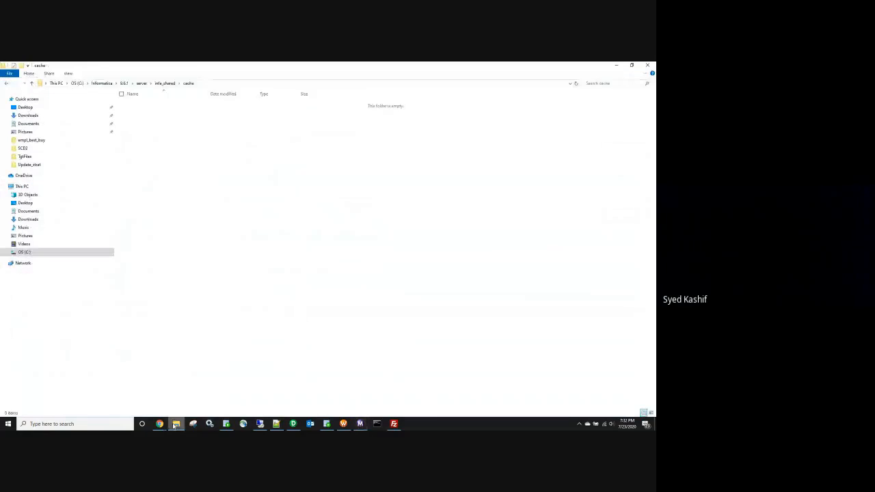
left_click(617, 65)
scroll(219, 215, "down", 3)
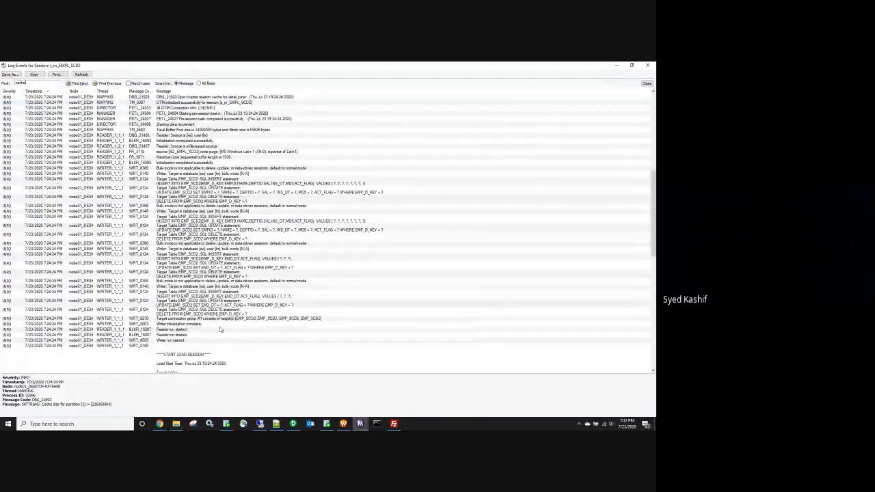
scroll(220, 329, "down", 5)
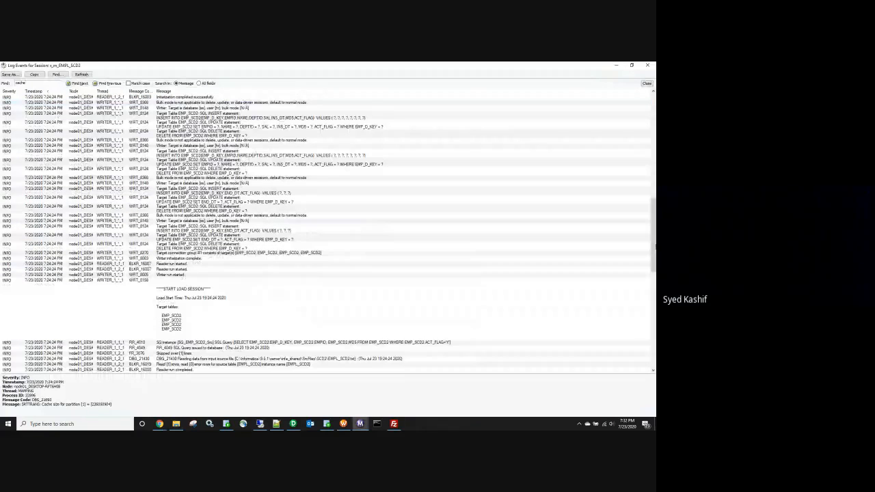
scroll(328, 233, "down", 10)
scroll(263, 297, "down", 3)
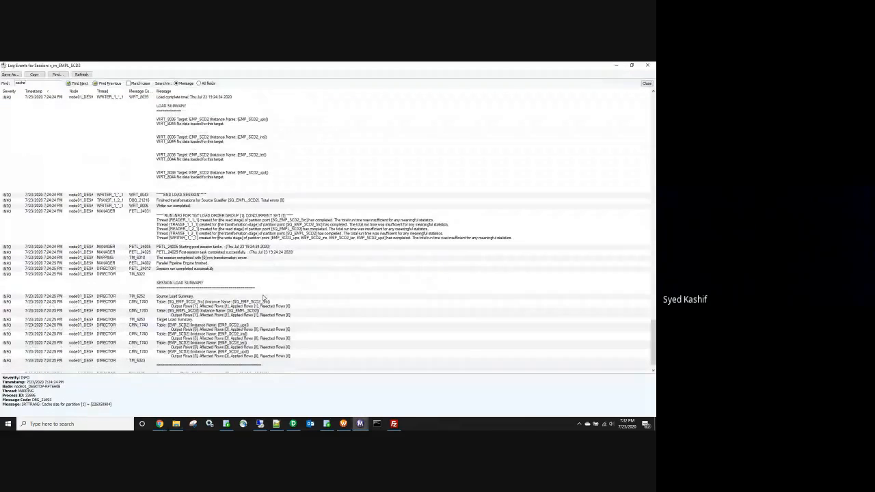
scroll(263, 298, "up", 5)
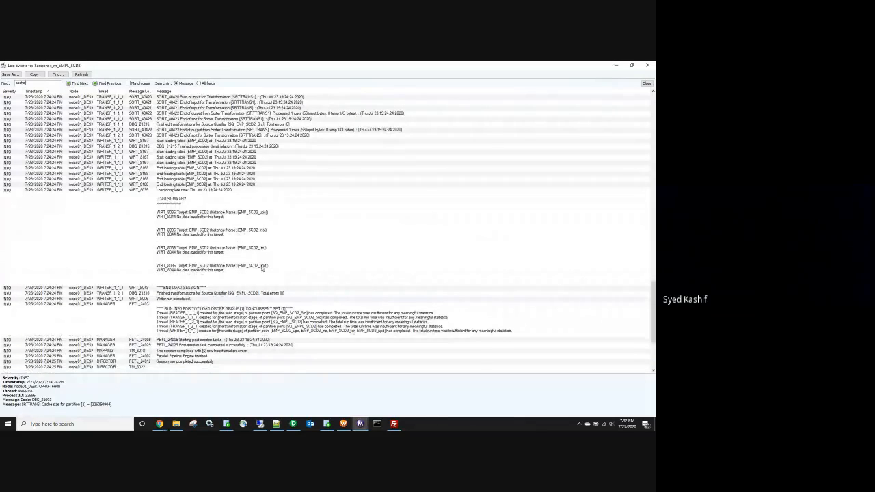
left_click(230, 301)
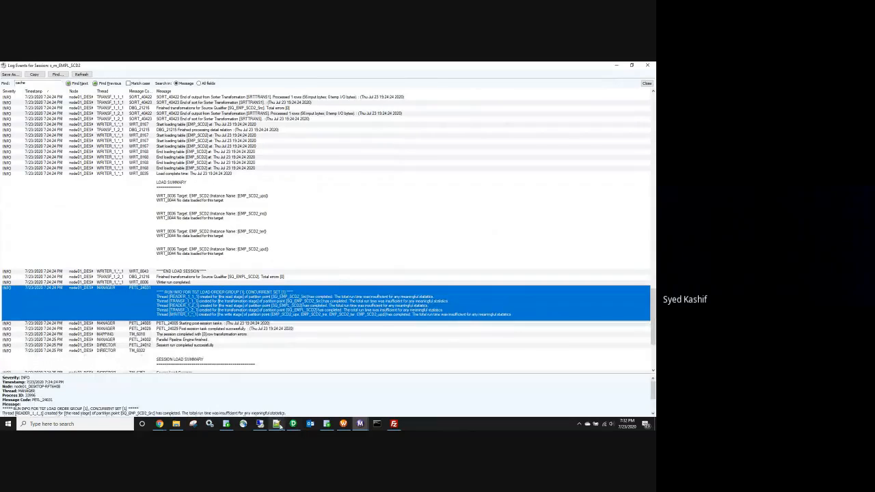
Step: Compare the run-info message with the saved log notes and review the surrounding log entries
left_click(277, 424)
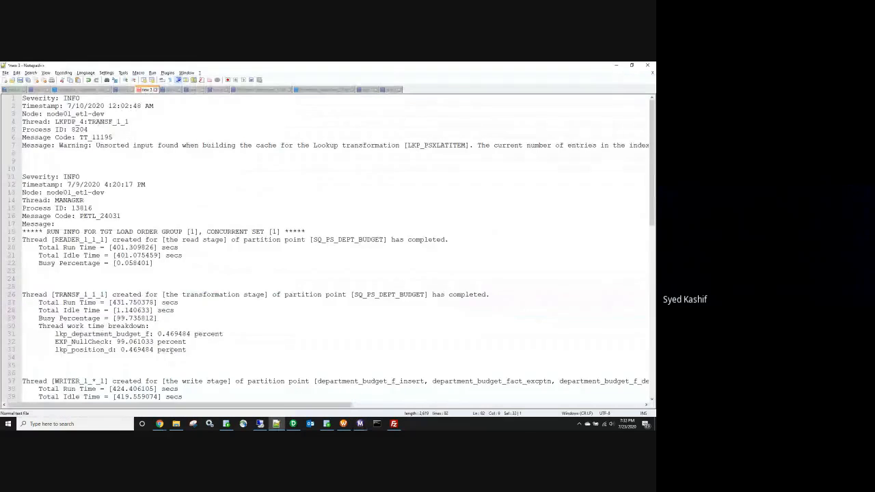
left_click(621, 67)
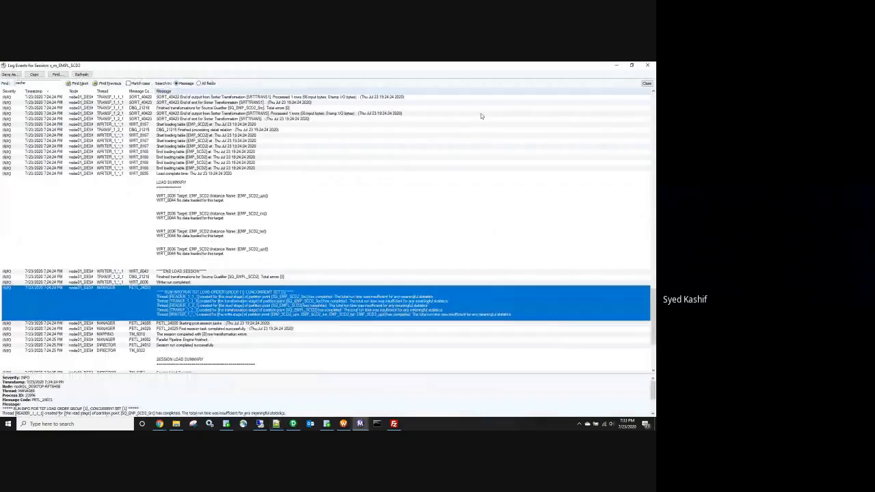
scroll(280, 258, "down", 3)
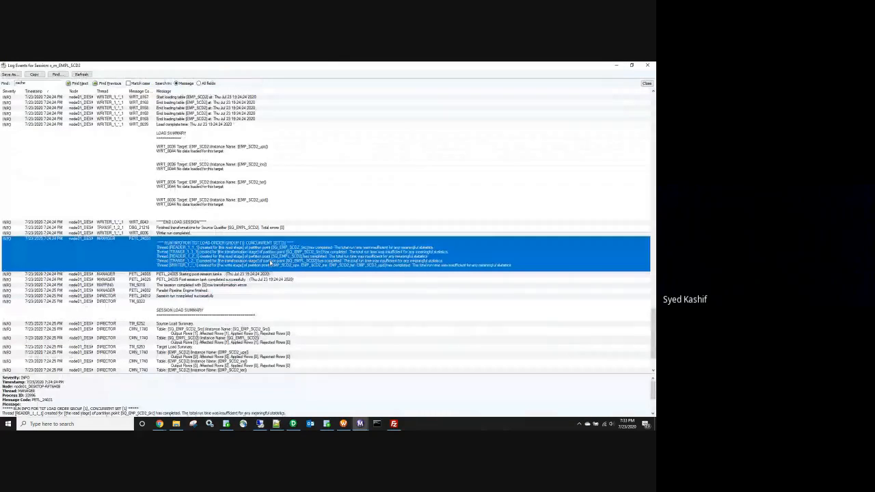
scroll(271, 261, "down", 5)
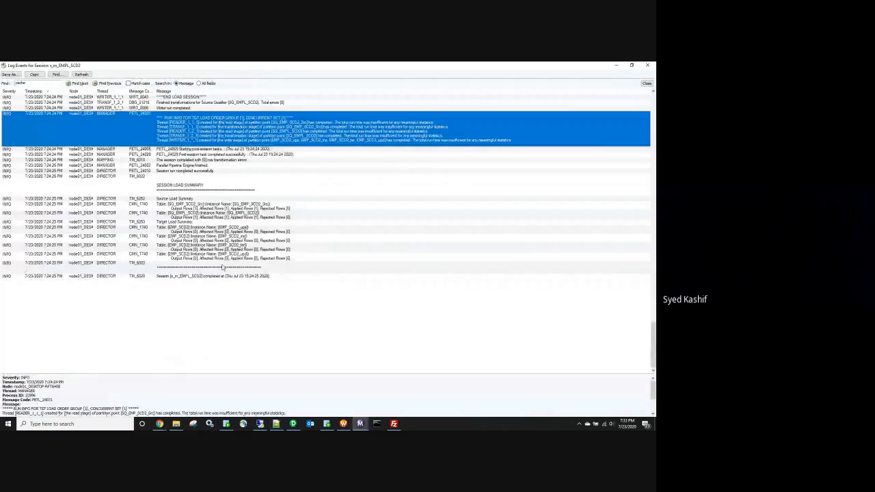
scroll(222, 267, "up", 6)
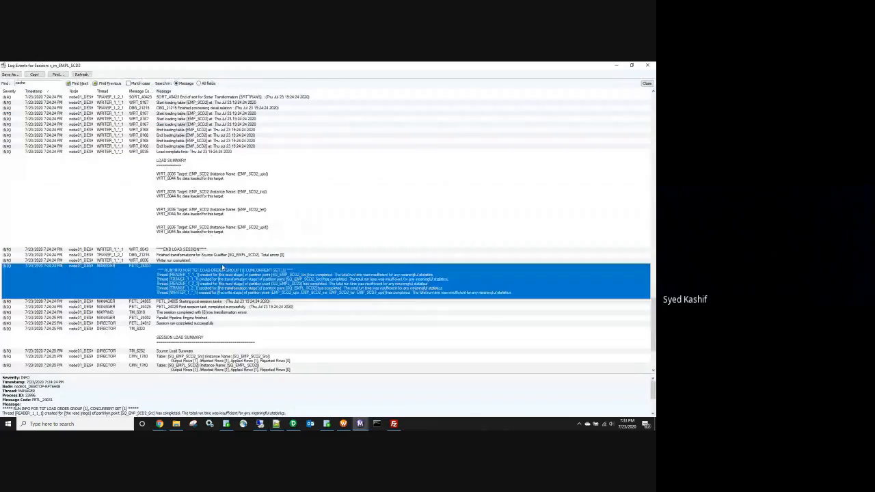
scroll(222, 267, "up", 3)
scroll(222, 268, "up", 4)
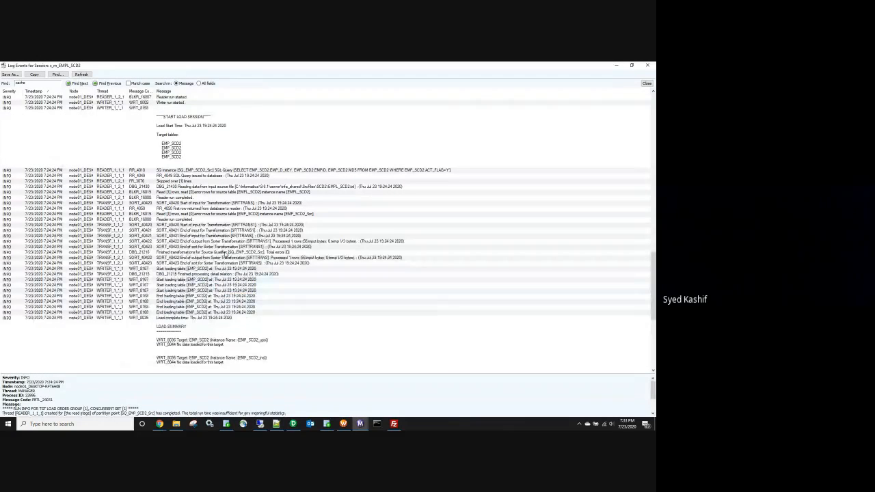
scroll(228, 275, "down", 4)
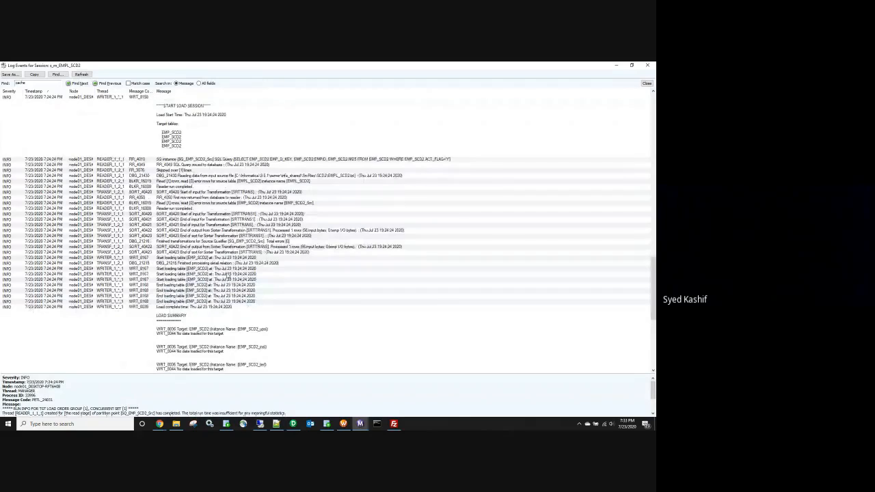
scroll(227, 275, "down", 2)
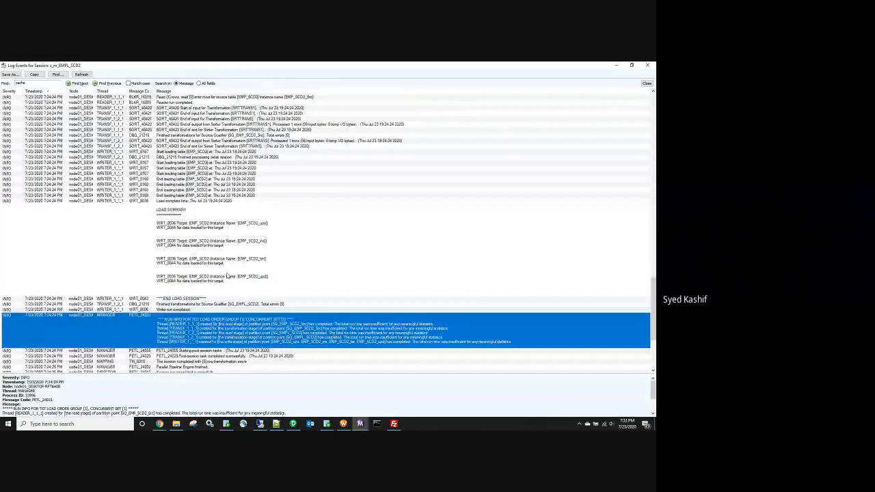
scroll(227, 275, "down", 2)
scroll(228, 275, "down", 6)
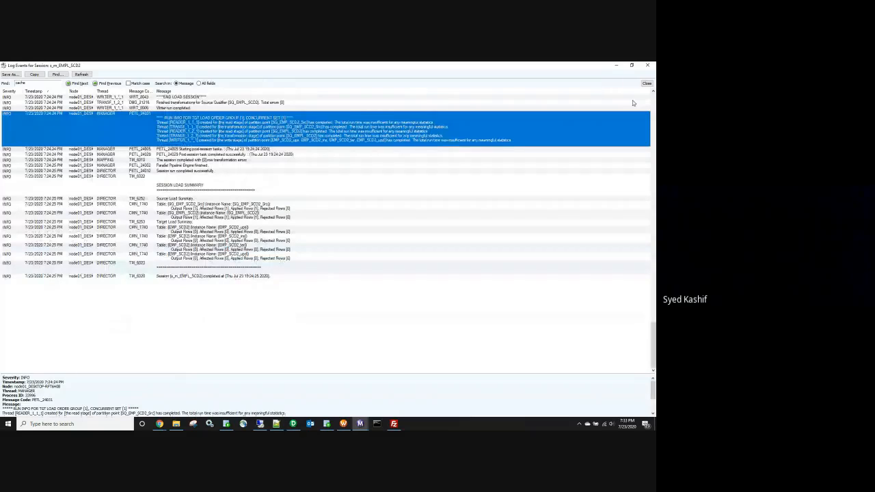
scroll(350, 166, "up", 5)
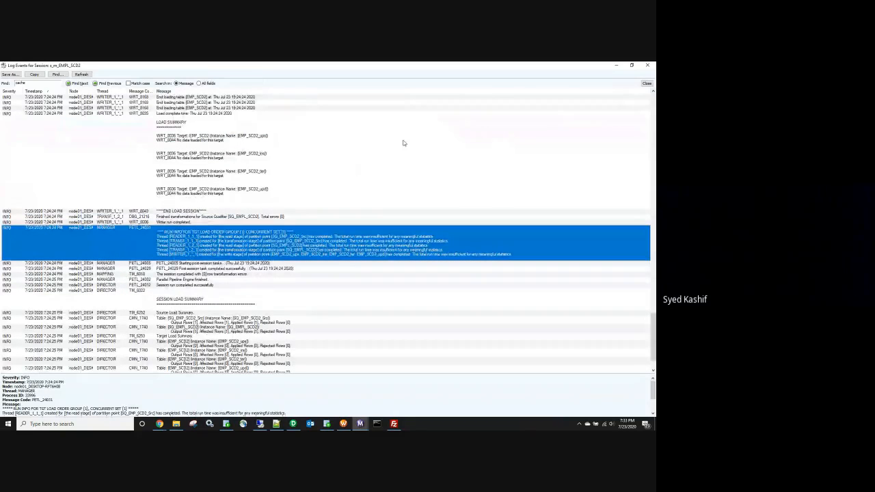
Step: Check s_m_EMPL_SCD2's source/target statistics and log, then minimize Workflow Monitor
left_click(650, 66)
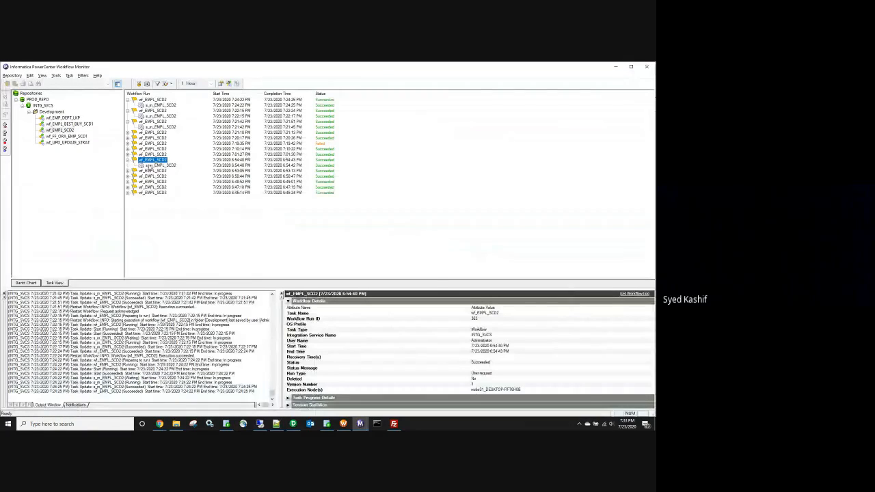
left_click(149, 166)
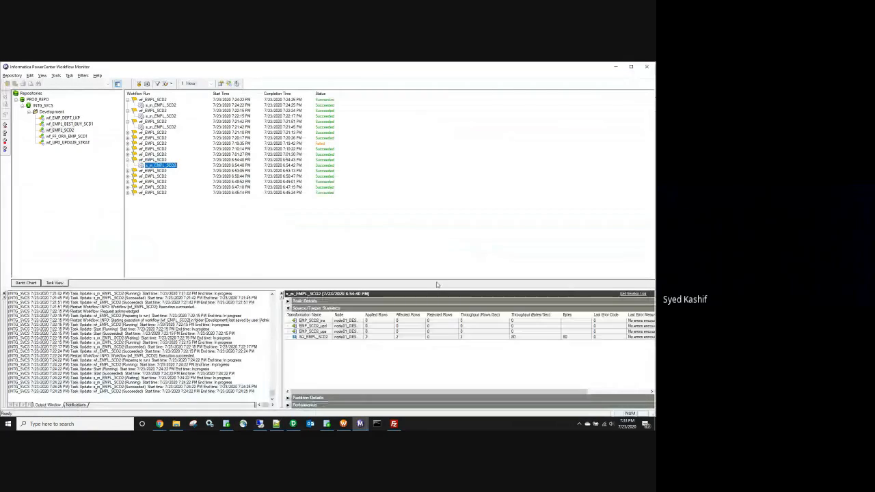
left_click(628, 295)
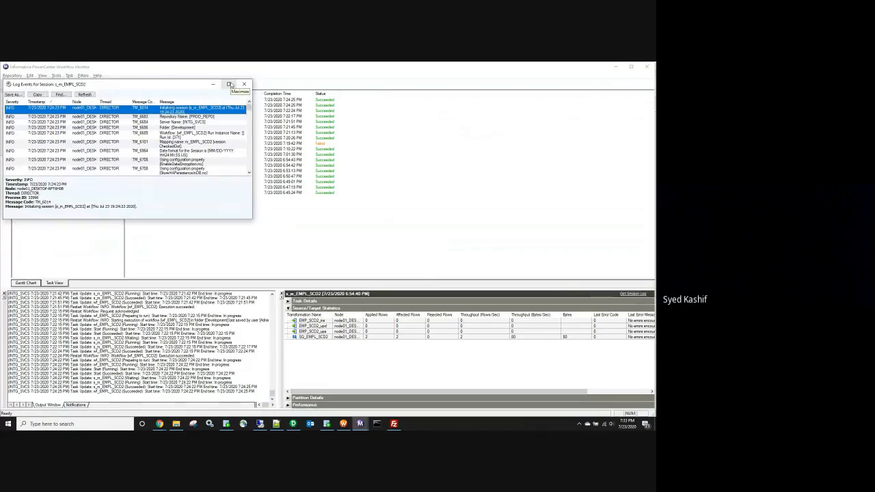
left_click(244, 84)
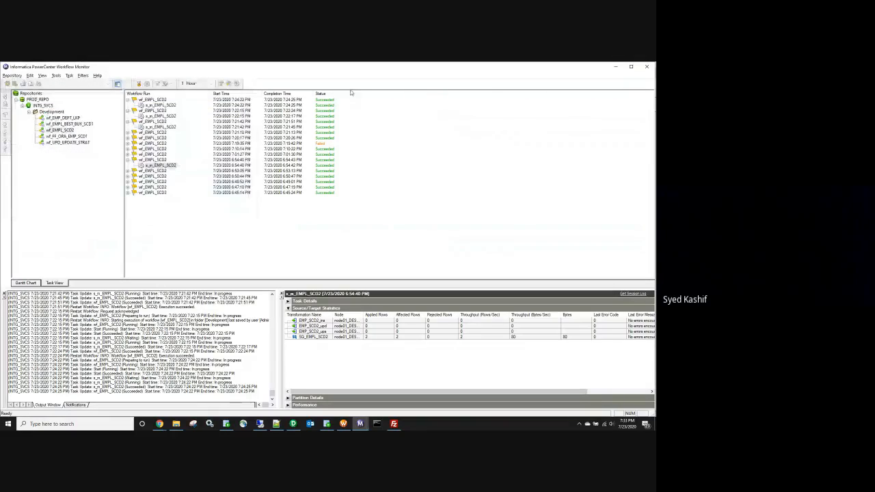
left_click(615, 67)
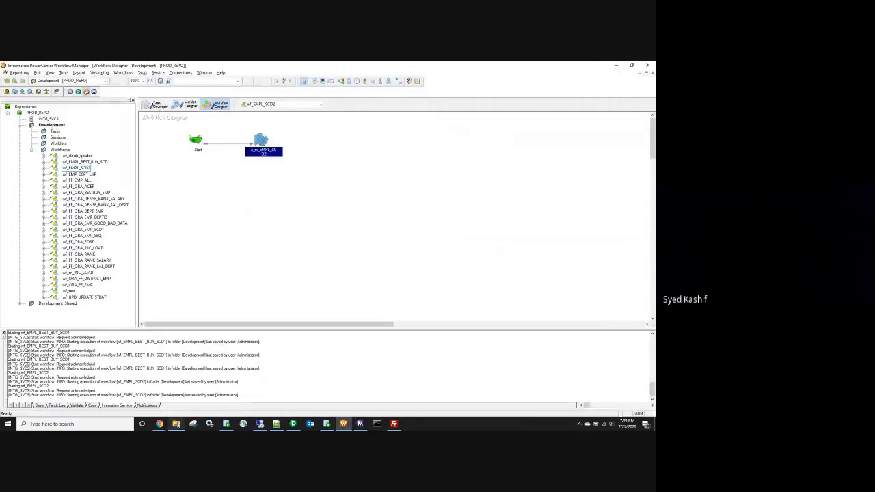
Step: Look at the empty infa_shared cache folder again, then minimize File Explorer
left_click(175, 424)
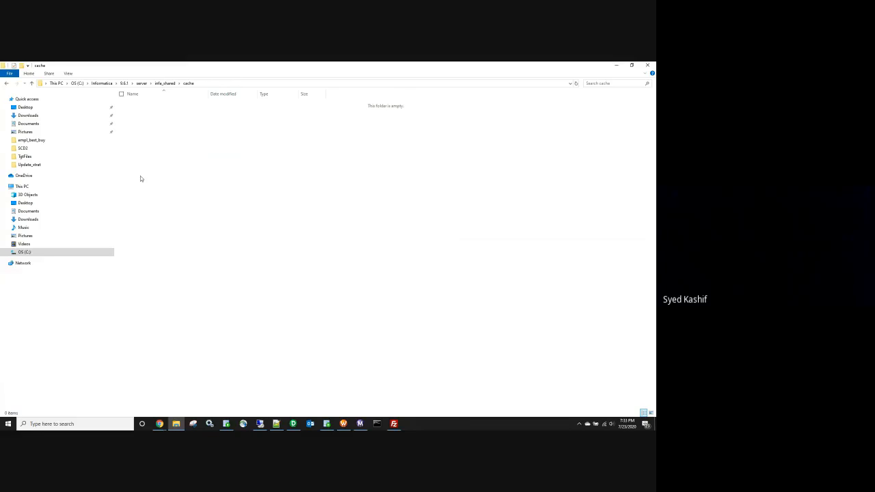
left_click(6, 83)
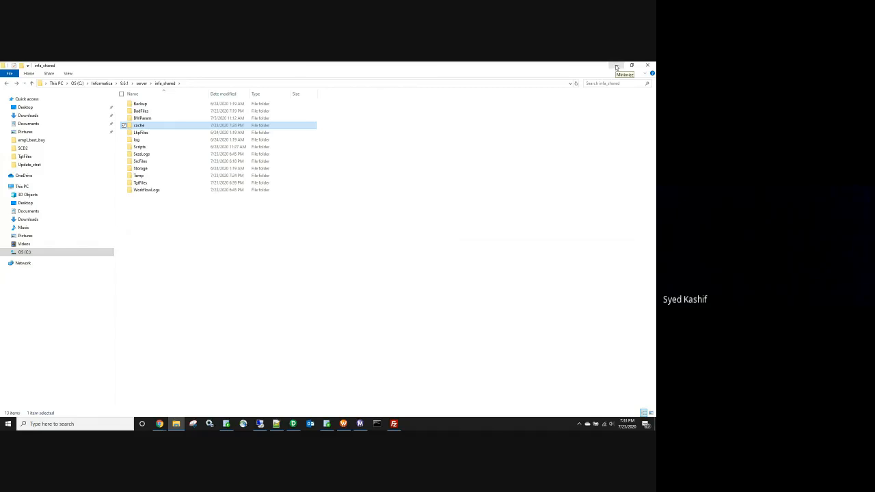
left_click(616, 67)
mouse_move(293, 423)
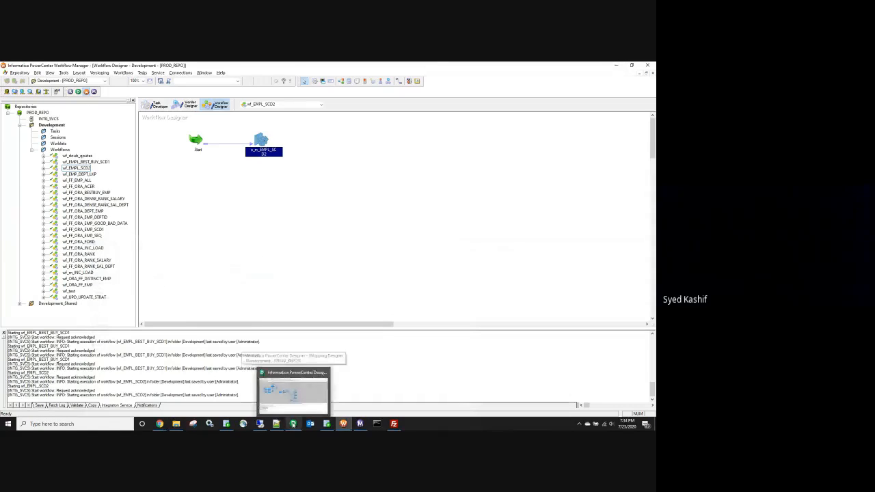
left_click(293, 391)
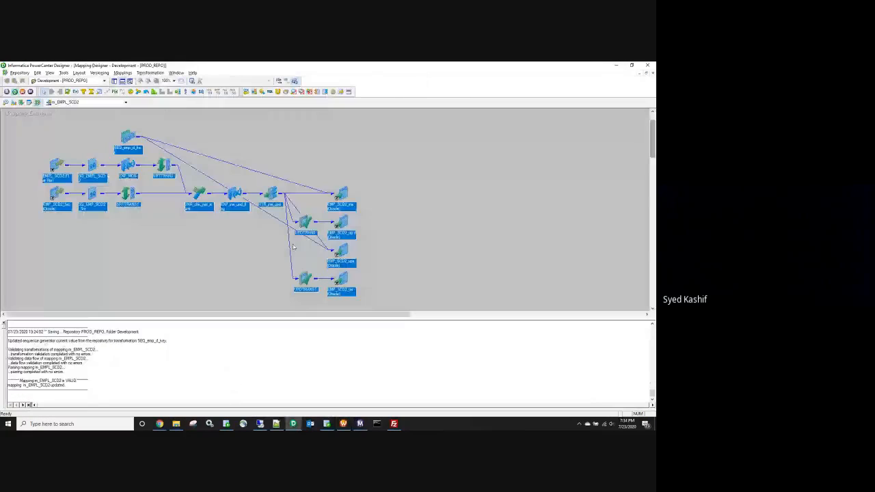
double_click(52, 166)
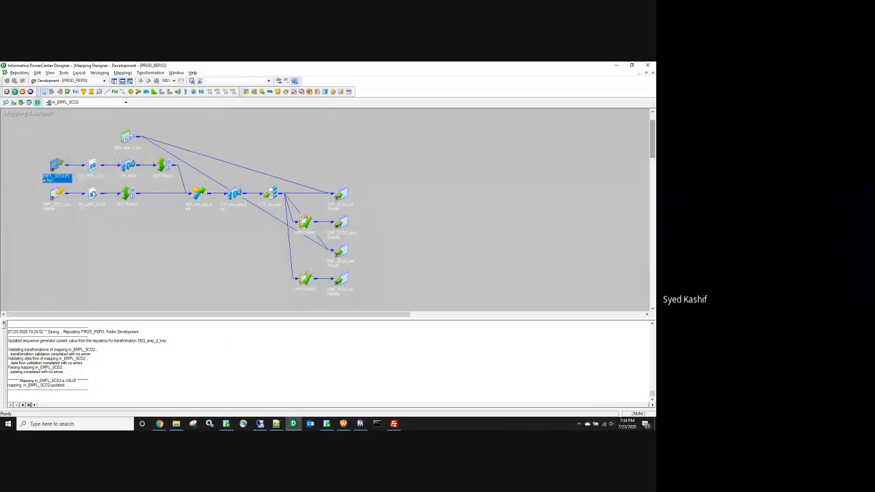
double_click(93, 194)
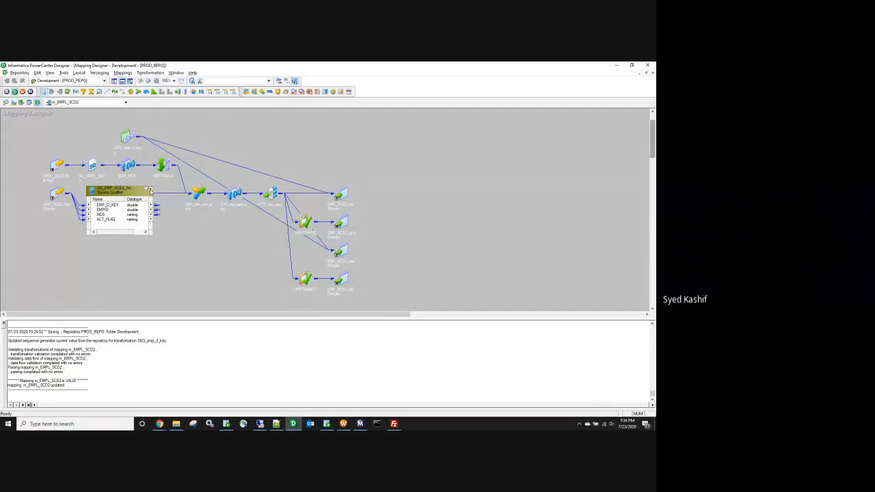
left_click(150, 192)
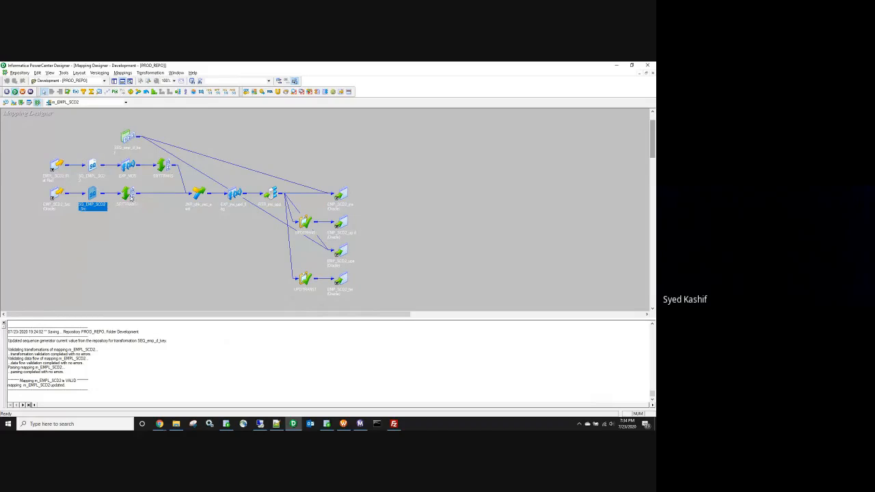
left_click(130, 195)
left_click(92, 194)
left_click(211, 212)
left_click(209, 210)
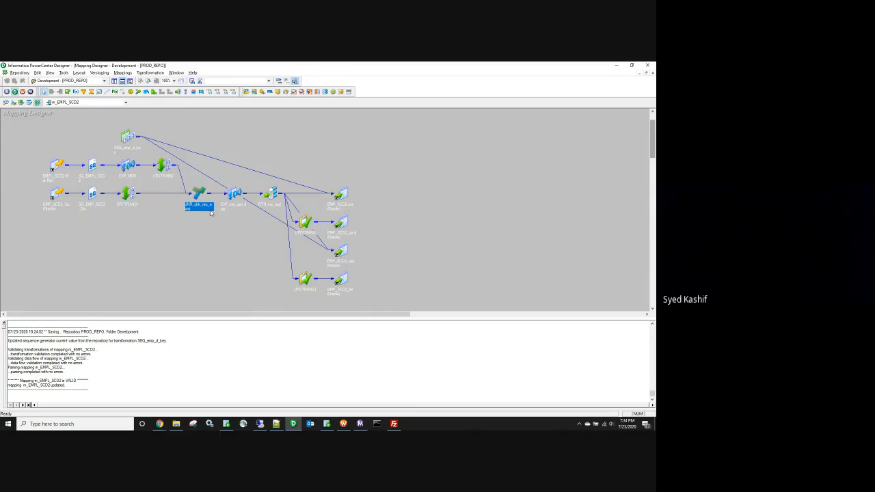
left_click_drag(29, 136, 412, 301)
left_click_drag(16, 116, 392, 310)
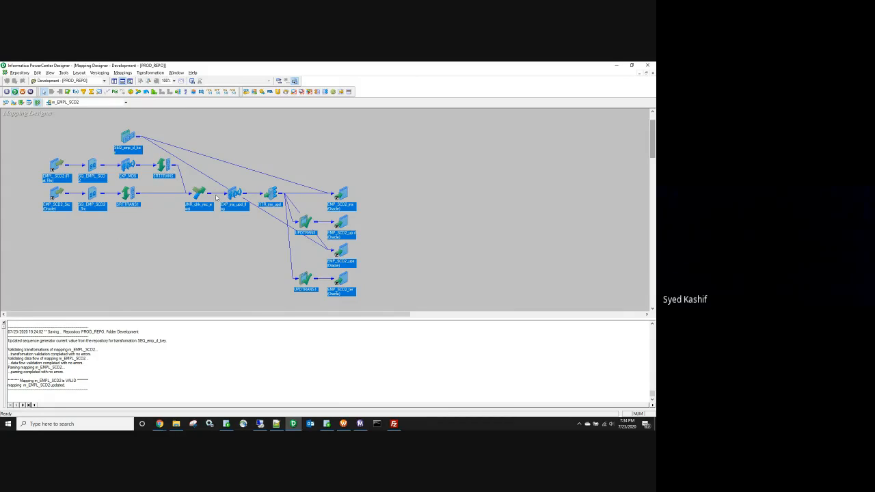
Step: Highlight the reader, transformation and writer thread statistics and the lookup and EXP_NullCheck time shares
left_click(276, 423)
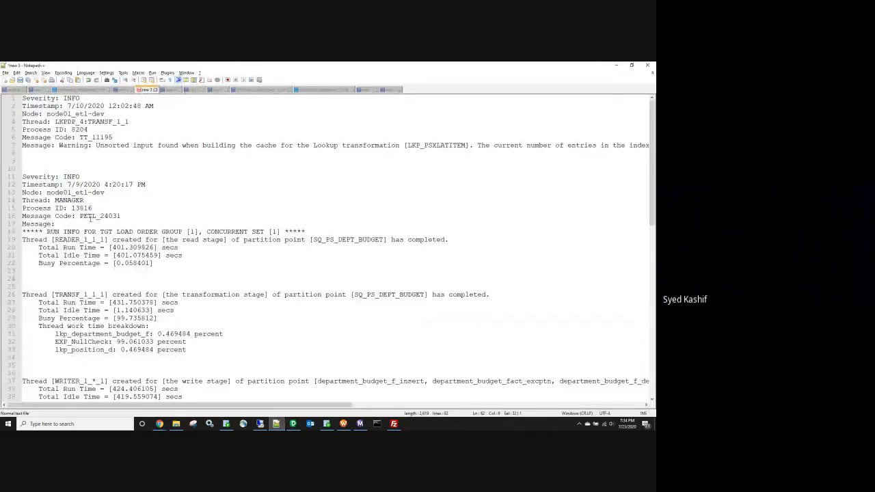
scroll(90, 218, "down", 1)
left_click_drag(168, 239, 26, 208)
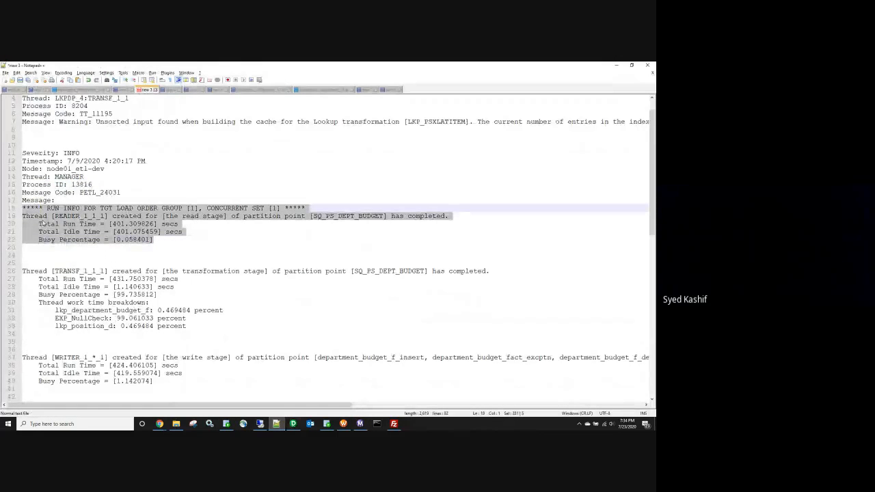
left_click_drag(55, 334, 23, 263)
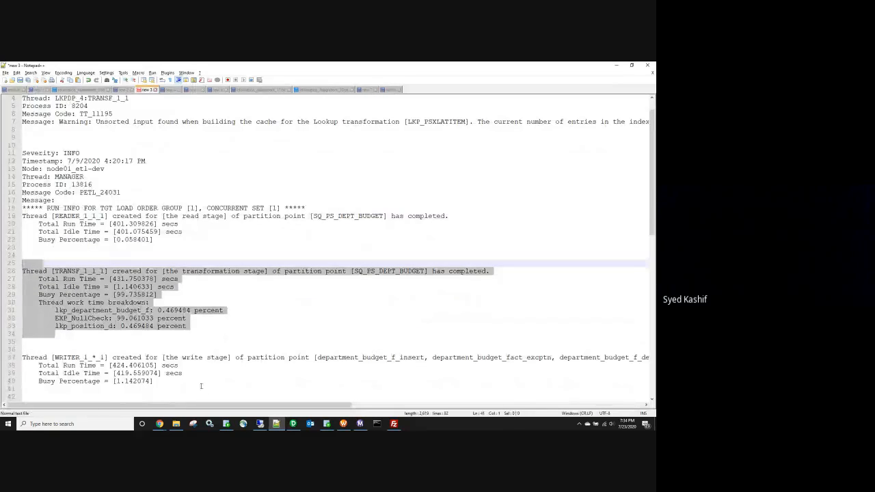
left_click_drag(201, 386, 22, 349)
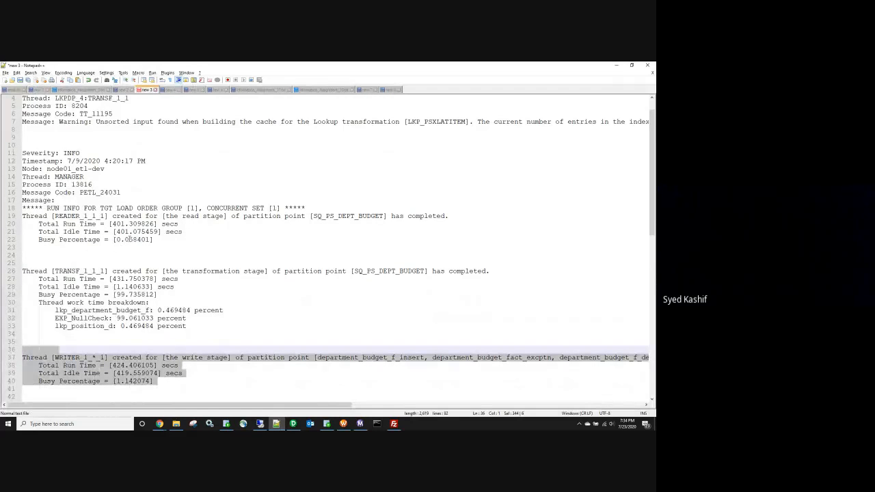
left_click_drag(154, 240, 23, 208)
left_click_drag(155, 381, 12, 356)
left_click_drag(157, 295, 30, 292)
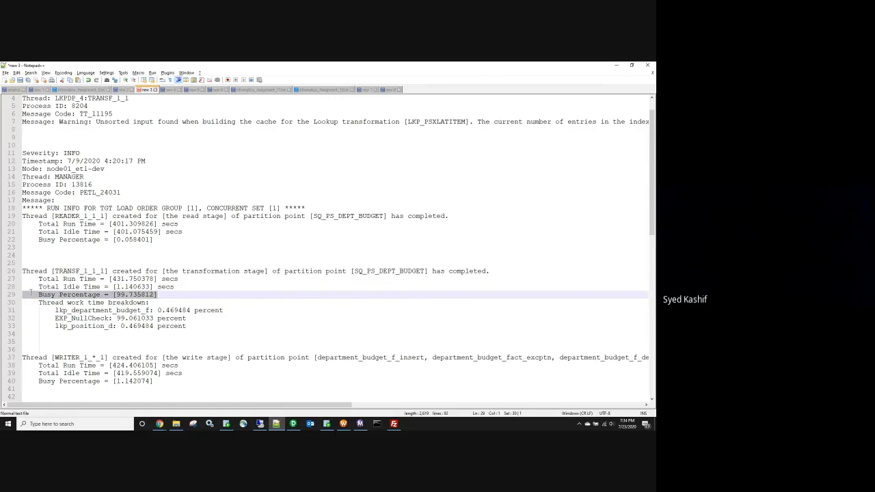
left_click_drag(224, 311, 55, 310)
left_click_drag(186, 326, 54, 326)
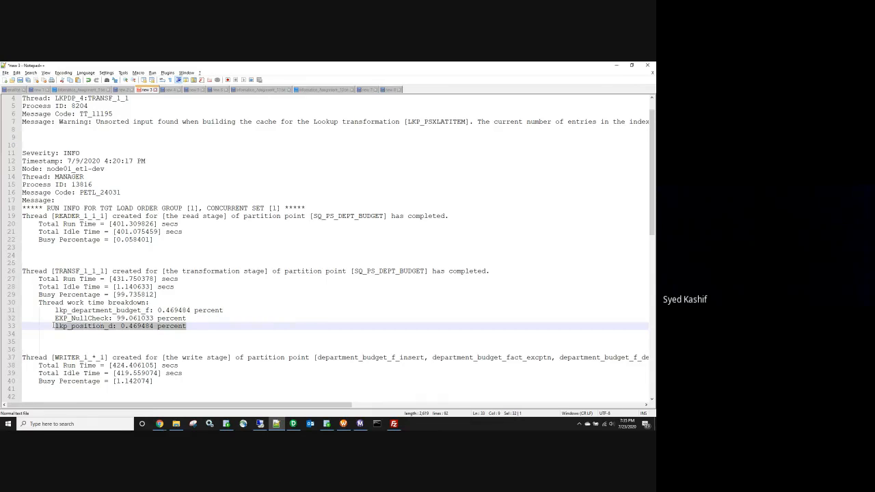
left_click_drag(186, 318, 55, 318)
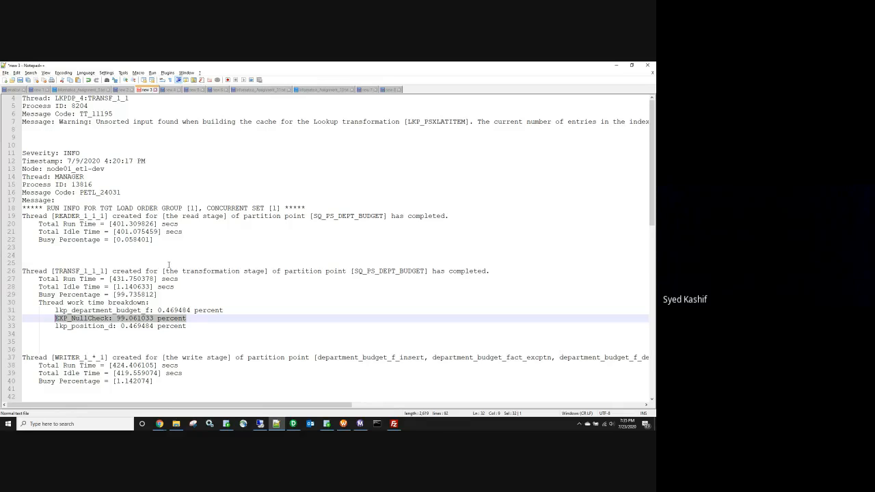
Step: Move the index-cache advice after the lookup name onto its own line, then minimise Notepad++
scroll(169, 264, "up", 1)
double_click(112, 145)
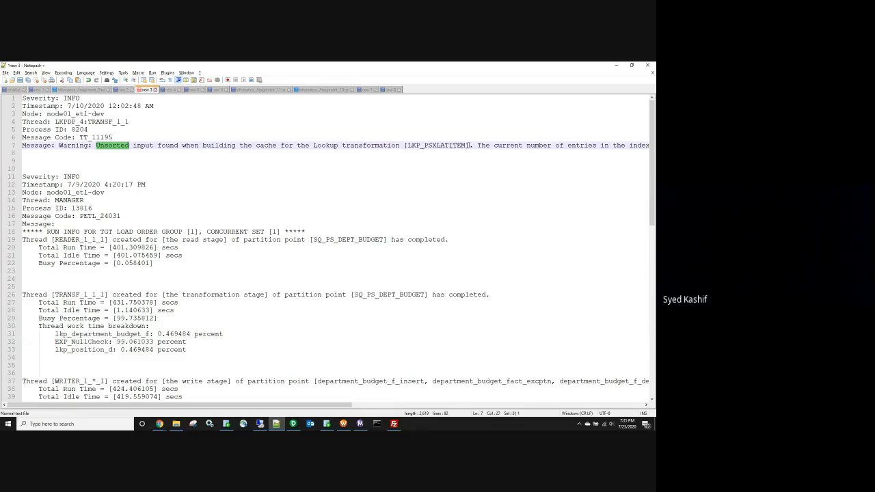
left_click(473, 145)
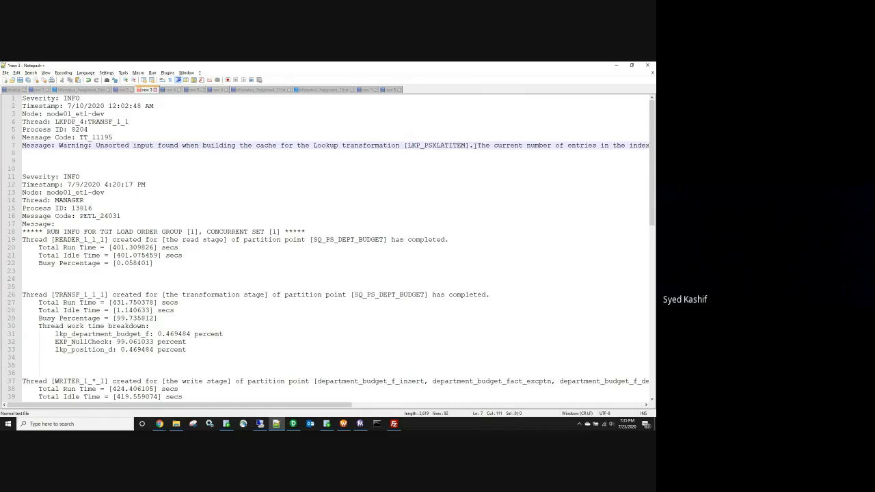
key("Return")
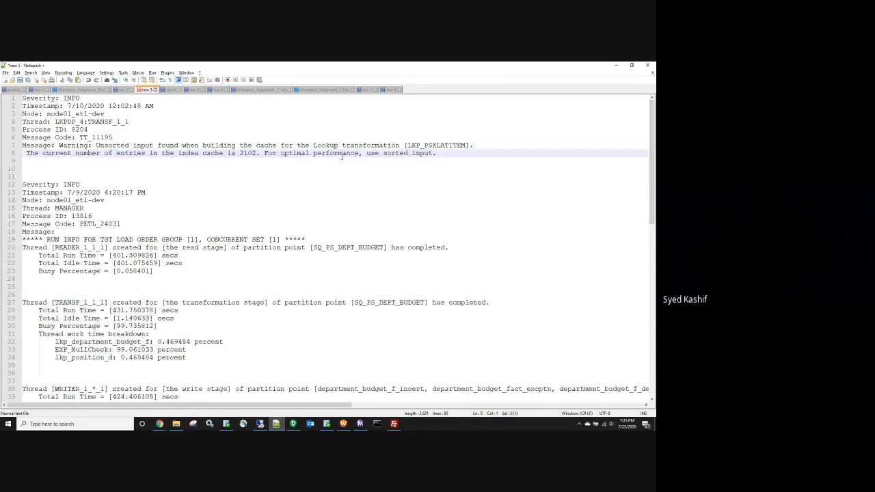
left_click(615, 69)
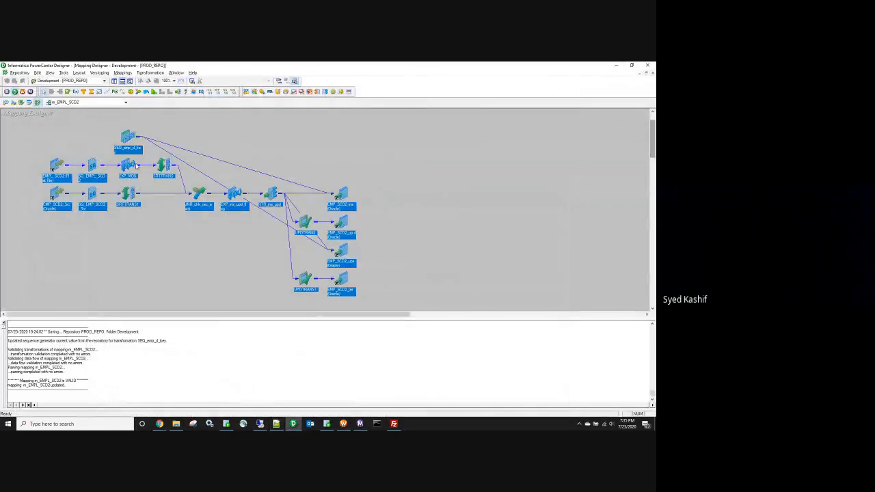
Step: Open m_EMPL_BEST_BUY_SCD1, then m_EMP_DEPT_LKP, and drag SQ_EMP_LKP up beside the source
left_click(98, 102)
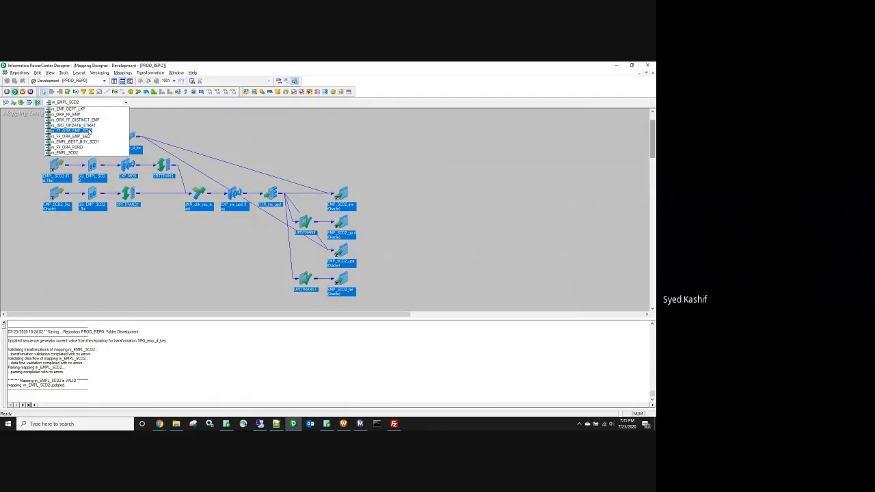
left_click(82, 141)
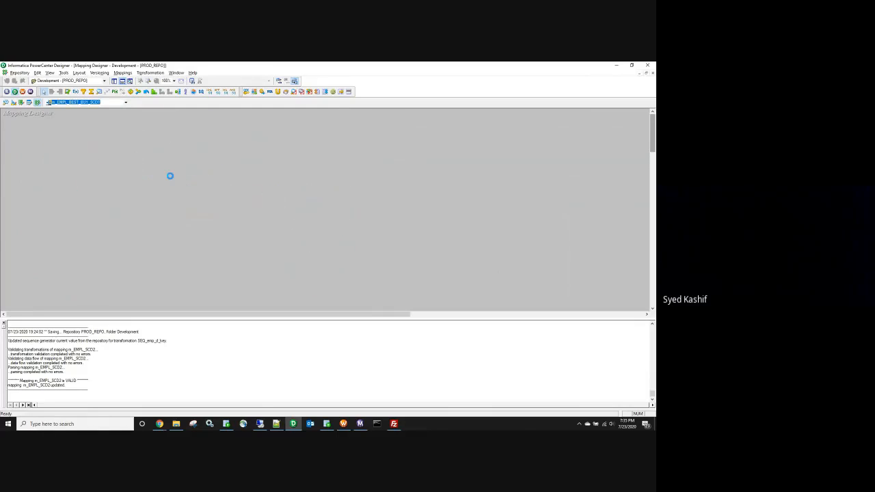
left_click(125, 102)
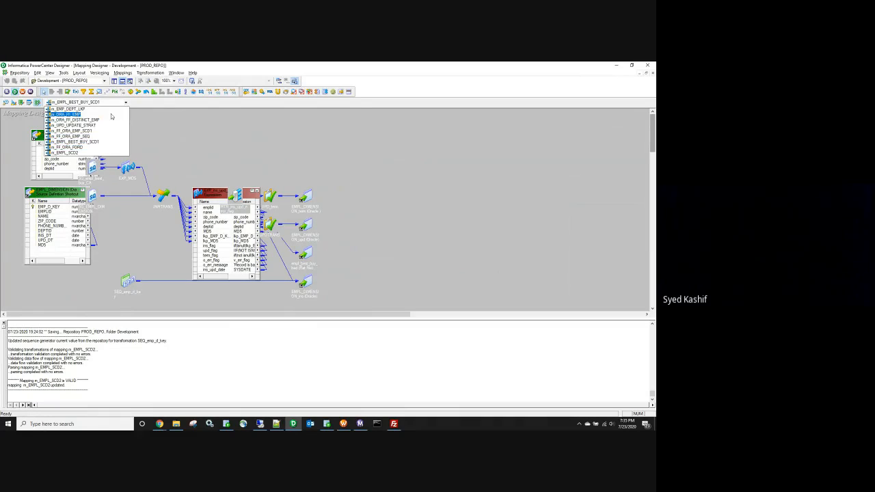
left_click(112, 110)
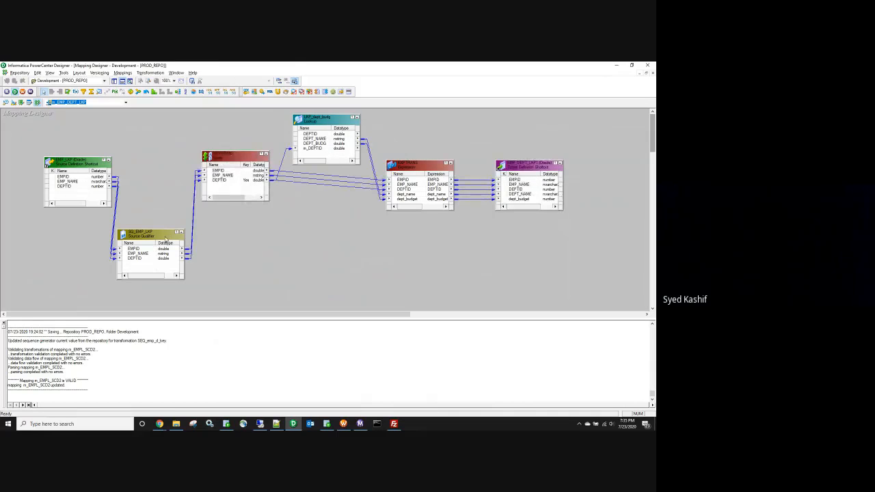
left_click_drag(166, 239, 170, 165)
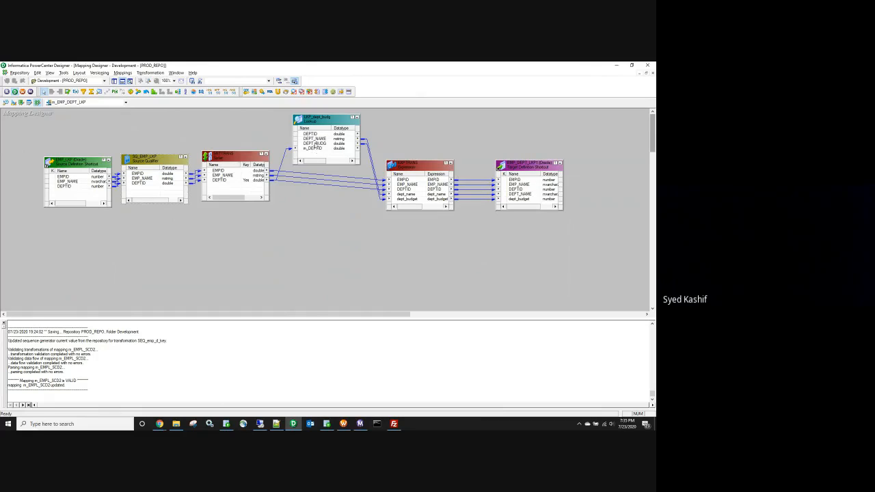
double_click(321, 145)
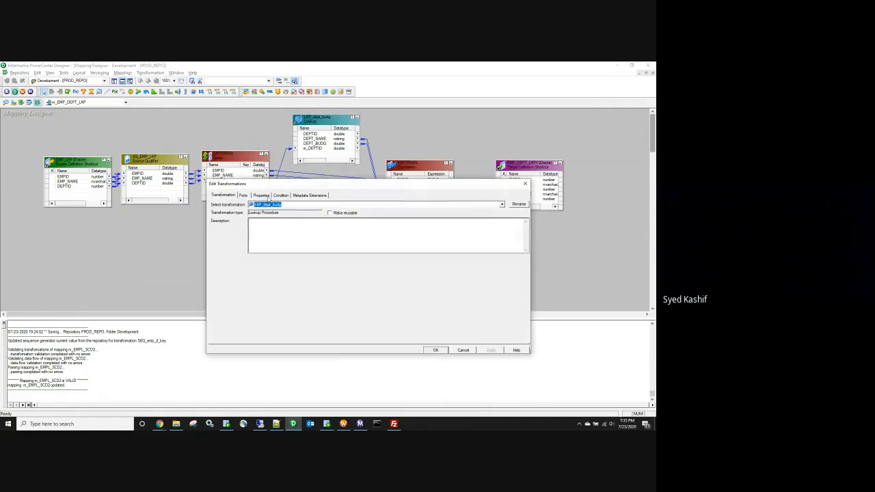
left_click(518, 224)
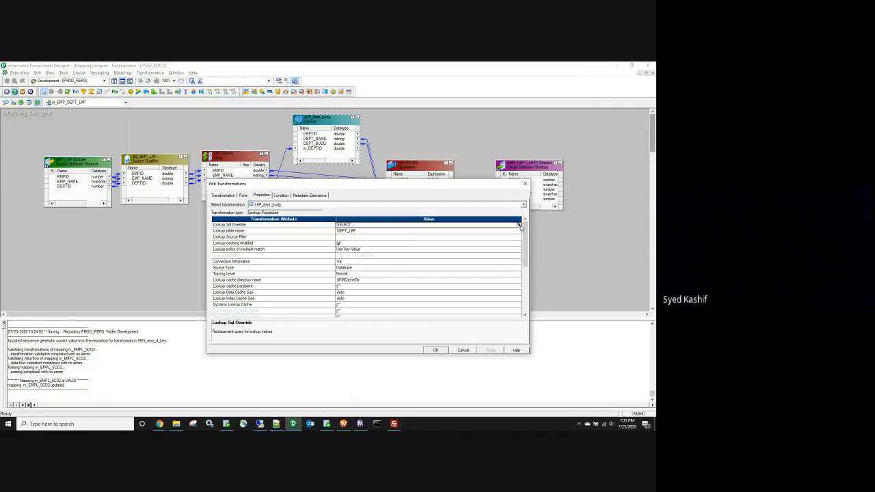
left_click_drag(405, 304, 366, 271)
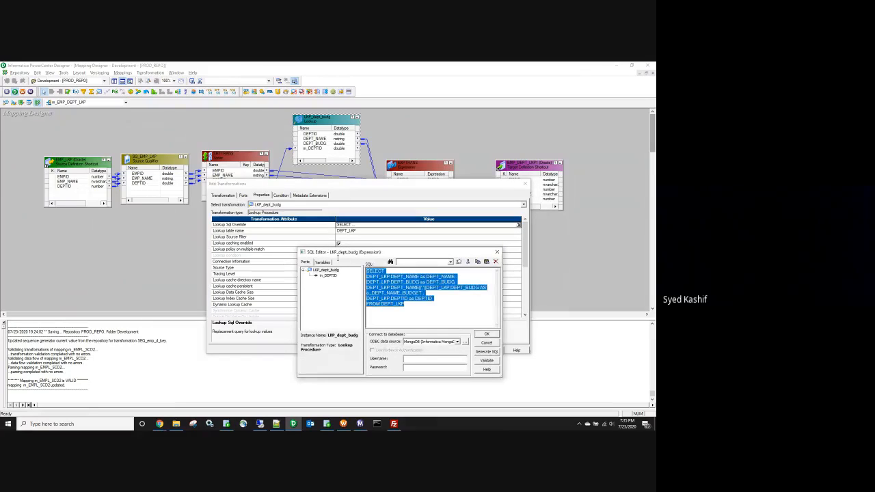
left_click(497, 252)
left_click(525, 183)
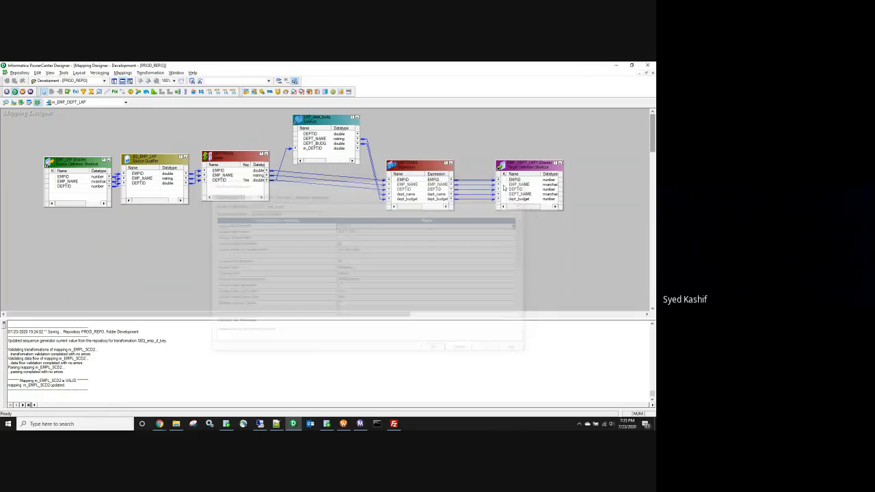
left_click(221, 180)
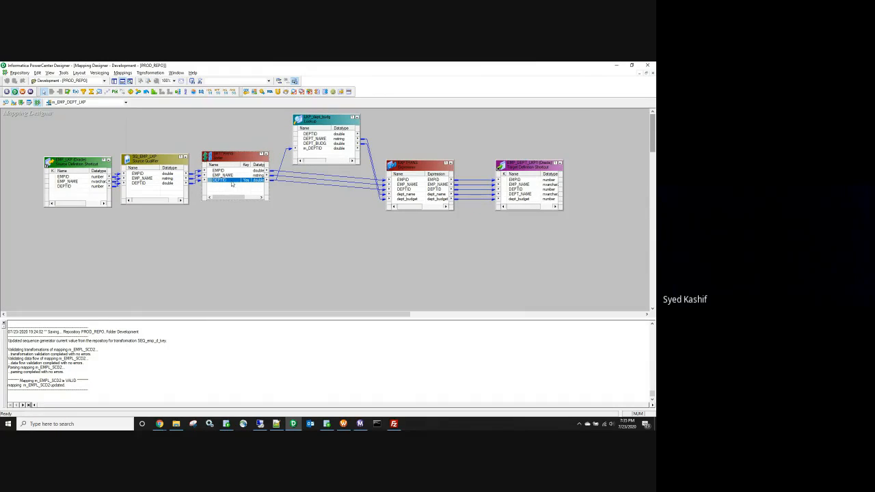
left_click(314, 150)
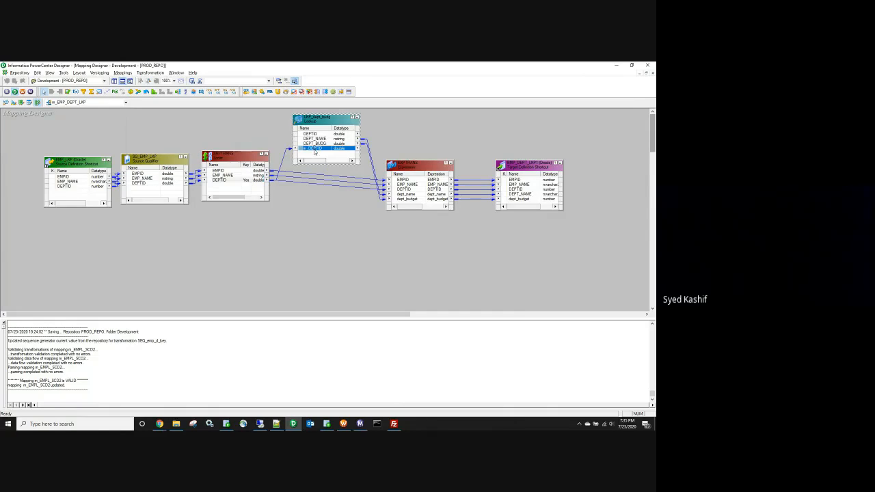
left_click(229, 182)
left_click(322, 134)
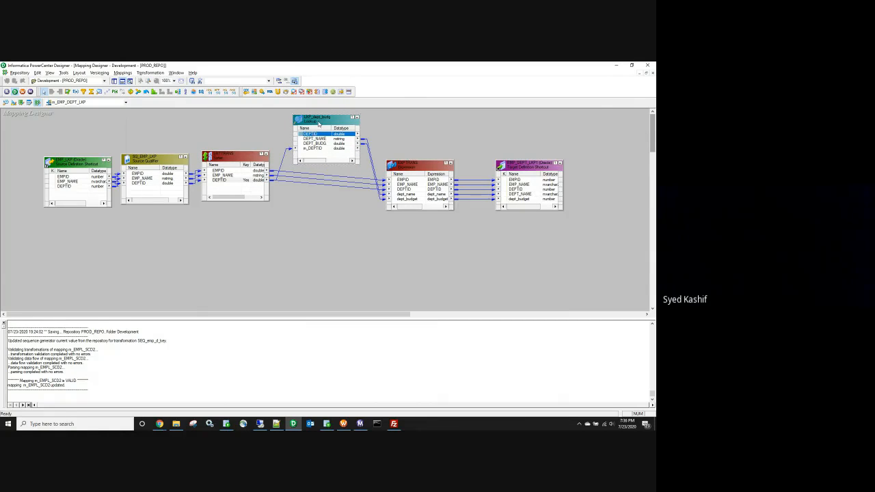
double_click(320, 123)
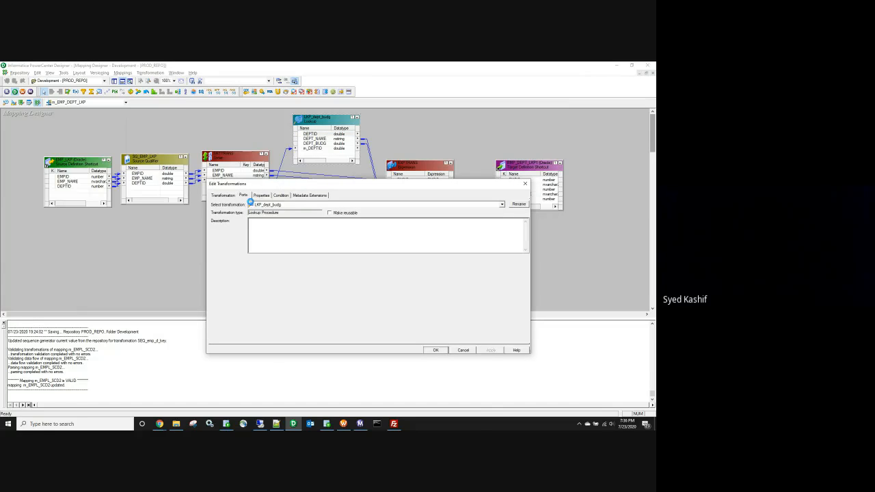
left_click(244, 195)
left_click(525, 184)
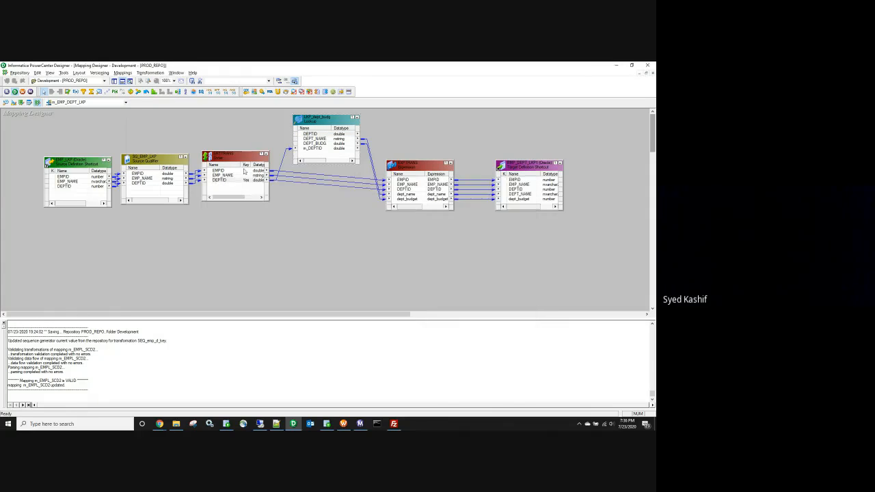
left_click(221, 180)
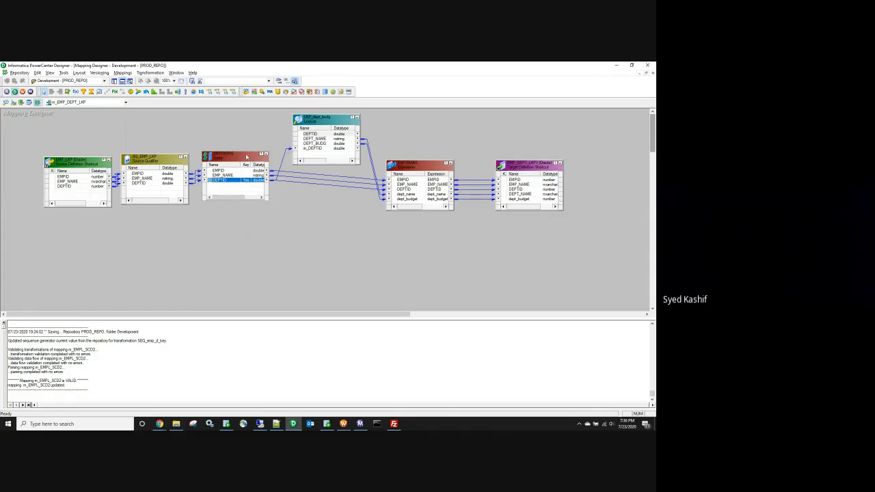
left_click(243, 181)
double_click(314, 121)
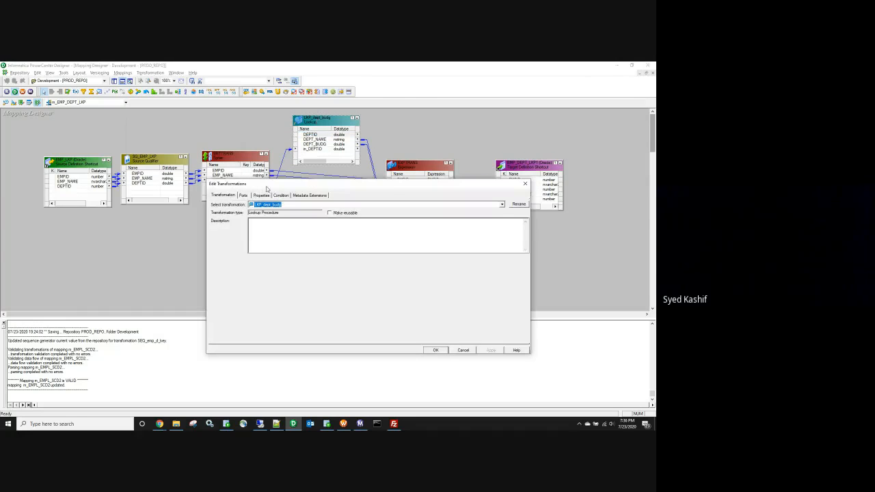
left_click(262, 195)
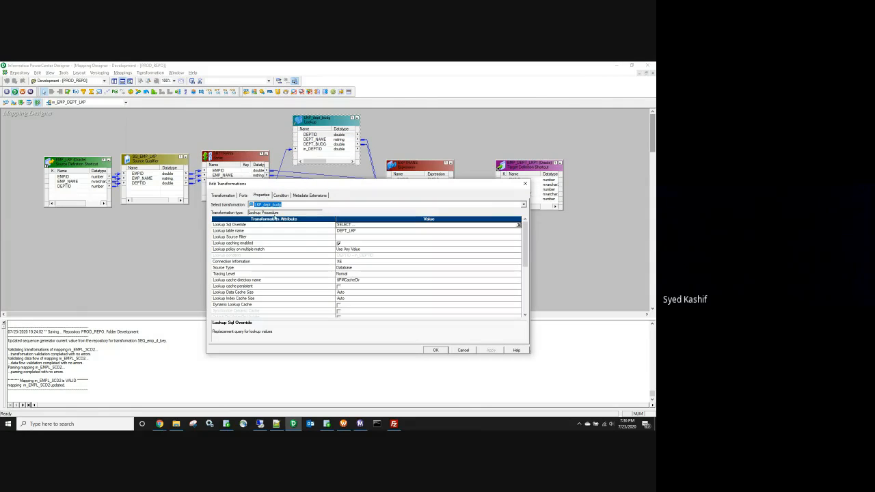
scroll(305, 245, "down", 3)
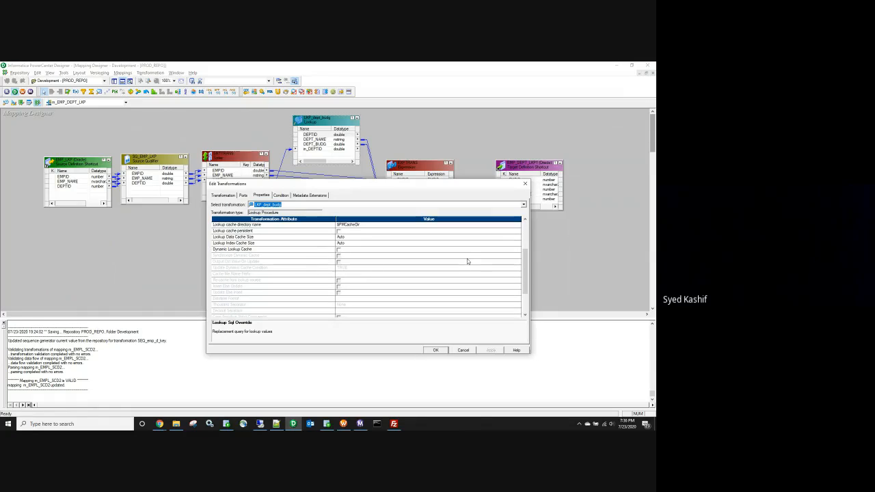
scroll(467, 261, "down", 3)
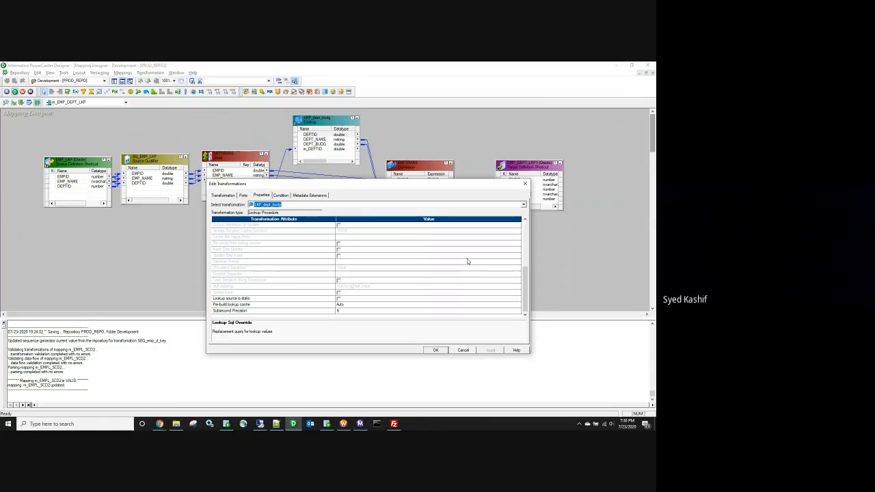
scroll(468, 261, "up", 6)
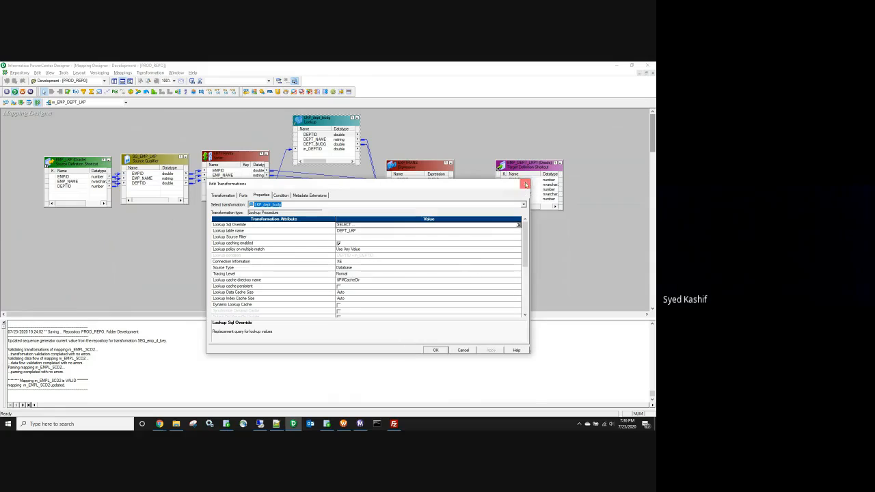
left_click(435, 350)
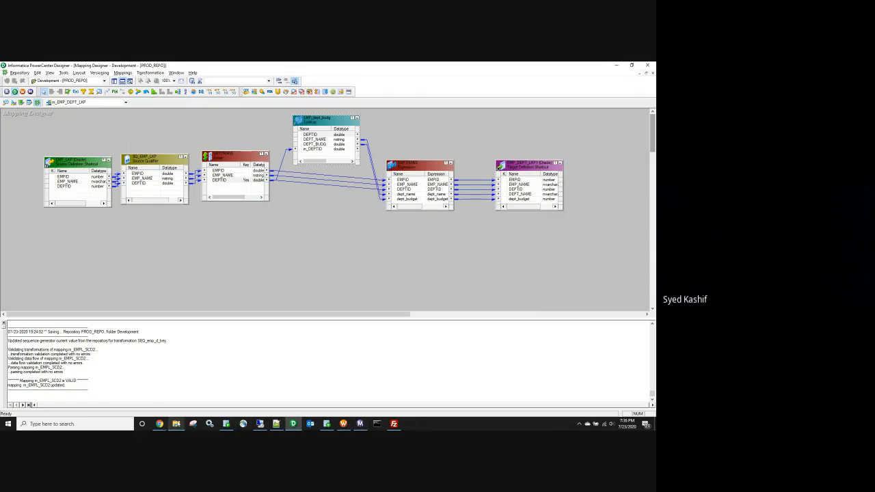
Step: Select the unsorted-input lookup cache warning and the thread run-time block in the notes
left_click(275, 425)
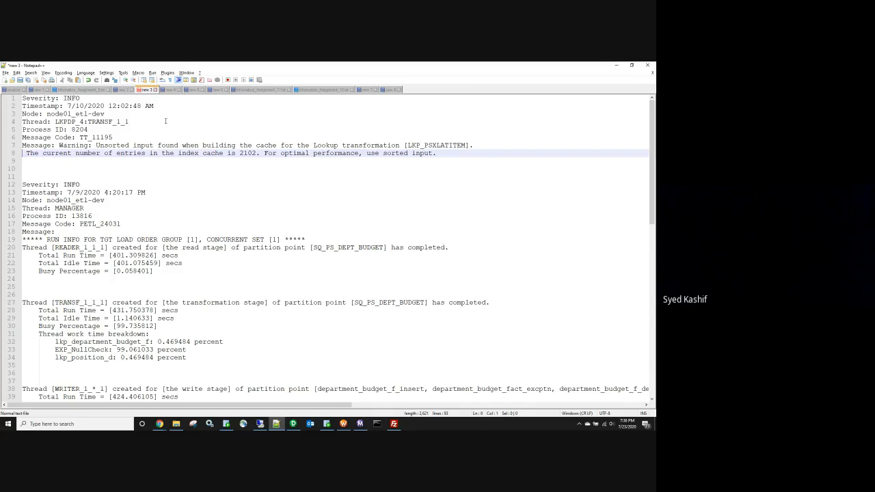
left_click_drag(58, 145, 452, 160)
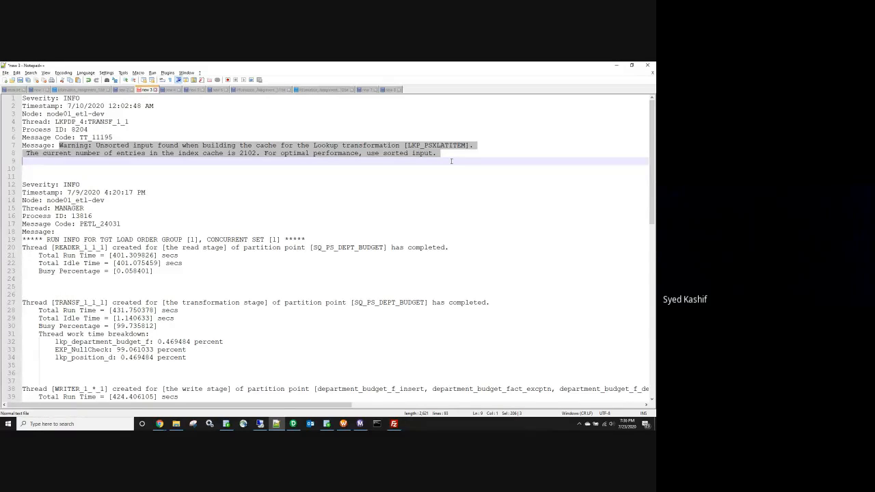
left_click(276, 425)
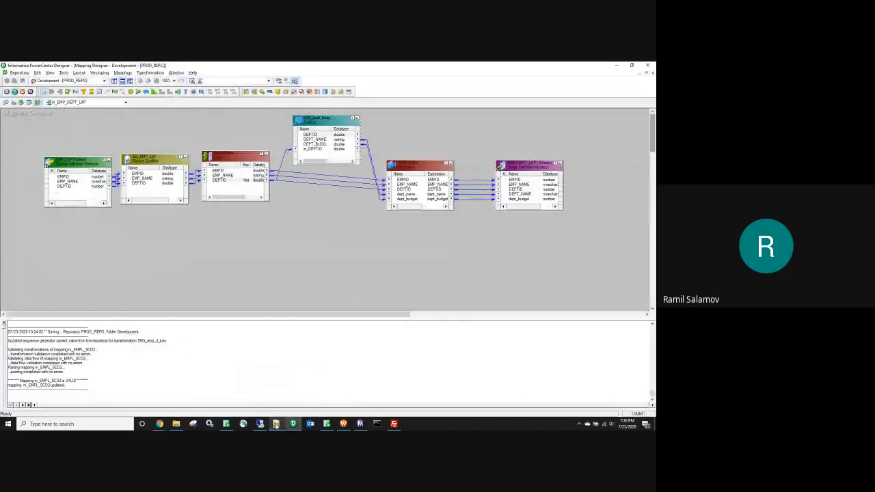
left_click(276, 424)
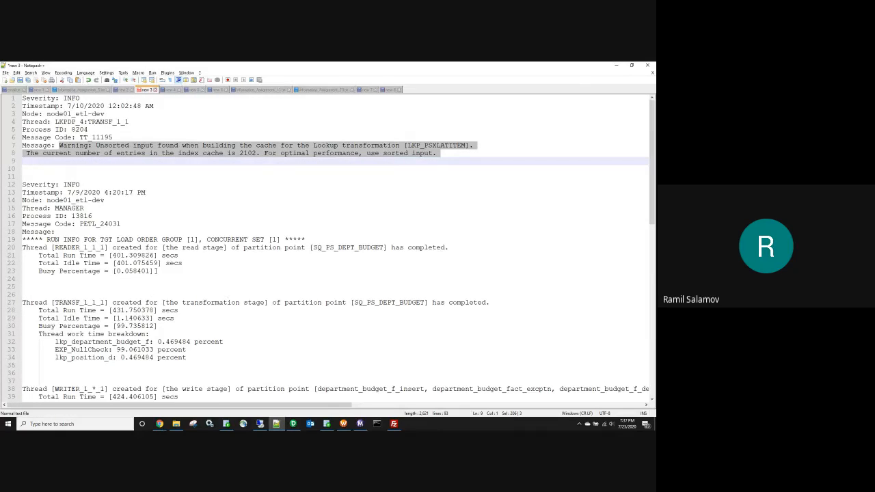
scroll(169, 287, "down", 3)
left_click_drag(156, 347, 2, 114)
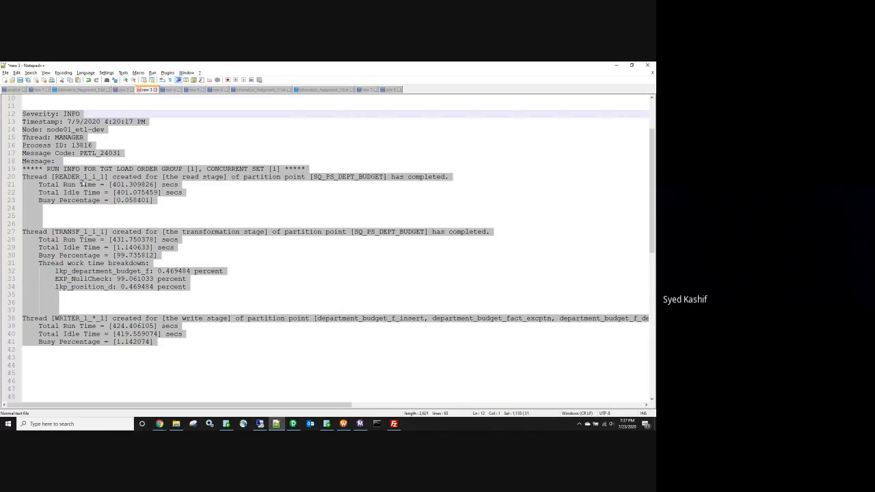
scroll(41, 131, "up", 3)
scroll(55, 198, "down", 13)
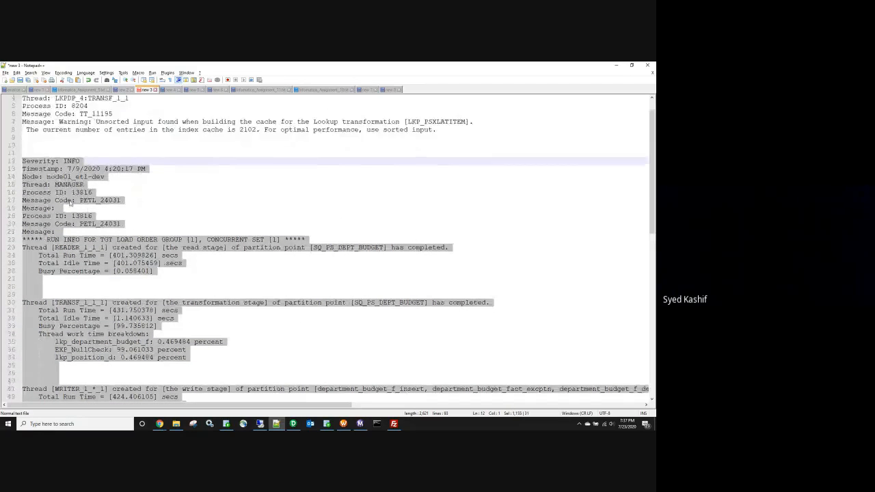
Step: Check the Workflow Monitor run history, then return to the Designer mapping
left_click(359, 424)
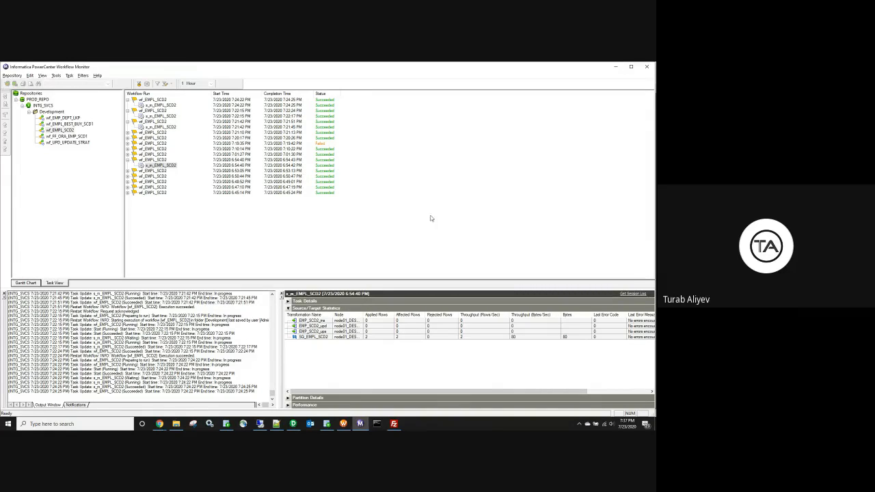
left_click(614, 67)
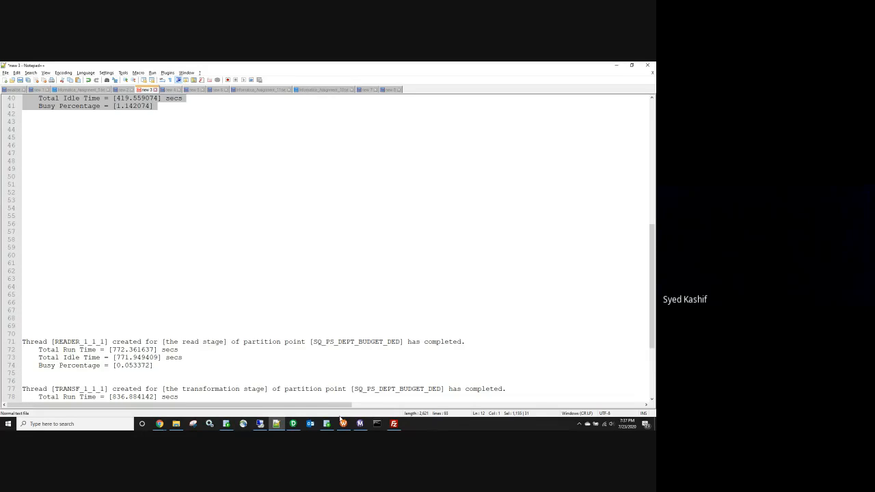
left_click(295, 424)
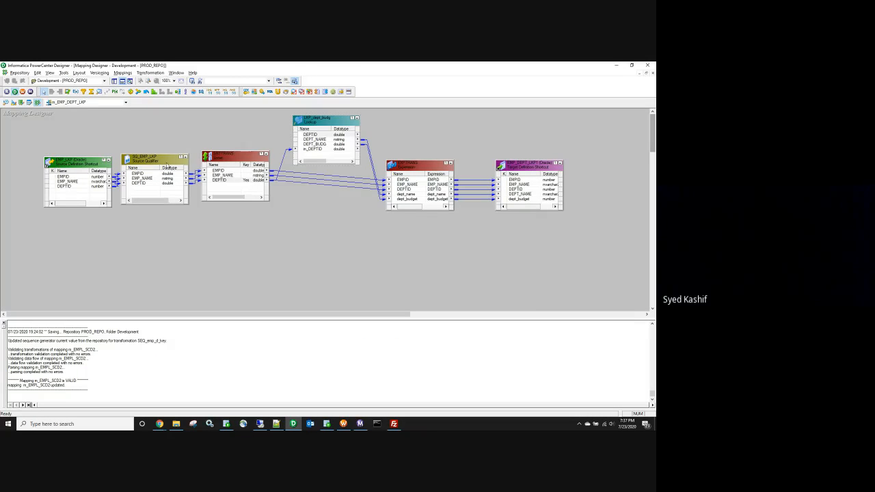
Step: Open SQ_EMP_LKP's Sql Query editor from its properties, then switch to SQL Developer's EMP_SCD2 results
double_click(169, 166)
left_click(257, 195)
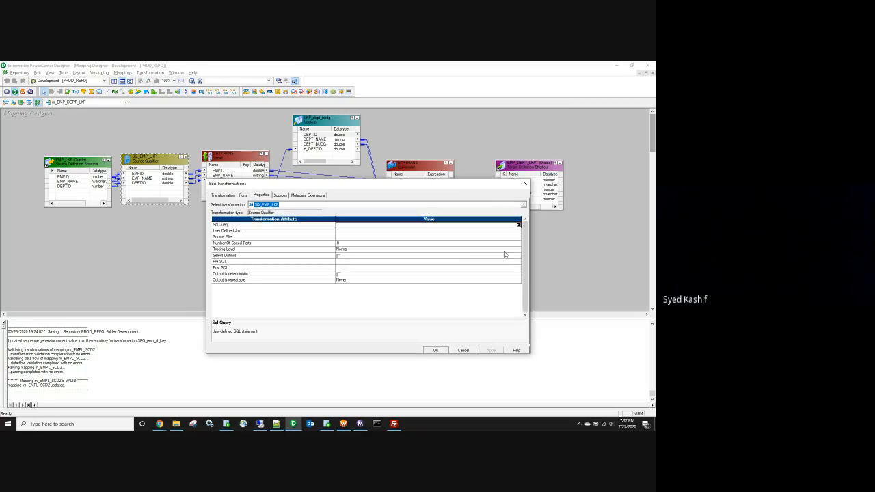
left_click(518, 226)
left_click(518, 225)
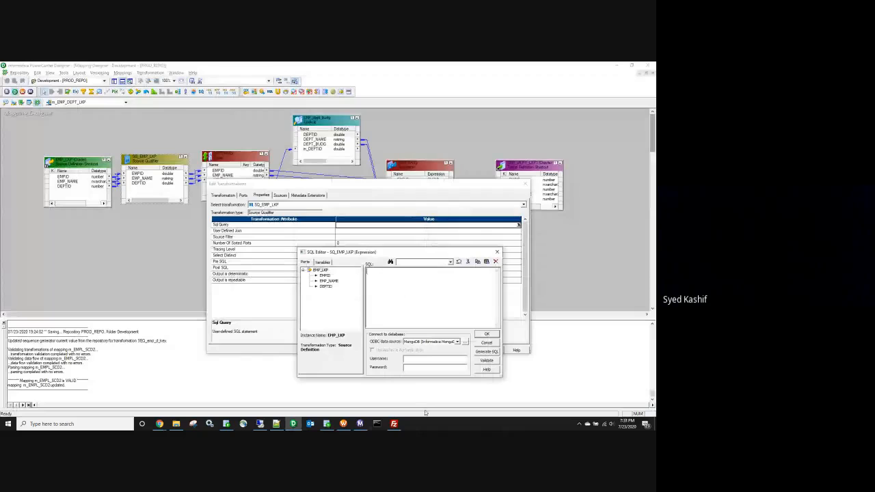
key("alt+Tab")
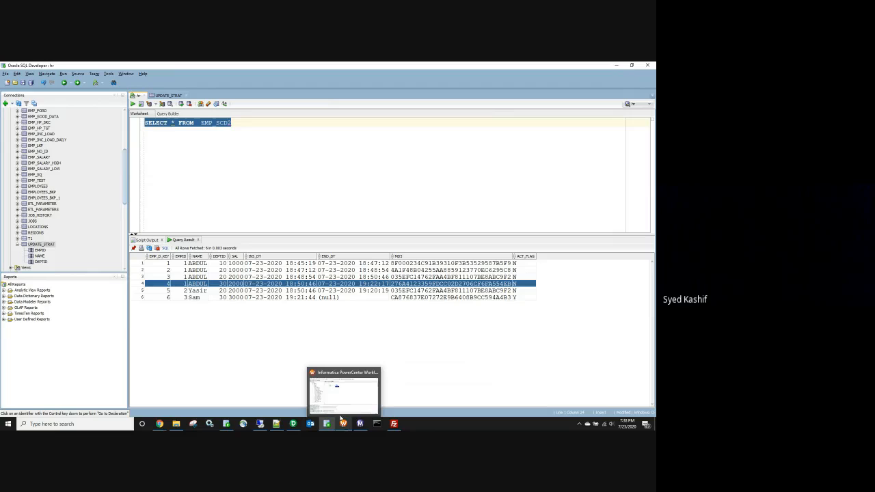
Step: Look over the EMP_SCD2 rows in SQL Developer, then return to Designer's empty SQ_EMP_LKP SQL editor
left_click(239, 125)
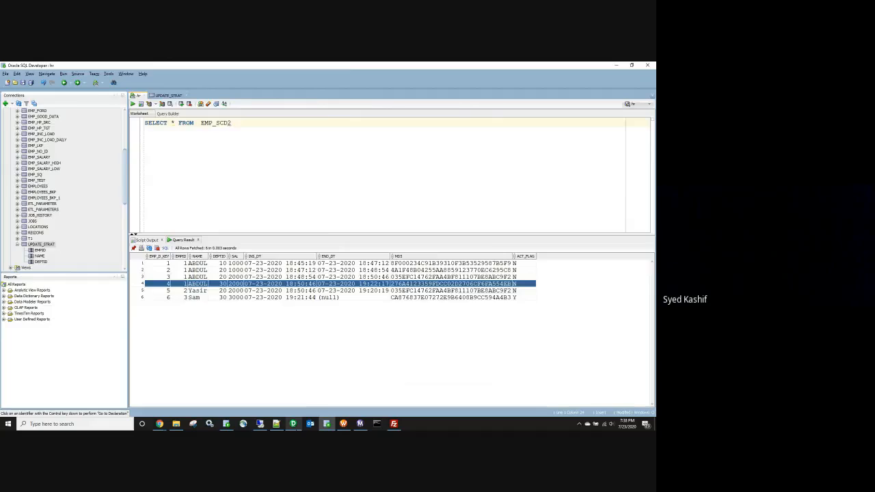
left_click(293, 424)
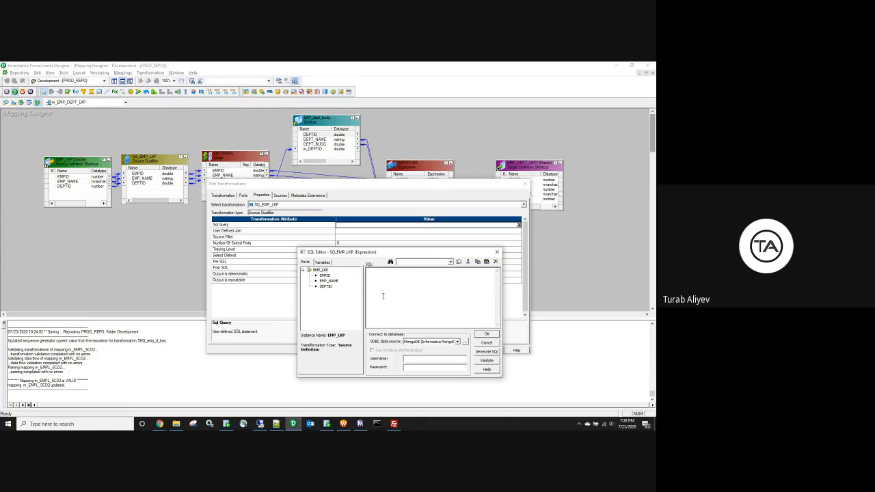
Step: Cancel the SQL editor and Edit Transformations unchanged, then shift EMP_LKP and SQ_EMP_LKP slightly left
left_click(490, 343)
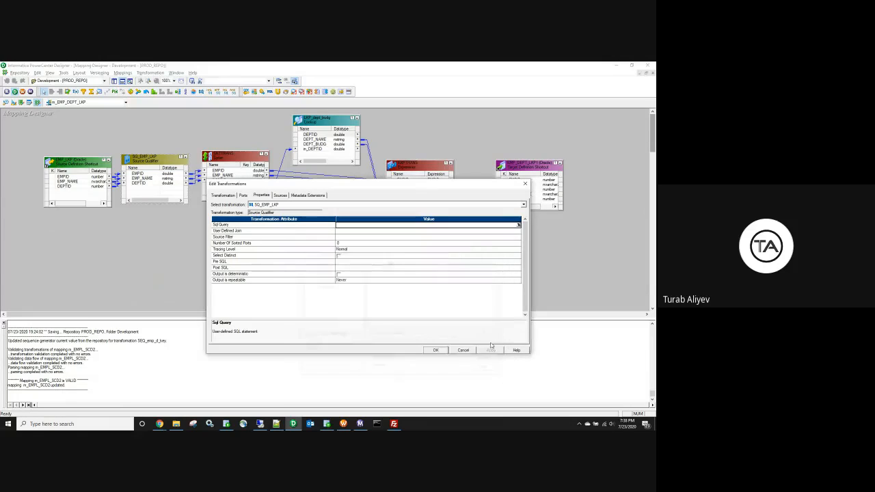
left_click(464, 350)
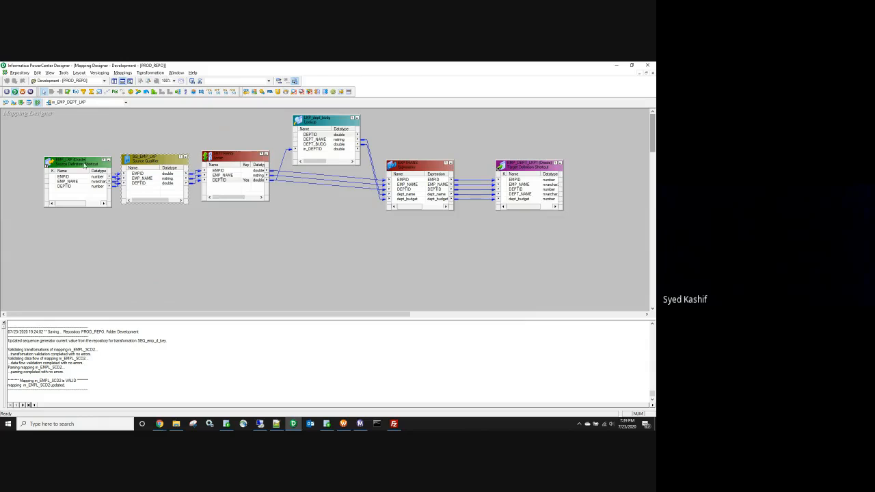
left_click_drag(80, 165, 65, 157)
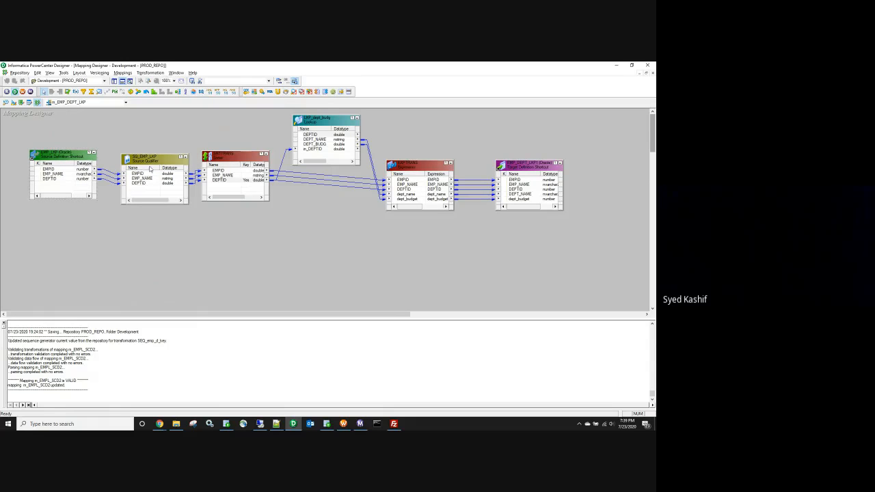
left_click_drag(153, 165, 152, 158)
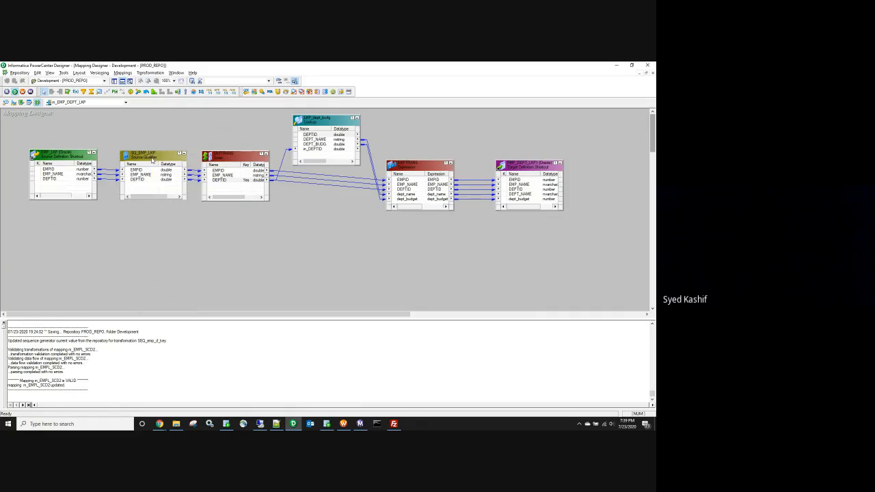
left_click(126, 102)
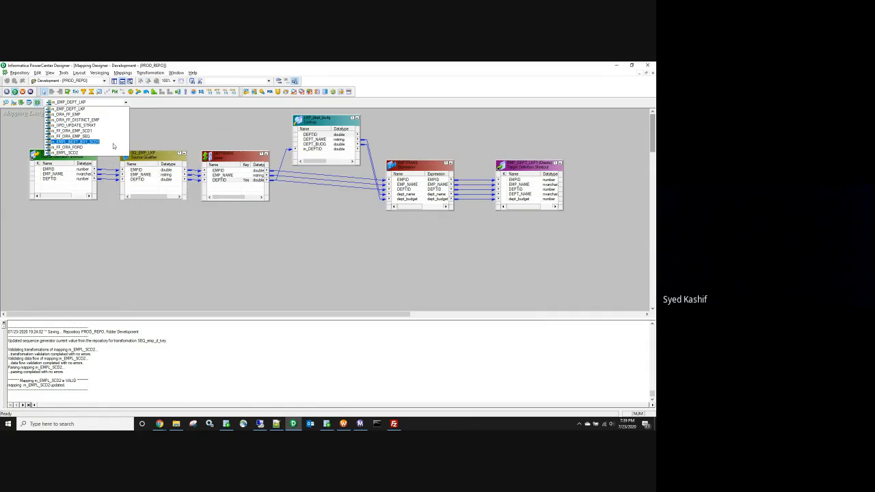
Step: Keep m_EMP_DEPT_LKP selected and expand the Mappings folder in the repository Navigator
left_click(93, 109)
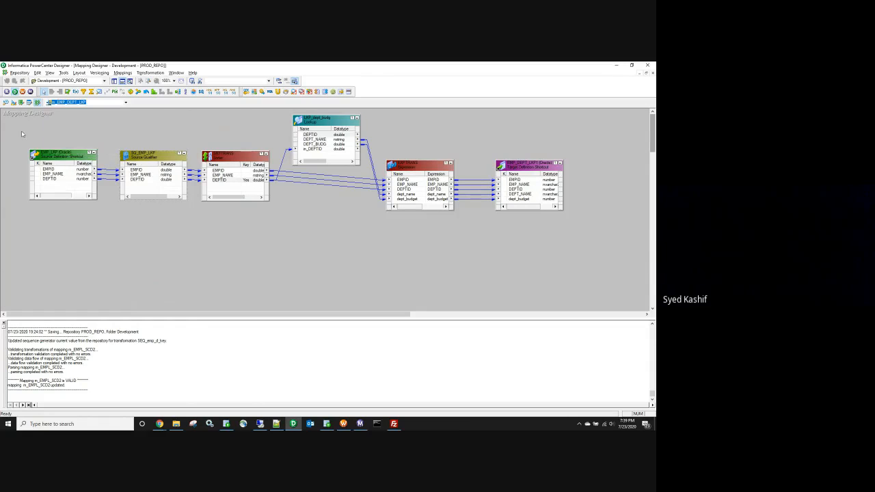
left_click(114, 81)
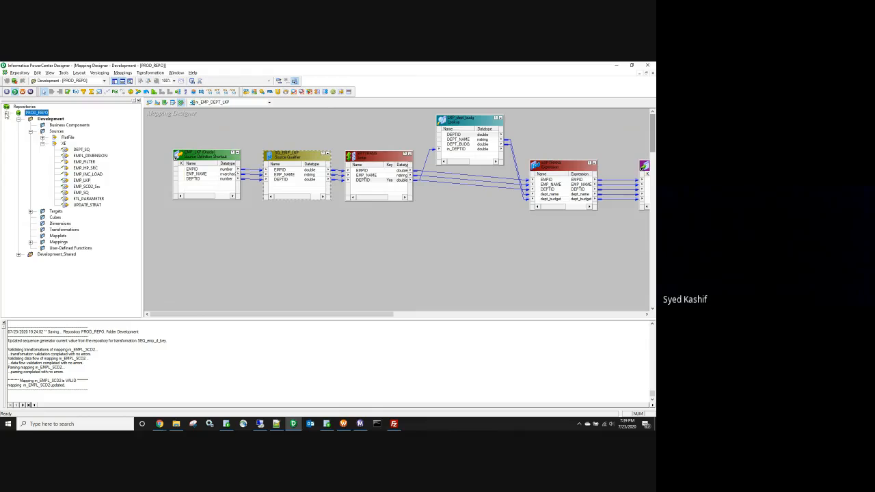
left_click(31, 243)
scroll(84, 149, "up", 4)
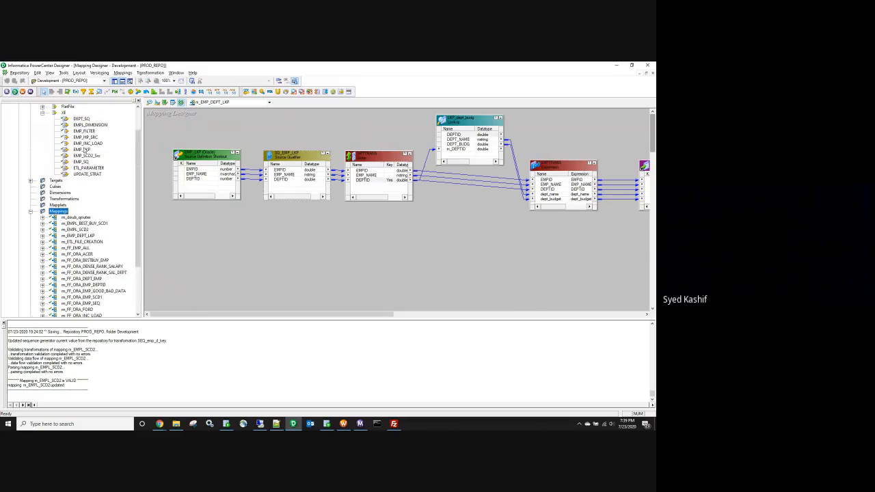
scroll(84, 149, "down", 5)
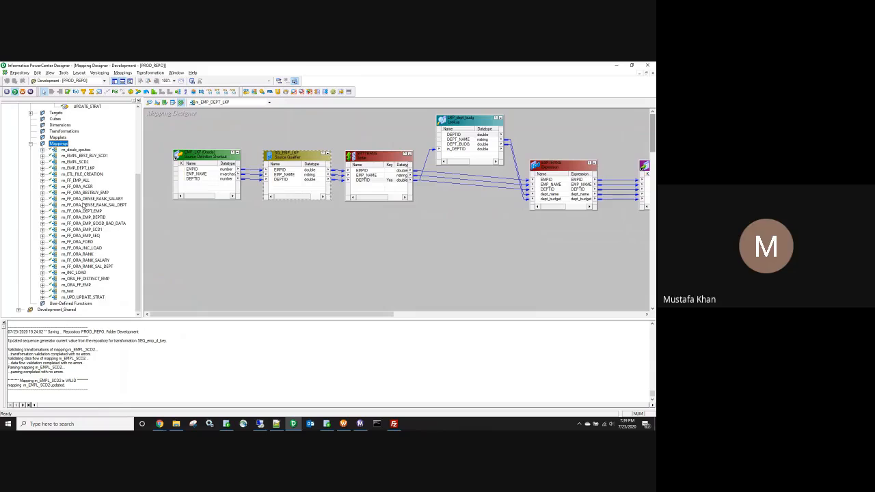
Step: Open m_FF_ORA_INC_LOAD and view SQ_EMP_HP_SRC properties, showing the ACTION_DT > $$INC_DATE source filter
left_click(83, 248)
right_click(85, 249)
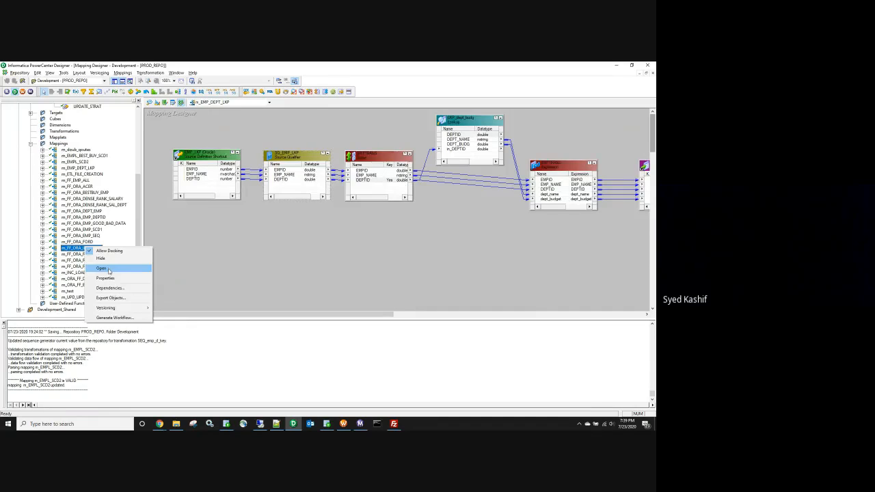
left_click(113, 268)
double_click(340, 166)
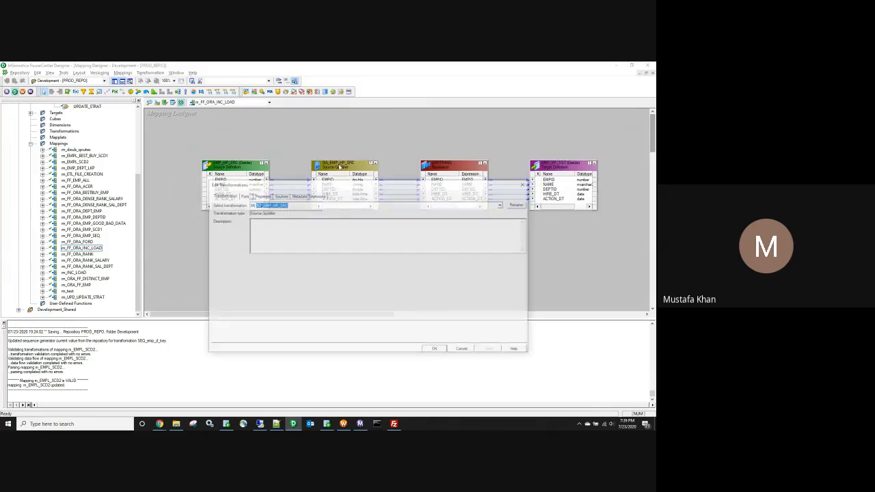
left_click(269, 196)
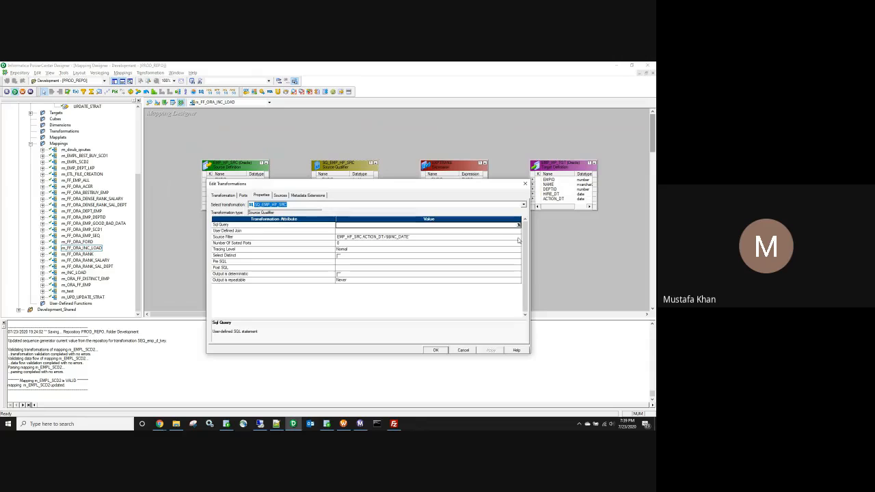
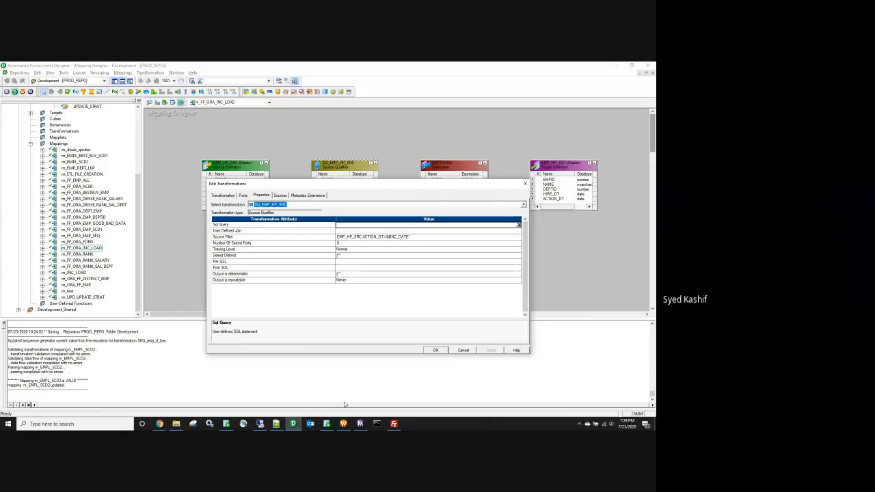
Step: Switch to SQL Developer to view the SELECT * FROM EMP_SCD2 results
left_click(326, 424)
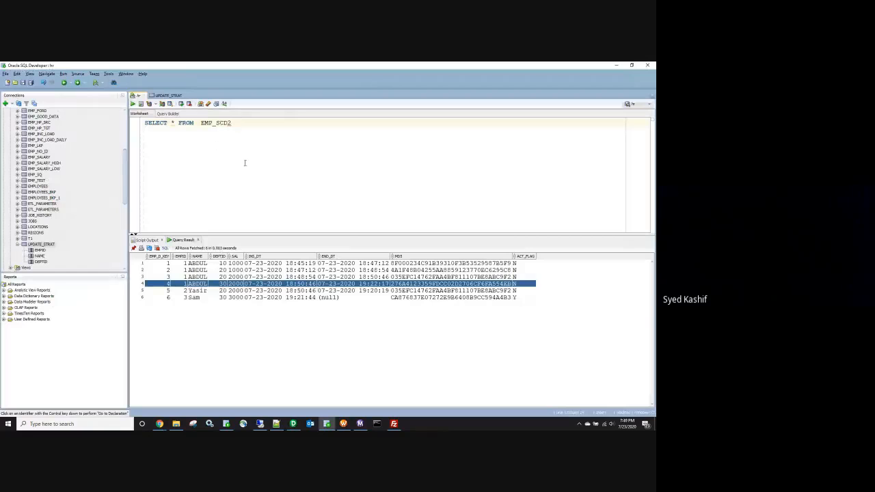
Step: Move FROM EMP_SCD2 onto its own line with a blank line below, then return to Designer
double_click(212, 122)
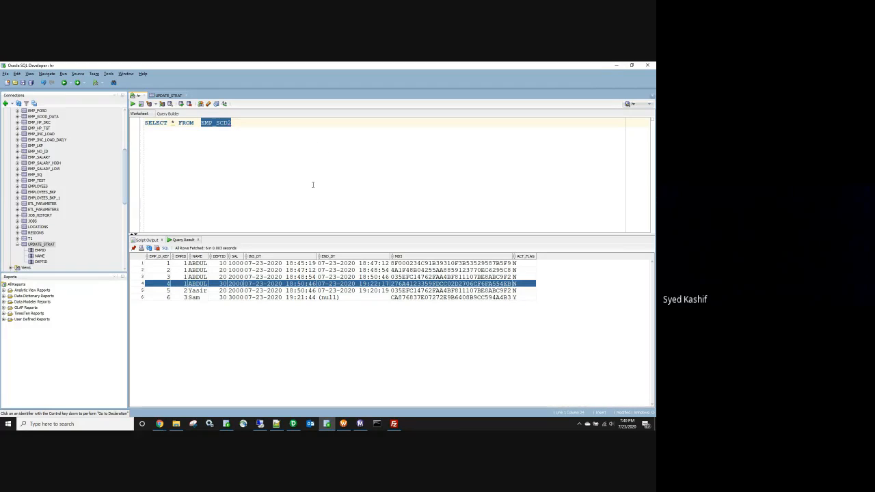
left_click(233, 141)
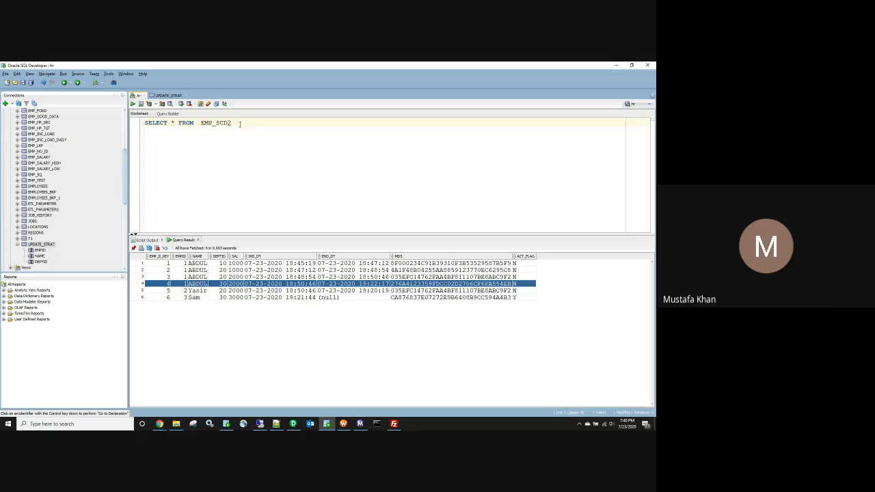
key("Return")
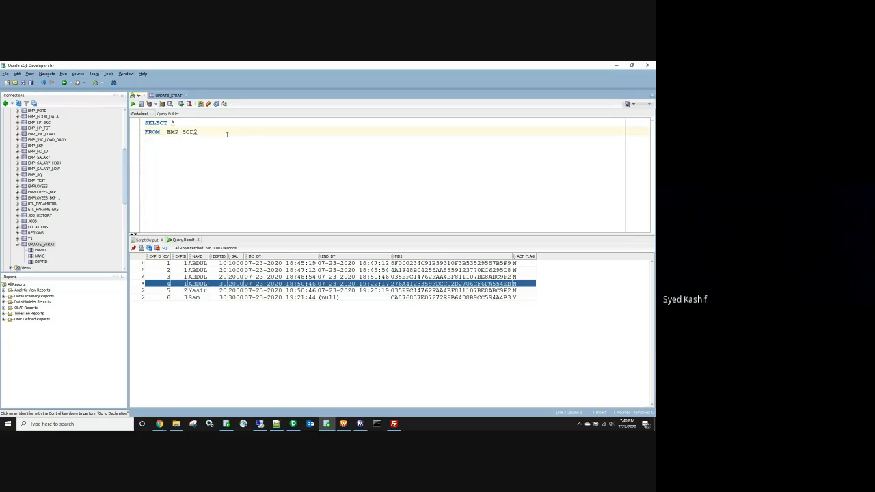
left_click(227, 134)
key("Return")
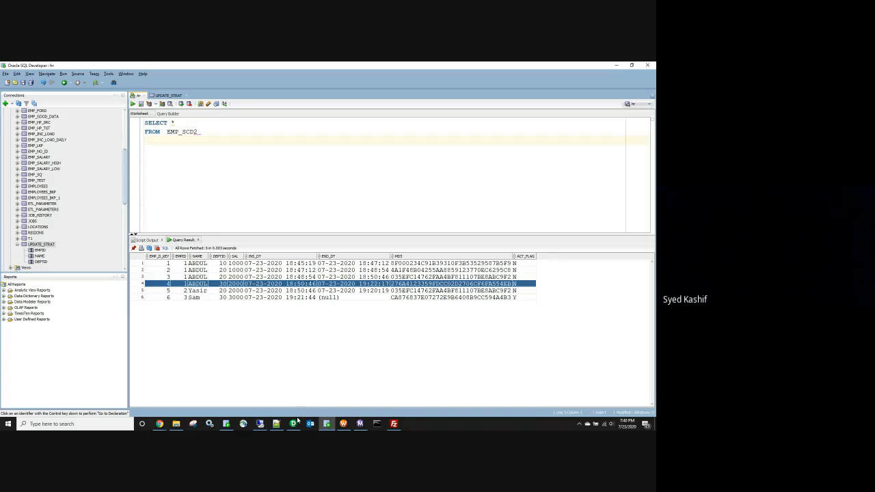
left_click(293, 424)
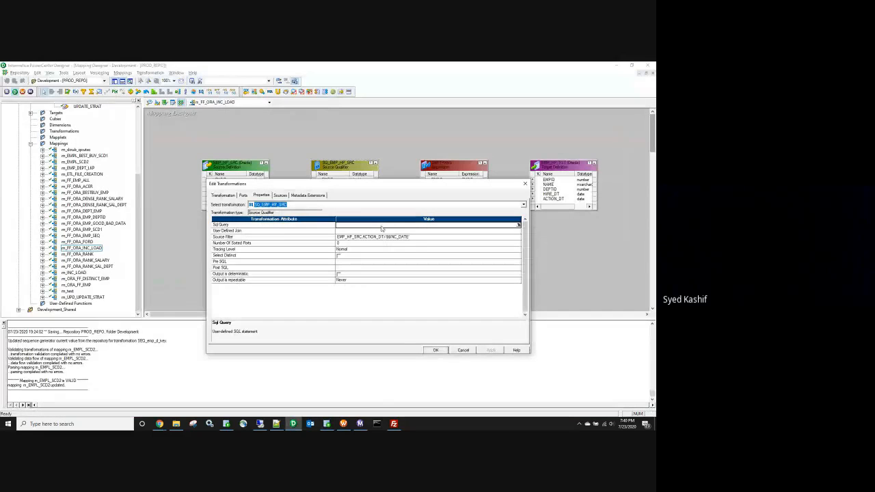
Step: Glance at SQL Developer, then review the SQ_EMP_HP_SRC ports and return to Properties
left_click(327, 424)
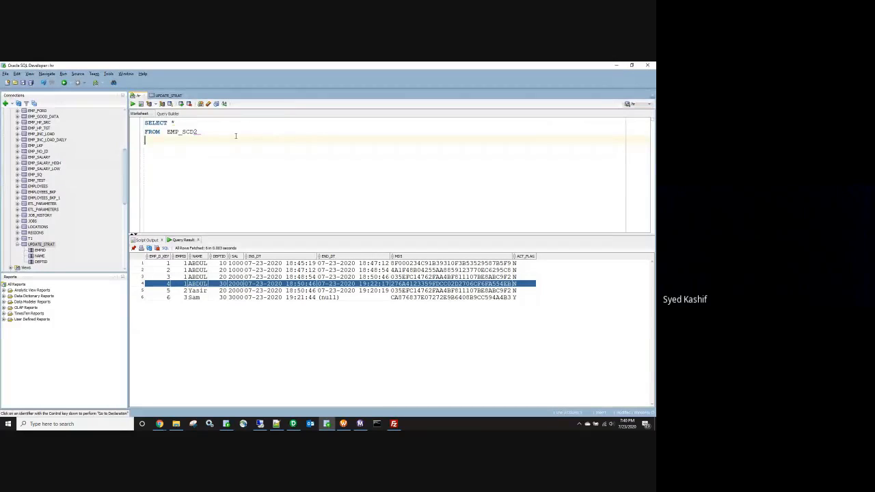
left_click(292, 423)
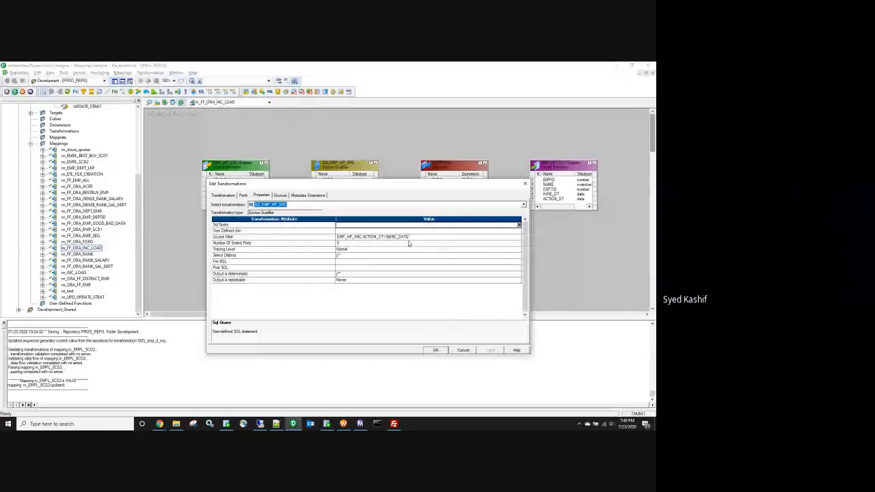
left_click(243, 195)
left_click(237, 252)
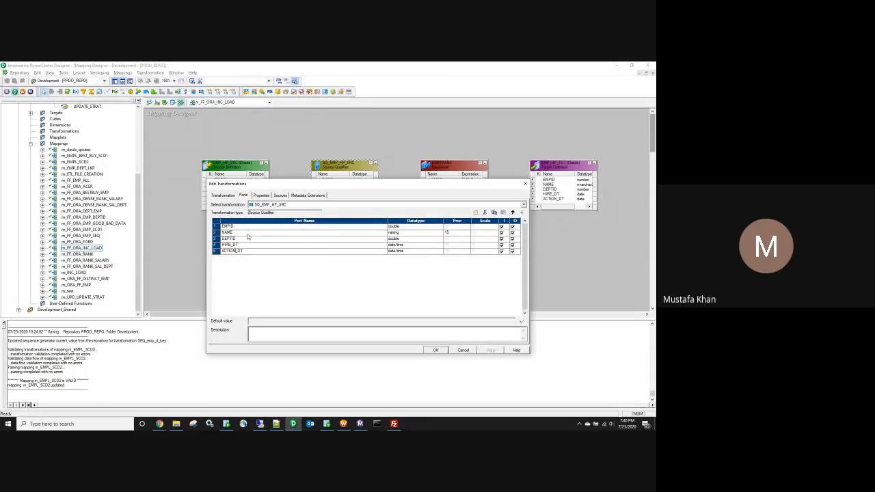
left_click(261, 196)
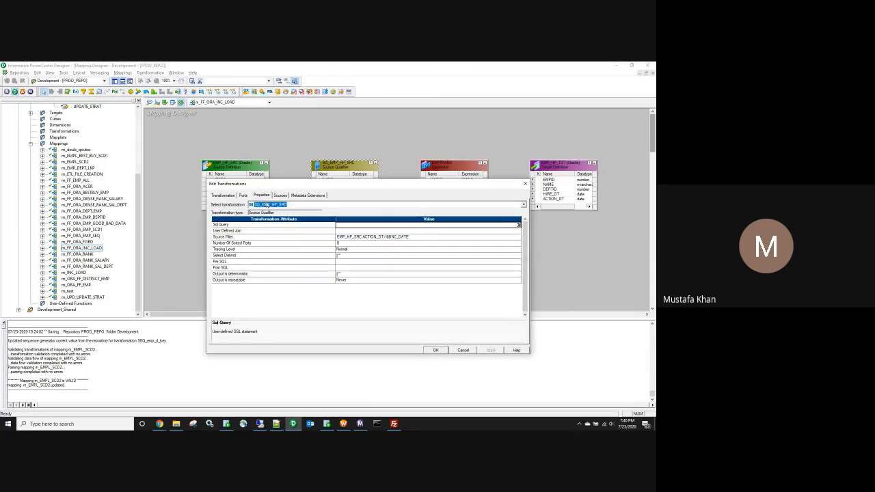
Step: Select the ACTION_DT > $$INC_DATE source filter expression, then move to Workflow Manager
left_click(410, 238)
left_click_drag(410, 238, 336, 237)
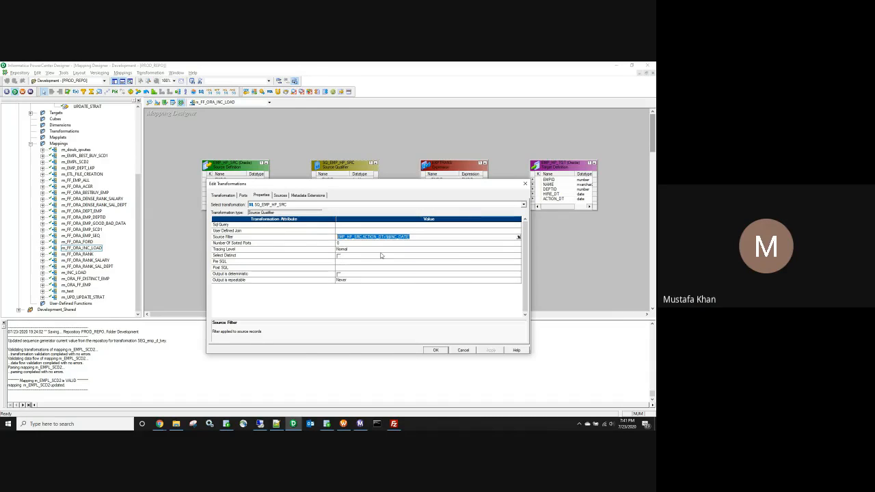
left_click(343, 425)
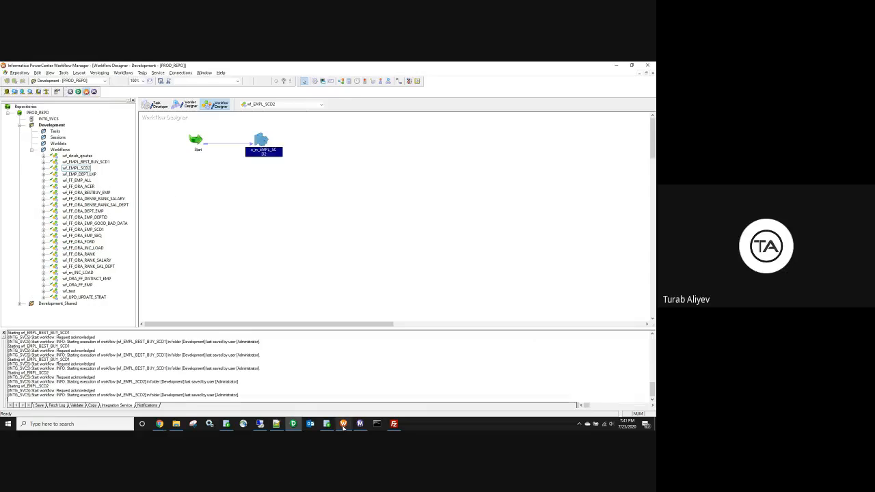
Step: Open the s_m_EMPL_SCD2 session's Mapping tab and enlarge the window and mapping tree pane
double_click(262, 140)
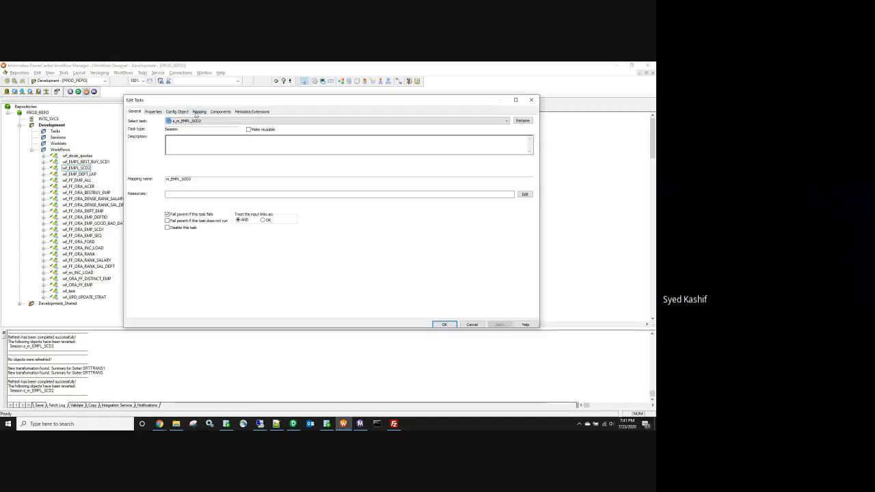
left_click(199, 112)
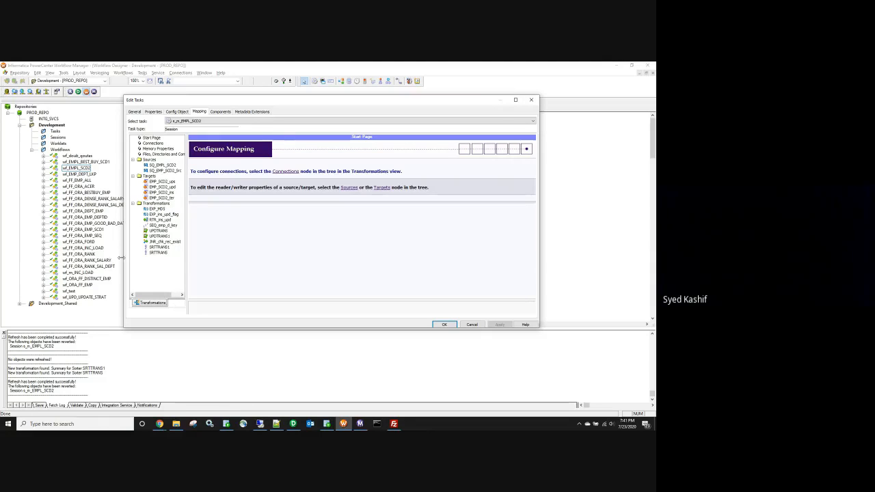
left_click_drag(124, 257, 46, 253)
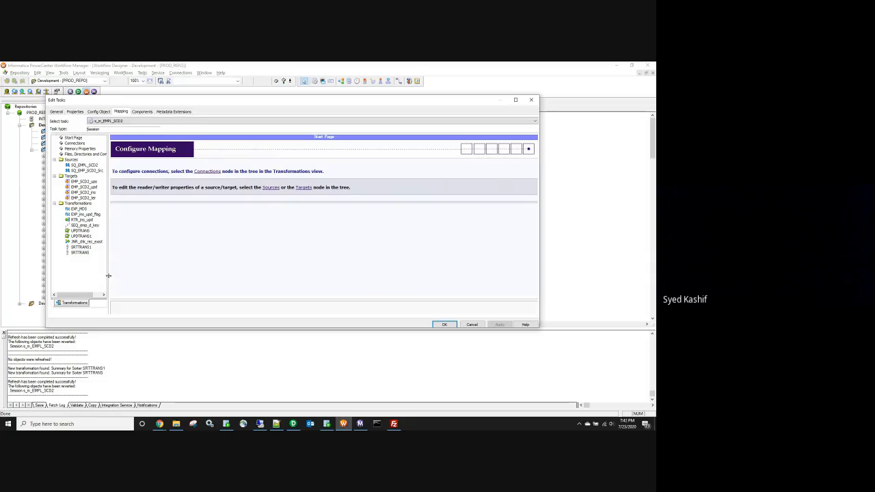
left_click_drag(108, 277, 154, 285)
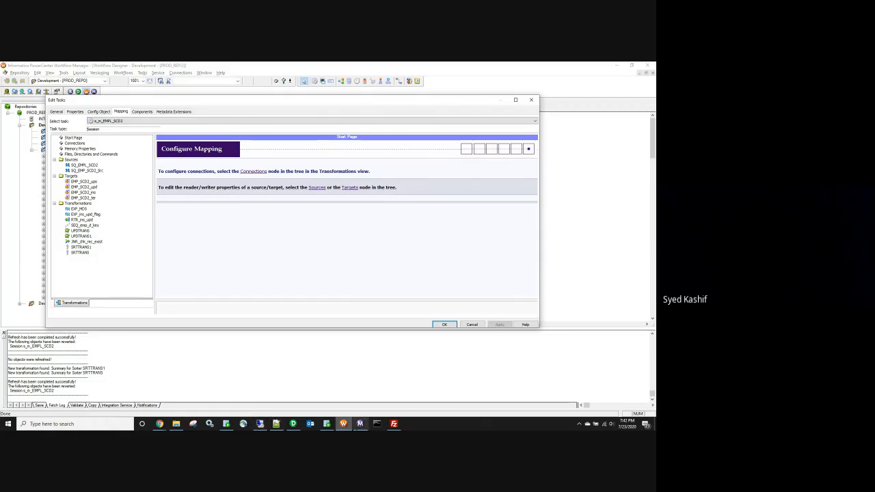
Step: Check the Workflow Monitor briefly, then return and close the session settings
left_click(360, 425)
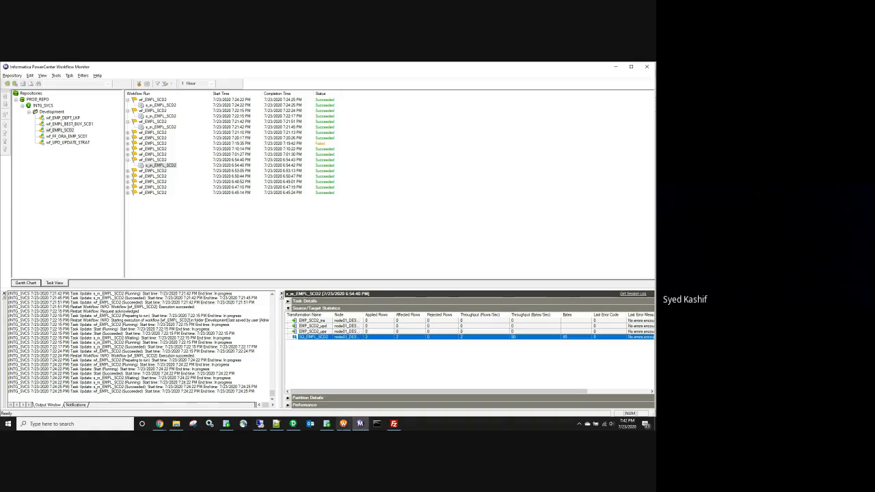
left_click(344, 425)
left_click(344, 425)
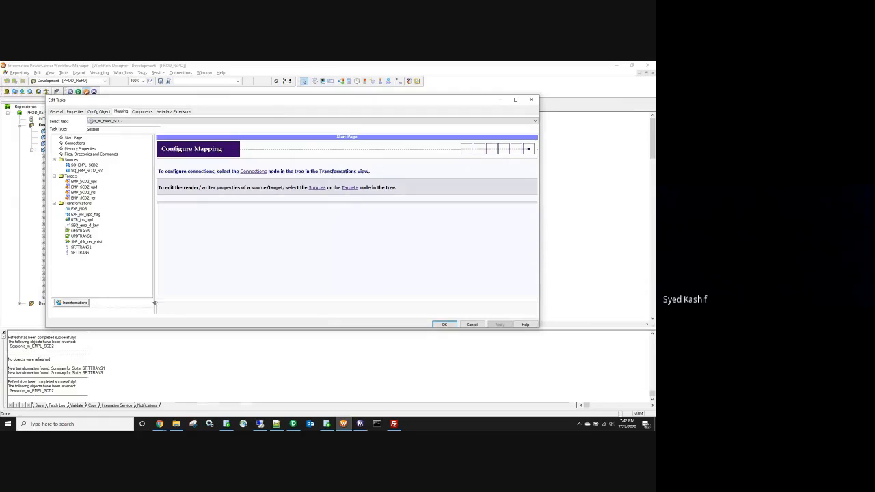
left_click(531, 101)
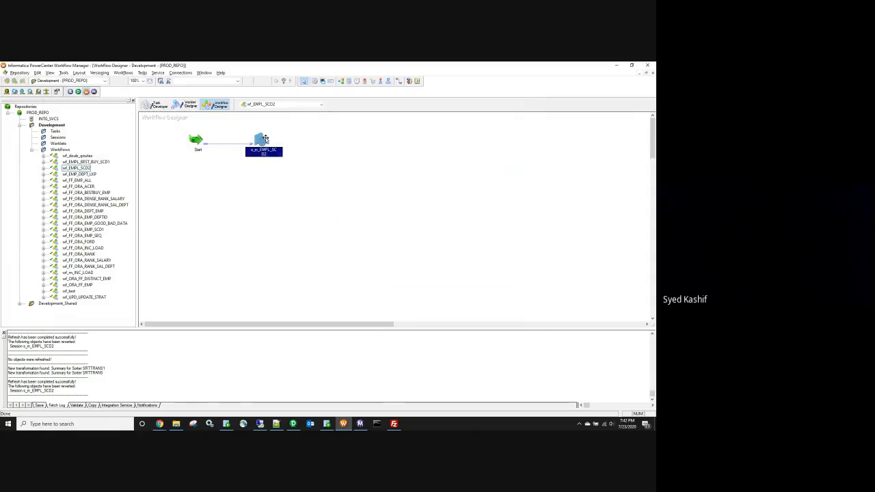
Step: Reopen the session to view its Transformations properties, then bring the Chrome window forward
double_click(264, 140)
left_click(120, 112)
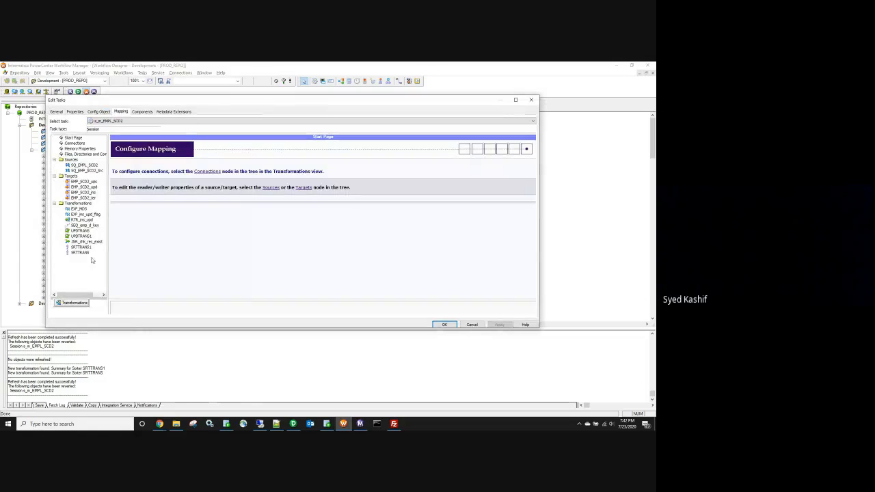
left_click(96, 303)
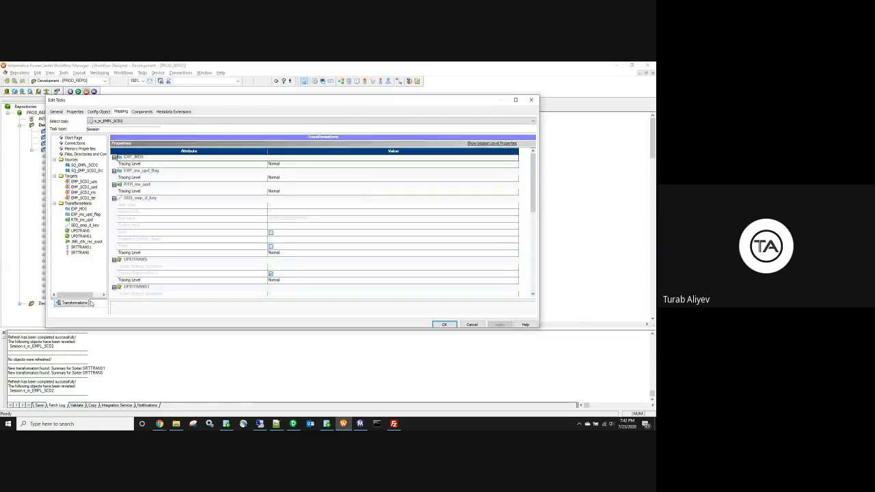
left_click(531, 100)
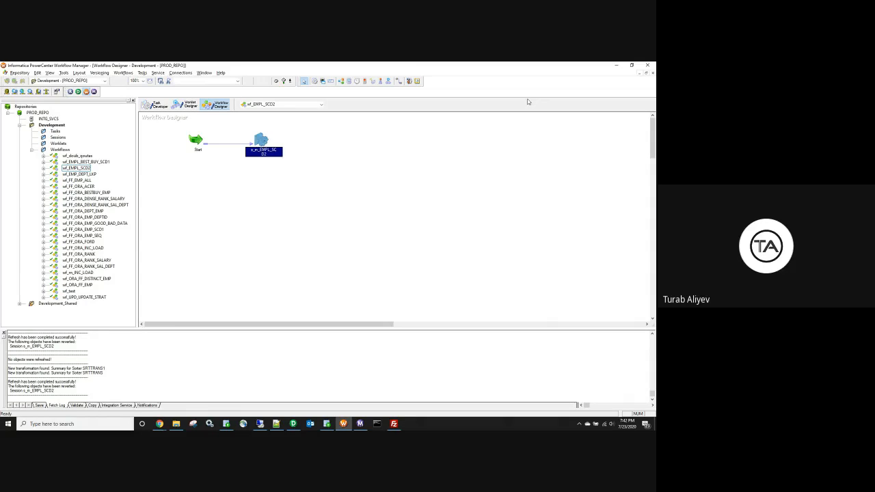
left_click(159, 424)
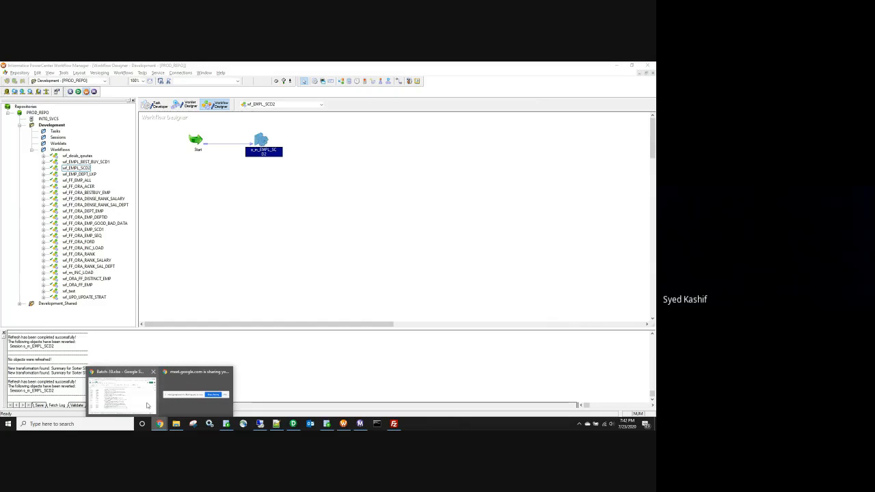
left_click(146, 405)
Step: Open YouTube in a new tab and search for 'partitions informatica'
left_click(337, 67)
type("you")
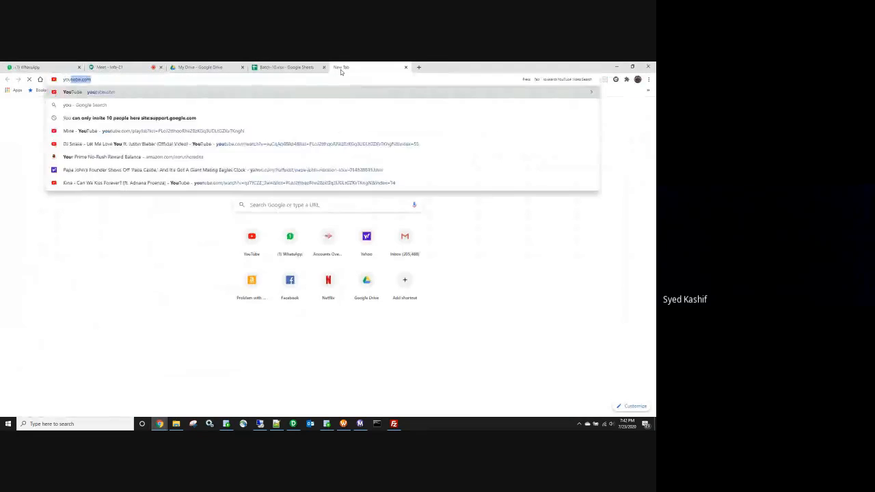
key("Return")
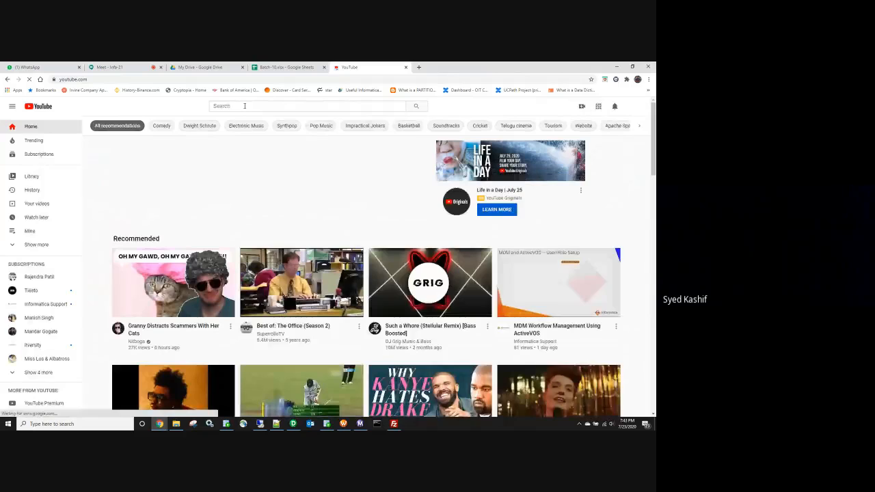
left_click(244, 106)
type("pa")
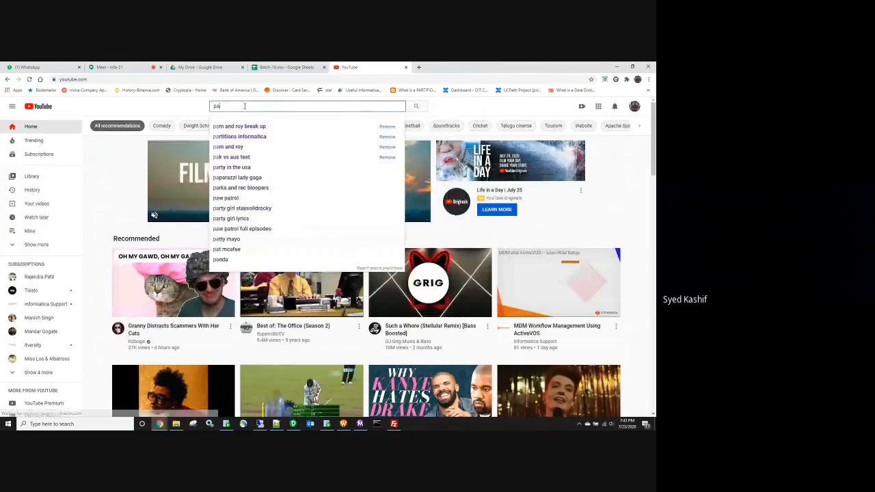
type("rtitions informatica")
key("Return")
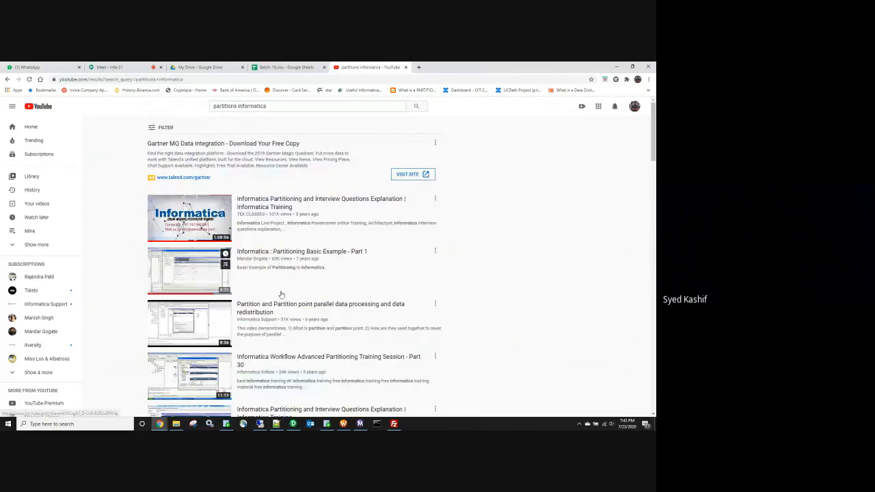
Step: Play 'Informatica : Partitioning Basic Example - Part 1' full screen and skip the ad
scroll(281, 293, "down", 3)
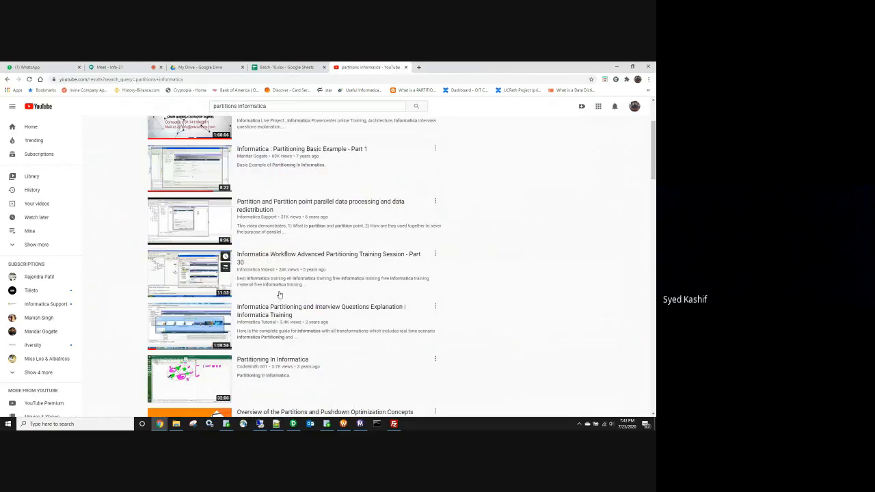
left_click(195, 342)
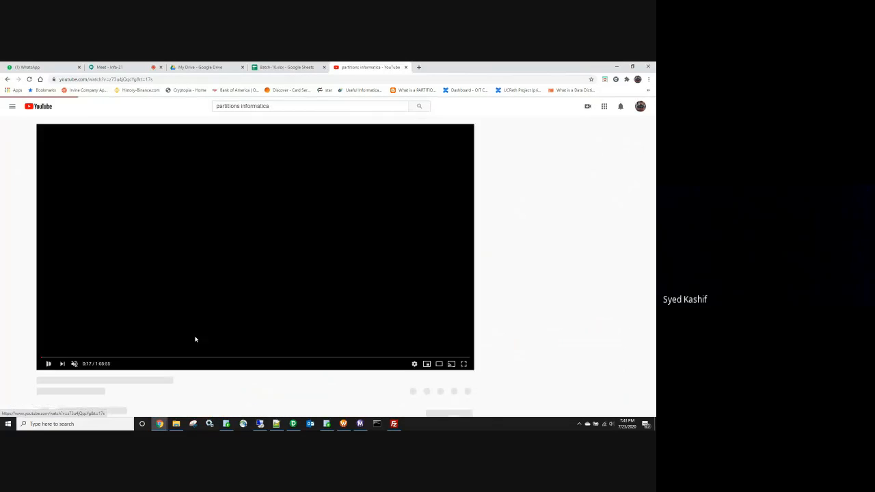
left_click(6, 79)
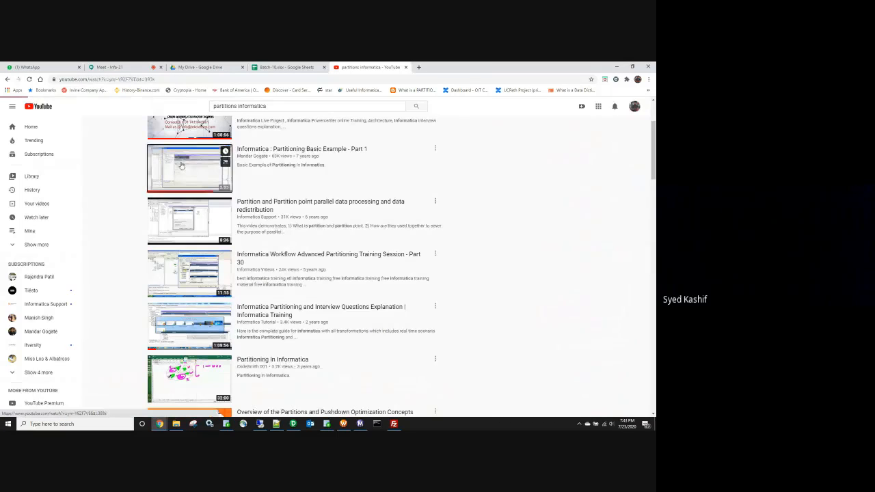
left_click(181, 165)
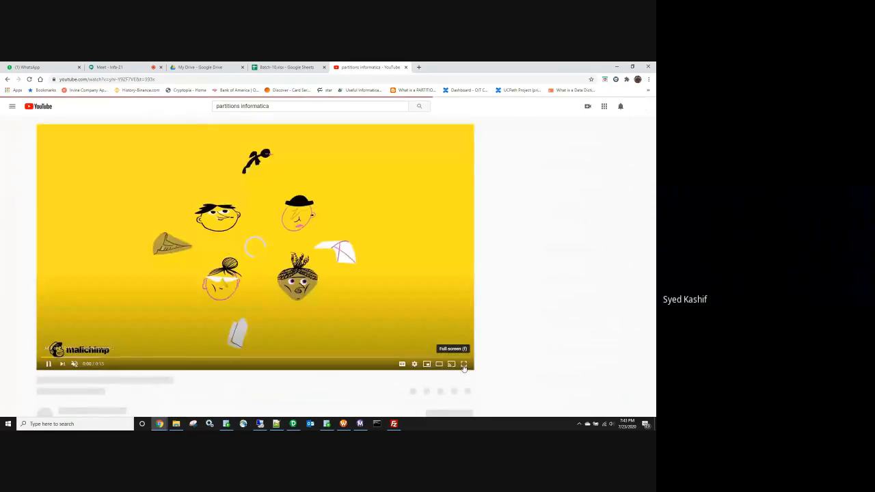
left_click(463, 365)
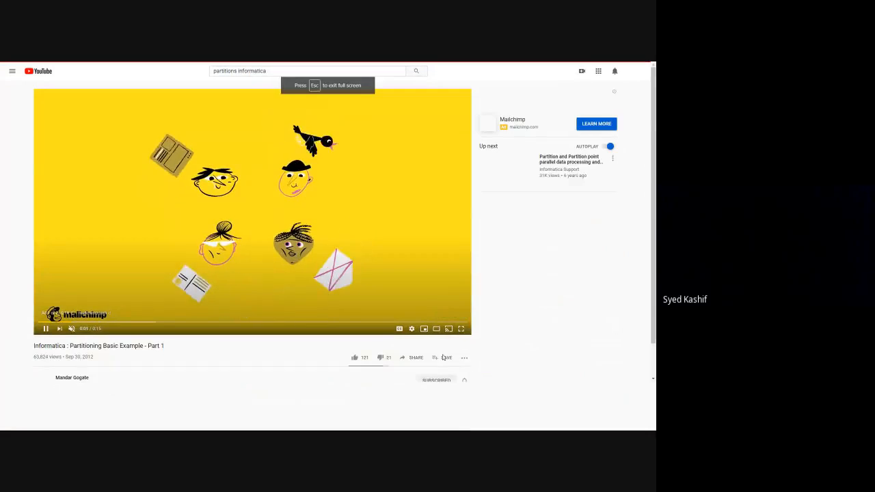
double_click(319, 285)
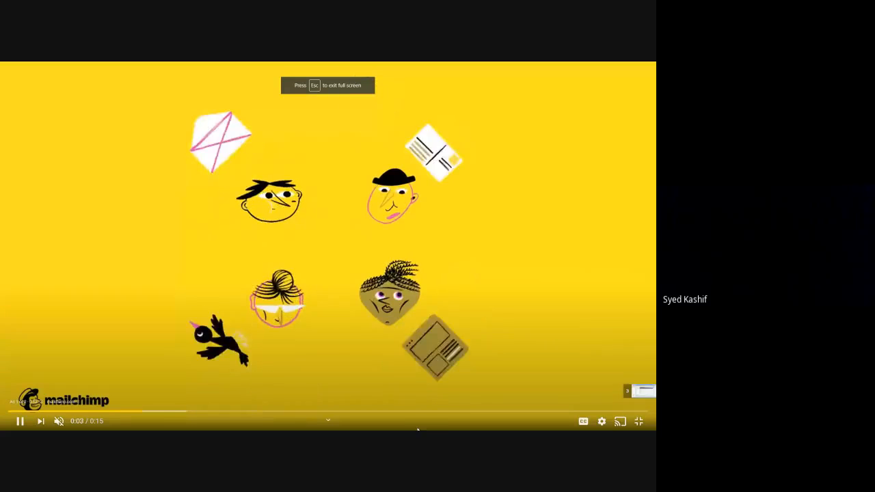
left_click(637, 391)
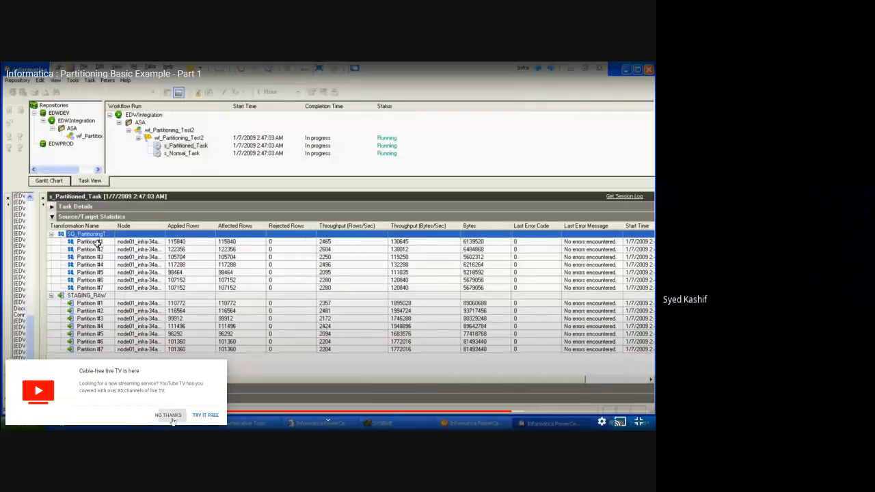
Step: Dismiss the YouTube TV promo and rewind to 4:21 showing per-partition source file settings
left_click(171, 419)
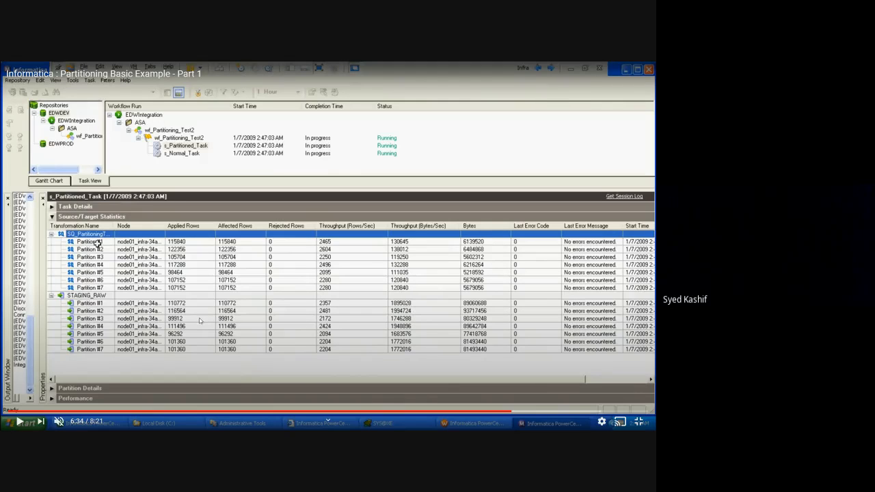
left_click(340, 412)
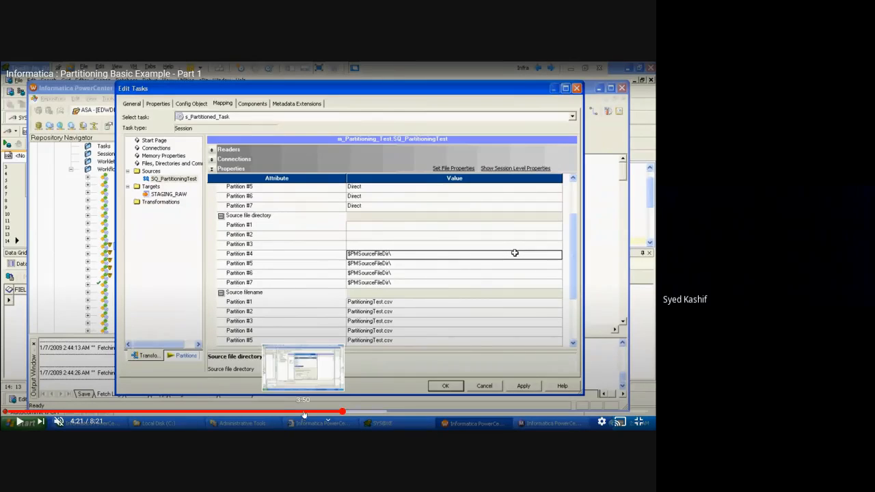
Step: Seek between 1:54 and 3:47 to rewatch the partition-point setup, then pause
left_click(271, 412)
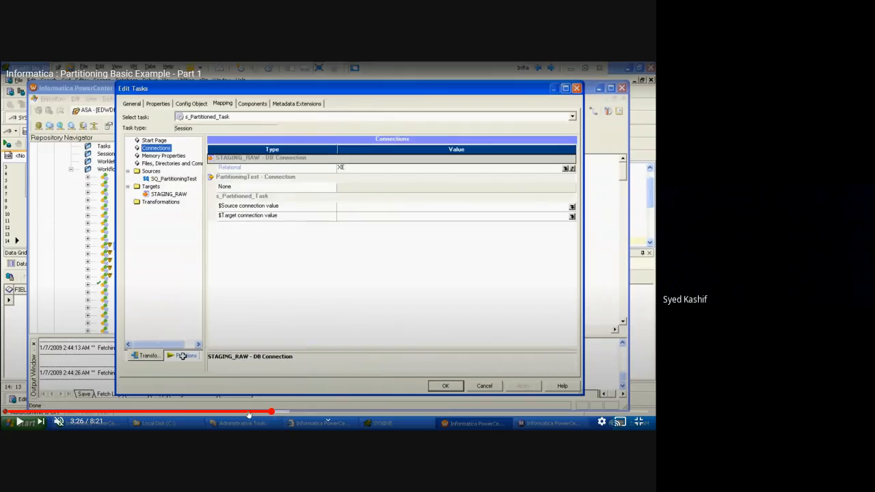
left_click(246, 413)
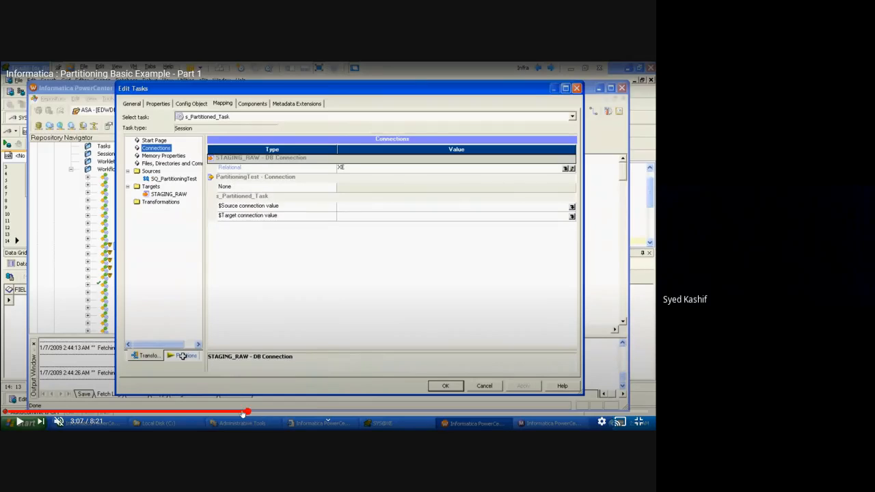
left_click(210, 412)
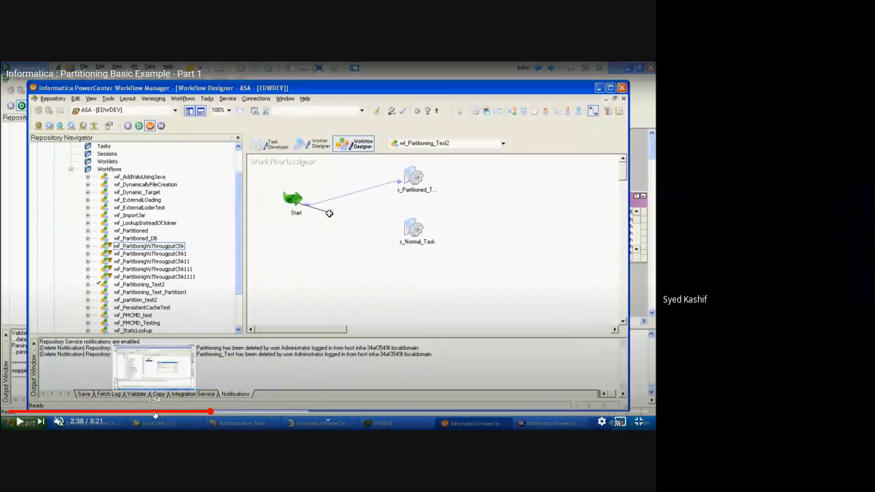
left_click(155, 413)
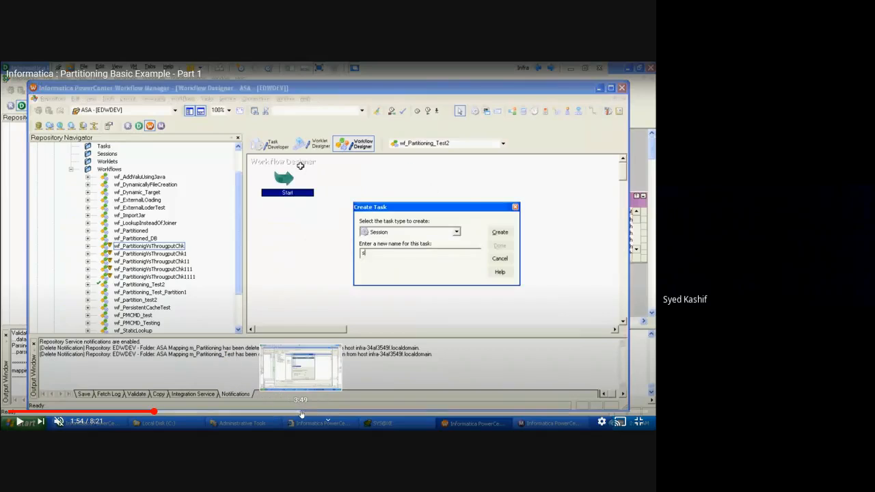
left_click(341, 412)
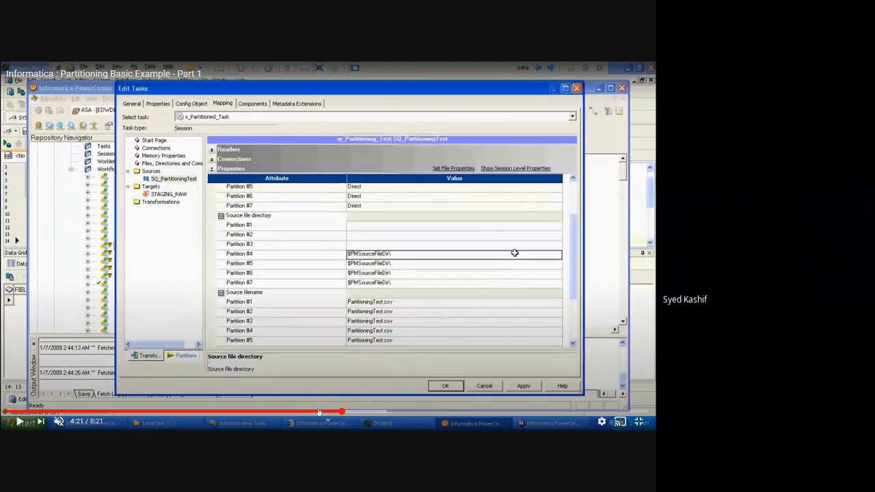
left_click(318, 412)
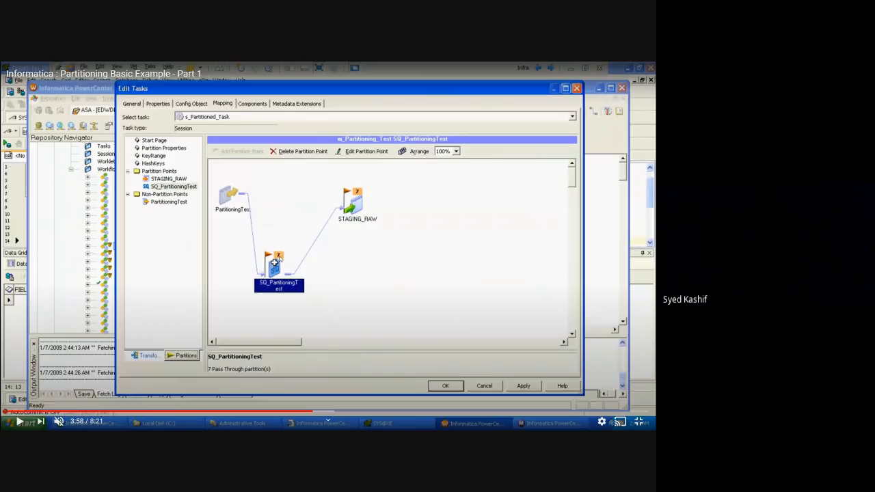
key("space")
left_click(294, 413)
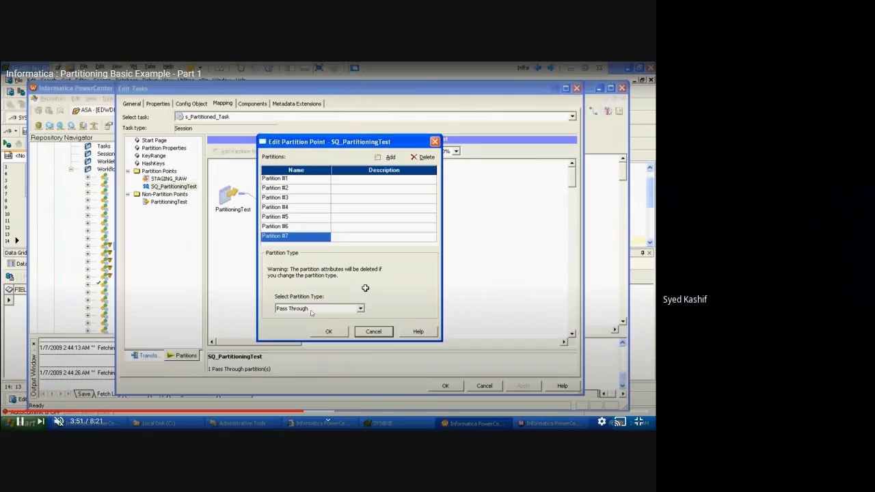
left_click(298, 413)
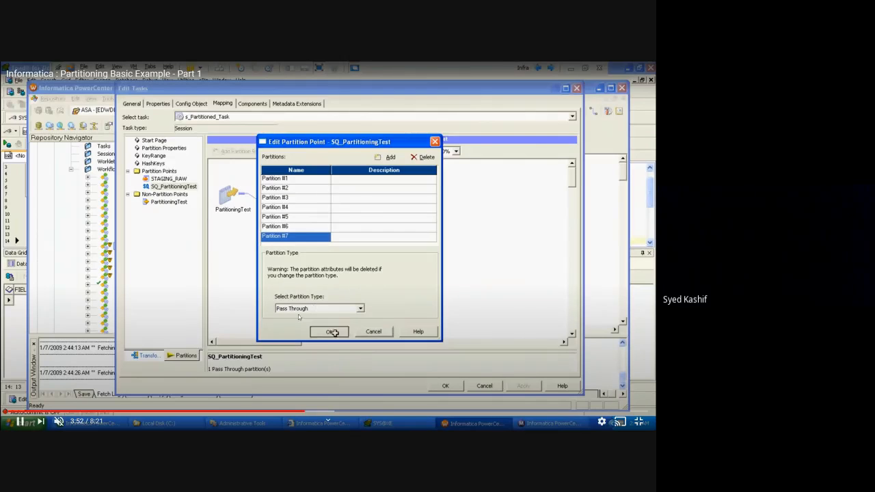
left_click(295, 332)
Step: Exit full screen, close Edit Transformations in Designer, and open PowerCenter Help contents
key("Escape")
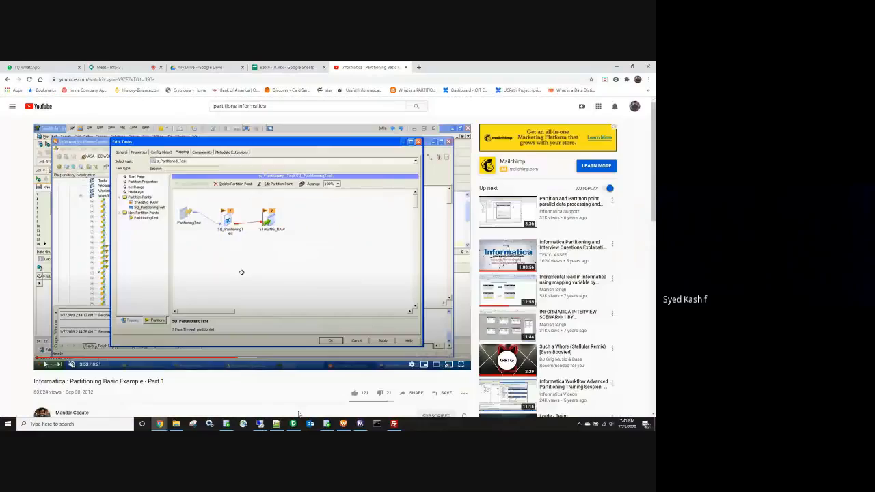
left_click(292, 424)
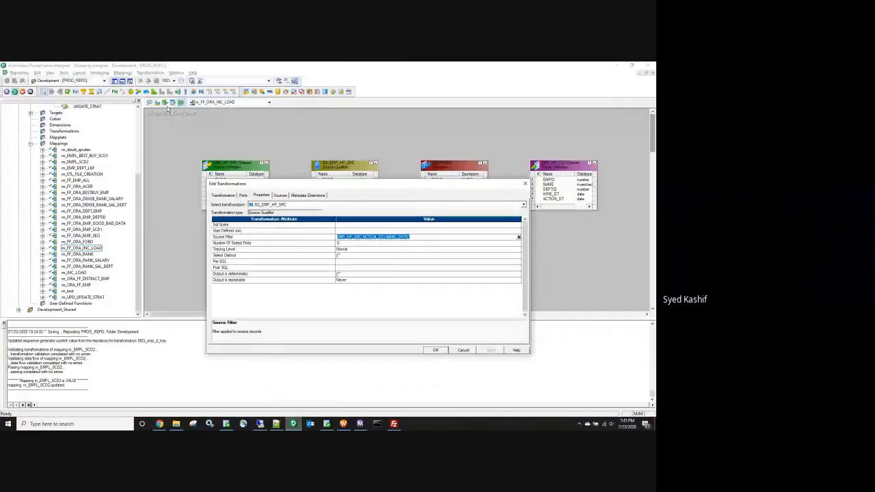
left_click(525, 184)
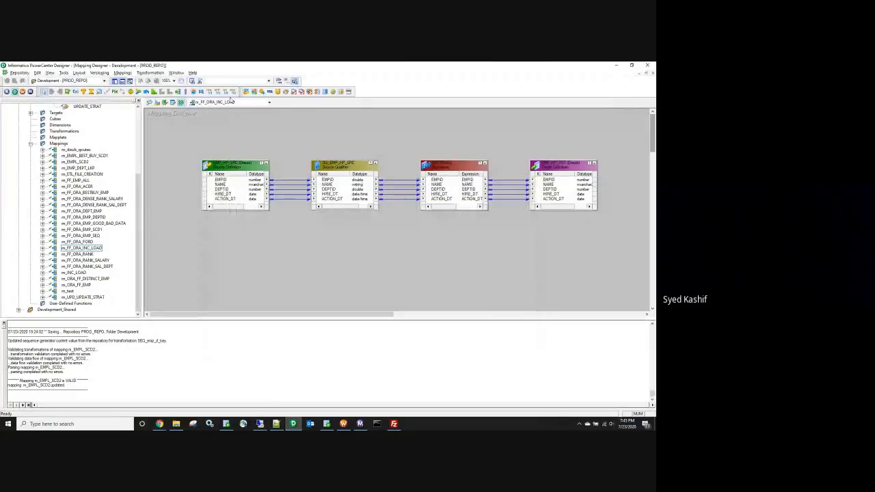
left_click(193, 73)
left_click(203, 80)
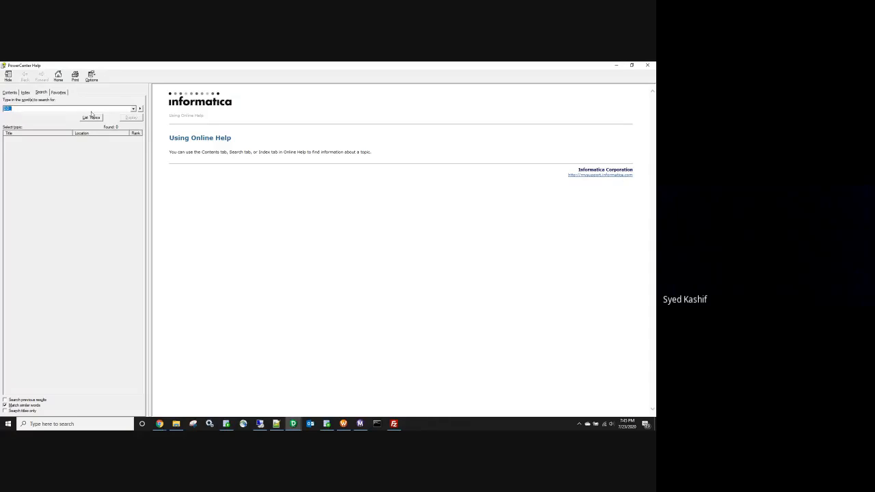
Step: Search Help for 'partition' and open the Partitioning Options Settings topic from 303 results
left_click(92, 117)
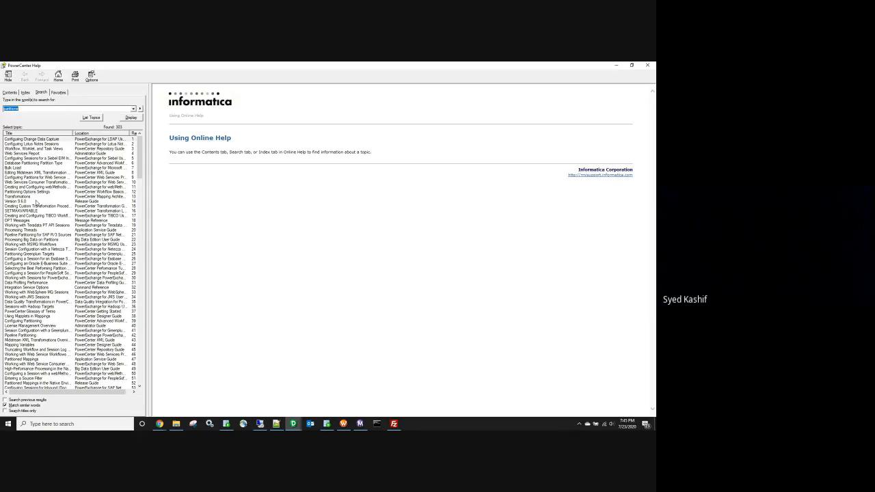
left_click(34, 109)
key("BackSpace")
key("Return")
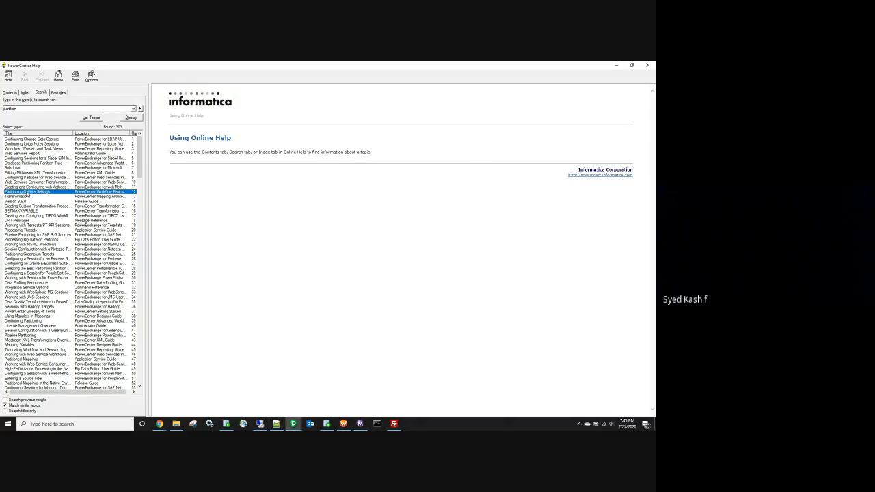
double_click(27, 192)
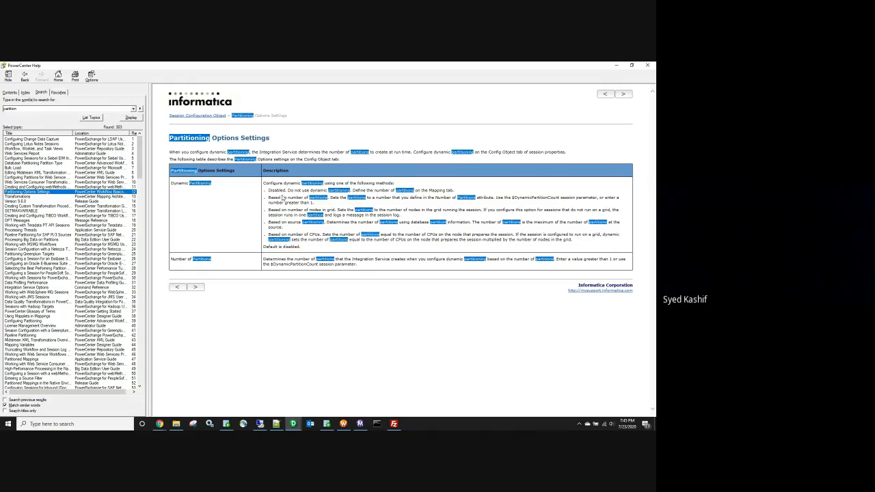
left_click(304, 199)
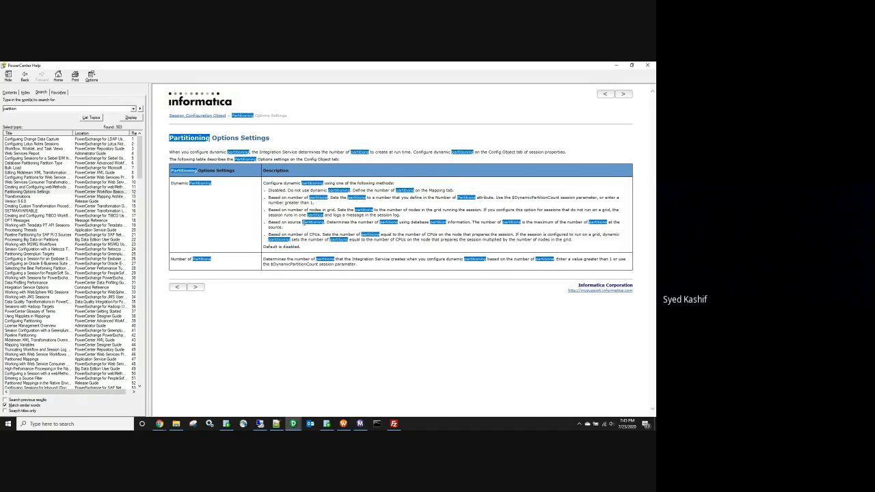
double_click(27, 162)
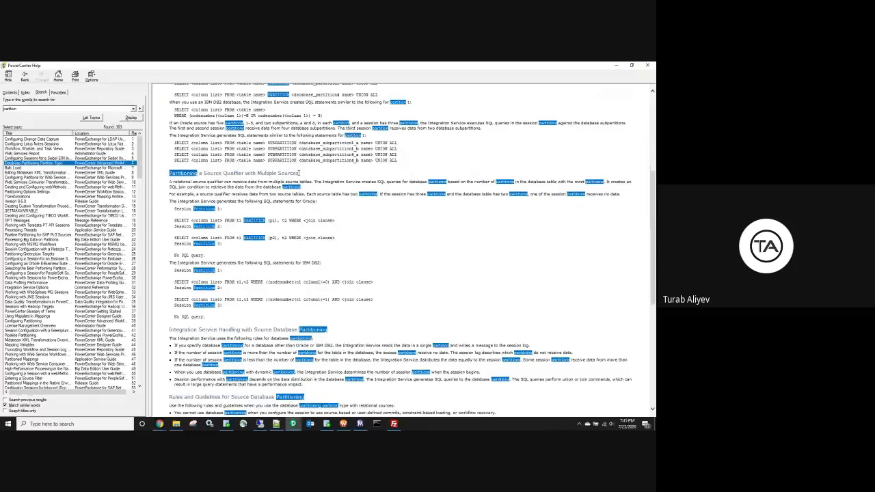
scroll(299, 173, "up", 5)
left_click(37, 107)
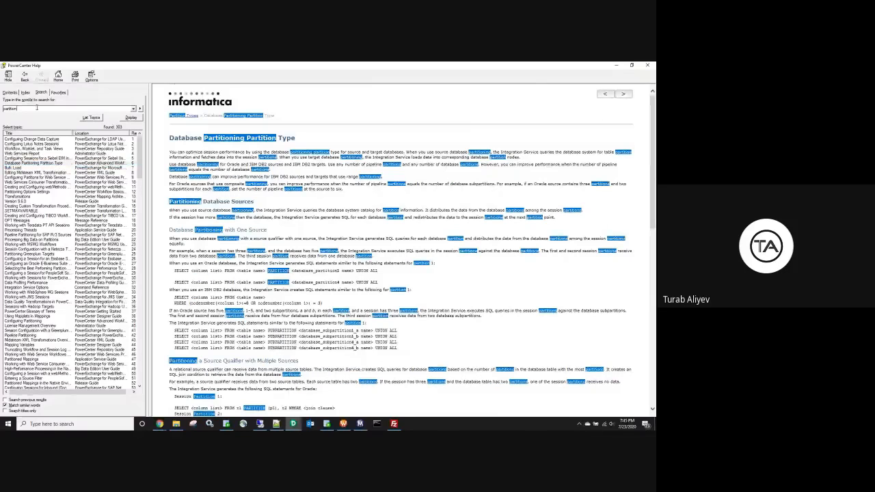
type("type")
key("Return")
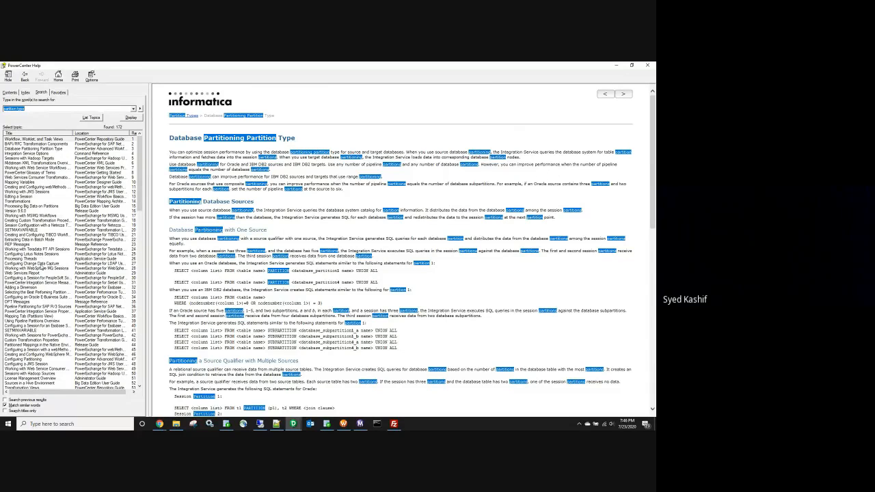
scroll(43, 269, "down", 3)
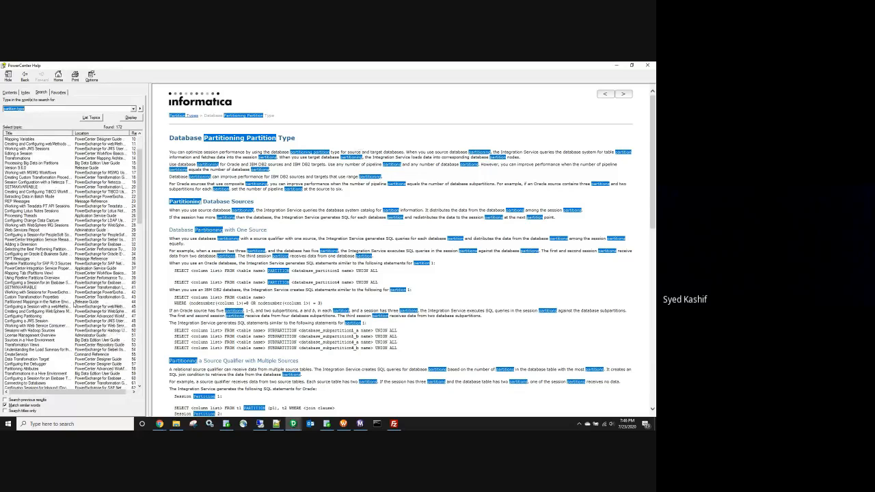
scroll(50, 345, "down", 2)
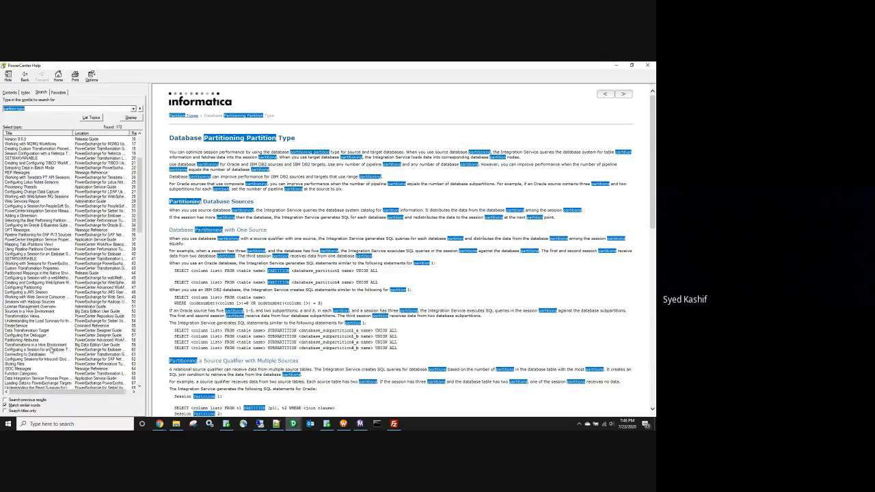
scroll(50, 337, "up", 5)
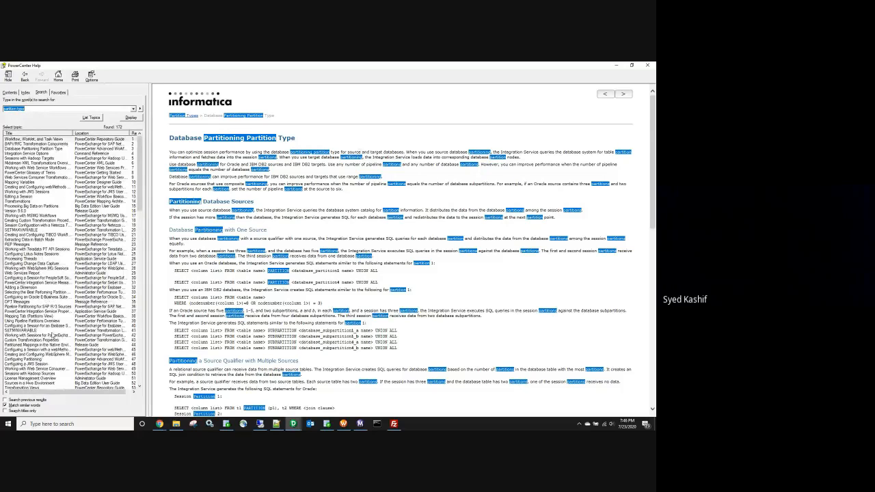
left_click(39, 110)
key("Return")
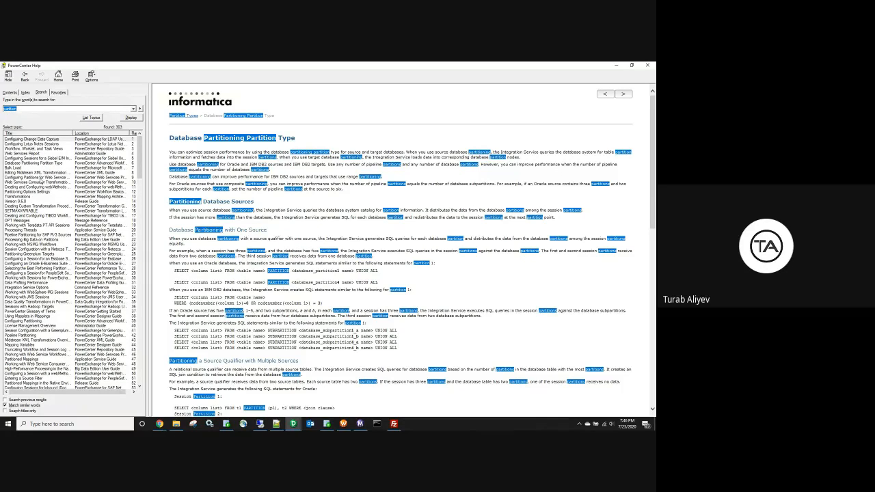
double_click(36, 192)
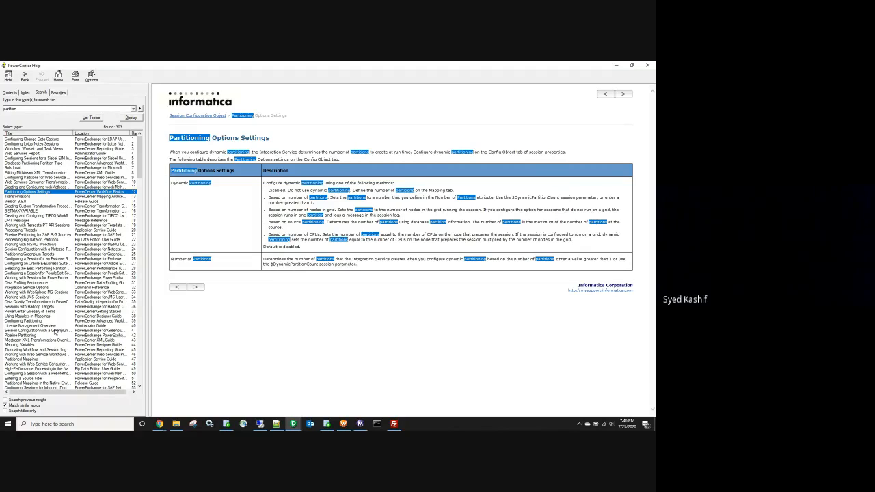
Step: Resume the Partitioning Basic Example video, skip ahead to partition run statistics, then go back to results
left_click(158, 423)
left_click(122, 395)
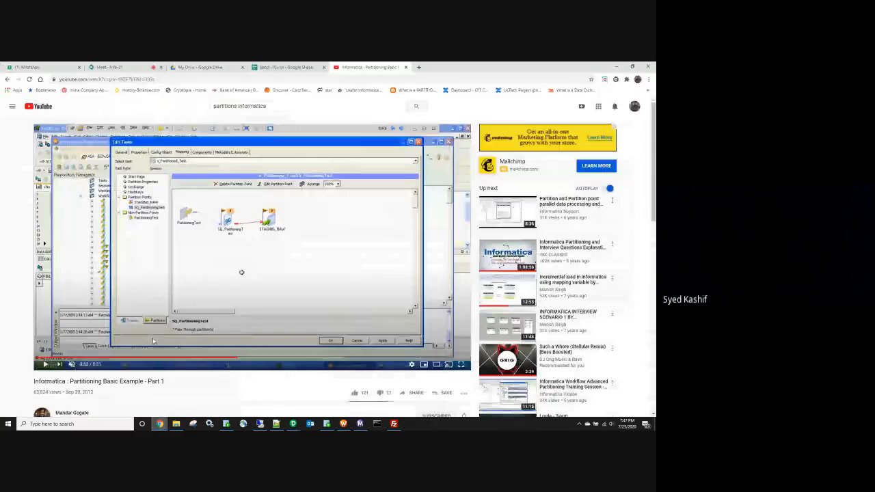
left_click(46, 364)
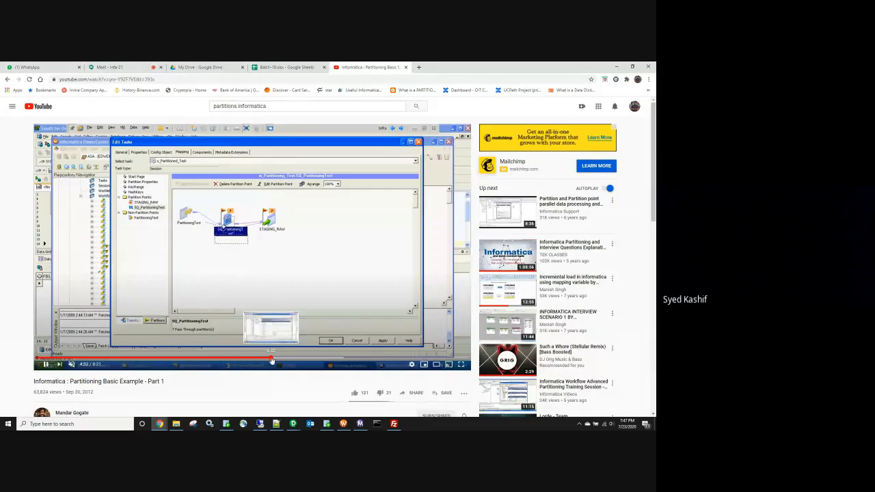
left_click(271, 361)
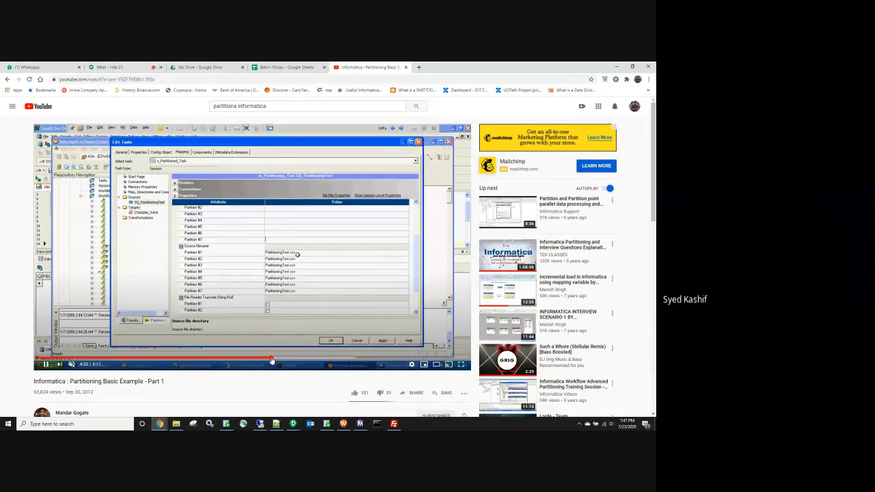
key("Right")
key("Right")
key("Right")
key("Right")
key("Right")
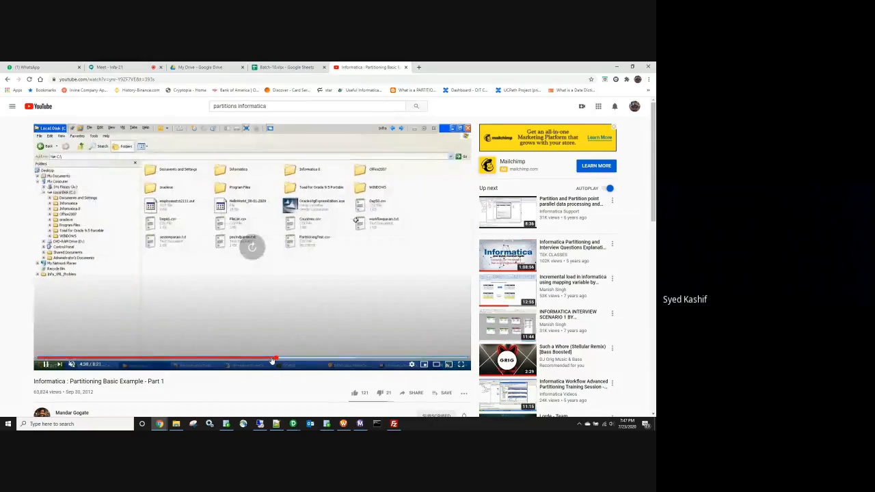
key("Right")
key("Right")
key("Right")
key("Right")
key("Right")
key("Right")
key("Right")
key("Right")
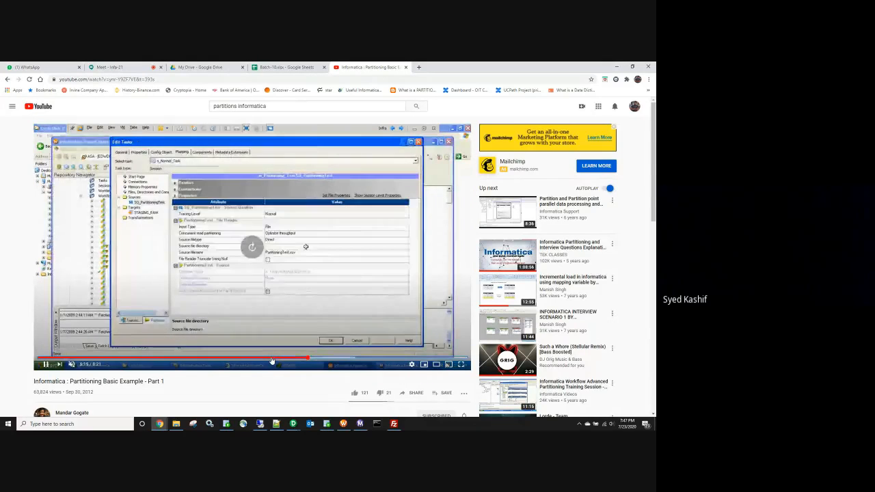
key("Right")
key("Right")
key("Right")
key("Right")
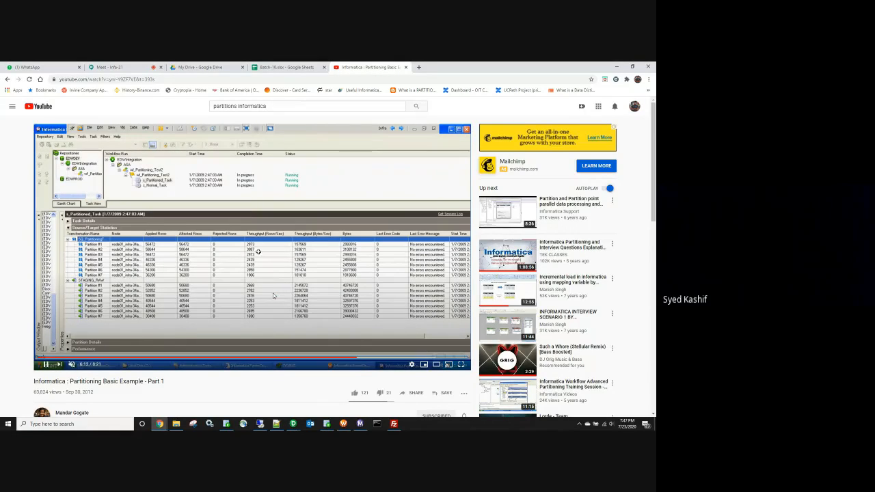
key("alt+Left")
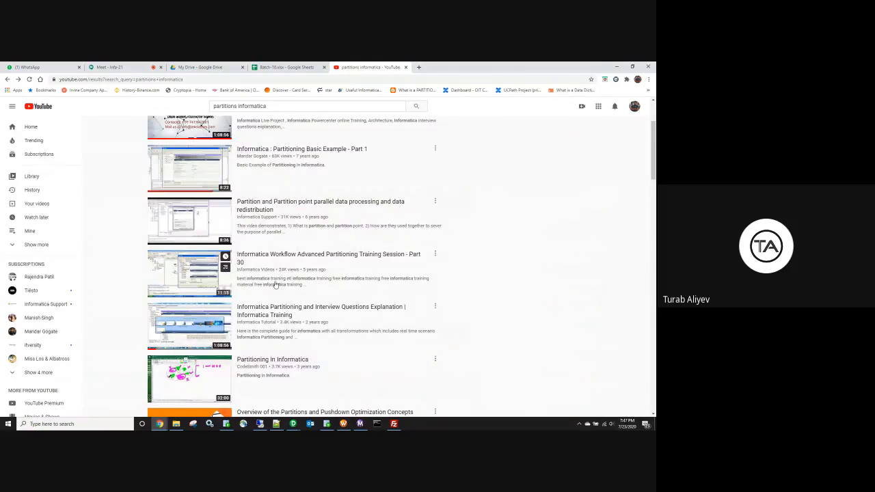
Step: Play Advanced Partitioning Training Session Part 30, pause at 4:26, then go to Workflow Manager
left_click(192, 276)
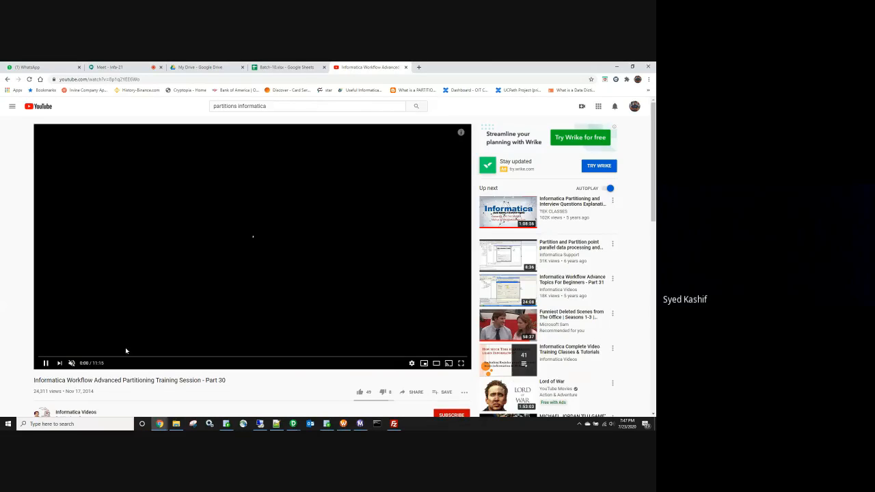
left_click(107, 356)
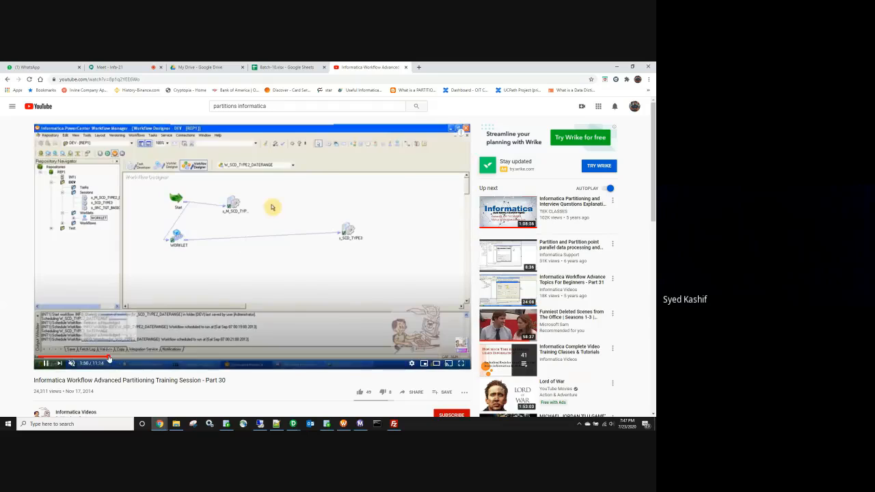
left_click(130, 359)
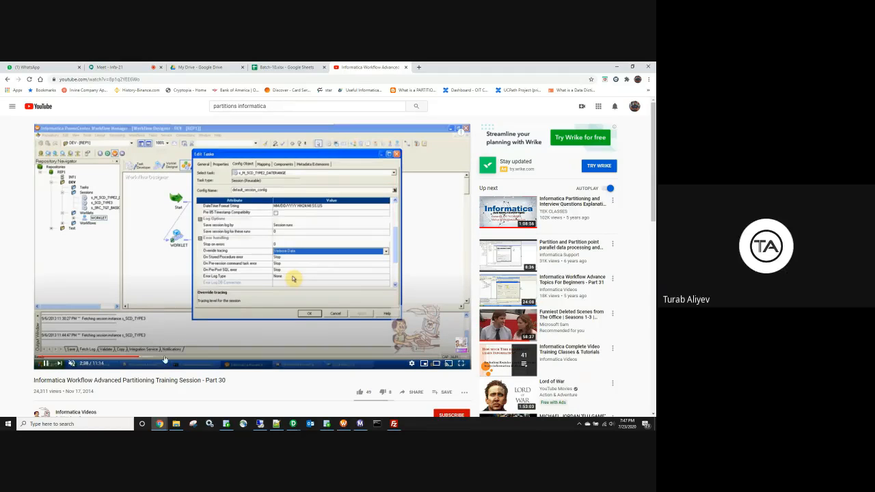
left_click(191, 358)
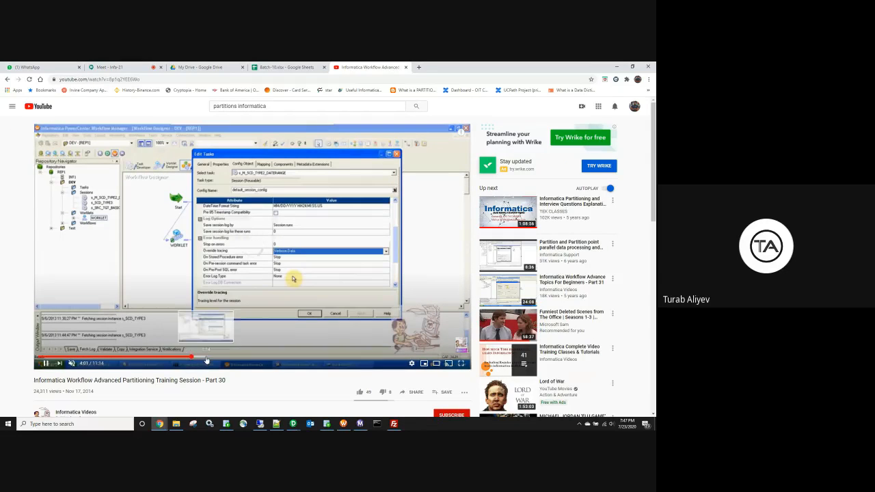
left_click(207, 359)
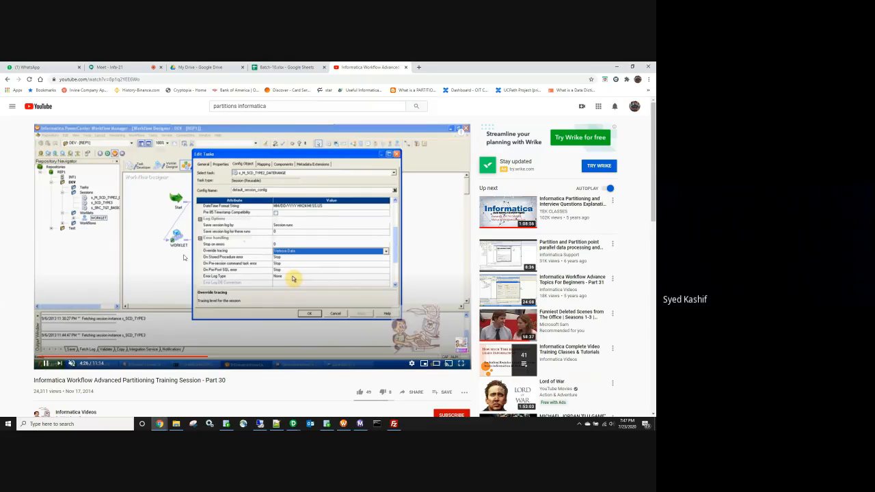
key("space")
left_click(343, 424)
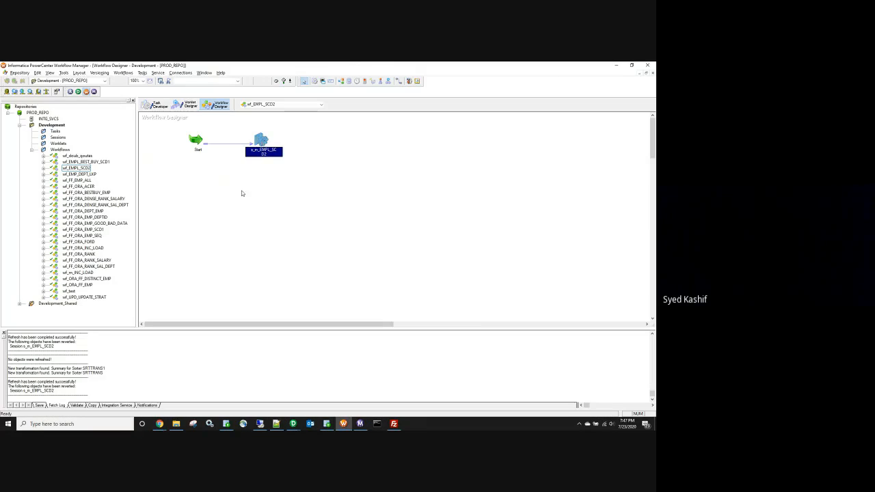
double_click(261, 146)
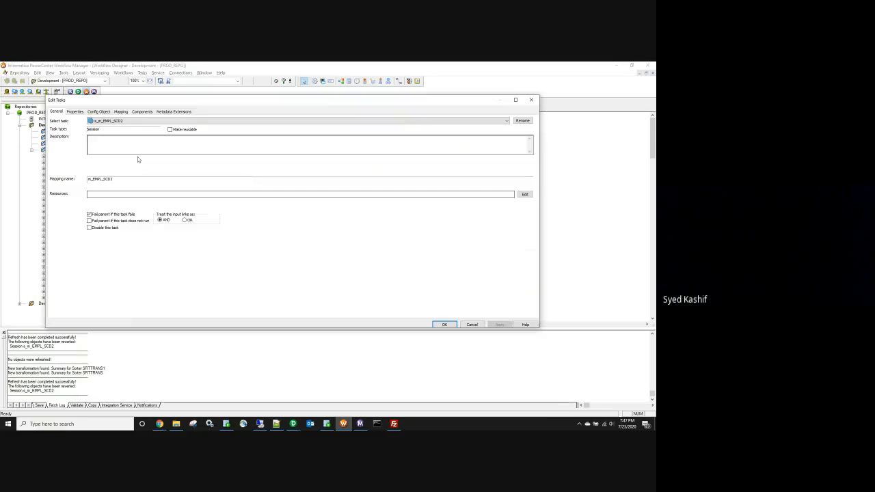
left_click(99, 112)
left_click(121, 113)
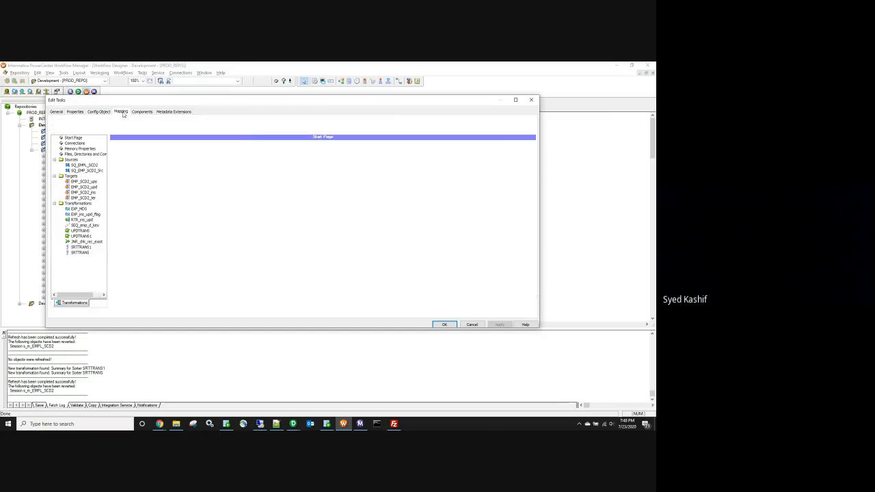
left_click(83, 302)
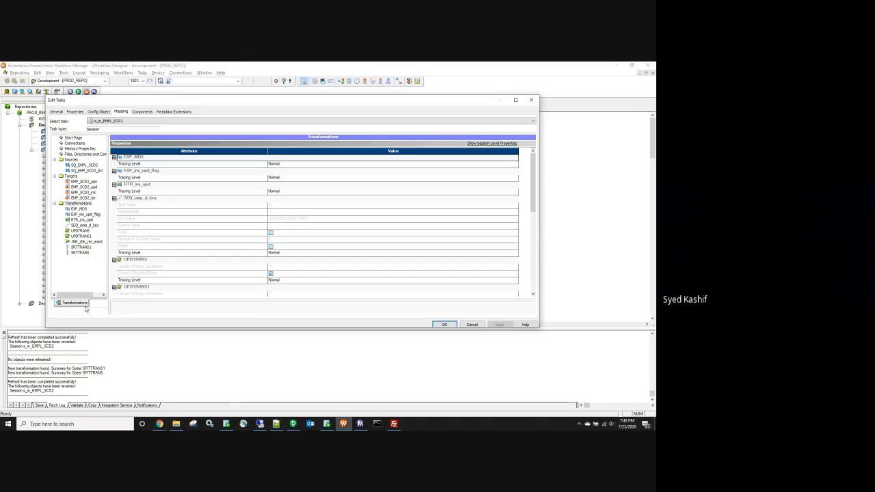
left_click(531, 100)
left_click(160, 424)
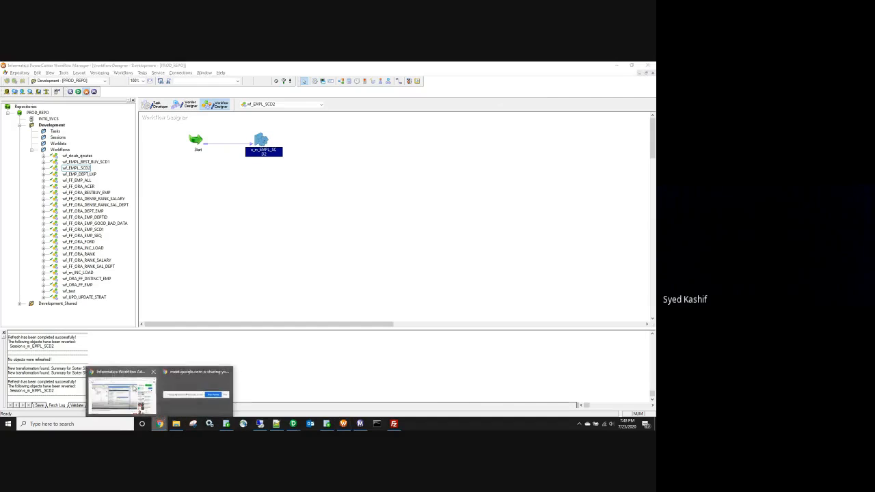
left_click(121, 390)
Step: Search YouTube for 'pushdown optimization in informatica with example'
left_click(226, 106)
triple_click(226, 106)
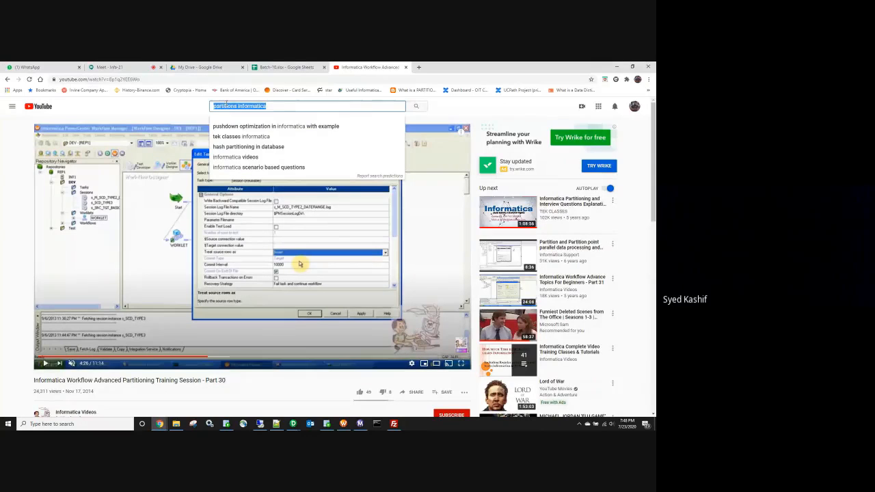
left_click(242, 126)
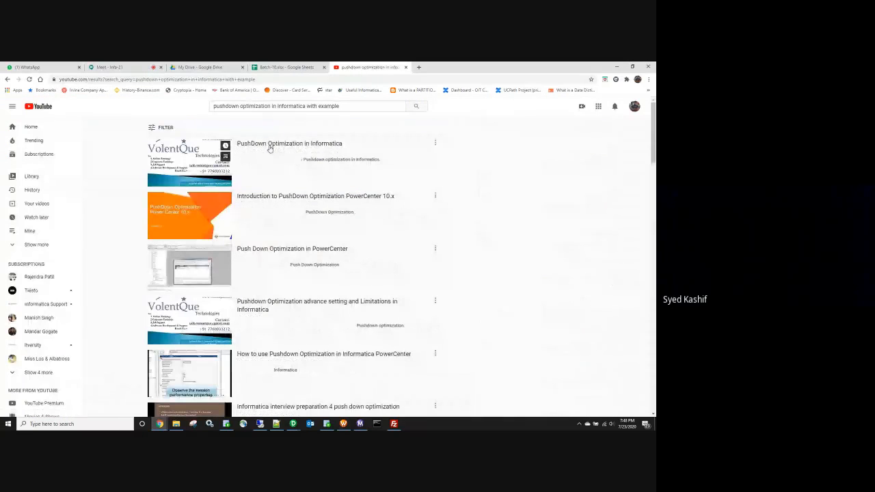
Step: Queue and open the 'Introduction to PushDown Optimization PowerCenter 10.x' video
left_click(259, 204)
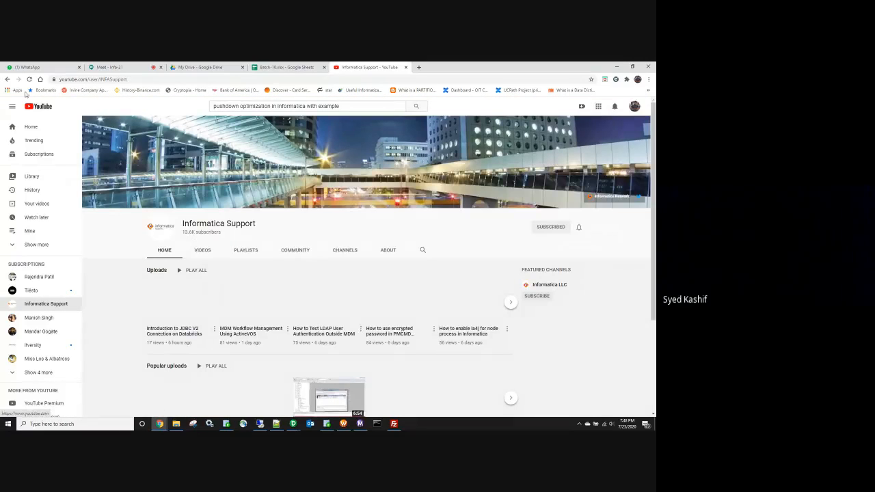
left_click(8, 79)
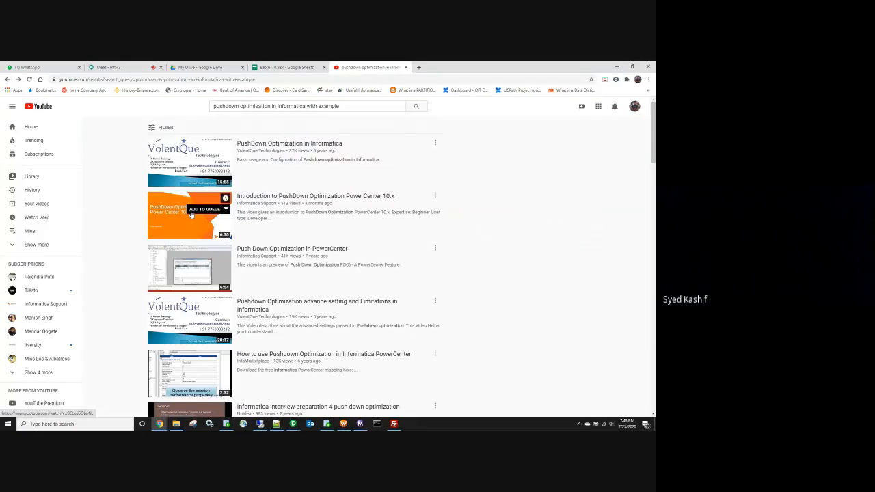
left_click(191, 214)
left_click(567, 356)
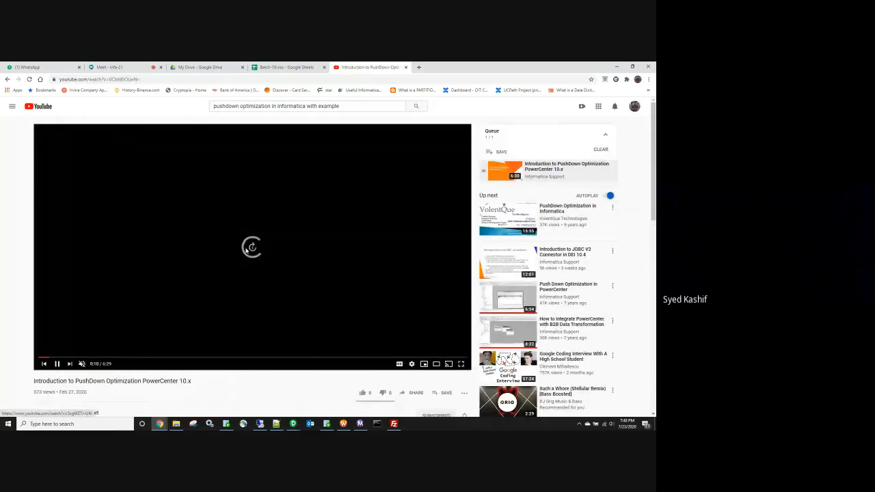
Step: Seek past the definition and Limitations slides to the Mapping Designer demo at 2:41
key("Right")
key("Right")
key("Right")
key("Right")
key("Right")
key("Right")
key("Right")
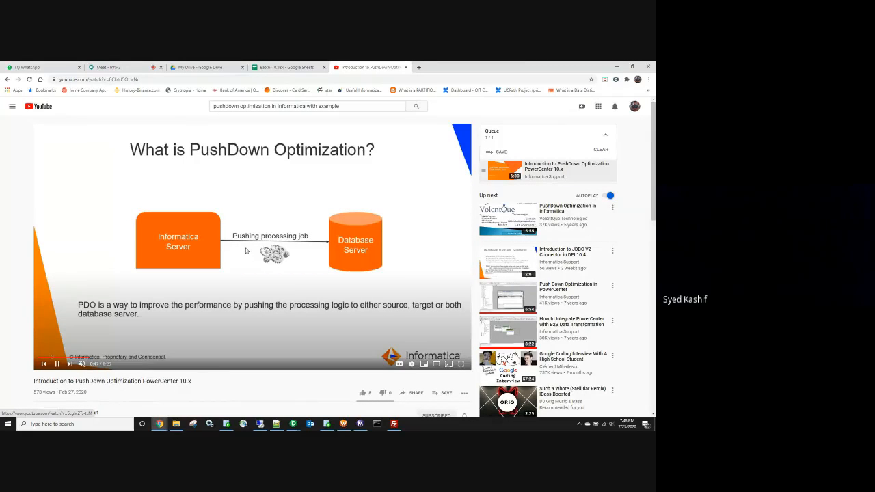
key("Right")
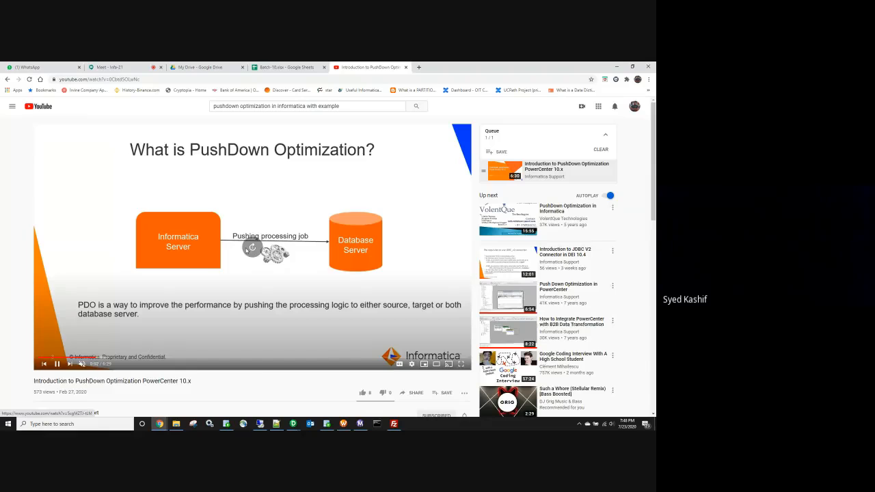
key("Right")
key("Right")
key("Right")
key("Right")
key("Right")
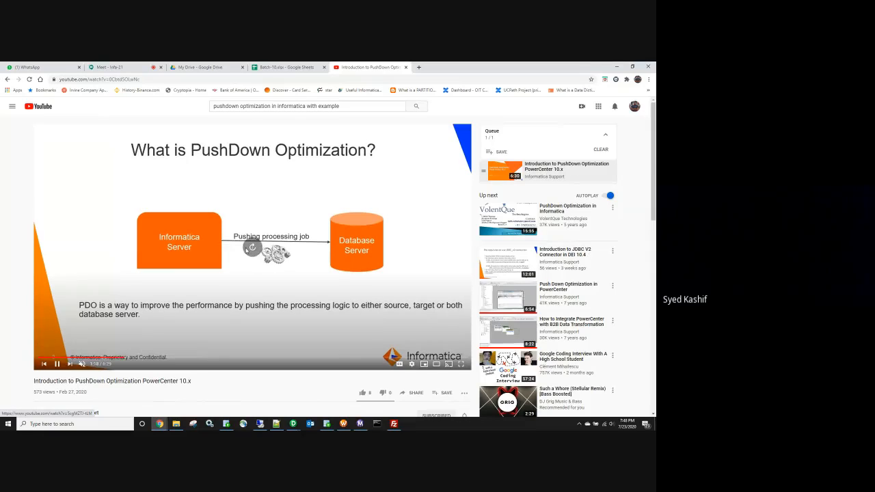
key("Right")
key("Right")
key("Right")
key("Right")
key("Right")
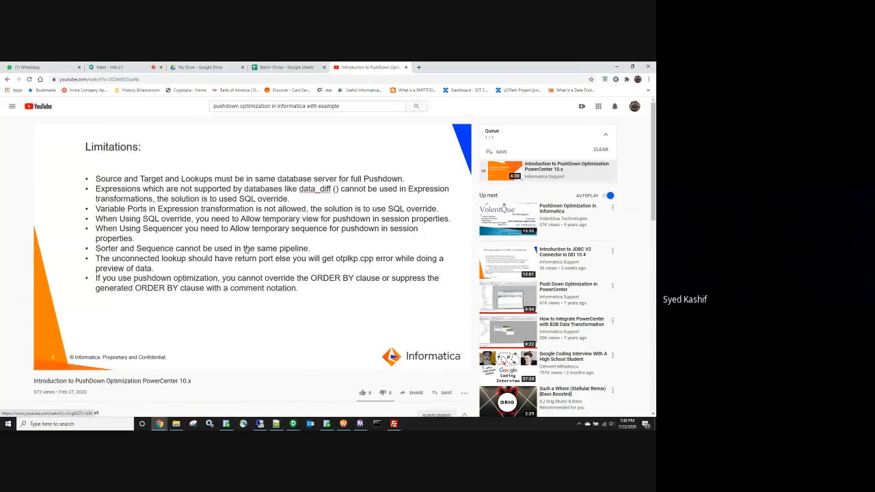
mouse_move(295, 202)
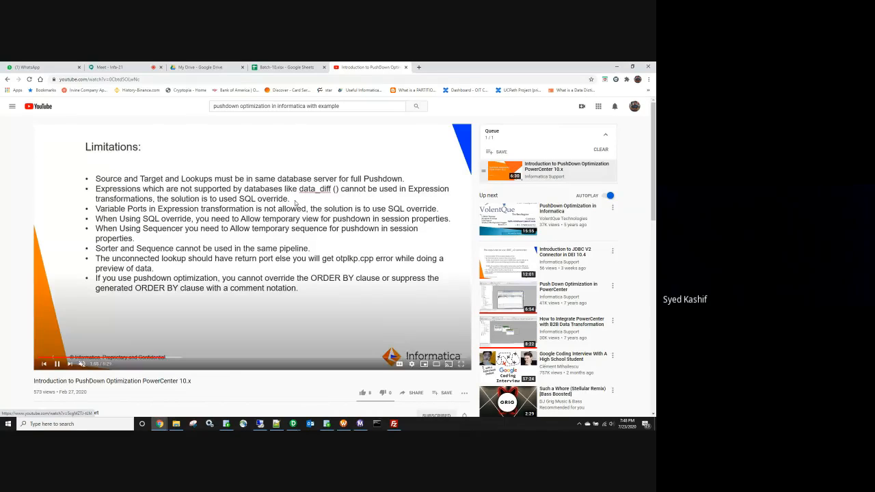
key("Right")
key("Right")
key("Right")
key("Right")
key("Right")
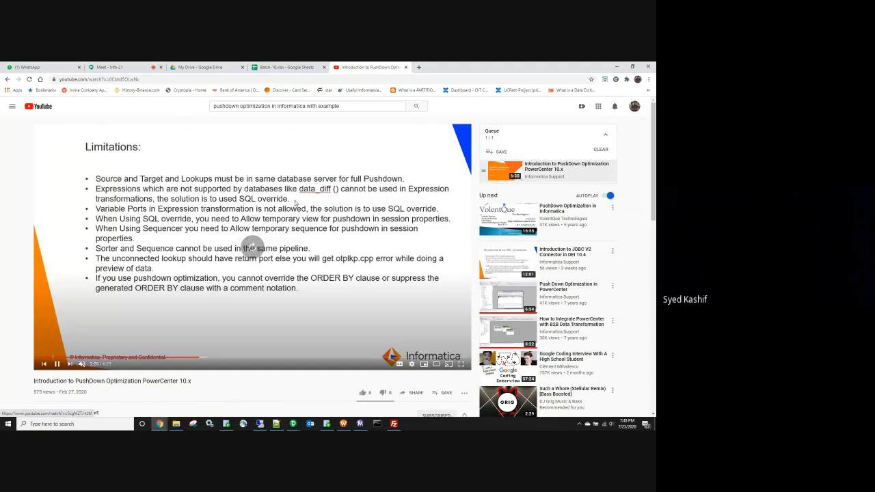
key("Right")
key("Right")
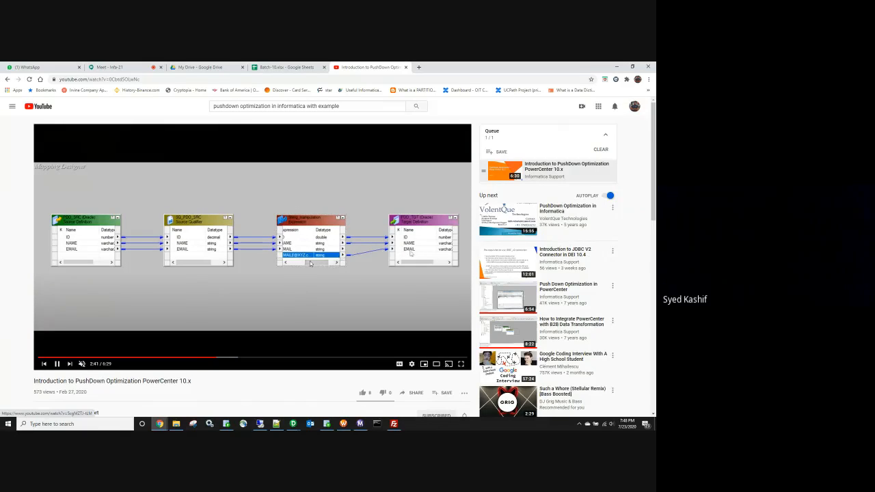
Step: Rewind the video to the mapping diagram and resume playback from there
key("Right")
key("Right")
key("Right")
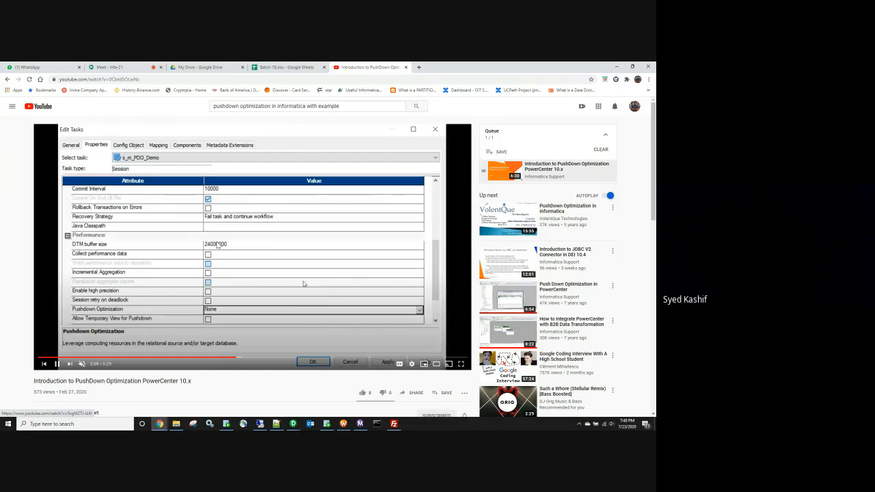
key("Left")
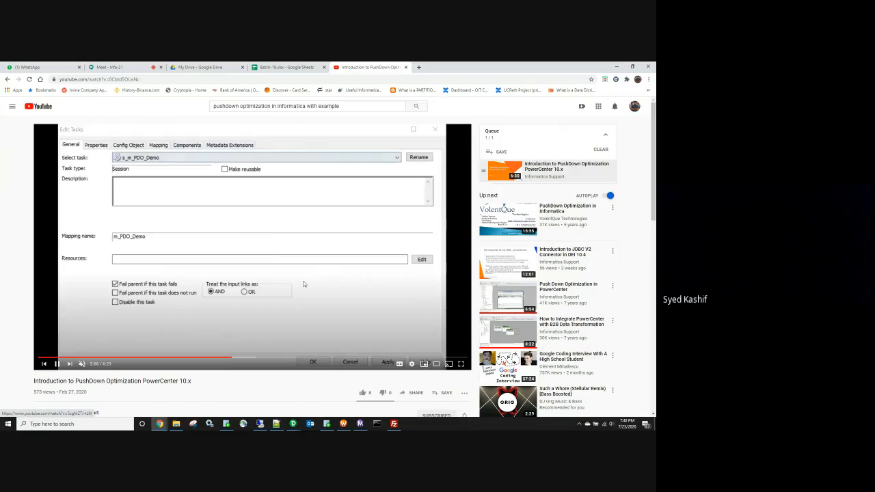
key("Left")
key("Left")
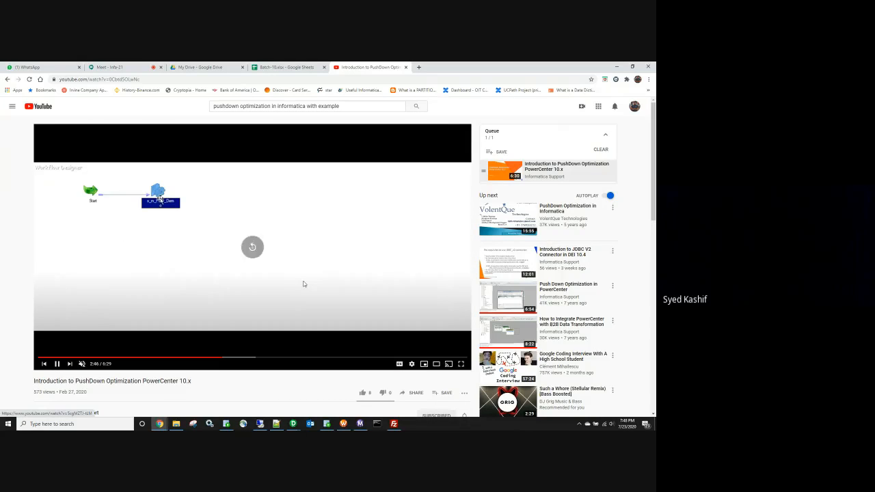
key("Left")
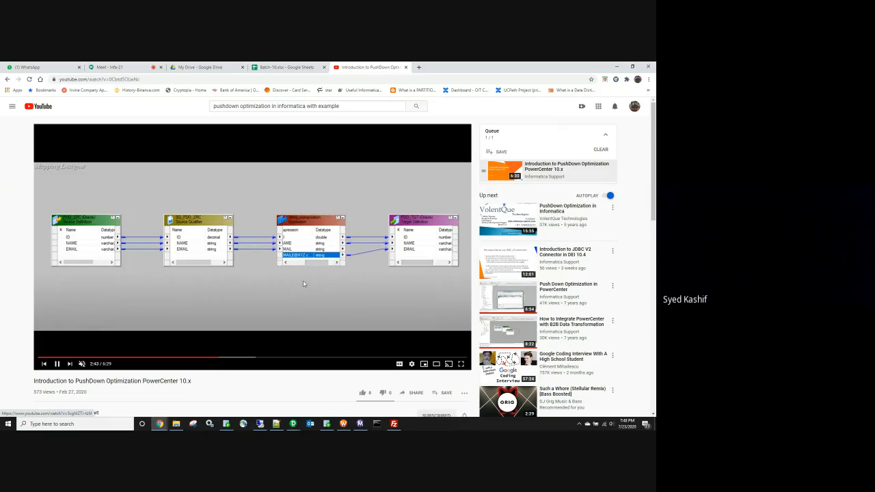
left_click(303, 284)
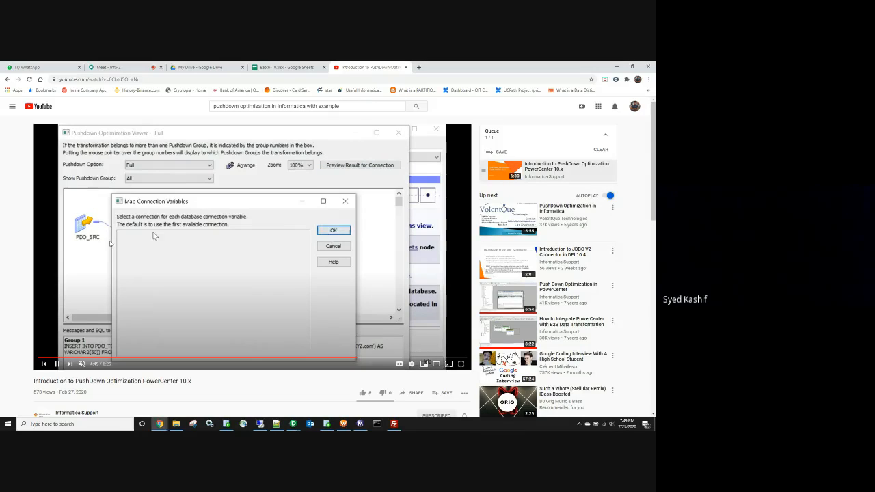
Step: Skip ahead to the session Log Events and pause on the generated SQL statement at 5:58
key("Right")
key("Right")
key("Right")
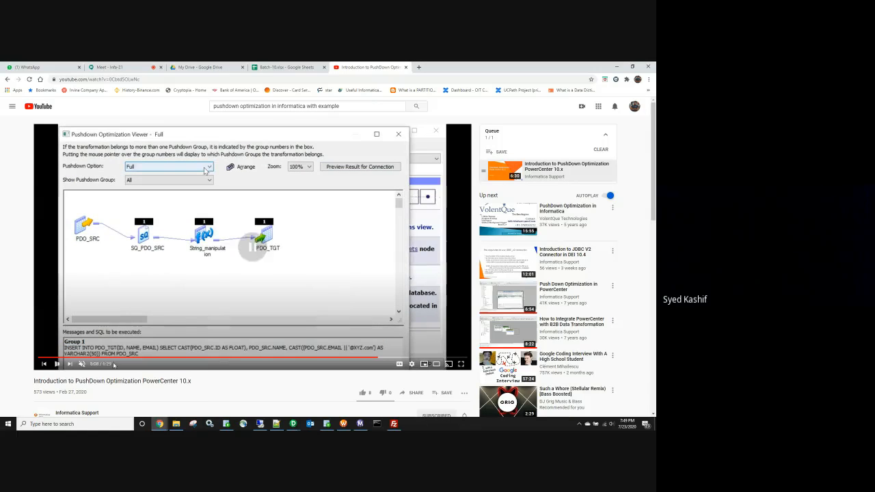
key("space")
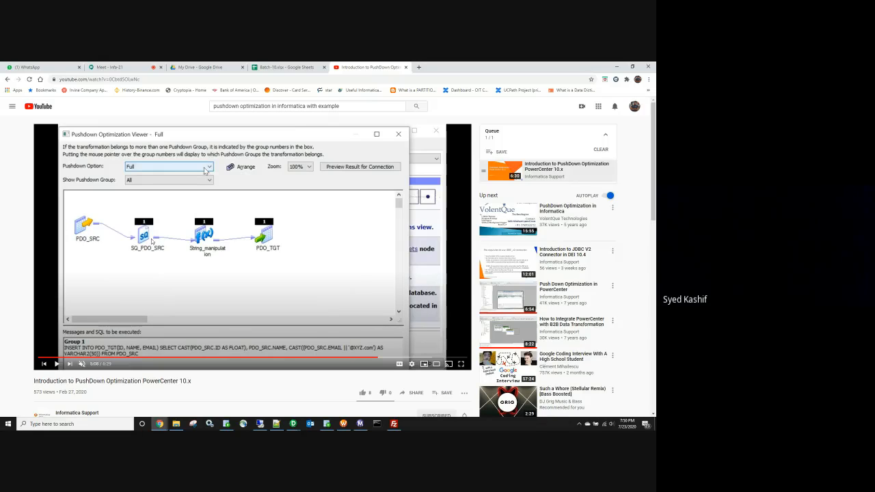
key("l")
key("l")
key("k")
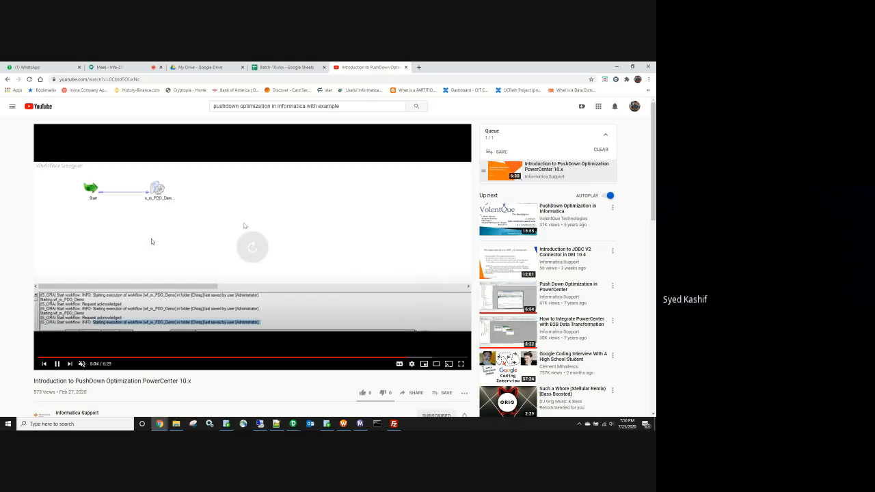
key("l")
key("Right")
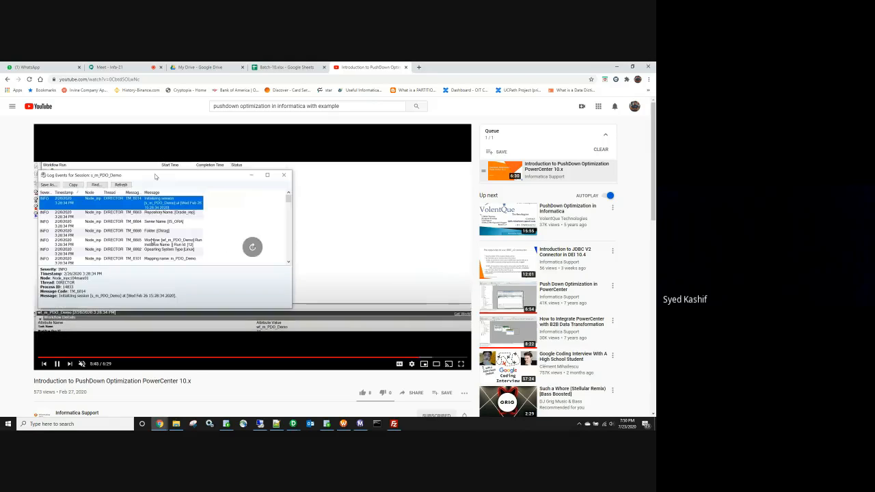
key("l")
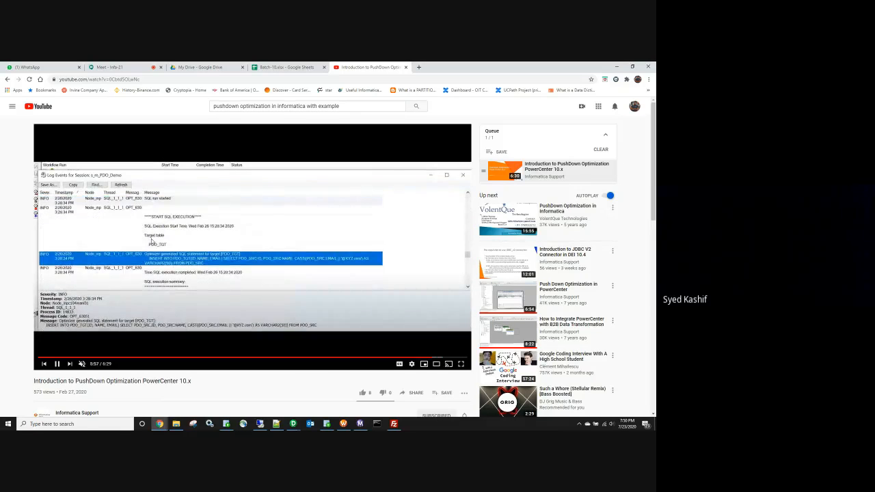
key("k")
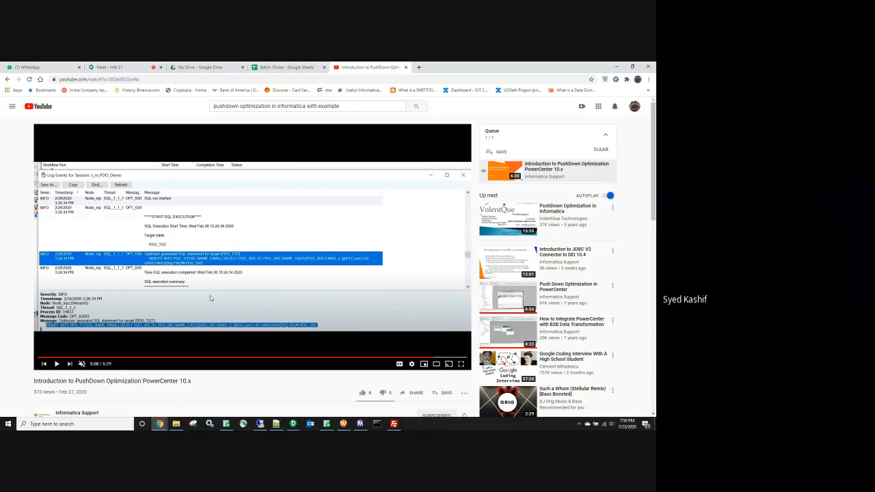
left_click(291, 425)
Step: Iconize the Expression transformation in m_FF_ORA_INC_LOAD and select its source and target definitions
left_click(245, 403)
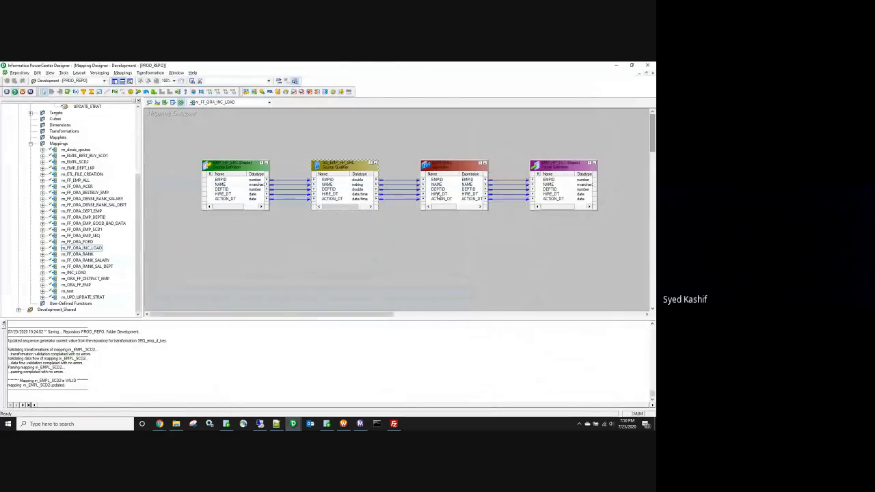
left_click(481, 163)
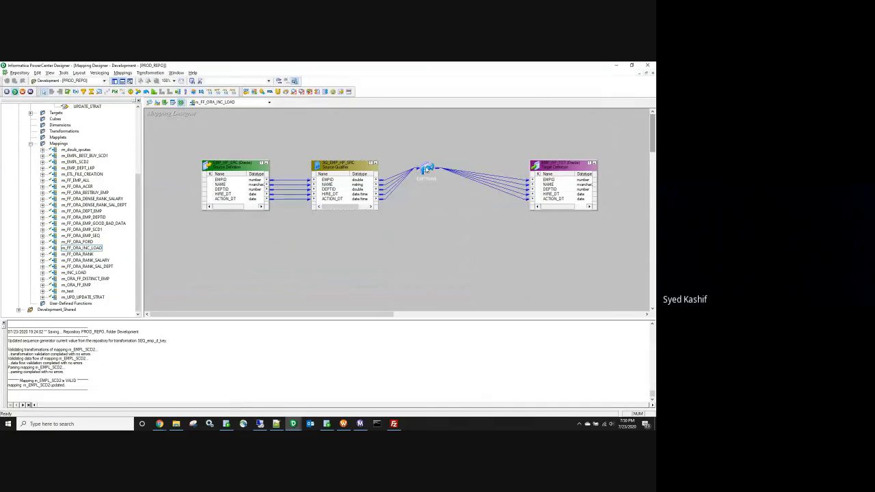
double_click(426, 169)
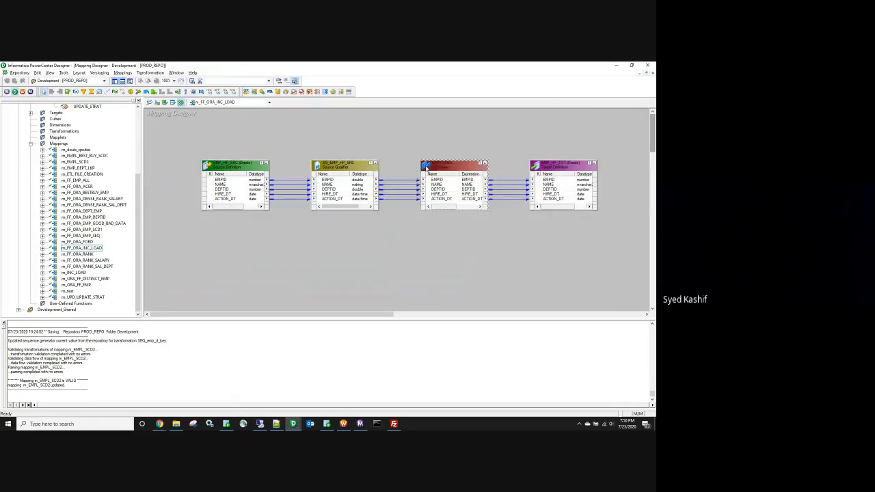
left_click(483, 163)
left_click(232, 168)
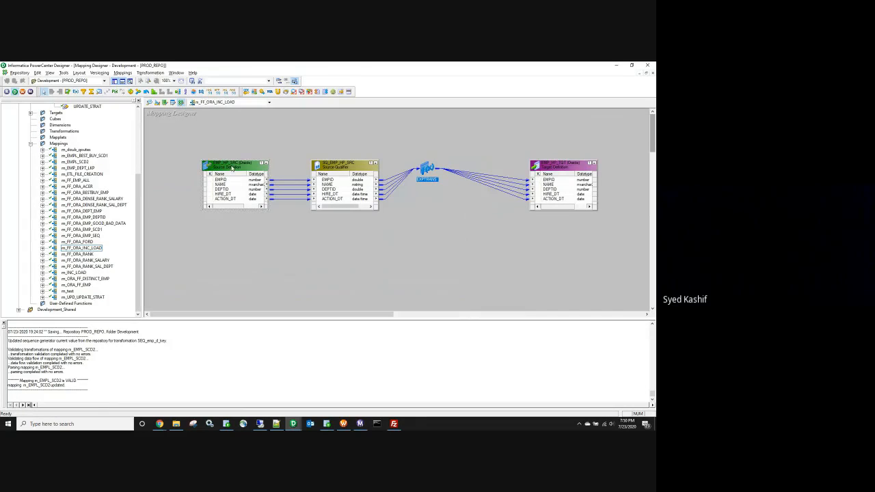
left_click(548, 165)
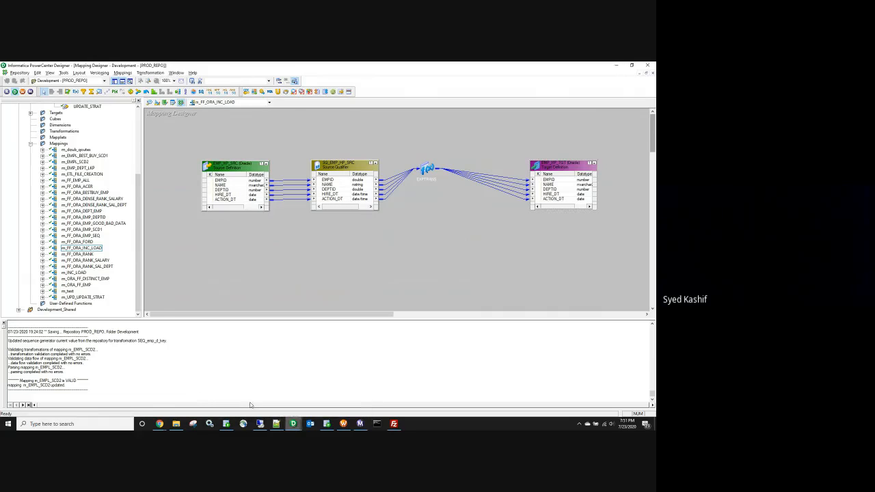
mouse_move(293, 422)
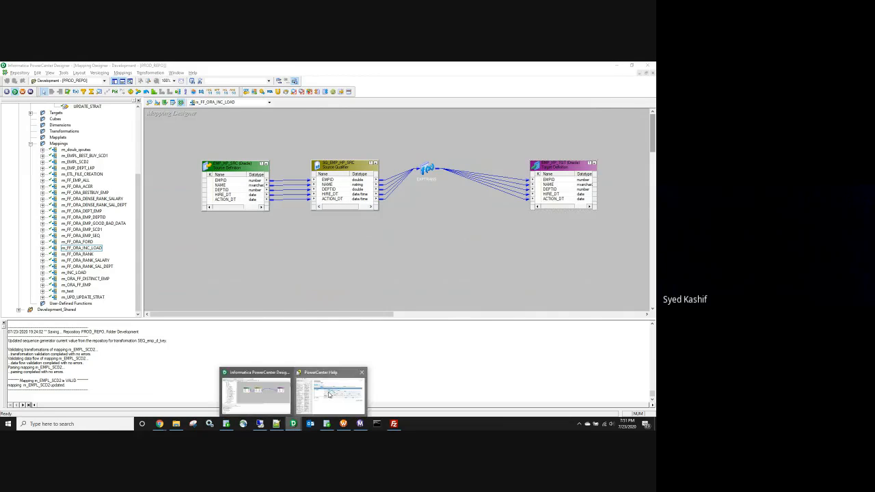
left_click(329, 394)
Step: Search Help for 'pushdown' and read the Pushdown Optimization and Pushdown Optimization Types topics
left_click(88, 109)
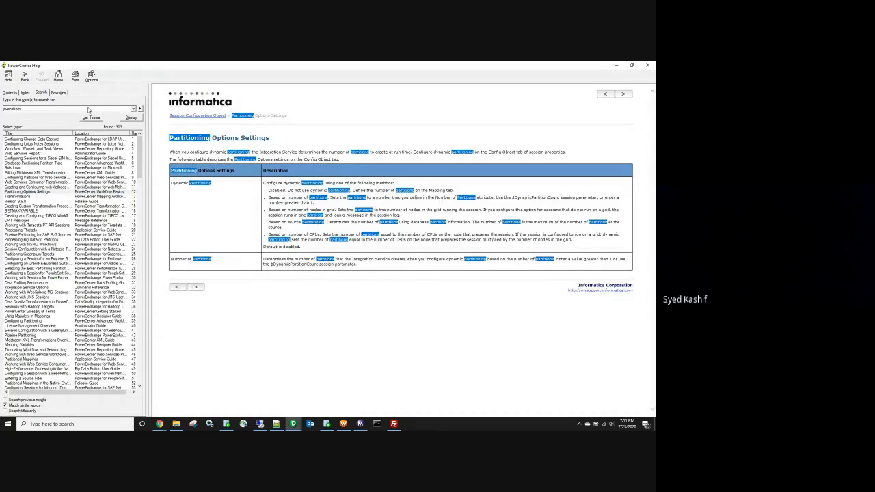
key("Return")
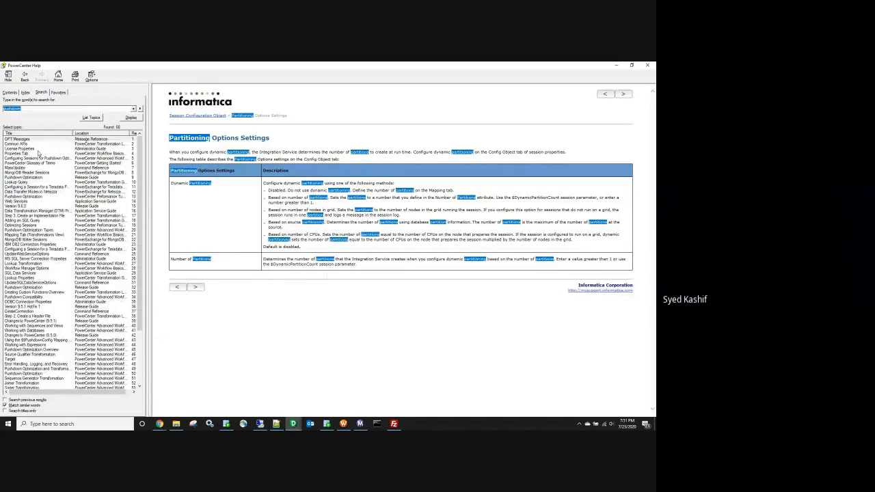
left_click(43, 196)
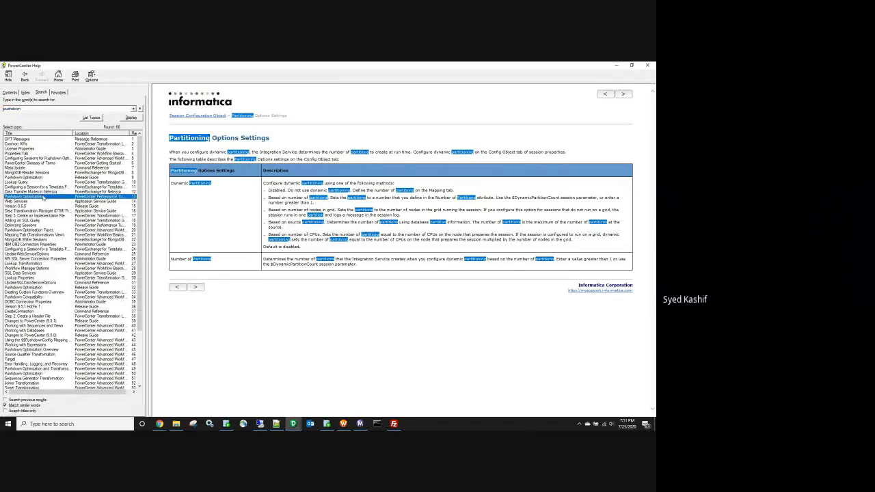
double_click(43, 197)
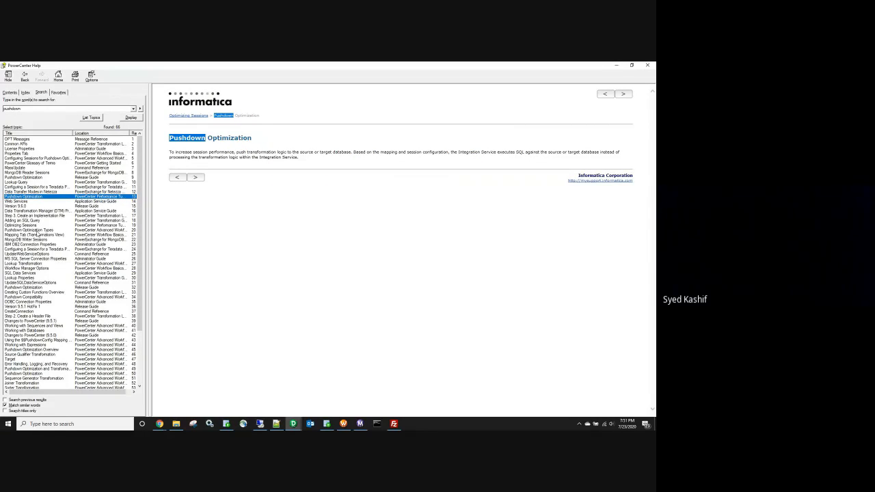
double_click(38, 230)
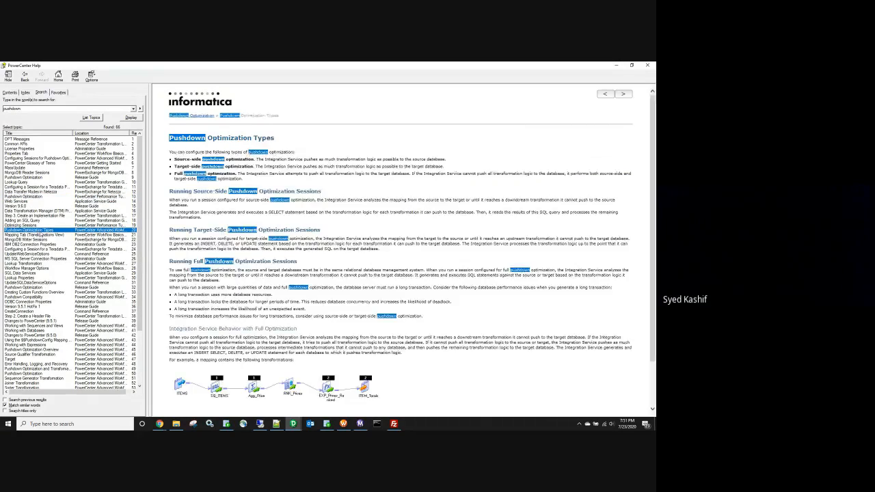
scroll(195, 185, "down", 2)
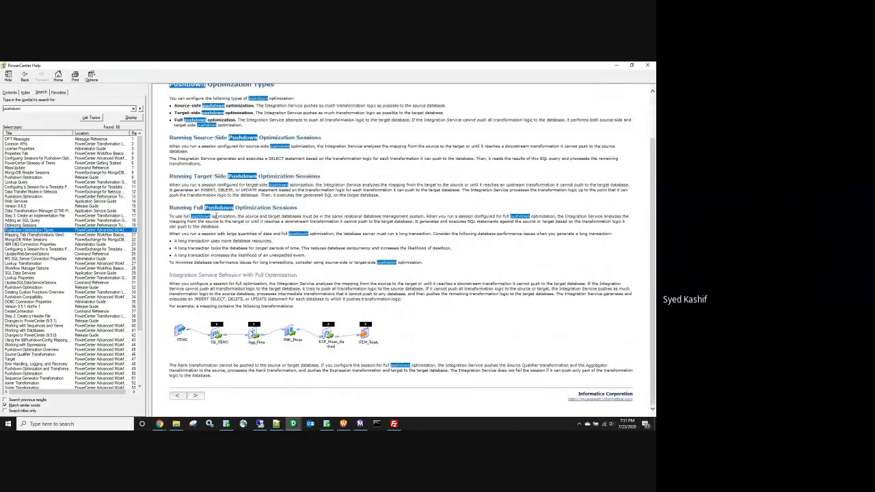
scroll(326, 220, "up", 2)
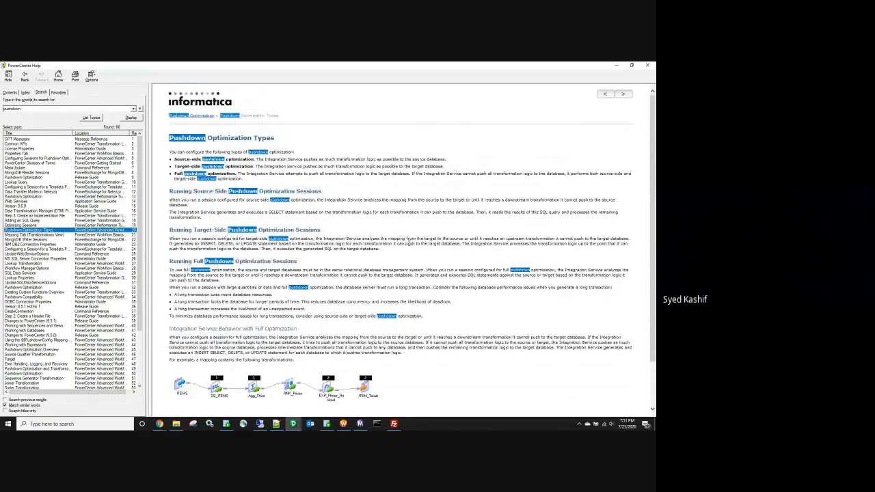
scroll(408, 243, "down", 2)
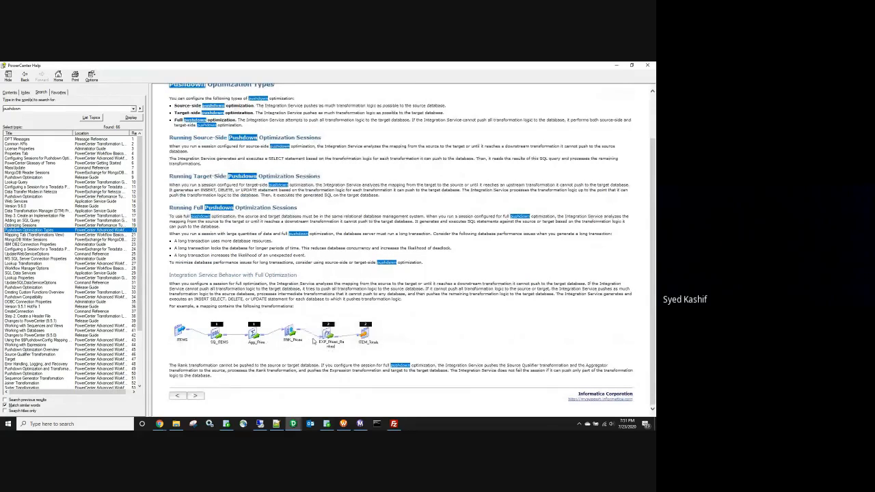
scroll(313, 340, "up", 1)
scroll(313, 340, "up", 1)
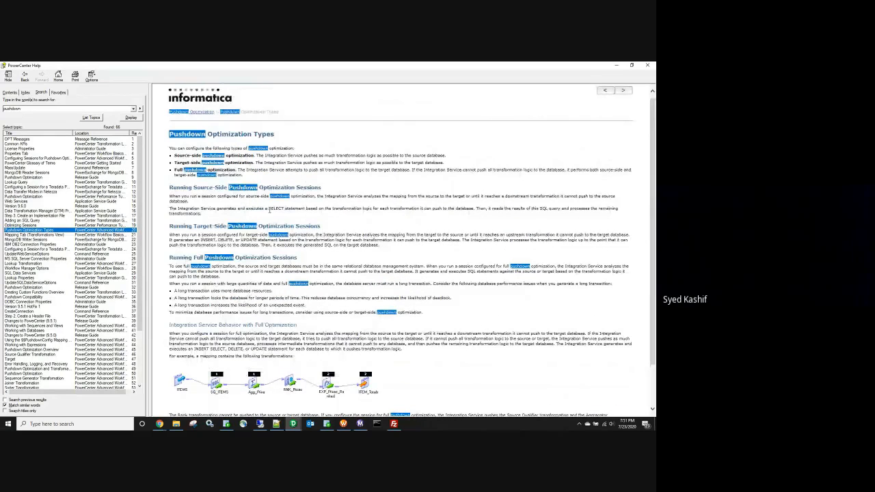
Step: Follow the Optimizing Sessions and Release Guide pushdown pages through to Pushdown Optimization Overview
left_click(30, 226)
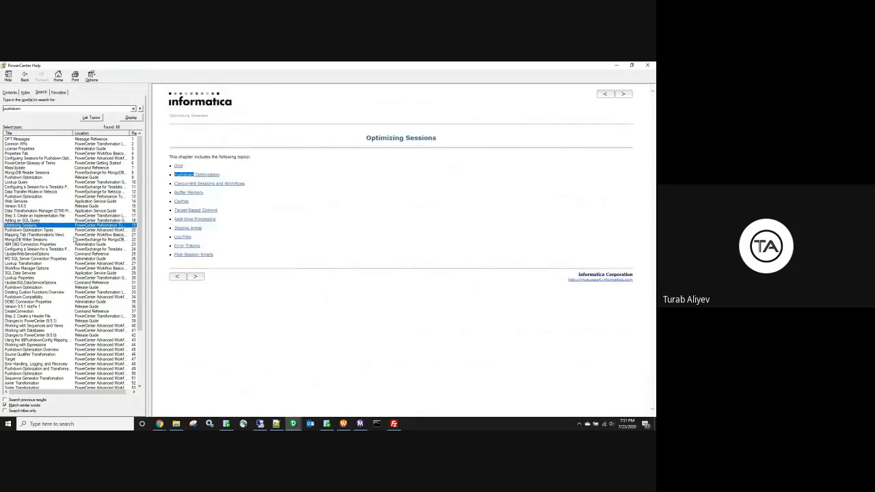
left_click_drag(203, 179, 214, 178)
left_click(213, 178)
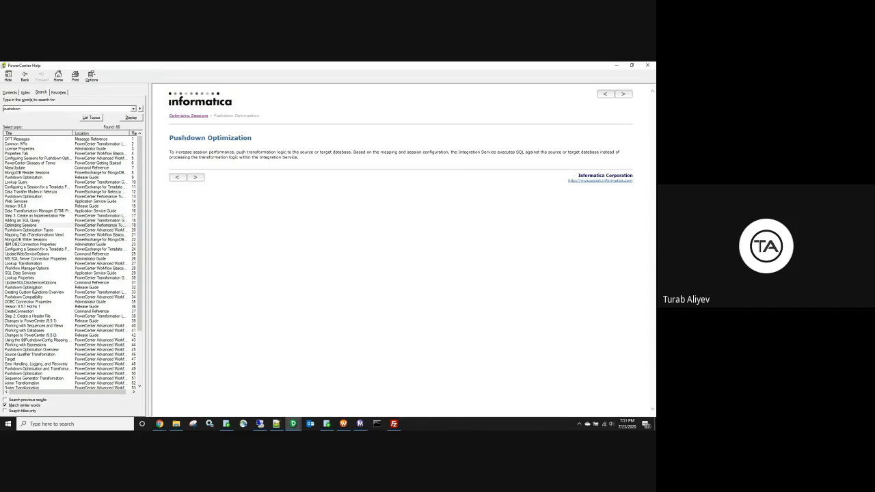
double_click(41, 288)
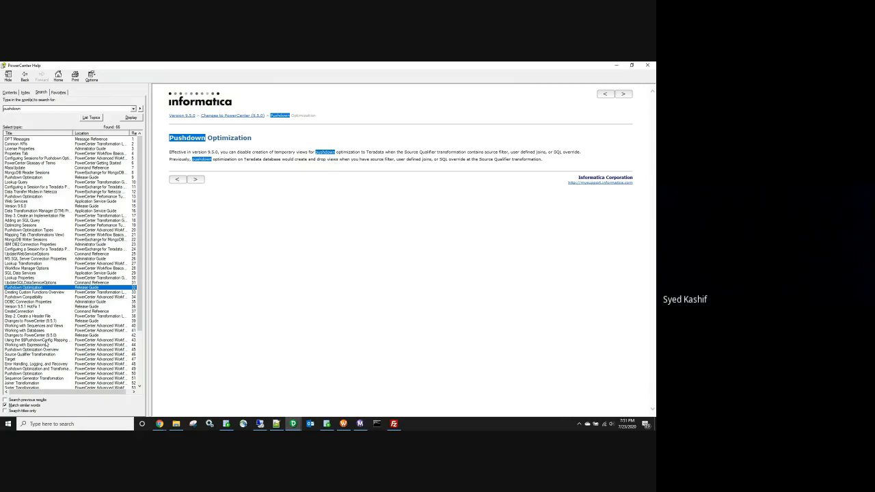
left_click(45, 350)
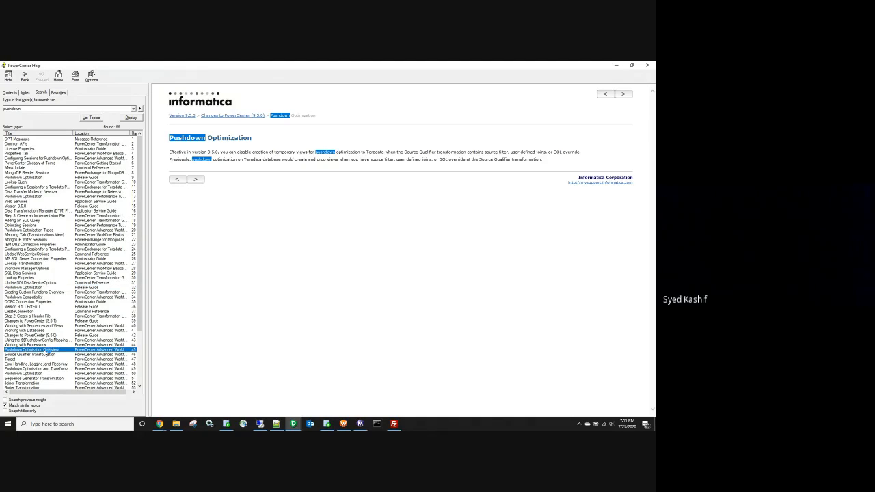
double_click(46, 351)
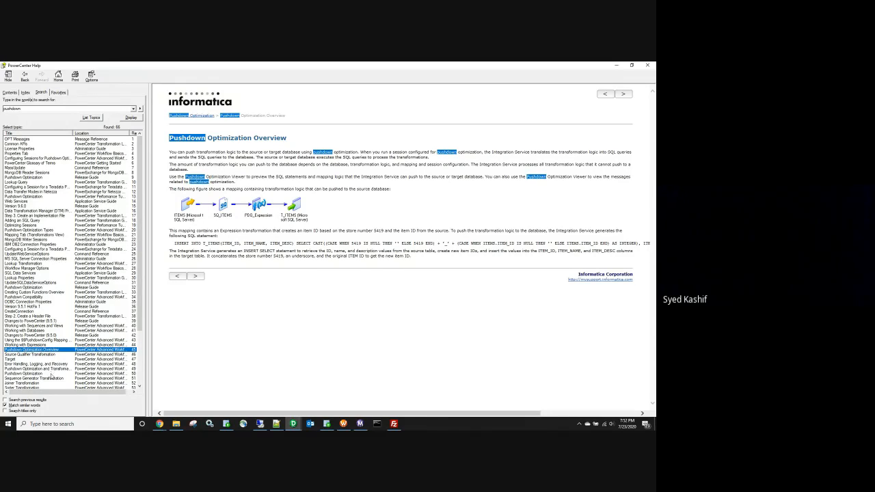
Step: Highlight the pushable transformation list and the Microsoft, Sybase, Teradata and Union rules
left_click(52, 369)
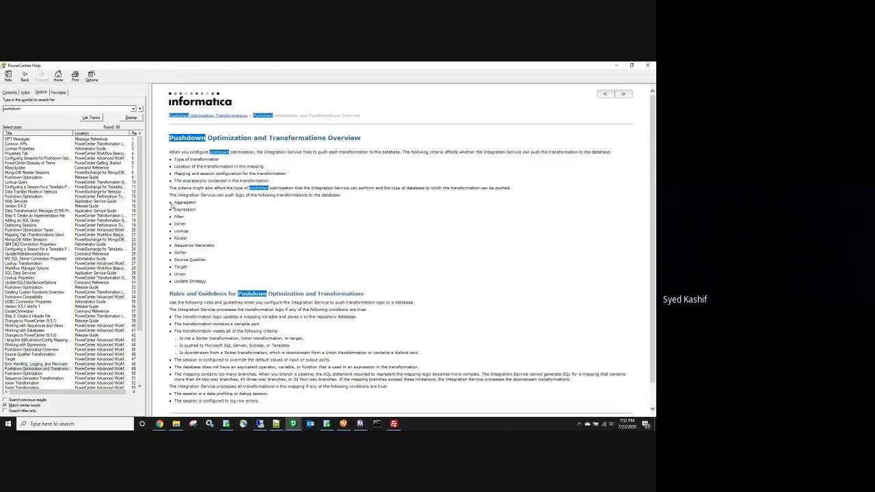
left_click_drag(169, 202, 209, 277)
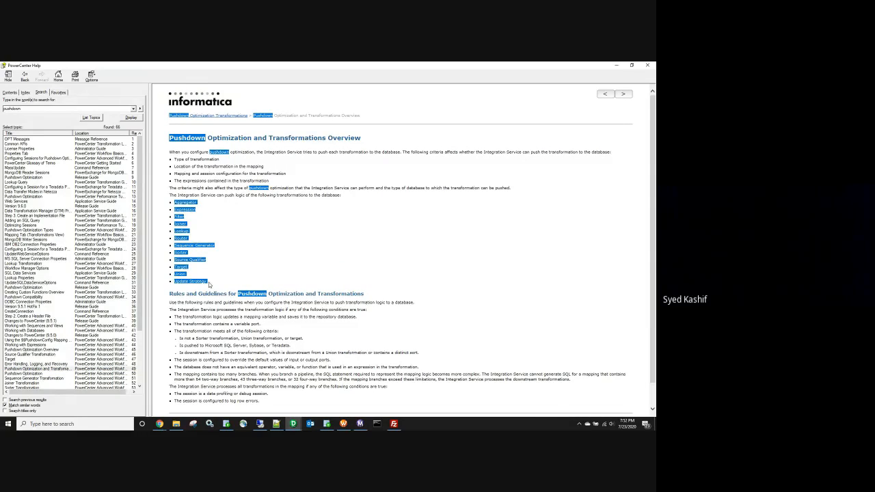
left_click(225, 246)
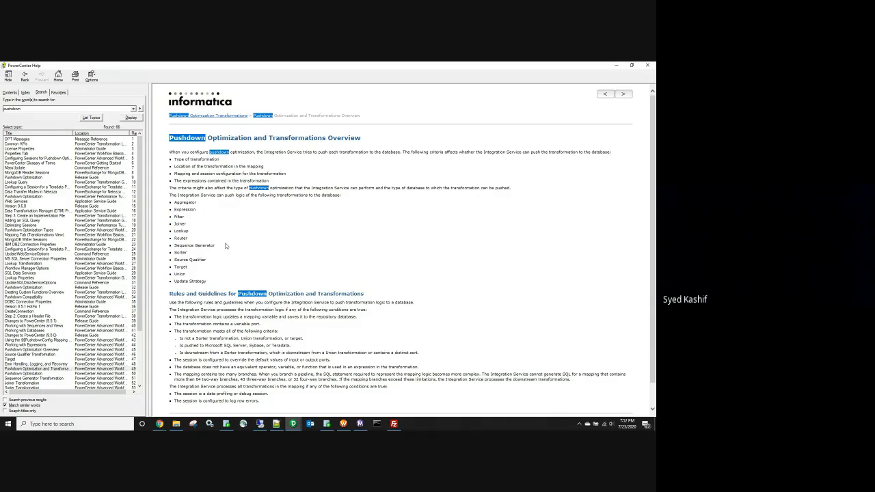
scroll(225, 246, "down", 1)
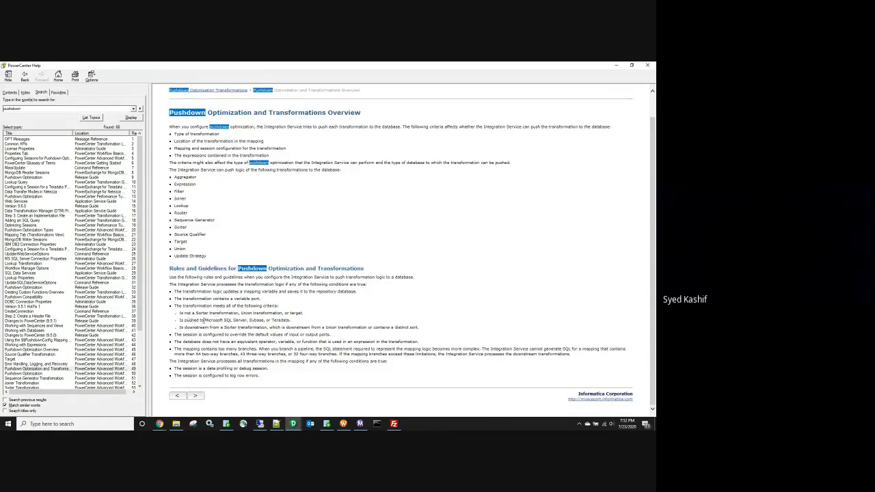
double_click(214, 320)
double_click(256, 320)
double_click(281, 320)
double_click(246, 312)
scroll(292, 293, "up", 1)
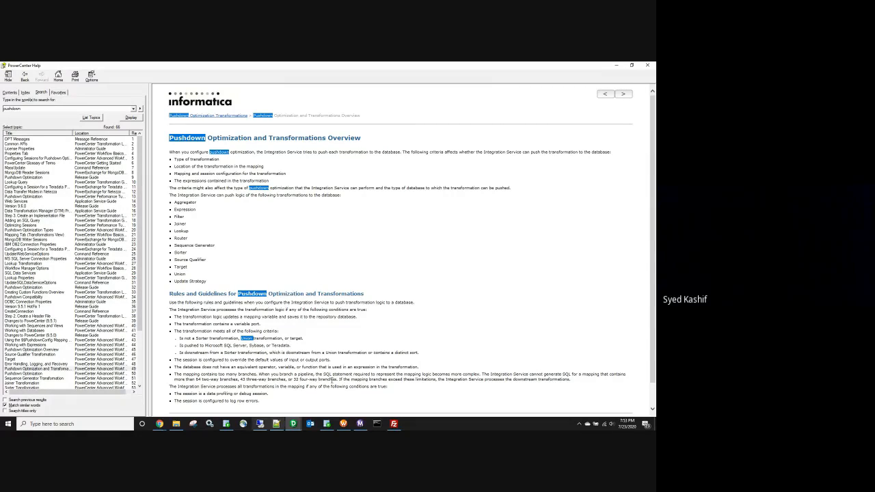
Step: Show the full node name for SQ_EMPL_SCD2 and select the latest s_m_EMPL_SCD2 run
left_click(358, 427)
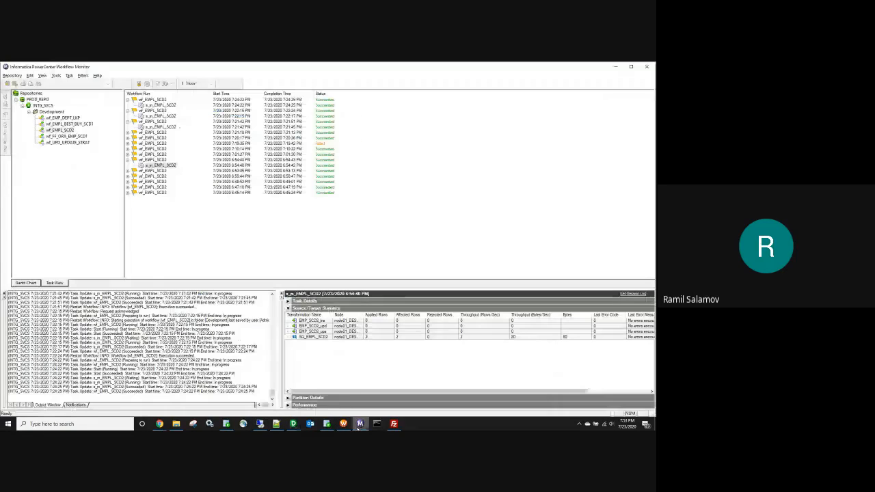
double_click(350, 337)
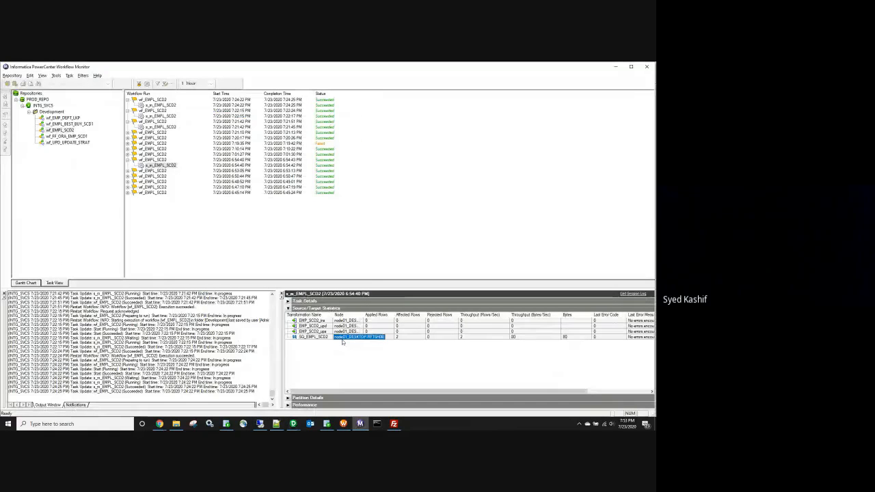
key("Escape")
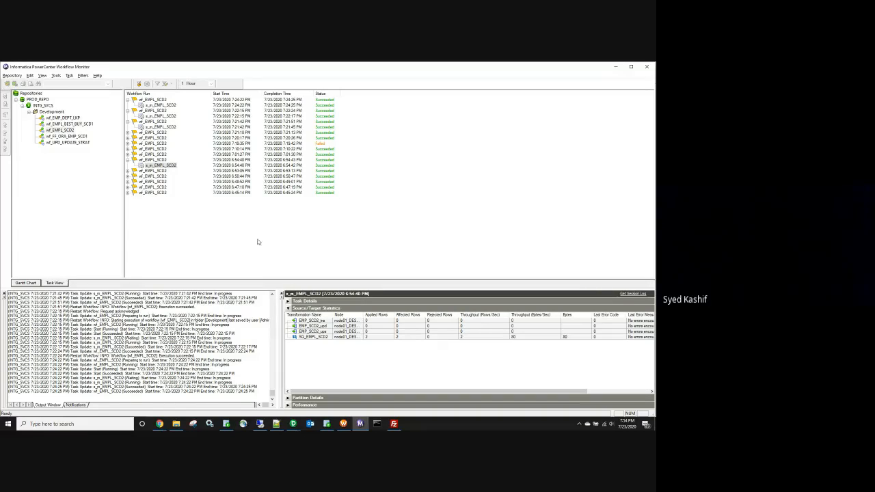
left_click(337, 337)
left_click(338, 338)
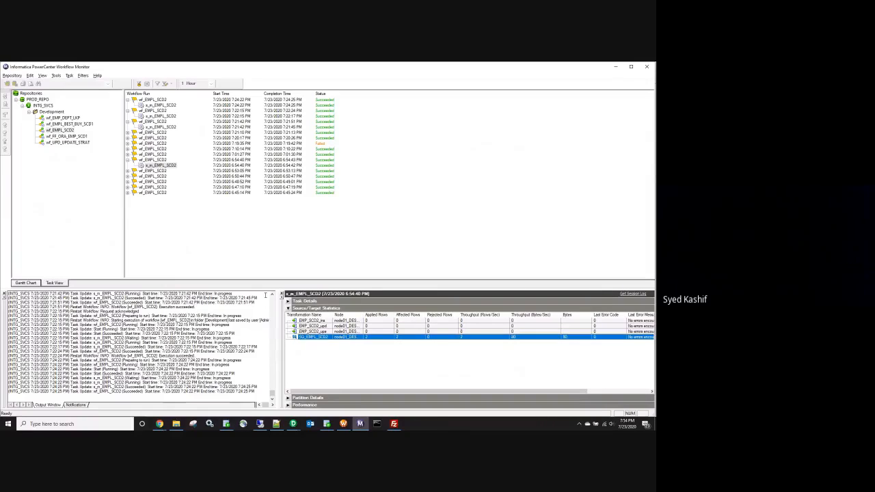
left_click(167, 106)
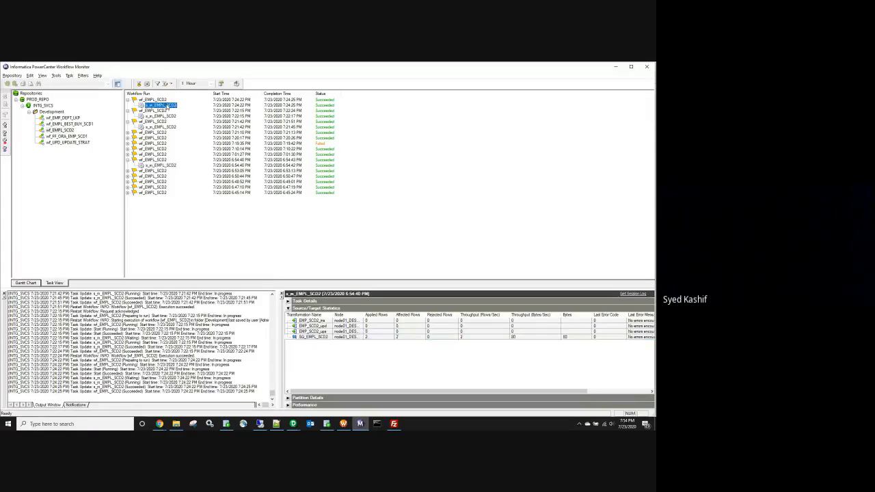
Step: Open the s_m_EMPL_SCD2 session log full screen, scroll through it and close it
right_click(167, 107)
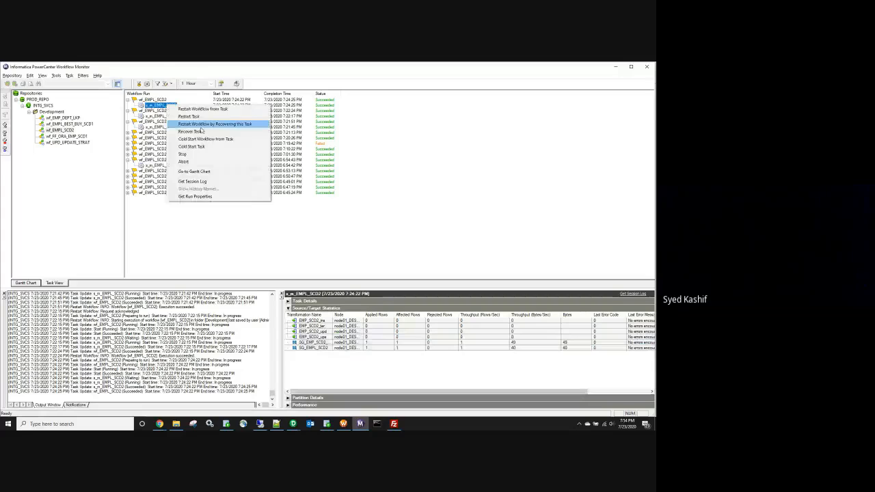
left_click(198, 123)
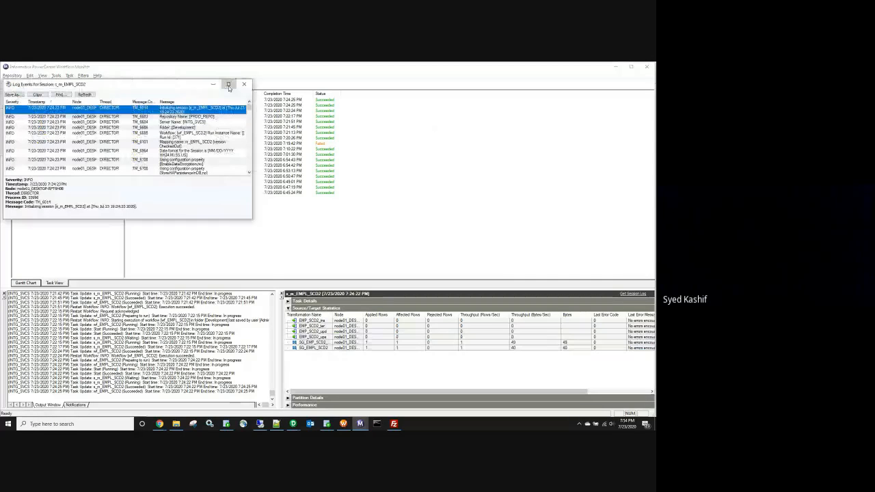
left_click(229, 85)
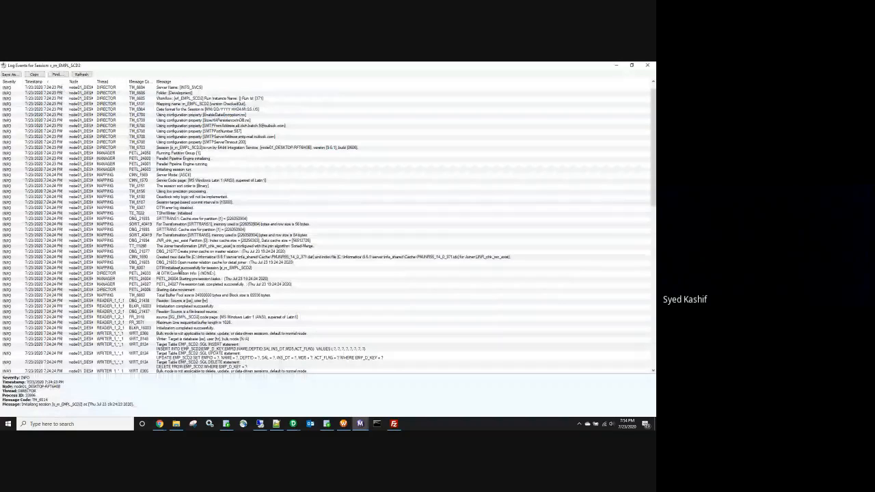
scroll(143, 202, "down", 2)
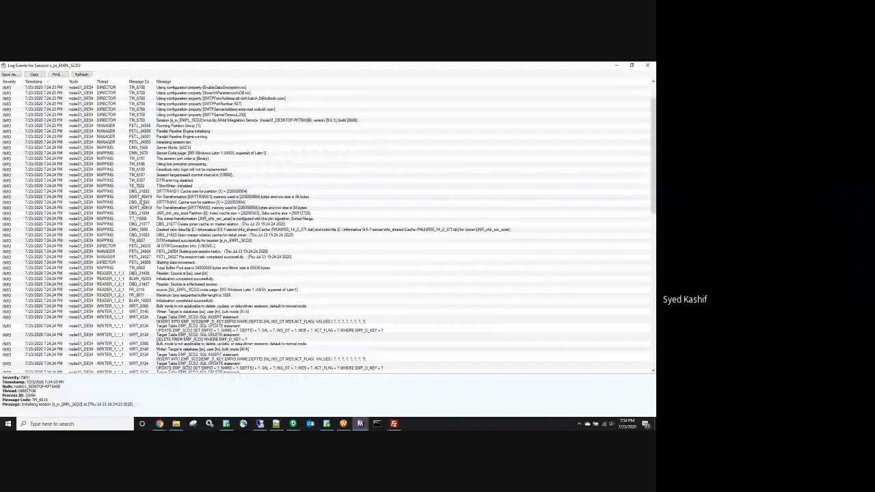
scroll(143, 203, "down", 6)
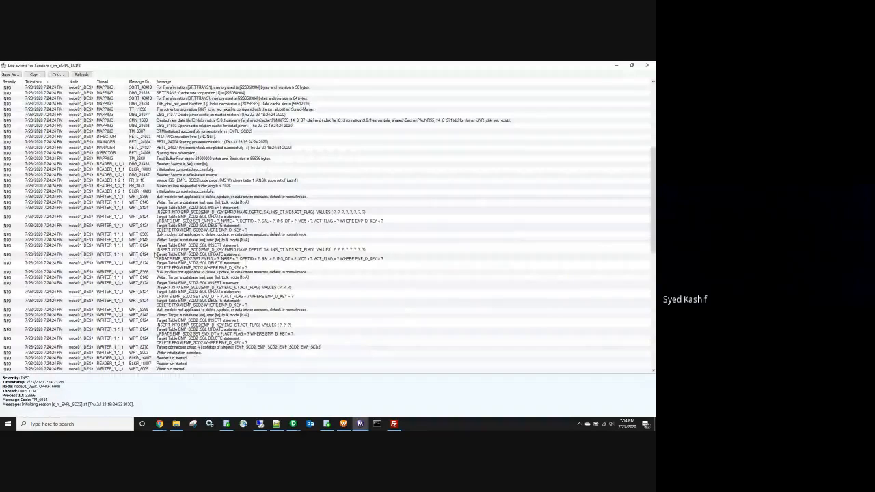
key("alt+F4")
Step: Review and close the session log of the 6:54:40 PM run
double_click(162, 166)
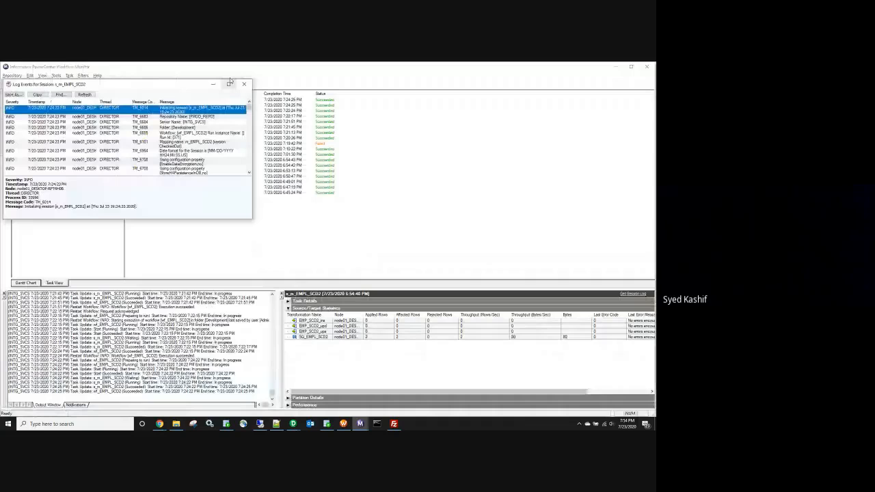
left_click(229, 84)
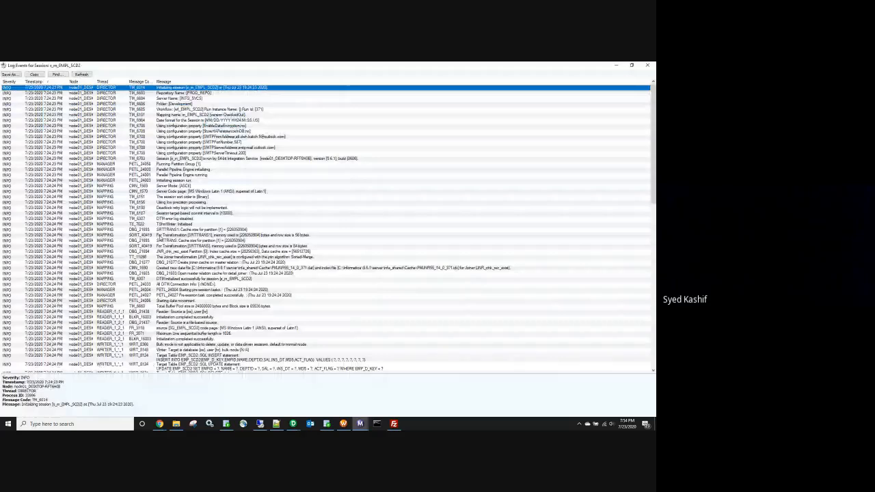
scroll(148, 277, "down", 4)
scroll(147, 277, "down", 2)
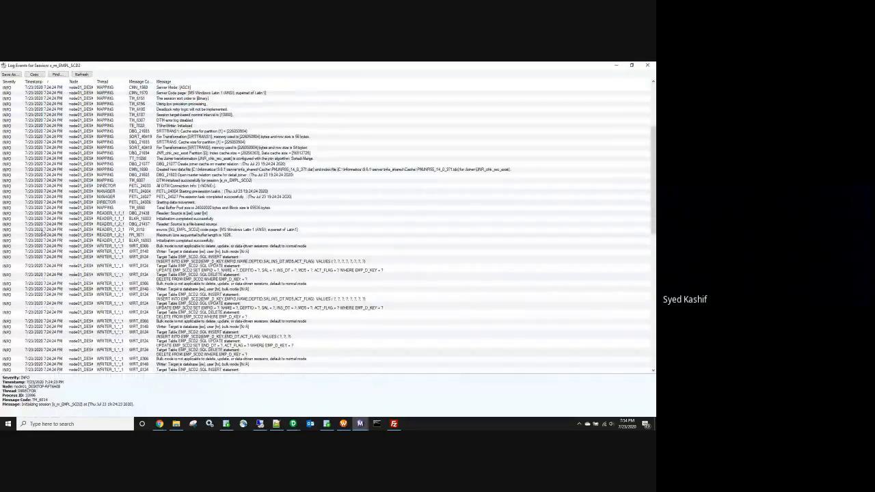
left_click(649, 66)
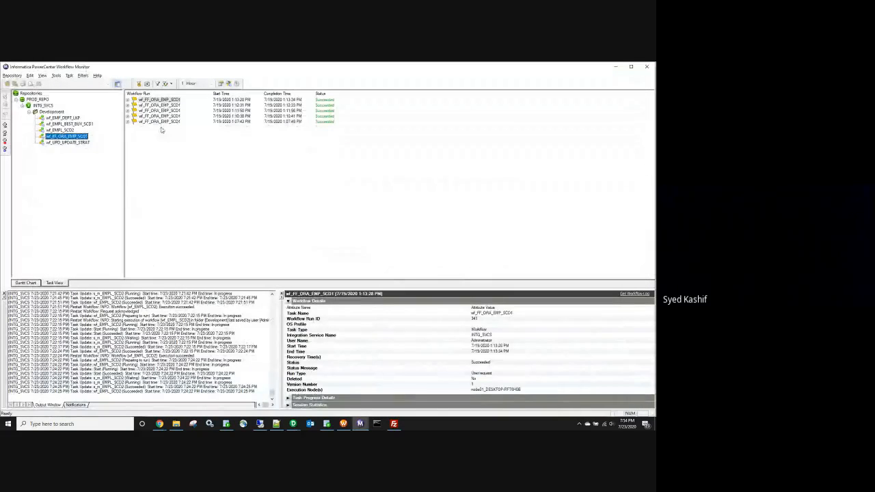
Step: Try fetching s_m_FF_ORA_EMP_SCD1 logs for the 1:07:42 PM and 1:11:50 PM runs; both fail
double_click(156, 123)
right_click(165, 128)
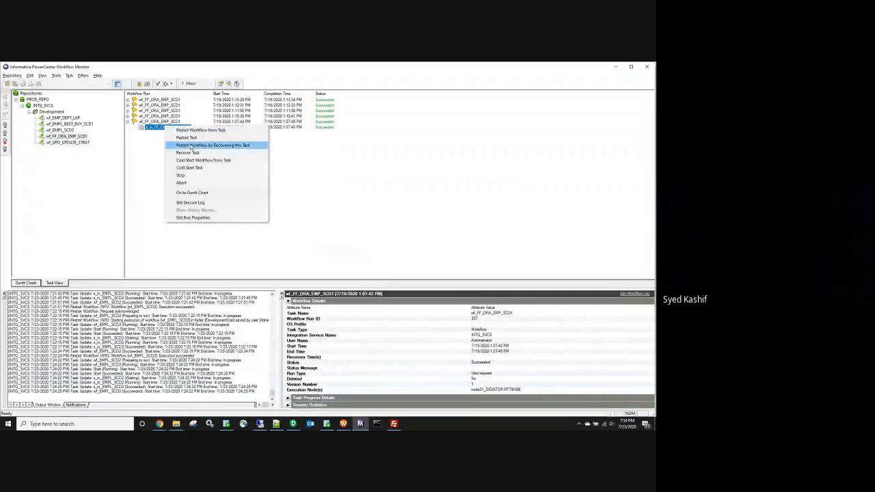
left_click(190, 203)
key("Return")
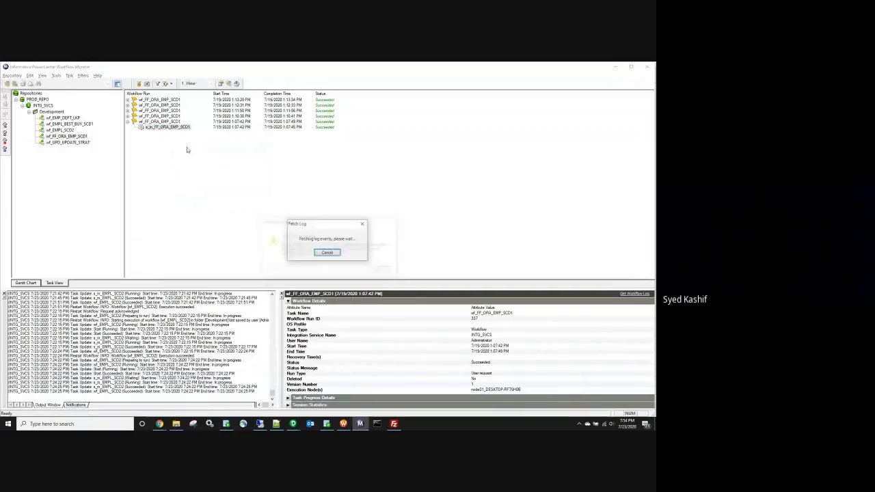
key("Return")
right_click(170, 111)
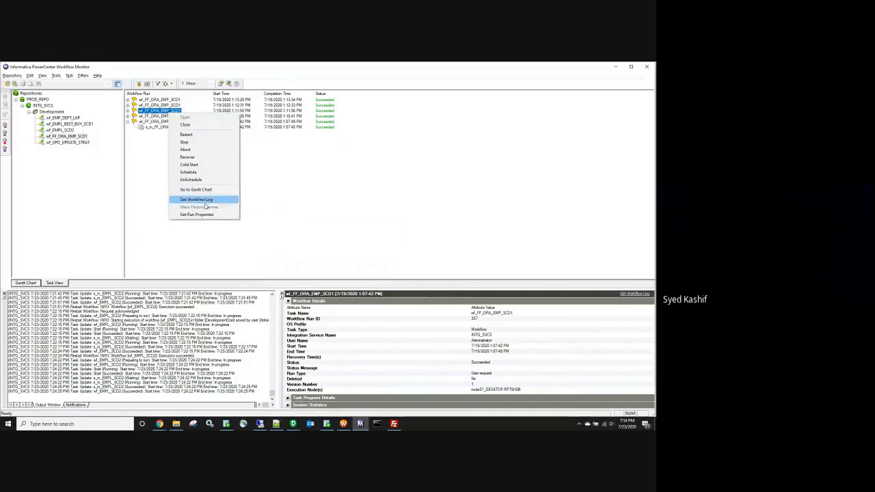
key("Escape")
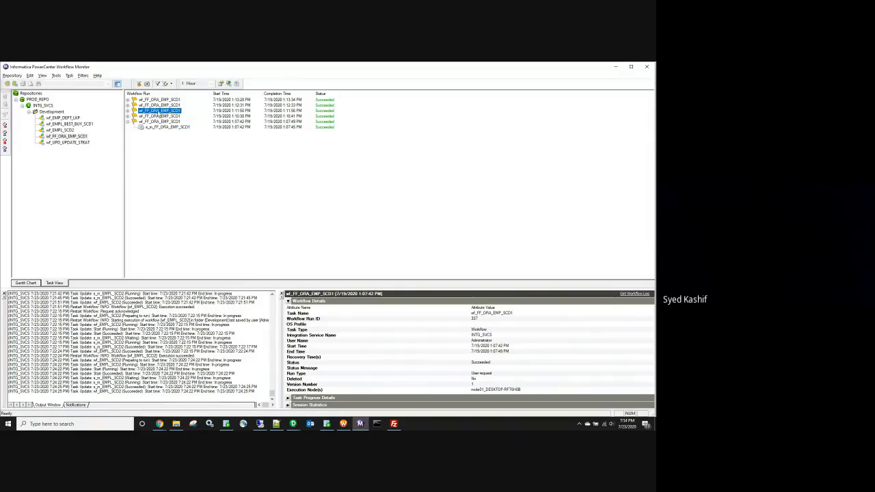
double_click(160, 111)
left_click(164, 116)
right_click(164, 116)
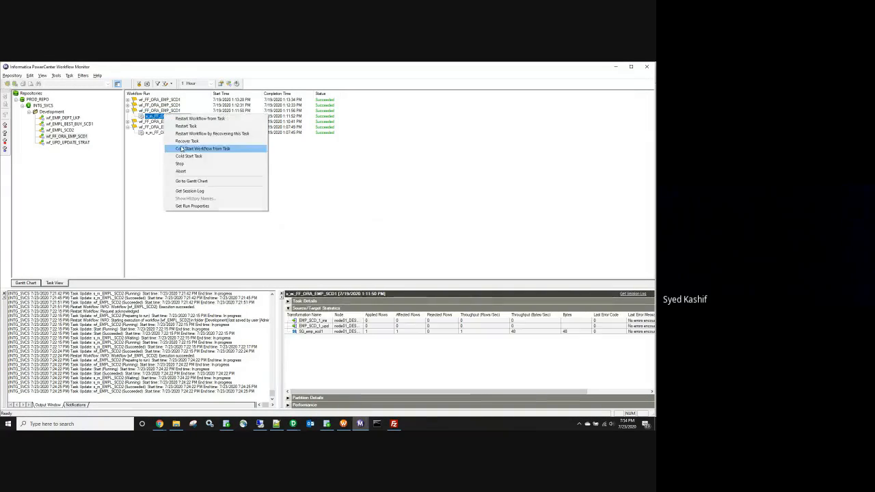
left_click(191, 192)
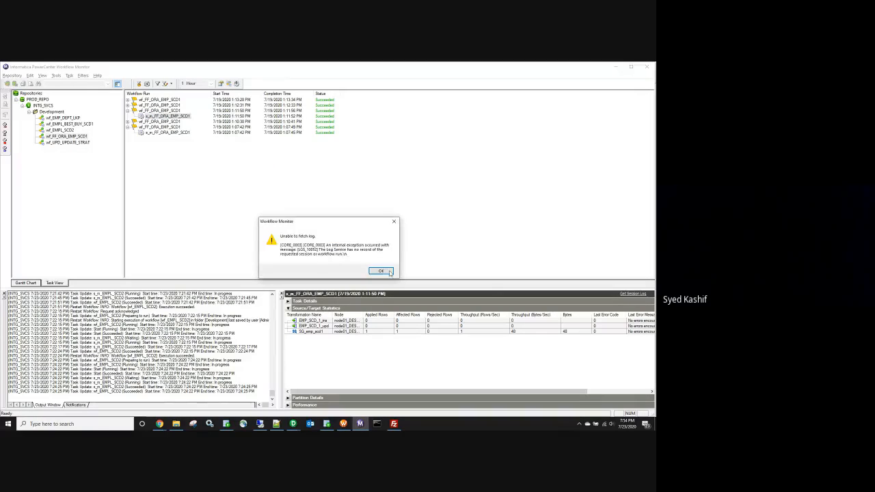
left_click(381, 272)
Step: Open the session log for the latest s_m_EMP_DEPT_LKP run under wf_EMP_DEPT_LKP
left_click(78, 118)
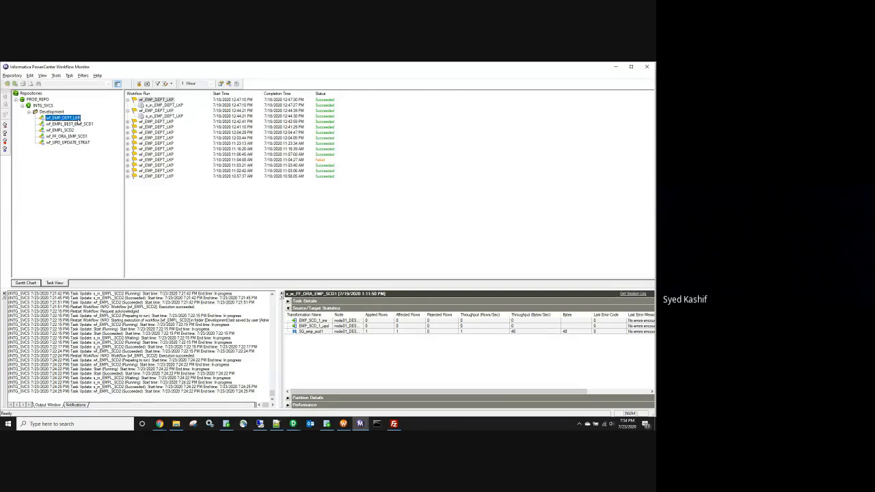
left_click(155, 105)
right_click(156, 105)
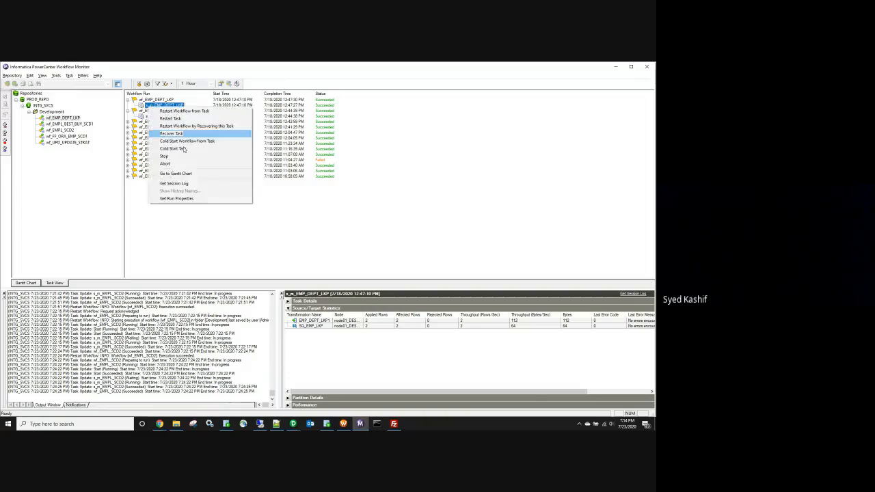
left_click(180, 183)
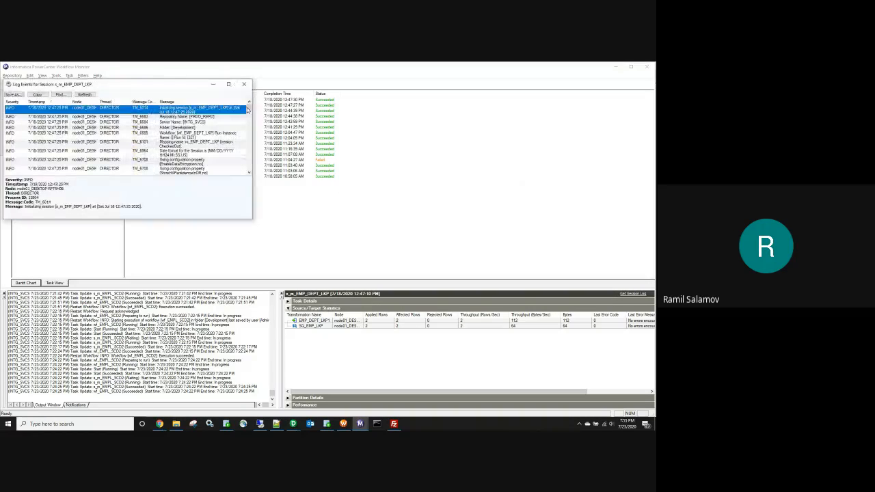
Step: Maximize the s_m_EMP_DEPT_LKP log and inspect the Reader run started entry
left_click(229, 84)
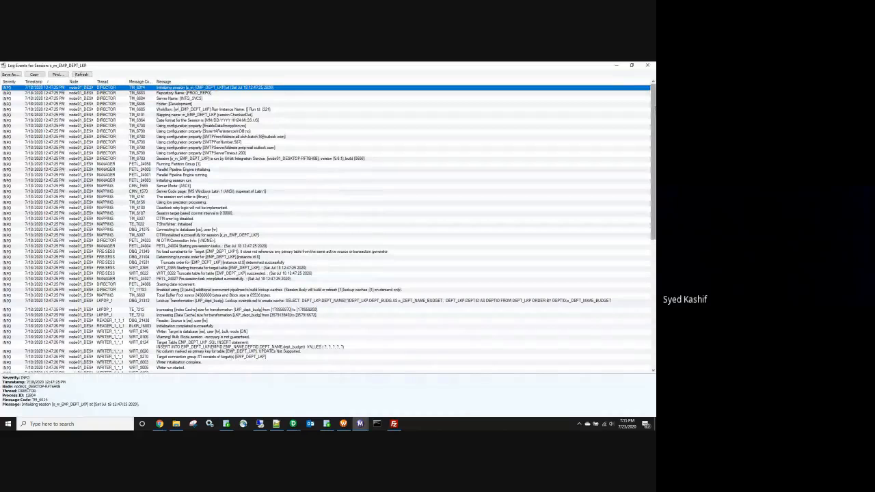
scroll(154, 218, "down", 3)
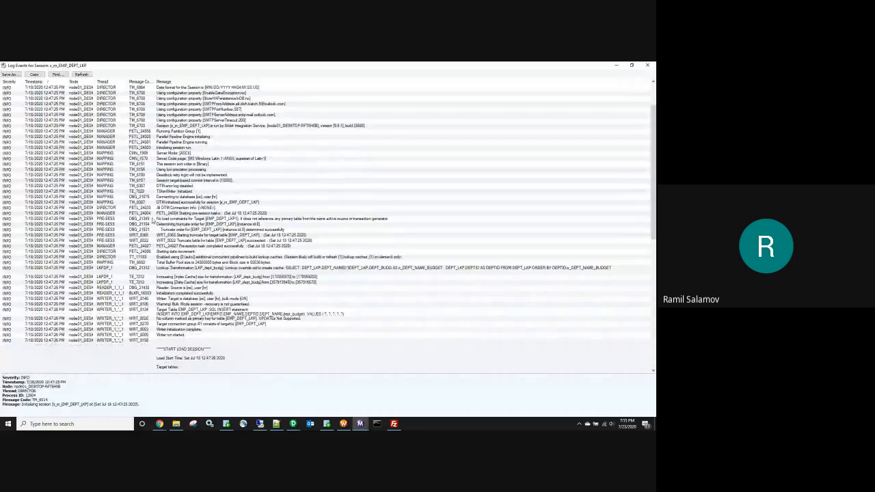
scroll(156, 221, "down", 3)
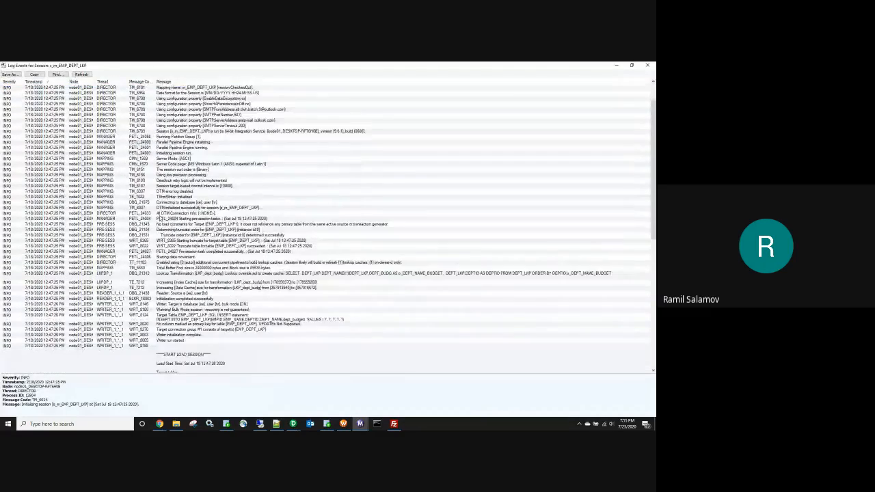
scroll(158, 219, "down", 10)
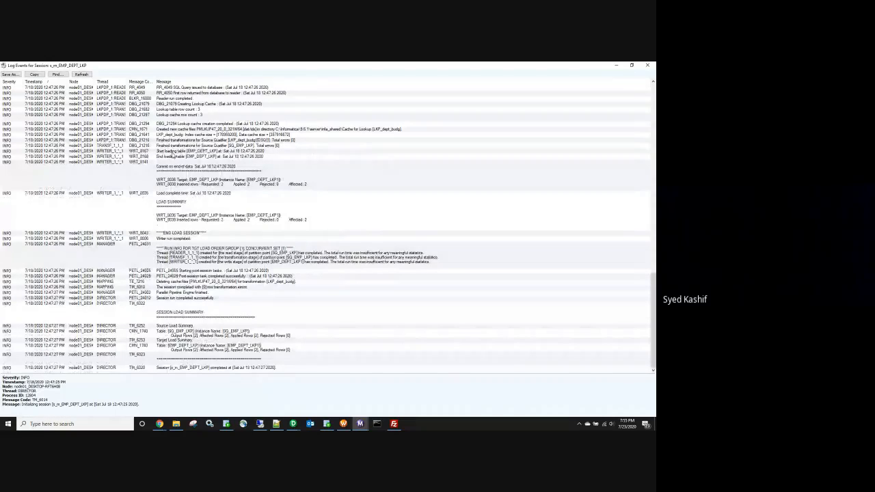
scroll(175, 156, "up", 3)
scroll(177, 168, "up", 5)
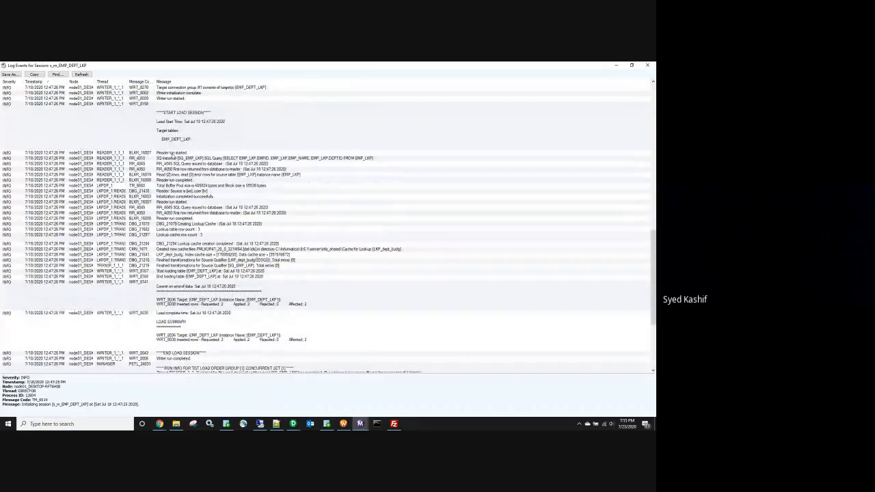
left_click(166, 154)
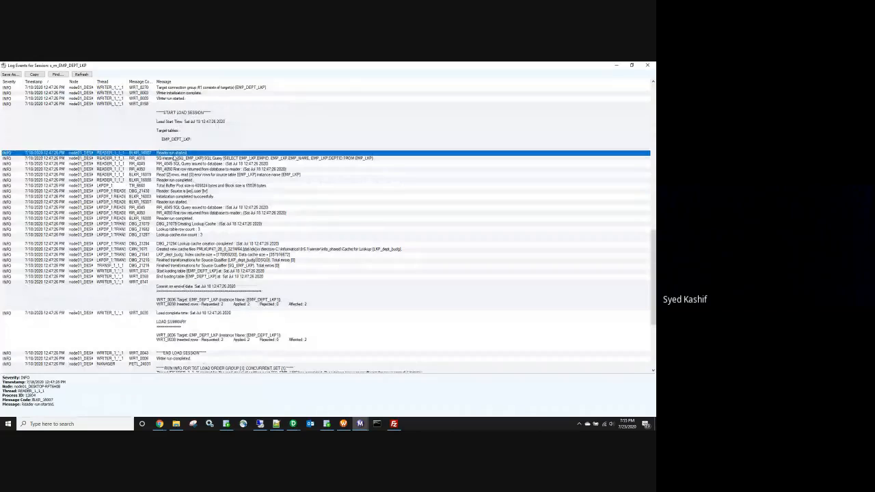
Step: Show the truncate-order entry, then the Lookup Transformation DBG_21312 details with its override SQL
scroll(193, 159, "up", 2)
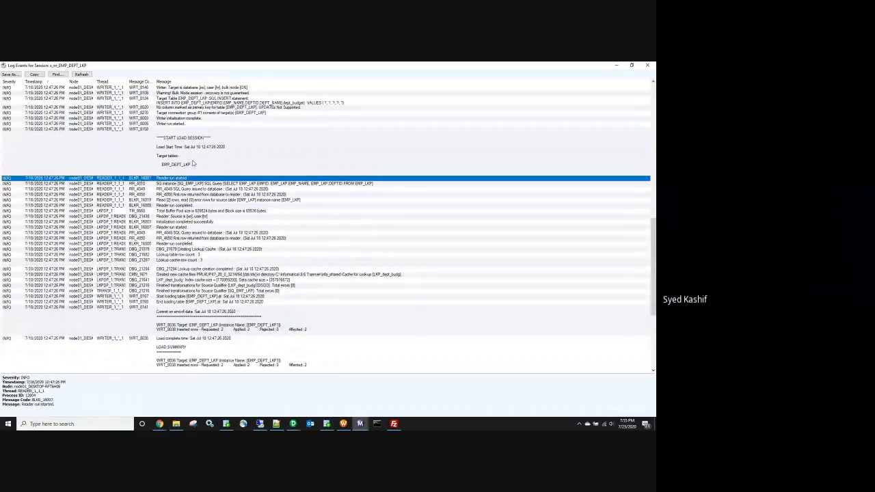
scroll(194, 147, "up", 5)
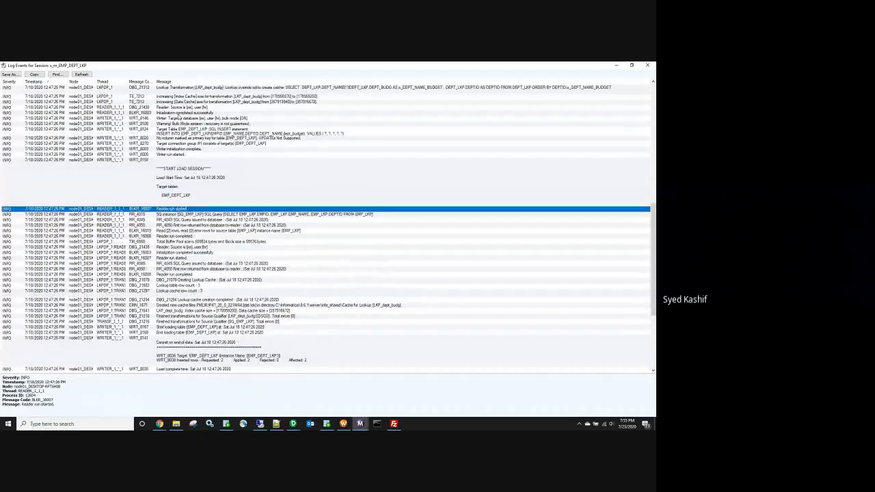
scroll(196, 132, "up", 3)
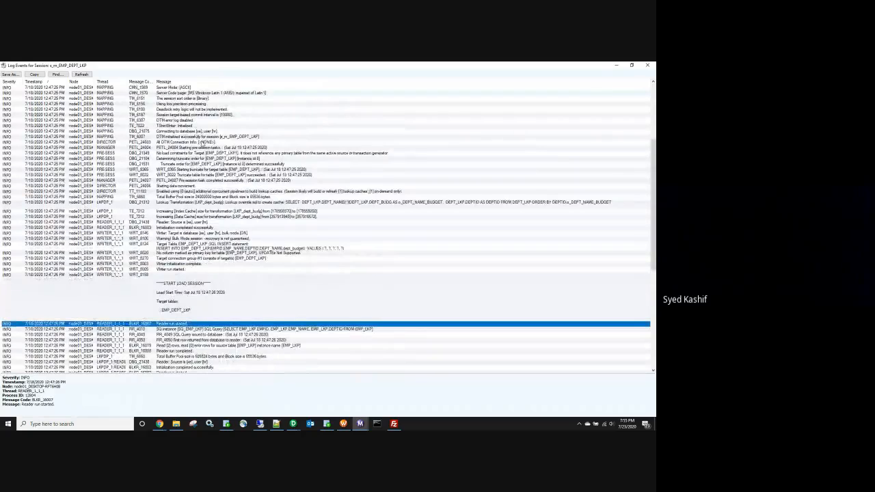
scroll(193, 176, "up", 2)
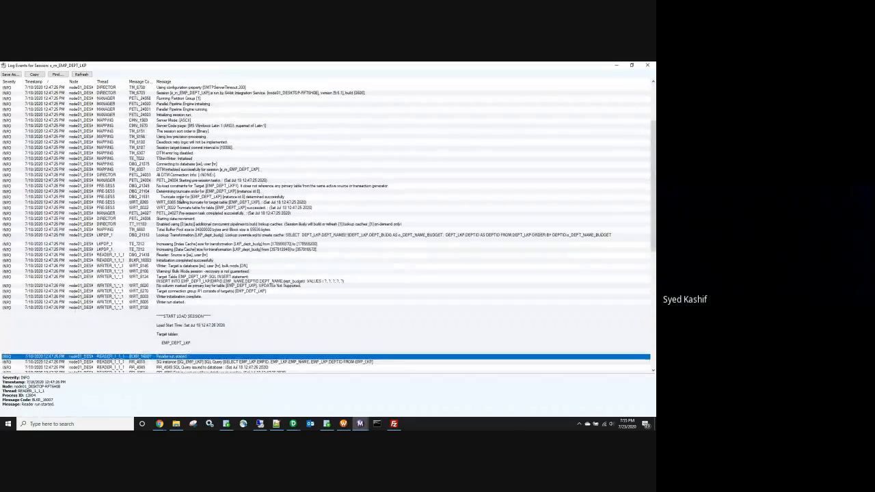
left_click(263, 198)
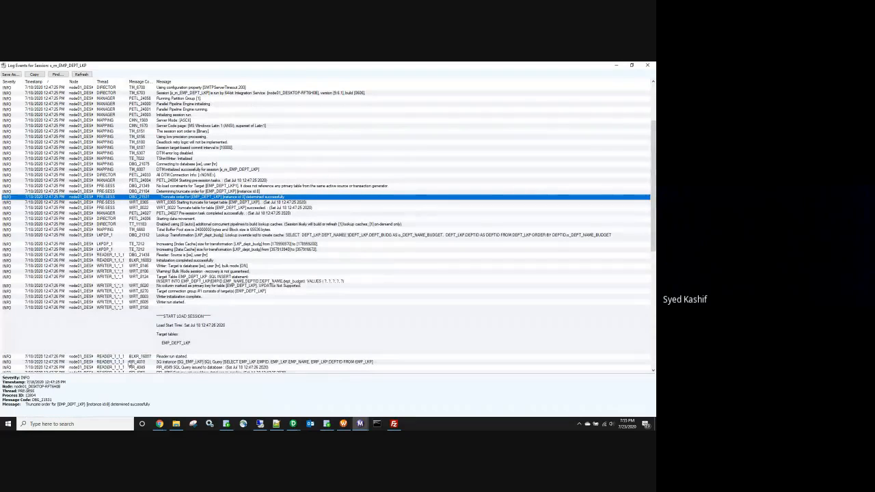
left_click(219, 237)
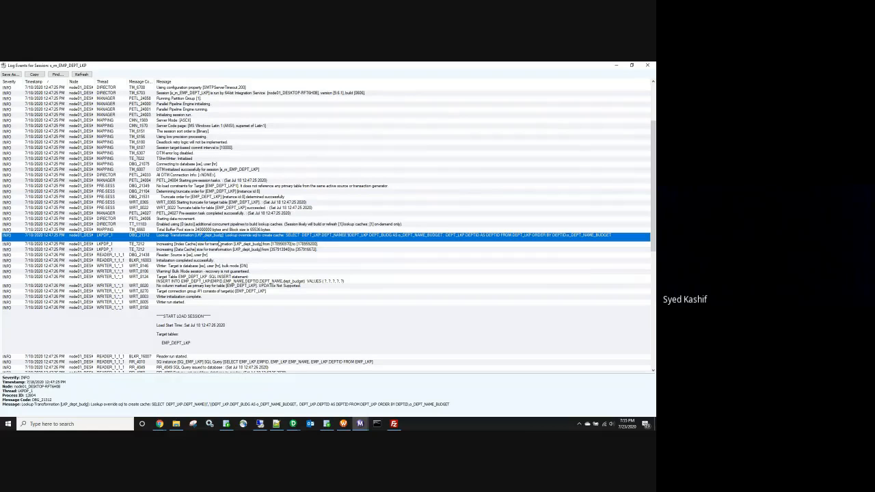
Step: Scroll through the log messages and search them for 'jm'
scroll(219, 243, "up", 2)
scroll(215, 134, "up", 2)
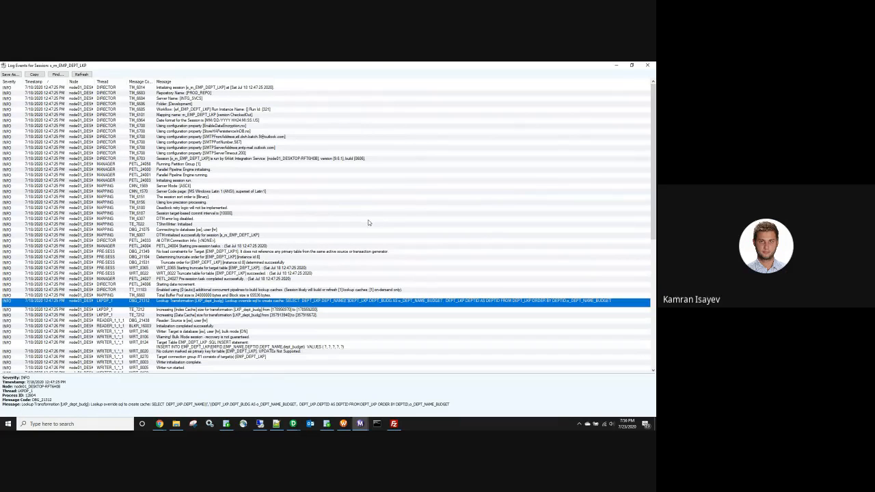
scroll(296, 234, "down", 8)
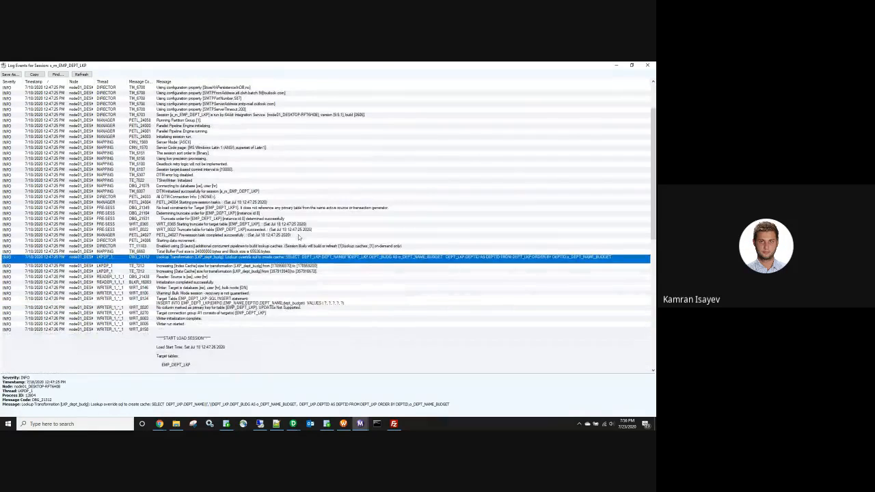
scroll(298, 241, "down", 15)
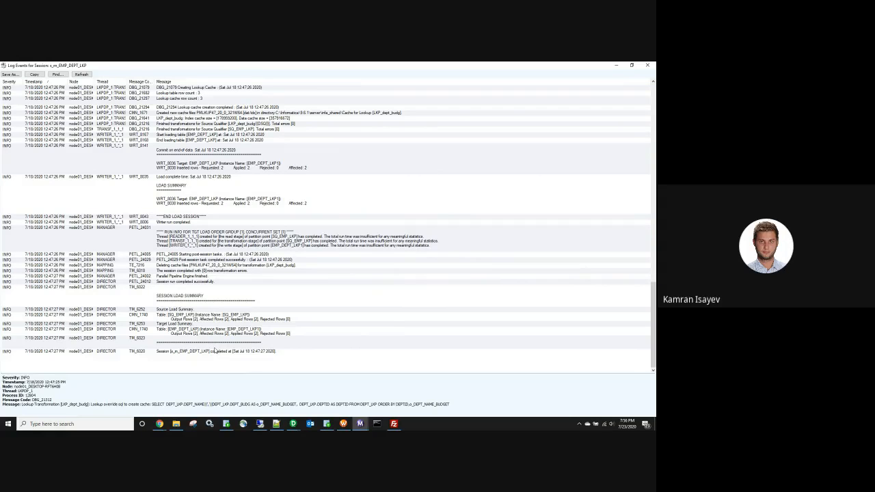
scroll(321, 238, "up", 2)
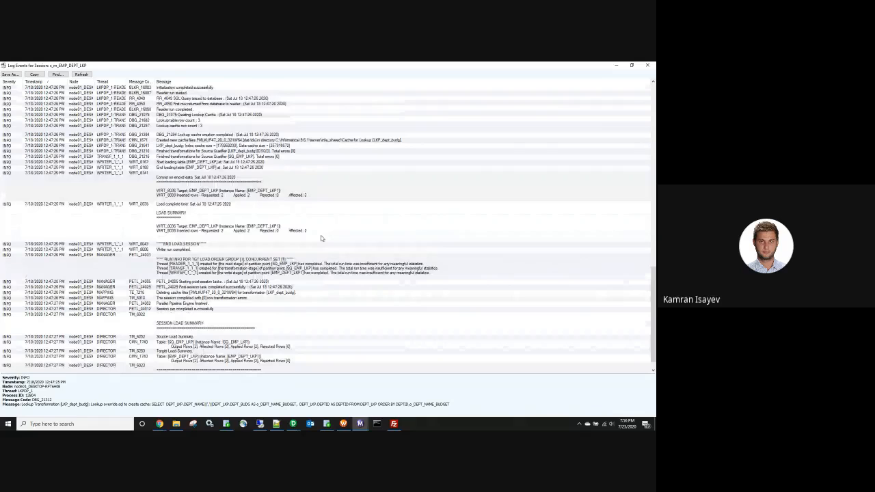
scroll(322, 237, "up", 10)
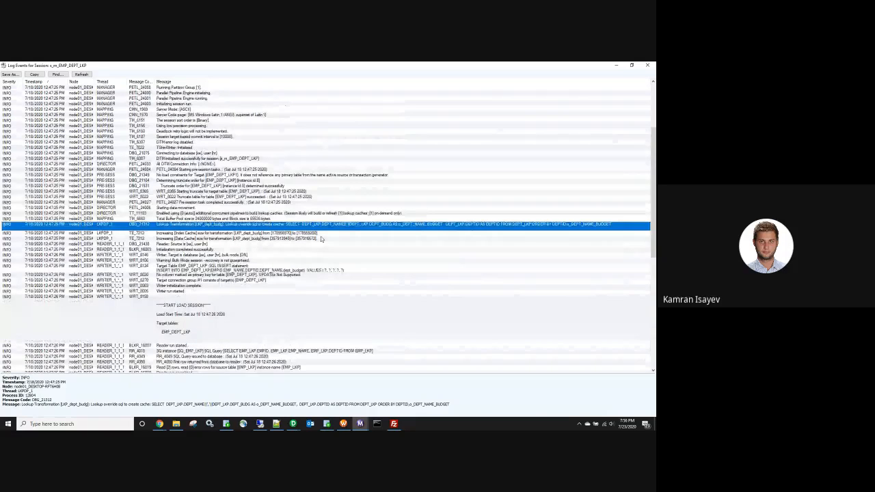
scroll(321, 239, "up", 5)
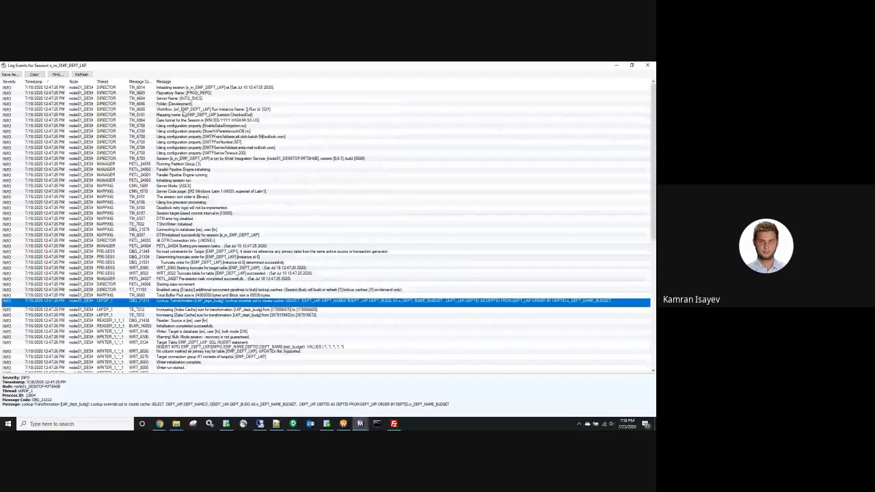
key("ctrl+f")
type("jme")
key("Return")
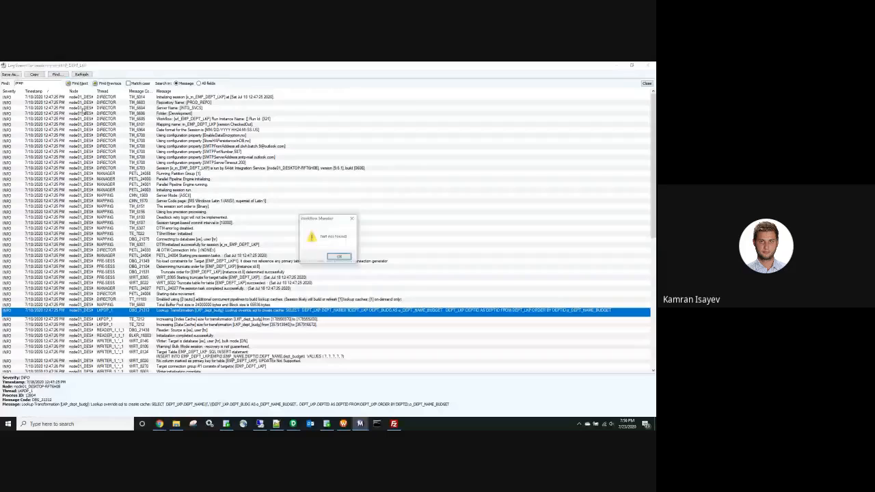
Step: Dismiss the Not Found message, clear and close the Find bar, and close Log Events
key("Return")
key("BackSpace")
key("BackSpace")
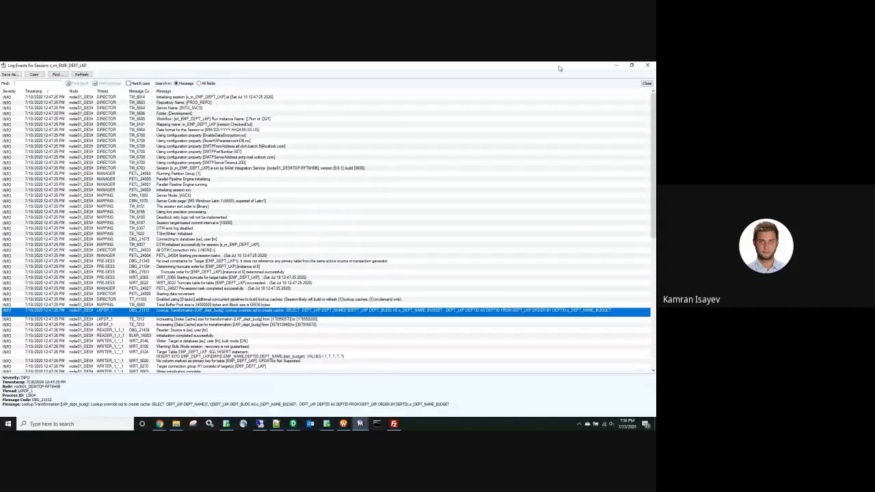
left_click(646, 83)
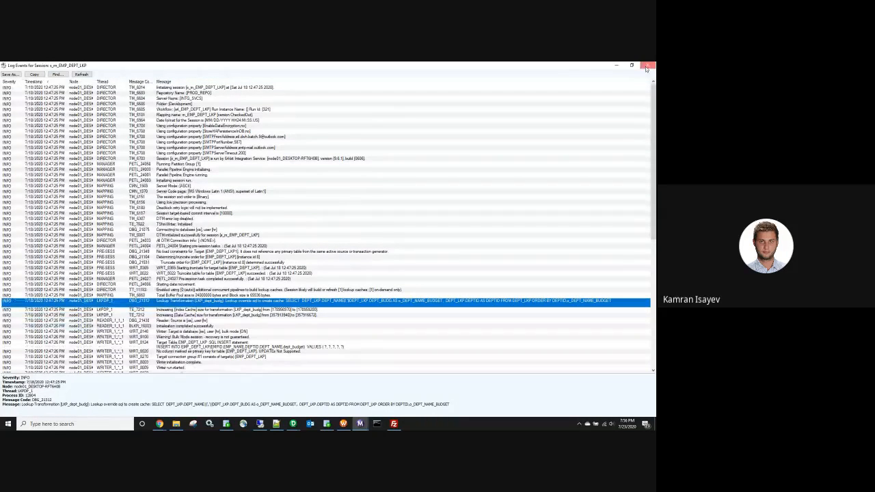
left_click(646, 67)
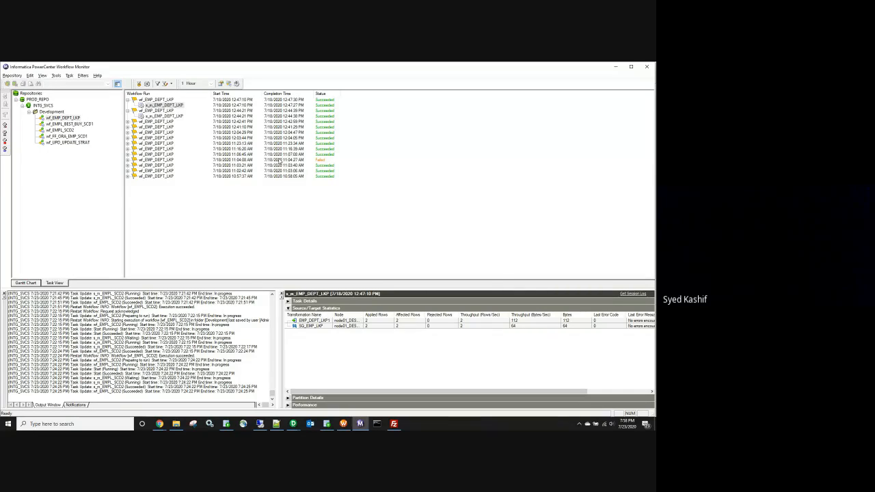
Step: Bring up the open Chrome browser windows from the taskbar
left_click(160, 424)
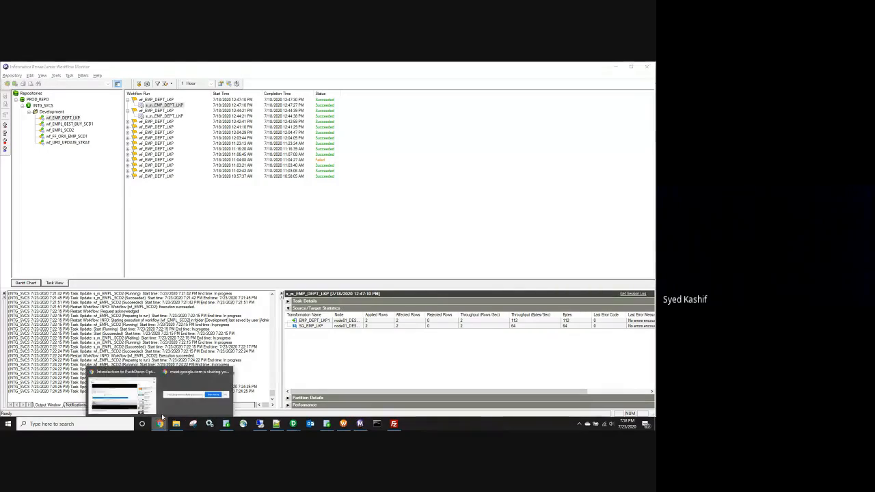
Step: Bring Chrome forward on the My Drive tab and close the Batch-10.xlsx preview
left_click(125, 398)
left_click(198, 67)
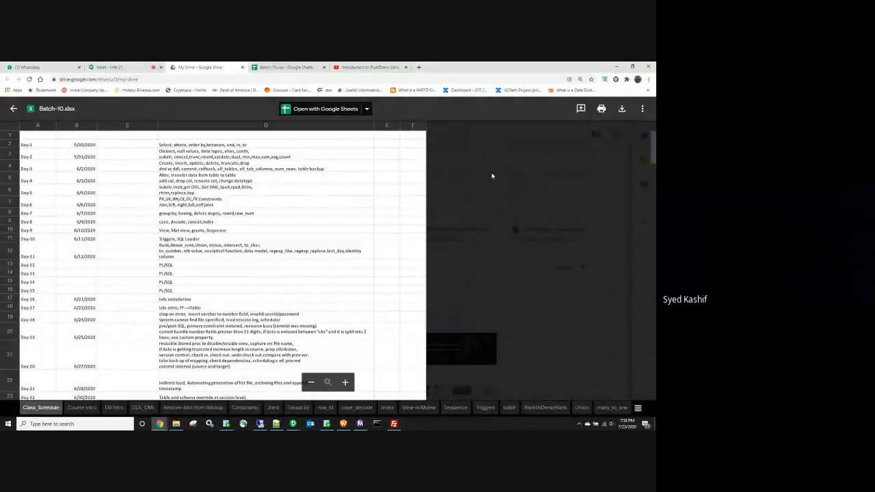
left_click(13, 108)
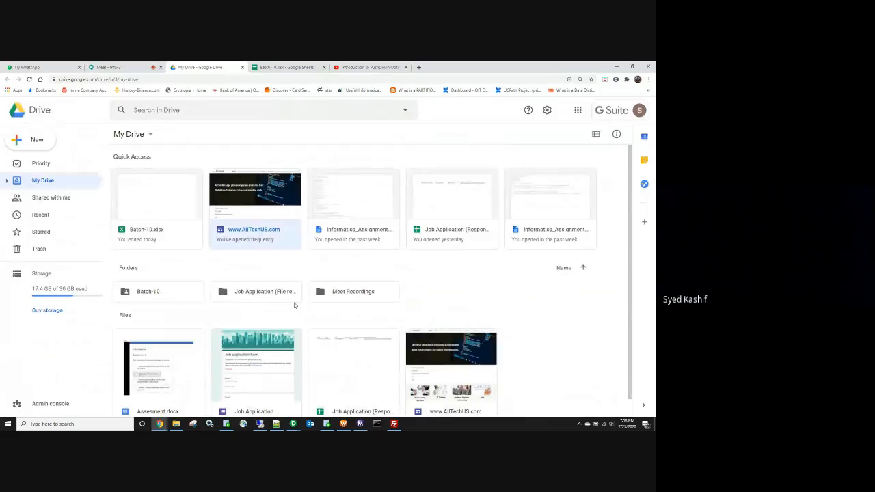
Step: Go through Batch-10 > Assignments > Infa_Assigments and preview Informatica_Assignment_11.txt
double_click(176, 292)
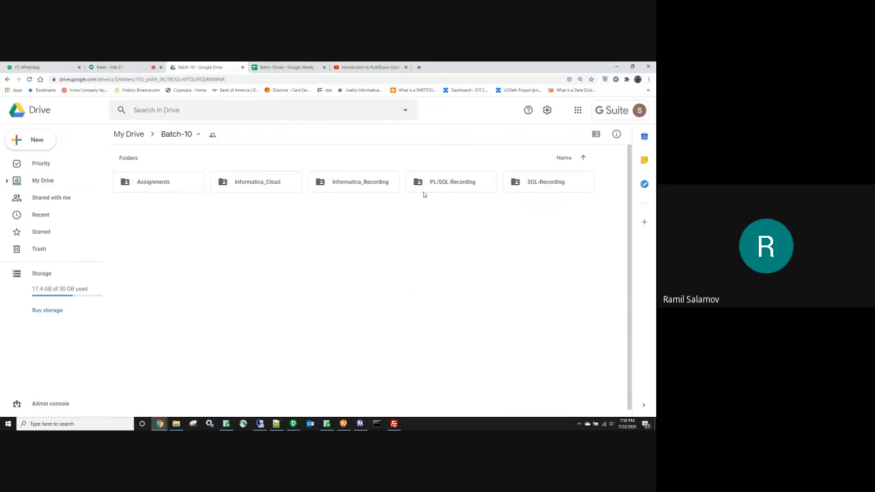
double_click(145, 185)
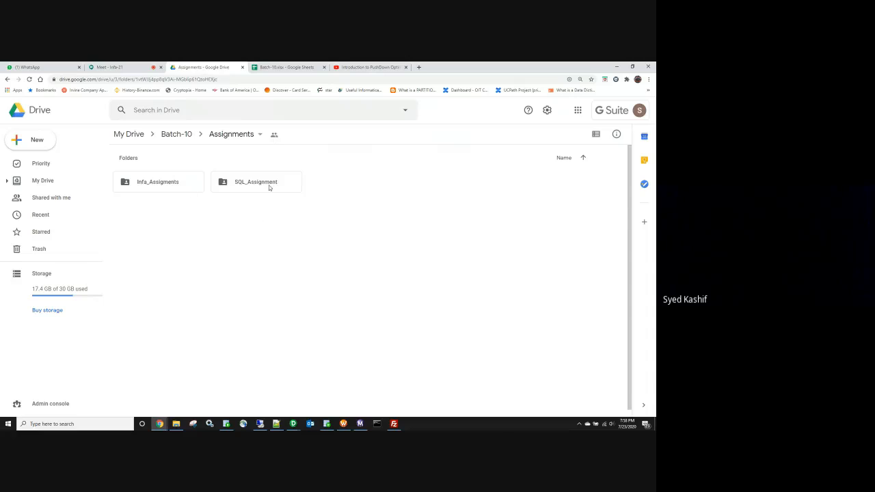
double_click(177, 187)
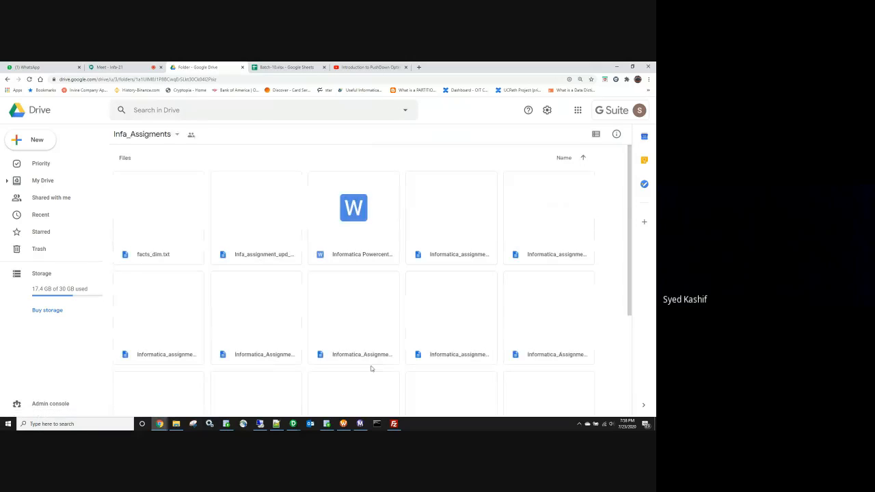
double_click(369, 335)
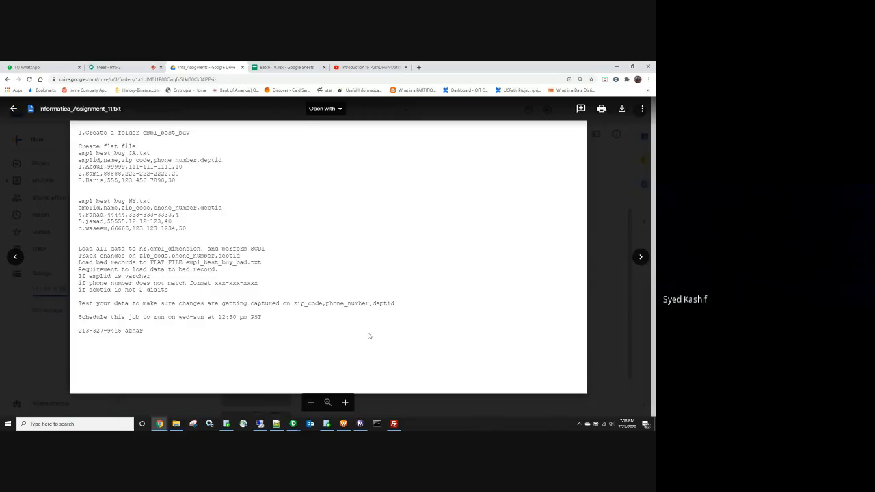
Step: Advance to assignment 12 and highlight the empl_scd_2 folder name and Tom record line
key("Right")
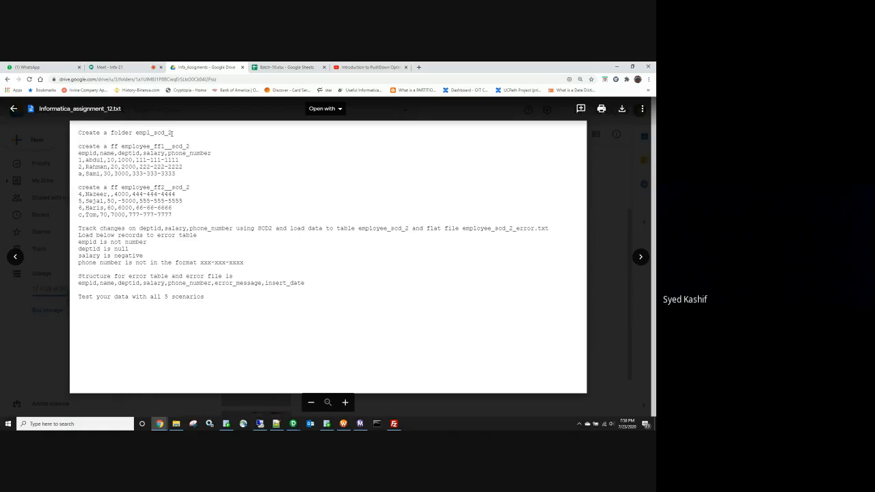
left_click_drag(168, 133, 171, 133)
left_click_drag(83, 215, 78, 214)
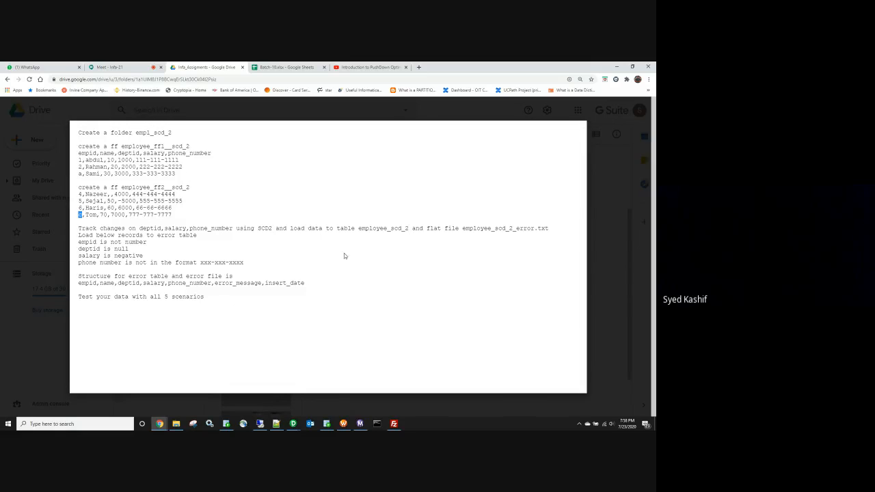
Step: Read assignments 13 and 14, close the preview, and return to the Meet tab
left_click(641, 258)
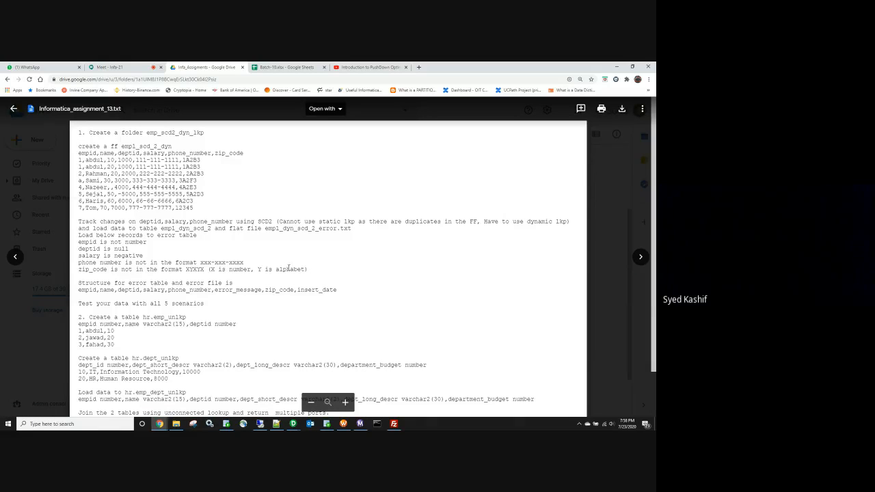
scroll(288, 269, "down", 2)
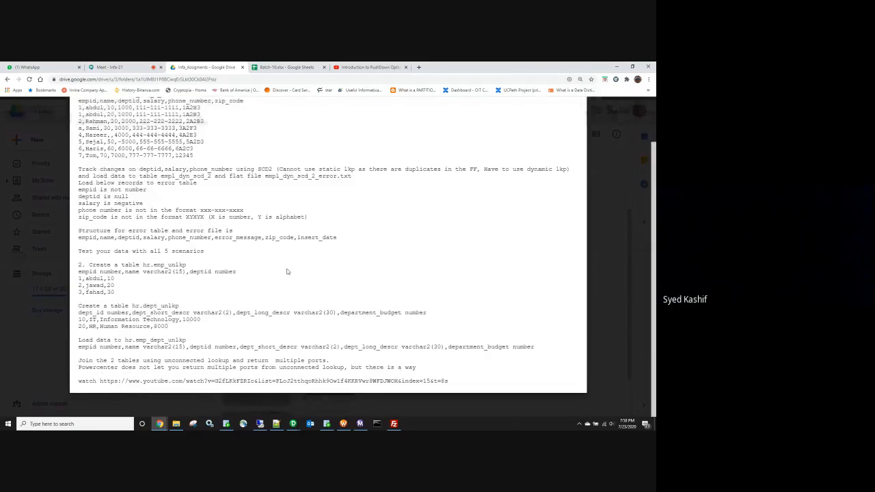
scroll(469, 260, "up", 2)
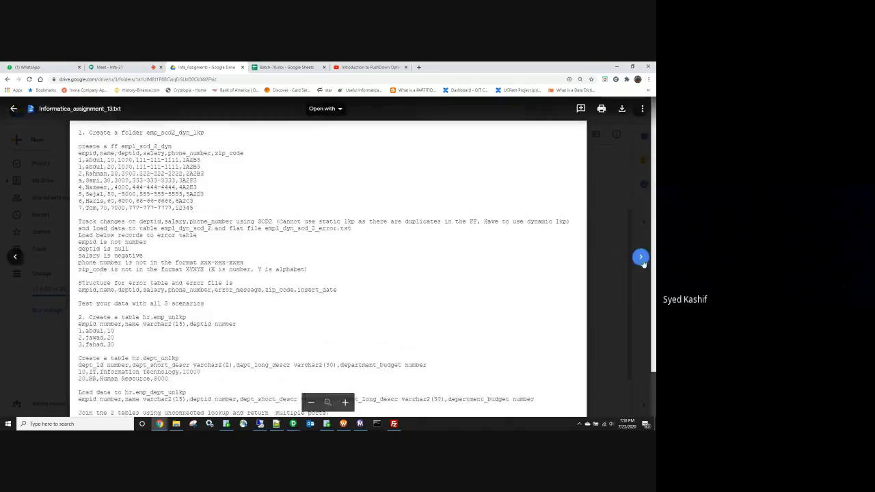
left_click(640, 258)
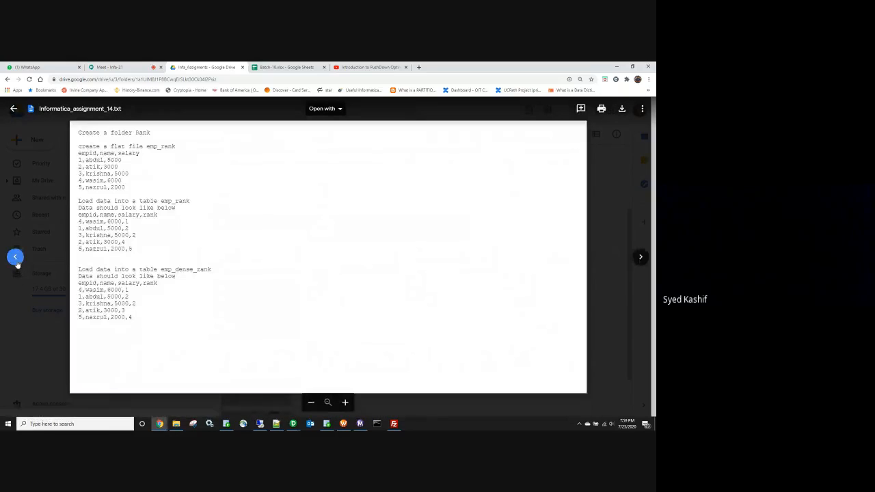
key("Escape")
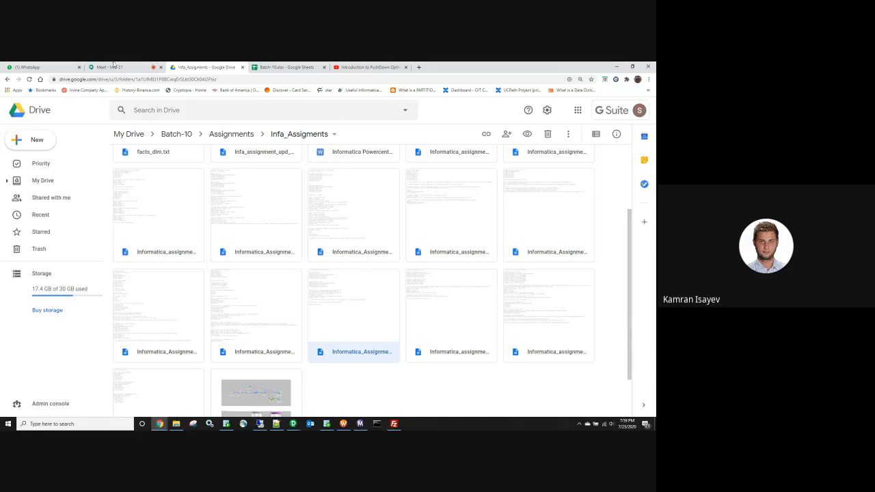
key("ctrl+shift+Tab")
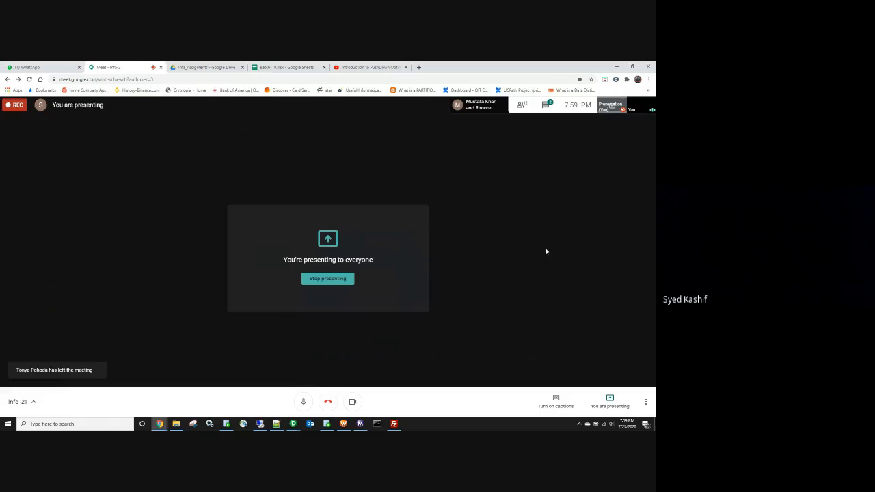
Step: Check the meeting chat, then stop presenting the screen
left_click(546, 107)
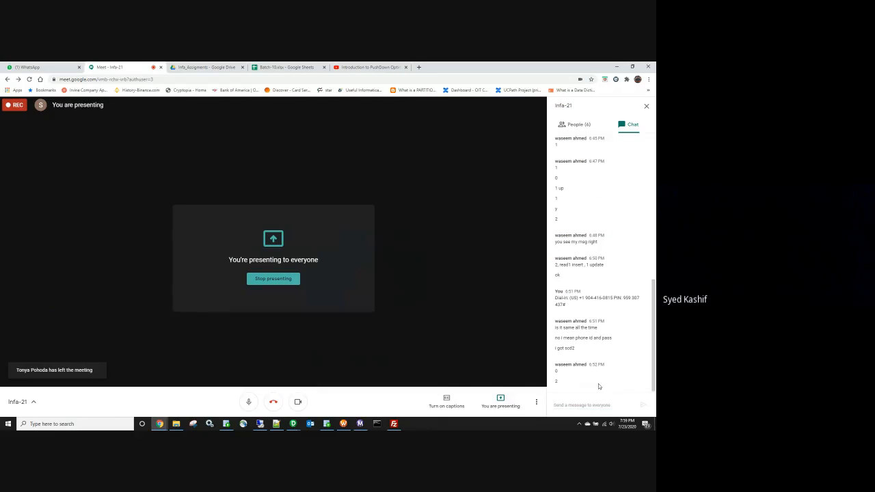
left_click(279, 281)
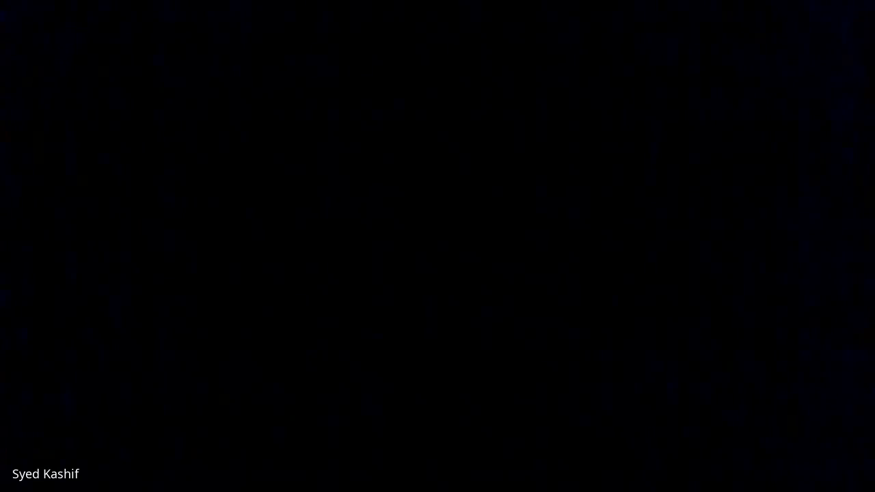